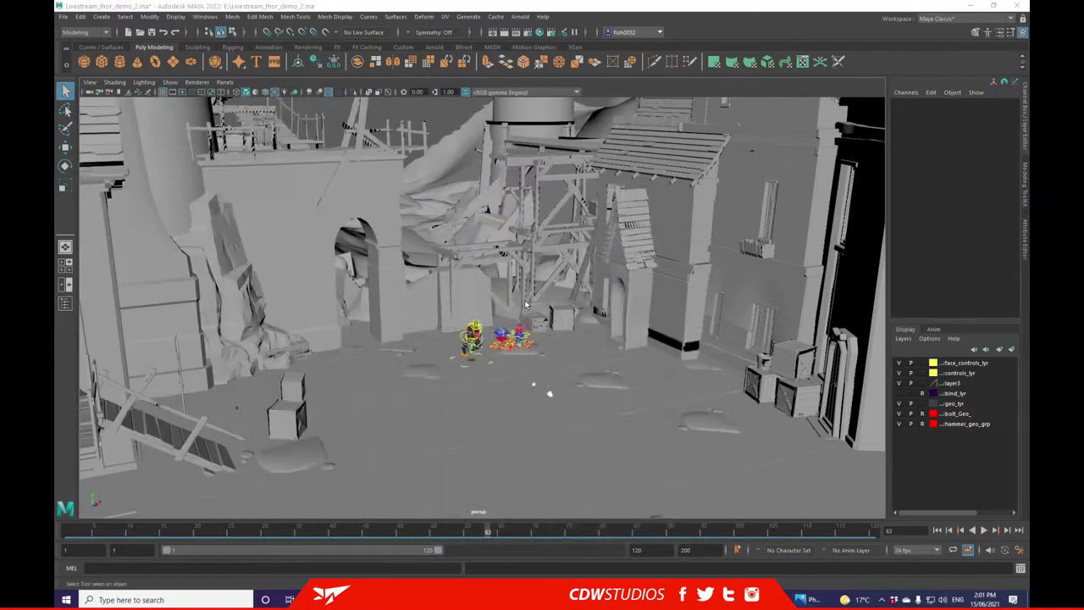
# - Switch to the web browser and search for "thor rig 2020"
pyautogui.keyDown('alt'); pyautogui.moveTo(525, 337); pyautogui.dragTo(541, 162, button='middle'); pyautogui.keyUp('alt')
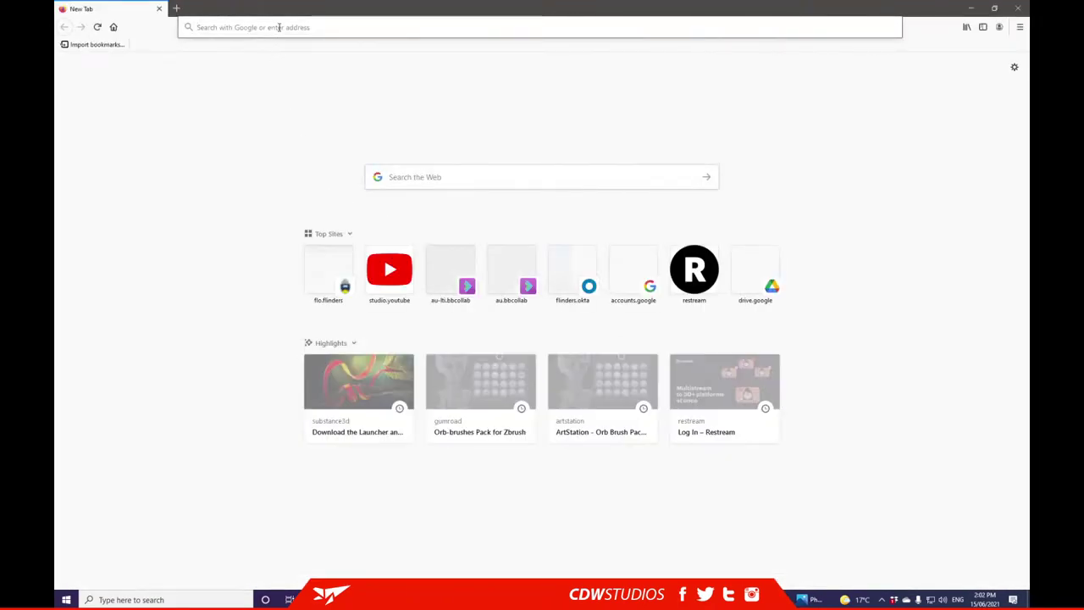
pyautogui.click(279, 28)
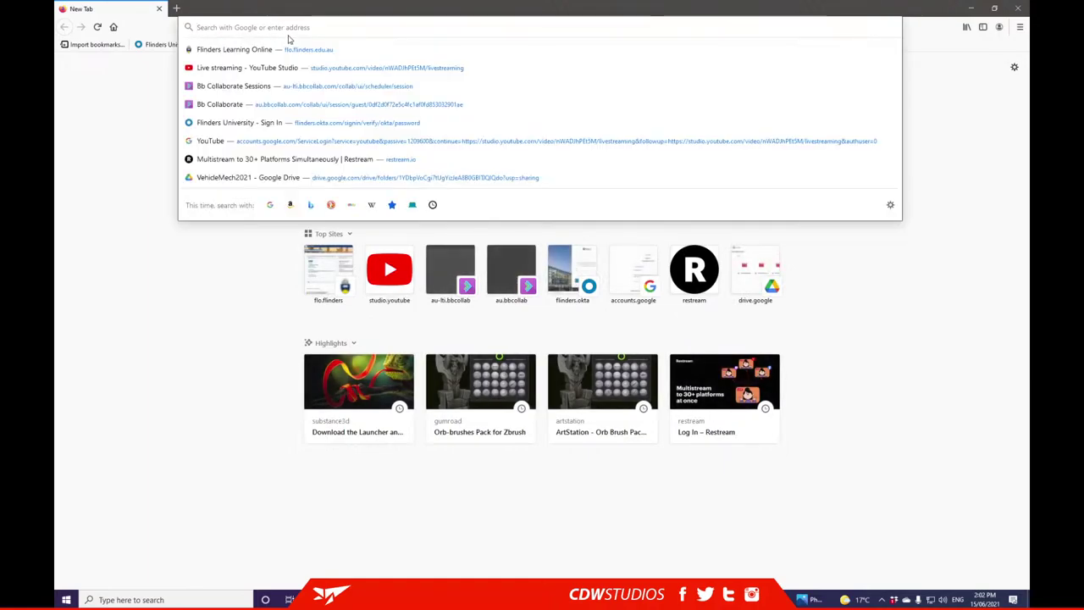
pyautogui.write('thor rig')
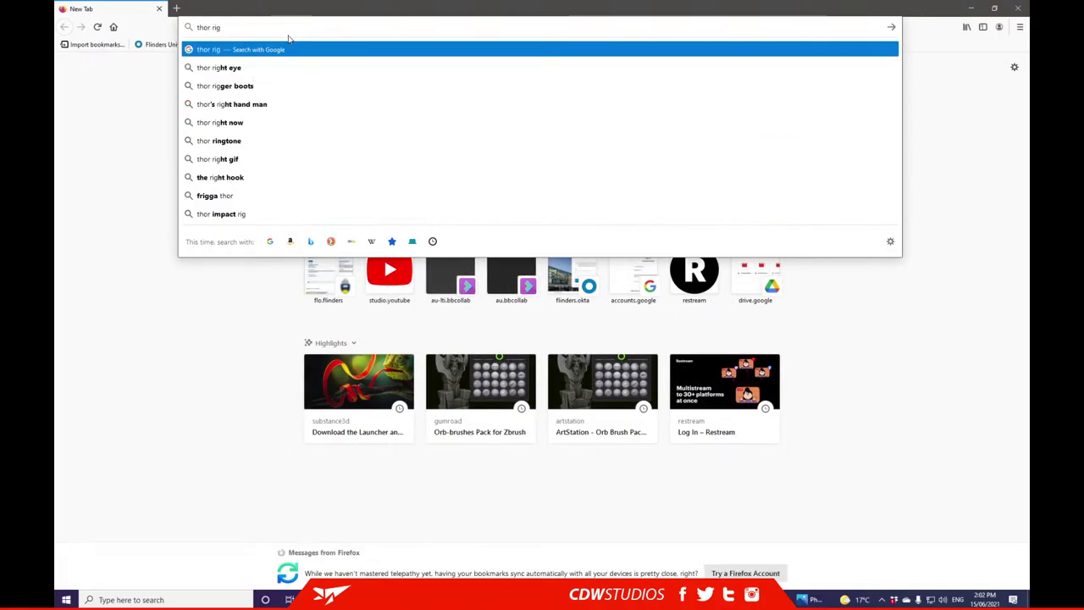
pyautogui.write(' 2020')
pyautogui.press('Return')
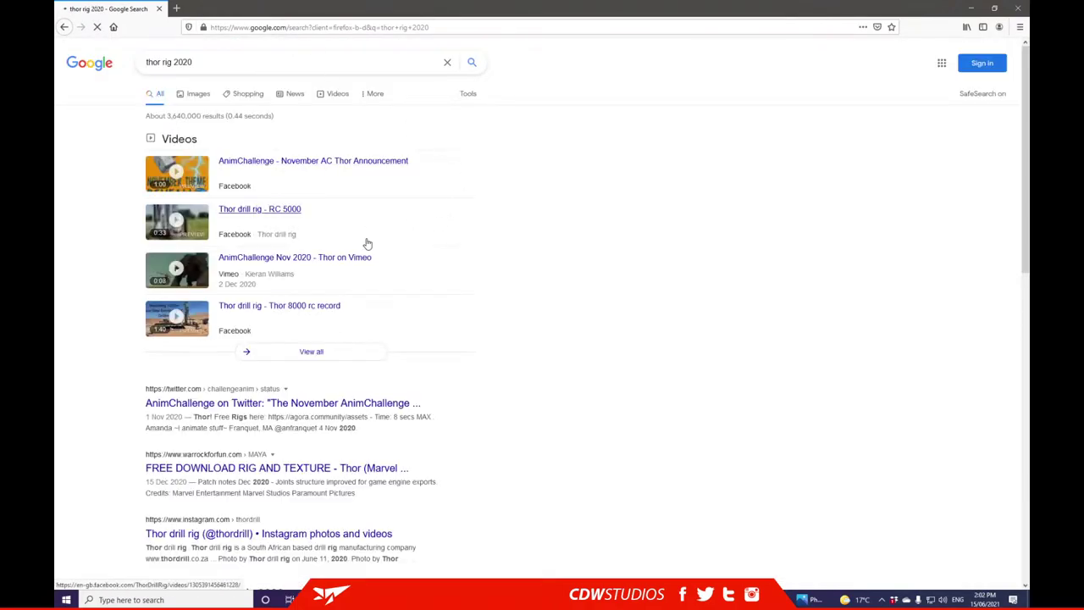
# - Look through the search results for a free Thor rig download and close the browser
pyautogui.scroll(-3, 338, 287)
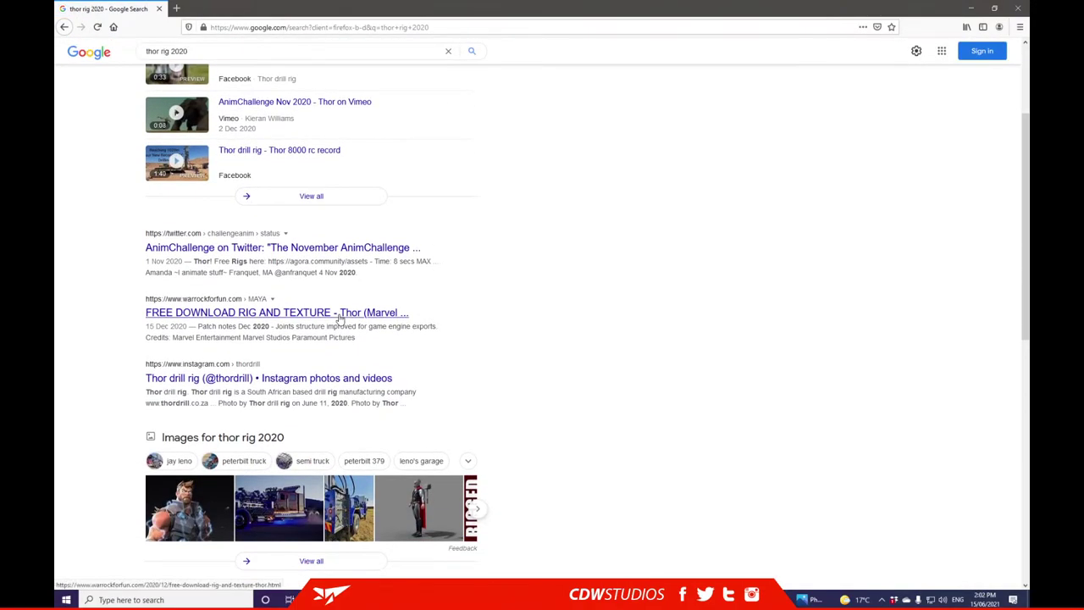
pyautogui.scroll(-1, 339, 317)
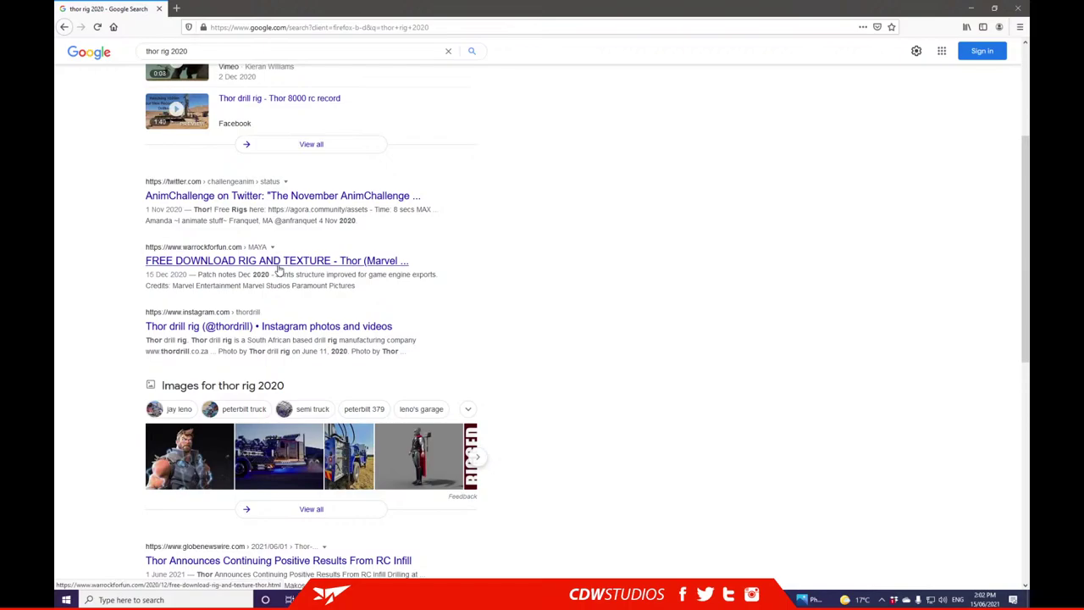
pyautogui.scroll(-4, 292, 313)
pyautogui.scroll(-2, 292, 307)
pyautogui.scroll(10, 301, 280)
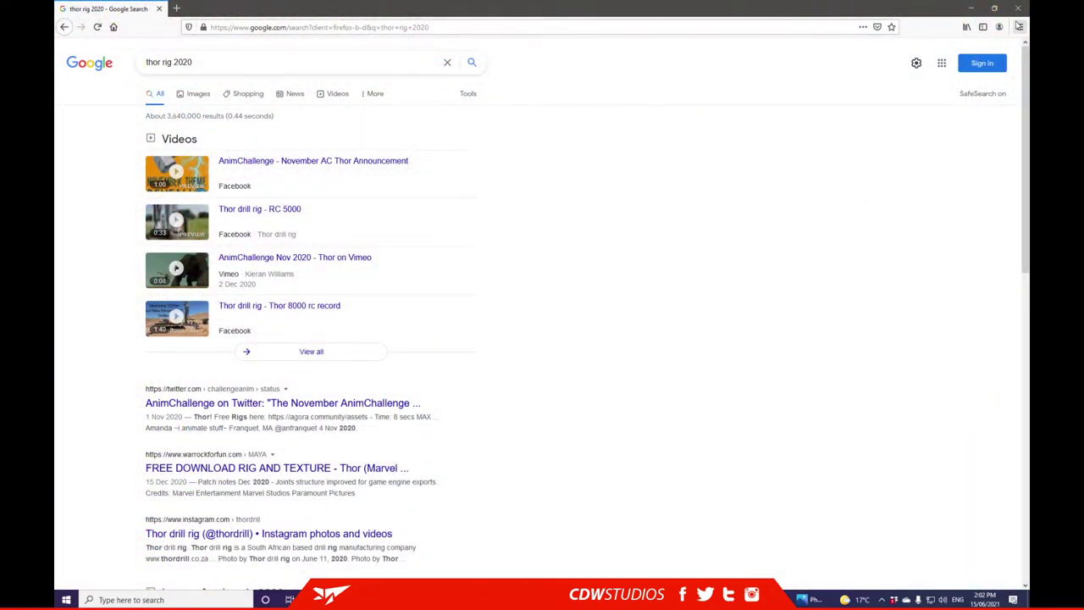
pyautogui.click(1024, 11)
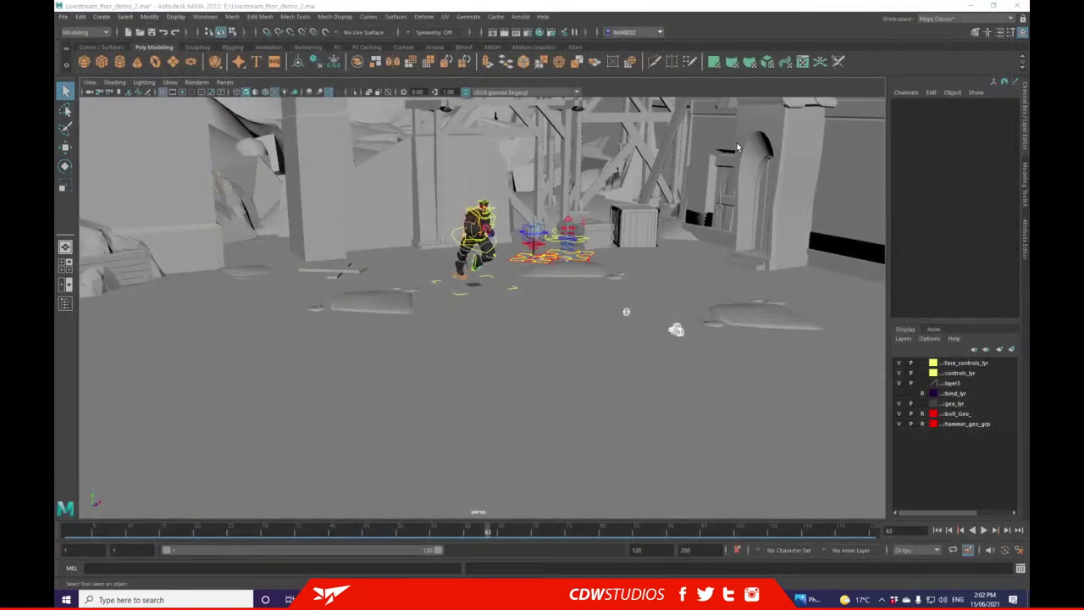
# - Select the cog control of the Thor rig and frame it in the perspective view
pyautogui.scroll(5, 537, 262)
pyautogui.keyDown('alt'); pyautogui.moveTo(499, 226); pyautogui.dragTo(505, 373, button='middle'); pyautogui.keyUp('alt')
pyautogui.keyDown('alt'); pyautogui.moveTo(505, 373); pyautogui.dragTo(600, 277); pyautogui.keyUp('alt')
pyautogui.click(602, 278)
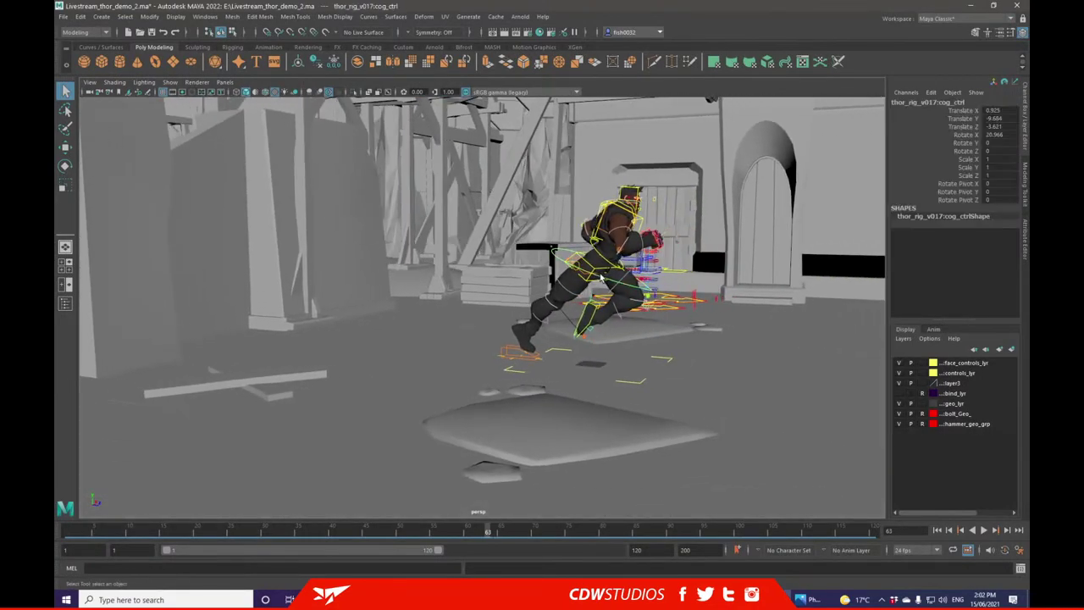
pyautogui.press('f')
# - Try a Roll of -17 on the rig's right arm IK end control and undo it
pyautogui.keyDown('alt'); pyautogui.moveTo(661, 297); pyautogui.dragTo(592, 295); pyautogui.keyUp('alt')
pyautogui.keyDown('alt'); pyautogui.moveTo(592, 296); pyautogui.dragTo(541, 286, button='right'); pyautogui.keyUp('alt')
pyautogui.keyDown('alt'); pyautogui.moveTo(539, 285); pyautogui.dragTo(506, 196); pyautogui.keyUp('alt')
pyautogui.click(502, 195)
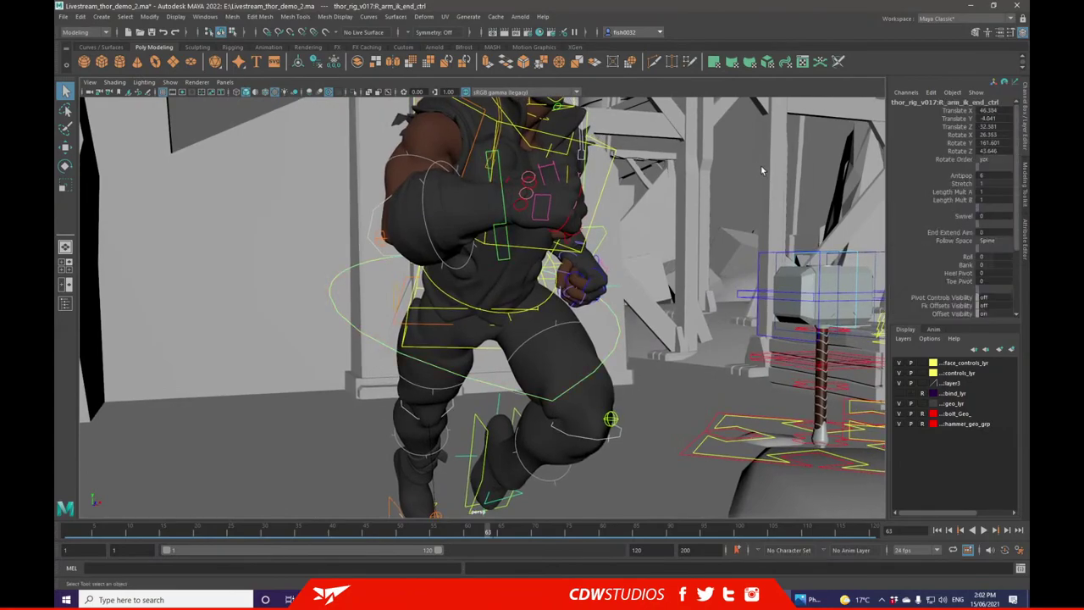
pyautogui.click(968, 257)
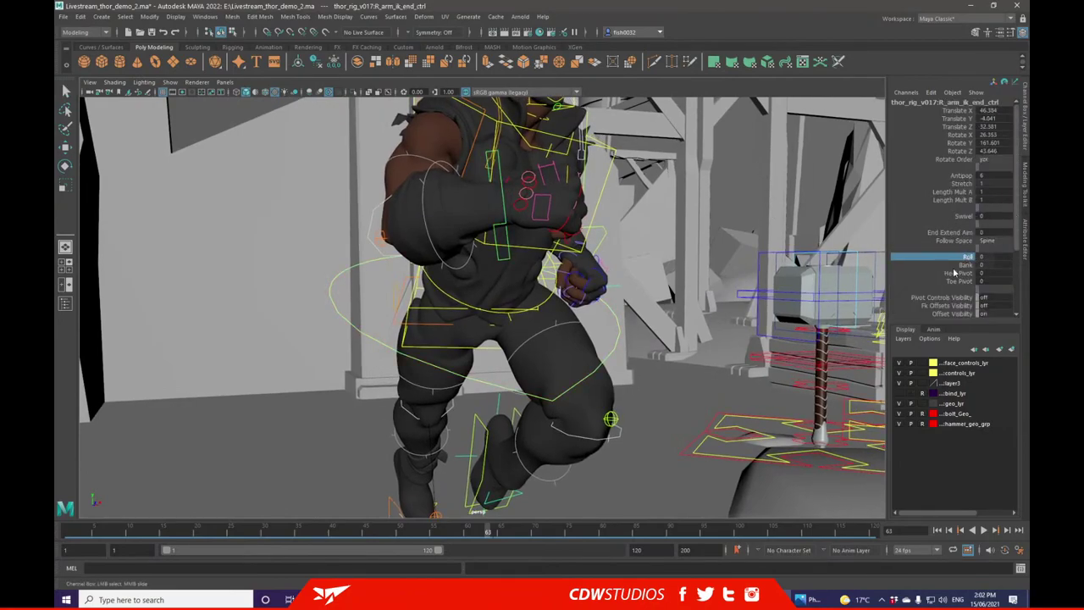
pyautogui.moveTo(983, 259)
pyautogui.mouseDown()
pyautogui.moveTo(931, 259)
pyautogui.moveTo(974, 260)
pyautogui.moveTo(962, 259)
pyautogui.mouseUp()
pyautogui.moveTo(983, 257); pyautogui.dragTo(996, 254, button='middle')
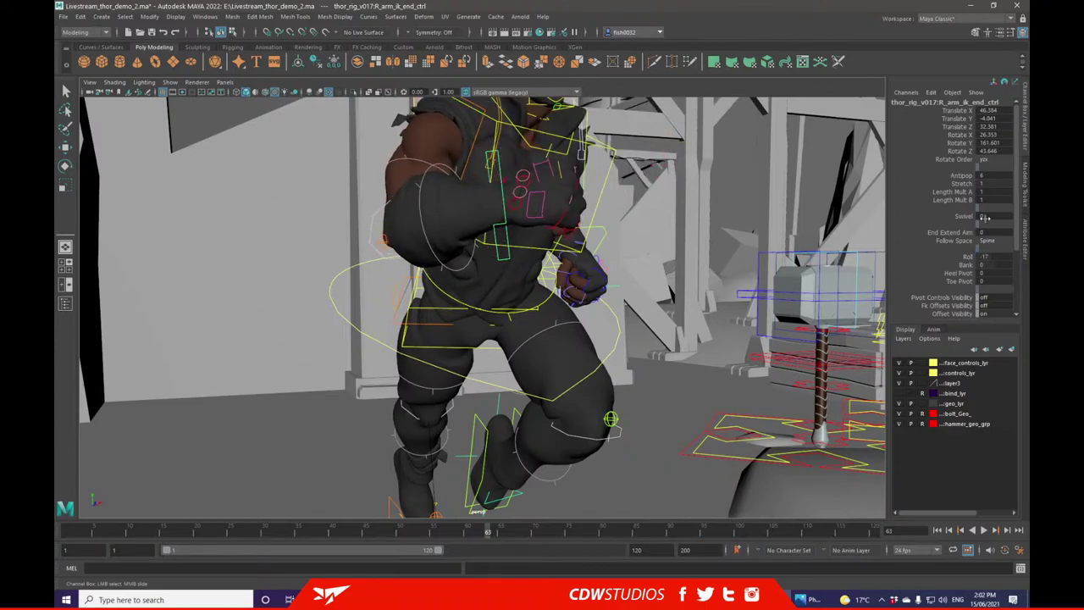
pyautogui.hotkey('ctrl', 'z')
# - Examine the ruined courtyard set around the character, including the arch, scaffolding and rooftops
pyautogui.keyDown('alt'); pyautogui.moveTo(635, 256); pyautogui.dragTo(641, 327, button='middle'); pyautogui.keyUp('alt')
pyautogui.keyDown('alt'); pyautogui.moveTo(641, 326); pyautogui.dragTo(599, 266, button='right'); pyautogui.keyUp('alt')
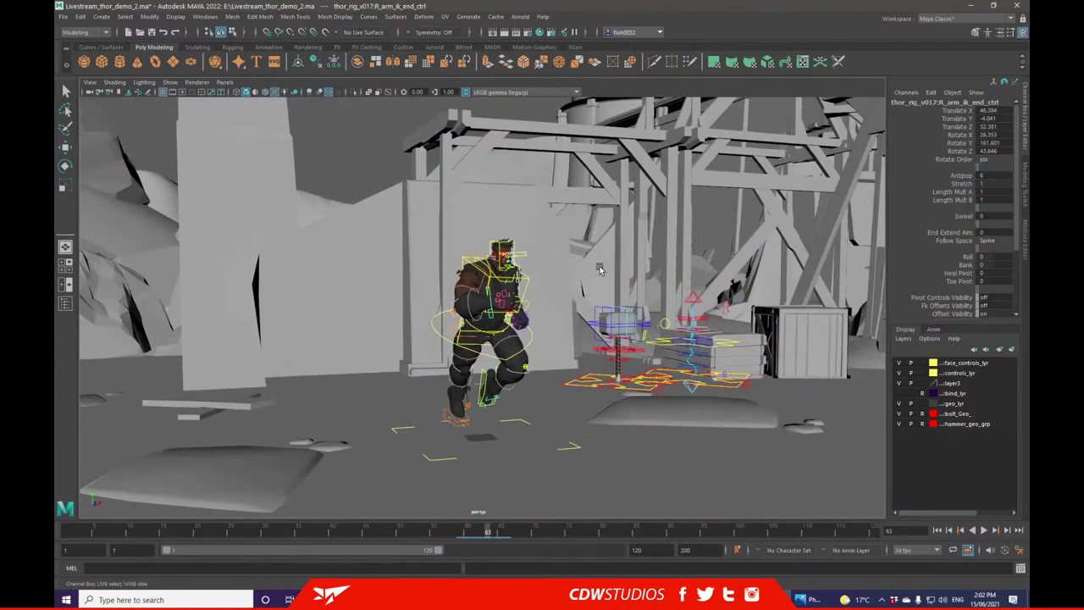
pyautogui.keyDown('alt'); pyautogui.moveTo(555, 214); pyautogui.dragTo(549, 287, button='middle'); pyautogui.keyUp('alt')
pyautogui.keyDown('alt'); pyautogui.moveTo(549, 286); pyautogui.dragTo(537, 308, button='right'); pyautogui.keyUp('alt')
pyautogui.keyDown('alt'); pyautogui.moveTo(537, 309); pyautogui.dragTo(546, 309); pyautogui.keyUp('alt')
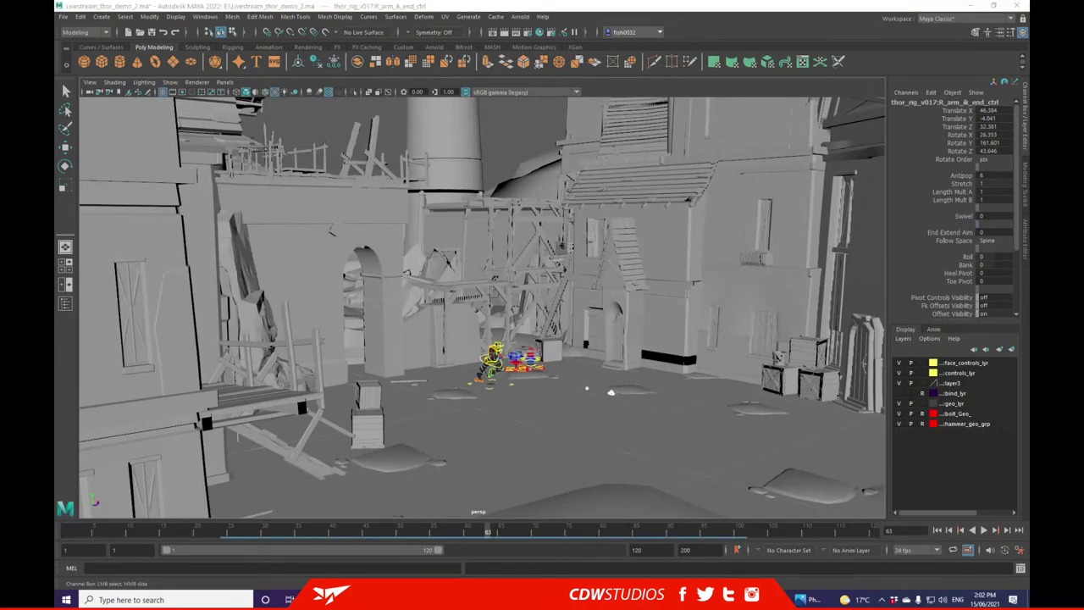
pyautogui.keyDown('alt'); pyautogui.moveTo(805, 463); pyautogui.dragTo(579, 369); pyautogui.keyUp('alt')
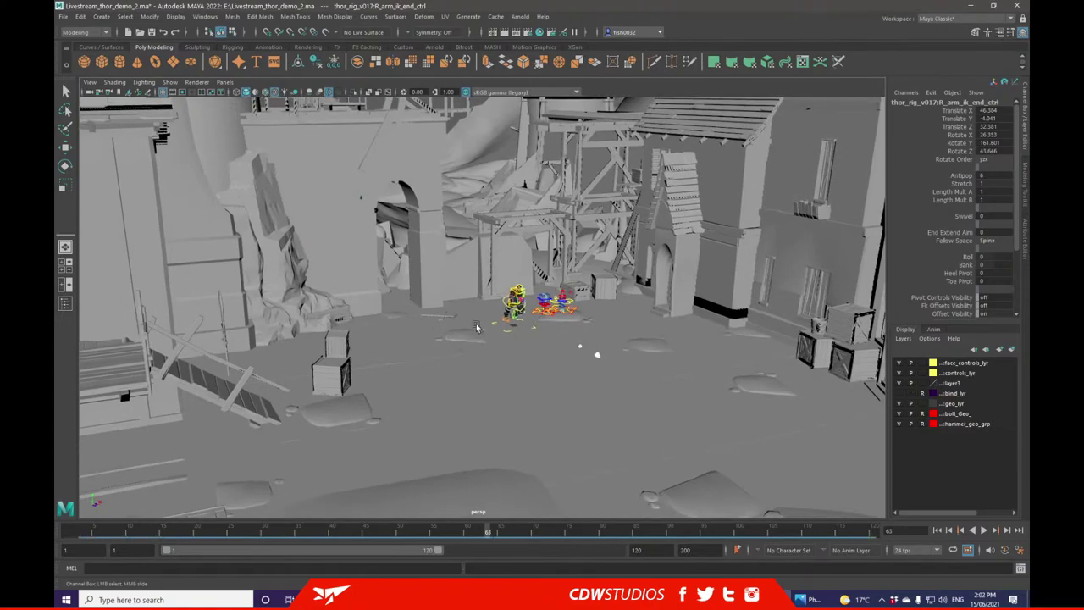
pyautogui.keyDown('alt'); pyautogui.moveTo(479, 327); pyautogui.dragTo(466, 306, button='middle'); pyautogui.keyUp('alt')
pyautogui.keyDown('alt'); pyautogui.moveTo(418, 298); pyautogui.dragTo(448, 363, button='right'); pyautogui.keyUp('alt')
pyautogui.keyDown('alt'); pyautogui.moveTo(448, 363); pyautogui.dragTo(491, 394, button='middle'); pyautogui.keyUp('alt')
pyautogui.keyDown('alt'); pyautogui.moveTo(470, 334); pyautogui.dragTo(451, 300, button='middle'); pyautogui.keyUp('alt')
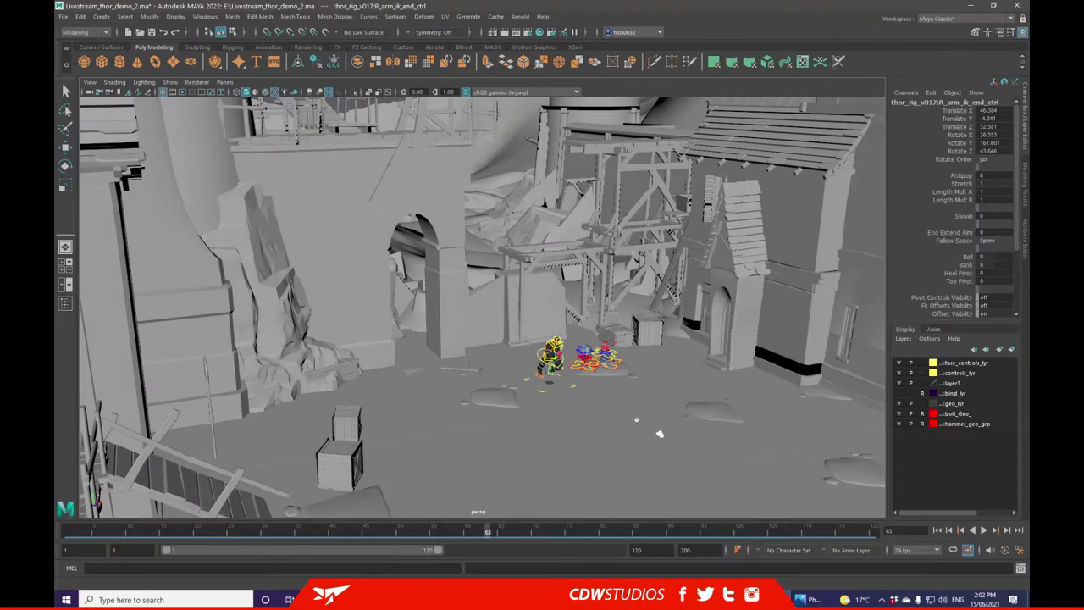
# - Open the idea.JPG sketch in Photos, enlarge it to study the planned jump path, and close it
pyautogui.click(806, 600)
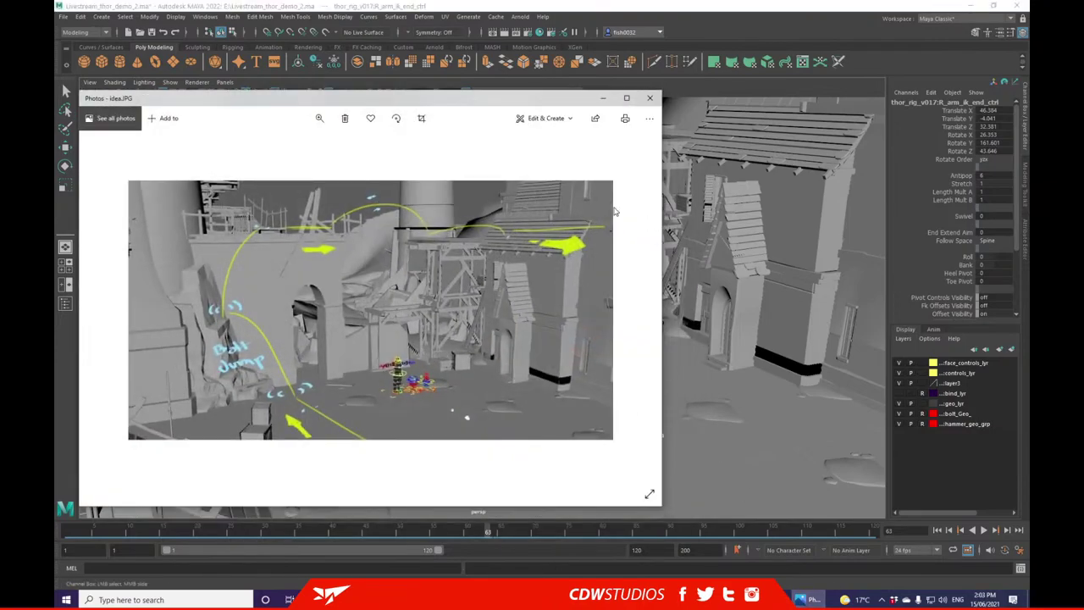
pyautogui.click(627, 98)
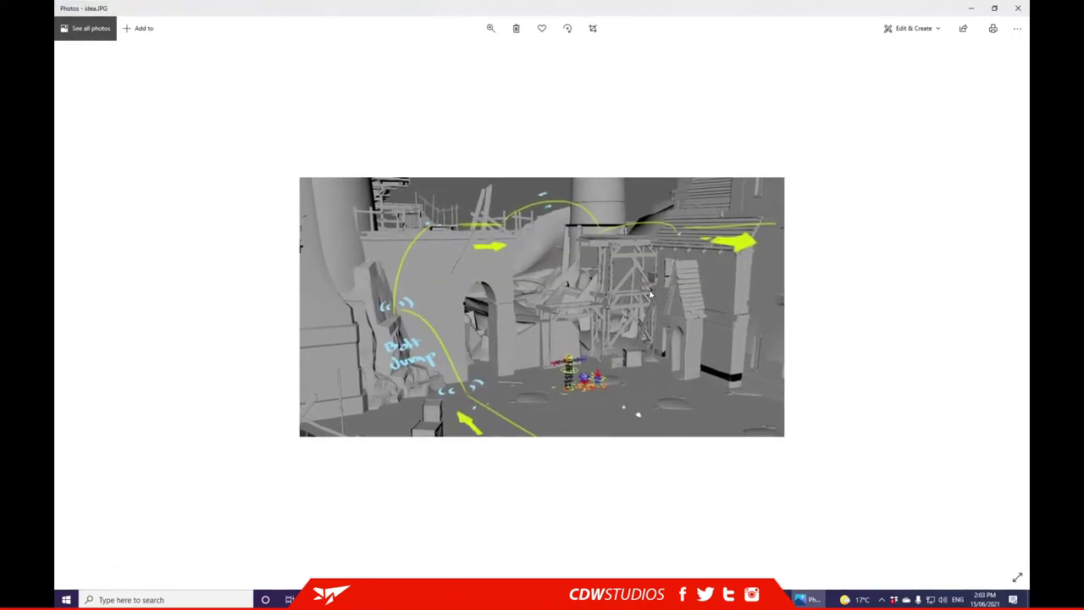
pyautogui.click(490, 28)
pyautogui.moveTo(444, 56); pyautogui.dragTo(468, 55)
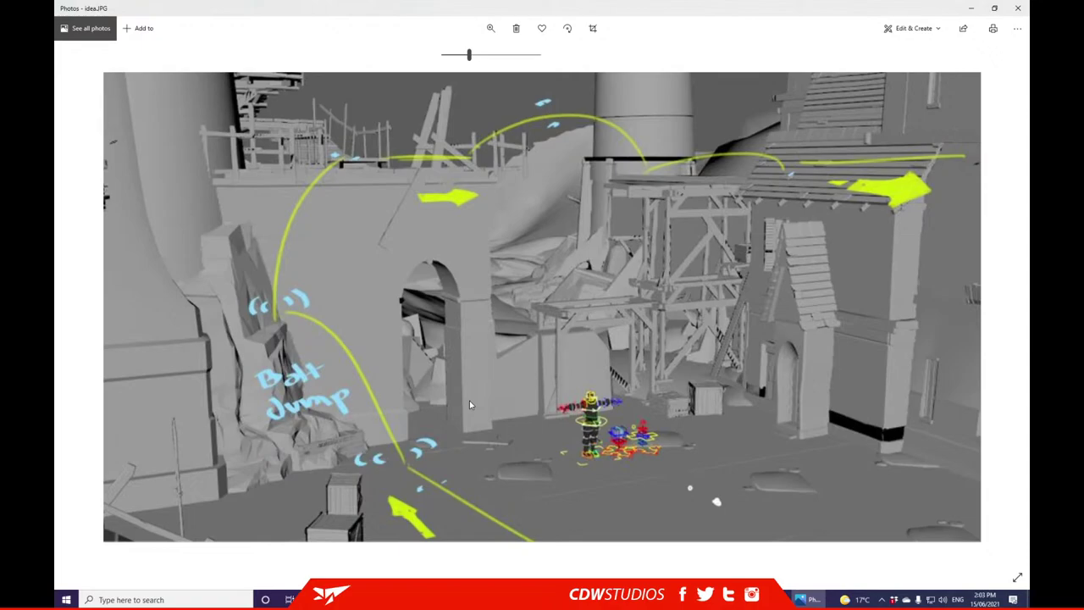
pyautogui.click(1019, 9)
# - Exclude surfaces from selection and select the Thor rig's main group, rig_grp, by its ground control
pyautogui.keyDown('alt'); pyautogui.moveTo(420, 371); pyautogui.dragTo(508, 326); pyautogui.keyUp('alt')
pyautogui.keyDown('alt'); pyautogui.moveTo(508, 326); pyautogui.dragTo(525, 364, button='middle'); pyautogui.keyUp('alt')
pyautogui.keyDown('alt'); pyautogui.moveTo(525, 364); pyautogui.dragTo(580, 437, button='right'); pyautogui.keyUp('alt')
pyautogui.keyDown('alt'); pyautogui.moveTo(581, 437); pyautogui.dragTo(565, 427, button='middle'); pyautogui.keyUp('alt')
pyautogui.keyDown('alt'); pyautogui.moveTo(566, 427); pyautogui.dragTo(569, 428); pyautogui.keyUp('alt')
pyautogui.click(571, 428)
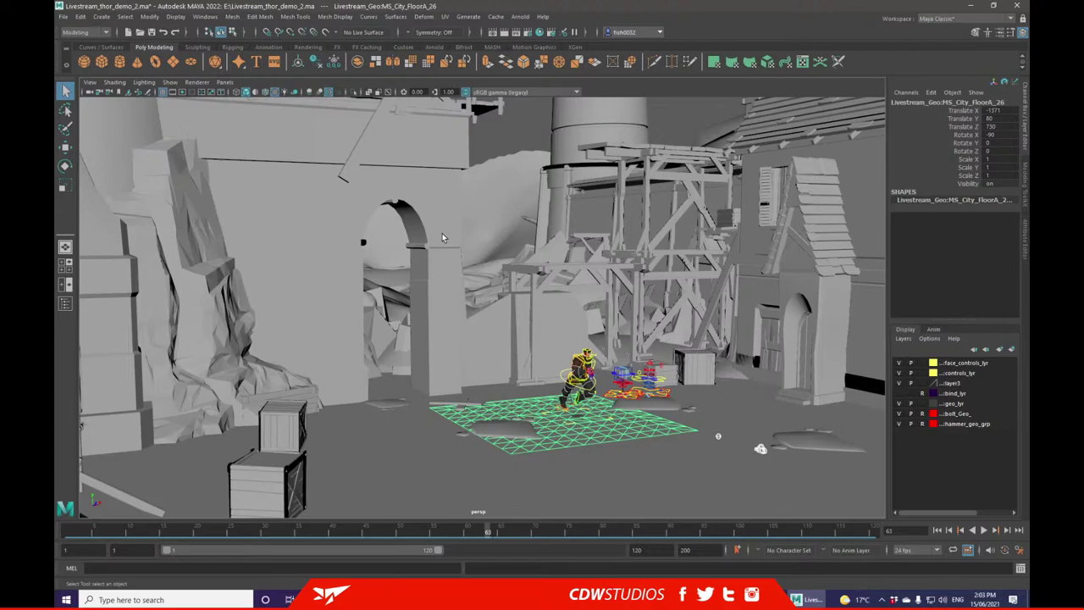
pyautogui.click(246, 34)
pyautogui.click(298, 33)
pyautogui.click(519, 386)
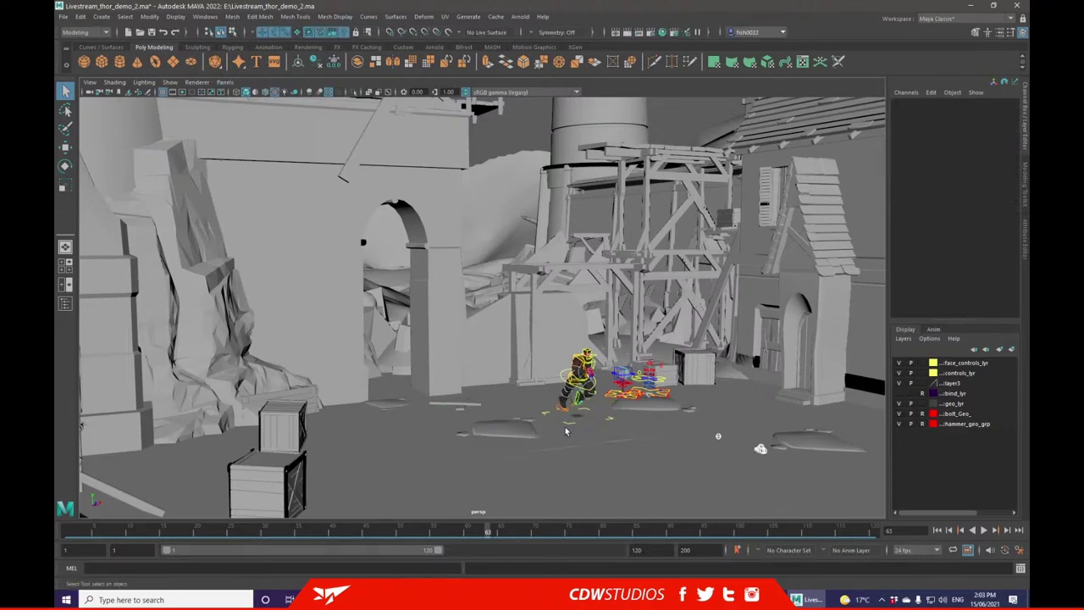
pyautogui.click(566, 423)
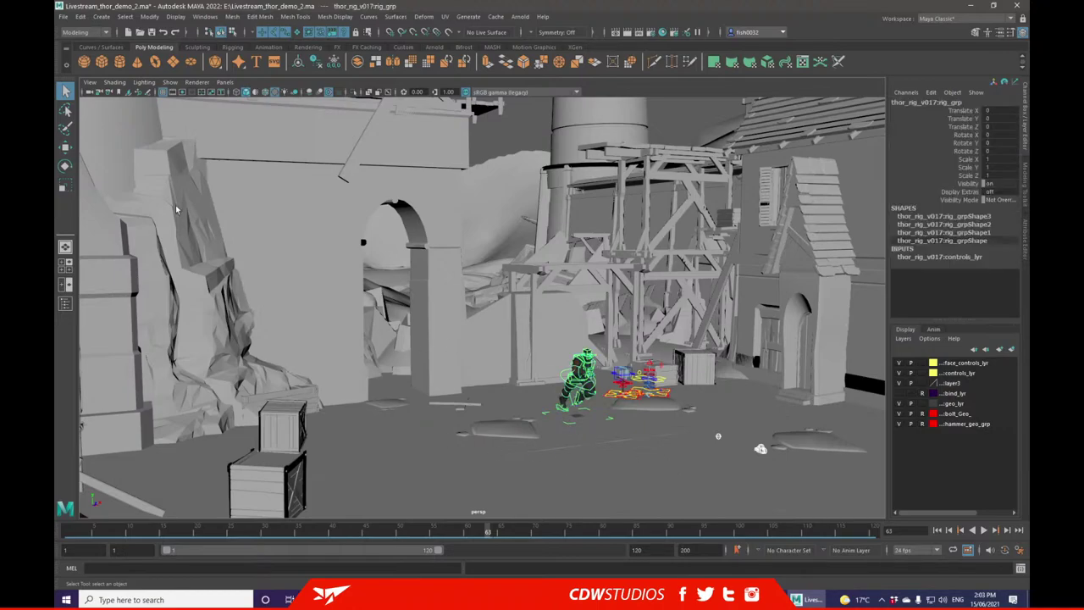
# - Rotate the Thor rig group to about 174, -35 and -178 degrees in X, Y and Z to turn the character around
pyautogui.click(65, 166)
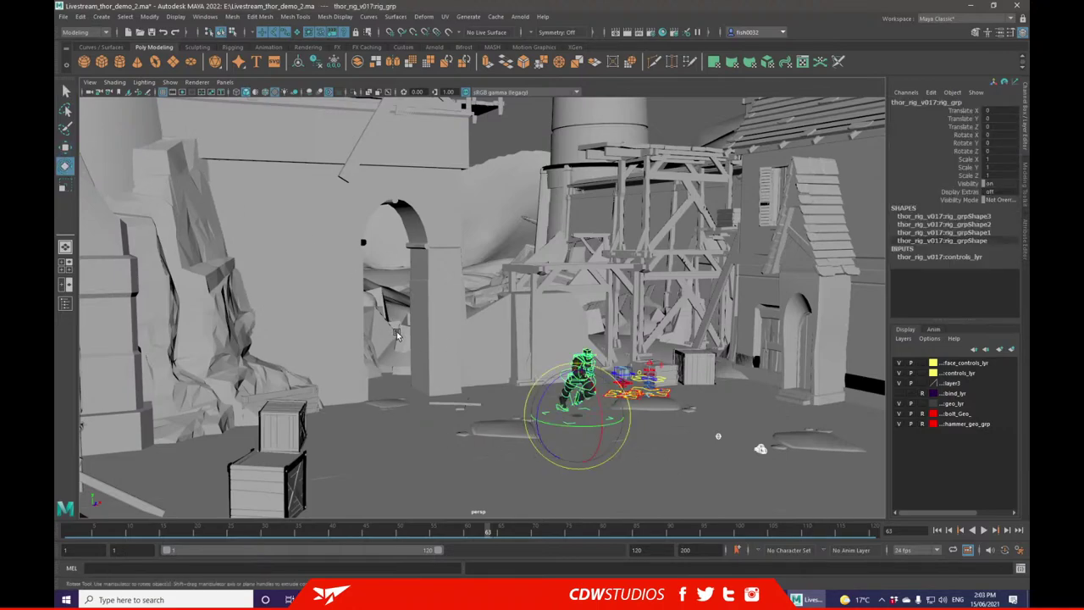
pyautogui.moveTo(549, 435); pyautogui.dragTo(615, 433)
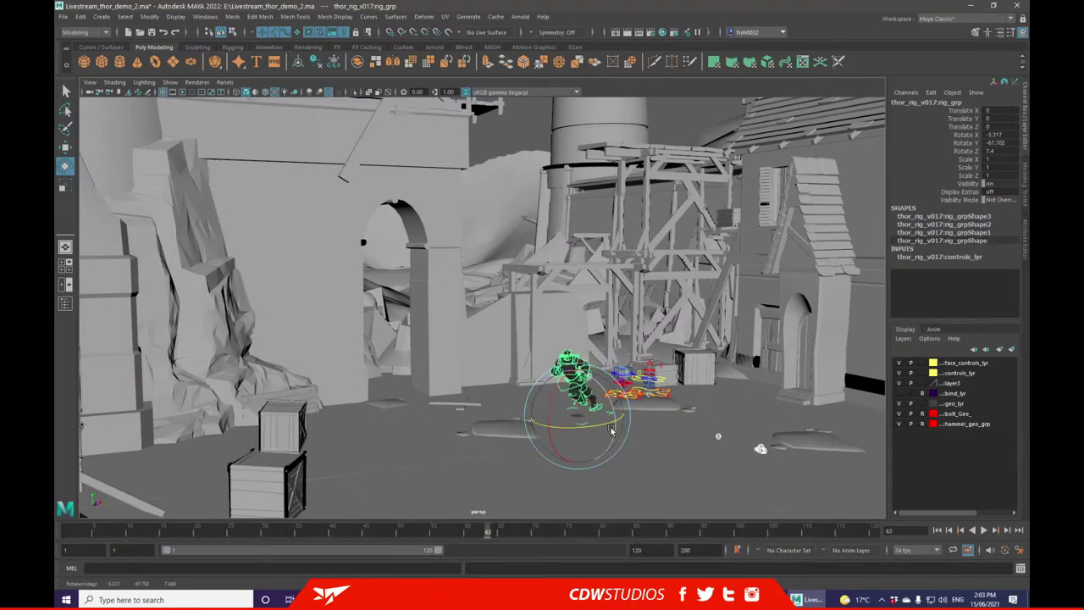
pyautogui.hotkey('ctrl', 'z')
pyautogui.press('f')
pyautogui.scroll(-10, 629, 310)
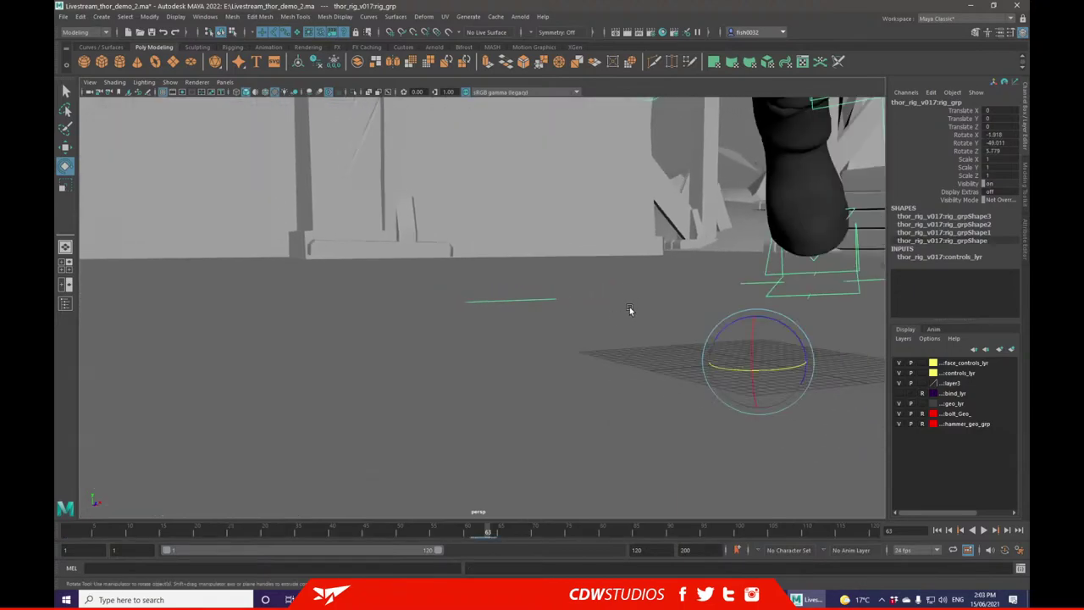
pyautogui.keyDown('alt'); pyautogui.moveTo(640, 311); pyautogui.dragTo(378, 306); pyautogui.keyUp('alt')
# - Activate the Move tool and look through idea_cam in the main viewport with nothing selected
pyautogui.click(65, 146)
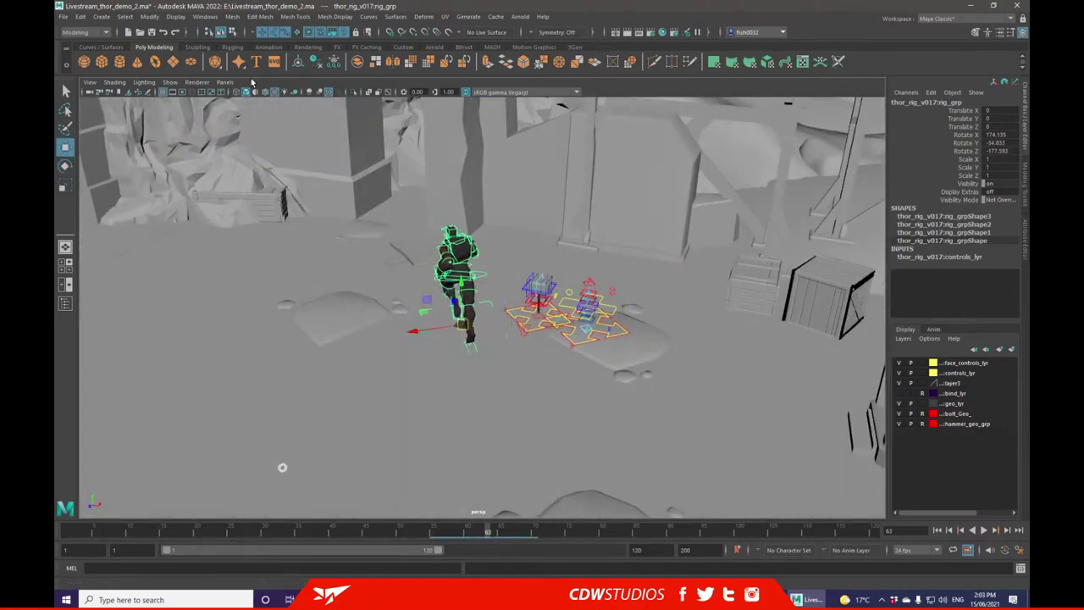
pyautogui.click(224, 82)
pyautogui.moveTo(247, 93)
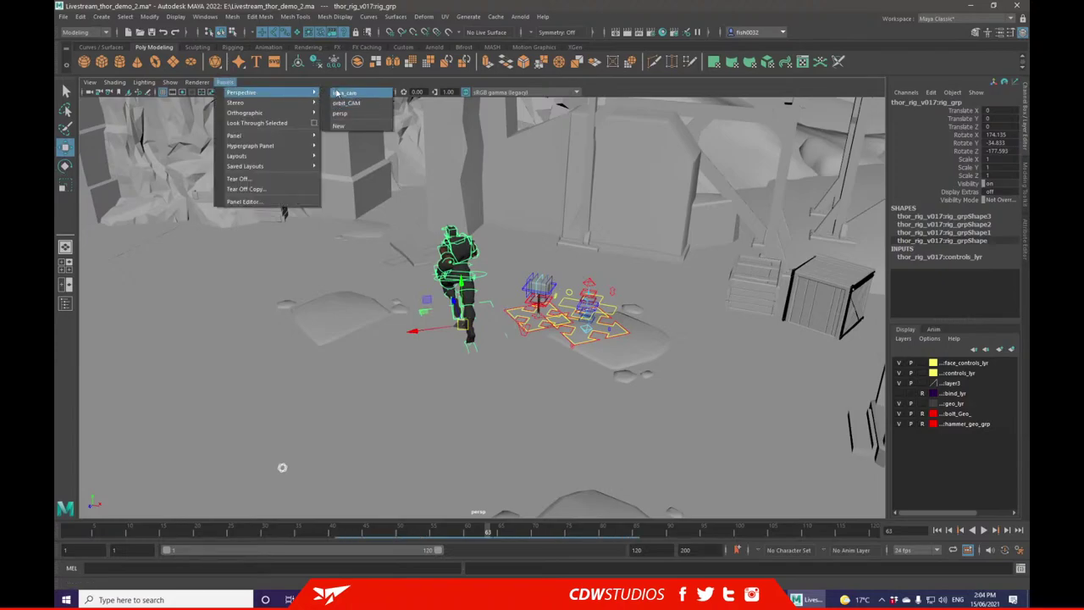
pyautogui.click(338, 94)
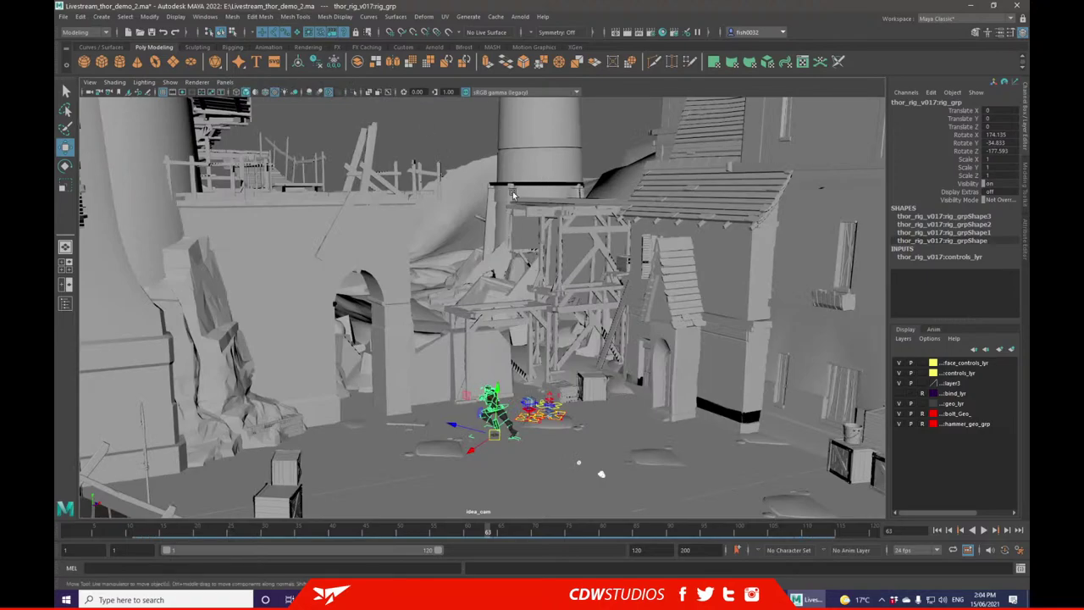
pyautogui.click(268, 118)
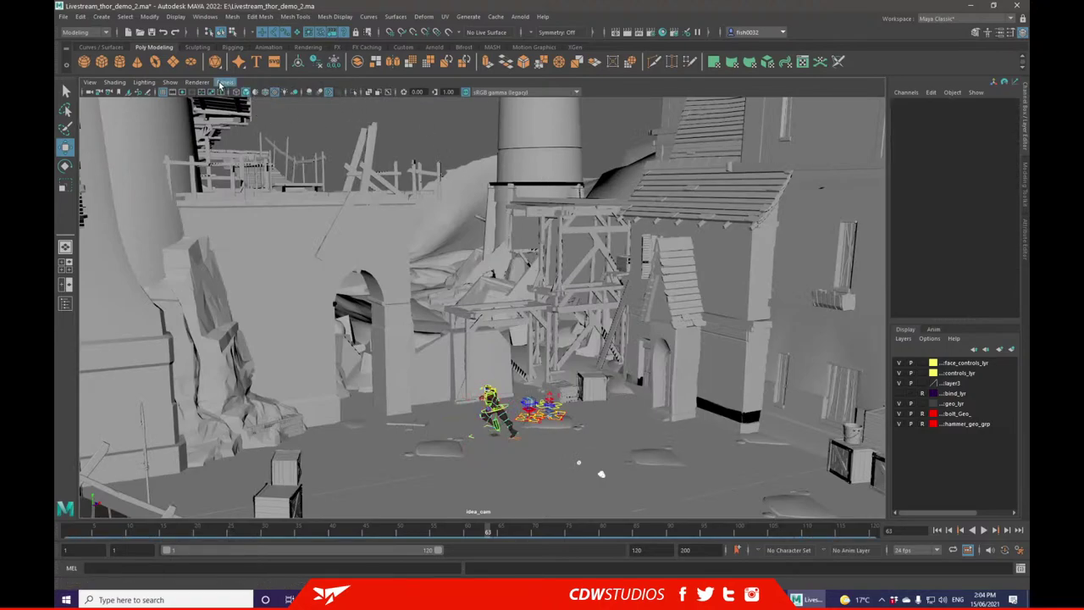
# - Tear off a copy of the idea_cam view and shrink it into the main viewport's lower corner beside the layer list
pyautogui.click(225, 82)
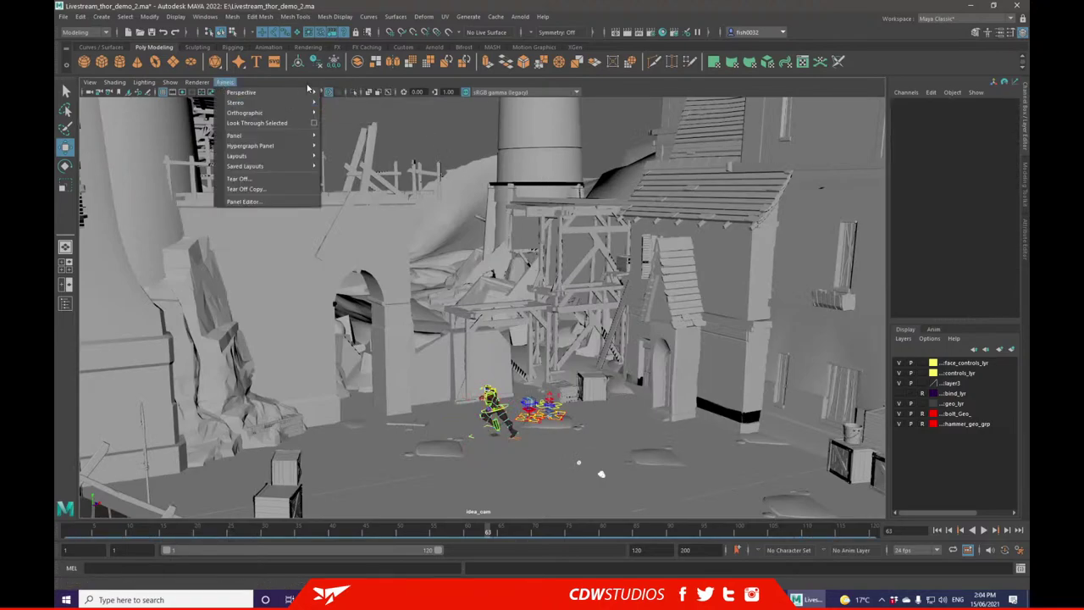
pyautogui.click(265, 190)
pyautogui.moveTo(766, 93); pyautogui.dragTo(666, 116)
pyautogui.moveTo(892, 108); pyautogui.dragTo(339, 361)
pyautogui.moveTo(227, 373); pyautogui.dragTo(773, 336)
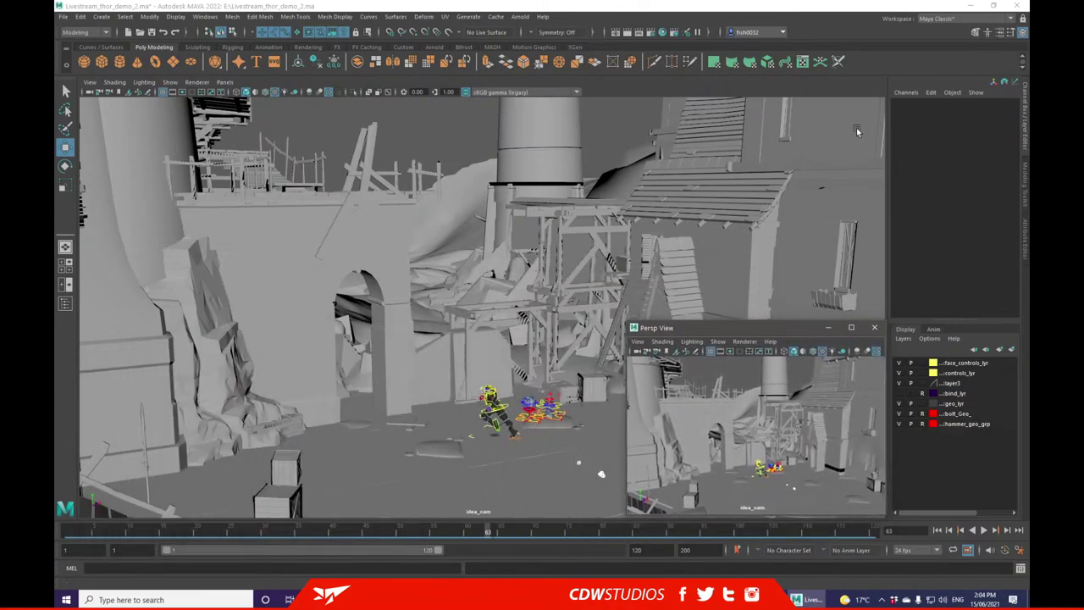
# - Set the main viewport back to the persp camera and keep idea_cam in the floating window
pyautogui.click(224, 82)
pyautogui.moveTo(254, 93)
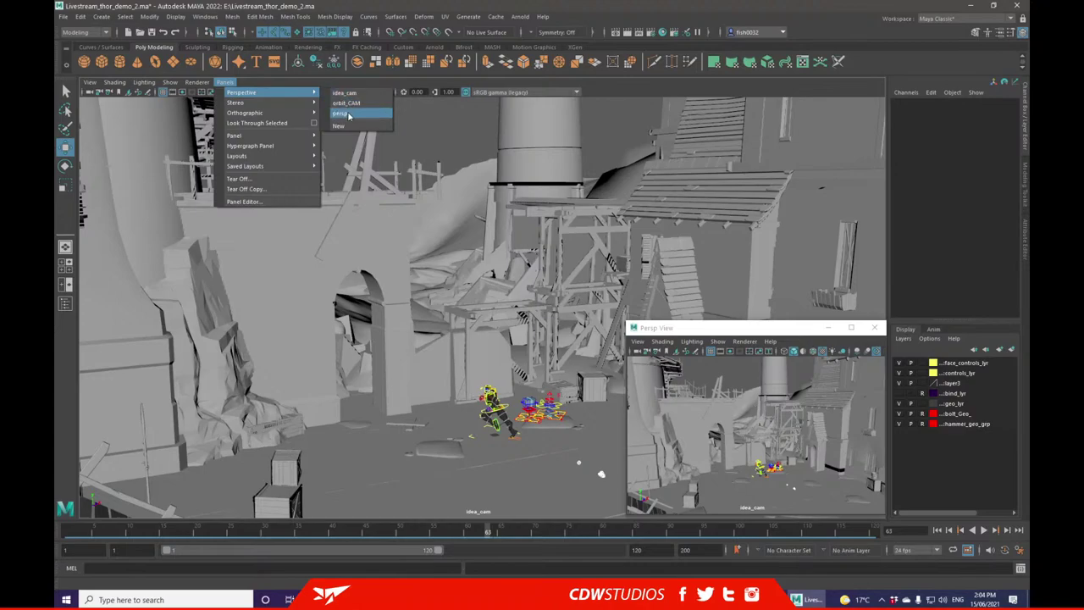
pyautogui.click(346, 114)
pyautogui.keyDown('alt'); pyautogui.moveTo(451, 264); pyautogui.dragTo(504, 325); pyautogui.keyUp('alt')
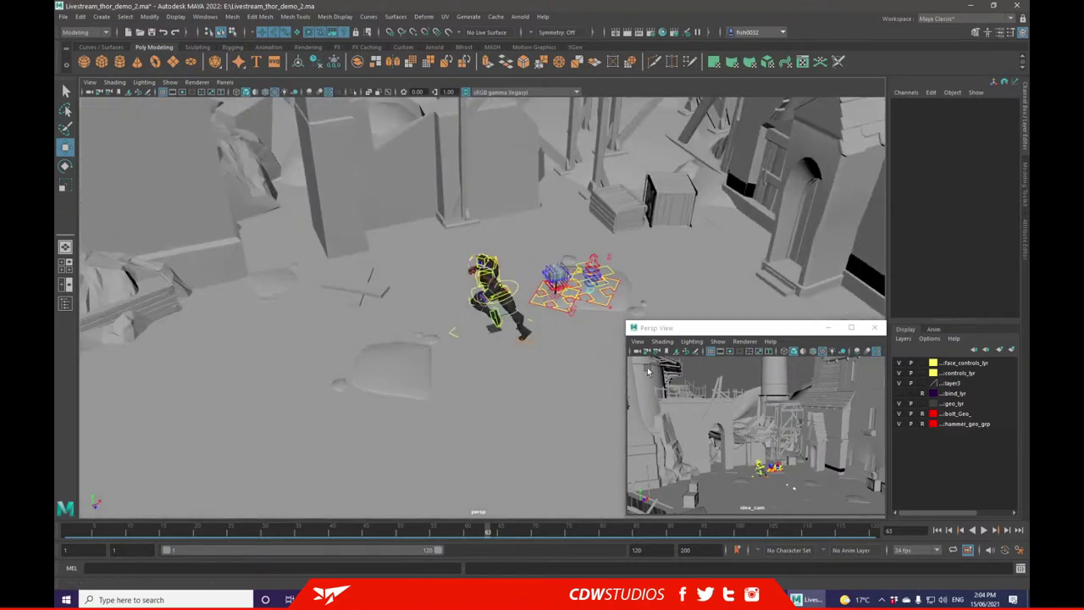
# - Move the Thor rig group across the courtyard to about -353, -0.3 and 247 in X, Y and Z
pyautogui.click(450, 331)
pyautogui.keyDown('alt'); pyautogui.moveTo(450, 330); pyautogui.dragTo(353, 338); pyautogui.keyUp('alt')
pyautogui.click(311, 339)
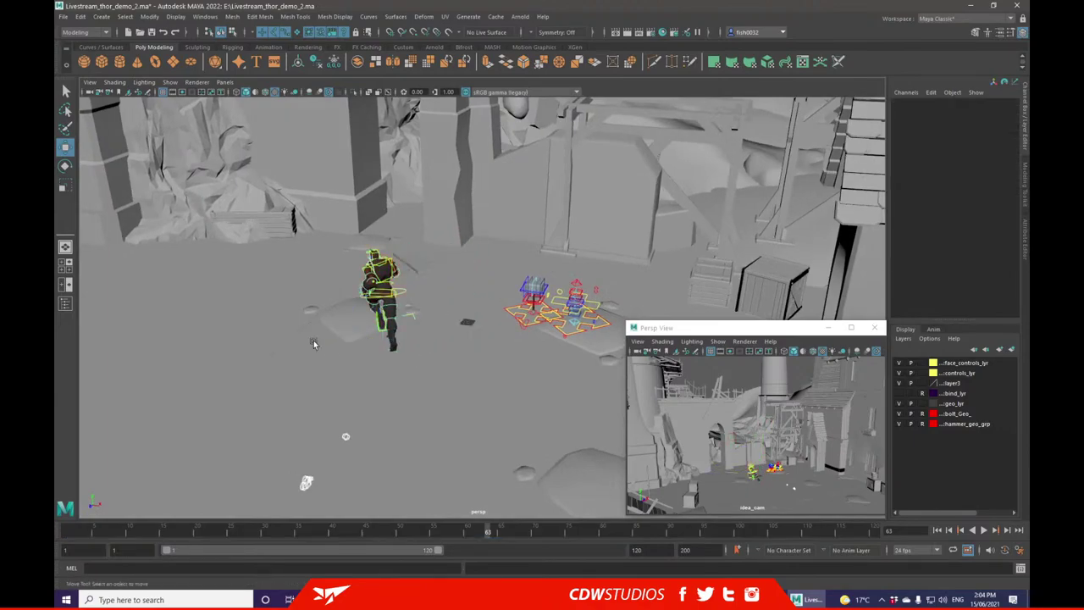
pyautogui.click(413, 315)
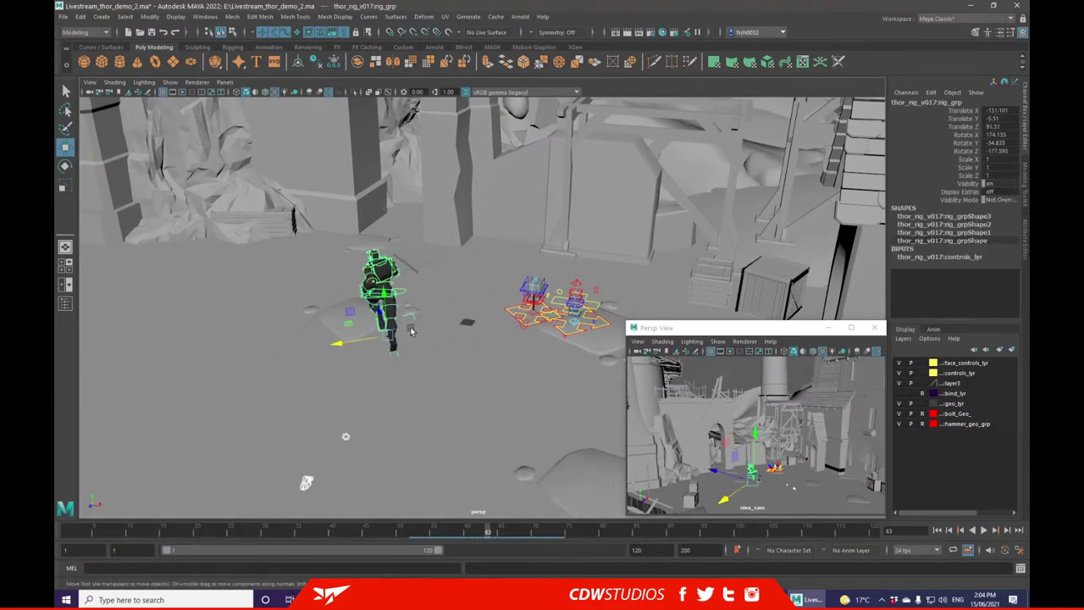
pyautogui.moveTo(410, 331); pyautogui.dragTo(618, 402)
pyautogui.press('f')
pyautogui.scroll(-4, 458, 315)
pyautogui.keyDown('alt'); pyautogui.moveTo(459, 312); pyautogui.dragTo(440, 280, button='right'); pyautogui.keyUp('alt')
pyautogui.moveTo(440, 277); pyautogui.dragTo(440, 277)
# - Reset all rotations of the Thor rig group to 0 and turn it to about -154 degrees in Y
pyautogui.click(65, 166)
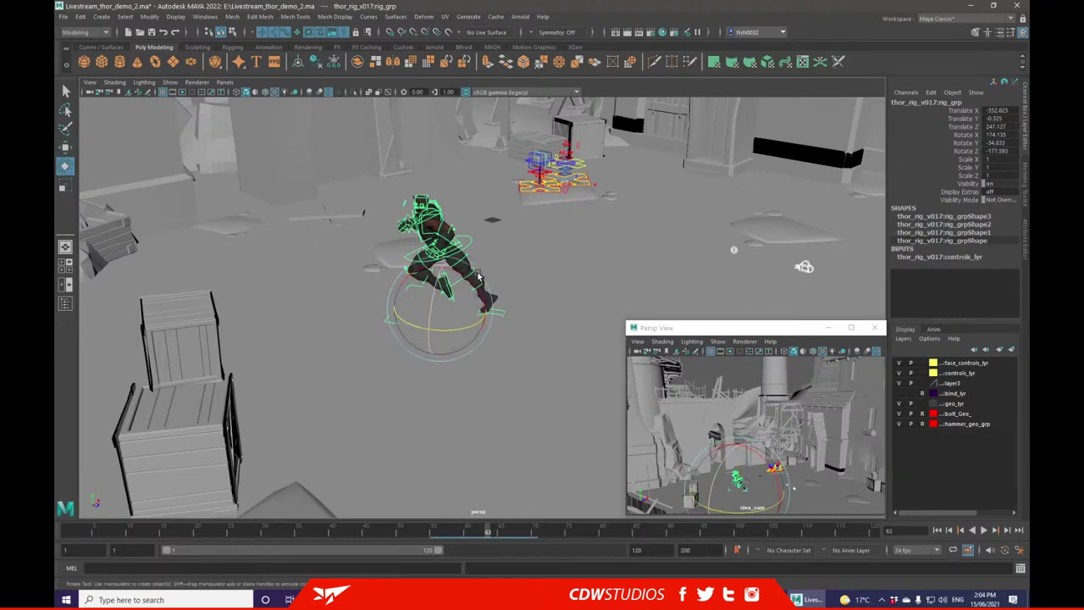
pyautogui.moveTo(1002, 136); pyautogui.dragTo(1004, 153)
pyautogui.write('0')
pyautogui.press('Return')
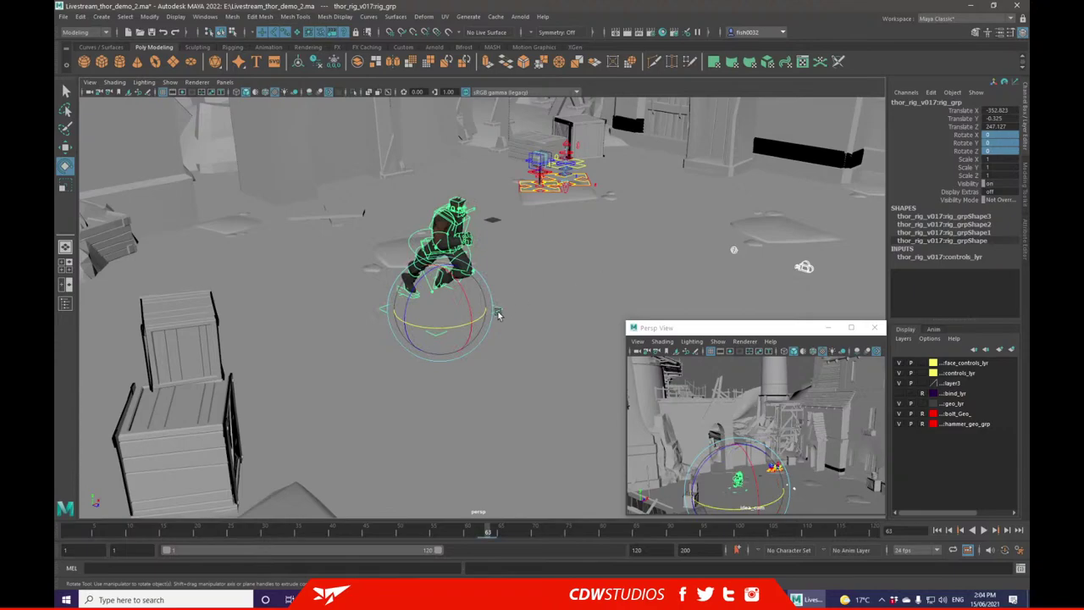
pyautogui.moveTo(455, 325); pyautogui.dragTo(422, 327)
# - Move the Thor rig group farther along the ground to about -394 in X and 344 in Z
pyautogui.click(65, 148)
pyautogui.keyDown('alt'); pyautogui.moveTo(355, 209); pyautogui.dragTo(402, 243); pyautogui.keyUp('alt')
pyautogui.moveTo(389, 312); pyautogui.dragTo(332, 356)
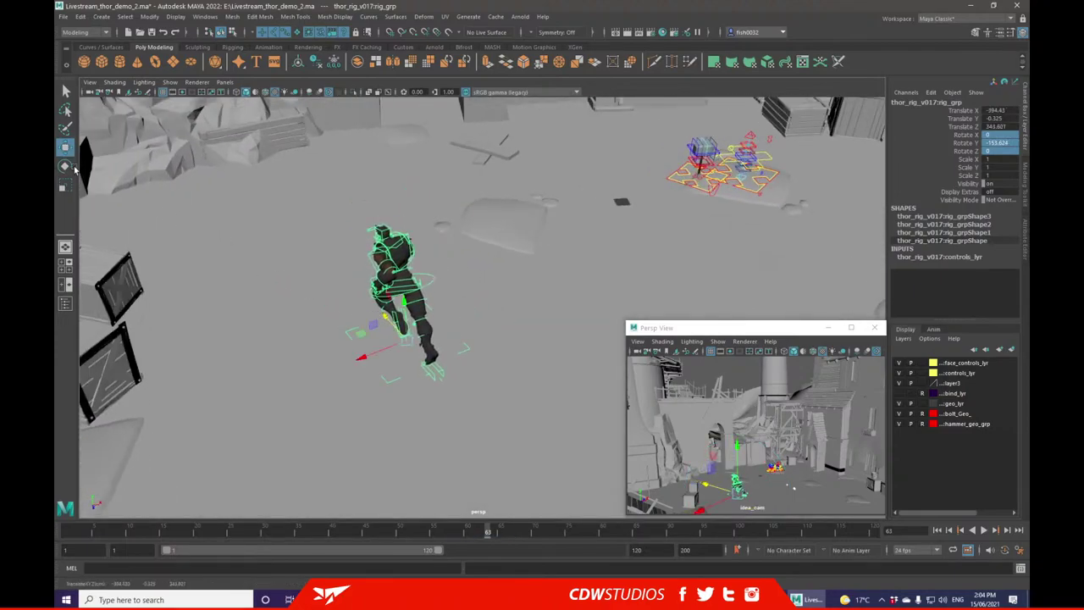
# - Rotate the Thor rig group to about -161 degrees in Y only, undoing any stray tilt on the other axes
pyautogui.click(64, 166)
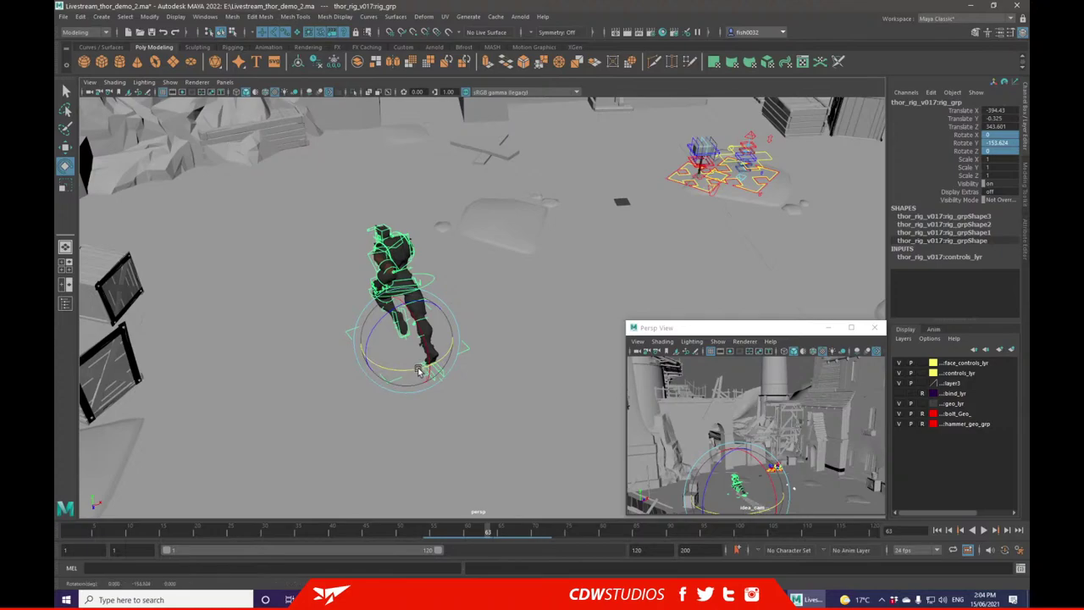
pyautogui.moveTo(428, 367); pyautogui.dragTo(415, 373)
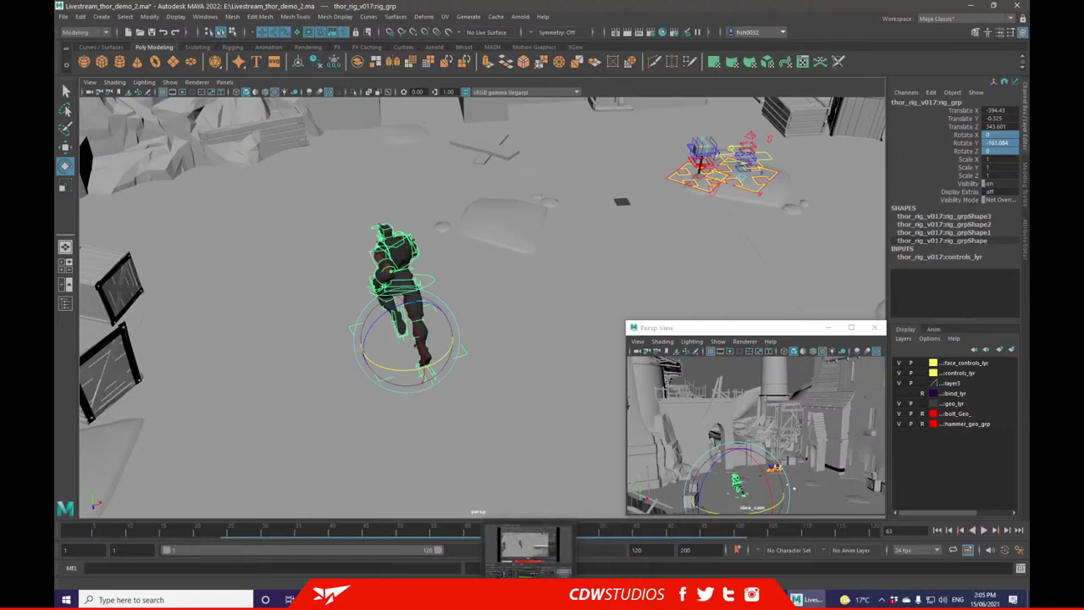
pyautogui.moveTo(376, 320); pyautogui.dragTo(337, 331)
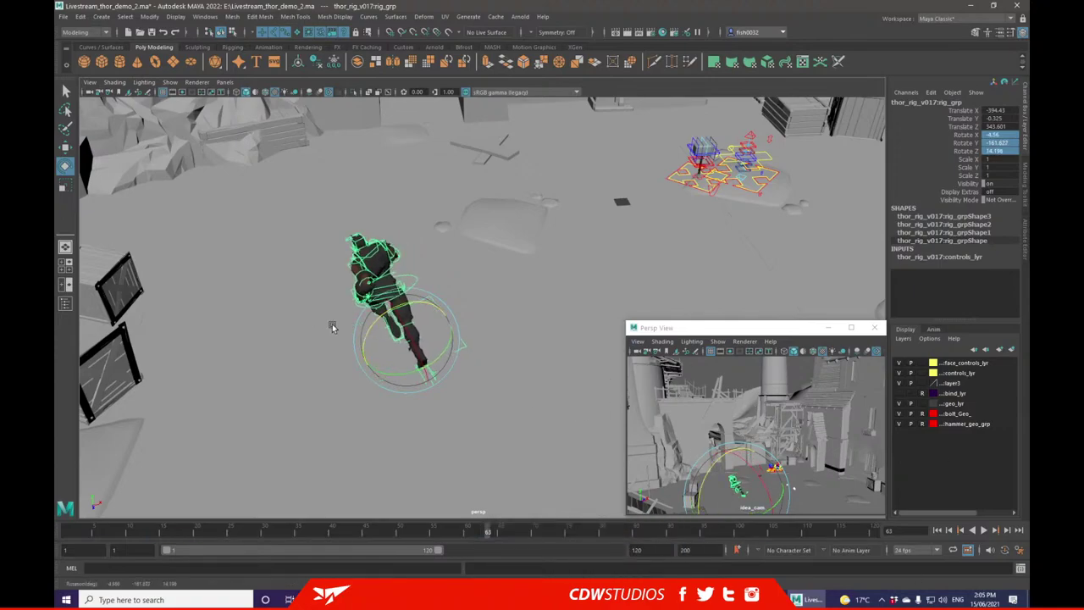
pyautogui.hotkey('ctrl', 'z')
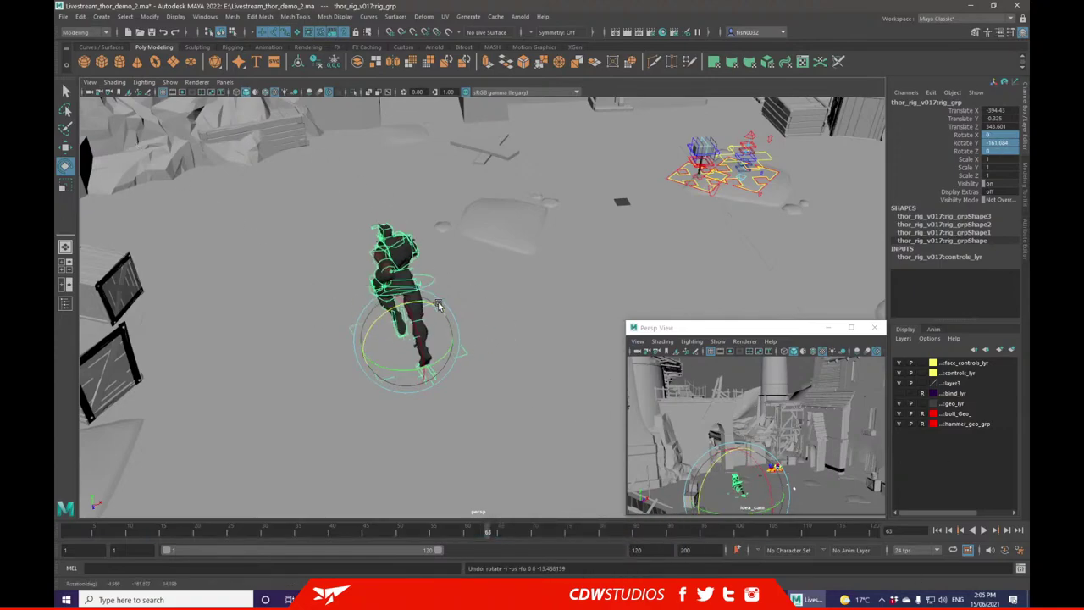
# - Go to frame 1, turn on auto keyframing and set a key on the Thor rig group with the Move tool active
pyautogui.press('w')
pyautogui.keyDown('alt'); pyautogui.moveTo(515, 347); pyautogui.dragTo(564, 344); pyautogui.keyUp('alt')
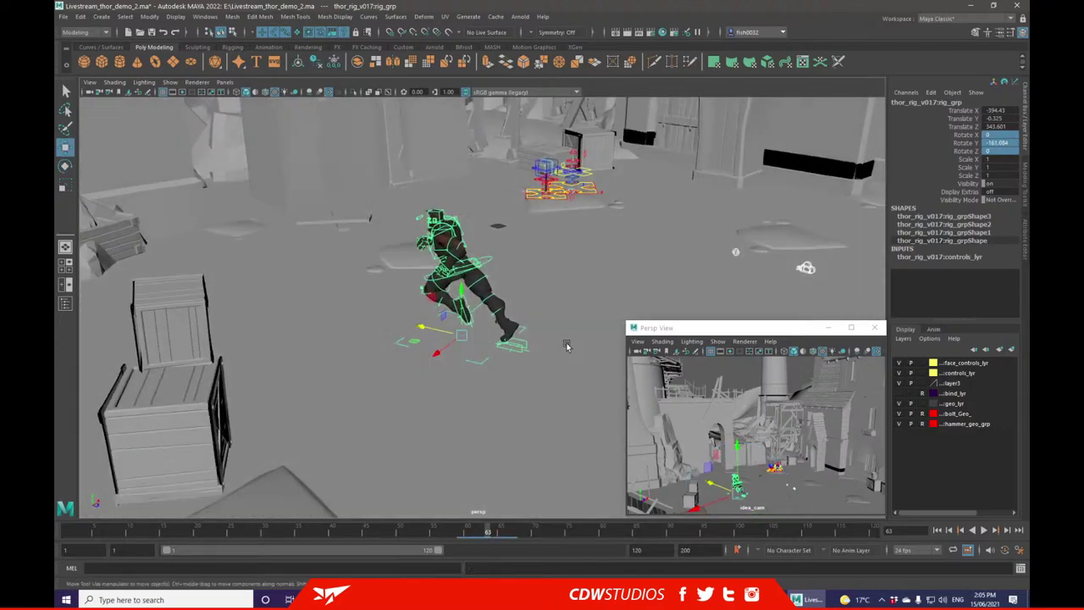
pyautogui.moveTo(344, 536); pyautogui.dragTo(67, 538)
pyautogui.click(1005, 551)
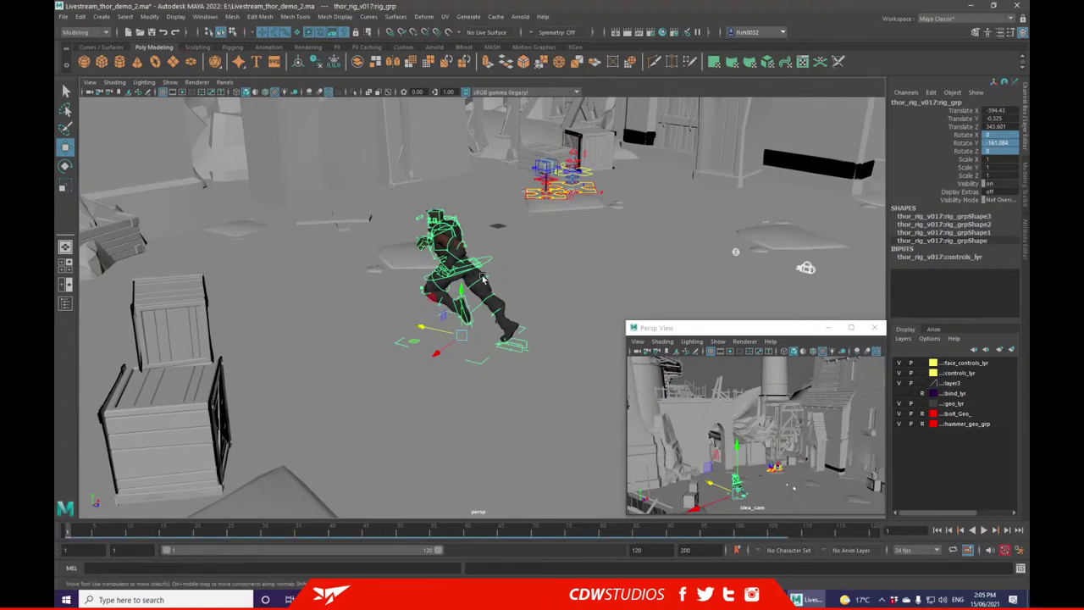
pyautogui.press('s')
# - Turn on Display Extras for the Thor rig group
pyautogui.keyDown('alt'); pyautogui.moveTo(437, 324); pyautogui.dragTo(543, 339); pyautogui.keyUp('alt')
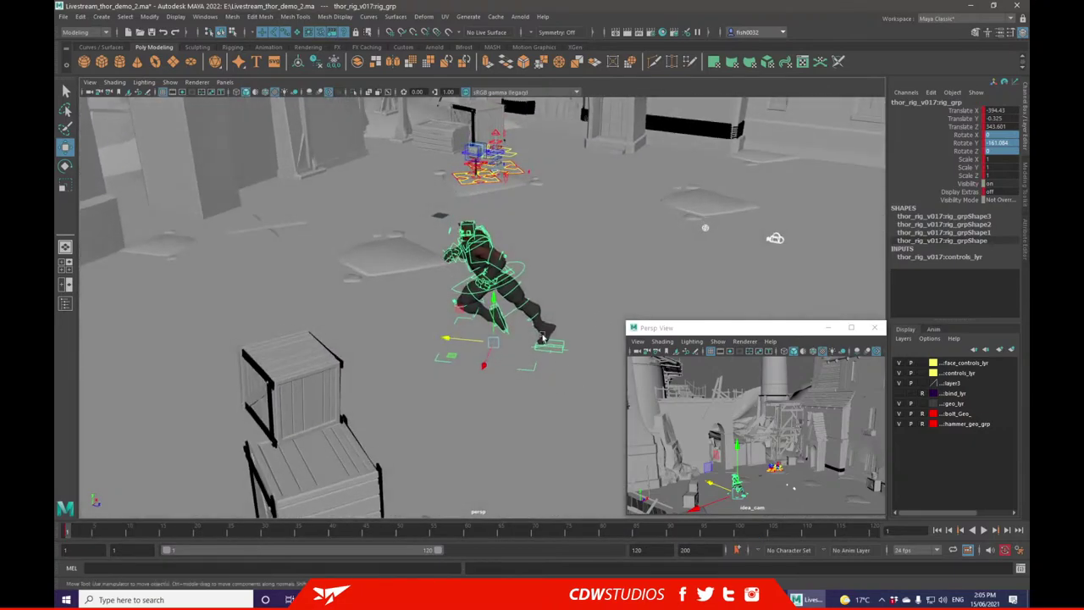
pyautogui.click(1004, 192)
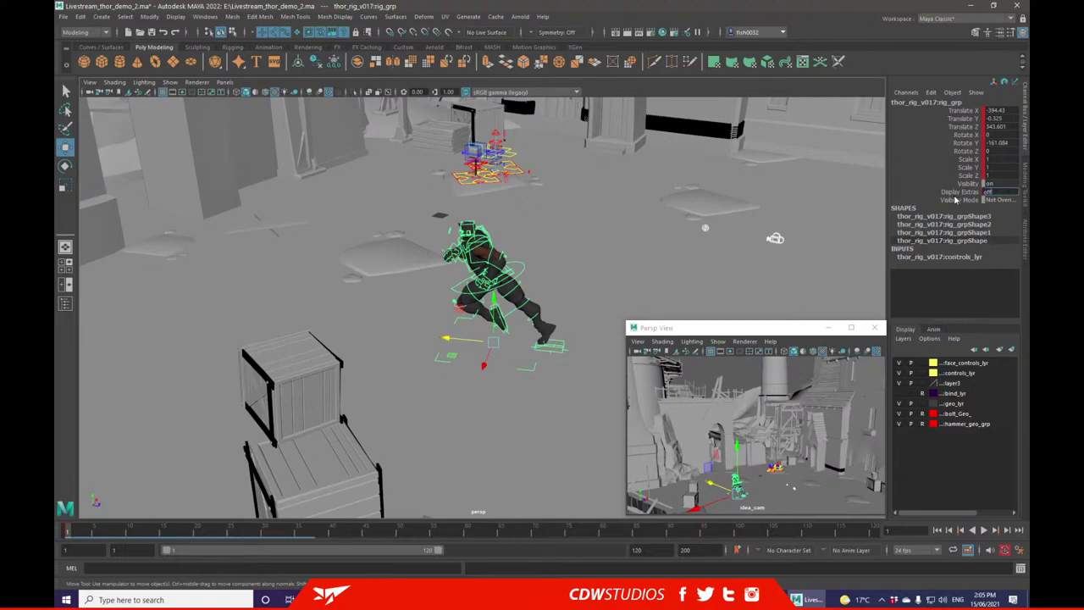
pyautogui.write('on')
pyautogui.press('Return')
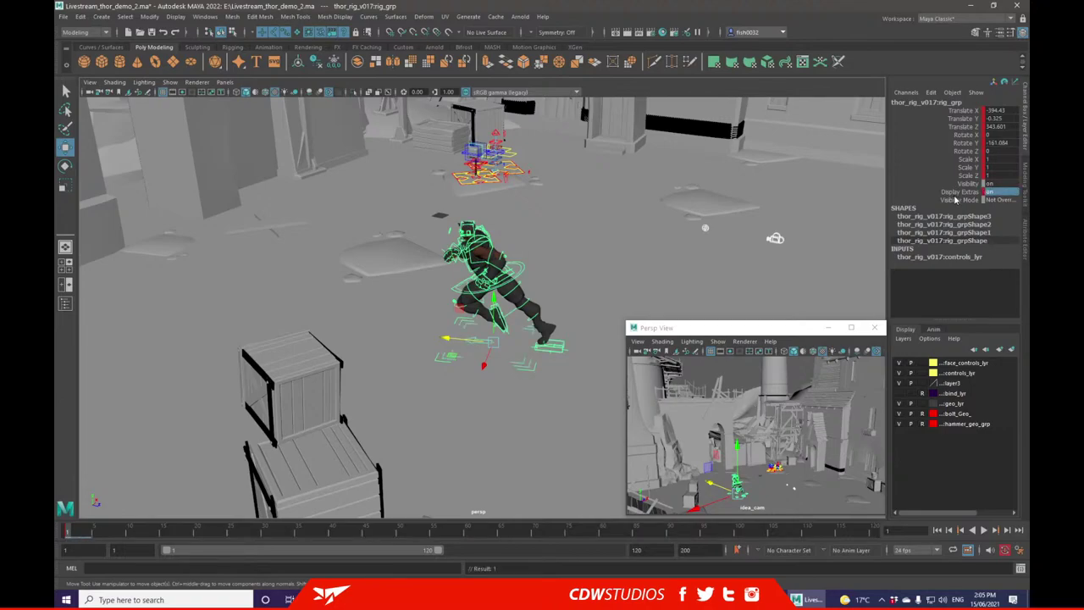
# - Select the extra root control under the character and key it at frame 1
pyautogui.keyDown('alt'); pyautogui.moveTo(528, 365); pyautogui.dragTo(546, 377); pyautogui.keyUp('alt')
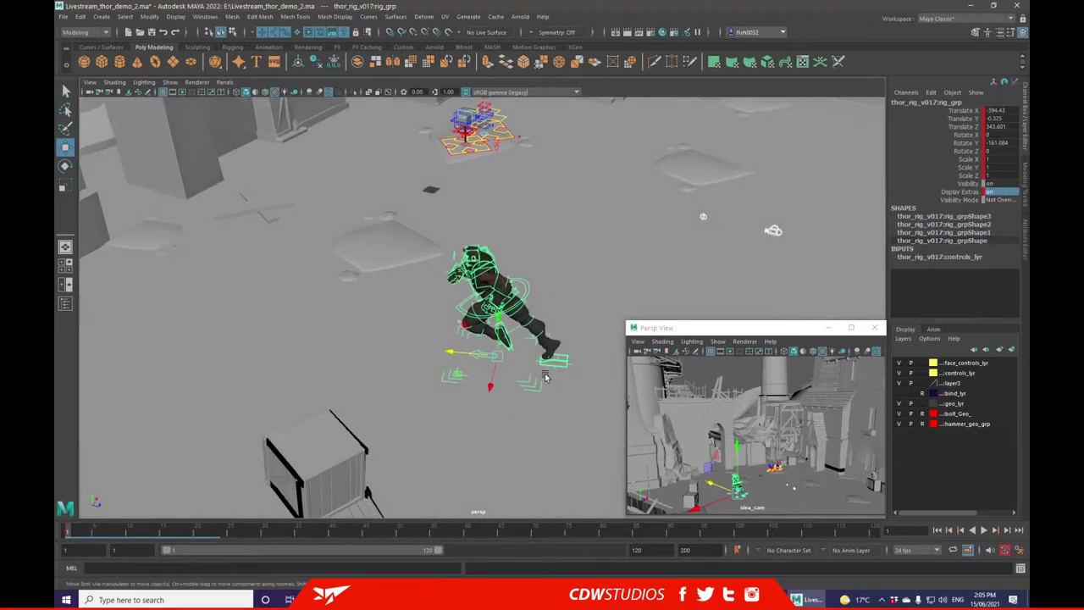
pyautogui.click(557, 379)
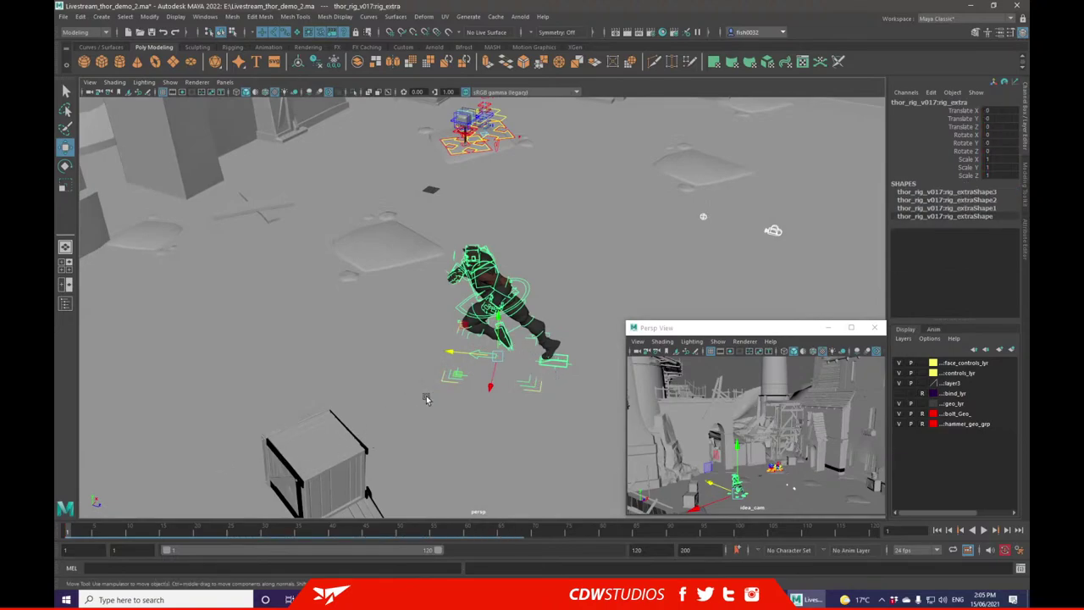
pyautogui.press('s')
# - At frame 20, move the extra root control forward to about 408 in Translate Z
pyautogui.moveTo(85, 529); pyautogui.dragTo(123, 529)
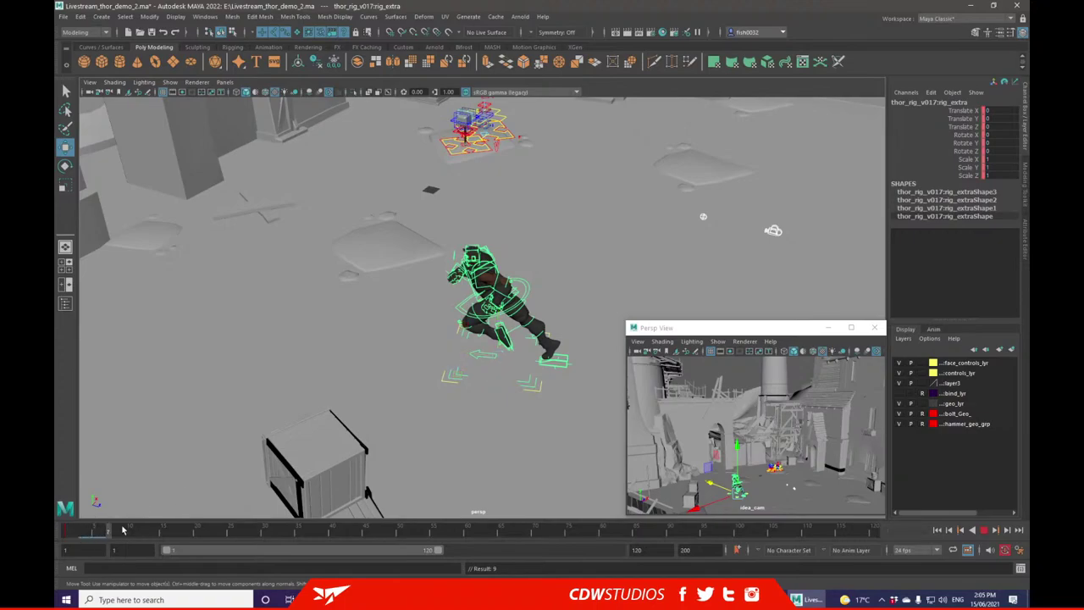
pyautogui.click(195, 529)
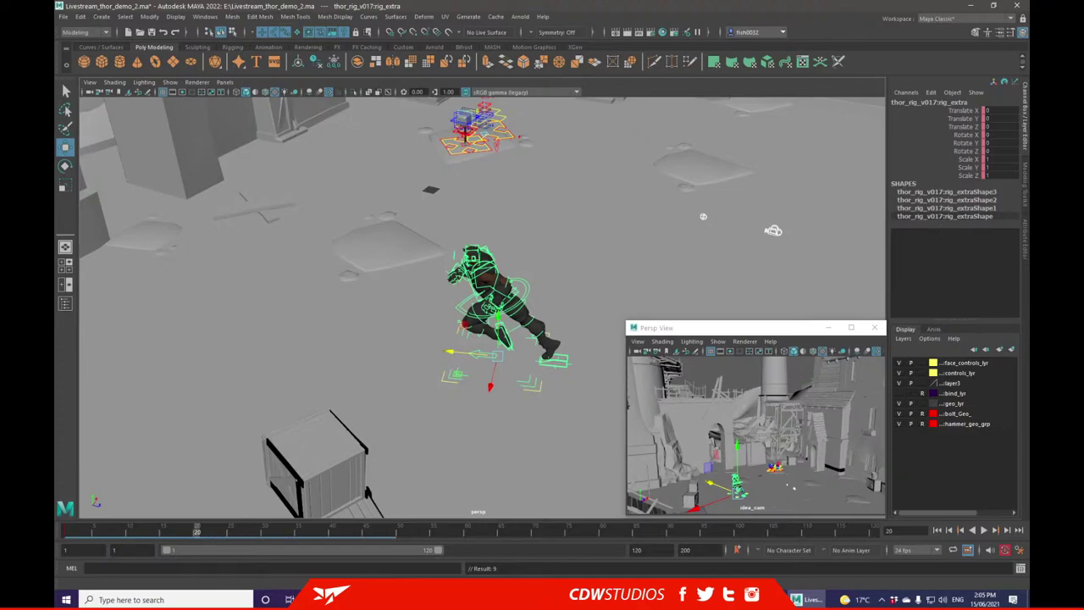
pyautogui.moveTo(468, 356); pyautogui.dragTo(339, 341)
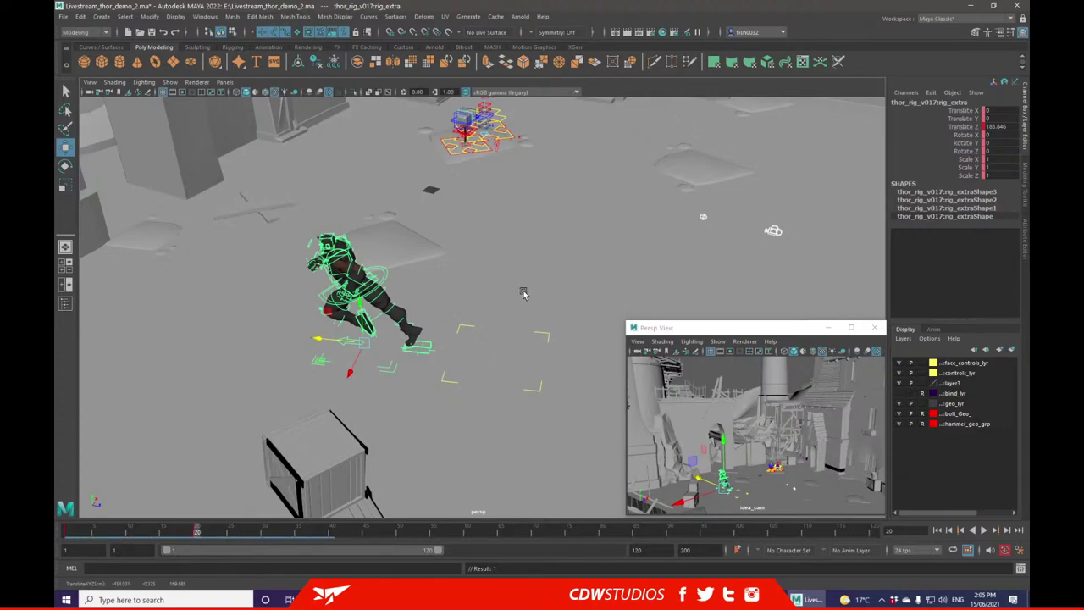
pyautogui.keyDown('alt'); pyautogui.moveTo(450, 317); pyautogui.dragTo(430, 300); pyautogui.keyUp('alt')
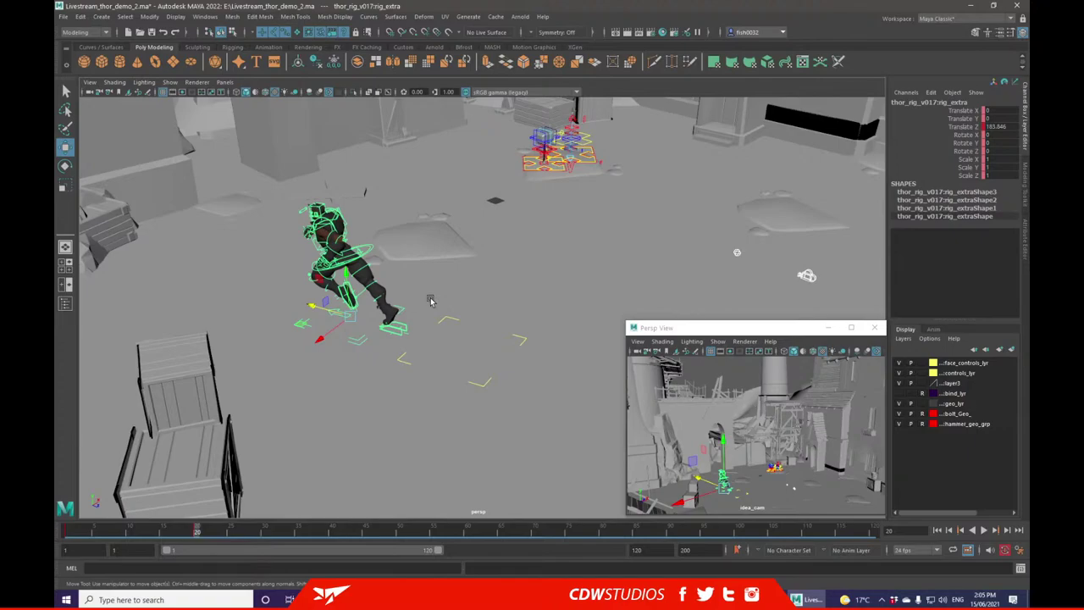
pyautogui.keyDown('alt'); pyautogui.moveTo(411, 293); pyautogui.dragTo(450, 296, button='middle'); pyautogui.keyUp('alt')
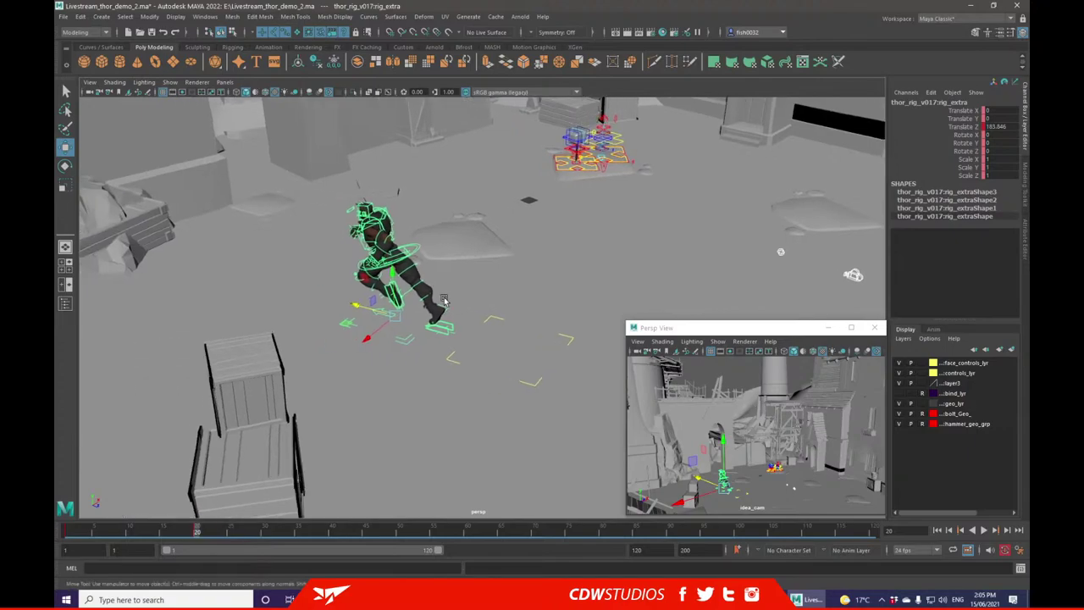
pyautogui.moveTo(371, 309); pyautogui.dragTo(312, 342)
pyautogui.keyDown('alt'); pyautogui.moveTo(322, 312); pyautogui.dragTo(486, 340, button='middle'); pyautogui.keyUp('alt')
pyautogui.scroll(5, 483, 333)
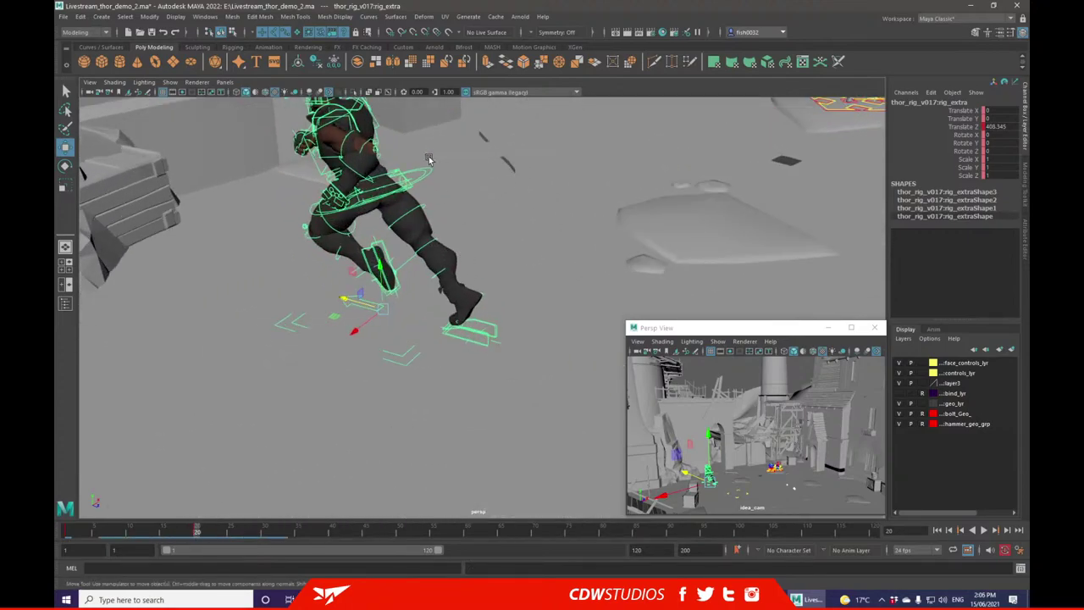
# - Select the COG control at the hips and examine the running pose at frame 20 from the sides, behind and above
pyautogui.click(425, 177)
pyautogui.press('f')
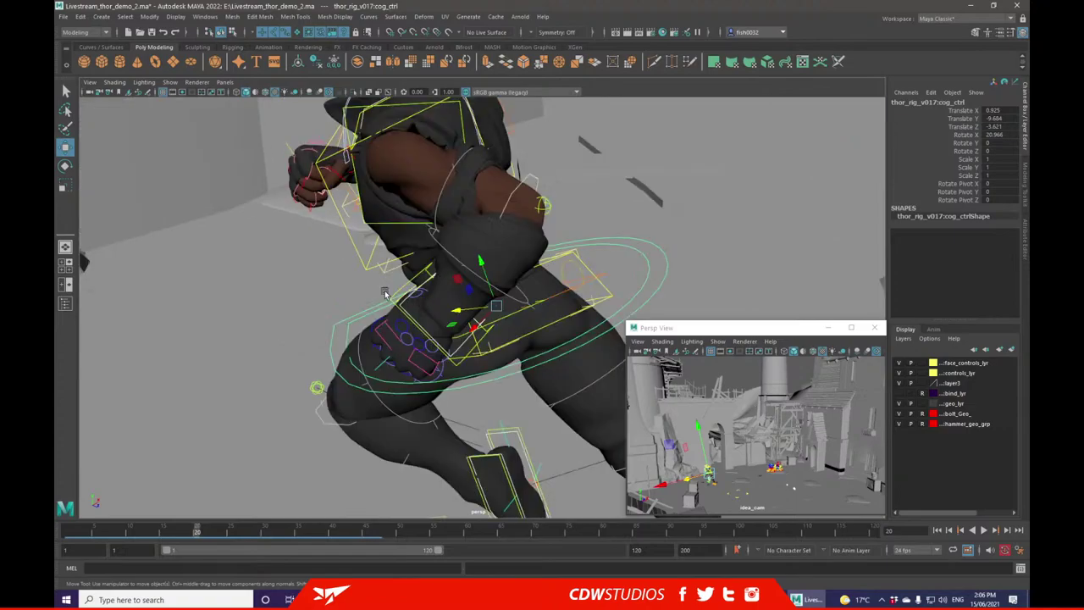
pyautogui.scroll(-5, 409, 269)
pyautogui.keyDown('alt'); pyautogui.moveTo(436, 317); pyautogui.dragTo(366, 309); pyautogui.keyUp('alt')
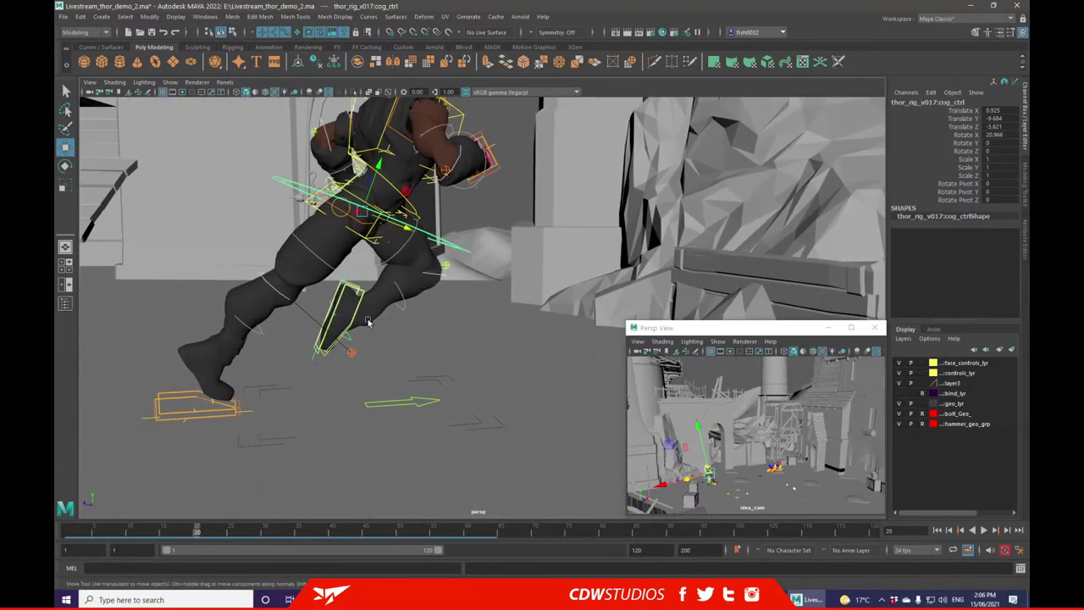
pyautogui.keyDown('alt'); pyautogui.moveTo(330, 342); pyautogui.dragTo(544, 323); pyautogui.keyUp('alt')
pyautogui.keyDown('alt'); pyautogui.moveTo(572, 290); pyautogui.dragTo(515, 308); pyautogui.keyUp('alt')
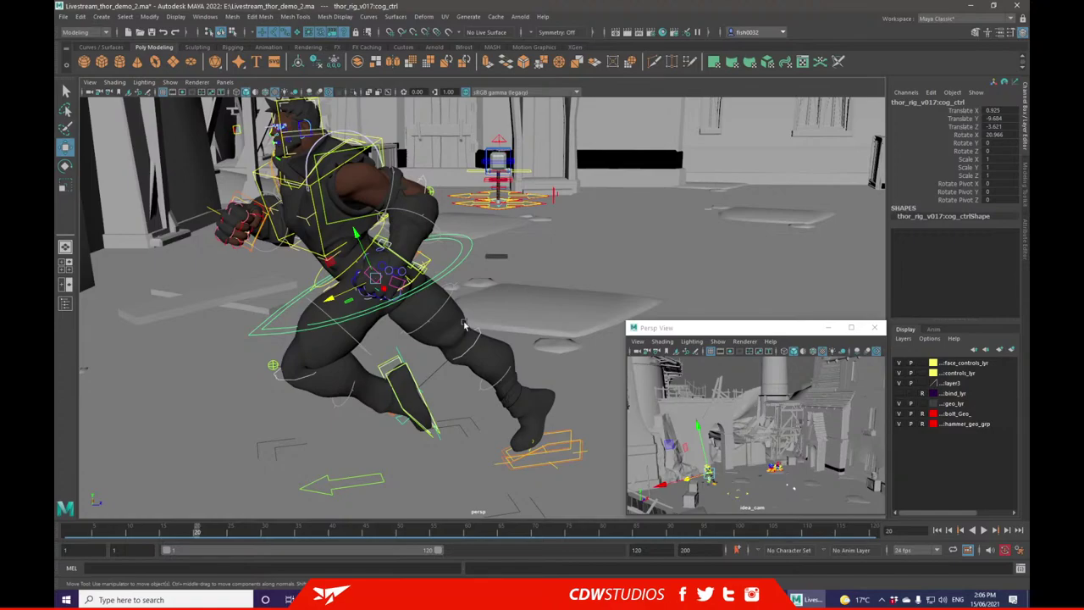
pyautogui.keyDown('alt'); pyautogui.moveTo(513, 278); pyautogui.dragTo(414, 323); pyautogui.keyUp('alt')
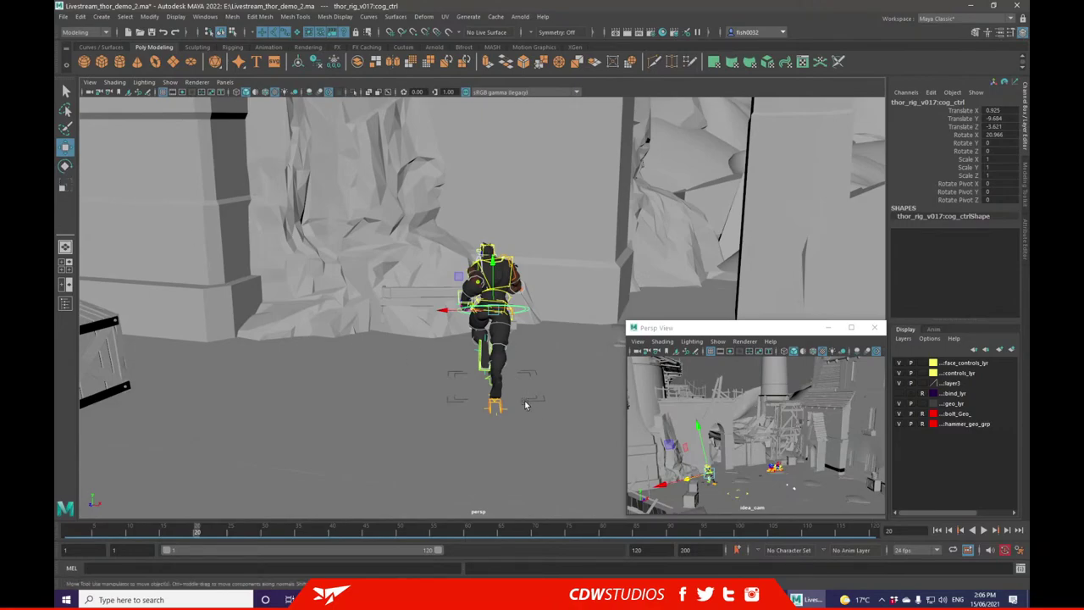
pyautogui.moveTo(472, 311)
pyautogui.keyDown('alt'); pyautogui.mouseDown()
pyautogui.moveTo(526, 313)
pyautogui.moveTo(555, 300)
pyautogui.moveTo(470, 293)
pyautogui.mouseUp(); pyautogui.keyUp('alt')
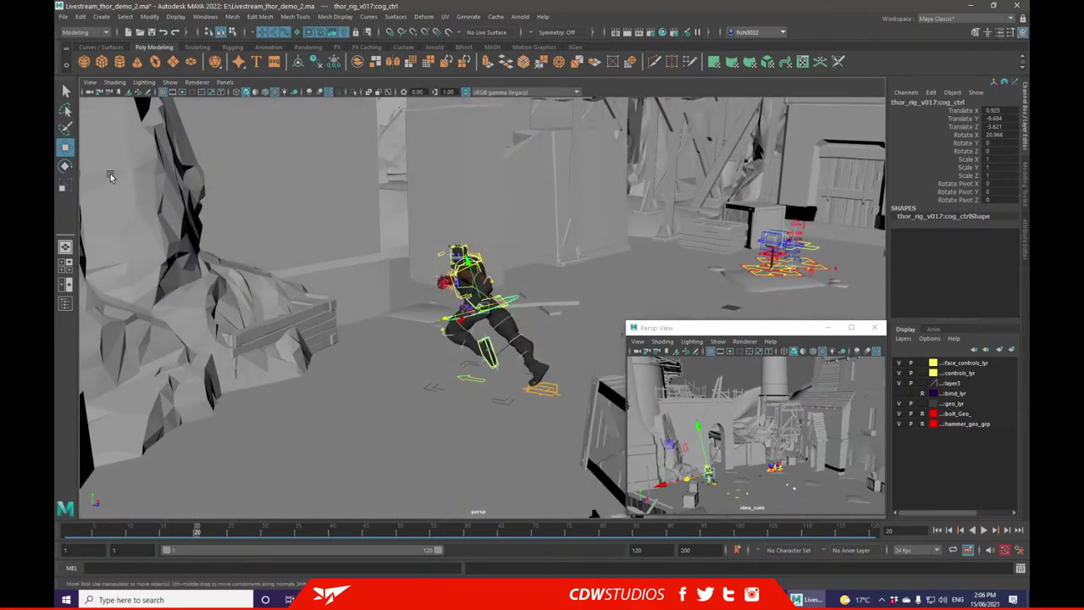
pyautogui.press('e')
pyautogui.keyDown('alt'); pyautogui.moveTo(243, 176); pyautogui.dragTo(473, 318); pyautogui.keyUp('alt')
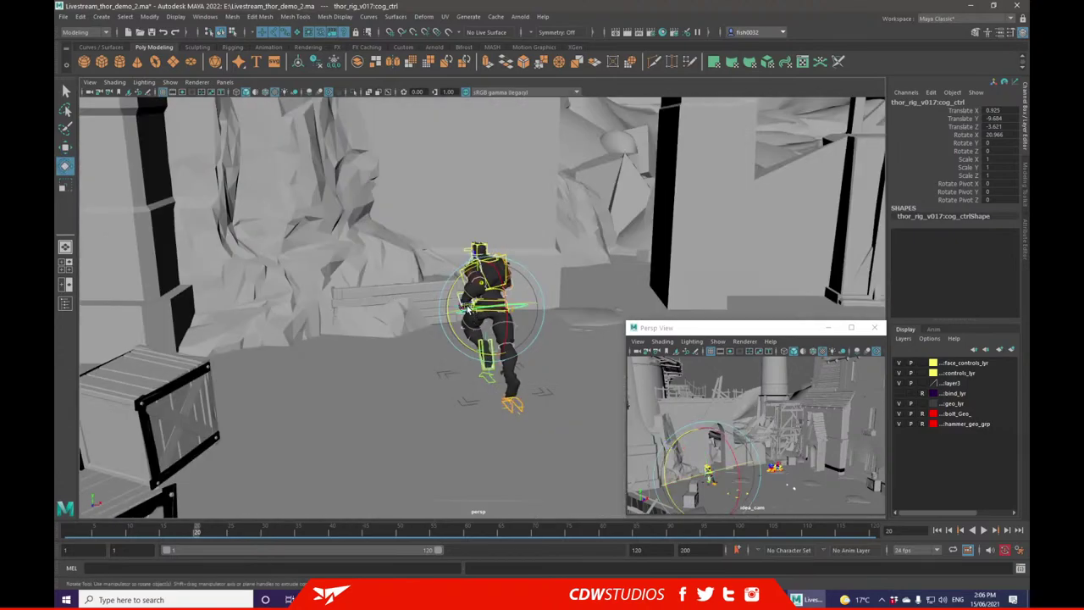
pyautogui.moveTo(202, 533)
pyautogui.mouseDown()
pyautogui.moveTo(69, 532)
pyautogui.moveTo(201, 532)
pyautogui.mouseUp()
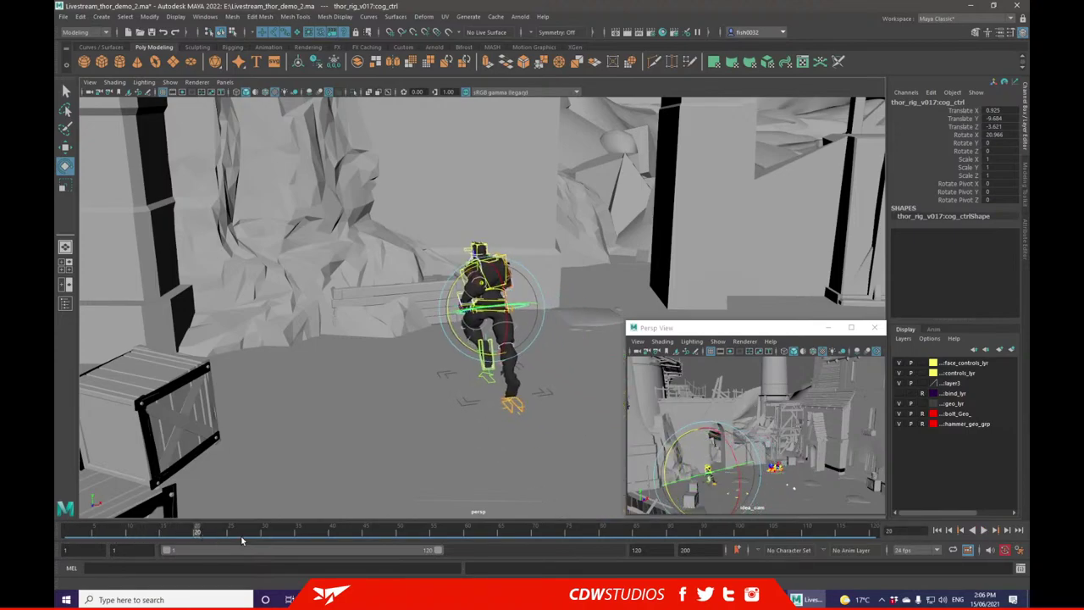
pyautogui.keyDown('alt'); pyautogui.moveTo(364, 394); pyautogui.dragTo(504, 406); pyautogui.keyUp('alt')
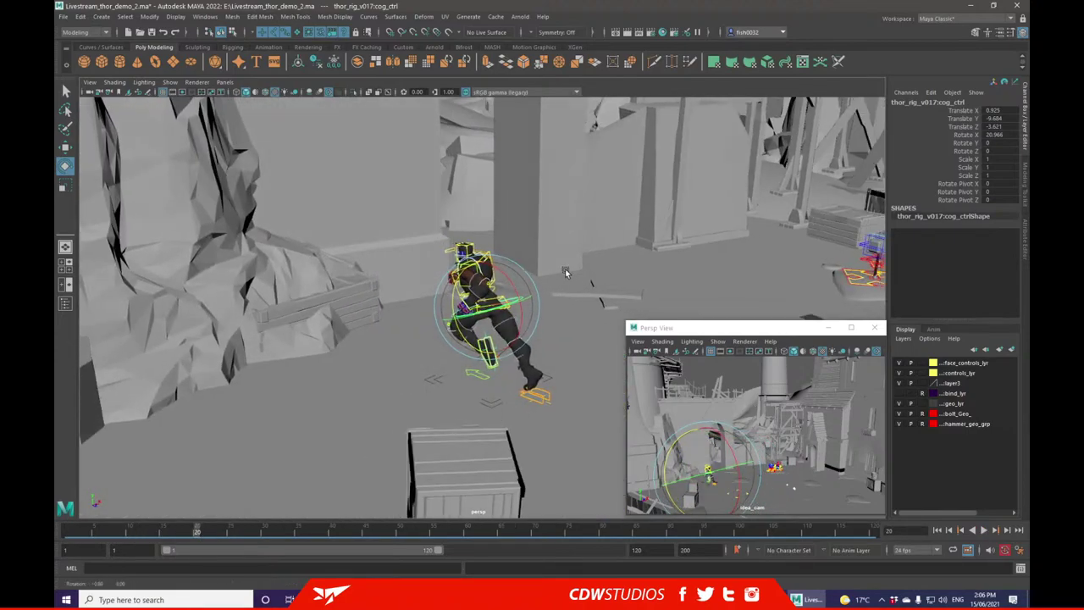
pyautogui.press('f')
pyautogui.hotkey('ctrl', '1')
pyautogui.click(65, 148)
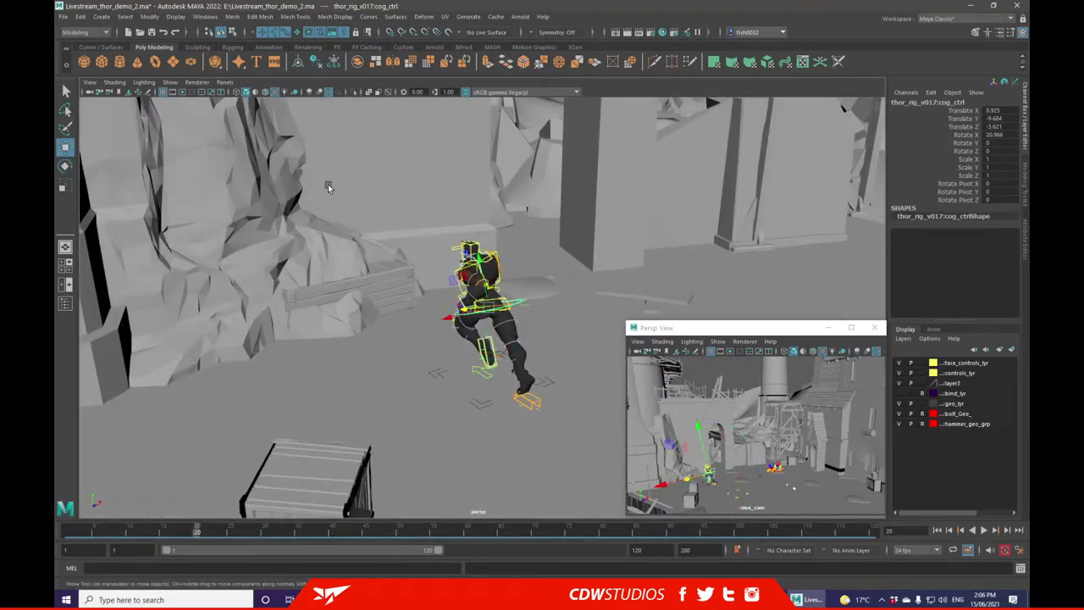
pyautogui.keyDown('alt'); pyautogui.moveTo(529, 368); pyautogui.dragTo(530, 344); pyautogui.keyUp('alt')
pyautogui.scroll(5, 530, 344)
pyautogui.scroll(-4, 511, 394)
pyautogui.moveTo(194, 534)
pyautogui.mouseDown()
pyautogui.moveTo(72, 530)
pyautogui.moveTo(196, 532)
pyautogui.mouseUp()
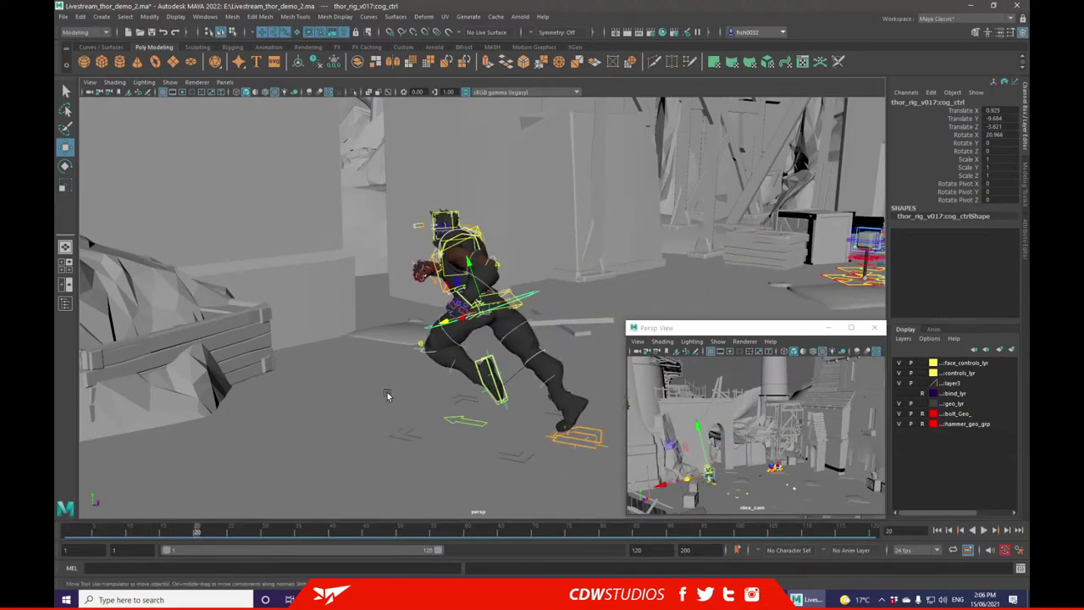
pyautogui.scroll(-1, 508, 360)
pyautogui.keyDown('alt'); pyautogui.moveTo(508, 360); pyautogui.dragTo(529, 376); pyautogui.keyUp('alt')
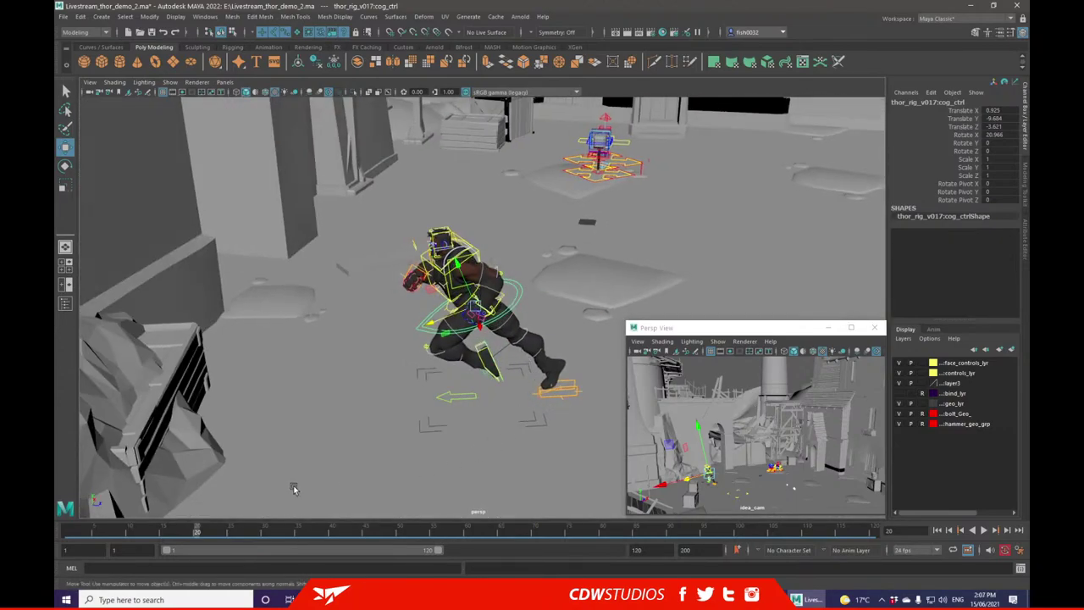
# - At frame 30, move the extra root control up beside the rock formation, to about 208, 434 and 684 in Translate X, Y and Z
pyautogui.moveTo(190, 533)
pyautogui.mouseDown()
pyautogui.moveTo(206, 531)
pyautogui.moveTo(195, 531)
pyautogui.mouseUp()
pyautogui.click(544, 420)
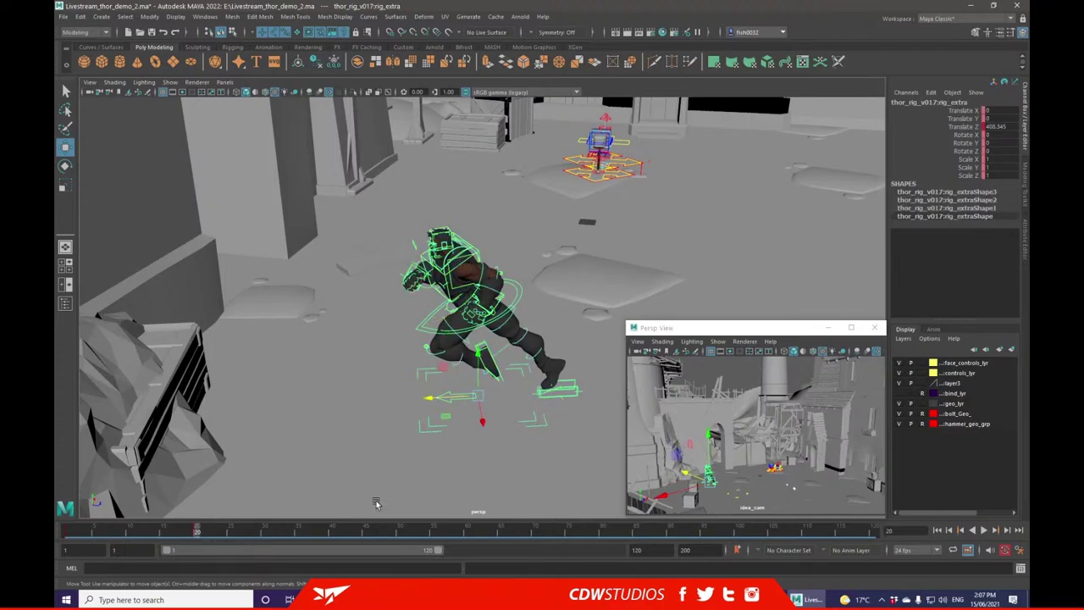
pyautogui.click(264, 532)
pyautogui.scroll(-5, 397, 406)
pyautogui.keyDown('alt'); pyautogui.moveTo(397, 406); pyautogui.dragTo(426, 373); pyautogui.keyUp('alt')
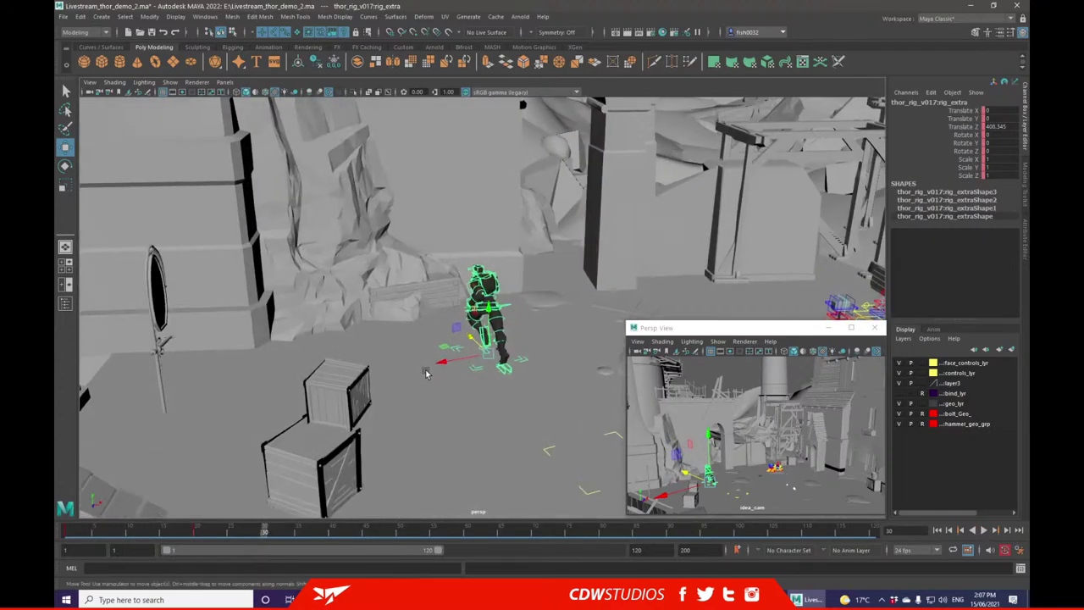
pyautogui.scroll(-3, 457, 355)
pyautogui.keyDown('alt'); pyautogui.moveTo(488, 342); pyautogui.dragTo(381, 188); pyautogui.keyUp('alt')
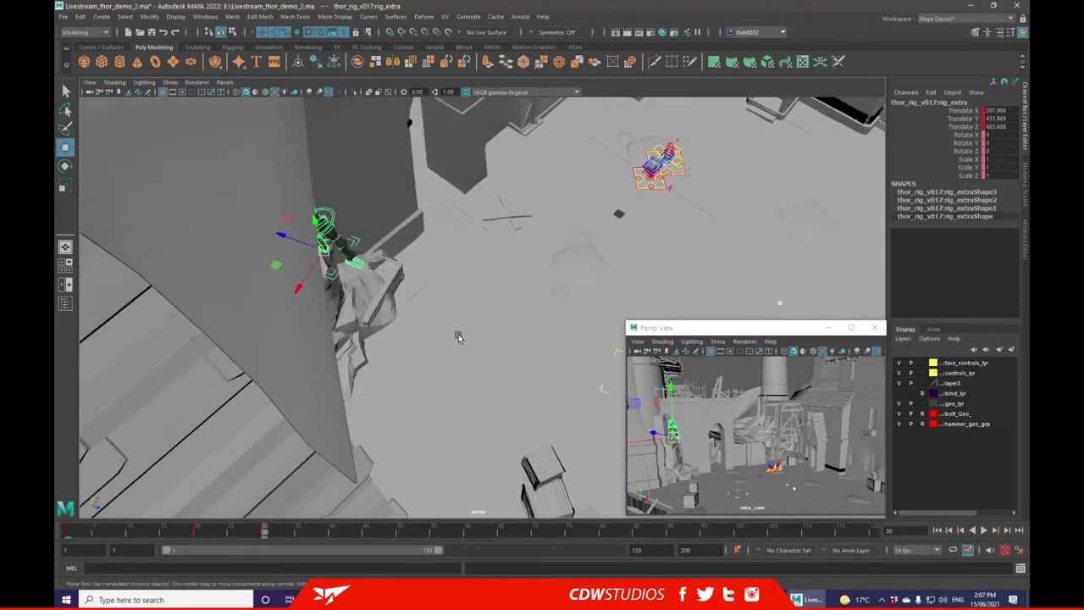
# - Rotate the extra root control at frame 30 to about -52 in Rotate Y, with a slight tilt in X and Z
pyautogui.scroll(5, 458, 336)
pyautogui.scroll(-2, 476, 330)
pyautogui.keyDown('alt'); pyautogui.moveTo(478, 335); pyautogui.dragTo(449, 298); pyautogui.keyUp('alt')
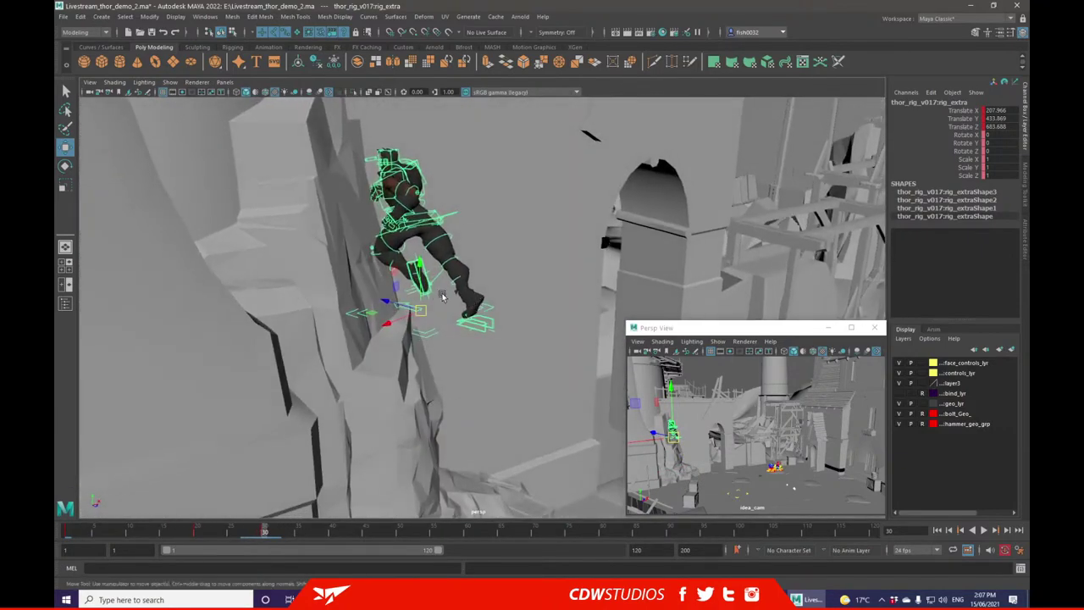
pyautogui.click(66, 166)
pyautogui.moveTo(403, 327); pyautogui.dragTo(430, 310)
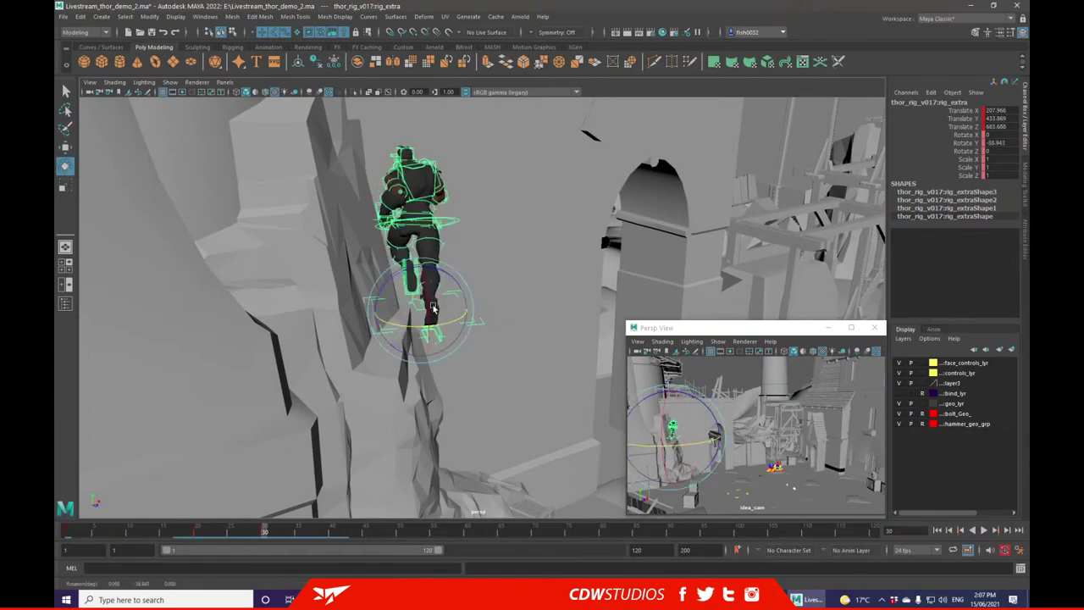
pyautogui.click(65, 147)
pyautogui.keyDown('alt'); pyautogui.moveTo(406, 261); pyautogui.dragTo(398, 270); pyautogui.keyUp('alt')
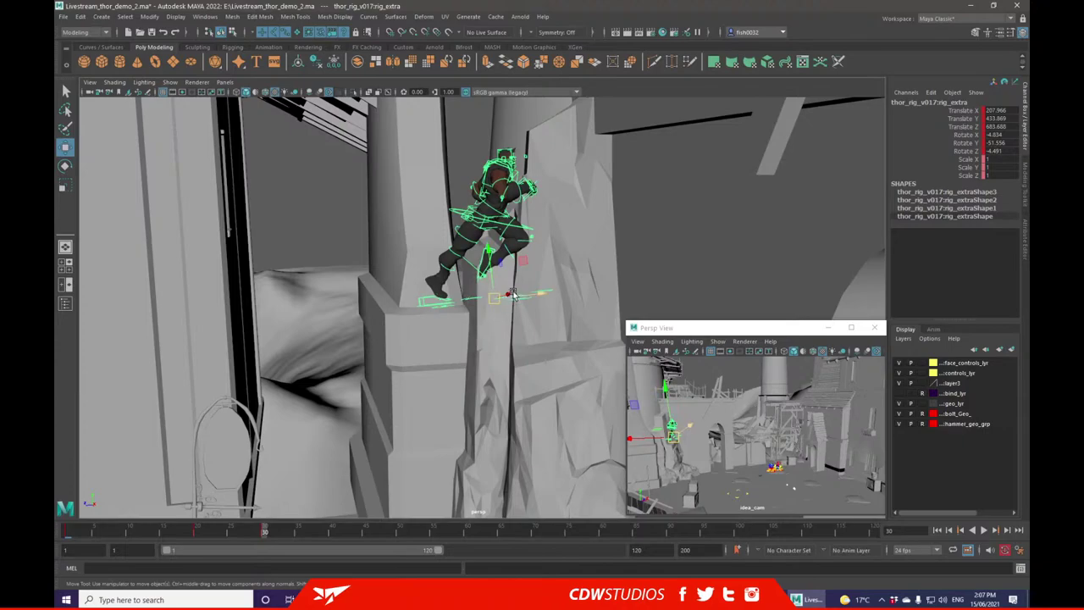
# - Set the extra root control on the rock ledge at about 183, 368 and 751 at frame 30, and hold that pose at frame 35
pyautogui.keyDown('alt'); pyautogui.moveTo(513, 294); pyautogui.dragTo(530, 324); pyautogui.keyUp('alt')
pyautogui.moveTo(440, 261); pyautogui.dragTo(543, 275)
pyautogui.moveTo(422, 360); pyautogui.dragTo(414, 342)
pyautogui.click(65, 166)
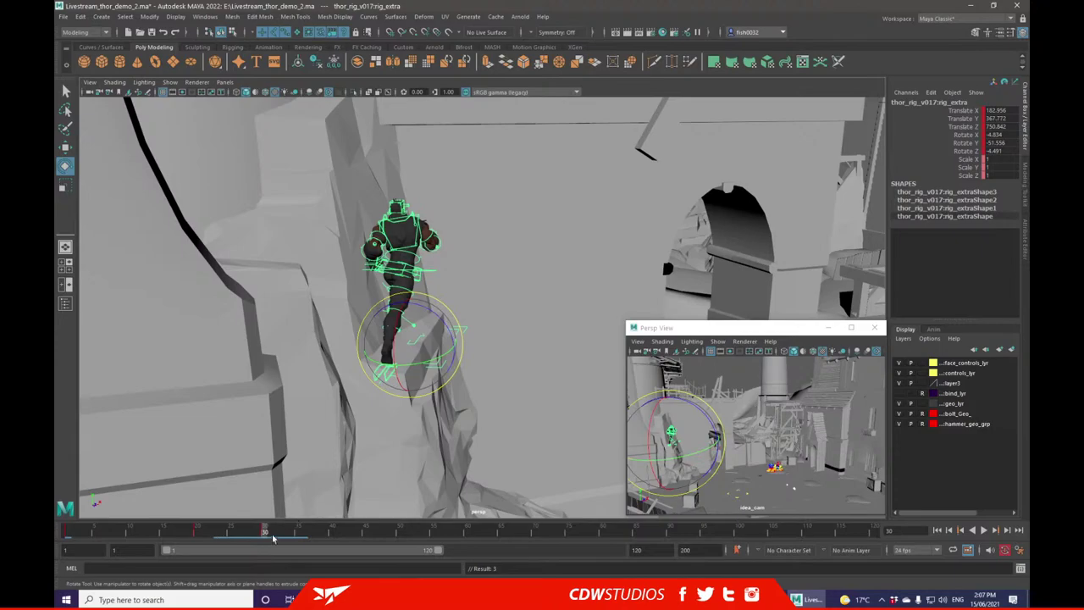
pyautogui.click(301, 531)
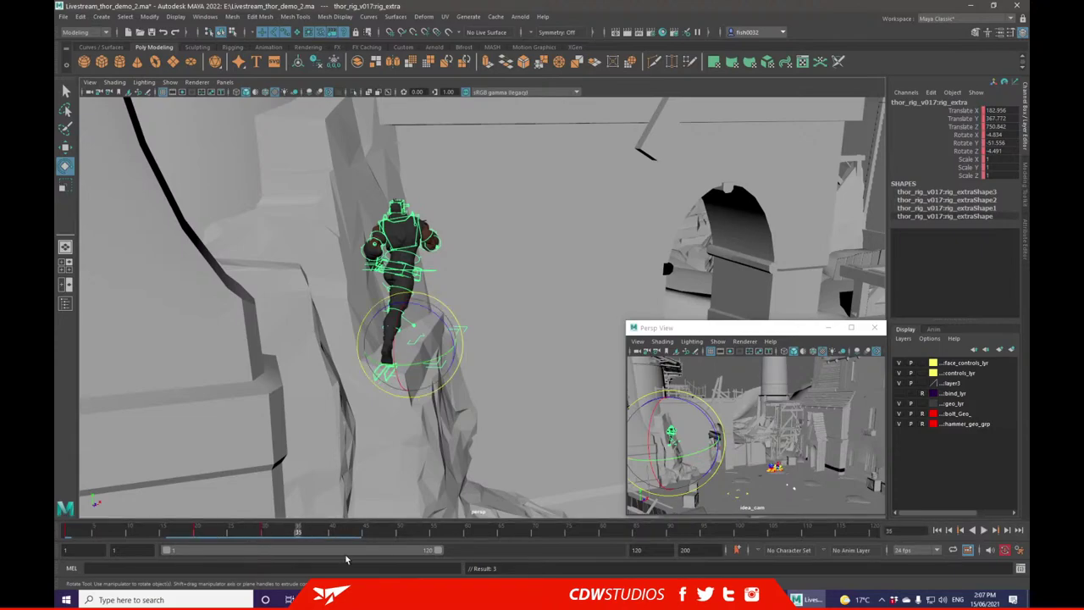
# - At frame 45, move the extra root control onto the wooden walkway above, to about -146, 807 and 750, and turn it along the walkway
pyautogui.click(331, 532)
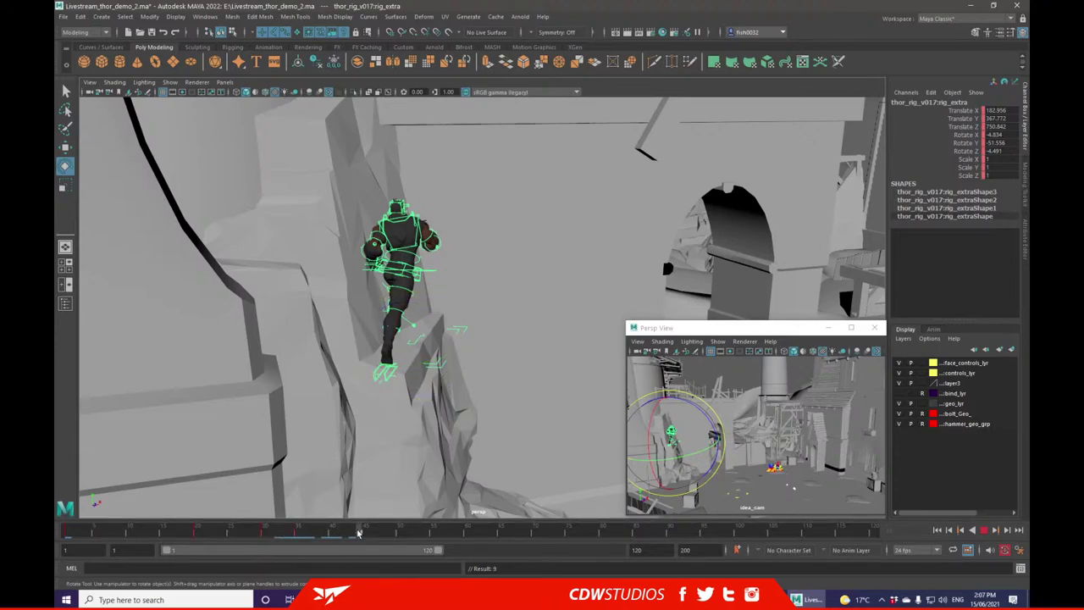
pyautogui.click(65, 146)
pyautogui.scroll(-4, 405, 216)
pyautogui.keyDown('alt'); pyautogui.moveTo(406, 217); pyautogui.dragTo(440, 254); pyautogui.keyUp('alt')
pyautogui.moveTo(493, 325); pyautogui.dragTo(557, 127)
pyautogui.keyDown('alt'); pyautogui.moveTo(605, 245); pyautogui.dragTo(587, 271); pyautogui.keyUp('alt')
pyautogui.moveTo(513, 207); pyautogui.dragTo(629, 207)
pyautogui.keyDown('alt'); pyautogui.moveTo(628, 208); pyautogui.dragTo(619, 273); pyautogui.keyUp('alt')
pyautogui.keyDown('alt'); pyautogui.moveTo(605, 273); pyautogui.dragTo(582, 223); pyautogui.keyUp('alt')
pyautogui.click(66, 165)
pyautogui.click(66, 147)
pyautogui.keyDown('alt'); pyautogui.moveTo(649, 251); pyautogui.dragTo(645, 240); pyautogui.keyUp('alt')
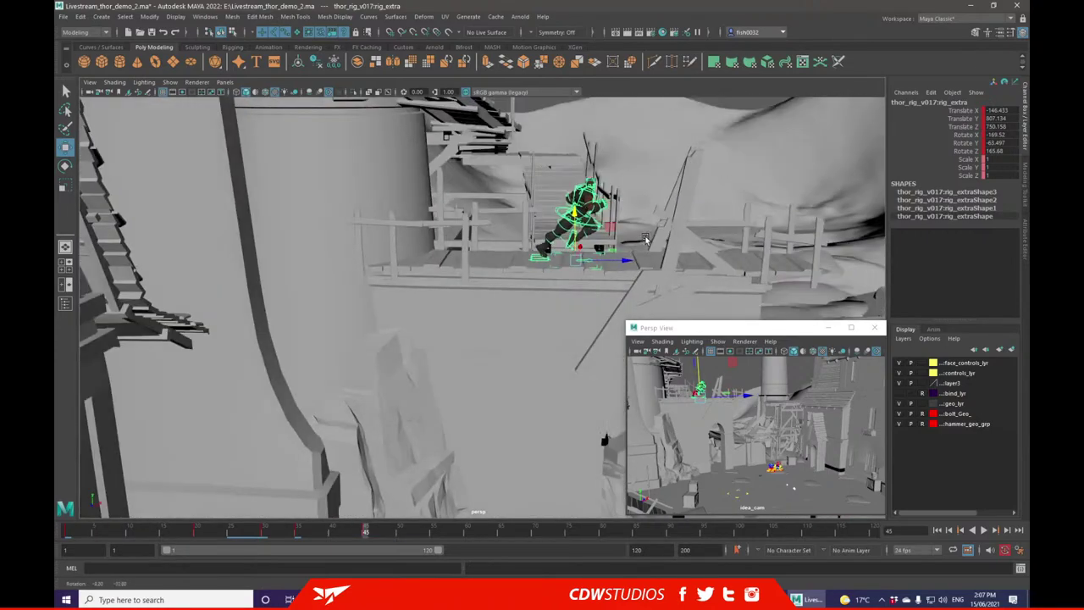
# - Scrub and play back the blocked run from frame 1 and review the jumps in the idea_cam view
pyautogui.moveTo(356, 533); pyautogui.dragTo(68, 533)
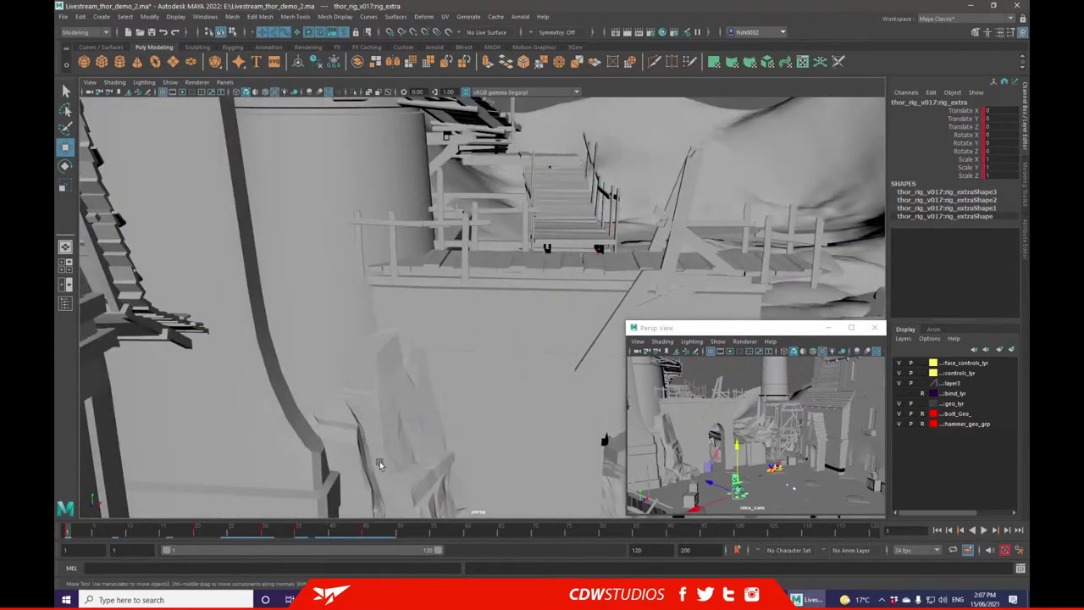
pyautogui.click(995, 530)
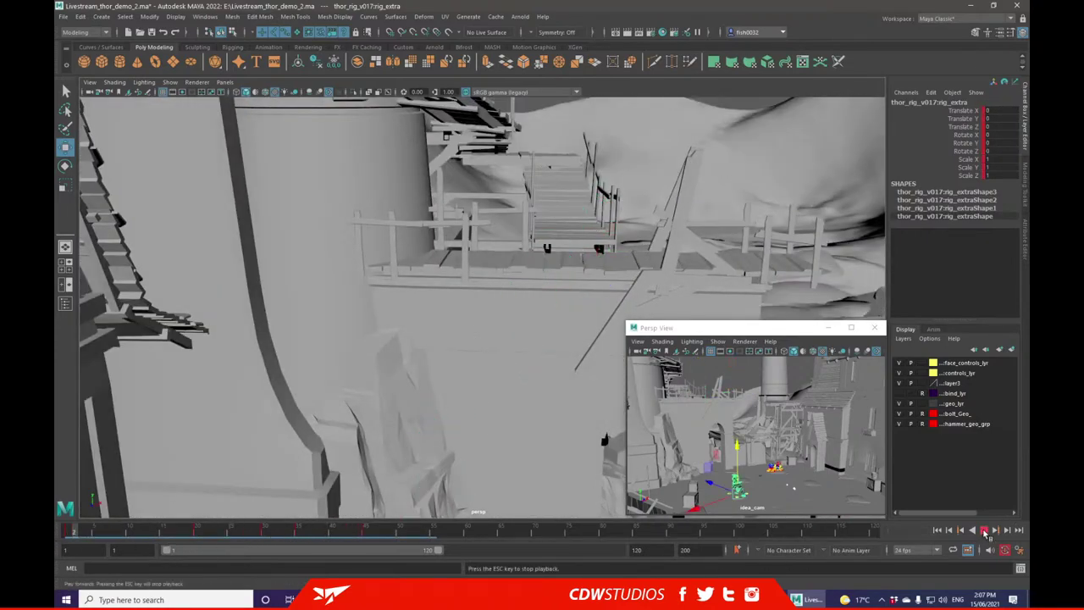
pyautogui.moveTo(467, 528); pyautogui.dragTo(66, 543)
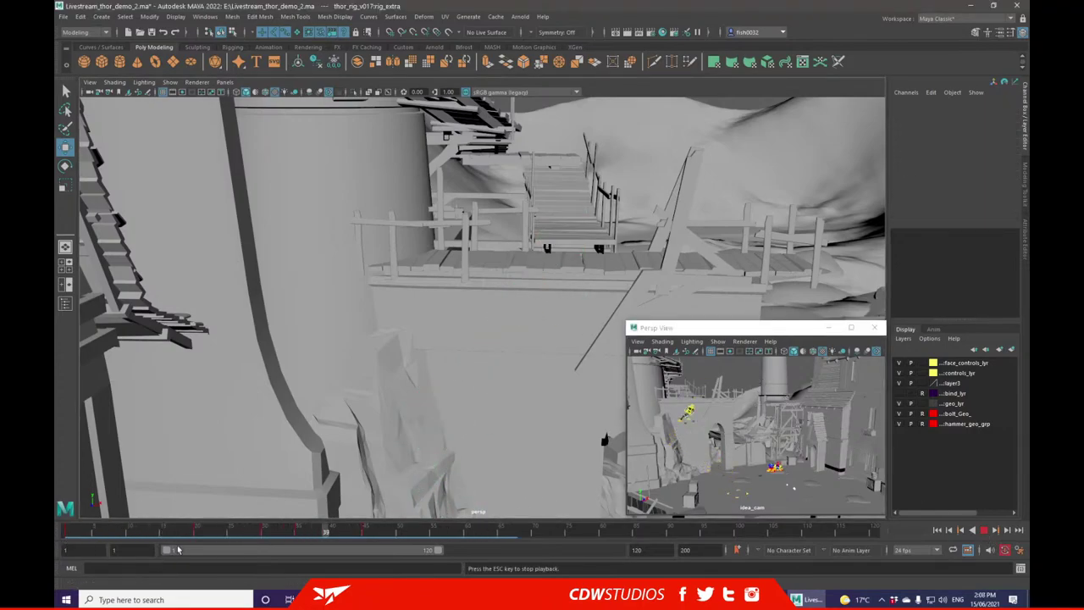
pyautogui.click(993, 530)
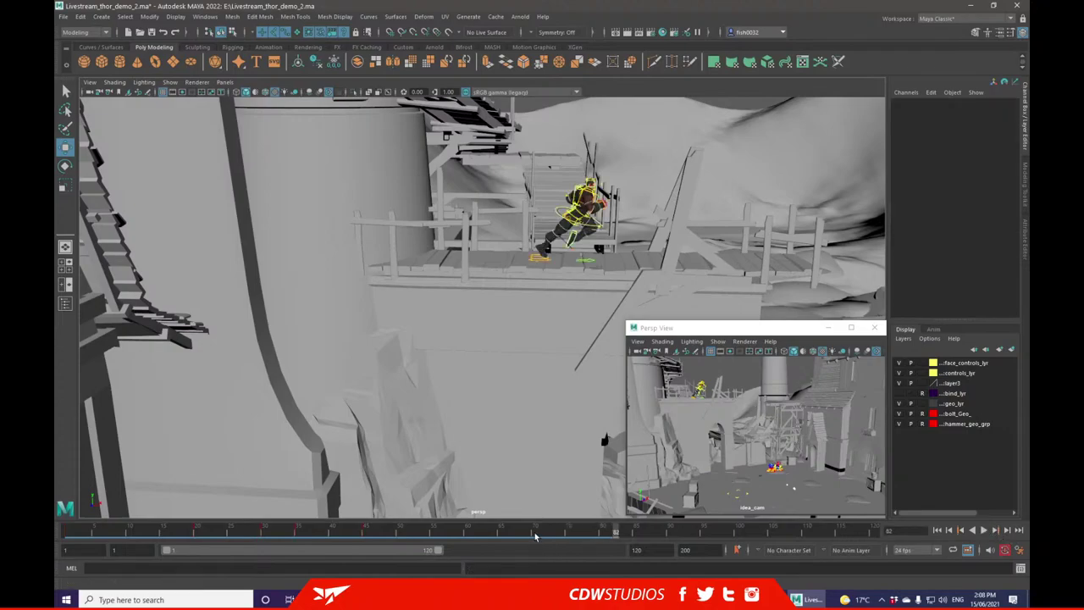
pyautogui.hotkey('alt', 'v')
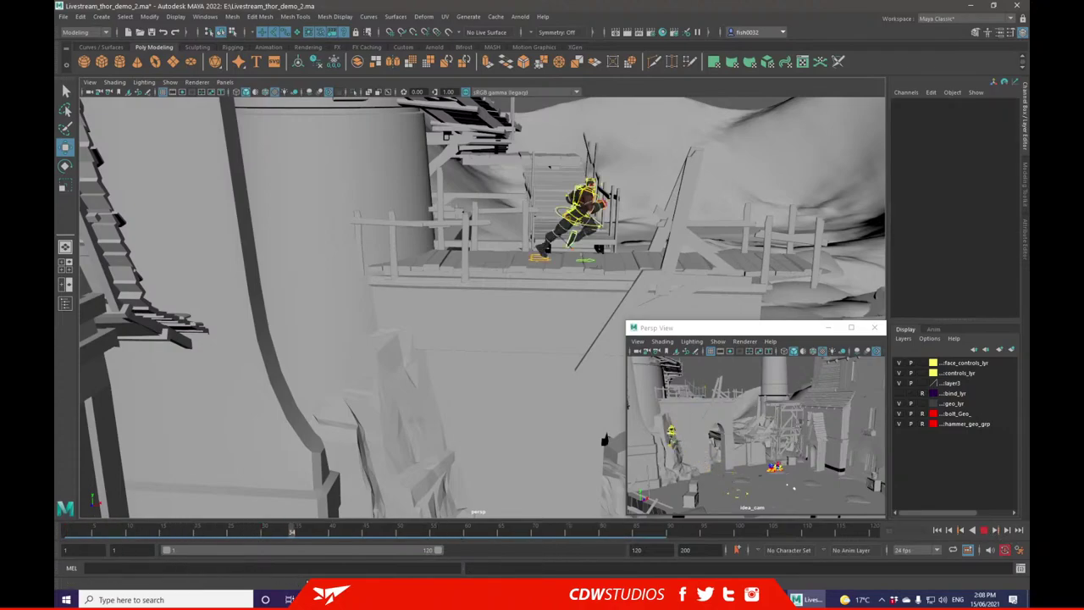
pyautogui.moveTo(331, 579); pyautogui.dragTo(229, 569)
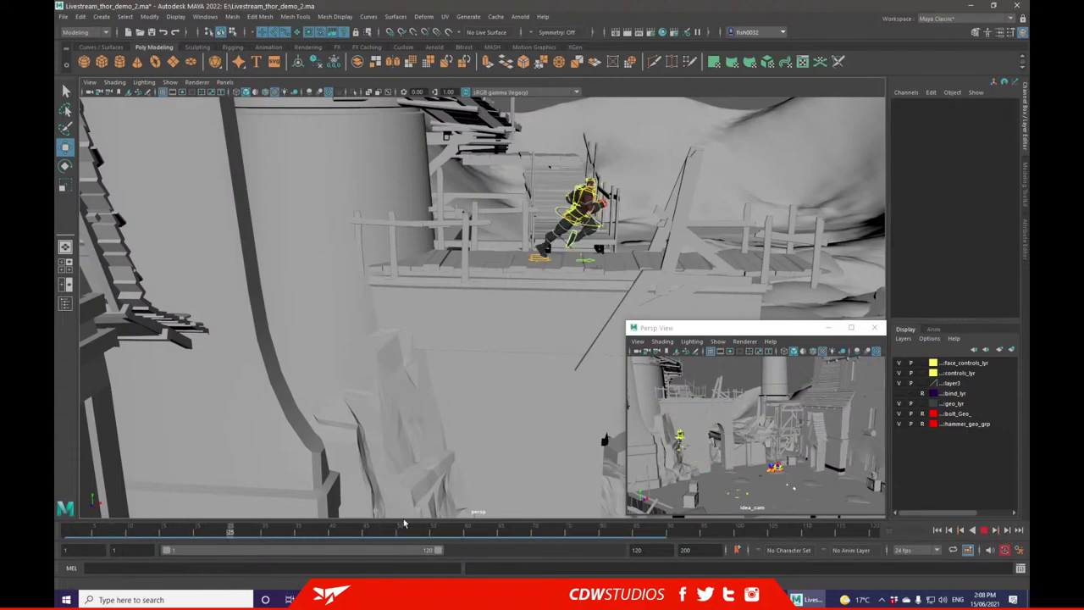
pyautogui.click(478, 508)
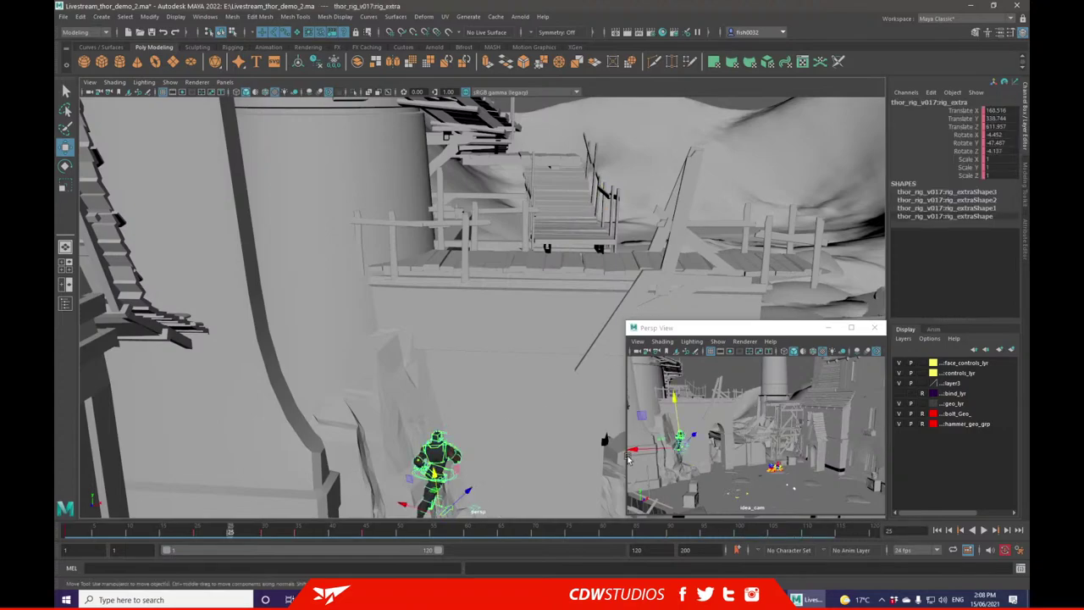
pyautogui.hotkey('alt', 'v')
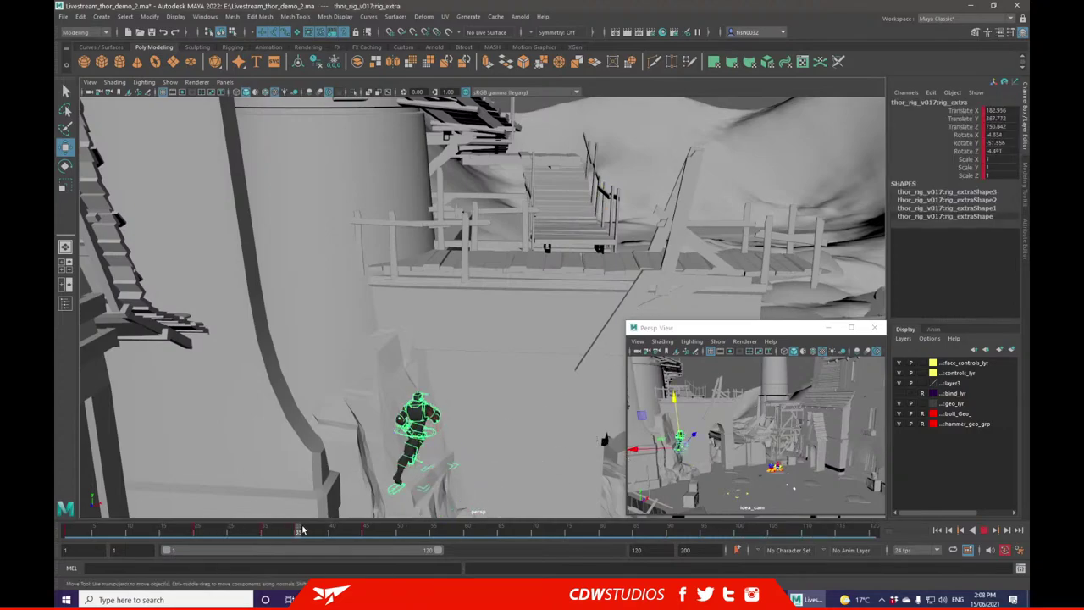
# - At frame 55, move the extra root control to the walkway's broken end, about -523 in Translate X and 566 in Translate Z
pyautogui.moveTo(409, 535); pyautogui.dragTo(428, 534)
pyautogui.keyDown('alt'); pyautogui.moveTo(542, 322); pyautogui.dragTo(428, 340, button='middle'); pyautogui.keyUp('alt')
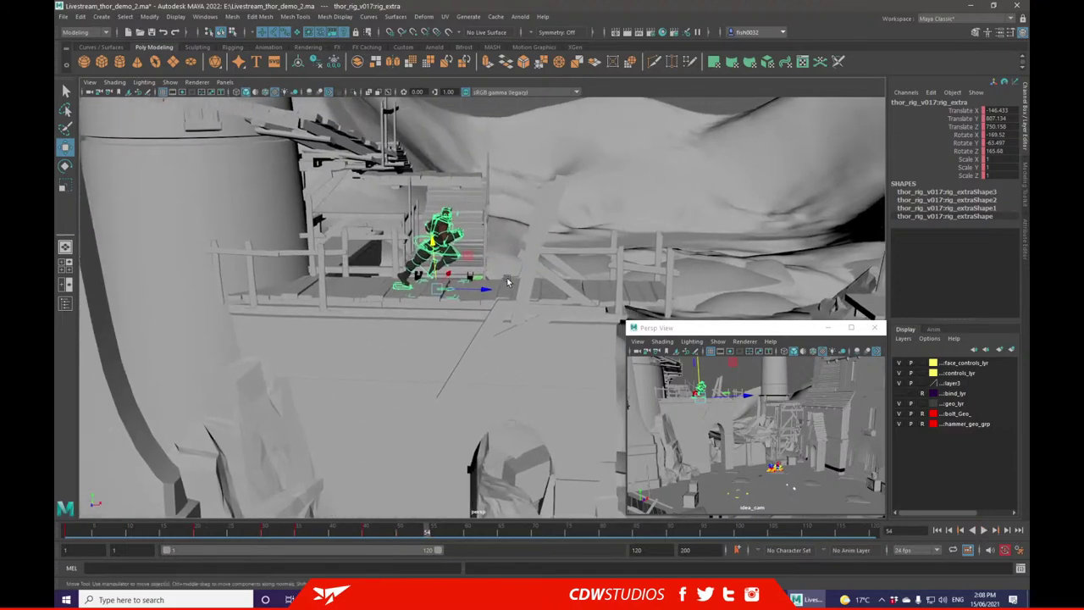
pyautogui.moveTo(479, 291); pyautogui.dragTo(696, 298)
pyautogui.keyDown('alt'); pyautogui.moveTo(732, 287); pyautogui.dragTo(638, 291, button='middle'); pyautogui.keyUp('alt')
pyautogui.moveTo(426, 535); pyautogui.dragTo(467, 534)
pyautogui.hotkey('alt', 'v')
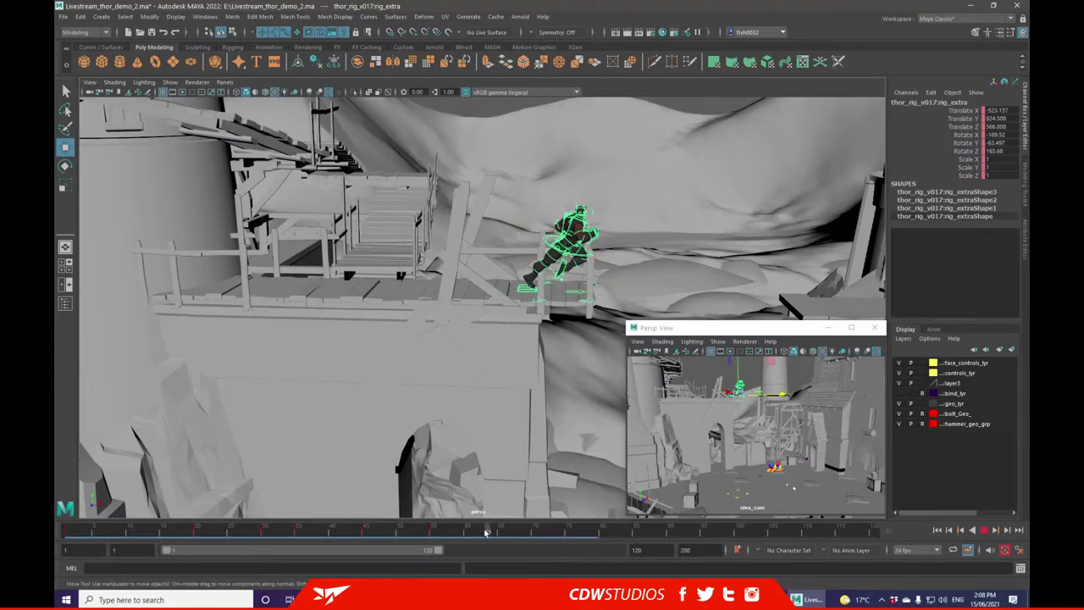
pyautogui.hotkey('alt', 'v')
pyautogui.moveTo(457, 534); pyautogui.dragTo(435, 532)
# - At frame 70, move the extra root control across the gap onto the opposite platform, to about -1169, 745 and 627
pyautogui.moveTo(529, 532); pyautogui.dragTo(534, 532)
pyautogui.keyDown('alt'); pyautogui.moveTo(636, 266); pyautogui.dragTo(480, 273, button='middle'); pyautogui.keyUp('alt')
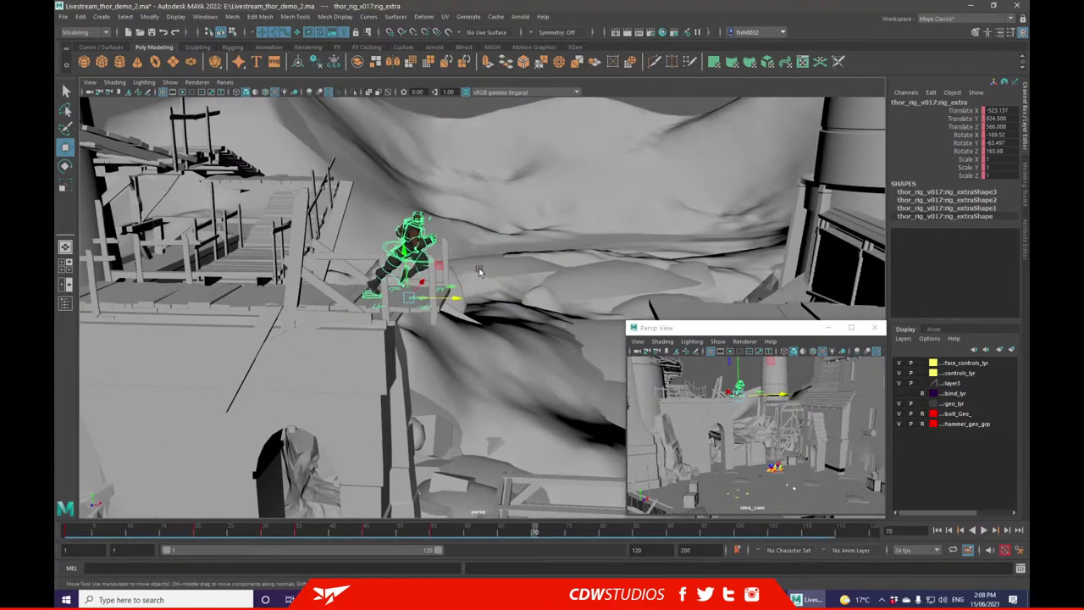
pyautogui.moveTo(453, 301); pyautogui.dragTo(476, 246)
pyautogui.keyDown('alt'); pyautogui.moveTo(479, 247); pyautogui.dragTo(376, 311); pyautogui.keyUp('alt')
pyautogui.keyDown('alt'); pyautogui.moveTo(461, 305); pyautogui.dragTo(371, 299); pyautogui.keyUp('alt')
pyautogui.moveTo(478, 282); pyautogui.dragTo(332, 373)
pyautogui.keyDown('alt'); pyautogui.moveTo(412, 354); pyautogui.dragTo(471, 305); pyautogui.keyUp('alt')
pyautogui.moveTo(442, 256); pyautogui.dragTo(514, 402)
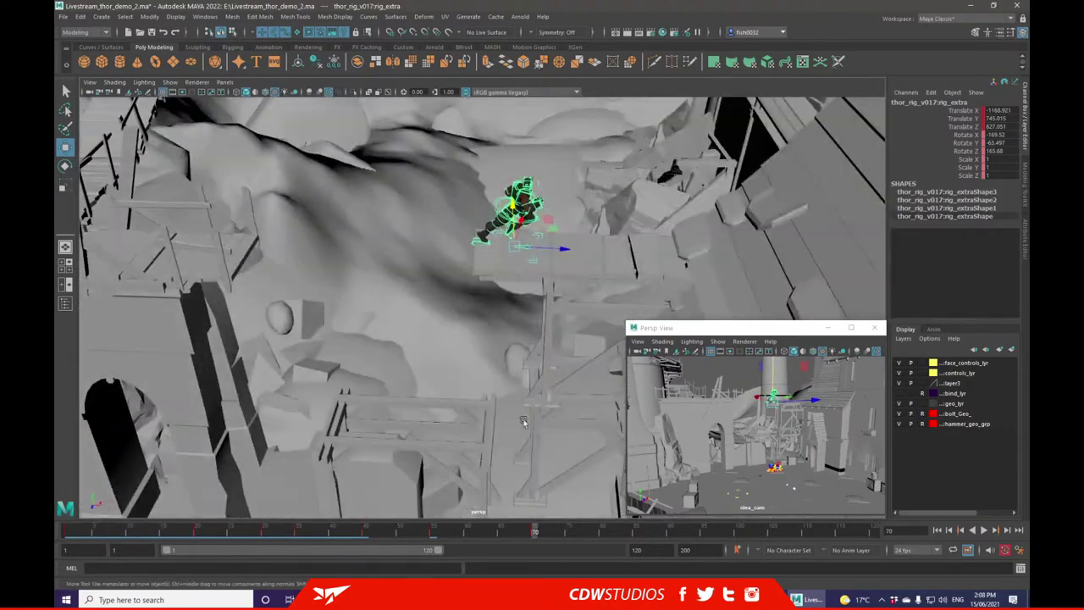
# - Shift the extra root control on the walkway to about -570 in X and 652 in Z at frame 55, and nudge it at frame 45
pyautogui.moveTo(504, 535); pyautogui.dragTo(433, 527)
pyautogui.keyDown('alt'); pyautogui.moveTo(406, 358); pyautogui.dragTo(337, 370); pyautogui.keyUp('alt')
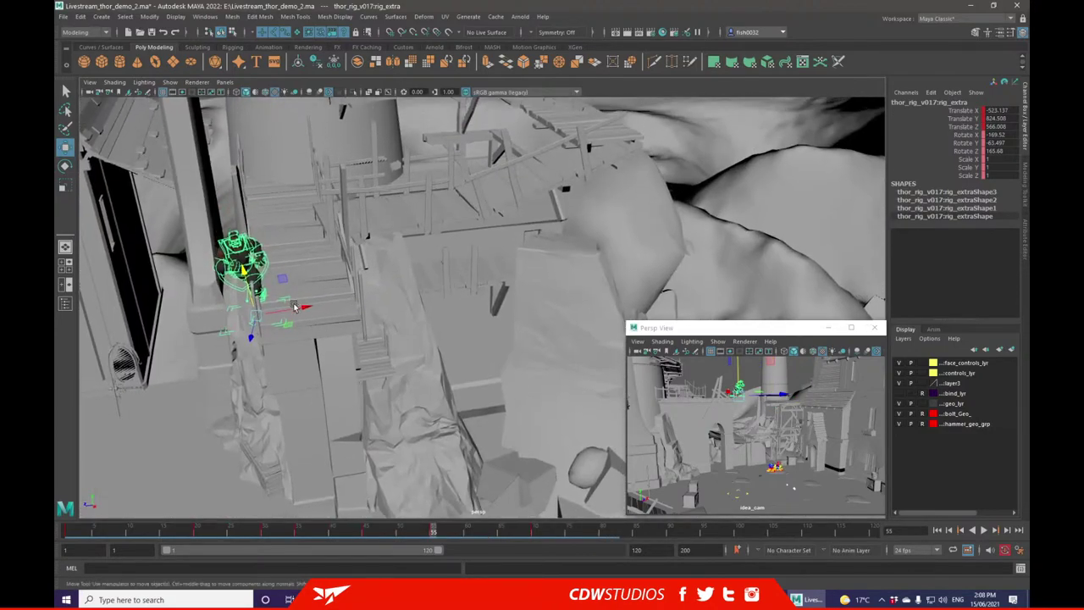
pyautogui.moveTo(258, 318); pyautogui.dragTo(314, 306)
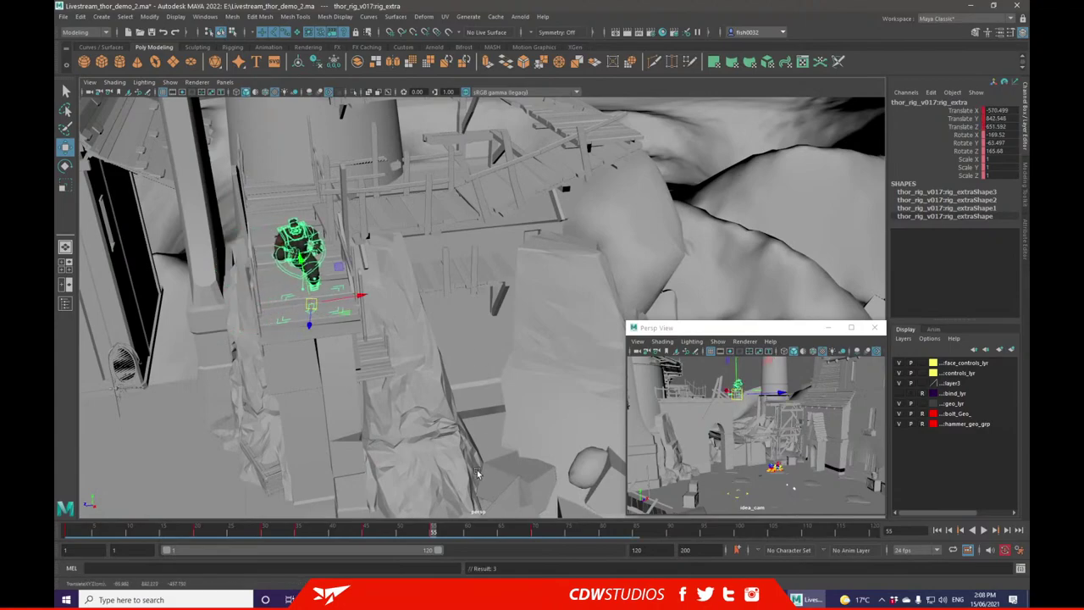
pyautogui.click(365, 532)
pyautogui.moveTo(275, 234); pyautogui.dragTo(285, 234)
# - At frame 74, move the extra root control forward along the plank platform to about -1474, 759 and 478
pyautogui.click(532, 530)
pyautogui.keyDown('alt'); pyautogui.moveTo(436, 331); pyautogui.dragTo(374, 315); pyautogui.keyUp('alt')
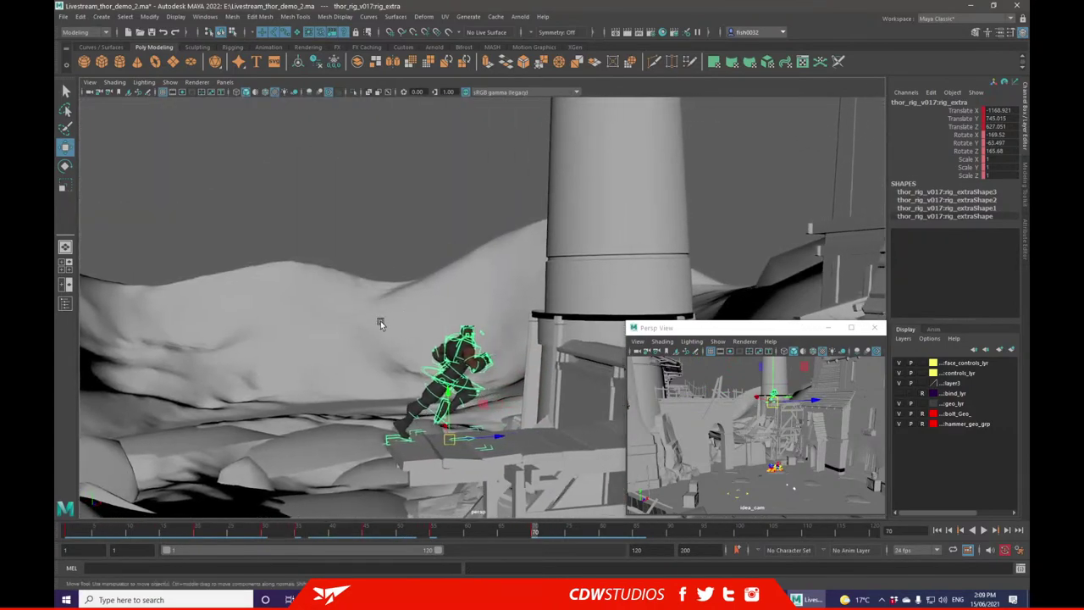
pyautogui.click(561, 535)
pyautogui.keyDown('alt'); pyautogui.moveTo(536, 435); pyautogui.dragTo(470, 442, button='middle'); pyautogui.keyUp('alt')
pyautogui.moveTo(441, 447); pyautogui.dragTo(659, 435)
pyautogui.keyDown('alt'); pyautogui.moveTo(616, 378); pyautogui.dragTo(474, 356); pyautogui.keyUp('alt')
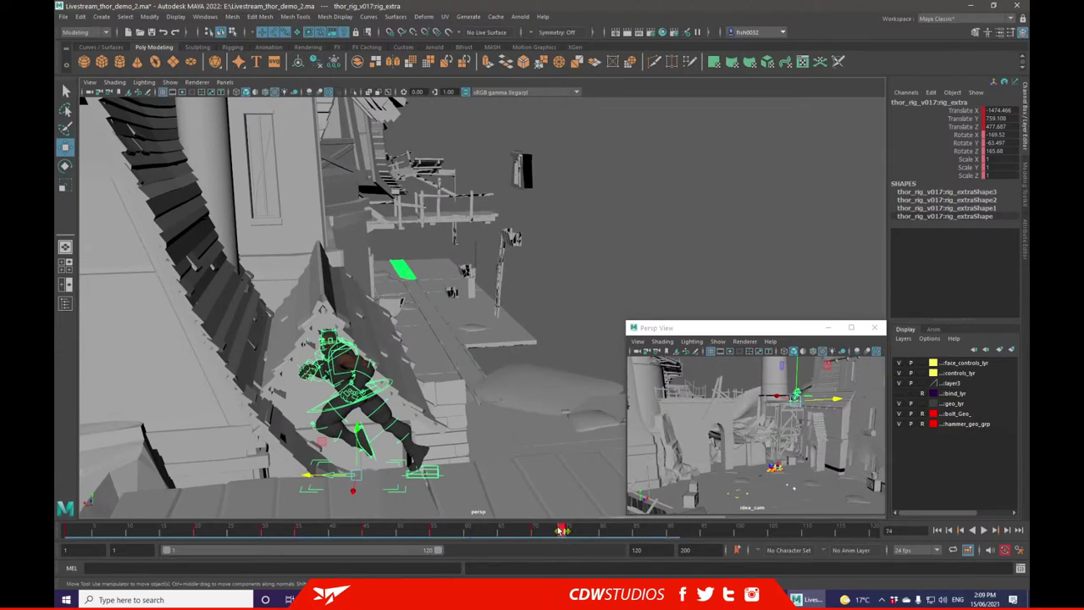
pyautogui.hotkey('alt', 'v')
# - At frame 81, lower the extra root control onto the planks, to about 745 in Translate Y
pyautogui.click(606, 533)
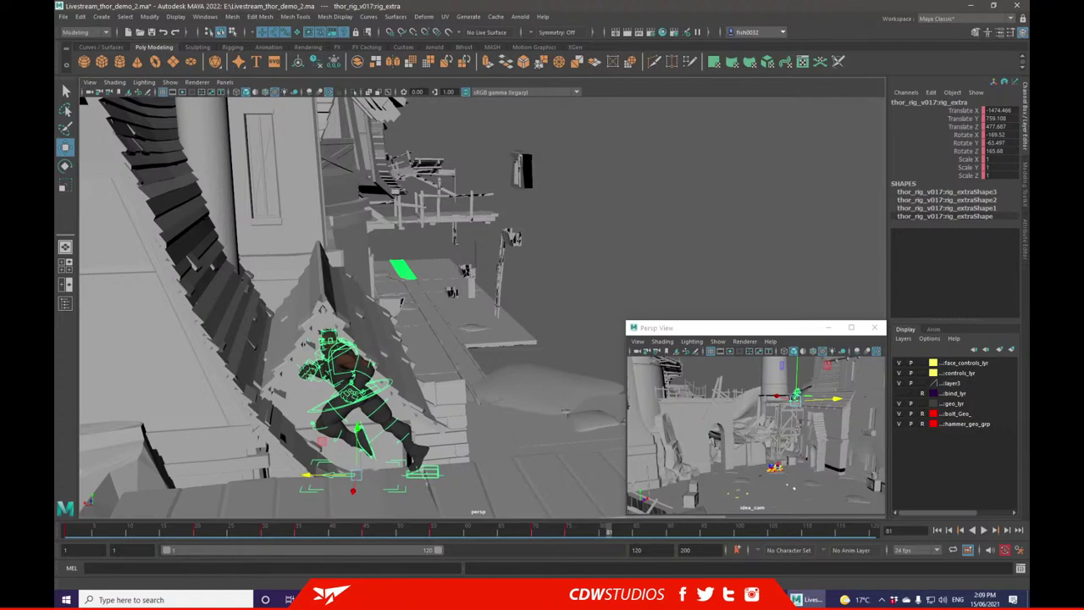
pyautogui.keyDown('alt'); pyautogui.moveTo(642, 235); pyautogui.dragTo(474, 346); pyautogui.keyUp('alt')
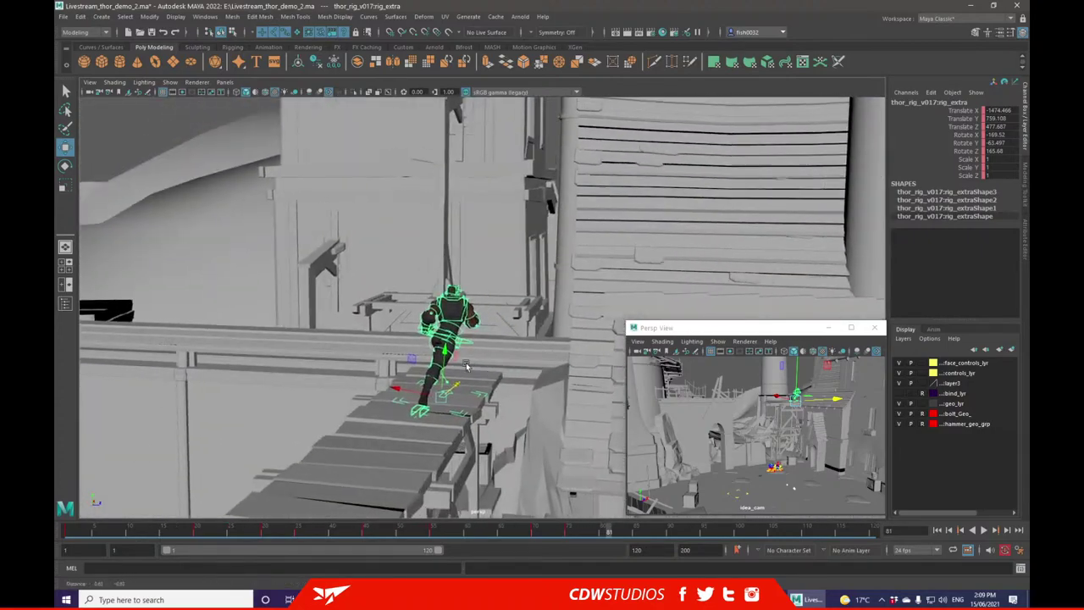
pyautogui.keyDown('alt'); pyautogui.moveTo(471, 367); pyautogui.dragTo(430, 343, button='middle'); pyautogui.keyUp('alt')
pyautogui.moveTo(415, 328); pyautogui.dragTo(414, 340)
pyautogui.keyDown('alt'); pyautogui.moveTo(404, 385); pyautogui.dragTo(472, 415); pyautogui.keyUp('alt')
pyautogui.keyDown('alt'); pyautogui.moveTo(544, 337); pyautogui.dragTo(487, 391); pyautogui.keyUp('alt')
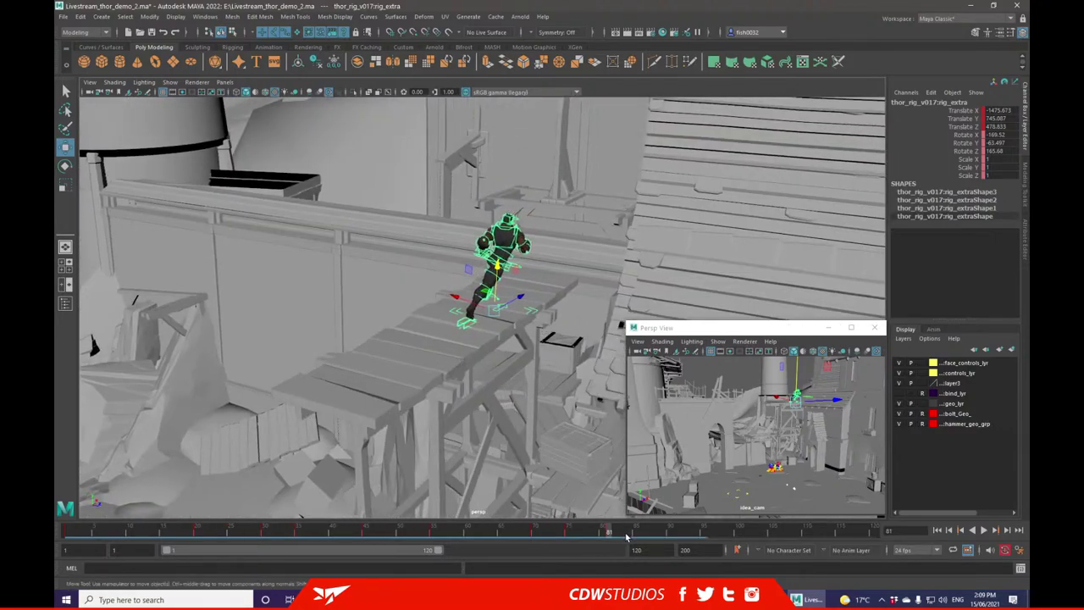
# - At frame 85, move the extra root control over to the sloped roof and rotate it to about -194, 22 and 187
pyautogui.moveTo(607, 532)
pyautogui.mouseDown()
pyautogui.moveTo(569, 534)
pyautogui.moveTo(624, 534)
pyautogui.mouseUp()
pyautogui.click(635, 532)
pyautogui.keyDown('alt'); pyautogui.moveTo(568, 367); pyautogui.dragTo(348, 327); pyautogui.keyUp('alt')
pyautogui.moveTo(244, 341); pyautogui.dragTo(501, 302)
pyautogui.press('e')
pyautogui.click(67, 150)
pyautogui.keyDown('alt'); pyautogui.moveTo(283, 228); pyautogui.dragTo(461, 304); pyautogui.keyUp('alt')
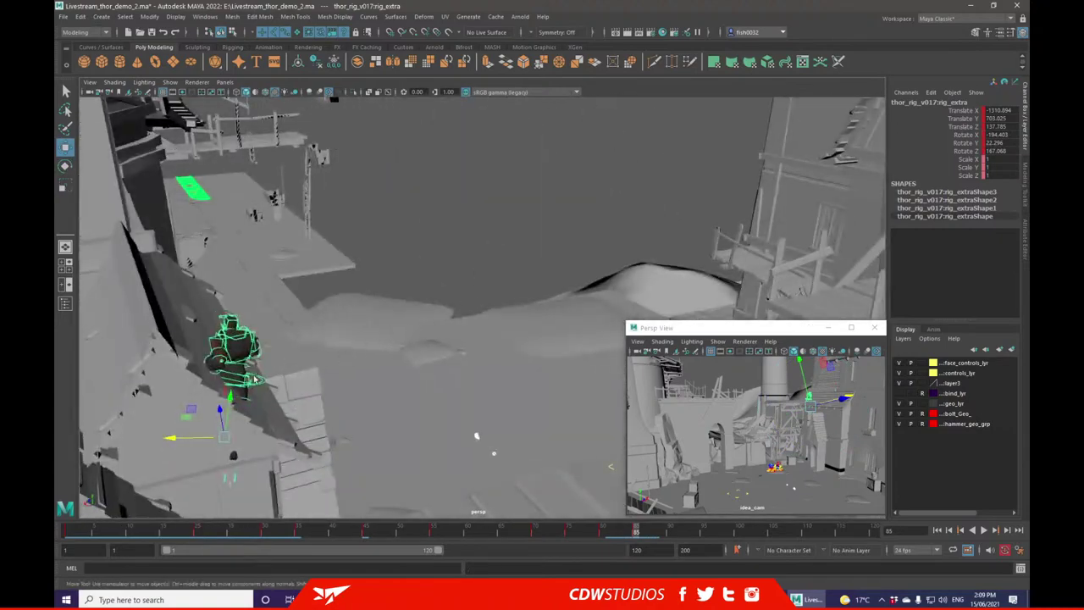
# - Raise the extra root control onto the roof's edge at frame 85, to about -1284, 793 and 166 in Translate X, Y and Z
pyautogui.moveTo(226, 432); pyautogui.dragTo(227, 370)
pyautogui.keyDown('alt'); pyautogui.moveTo(373, 343); pyautogui.dragTo(222, 328); pyautogui.keyUp('alt')
pyautogui.moveTo(519, 306); pyautogui.dragTo(522, 314)
pyautogui.keyDown('alt'); pyautogui.moveTo(642, 336); pyautogui.dragTo(592, 290); pyautogui.keyUp('alt')
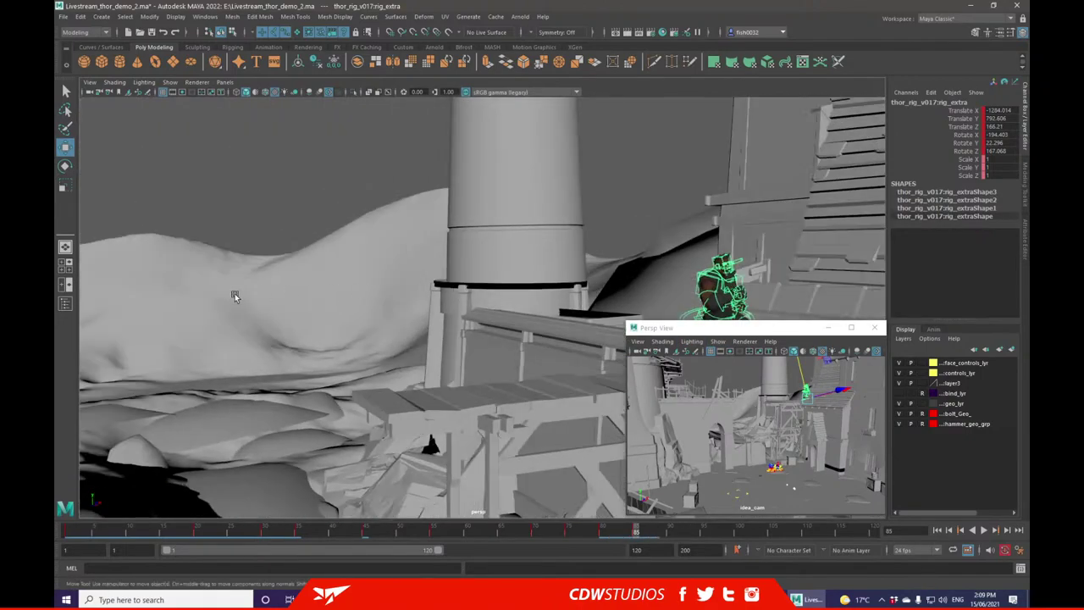
pyautogui.keyDown('alt'); pyautogui.moveTo(434, 299); pyautogui.dragTo(429, 299, button='middle'); pyautogui.keyUp('alt')
pyautogui.keyDown('alt'); pyautogui.moveTo(429, 298); pyautogui.dragTo(406, 302, button='right'); pyautogui.keyUp('alt')
pyautogui.keyDown('alt'); pyautogui.moveTo(407, 301); pyautogui.dragTo(398, 303, button='middle'); pyautogui.keyUp('alt')
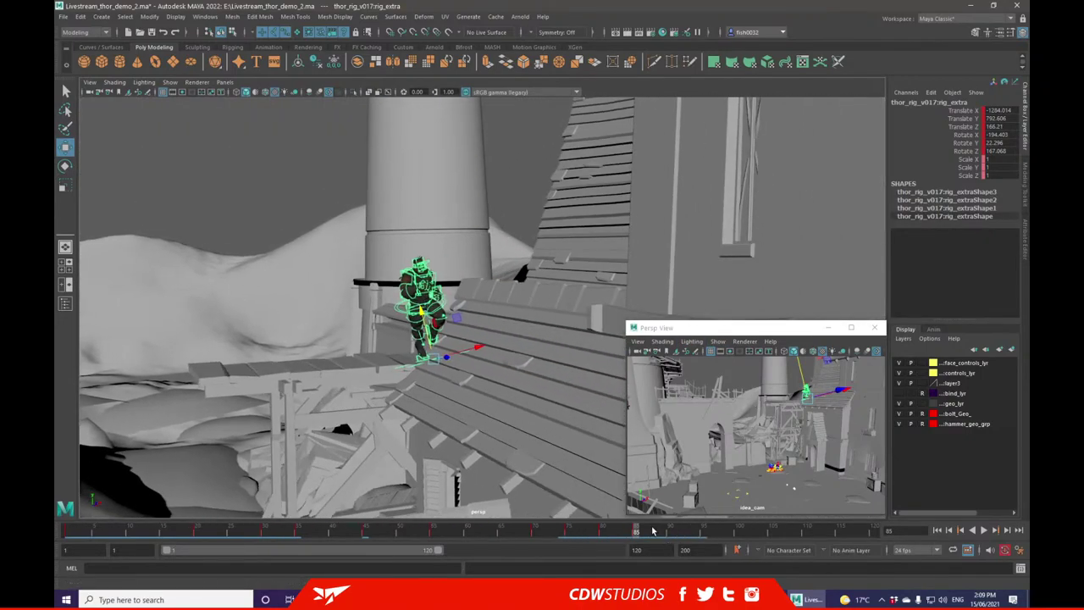
# - At frame 90, tilt the extra root control to about -187 in Rotate X and lower it on the roof to about 764 in Translate Y
pyautogui.hotkey('alt', 'v')
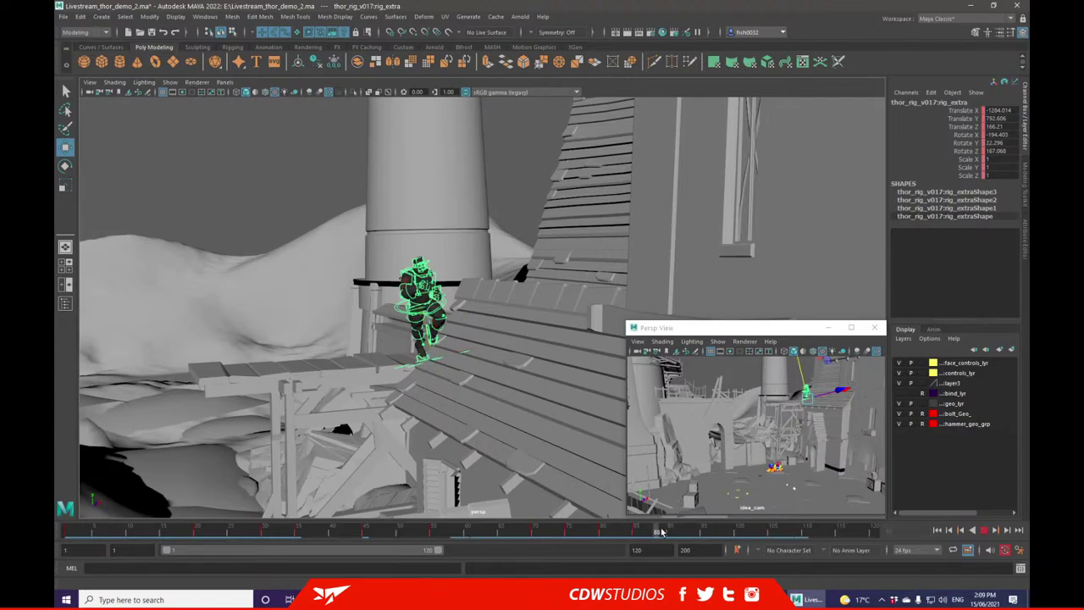
pyautogui.keyDown('alt'); pyautogui.moveTo(517, 351); pyautogui.dragTo(550, 357); pyautogui.keyUp('alt')
pyautogui.keyDown('alt'); pyautogui.moveTo(551, 357); pyautogui.dragTo(346, 301, button='middle'); pyautogui.keyUp('alt')
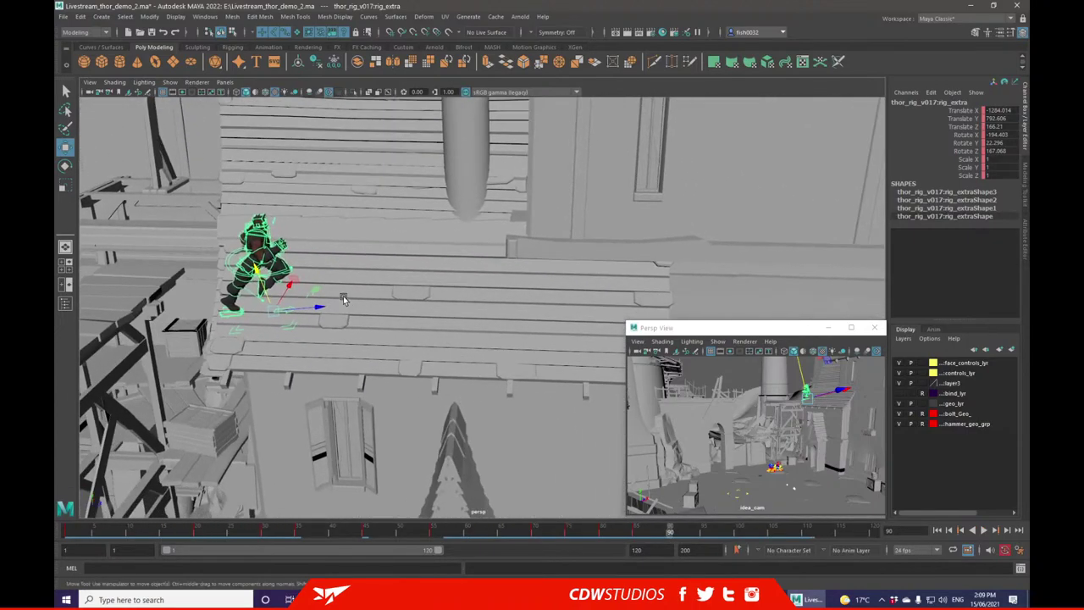
pyautogui.press('e')
pyautogui.moveTo(294, 284); pyautogui.dragTo(267, 285)
pyautogui.press('w')
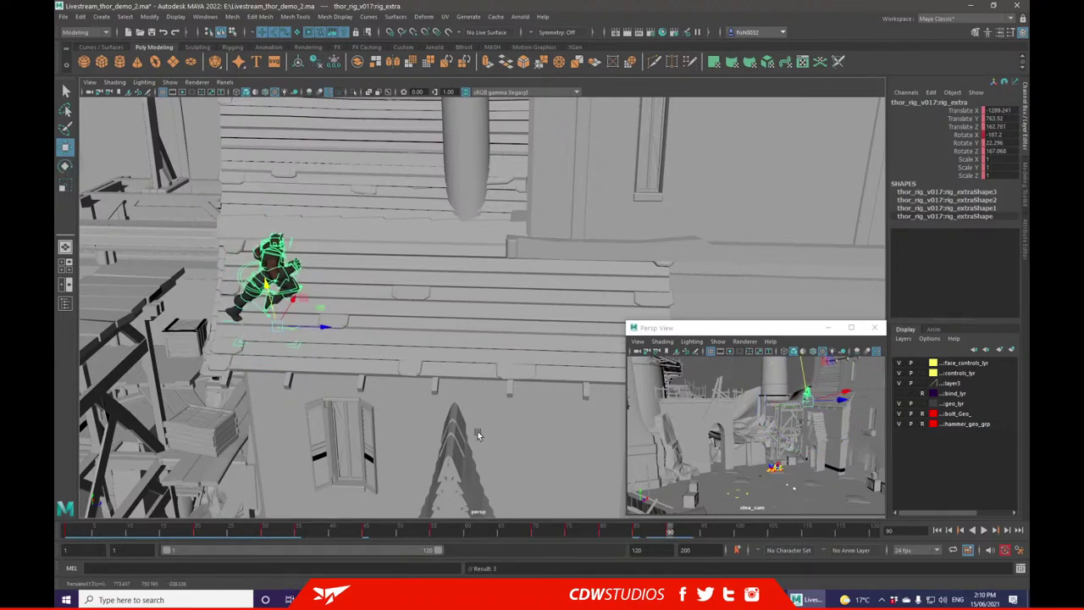
# - Copy the extra root control's key at frame 90 and paste it onto frame 85
pyautogui.click(637, 531)
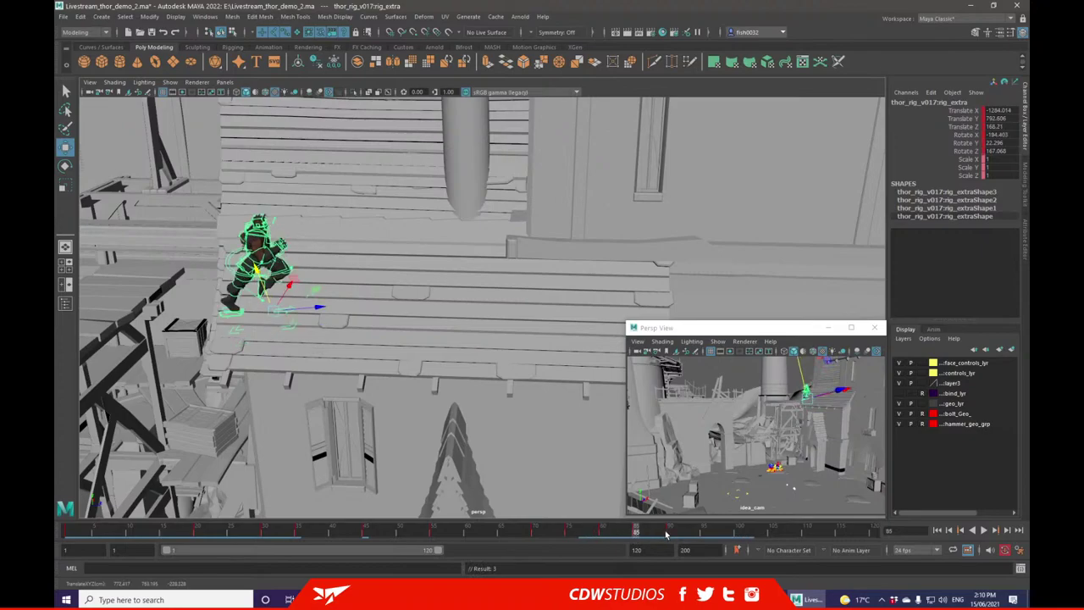
pyautogui.click(670, 533)
pyautogui.rightClick(670, 531)
pyautogui.click(696, 351)
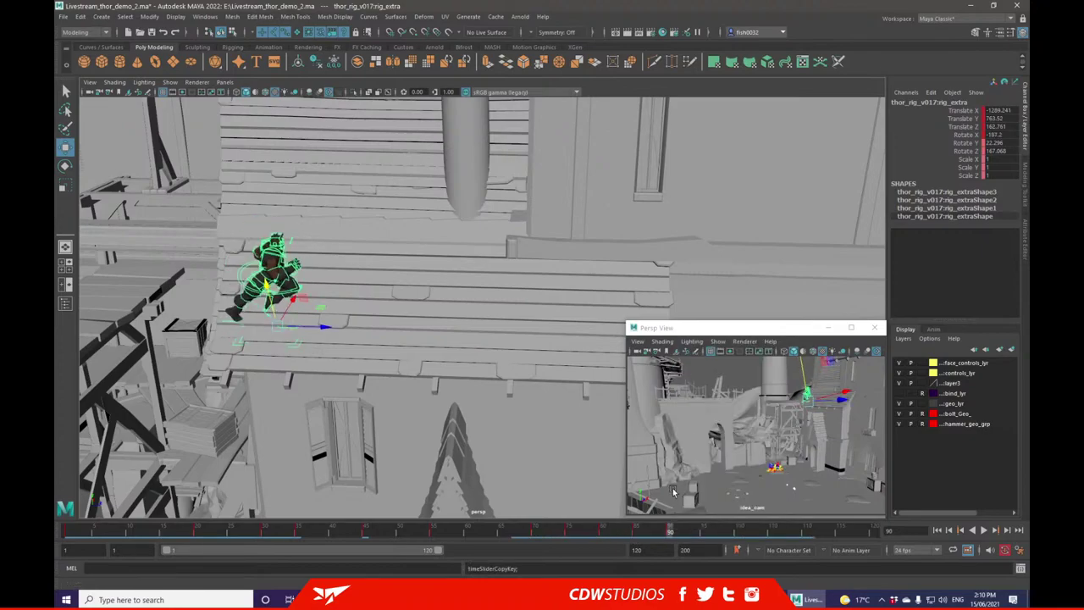
pyautogui.click(635, 531)
pyautogui.rightClick(635, 532)
pyautogui.moveTo(713, 359)
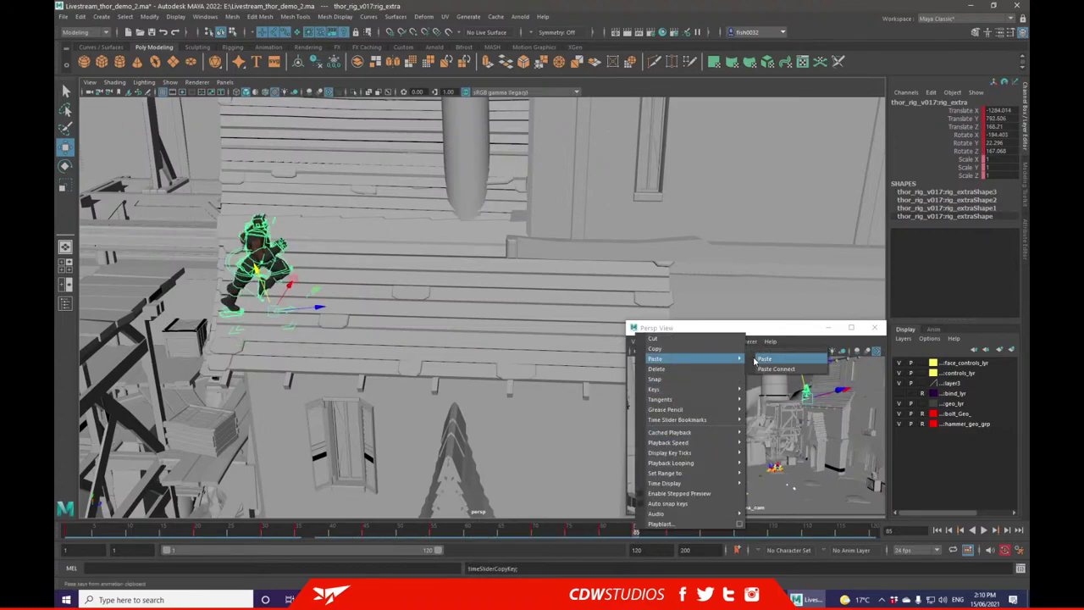
pyautogui.click(788, 359)
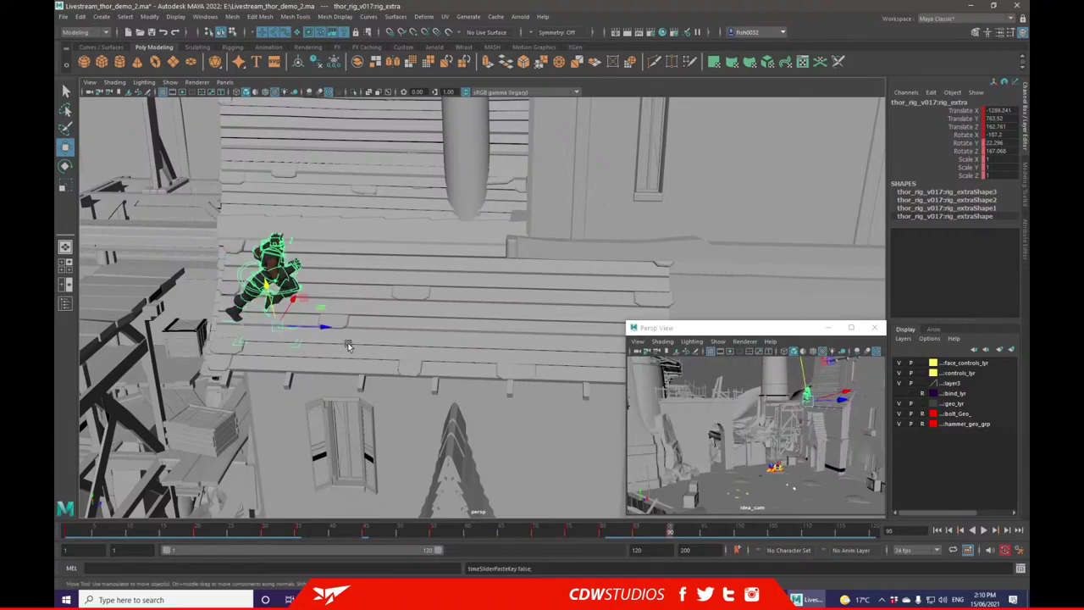
# - At frame 90, move the extra root control along the sloped roof to its far end, to about -1043, 787 and -409 in Translate
pyautogui.moveTo(316, 321); pyautogui.dragTo(718, 329)
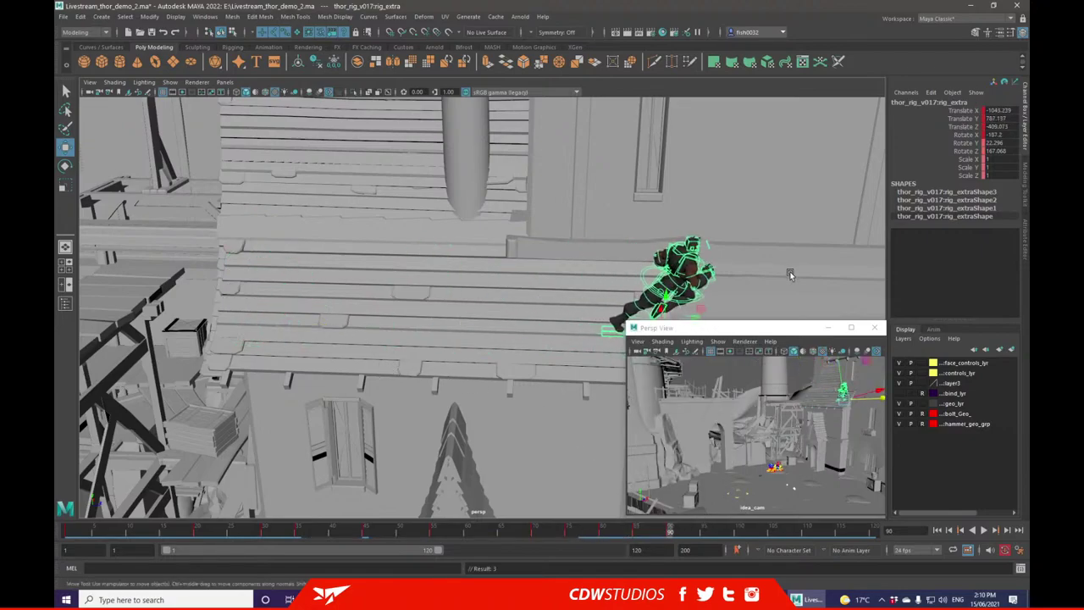
# - At frame 95, move the extra root control off the roof past the tower, to about -1361, 948 and -1282 in Translate
pyautogui.keyDown('alt'); pyautogui.moveTo(791, 273); pyautogui.dragTo(558, 254, button='middle'); pyautogui.keyUp('alt')
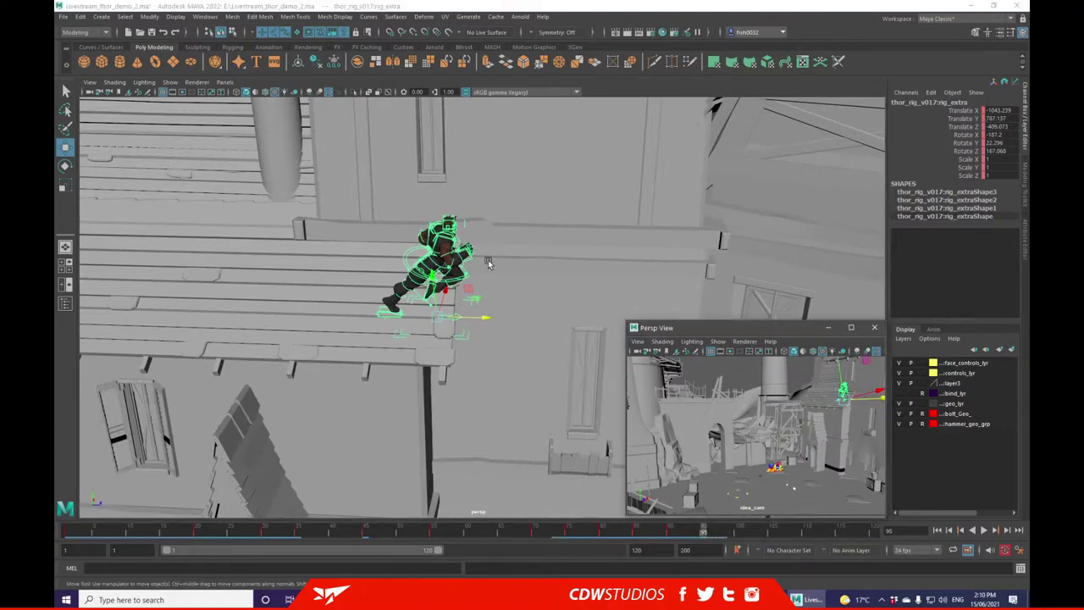
pyautogui.scroll(-5, 568, 286)
pyautogui.keyDown('alt'); pyautogui.moveTo(525, 290); pyautogui.dragTo(365, 270, button='middle'); pyautogui.keyUp('alt')
pyautogui.moveTo(359, 292); pyautogui.dragTo(608, 149)
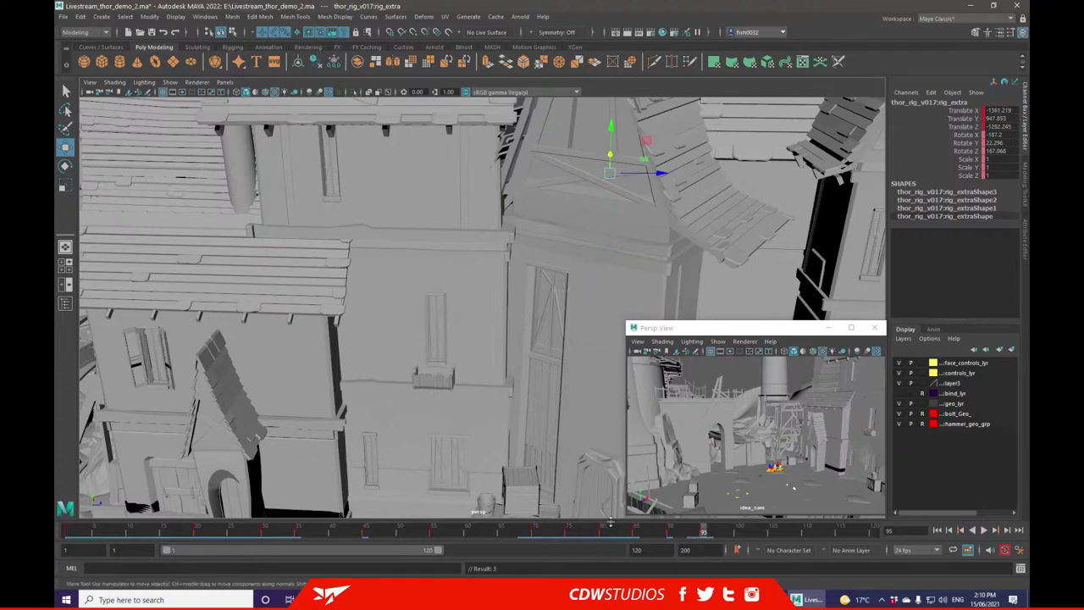
# - Deselect the control and play the run from the first frame to check it through the camera view
pyautogui.click(582, 532)
pyautogui.hotkey('alt', 'v')
pyautogui.moveTo(582, 532); pyautogui.dragTo(69, 532)
pyautogui.click(729, 378)
pyautogui.click(984, 530)
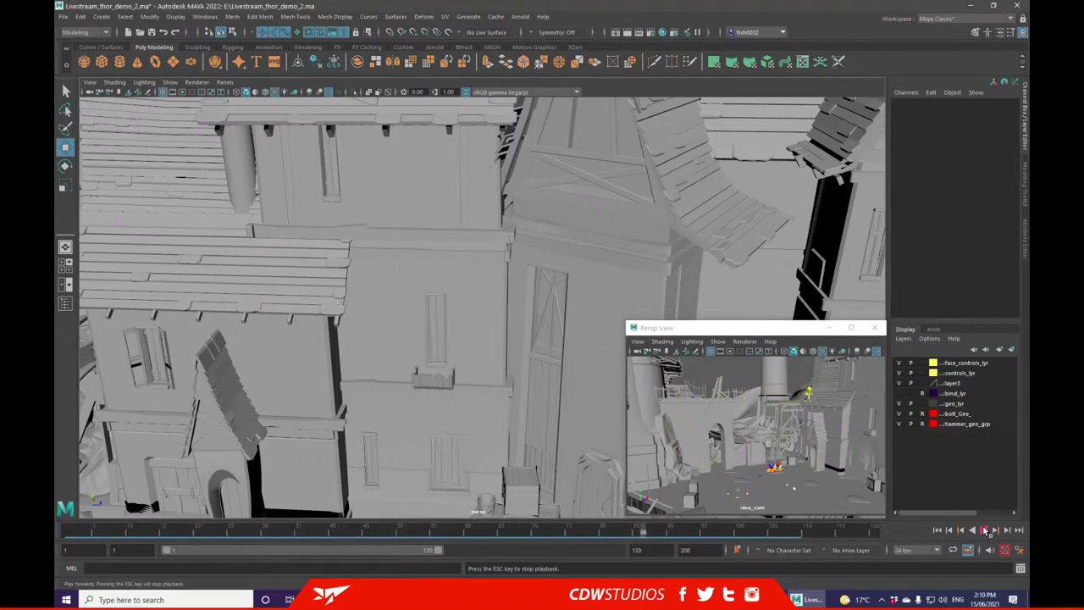
pyautogui.click(984, 530)
# - Move the floating camera view away from the time slider's end and set the playback range end to frame 200
pyautogui.moveTo(787, 330); pyautogui.dragTo(628, 184)
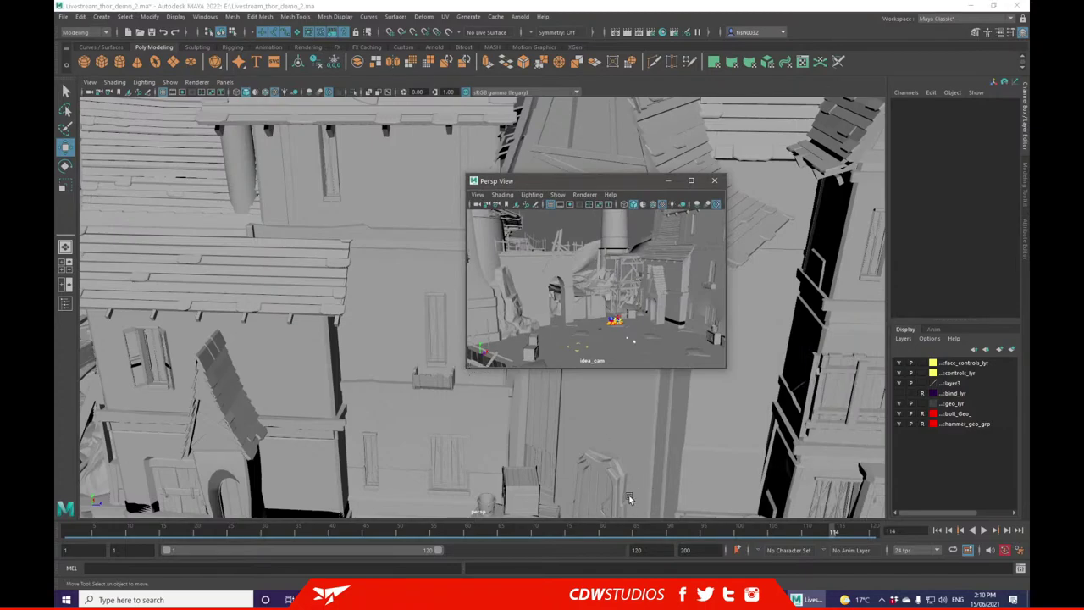
pyautogui.click(641, 550)
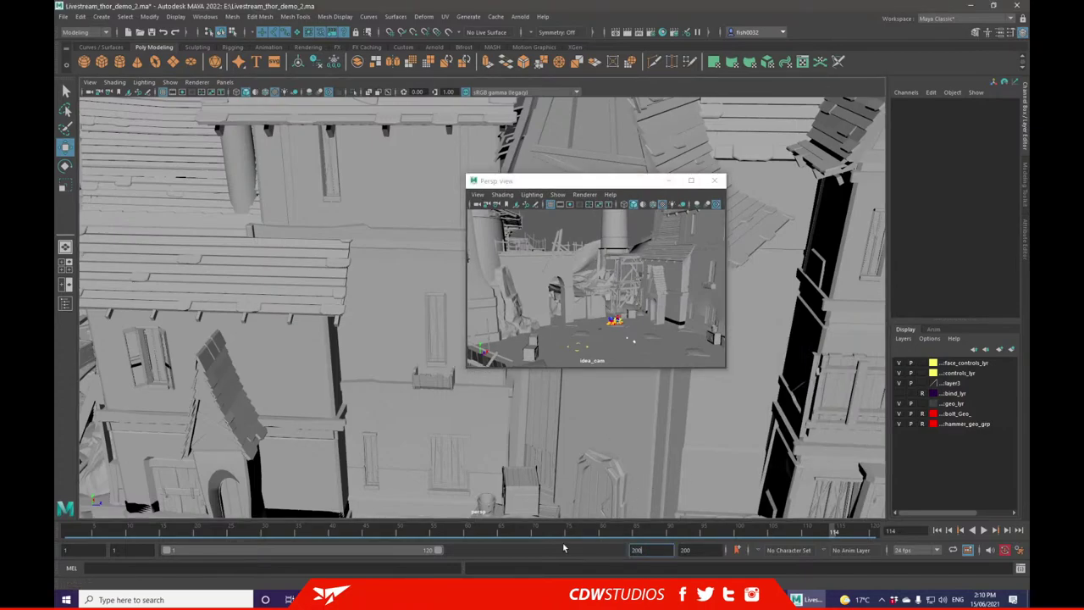
pyautogui.press('Return')
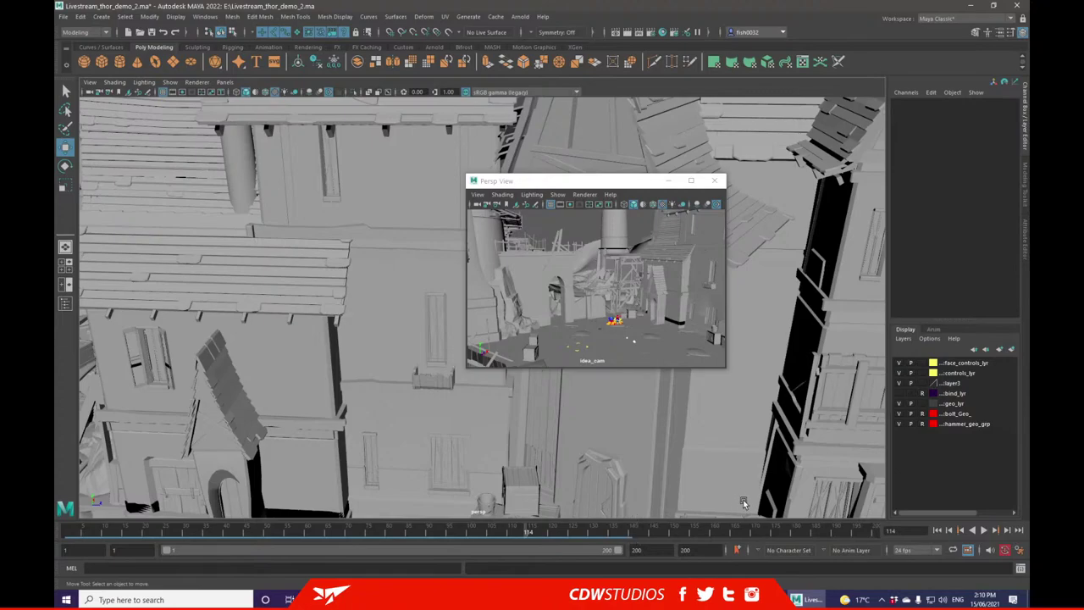
# - Replay the run from the start and examine the first jumps up to frame 34 with the extra root control selected
pyautogui.moveTo(506, 531); pyautogui.dragTo(55, 542)
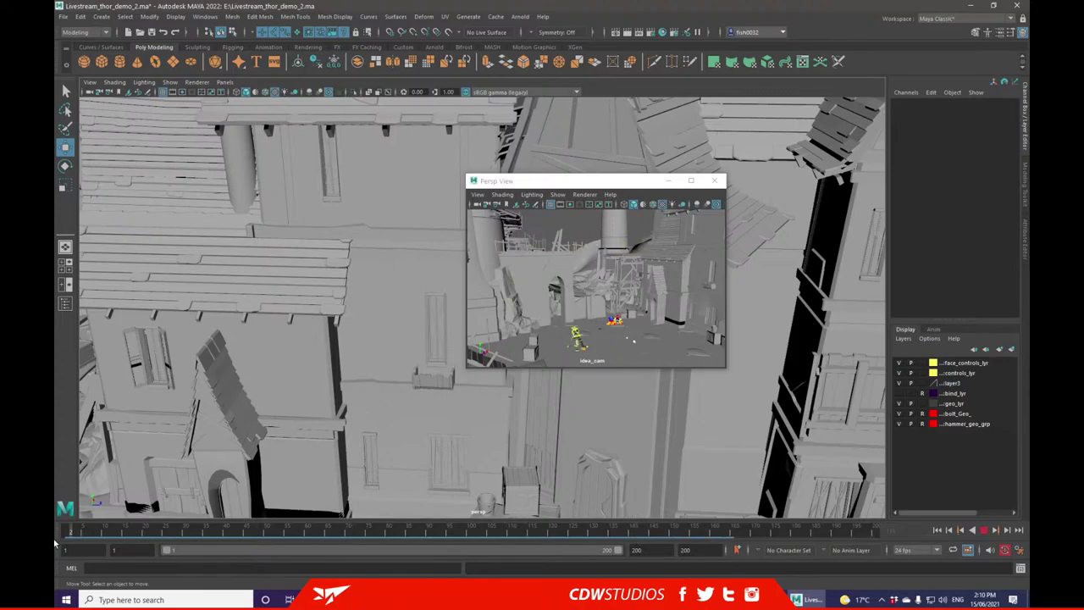
pyautogui.keyDown('alt'); pyautogui.moveTo(370, 293); pyautogui.dragTo(409, 281); pyautogui.keyUp('alt')
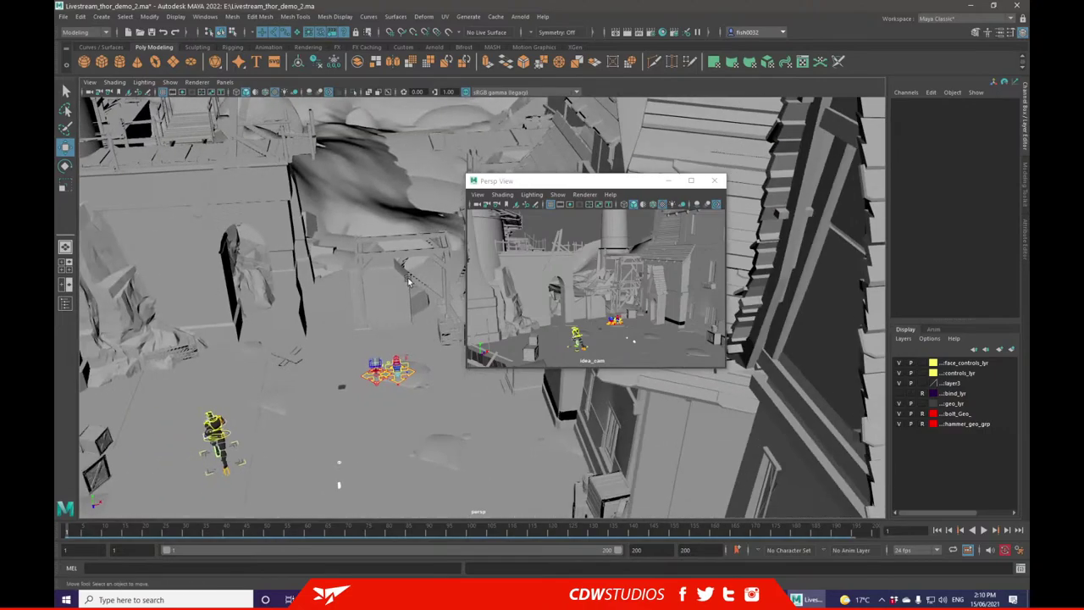
pyautogui.click(243, 466)
pyautogui.moveTo(202, 536); pyautogui.dragTo(118, 530)
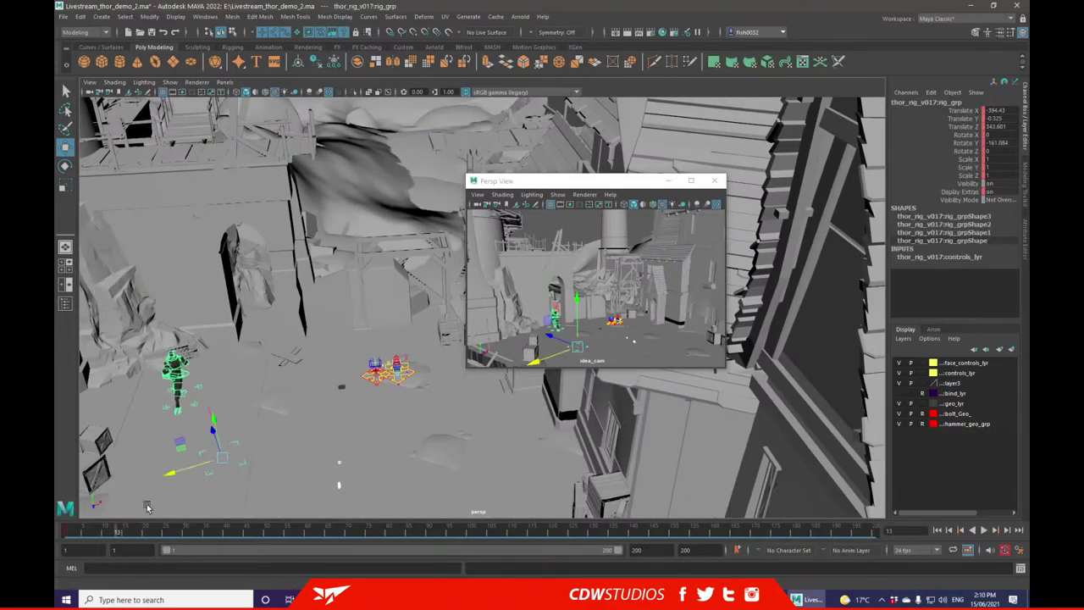
pyautogui.click(259, 450)
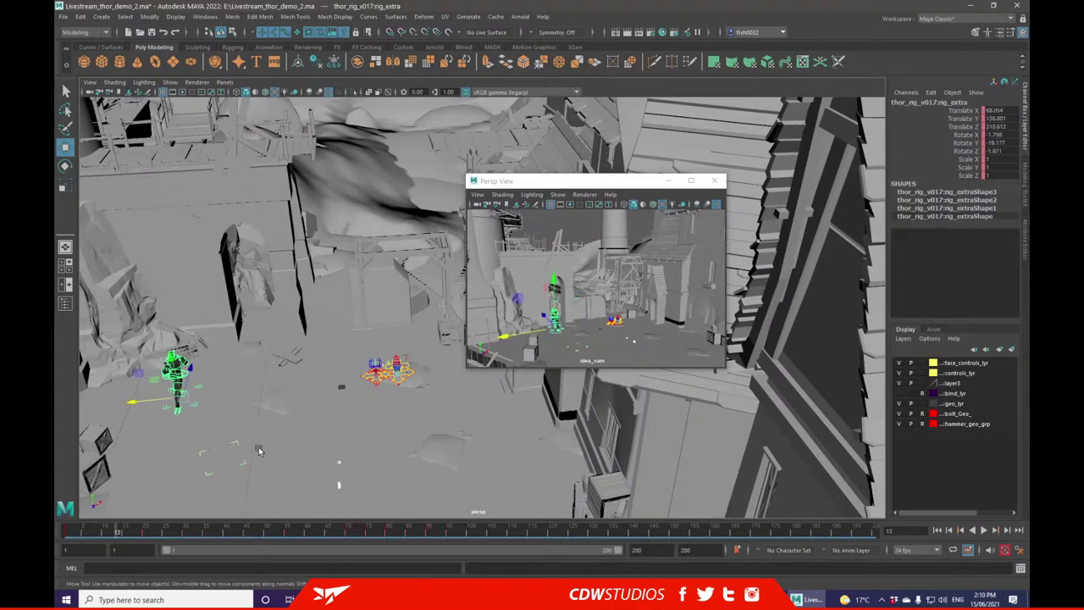
pyautogui.moveTo(133, 532); pyautogui.dragTo(201, 532)
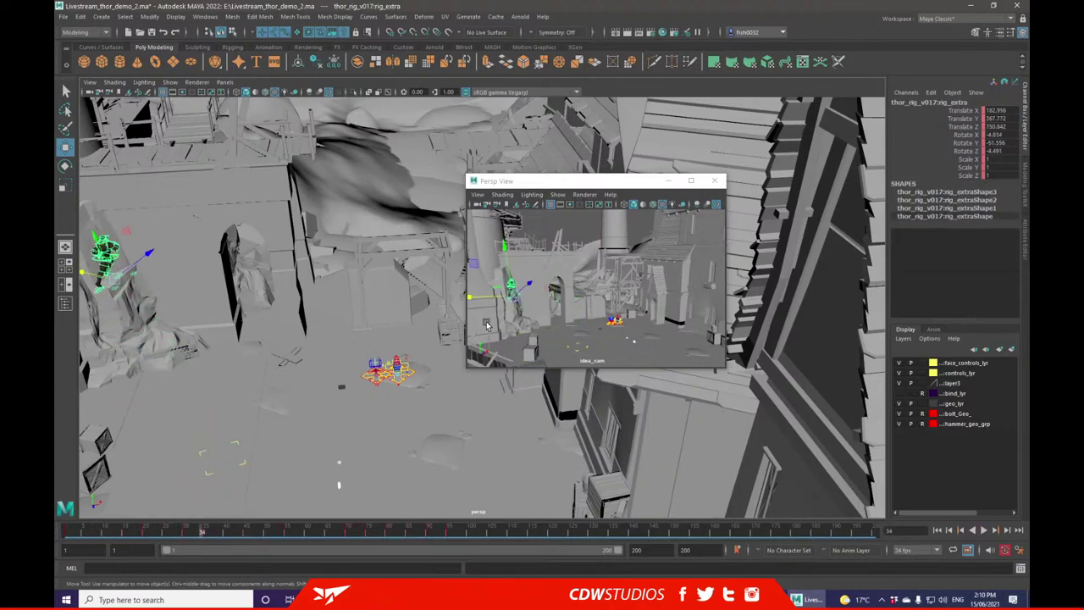
# - Enlarge the floating camera view and replay the run from the first frame to judge its timing
pyautogui.click(691, 181)
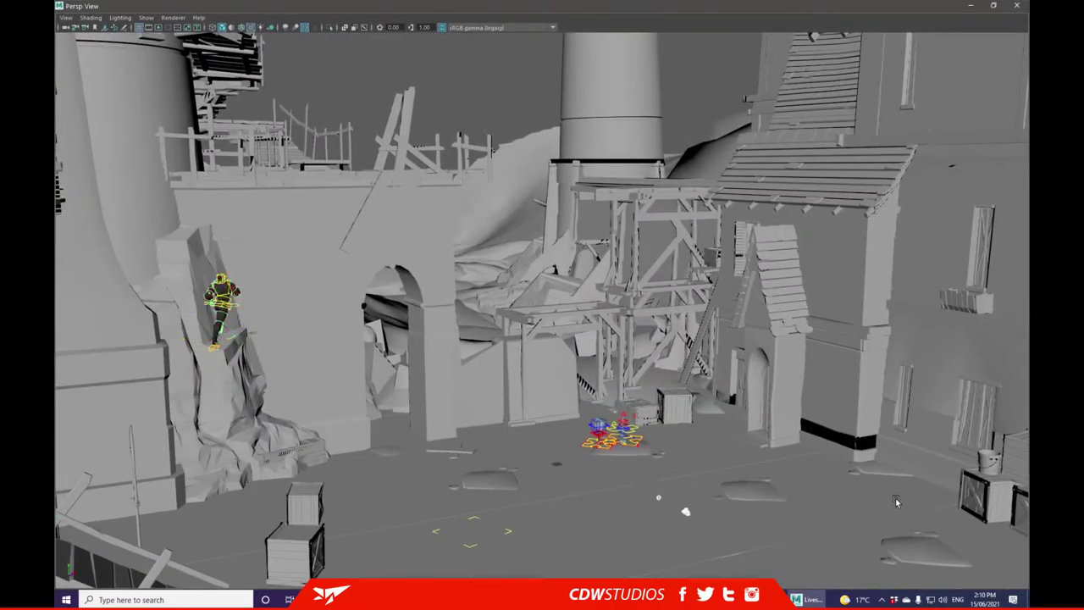
pyautogui.moveTo(874, 8); pyautogui.dragTo(200, 52)
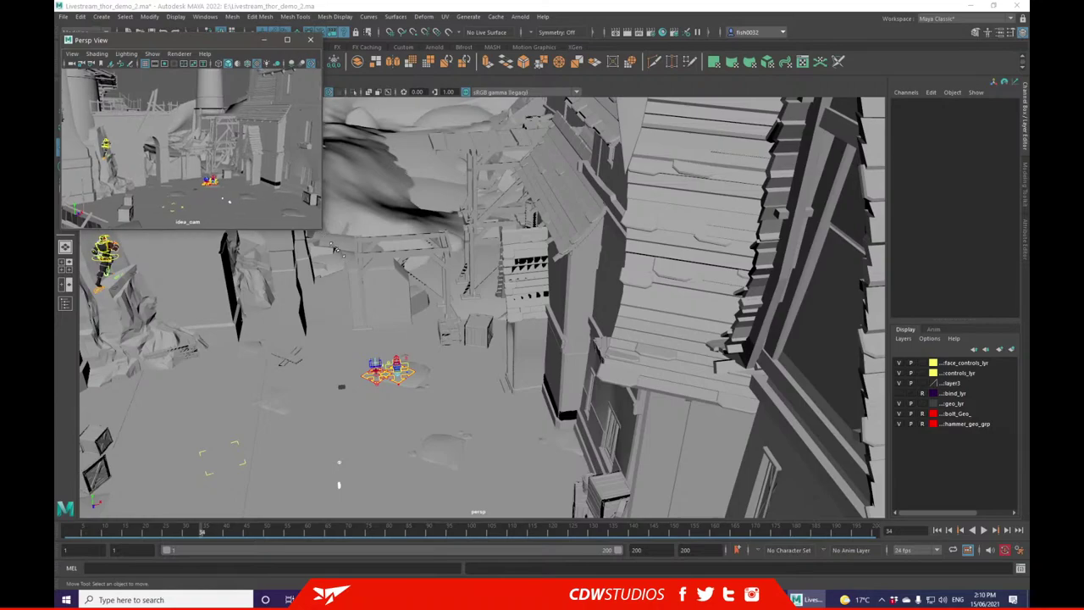
pyautogui.moveTo(319, 226); pyautogui.dragTo(575, 328)
pyautogui.click(984, 529)
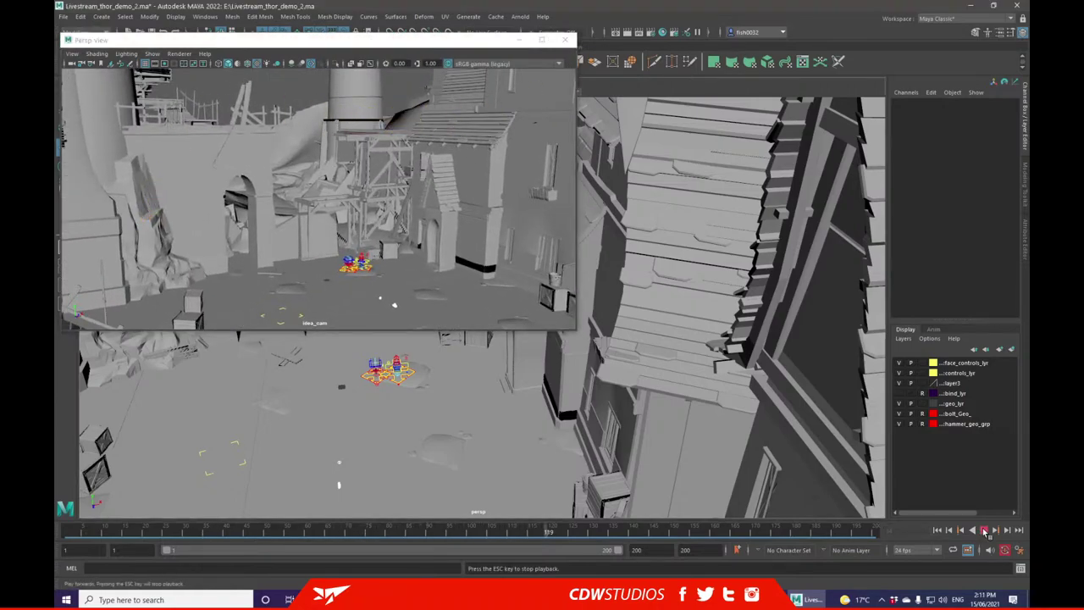
pyautogui.click(984, 529)
pyautogui.moveTo(320, 529); pyautogui.dragTo(64, 547)
pyautogui.click(983, 530)
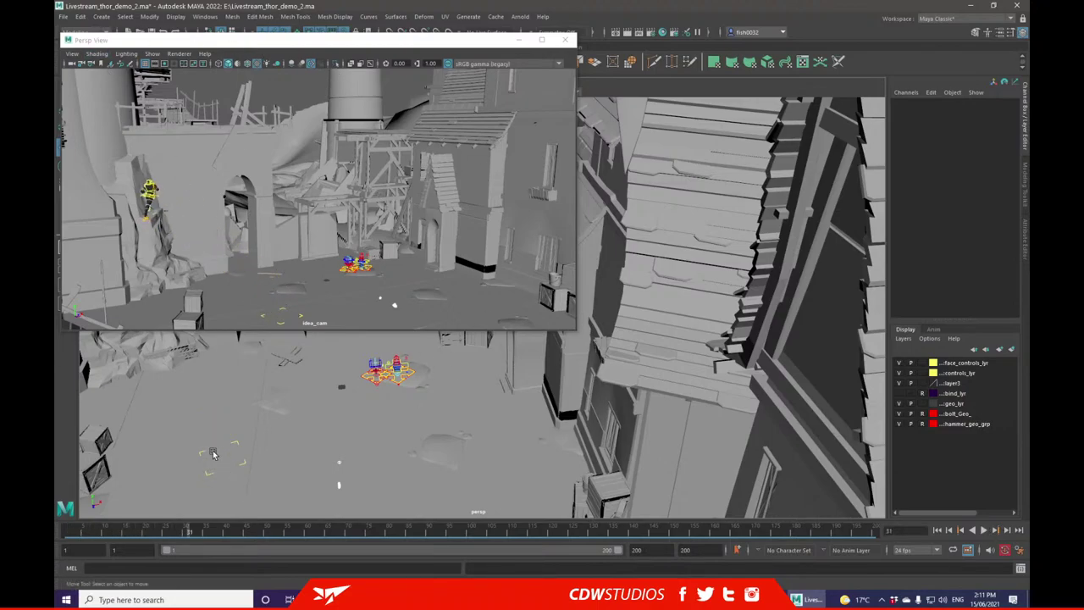
# - At frame 20, lower the extra root control to the ground beside the rocks, to about 108, 3 and 421 in Translate, and rotate it
pyautogui.moveTo(338, 36); pyautogui.dragTo(569, 212)
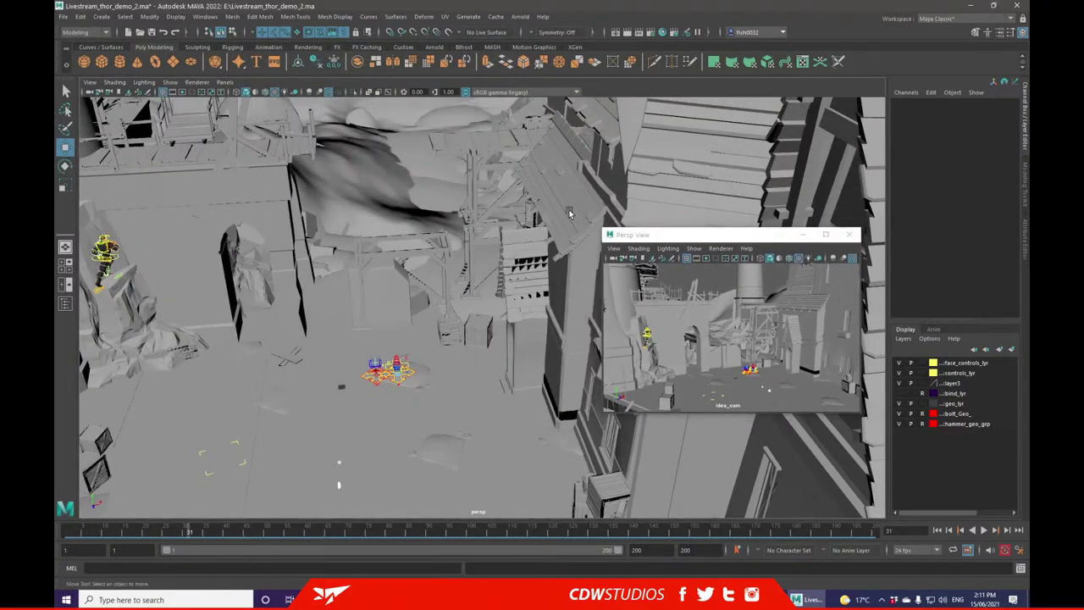
pyautogui.click(134, 275)
pyautogui.moveTo(140, 535)
pyautogui.mouseDown()
pyautogui.moveTo(189, 529)
pyautogui.moveTo(143, 534)
pyautogui.mouseUp()
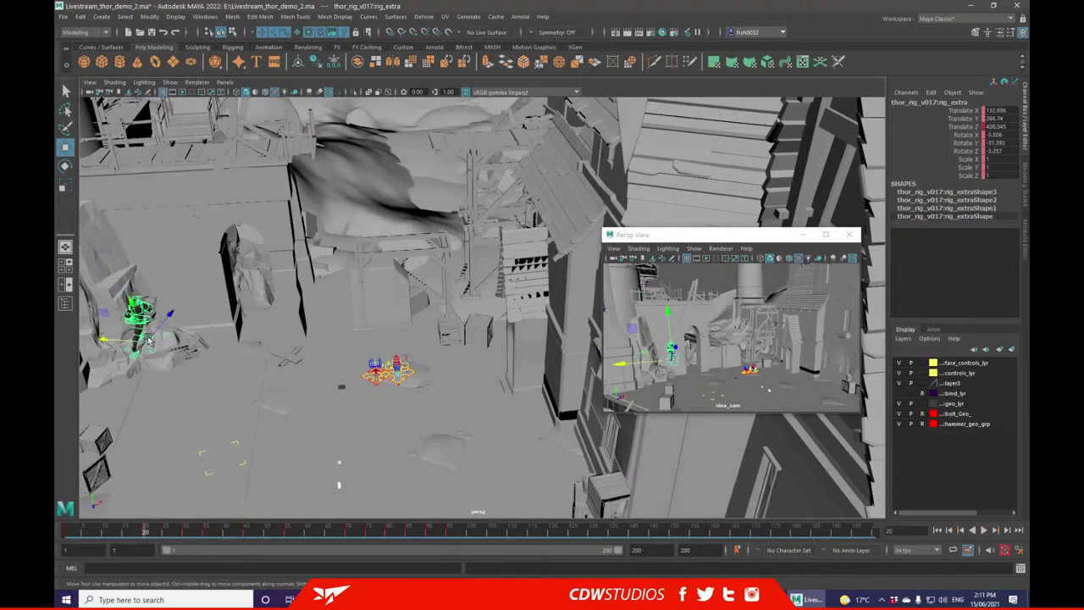
pyautogui.moveTo(127, 303); pyautogui.dragTo(159, 366)
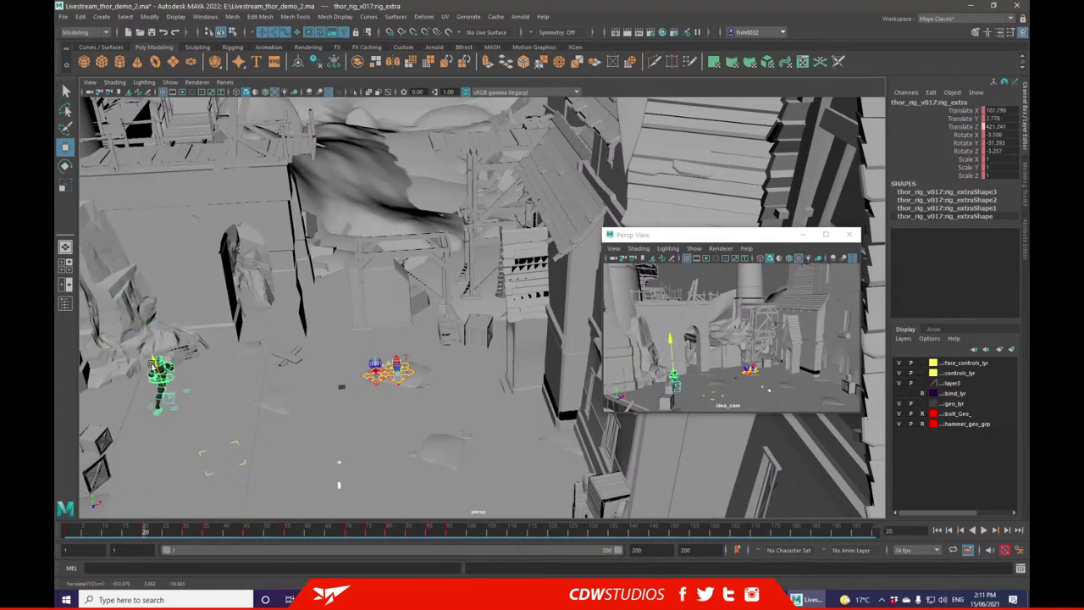
pyautogui.press('e')
pyautogui.moveTo(170, 439); pyautogui.dragTo(199, 432)
pyautogui.press('w')
# - Play the run from the first frame and switch the playback speed to Real-time
pyautogui.moveTo(116, 531); pyautogui.dragTo(65, 531)
pyautogui.click(985, 530)
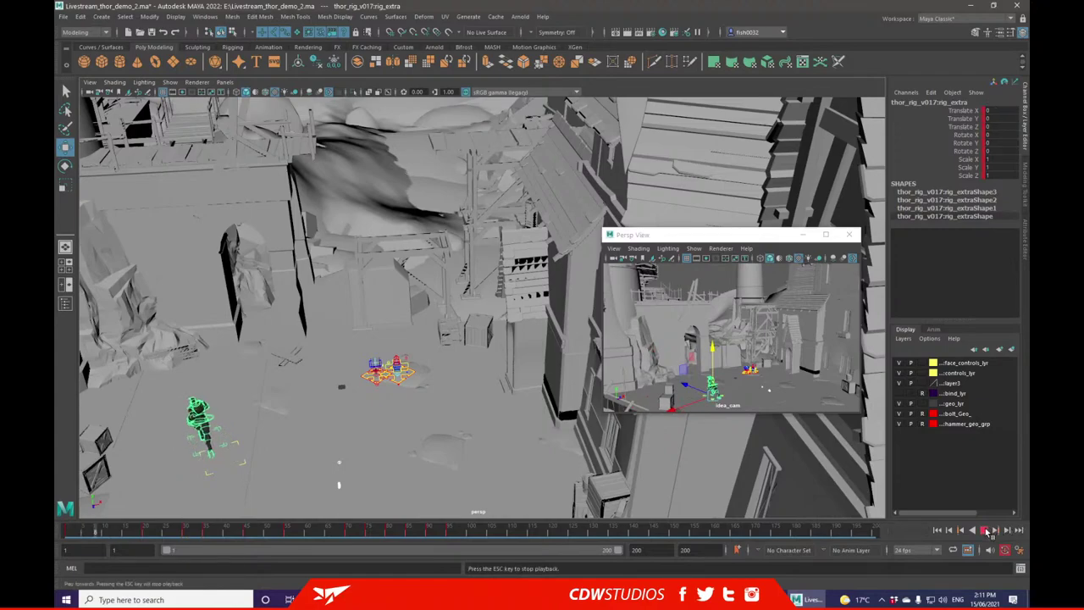
pyautogui.click(984, 531)
pyautogui.rightClick(987, 532)
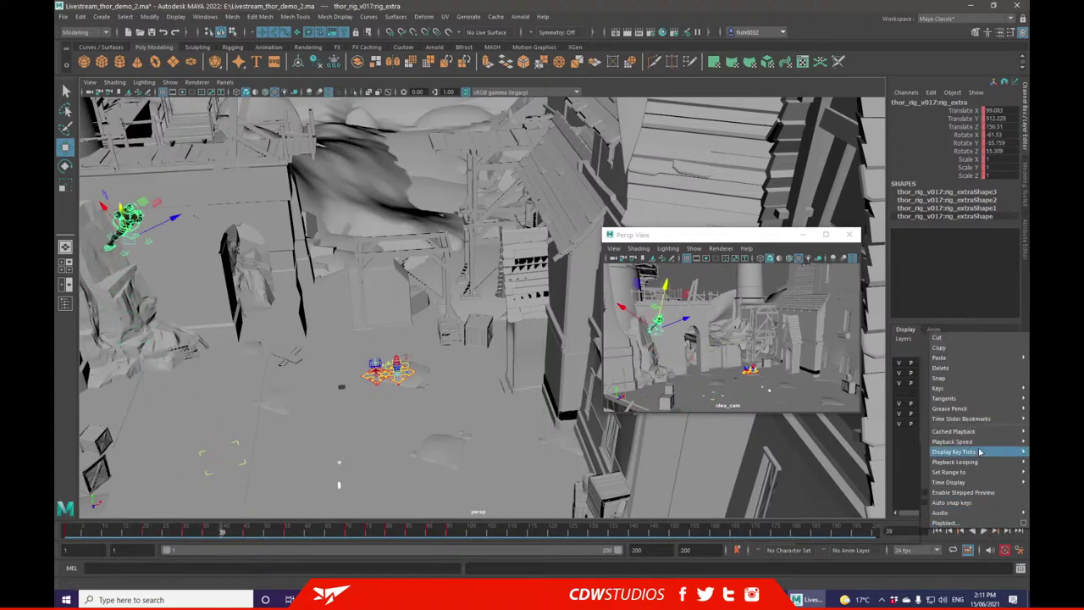
pyautogui.moveTo(971, 443)
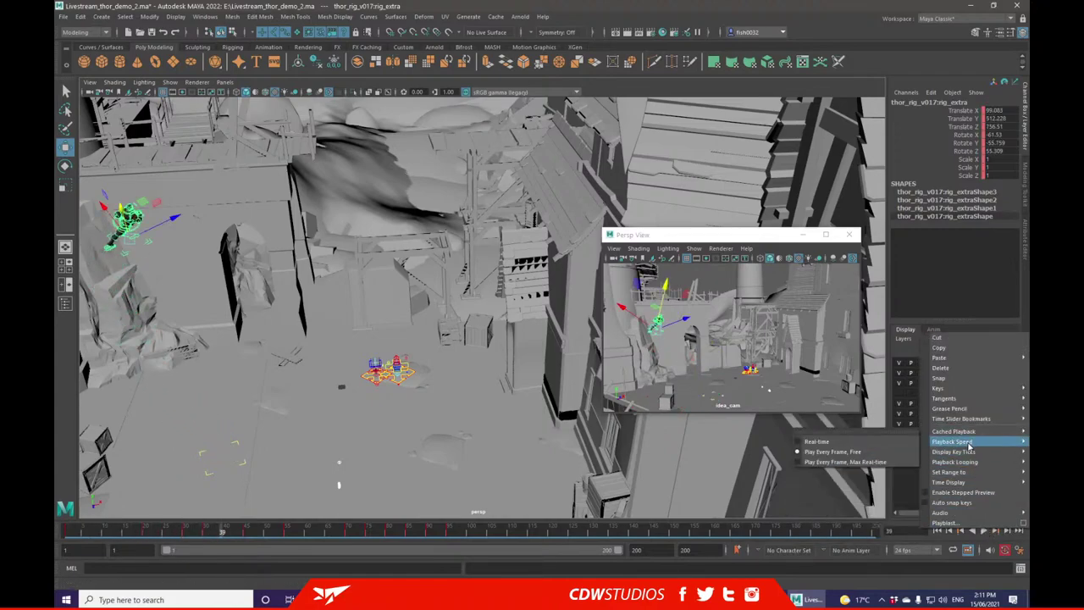
pyautogui.click(857, 443)
# - Replay the run at real-time speed with the rig deselected, restarting it from the first frame
pyautogui.click(986, 530)
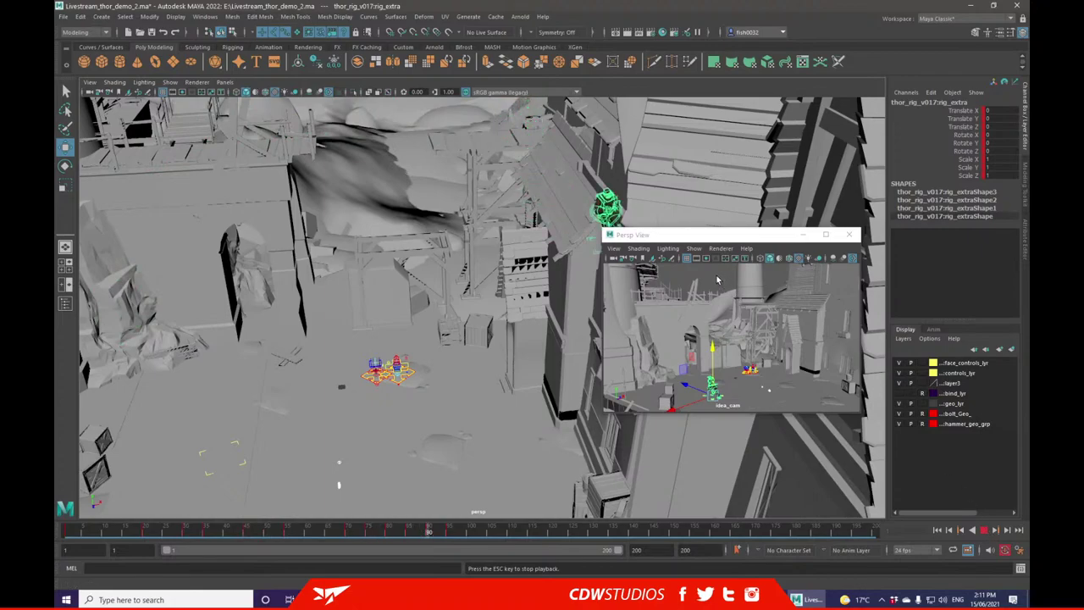
pyautogui.click(853, 371)
pyautogui.click(68, 532)
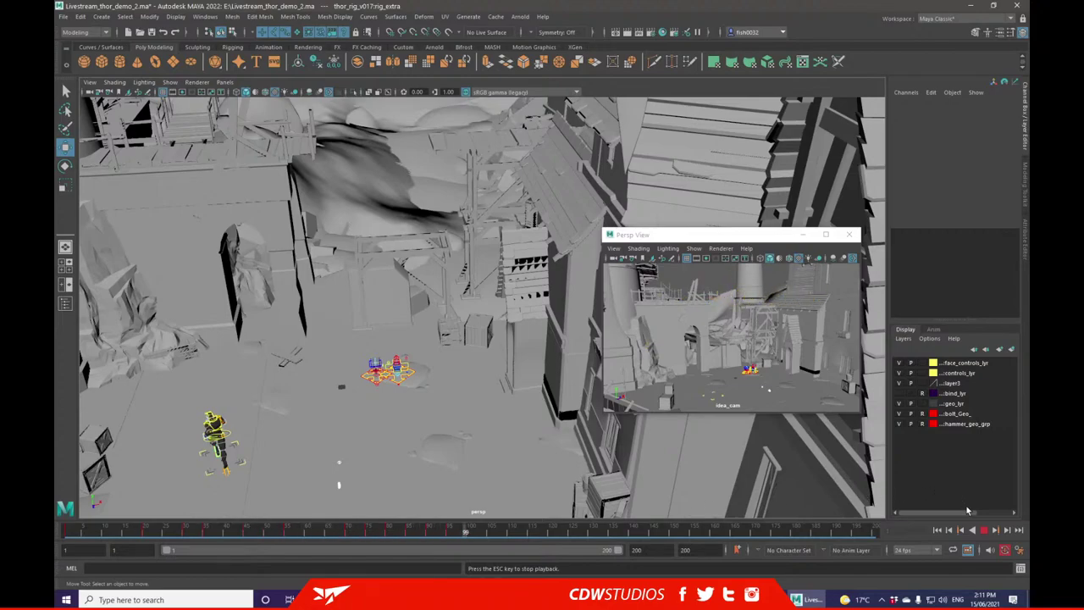
pyautogui.click(984, 529)
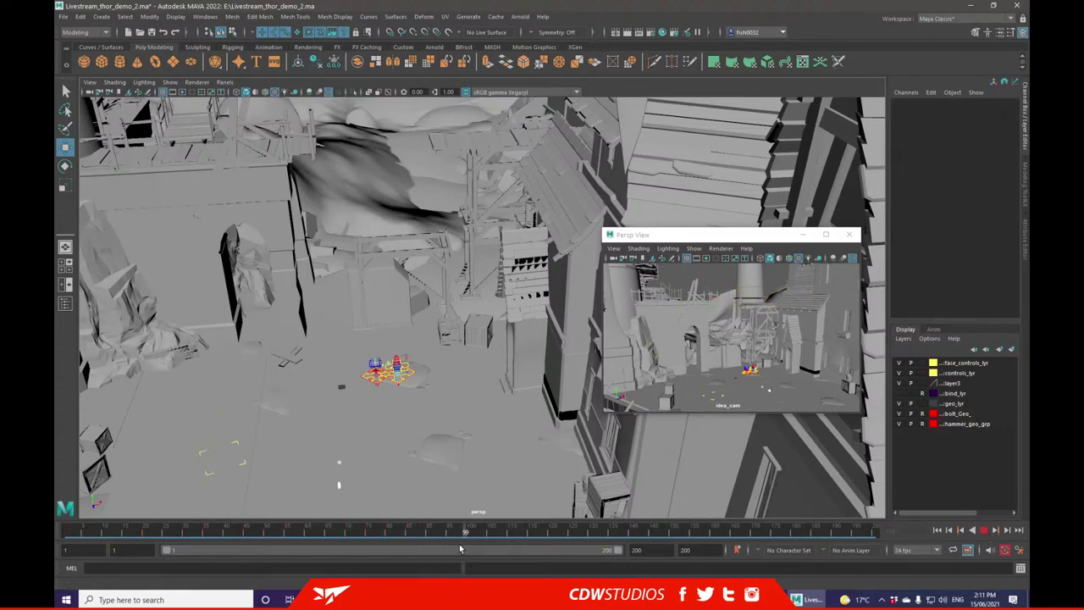
# - Select the rig's extra root control on the roof and shift its last key from frame 95 to about frame 105
pyautogui.click(412, 538)
pyautogui.click(534, 170)
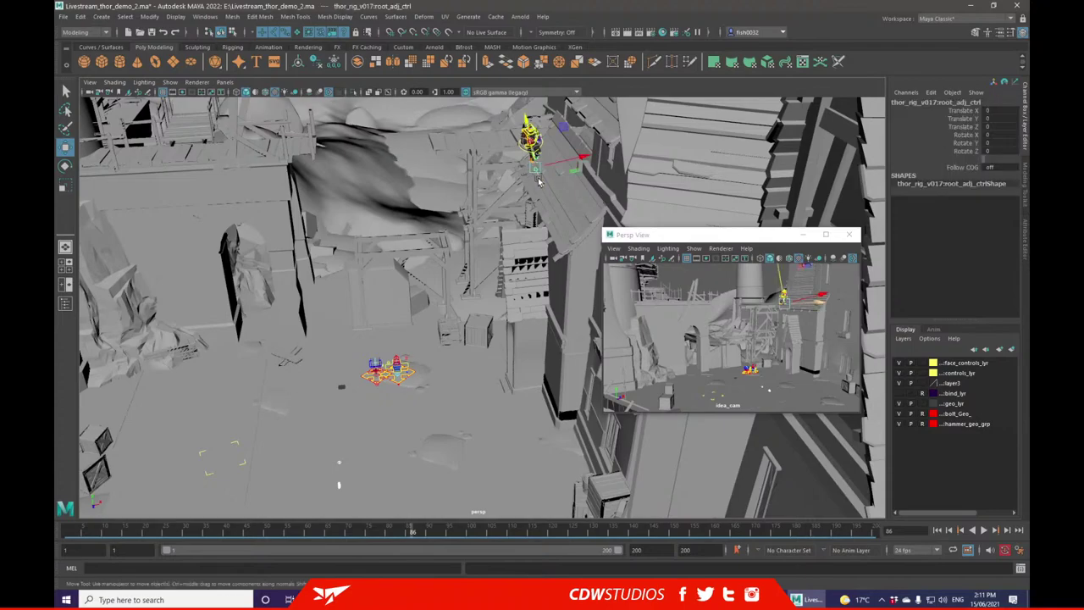
pyautogui.press('Down')
pyautogui.press('Up')
pyautogui.press('Up')
pyautogui.press('Up')
pyautogui.press('Up')
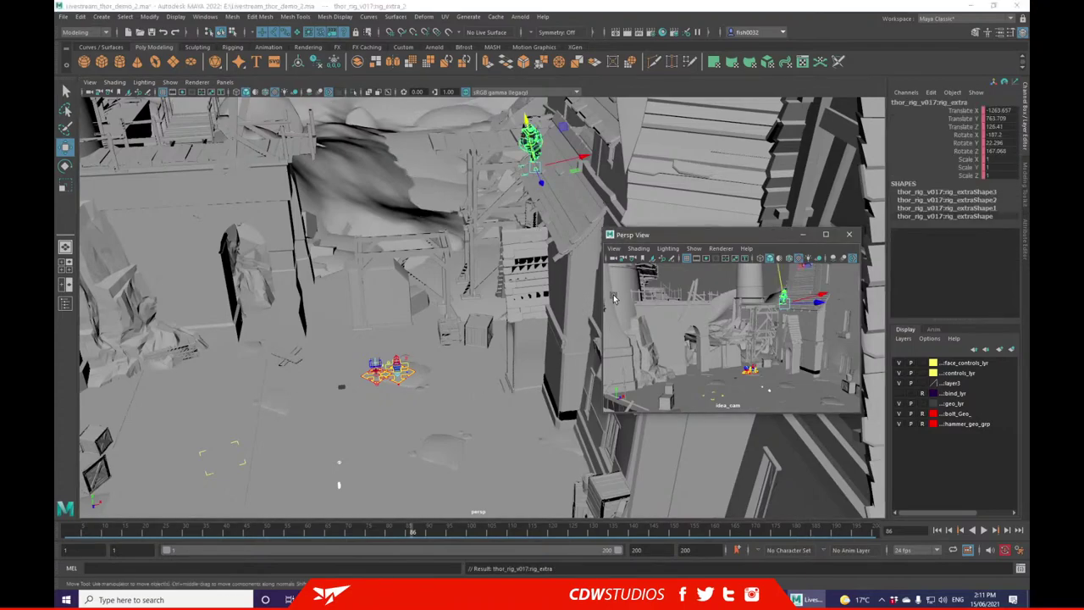
pyautogui.click(403, 534)
pyautogui.hotkey('alt', 'v')
pyautogui.click(448, 531)
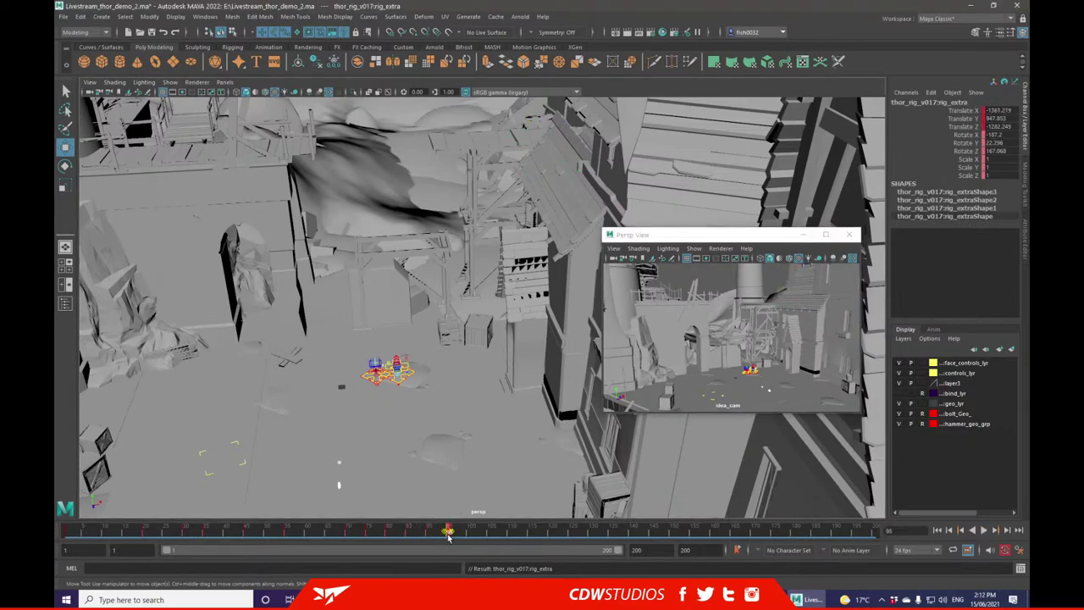
pyautogui.hotkey('alt', 'v')
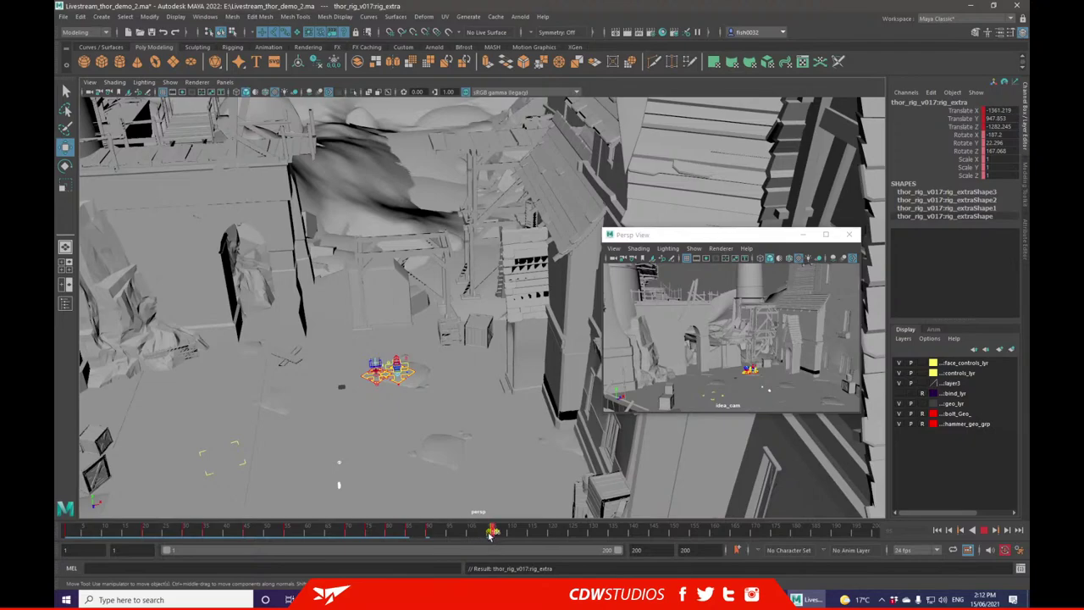
# - Enlarge the floating camera view over most of the main viewport and replay the run in it
pyautogui.moveTo(556, 534); pyautogui.dragTo(255, 543)
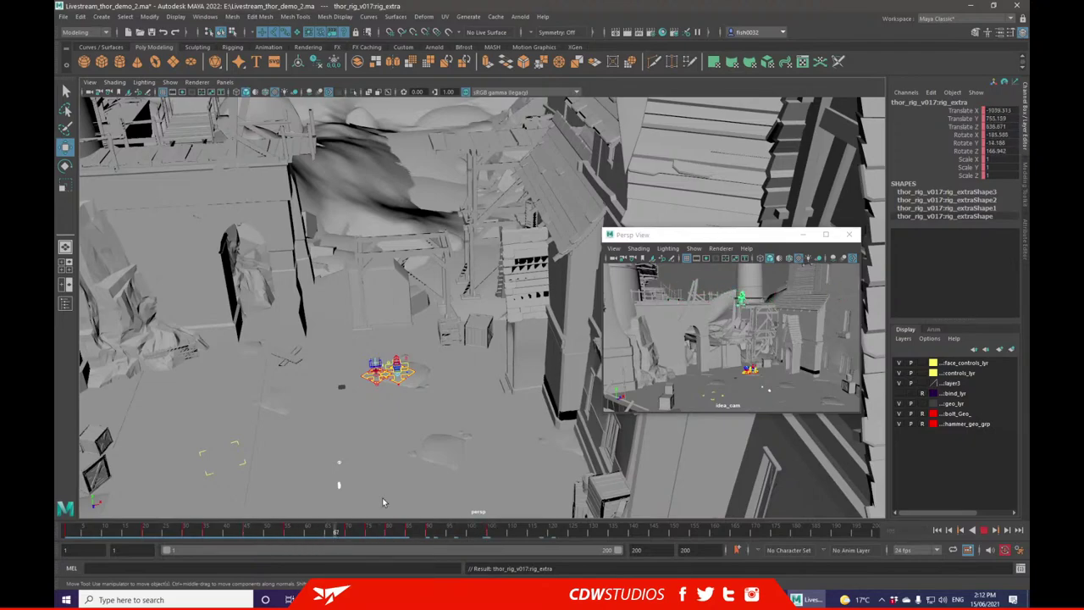
pyautogui.hotkey('alt', 'v')
pyautogui.moveTo(642, 234); pyautogui.dragTo(257, 133)
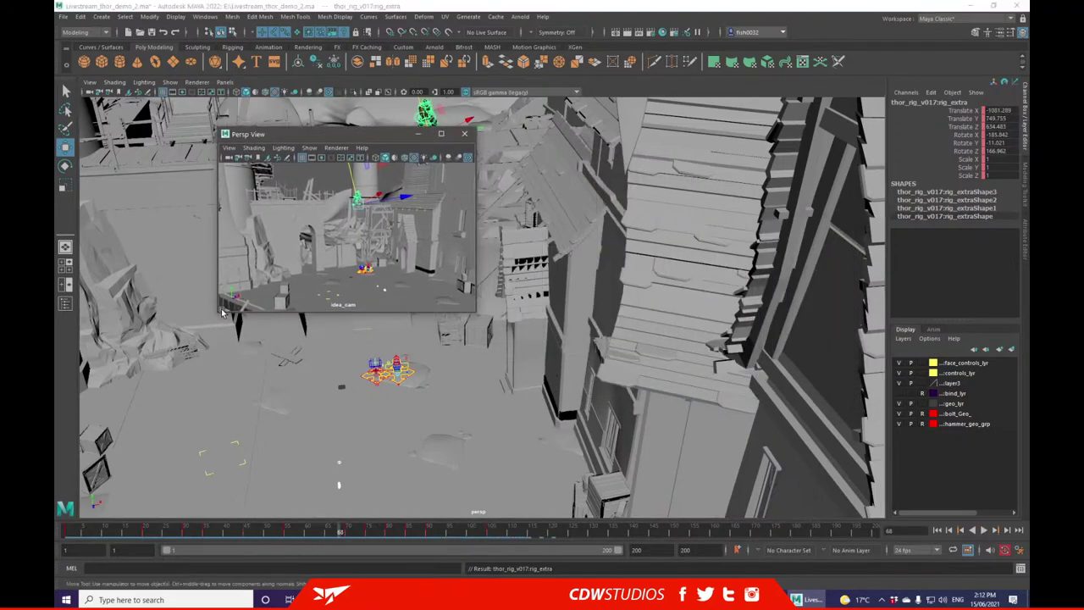
pyautogui.moveTo(217, 319); pyautogui.dragTo(162, 403)
pyautogui.moveTo(477, 406); pyautogui.dragTo(753, 464)
pyautogui.hotkey('alt', 'v')
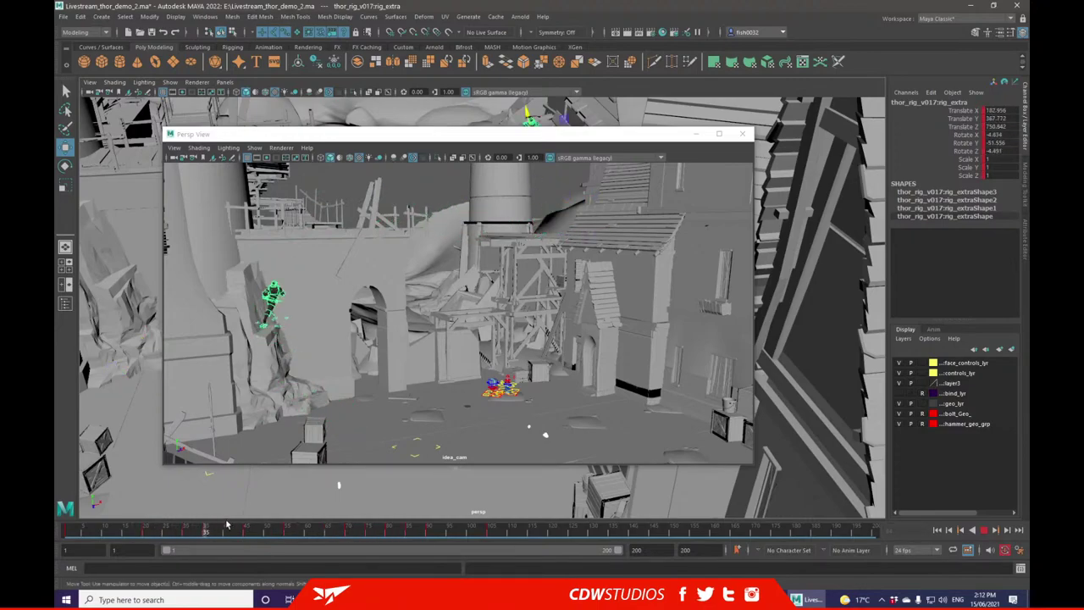
# - Scrub to frame 55, deselect the rig and minimise the floating camera view
pyautogui.moveTo(279, 524); pyautogui.dragTo(288, 524)
pyautogui.moveTo(411, 173); pyautogui.dragTo(419, 265)
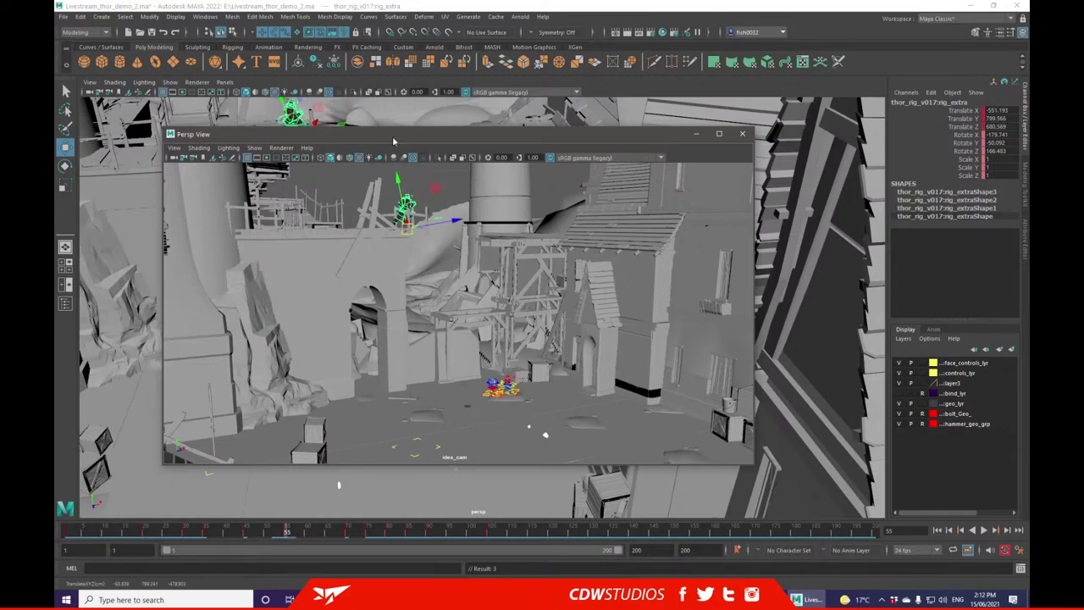
pyautogui.click(342, 110)
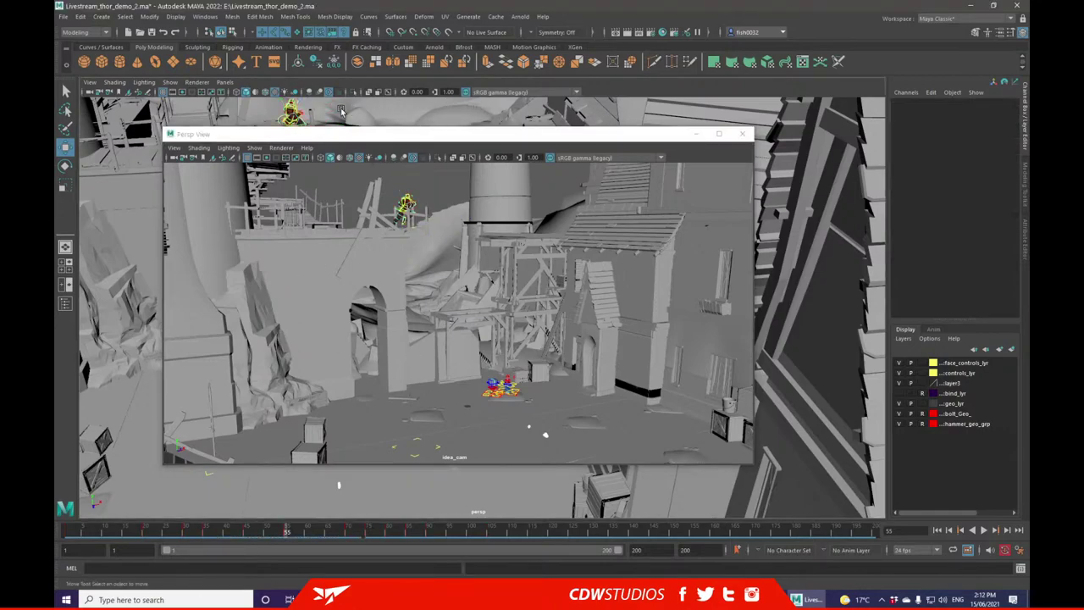
pyautogui.click(696, 134)
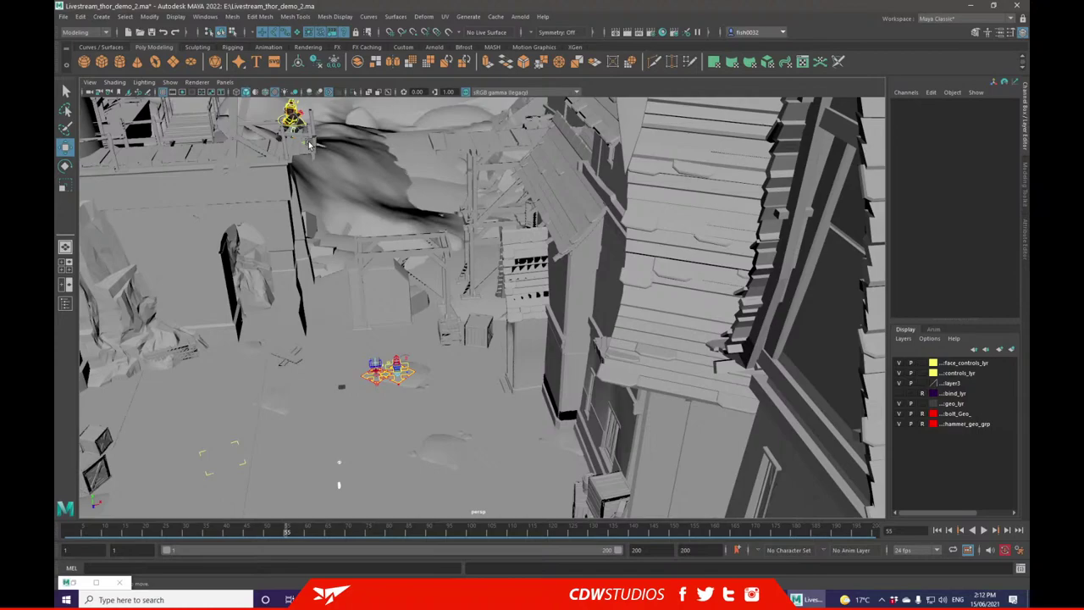
# - Close in on the rig at the walkway's end, select its extra root control and rotate it to about -171, -70 and 173
pyautogui.click(314, 144)
pyautogui.press('f')
pyautogui.keyDown('alt'); pyautogui.moveTo(557, 288); pyautogui.dragTo(500, 292); pyautogui.keyUp('alt')
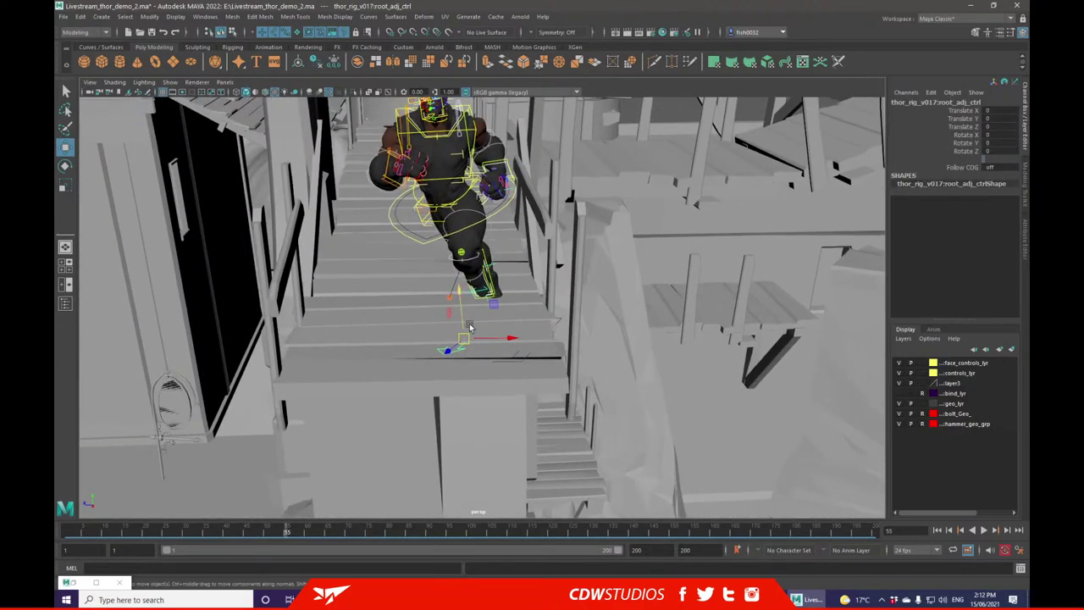
pyautogui.press('Up')
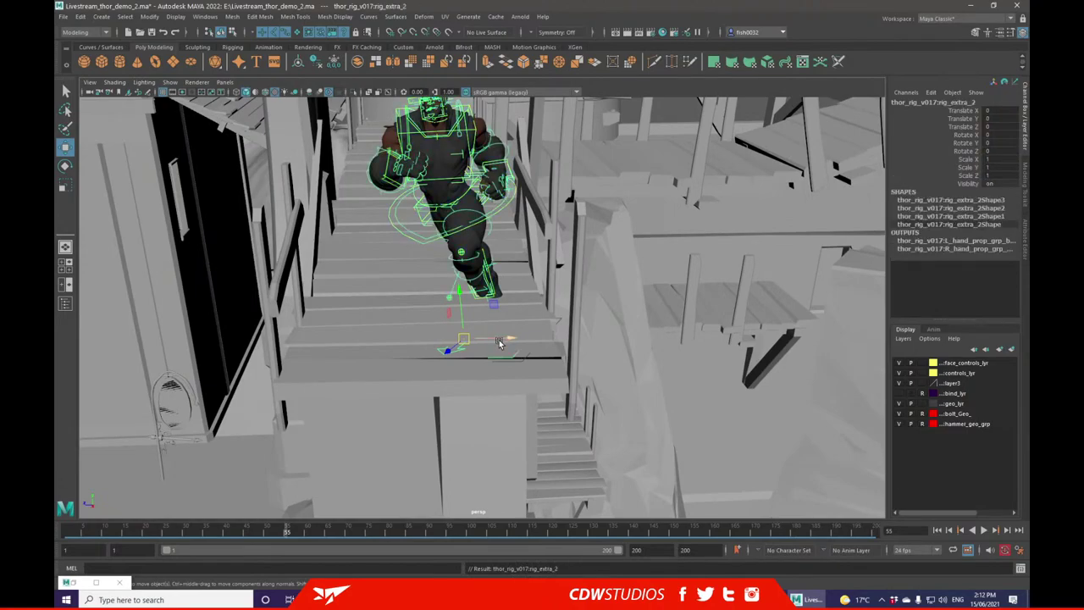
pyautogui.press('Up')
pyautogui.click(65, 166)
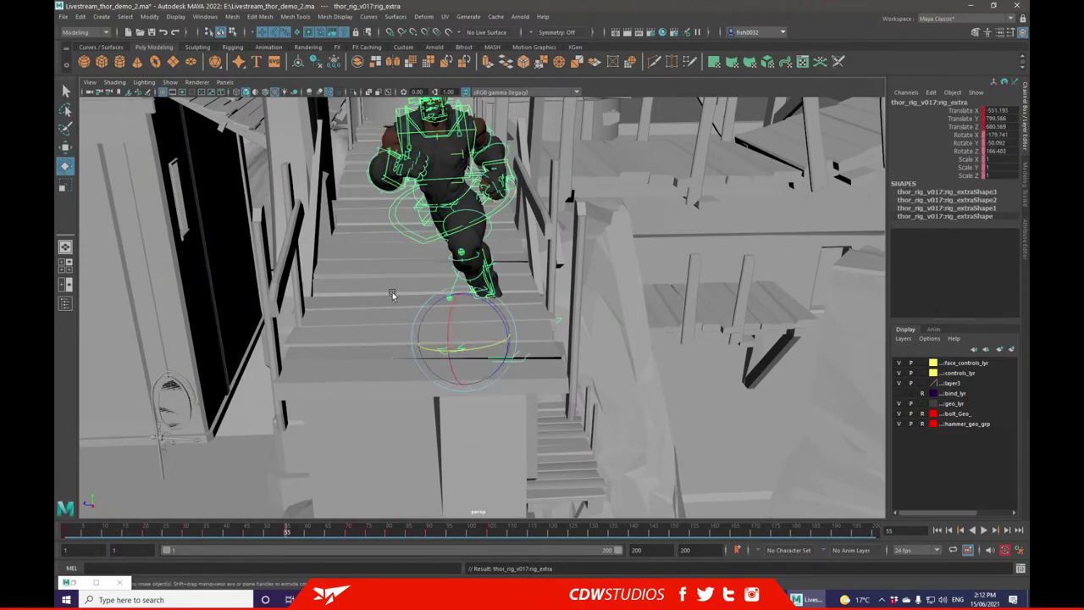
pyautogui.moveTo(484, 306); pyautogui.dragTo(186, 206)
# - At frame 55, move the extra root control to about -547, 818 and 668 and rotate it to about -184, -70 and 187
pyautogui.press('w')
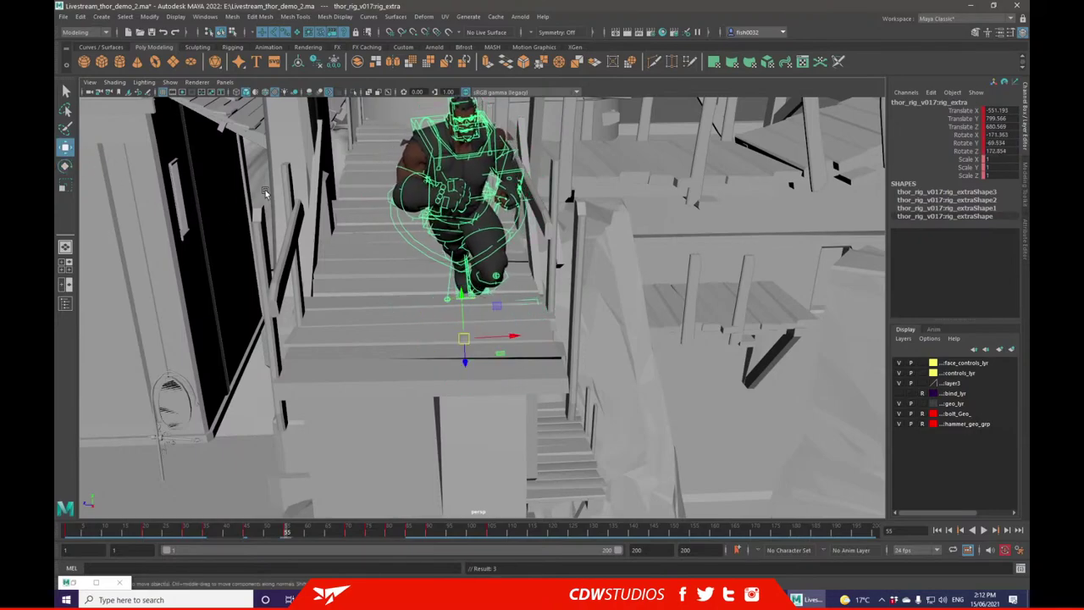
pyautogui.moveTo(465, 317); pyautogui.dragTo(507, 310)
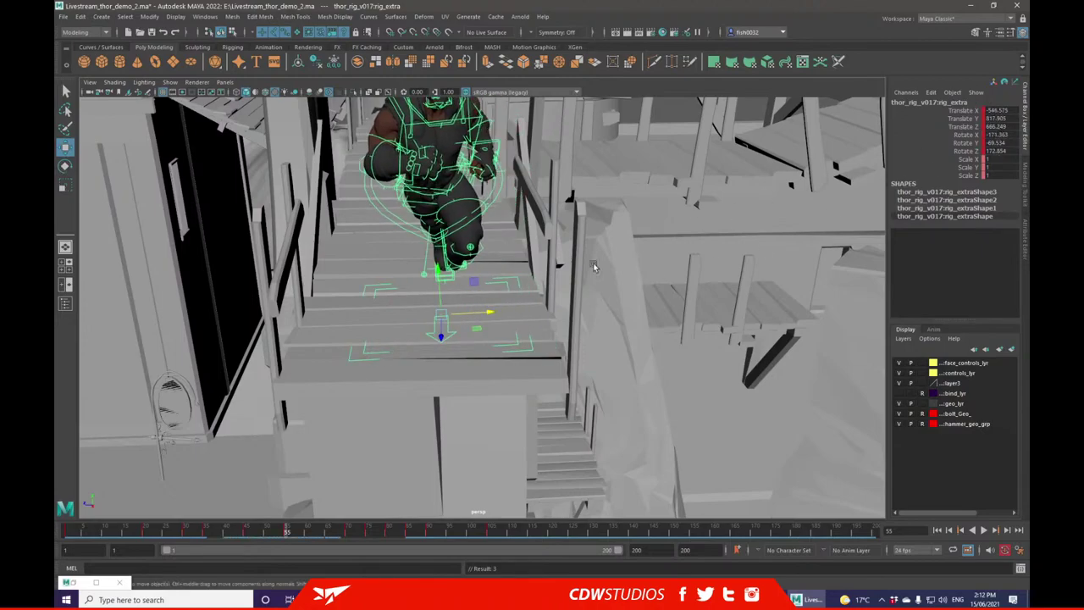
pyautogui.click(64, 166)
pyautogui.moveTo(472, 278); pyautogui.dragTo(461, 278)
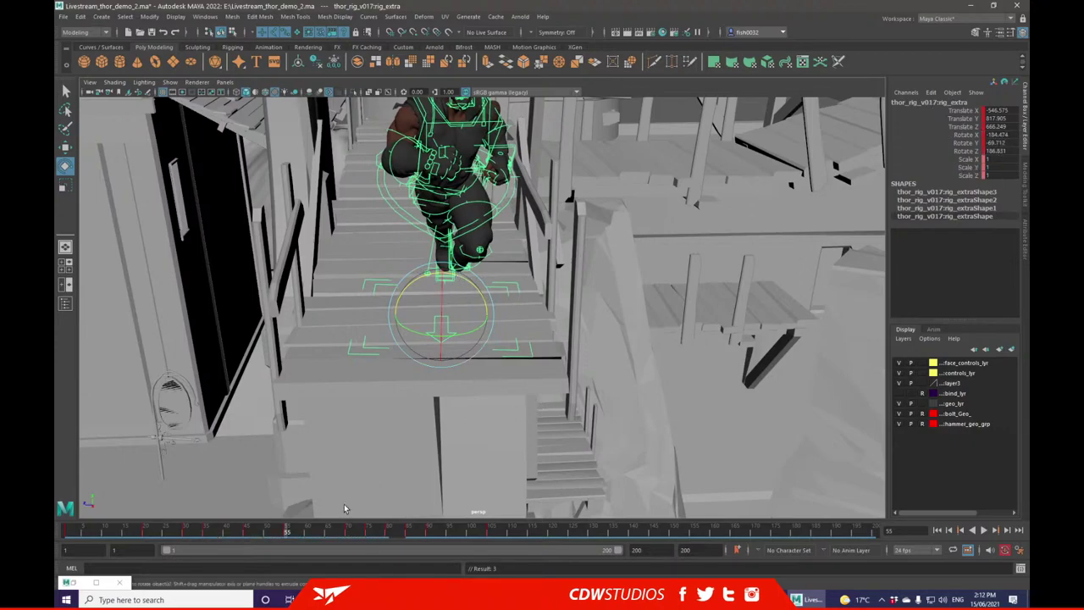
# - At frame 46, rotate the extra root control on the walkway to about -180, -72 and 182
pyautogui.click(245, 532)
pyautogui.click(286, 532)
pyautogui.click(250, 532)
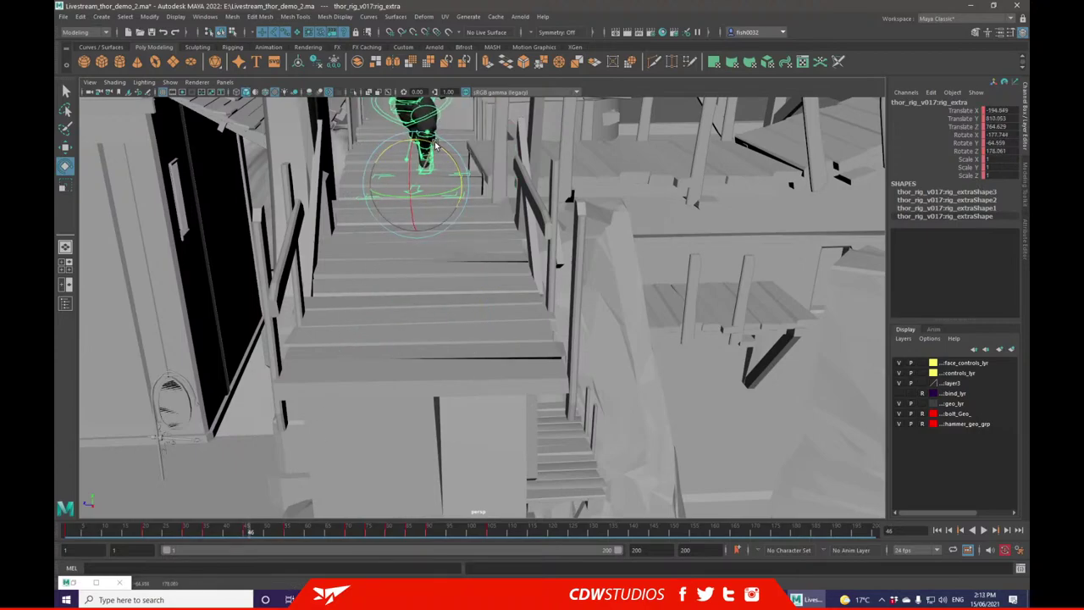
pyautogui.moveTo(418, 197); pyautogui.dragTo(421, 199)
pyautogui.moveTo(439, 153); pyautogui.dragTo(442, 155)
pyautogui.moveTo(438, 194); pyautogui.dragTo(434, 198)
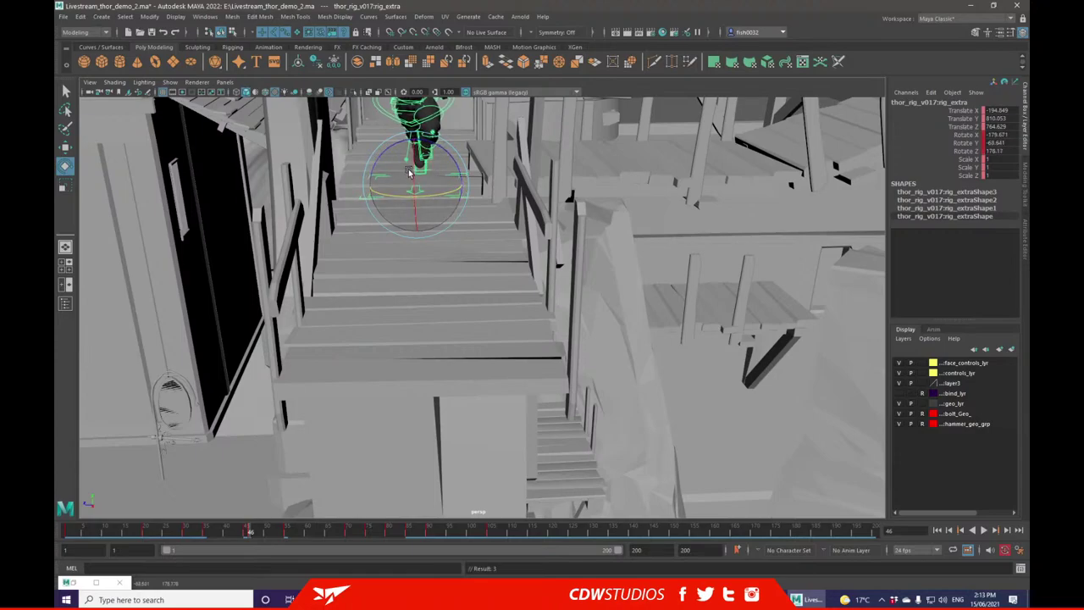
pyautogui.hotkey('ctrl', 'z')
pyautogui.hotkey('ctrl', 'z')
pyautogui.hotkey('ctrl', 'z')
# - Lower the extra root control onto the walkway at frame 46, to about 803 in Translate Y, and adjust Rotate X to about -180.4
pyautogui.click(65, 147)
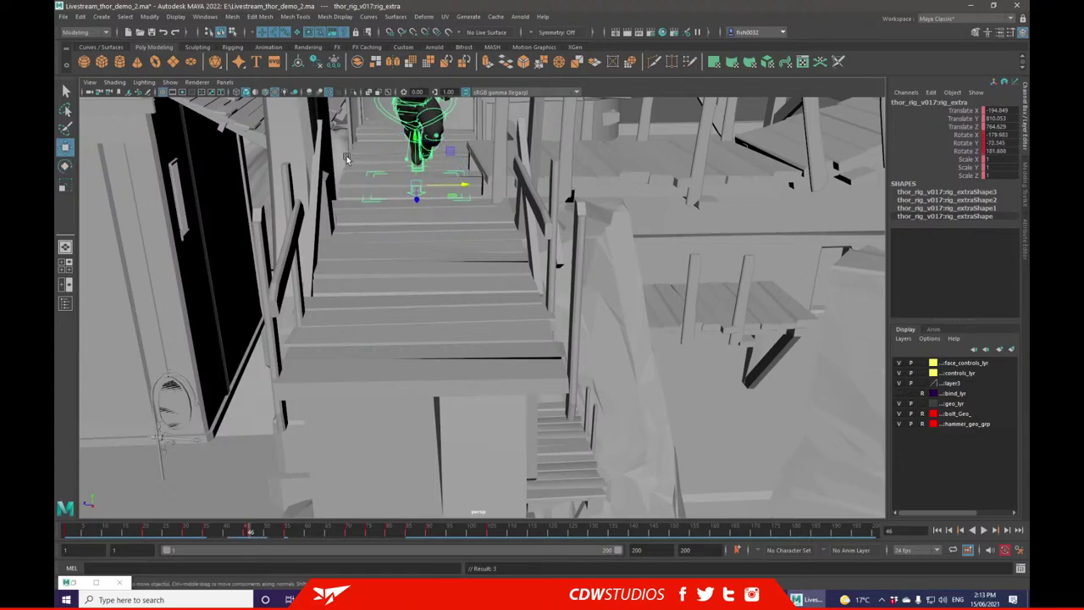
pyautogui.click(415, 133)
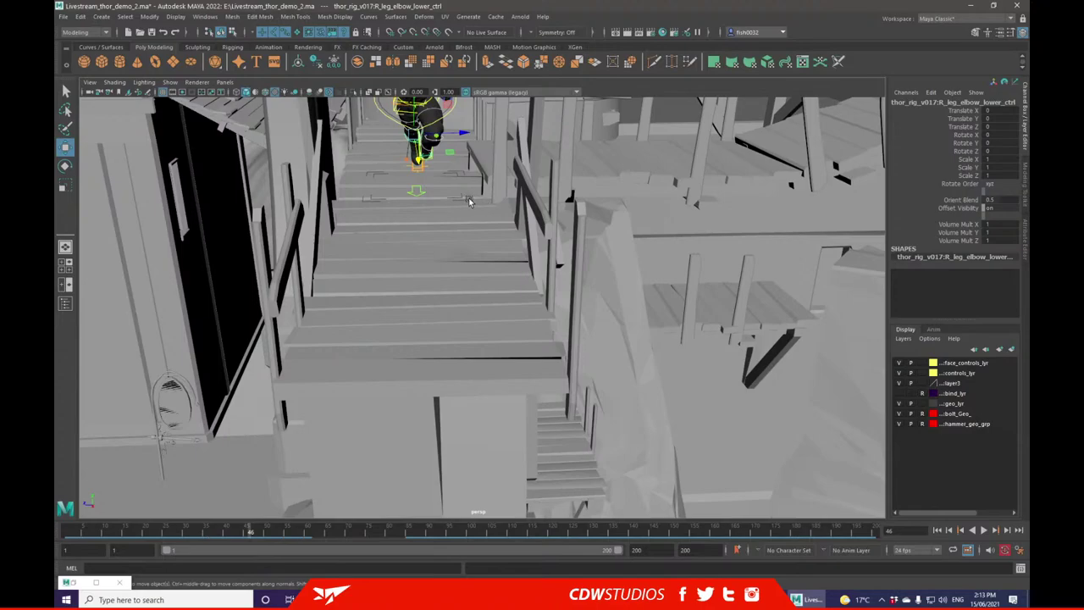
pyautogui.click(470, 202)
pyautogui.moveTo(415, 144); pyautogui.dragTo(426, 136)
pyautogui.keyDown('alt'); pyautogui.moveTo(432, 241); pyautogui.dragTo(259, 364); pyautogui.keyUp('alt')
pyautogui.click(65, 166)
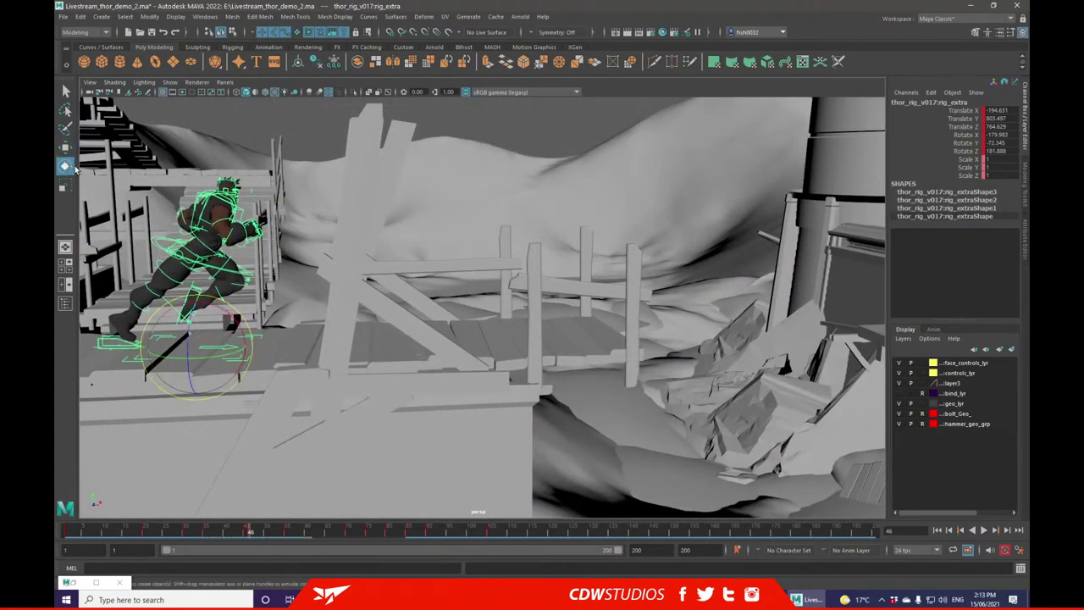
pyautogui.moveTo(230, 321); pyautogui.dragTo(228, 313)
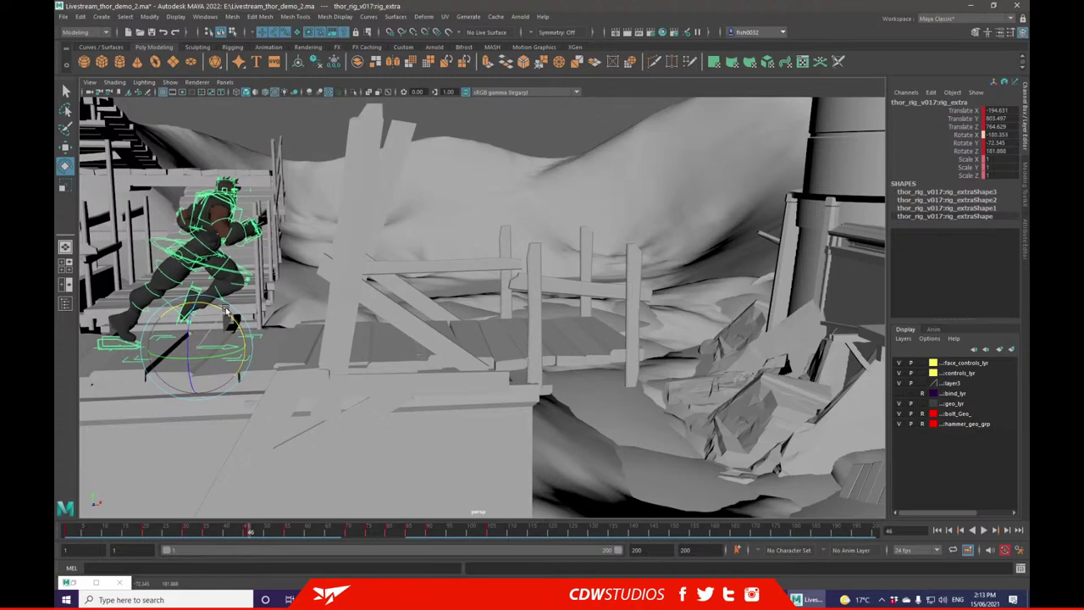
pyautogui.click(119, 347)
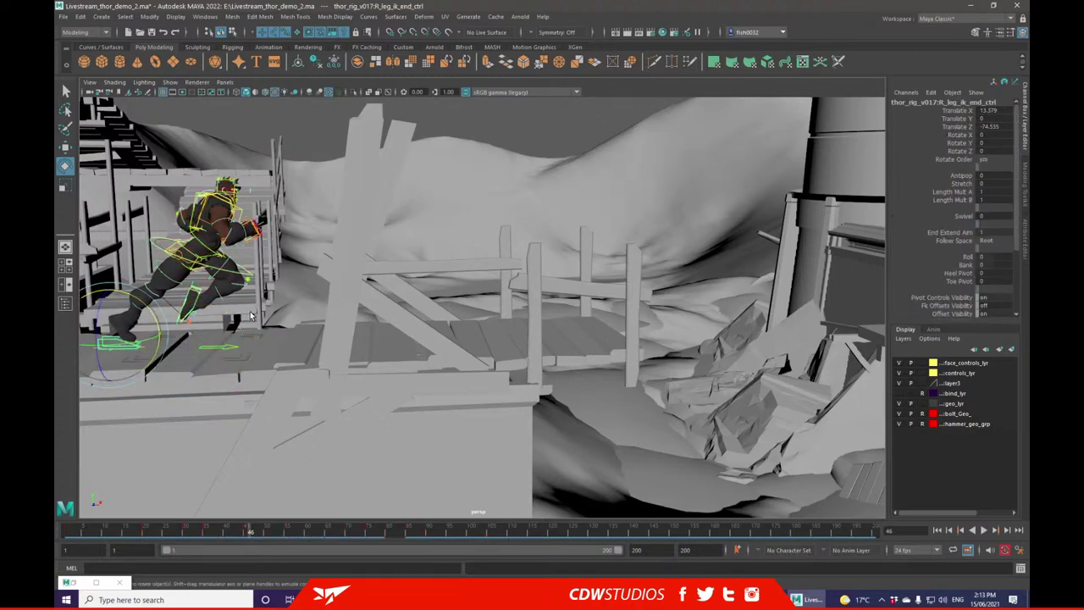
pyautogui.click(246, 362)
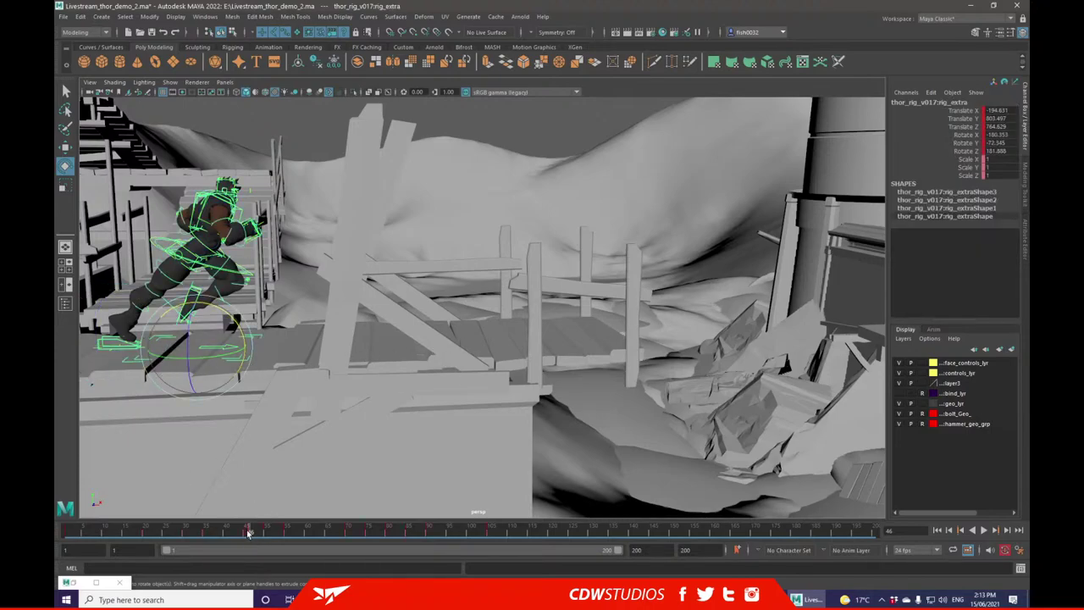
# - Delete the extra root control's key at frame 45 and shift its frame 46 key back to frame 45
pyautogui.hotkey('alt', 'v')
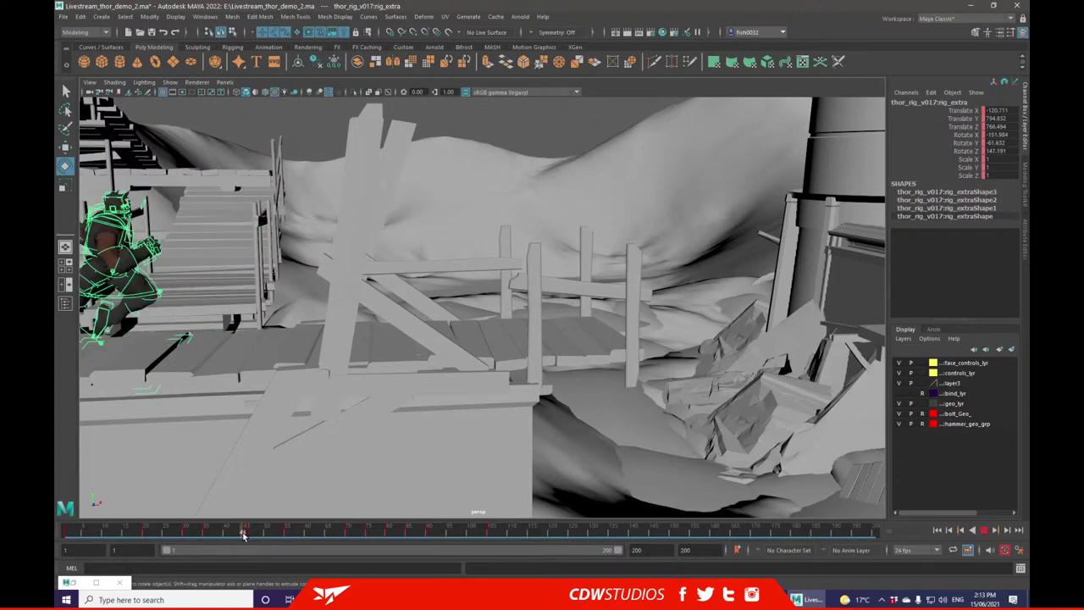
pyautogui.moveTo(248, 534); pyautogui.dragTo(246, 534)
pyautogui.rightClick(245, 534)
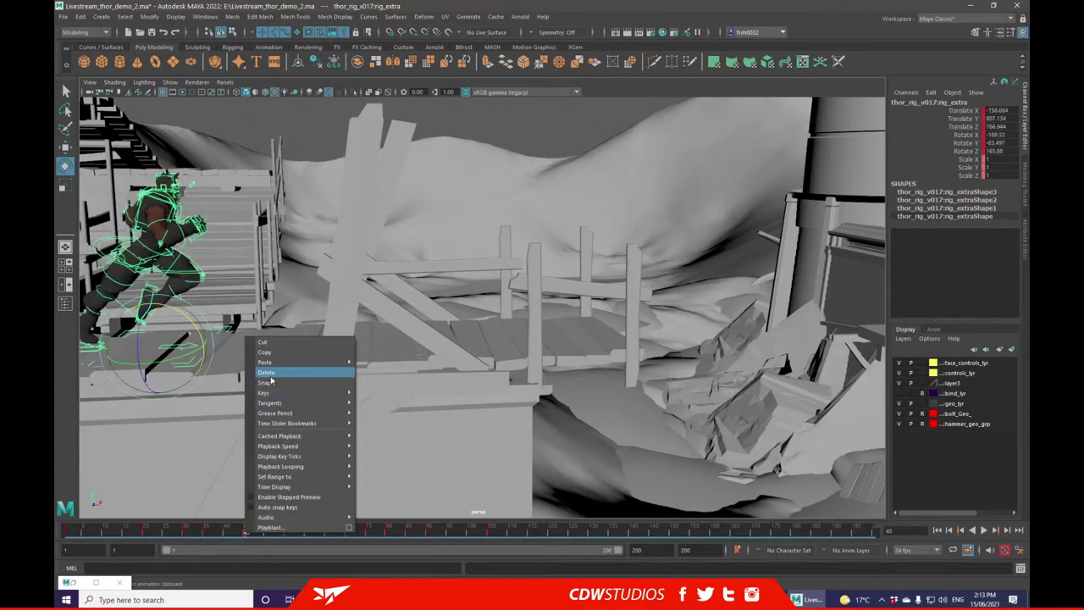
pyautogui.click(270, 374)
pyautogui.click(249, 531)
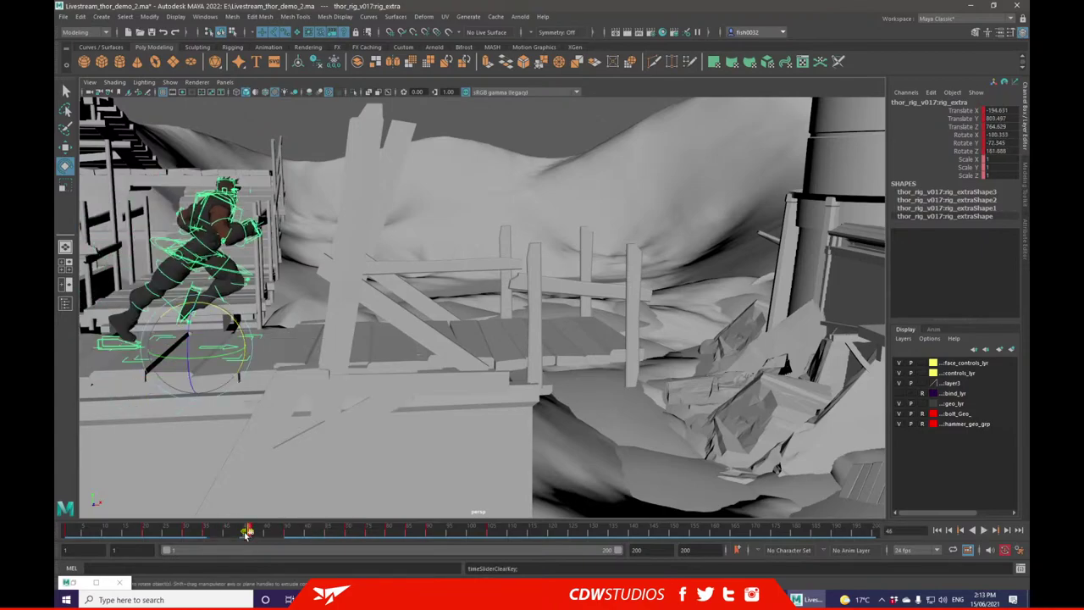
# - Copy the extra root control's walkway key at frame 45 and paste it at frame 40
pyautogui.moveTo(271, 534); pyautogui.dragTo(204, 533)
pyautogui.scroll(-8, 379, 365)
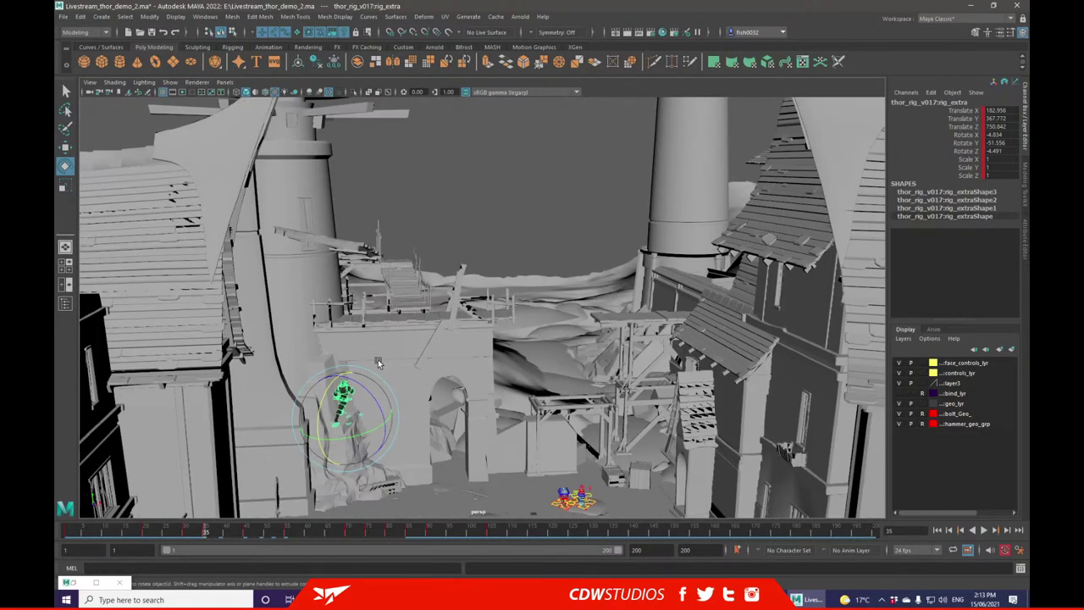
pyautogui.keyDown('alt'); pyautogui.moveTo(379, 364); pyautogui.dragTo(418, 344, button='middle'); pyautogui.keyUp('alt')
pyautogui.scroll(2, 418, 344)
pyautogui.moveTo(207, 533)
pyautogui.mouseDown()
pyautogui.moveTo(120, 537)
pyautogui.moveTo(245, 530)
pyautogui.mouseUp()
pyautogui.rightClick(245, 530)
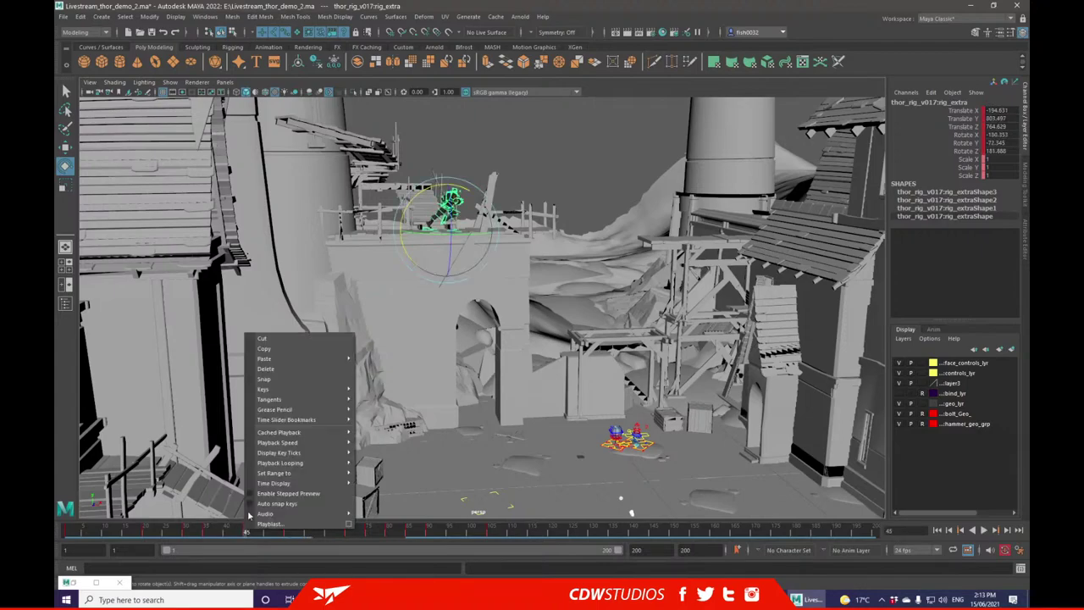
pyautogui.click(271, 362)
pyautogui.click(227, 531)
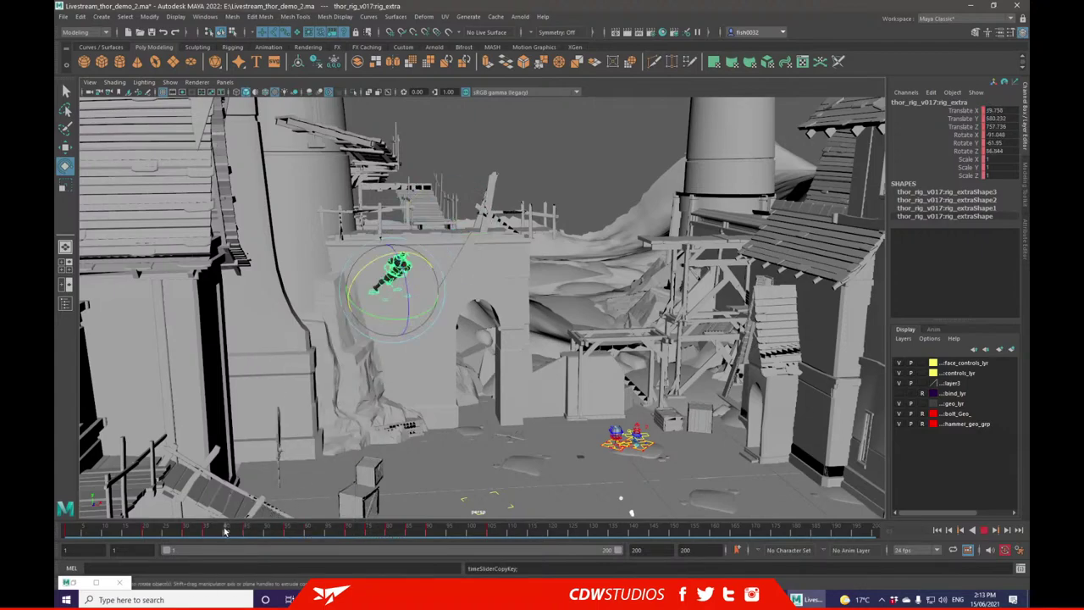
pyautogui.rightClick(227, 531)
pyautogui.moveTo(280, 357)
pyautogui.click(353, 358)
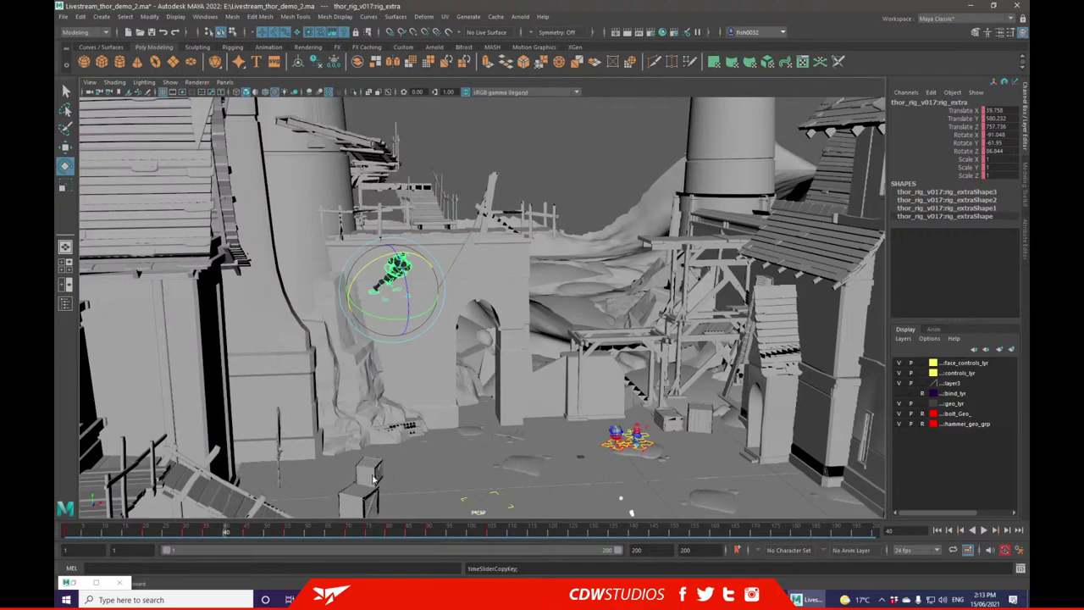
# - Shift all of the extra root control's keys from frame 40 onward about four frames later and scrub through the retimed run
pyautogui.click(242, 530)
pyautogui.keyDown('shift'); pyautogui.moveTo(240, 534); pyautogui.dragTo(224, 534); pyautogui.keyUp('shift')
pyautogui.click(506, 535)
pyautogui.keyDown('shift'); pyautogui.moveTo(506, 535); pyautogui.dragTo(230, 533); pyautogui.keyUp('shift')
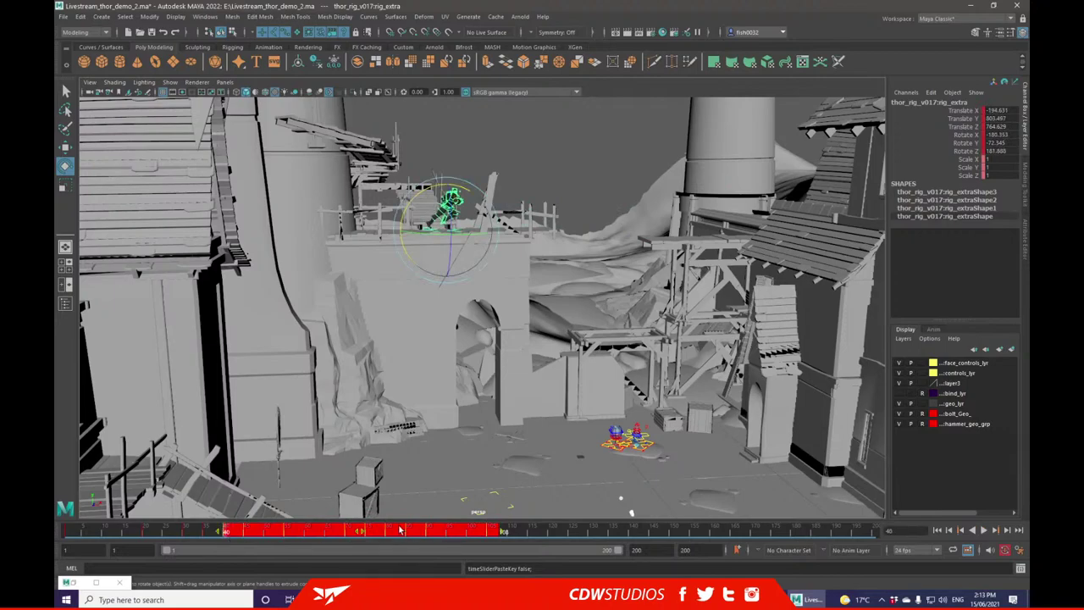
pyautogui.moveTo(363, 533); pyautogui.dragTo(380, 531)
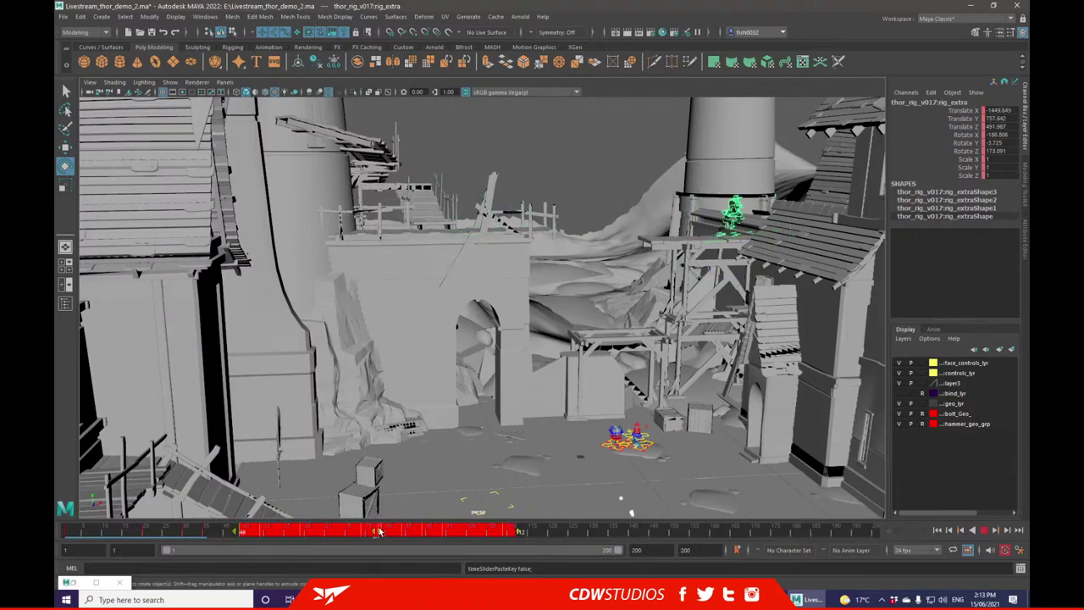
pyautogui.moveTo(565, 532); pyautogui.dragTo(279, 532)
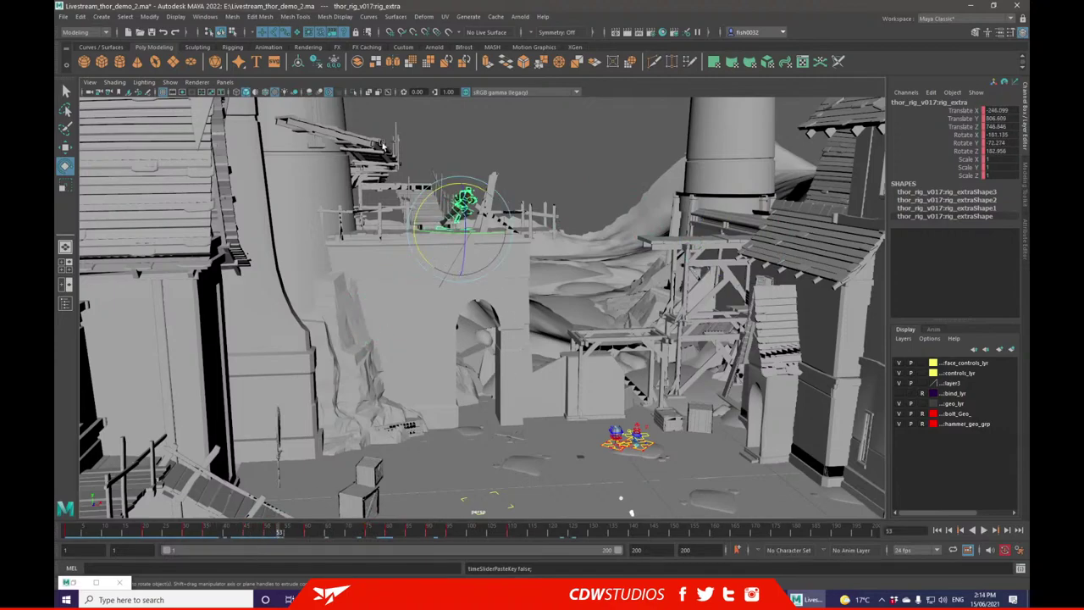
# - Set all of the extra root control's animation curves to stepped tangents in the Graph Editor, minimise it and play the run
pyautogui.click(205, 16)
pyautogui.moveTo(279, 73)
pyautogui.click(339, 82)
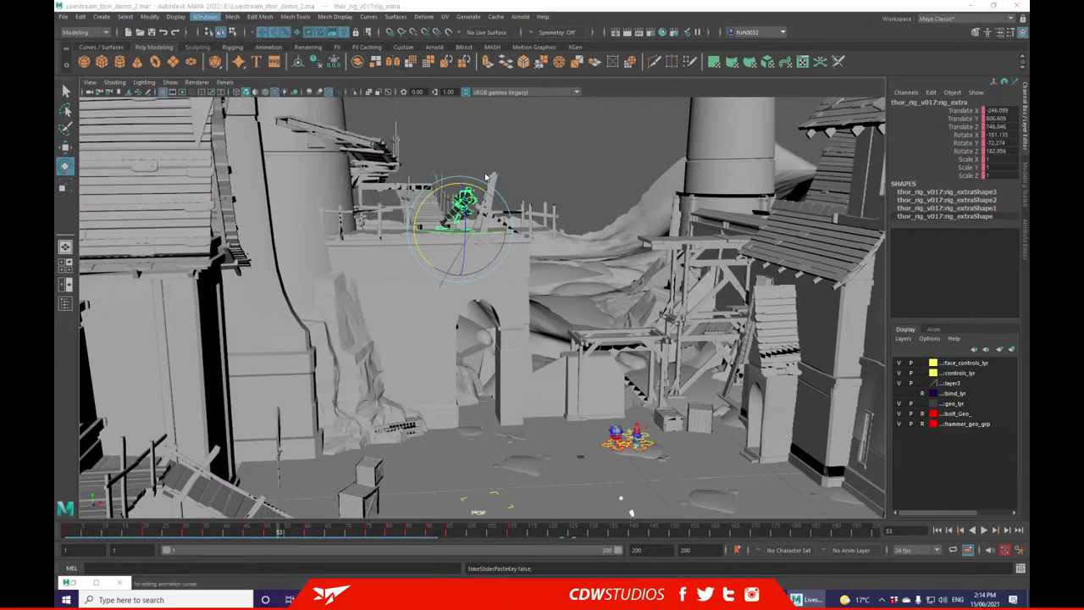
pyautogui.keyDown('alt'); pyautogui.moveTo(439, 191); pyautogui.dragTo(360, 188, button='right'); pyautogui.keyUp('alt')
pyautogui.moveTo(464, 305); pyautogui.dragTo(464, 305)
pyautogui.rightClick(377, 184)
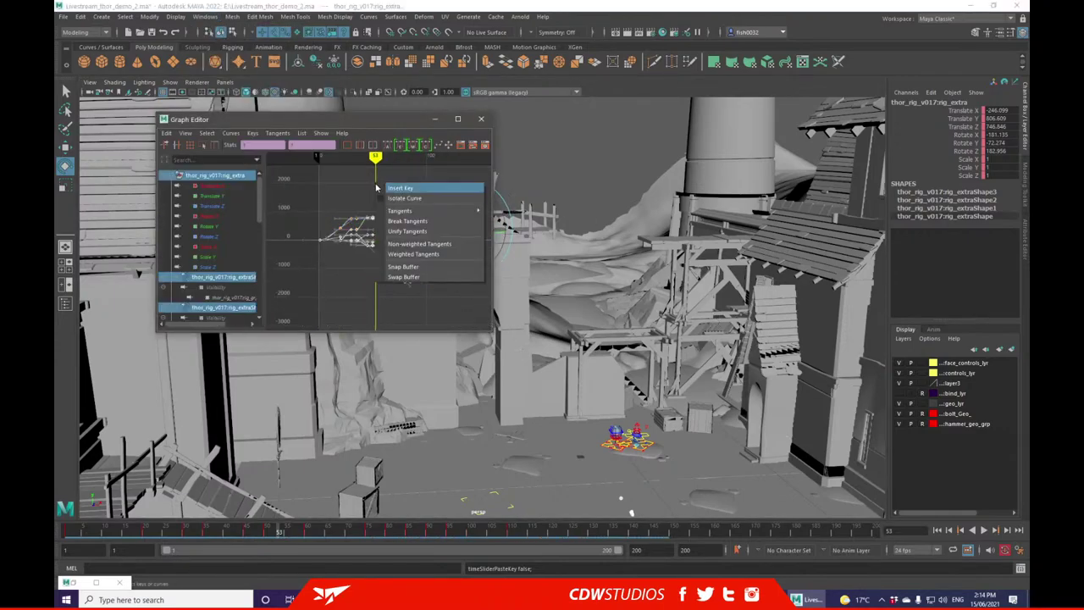
pyautogui.moveTo(428, 211)
pyautogui.click(512, 260)
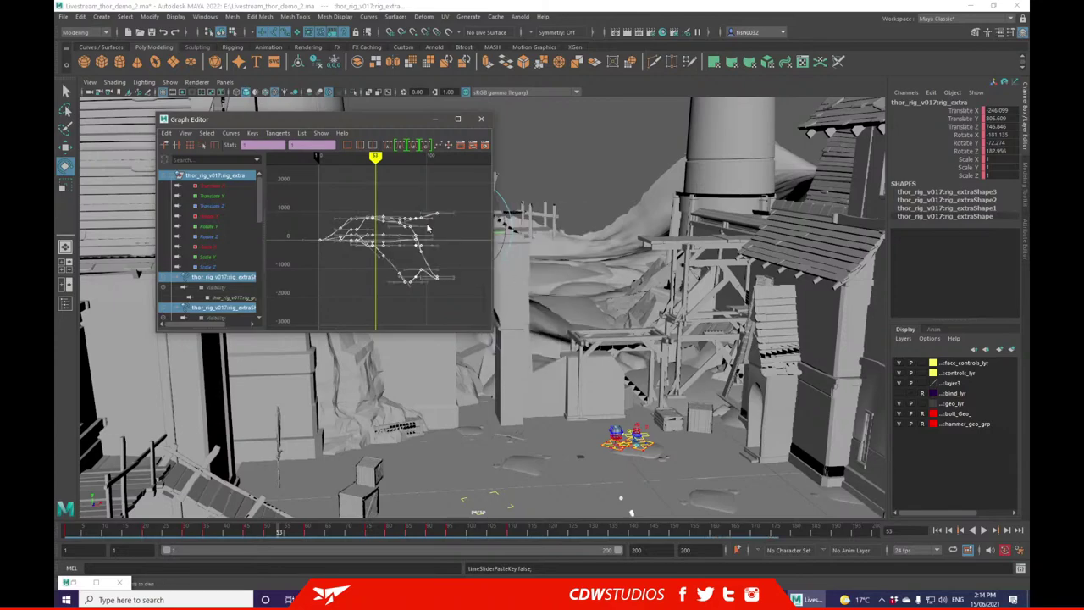
pyautogui.click(438, 118)
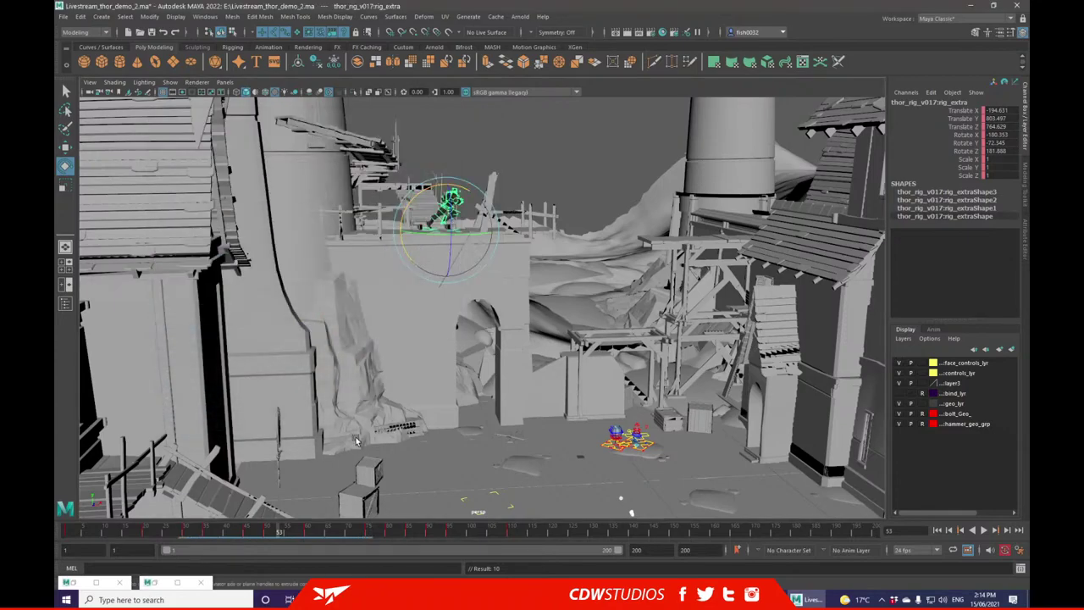
pyautogui.hotkey('alt', 'v')
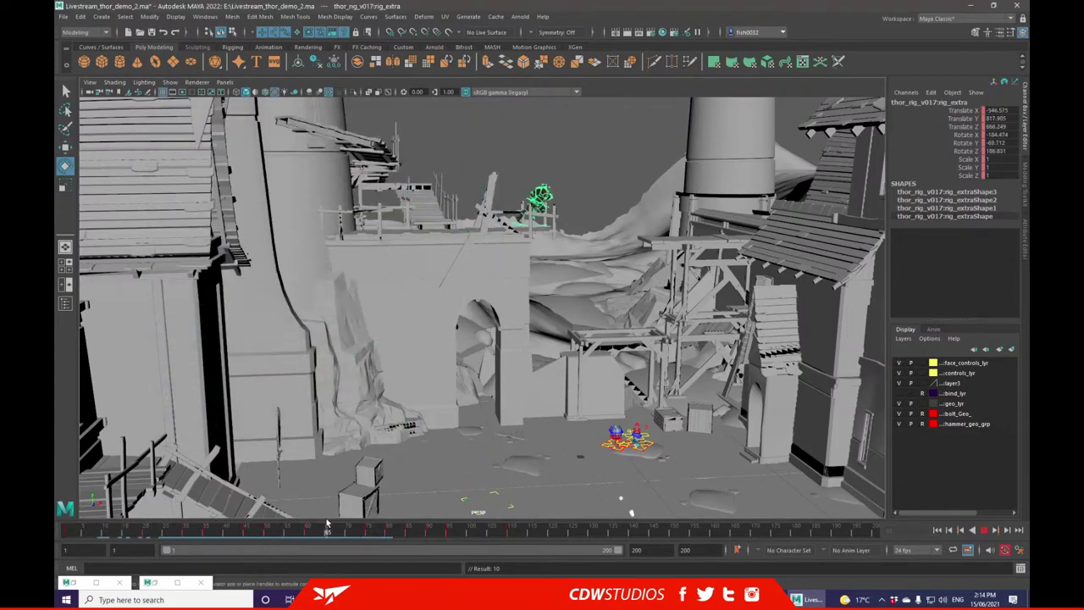
# - At frame 60, rotate the extra root control so Thor's base sits level with the walkway planks
pyautogui.moveTo(309, 528); pyautogui.dragTo(308, 529)
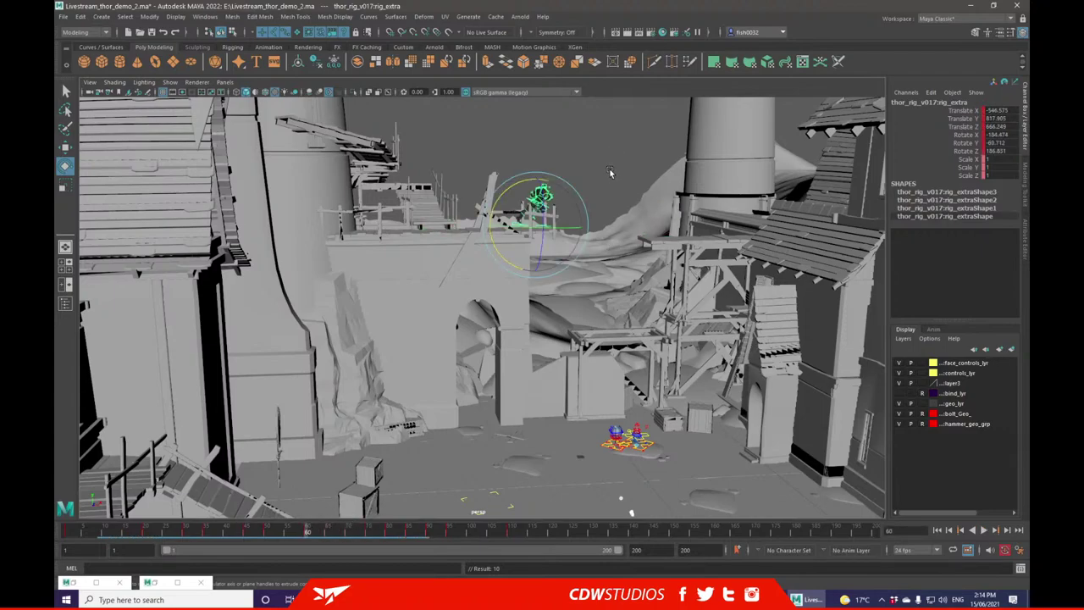
pyautogui.press('f')
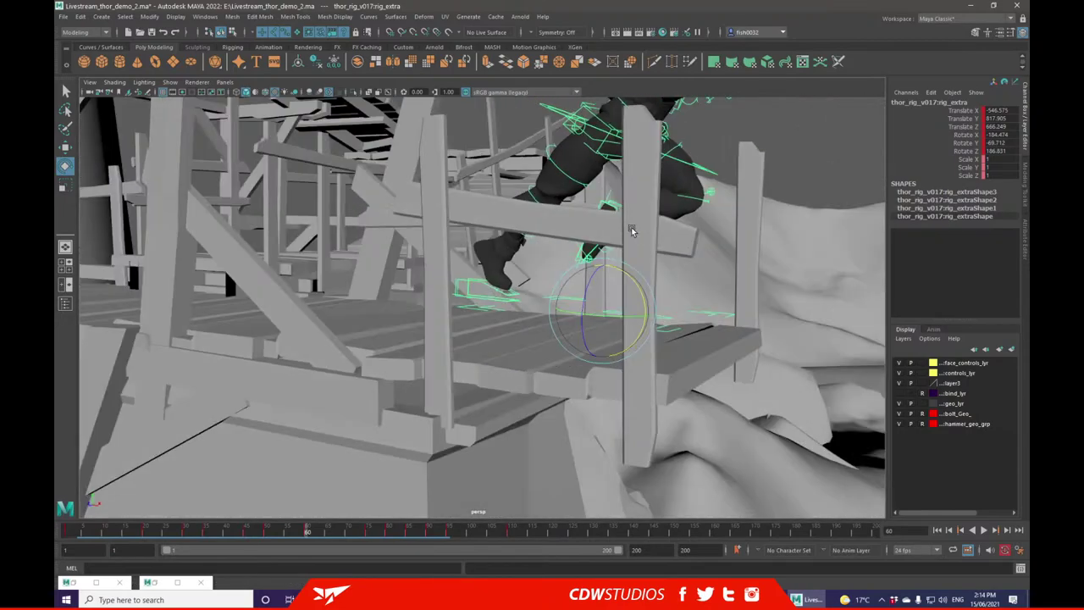
pyautogui.keyDown('alt'); pyautogui.moveTo(637, 230); pyautogui.dragTo(666, 211); pyautogui.keyUp('alt')
pyautogui.click(746, 319)
pyautogui.click(746, 319)
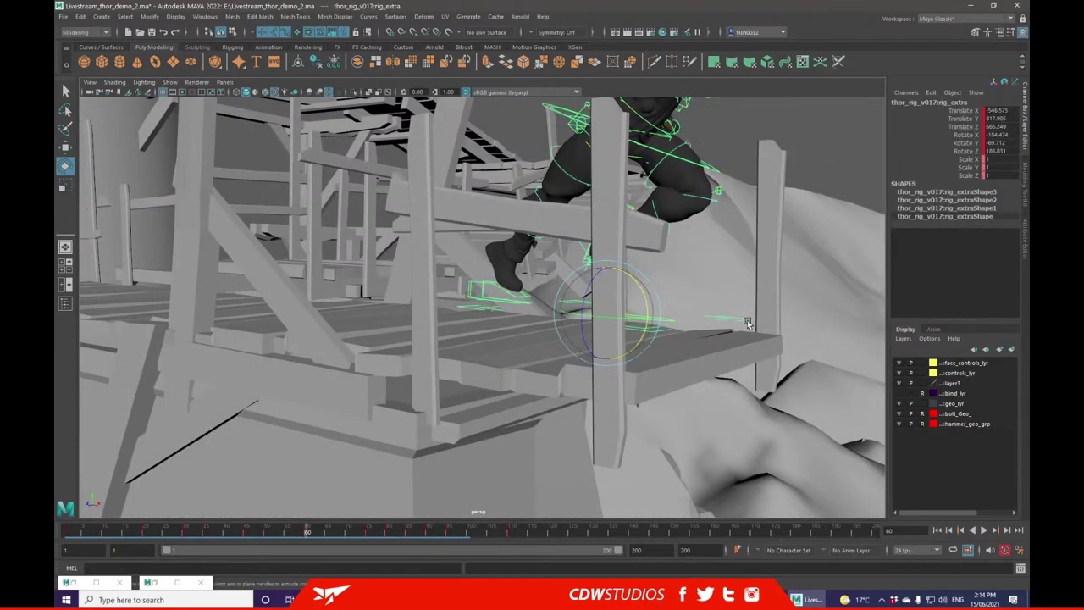
pyautogui.moveTo(644, 293)
pyautogui.mouseDown()
pyautogui.moveTo(606, 283)
pyautogui.moveTo(634, 279)
pyautogui.mouseUp()
pyautogui.keyDown('alt'); pyautogui.moveTo(727, 247); pyautogui.dragTo(647, 242); pyautogui.keyUp('alt')
pyautogui.moveTo(610, 280); pyautogui.dragTo(613, 293)
pyautogui.keyDown('alt'); pyautogui.moveTo(655, 234); pyautogui.dragTo(198, 170); pyautogui.keyUp('alt')
# - Lower the extra root control onto the walkway planks at frame 60, keeping it selected
pyautogui.click(66, 149)
pyautogui.moveTo(600, 296); pyautogui.dragTo(221, 233)
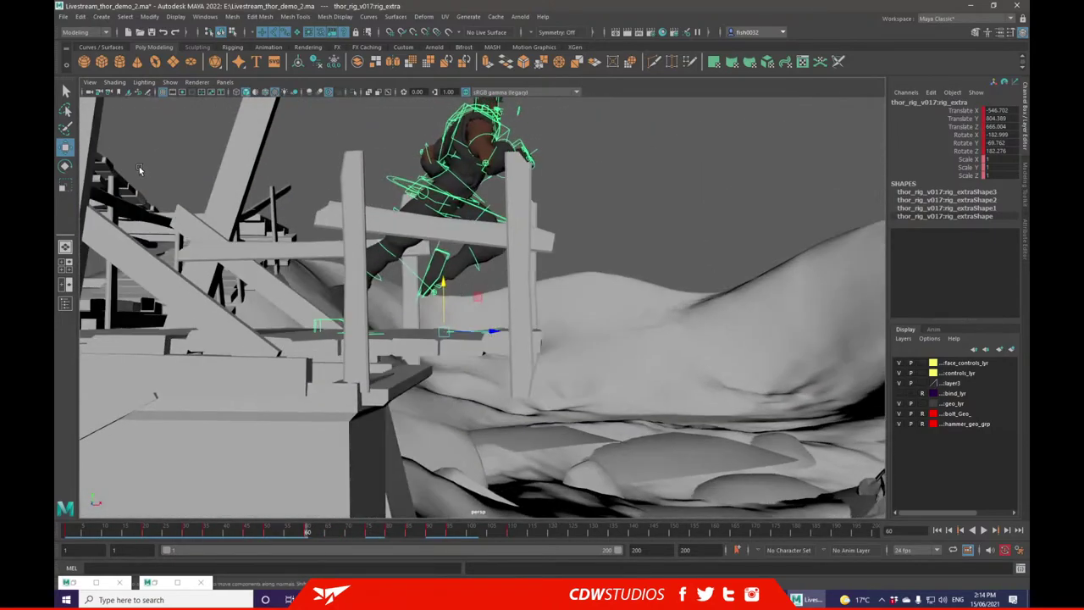
pyautogui.click(65, 166)
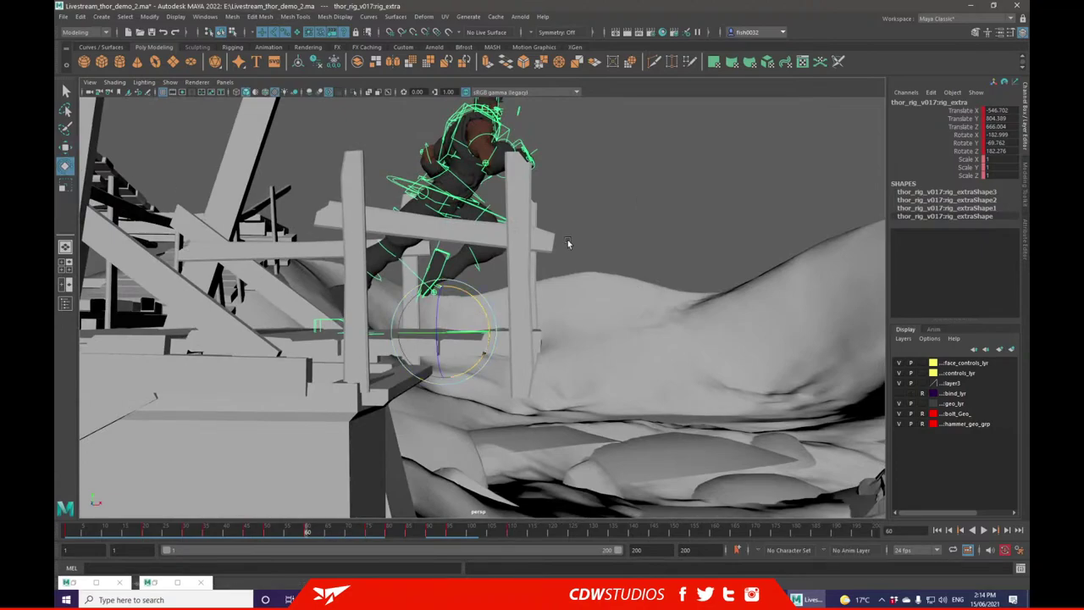
pyautogui.click(531, 264)
pyautogui.keyDown('alt'); pyautogui.moveTo(545, 314); pyautogui.dragTo(484, 383); pyautogui.keyUp('alt')
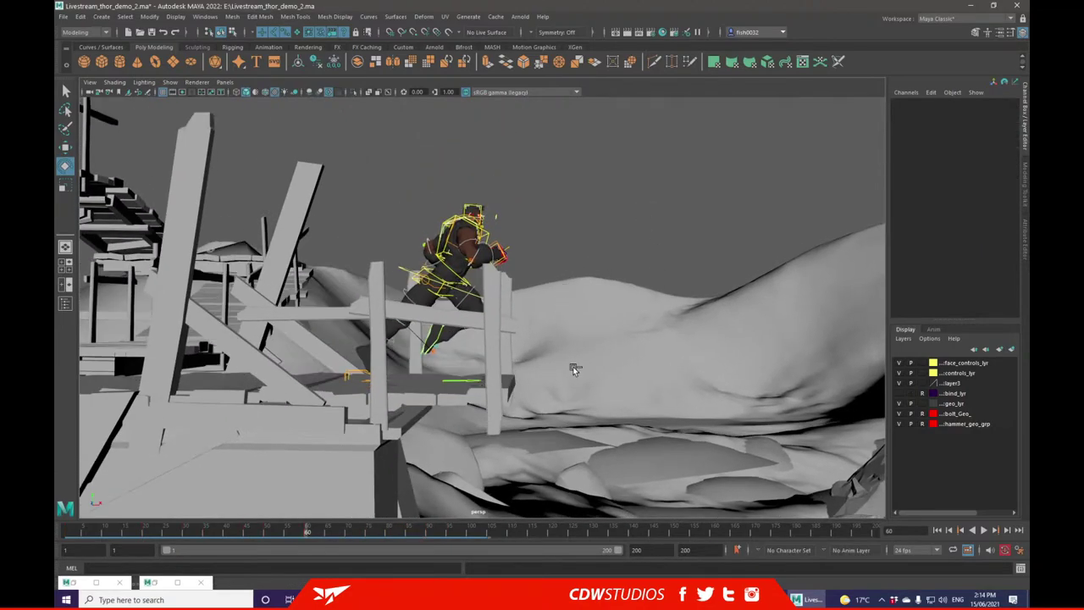
pyautogui.hotkey('ctrl', 'z')
# - Play the run, stop at frame 75 and examine Thor's placement on the scaffold
pyautogui.hotkey('alt', 'v')
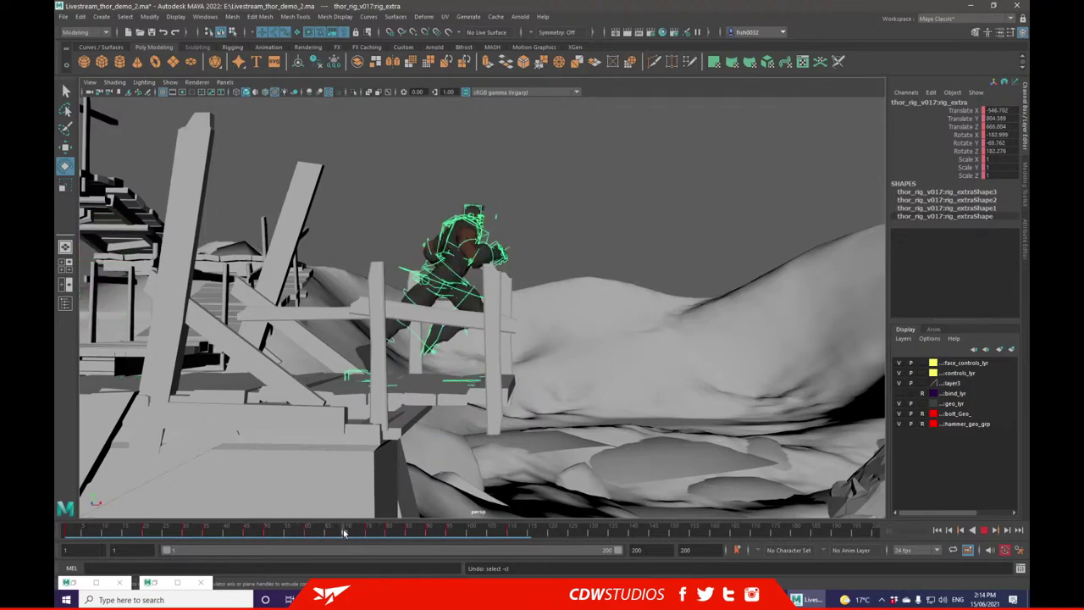
pyautogui.click(365, 530)
pyautogui.press('f')
pyautogui.scroll(-10, 682, 288)
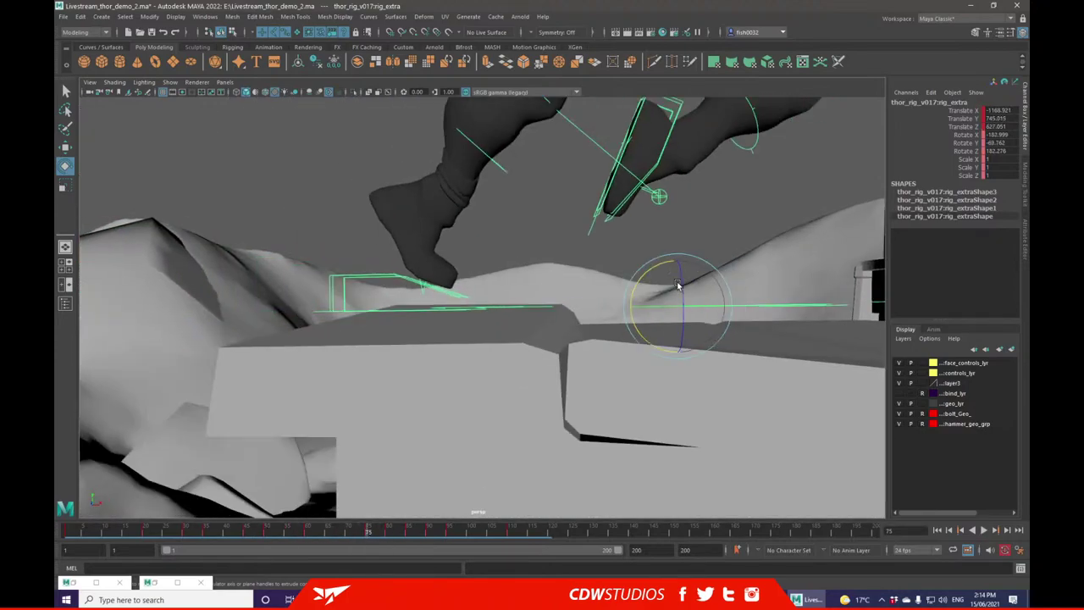
pyautogui.moveTo(683, 291)
pyautogui.keyDown('alt'); pyautogui.mouseDown()
pyautogui.moveTo(629, 295)
pyautogui.moveTo(379, 472)
pyautogui.mouseUp(); pyautogui.keyUp('alt')
# - Restore the torn-off idea_cam view and shrink it to a small floating window over the main perspective view, just above the timeline
pyautogui.click(178, 583)
pyautogui.click(971, 6)
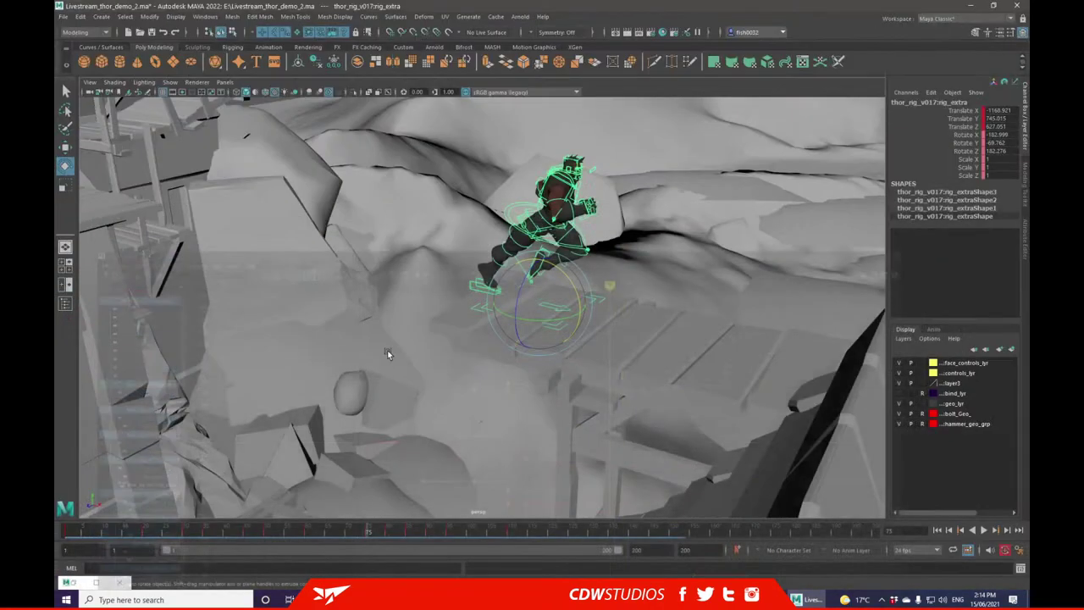
pyautogui.click(100, 582)
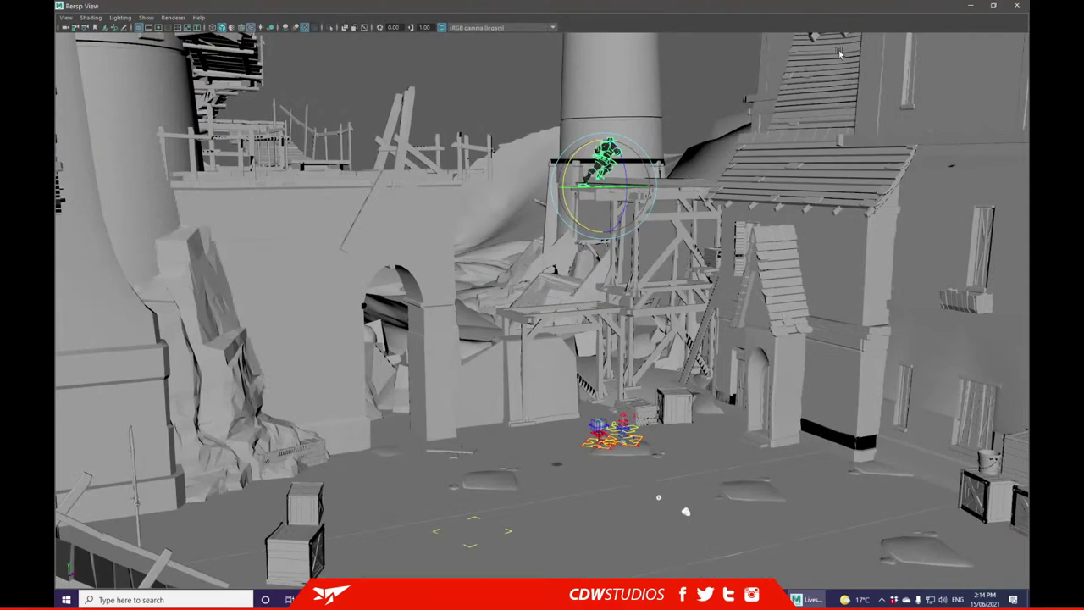
pyautogui.moveTo(909, 10); pyautogui.dragTo(713, 147)
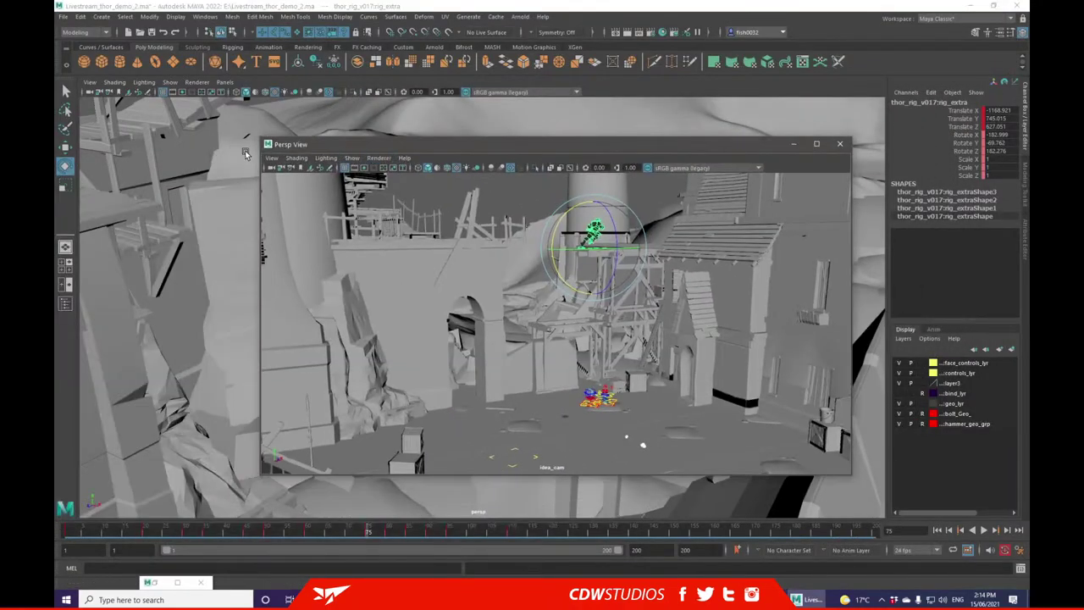
pyautogui.moveTo(261, 135); pyautogui.dragTo(528, 233)
pyautogui.moveTo(630, 237); pyautogui.dragTo(658, 268)
pyautogui.click(225, 82)
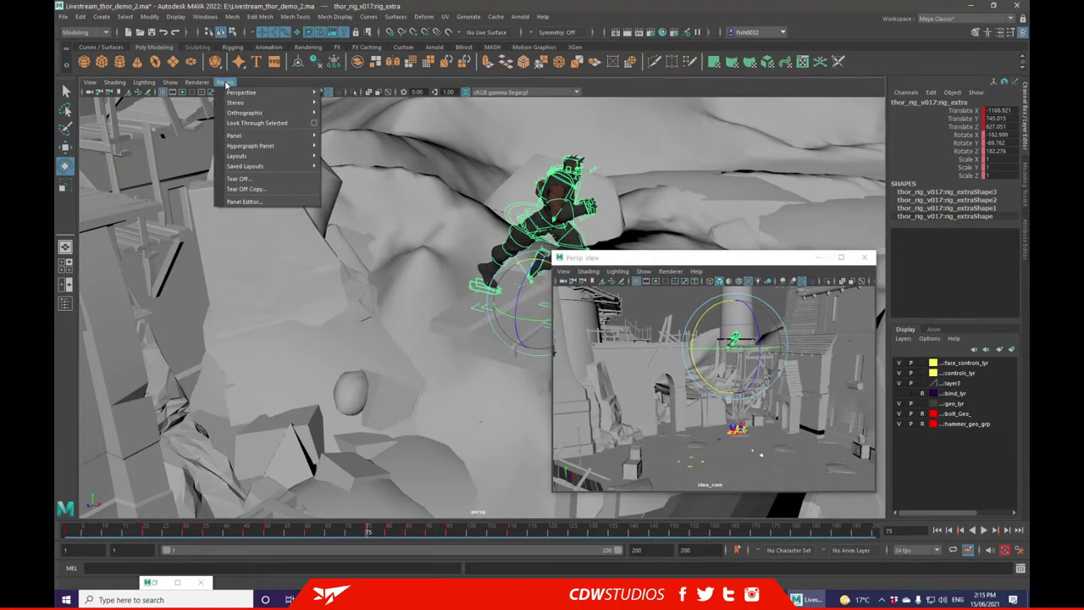
pyautogui.moveTo(300, 102)
pyautogui.click(658, 269)
pyautogui.moveTo(658, 268); pyautogui.dragTo(670, 298)
pyautogui.moveTo(564, 280); pyautogui.dragTo(607, 334)
# - Clear the selection, play the run from frame 30 in the idea_cam view and scrub back to review the upper walkway section
pyautogui.moveTo(407, 532); pyautogui.dragTo(186, 533)
pyautogui.click(676, 386)
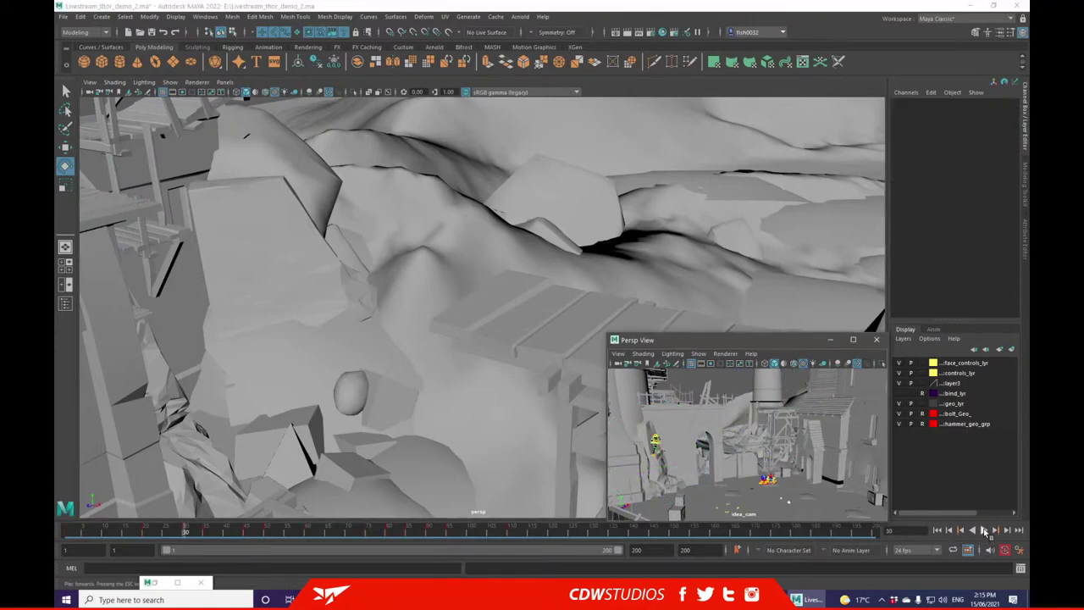
pyautogui.click(985, 531)
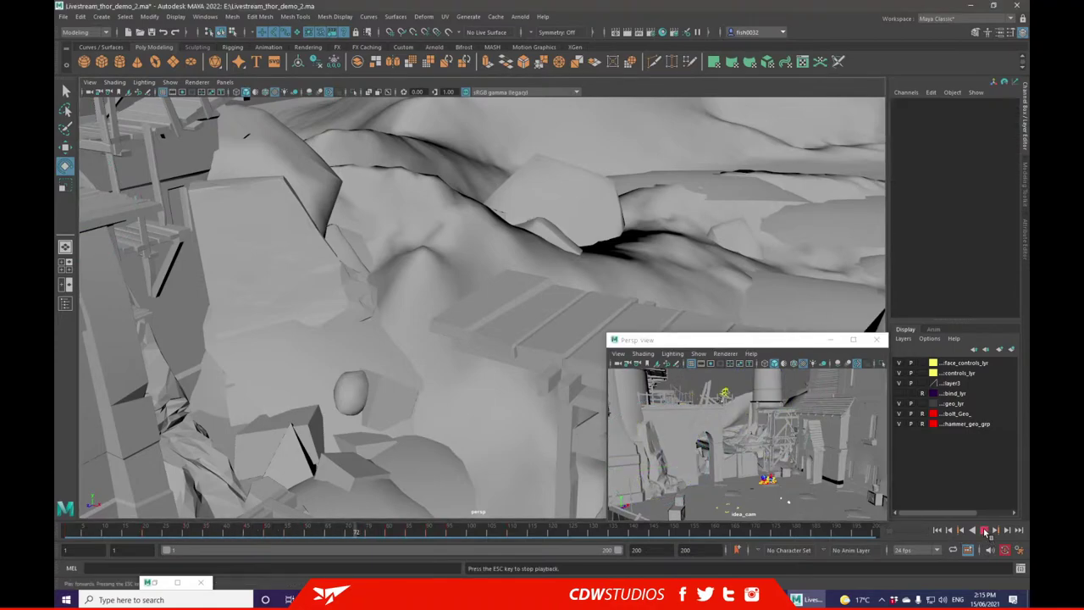
pyautogui.click(984, 531)
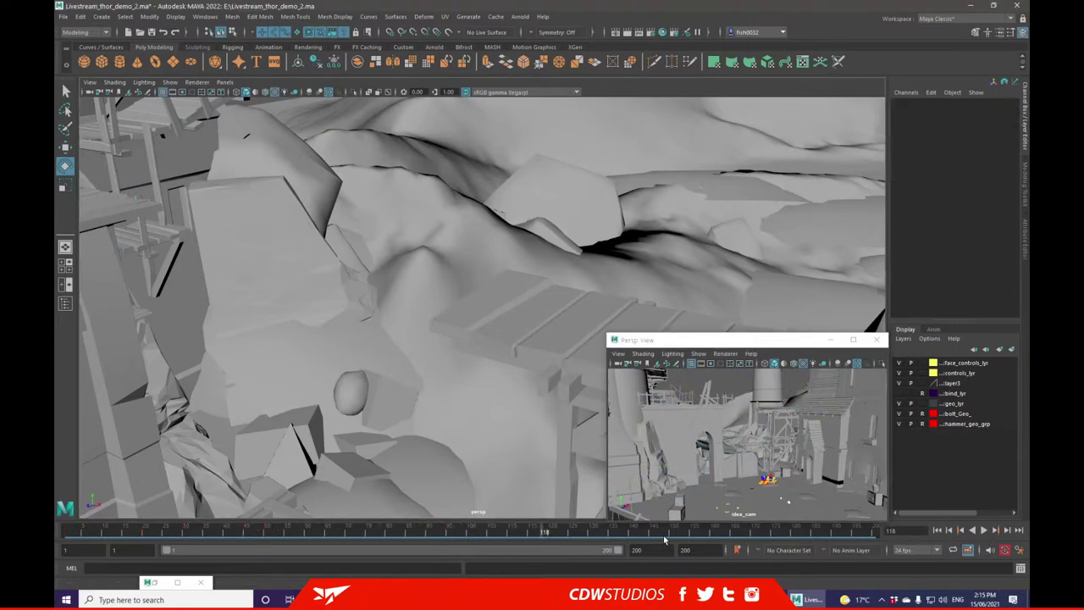
pyautogui.moveTo(545, 531); pyautogui.dragTo(361, 533)
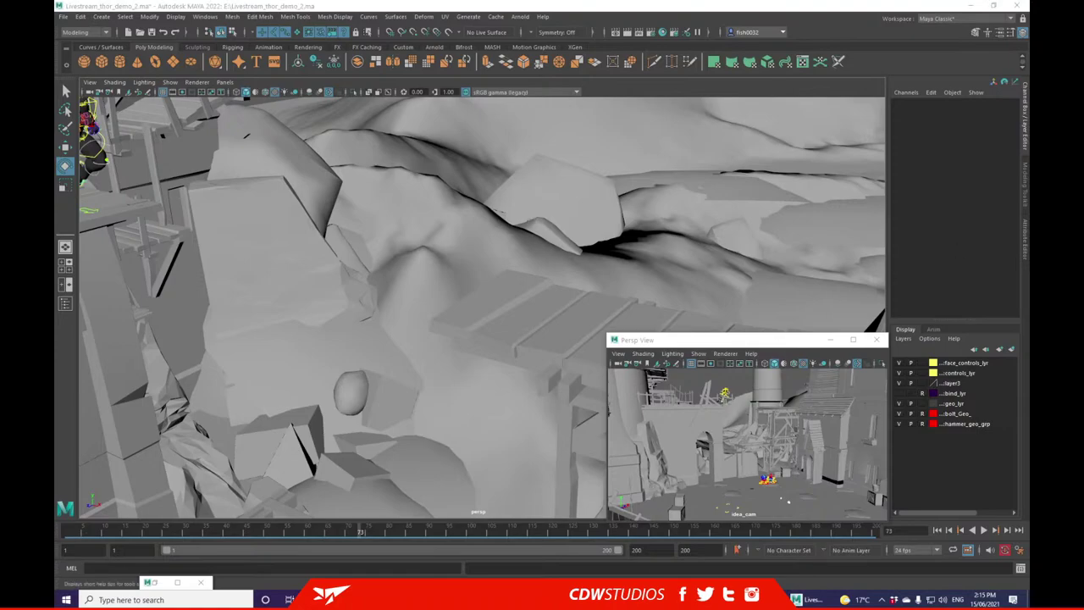
pyautogui.moveTo(357, 532); pyautogui.dragTo(308, 538)
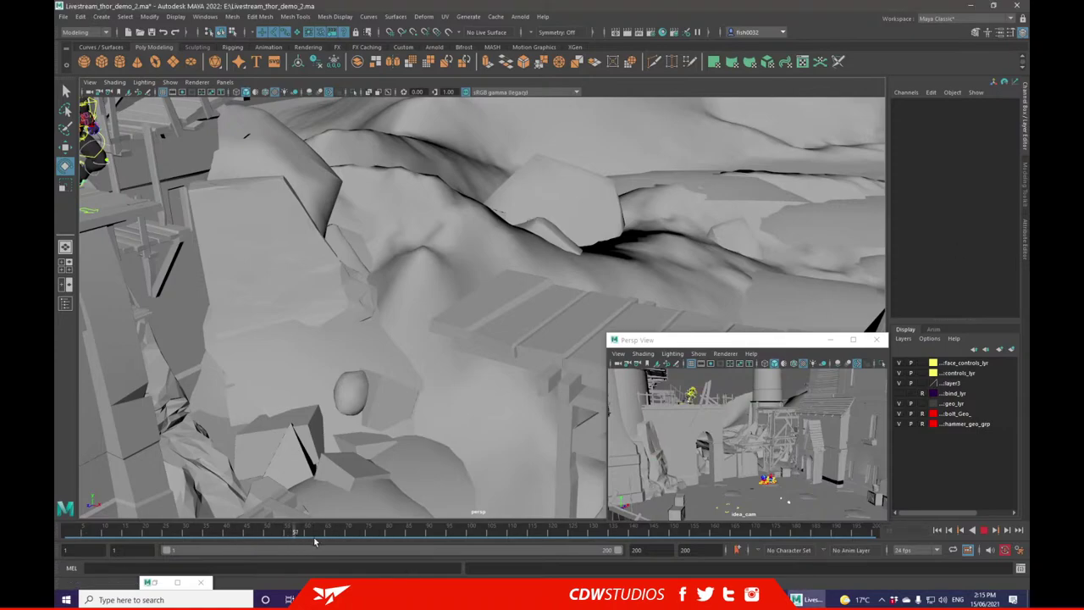
pyautogui.hotkey('alt', 'v')
# - Frame Thor on the upper walkway at frame 59 and select the extra root control around his feet
pyautogui.keyDown('alt'); pyautogui.moveTo(240, 211); pyautogui.dragTo(370, 246); pyautogui.keyUp('alt')
pyautogui.keyDown('alt'); pyautogui.moveTo(394, 232); pyautogui.dragTo(313, 205, button='right'); pyautogui.keyUp('alt')
pyautogui.keyDown('alt'); pyautogui.moveTo(425, 196); pyautogui.dragTo(524, 300); pyautogui.keyUp('alt')
pyautogui.scroll(2, 524, 301)
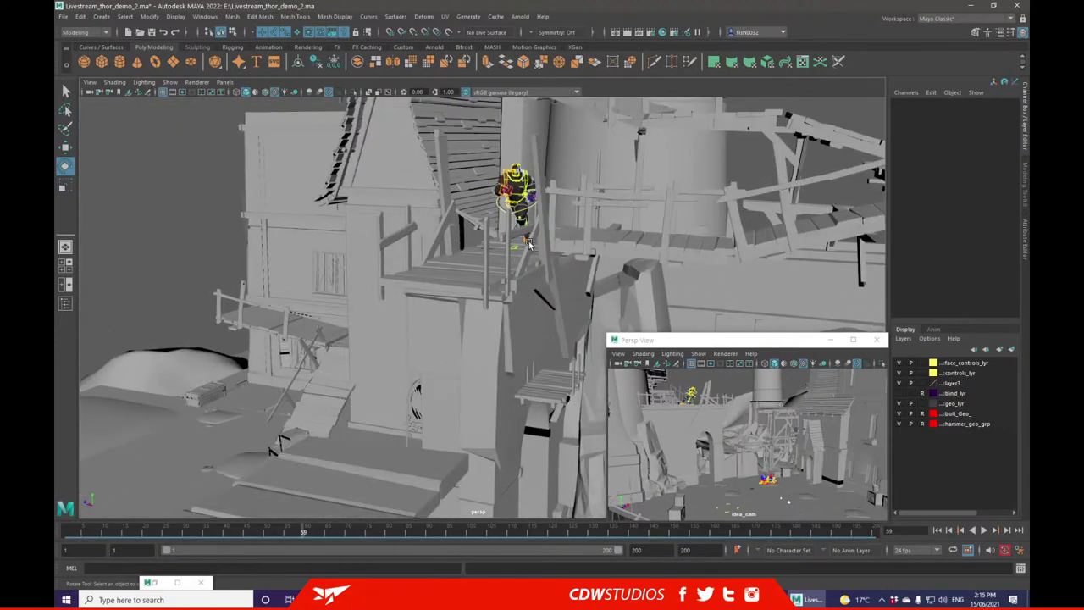
pyautogui.click(515, 247)
pyautogui.press('f')
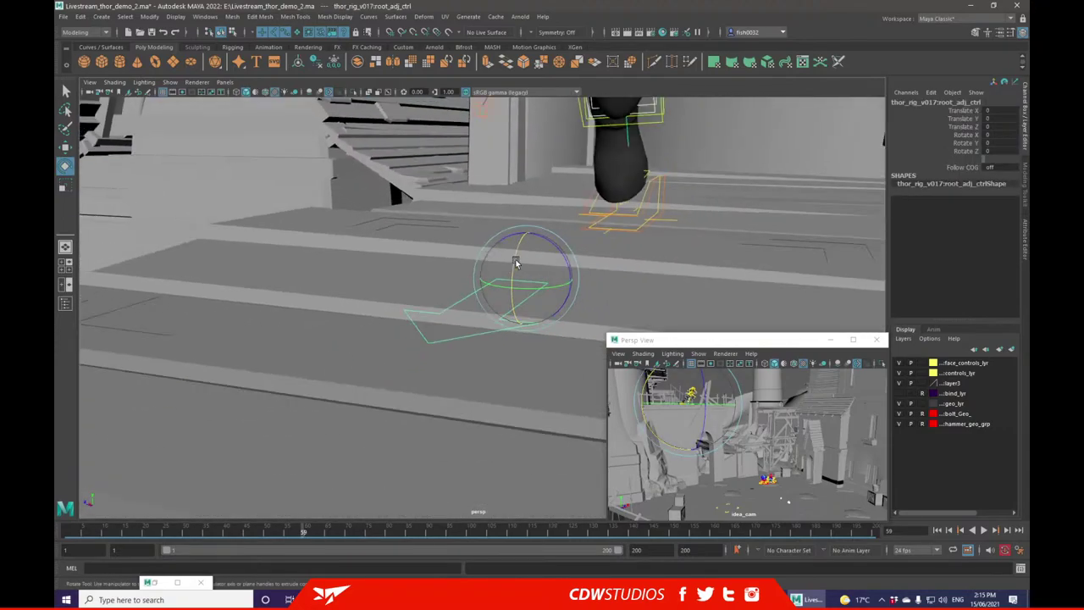
pyautogui.click(532, 314)
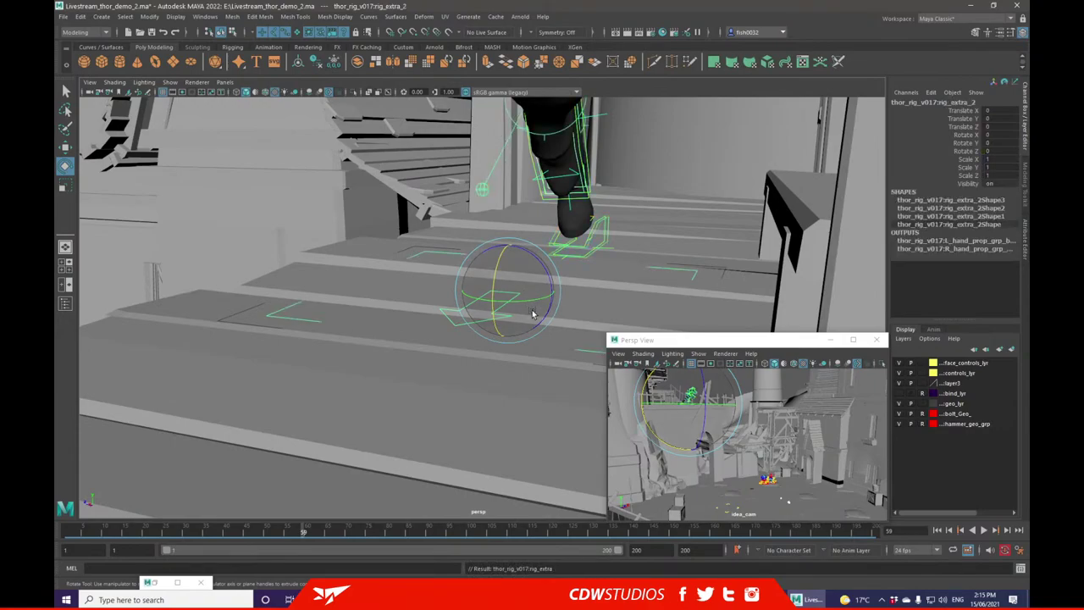
pyautogui.click(532, 315)
pyautogui.keyDown('alt'); pyautogui.moveTo(481, 255); pyautogui.dragTo(658, 272); pyautogui.keyUp('alt')
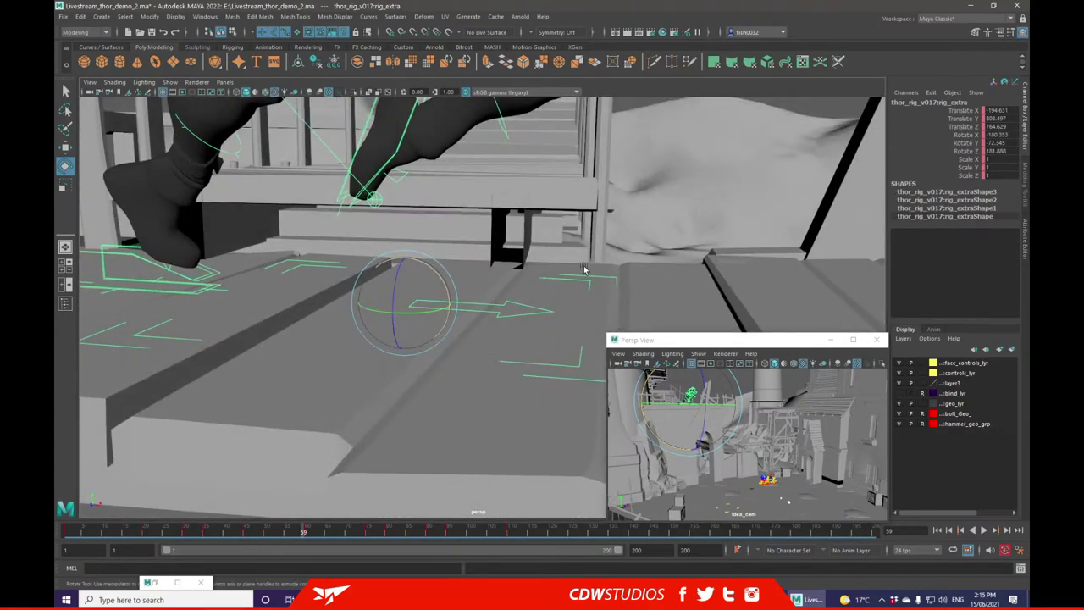
pyautogui.keyDown('alt'); pyautogui.moveTo(582, 260); pyautogui.dragTo(473, 314); pyautogui.keyUp('alt')
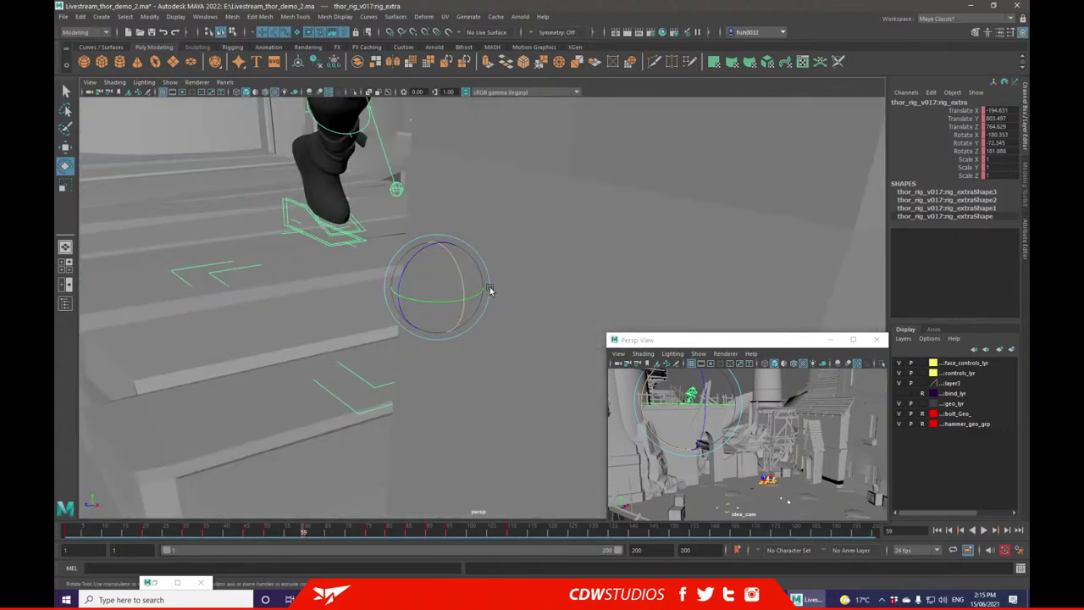
# - Walk the selection through the rig hierarchy between THOR_grp and the root adjust control, ending on the extra root control
pyautogui.press('Down')
pyautogui.press('Down')
pyautogui.press('Up')
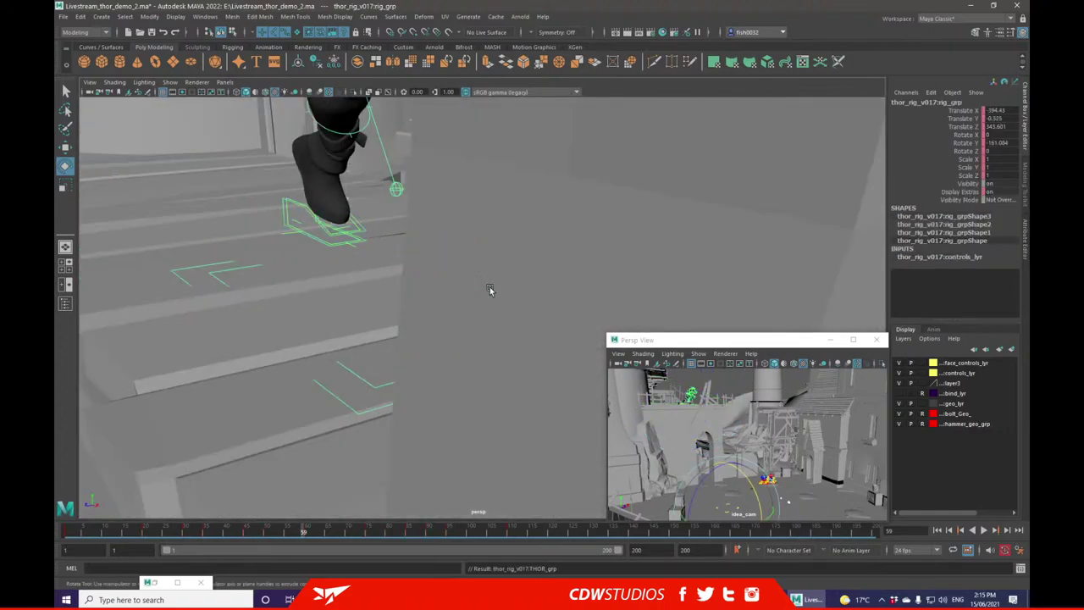
pyautogui.press('Up')
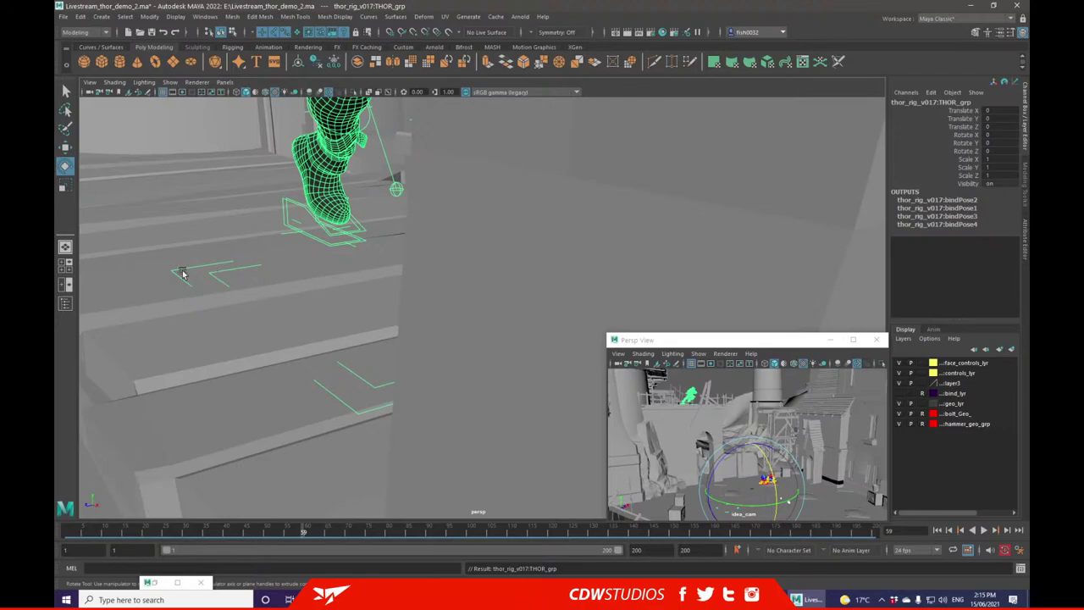
pyautogui.click(179, 272)
pyautogui.keyDown('alt'); pyautogui.moveTo(254, 296); pyautogui.dragTo(279, 291); pyautogui.keyUp('alt')
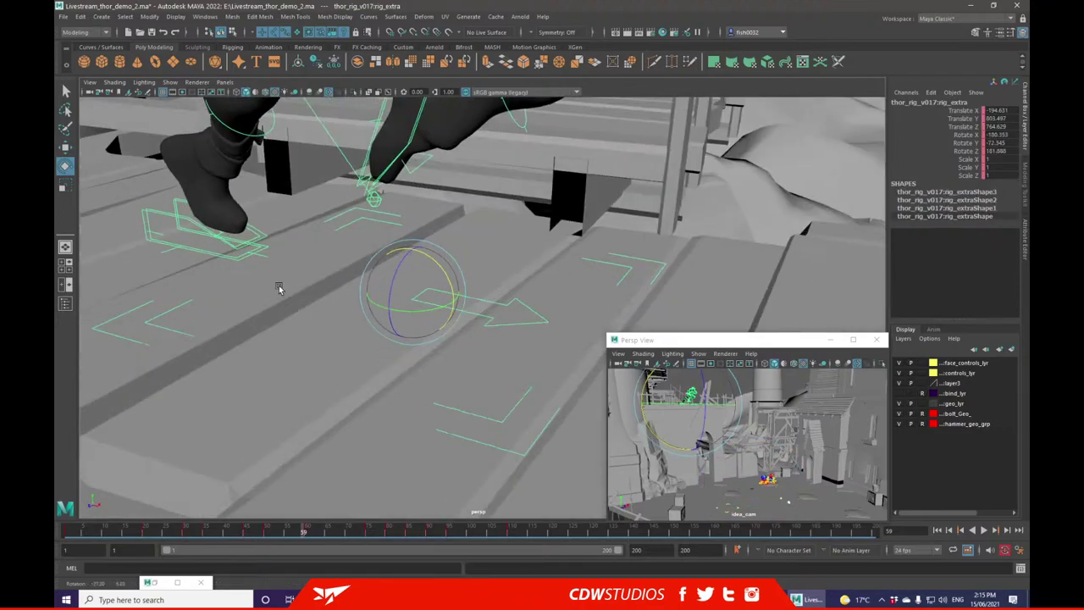
pyautogui.press('Up')
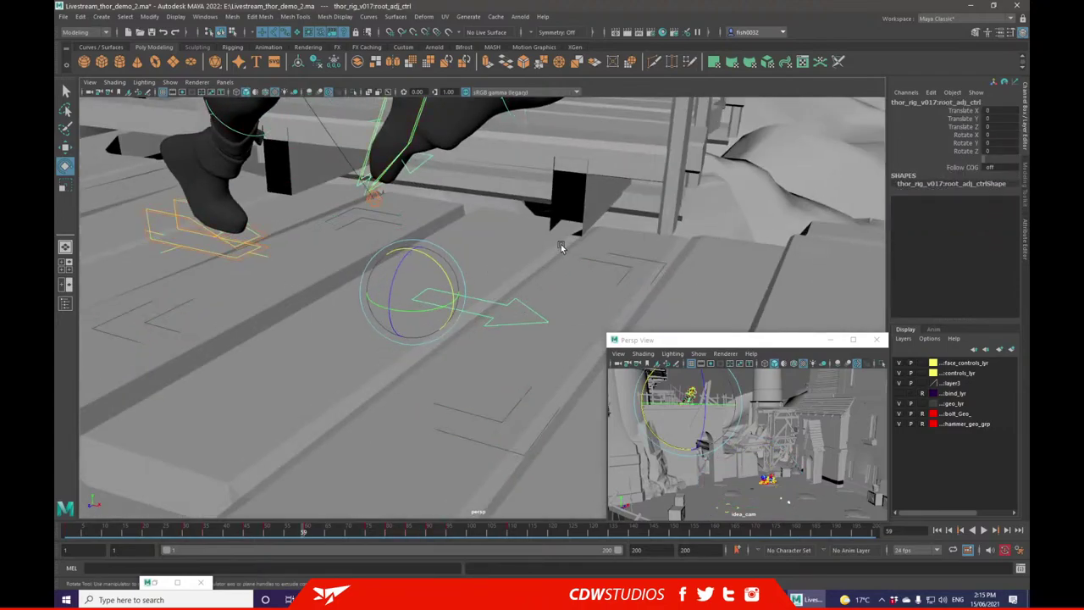
pyautogui.press('Down')
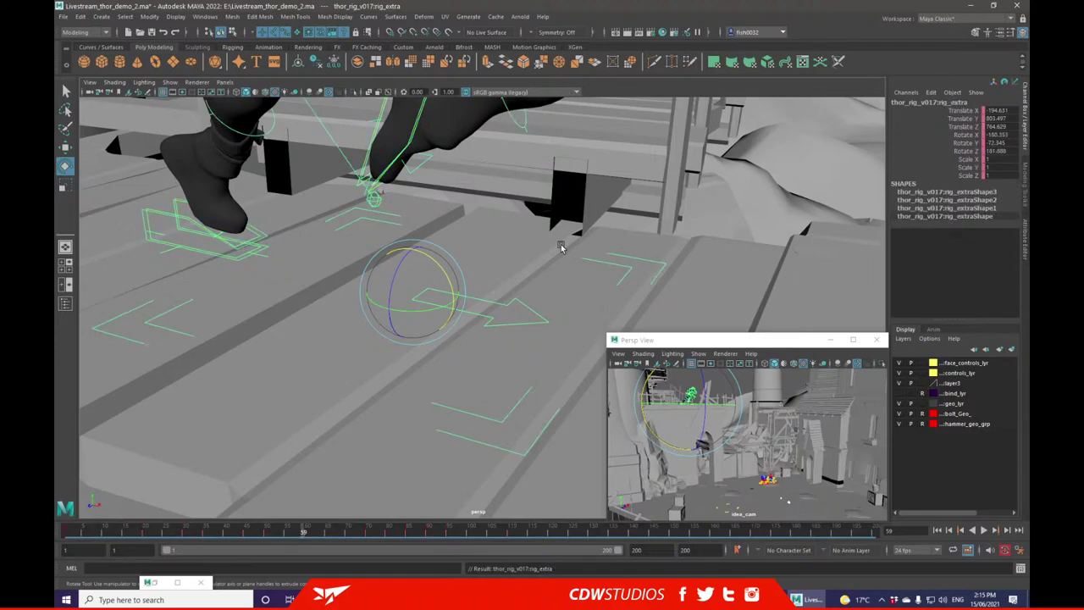
# - Return to frame 1 and play the run with the extra root control selected
pyautogui.scroll(-5, 616, 174)
pyautogui.keyDown('alt'); pyautogui.moveTo(614, 287); pyautogui.dragTo(432, 364); pyautogui.keyUp('alt')
pyautogui.moveTo(262, 531); pyautogui.dragTo(54, 530)
pyautogui.click(961, 530)
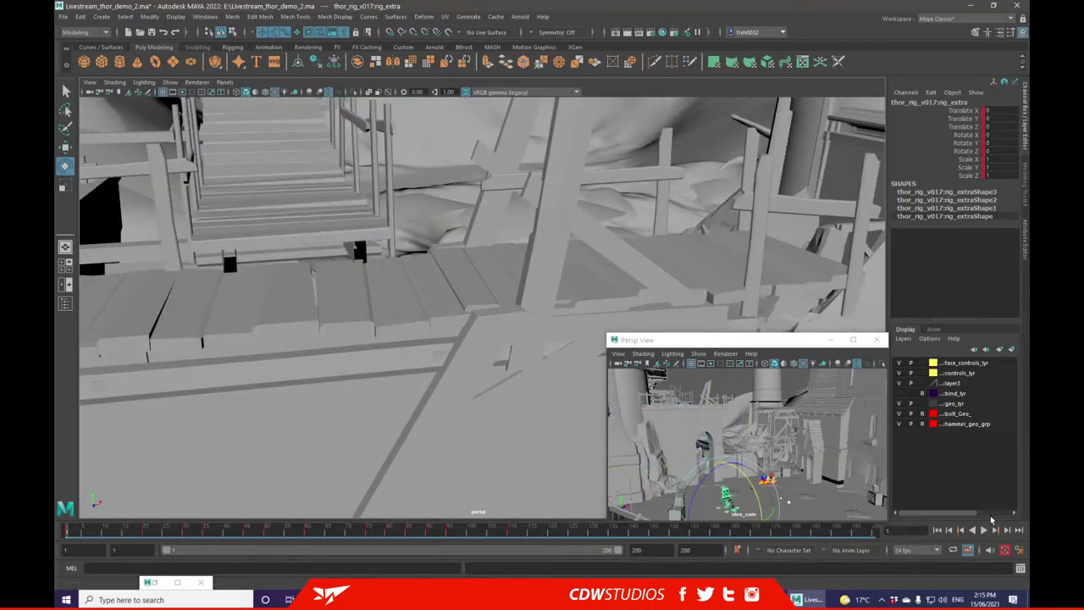
pyautogui.click(983, 530)
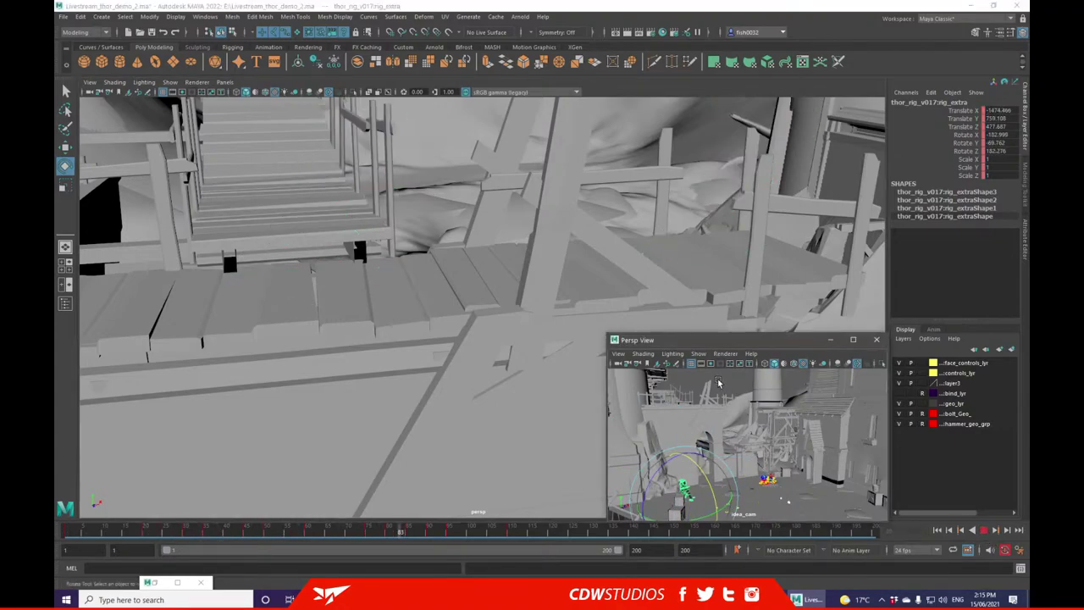
# - Shrink the floating idea_cam view slightly and replay the run from the first frame with nothing selected, stopping at frame 79
pyautogui.moveTo(607, 517); pyautogui.dragTo(628, 505)
pyautogui.click(173, 517)
pyautogui.hotkey('alt', 'v')
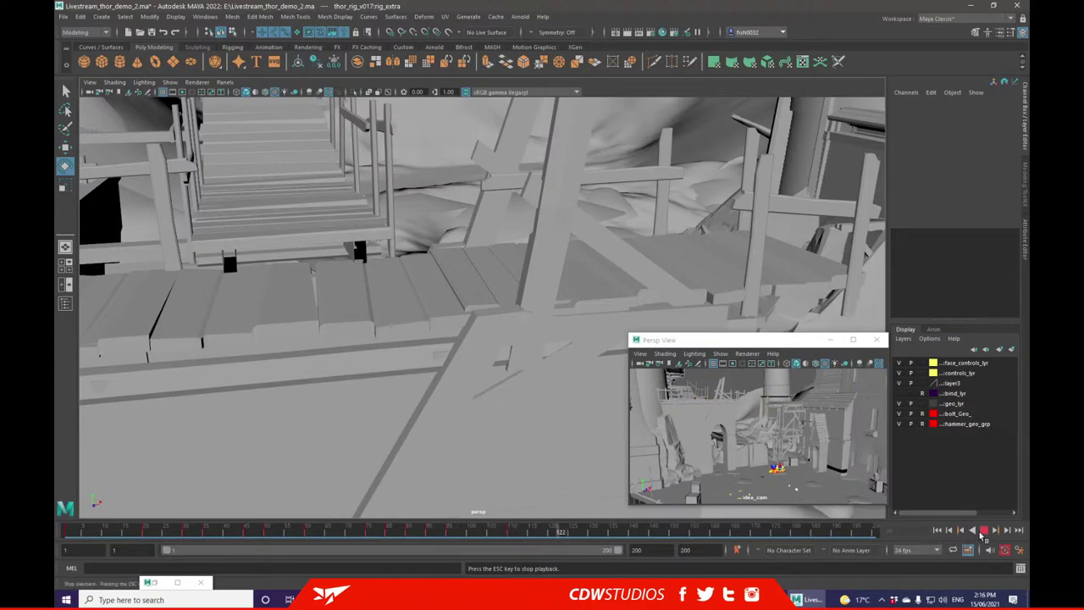
pyautogui.hotkey('alt', 'shift', 'v')
pyautogui.click(983, 530)
pyautogui.hotkey('alt', 'v')
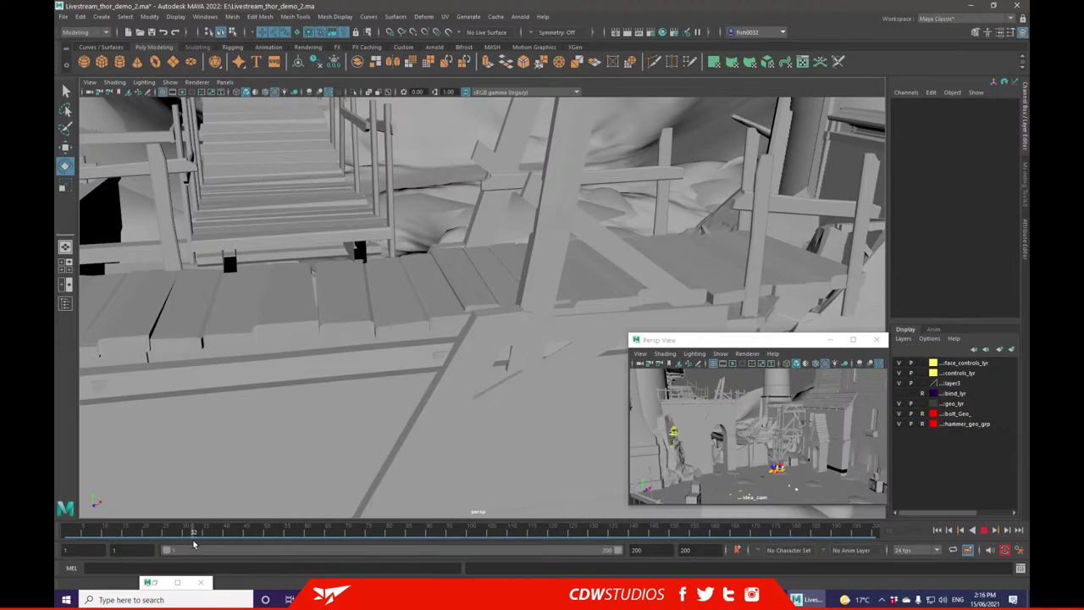
pyautogui.press('Escape')
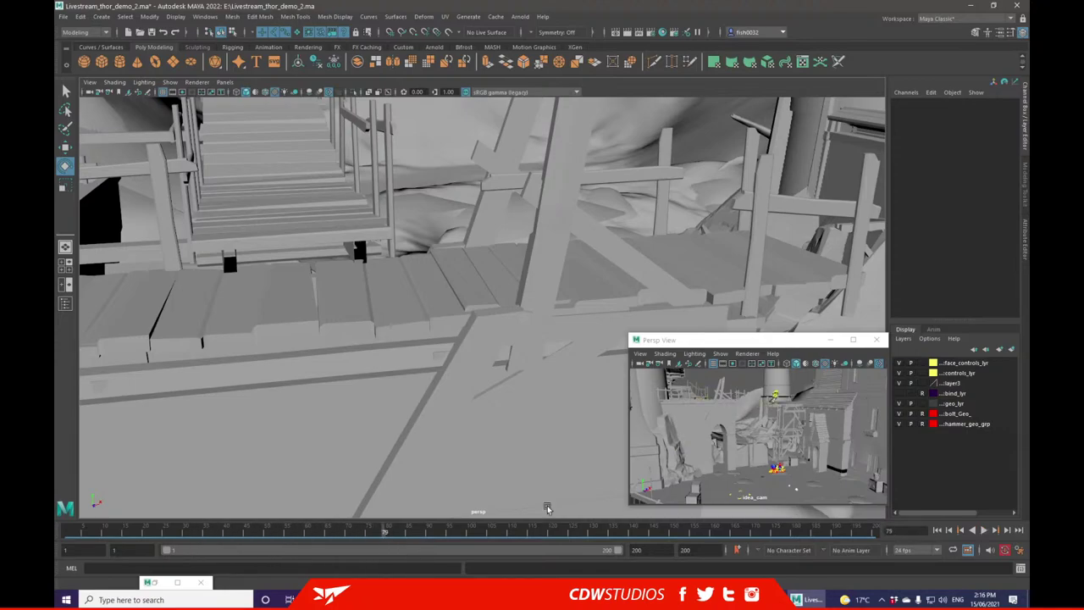
# - Frame Thor's feet on the plank platform at frame 79 and select the extra root control
pyautogui.click(771, 406)
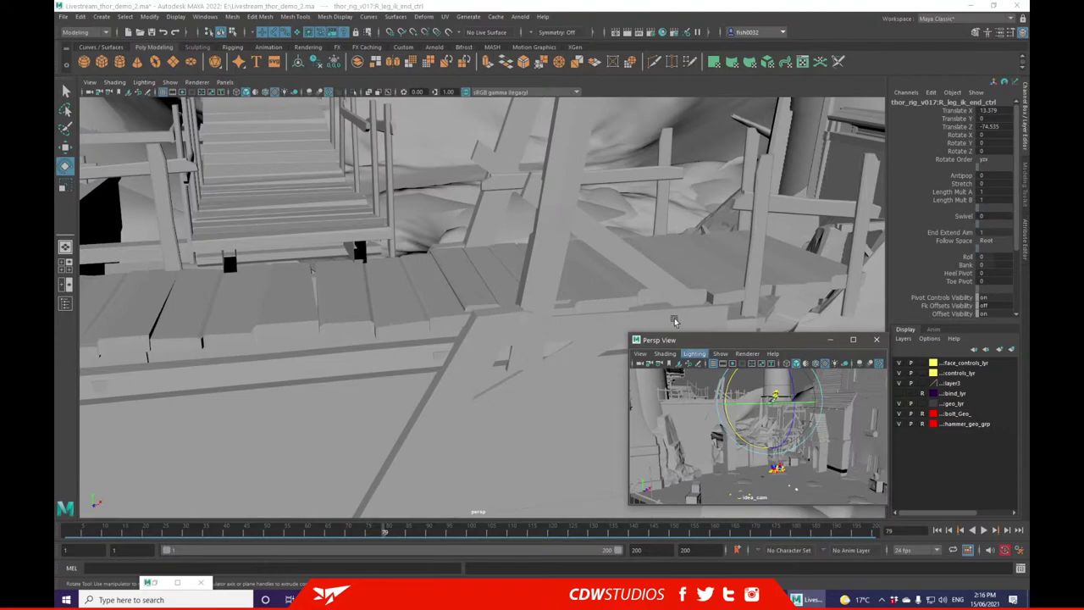
pyautogui.press('f')
pyautogui.keyDown('alt'); pyautogui.moveTo(174, 337); pyautogui.dragTo(604, 336, button='right'); pyautogui.keyUp('alt')
pyautogui.keyDown('alt'); pyautogui.moveTo(604, 336); pyautogui.dragTo(480, 348); pyautogui.keyUp('alt')
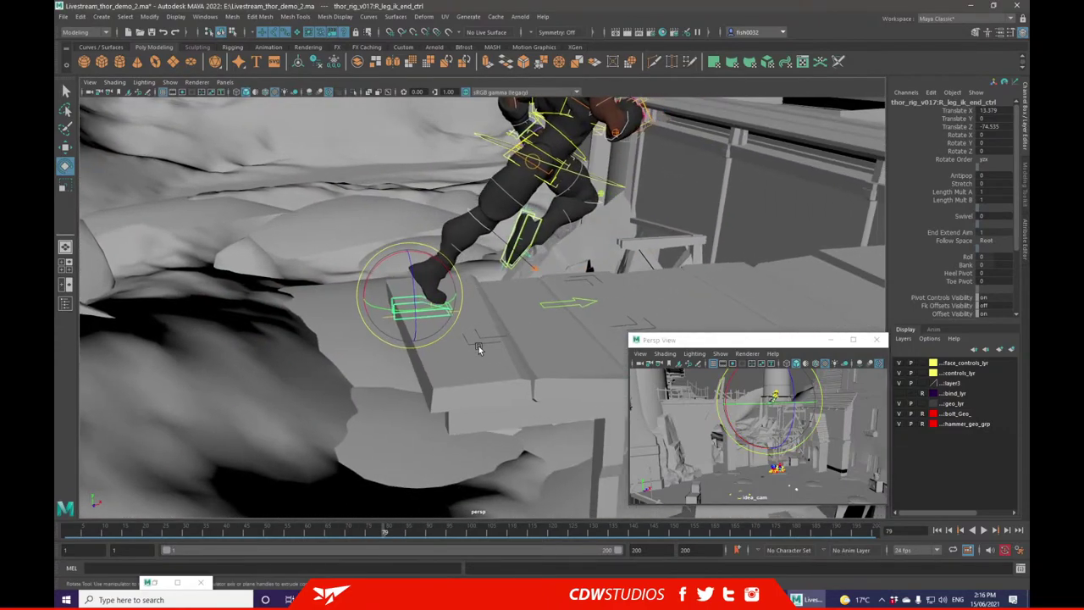
pyautogui.click(575, 303)
pyautogui.keyDown('alt'); pyautogui.moveTo(583, 299); pyautogui.dragTo(368, 310, button='middle'); pyautogui.keyUp('alt')
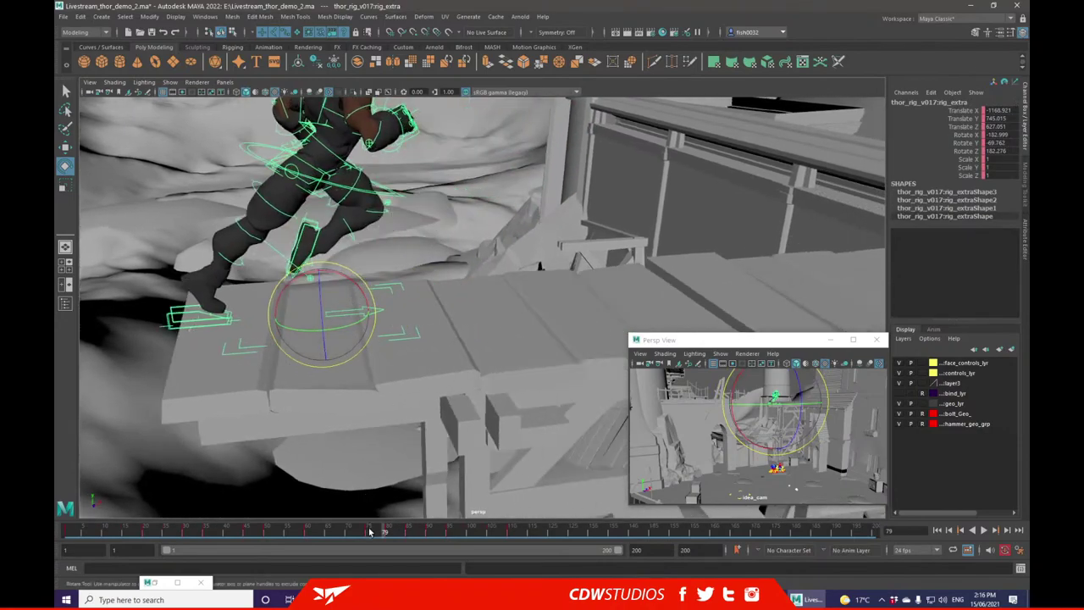
# - Compare the poses at frames 80 and 85, and copy the extra root control's key at frame 85
pyautogui.hotkey('alt', 'v')
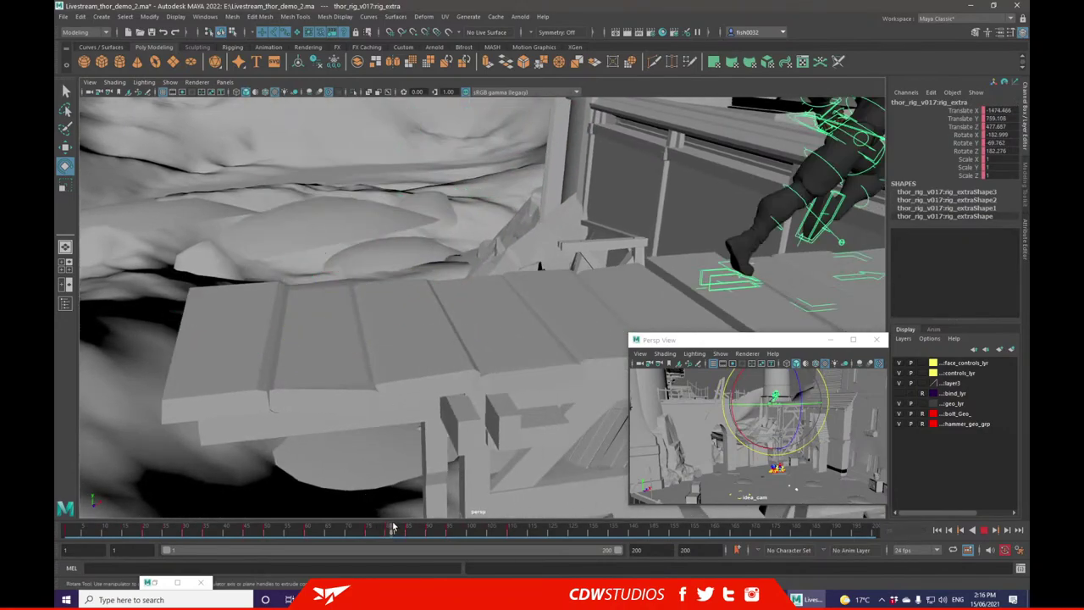
pyautogui.click(388, 529)
pyautogui.click(408, 530)
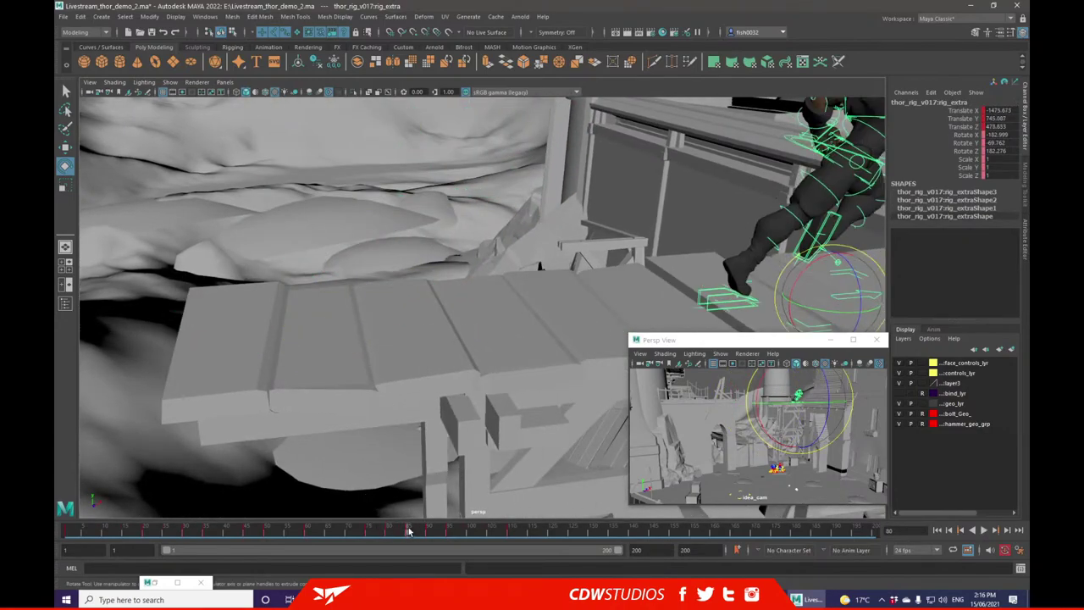
pyautogui.click(388, 533)
pyautogui.rightClick(387, 533)
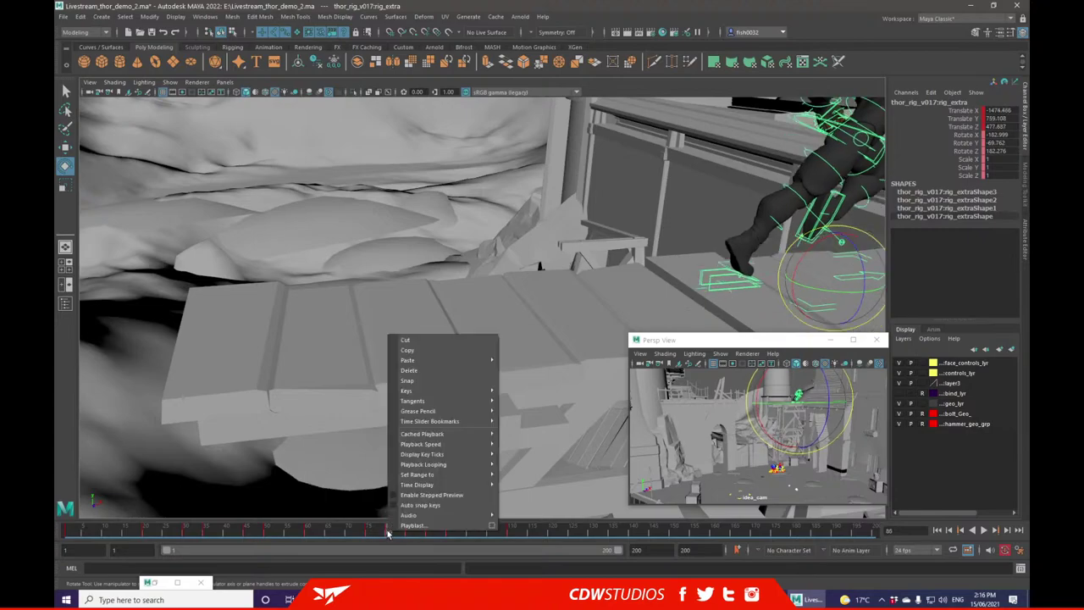
pyautogui.click(387, 535)
pyautogui.rightClick(405, 532)
pyautogui.click(397, 535)
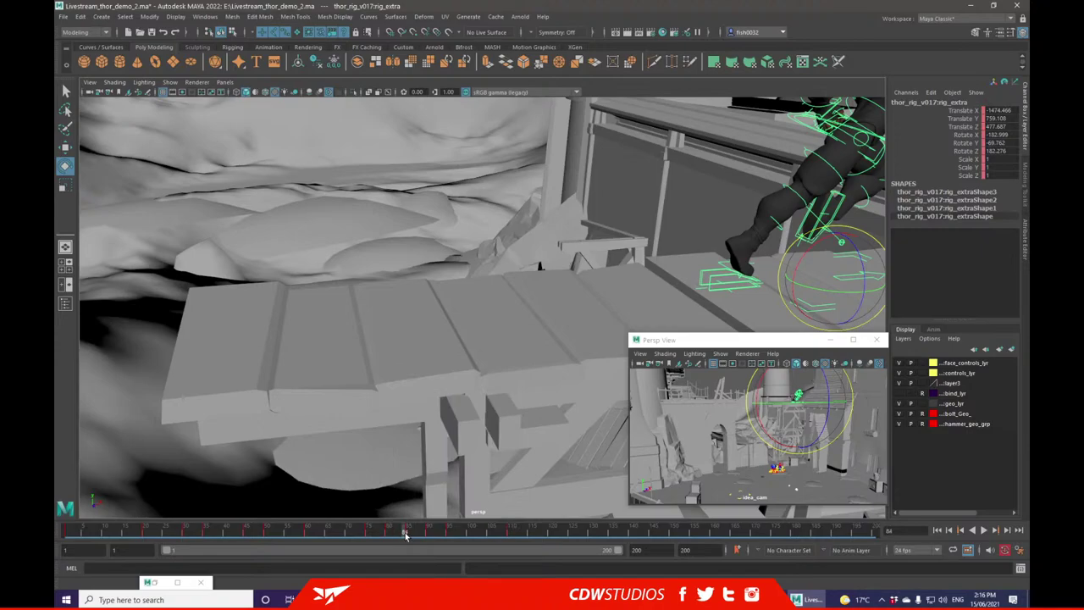
pyautogui.click(406, 533)
pyautogui.rightClick(405, 534)
pyautogui.click(423, 350)
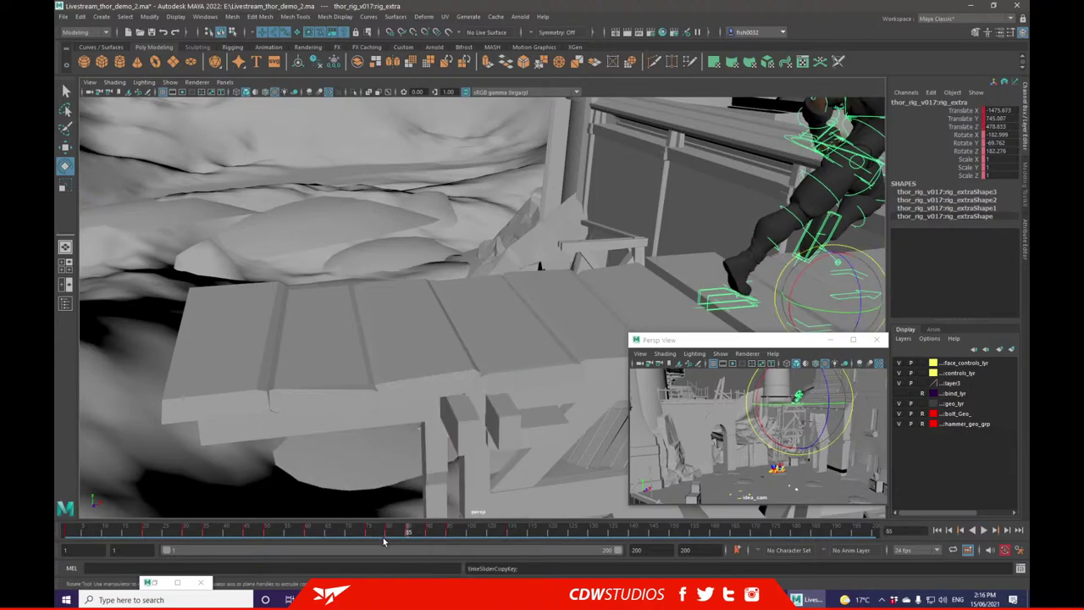
# - Paste the copied extra root control key onto frame 80 and check the landing hold
pyautogui.click(387, 532)
pyautogui.rightClick(387, 532)
pyautogui.moveTo(457, 360)
pyautogui.click(518, 360)
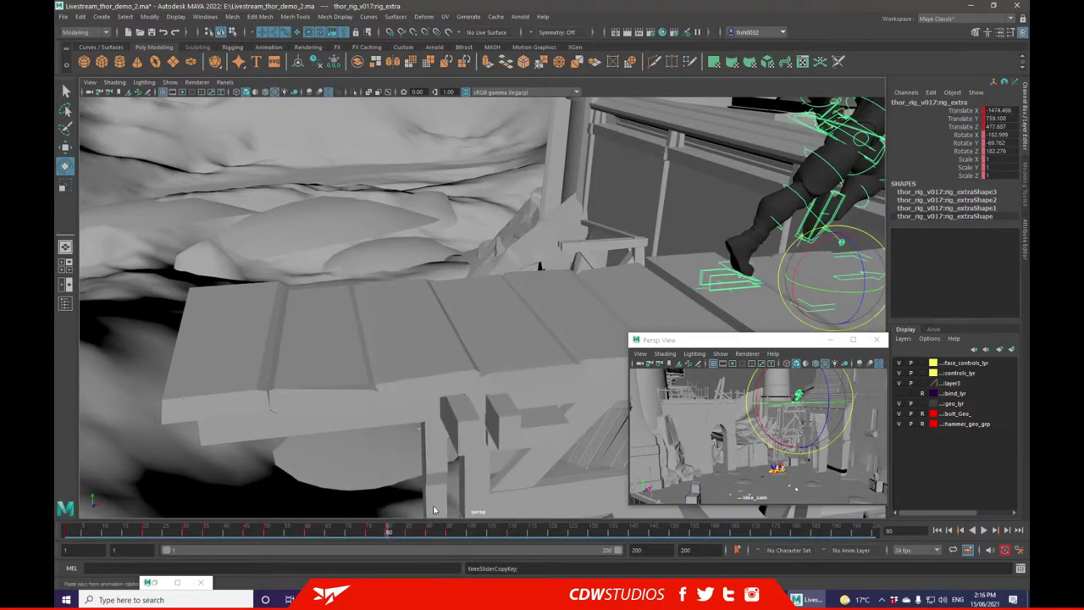
pyautogui.click(412, 529)
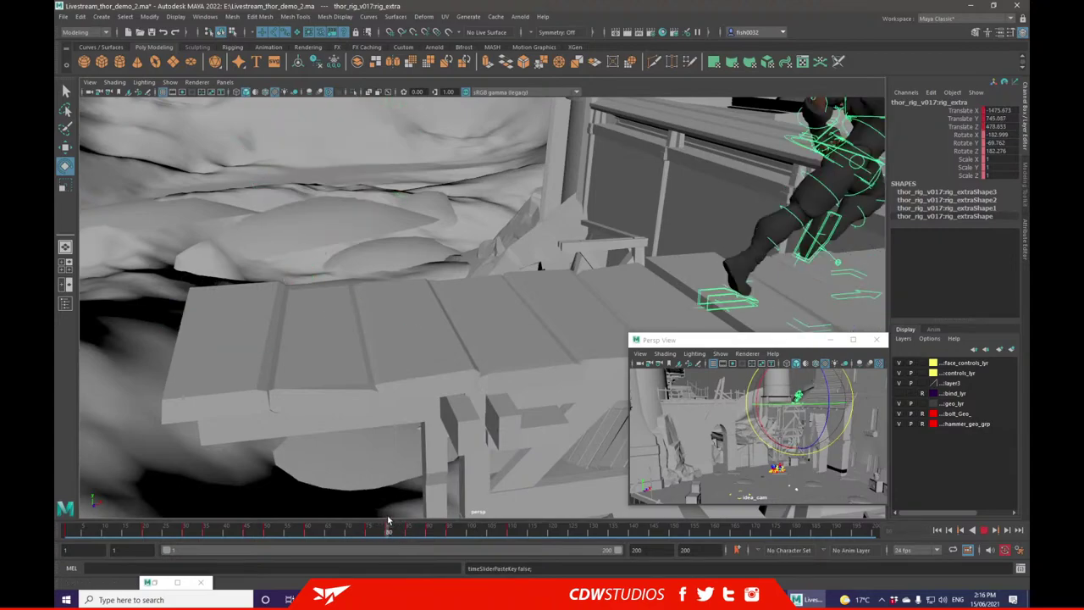
pyautogui.click(378, 527)
# - At frame 68, move the extra root control up into mid-air between the two walkways and scrub through the jump
pyautogui.moveTo(364, 532); pyautogui.dragTo(338, 532)
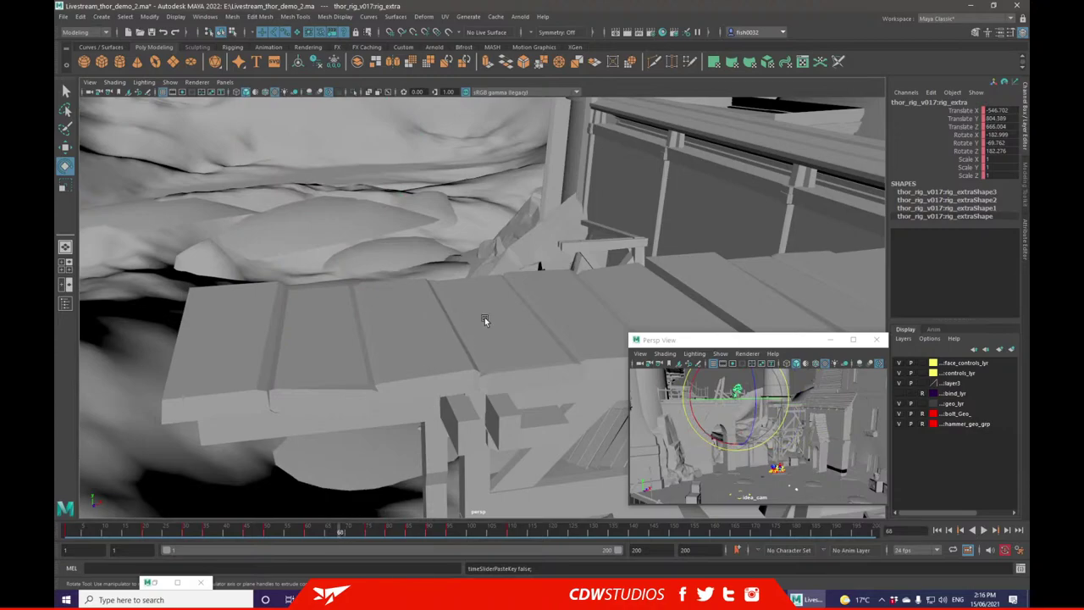
pyautogui.press('f')
pyautogui.scroll(-15, 527, 256)
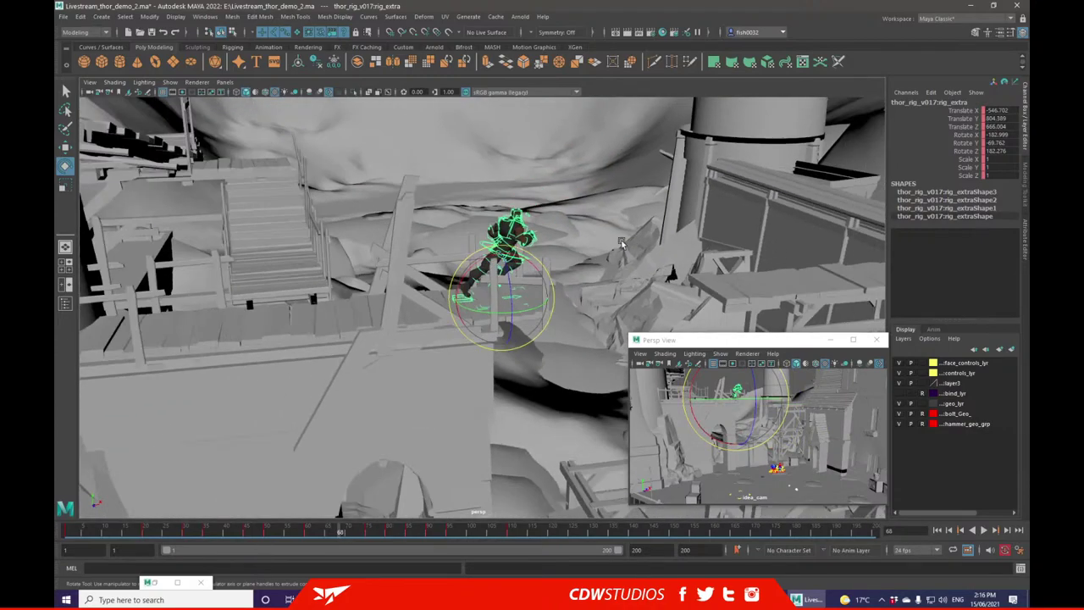
pyautogui.keyDown('alt'); pyautogui.moveTo(593, 241); pyautogui.dragTo(448, 240, button='middle'); pyautogui.keyUp('alt')
pyautogui.keyDown('alt'); pyautogui.moveTo(448, 237); pyautogui.dragTo(424, 279); pyautogui.keyUp('alt')
pyautogui.click(402, 313)
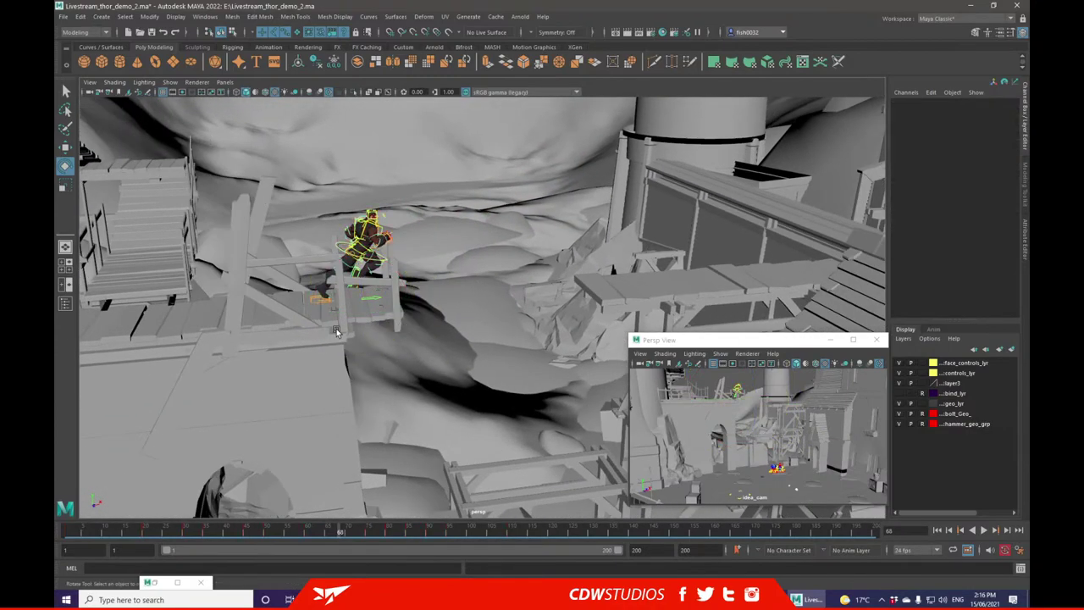
pyautogui.click(352, 297)
pyautogui.press('w')
pyautogui.moveTo(352, 296); pyautogui.dragTo(490, 212)
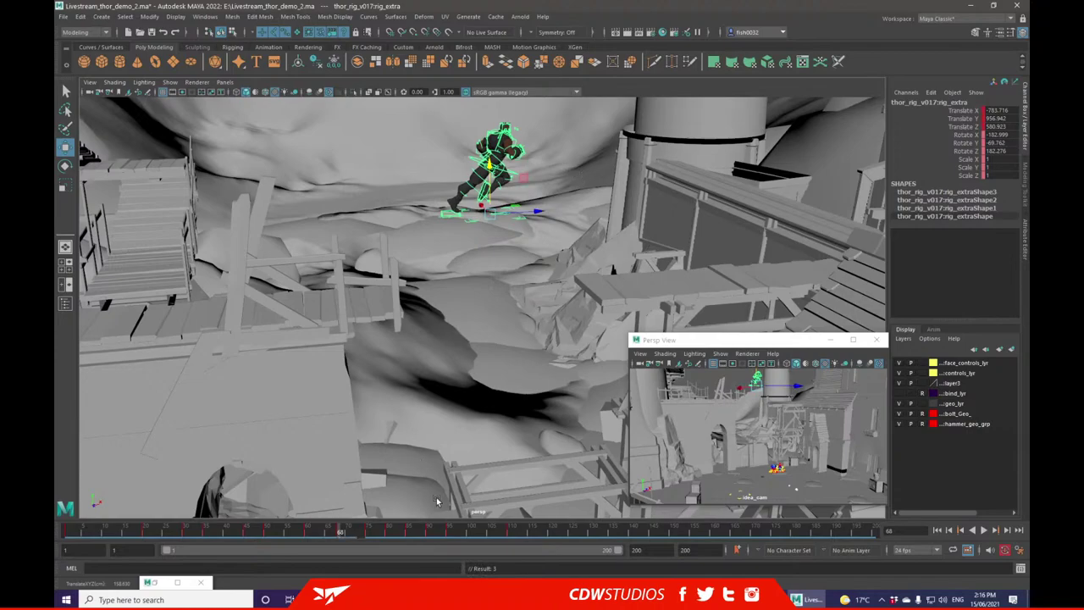
pyautogui.hotkey('alt', 'v')
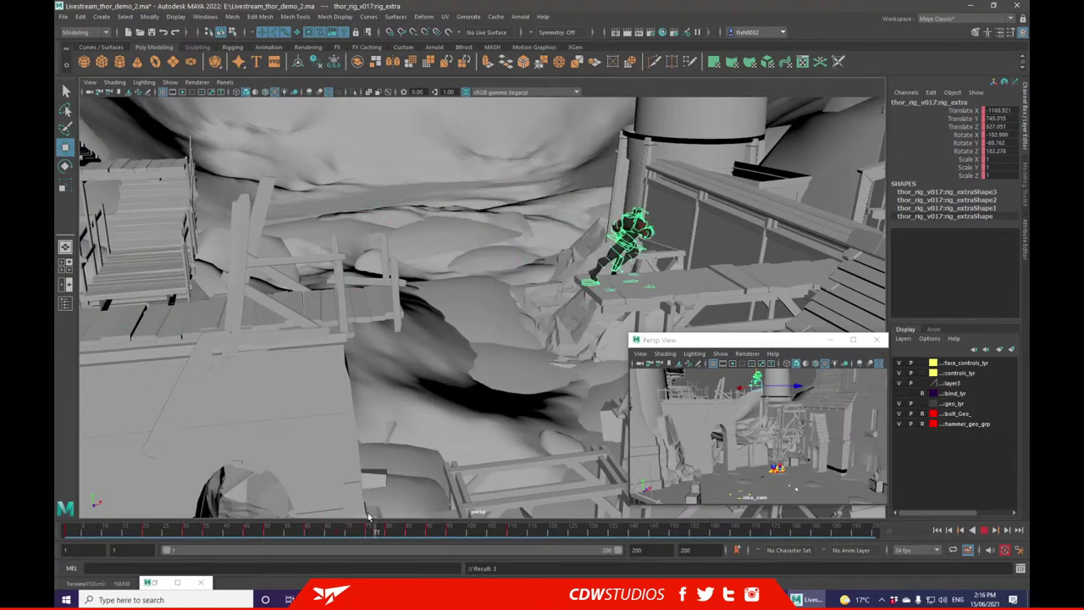
pyautogui.hotkey('alt', 'v')
# - Set the extra root control's animation keys to stepped tangents in the Graph Editor, minimize the editor, and scrub the jump
pyautogui.click(205, 17)
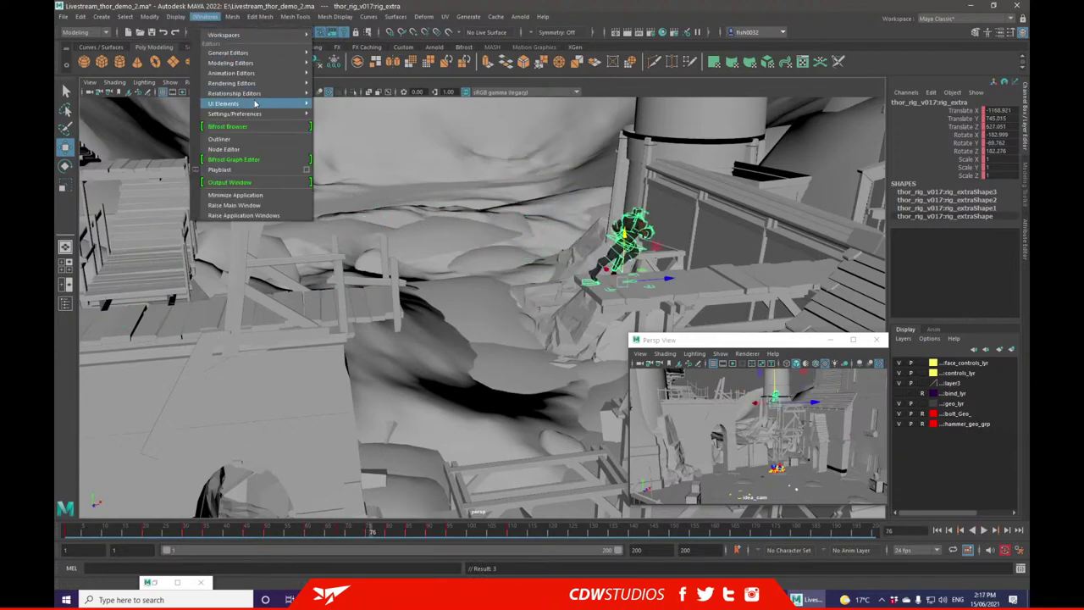
pyautogui.moveTo(244, 74)
pyautogui.click(334, 74)
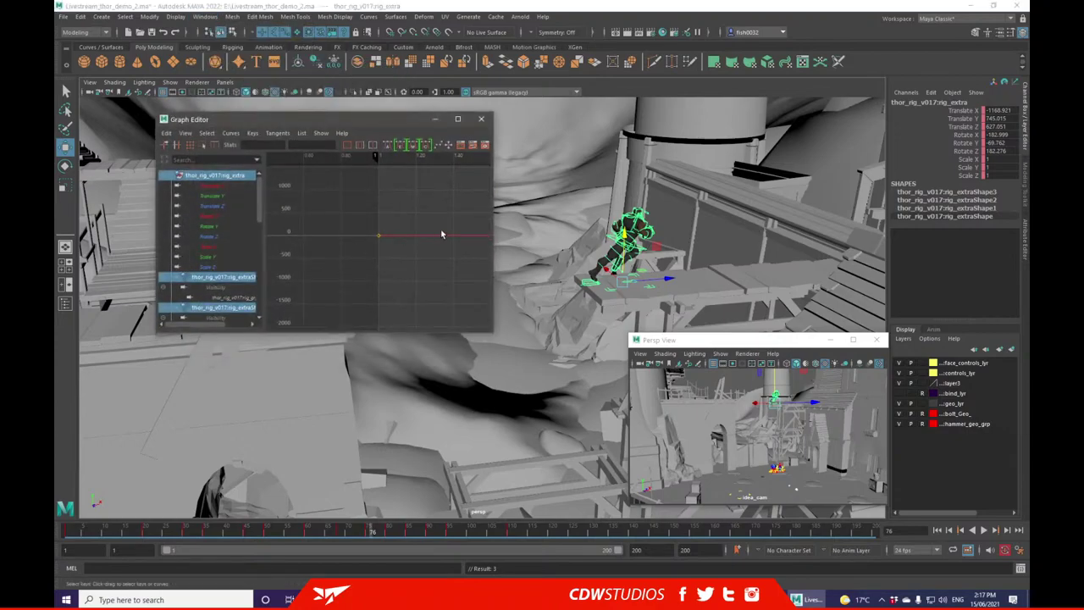
pyautogui.press('f')
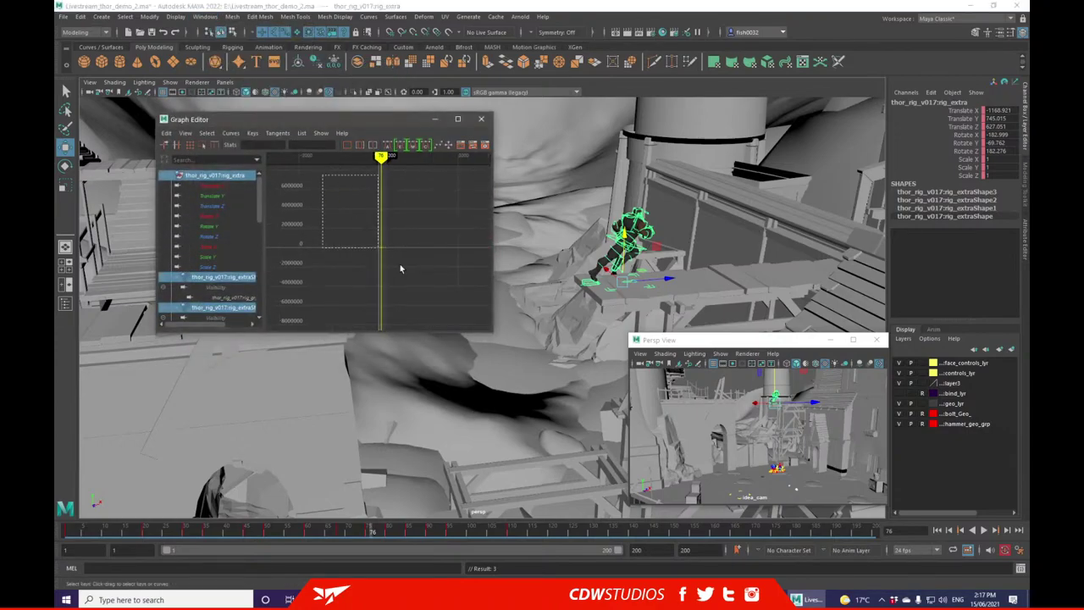
pyautogui.rightClick(383, 207)
pyautogui.moveTo(470, 236)
pyautogui.click(536, 282)
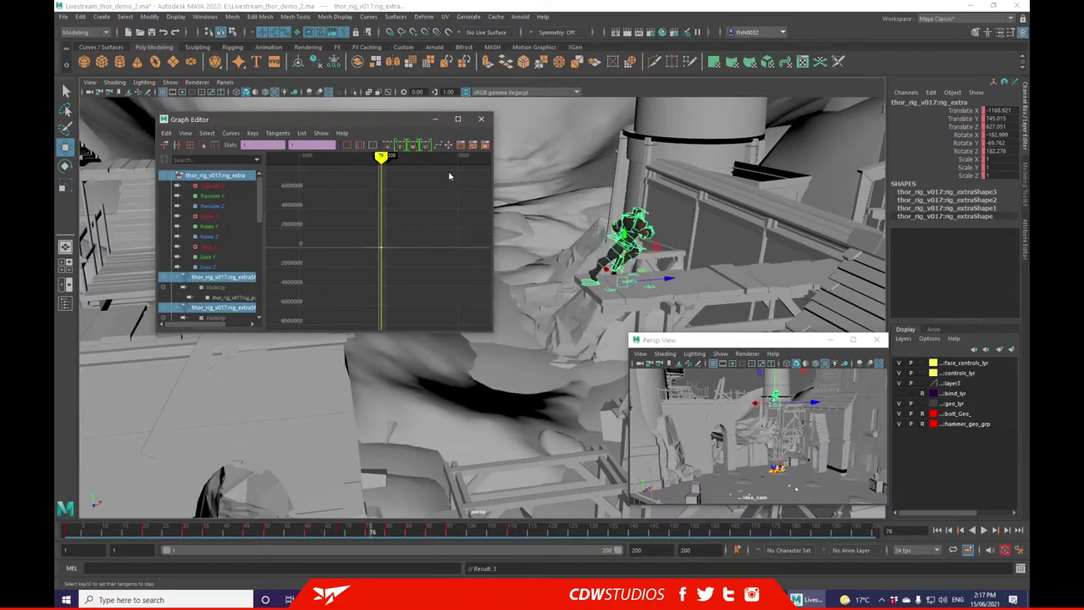
pyautogui.click(434, 120)
pyautogui.moveTo(364, 537); pyautogui.dragTo(322, 528)
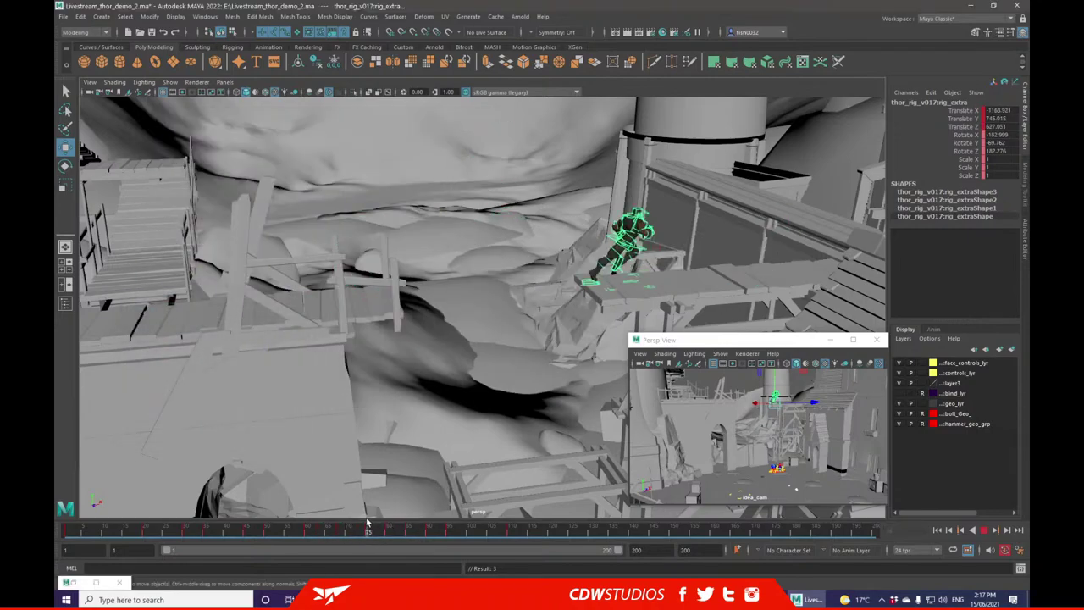
pyautogui.hotkey('alt', 'v')
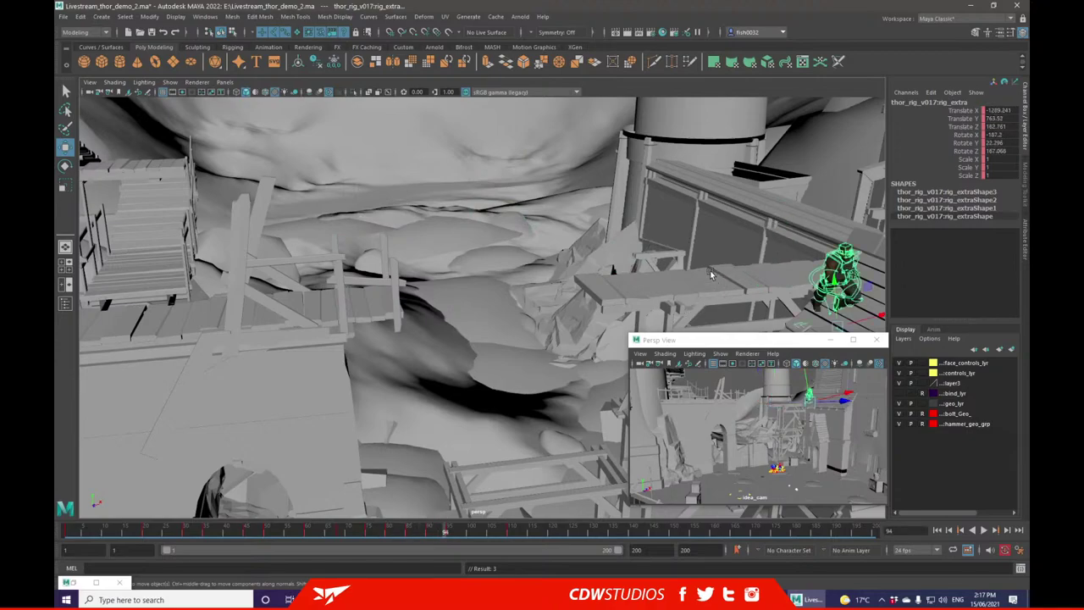
# - Frame Thor on the tiled roof from the side and compare his positions at frames 90 and 95
pyautogui.keyDown('alt'); pyautogui.moveTo(714, 275); pyautogui.dragTo(438, 490); pyautogui.keyUp('alt')
pyautogui.click(453, 531)
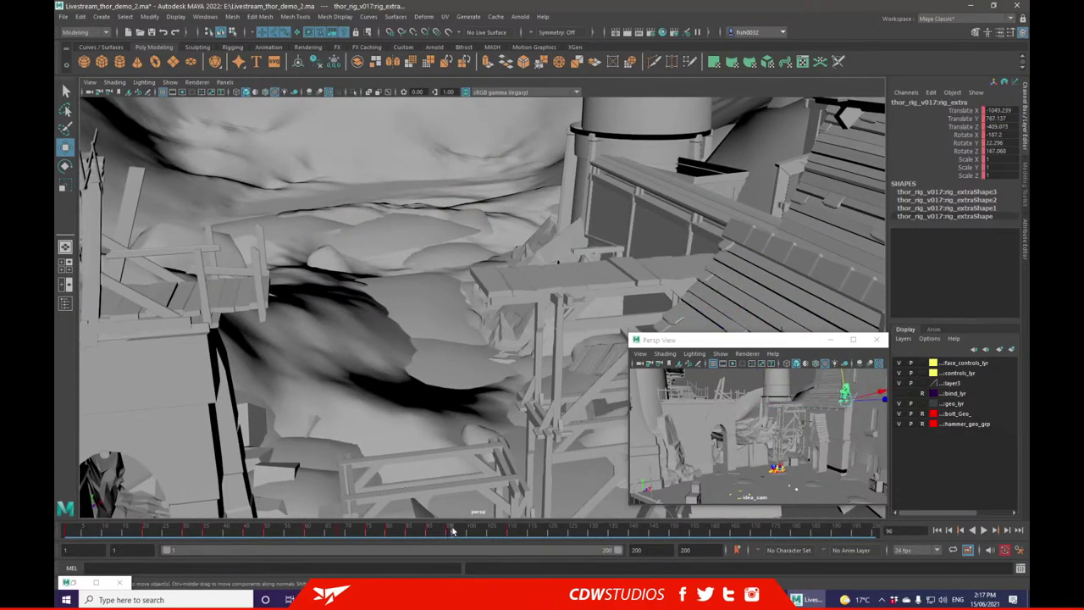
pyautogui.scroll(2, 554, 276)
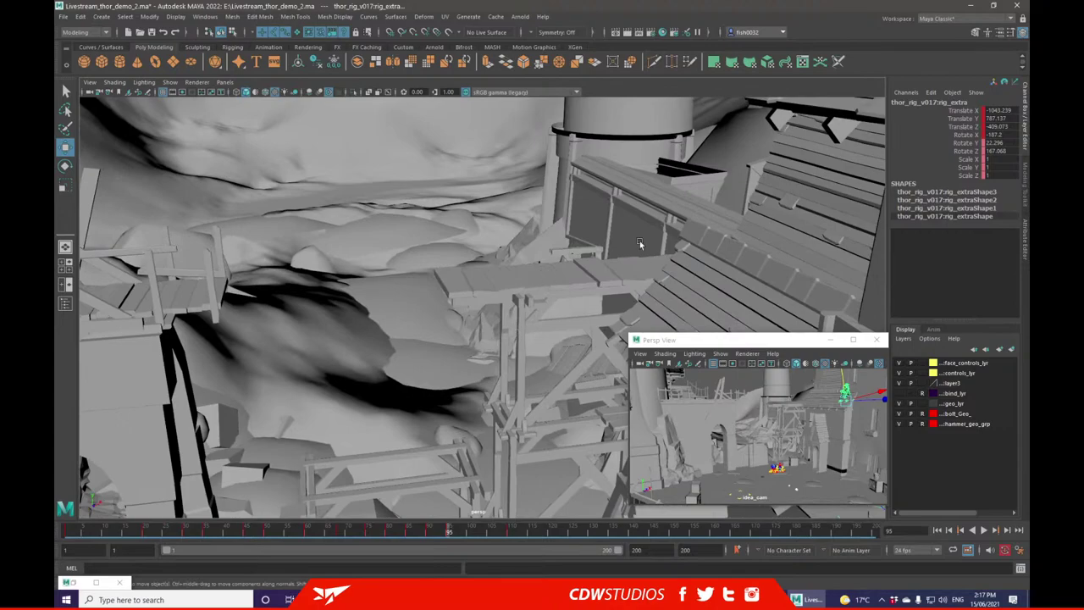
pyautogui.press('f')
pyautogui.scroll(-4, 640, 252)
pyautogui.scroll(-5, 638, 253)
pyautogui.keyDown('alt'); pyautogui.moveTo(569, 338); pyautogui.dragTo(603, 278); pyautogui.keyUp('alt')
pyautogui.click(429, 532)
pyautogui.scroll(-6, 438, 275)
pyautogui.scroll(3, 465, 322)
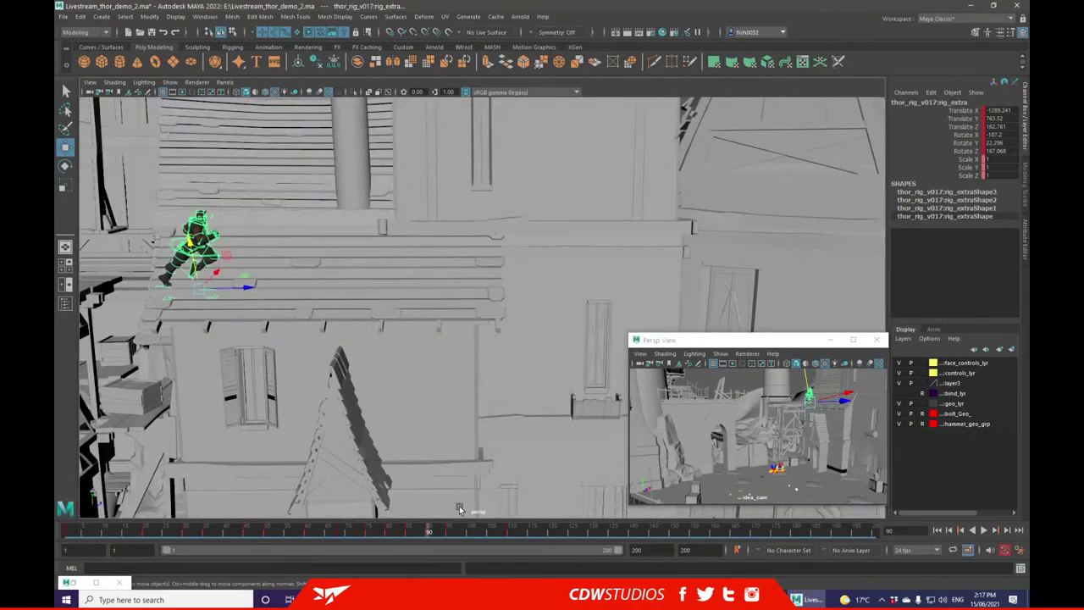
pyautogui.click(437, 533)
pyautogui.click(449, 531)
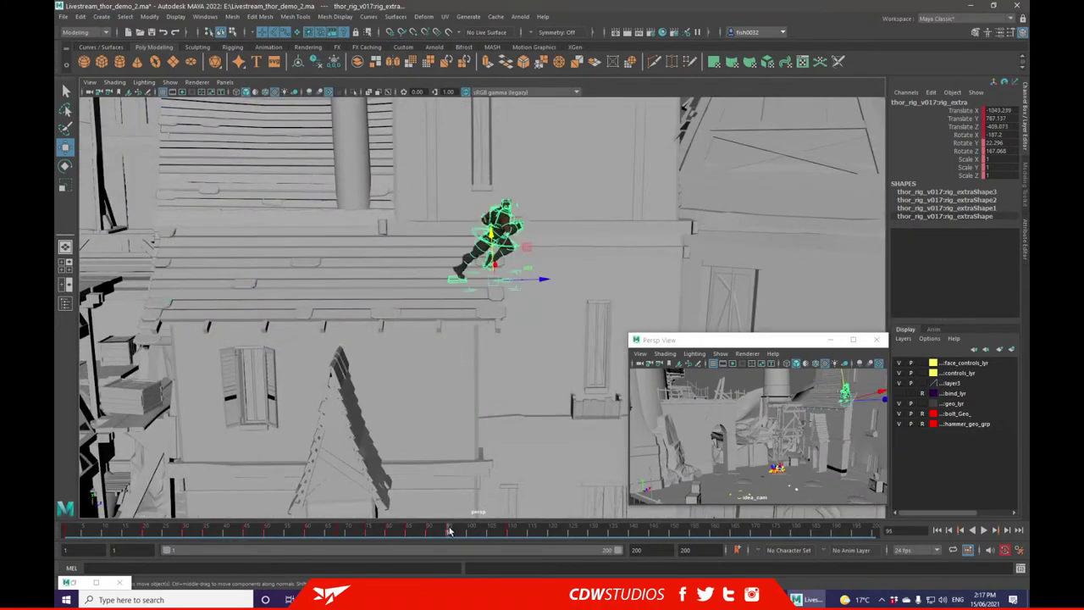
# - Copy the extra root control's key from frame 95 and paste it at frame 100
pyautogui.rightClick(449, 529)
pyautogui.click(478, 349)
pyautogui.click(465, 535)
pyautogui.rightClick(464, 534)
pyautogui.moveTo(463, 534); pyautogui.dragTo(469, 533)
pyautogui.rightClick(469, 533)
pyautogui.moveTo(524, 361)
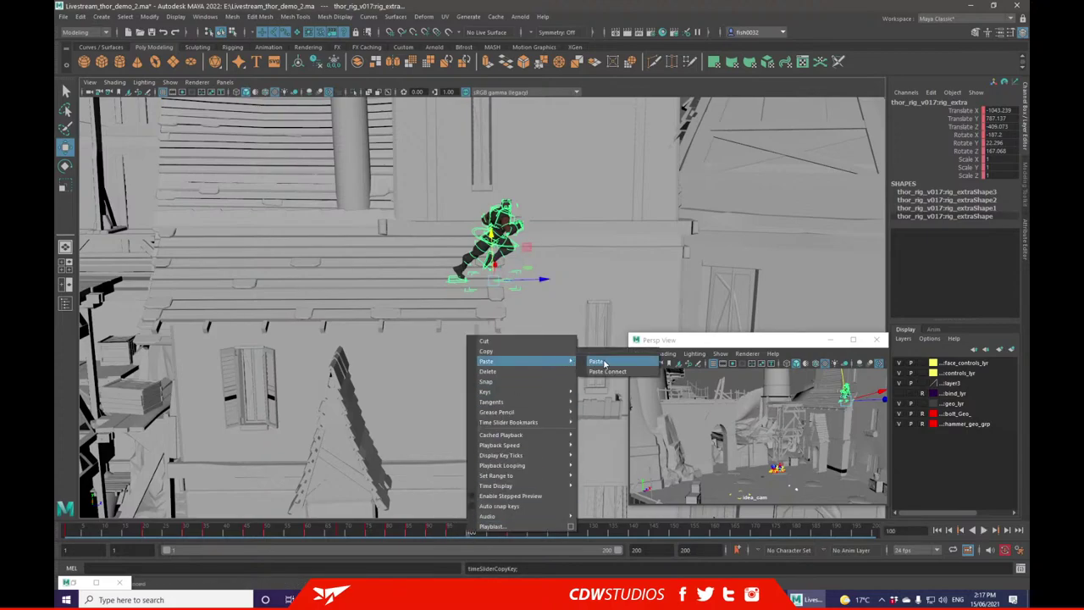
pyautogui.click(604, 364)
# - At frame 110, move the extra root control onto the tower ledge beneath the gabled roof, and compare it with frame 100
pyautogui.click(512, 528)
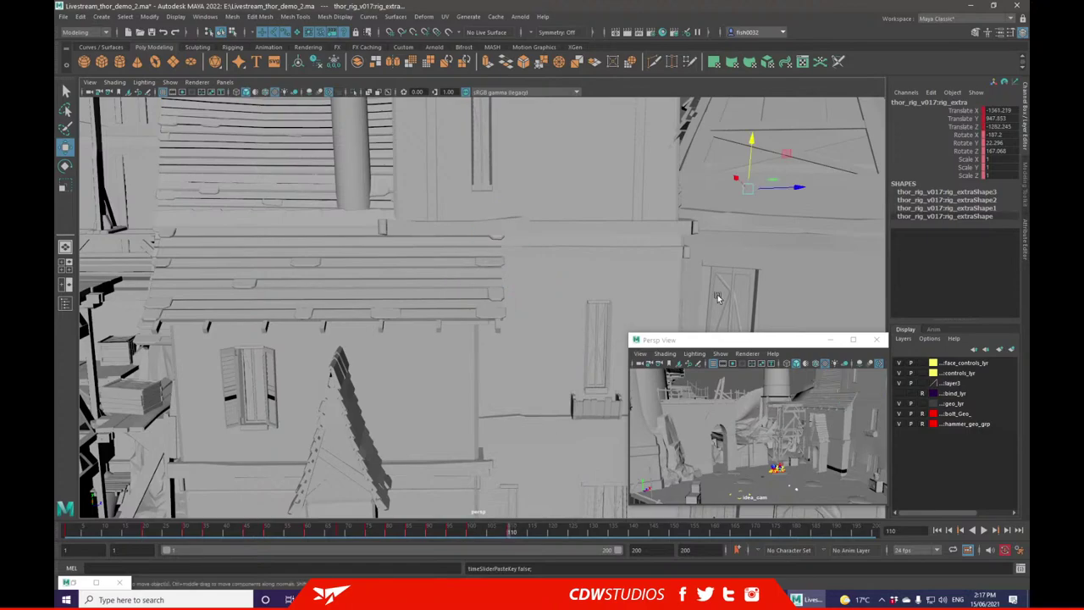
pyautogui.press('f')
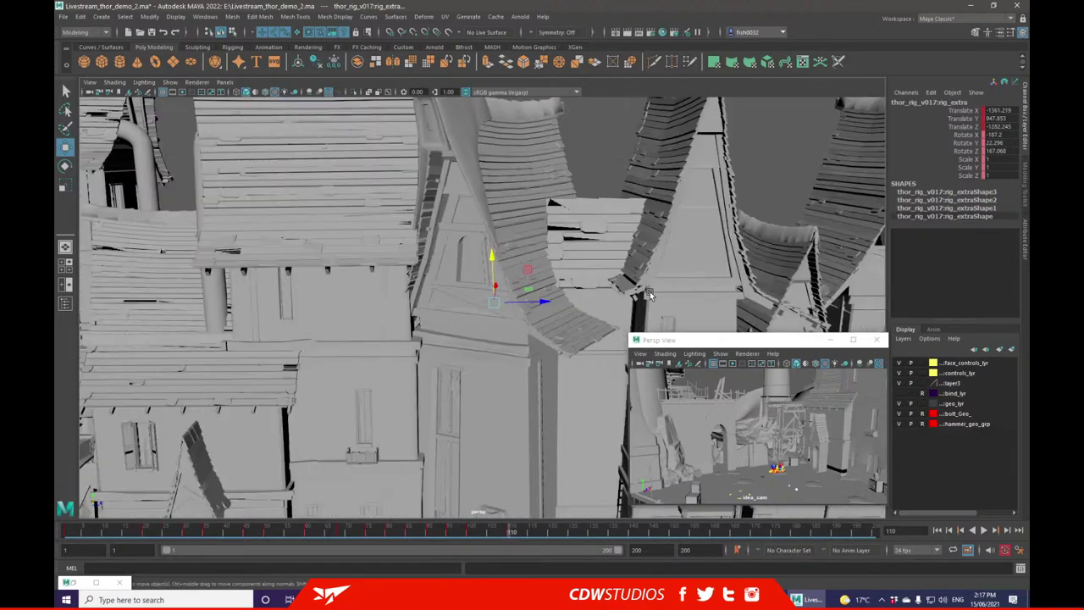
pyautogui.keyDown('alt'); pyautogui.moveTo(582, 257); pyautogui.dragTo(345, 401); pyautogui.keyUp('alt')
pyautogui.keyDown('alt'); pyautogui.moveTo(366, 440); pyautogui.dragTo(402, 414); pyautogui.keyUp('alt')
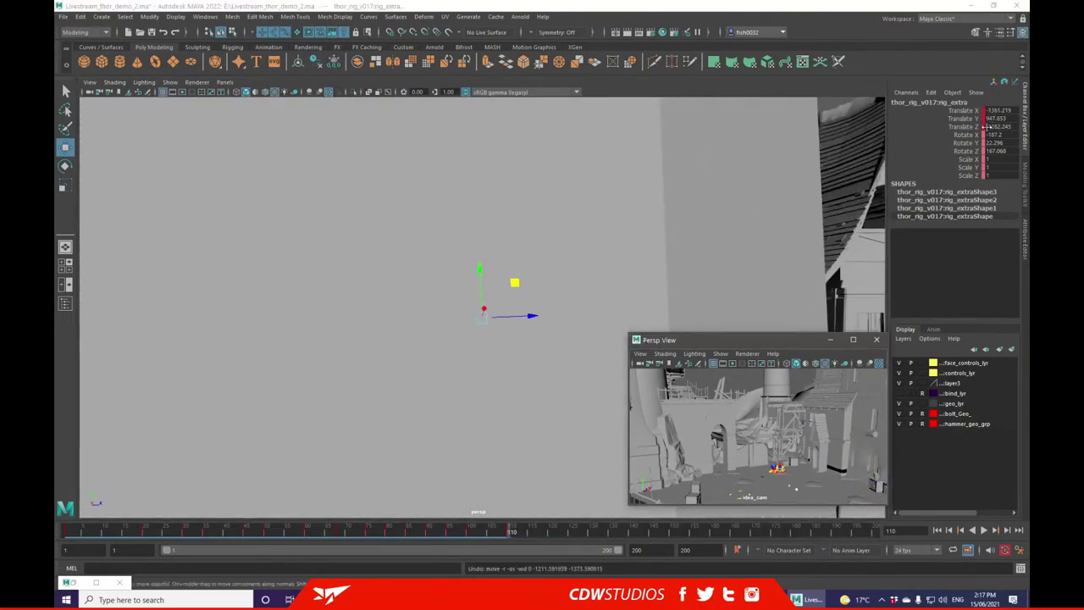
pyautogui.hotkey('ctrl', 'z')
pyautogui.keyDown('alt'); pyautogui.moveTo(644, 239); pyautogui.dragTo(555, 279); pyautogui.keyUp('alt')
pyautogui.moveTo(473, 314); pyautogui.dragTo(561, 455)
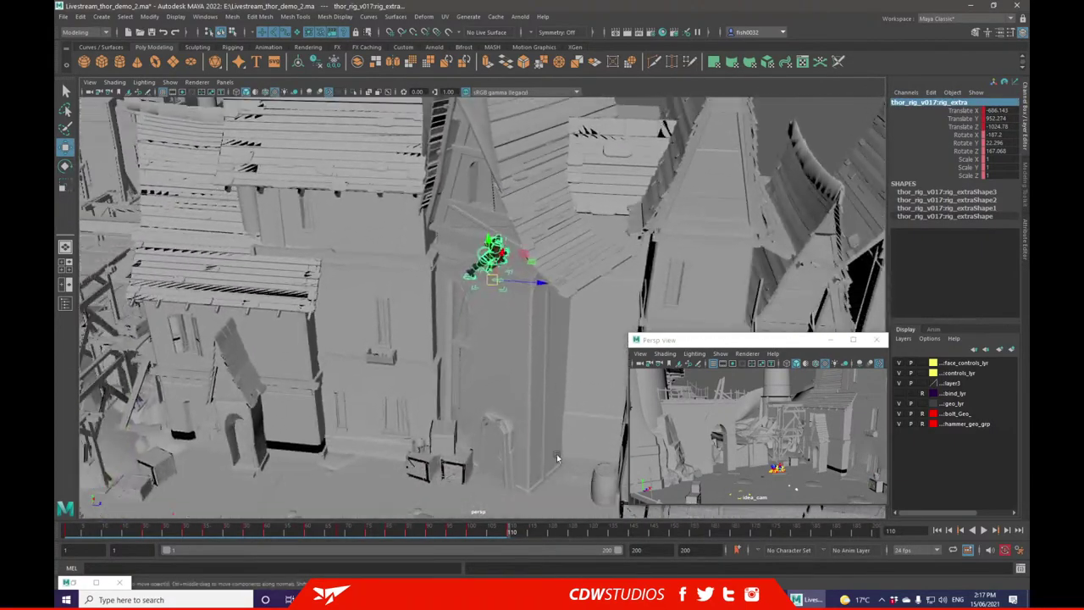
pyautogui.click(471, 534)
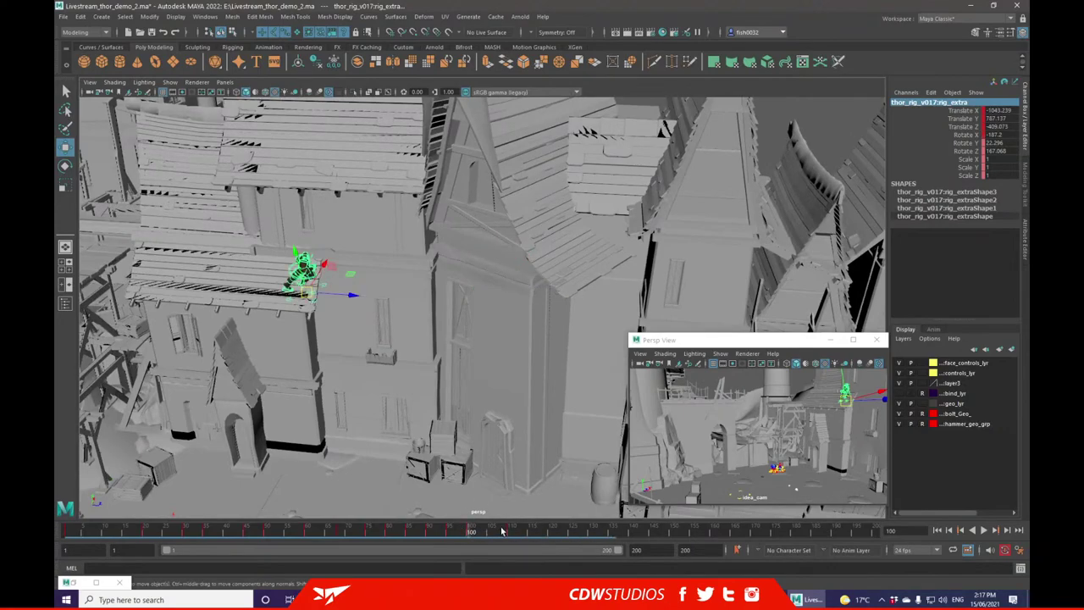
pyautogui.click(508, 531)
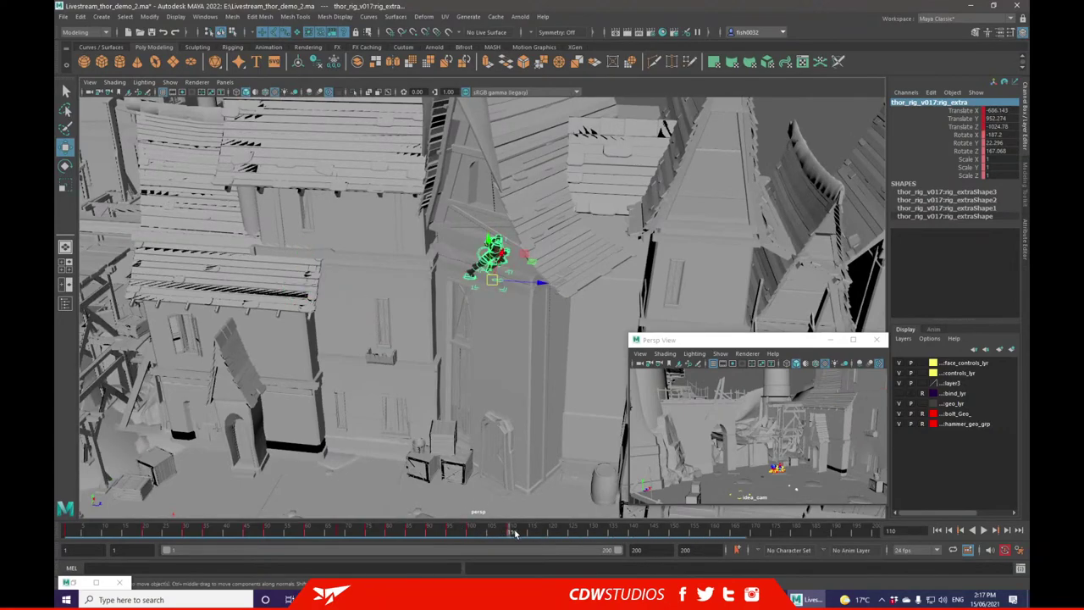
# - Return to frame 1 with nothing selected, play the whole run through idea_cam, and scrub back through it
pyautogui.click(759, 386)
pyautogui.moveTo(500, 531); pyautogui.dragTo(67, 566)
pyautogui.click(762, 393)
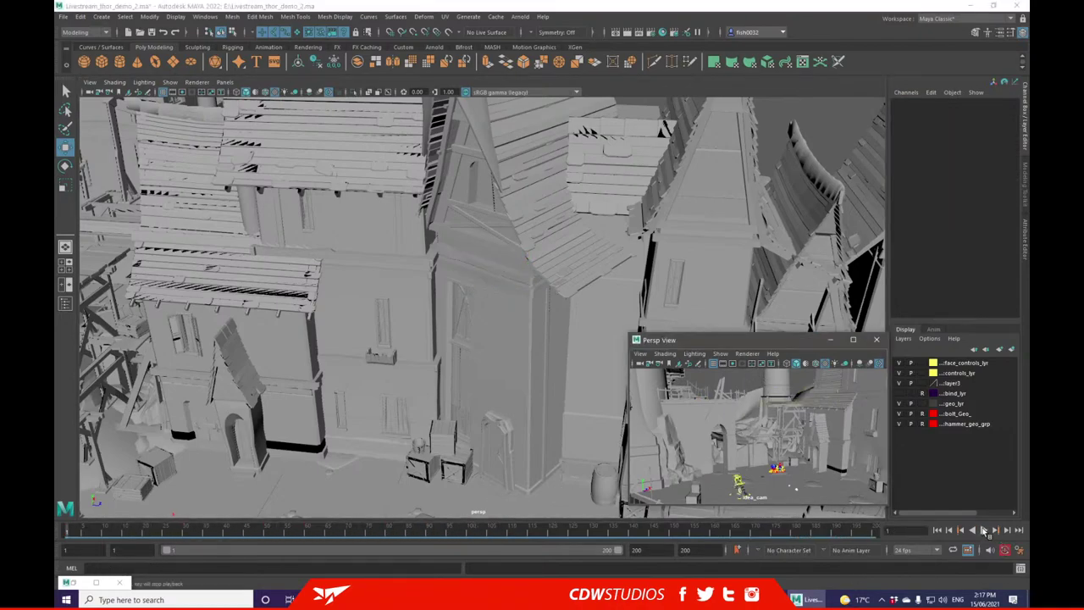
pyautogui.click(983, 529)
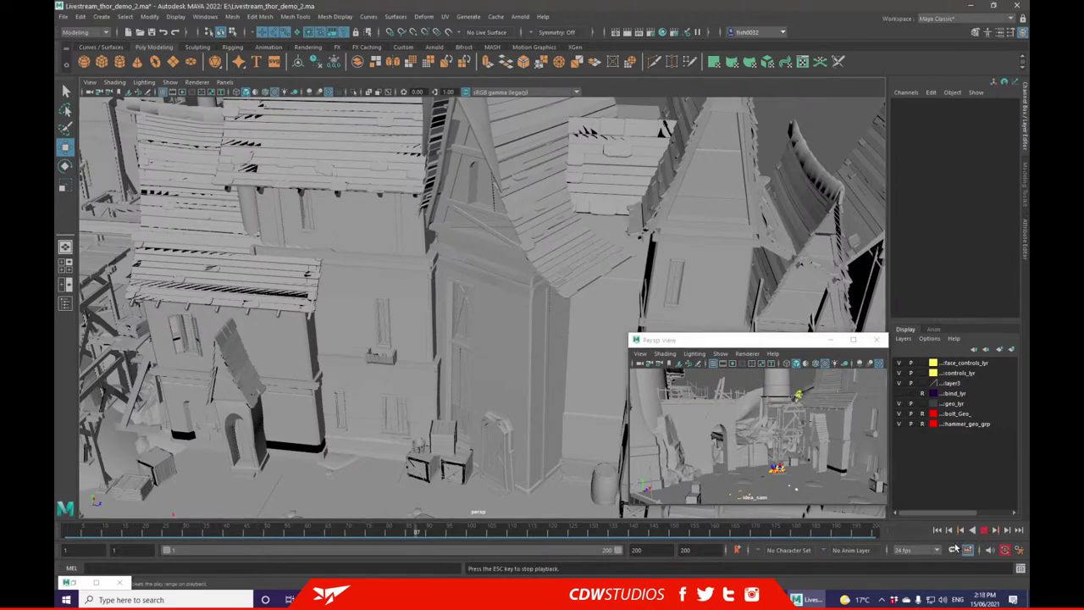
pyautogui.click(984, 529)
pyautogui.moveTo(622, 531)
pyautogui.mouseDown()
pyautogui.moveTo(78, 535)
pyautogui.moveTo(188, 527)
pyautogui.mouseUp()
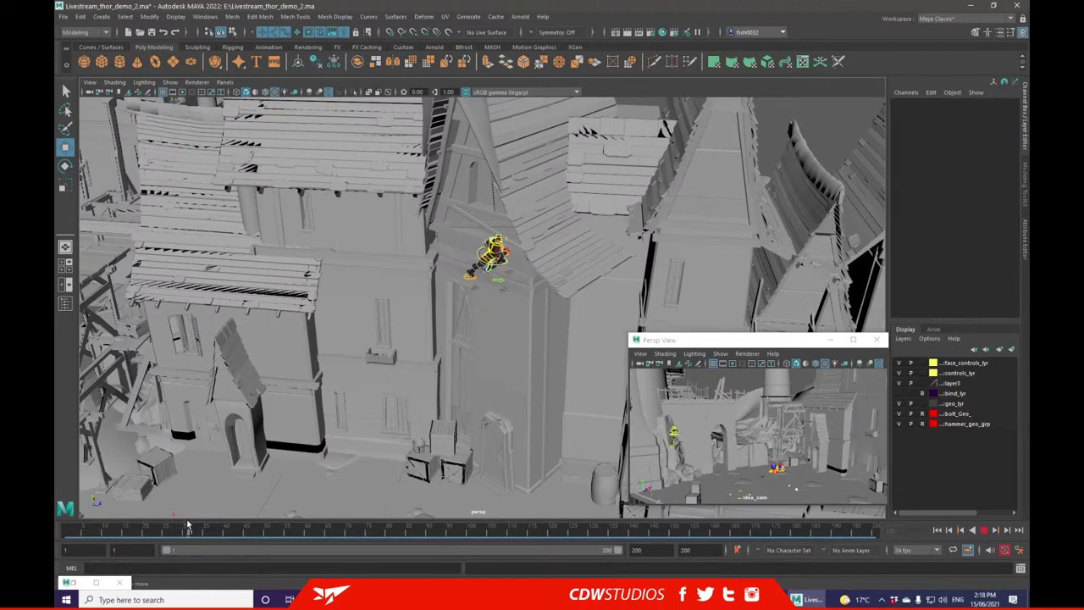
# - Frame Thor on the rock ledge at frame 31 and select the extra root control
pyautogui.press('f')
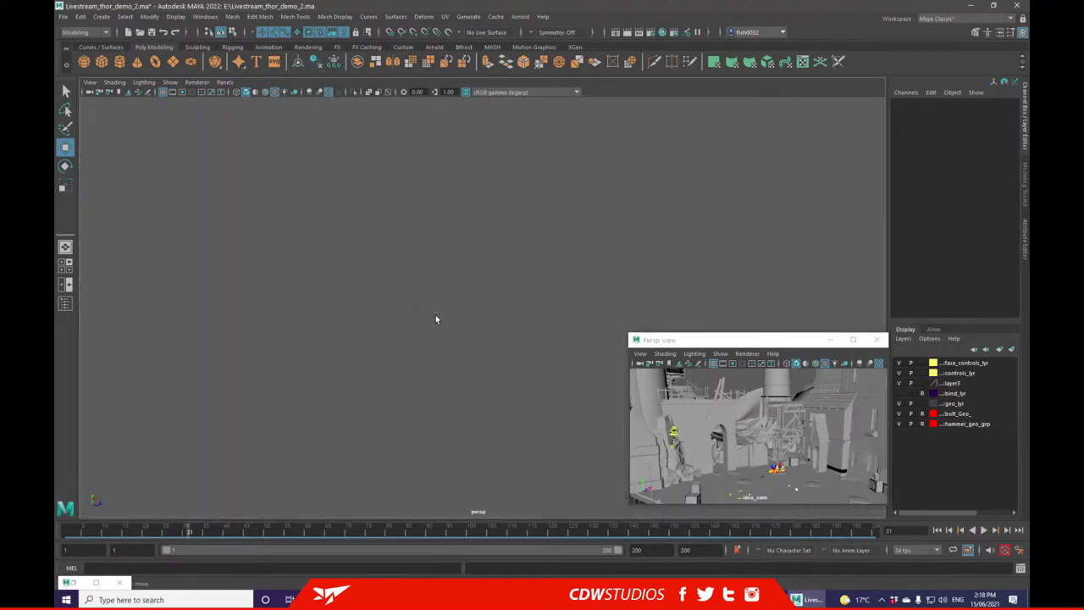
pyautogui.click(669, 442)
pyautogui.press('f')
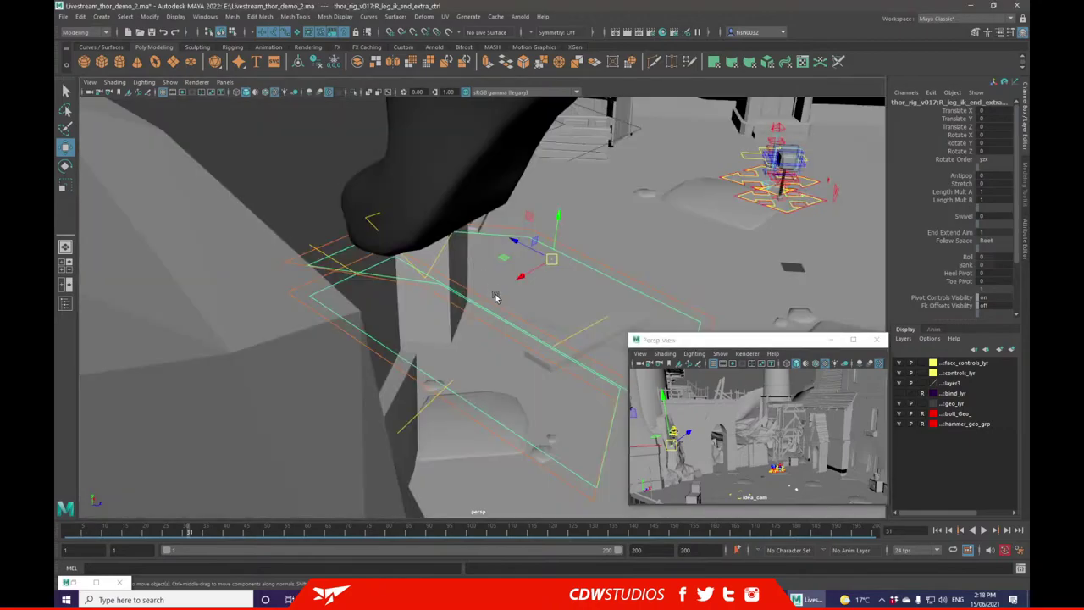
pyautogui.keyDown('alt'); pyautogui.moveTo(496, 295); pyautogui.dragTo(562, 302); pyautogui.keyUp('alt')
pyautogui.keyDown('alt'); pyautogui.moveTo(561, 303); pyautogui.dragTo(560, 380, button='right'); pyautogui.keyUp('alt')
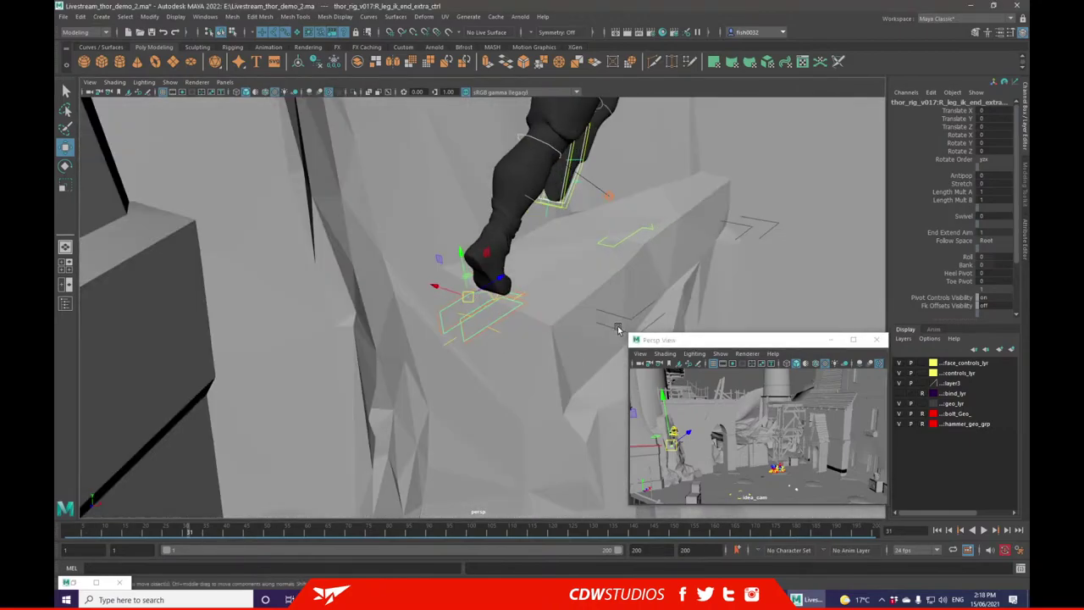
pyautogui.click(646, 285)
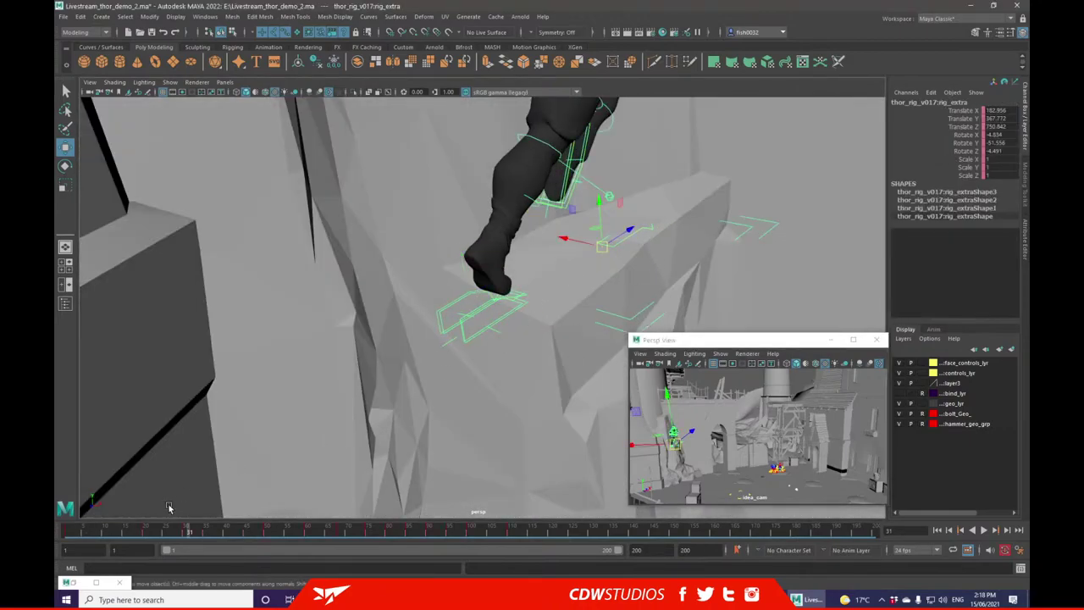
# - Examine Thor's position on the courtyard floor beside the rocks across frames 24 to 26
pyautogui.click(169, 531)
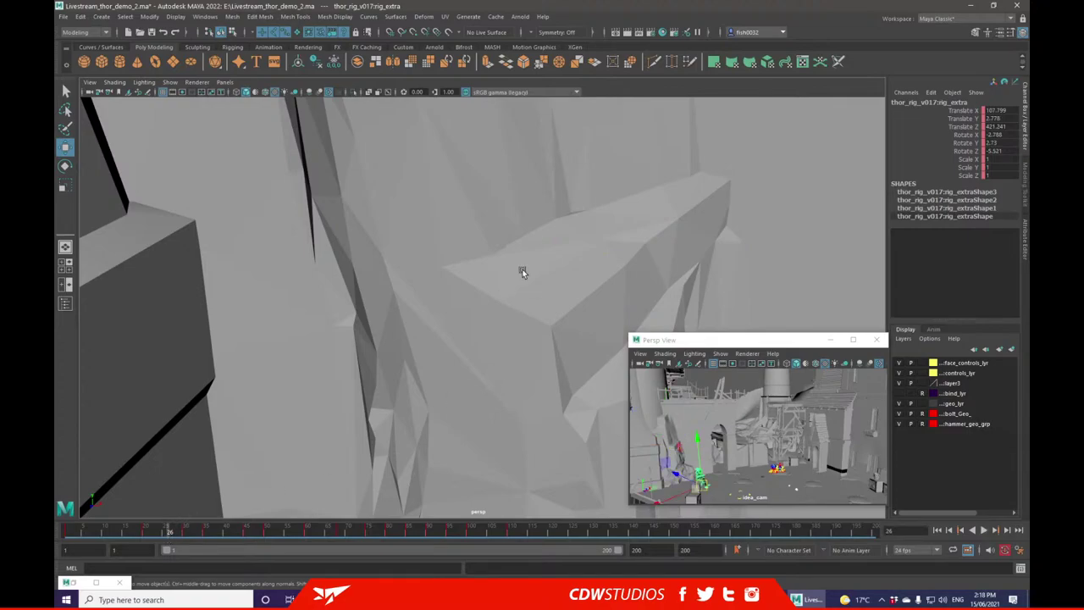
pyautogui.press('f')
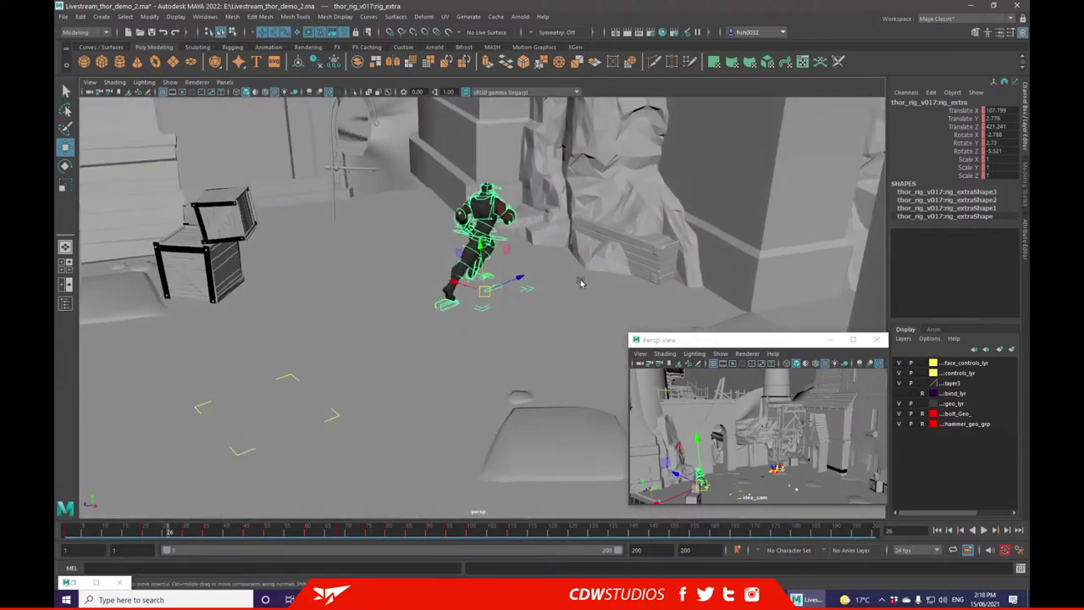
pyautogui.keyDown('alt'); pyautogui.moveTo(569, 288); pyautogui.dragTo(452, 336, button='middle'); pyautogui.keyUp('alt')
pyautogui.scroll(4, 450, 338)
pyautogui.hotkey('alt', 'v')
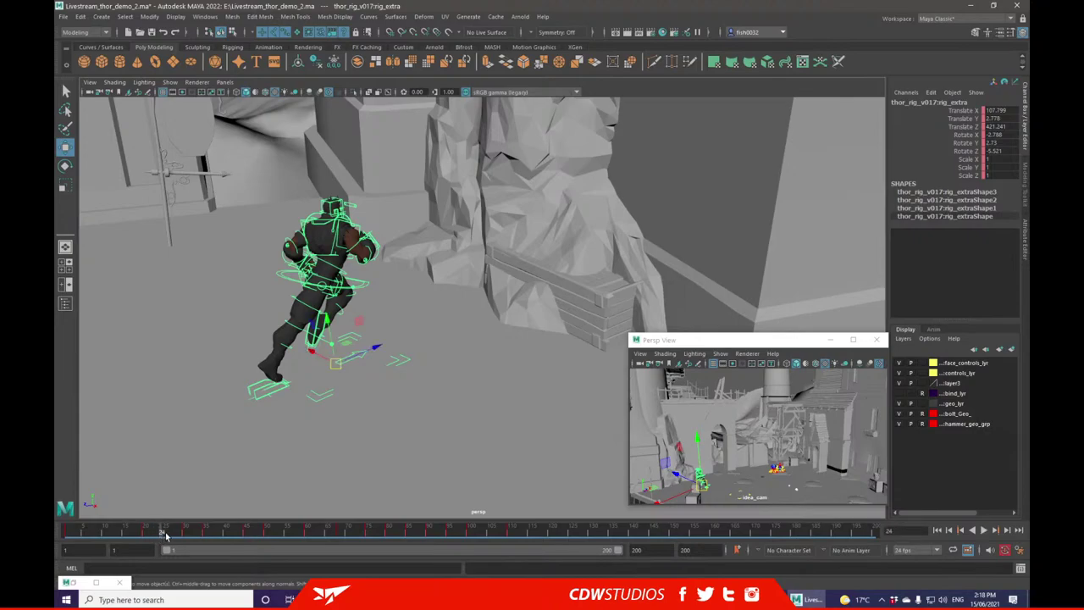
pyautogui.moveTo(169, 537); pyautogui.dragTo(174, 530)
pyautogui.keyDown('alt'); pyautogui.moveTo(334, 346); pyautogui.dragTo(322, 381, button='middle'); pyautogui.keyUp('alt')
pyautogui.keyDown('alt'); pyautogui.moveTo(389, 359); pyautogui.dragTo(329, 335); pyautogui.keyUp('alt')
pyautogui.moveTo(350, 385); pyautogui.dragTo(508, 339)
pyautogui.moveTo(160, 536)
pyautogui.mouseDown()
pyautogui.moveTo(147, 531)
pyautogui.moveTo(177, 530)
pyautogui.moveTo(165, 530)
pyautogui.mouseUp()
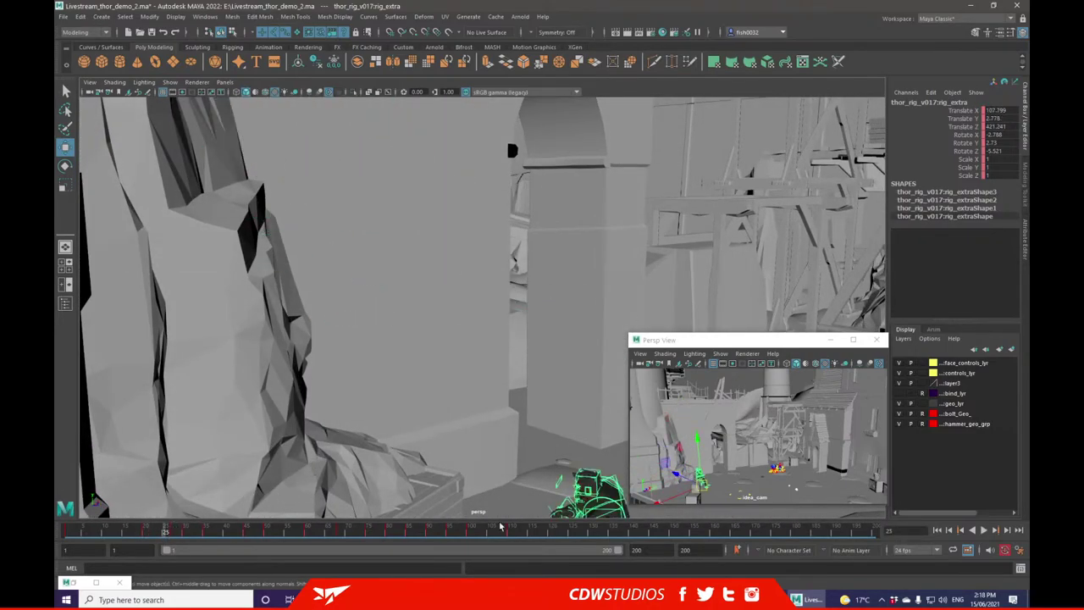
# - Clear the selection, frame Thor in the middle of the courtyard at frame 16, and select his extra root control
pyautogui.click(703, 392)
pyautogui.press('Escape')
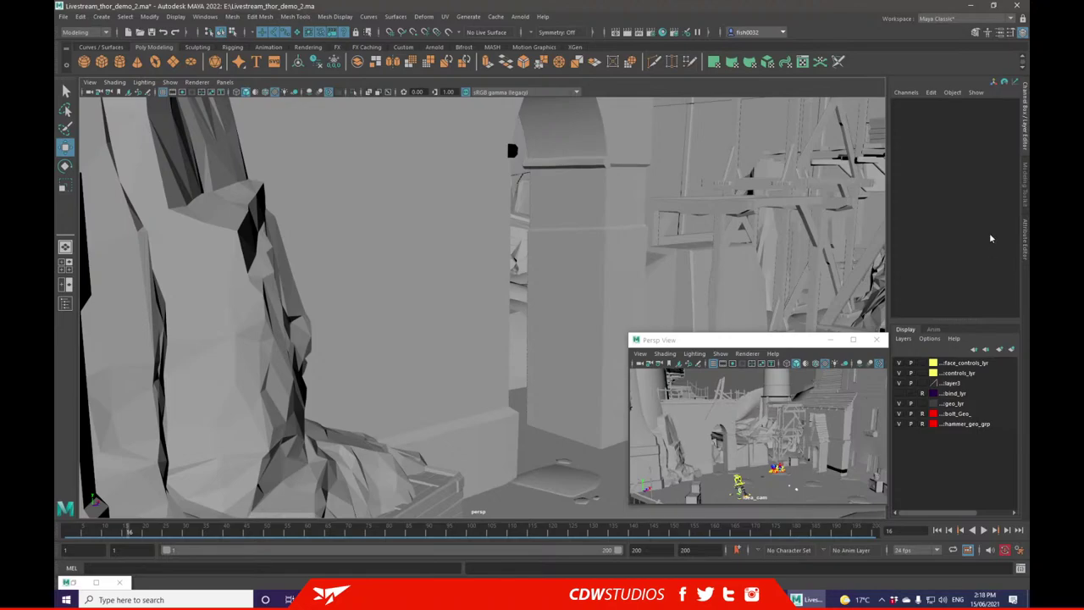
pyautogui.keyDown('alt'); pyautogui.moveTo(513, 203); pyautogui.dragTo(567, 194); pyautogui.keyUp('alt')
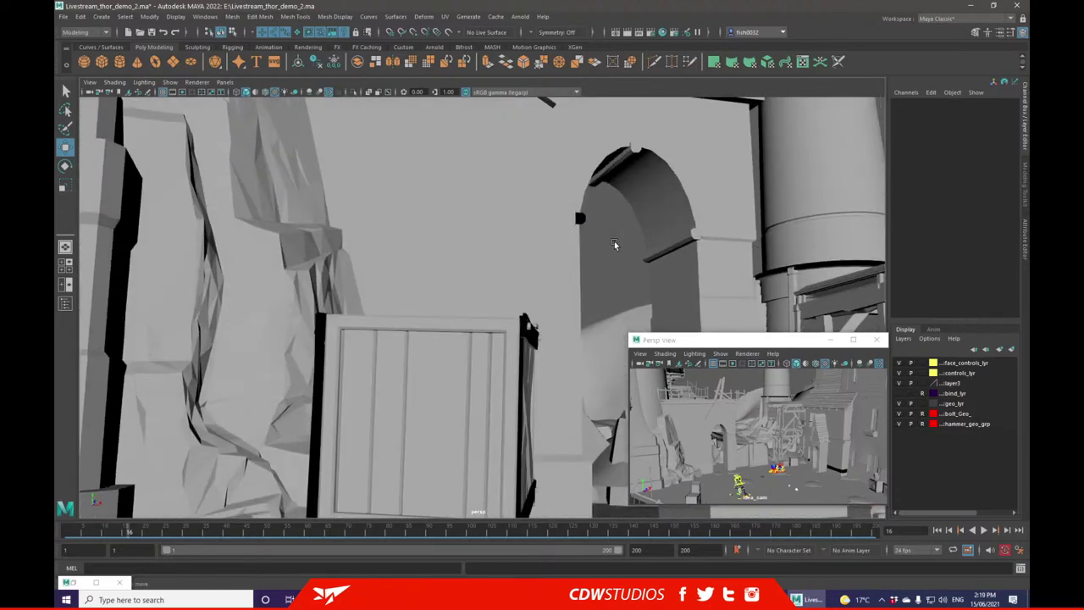
pyautogui.scroll(-6, 614, 243)
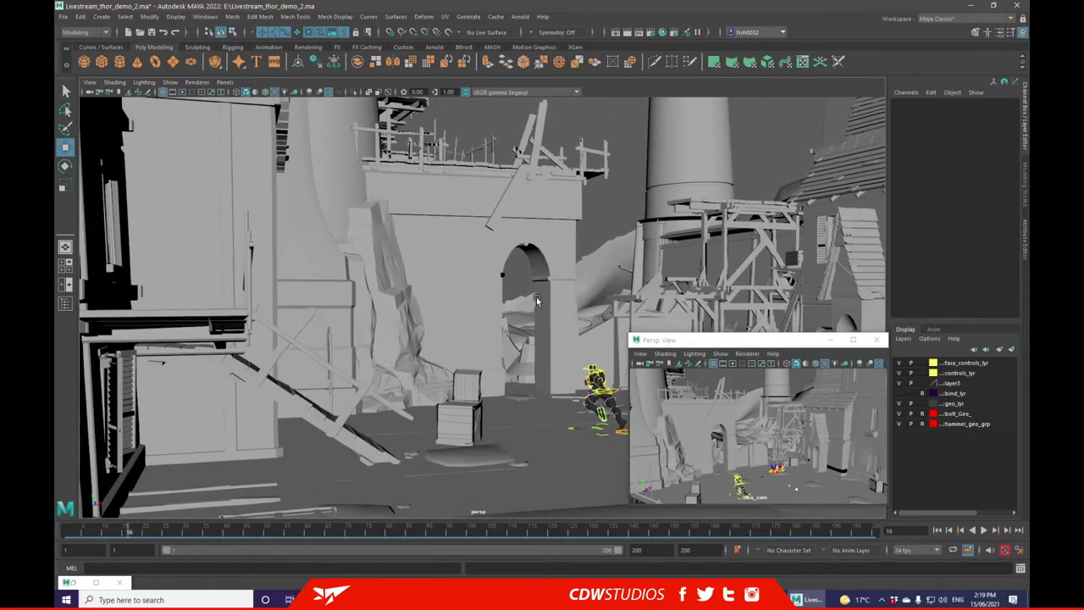
pyautogui.keyDown('alt'); pyautogui.moveTo(352, 241); pyautogui.dragTo(487, 392); pyautogui.keyUp('alt')
pyautogui.scroll(4, 492, 396)
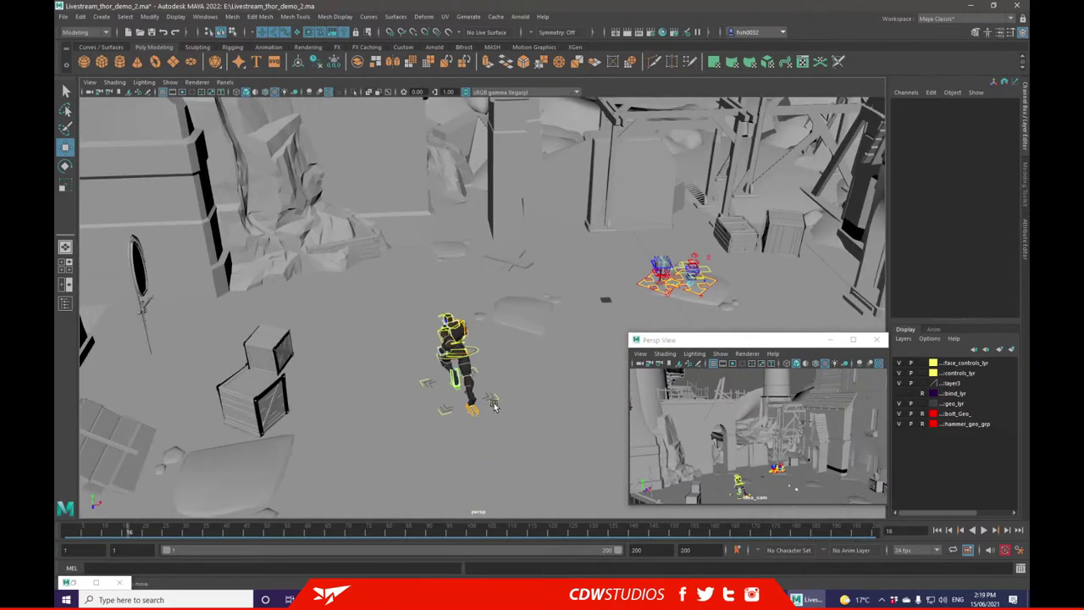
pyautogui.click(498, 414)
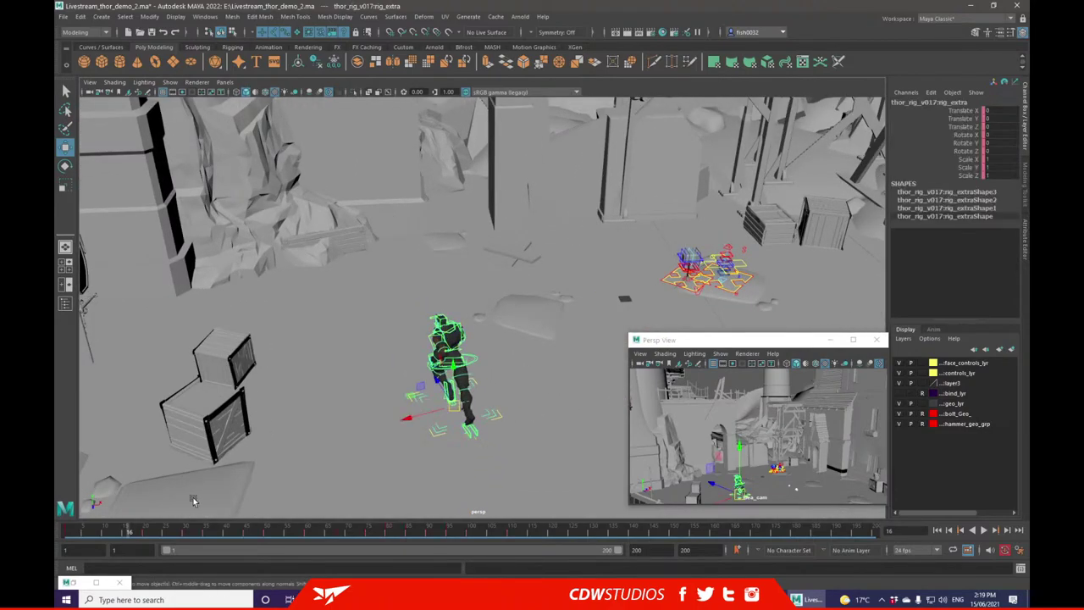
# - Play the run from frame 1 through idea_cam, scrub back over its opening frames, and play it again
pyautogui.click(72, 534)
pyautogui.moveTo(72, 539)
pyautogui.mouseDown()
pyautogui.moveTo(161, 533)
pyautogui.moveTo(67, 533)
pyautogui.mouseUp()
pyautogui.click(984, 529)
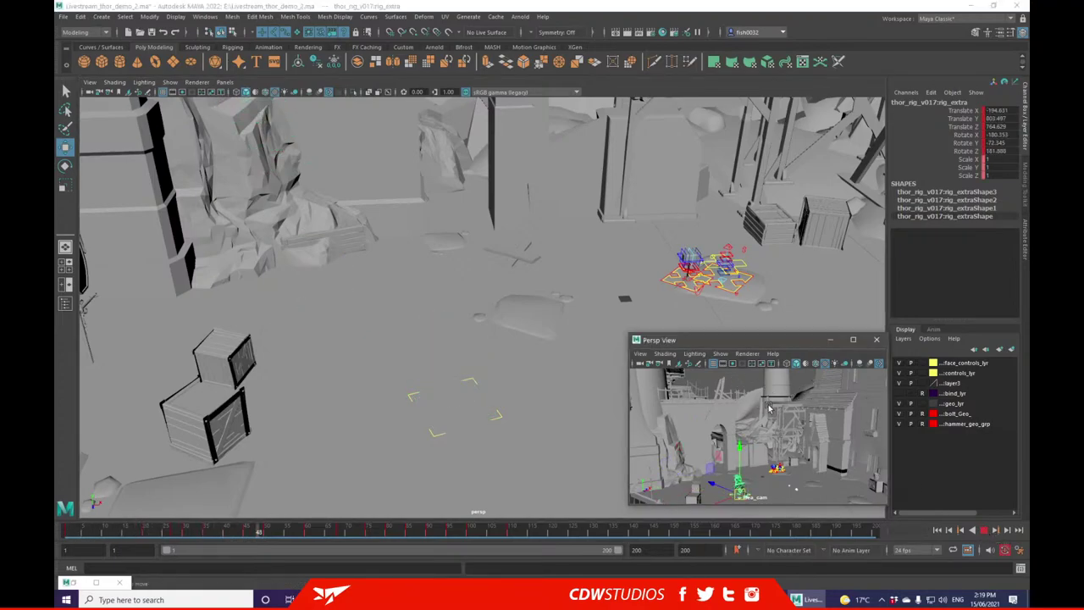
pyautogui.moveTo(203, 532); pyautogui.dragTo(57, 524)
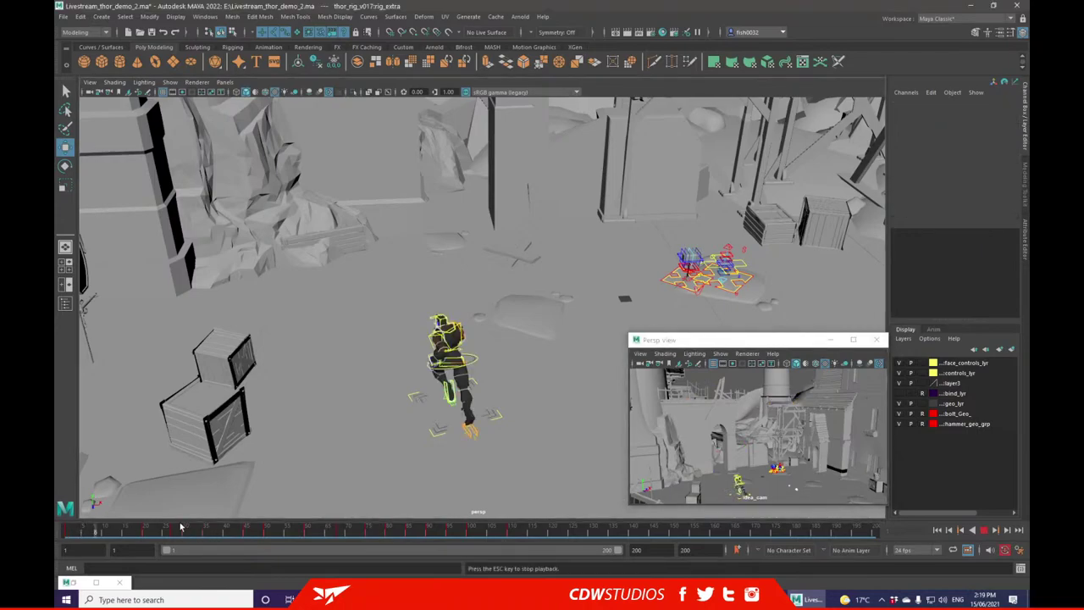
pyautogui.click(984, 530)
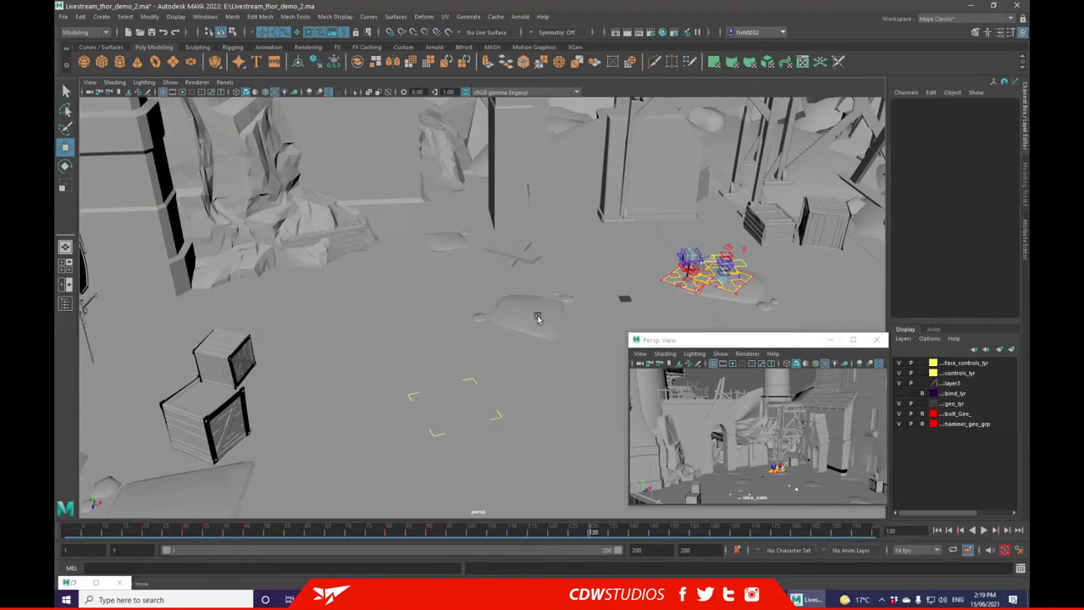
# - Replay the run from frame 1 through idea_cam several times with nothing selected, scrubbing back between playbacks and stopping at frame 24
pyautogui.hotkey('alt', 'shift', 'v')
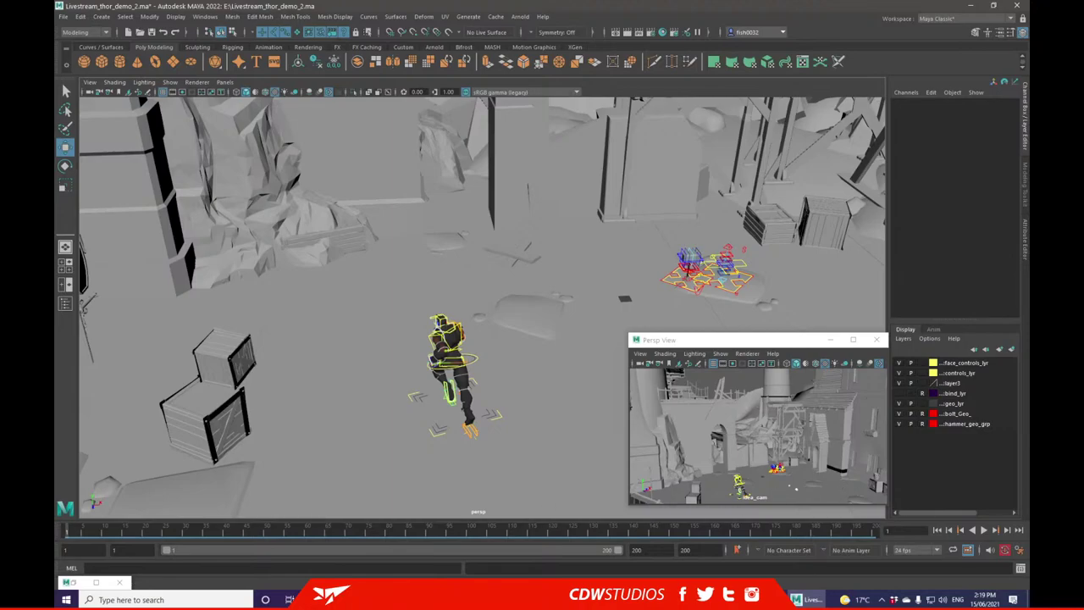
pyautogui.click(984, 531)
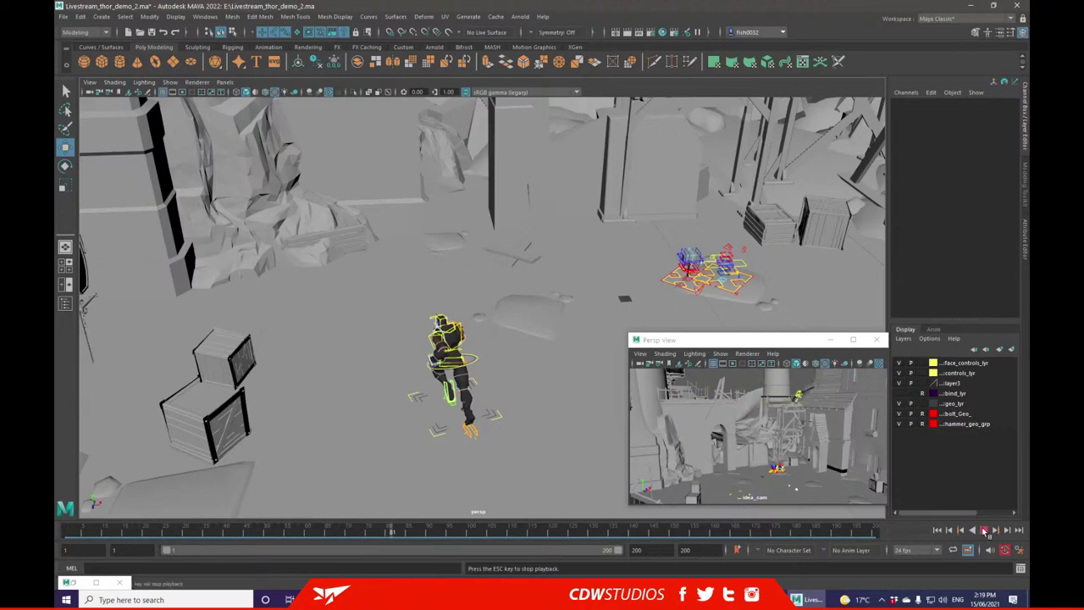
pyautogui.click(984, 530)
pyautogui.hotkey('alt', 'shift', 'v')
pyautogui.hotkey('alt', 'v')
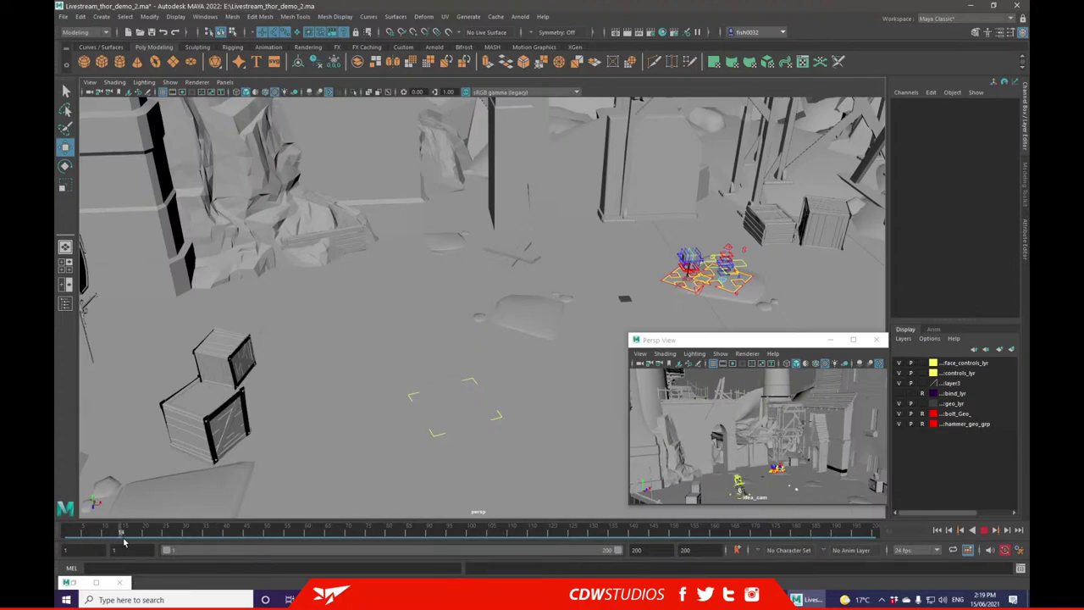
pyautogui.moveTo(297, 535); pyautogui.dragTo(88, 540)
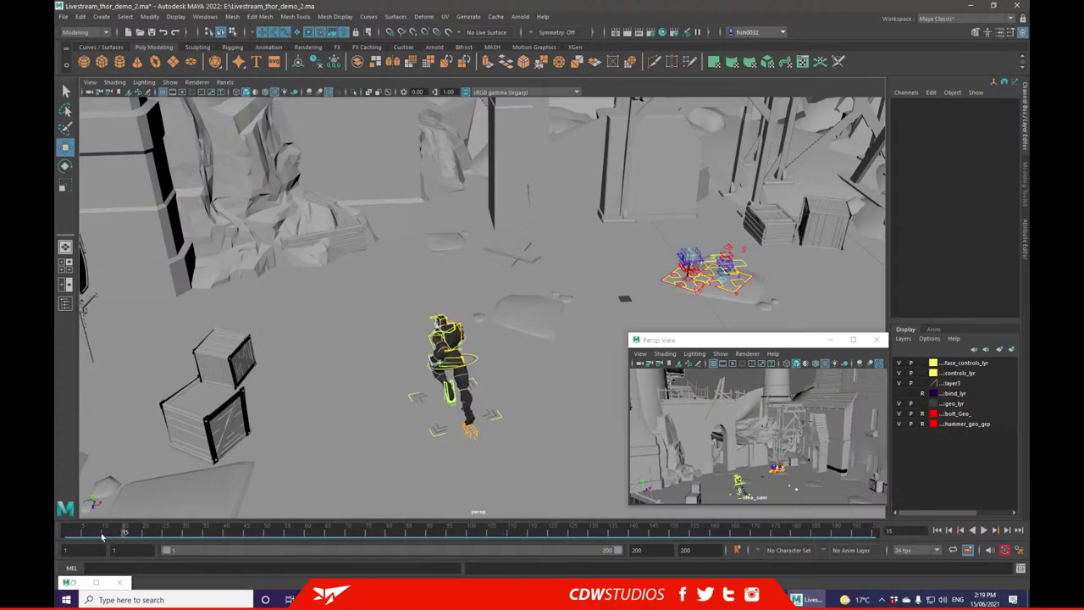
pyautogui.click(984, 530)
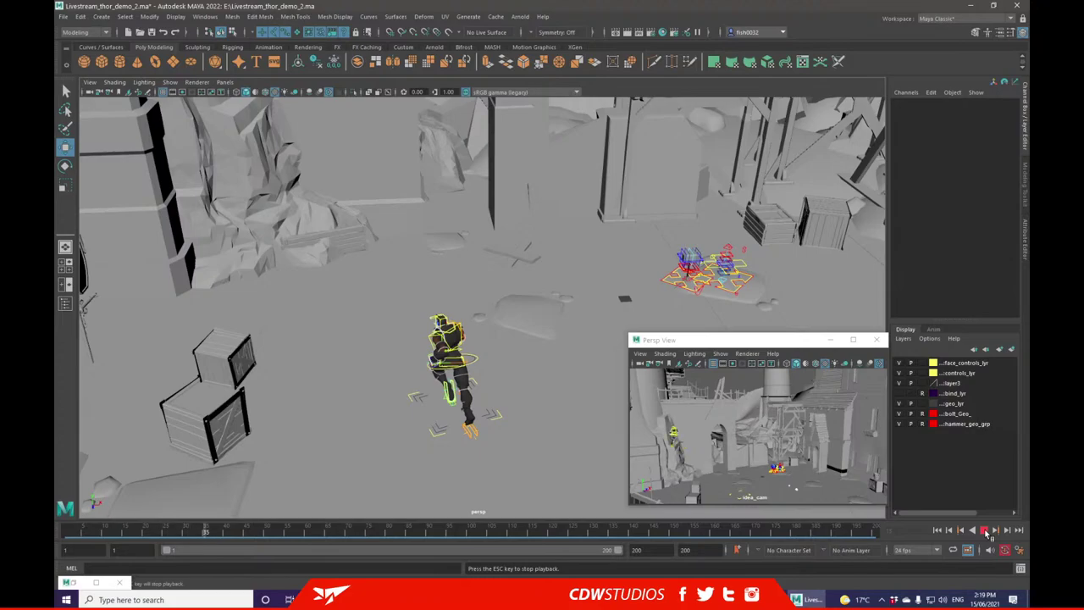
pyautogui.click(984, 531)
pyautogui.click(984, 530)
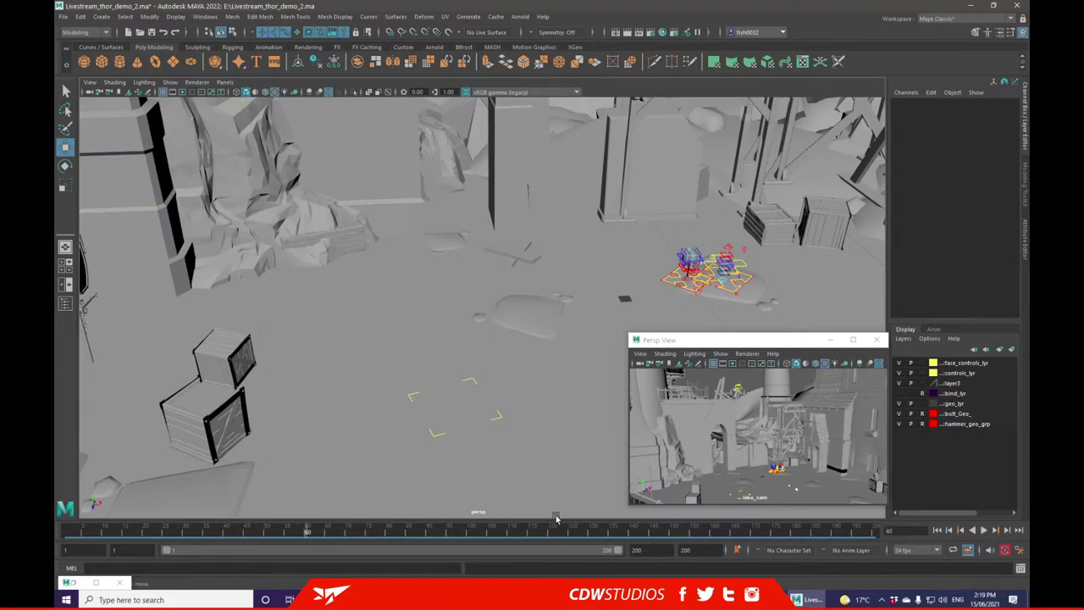
pyautogui.moveTo(377, 539); pyautogui.dragTo(109, 531)
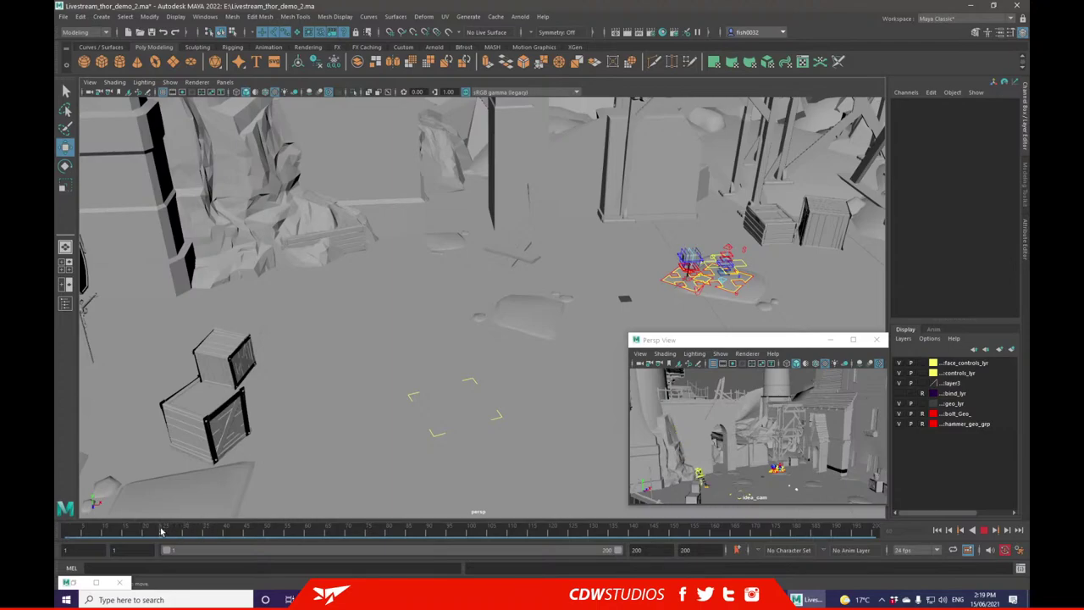
pyautogui.press('Escape')
# - Open the Graph Editor clear of Thor and select all of his rig controls to load their curves
pyautogui.click(206, 16)
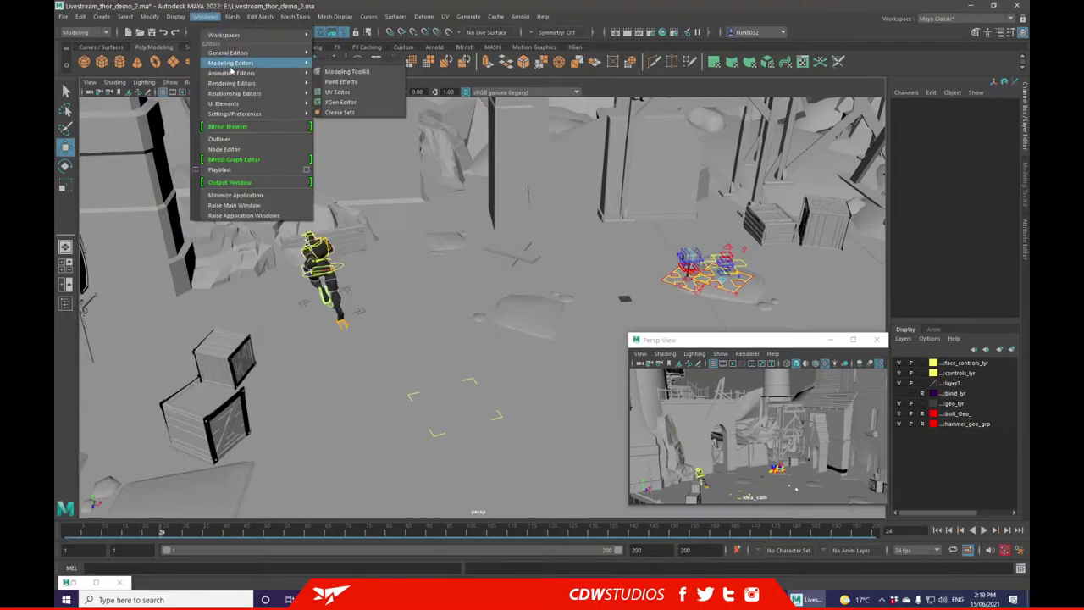
pyautogui.moveTo(245, 73)
pyautogui.click(343, 73)
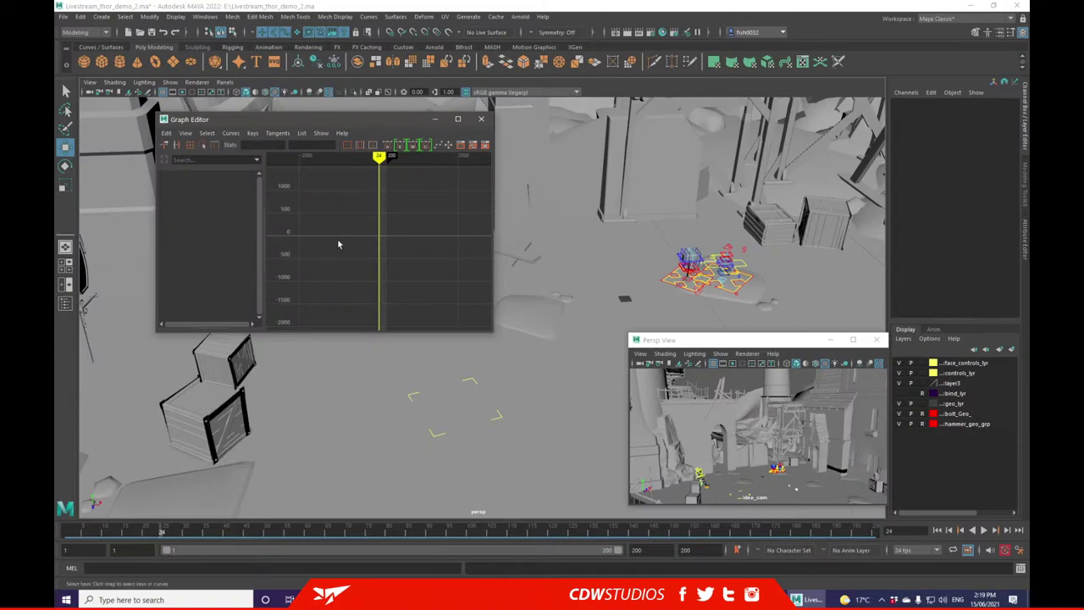
pyautogui.moveTo(332, 121); pyautogui.dragTo(751, 113)
pyautogui.moveTo(273, 200); pyautogui.dragTo(425, 378)
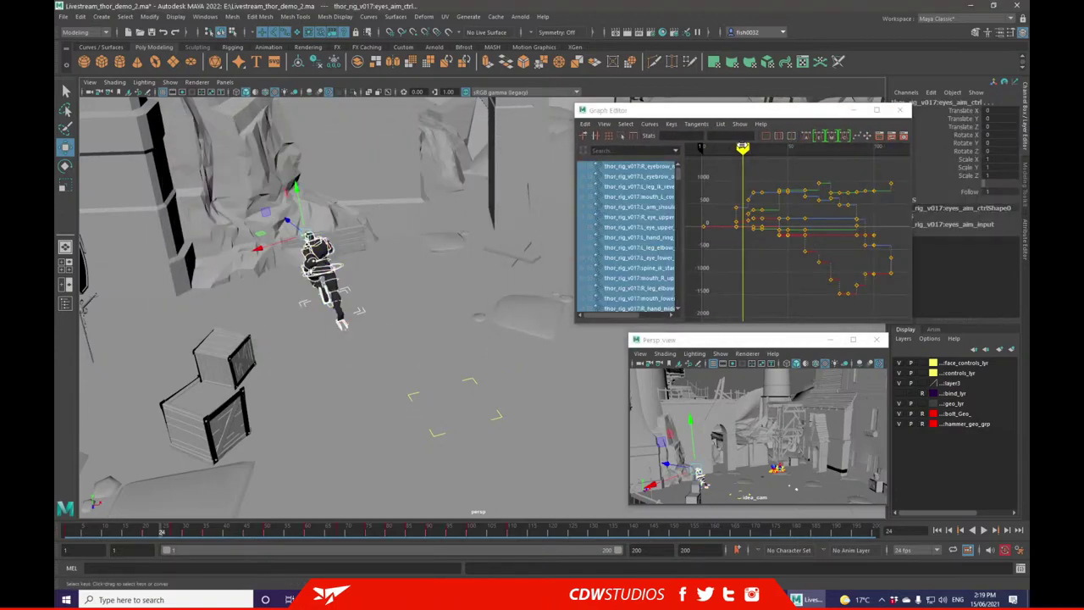
# - Set the tangents of all the rig controls' keys to Stepped and close the Graph Editor
pyautogui.moveTo(743, 149); pyautogui.dragTo(938, 326)
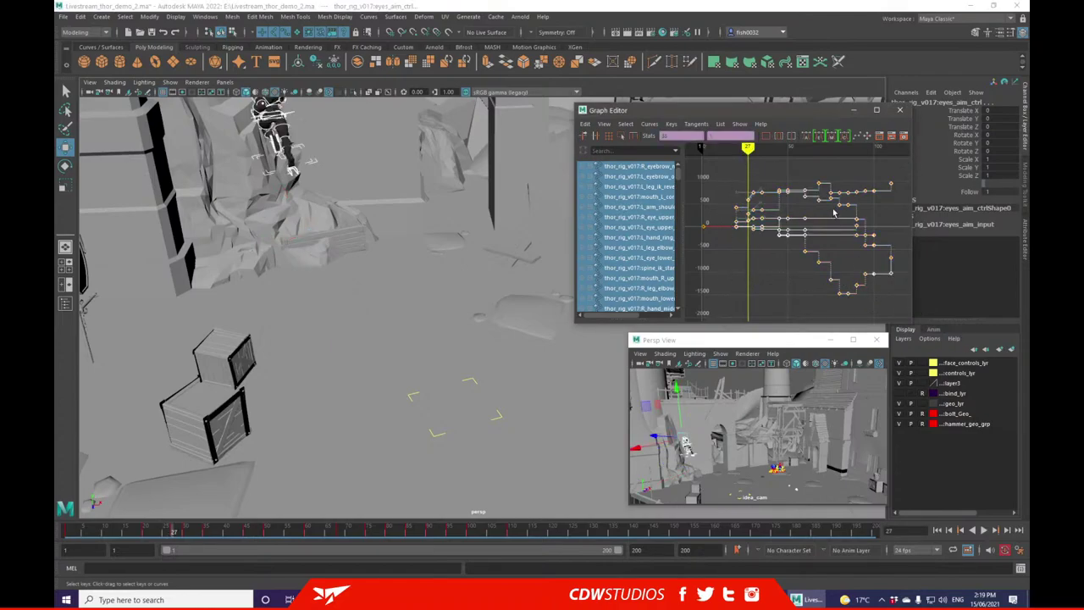
pyautogui.rightClick(848, 176)
pyautogui.moveTo(865, 199)
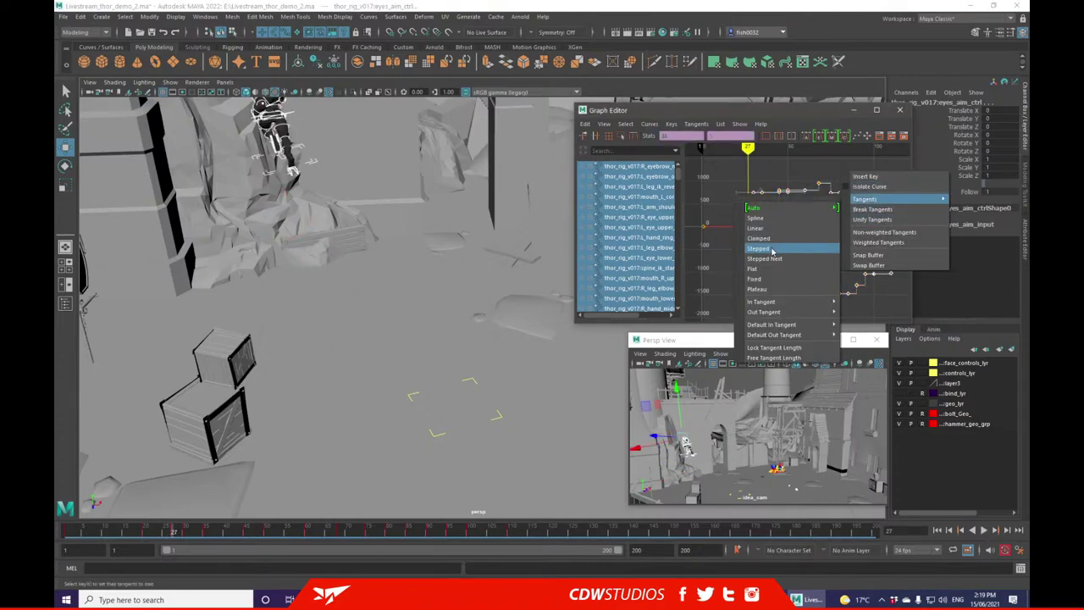
pyautogui.click(796, 239)
pyautogui.click(796, 254)
pyautogui.click(900, 110)
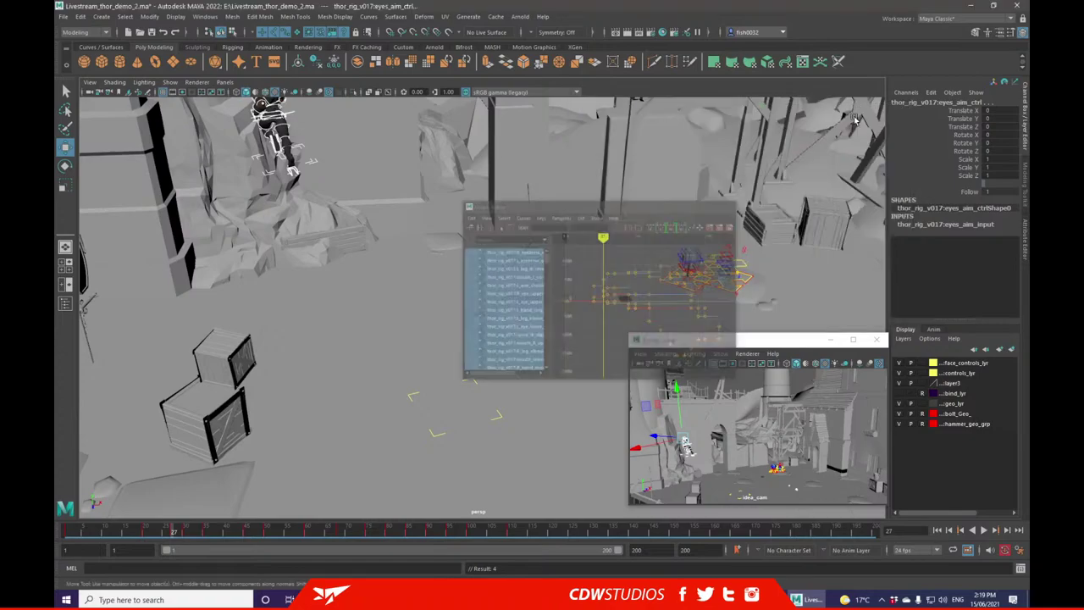
# - At frame 41, move the extra root control up off the rock ledge toward the wooden walkway
pyautogui.moveTo(179, 532); pyautogui.dragTo(228, 533)
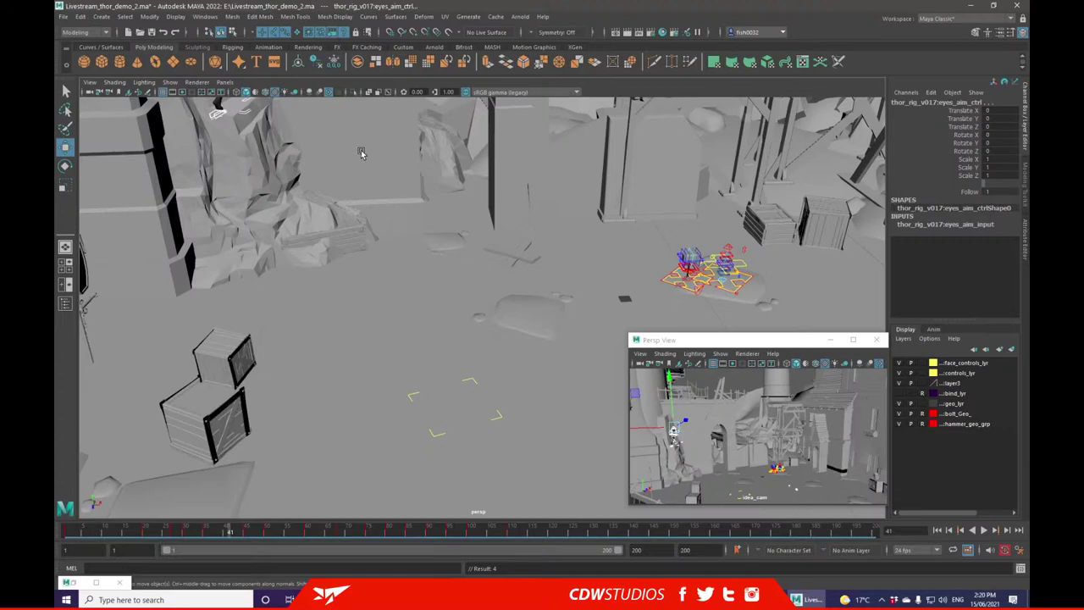
pyautogui.press('f')
pyautogui.scroll(-5, 417, 219)
pyautogui.keyDown('alt'); pyautogui.moveTo(417, 218); pyautogui.dragTo(513, 320); pyautogui.keyUp('alt')
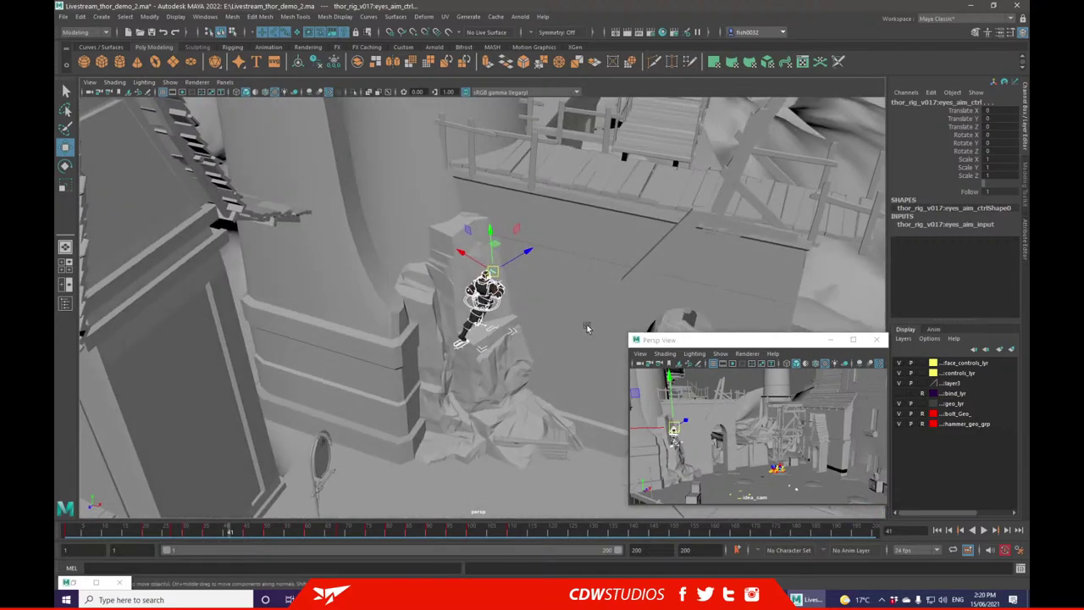
pyautogui.keyDown('alt'); pyautogui.moveTo(588, 328); pyautogui.dragTo(542, 312); pyautogui.keyUp('alt')
pyautogui.click(529, 317)
pyautogui.moveTo(485, 330); pyautogui.dragTo(452, 202)
pyautogui.hotkey('ctrl', 'z')
pyautogui.moveTo(479, 292); pyautogui.dragTo(460, 183)
pyautogui.keyDown('alt'); pyautogui.moveTo(523, 222); pyautogui.dragTo(531, 202); pyautogui.keyUp('alt')
pyautogui.moveTo(468, 221); pyautogui.dragTo(505, 210)
pyautogui.keyDown('alt'); pyautogui.moveTo(506, 211); pyautogui.dragTo(366, 405); pyautogui.keyUp('alt')
# - Set the extra root control's keys around frame 45 to Stepped tangents in the Graph Editor and close the editor
pyautogui.moveTo(226, 538); pyautogui.dragTo(202, 530)
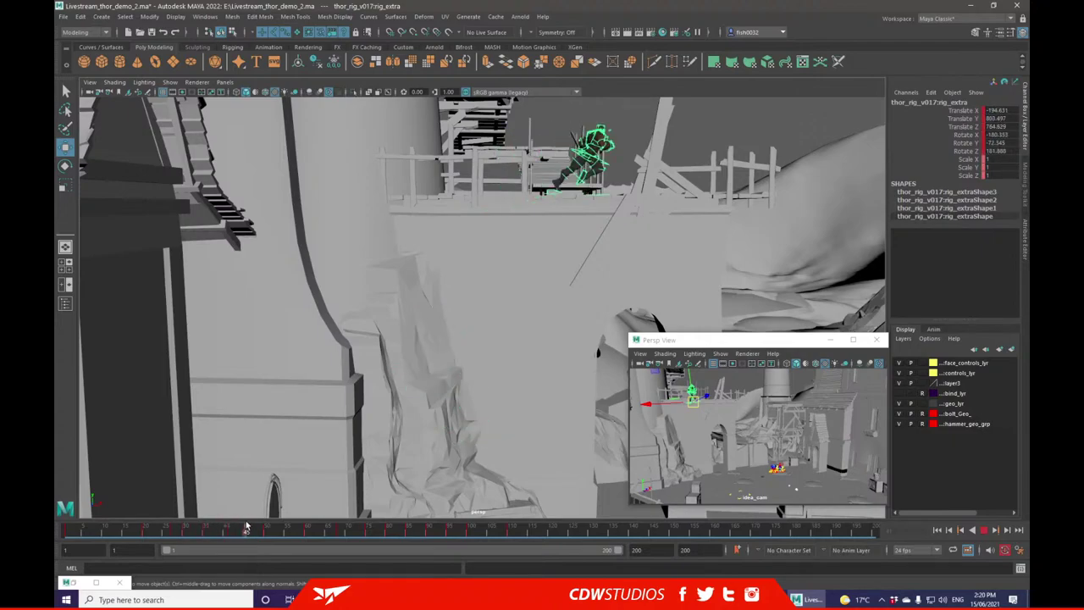
pyautogui.hotkey('alt', 'v')
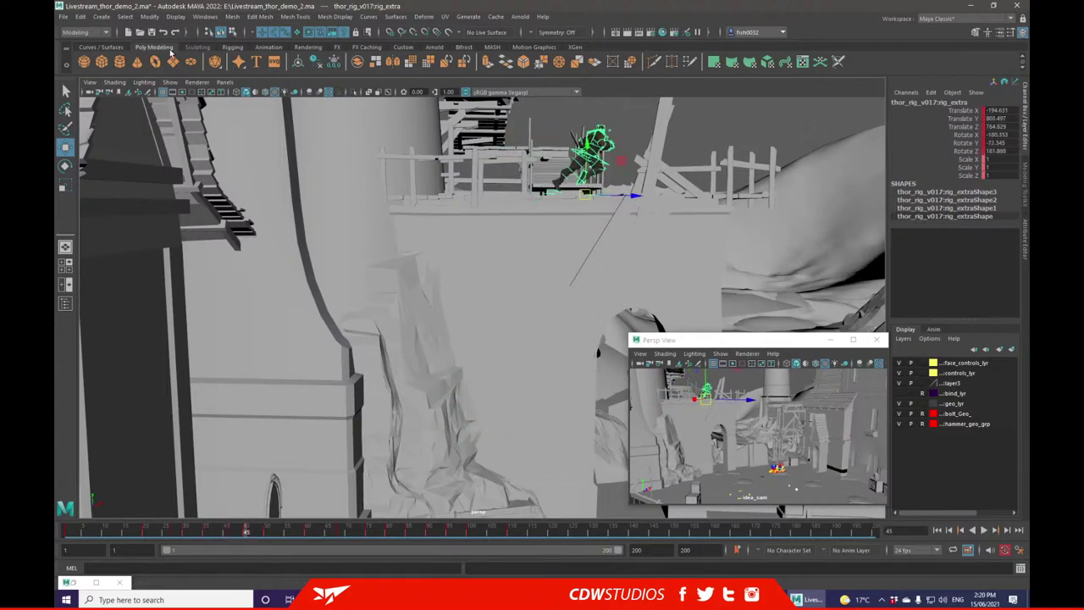
pyautogui.click(203, 17)
pyautogui.moveTo(231, 73)
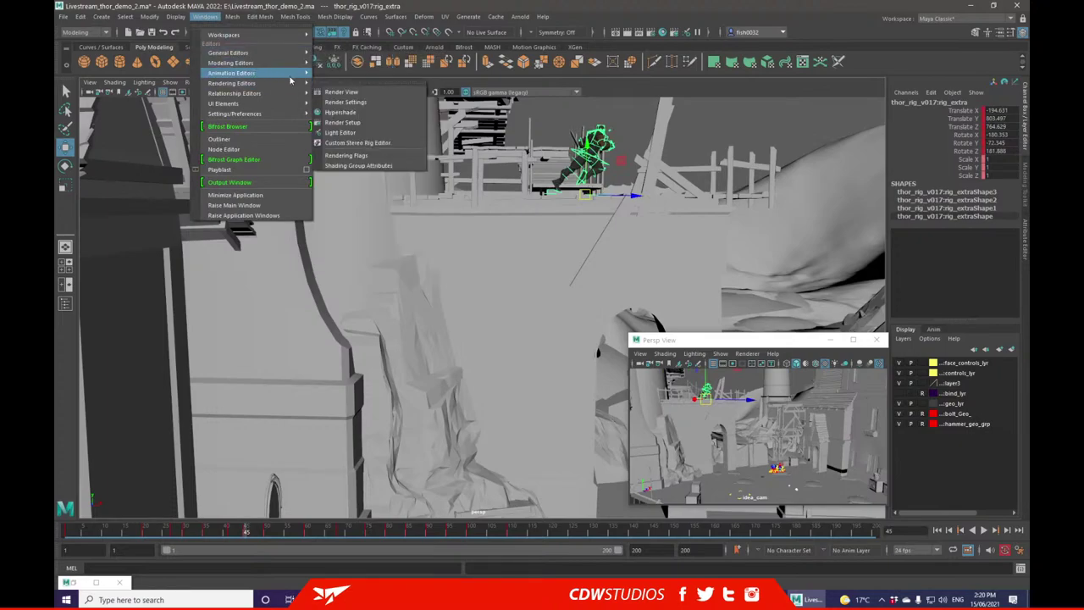
pyautogui.click(342, 72)
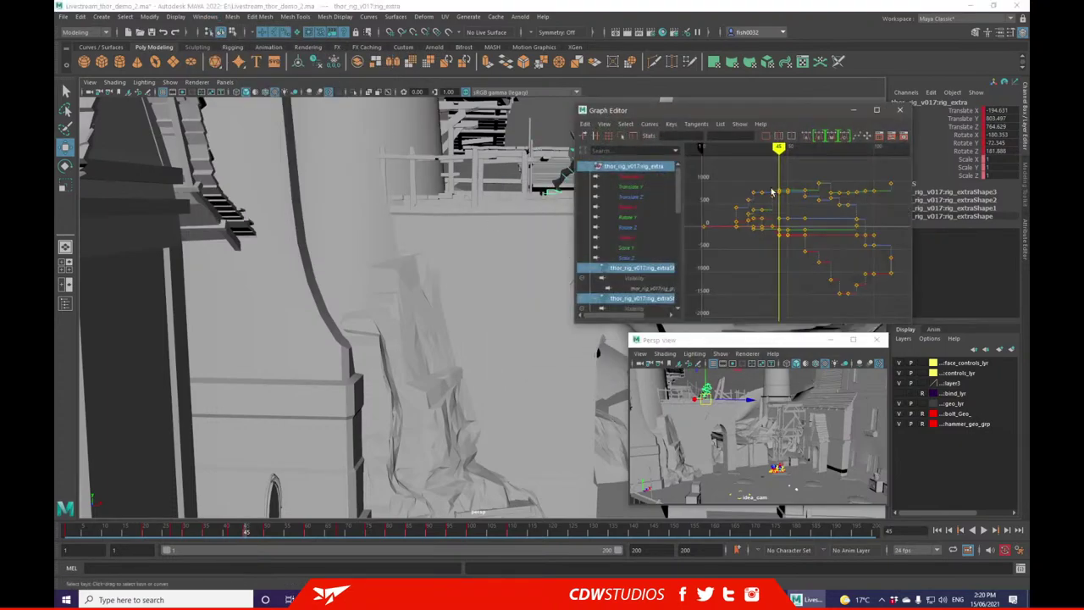
pyautogui.moveTo(756, 175); pyautogui.dragTo(811, 268)
pyautogui.rightClick(819, 161)
pyautogui.moveTo(870, 190)
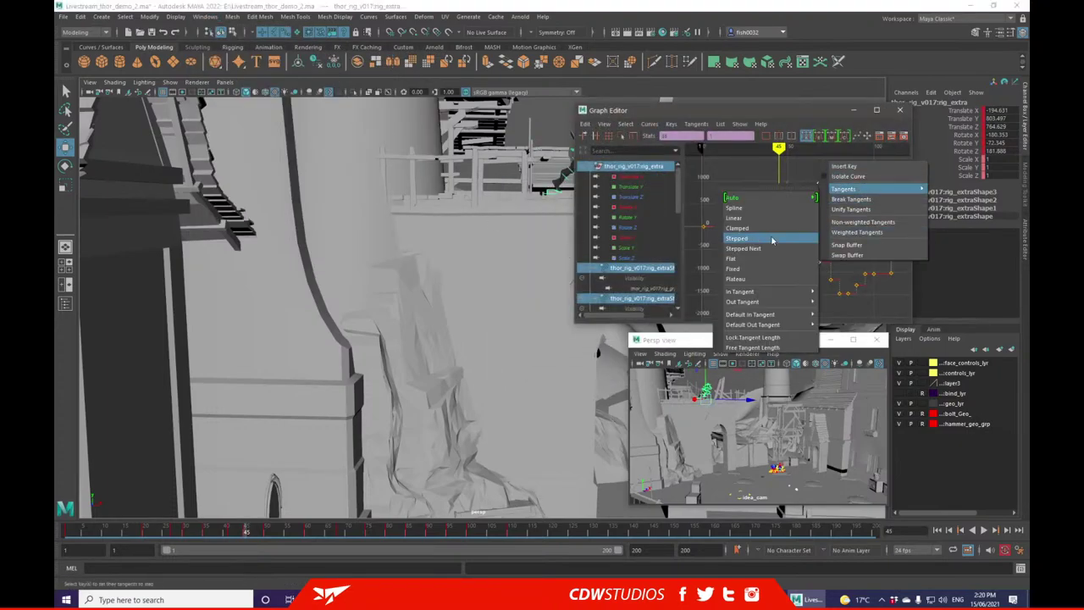
pyautogui.click(776, 228)
pyautogui.click(899, 109)
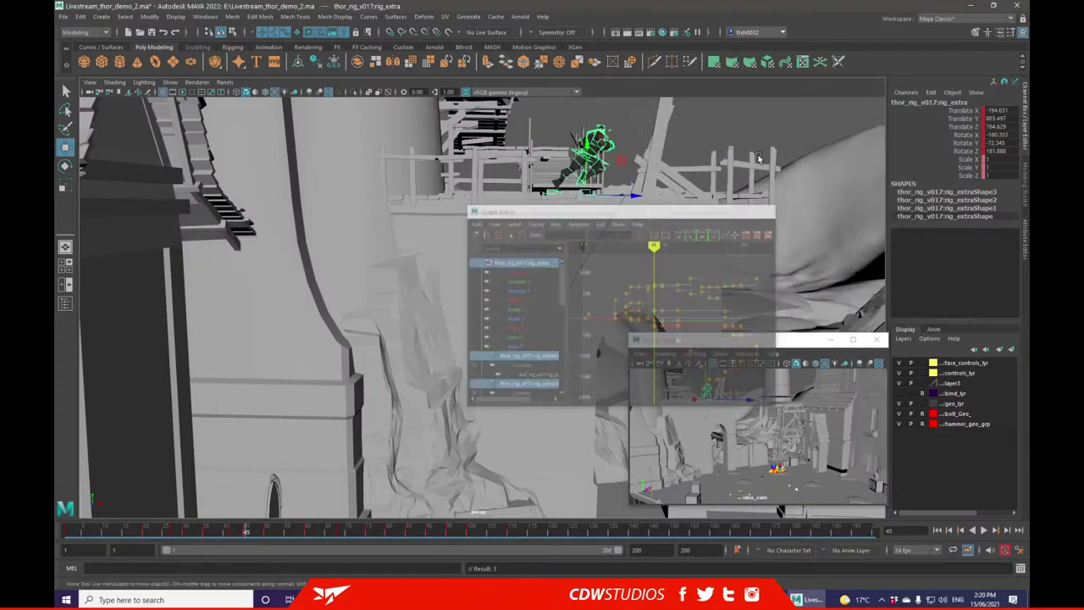
# - Deselect the rig, play the run from the start through idea_cam, and scrub back to frame 27
pyautogui.click(459, 410)
pyautogui.moveTo(280, 531); pyautogui.dragTo(72, 535)
pyautogui.click(984, 530)
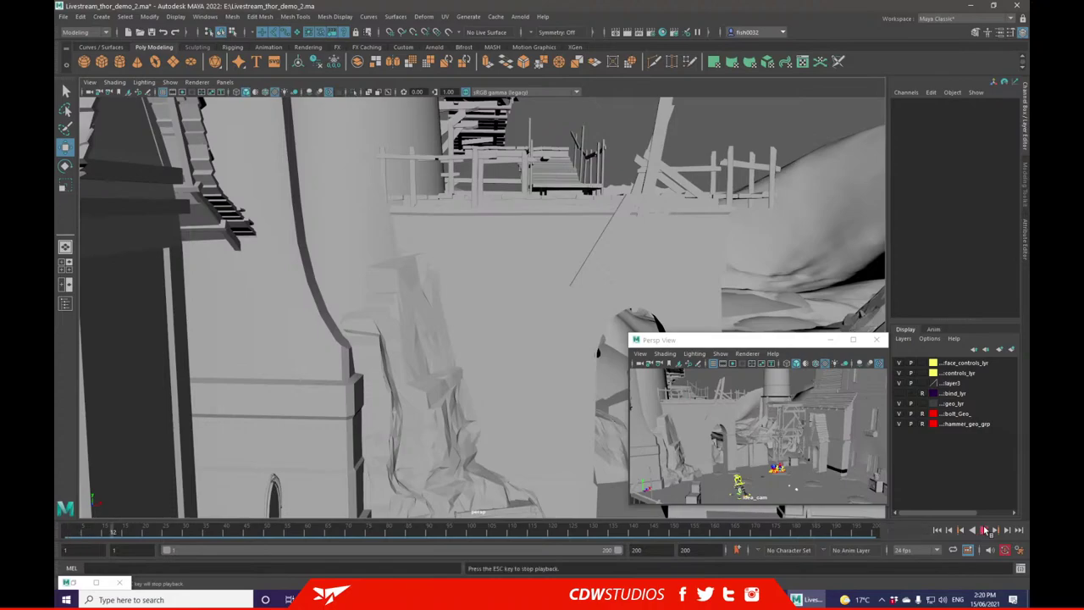
pyautogui.click(728, 380)
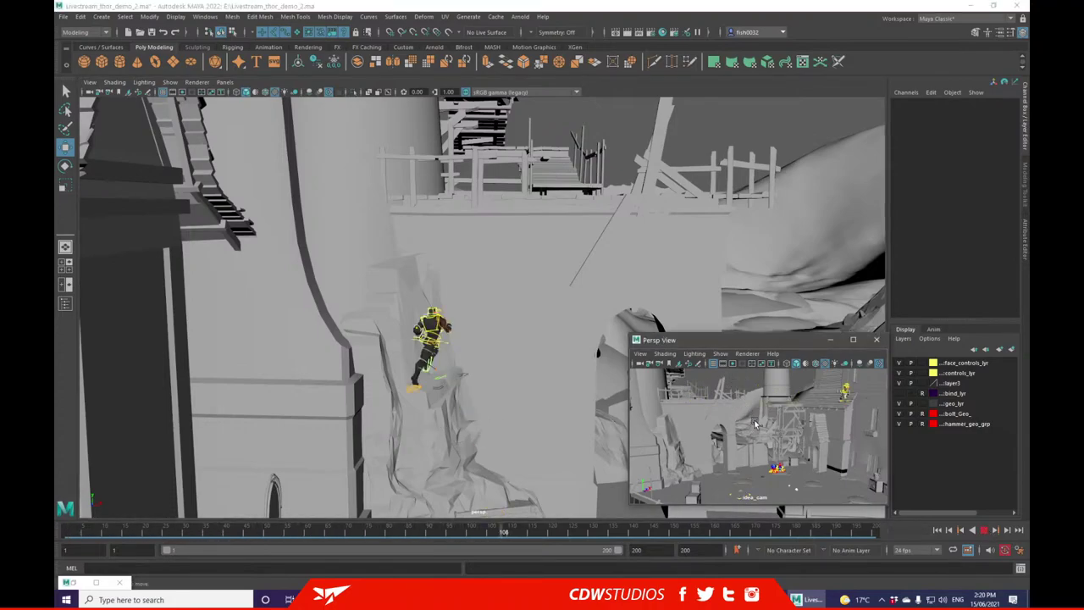
pyautogui.click(984, 530)
pyautogui.moveTo(738, 533); pyautogui.dragTo(100, 545)
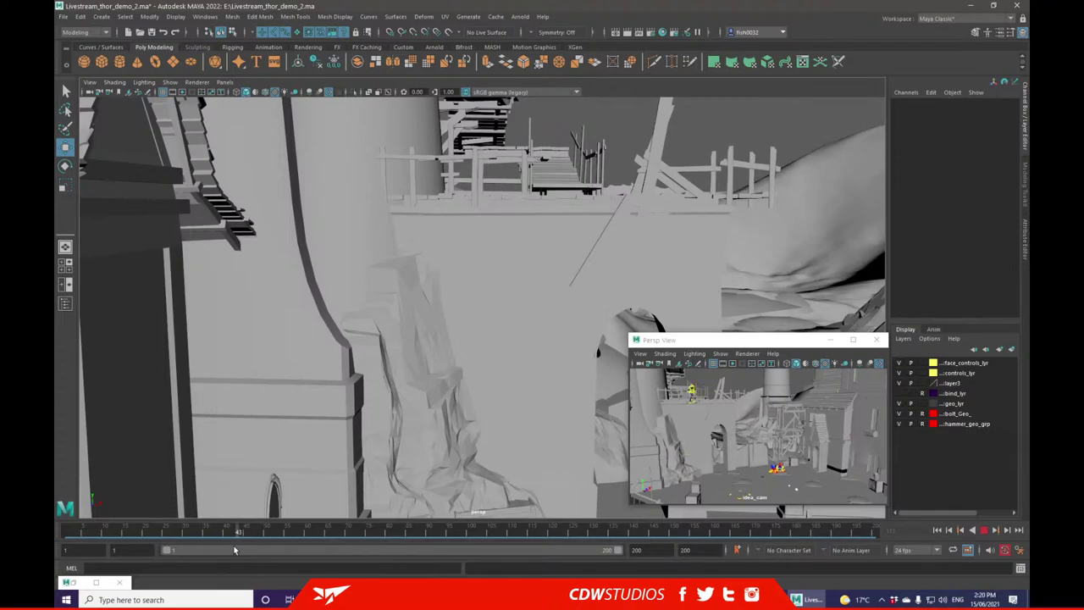
pyautogui.moveTo(203, 556); pyautogui.dragTo(174, 562)
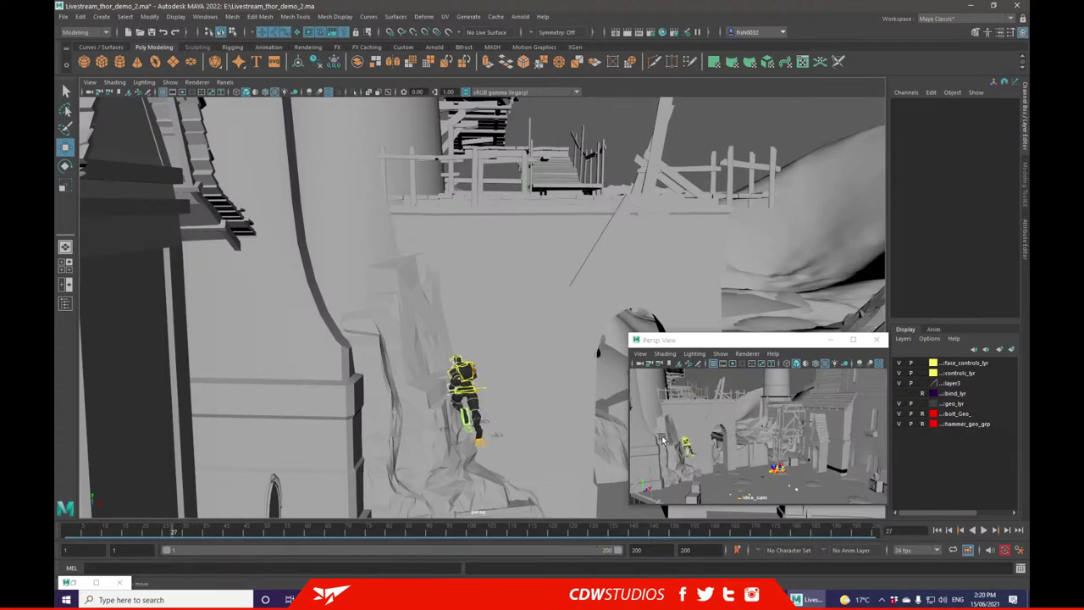
# - Select all of Thor's controls and shift their keys from about frame 19 onward later, so the block starts at about frame 44
pyautogui.moveTo(662, 439); pyautogui.dragTo(717, 473)
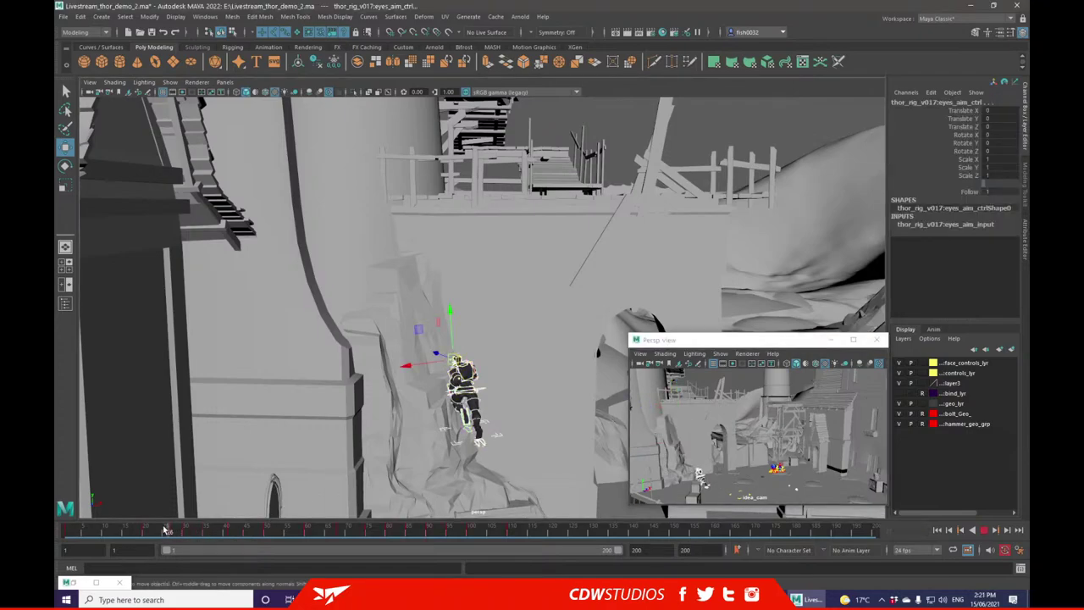
pyautogui.keyDown('shift'); pyautogui.moveTo(140, 532); pyautogui.dragTo(551, 532); pyautogui.keyUp('shift')
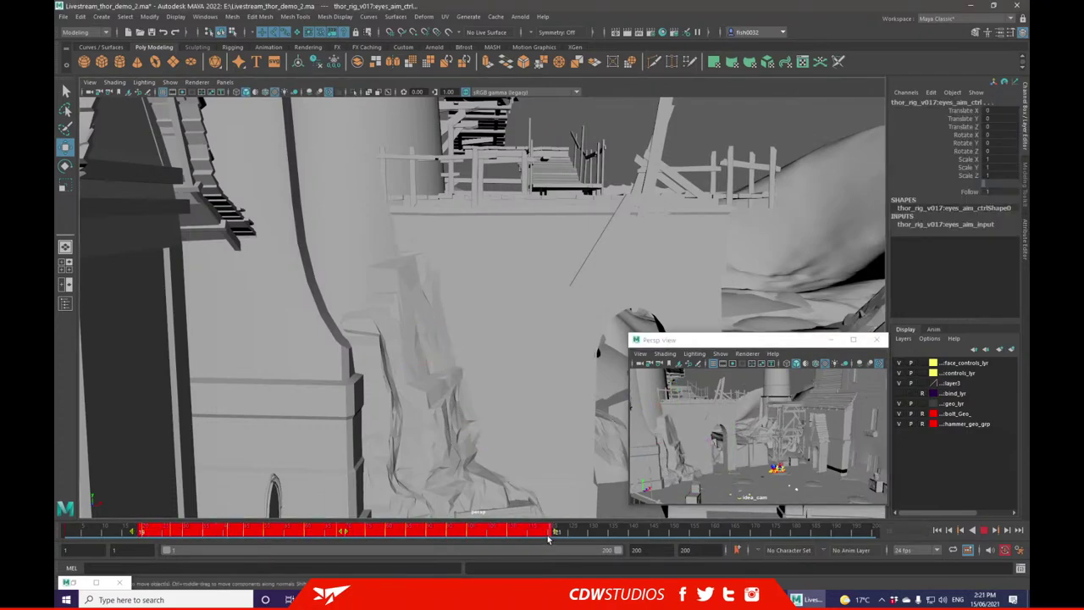
pyautogui.moveTo(367, 532); pyautogui.dragTo(513, 534)
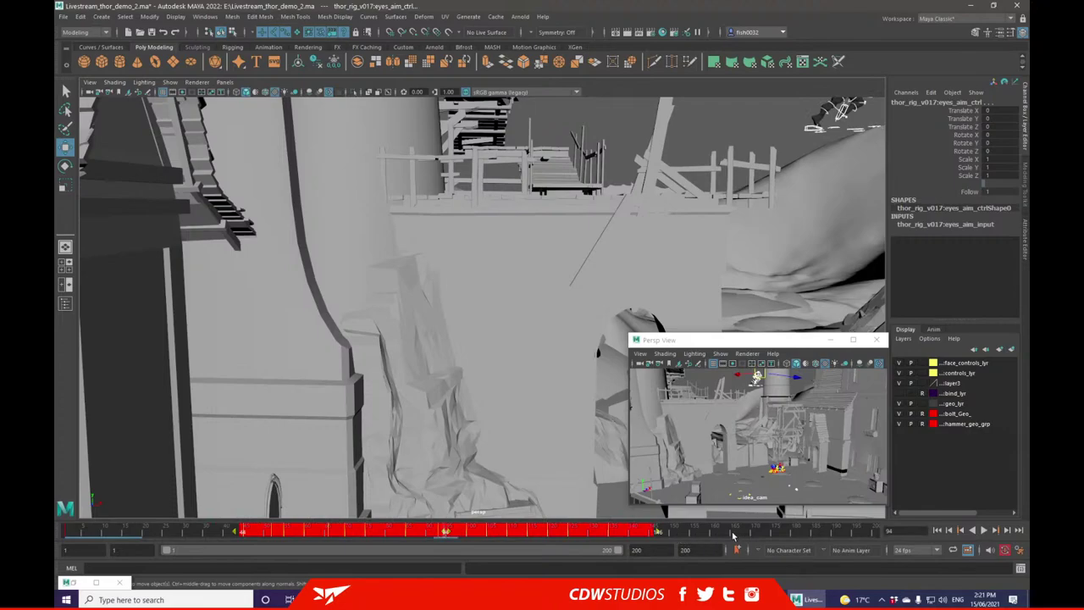
pyautogui.moveTo(735, 536); pyautogui.dragTo(65, 531)
pyautogui.hotkey('alt', 'v')
# - Scale the rig's keys up to about frame 77 so the range starts at frame 33, and snap them to whole frames
pyautogui.moveTo(243, 530)
pyautogui.mouseDown()
pyautogui.moveTo(141, 530)
pyautogui.moveTo(376, 534)
pyautogui.mouseUp()
pyautogui.moveTo(231, 532); pyautogui.dragTo(198, 534)
pyautogui.rightClick(237, 532)
pyautogui.click(258, 377)
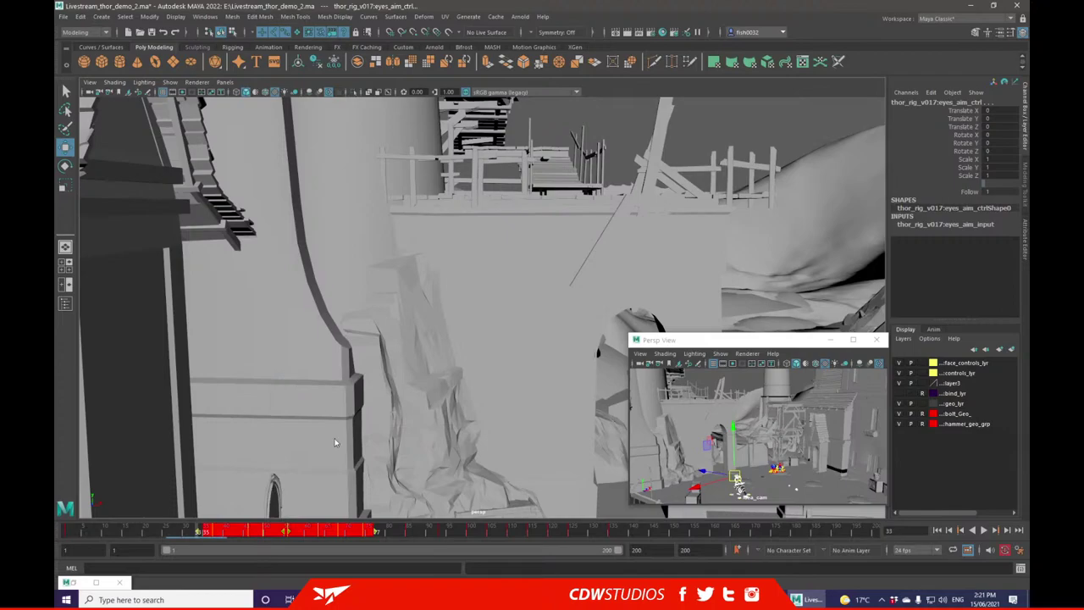
pyautogui.moveTo(390, 531); pyautogui.dragTo(55, 527)
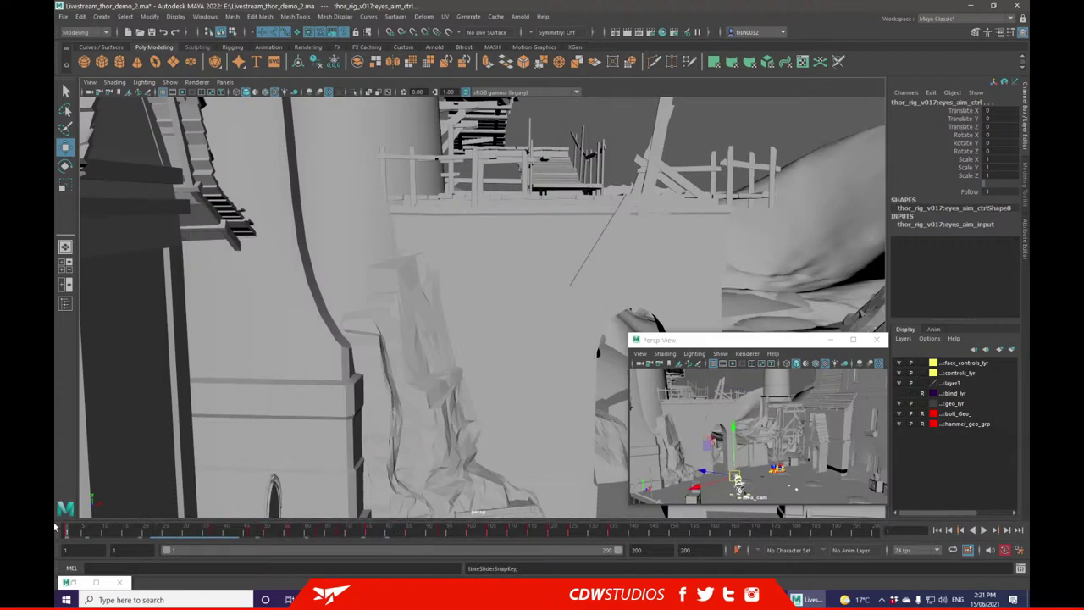
# - Try to scale the rig's keys between about frames 29 and 84 so the range starts at frame 41
pyautogui.keyDown('shift'); pyautogui.moveTo(174, 531); pyautogui.dragTo(405, 531); pyautogui.keyUp('shift')
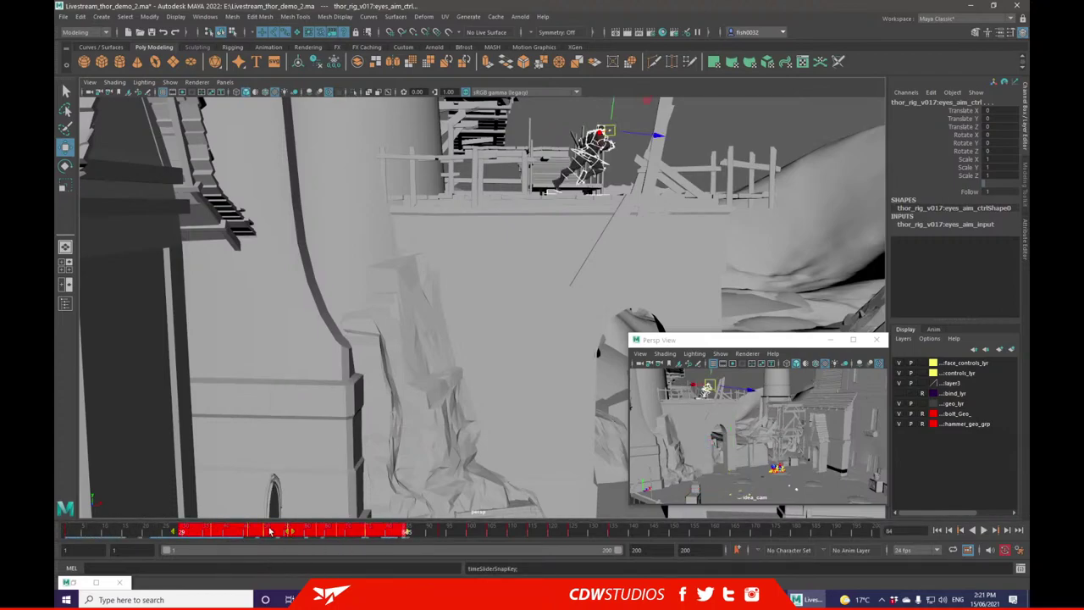
pyautogui.moveTo(176, 531); pyautogui.dragTo(225, 531)
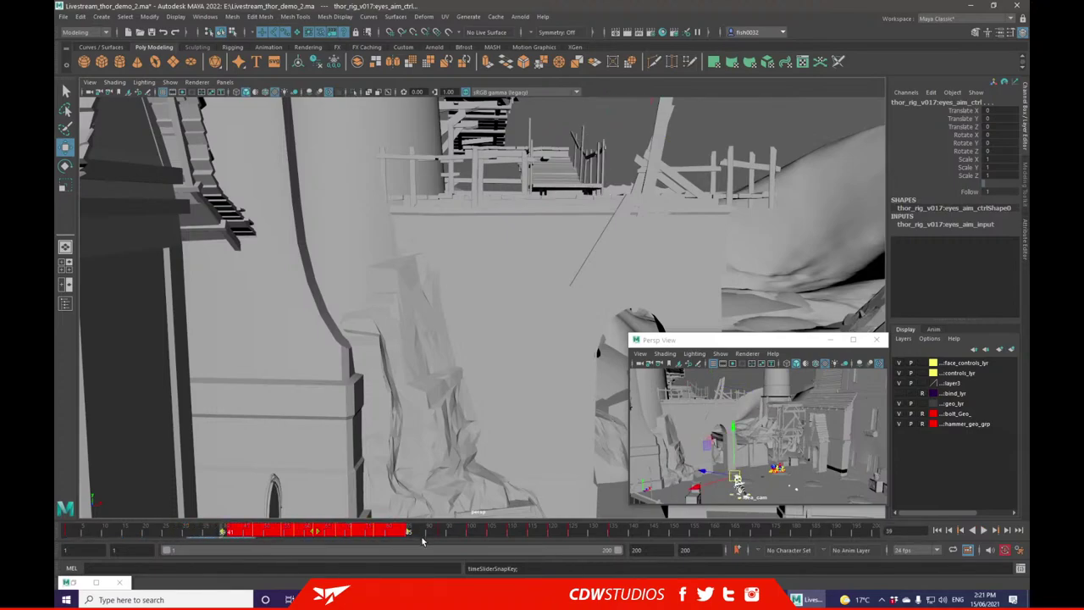
pyautogui.hotkey('ctrl', 'z')
# - Scrub through the retimed keys with all rig controls selected, stop at frame 41, and deselect the rig
pyautogui.moveTo(472, 533); pyautogui.dragTo(58, 531)
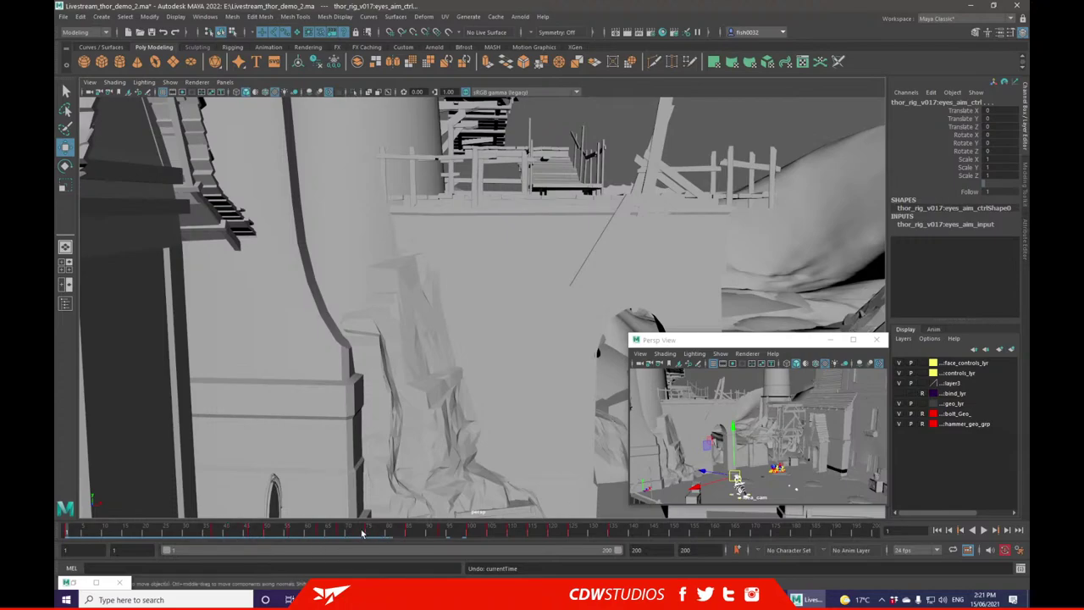
pyautogui.moveTo(345, 536); pyautogui.dragTo(219, 532)
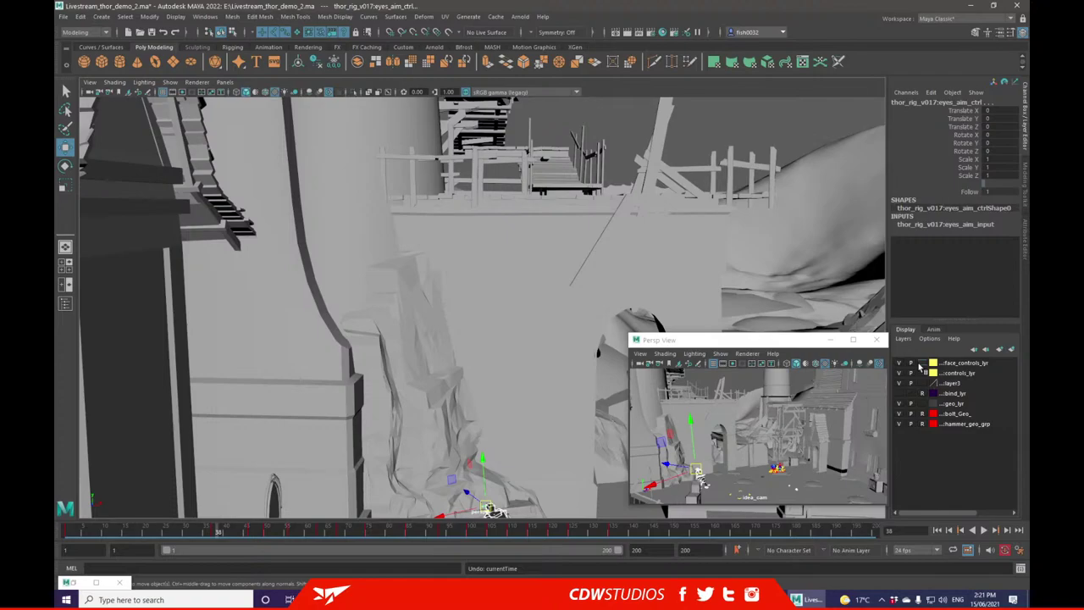
pyautogui.moveTo(254, 533); pyautogui.dragTo(230, 530)
pyautogui.click(288, 302)
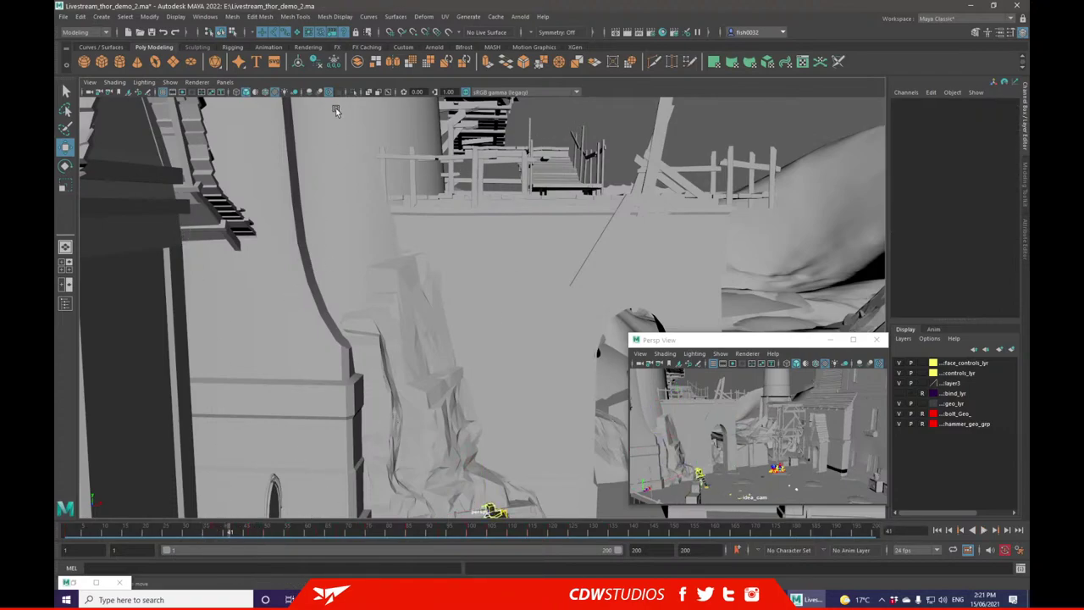
# - Replay the retimed run from frame 1 through idea_cam with nothing selected, returning to the start between playbacks
pyautogui.moveTo(230, 530); pyautogui.dragTo(67, 527)
pyautogui.click(983, 530)
pyautogui.click(983, 531)
pyautogui.moveTo(296, 534)
pyautogui.mouseDown()
pyautogui.moveTo(262, 522)
pyautogui.moveTo(122, 525)
pyautogui.mouseUp()
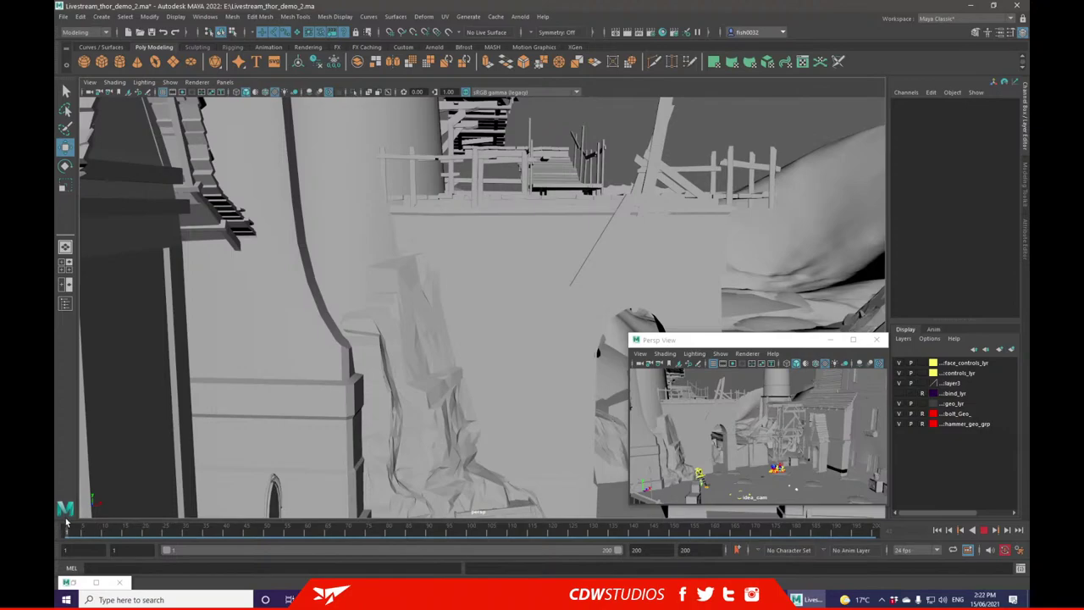
pyautogui.moveTo(54, 527); pyautogui.dragTo(57, 528)
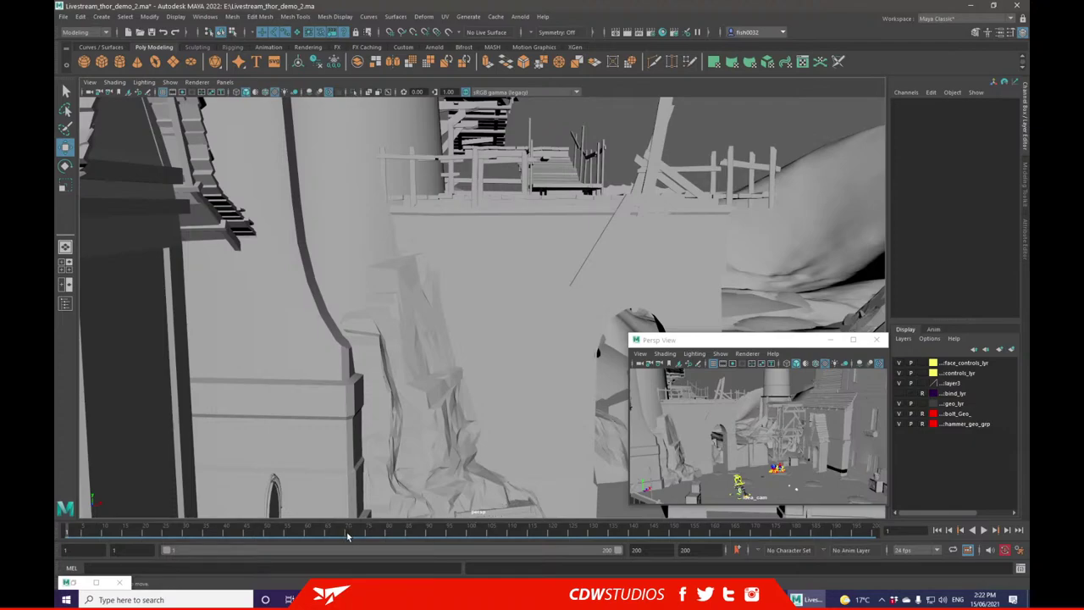
pyautogui.click(982, 530)
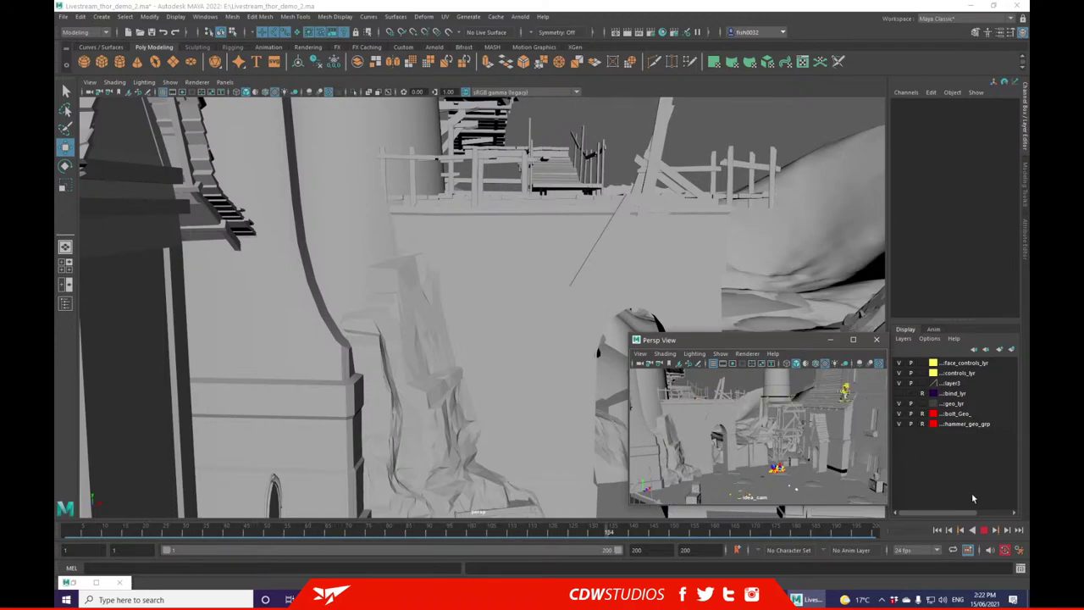
pyautogui.click(985, 530)
pyautogui.moveTo(707, 531); pyautogui.dragTo(77, 517)
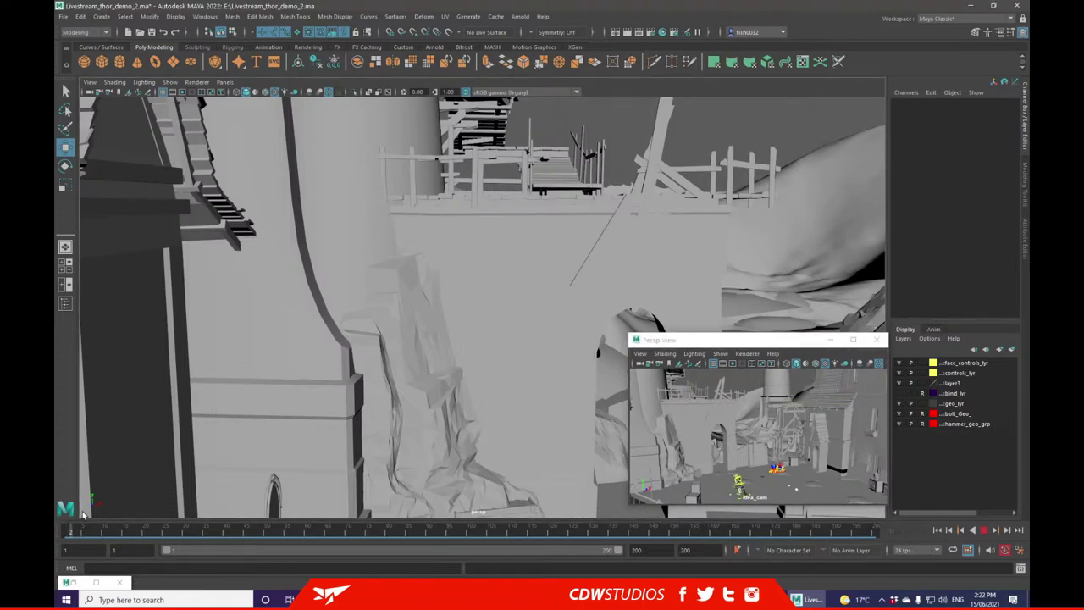
# - Go to frame 103, frame Thor's planted right foot in the perspective view, and select the extra root control
pyautogui.moveTo(169, 505); pyautogui.dragTo(652, 511)
pyautogui.moveTo(825, 526); pyautogui.dragTo(483, 531)
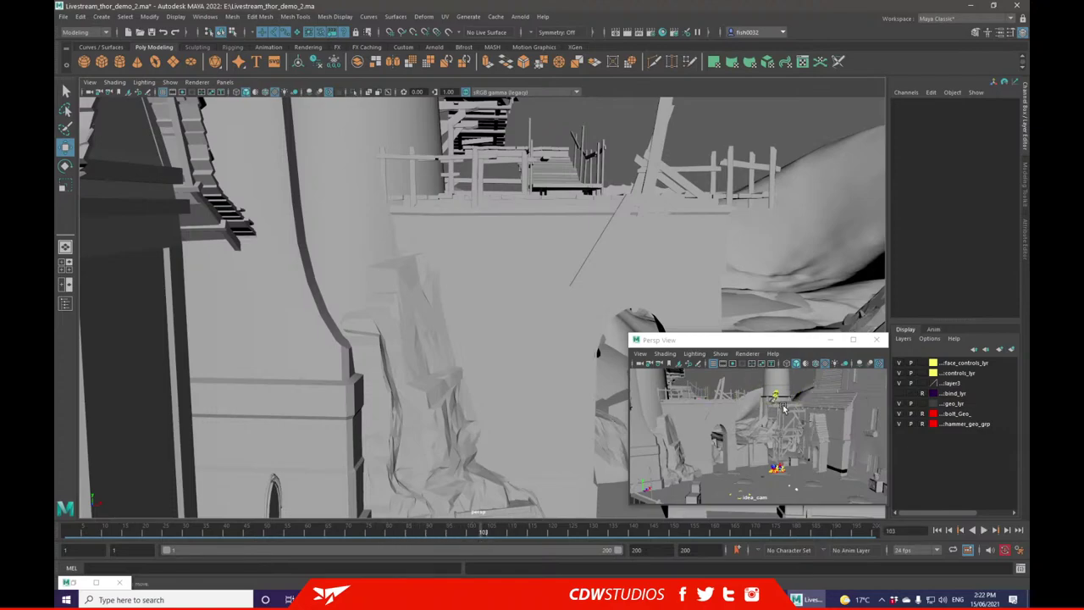
pyautogui.click(769, 403)
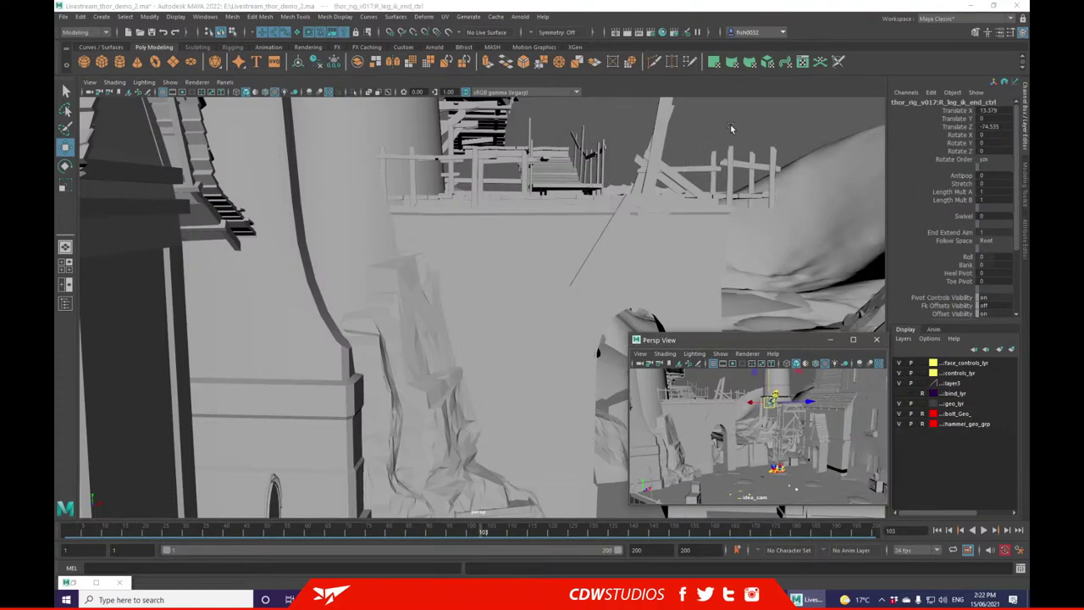
pyautogui.press('f')
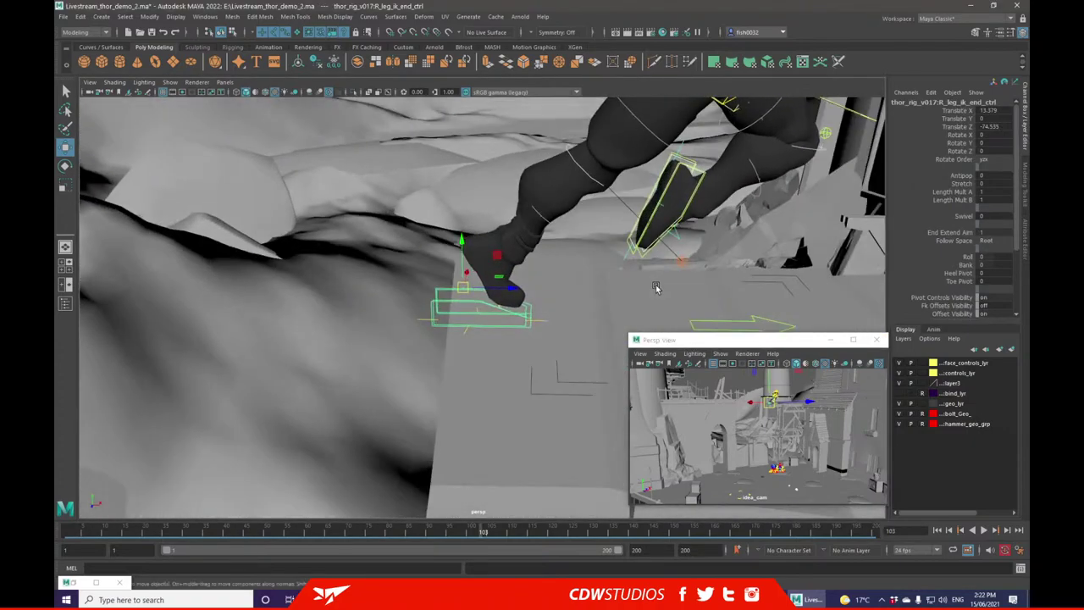
pyautogui.click(532, 389)
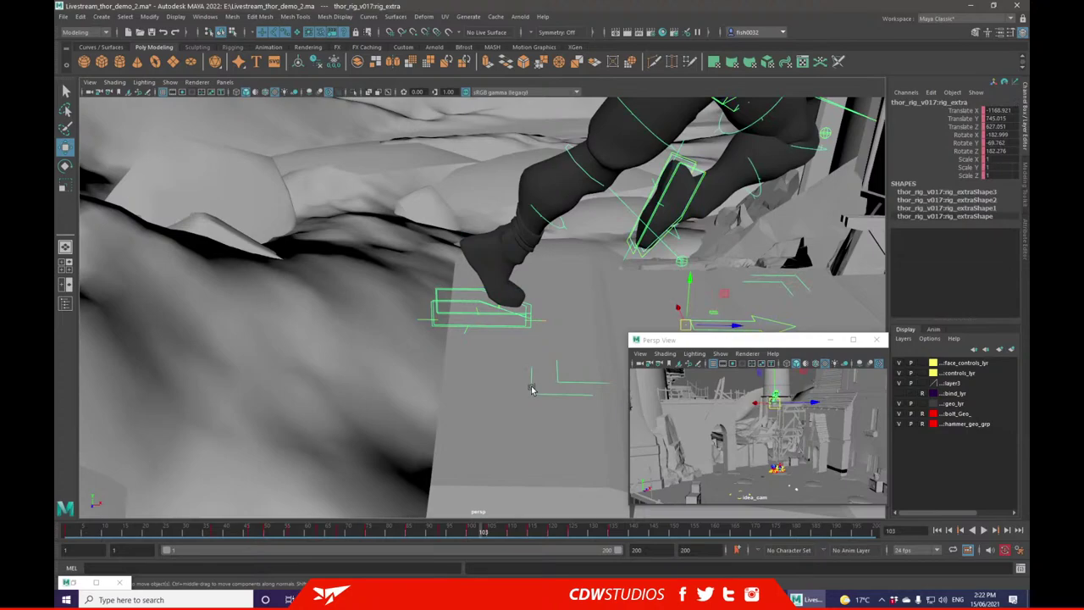
pyautogui.scroll(-1, 645, 330)
pyautogui.keyDown('alt'); pyautogui.moveTo(611, 387); pyautogui.dragTo(476, 366, button='middle'); pyautogui.keyUp('alt')
# - From an overhead view, nudge the extra root control sideways along its X axis on the wooden walkway at about frame 99
pyautogui.moveTo(485, 527); pyautogui.dragTo(464, 536)
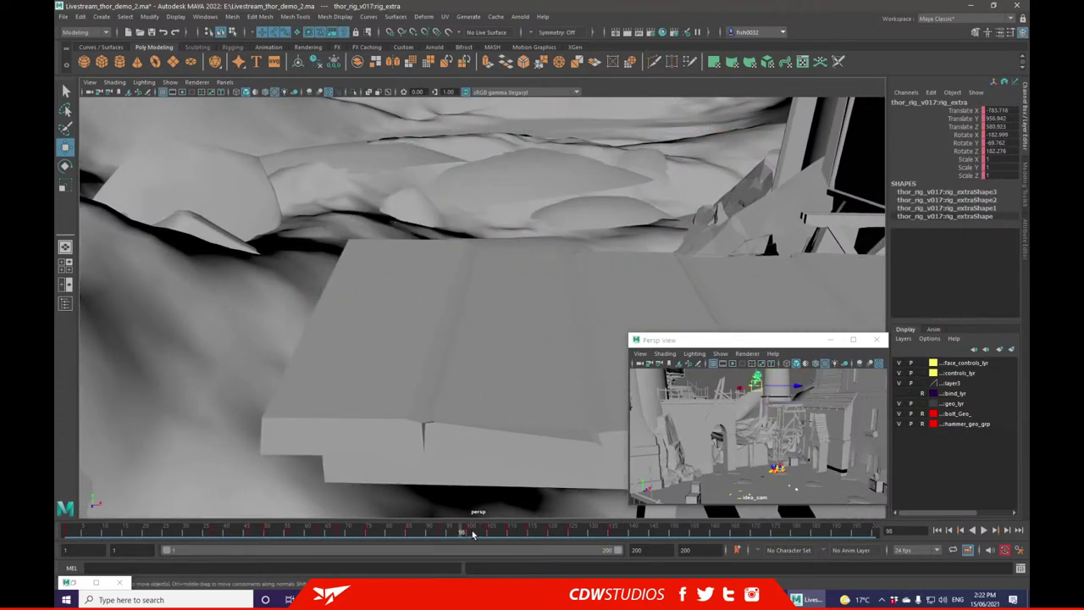
pyautogui.keyDown('alt'); pyautogui.moveTo(560, 185); pyautogui.dragTo(461, 178, button='right'); pyautogui.keyUp('alt')
pyautogui.keyDown('alt'); pyautogui.moveTo(462, 178); pyautogui.dragTo(489, 371); pyautogui.keyUp('alt')
pyautogui.moveTo(405, 533)
pyautogui.mouseDown()
pyautogui.moveTo(470, 530)
pyautogui.moveTo(344, 534)
pyautogui.moveTo(426, 526)
pyautogui.moveTo(416, 530)
pyautogui.mouseUp()
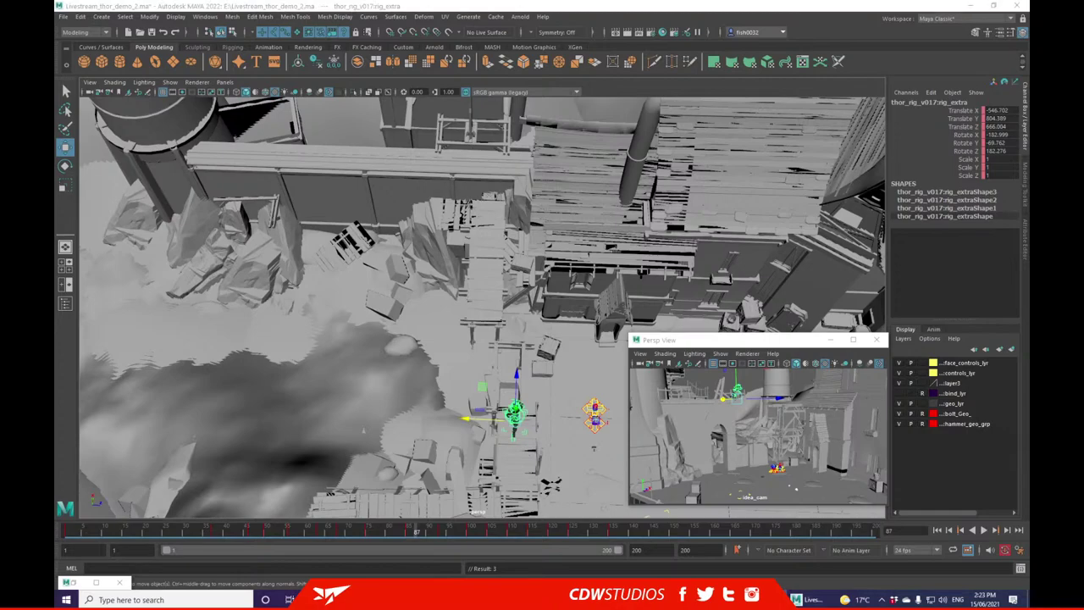
pyautogui.moveTo(419, 532); pyautogui.dragTo(475, 530)
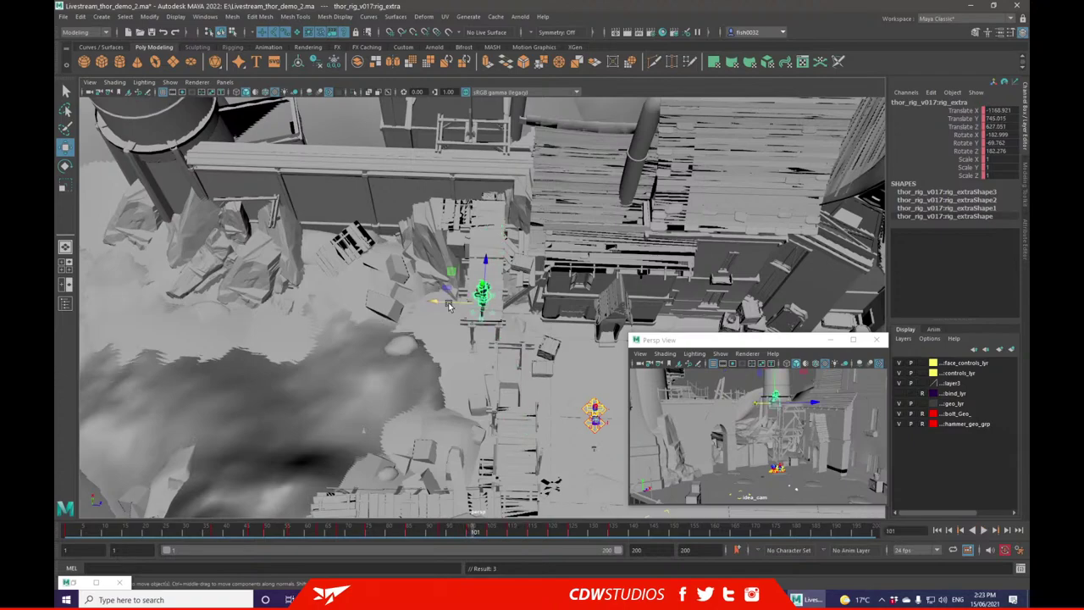
pyautogui.moveTo(454, 304); pyautogui.dragTo(456, 304)
pyautogui.hotkey('ctrl', 'z')
pyautogui.click(468, 530)
pyautogui.moveTo(434, 302); pyautogui.dragTo(442, 303)
# - At frame 125, move the extra root control along its X axis toward the edge of the plank roof
pyautogui.click(423, 531)
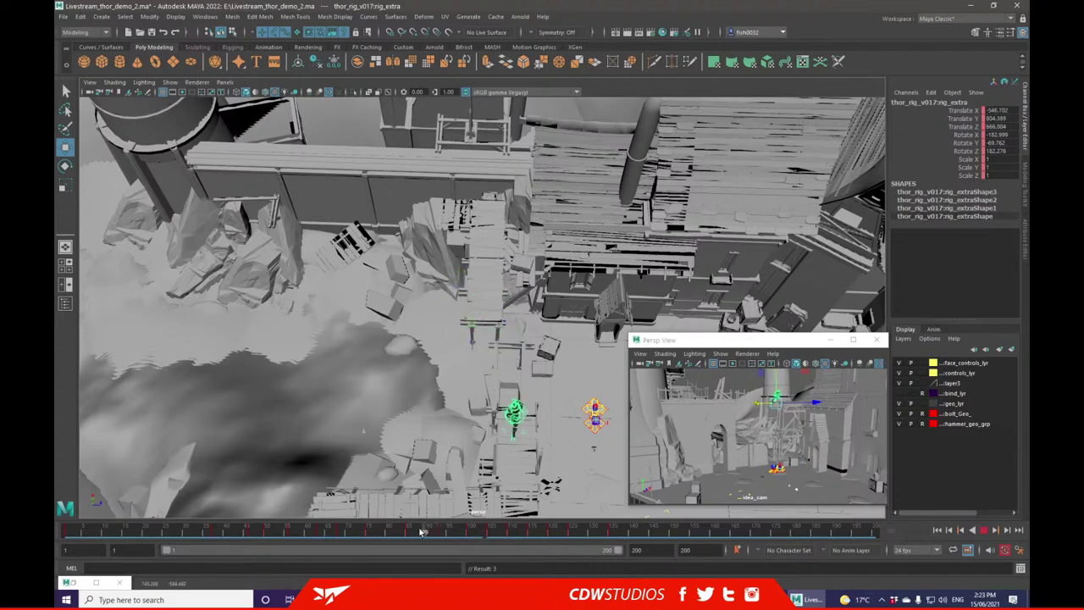
pyautogui.moveTo(439, 520); pyautogui.dragTo(573, 530)
pyautogui.moveTo(695, 221); pyautogui.dragTo(701, 244)
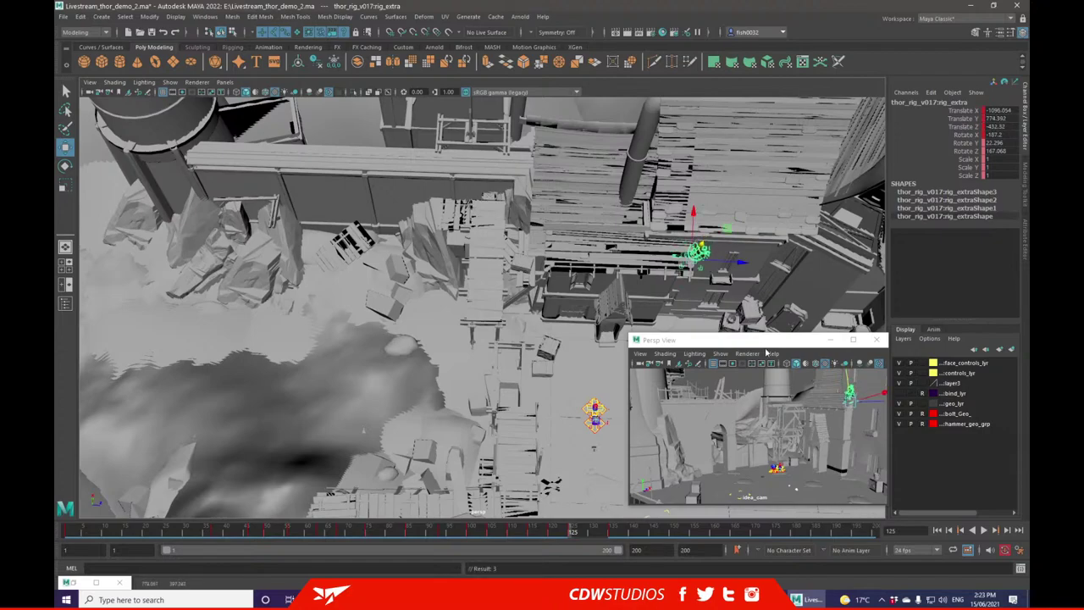
# - Deselect the rig and play the adjusted run through idea_cam from frame 1
pyautogui.click(794, 386)
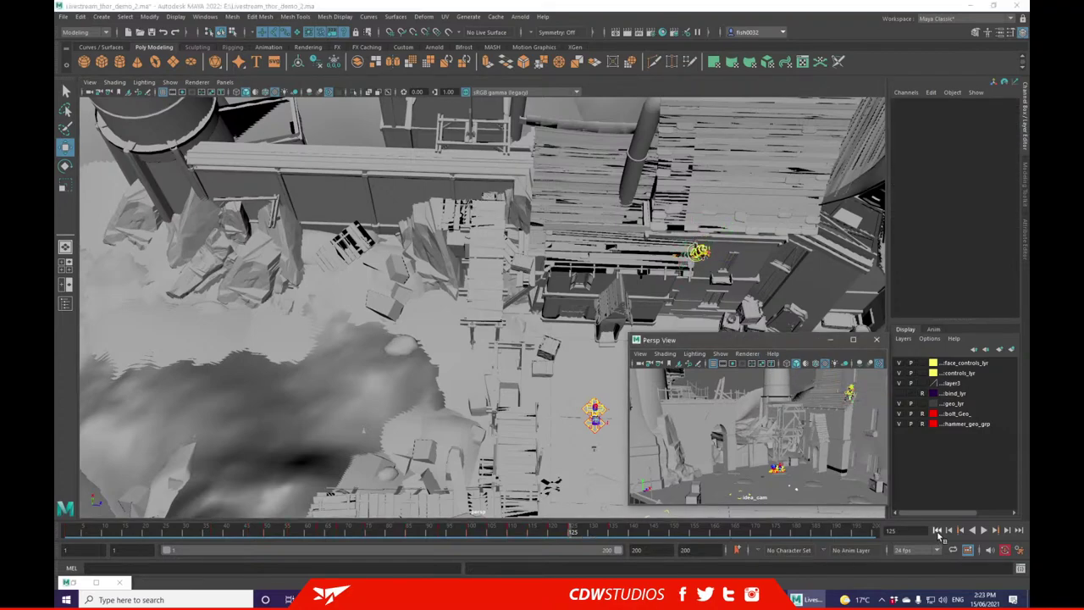
pyautogui.click(937, 530)
pyautogui.click(984, 530)
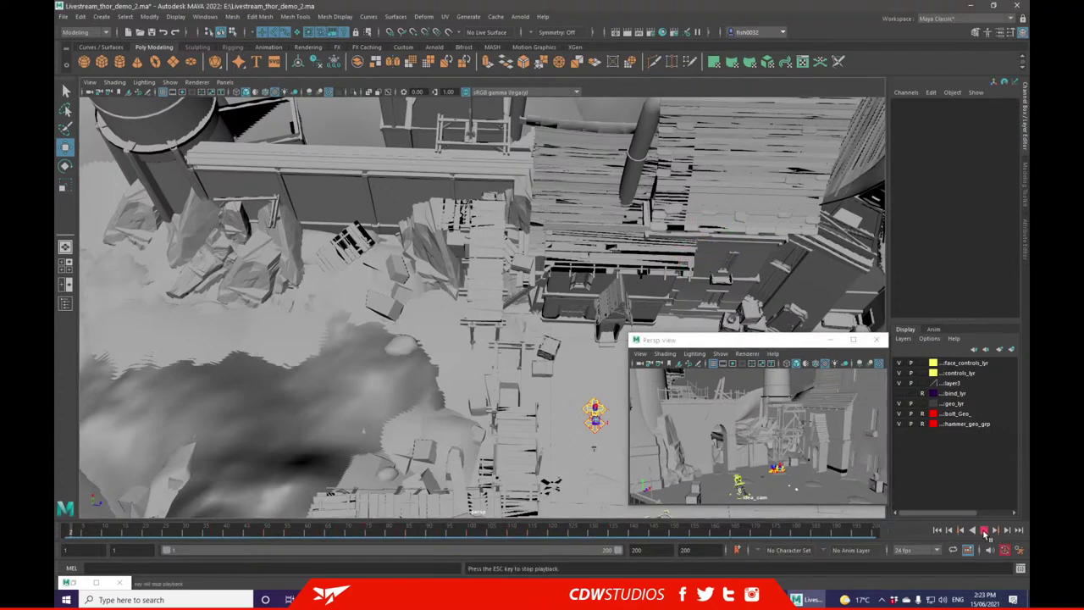
# - Play Thor's adjusted run through idea_cam and scrub back over the rooftop section toward the opening frames
pyautogui.click(742, 391)
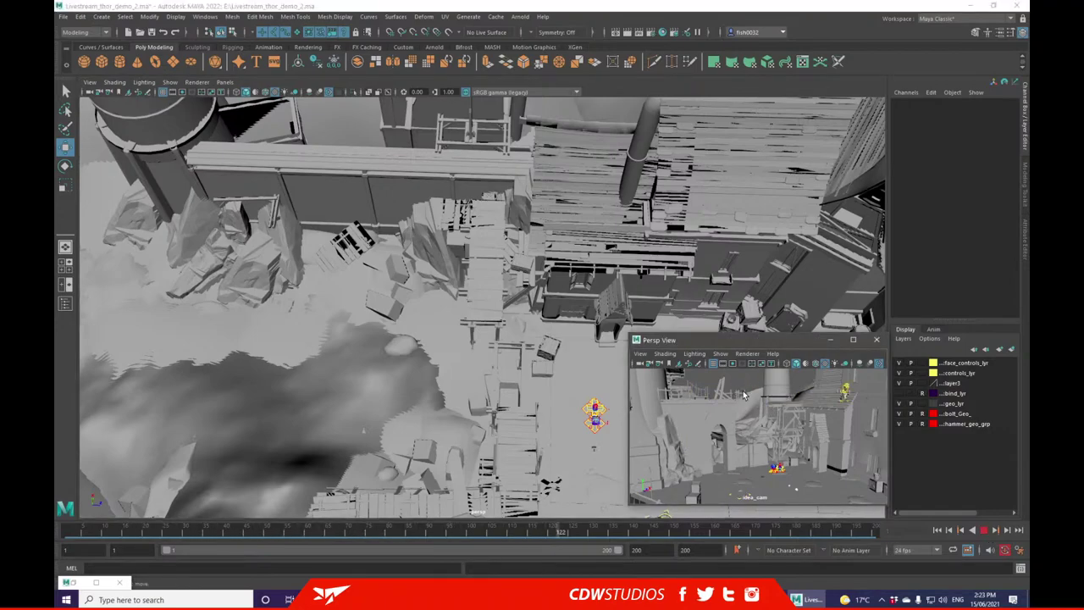
pyautogui.click(983, 532)
pyautogui.moveTo(731, 526); pyautogui.dragTo(648, 532)
pyautogui.moveTo(515, 533); pyautogui.dragTo(145, 532)
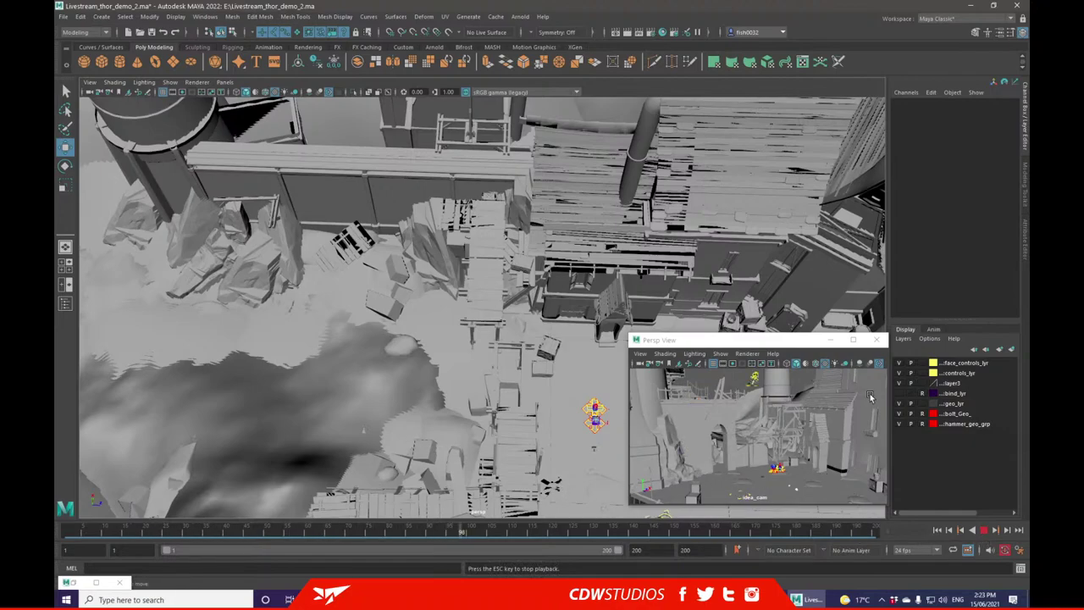
pyautogui.click(984, 530)
pyautogui.hotkey('alt', 'v')
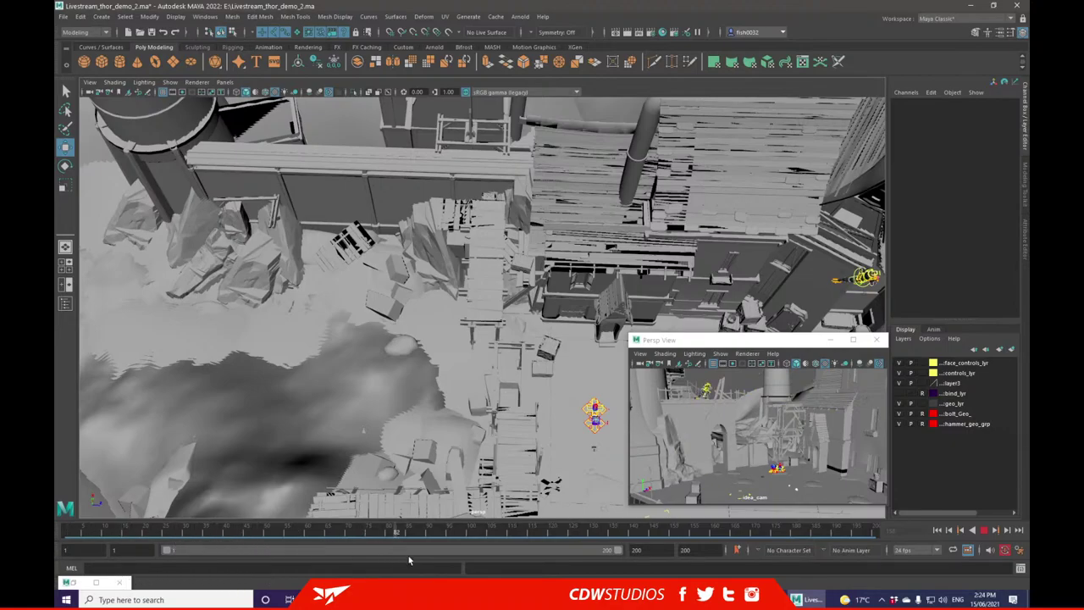
# - Play the run from frame 1 in a low perspective view that looks across the courtyard
pyautogui.click(347, 532)
pyautogui.keyDown('alt'); pyautogui.moveTo(528, 355); pyautogui.dragTo(260, 502); pyautogui.keyUp('alt')
pyautogui.scroll(4, 436, 331)
pyautogui.moveTo(207, 533); pyautogui.dragTo(55, 535)
pyautogui.hotkey('alt', 'v')
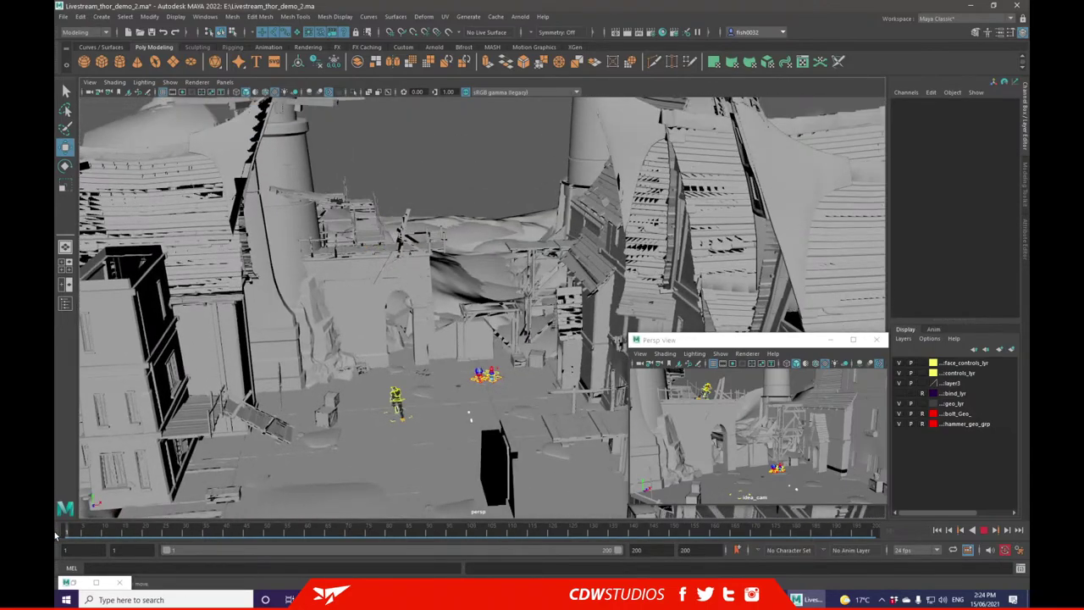
pyautogui.moveTo(187, 532); pyautogui.dragTo(70, 534)
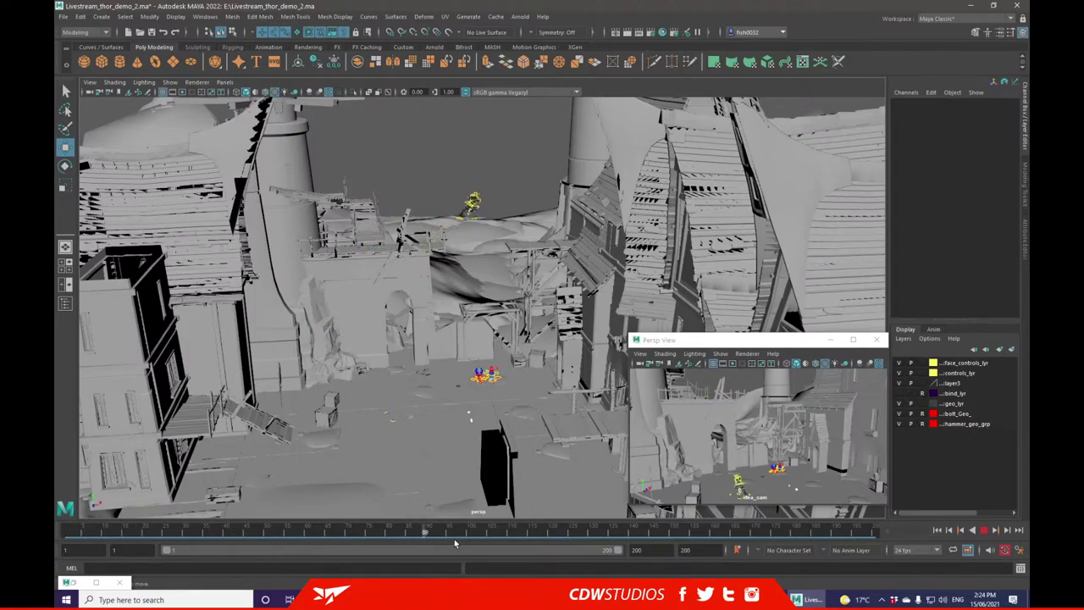
# - Stop at frame 83 on the rooftop pose and replay the run in a higher perspective view of the courtyard
pyautogui.click(401, 528)
pyautogui.keyDown('alt'); pyautogui.moveTo(449, 301); pyautogui.dragTo(500, 382); pyautogui.keyUp('alt')
pyautogui.keyDown('alt'); pyautogui.moveTo(493, 391); pyautogui.dragTo(465, 342, button='middle'); pyautogui.keyUp('alt')
pyautogui.keyDown('alt'); pyautogui.moveTo(447, 342); pyautogui.dragTo(445, 422); pyautogui.keyUp('alt')
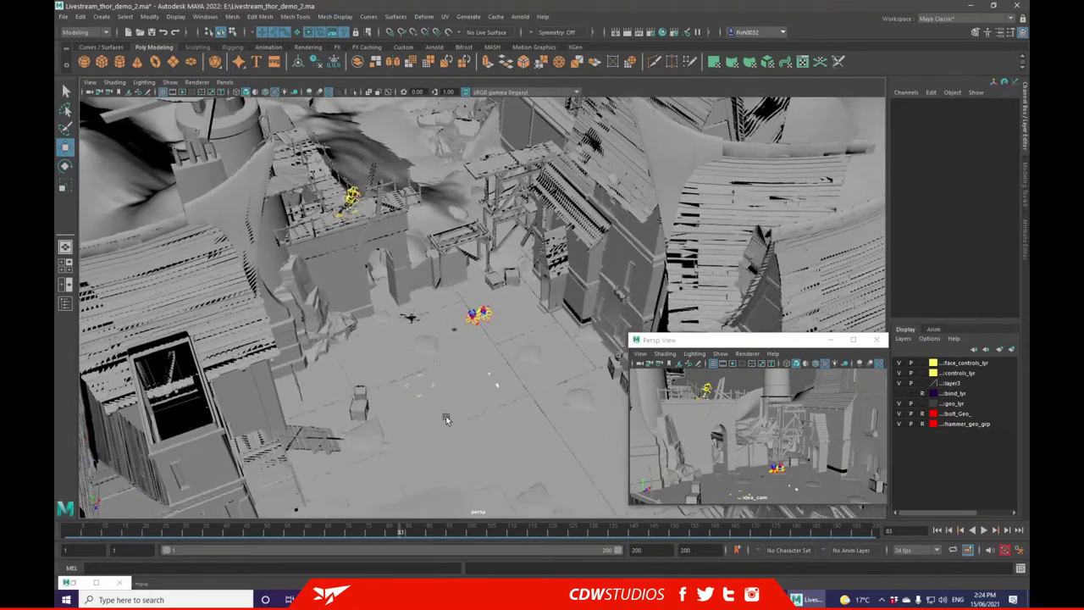
pyautogui.moveTo(63, 532); pyautogui.dragTo(494, 533)
pyautogui.click(115, 528)
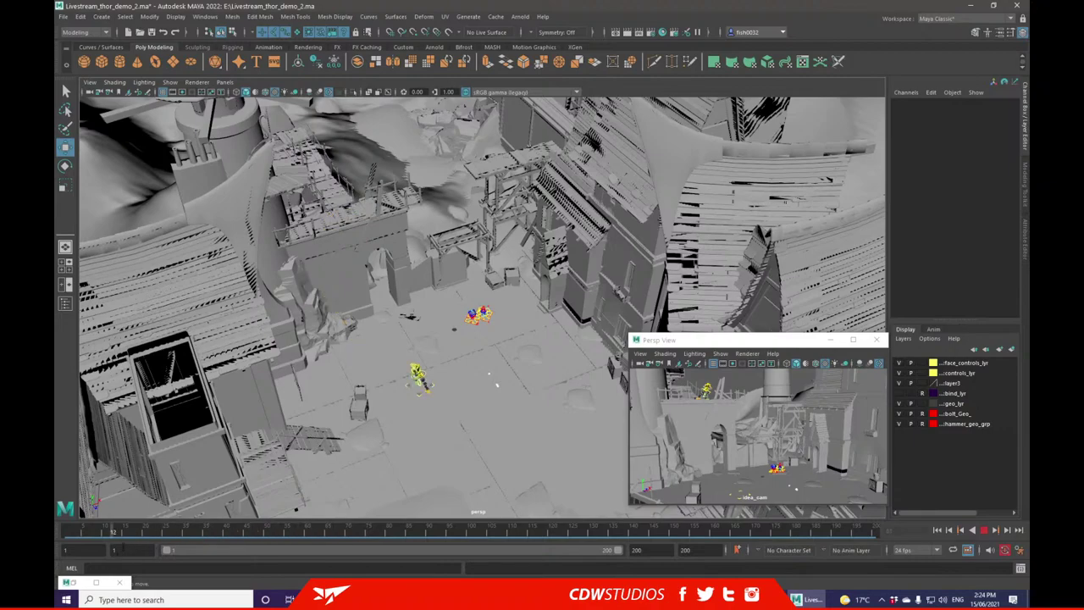
pyautogui.hotkey('alt', 'v')
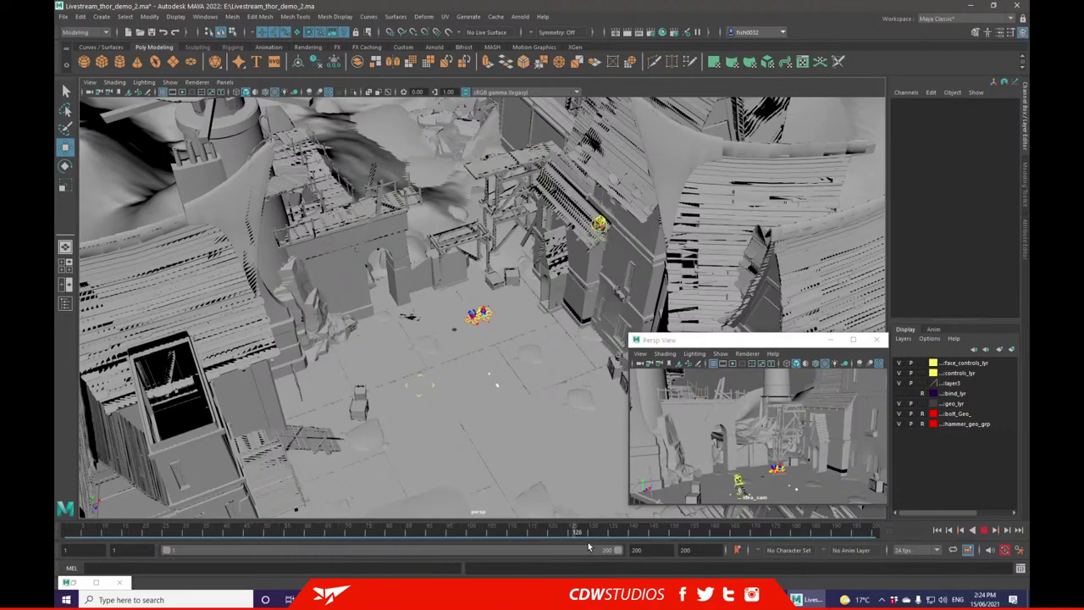
# - Scrub through Thor's opening hold to about frame 29, return to the start and play the full run
pyautogui.moveTo(587, 543); pyautogui.dragTo(150, 547)
pyautogui.moveTo(73, 533); pyautogui.dragTo(183, 529)
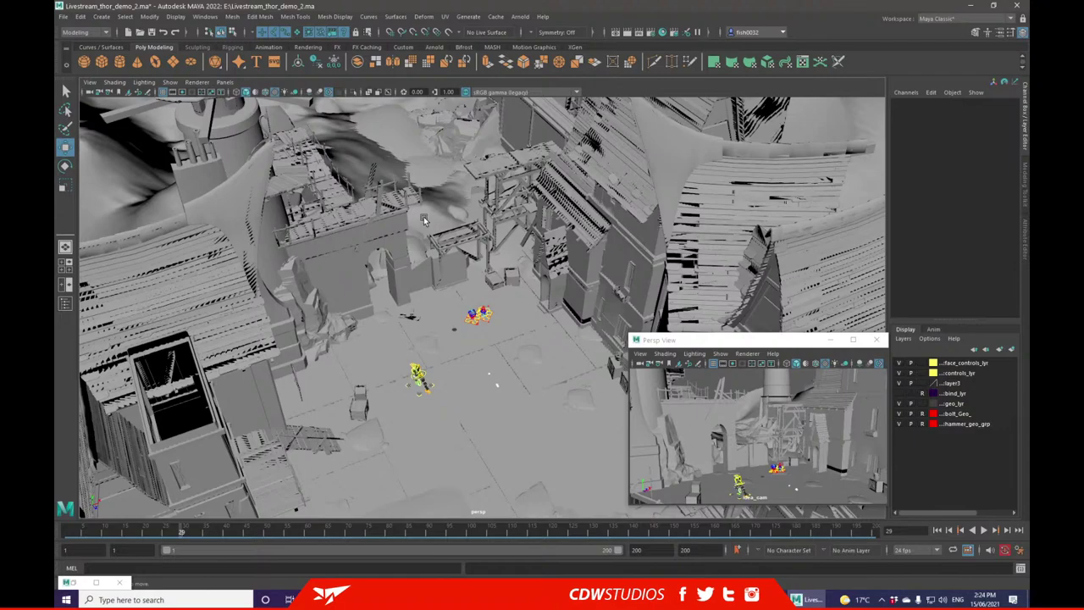
pyautogui.moveTo(118, 533)
pyautogui.mouseDown()
pyautogui.moveTo(66, 531)
pyautogui.moveTo(559, 527)
pyautogui.moveTo(270, 526)
pyautogui.moveTo(162, 550)
pyautogui.mouseUp()
pyautogui.moveTo(75, 535)
pyautogui.mouseDown()
pyautogui.moveTo(562, 533)
pyautogui.moveTo(57, 537)
pyautogui.mouseUp()
pyautogui.click(983, 531)
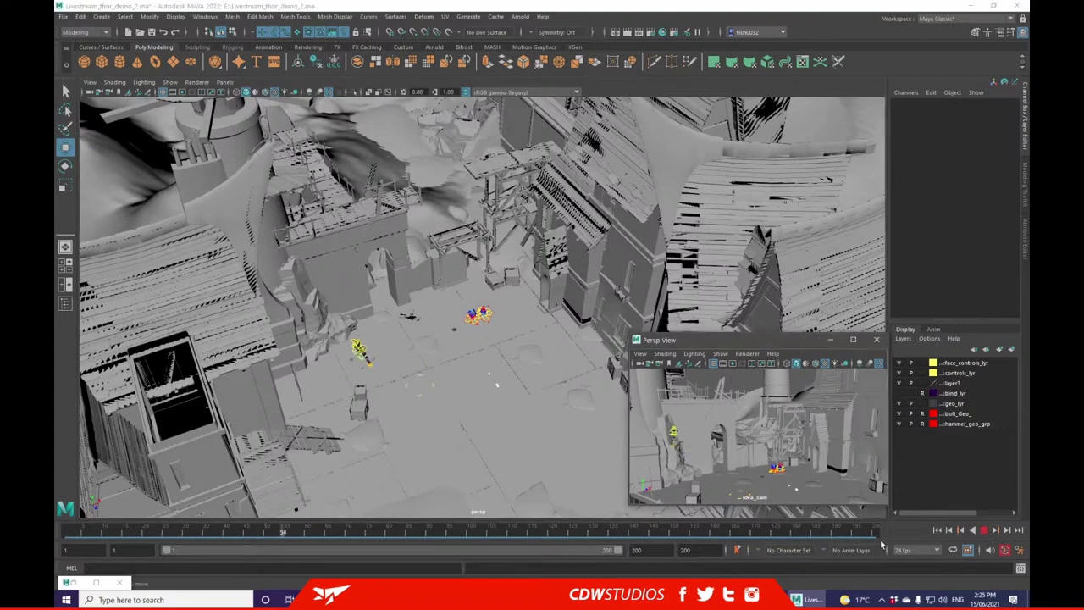
pyautogui.click(984, 529)
# - Set both the playback end and the animation end to frame 160
pyautogui.moveTo(578, 534)
pyautogui.mouseDown()
pyautogui.moveTo(675, 542)
pyautogui.moveTo(597, 536)
pyautogui.moveTo(655, 541)
pyautogui.mouseUp()
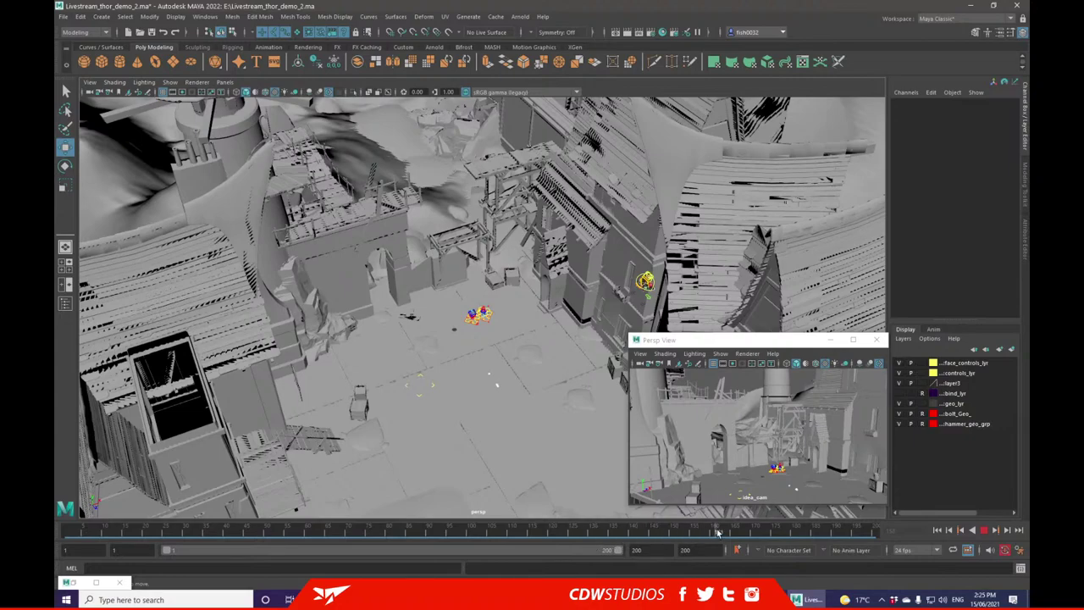
pyautogui.moveTo(655, 551); pyautogui.dragTo(563, 554)
pyautogui.write('160')
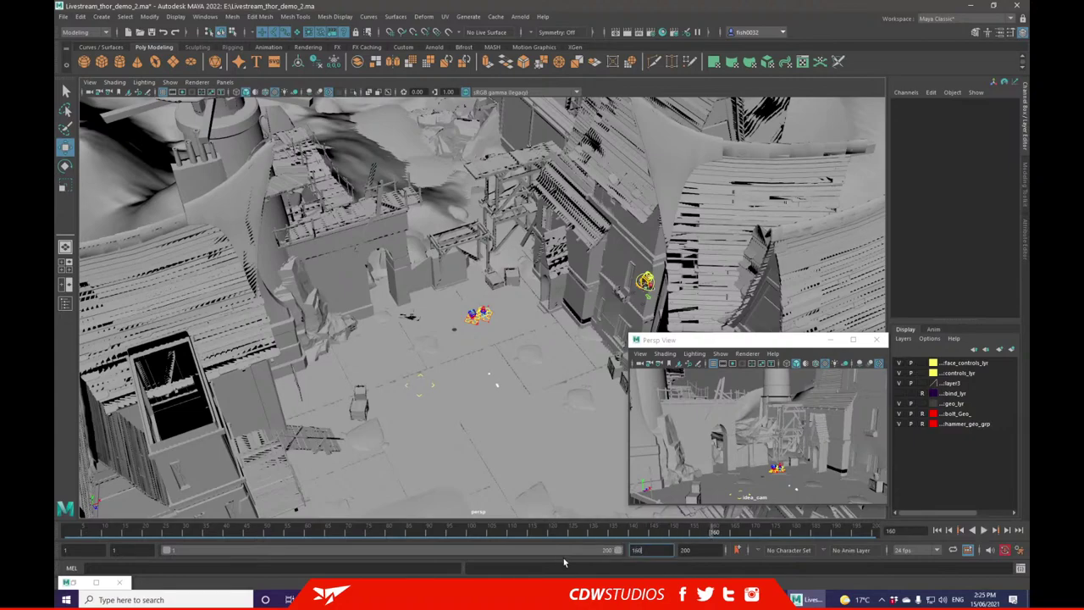
pyautogui.press('Return')
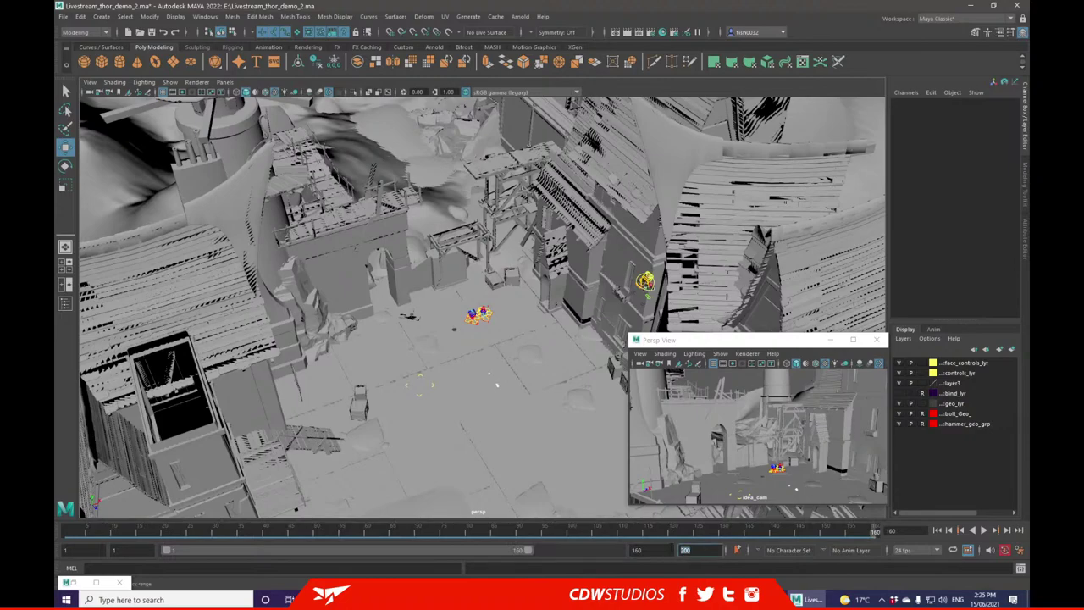
pyautogui.write('160')
pyautogui.press('Return')
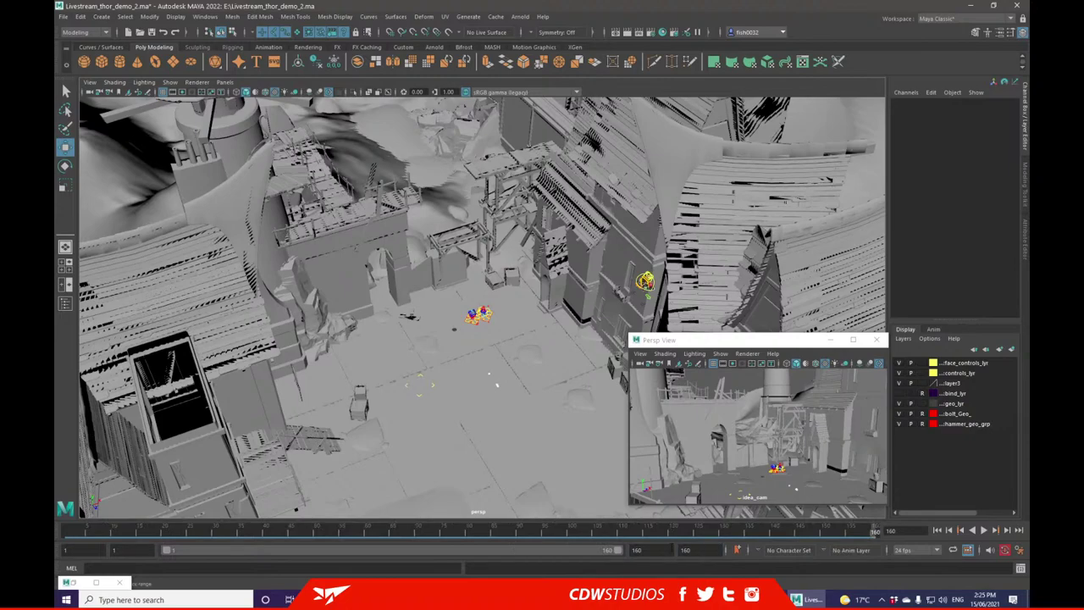
# - Select all the scene's animation controls, shift the full range of keys slightly later in time, and play the result
pyautogui.hotkey('alt', 'v')
pyautogui.click(691, 432)
pyautogui.moveTo(691, 432); pyautogui.dragTo(854, 487)
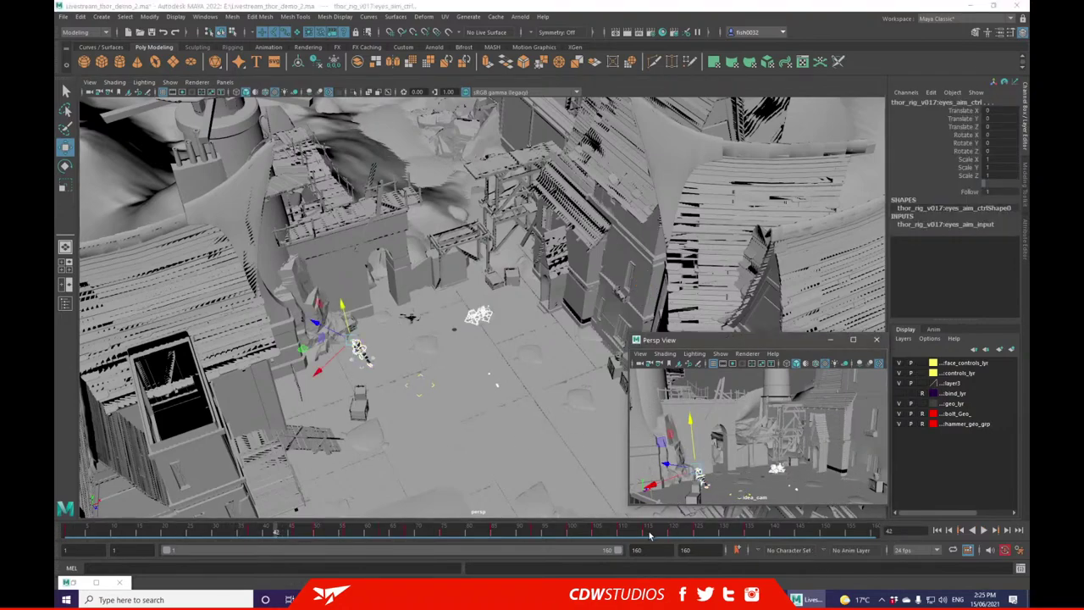
pyautogui.moveTo(798, 535); pyautogui.dragTo(66, 532)
pyautogui.moveTo(406, 533); pyautogui.dragTo(417, 531)
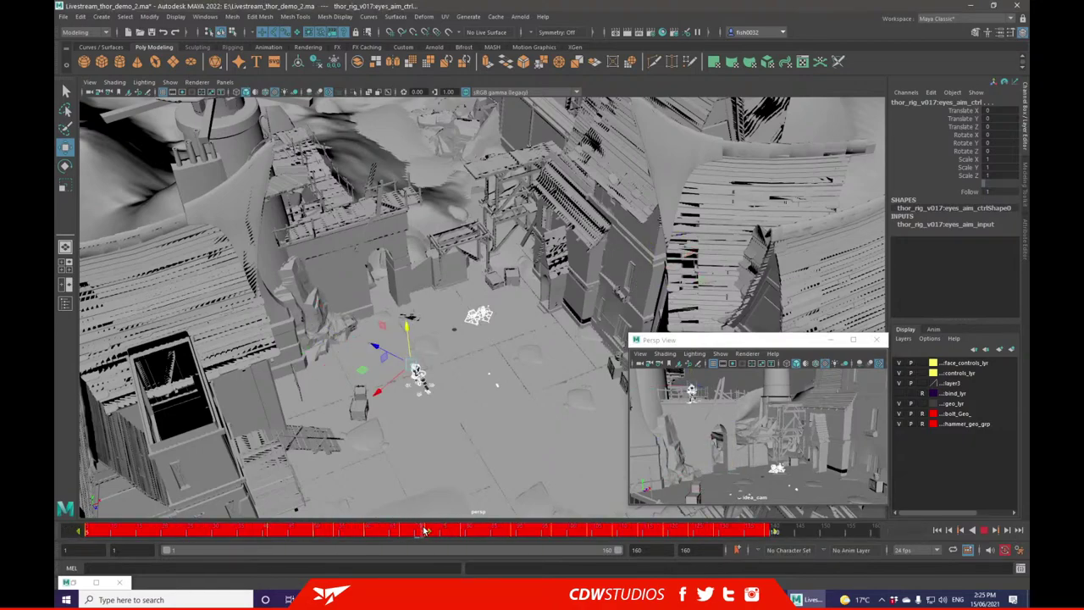
pyautogui.click(430, 529)
pyautogui.click(254, 531)
pyautogui.hotkey('alt', 'v')
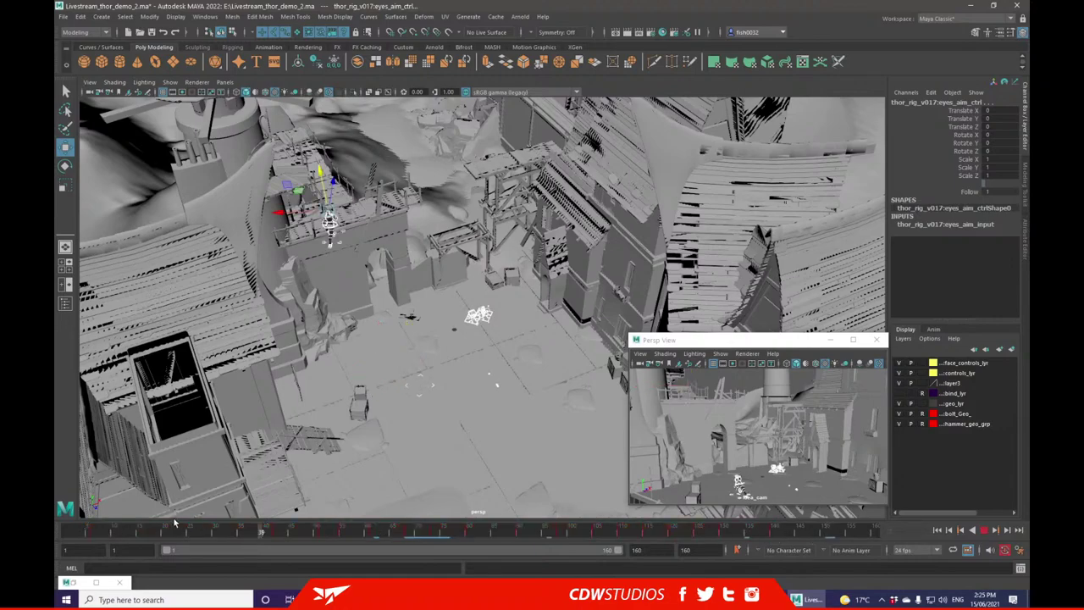
# - Reselect the whole block of keys, move it a little later, and replay from frame 1
pyautogui.keyDown('shift'); pyautogui.moveTo(93, 532); pyautogui.dragTo(781, 534); pyautogui.keyUp('shift')
pyautogui.click(436, 532)
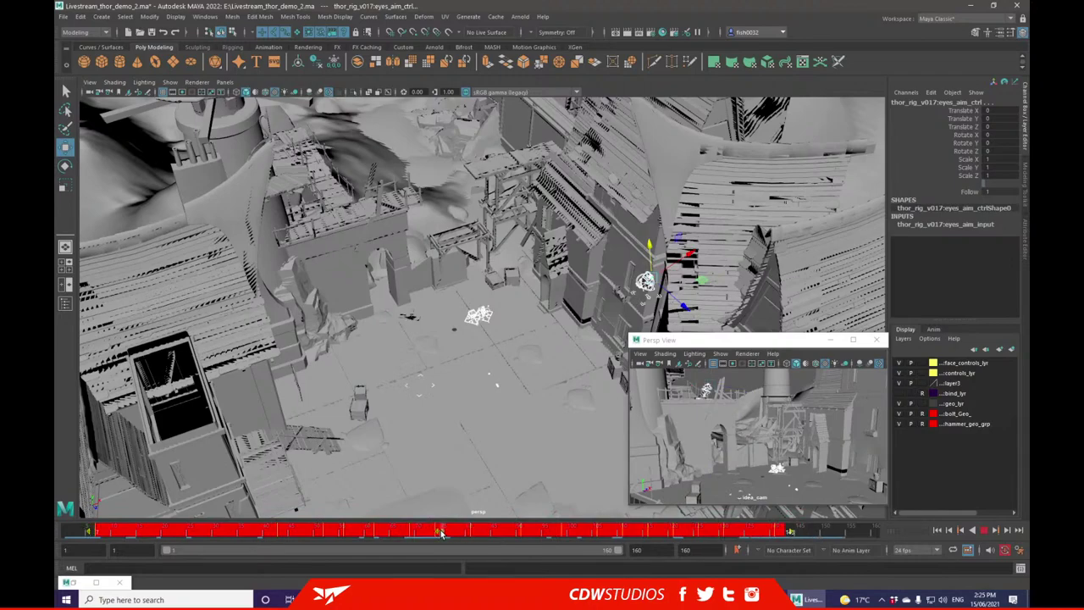
pyautogui.click(69, 536)
pyautogui.hotkey('alt', 'v')
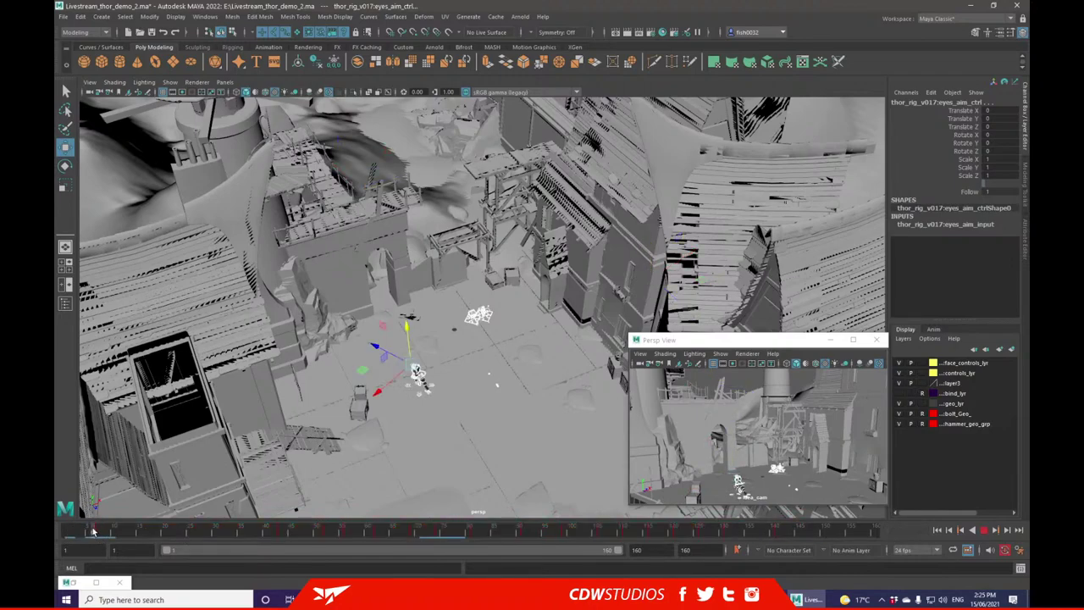
# - Shift the entire key range slightly later once more and check the longer opening hold by playing from the start
pyautogui.keyDown('shift'); pyautogui.moveTo(90, 532); pyautogui.dragTo(798, 534); pyautogui.keyUp('shift')
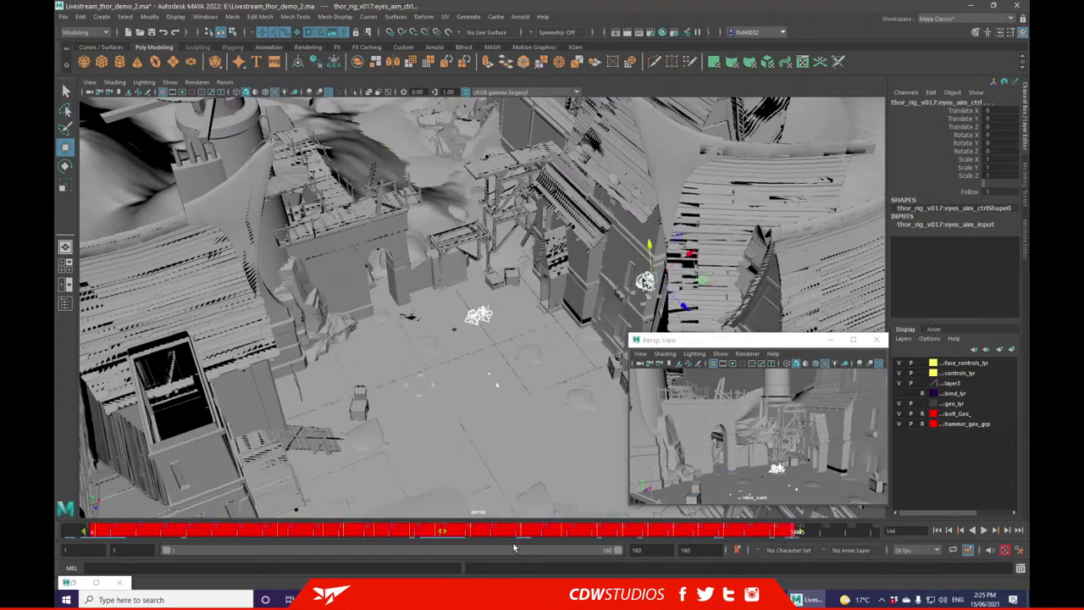
pyautogui.click(444, 530)
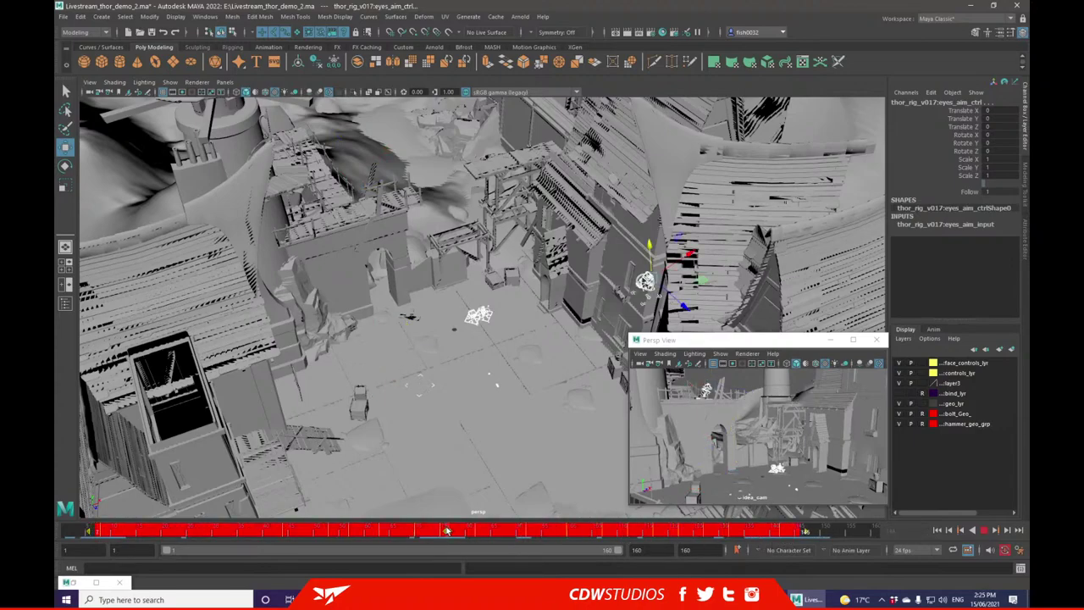
pyautogui.click(61, 535)
pyautogui.hotkey('alt', 'v')
pyautogui.hotkey('alt', 'v')
pyautogui.click(65, 534)
pyautogui.hotkey('alt', 'v')
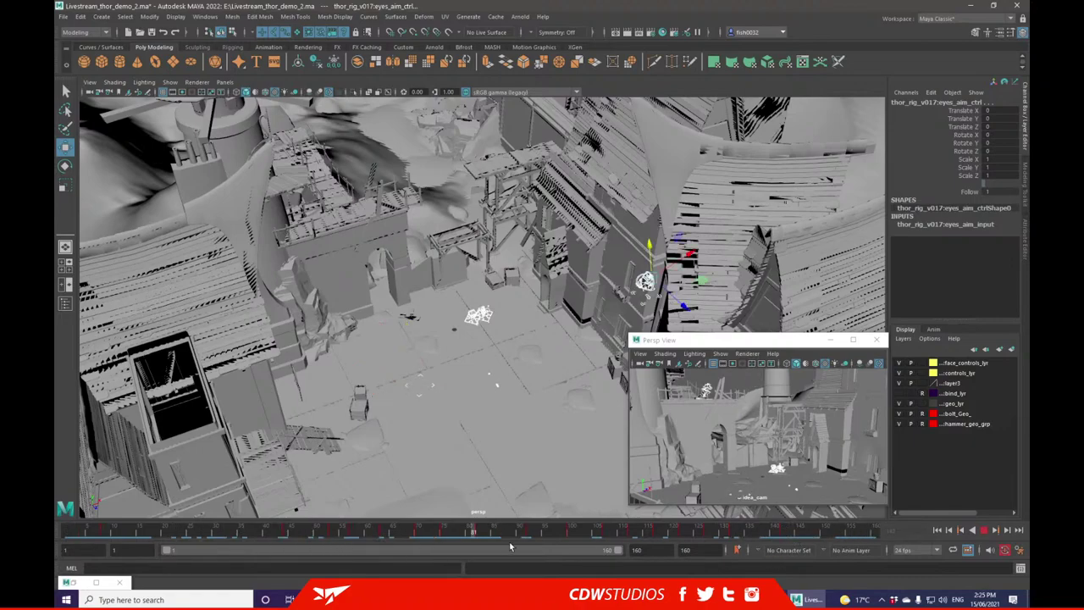
pyautogui.hotkey('alt', 'v')
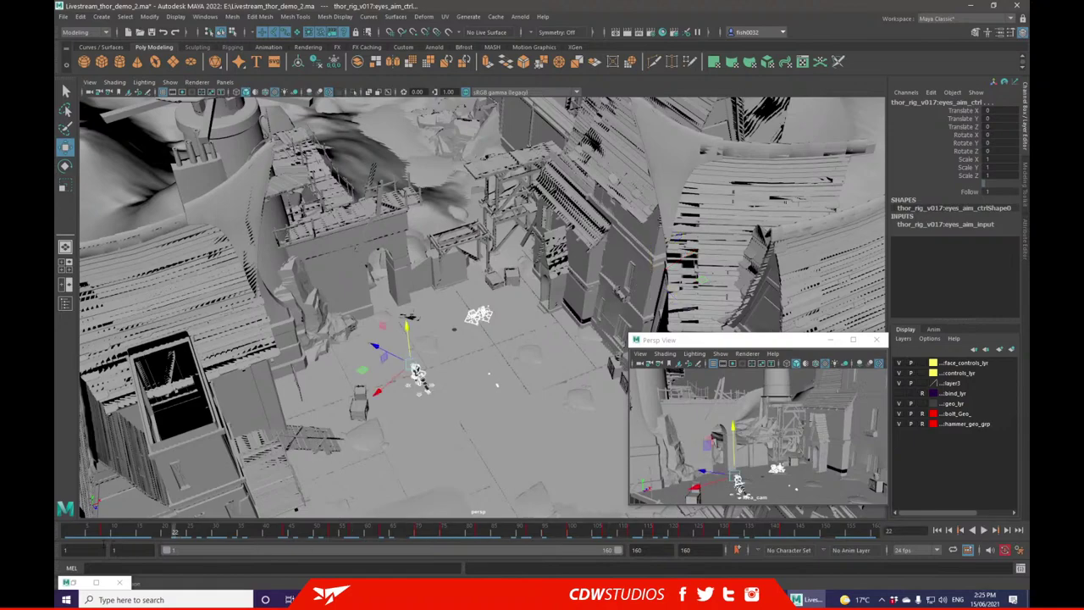
# - With the full key range highlighted, set the timeline to start at frame 1001 and end at frame 1160
pyautogui.keyDown('shift'); pyautogui.moveTo(798, 529); pyautogui.dragTo(97, 530); pyautogui.keyUp('shift')
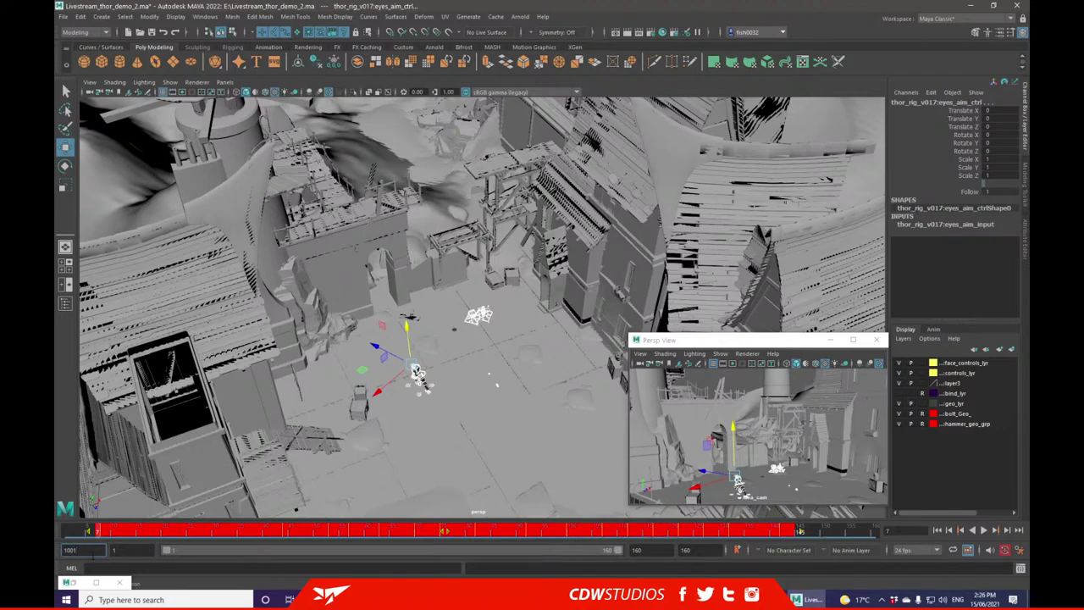
pyautogui.press('Return')
pyautogui.write('1160')
pyautogui.press('Return')
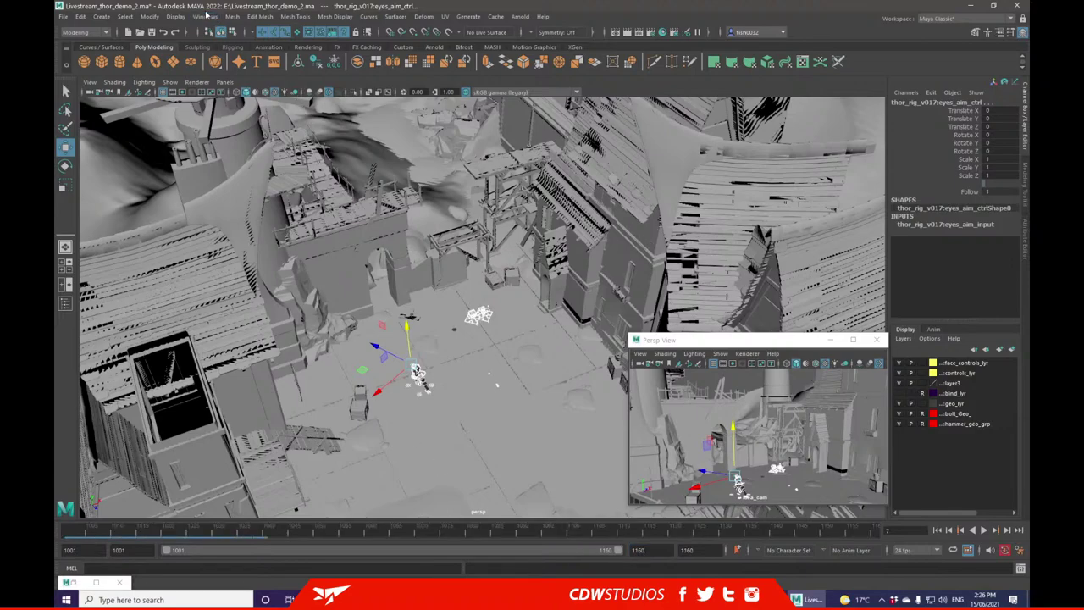
# - Open the Graph Editor for the selected controls and widen its view around frames 1001 to 1160
pyautogui.click(205, 15)
pyautogui.moveTo(254, 78)
pyautogui.click(356, 77)
pyautogui.scroll(-10, 815, 239)
pyautogui.moveTo(762, 197); pyautogui.dragTo(837, 254)
pyautogui.keyDown('alt'); pyautogui.moveTo(836, 254); pyautogui.dragTo(750, 261, button='middle'); pyautogui.keyUp('alt')
pyautogui.keyDown('alt'); pyautogui.moveTo(750, 264); pyautogui.dragTo(734, 241, button='right'); pyautogui.keyUp('alt')
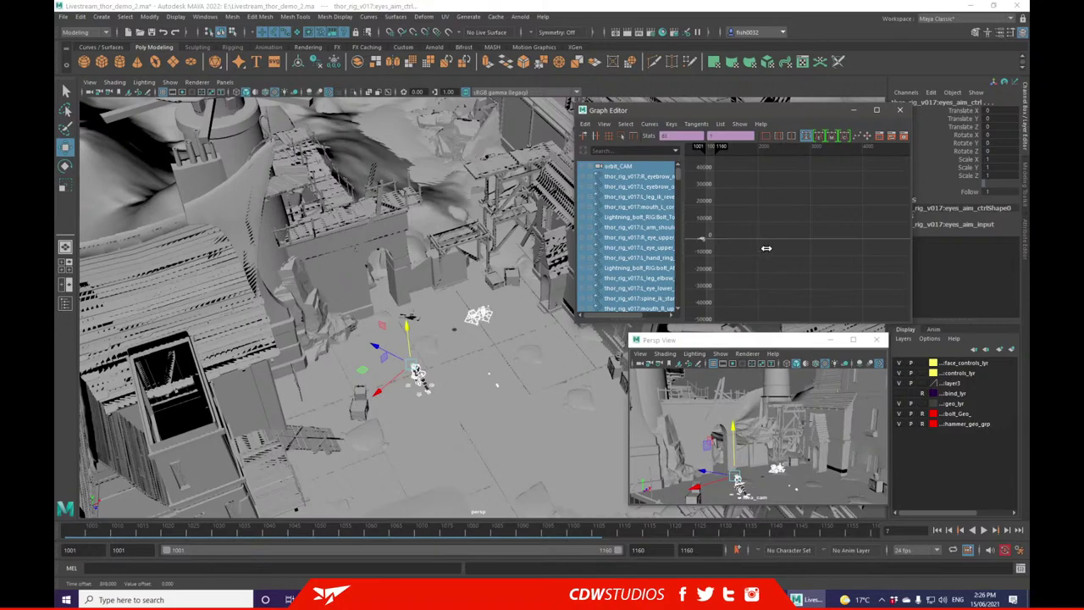
# - Frame the controls' animation curves in the Graph Editor and play back the shot, finishing at frame 1001
pyautogui.press('f')
pyautogui.moveTo(740, 149); pyautogui.dragTo(737, 157)
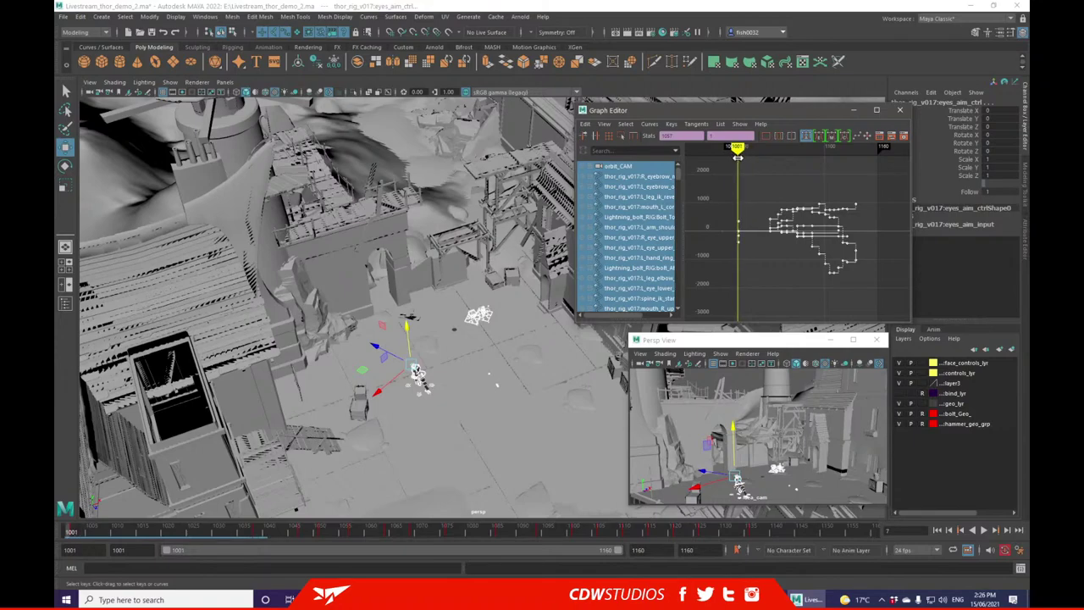
pyautogui.keyDown('shift'); pyautogui.moveTo(74, 536); pyautogui.dragTo(774, 534); pyautogui.keyUp('shift')
pyautogui.moveTo(420, 532); pyautogui.dragTo(457, 531)
pyautogui.click(64, 535)
pyautogui.hotkey('alt', 'v')
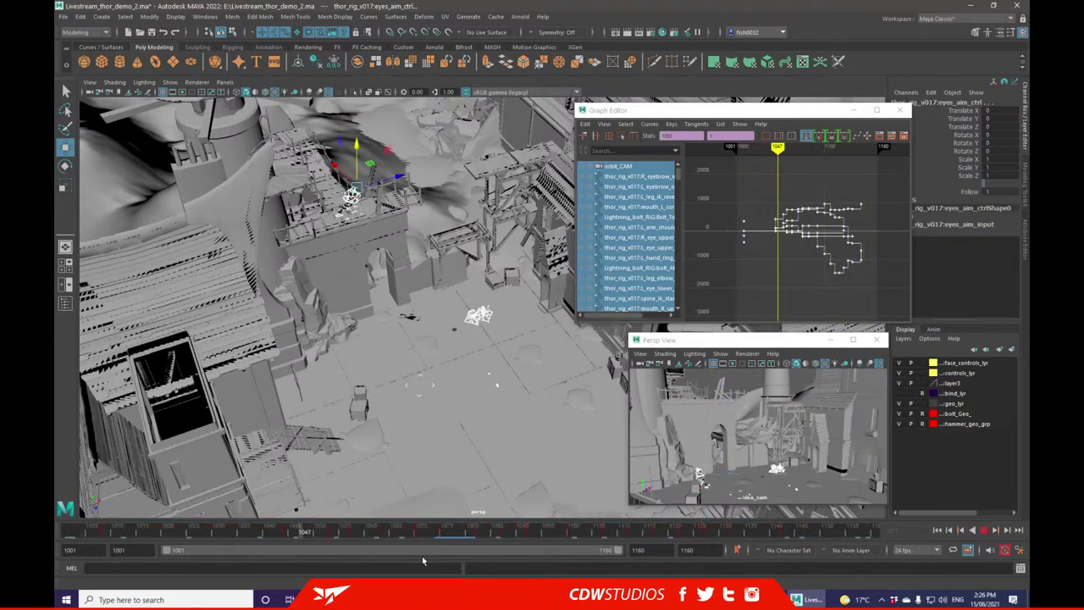
pyautogui.hotkey('alt', 'v')
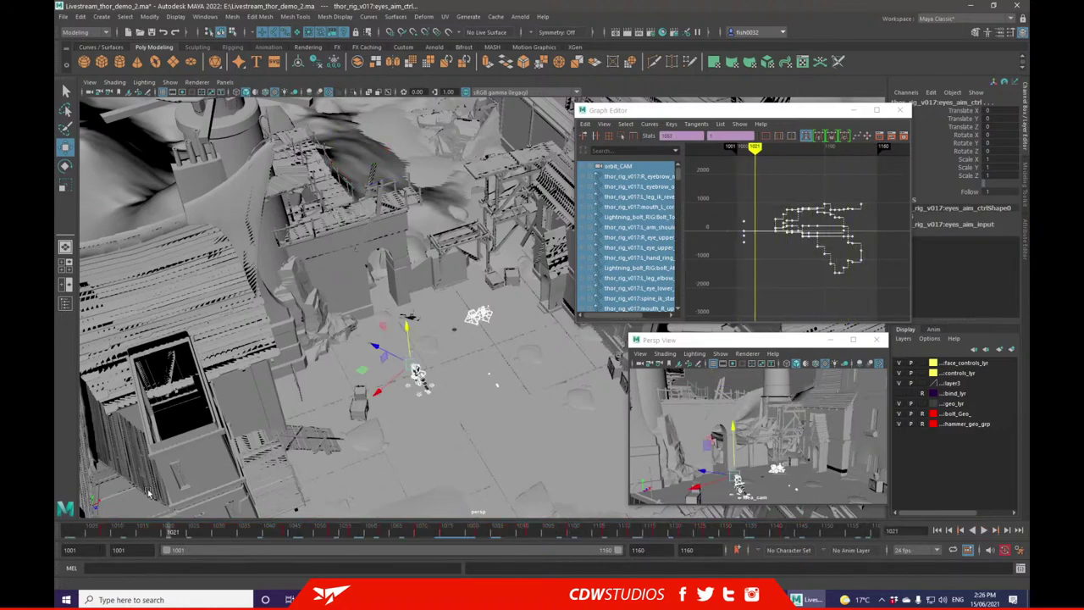
pyautogui.click(741, 409)
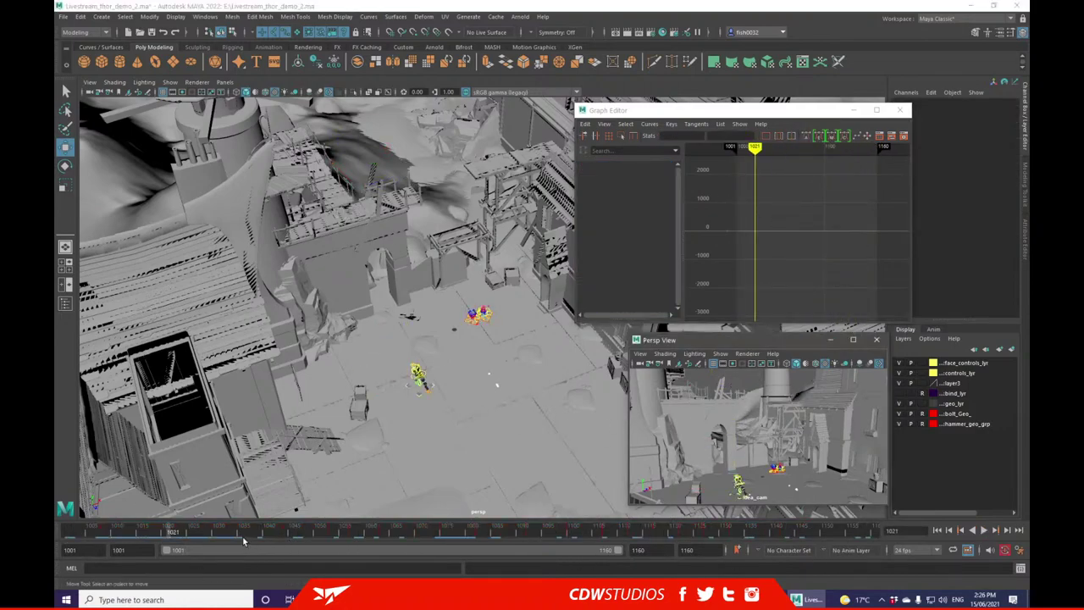
pyautogui.click(60, 533)
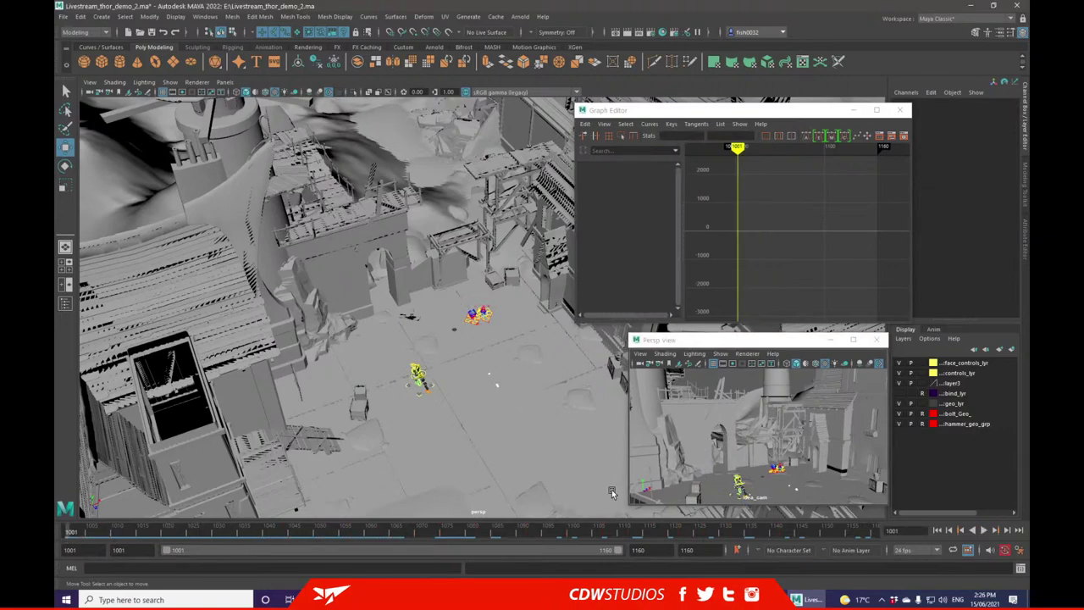
# - Review the character's full path through the set by scrubbing and playing the timeline, and return to frame 1001
pyautogui.moveTo(158, 530); pyautogui.dragTo(631, 559)
pyautogui.click(747, 375)
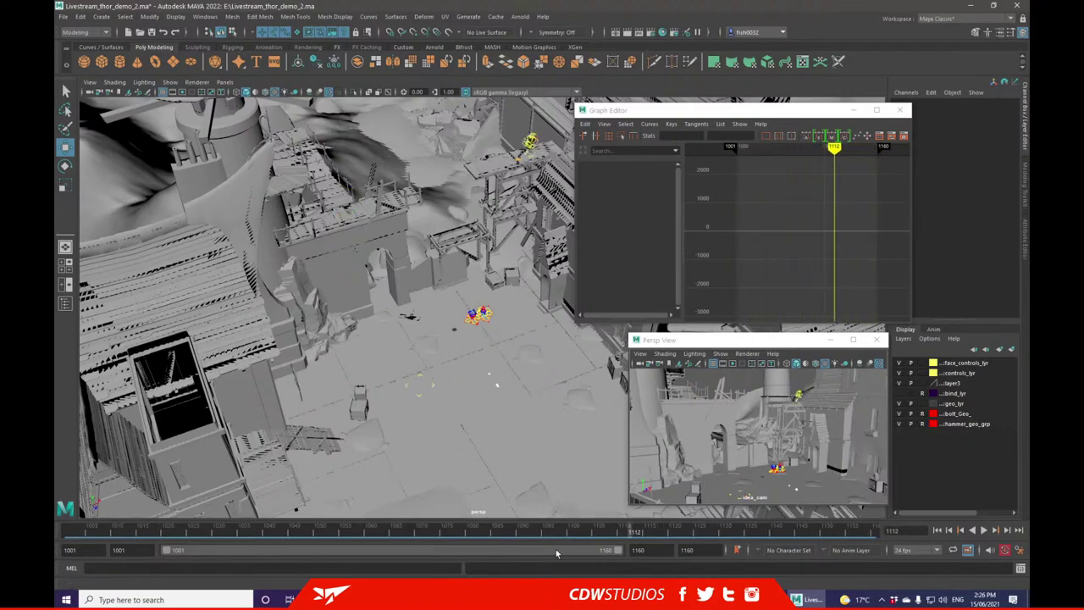
pyautogui.moveTo(519, 534)
pyautogui.mouseDown()
pyautogui.moveTo(72, 531)
pyautogui.moveTo(171, 517)
pyautogui.moveTo(144, 534)
pyautogui.moveTo(63, 539)
pyautogui.moveTo(271, 530)
pyautogui.moveTo(70, 530)
pyautogui.mouseUp()
pyautogui.moveTo(254, 530)
pyautogui.mouseDown()
pyautogui.moveTo(61, 531)
pyautogui.moveTo(359, 531)
pyautogui.moveTo(356, 543)
pyautogui.moveTo(360, 532)
pyautogui.moveTo(678, 531)
pyautogui.moveTo(100, 531)
pyautogui.mouseUp()
pyautogui.click(983, 530)
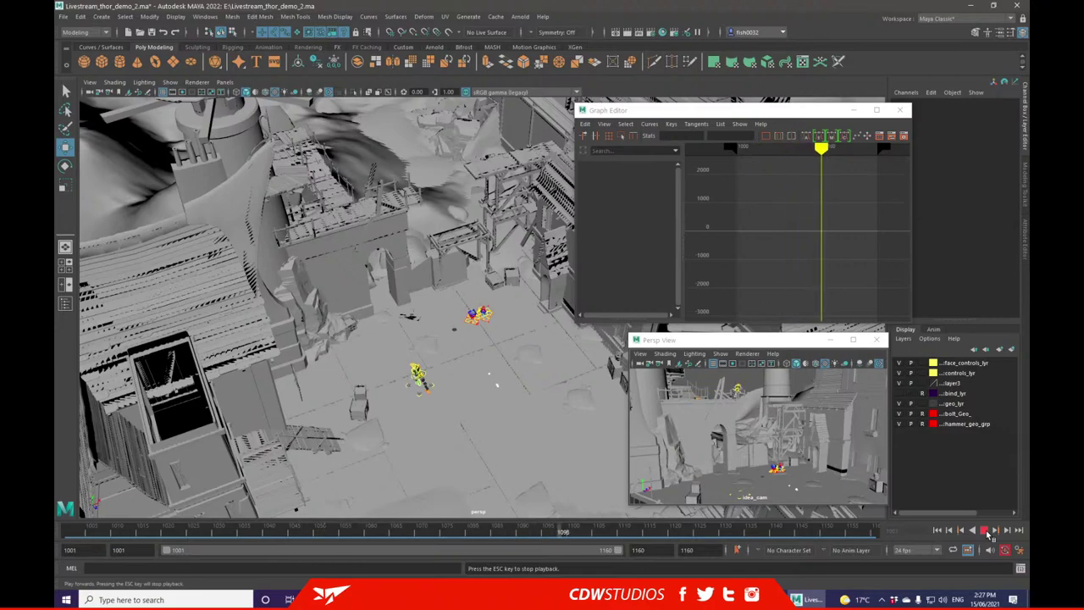
pyautogui.click(985, 531)
pyautogui.click(76, 531)
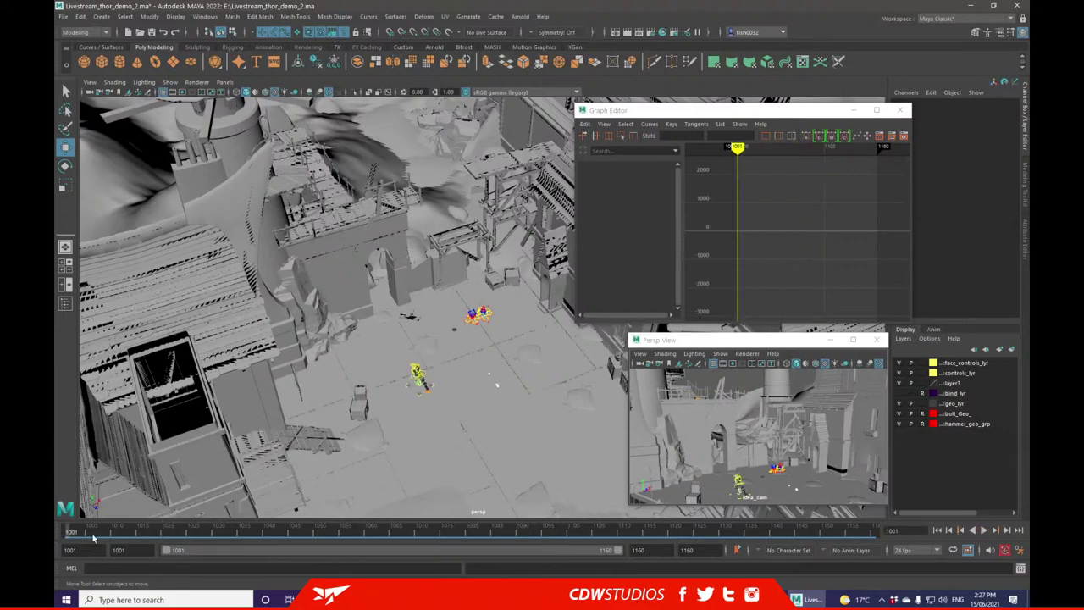
# - Select all of the Thor rig's controls and go to frame 1057
pyautogui.click(428, 388)
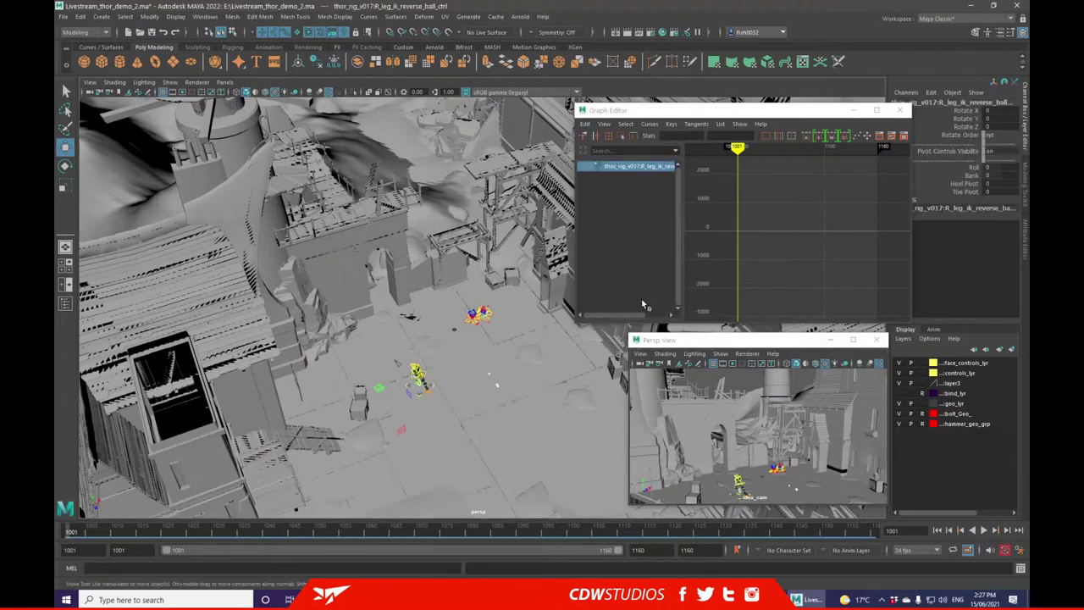
pyautogui.moveTo(320, 533); pyautogui.dragTo(183, 533)
pyautogui.moveTo(393, 340); pyautogui.dragTo(444, 413)
pyautogui.moveTo(357, 528)
pyautogui.mouseDown()
pyautogui.moveTo(77, 540)
pyautogui.moveTo(813, 528)
pyautogui.moveTo(110, 532)
pyautogui.moveTo(355, 531)
pyautogui.mouseUp()
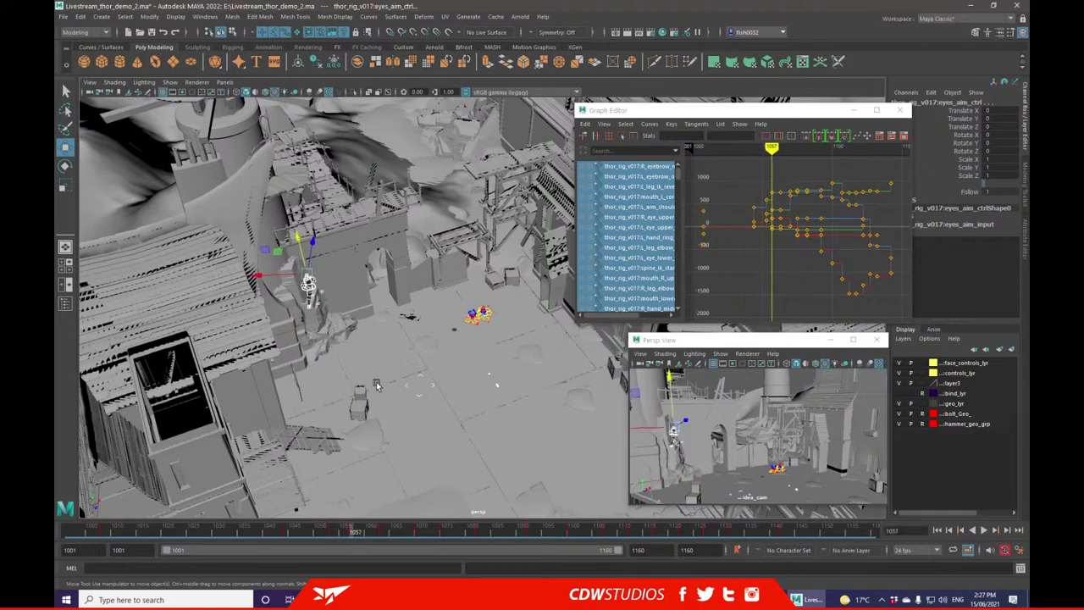
# - Frame the character at frame 1057, examine the pose against the rock, and reselect all of the rig's controls
pyautogui.click(313, 290)
pyautogui.press('f')
pyautogui.scroll(-8, 465, 352)
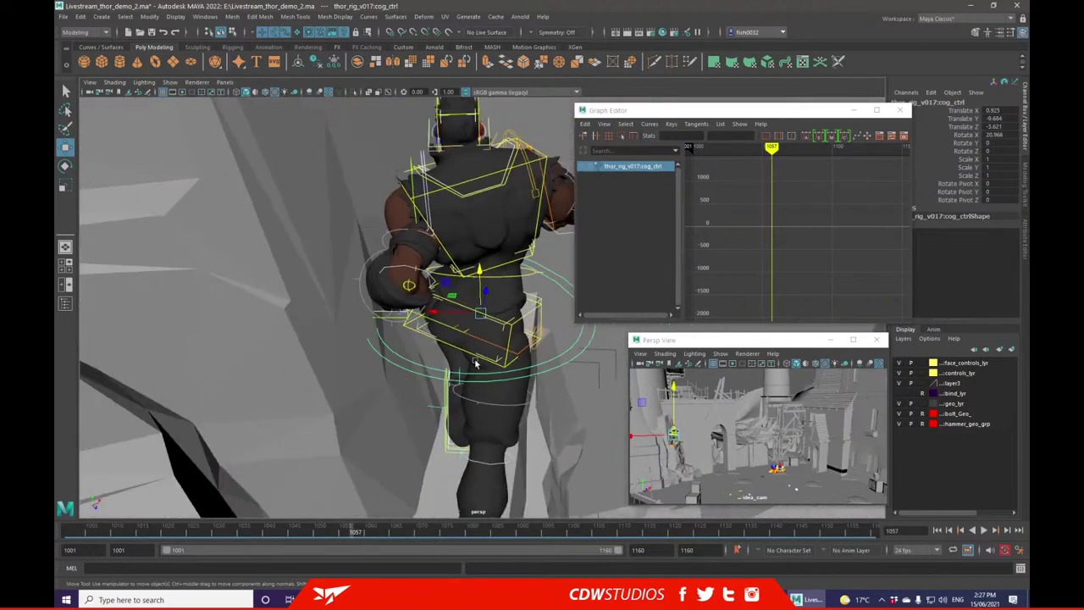
pyautogui.keyDown('alt'); pyautogui.moveTo(551, 387); pyautogui.dragTo(489, 330); pyautogui.keyUp('alt')
pyautogui.keyDown('alt'); pyautogui.moveTo(489, 330); pyautogui.dragTo(404, 303, button='middle'); pyautogui.keyUp('alt')
pyautogui.keyDown('alt'); pyautogui.moveTo(405, 305); pyautogui.dragTo(406, 343); pyautogui.keyUp('alt')
pyautogui.keyDown('alt'); pyautogui.moveTo(406, 342); pyautogui.dragTo(373, 393, button='middle'); pyautogui.keyUp('alt')
pyautogui.moveTo(255, 217)
pyautogui.mouseDown()
pyautogui.moveTo(387, 375)
pyautogui.moveTo(511, 493)
pyautogui.mouseUp()
pyautogui.click(281, 388)
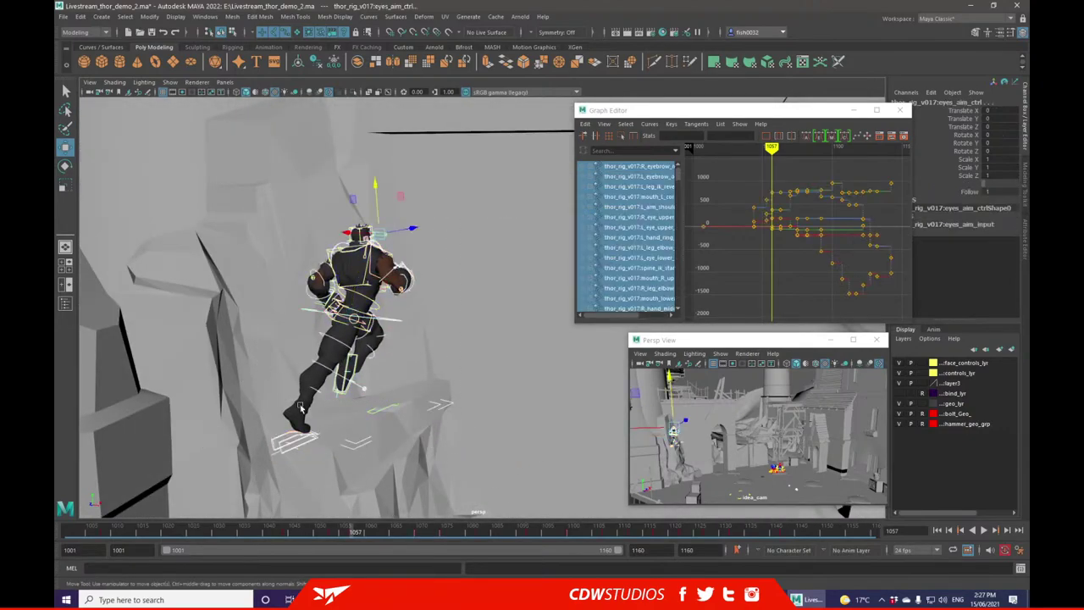
# - Add the rig_extra control to the selection and frame the character at frame 1044
pyautogui.click(358, 458)
pyautogui.click(294, 530)
pyautogui.moveTo(294, 530); pyautogui.dragTo(288, 531)
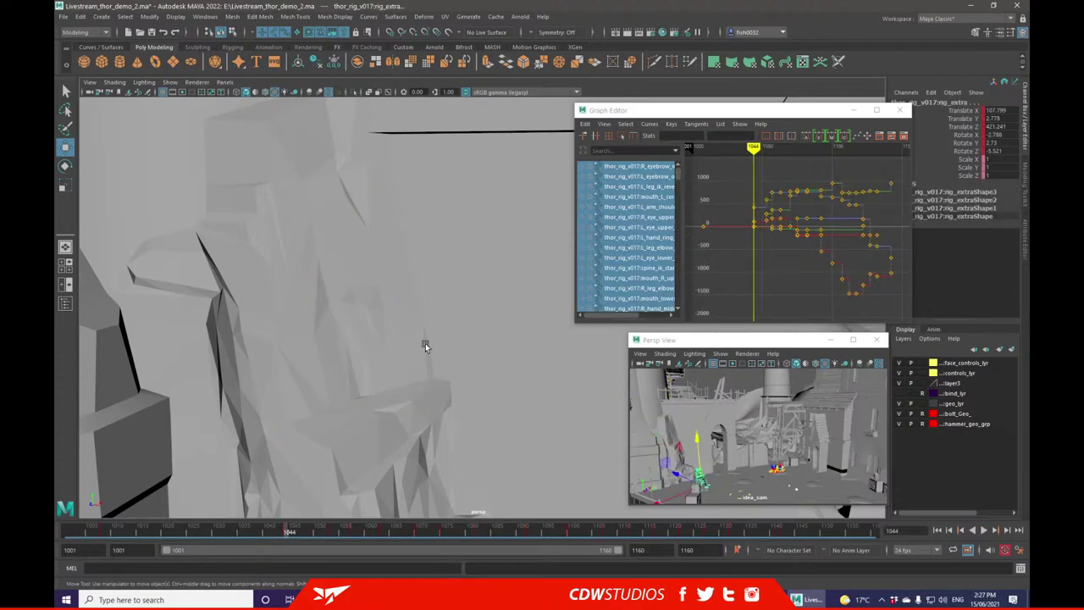
pyautogui.press('f')
pyautogui.scroll(-5, 443, 371)
pyautogui.keyDown('alt'); pyautogui.moveTo(448, 374); pyautogui.dragTo(519, 403); pyautogui.keyUp('alt')
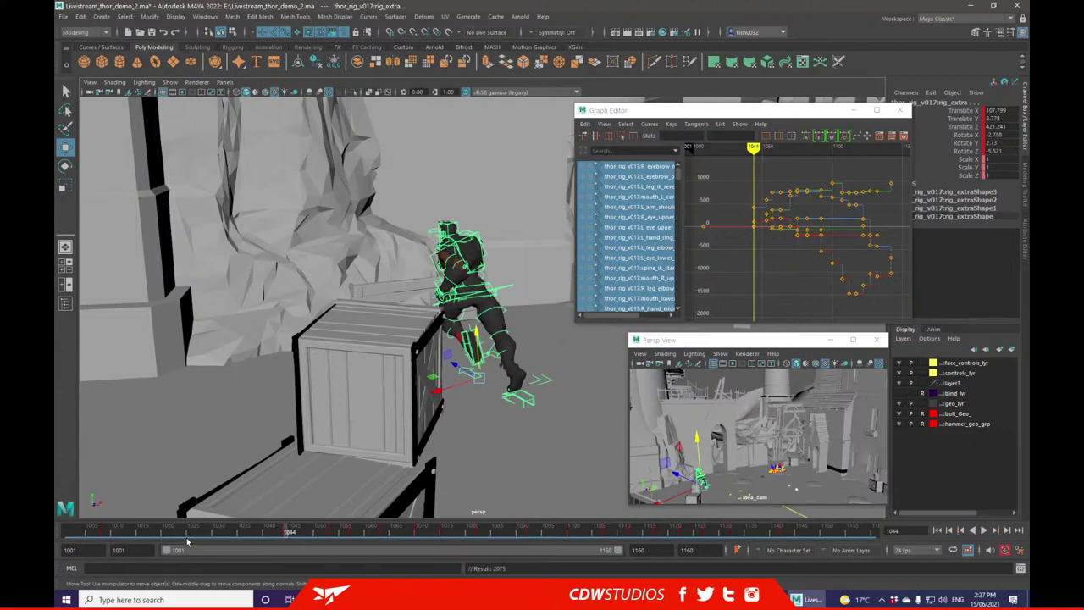
# - Play the lead-in to the running pose, check it at frame 1044 from another angle, and go to frame 1047
pyautogui.moveTo(212, 532); pyautogui.dragTo(187, 534)
pyautogui.hotkey('alt', 'v')
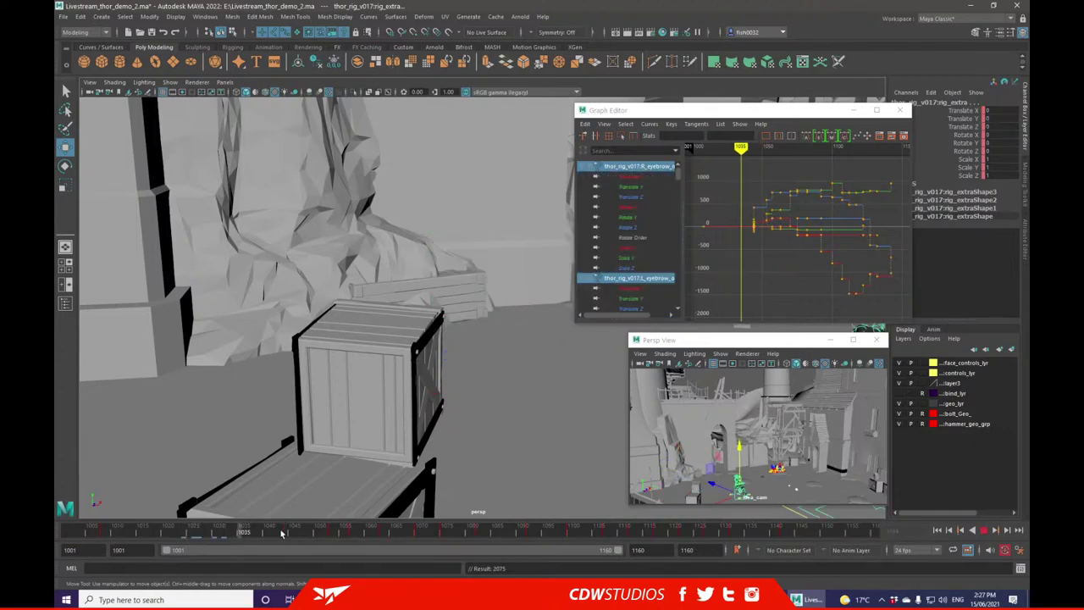
pyautogui.click(286, 533)
pyautogui.keyDown('alt'); pyautogui.moveTo(466, 381); pyautogui.dragTo(314, 369); pyautogui.keyUp('alt')
pyautogui.keyDown('alt'); pyautogui.moveTo(525, 362); pyautogui.dragTo(269, 493); pyautogui.keyUp('alt')
pyautogui.moveTo(295, 533); pyautogui.dragTo(305, 531)
pyautogui.keyDown('alt'); pyautogui.moveTo(508, 455); pyautogui.dragTo(555, 398); pyautogui.keyUp('alt')
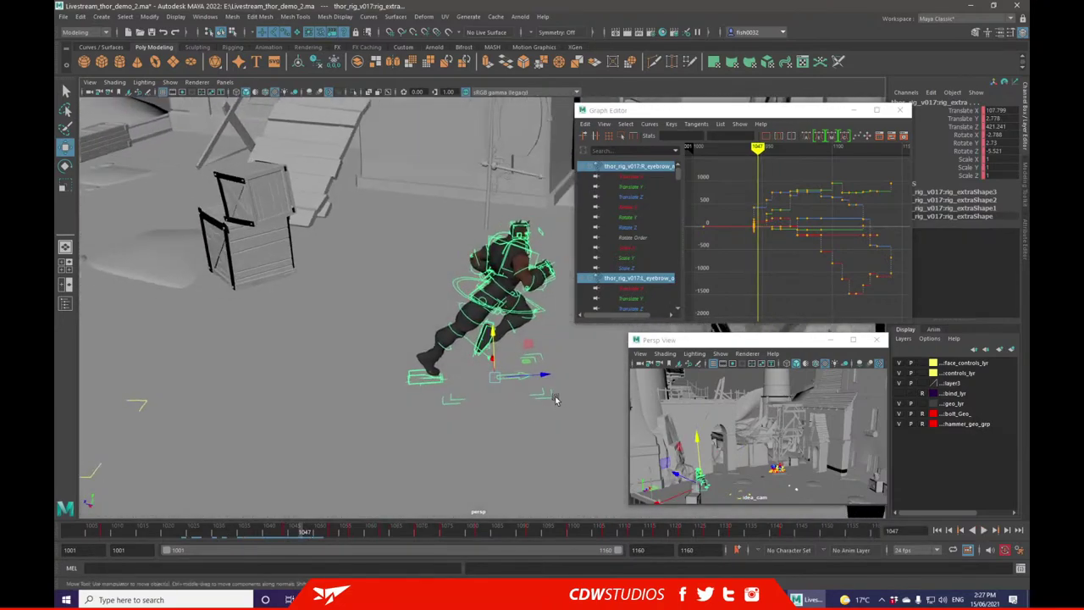
# - Move the rig_extra control forward and down at frame 1047 to about Translate Y -1.5 and Translate Z 540.5
pyautogui.click(554, 397)
pyautogui.keyDown('alt'); pyautogui.moveTo(581, 381); pyautogui.dragTo(470, 366, button='middle'); pyautogui.keyUp('alt')
pyautogui.moveTo(434, 359); pyautogui.dragTo(542, 356)
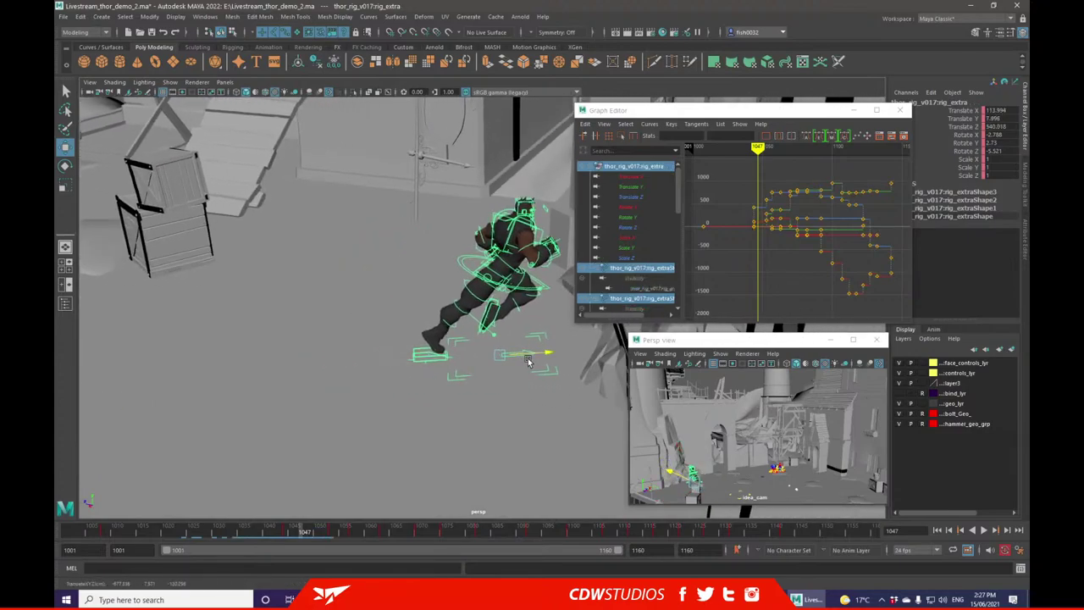
pyautogui.moveTo(497, 320); pyautogui.dragTo(498, 330)
pyautogui.moveTo(348, 197); pyautogui.dragTo(436, 274)
pyautogui.hotkey('ctrl', 'z')
pyautogui.moveTo(497, 324); pyautogui.dragTo(498, 320)
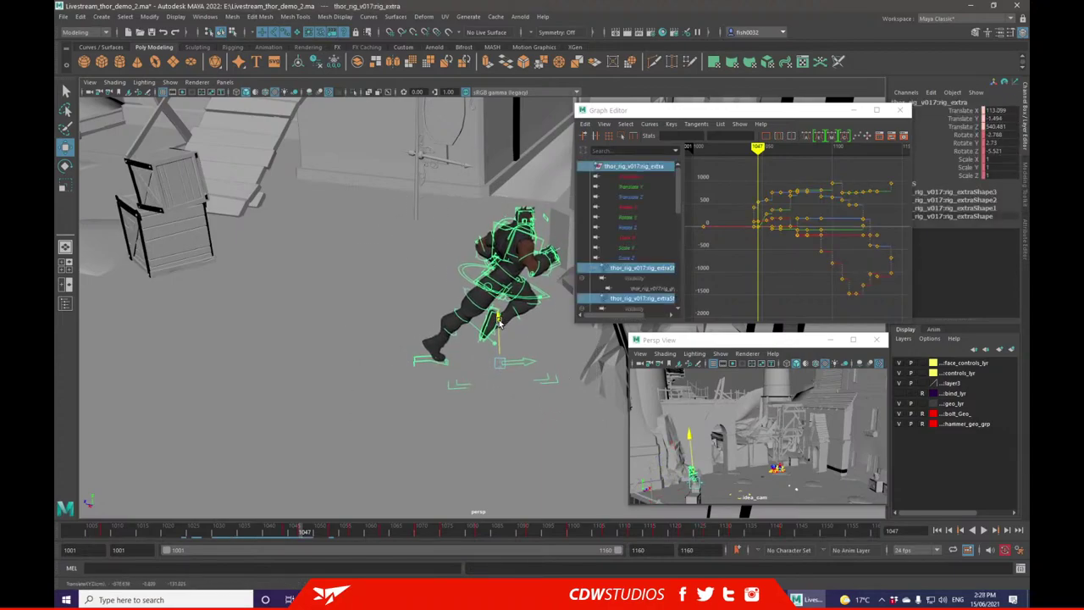
# - Select all of the rig's controls and key the pose at frame 1047
pyautogui.moveTo(351, 171); pyautogui.dragTo(574, 400)
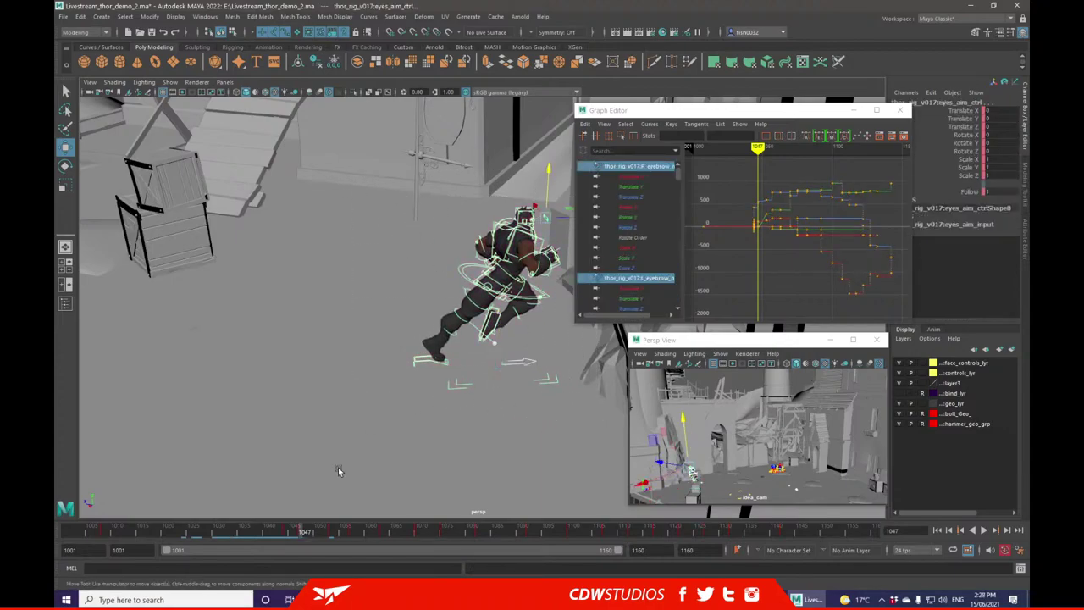
pyautogui.click(335, 377)
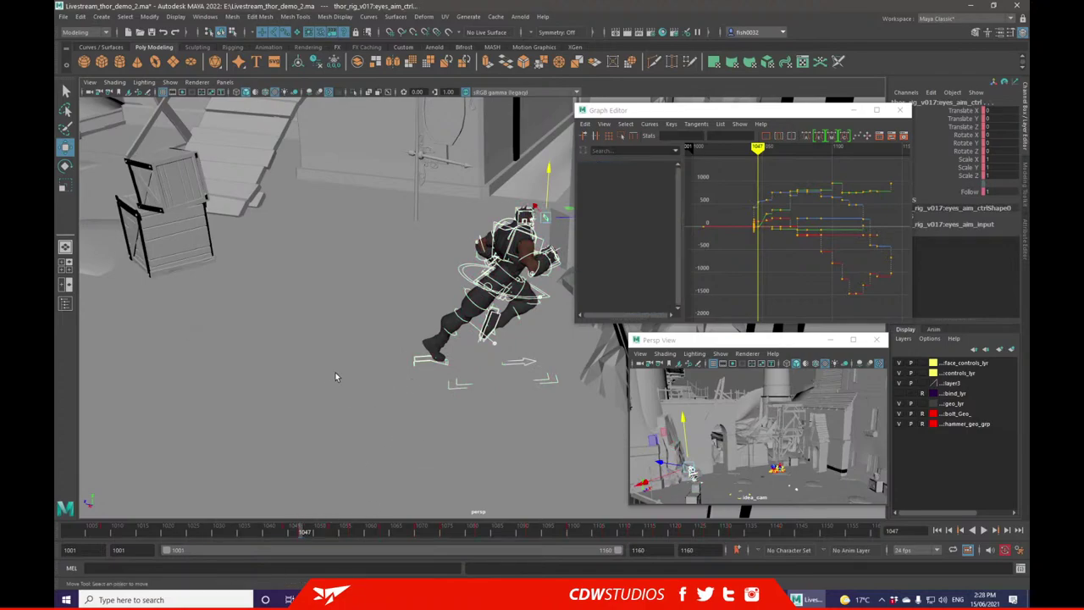
pyautogui.keyDown('alt'); pyautogui.moveTo(397, 352); pyautogui.dragTo(403, 345); pyautogui.keyUp('alt')
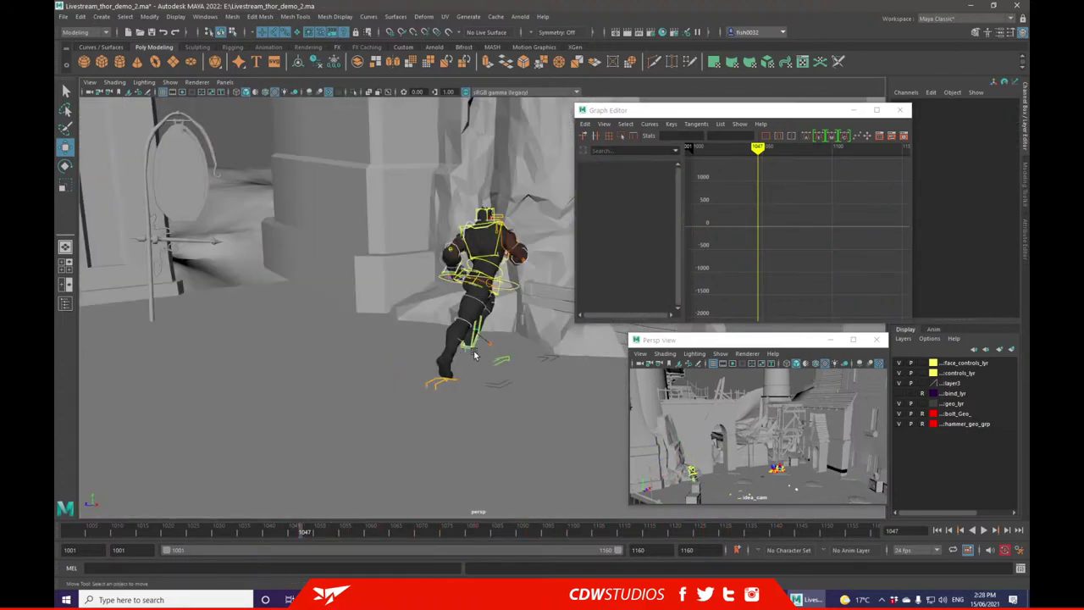
pyautogui.moveTo(468, 357)
pyautogui.keyDown('alt'); pyautogui.mouseDown()
pyautogui.moveTo(486, 362)
pyautogui.moveTo(469, 296)
pyautogui.moveTo(486, 329)
pyautogui.moveTo(450, 349)
pyautogui.moveTo(457, 342)
pyautogui.mouseUp(); pyautogui.keyUp('alt')
# - Set the left foot IK control's Translate and Rotate X, Y and Z to 0 at frame 1047
pyautogui.click(482, 275)
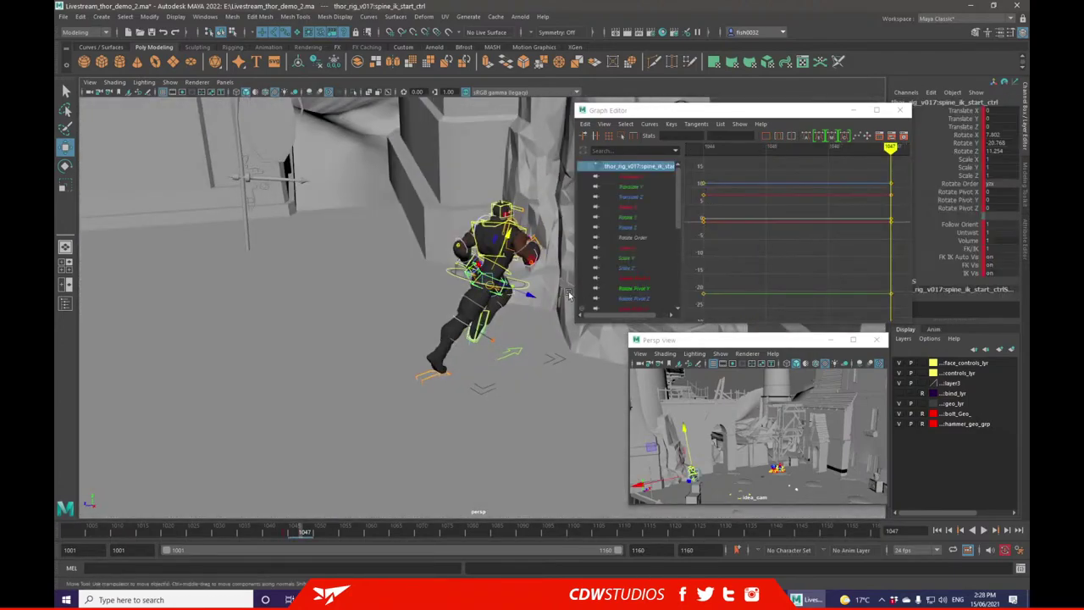
pyautogui.keyDown('alt'); pyautogui.moveTo(532, 306); pyautogui.dragTo(506, 308); pyautogui.keyUp('alt')
pyautogui.press('f')
pyautogui.scroll(-6, 483, 335)
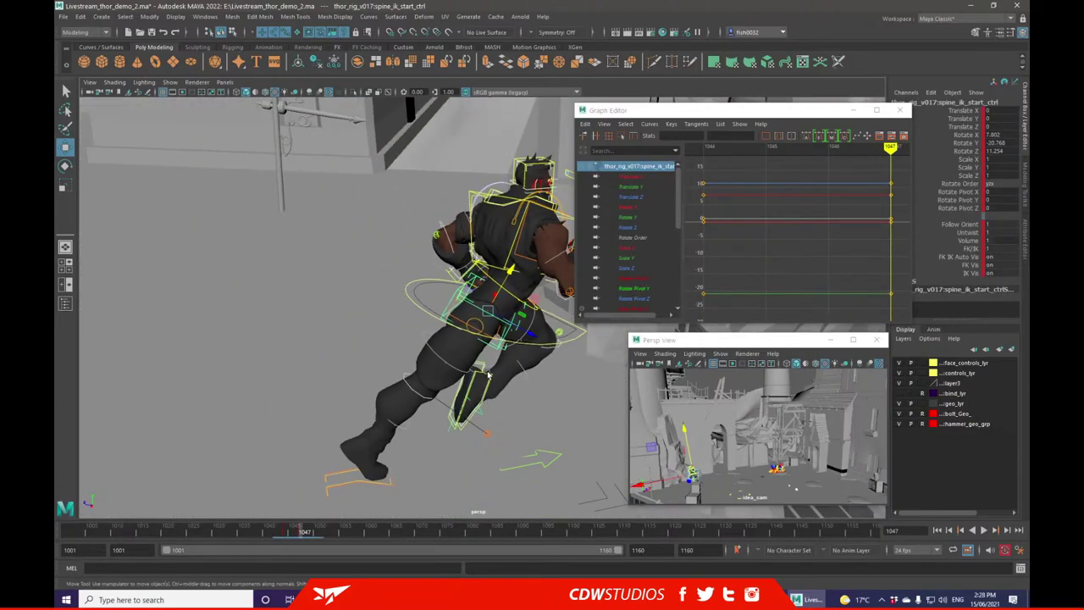
pyautogui.click(488, 375)
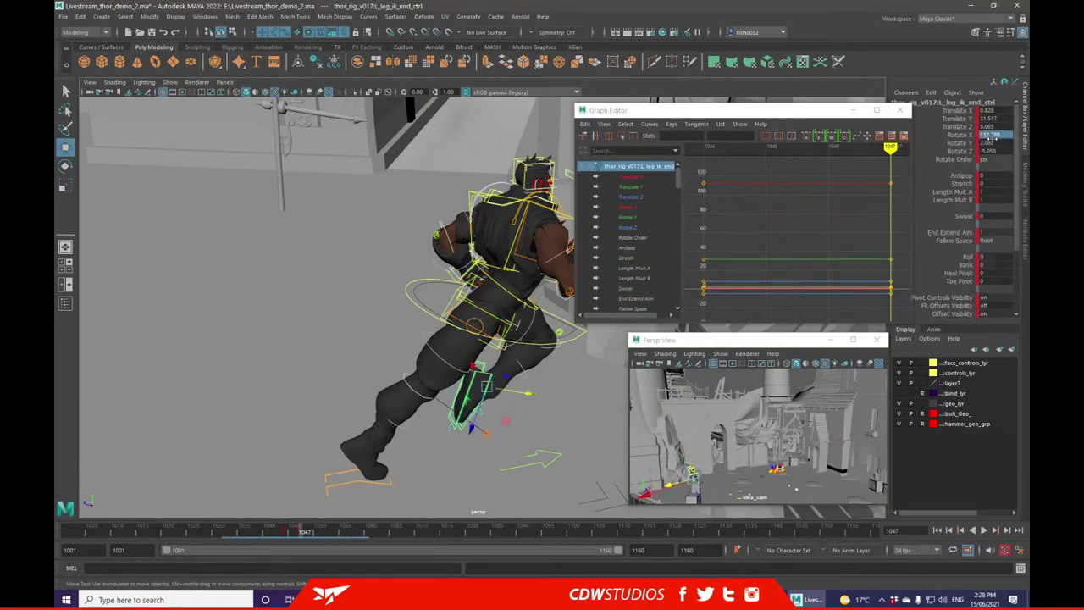
pyautogui.moveTo(993, 136); pyautogui.dragTo(995, 151)
pyautogui.moveTo(992, 111); pyautogui.dragTo(997, 153)
pyautogui.write('0')
pyautogui.press('Return')
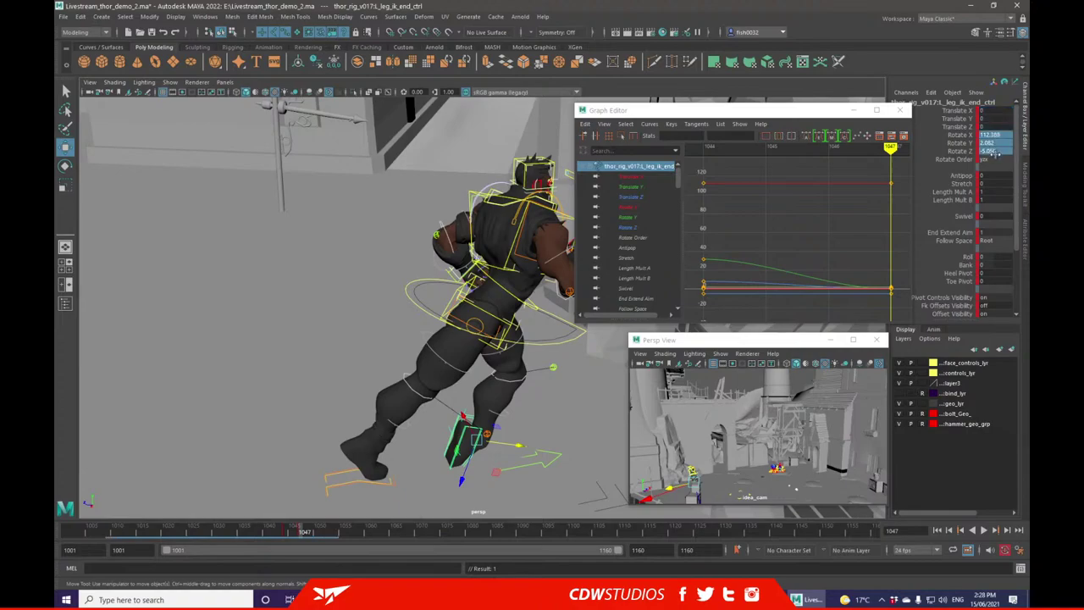
pyautogui.write('0')
pyautogui.press('Return')
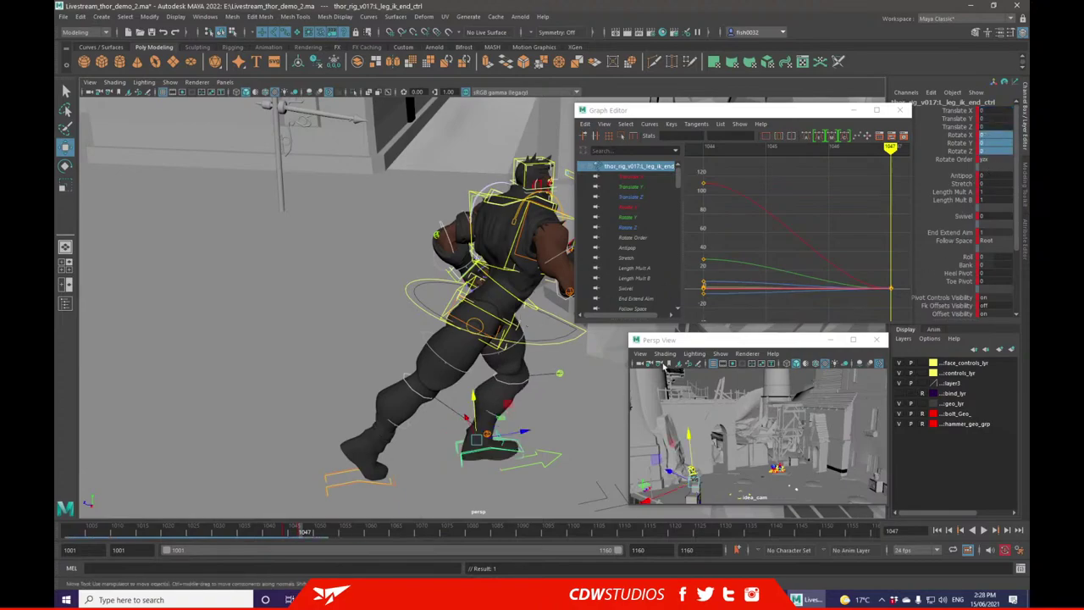
# - Lower the hips with the cog control, and move and rotate the right foot forward beneath the body
pyautogui.click(415, 305)
pyautogui.moveTo(516, 349); pyautogui.dragTo(407, 328, button='middle')
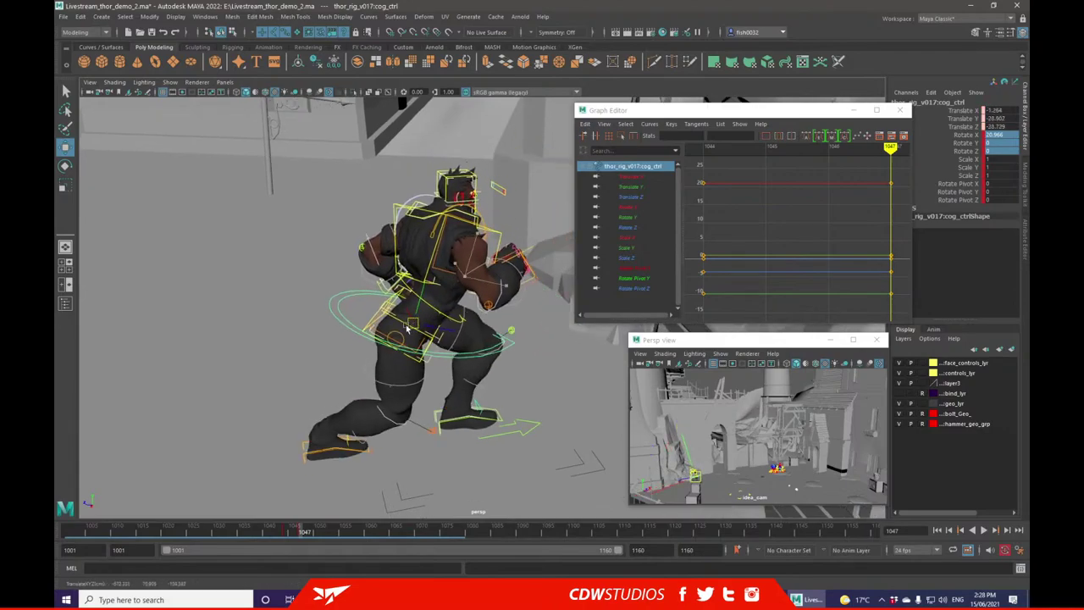
pyautogui.click(332, 446)
pyautogui.moveTo(350, 440); pyautogui.dragTo(479, 456)
pyautogui.keyDown('alt'); pyautogui.moveTo(575, 454); pyautogui.dragTo(138, 229); pyautogui.keyUp('alt')
pyautogui.press('e')
pyautogui.moveTo(436, 477); pyautogui.dragTo(448, 446)
# - Lower the cog control further into a crouch, to about Translate X -15.3, Y -42.9 and Z -38.5
pyautogui.keyDown('alt'); pyautogui.moveTo(448, 445); pyautogui.dragTo(549, 322); pyautogui.keyUp('alt')
pyautogui.keyDown('alt'); pyautogui.moveTo(549, 322); pyautogui.dragTo(506, 335, button='middle'); pyautogui.keyUp('alt')
pyautogui.click(514, 330)
pyautogui.click(65, 149)
pyautogui.moveTo(445, 352); pyautogui.dragTo(494, 371)
pyautogui.keyDown('alt'); pyautogui.moveTo(494, 371); pyautogui.dragTo(390, 288); pyautogui.keyUp('alt')
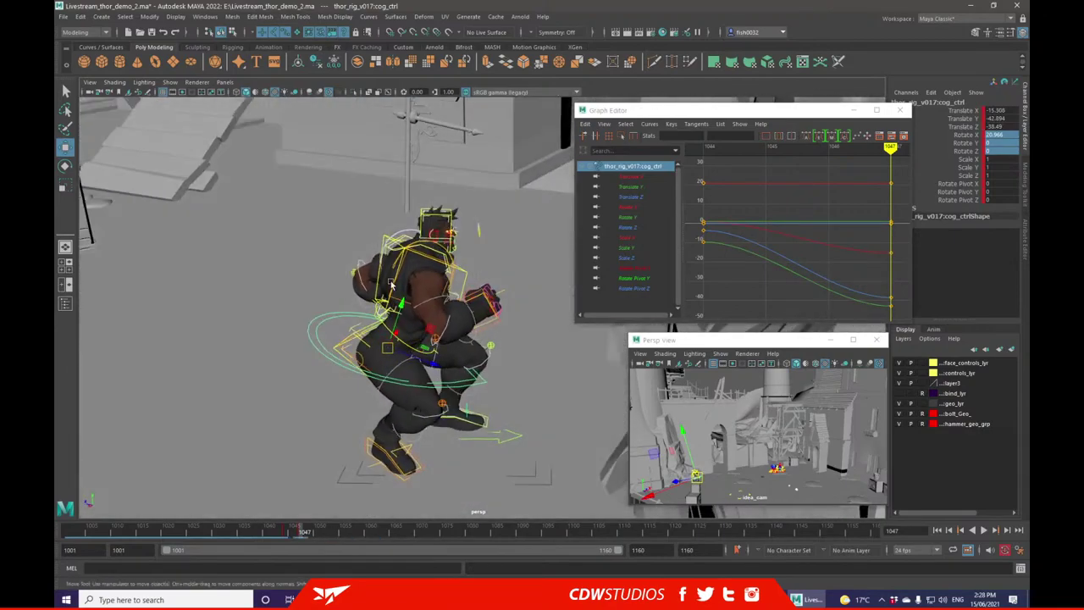
# - Rotate and move the lower and upper spine controls to bend the torso into the crouch
pyautogui.click(352, 344)
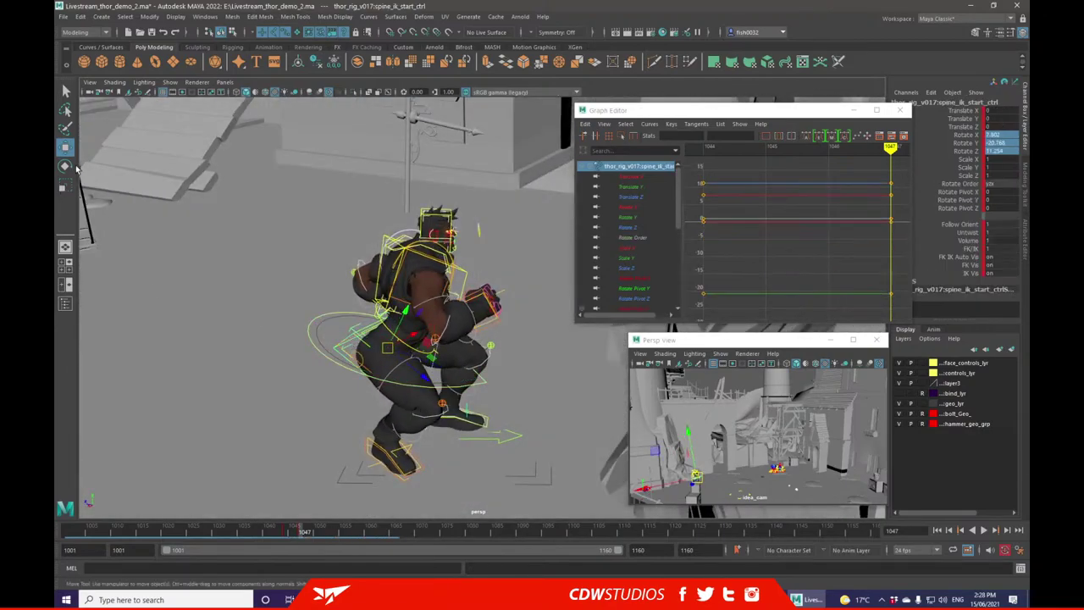
pyautogui.click(74, 168)
pyautogui.moveTo(410, 345); pyautogui.dragTo(410, 318)
pyautogui.click(428, 254)
pyautogui.moveTo(405, 264); pyautogui.dragTo(368, 243)
pyautogui.click(66, 149)
pyautogui.moveTo(417, 319); pyautogui.dragTo(405, 302)
pyautogui.keyDown('alt'); pyautogui.moveTo(339, 360); pyautogui.dragTo(423, 423); pyautogui.keyUp('alt')
pyautogui.click(439, 413)
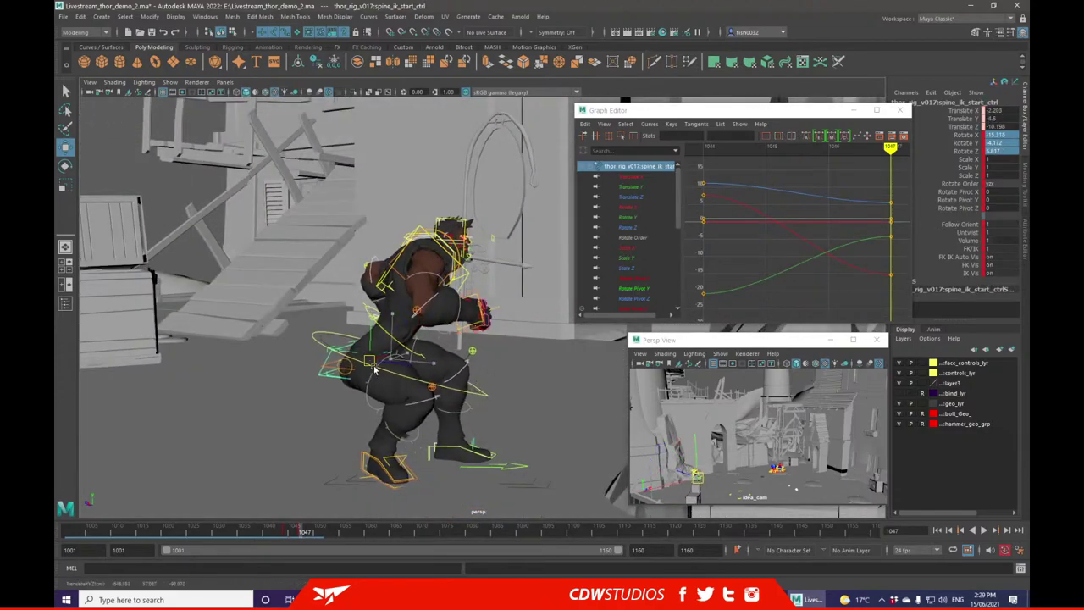
# - Move and rotate the upper spine IK control to curl the chest forward over the knees
pyautogui.click(413, 304)
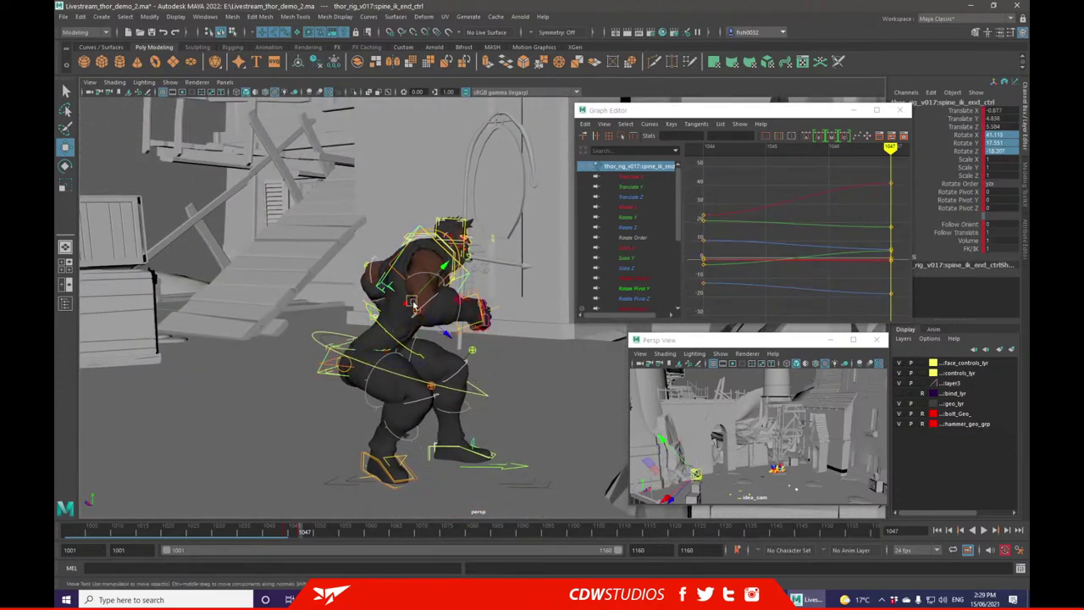
pyautogui.keyDown('alt'); pyautogui.moveTo(393, 322); pyautogui.dragTo(137, 214); pyautogui.keyUp('alt')
pyautogui.click(66, 167)
pyautogui.moveTo(408, 345); pyautogui.dragTo(383, 344)
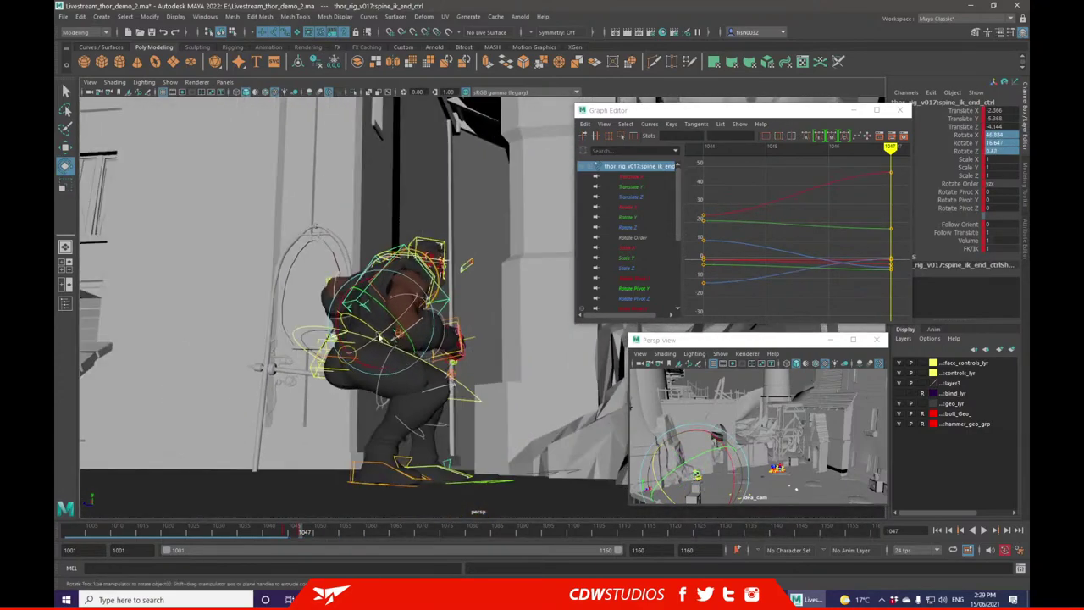
pyautogui.moveTo(380, 273); pyautogui.dragTo(452, 347)
pyautogui.moveTo(462, 349); pyautogui.dragTo(383, 334)
pyautogui.moveTo(383, 322); pyautogui.dragTo(476, 288)
# - Rotate the head control to tilt the head downward with the crouched body
pyautogui.click(465, 268)
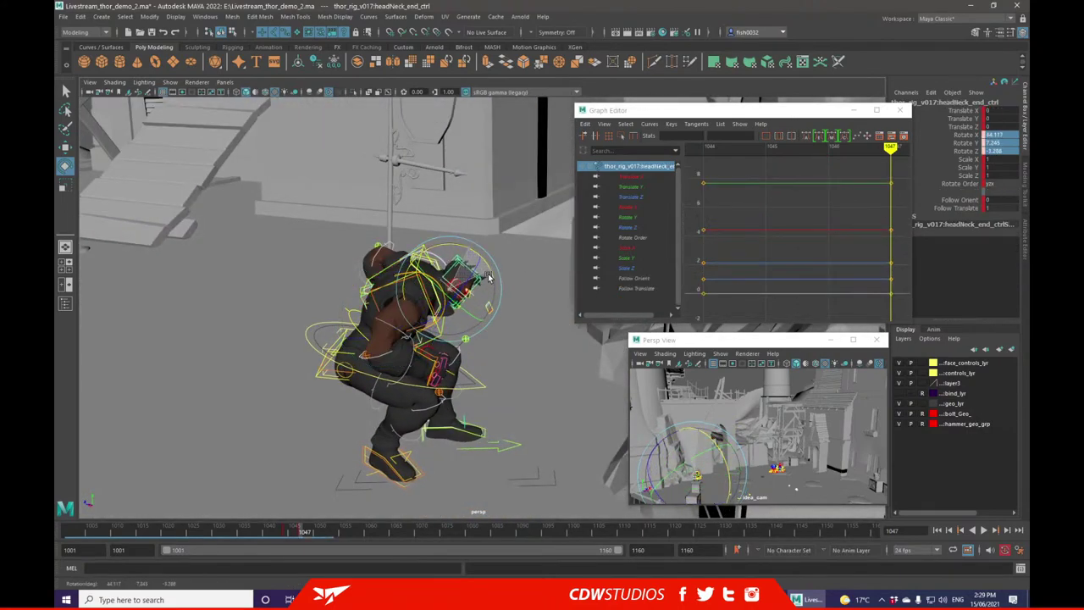
pyautogui.moveTo(467, 273); pyautogui.dragTo(465, 307)
pyautogui.keyDown('alt'); pyautogui.moveTo(430, 378); pyautogui.dragTo(463, 349); pyautogui.keyUp('alt')
# - Reposition the right arm's IK hand control to suit the crouch at frame 1047
pyautogui.click(428, 350)
pyautogui.click(70, 148)
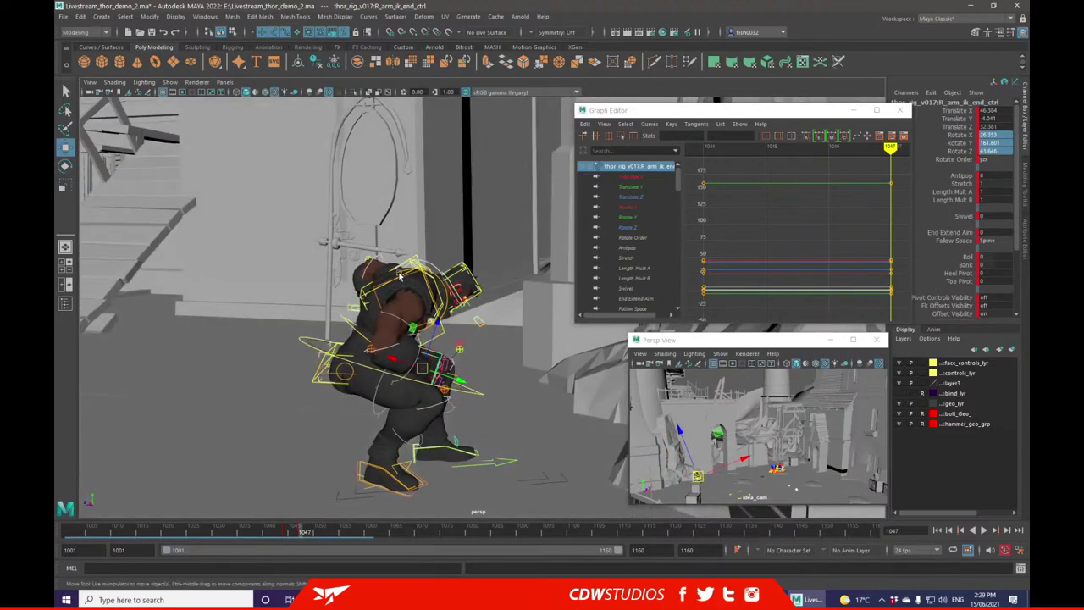
pyautogui.press('f')
pyautogui.scroll(-5, 503, 289)
pyautogui.scroll(-5, 504, 288)
pyautogui.keyDown('alt'); pyautogui.moveTo(483, 300); pyautogui.dragTo(585, 264); pyautogui.keyUp('alt')
pyautogui.keyDown('alt'); pyautogui.moveTo(423, 245); pyautogui.dragTo(472, 278); pyautogui.keyUp('alt')
pyautogui.click(283, 246)
pyautogui.keyDown('alt'); pyautogui.moveTo(472, 290); pyautogui.dragTo(491, 284, button='middle'); pyautogui.keyUp('alt')
pyautogui.moveTo(458, 283); pyautogui.dragTo(383, 292)
# - Key the arm control's translation and refine its position at frame 1047
pyautogui.hotkey('shift', 'w')
pyautogui.click(66, 166)
pyautogui.click(65, 147)
pyautogui.keyDown('alt'); pyautogui.moveTo(315, 217); pyautogui.dragTo(378, 204); pyautogui.keyUp('alt')
pyautogui.moveTo(381, 269); pyautogui.dragTo(384, 285)
# - Compare the running pose at frame 1044 with the crouched pose at frame 1047
pyautogui.keyDown('alt'); pyautogui.moveTo(498, 354); pyautogui.dragTo(410, 381); pyautogui.keyUp('alt')
pyautogui.click(446, 413)
pyautogui.click(285, 531)
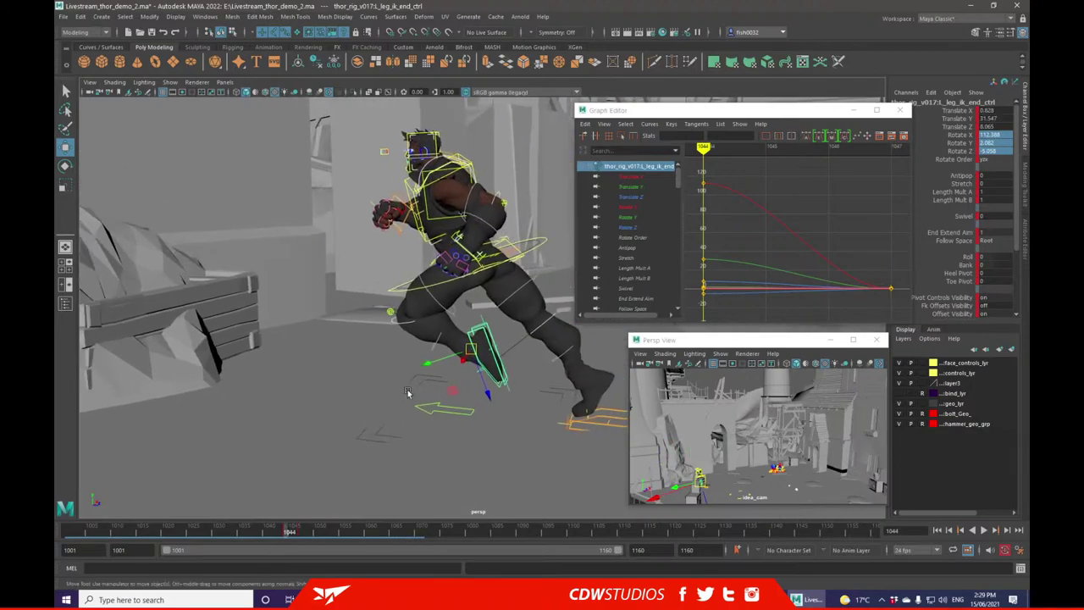
pyautogui.click(303, 530)
pyautogui.moveTo(303, 530)
pyautogui.mouseDown()
pyautogui.moveTo(287, 531)
pyautogui.moveTo(308, 530)
pyautogui.mouseUp()
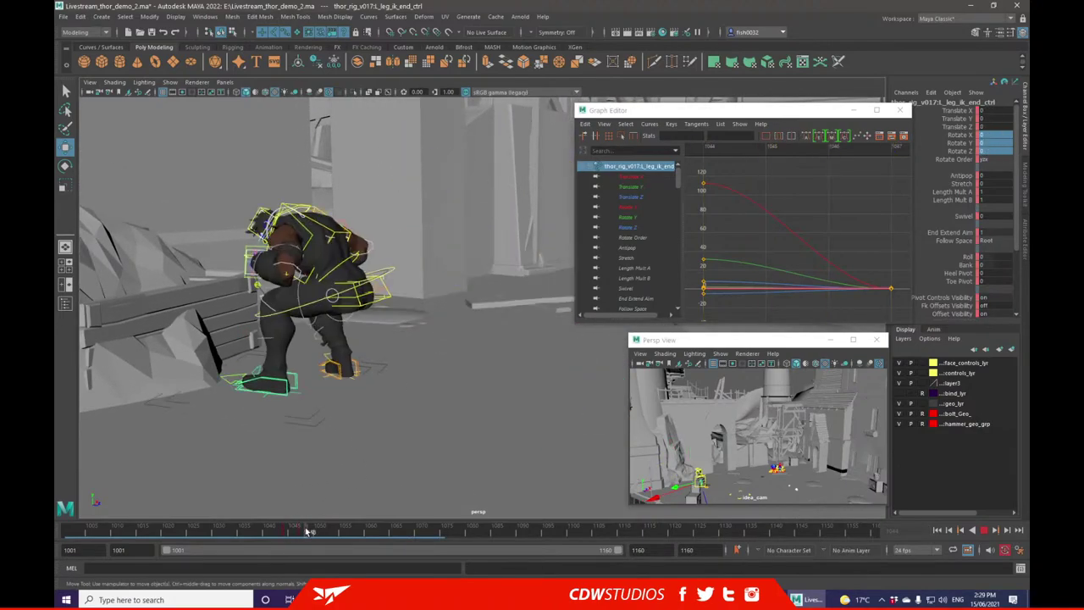
# - Select the rig's extra control and the body controls, and set their keys to Stepped tangents in the Graph Editor
pyautogui.click(387, 365)
pyautogui.moveTo(699, 270); pyautogui.dragTo(757, 175)
pyautogui.rightClick(778, 178)
pyautogui.moveTo(866, 207)
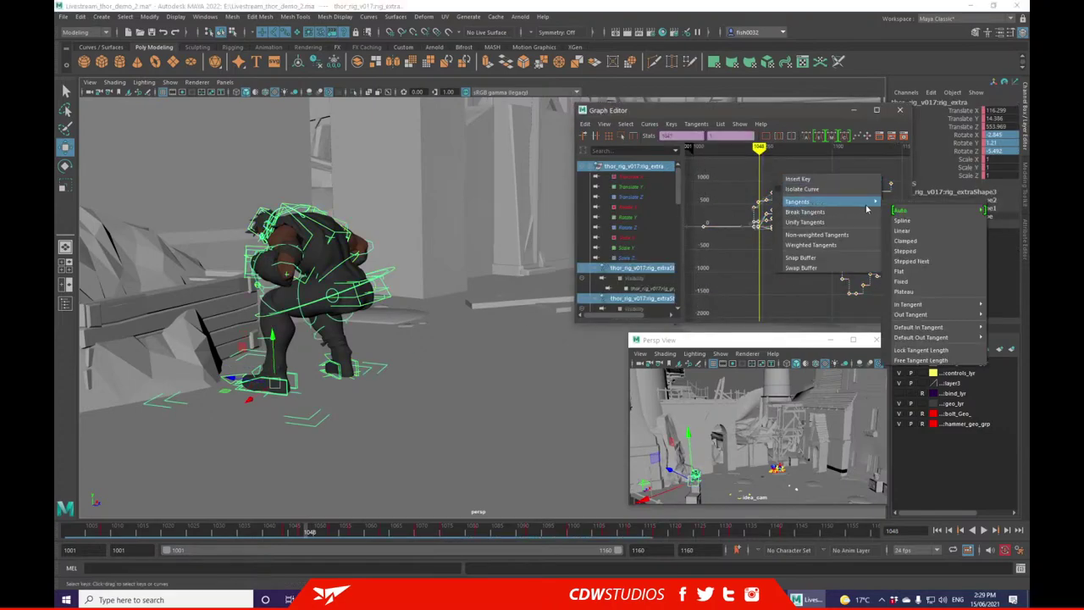
pyautogui.click(905, 250)
# - Apply Stepped tangents to the keys of all Thor controls, including the facial ones, and minimize the Graph Editor
pyautogui.moveTo(325, 528); pyautogui.dragTo(294, 532)
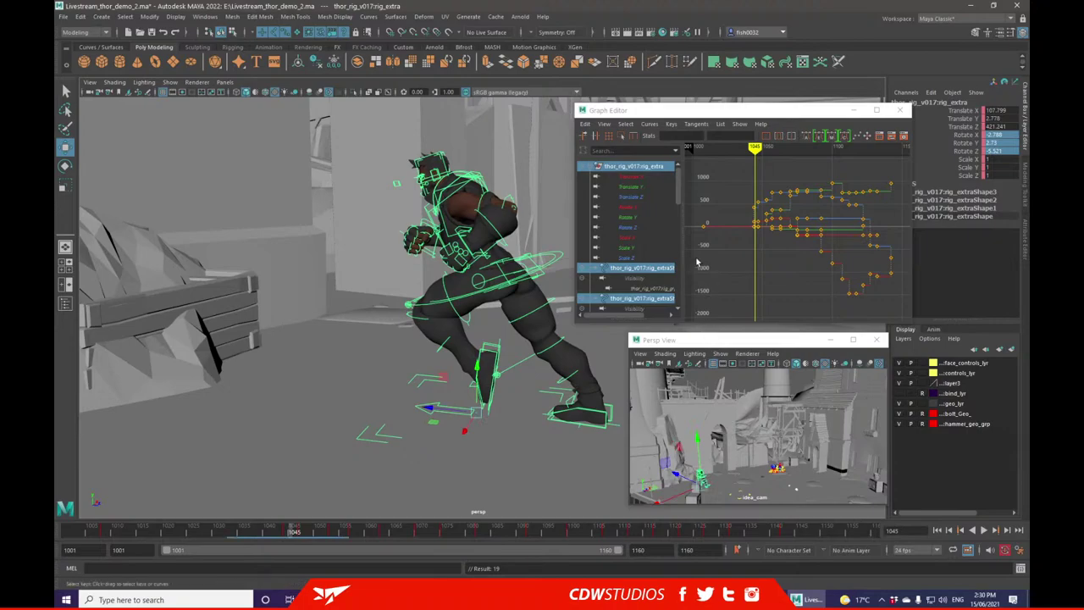
pyautogui.moveTo(324, 144); pyautogui.dragTo(627, 469)
pyautogui.hotkey('ctrl', 'z')
pyautogui.moveTo(292, 532); pyautogui.dragTo(302, 531)
pyautogui.moveTo(747, 174); pyautogui.dragTo(796, 278)
pyautogui.rightClick(812, 159)
pyautogui.moveTo(896, 187)
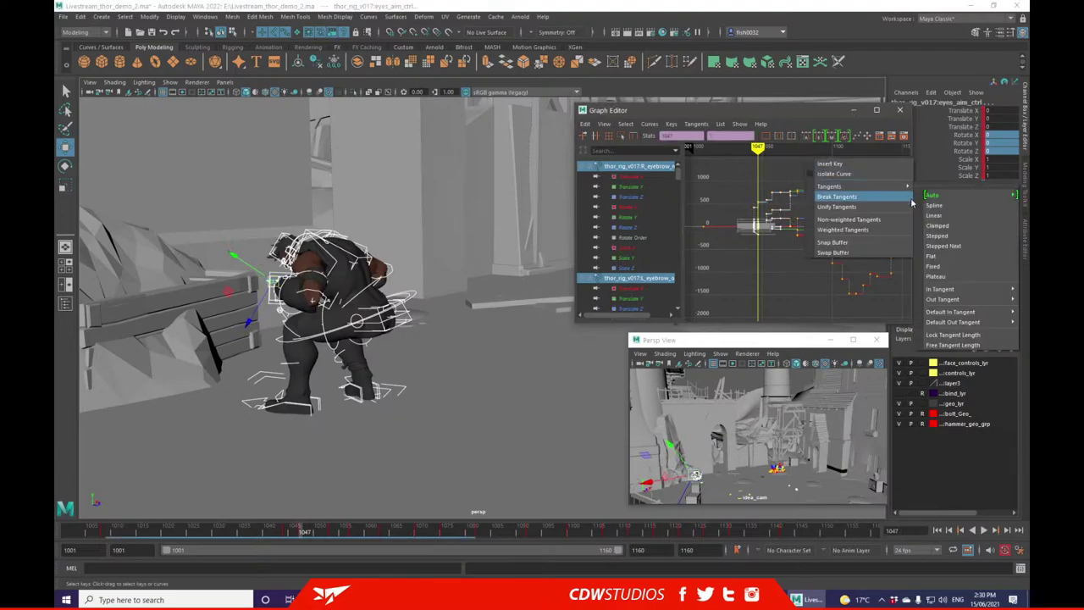
pyautogui.click(938, 238)
pyautogui.click(791, 161)
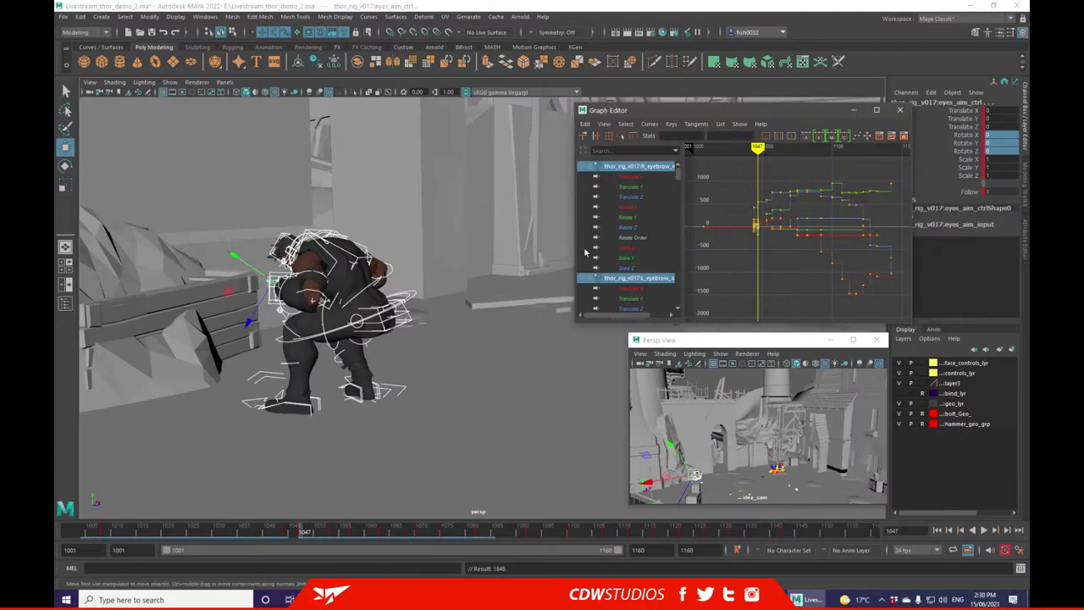
pyautogui.click(855, 110)
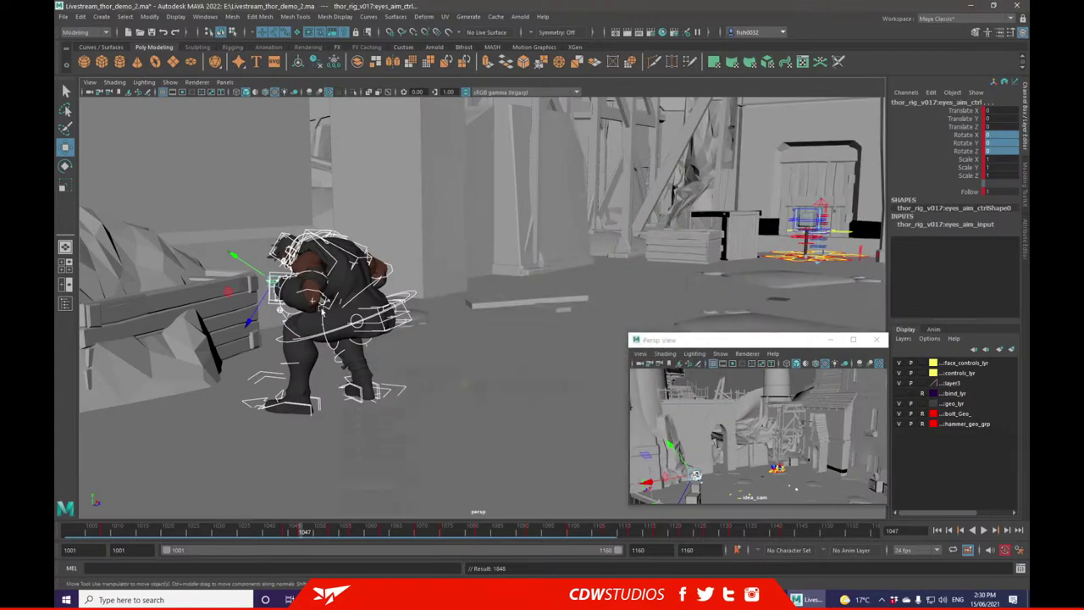
pyautogui.click(287, 533)
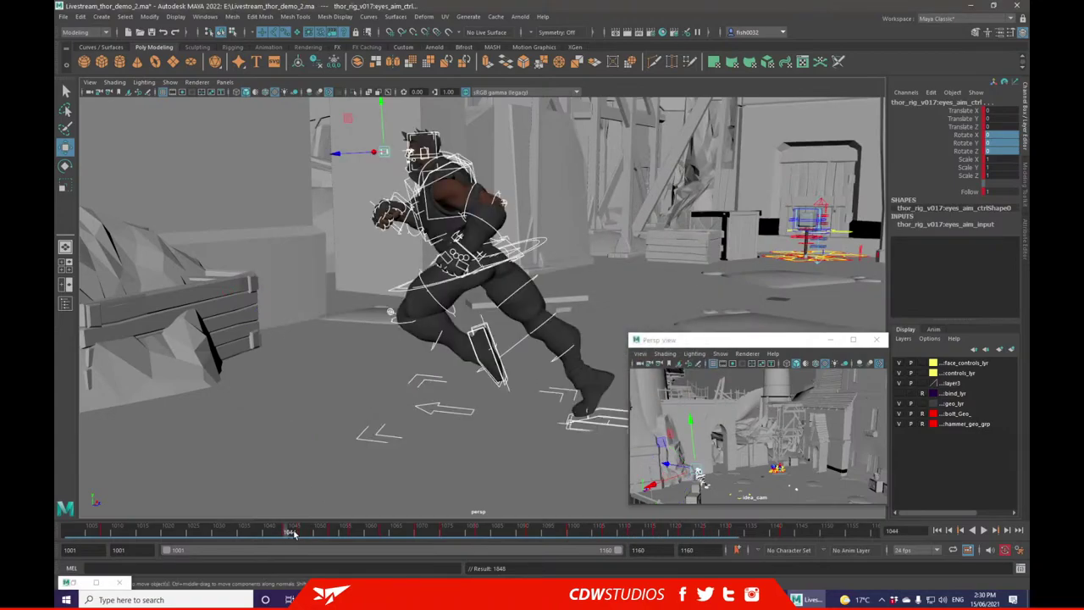
pyautogui.click(307, 531)
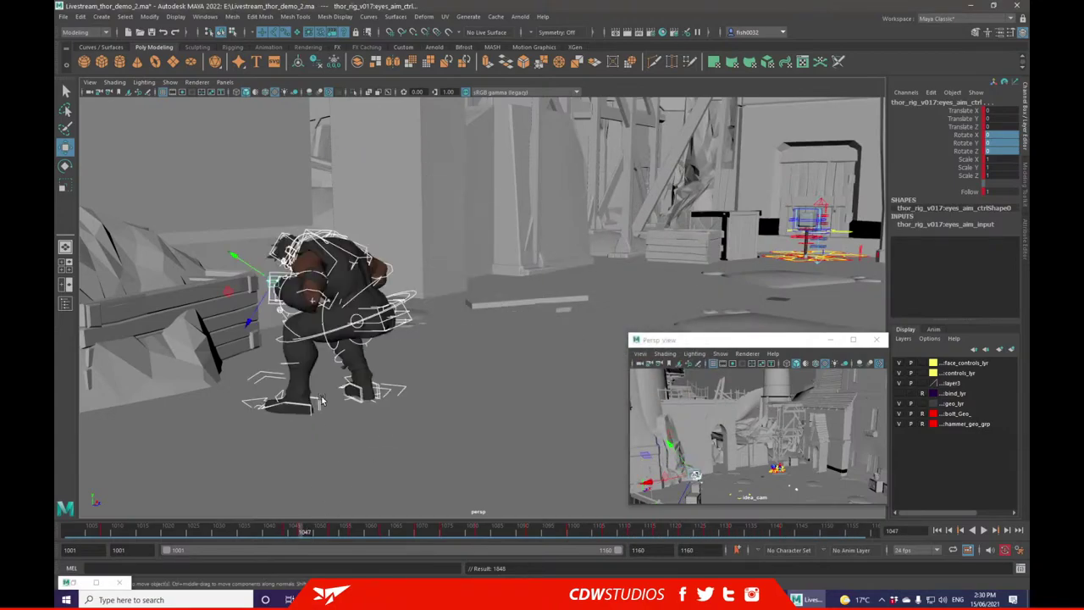
# - Rotate the left foot IK control to about 32 degrees in Y at frame 1047
pyautogui.click(356, 396)
pyautogui.keyDown('alt'); pyautogui.moveTo(334, 394); pyautogui.dragTo(256, 435); pyautogui.keyUp('alt')
pyautogui.press('e')
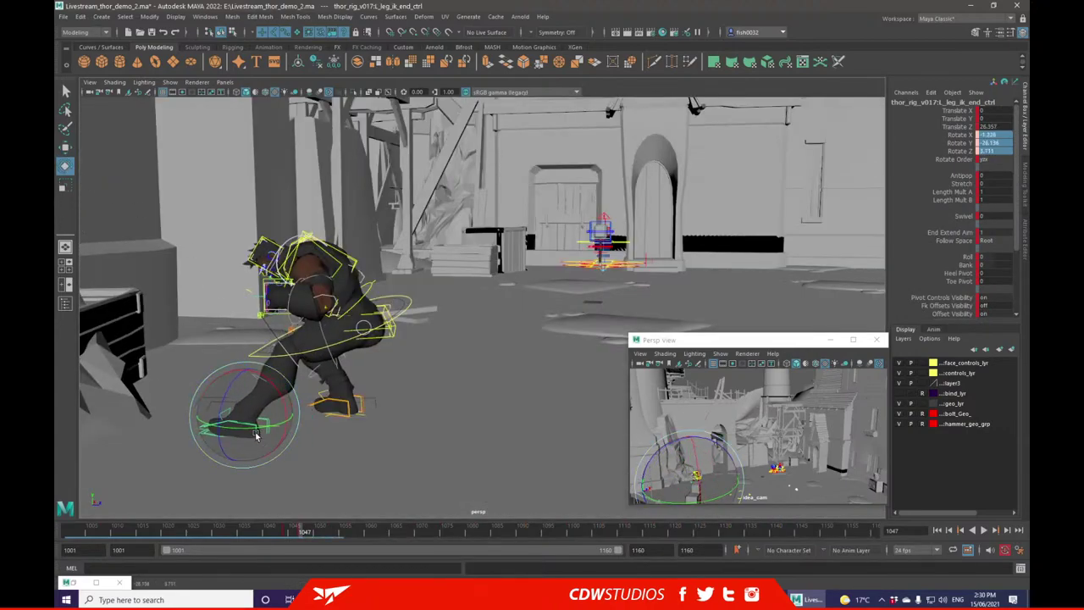
pyautogui.keyDown('alt'); pyautogui.moveTo(309, 376); pyautogui.dragTo(254, 391); pyautogui.keyUp('alt')
pyautogui.keyDown('alt'); pyautogui.moveTo(254, 391); pyautogui.dragTo(382, 353, button='middle'); pyautogui.keyUp('alt')
pyautogui.moveTo(381, 354); pyautogui.dragTo(418, 356)
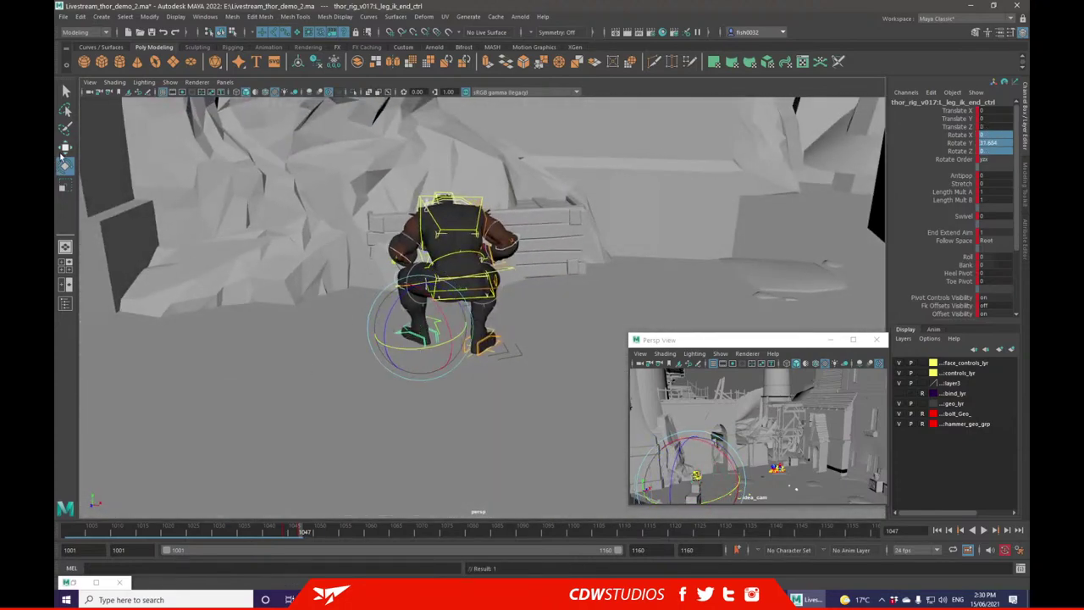
# - Move the left foot IK control along the ground to stagger the crouch's stance at frame 1047
pyautogui.click(65, 147)
pyautogui.keyDown('alt'); pyautogui.moveTo(152, 169); pyautogui.dragTo(411, 241); pyautogui.keyUp('alt')
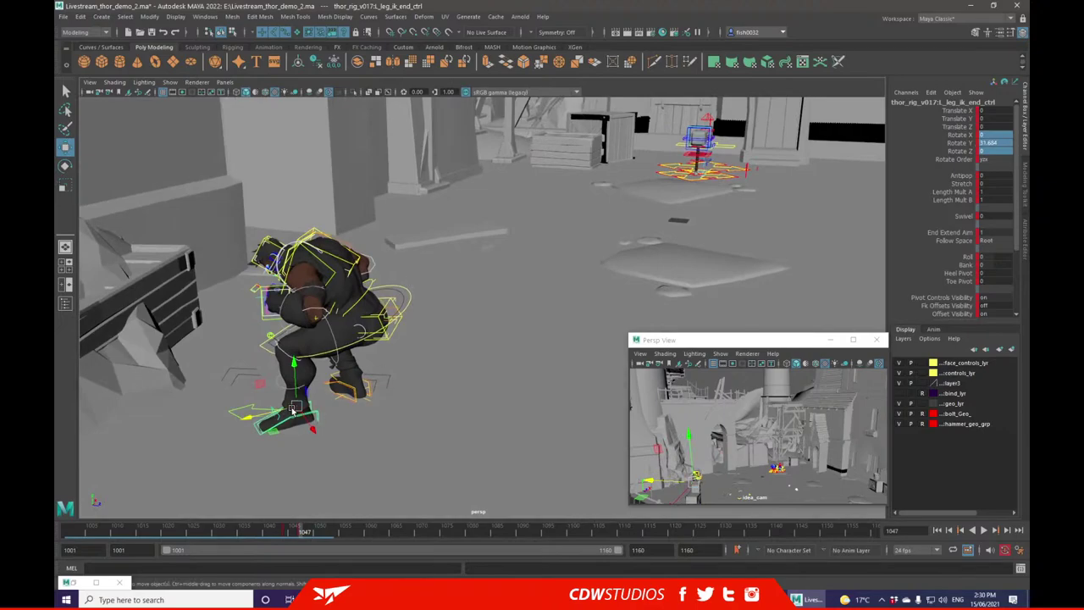
pyautogui.moveTo(298, 408); pyautogui.dragTo(260, 408)
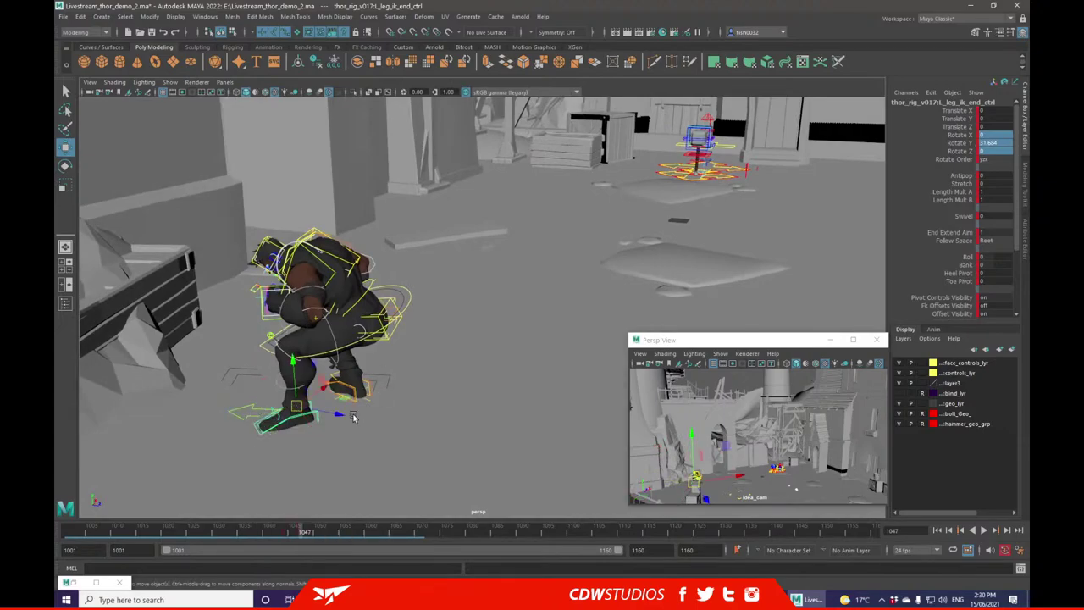
pyautogui.moveTo(324, 416); pyautogui.dragTo(442, 287)
# - Reposition the right foot control under the crouched body at frame 1047
pyautogui.click(387, 245)
pyautogui.keyDown('alt'); pyautogui.moveTo(687, 293); pyautogui.dragTo(362, 379); pyautogui.keyUp('alt')
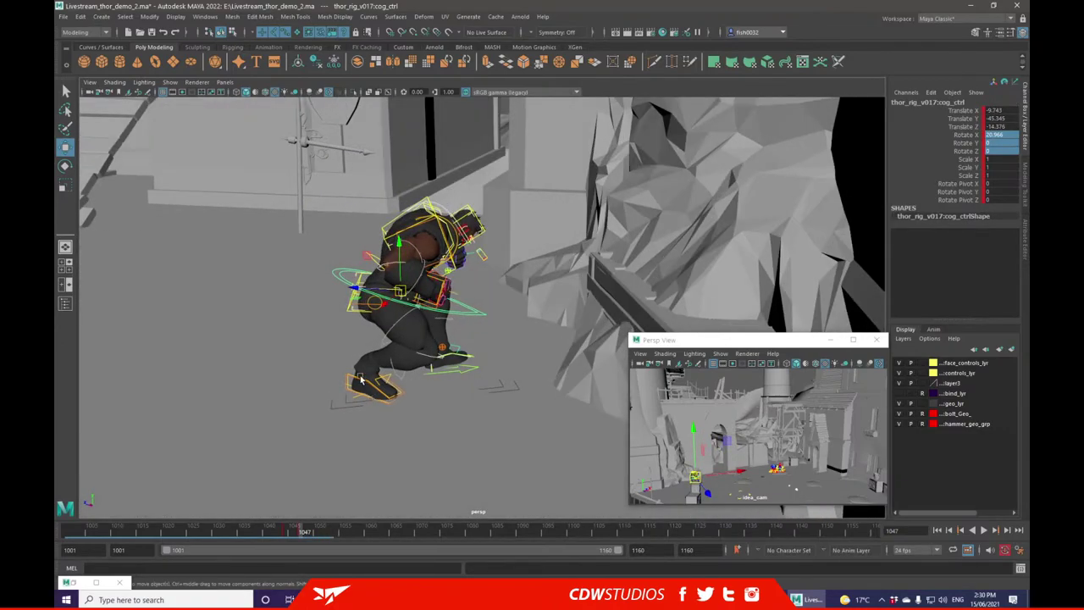
pyautogui.click(385, 381)
pyautogui.keyDown('alt'); pyautogui.moveTo(447, 351); pyautogui.dragTo(509, 322); pyautogui.keyUp('alt')
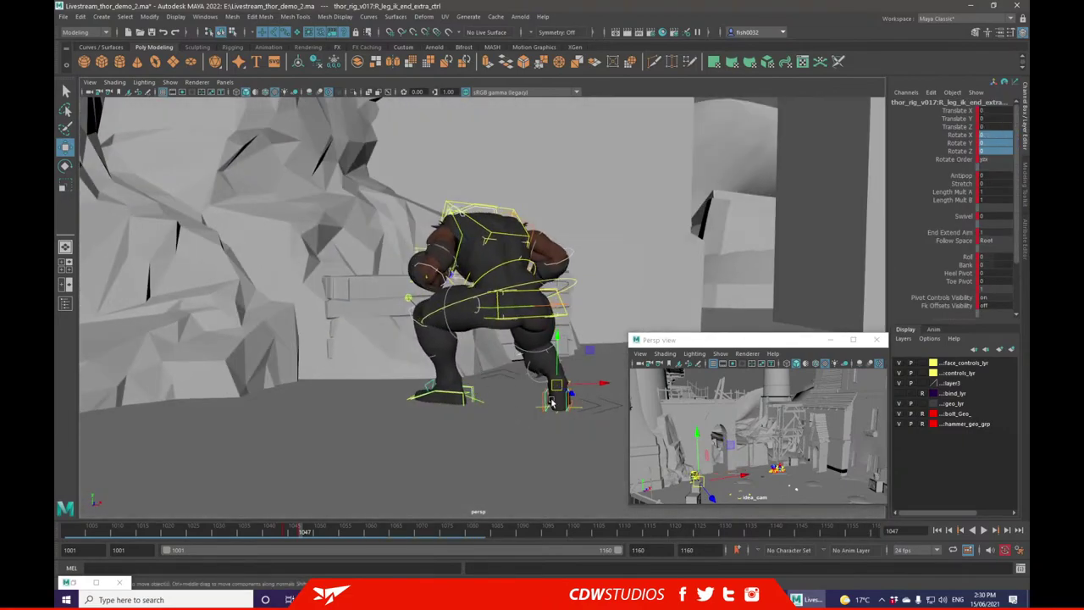
pyautogui.press('w')
pyautogui.moveTo(542, 396); pyautogui.dragTo(506, 374)
pyautogui.moveTo(543, 398)
pyautogui.mouseDown(button='right')
pyautogui.moveTo(520, 380)
pyautogui.moveTo(535, 385)
pyautogui.mouseUp(button='right')
pyautogui.keyDown('alt'); pyautogui.moveTo(536, 386); pyautogui.dragTo(433, 241); pyautogui.keyUp('alt')
# - Rotate the head control to about 72 degrees in X at frame 1047
pyautogui.click(415, 395)
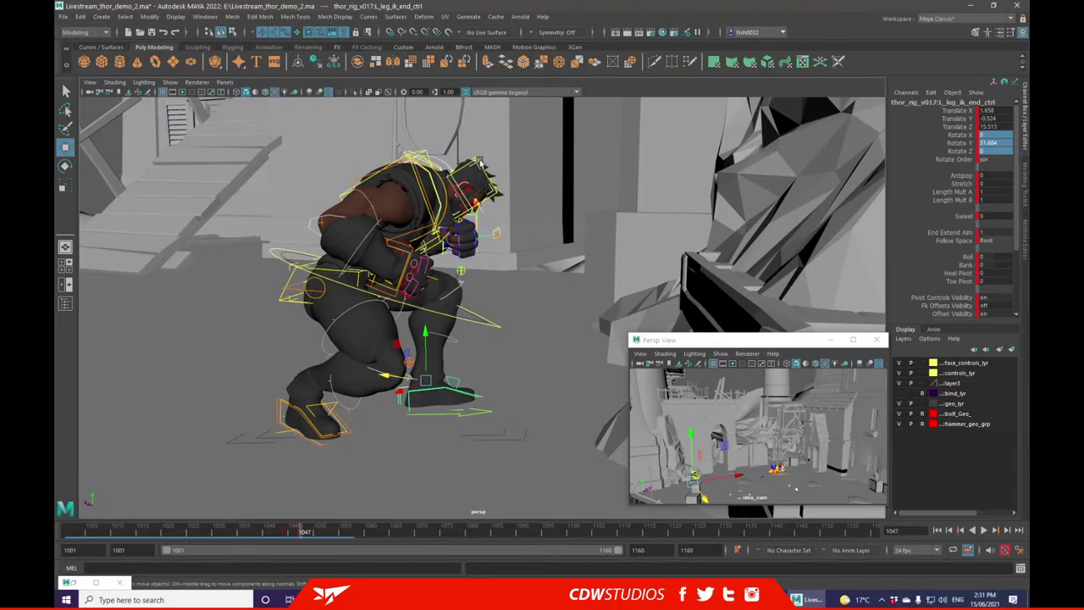
pyautogui.click(479, 164)
pyautogui.click(64, 168)
pyautogui.moveTo(487, 165); pyautogui.dragTo(546, 188)
pyautogui.keyDown('alt'); pyautogui.moveTo(546, 188); pyautogui.dragTo(359, 177); pyautogui.keyUp('alt')
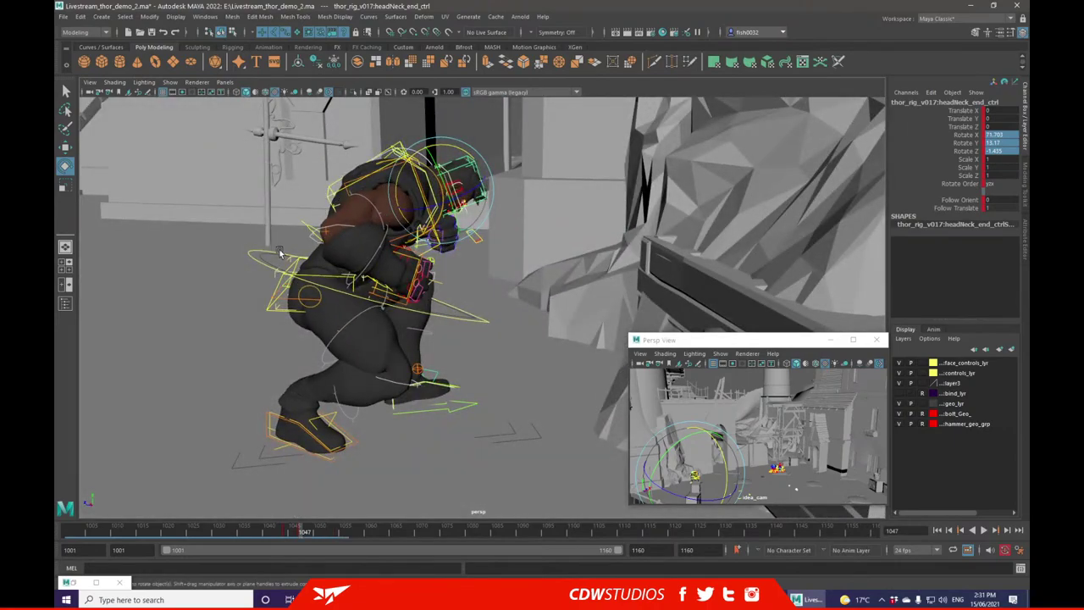
# - Move the centre-of-gravity control slightly to rebalance the crouch over the feet
pyautogui.click(249, 252)
pyautogui.press('w')
pyautogui.moveTo(357, 283); pyautogui.dragTo(347, 298)
pyautogui.moveTo(346, 298)
pyautogui.keyDown('alt'); pyautogui.mouseDown()
pyautogui.moveTo(412, 308)
pyautogui.moveTo(389, 297)
pyautogui.moveTo(397, 291)
pyautogui.moveTo(339, 295)
pyautogui.mouseUp(); pyautogui.keyUp('alt')
pyautogui.keyDown('alt'); pyautogui.moveTo(320, 396); pyautogui.dragTo(320, 434); pyautogui.keyUp('alt')
# - Move the right foot IK control to widen the crouch's stance and adjust its height at the ground
pyautogui.click(311, 435)
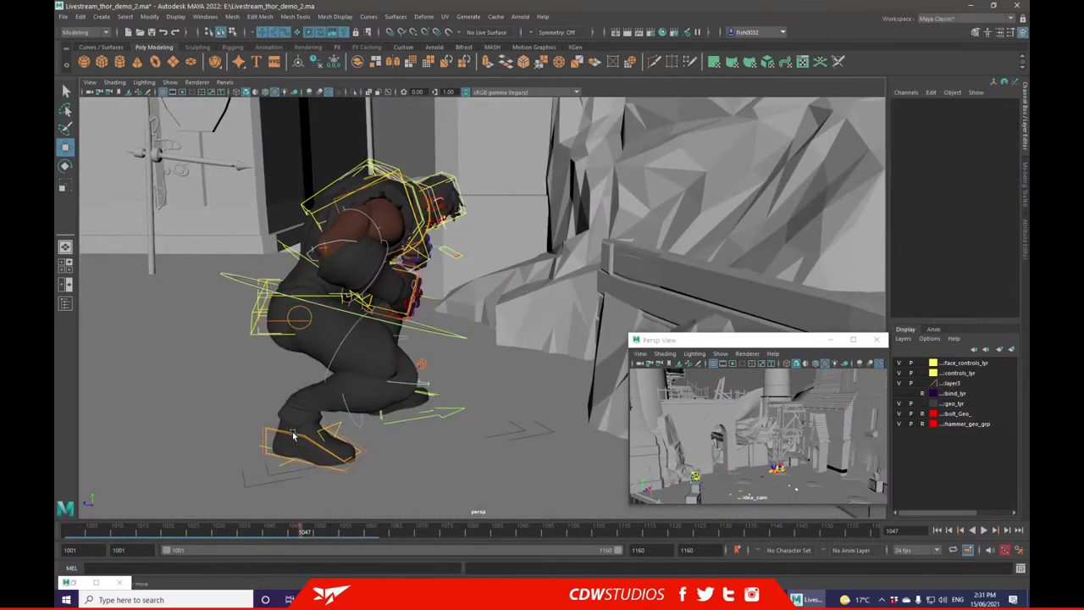
pyautogui.click(265, 433)
pyautogui.moveTo(285, 432); pyautogui.dragTo(314, 386)
pyautogui.keyDown('alt'); pyautogui.moveTo(424, 385); pyautogui.dragTo(386, 359); pyautogui.keyUp('alt')
pyautogui.moveTo(386, 359)
pyautogui.keyDown('alt'); pyautogui.mouseDown()
pyautogui.moveTo(409, 335)
pyautogui.moveTo(379, 360)
pyautogui.mouseUp(); pyautogui.keyUp('alt')
pyautogui.keyDown('alt'); pyautogui.moveTo(378, 360); pyautogui.dragTo(473, 328); pyautogui.keyUp('alt')
pyautogui.moveTo(396, 369); pyautogui.dragTo(384, 370)
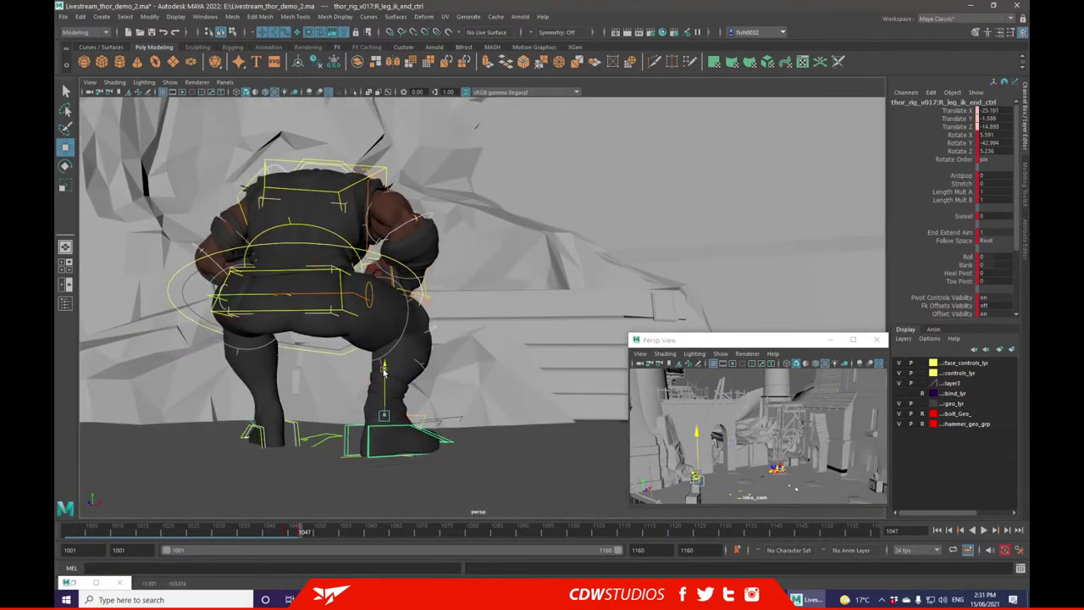
# - Nudge the body control at the waist to fine-tune the crouch from behind
pyautogui.click(343, 309)
pyautogui.click(314, 262)
pyautogui.moveTo(303, 259); pyautogui.dragTo(302, 263)
pyautogui.keyDown('alt'); pyautogui.moveTo(415, 269); pyautogui.dragTo(534, 302); pyautogui.keyUp('alt')
# - Select all of Thor's controls and key the crouched pose at frame 1047
pyautogui.scroll(-10, 519, 271)
pyautogui.click(290, 530)
pyautogui.moveTo(290, 531); pyautogui.dragTo(308, 529)
pyautogui.press('f')
pyautogui.keyDown('alt'); pyautogui.moveTo(486, 353); pyautogui.dragTo(517, 359); pyautogui.keyUp('alt')
pyautogui.moveTo(426, 284); pyautogui.dragTo(582, 445)
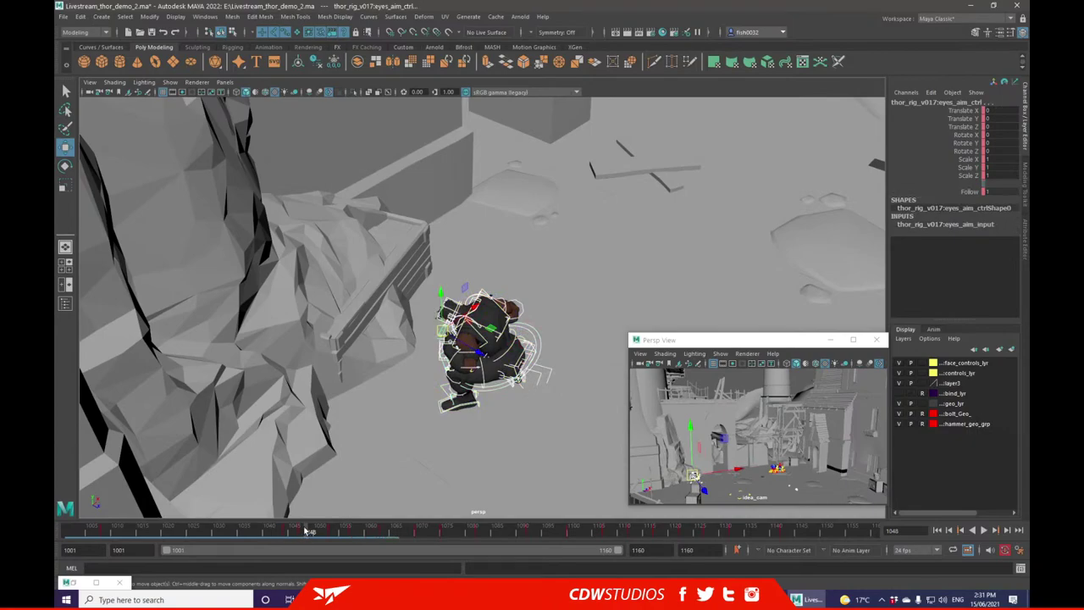
pyautogui.press('s')
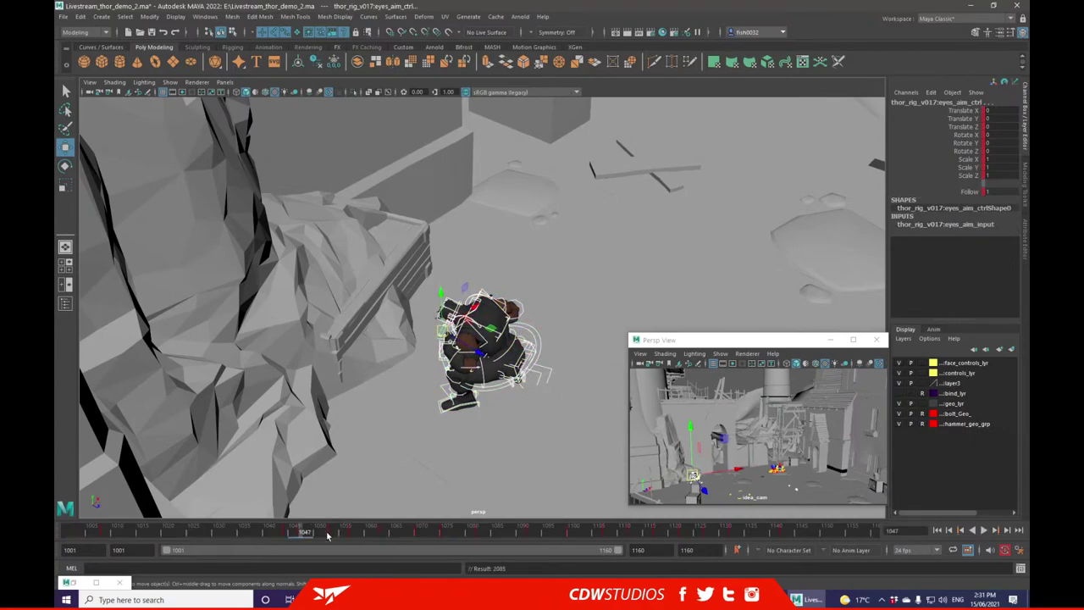
# - Go to frame 1057 on the rock ledge and rotate the upper spine IK control to adjust the chest's lean
pyautogui.click(332, 531)
pyautogui.press('f')
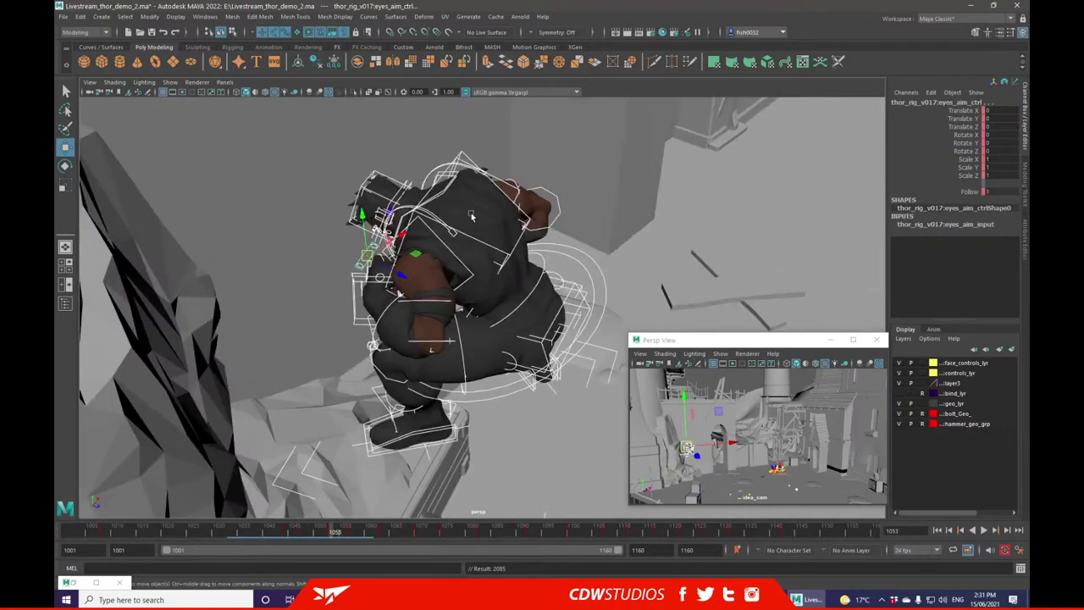
pyautogui.scroll(-6, 567, 259)
pyautogui.keyDown('alt'); pyautogui.moveTo(572, 262); pyautogui.dragTo(550, 244); pyautogui.keyUp('alt')
pyautogui.keyDown('alt'); pyautogui.moveTo(390, 228); pyautogui.dragTo(345, 505); pyautogui.keyUp('alt')
pyautogui.click(352, 534)
pyautogui.keyDown('alt'); pyautogui.moveTo(489, 326); pyautogui.dragTo(461, 284); pyautogui.keyUp('alt')
pyautogui.keyDown('alt'); pyautogui.moveTo(418, 268); pyautogui.dragTo(456, 261, button='right'); pyautogui.keyUp('alt')
pyautogui.keyDown('alt'); pyautogui.moveTo(456, 260); pyautogui.dragTo(501, 232); pyautogui.keyUp('alt')
pyautogui.click(480, 236)
pyautogui.keyDown('alt'); pyautogui.moveTo(377, 253); pyautogui.dragTo(132, 156); pyautogui.keyUp('alt')
pyautogui.click(65, 166)
pyautogui.moveTo(485, 253); pyautogui.dragTo(480, 283)
pyautogui.keyDown('alt'); pyautogui.moveTo(480, 283); pyautogui.dragTo(538, 181); pyautogui.keyUp('alt')
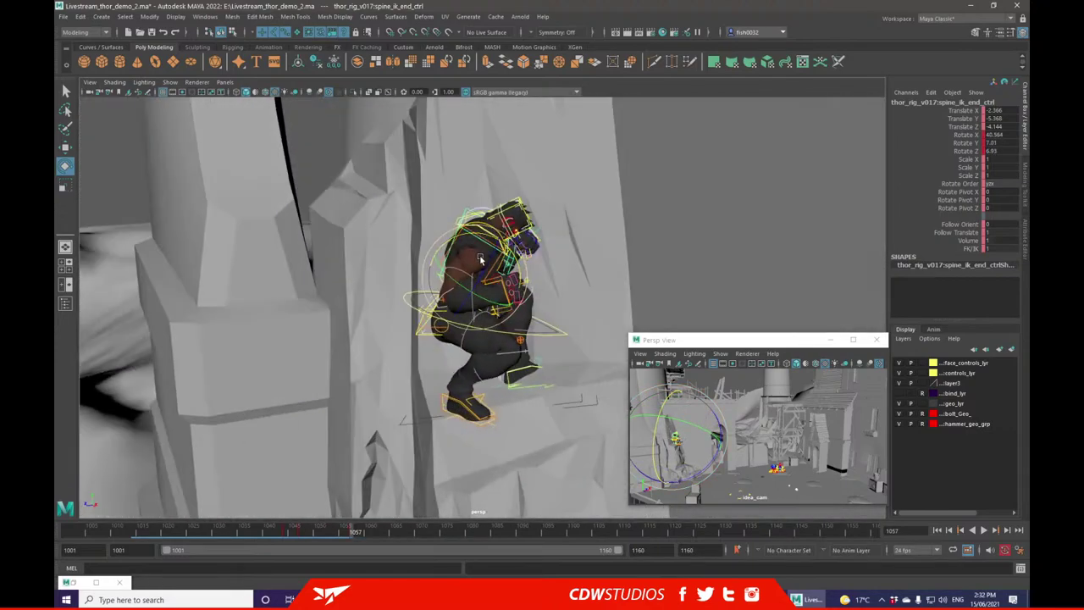
# - Rotate the head control up to about 4 degrees in X so Thor looks forward at frame 1057
pyautogui.click(517, 199)
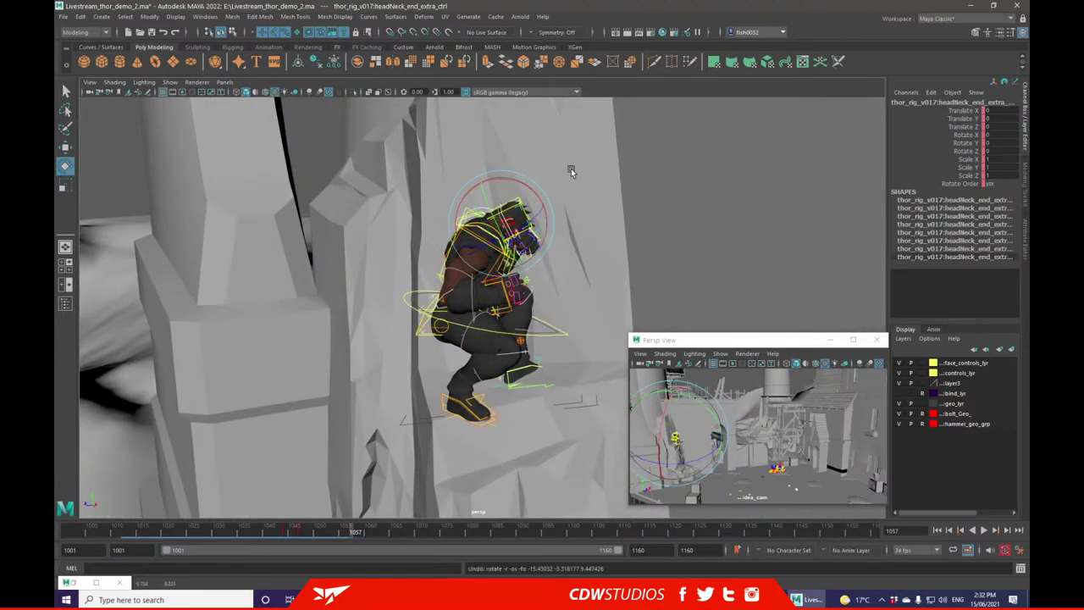
pyautogui.click(571, 169)
pyautogui.click(518, 198)
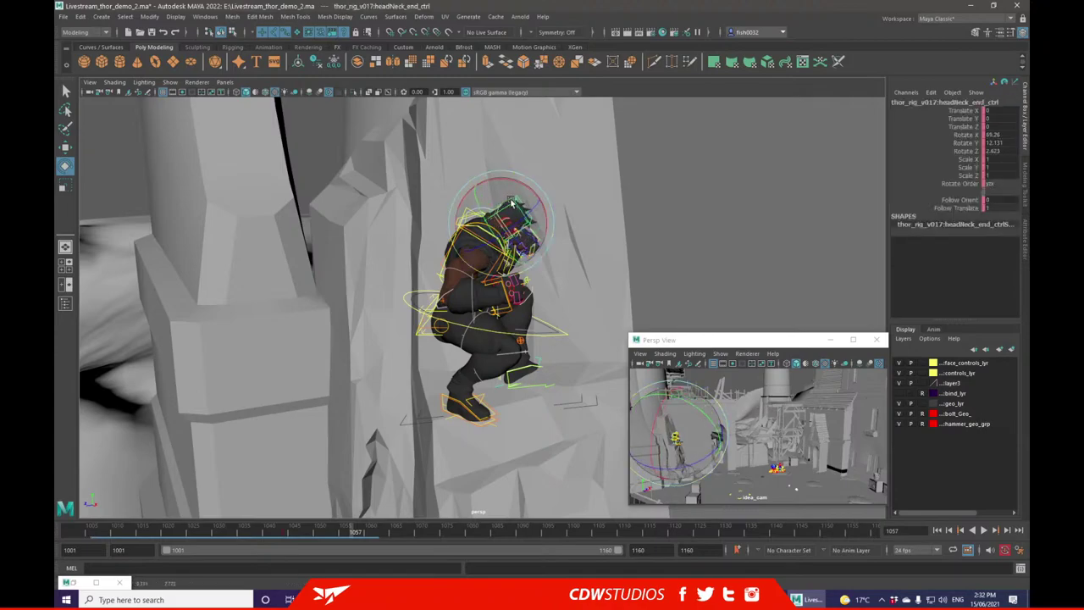
pyautogui.moveTo(545, 209); pyautogui.dragTo(603, 268)
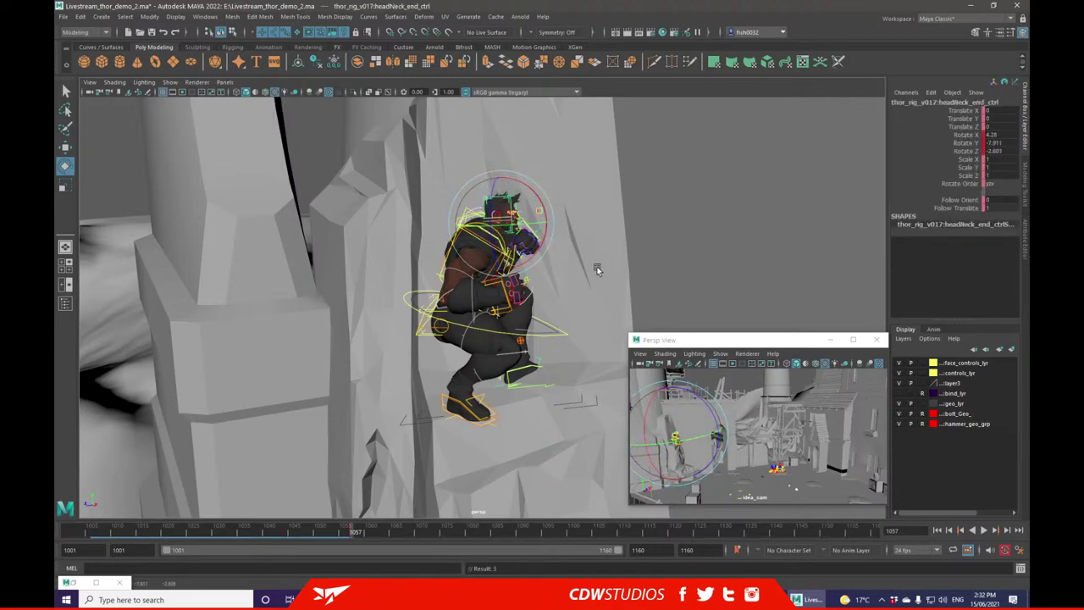
# - Review the poses at frames 1044, 1047 and 1057 to compare the run, crouch and ledge landing
pyautogui.click(287, 533)
pyautogui.keyDown('alt'); pyautogui.moveTo(610, 431); pyautogui.dragTo(539, 399, button='right'); pyautogui.keyUp('alt')
pyautogui.keyDown('alt'); pyautogui.moveTo(540, 398); pyautogui.dragTo(419, 337); pyautogui.keyUp('alt')
pyautogui.click(302, 533)
pyautogui.keyDown('alt'); pyautogui.moveTo(326, 444); pyautogui.dragTo(402, 477); pyautogui.keyUp('alt')
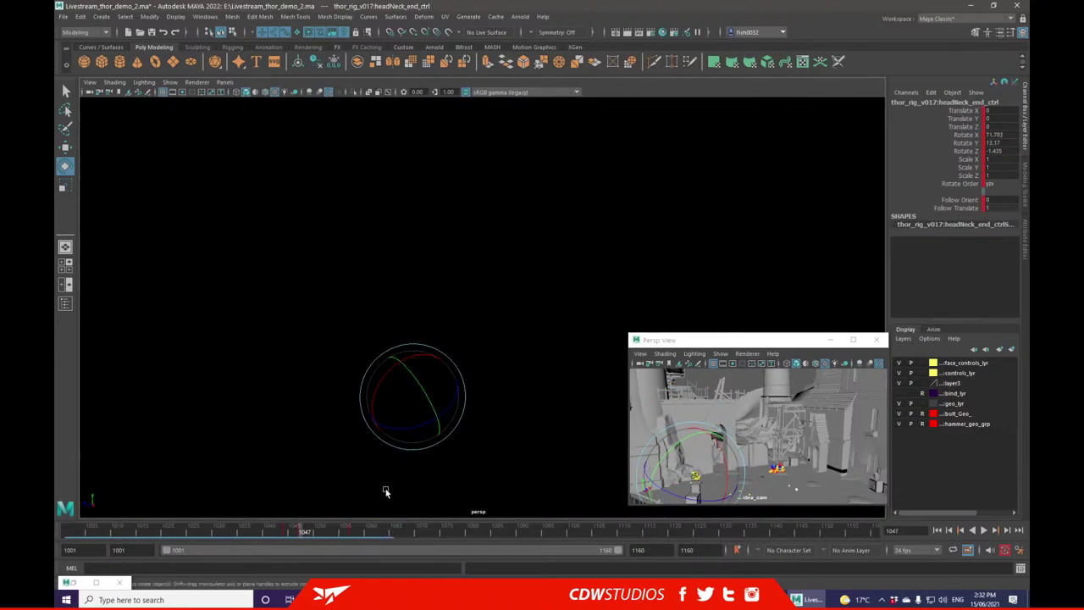
pyautogui.click(351, 533)
pyautogui.keyDown('alt'); pyautogui.moveTo(461, 329); pyautogui.dragTo(410, 315); pyautogui.keyUp('alt')
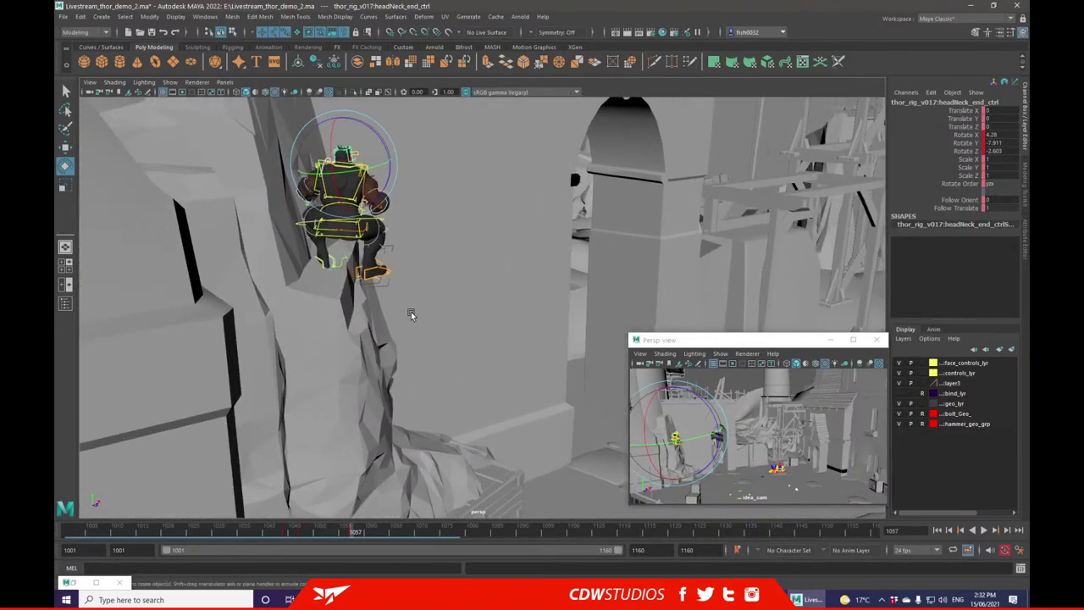
# - Lower the right foot IK control off the ledge at frame 1057 and rotate it so the toes point down
pyautogui.click(356, 271)
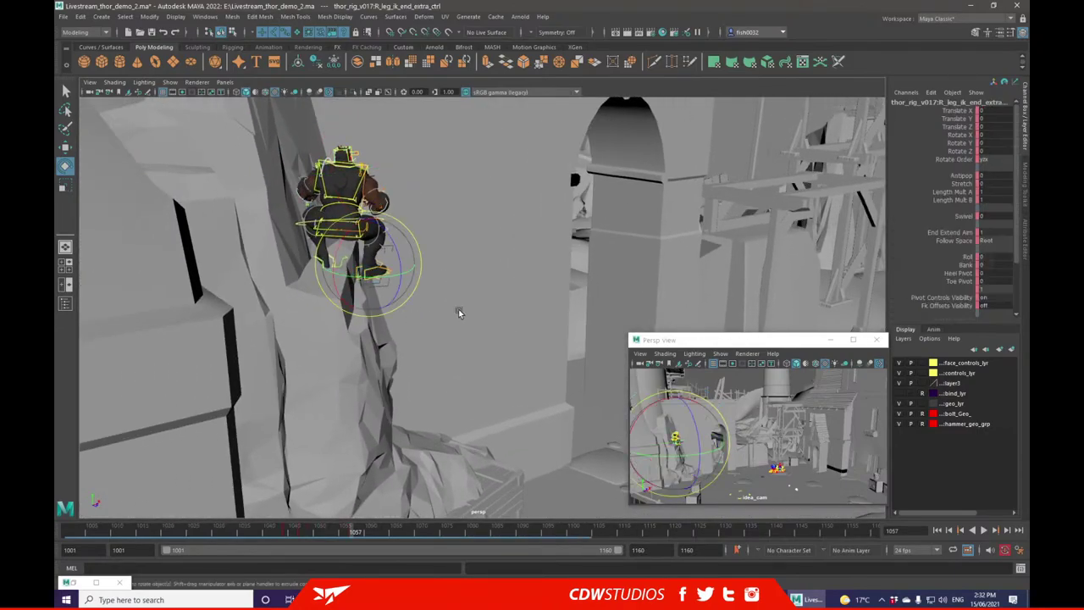
pyautogui.press('f')
pyautogui.scroll(-5, 550, 284)
pyautogui.keyDown('alt'); pyautogui.moveTo(607, 305); pyautogui.dragTo(404, 332); pyautogui.keyUp('alt')
pyautogui.click(66, 147)
pyautogui.hotkey('ctrl', 'z')
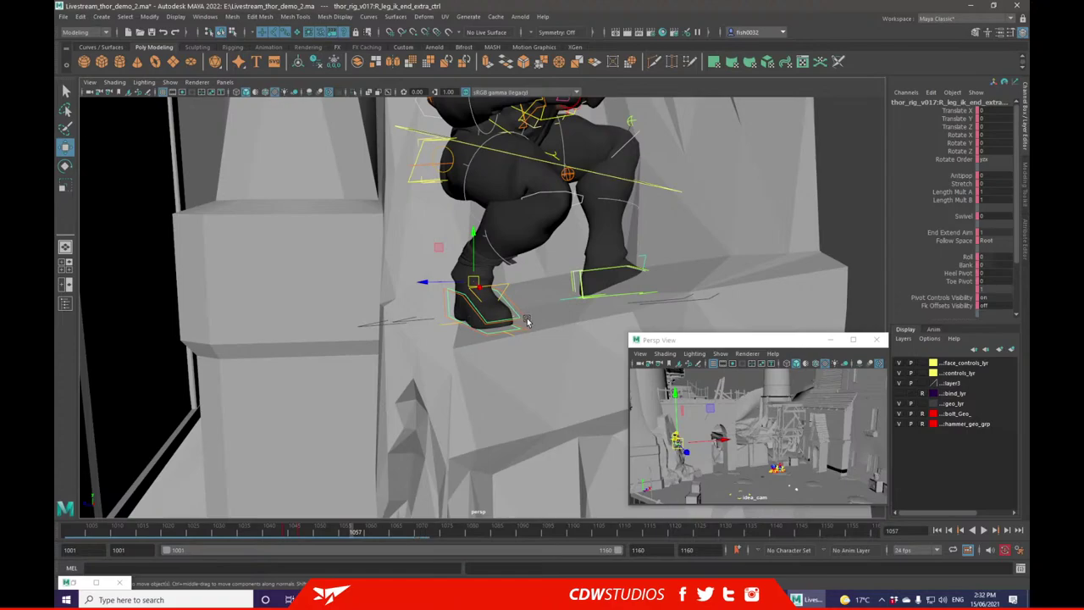
pyautogui.moveTo(494, 296); pyautogui.dragTo(374, 395, button='middle')
pyautogui.click(65, 167)
pyautogui.moveTo(365, 391); pyautogui.dragTo(343, 359)
pyautogui.moveTo(343, 358); pyautogui.dragTo(344, 363, button='middle')
pyautogui.keyDown('alt'); pyautogui.moveTo(345, 362); pyautogui.dragTo(498, 331); pyautogui.keyUp('alt')
# - Move the right foot IK control back and sideways so the leg trails below the ledge
pyautogui.click(65, 148)
pyautogui.keyDown('alt'); pyautogui.moveTo(425, 201); pyautogui.dragTo(435, 243); pyautogui.keyUp('alt')
pyautogui.moveTo(483, 336); pyautogui.dragTo(460, 358)
pyautogui.keyDown('alt'); pyautogui.moveTo(542, 356); pyautogui.dragTo(446, 352); pyautogui.keyUp('alt')
pyautogui.moveTo(378, 352); pyautogui.dragTo(422, 353)
pyautogui.keyDown('alt'); pyautogui.moveTo(485, 349); pyautogui.dragTo(574, 365); pyautogui.keyUp('alt')
pyautogui.moveTo(484, 360); pyautogui.dragTo(283, 271)
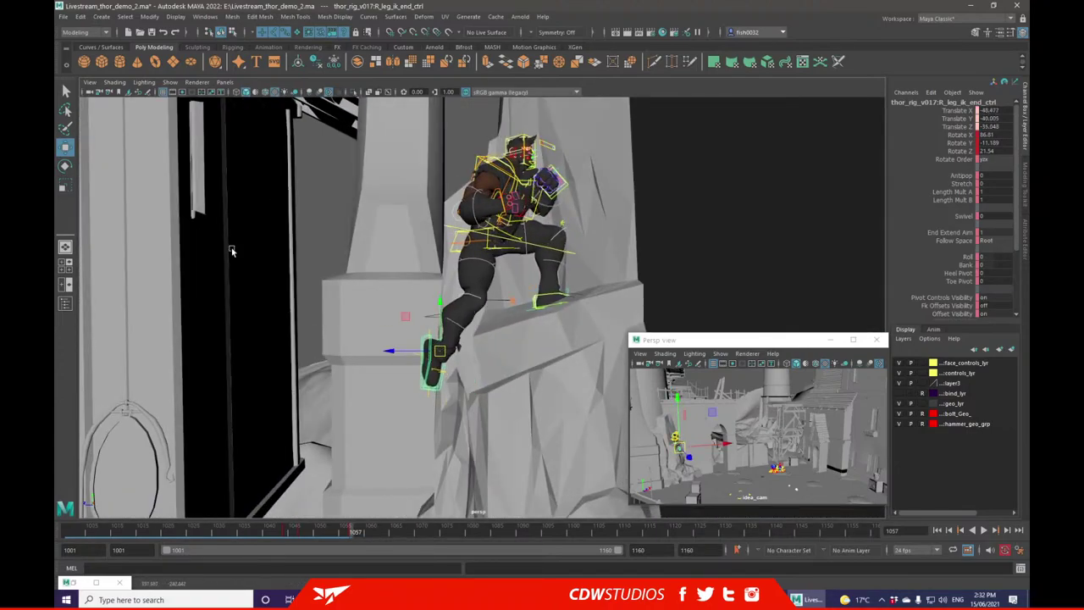
# - Rotate the trailing right foot's IK control to line it up with the extended leg at frame 1057
pyautogui.click(65, 167)
pyautogui.keyDown('alt'); pyautogui.moveTo(533, 247); pyautogui.dragTo(732, 241); pyautogui.keyUp('alt')
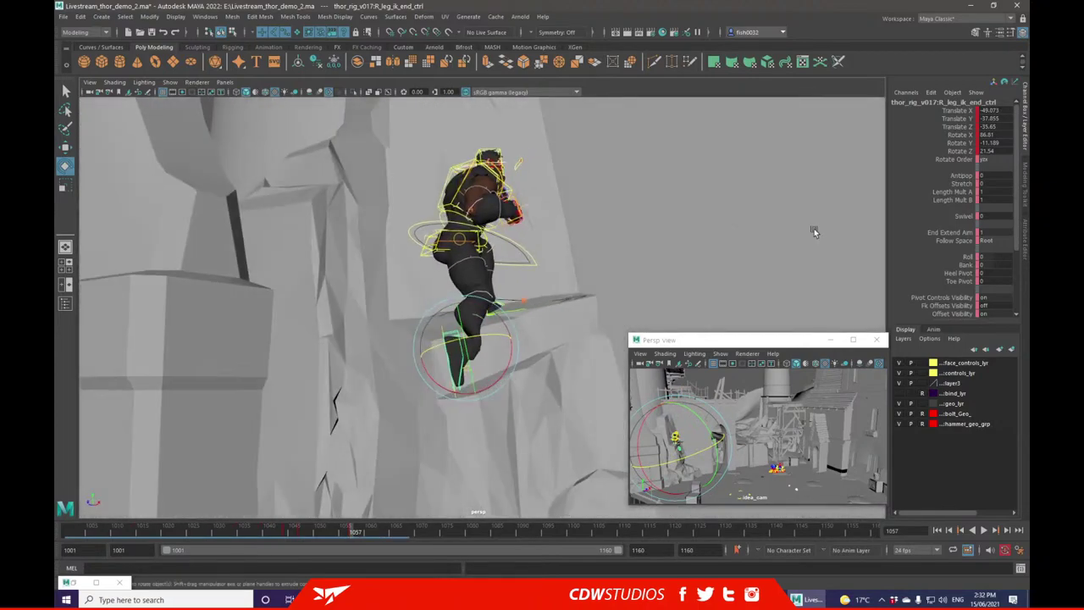
pyautogui.moveTo(453, 414); pyautogui.dragTo(486, 391)
pyautogui.moveTo(515, 326); pyautogui.dragTo(615, 315)
pyautogui.moveTo(559, 337); pyautogui.dragTo(509, 270)
# - Move the lower spine IK control to shift the hips over the planted left foot at frame 1057
pyautogui.click(262, 252)
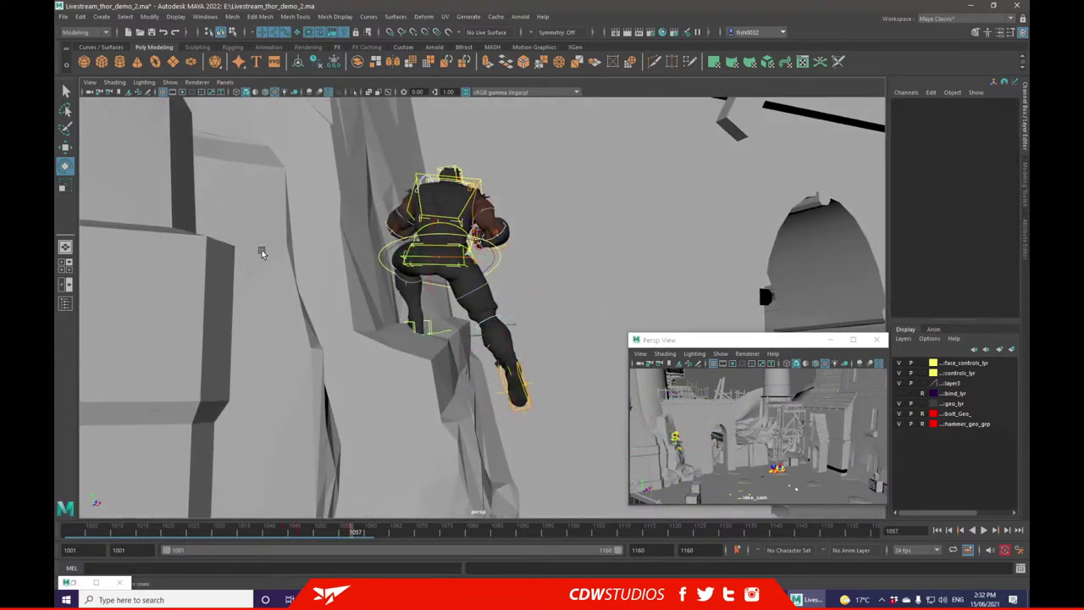
pyautogui.click(467, 251)
pyautogui.press('w')
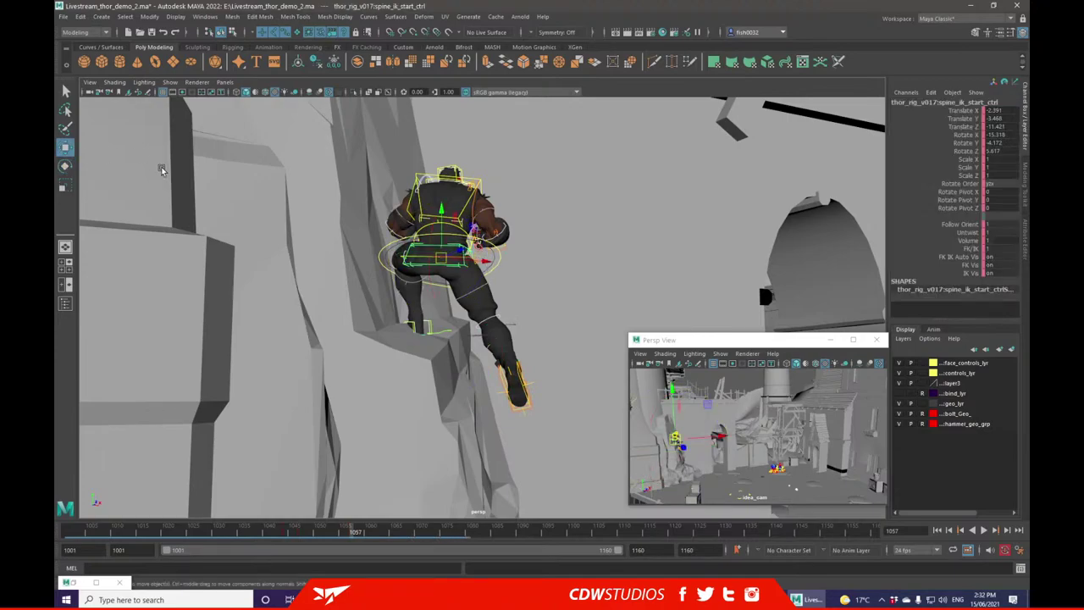
pyautogui.moveTo(459, 263); pyautogui.dragTo(457, 269)
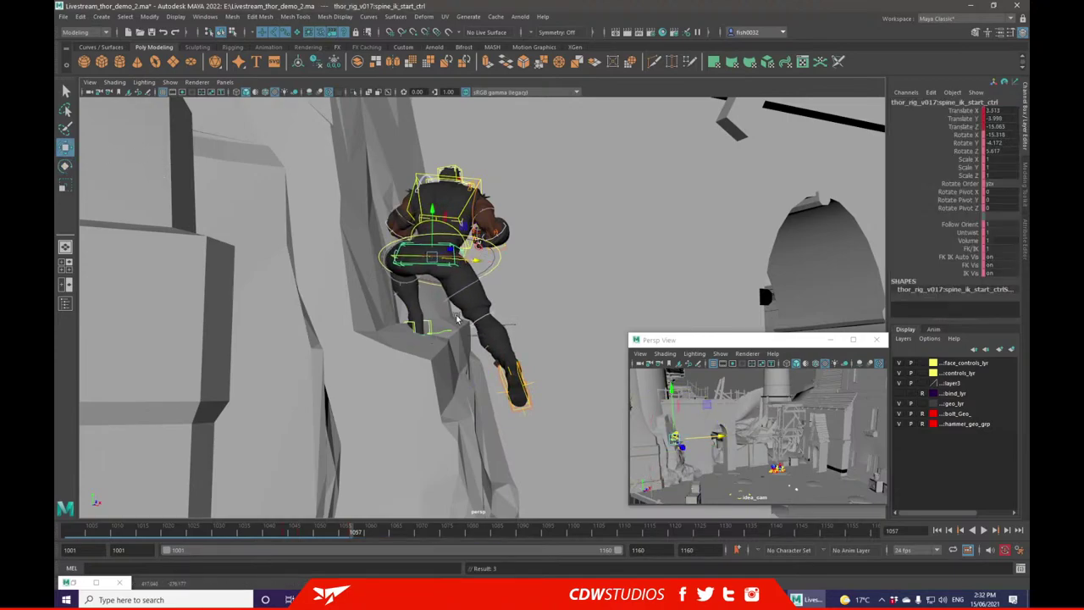
# - Undo the last spine control move and shift the COG control slightly toward the rock wall at frame 1057
pyautogui.hotkey('ctrl', 'z')
pyautogui.click(499, 258)
pyautogui.moveTo(481, 262); pyautogui.dragTo(471, 263)
# - Rotate the left foot IK control so the planted foot sits on the ledge at frame 1057
pyautogui.click(428, 324)
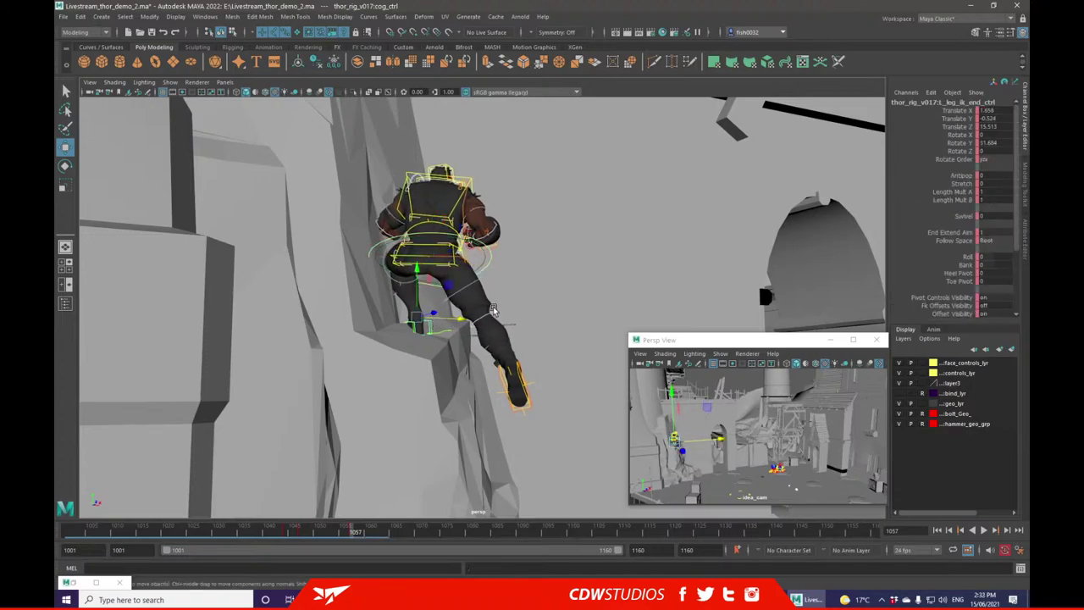
pyautogui.keyDown('alt'); pyautogui.moveTo(429, 324); pyautogui.dragTo(417, 293); pyautogui.keyUp('alt')
pyautogui.click(66, 167)
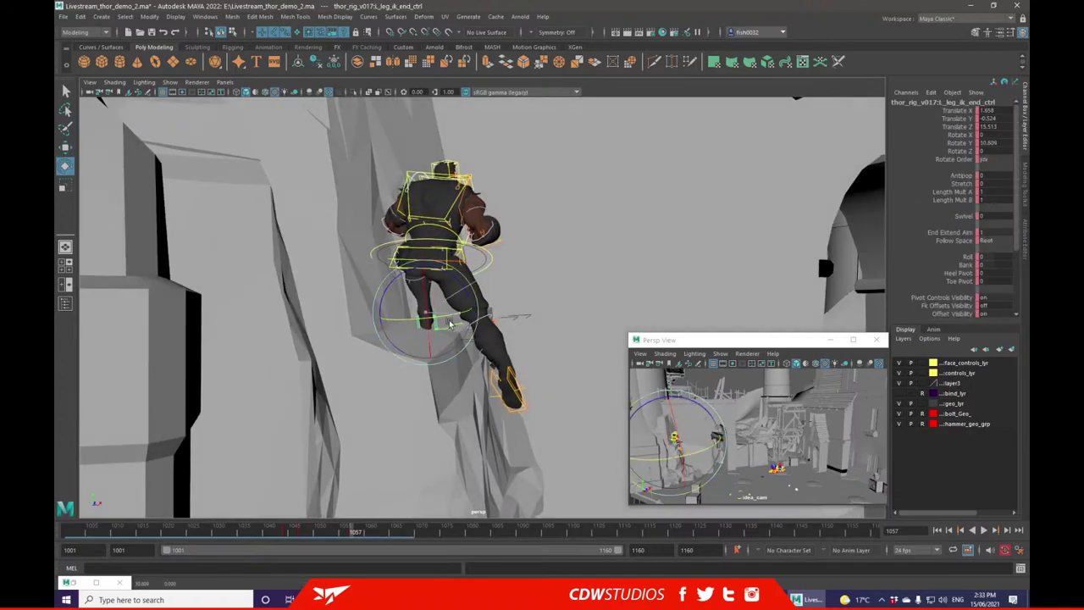
pyautogui.moveTo(459, 294); pyautogui.dragTo(458, 292)
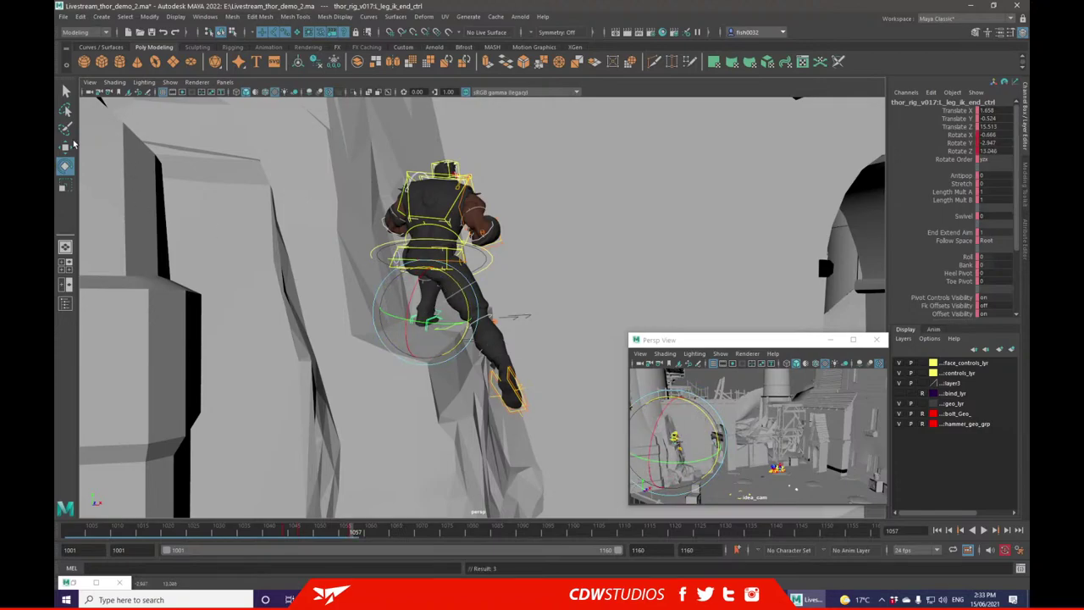
pyautogui.click(66, 147)
pyautogui.press('f')
pyautogui.keyDown('alt'); pyautogui.moveTo(581, 289); pyautogui.dragTo(501, 242); pyautogui.keyUp('alt')
pyautogui.click(68, 167)
pyautogui.click(67, 147)
# - Rotate the right foot IK control and move it closer in below the ledge at frame 1057
pyautogui.keyDown('alt'); pyautogui.moveTo(617, 229); pyautogui.dragTo(434, 257); pyautogui.keyUp('alt')
pyautogui.scroll(-4, 697, 183)
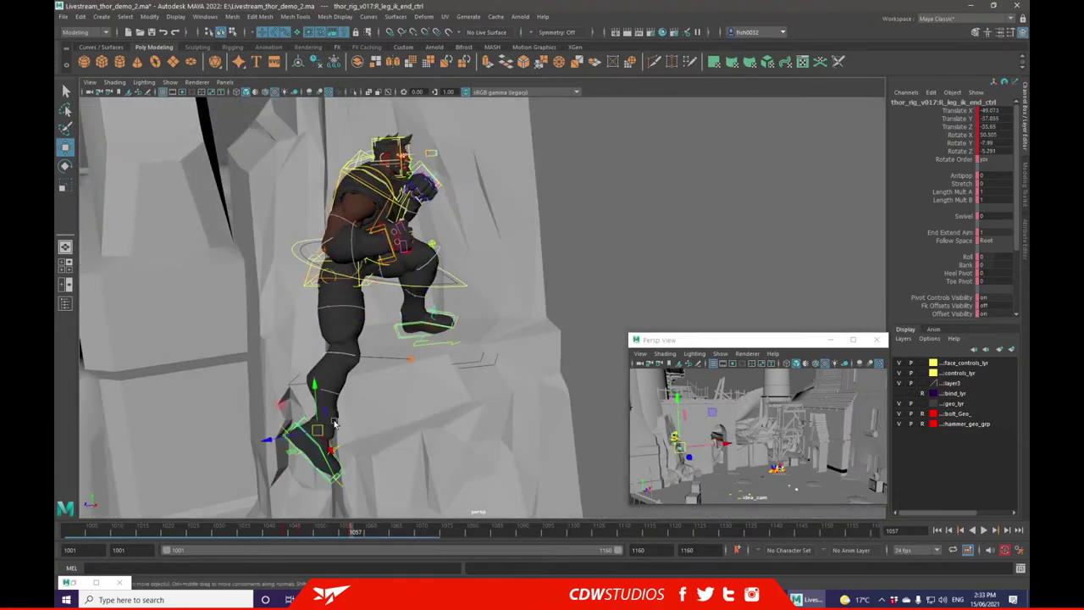
pyautogui.click(64, 167)
pyautogui.moveTo(332, 424); pyautogui.dragTo(337, 438)
pyautogui.click(65, 146)
pyautogui.keyDown('alt'); pyautogui.moveTo(189, 181); pyautogui.dragTo(523, 250); pyautogui.keyUp('alt')
pyautogui.moveTo(532, 332); pyautogui.dragTo(487, 340)
pyautogui.keyDown('alt'); pyautogui.moveTo(542, 303); pyautogui.dragTo(406, 318); pyautogui.keyUp('alt')
pyautogui.moveTo(340, 359); pyautogui.dragTo(328, 362)
# - Move the right foot IK control farther back behind the body so the leg trails at frame 1057
pyautogui.keyDown('alt'); pyautogui.moveTo(393, 370); pyautogui.dragTo(419, 373); pyautogui.keyUp('alt')
pyautogui.keyDown('alt'); pyautogui.moveTo(421, 371); pyautogui.dragTo(447, 193, button='middle'); pyautogui.keyUp('alt')
pyautogui.scroll(-4, 454, 216)
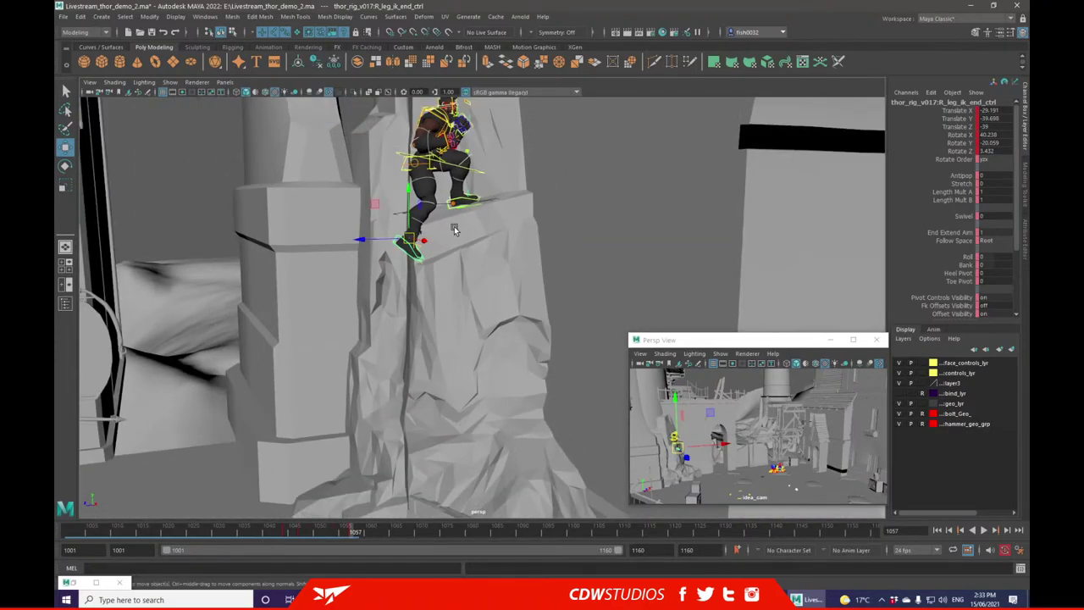
pyautogui.keyDown('alt'); pyautogui.moveTo(446, 230); pyautogui.dragTo(441, 190, button='middle'); pyautogui.keyUp('alt')
pyautogui.moveTo(337, 531)
pyautogui.mouseDown()
pyautogui.moveTo(307, 531)
pyautogui.moveTo(352, 530)
pyautogui.mouseUp()
pyautogui.keyDown('alt'); pyautogui.moveTo(420, 325); pyautogui.dragTo(422, 358, button='middle'); pyautogui.keyUp('alt')
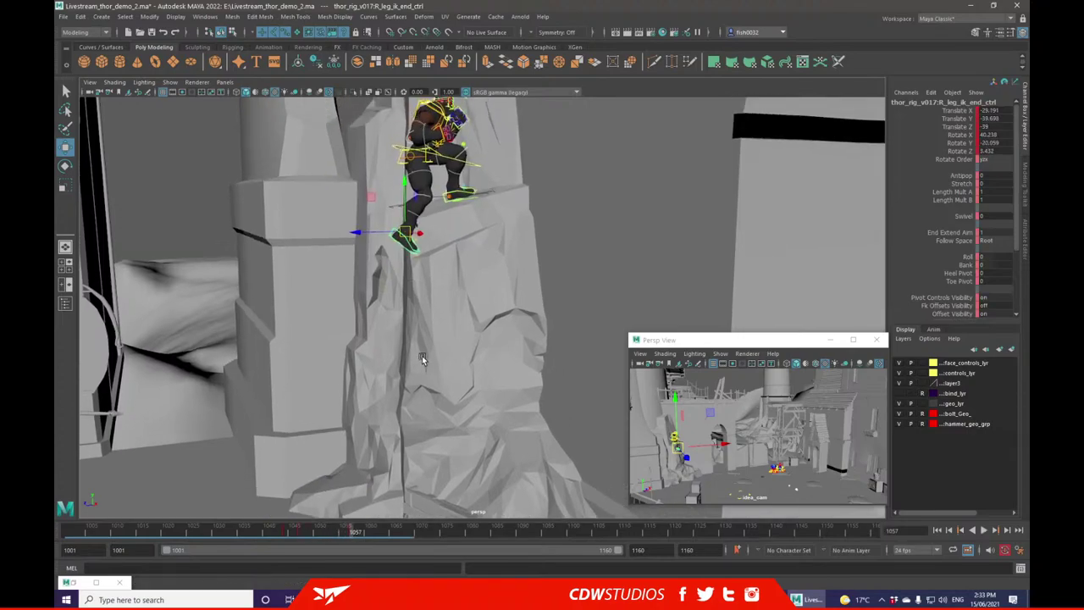
pyautogui.moveTo(399, 234); pyautogui.dragTo(393, 230)
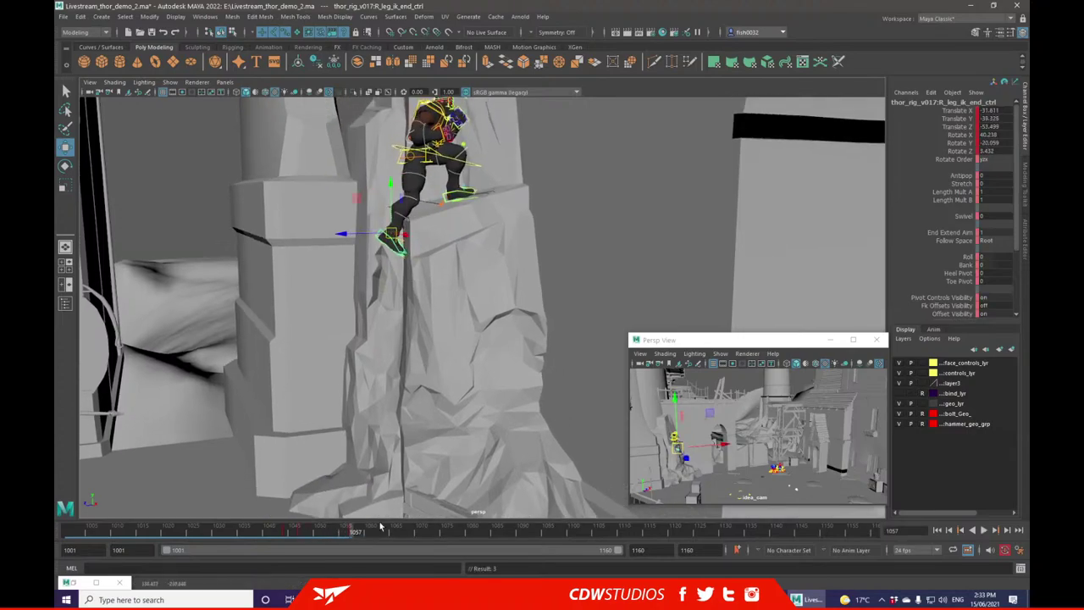
# - Raise the crouched character with the rig_extra control at frame 1053 to make a mid-jump position between ground and ledge
pyautogui.click(324, 531)
pyautogui.keyDown('alt'); pyautogui.moveTo(365, 406); pyautogui.dragTo(397, 275, button='middle'); pyautogui.keyUp('alt')
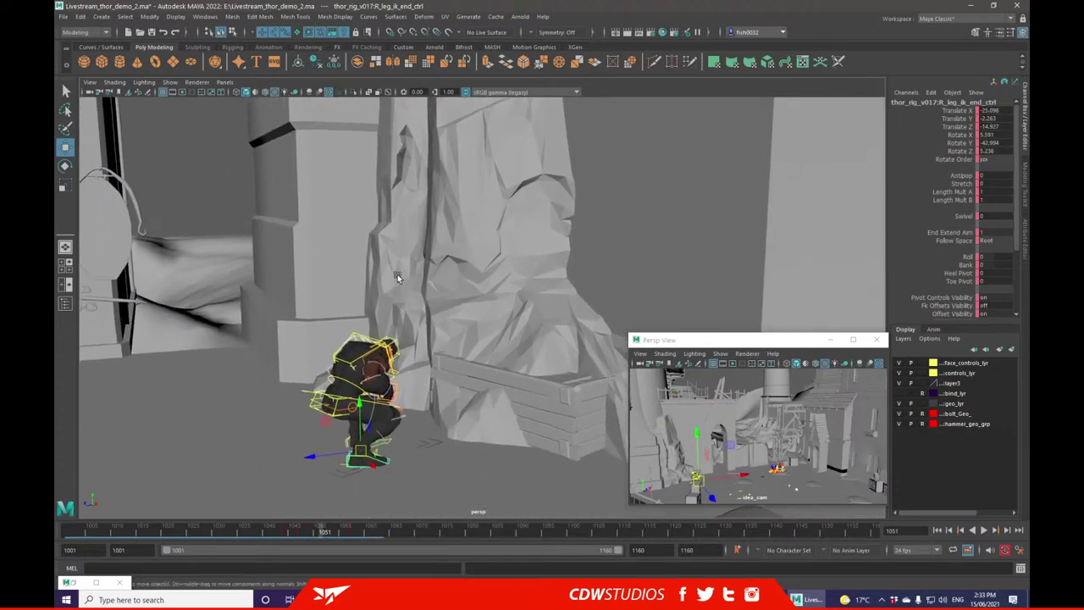
pyautogui.click(439, 445)
pyautogui.click(337, 533)
pyautogui.keyDown('alt'); pyautogui.moveTo(440, 300); pyautogui.dragTo(392, 351, button='middle'); pyautogui.keyUp('alt')
pyautogui.keyDown('alt'); pyautogui.moveTo(344, 169); pyautogui.dragTo(336, 193, button='middle'); pyautogui.keyUp('alt')
pyautogui.keyDown('alt'); pyautogui.moveTo(337, 195); pyautogui.dragTo(318, 225); pyautogui.keyUp('alt')
pyautogui.keyDown('alt'); pyautogui.moveTo(331, 247); pyautogui.dragTo(416, 314); pyautogui.keyUp('alt')
pyautogui.hotkey('ctrl', 'z')
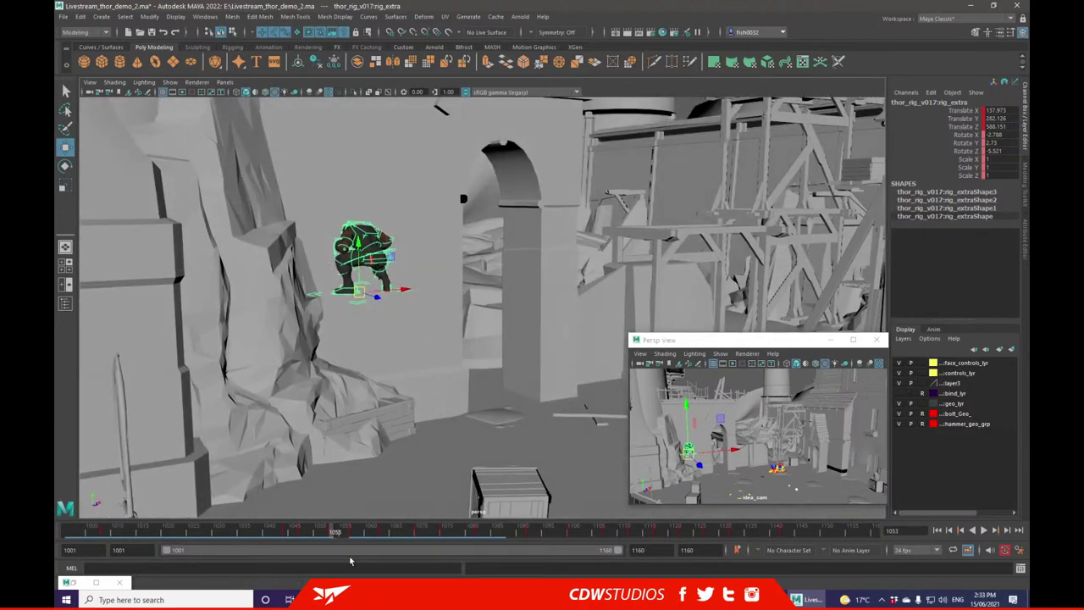
# - Shift the rig_extra control closer to the rock wall at frame 1053, using the neighbouring poses as a guide
pyautogui.click(351, 531)
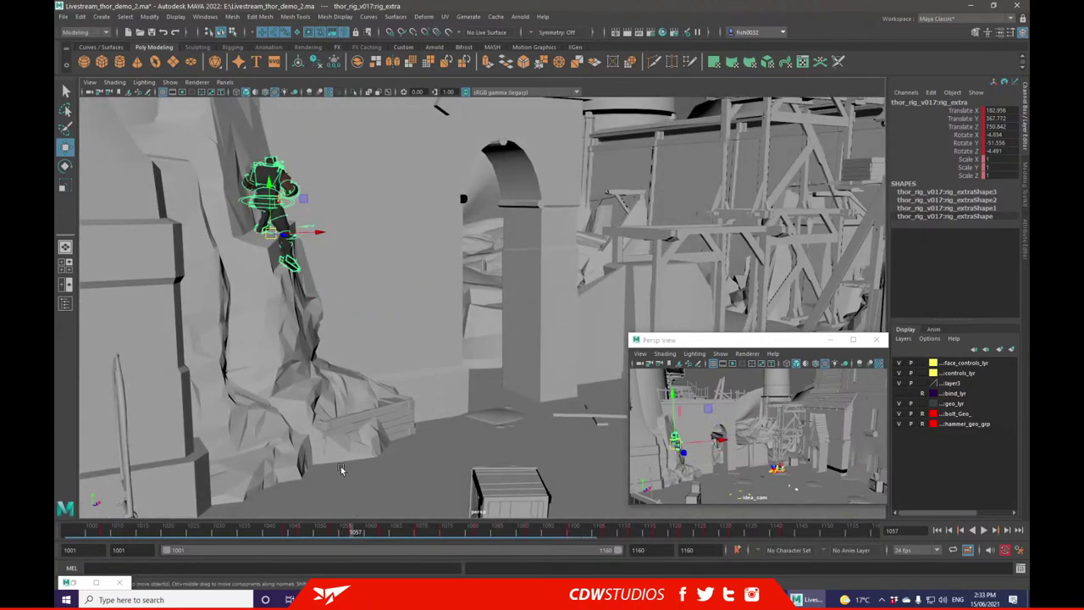
pyautogui.moveTo(307, 534); pyautogui.dragTo(298, 533)
pyautogui.click(355, 532)
pyautogui.click(303, 530)
pyautogui.click(352, 532)
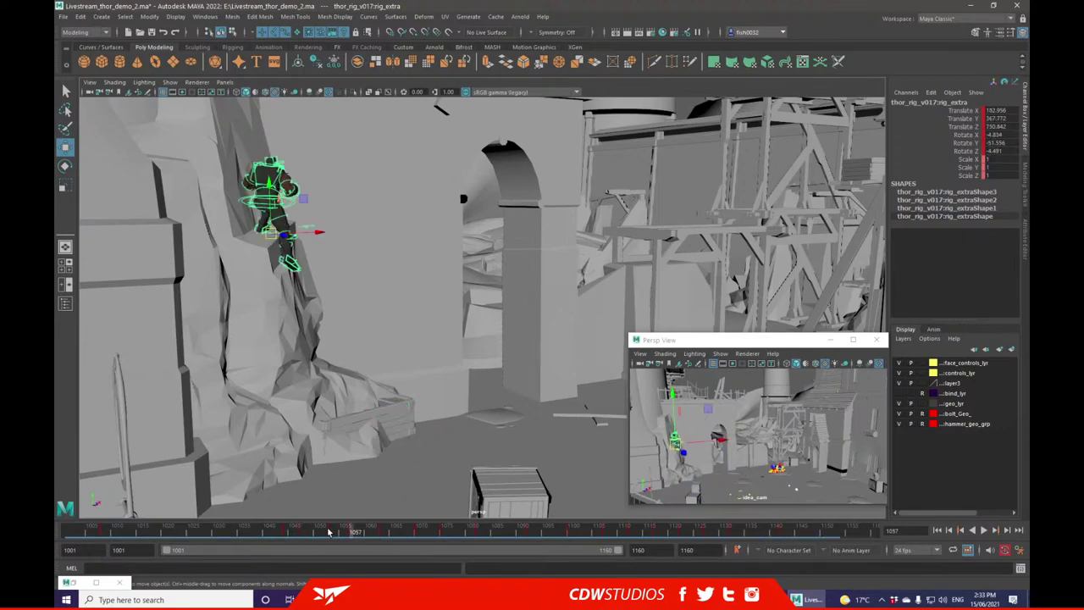
pyautogui.click(334, 532)
pyautogui.keyDown('alt'); pyautogui.moveTo(337, 313); pyautogui.dragTo(356, 294); pyautogui.keyUp('alt')
pyautogui.click(299, 532)
pyautogui.click(350, 532)
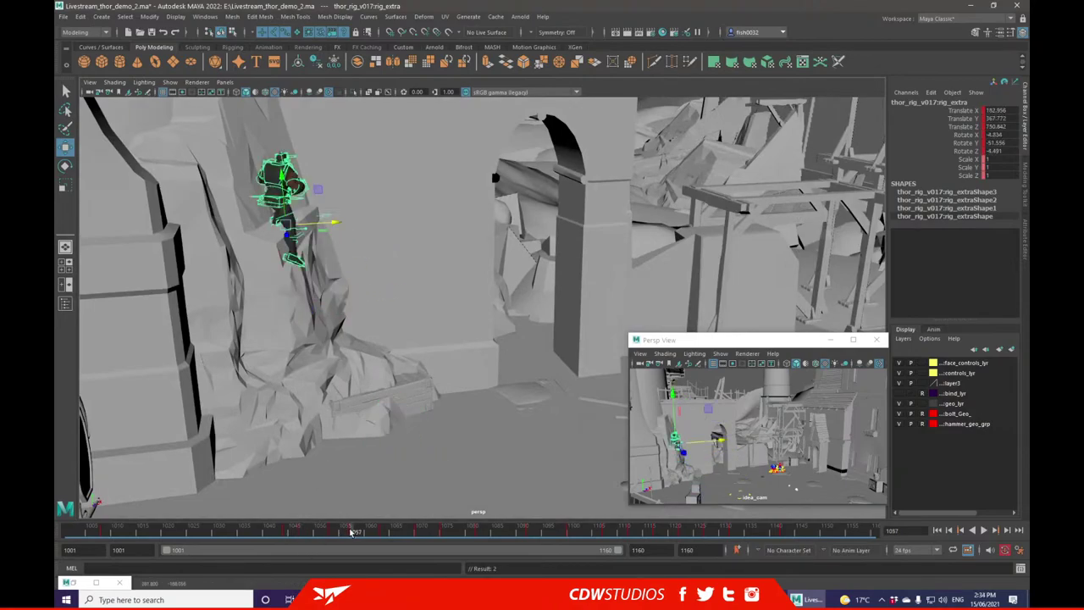
# - Compare the crouch, mid-jump and ledge landing by flipping between frames 1047, 1053 and 1057 from several angles
pyautogui.moveTo(332, 531); pyautogui.dragTo(330, 534)
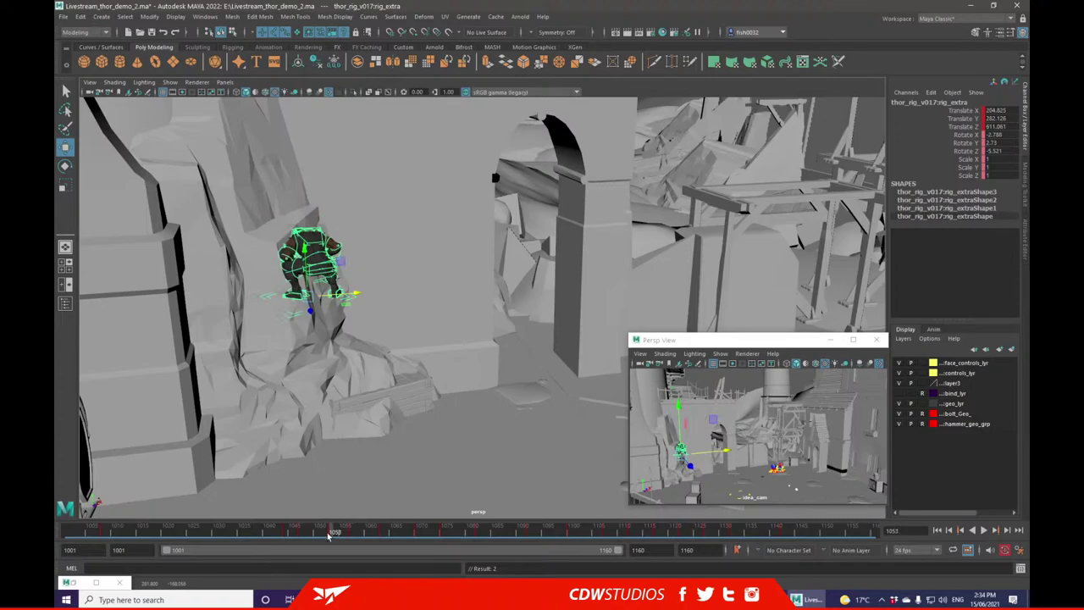
pyautogui.click(305, 534)
pyautogui.click(334, 532)
pyautogui.click(351, 531)
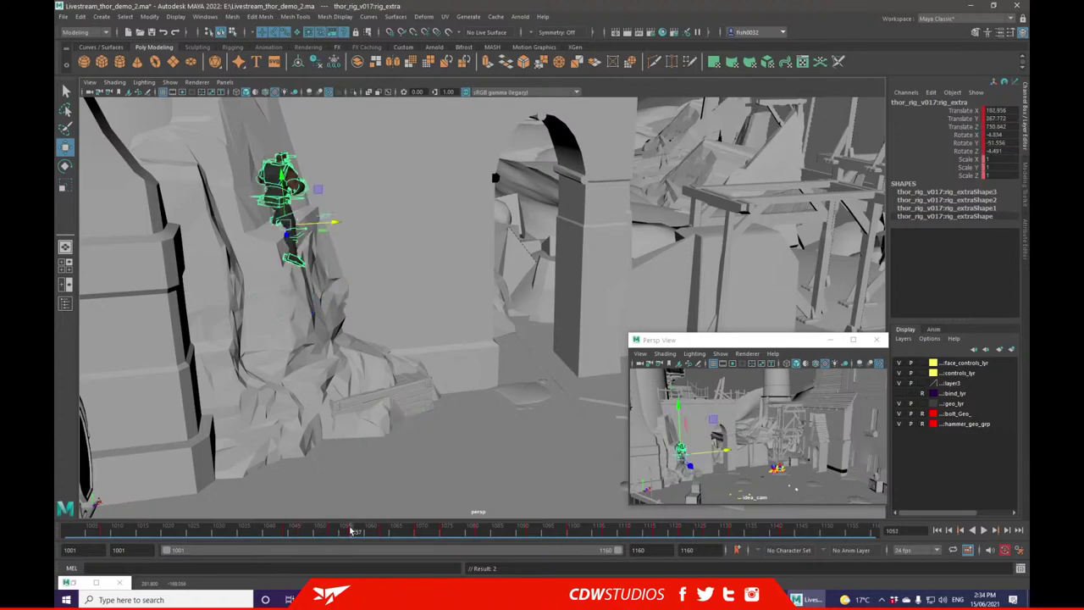
pyautogui.keyDown('alt'); pyautogui.moveTo(364, 330); pyautogui.dragTo(370, 363); pyautogui.keyUp('alt')
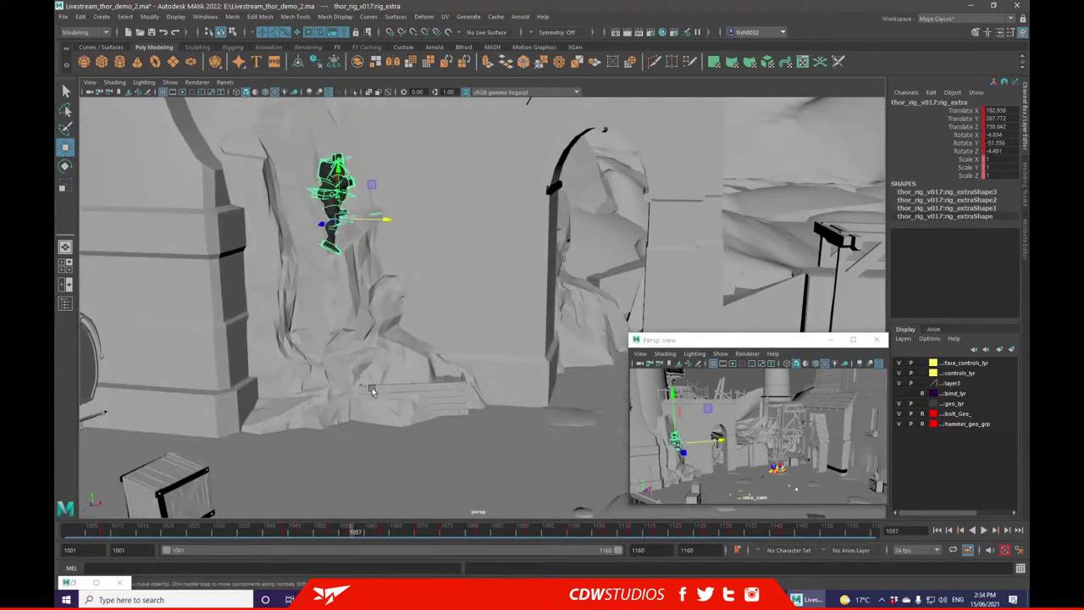
pyautogui.click(333, 532)
pyautogui.keyDown('alt'); pyautogui.moveTo(337, 322); pyautogui.dragTo(296, 232); pyautogui.keyUp('alt')
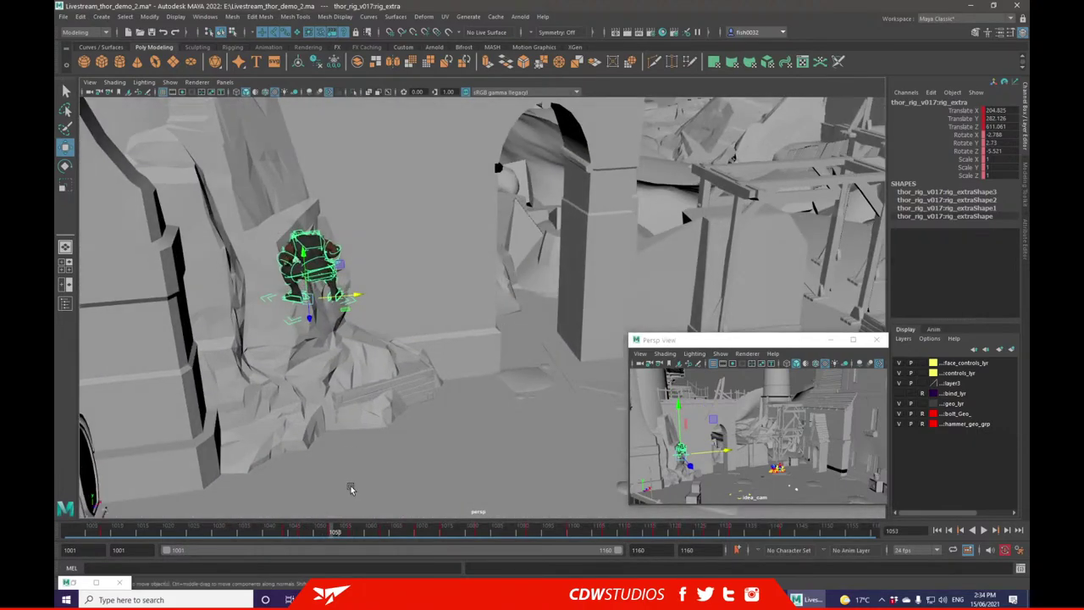
pyautogui.click(355, 532)
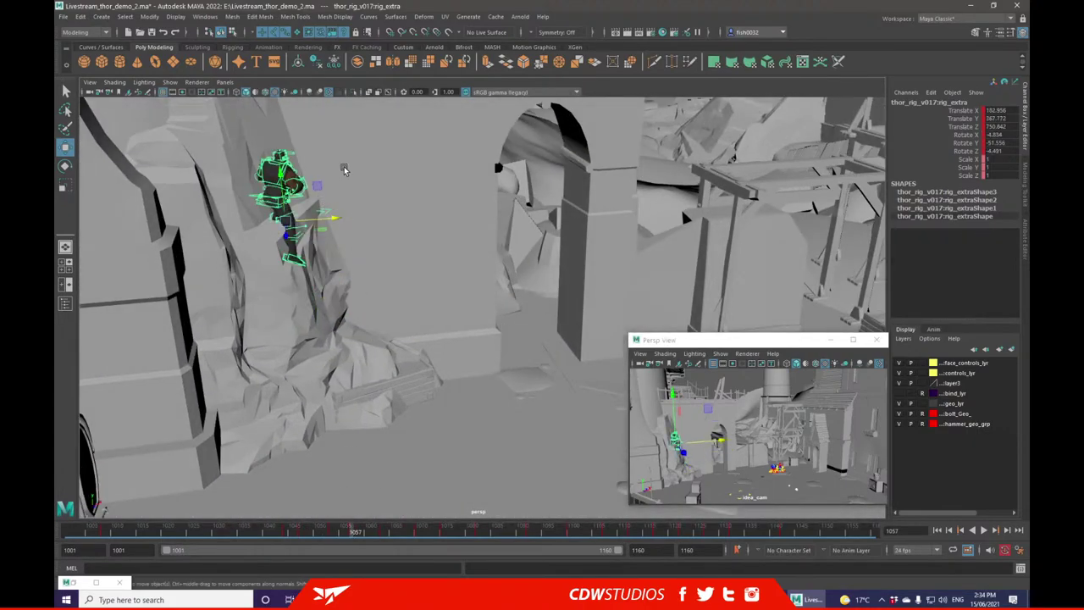
# - Frame the character at frame 1057 and rotate the left hand IK control to turn the hand
pyautogui.click(286, 208)
pyautogui.press('f')
pyautogui.scroll(-4, 485, 219)
pyautogui.scroll(-4, 604, 234)
pyautogui.keyDown('alt'); pyautogui.moveTo(604, 234); pyautogui.dragTo(573, 282); pyautogui.keyUp('alt')
pyautogui.click(600, 243)
pyautogui.click(82, 171)
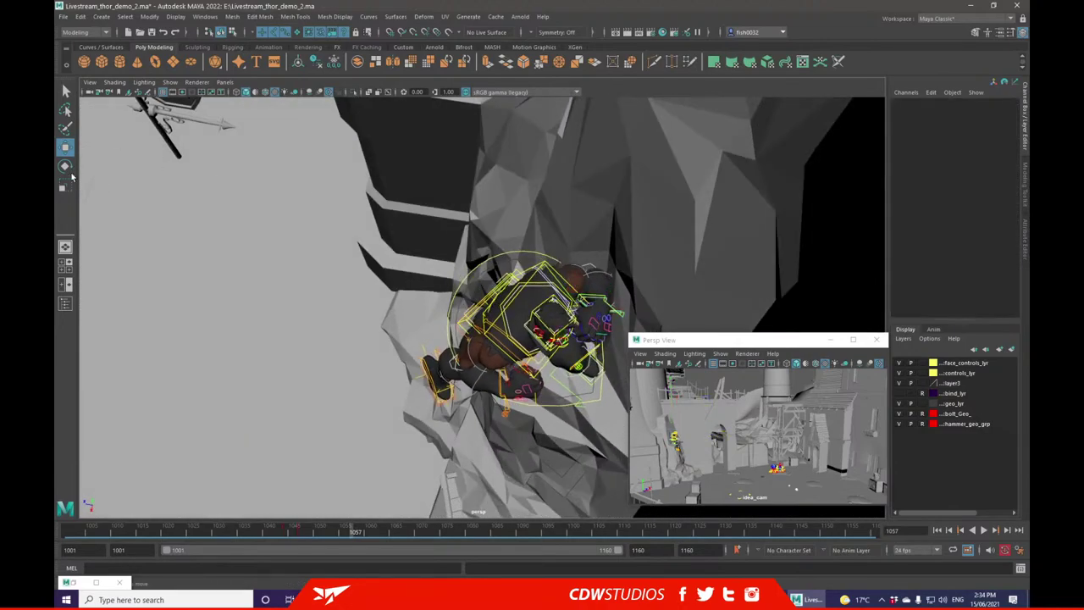
pyautogui.click(618, 296)
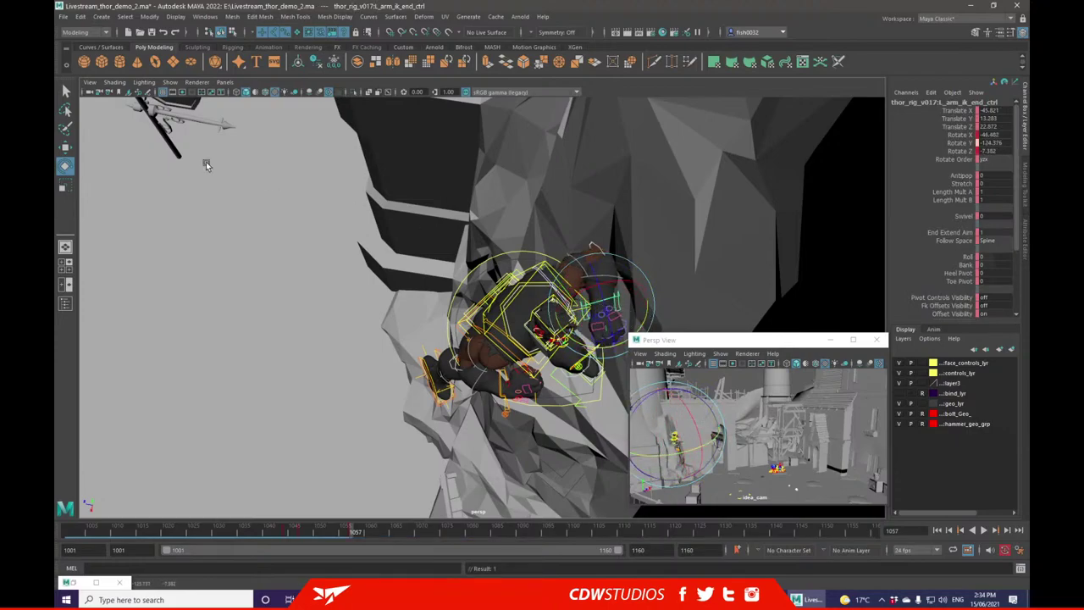
# - Raise the left hand IK control beside the head and rotate it so the fist points up at frame 1057
pyautogui.click(65, 148)
pyautogui.moveTo(585, 307); pyautogui.dragTo(307, 219)
pyautogui.click(65, 167)
pyautogui.moveTo(449, 180); pyautogui.dragTo(412, 178)
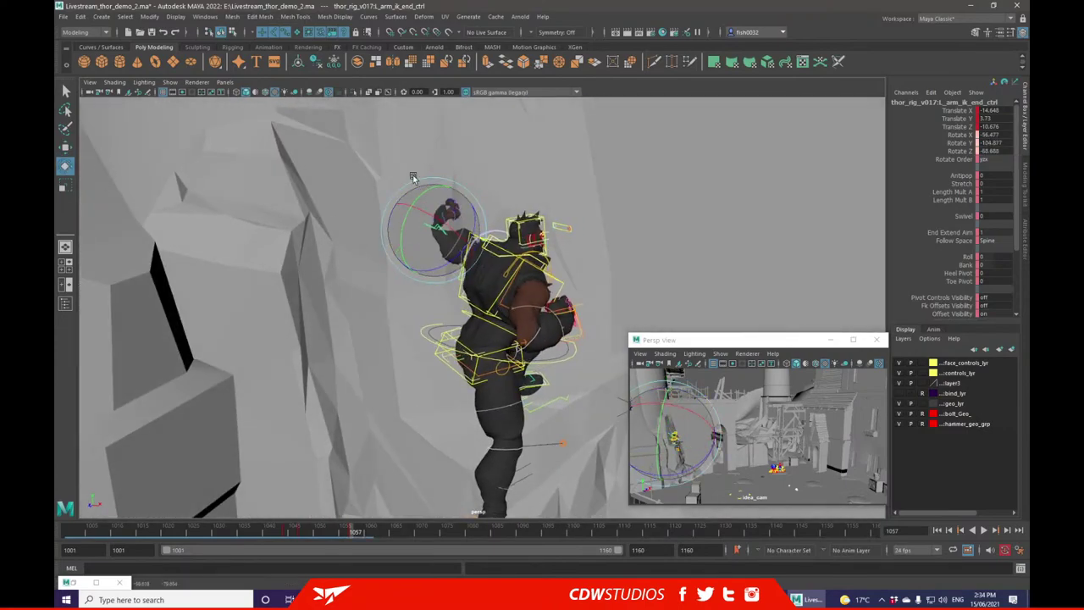
pyautogui.moveTo(455, 257); pyautogui.dragTo(428, 197)
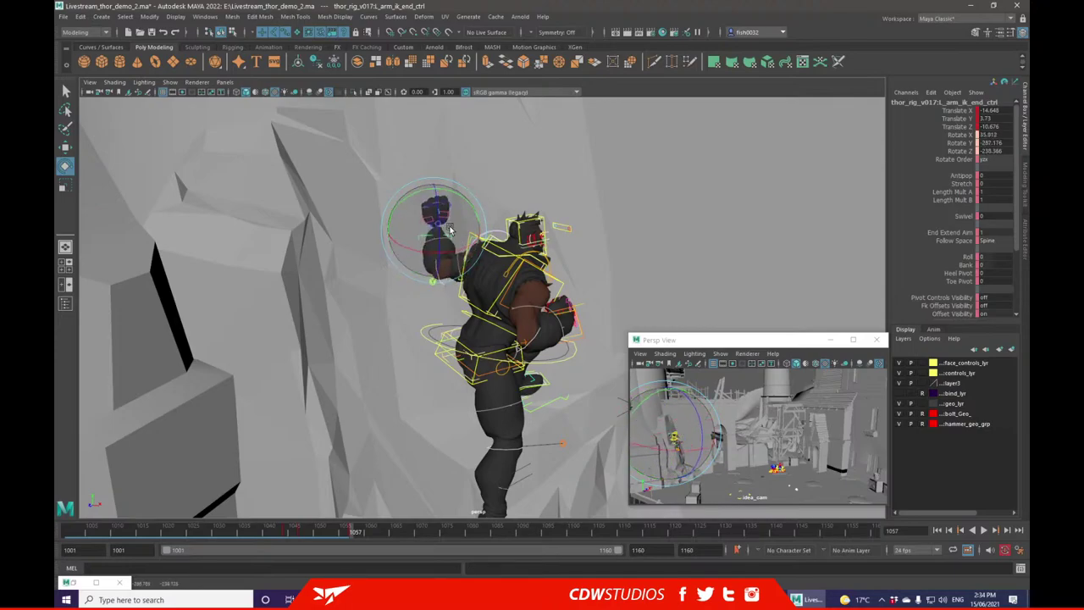
pyautogui.click(64, 150)
pyautogui.keyDown('alt'); pyautogui.moveTo(254, 272); pyautogui.dragTo(483, 318); pyautogui.keyUp('alt')
pyautogui.click(65, 166)
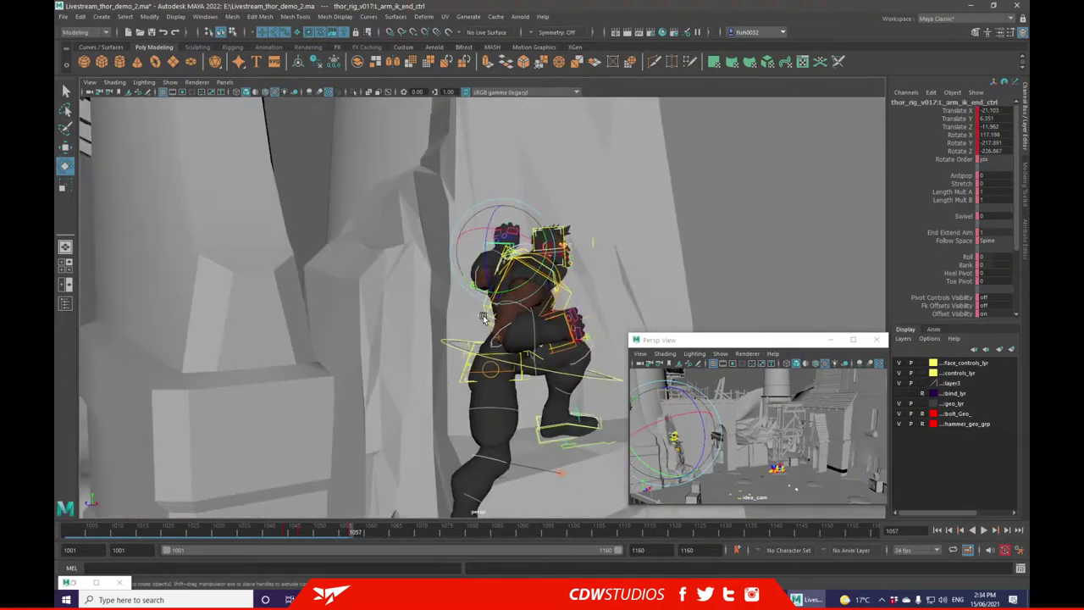
# - Rotate the COG control and adjust the chest to straighten the torso at frame 1057
pyautogui.click(489, 320)
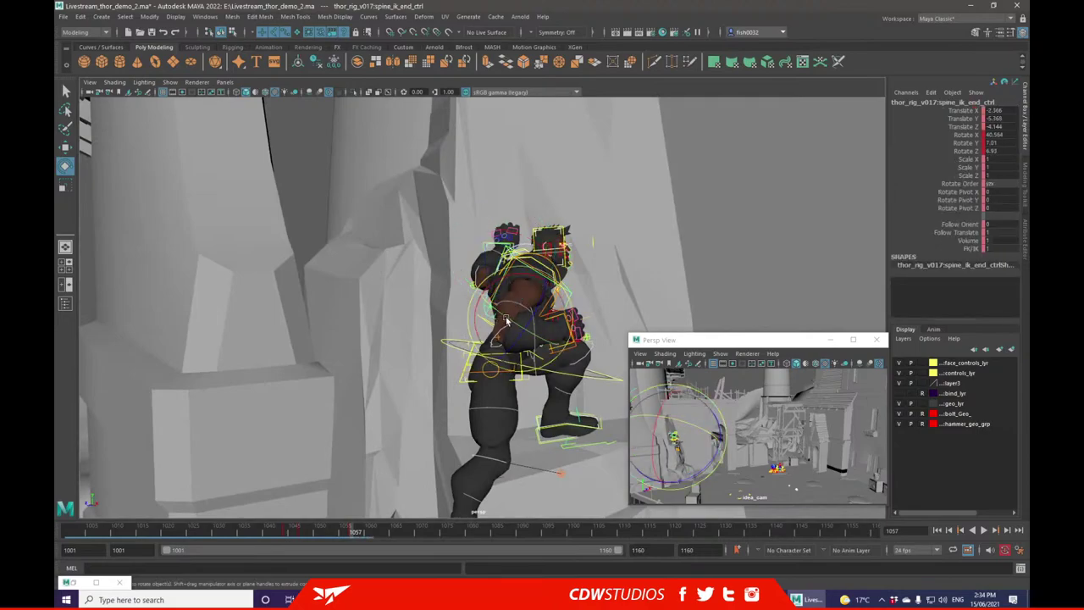
pyautogui.click(442, 342)
pyautogui.moveTo(506, 354); pyautogui.dragTo(510, 292)
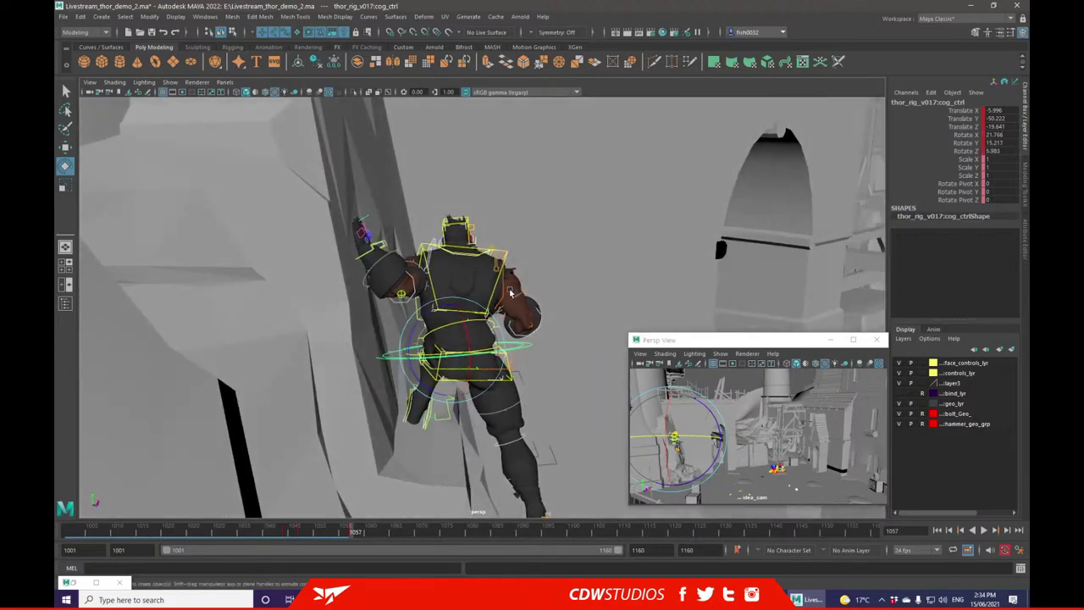
pyautogui.click(497, 290)
pyautogui.moveTo(448, 306); pyautogui.dragTo(495, 251)
# - Move the left hand IK control out toward the rock wall and rotate the wrist to face it
pyautogui.click(414, 237)
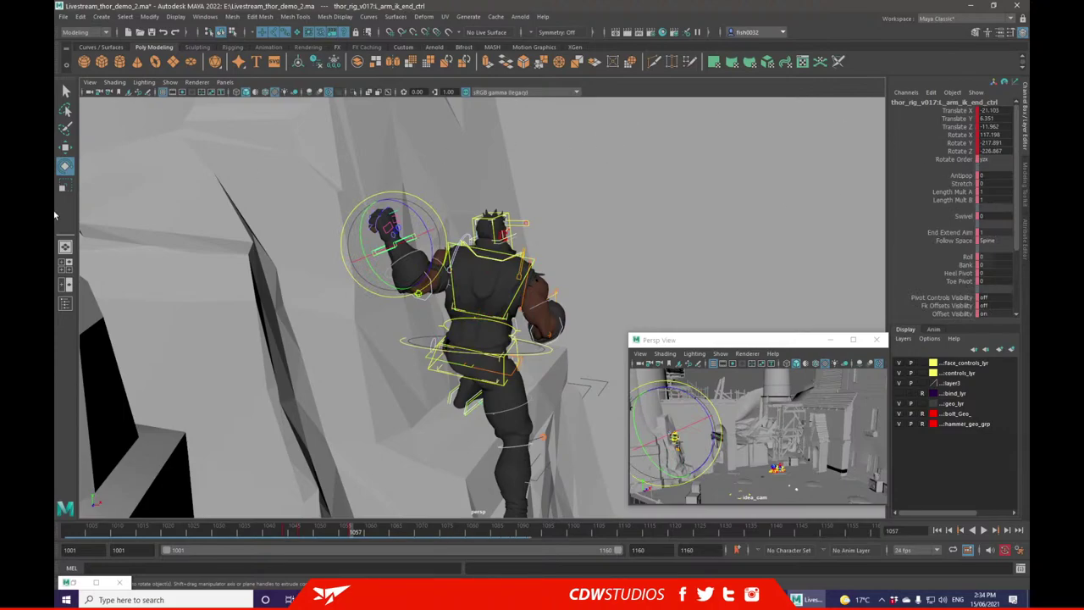
pyautogui.click(64, 148)
pyautogui.keyDown('alt'); pyautogui.moveTo(395, 179); pyautogui.dragTo(371, 249); pyautogui.keyUp('alt')
pyautogui.keyDown('alt'); pyautogui.moveTo(440, 200); pyautogui.dragTo(335, 221); pyautogui.keyUp('alt')
pyautogui.click(63, 166)
pyautogui.moveTo(477, 206); pyautogui.dragTo(435, 262)
# - Fine-tune the left hand IK control's position so the raised arm braces against the rock wall
pyautogui.keyDown('alt'); pyautogui.moveTo(441, 259); pyautogui.dragTo(554, 220); pyautogui.keyUp('alt')
pyautogui.click(65, 148)
pyautogui.scroll(3, 423, 262)
pyautogui.moveTo(410, 242); pyautogui.dragTo(413, 235)
pyautogui.keyDown('alt'); pyautogui.moveTo(451, 209); pyautogui.dragTo(351, 224); pyautogui.keyUp('alt')
pyautogui.keyDown('alt'); pyautogui.moveTo(514, 224); pyautogui.dragTo(519, 245); pyautogui.keyUp('alt')
pyautogui.moveTo(545, 249); pyautogui.dragTo(362, 436)
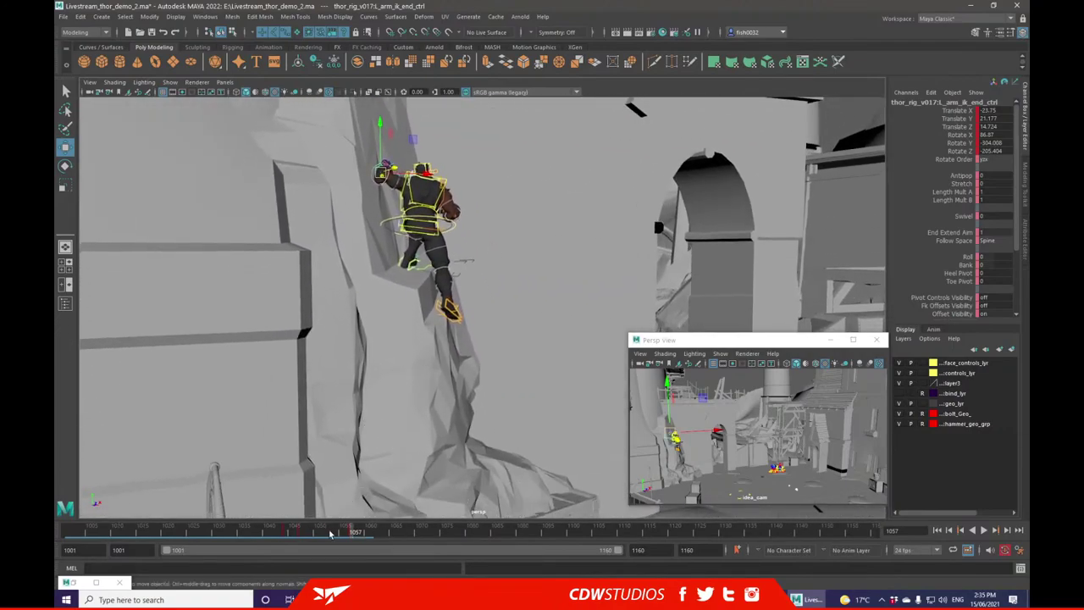
# - Select all of the character's rig controls and key the poses at frames 1057 and 1053
pyautogui.moveTo(295, 539); pyautogui.dragTo(371, 533)
pyautogui.moveTo(336, 135); pyautogui.dragTo(498, 327)
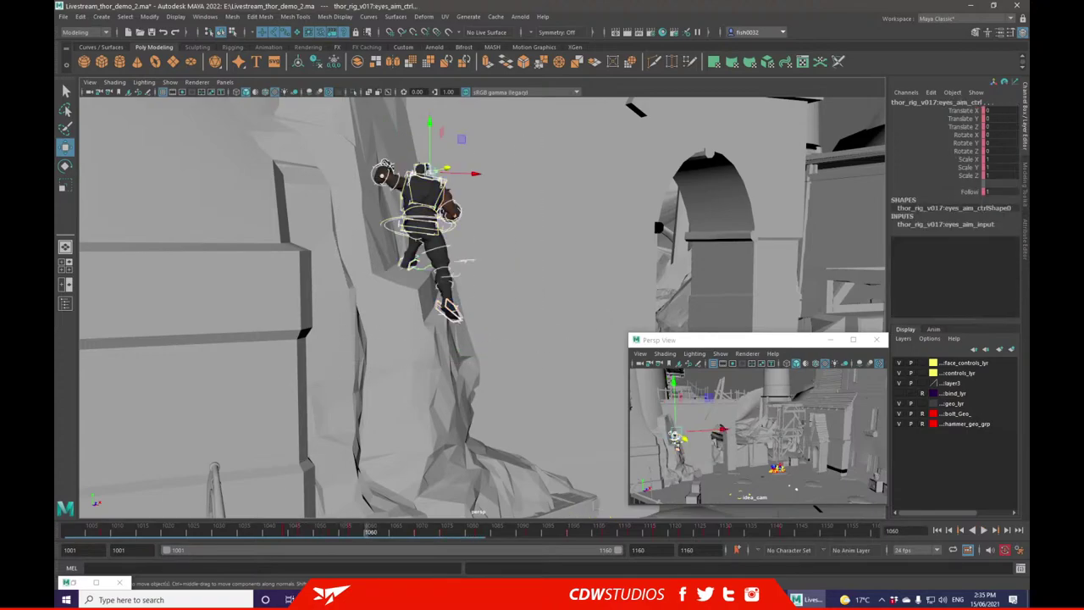
pyautogui.click(356, 534)
pyautogui.click(332, 534)
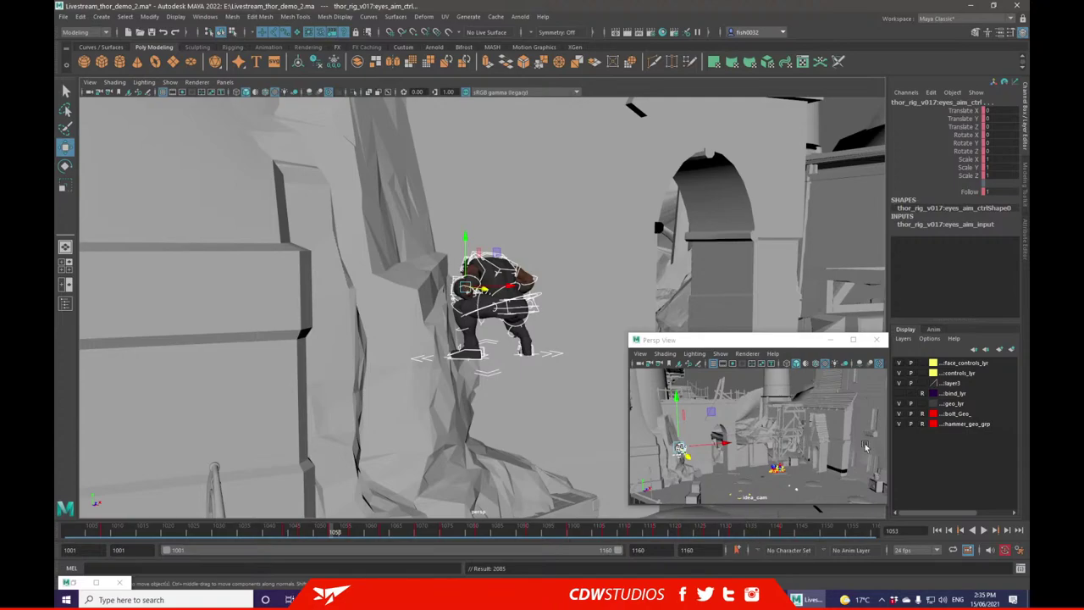
# - Playblast the shot from an angle facing the rock wall to review the jump, and close the playblast
pyautogui.keyDown('alt'); pyautogui.moveTo(552, 170); pyautogui.dragTo(612, 256); pyautogui.keyUp('alt')
pyautogui.press('f')
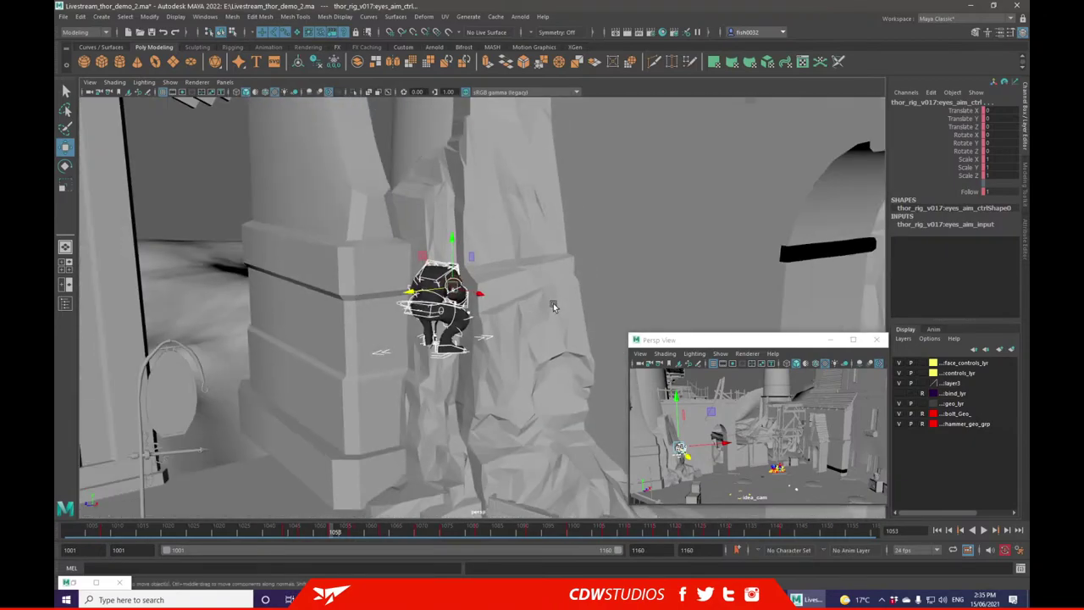
pyautogui.rightClick(331, 534)
pyautogui.click(330, 504)
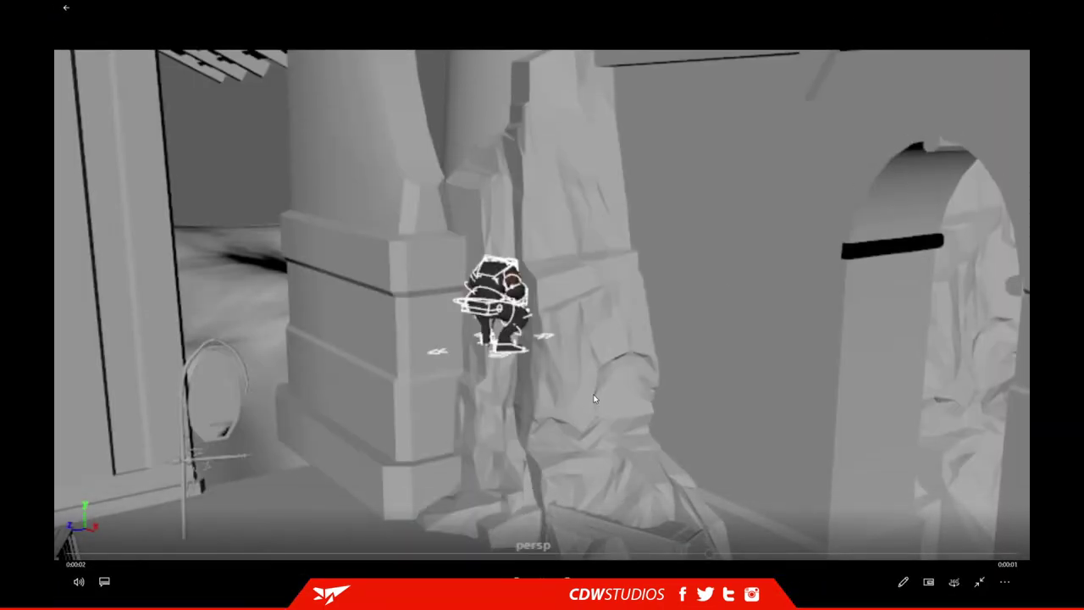
pyautogui.click(1017, 7)
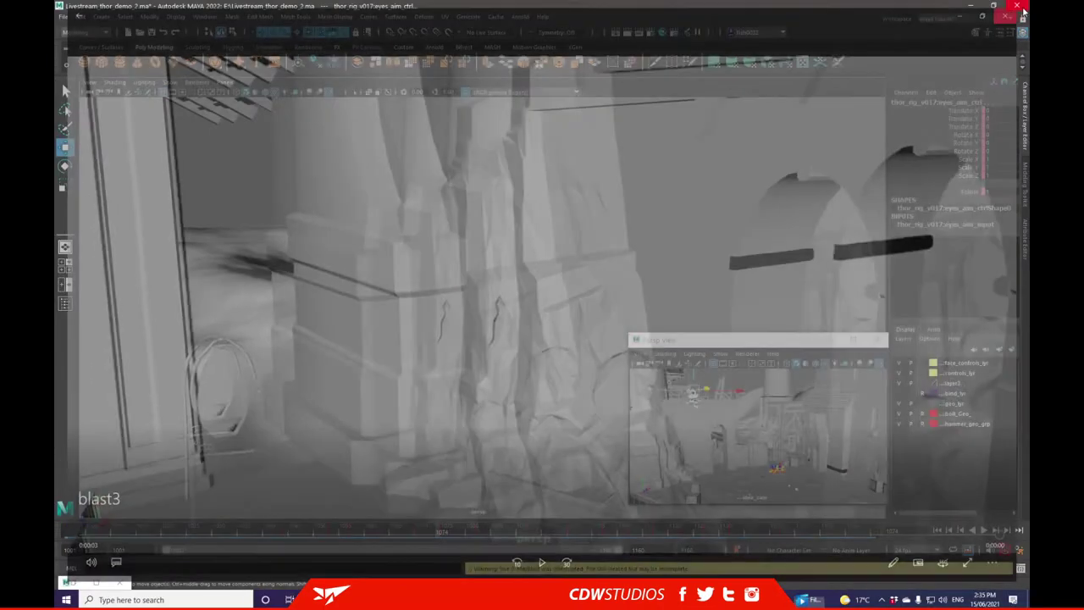
# - Play the animation back and delete the mid-jump keys on all selected controls at frame 1053
pyautogui.hotkey('alt', 'v')
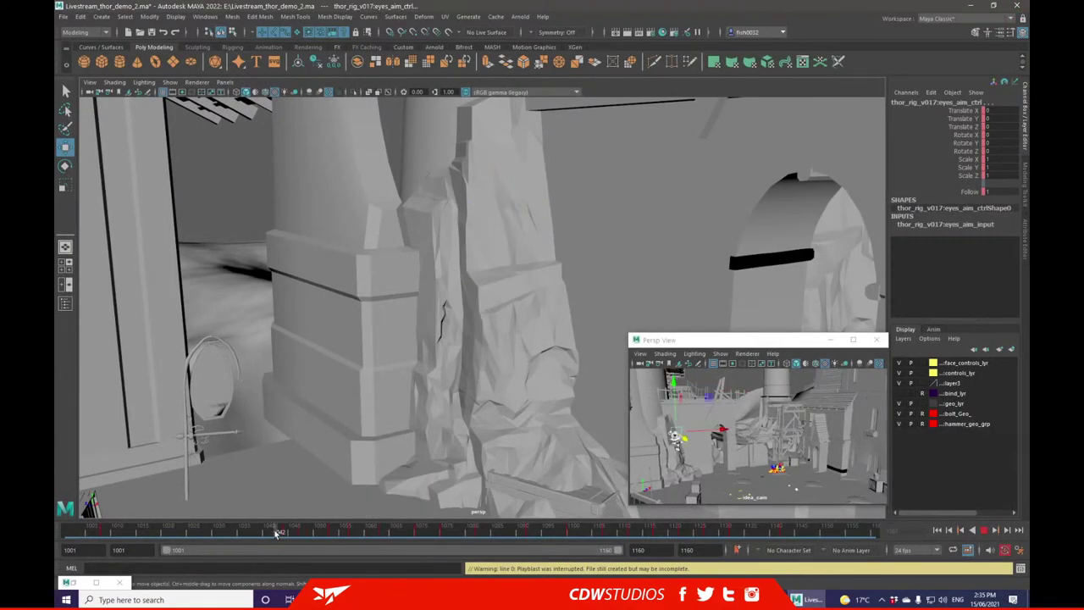
pyautogui.moveTo(310, 523); pyautogui.dragTo(332, 529)
pyautogui.rightClick(332, 532)
pyautogui.click(381, 375)
# - Scrub to frame 1056 and open the Graph Editor for the selected rig controls
pyautogui.click(318, 533)
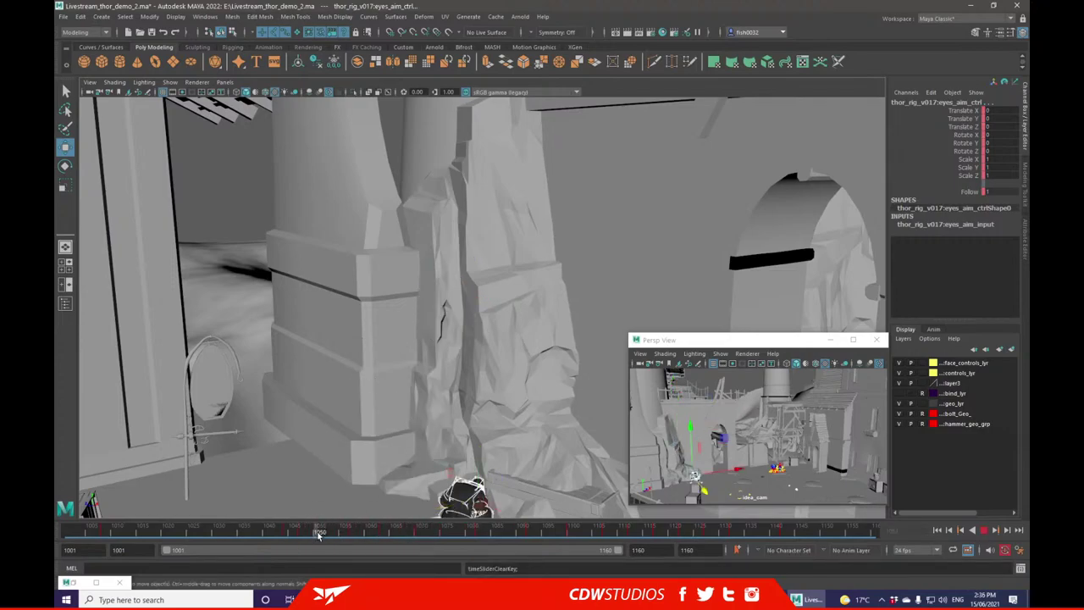
pyautogui.moveTo(352, 528)
pyautogui.mouseDown()
pyautogui.moveTo(341, 530)
pyautogui.moveTo(371, 530)
pyautogui.moveTo(348, 530)
pyautogui.mouseUp()
pyautogui.click(205, 16)
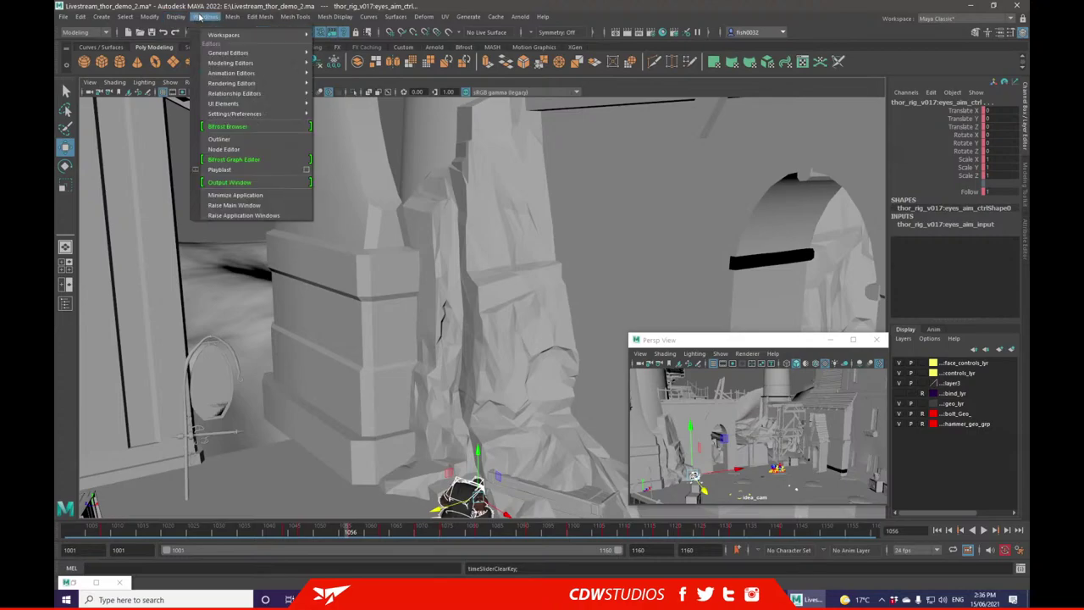
pyautogui.click(324, 77)
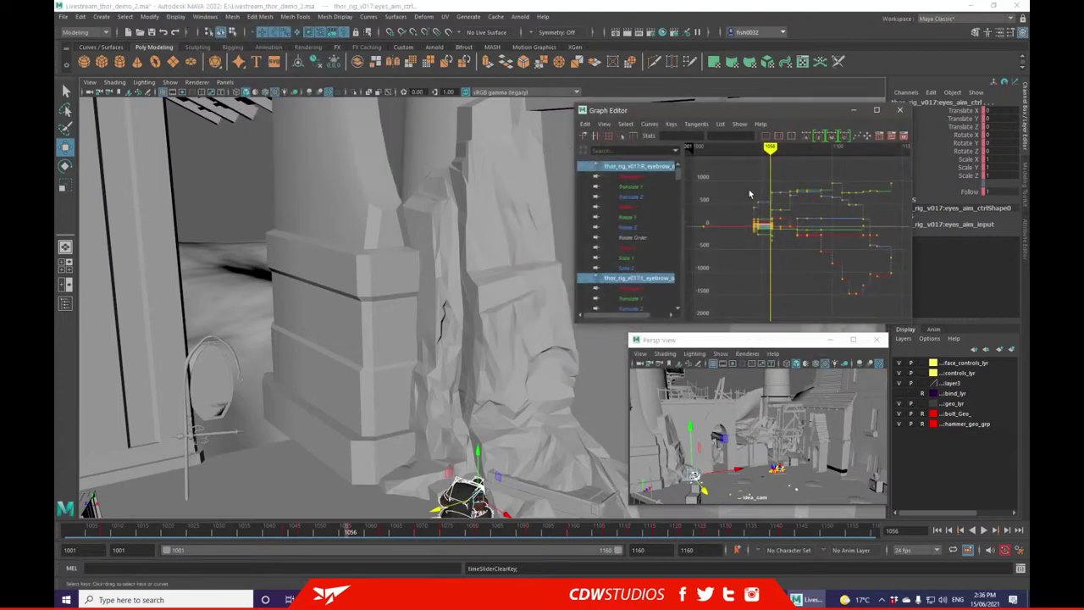
# - Try non-stepped tangents on the selected rig controls' keys and scrub and play the jump around frame 1055
pyautogui.moveTo(775, 289); pyautogui.dragTo(930, 355, button='right')
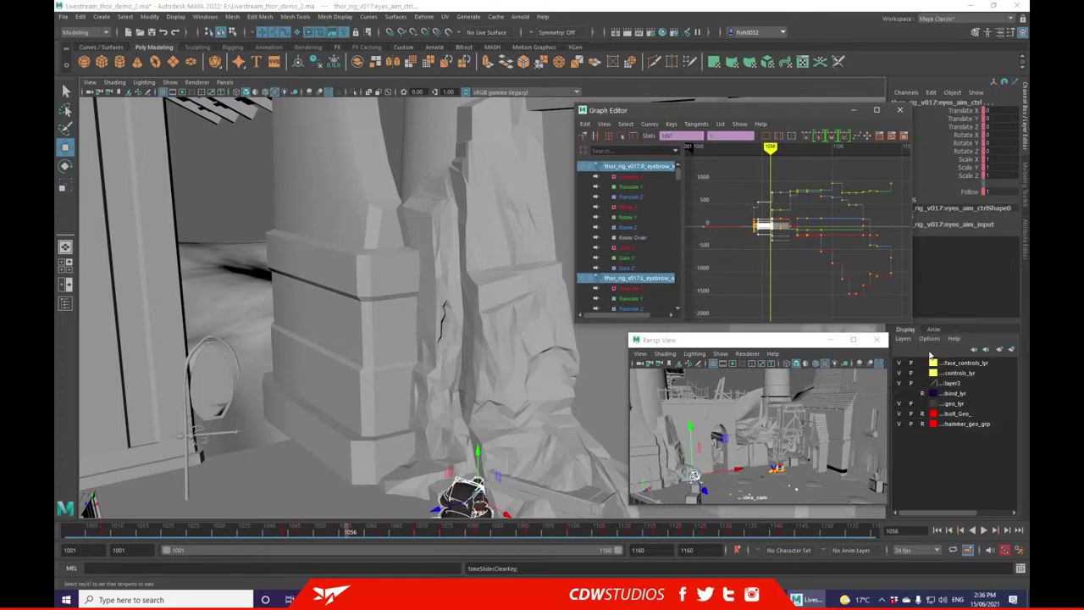
pyautogui.moveTo(813, 280); pyautogui.dragTo(936, 322, button='right')
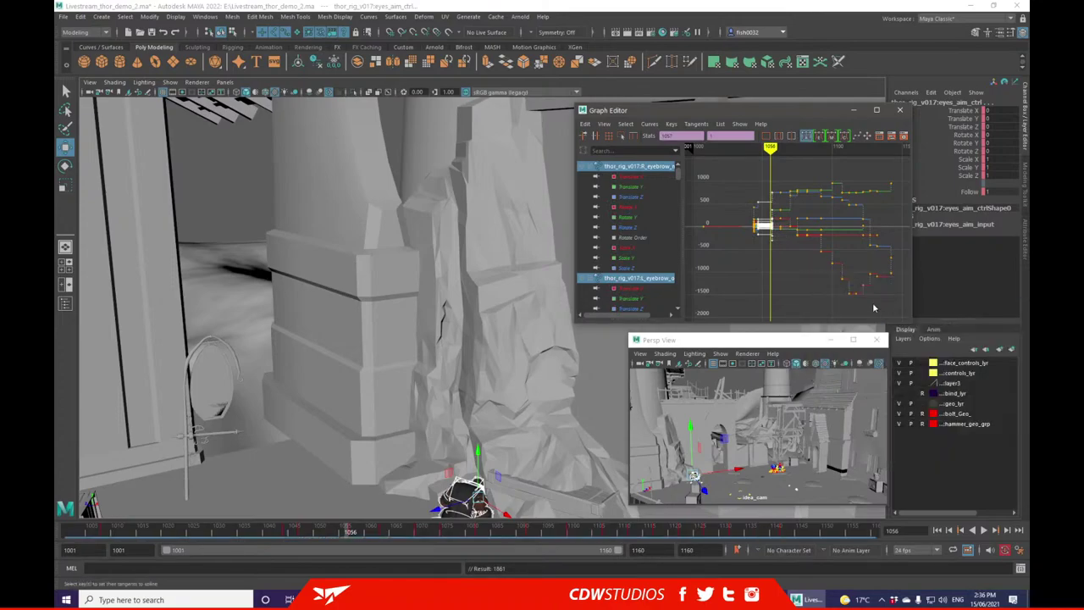
pyautogui.click(854, 110)
pyautogui.keyDown('alt'); pyautogui.moveTo(590, 248); pyautogui.dragTo(476, 454); pyautogui.keyUp('alt')
pyautogui.moveTo(350, 530)
pyautogui.mouseDown()
pyautogui.moveTo(302, 532)
pyautogui.moveTo(346, 528)
pyautogui.mouseUp()
pyautogui.keyDown('alt'); pyautogui.moveTo(442, 381); pyautogui.dragTo(363, 362); pyautogui.keyUp('alt')
pyautogui.click(349, 527)
pyautogui.hotkey('alt', 'v')
pyautogui.moveTo(341, 526); pyautogui.dragTo(343, 525)
pyautogui.keyDown('alt'); pyautogui.moveTo(575, 322); pyautogui.dragTo(512, 370); pyautogui.keyUp('alt')
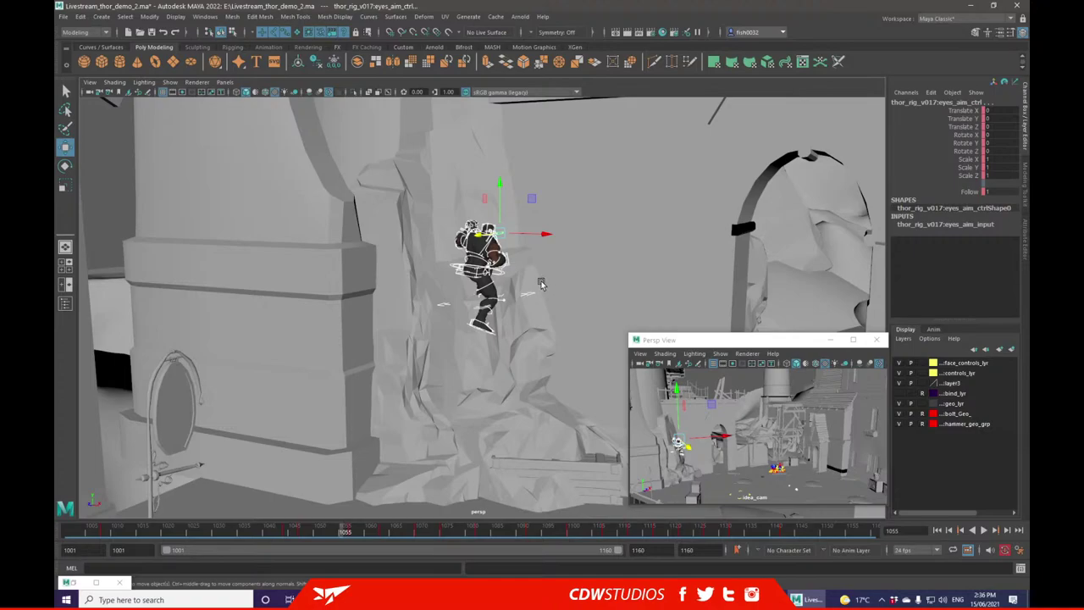
# - Undo the last two changes and set the selected rig controls' keys to Stepped tangents in the Graph Editor
pyautogui.hotkey('ctrl', 'z')
pyautogui.hotkey('ctrl', 'z')
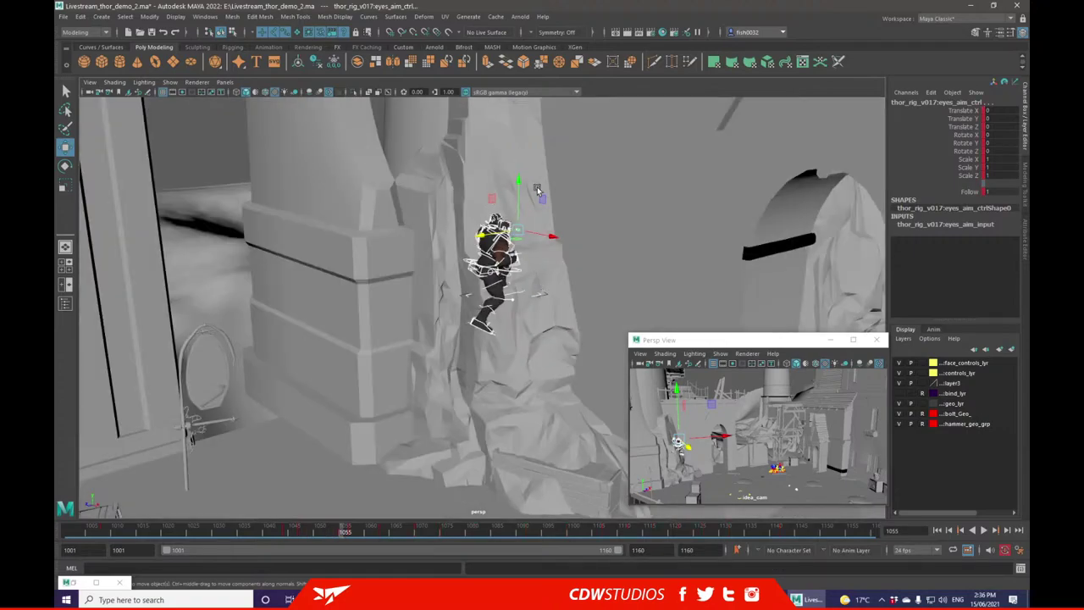
pyautogui.keyDown('alt'); pyautogui.moveTo(538, 290); pyautogui.dragTo(411, 415); pyautogui.keyUp('alt')
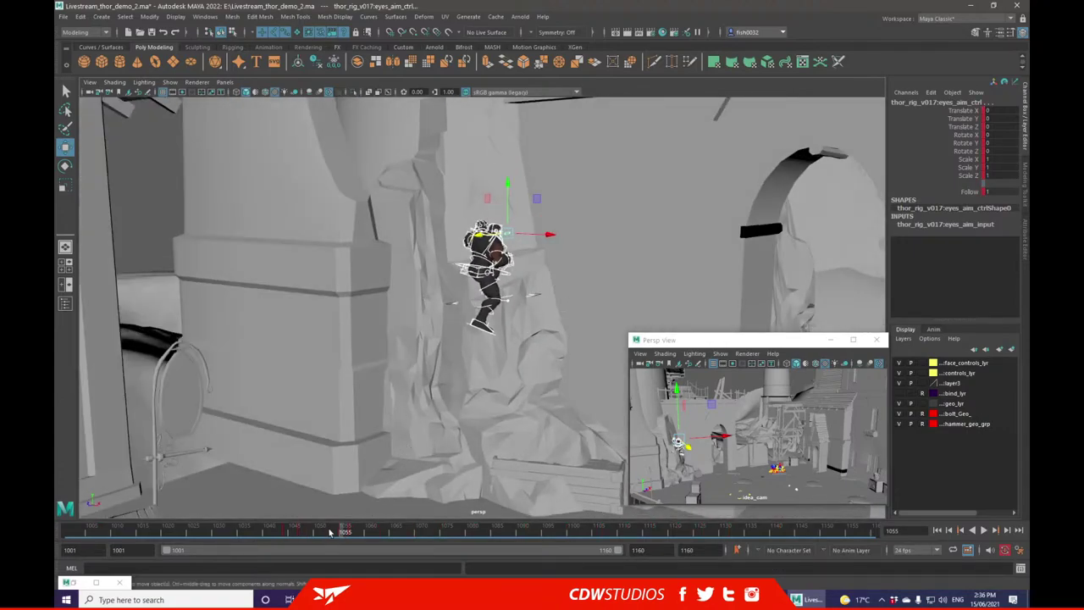
pyautogui.click(196, 17)
pyautogui.moveTo(246, 86)
pyautogui.click(356, 77)
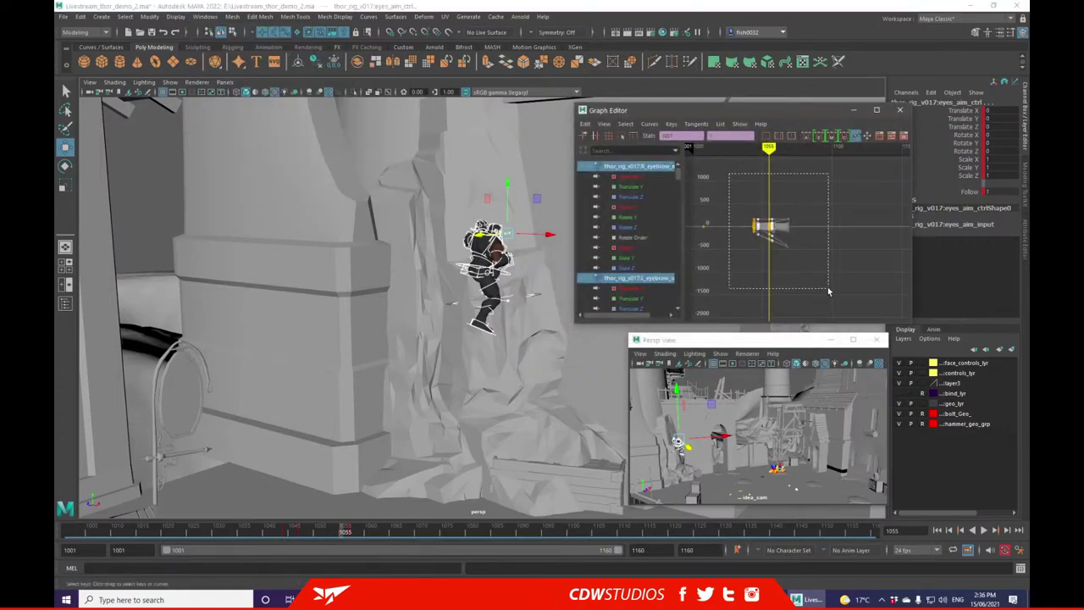
pyautogui.moveTo(828, 290); pyautogui.dragTo(829, 289)
pyautogui.rightClick(792, 178)
pyautogui.moveTo(853, 206)
pyautogui.click(935, 256)
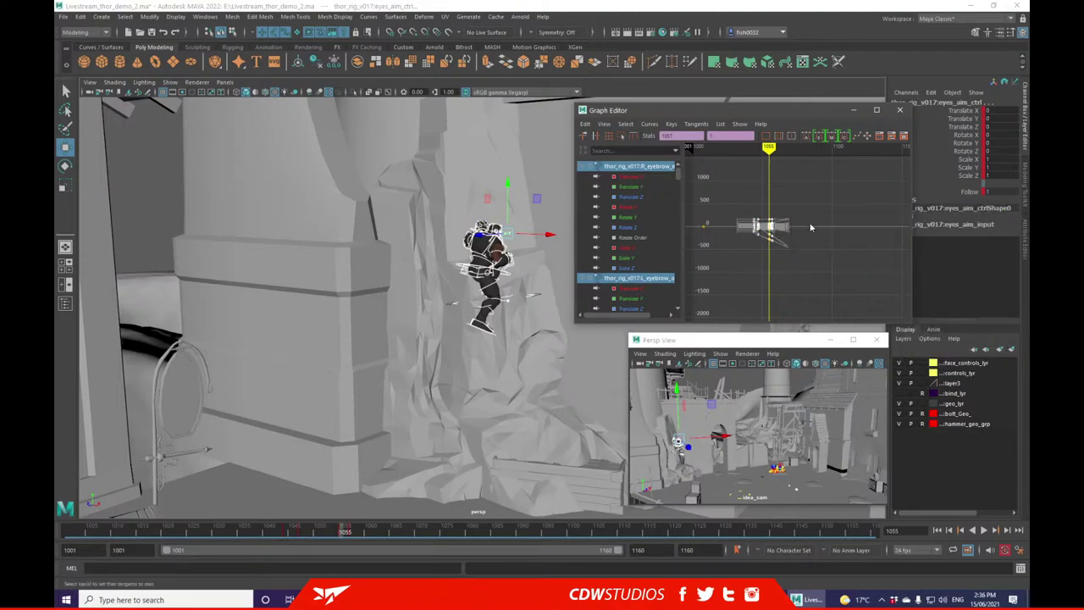
pyautogui.click(853, 110)
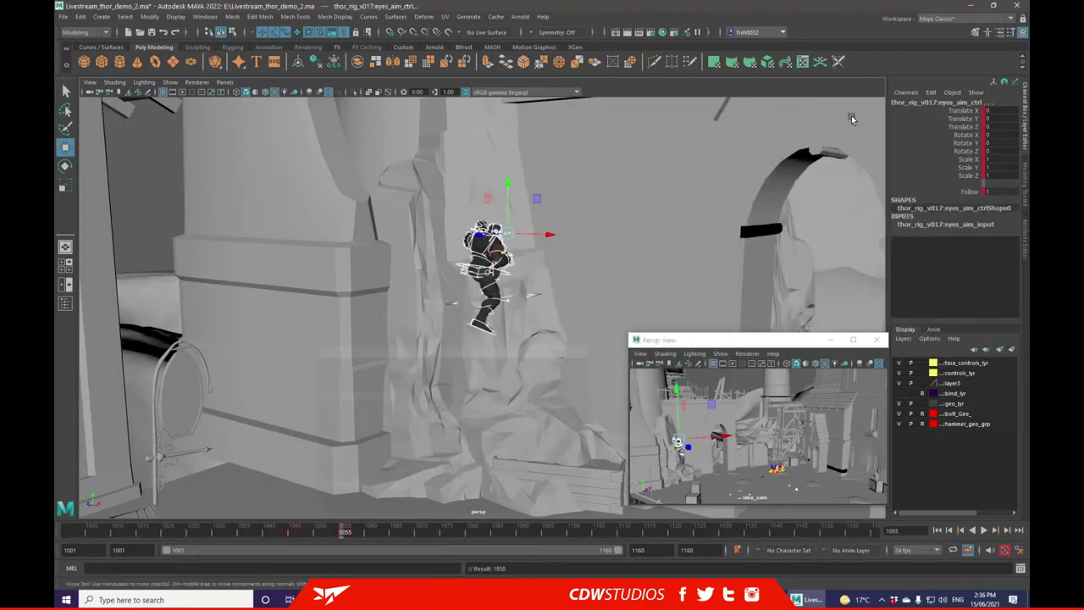
# - Clear the selection, scrub around frame 1050 and play the jump back
pyautogui.click(644, 200)
pyautogui.moveTo(323, 529)
pyautogui.mouseDown()
pyautogui.moveTo(299, 518)
pyautogui.moveTo(332, 514)
pyautogui.mouseUp()
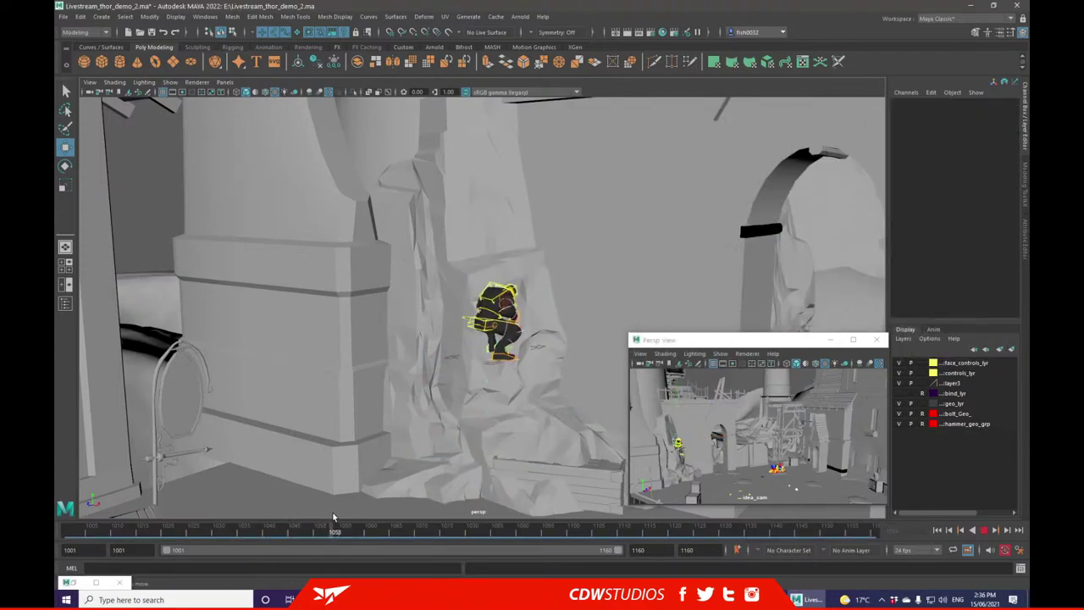
pyautogui.hotkey('alt', 'v')
# - Select all of the character's rig controls at frame 1035 and set all their keys to Stepped tangents in the Graph Editor
pyautogui.click(205, 17)
pyautogui.moveTo(245, 73)
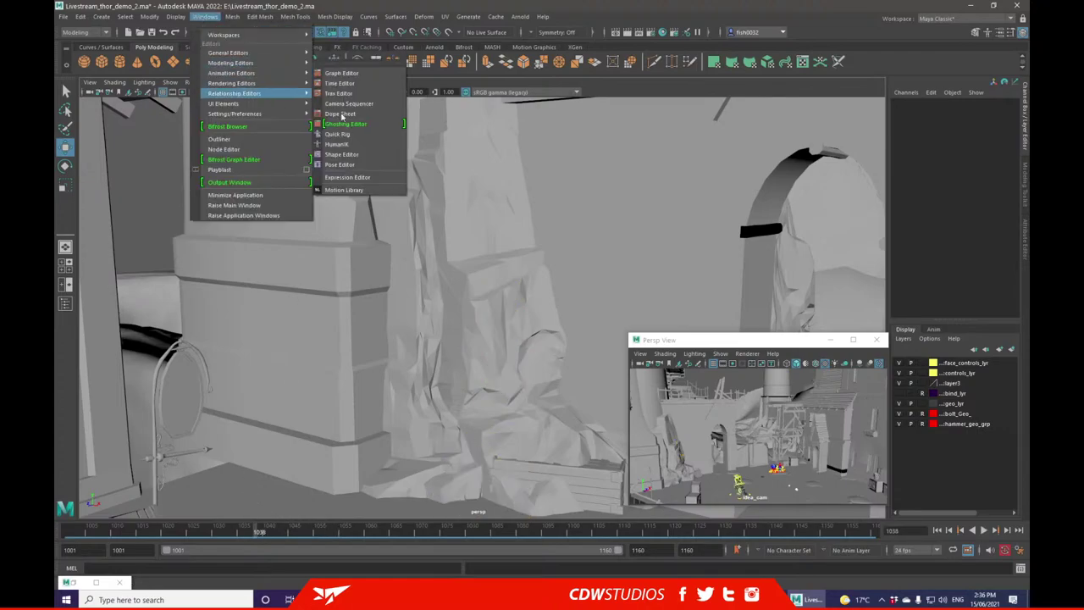
pyautogui.click(340, 73)
pyautogui.scroll(-5, 508, 262)
pyautogui.keyDown('alt'); pyautogui.moveTo(415, 394); pyautogui.dragTo(428, 408); pyautogui.keyUp('alt')
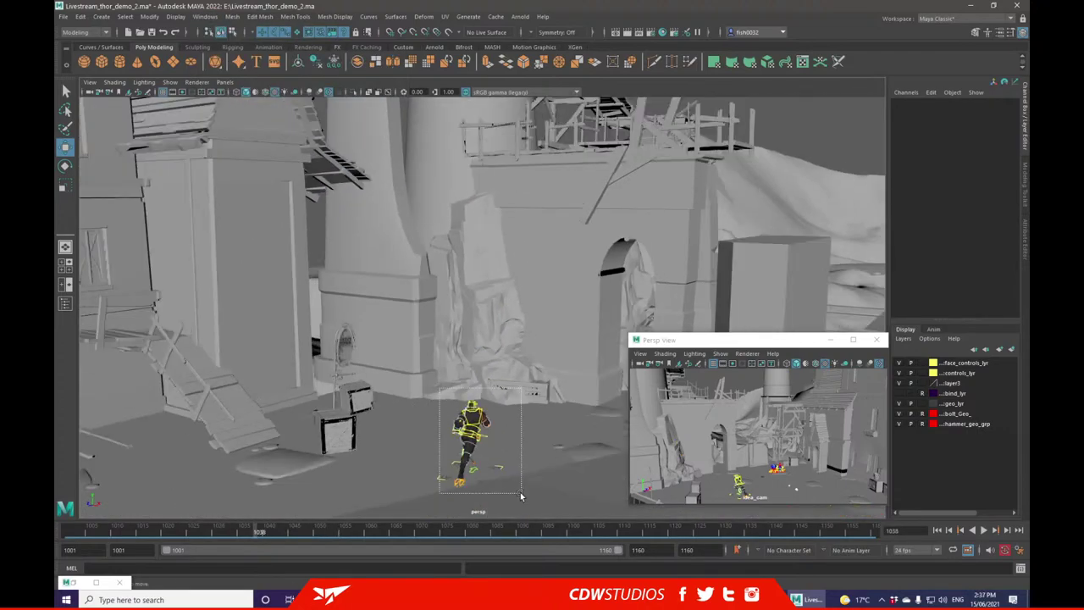
pyautogui.moveTo(521, 497); pyautogui.dragTo(521, 496)
pyautogui.click(205, 16)
pyautogui.moveTo(250, 80)
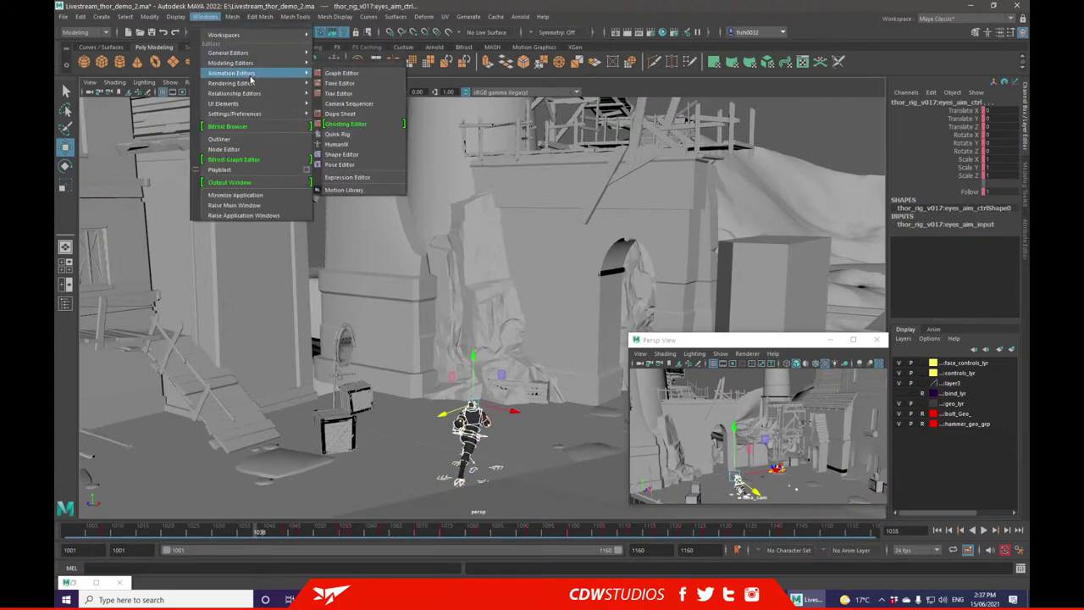
pyautogui.click(337, 73)
pyautogui.moveTo(709, 171); pyautogui.dragTo(897, 312)
pyautogui.rightClick(797, 159)
pyautogui.moveTo(827, 184)
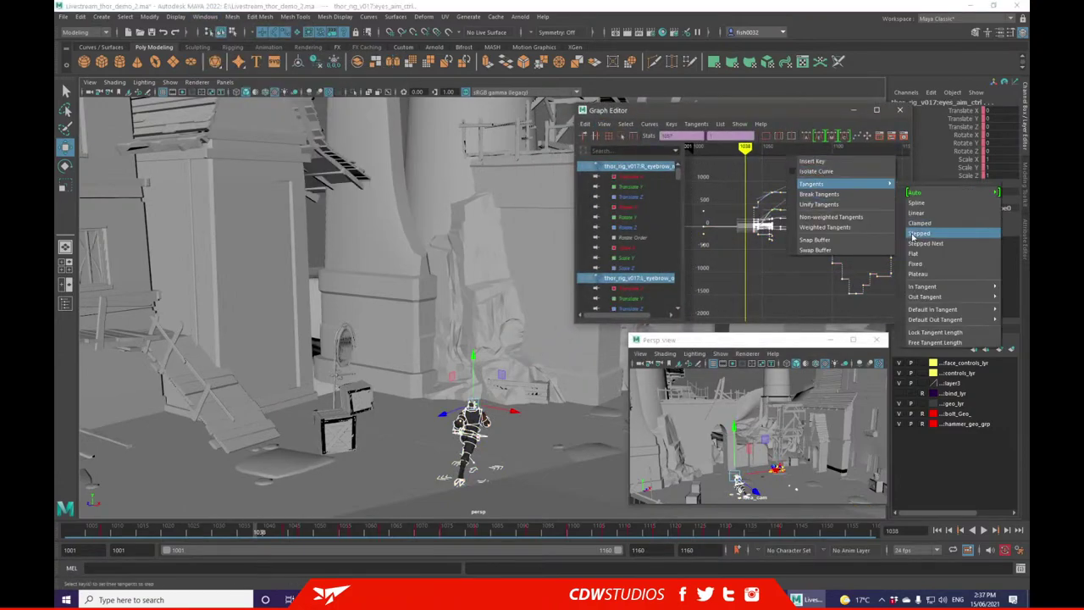
pyautogui.click(912, 235)
pyautogui.click(855, 111)
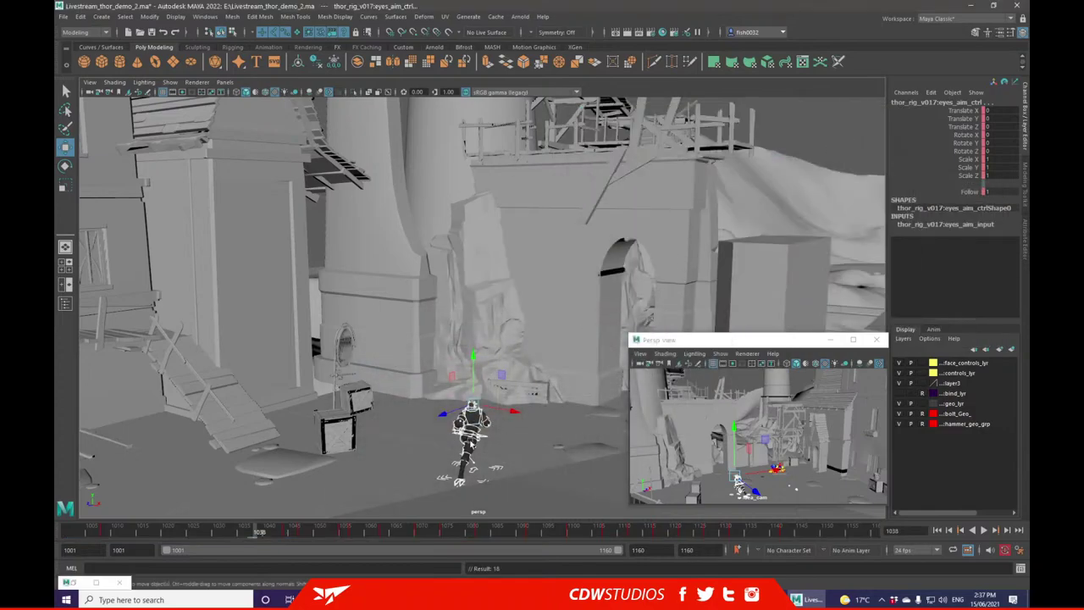
# - At frame 1055, move the whole character up the rock wall with the rig_extra control to about X 167.6, Y 248.6, Z 617.3
pyautogui.moveTo(278, 531)
pyautogui.mouseDown()
pyautogui.moveTo(356, 525)
pyautogui.moveTo(345, 529)
pyautogui.mouseUp()
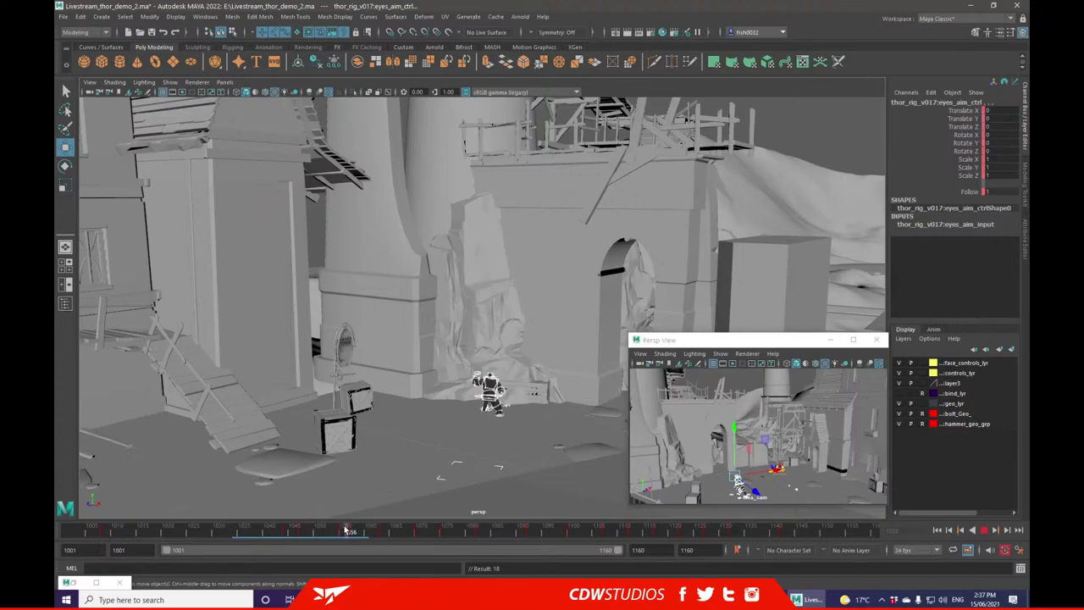
pyautogui.press('f')
pyautogui.keyDown('alt'); pyautogui.moveTo(518, 369); pyautogui.dragTo(499, 423, button='right'); pyautogui.keyUp('alt')
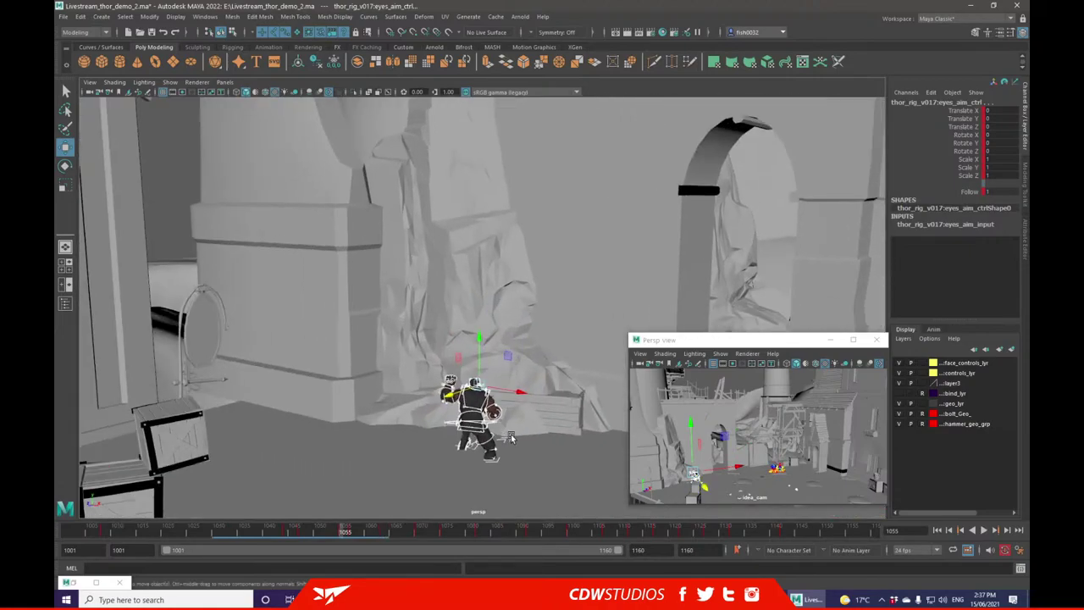
pyautogui.click(511, 440)
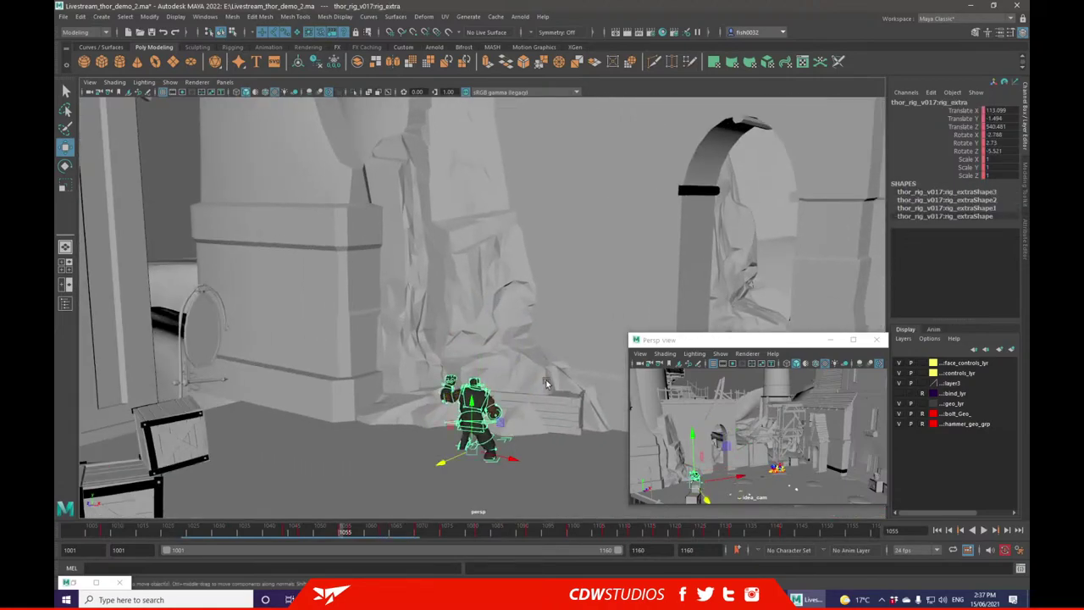
pyautogui.moveTo(471, 449); pyautogui.dragTo(468, 316)
pyautogui.keyDown('alt'); pyautogui.moveTo(584, 296); pyautogui.dragTo(511, 332); pyautogui.keyUp('alt')
pyautogui.hotkey('ctrl', 'z')
pyautogui.moveTo(526, 445); pyautogui.dragTo(475, 299)
pyautogui.keyDown('alt'); pyautogui.moveTo(552, 281); pyautogui.dragTo(474, 293); pyautogui.keyUp('alt')
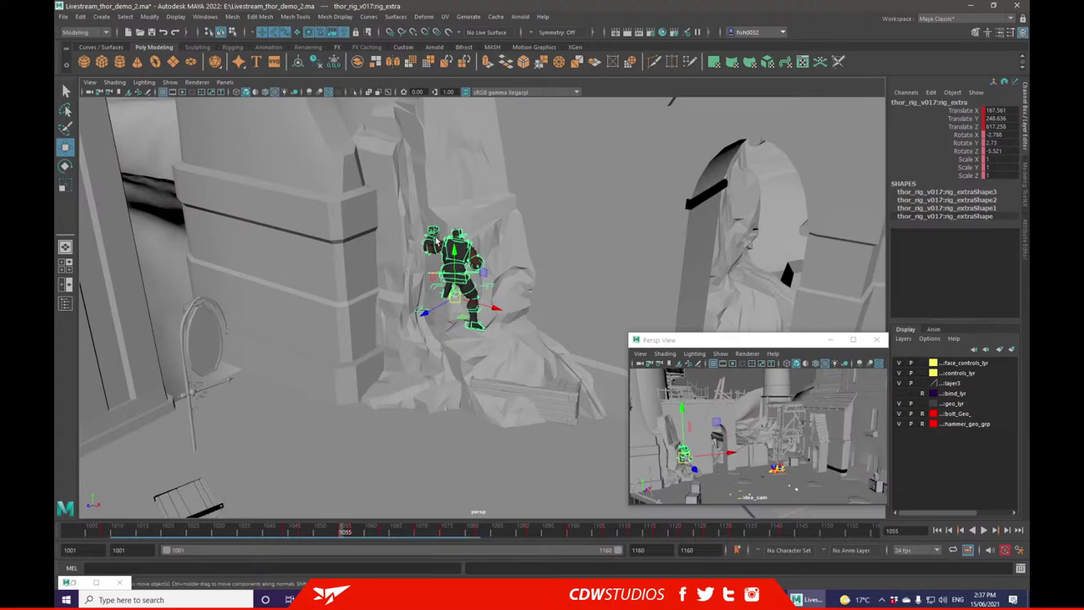
# - Position the left hand reaching up the rock wall with the left arm IK control
pyautogui.click(435, 241)
pyautogui.press('f')
pyautogui.scroll(-6, 583, 288)
pyautogui.keyDown('alt'); pyautogui.moveTo(485, 307); pyautogui.dragTo(552, 306); pyautogui.keyUp('alt')
pyautogui.keyDown('alt'); pyautogui.moveTo(488, 282); pyautogui.dragTo(387, 194); pyautogui.keyUp('alt')
pyautogui.keyDown('alt'); pyautogui.moveTo(590, 220); pyautogui.dragTo(576, 256); pyautogui.keyUp('alt')
pyautogui.scroll(-4, 517, 246)
pyautogui.hotkey('ctrl', 'z')
pyautogui.scroll(-4, 534, 271)
pyautogui.moveTo(476, 307); pyautogui.dragTo(510, 350)
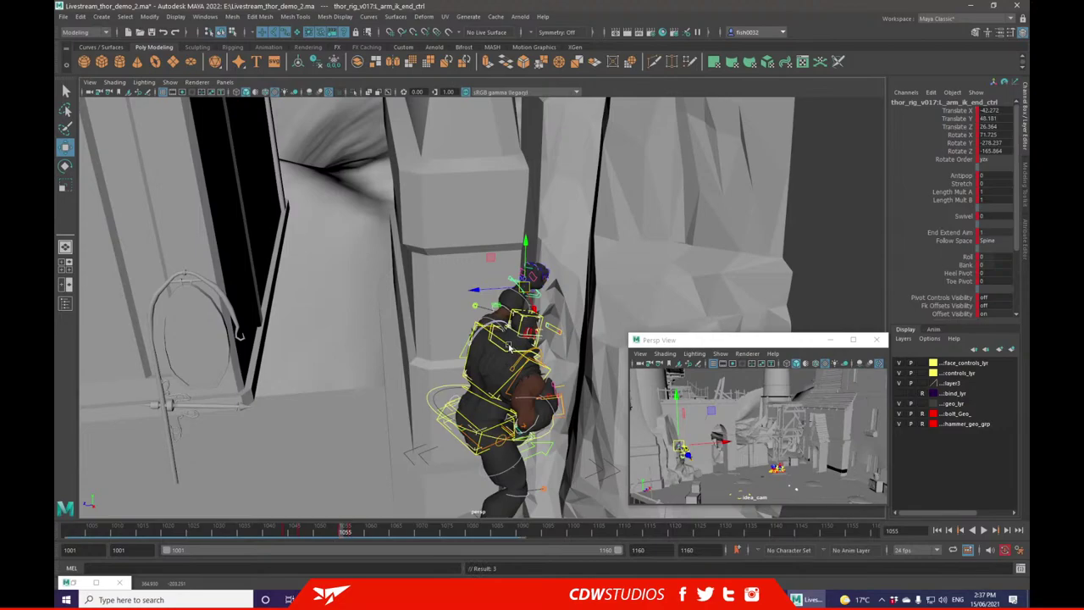
# - Rotate the chest control to adjust the character's upper-body lean
pyautogui.click(510, 350)
pyautogui.click(65, 166)
pyautogui.moveTo(538, 396); pyautogui.dragTo(535, 412)
pyautogui.keyDown('alt'); pyautogui.moveTo(424, 292); pyautogui.dragTo(506, 252); pyautogui.keyUp('alt')
# - Move the left arm IK control to about X -41.1, Y 48.1, Z 22.9 and rotate the hand
pyautogui.click(453, 269)
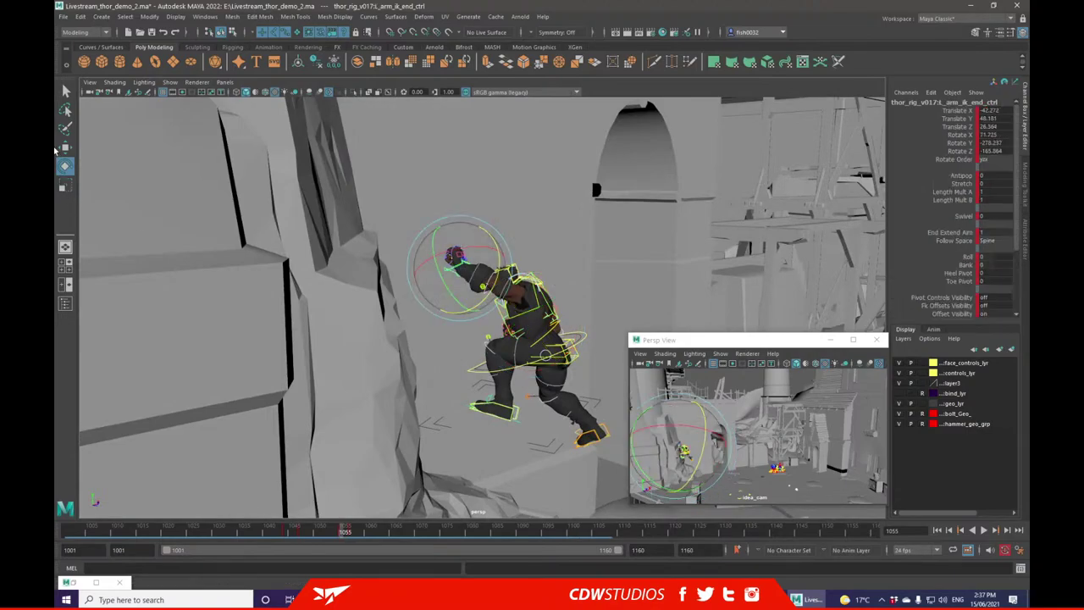
pyautogui.press('w')
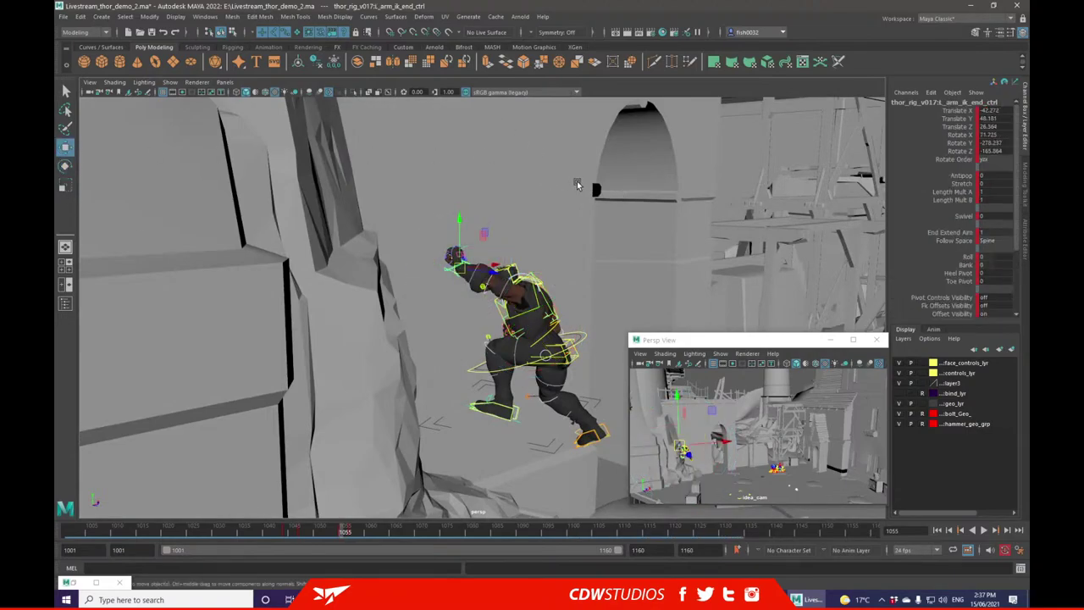
pyautogui.press('f')
pyautogui.scroll(-3, 503, 293)
pyautogui.moveTo(483, 290); pyautogui.dragTo(475, 315)
pyautogui.press('e')
pyautogui.keyDown('alt'); pyautogui.moveTo(542, 312); pyautogui.dragTo(574, 362); pyautogui.keyUp('alt')
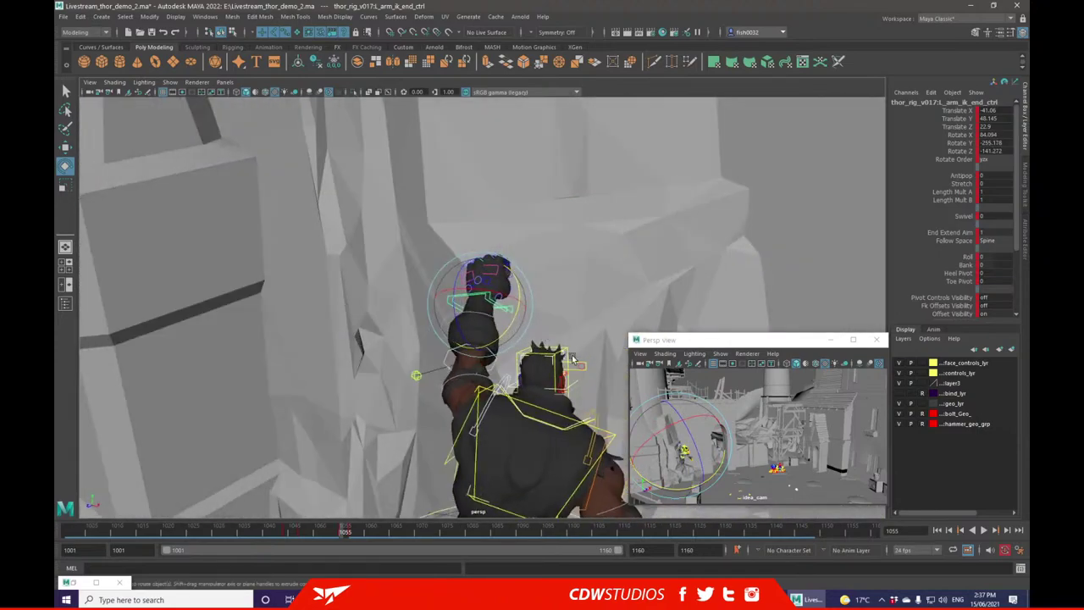
pyautogui.keyDown('alt'); pyautogui.moveTo(573, 363); pyautogui.dragTo(517, 243, button='middle'); pyautogui.keyUp('alt')
pyautogui.keyDown('alt'); pyautogui.moveTo(518, 242); pyautogui.dragTo(465, 359); pyautogui.keyUp('alt')
# - Lower the pelvis with the spine_ik_start control to about X -3.4, Y -14.4, Z -12.9
pyautogui.click(390, 410)
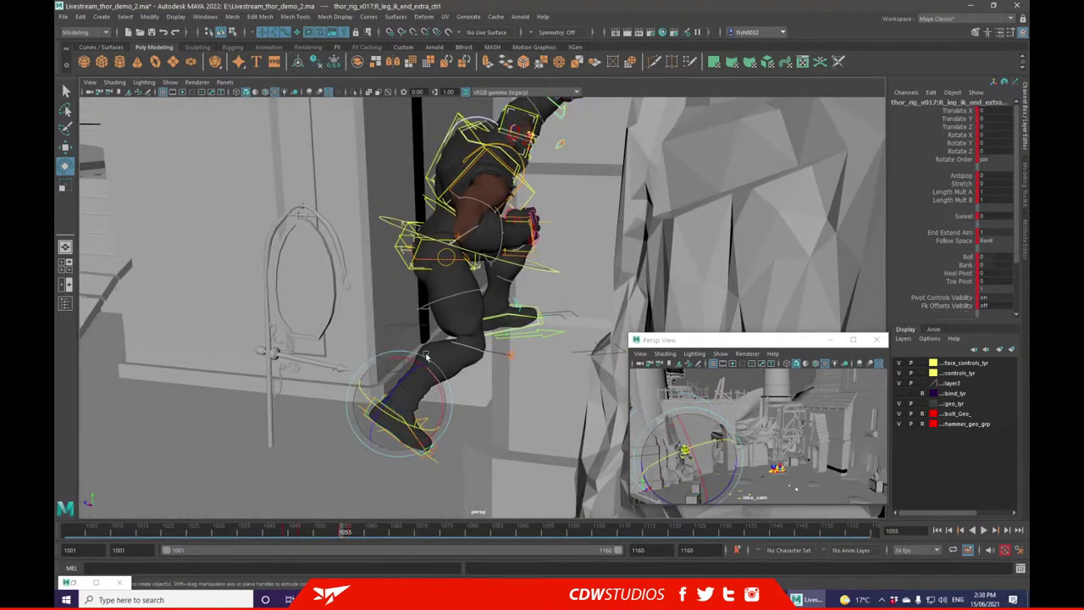
pyautogui.keyDown('alt'); pyautogui.moveTo(390, 410); pyautogui.dragTo(369, 200); pyautogui.keyUp('alt')
pyautogui.click(442, 213)
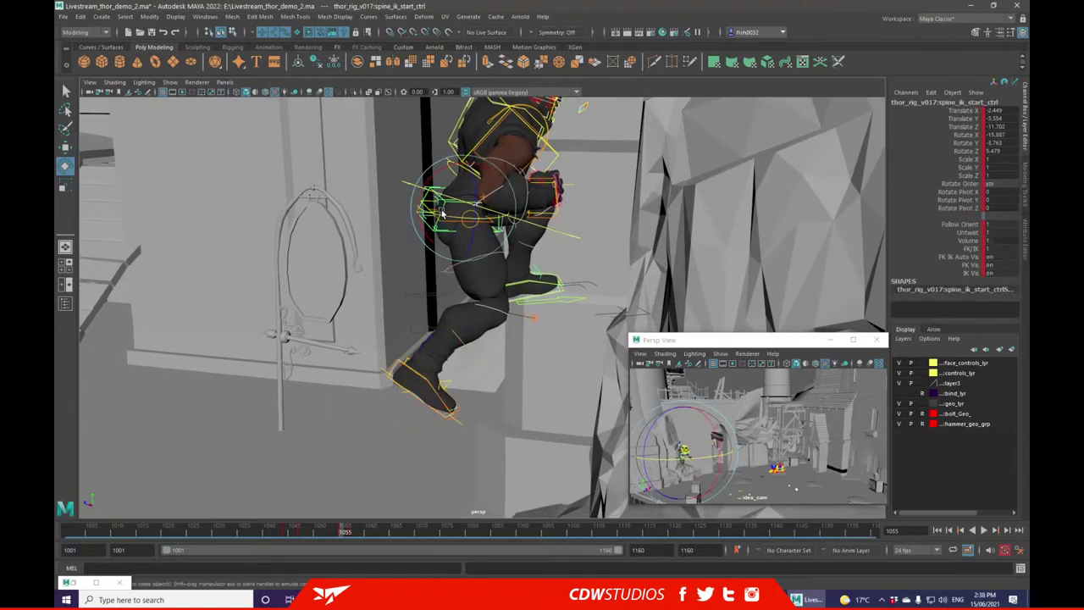
pyautogui.click(66, 149)
pyautogui.moveTo(486, 203); pyautogui.dragTo(473, 229)
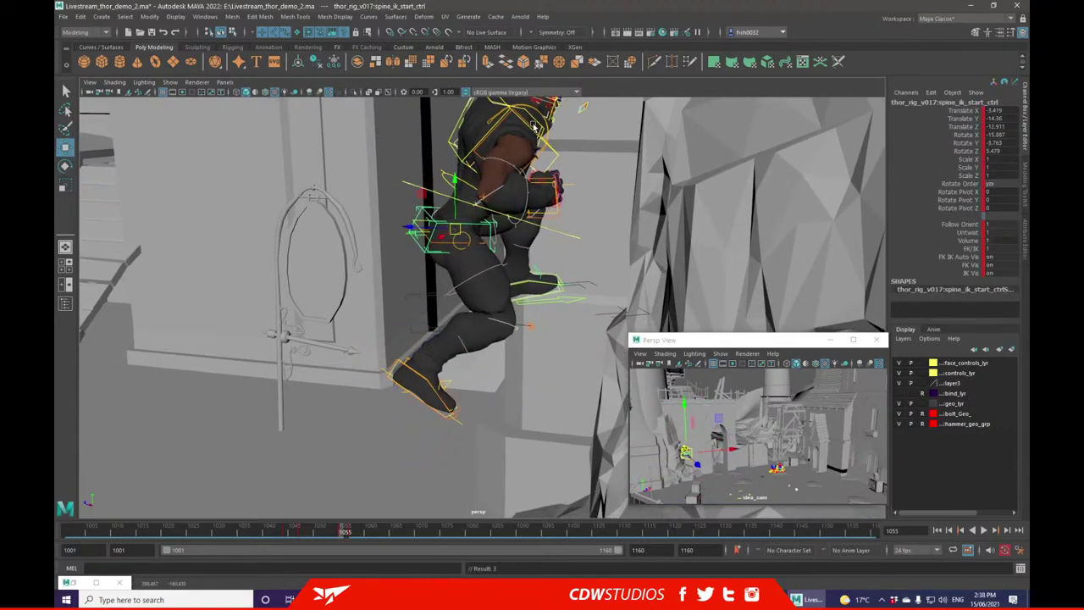
# - Move the right leg IK control to about X -20.7, Y -54.9, Z -71.9 and rotate the trailing foot
pyautogui.click(395, 360)
pyautogui.moveTo(421, 369); pyautogui.dragTo(385, 398)
pyautogui.keyDown('alt'); pyautogui.moveTo(461, 373); pyautogui.dragTo(490, 277); pyautogui.keyUp('alt')
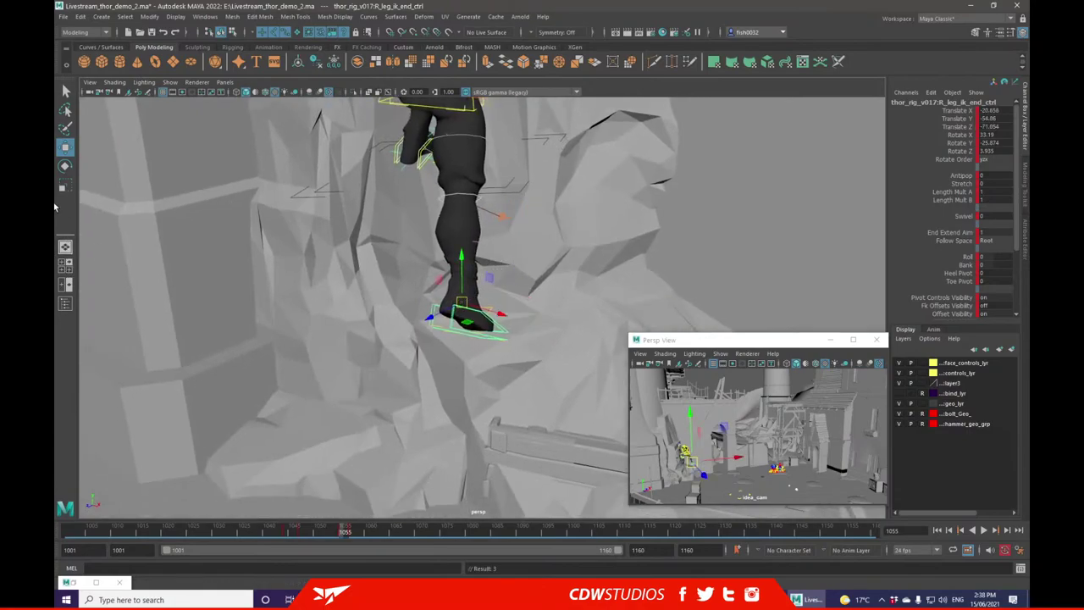
pyautogui.click(64, 167)
pyautogui.moveTo(420, 296); pyautogui.dragTo(432, 318)
pyautogui.keyDown('alt'); pyautogui.moveTo(423, 222); pyautogui.dragTo(322, 173); pyautogui.keyUp('alt')
# - Reposition the raised left foot with the left leg IK control and rotate it to point downward
pyautogui.click(405, 165)
pyautogui.moveTo(463, 150); pyautogui.dragTo(510, 148)
pyautogui.keyDown('alt'); pyautogui.moveTo(511, 148); pyautogui.dragTo(500, 261, button='middle'); pyautogui.keyUp('alt')
pyautogui.keyDown('alt'); pyautogui.moveTo(500, 262); pyautogui.dragTo(208, 220); pyautogui.keyUp('alt')
pyautogui.click(65, 147)
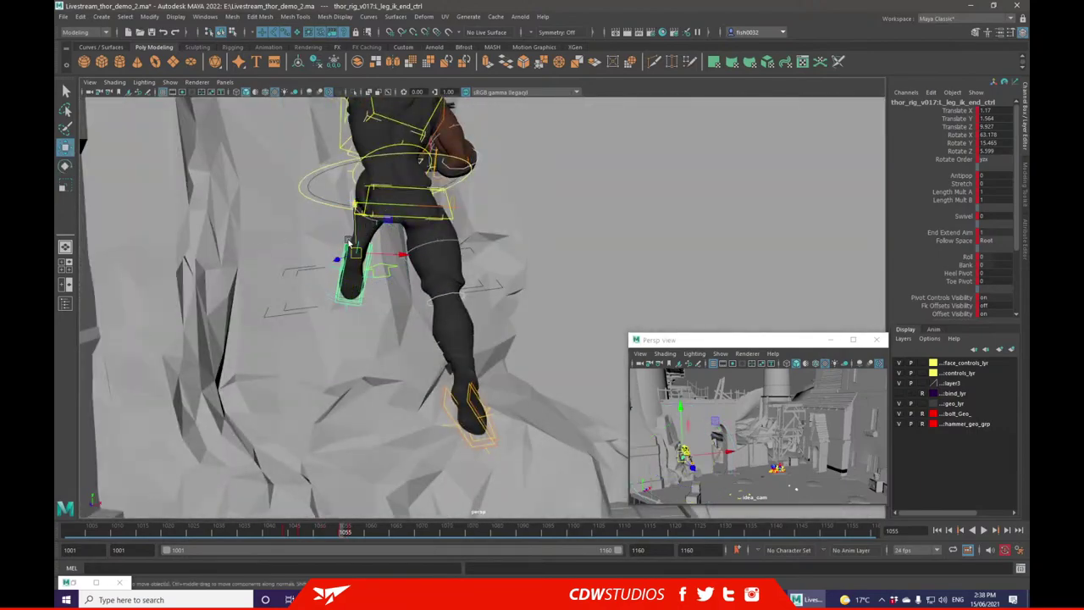
pyautogui.moveTo(359, 251); pyautogui.dragTo(368, 290)
pyautogui.hotkey('ctrl', 'z')
pyautogui.keyDown('alt'); pyautogui.moveTo(368, 289); pyautogui.dragTo(385, 264); pyautogui.keyUp('alt')
pyautogui.click(64, 167)
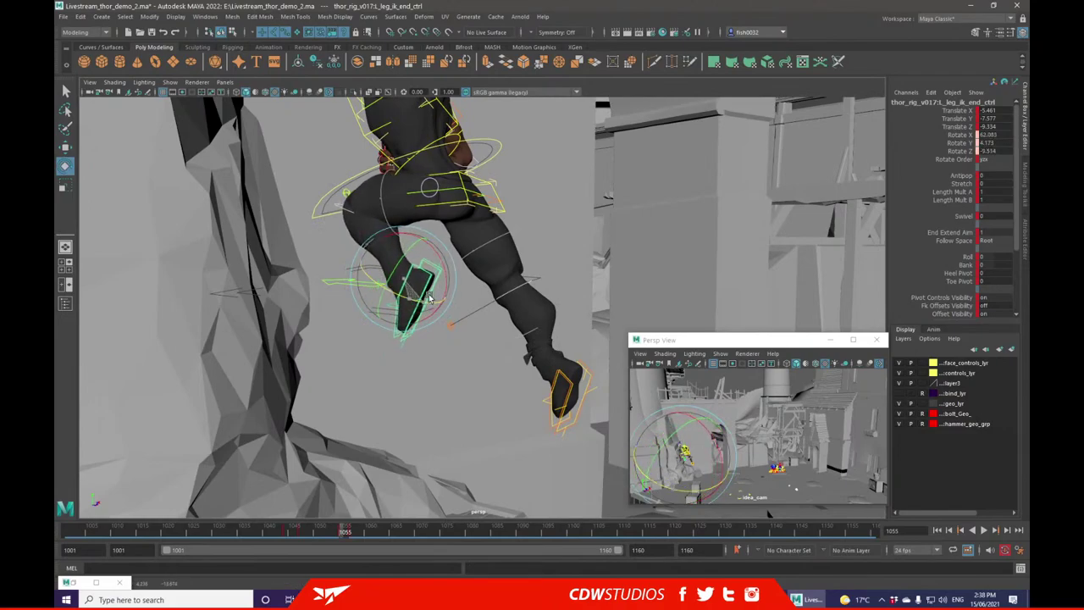
pyautogui.moveTo(449, 283)
pyautogui.mouseDown()
pyautogui.moveTo(428, 303)
pyautogui.moveTo(442, 292)
pyautogui.mouseUp()
pyautogui.keyDown('alt'); pyautogui.moveTo(508, 271); pyautogui.dragTo(428, 198); pyautogui.keyUp('alt')
# - Rotate the pelvis control to about X -16.6, Y -17.4, Z 15.7 and rotate the chest control
pyautogui.click(421, 219)
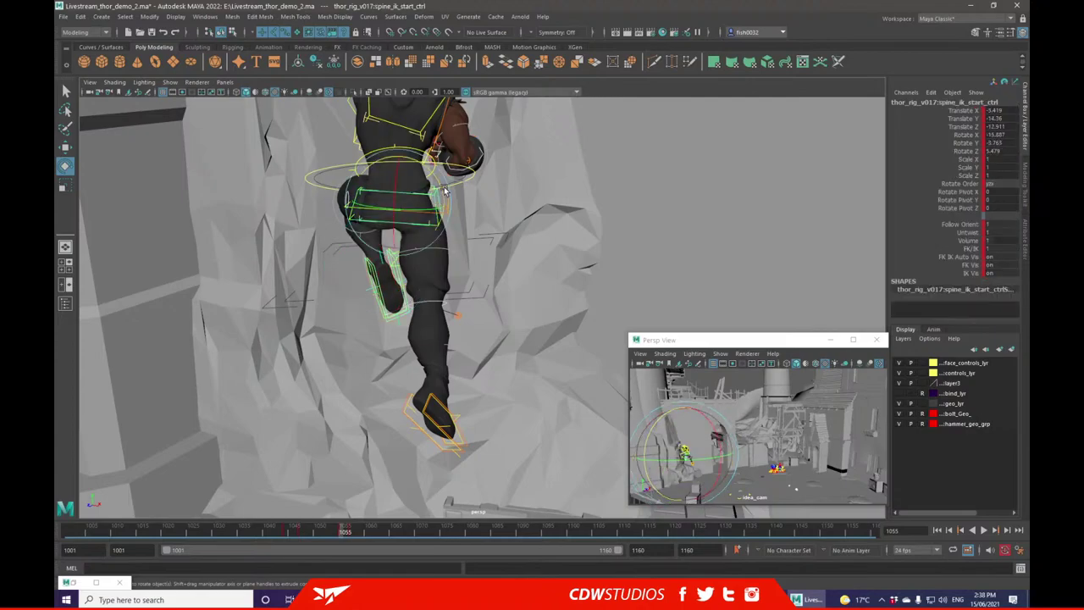
pyautogui.moveTo(421, 218)
pyautogui.mouseDown()
pyautogui.moveTo(402, 218)
pyautogui.moveTo(442, 223)
pyautogui.mouseUp()
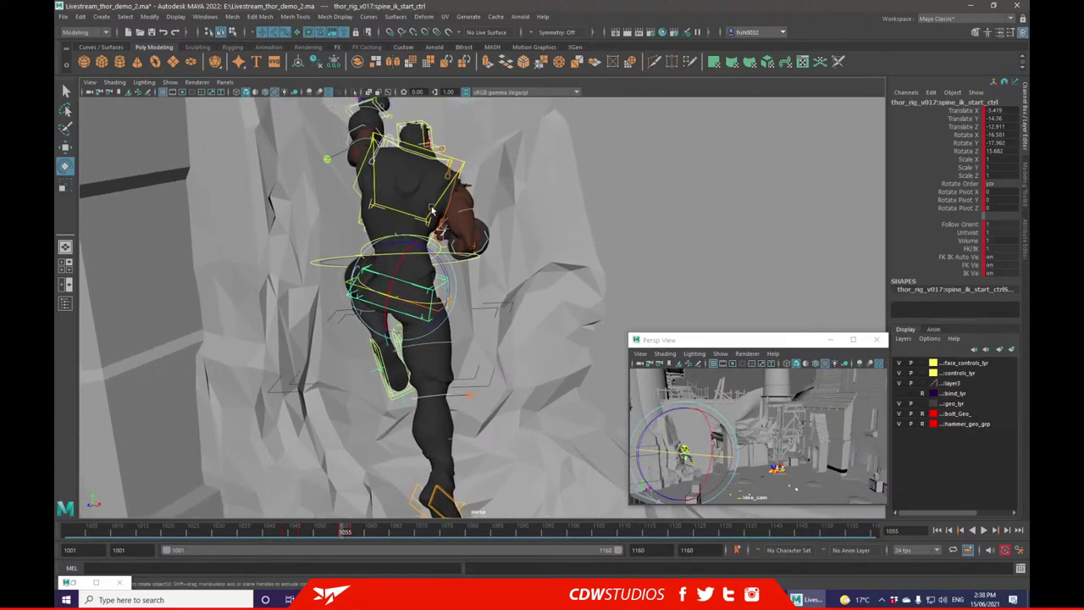
pyautogui.click(430, 217)
pyautogui.moveTo(411, 258); pyautogui.dragTo(584, 257)
pyautogui.keyDown('alt'); pyautogui.moveTo(514, 227); pyautogui.dragTo(467, 232); pyautogui.keyUp('alt')
pyautogui.keyDown('alt'); pyautogui.moveTo(542, 200); pyautogui.dragTo(513, 251); pyautogui.keyUp('alt')
pyautogui.keyDown('alt'); pyautogui.moveTo(536, 296); pyautogui.dragTo(444, 235); pyautogui.keyUp('alt')
pyautogui.keyDown('alt'); pyautogui.moveTo(528, 221); pyautogui.dragTo(524, 293); pyautogui.keyUp('alt')
# - Twist the pelvis control to a Rotate Y of about 4.3
pyautogui.click(489, 288)
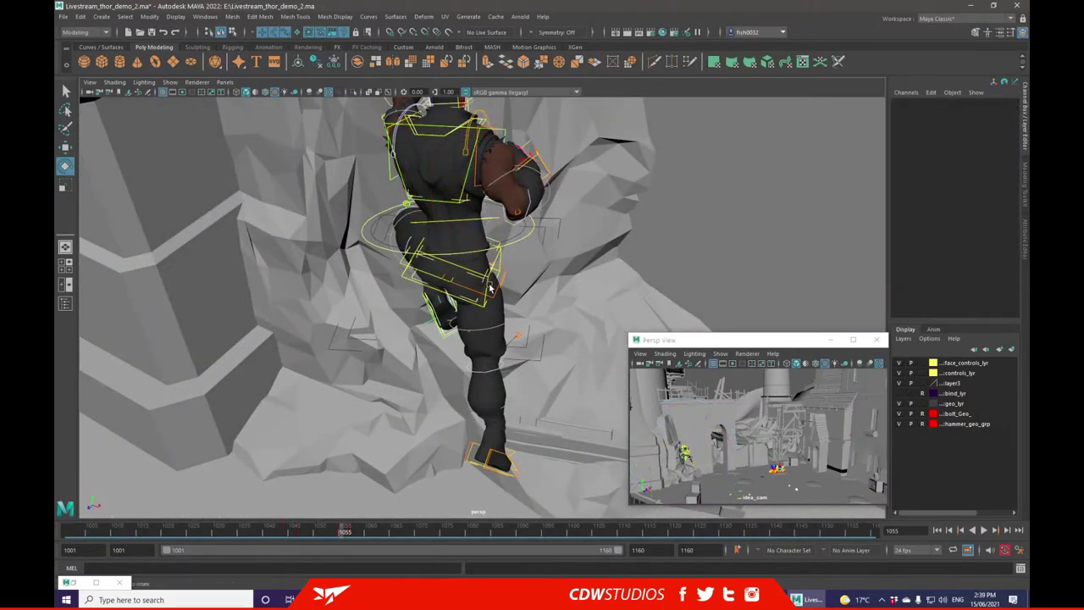
pyautogui.click(487, 290)
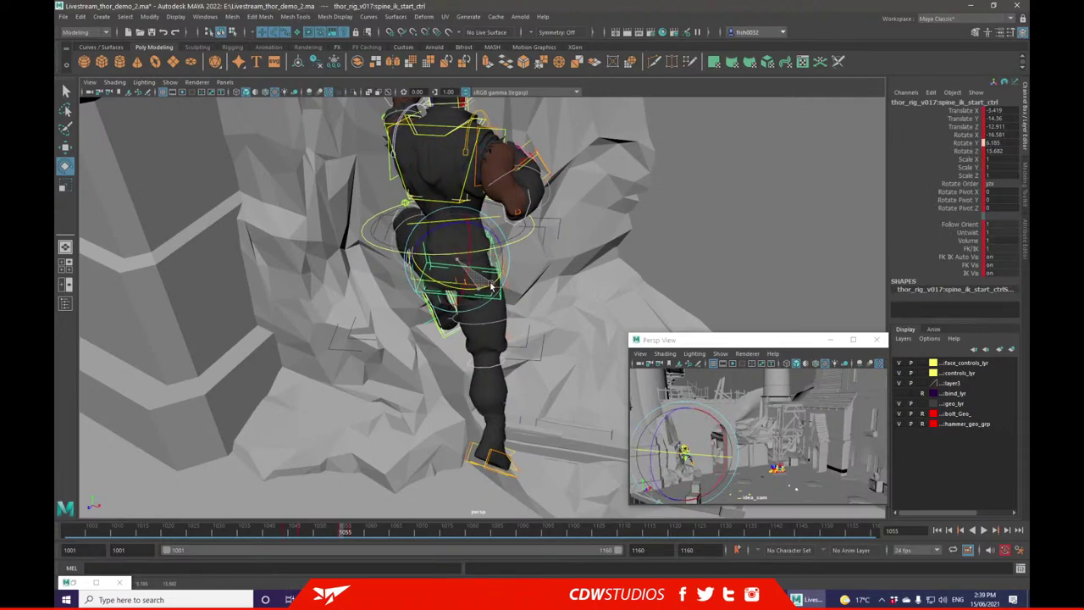
pyautogui.keyDown('alt'); pyautogui.moveTo(512, 283); pyautogui.dragTo(454, 320); pyautogui.keyUp('alt')
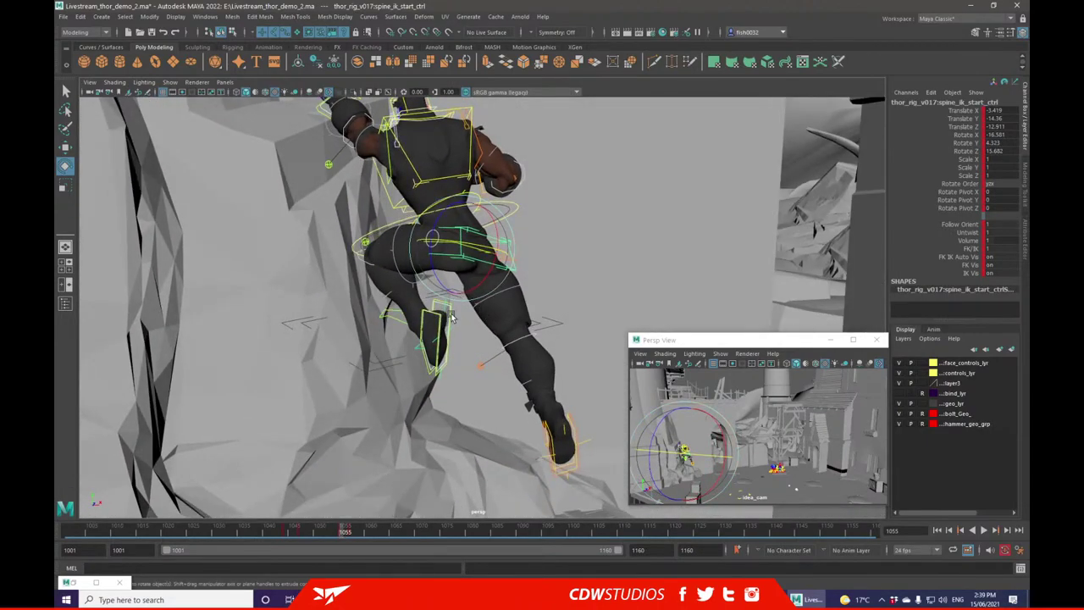
# - Shift the left foot away from the rock wall with the left leg's extra IK control
pyautogui.click(447, 317)
pyautogui.click(66, 148)
pyautogui.keyDown('alt'); pyautogui.moveTo(338, 193); pyautogui.dragTo(471, 229); pyautogui.keyUp('alt')
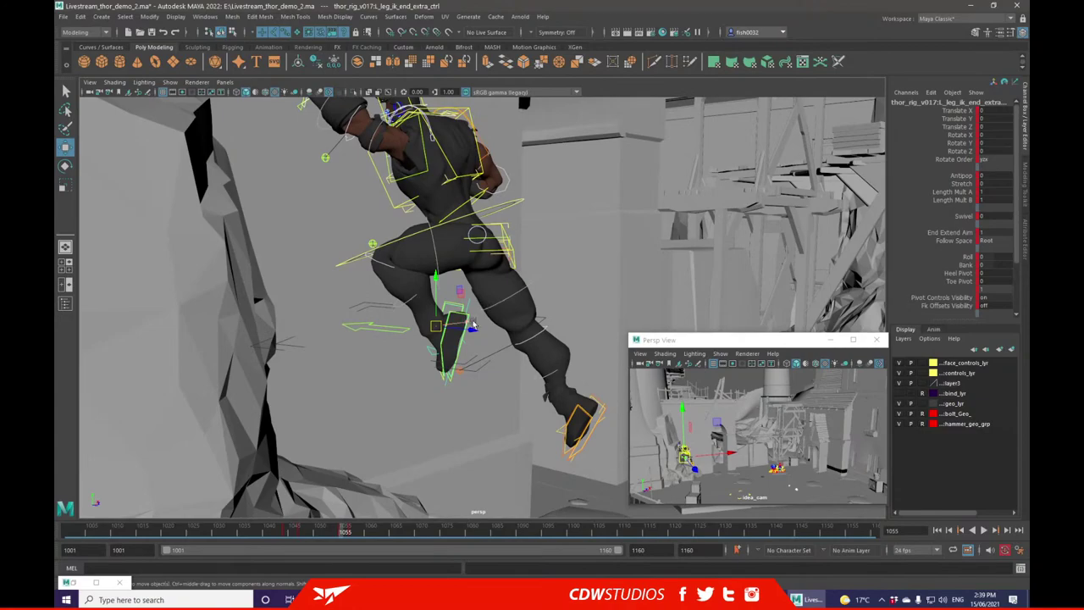
pyautogui.moveTo(439, 327); pyautogui.dragTo(486, 331)
pyautogui.keyDown('alt'); pyautogui.moveTo(516, 328); pyautogui.dragTo(489, 330); pyautogui.keyUp('alt')
pyautogui.keyDown('alt'); pyautogui.moveTo(490, 315); pyautogui.dragTo(488, 265); pyautogui.keyUp('alt')
# - Rotate the pelvis control slightly to refine the hip angle of the pose at frame 1055
pyautogui.click(484, 250)
pyautogui.press('e')
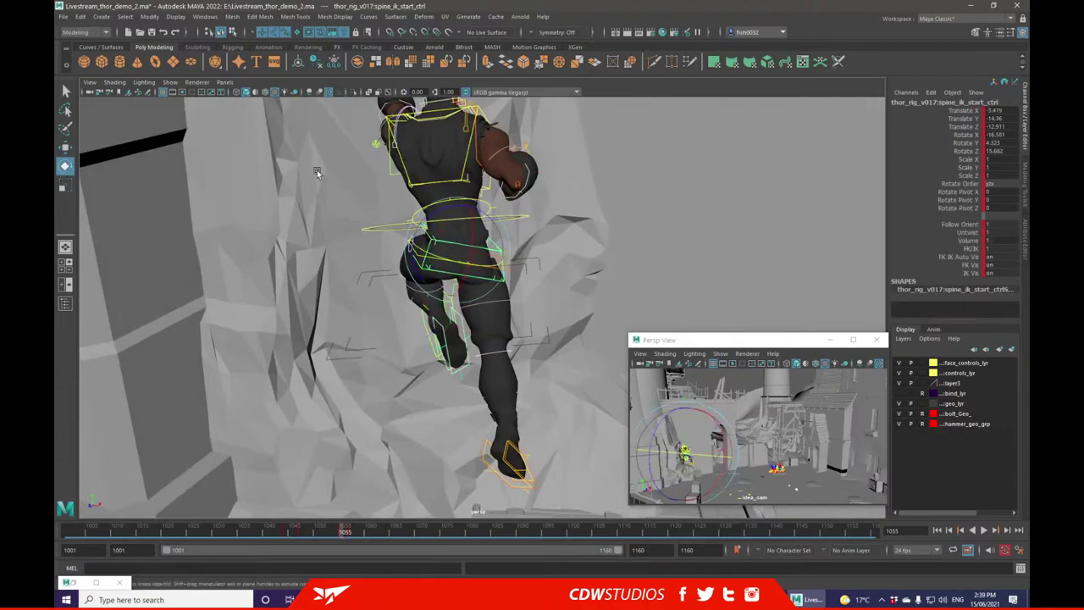
pyautogui.moveTo(439, 238); pyautogui.dragTo(442, 242)
pyautogui.keyDown('alt'); pyautogui.moveTo(542, 227); pyautogui.dragTo(472, 249); pyautogui.keyUp('alt')
# - Move the right arm IK control to about X 29.4, Y -37.3, Z 10.8 and rotate it to about 27.6, 67.2, 69.3
pyautogui.click(534, 246)
pyautogui.press('w')
pyautogui.moveTo(520, 240); pyautogui.dragTo(492, 260)
pyautogui.press('r')
pyautogui.press('e')
pyautogui.moveTo(474, 211); pyautogui.dragTo(580, 201)
pyautogui.press('s')
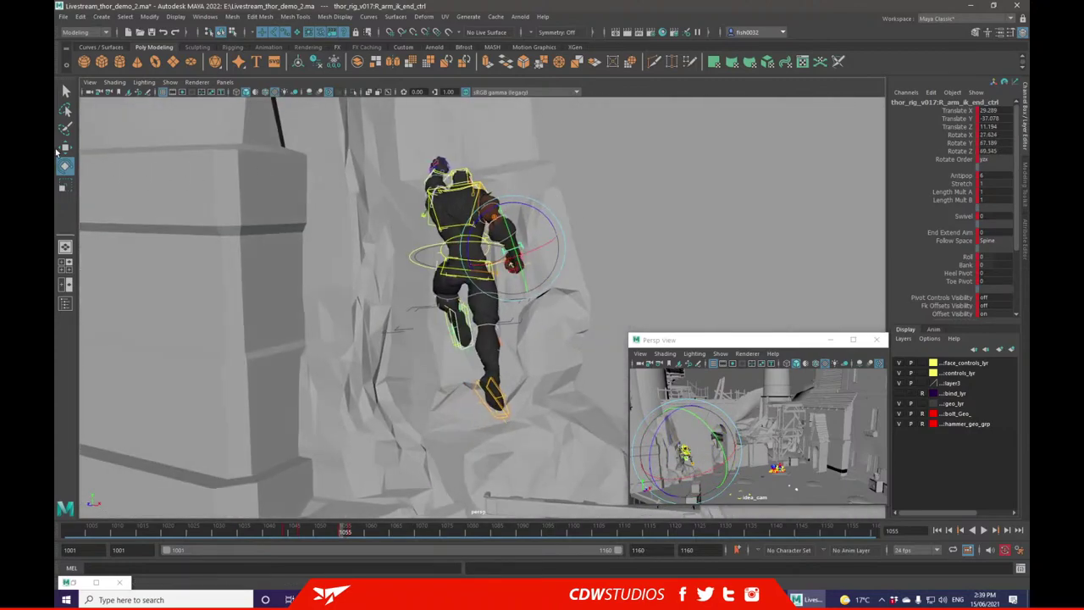
pyautogui.click(62, 149)
pyautogui.moveTo(512, 249); pyautogui.dragTo(512, 252)
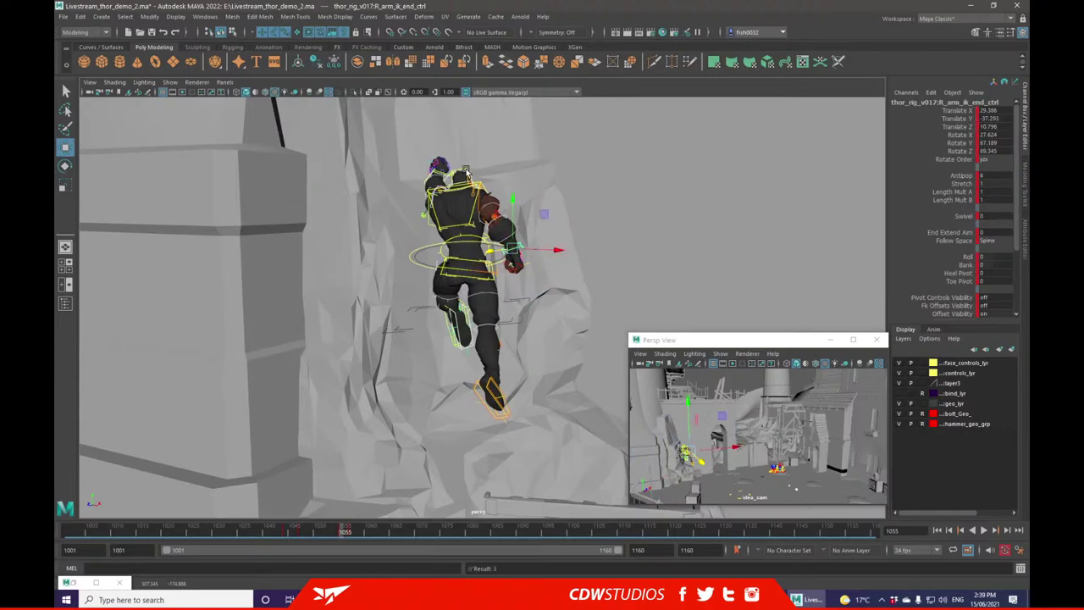
# - Rotate the head control slightly and set a key on it at frame 1055
pyautogui.click(465, 172)
pyautogui.click(65, 166)
pyautogui.moveTo(459, 212); pyautogui.dragTo(462, 216)
pyautogui.press('s')
pyautogui.click(598, 155)
# - Straighten the left index finger by setting its carpal control's Curl to 0
pyautogui.keyDown('alt'); pyautogui.moveTo(598, 155); pyautogui.dragTo(401, 284); pyautogui.keyUp('alt')
pyautogui.keyDown('alt'); pyautogui.moveTo(402, 285); pyautogui.dragTo(458, 206, button='right'); pyautogui.keyUp('alt')
pyautogui.keyDown('alt'); pyautogui.moveTo(421, 140); pyautogui.dragTo(461, 185); pyautogui.keyUp('alt')
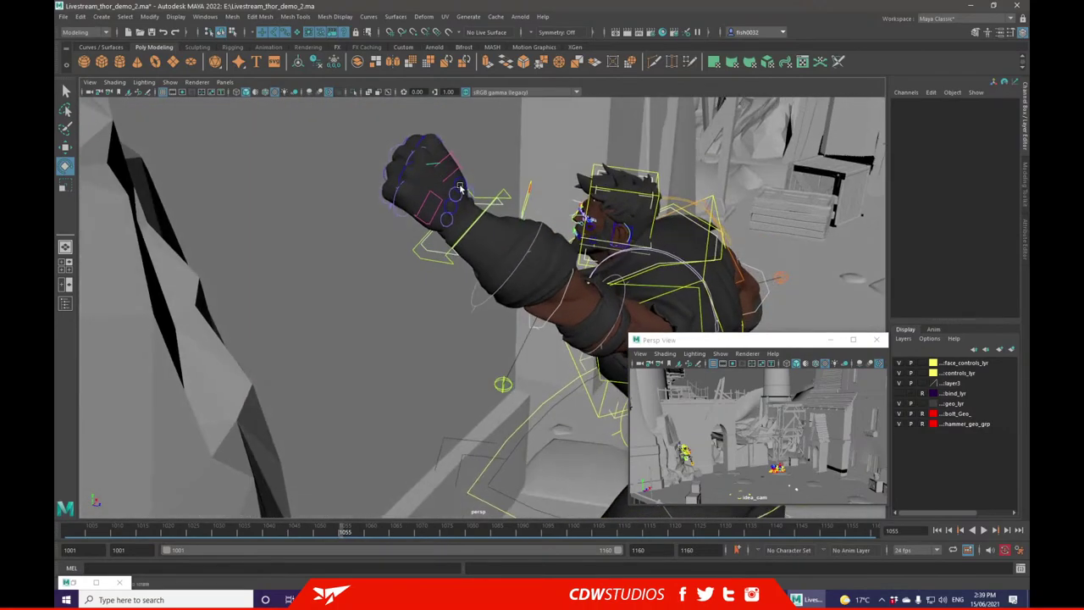
pyautogui.click(462, 185)
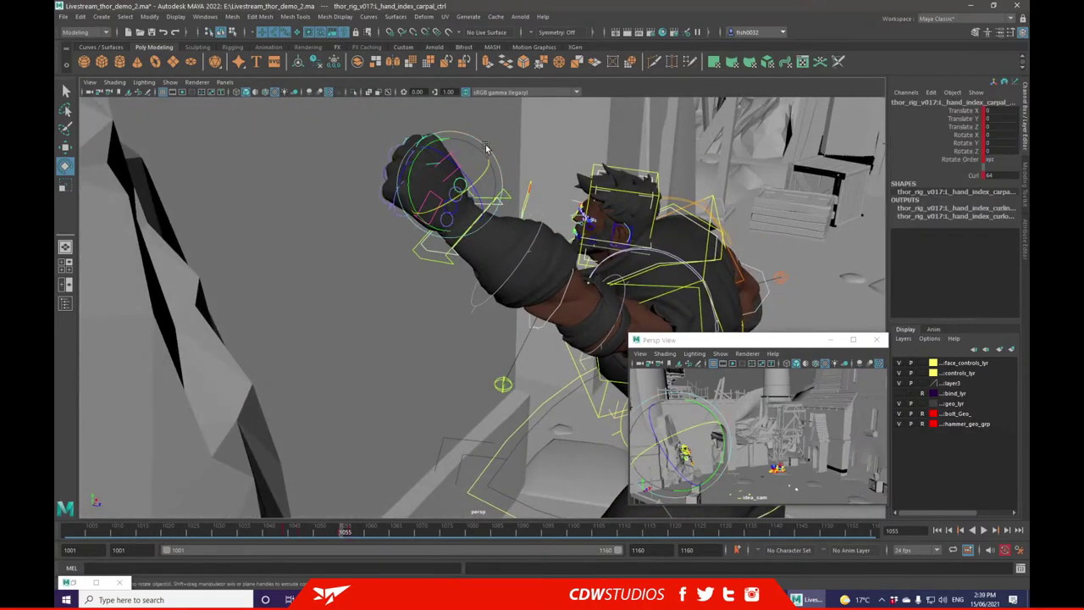
pyautogui.press('-')
pyautogui.press('-')
pyautogui.press('-')
pyautogui.press('-')
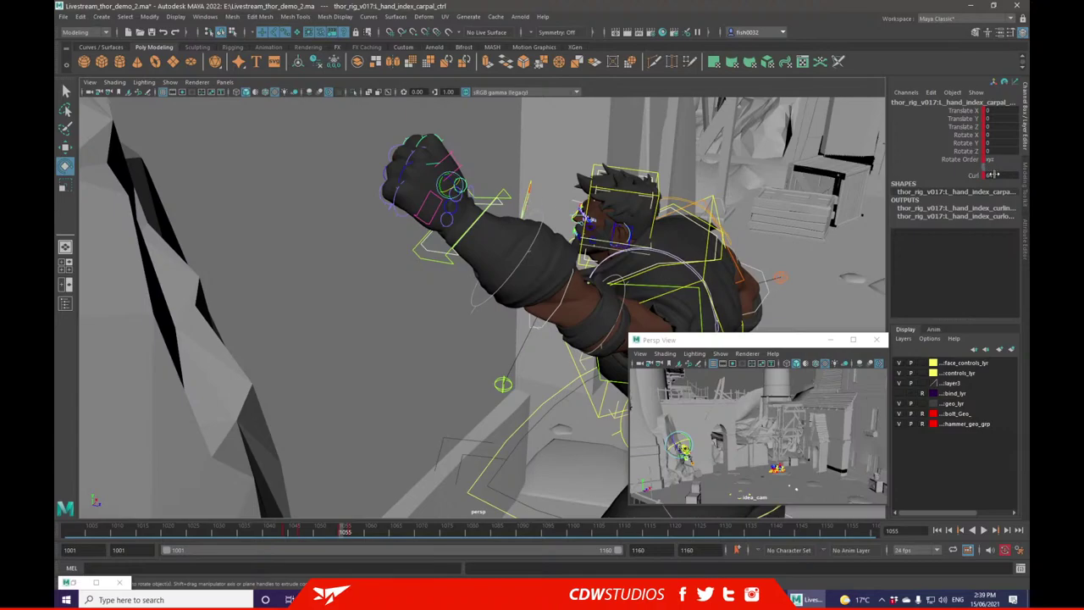
pyautogui.write('0')
pyautogui.press('Return')
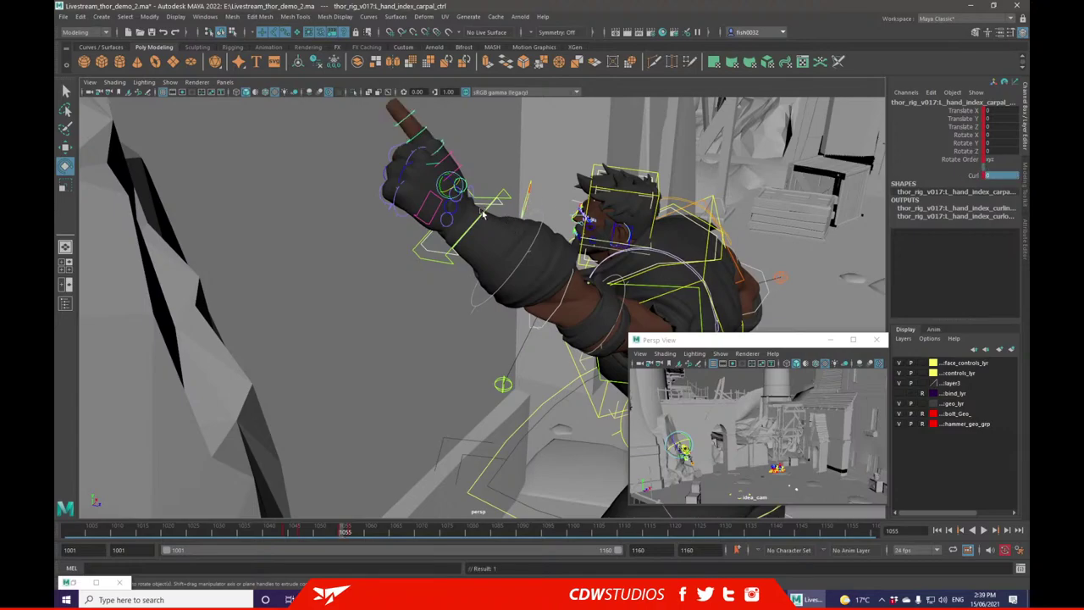
# - Set Curl to 0 on the left hand's middle and ring finger carpal controls
pyautogui.click(464, 201)
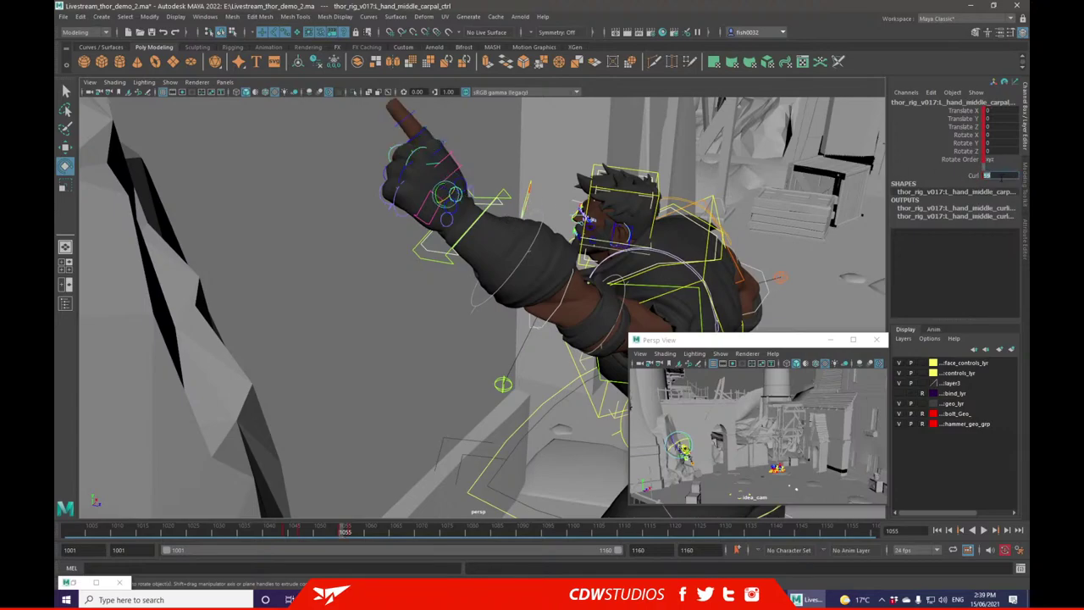
pyautogui.write('0')
pyautogui.press('Return')
pyautogui.click(470, 154)
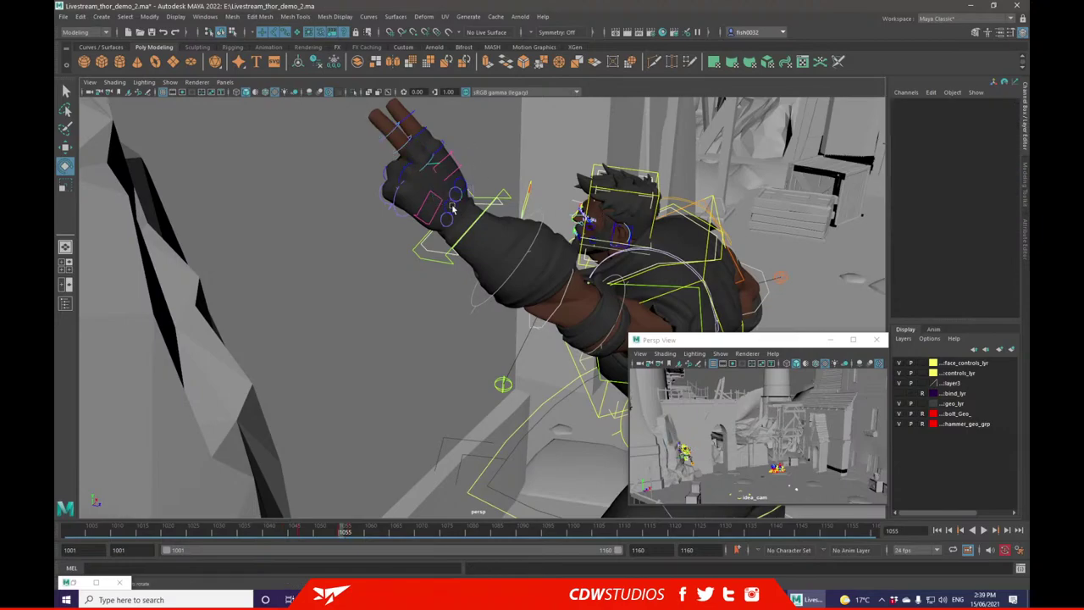
pyautogui.click(453, 210)
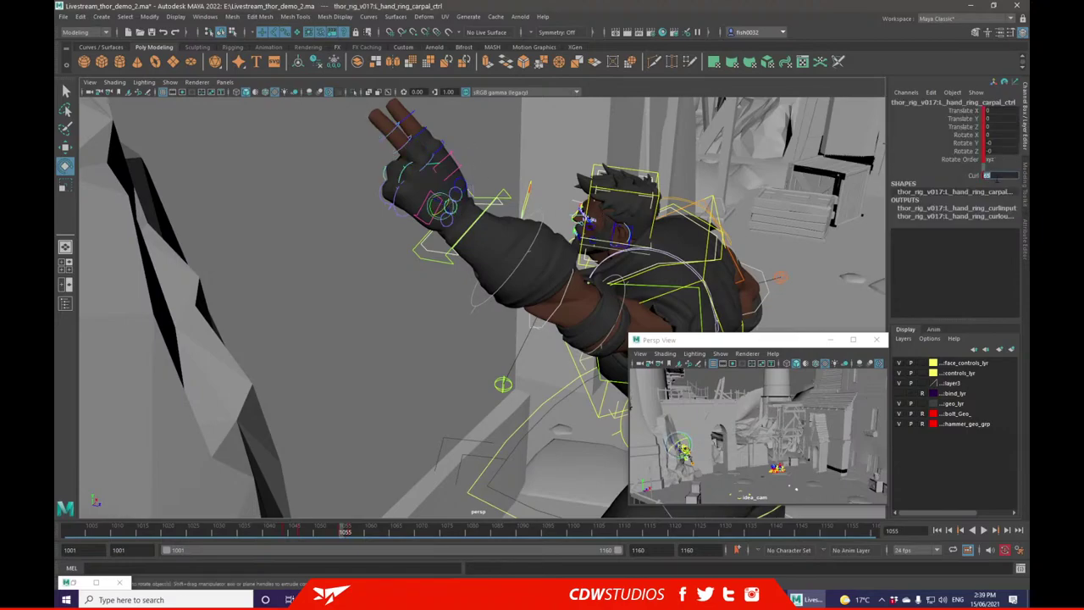
pyautogui.write('0')
pyautogui.press('Return')
pyautogui.click(500, 167)
# - Straighten the left pinky by setting its carpal control's Curl to 0
pyautogui.click(448, 223)
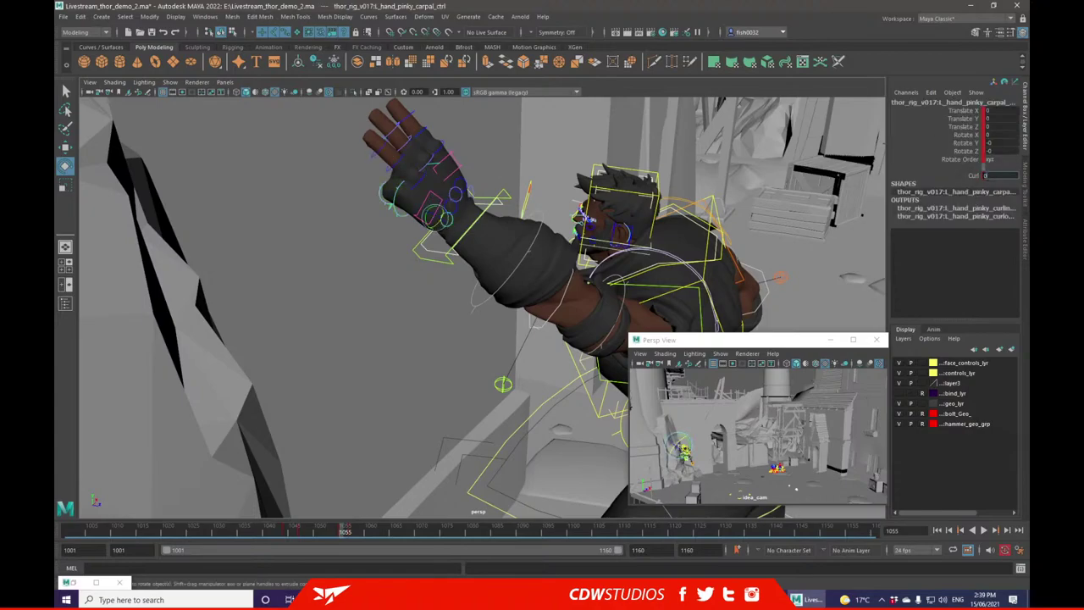
pyautogui.write('0')
pyautogui.press('Return')
pyautogui.keyDown('alt'); pyautogui.moveTo(484, 146); pyautogui.dragTo(457, 140); pyautogui.keyUp('alt')
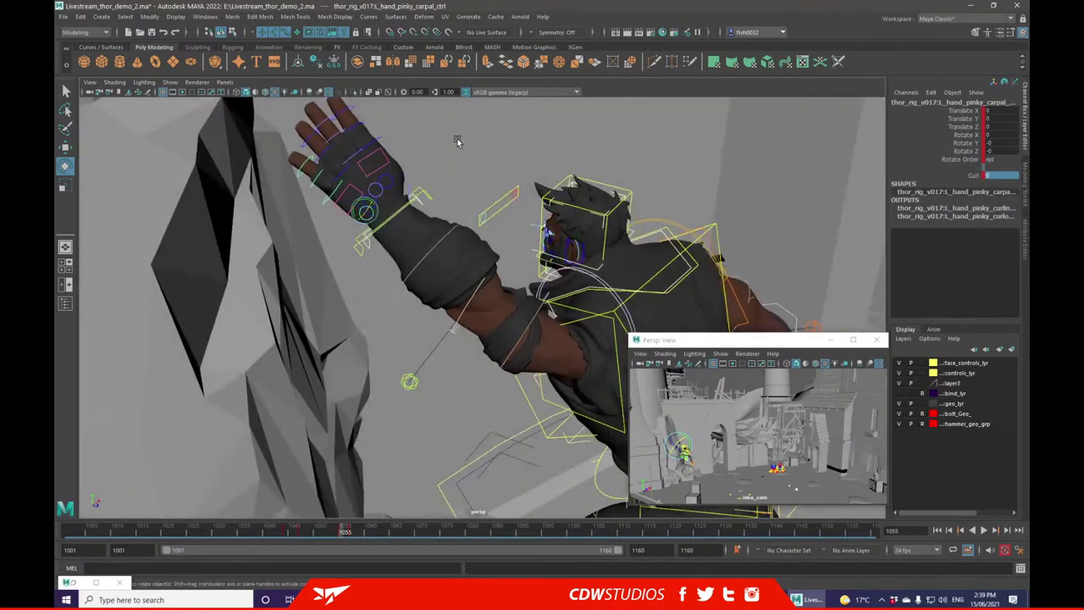
pyautogui.click(457, 141)
# - Uncurl the left thumb and rotate its carpal control to about X -6.4, Y -23.8, Z -16.9
pyautogui.click(518, 190)
pyautogui.moveTo(395, 218); pyautogui.dragTo(379, 174)
pyautogui.click(377, 176)
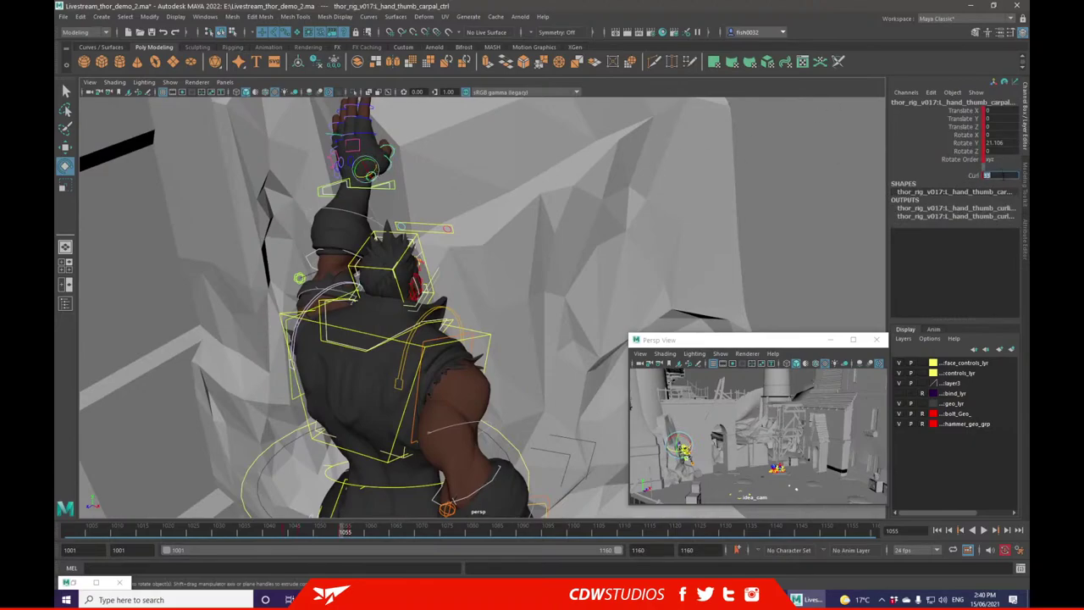
pyautogui.press('Return')
pyautogui.moveTo(370, 173); pyautogui.dragTo(523, 164)
pyautogui.keyDown('alt'); pyautogui.moveTo(522, 164); pyautogui.dragTo(612, 247, button='right'); pyautogui.keyUp('alt')
pyautogui.keyDown('alt'); pyautogui.moveTo(612, 246); pyautogui.dragTo(500, 231, button='middle'); pyautogui.keyUp('alt')
pyautogui.keyDown('alt'); pyautogui.moveTo(500, 232); pyautogui.dragTo(586, 183); pyautogui.keyUp('alt')
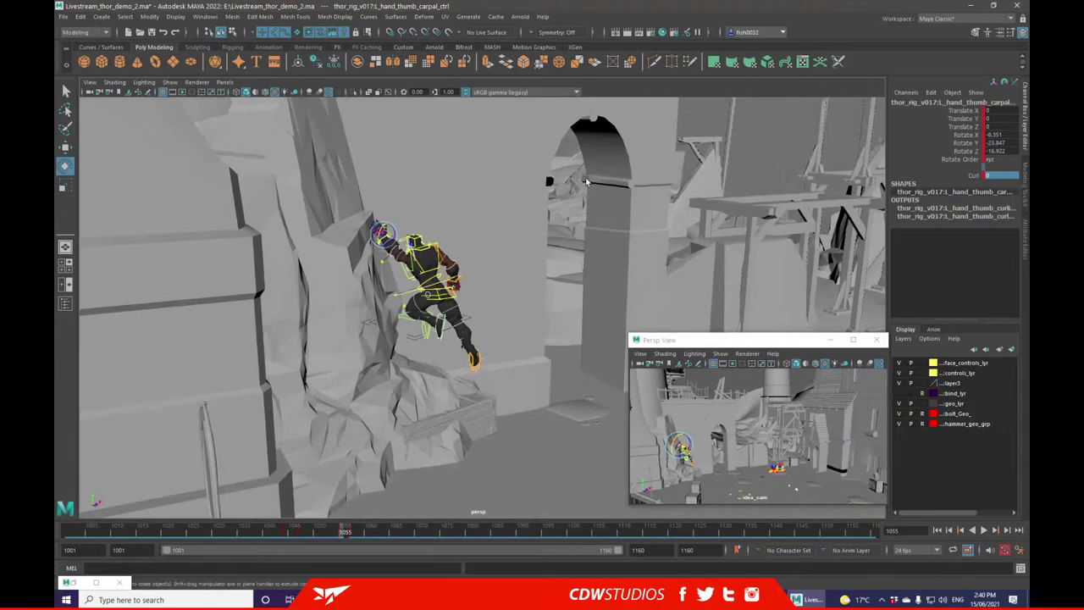
# - Move the raised left hand's IK control to about X -41.5, Y 49.0, Z 22.5
pyautogui.click(687, 123)
pyautogui.keyDown('alt'); pyautogui.moveTo(292, 271); pyautogui.dragTo(318, 227); pyautogui.keyUp('alt')
pyautogui.keyDown('alt'); pyautogui.moveTo(318, 227); pyautogui.dragTo(378, 221, button='right'); pyautogui.keyUp('alt')
pyautogui.keyDown('alt'); pyautogui.moveTo(341, 155); pyautogui.dragTo(373, 194, button='middle'); pyautogui.keyUp('alt')
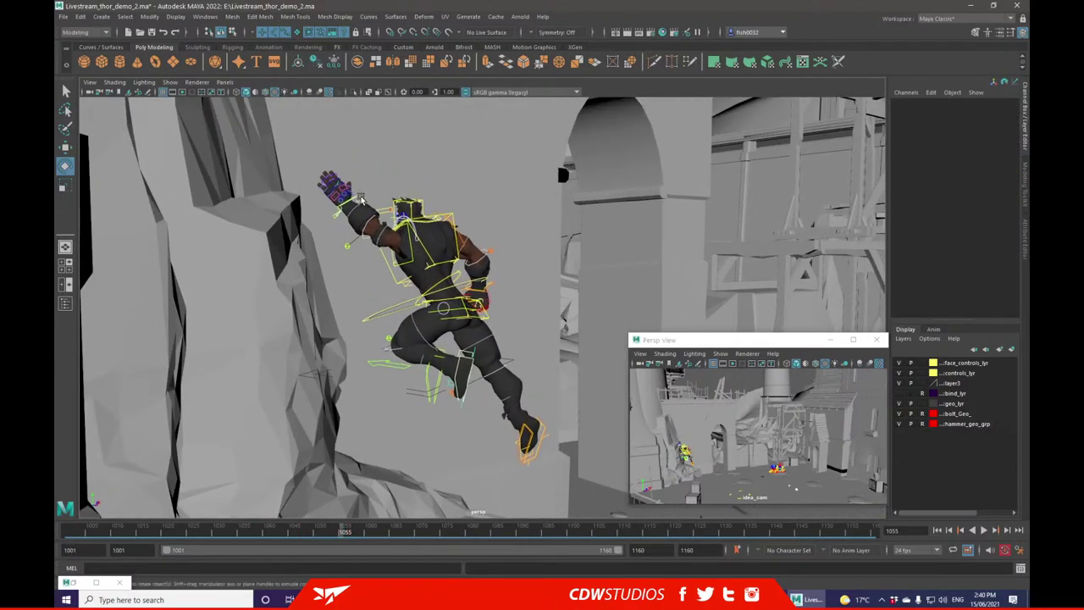
pyautogui.click(360, 199)
pyautogui.click(65, 148)
pyautogui.moveTo(344, 191); pyautogui.dragTo(345, 184)
pyautogui.keyDown('alt'); pyautogui.moveTo(347, 193); pyautogui.dragTo(419, 252); pyautogui.keyUp('alt')
pyautogui.hotkey('ctrl', 'z')
pyautogui.click(366, 250)
pyautogui.moveTo(377, 242); pyautogui.dragTo(377, 240)
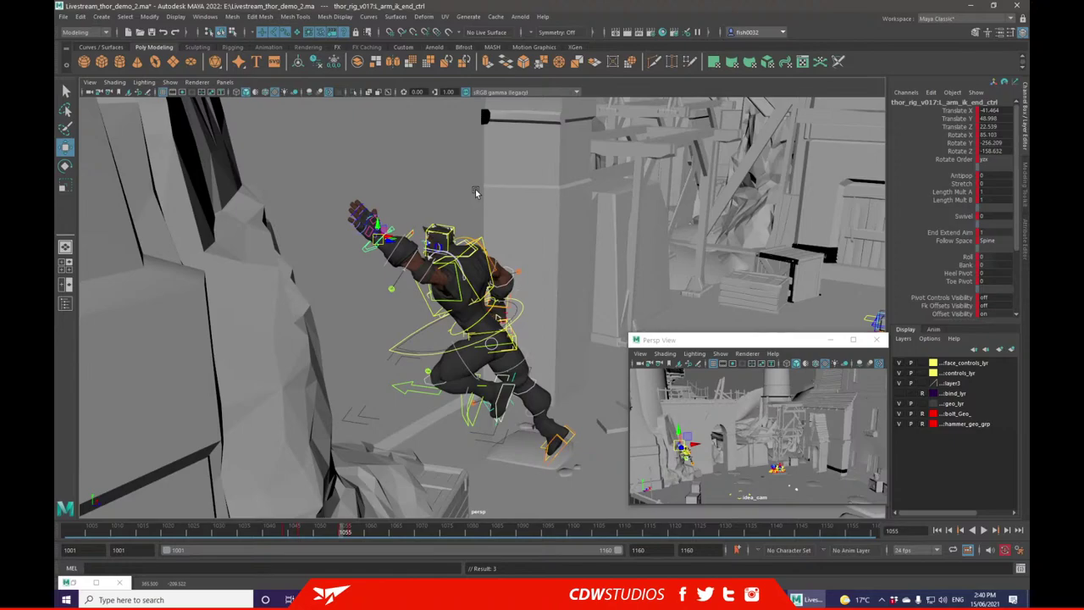
# - Shift the left arm IK control further to about X -42.0 and Z 18.7
pyautogui.press('f')
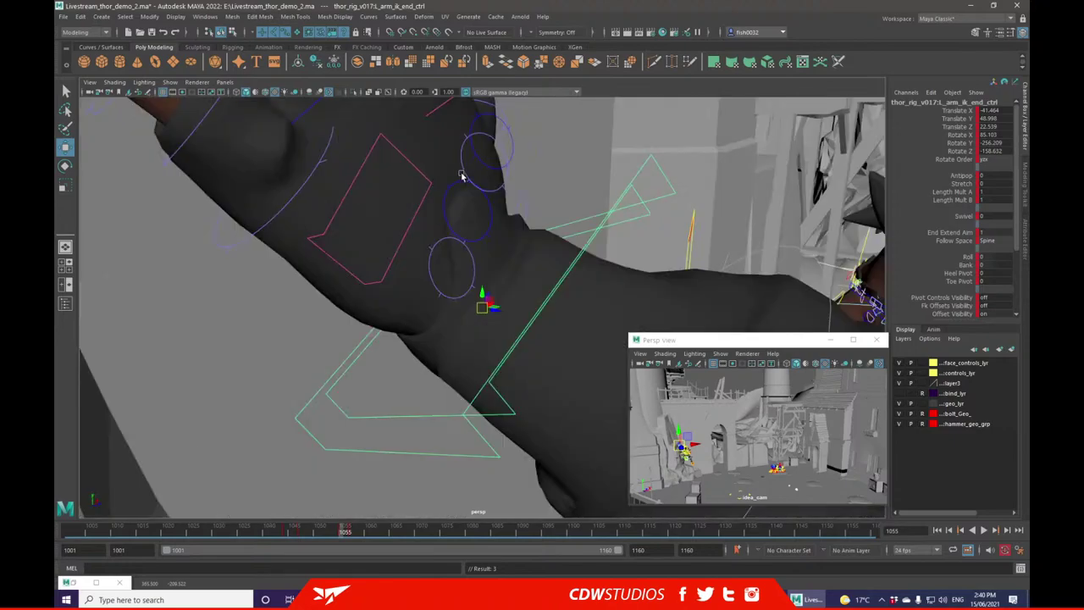
pyautogui.scroll(-6, 549, 256)
pyautogui.keyDown('alt'); pyautogui.moveTo(518, 278); pyautogui.dragTo(470, 306); pyautogui.keyUp('alt')
pyautogui.keyDown('alt'); pyautogui.moveTo(470, 306); pyautogui.dragTo(534, 265); pyautogui.keyUp('alt')
pyautogui.scroll(-5, 534, 266)
pyautogui.click(63, 168)
pyautogui.keyDown('alt'); pyautogui.moveTo(431, 203); pyautogui.dragTo(522, 262); pyautogui.keyUp('alt')
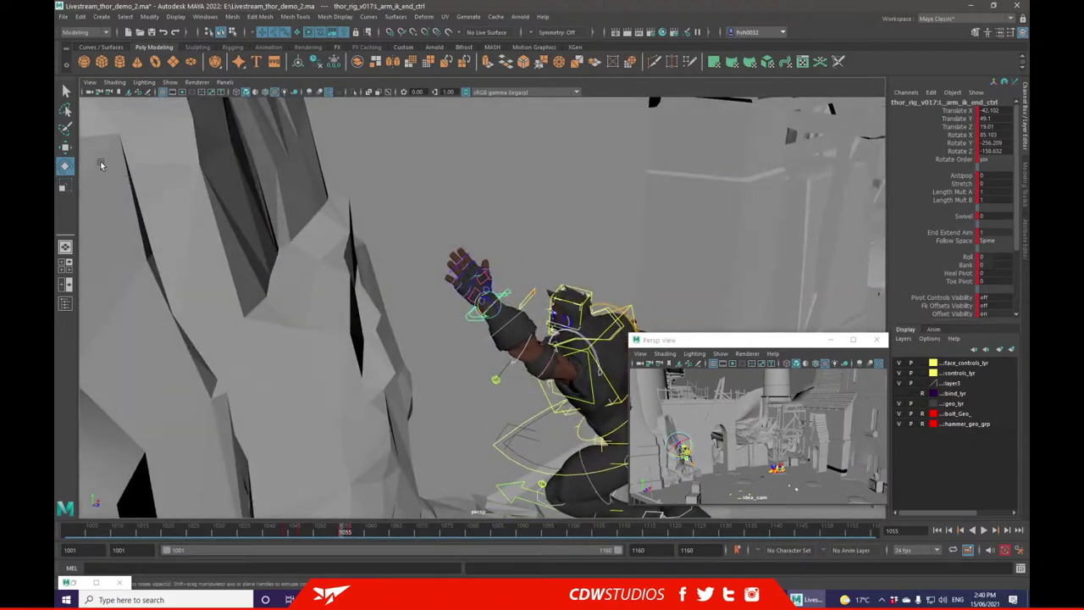
pyautogui.click(65, 147)
pyautogui.keyDown('alt'); pyautogui.moveTo(427, 167); pyautogui.dragTo(532, 278); pyautogui.keyUp('alt')
pyautogui.moveTo(500, 311); pyautogui.dragTo(559, 304)
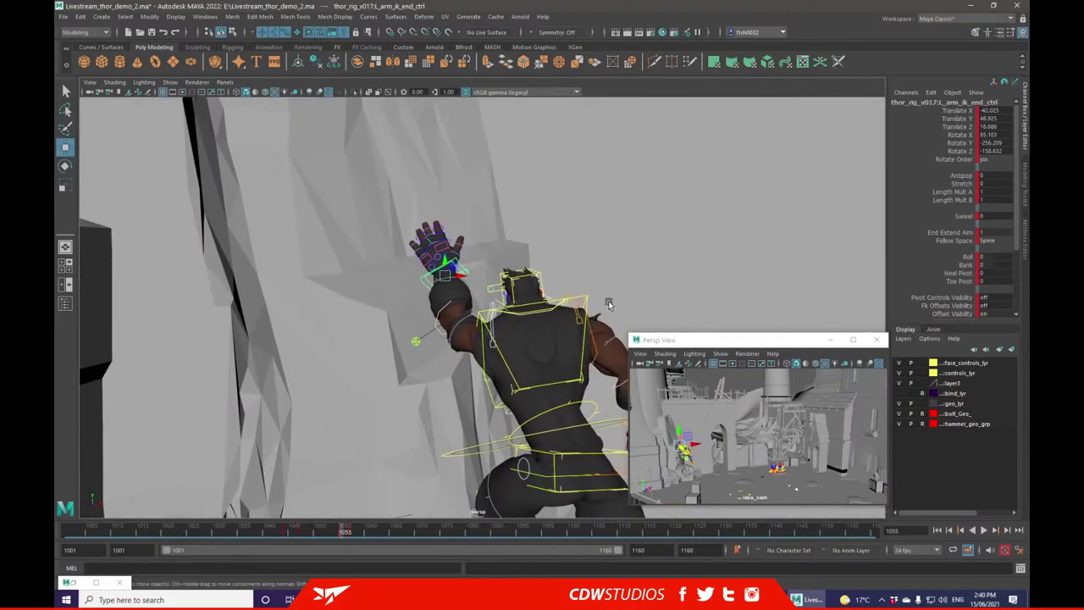
# - Rotate the left shoulder control to about X -20.4 and Y 22.6
pyautogui.click(506, 337)
pyautogui.click(65, 165)
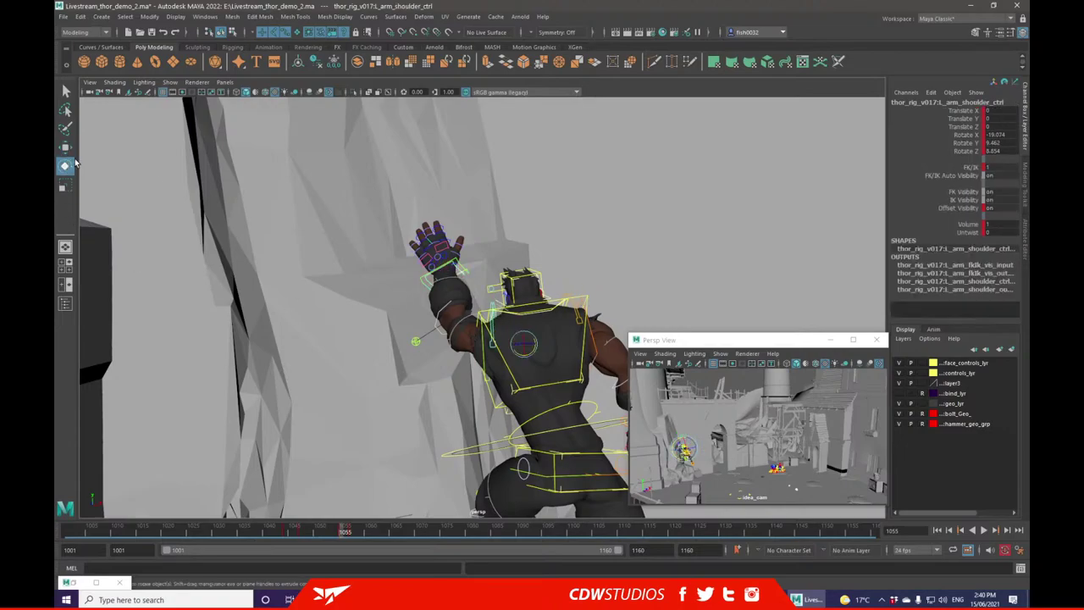
pyautogui.press('=')
pyautogui.press('=')
pyautogui.press('=')
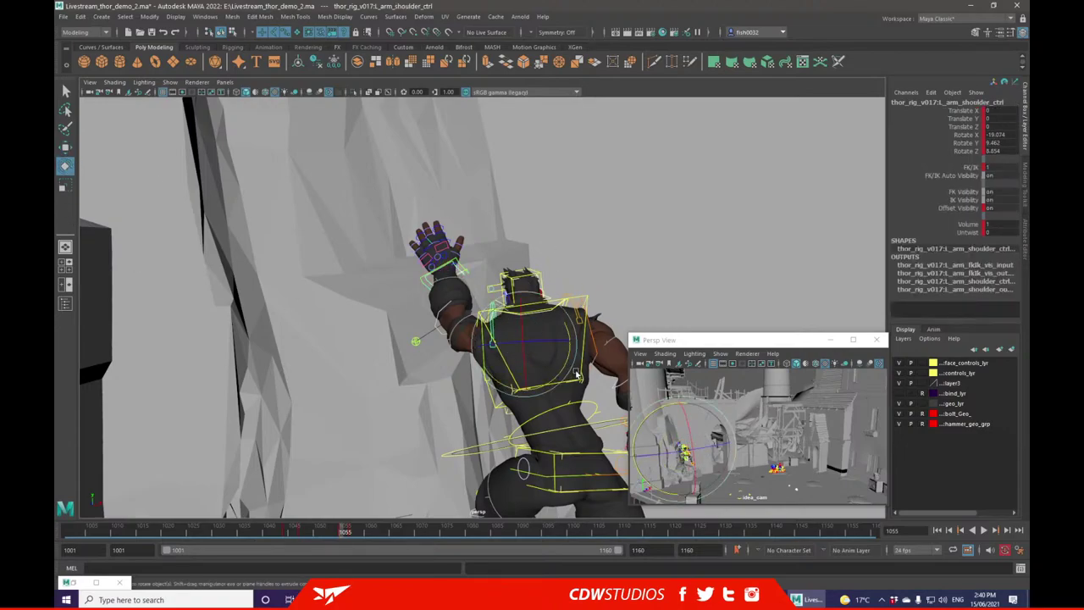
pyautogui.moveTo(561, 372); pyautogui.dragTo(559, 339)
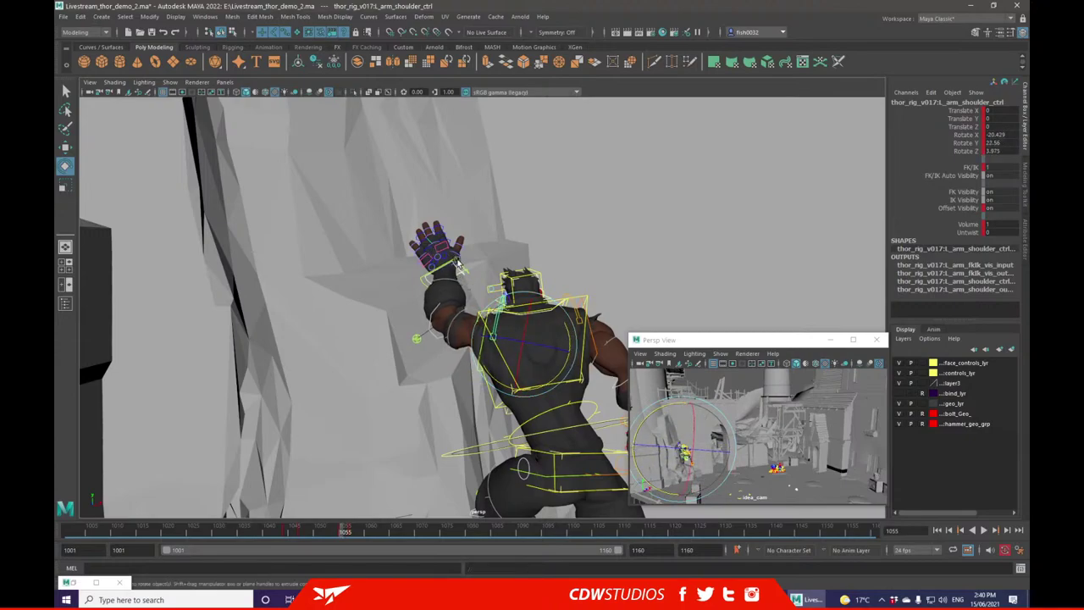
# - Reposition the left arm IK control to about X -38.4, Y 50.3, Z 16.0 to suit the rotated shoulder
pyautogui.click(436, 248)
pyautogui.click(65, 148)
pyautogui.moveTo(443, 276); pyautogui.dragTo(471, 273)
pyautogui.press('super')
pyautogui.keyDown('alt'); pyautogui.moveTo(578, 235); pyautogui.dragTo(542, 210); pyautogui.keyUp('alt')
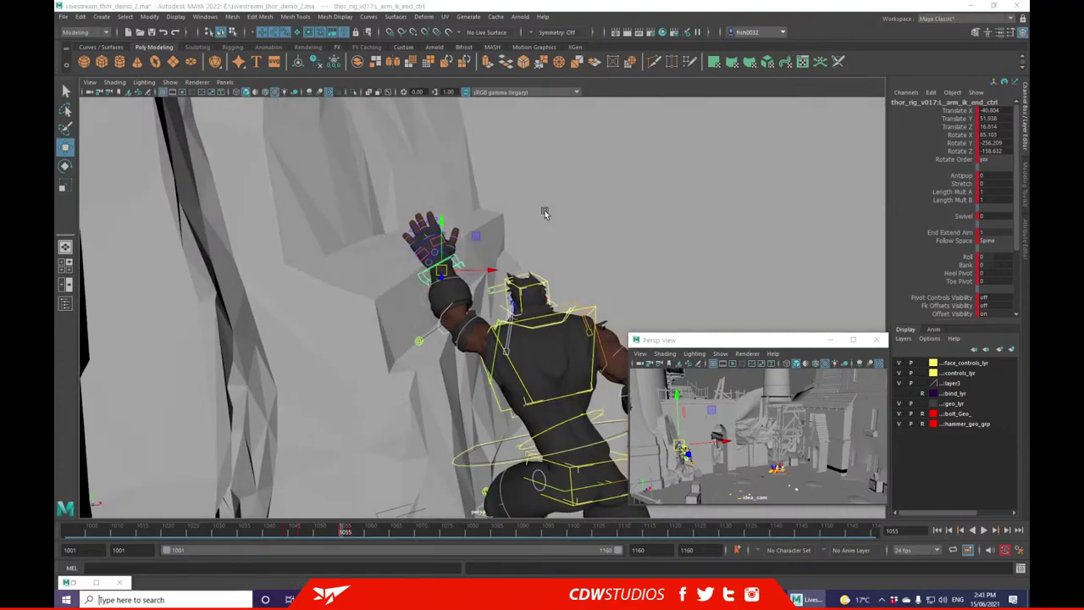
pyautogui.click(591, 234)
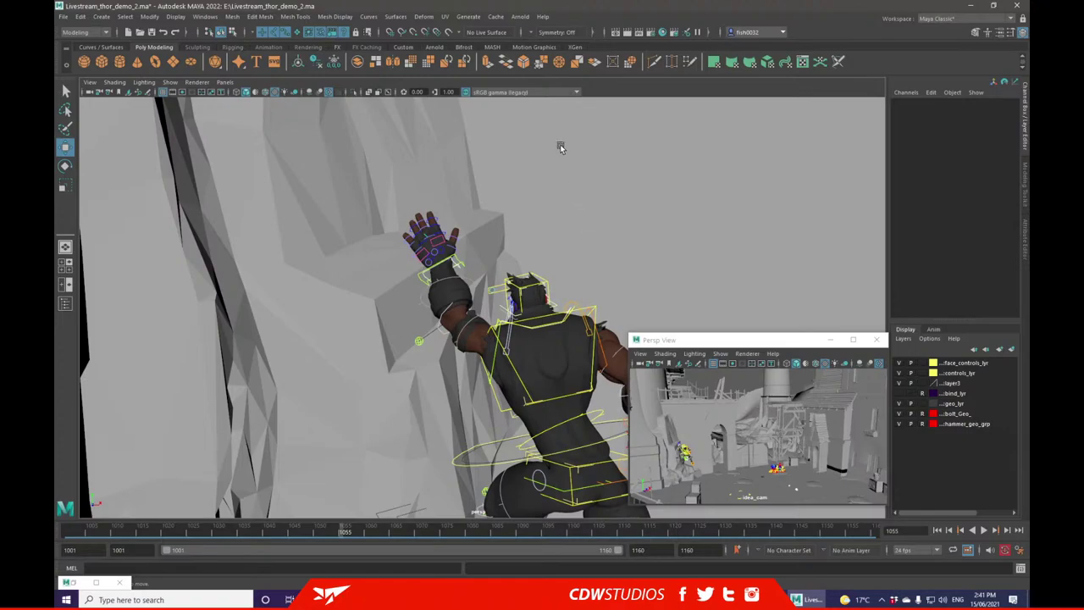
pyautogui.click(452, 262)
pyautogui.click(495, 256)
pyautogui.click(465, 267)
pyautogui.keyDown('alt'); pyautogui.moveTo(592, 244); pyautogui.dragTo(579, 266); pyautogui.keyUp('alt')
# - Rotate the left hand with the left arm IK control to adjust the wrist angle
pyautogui.click(65, 166)
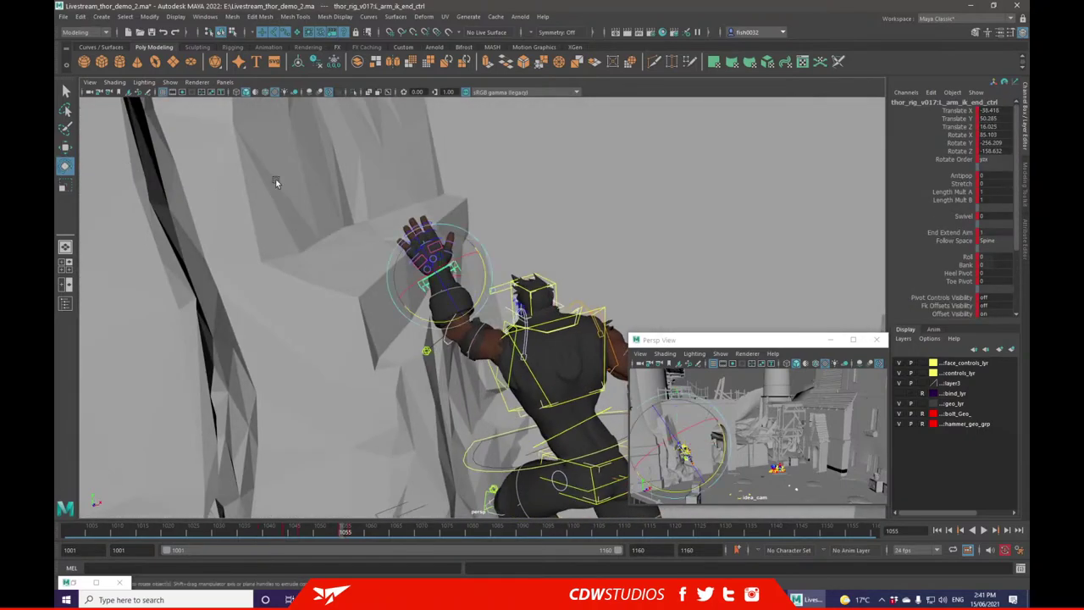
pyautogui.moveTo(445, 268); pyautogui.dragTo(442, 298)
pyautogui.keyDown('alt'); pyautogui.moveTo(578, 226); pyautogui.dragTo(627, 294, button='right'); pyautogui.keyUp('alt')
pyautogui.keyDown('alt'); pyautogui.moveTo(505, 202); pyautogui.dragTo(485, 192, button='middle'); pyautogui.keyUp('alt')
pyautogui.keyDown('alt'); pyautogui.moveTo(485, 192); pyautogui.dragTo(370, 465); pyautogui.keyUp('alt')
# - Scrub and play back the jump from the run-up through the ledge landing to check the blocking
pyautogui.click(303, 536)
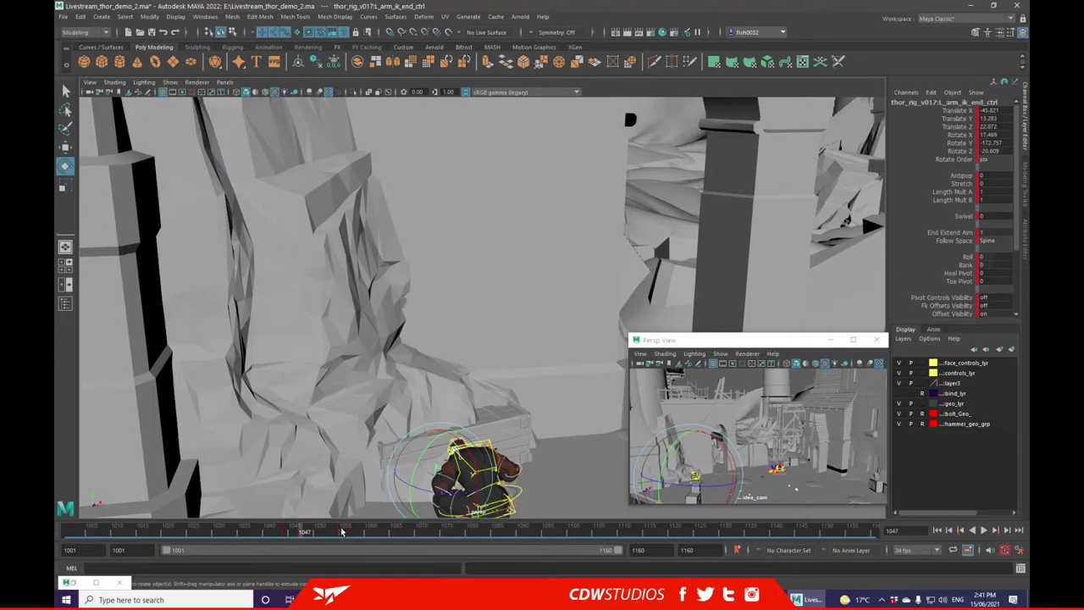
pyautogui.moveTo(341, 531)
pyautogui.mouseDown()
pyautogui.moveTo(352, 531)
pyautogui.moveTo(290, 530)
pyautogui.mouseUp()
pyautogui.click(983, 531)
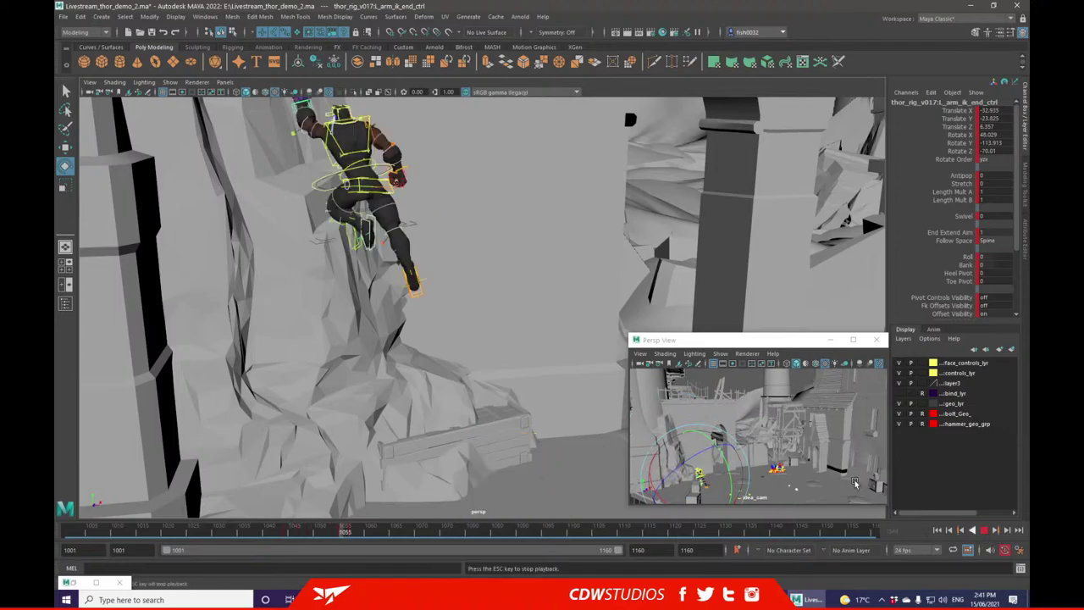
pyautogui.click(234, 533)
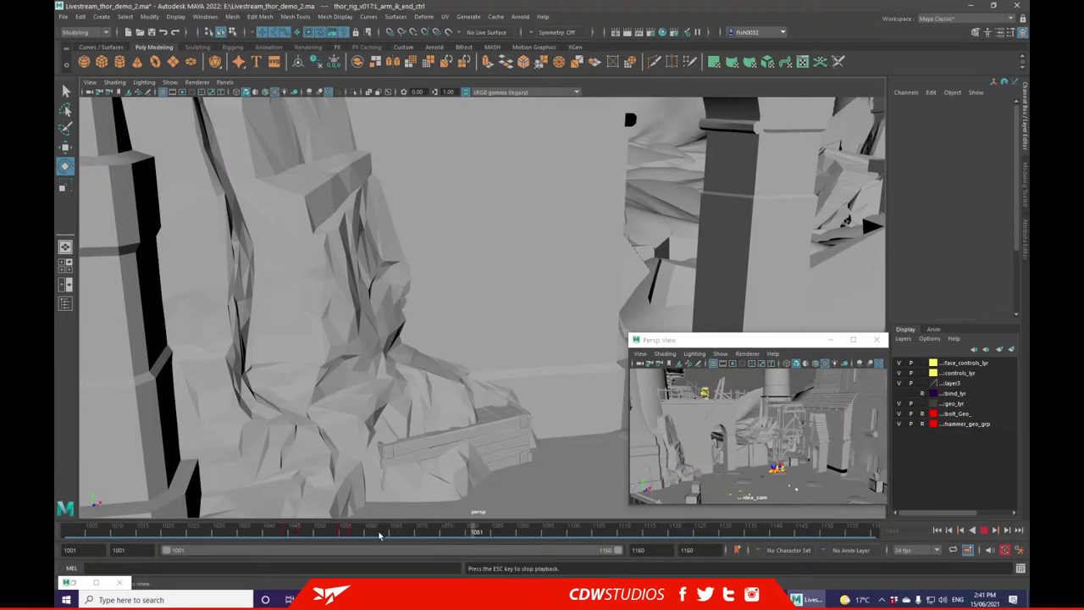
pyautogui.click(983, 533)
pyautogui.moveTo(448, 535); pyautogui.dragTo(309, 539)
pyautogui.click(271, 537)
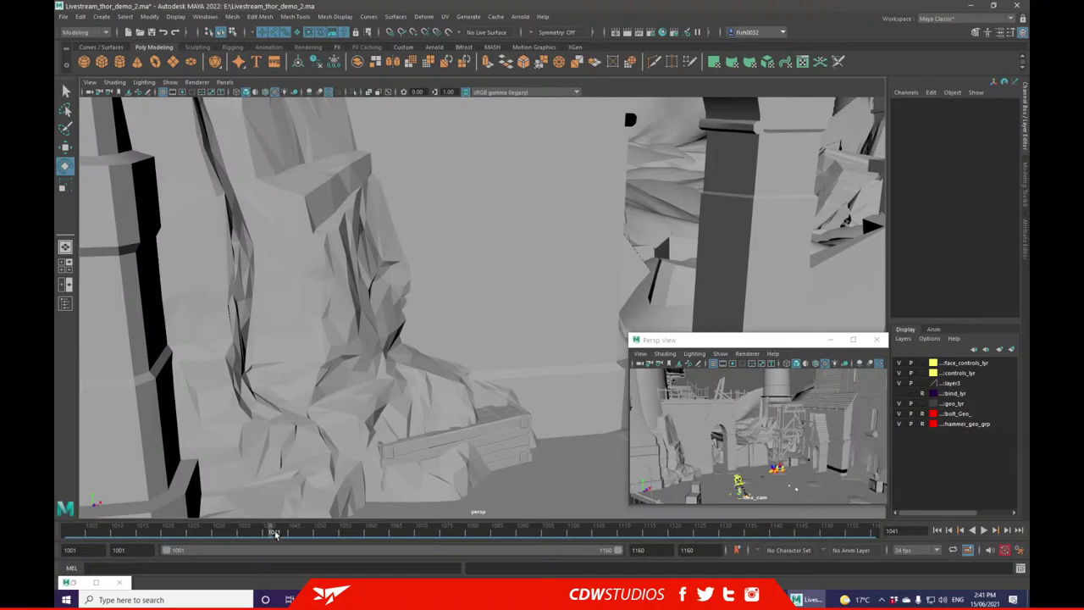
pyautogui.click(258, 537)
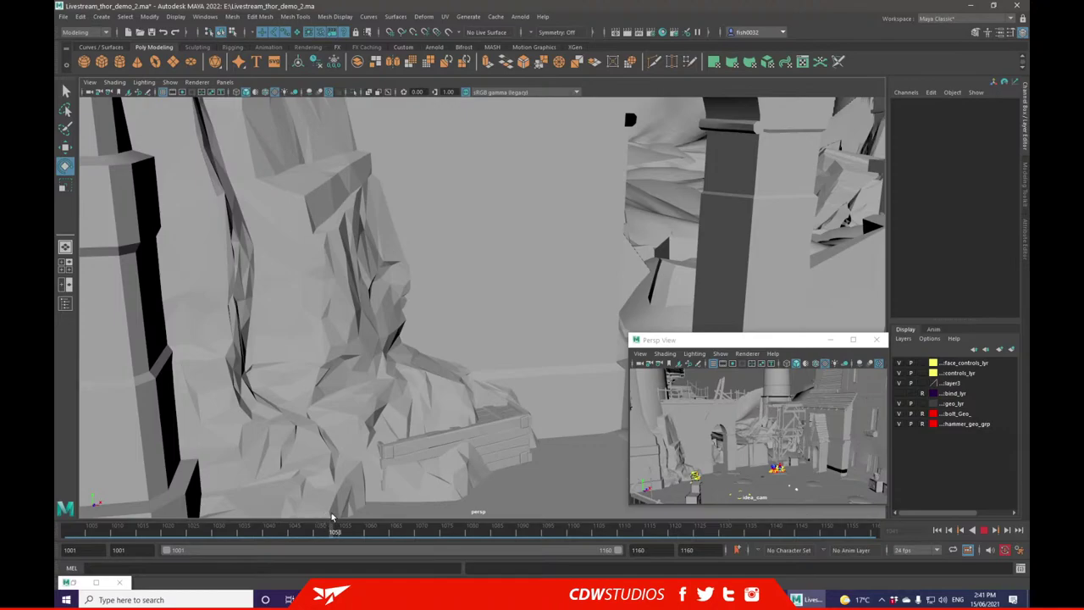
pyautogui.hotkey('alt', 'v')
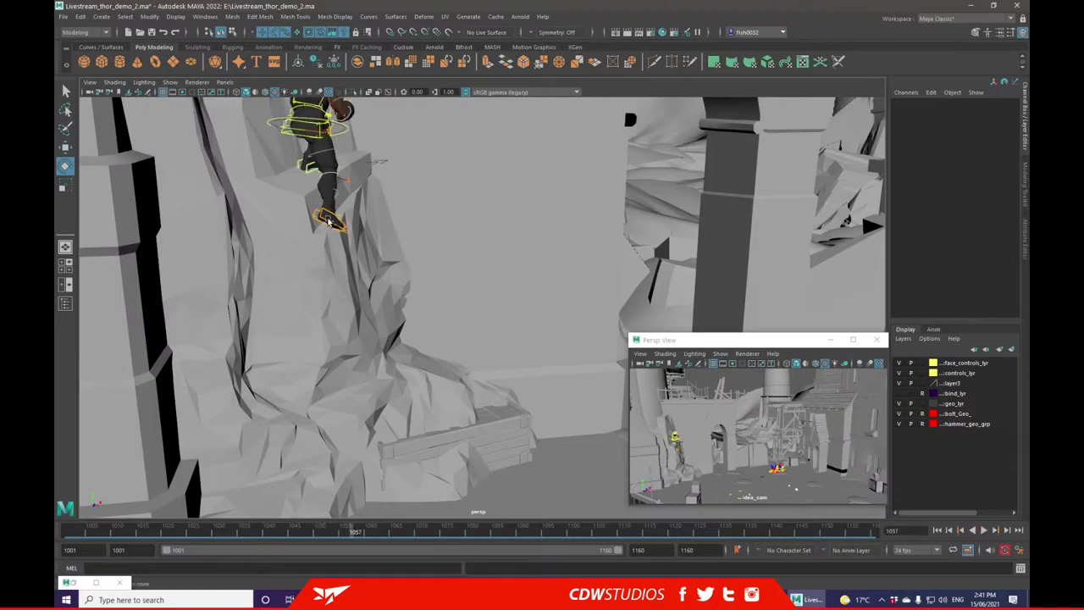
# - Examine the right foot at frame 1057 and compare that pose with the jump pose at frame 1055
pyautogui.click(330, 217)
pyautogui.press('f')
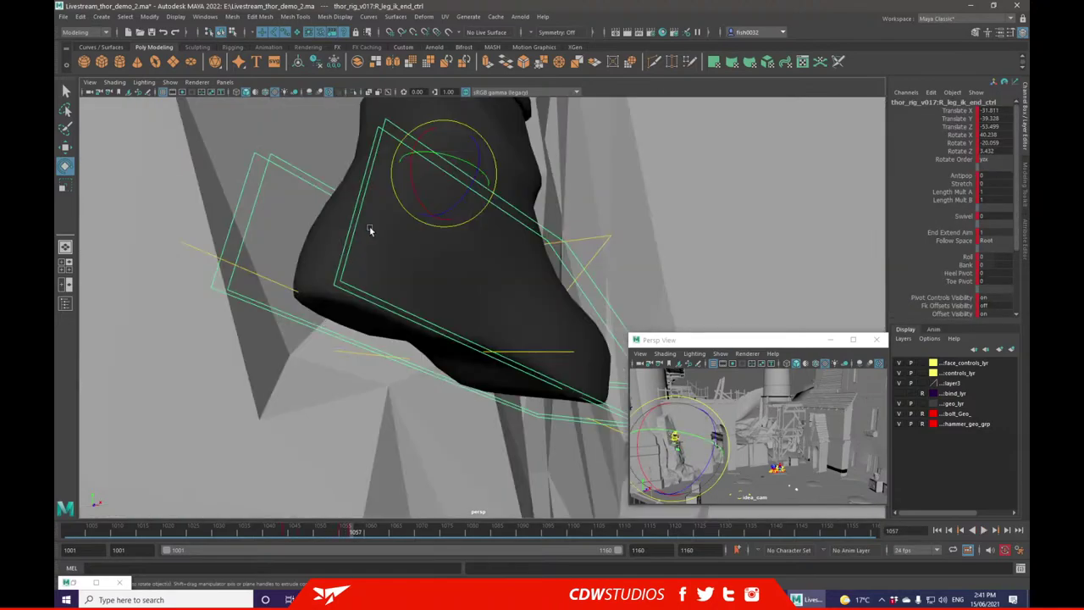
pyautogui.scroll(-8, 530, 165)
pyautogui.keyDown('alt'); pyautogui.moveTo(578, 195); pyautogui.dragTo(426, 223, button='middle'); pyautogui.keyUp('alt')
pyautogui.keyDown('alt'); pyautogui.moveTo(426, 222); pyautogui.dragTo(558, 196); pyautogui.keyUp('alt')
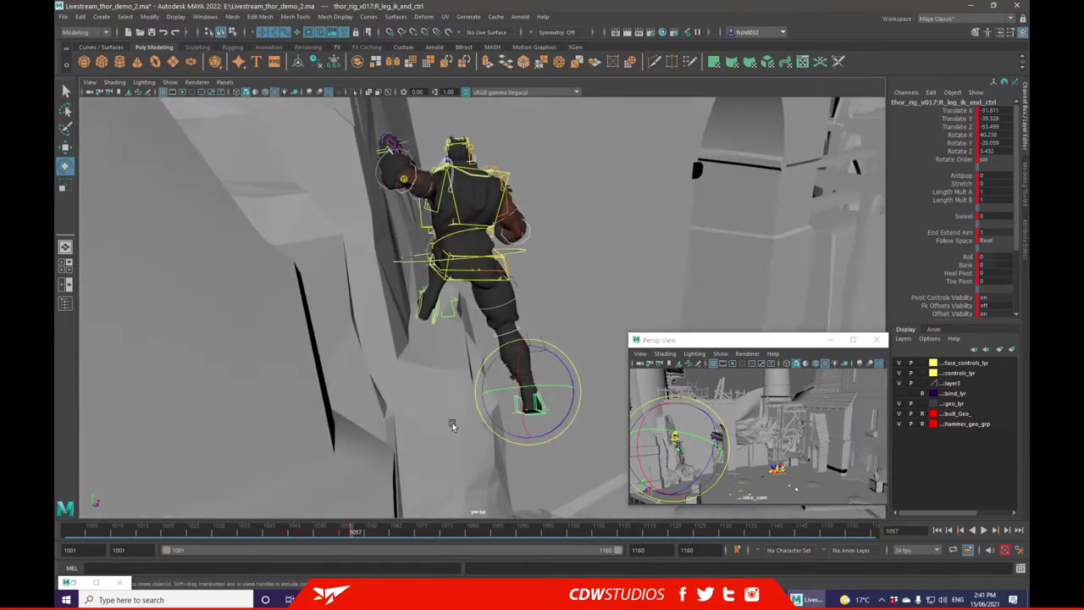
pyautogui.click(336, 531)
pyautogui.hotkey('alt', 'v')
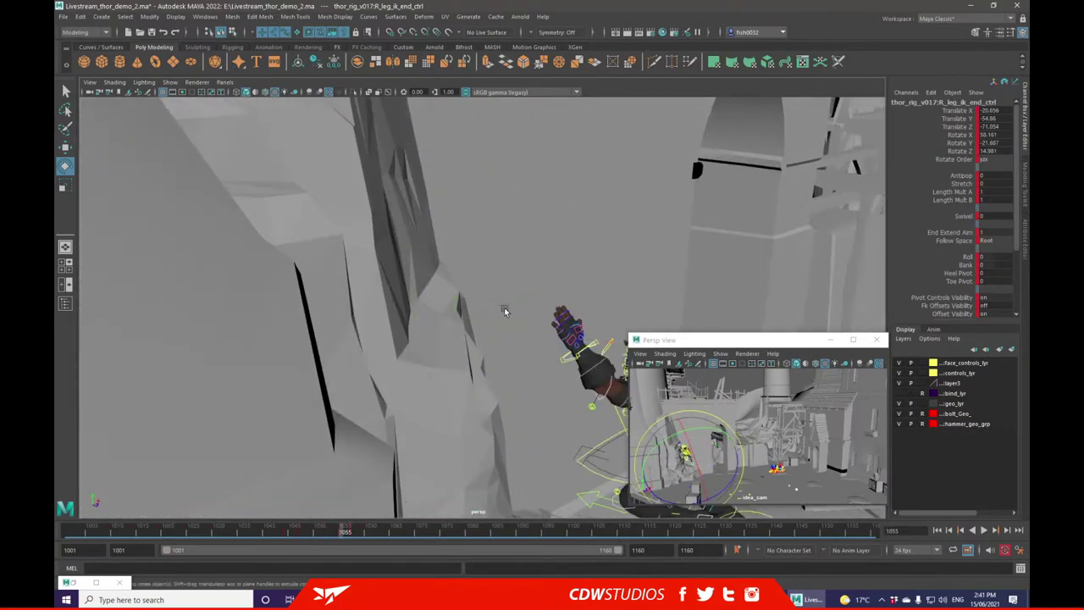
pyautogui.moveTo(349, 529)
pyautogui.mouseDown()
pyautogui.moveTo(291, 530)
pyautogui.moveTo(353, 532)
pyautogui.mouseUp()
pyautogui.keyDown('alt'); pyautogui.moveTo(502, 303); pyautogui.dragTo(451, 275); pyautogui.keyUp('alt')
pyautogui.click(345, 530)
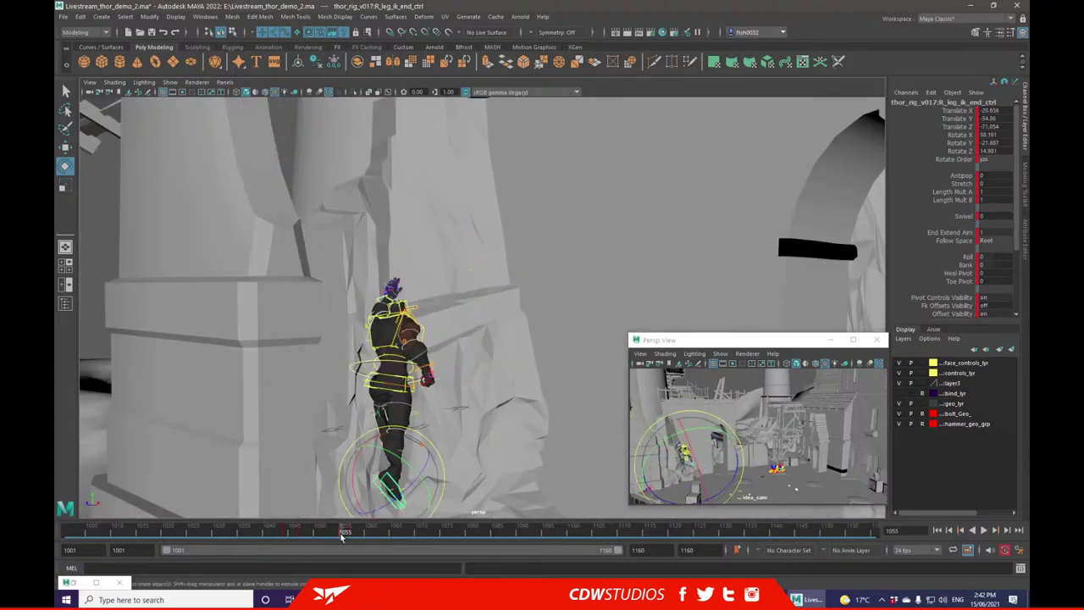
# - Set the right leg IK control's Stretch to 1 and reposition the foot at frame 1055 to about X -15.3, Y -87.9, Z -99.5
pyautogui.keyDown('alt'); pyautogui.moveTo(505, 371); pyautogui.dragTo(493, 376); pyautogui.keyUp('alt')
pyautogui.click(65, 147)
pyautogui.press('f')
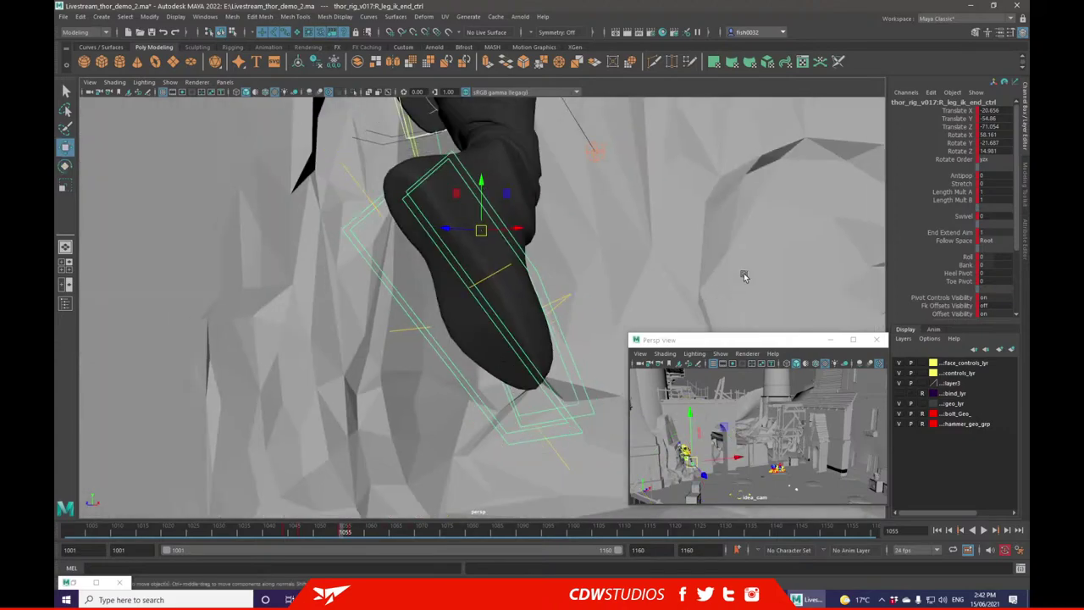
pyautogui.keyDown('ctrl'); pyautogui.moveTo(993, 178); pyautogui.dragTo(1008, 184); pyautogui.keyUp('ctrl')
pyautogui.moveTo(483, 251); pyautogui.dragTo(530, 315)
pyautogui.scroll(-5, 483, 255)
pyautogui.moveTo(479, 357); pyautogui.dragTo(424, 223)
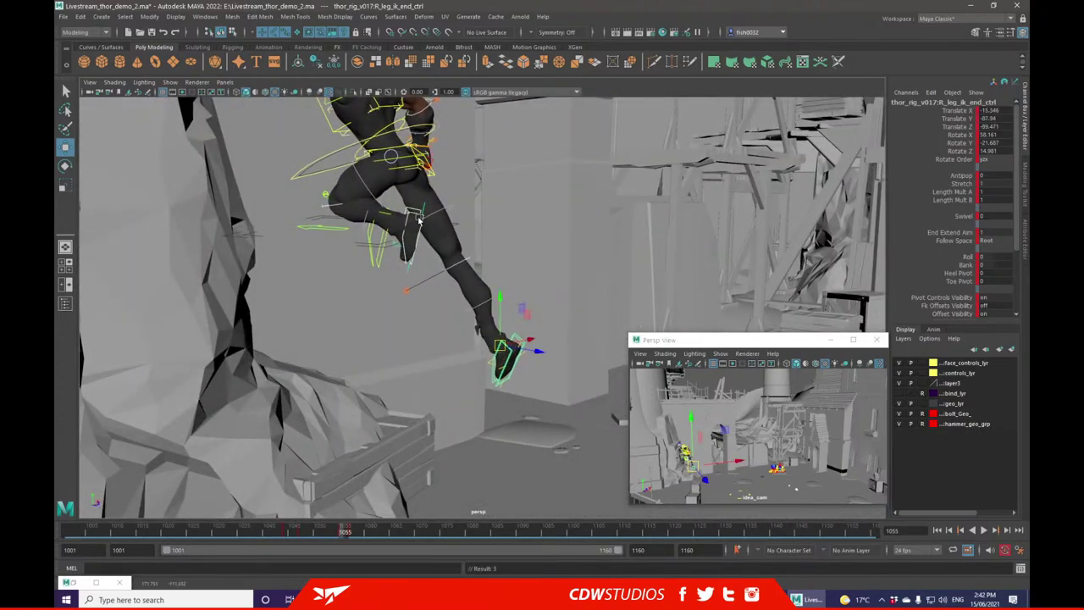
# - Hide NURBS curves in the floating idea_cam view and clear the control selection
pyautogui.keyDown('alt'); pyautogui.moveTo(506, 152); pyautogui.dragTo(700, 352); pyautogui.keyUp('alt')
pyautogui.click(506, 209)
pyautogui.click(718, 354)
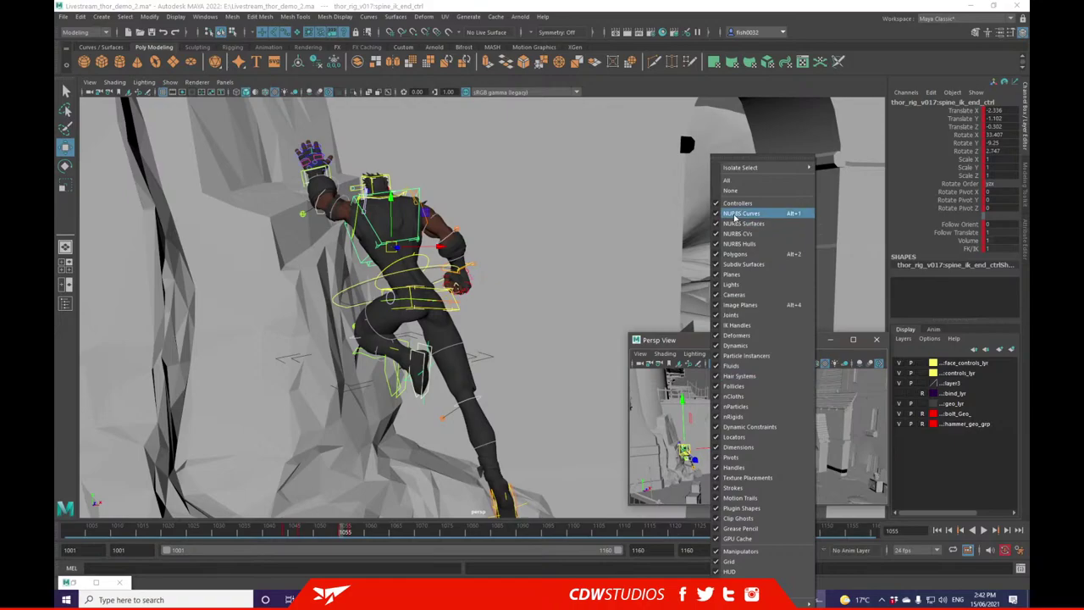
pyautogui.click(737, 217)
pyautogui.click(526, 500)
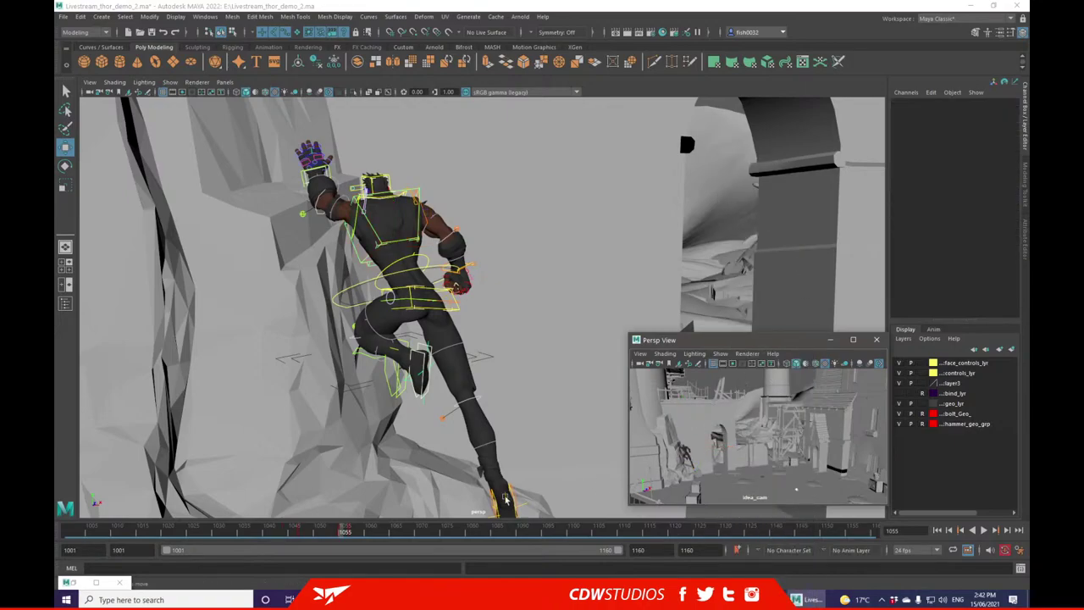
# - Scrub and play back the run-up, jump and ledge landing to review the blocking through the shot camera
pyautogui.click(309, 534)
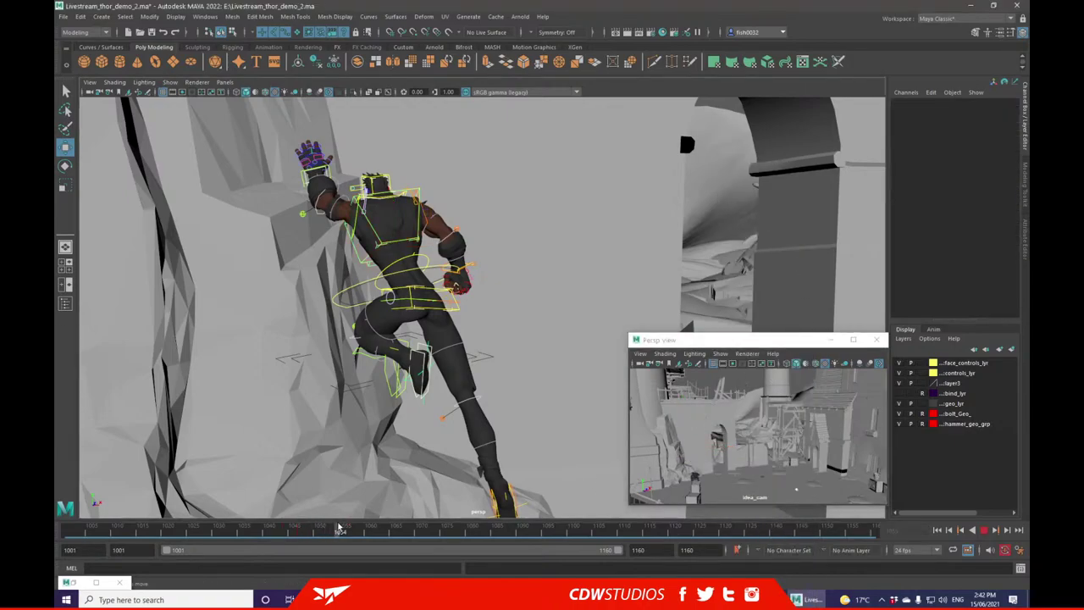
pyautogui.moveTo(343, 527); pyautogui.dragTo(351, 528)
pyautogui.click(306, 531)
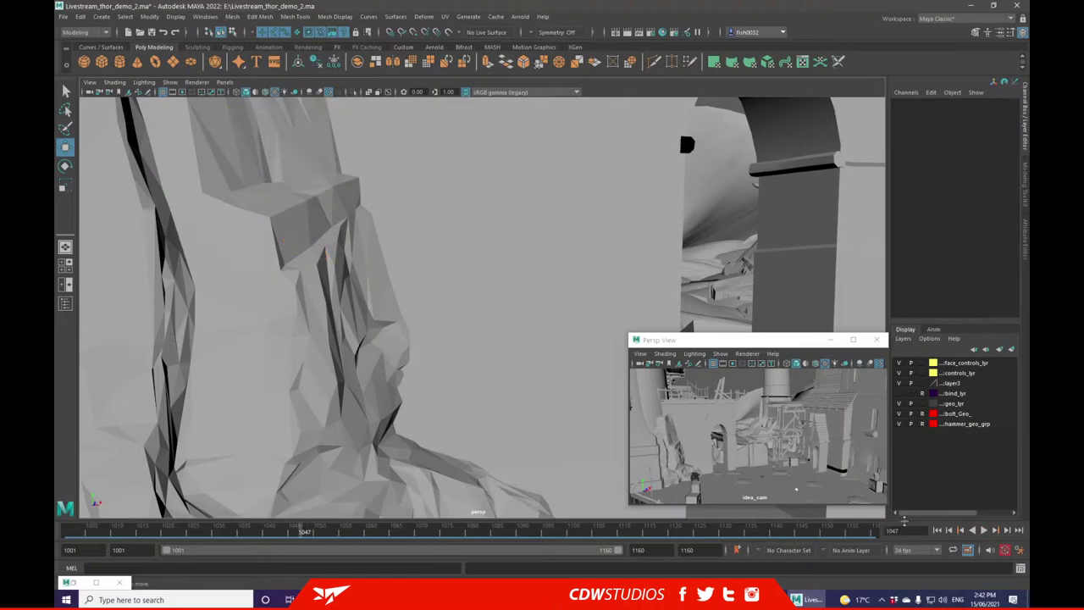
pyautogui.click(983, 530)
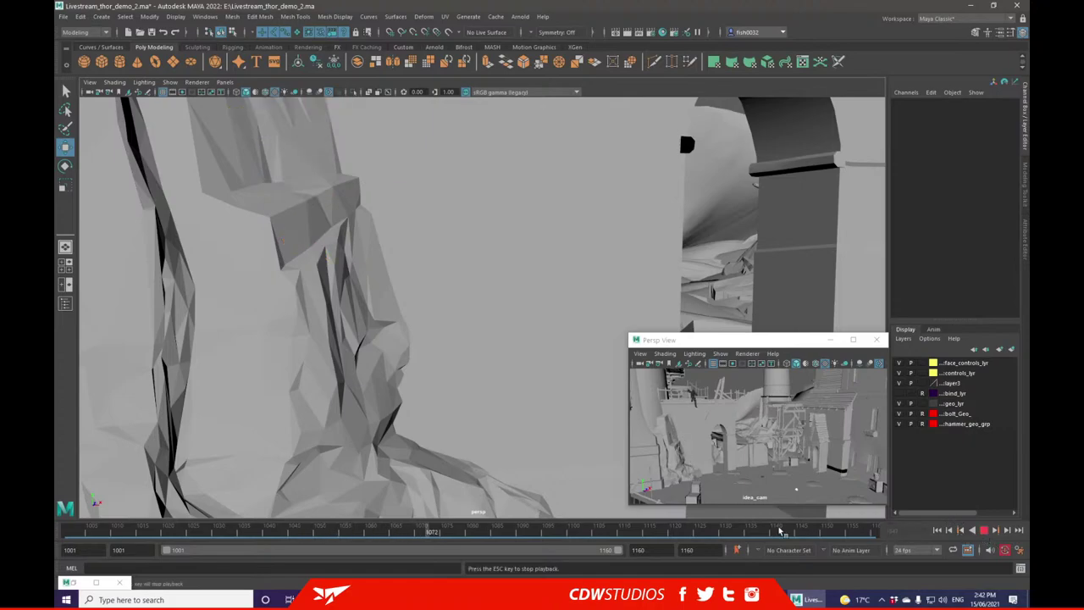
pyautogui.moveTo(237, 528); pyautogui.dragTo(184, 526)
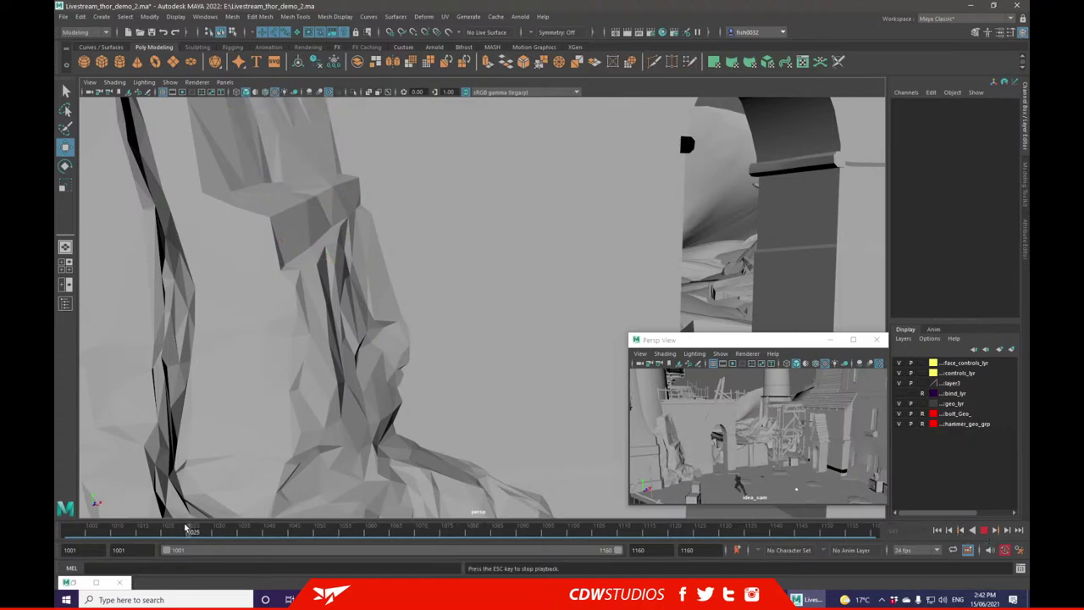
pyautogui.click(982, 530)
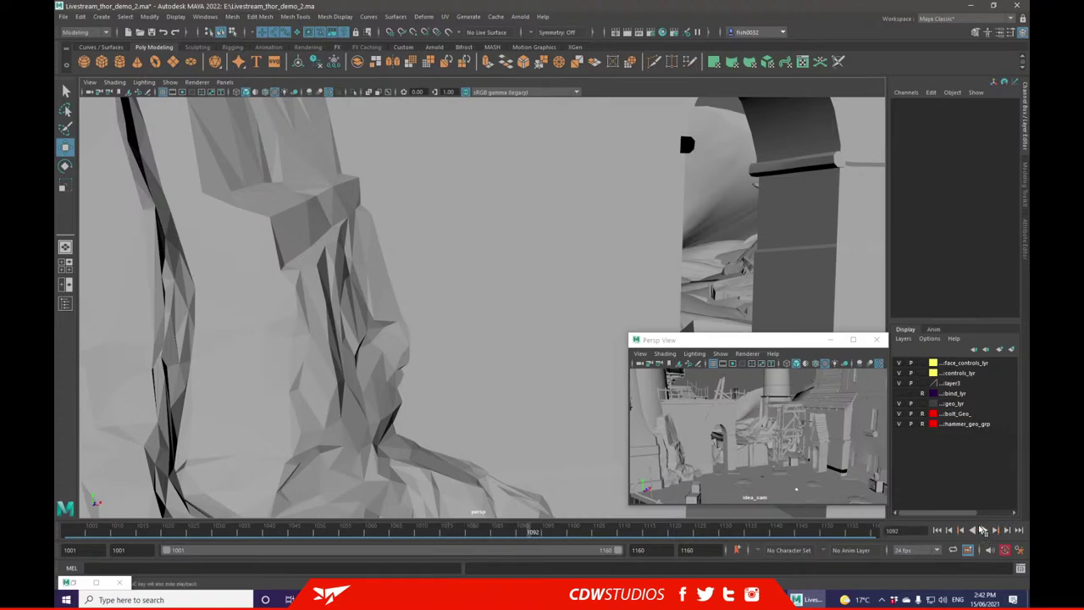
pyautogui.moveTo(340, 529)
pyautogui.mouseDown()
pyautogui.moveTo(293, 529)
pyautogui.moveTo(360, 522)
pyautogui.mouseUp()
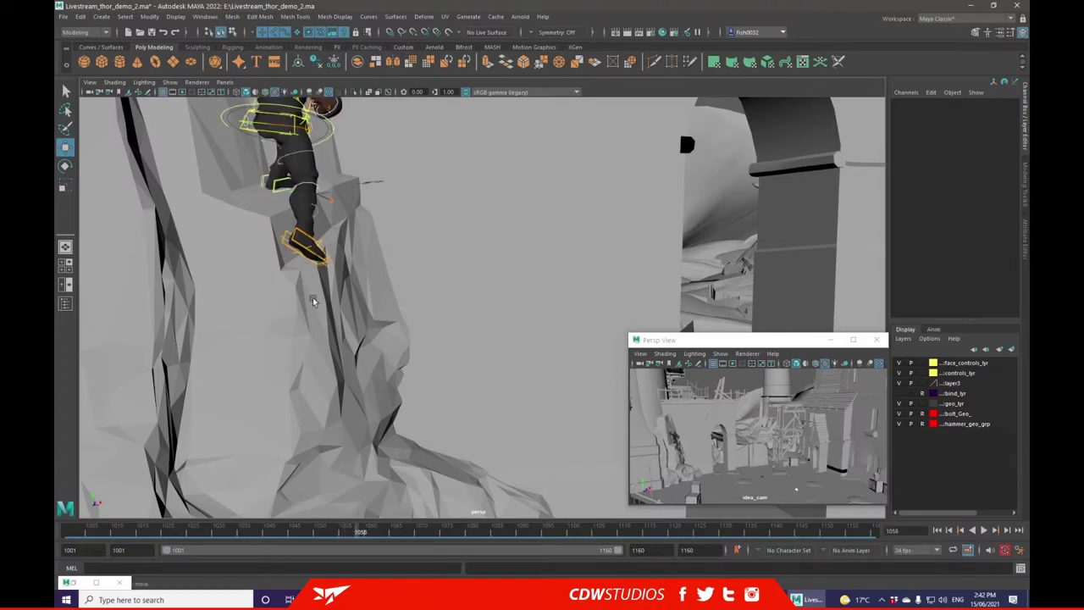
# - Select all of the character's controls, key the ledge landing pose and go to frame 1063
pyautogui.scroll(-5, 509, 229)
pyautogui.keyDown('alt'); pyautogui.moveTo(509, 228); pyautogui.dragTo(542, 271); pyautogui.keyUp('alt')
pyautogui.keyDown('alt'); pyautogui.moveTo(502, 287); pyautogui.dragTo(480, 359, button='middle'); pyautogui.keyUp('alt')
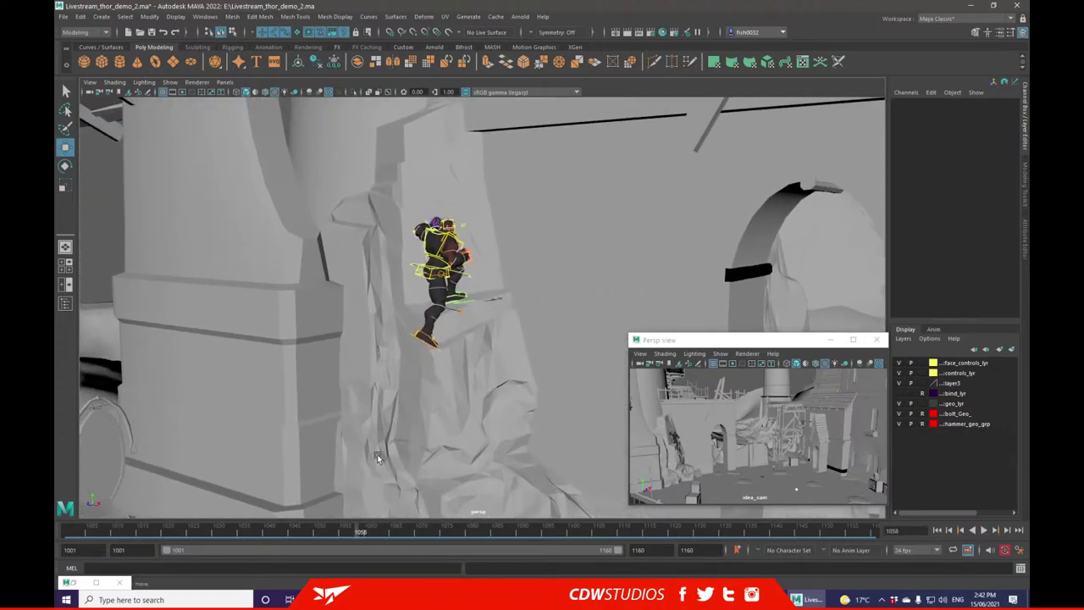
pyautogui.moveTo(402, 252); pyautogui.dragTo(510, 371)
pyautogui.moveTo(351, 537); pyautogui.dragTo(348, 535)
pyautogui.click(382, 532)
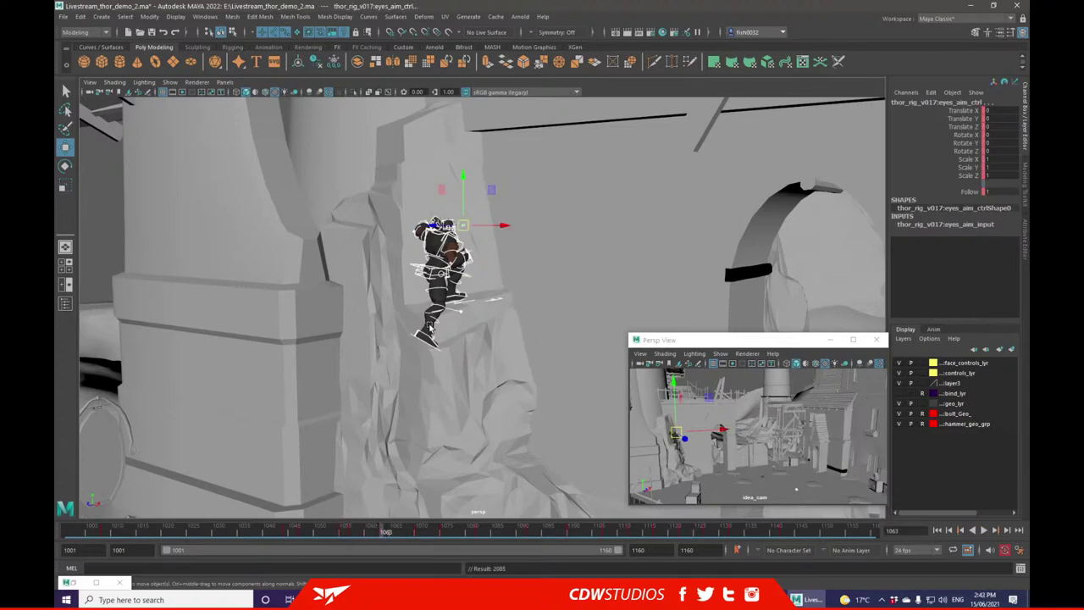
# - Examine the right foot and its placement against the rock ledge at frame 1063 from several angles
pyautogui.click(408, 338)
pyautogui.click(433, 338)
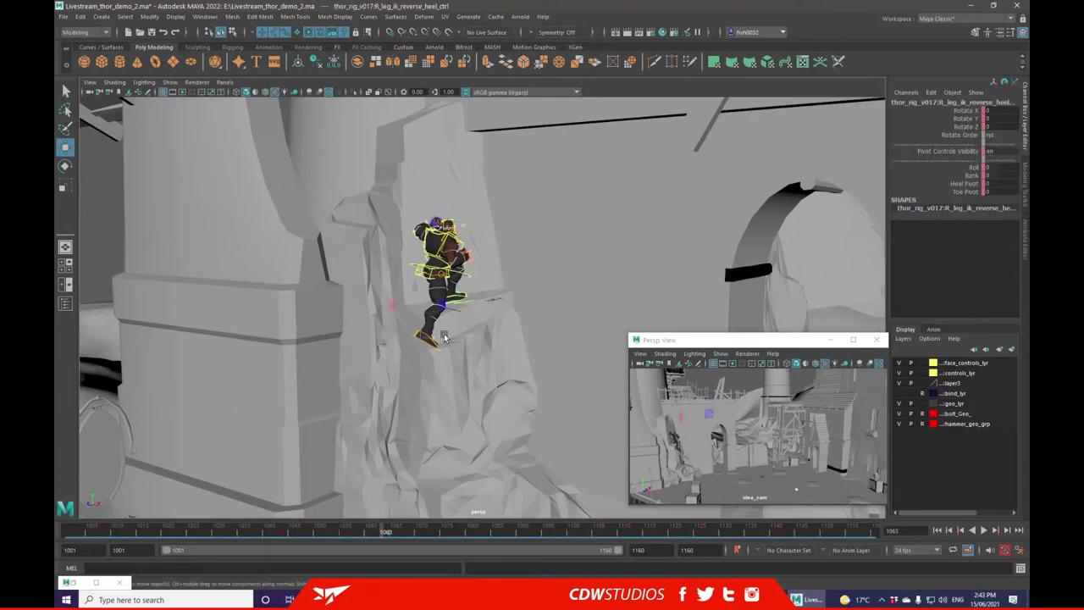
pyautogui.press('f')
pyautogui.scroll(-10, 488, 374)
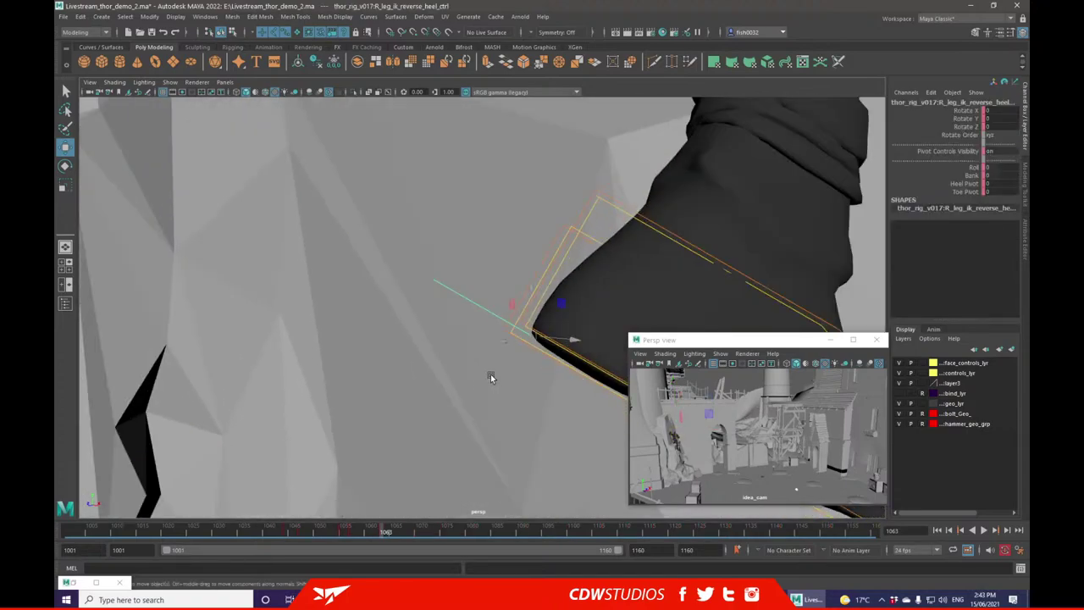
pyautogui.keyDown('alt'); pyautogui.moveTo(483, 374); pyautogui.dragTo(348, 381, button='middle'); pyautogui.keyUp('alt')
pyautogui.keyDown('alt'); pyautogui.moveTo(536, 438); pyautogui.dragTo(496, 460); pyautogui.keyUp('alt')
pyautogui.click(516, 443)
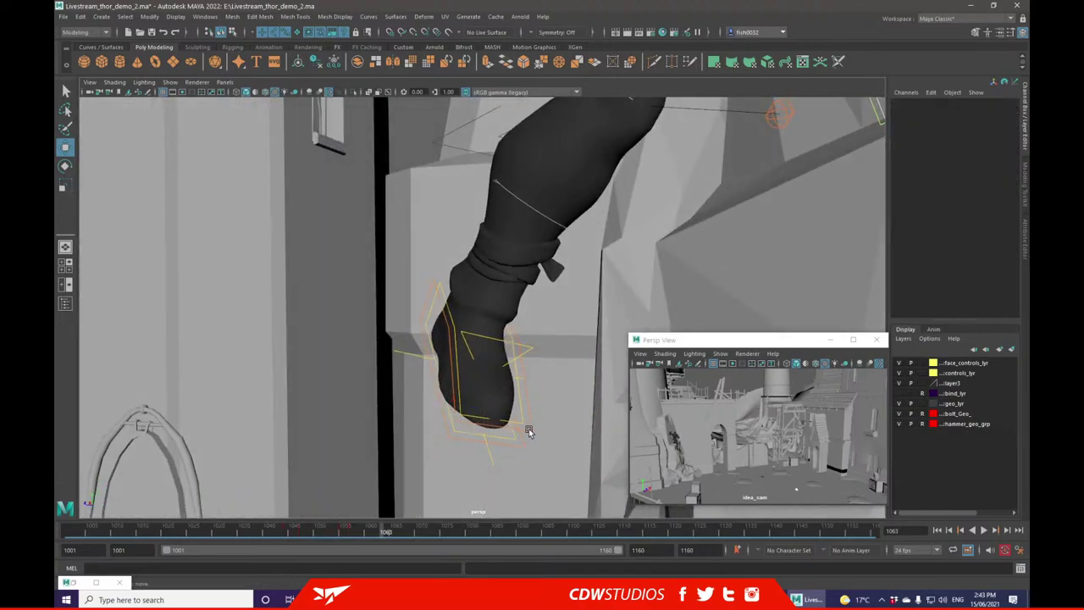
pyautogui.click(528, 428)
pyautogui.scroll(-5, 495, 356)
pyautogui.keyDown('alt'); pyautogui.moveTo(497, 359); pyautogui.dragTo(603, 359); pyautogui.keyUp('alt')
pyautogui.scroll(-4, 529, 332)
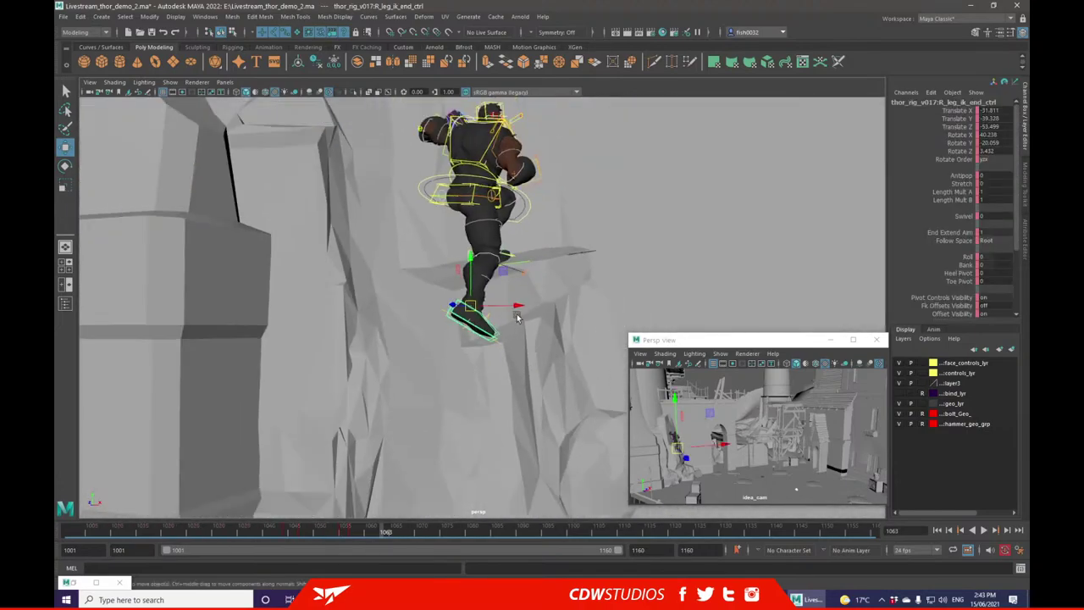
pyautogui.keyDown('alt'); pyautogui.moveTo(582, 263); pyautogui.dragTo(575, 330, button='middle'); pyautogui.keyUp('alt')
pyautogui.keyDown('alt'); pyautogui.moveTo(561, 318); pyautogui.dragTo(589, 275); pyautogui.keyUp('alt')
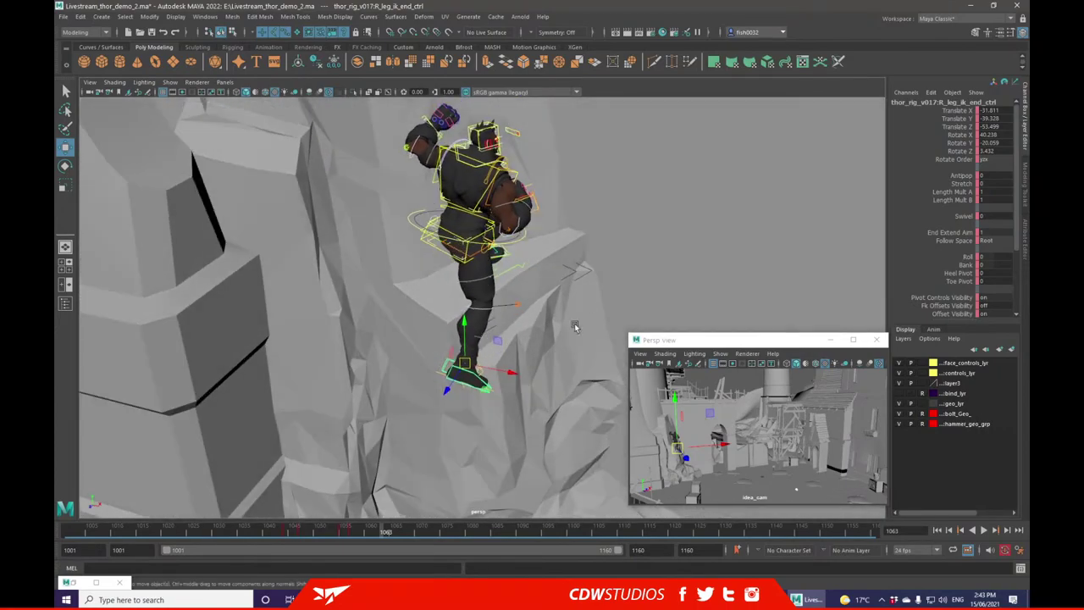
pyautogui.click(588, 274)
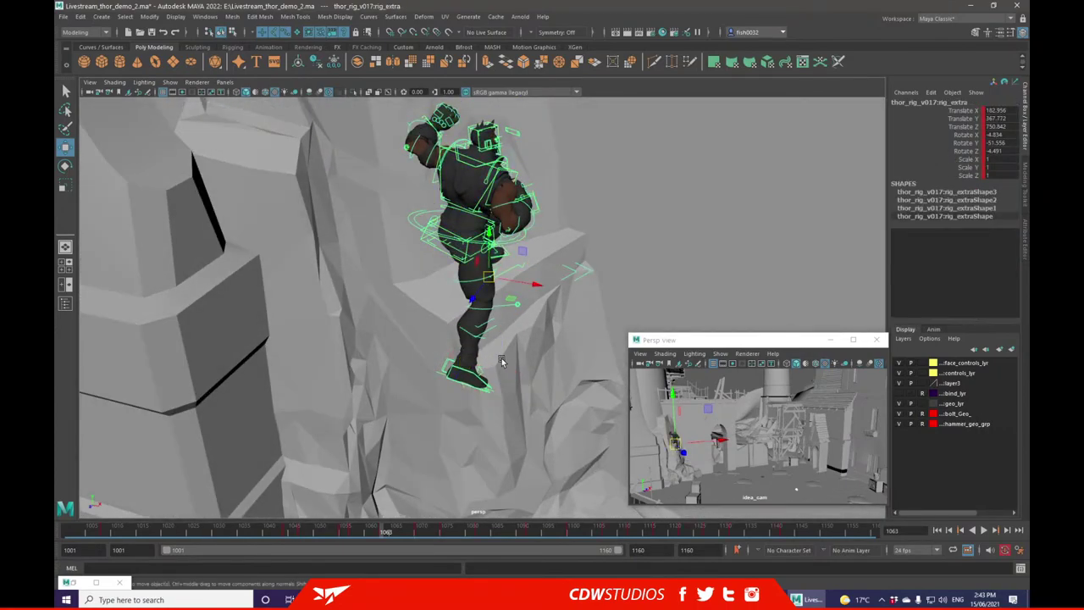
pyautogui.click(491, 397)
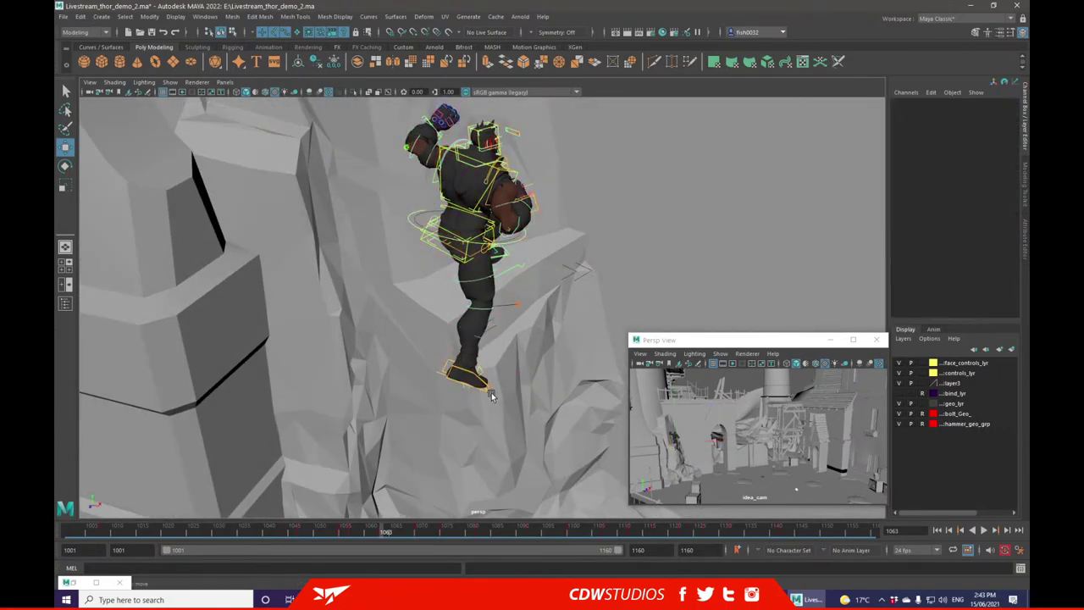
pyautogui.click(488, 394)
pyautogui.press('f')
pyautogui.keyDown('alt'); pyautogui.moveTo(711, 268); pyautogui.dragTo(600, 268, button='right'); pyautogui.keyUp('alt')
pyautogui.keyDown('alt'); pyautogui.moveTo(600, 267); pyautogui.dragTo(570, 239); pyautogui.keyUp('alt')
pyautogui.keyDown('alt'); pyautogui.moveTo(570, 239); pyautogui.dragTo(569, 210, button='right'); pyautogui.keyUp('alt')
# - Reselect all of the character's controls and key the pose at frame 1063, checking it against frame 1057
pyautogui.moveTo(429, 183)
pyautogui.mouseDown()
pyautogui.moveTo(552, 334)
pyautogui.moveTo(584, 343)
pyautogui.mouseUp()
pyautogui.click(537, 257)
pyautogui.click(355, 531)
pyautogui.click(380, 530)
pyautogui.moveTo(379, 530); pyautogui.dragTo(356, 531)
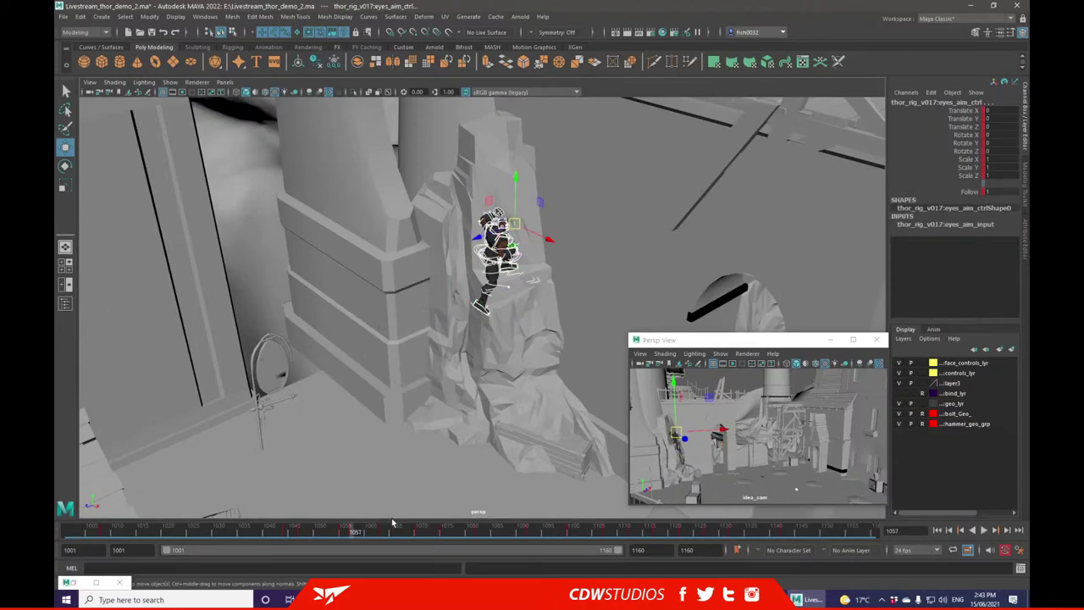
pyautogui.click(382, 532)
pyautogui.click(498, 297)
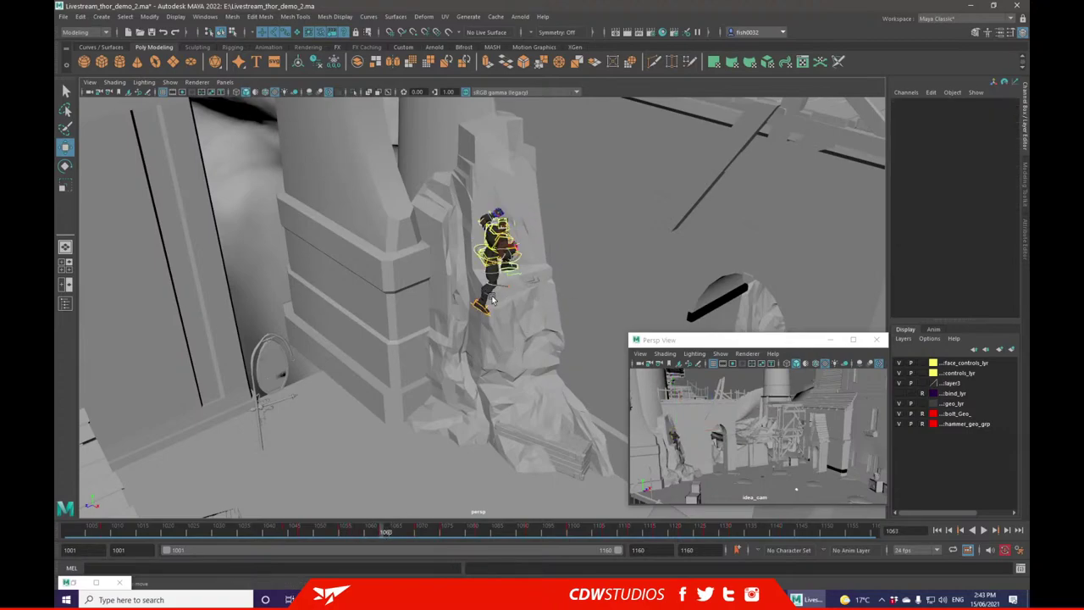
# - Move the right leg IK control onto the ledge at frame 1063, to about X -13.0, Y 8.2, Z -2.4
pyautogui.click(487, 312)
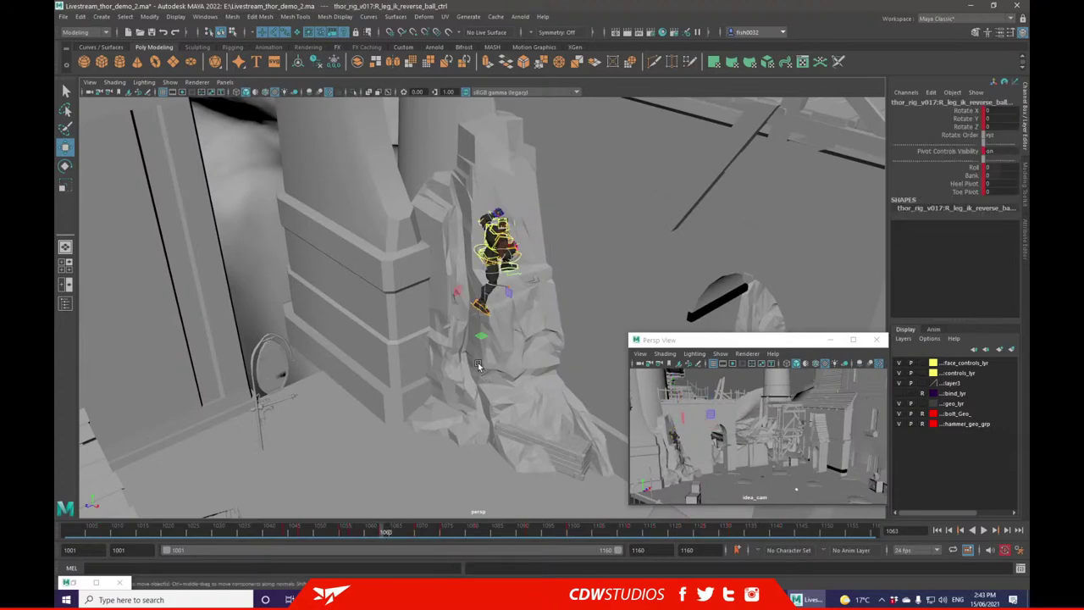
pyautogui.press('f')
pyautogui.scroll(-7, 484, 315)
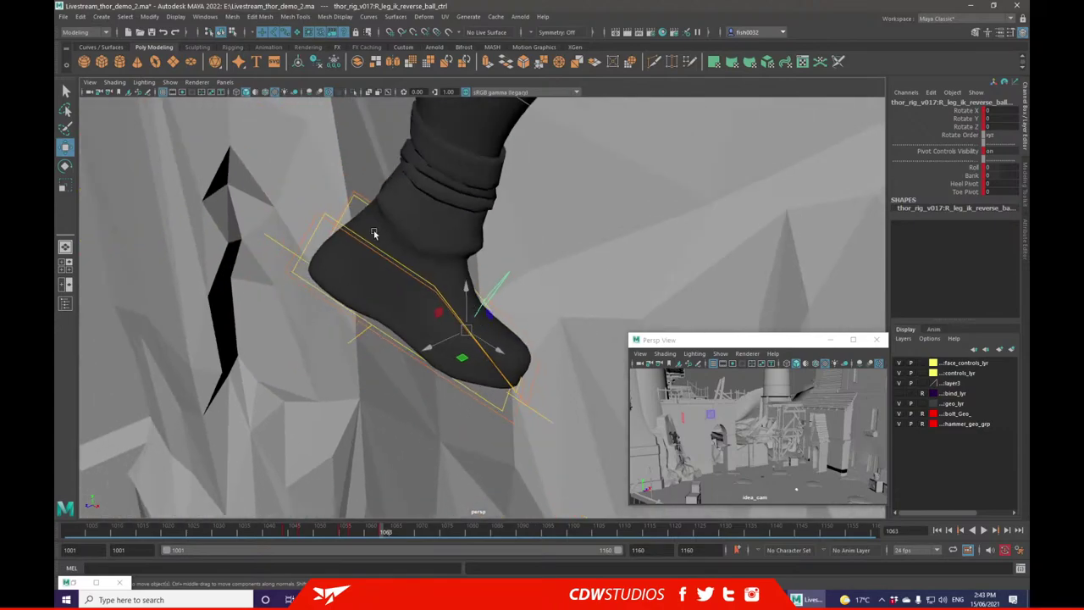
pyautogui.click(322, 213)
pyautogui.scroll(-6, 435, 258)
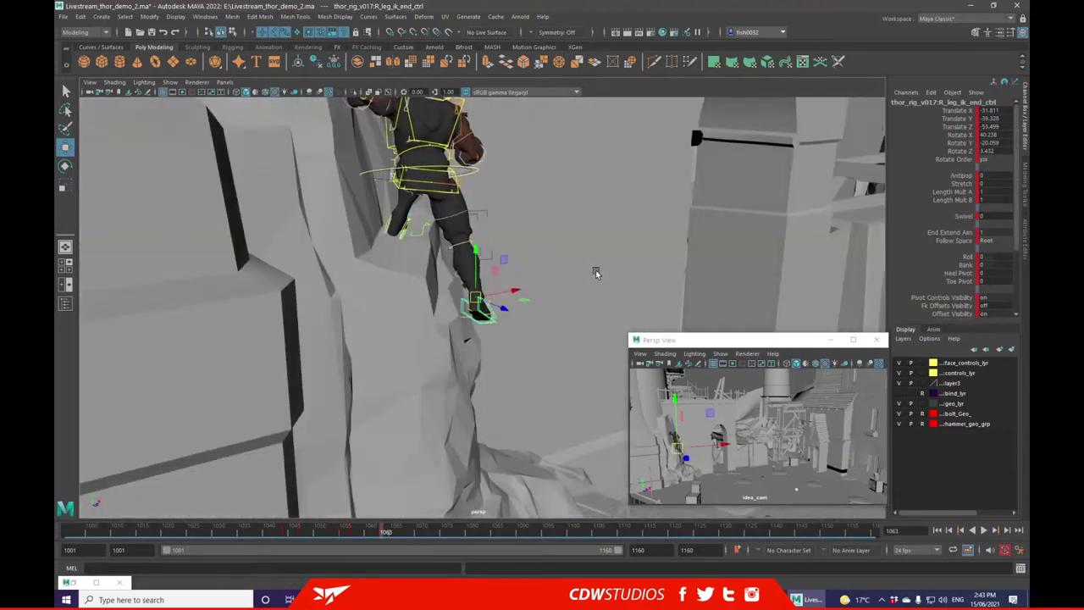
pyautogui.keyDown('alt'); pyautogui.moveTo(595, 273); pyautogui.dragTo(520, 364); pyautogui.keyUp('alt')
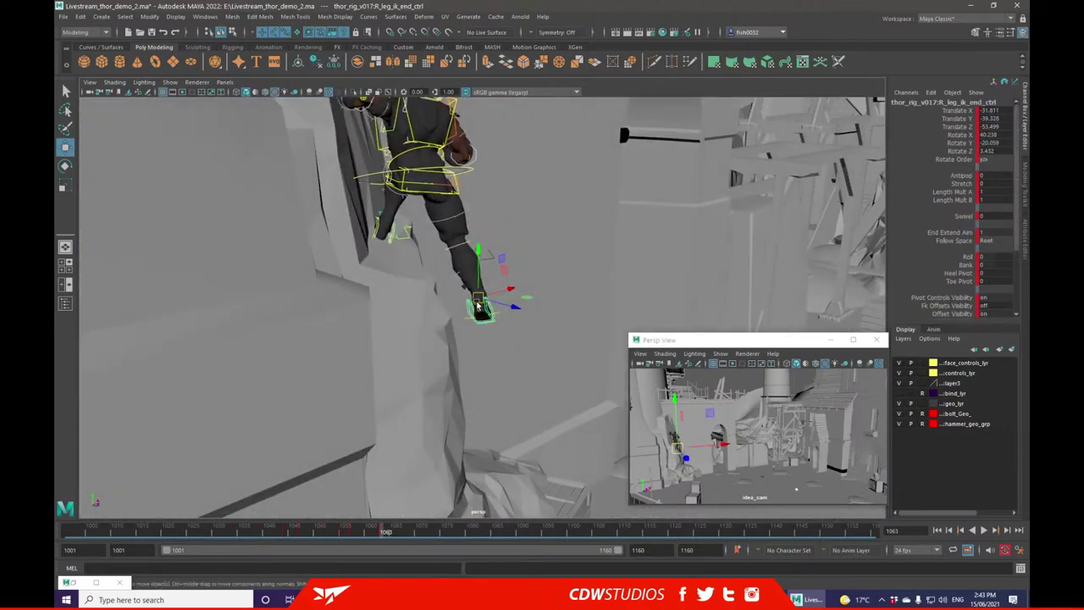
pyautogui.moveTo(479, 298); pyautogui.dragTo(342, 236)
pyautogui.keyDown('alt'); pyautogui.moveTo(481, 236); pyautogui.dragTo(524, 231); pyautogui.keyUp('alt')
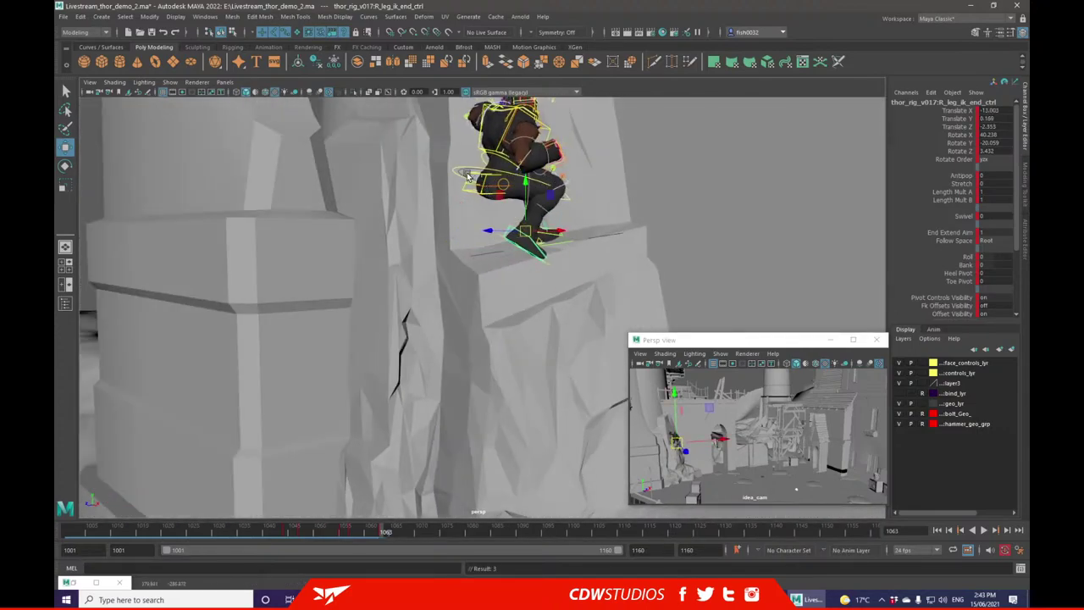
# - Shift the body's COG control over the feet to about X -9.9, Y -46.0, Z 12.3
pyautogui.click(461, 165)
pyautogui.keyDown('alt'); pyautogui.moveTo(520, 178); pyautogui.dragTo(448, 191, button='middle'); pyautogui.keyUp('alt')
pyautogui.moveTo(441, 196); pyautogui.dragTo(478, 181)
pyautogui.keyDown('alt'); pyautogui.moveTo(480, 176); pyautogui.dragTo(368, 193); pyautogui.keyUp('alt')
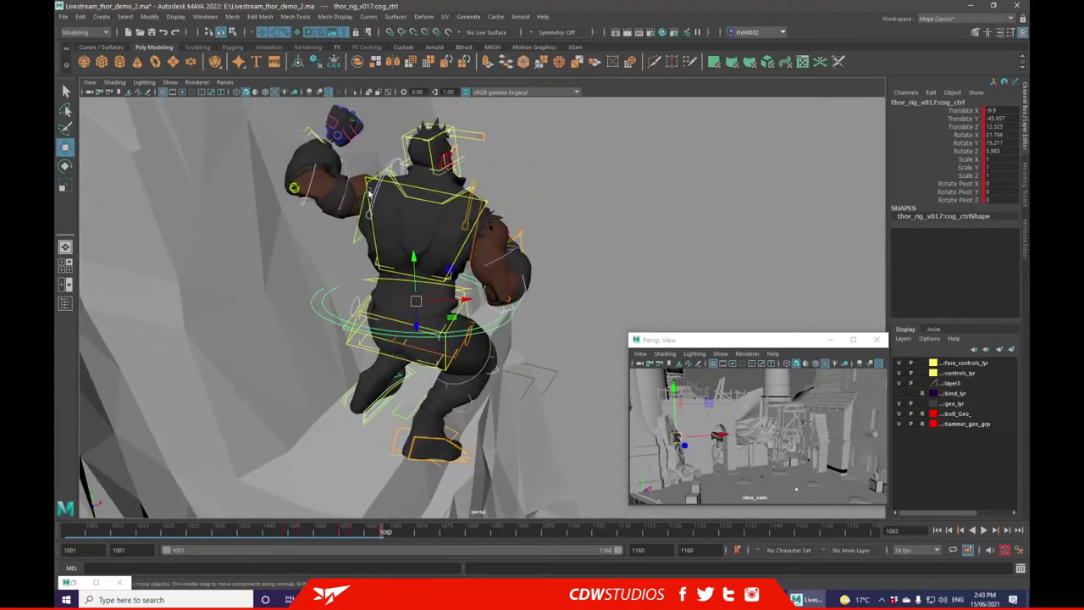
# - Compare the left arm with frame 1057 and move its IK control outward from the body at frame 1063
pyautogui.click(311, 124)
pyautogui.keyDown('alt'); pyautogui.moveTo(311, 129); pyautogui.dragTo(381, 277); pyautogui.keyUp('alt')
pyautogui.click(351, 530)
pyautogui.keyDown('alt'); pyautogui.moveTo(382, 277); pyautogui.dragTo(416, 391, button='middle'); pyautogui.keyUp('alt')
pyautogui.keyDown('alt'); pyautogui.moveTo(416, 392); pyautogui.dragTo(402, 440); pyautogui.keyUp('alt')
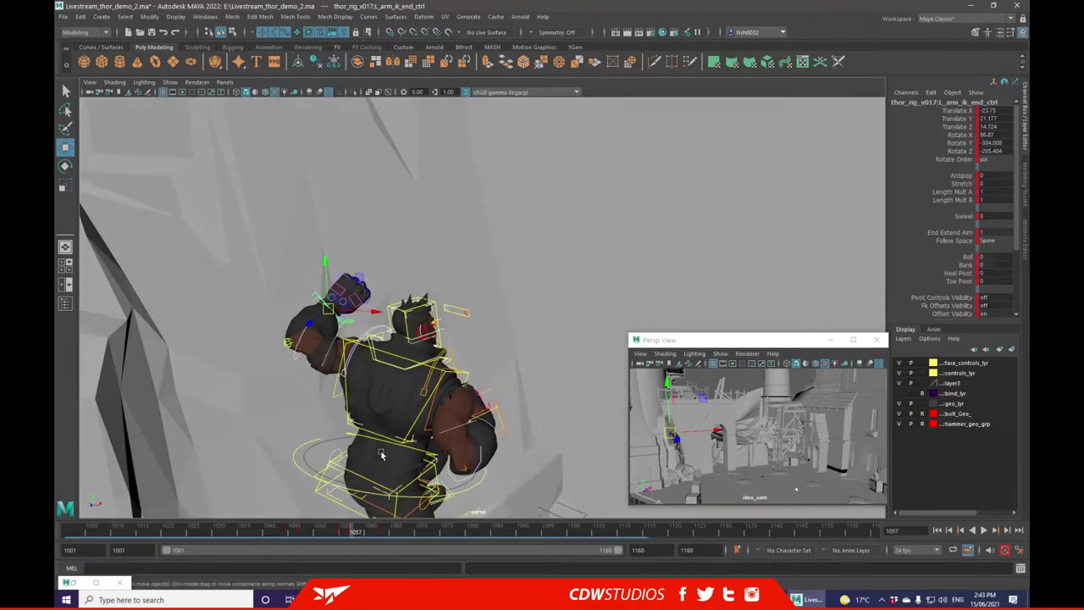
pyautogui.click(382, 530)
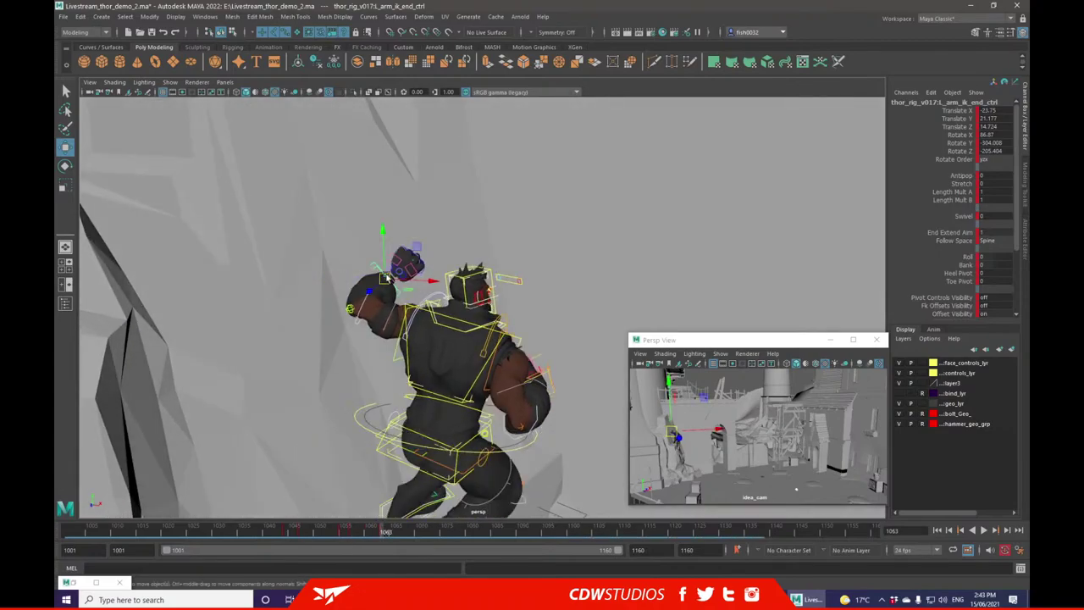
pyautogui.moveTo(385, 281); pyautogui.dragTo(329, 283)
# - Rotate the left arm IK control to about X 72.0, Y -240.6, Z -234.8 so the fist points upward
pyautogui.click(66, 166)
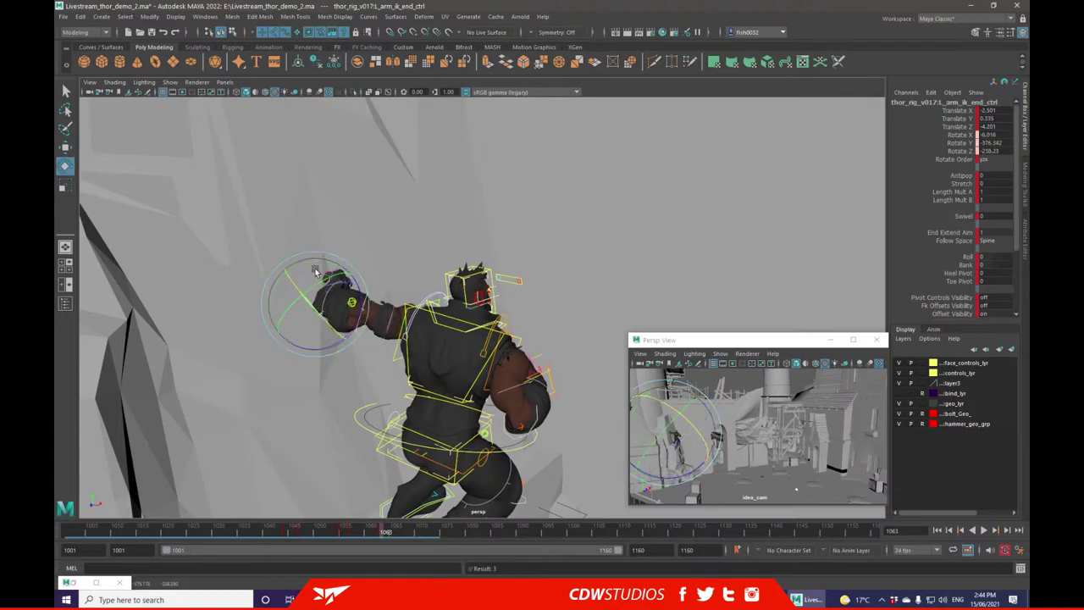
pyautogui.moveTo(366, 347); pyautogui.dragTo(306, 315)
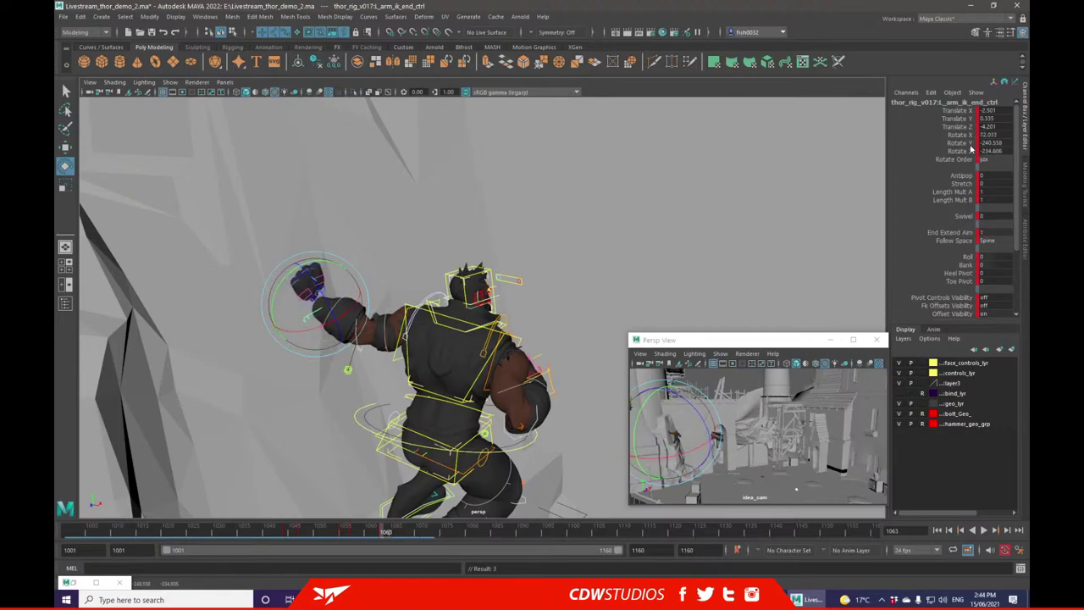
pyautogui.scroll(-3, 965, 165)
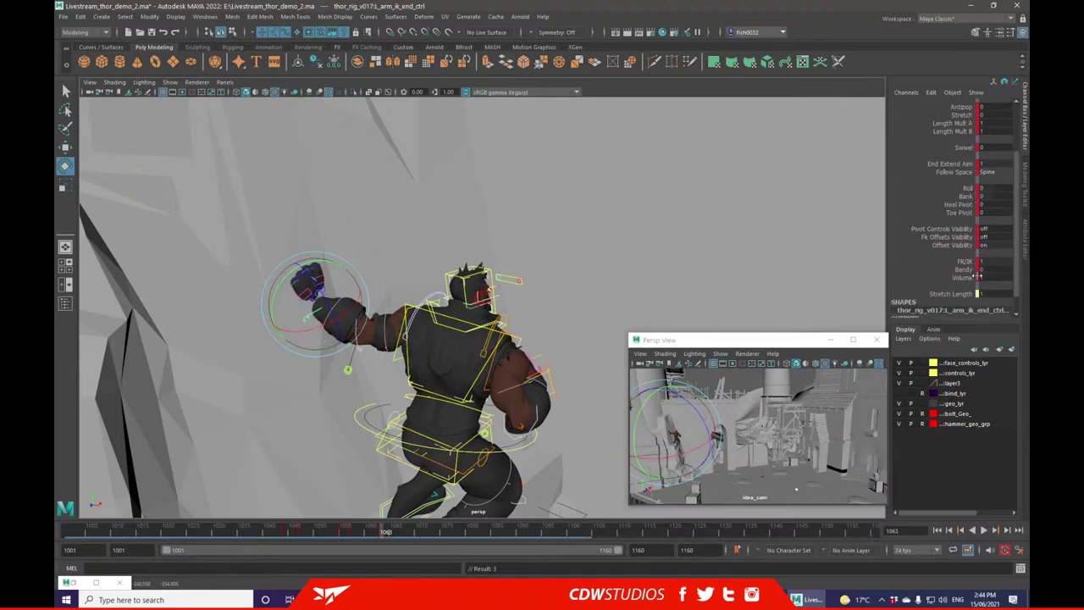
# - Nudge the left arm IK control inward at frame 1063 and compare the arm pose with frame 1057
pyautogui.keyDown('alt'); pyautogui.moveTo(426, 229); pyautogui.dragTo(407, 278); pyautogui.keyUp('alt')
pyautogui.press('w')
pyautogui.moveTo(343, 319); pyautogui.dragTo(378, 505)
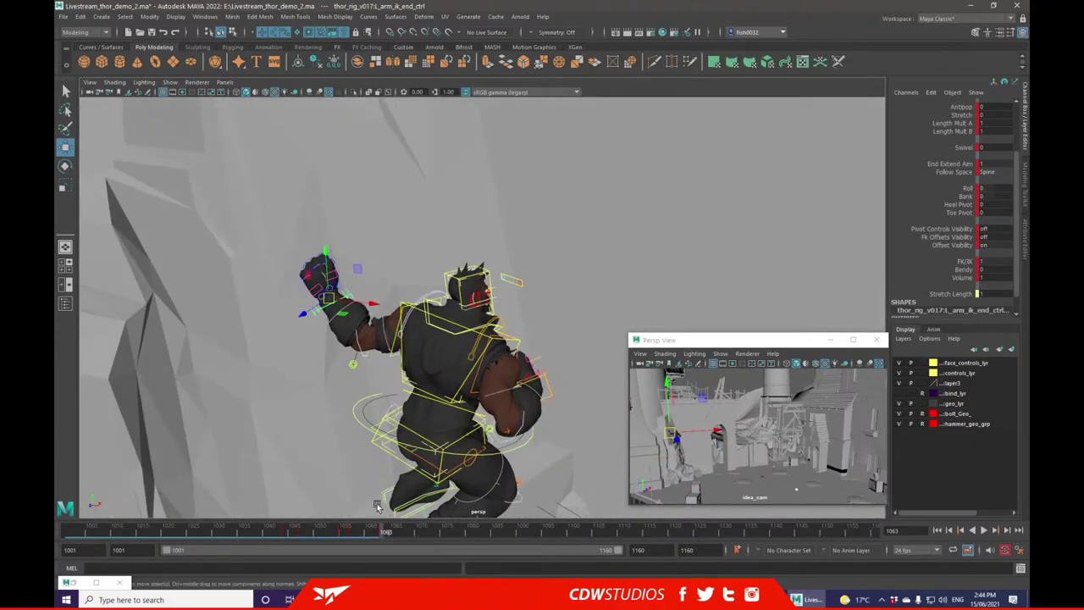
pyautogui.click(352, 532)
pyautogui.click(383, 532)
pyautogui.click(353, 533)
pyautogui.click(386, 532)
# - Bring the left hand closer to the body at frame 1063 and review the movement from frame 1057
pyautogui.moveTo(330, 301); pyautogui.dragTo(399, 308)
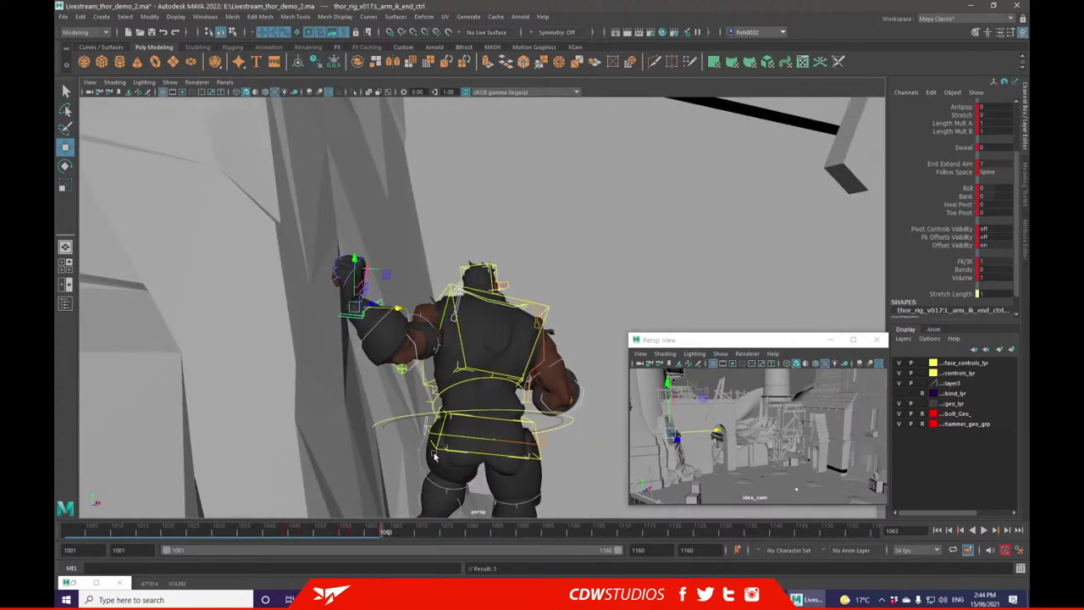
pyautogui.click(357, 534)
pyautogui.hotkey('alt', 'v')
pyautogui.moveTo(381, 531); pyautogui.dragTo(387, 532)
pyautogui.keyDown('alt'); pyautogui.moveTo(422, 315); pyautogui.dragTo(312, 308); pyautogui.keyUp('alt')
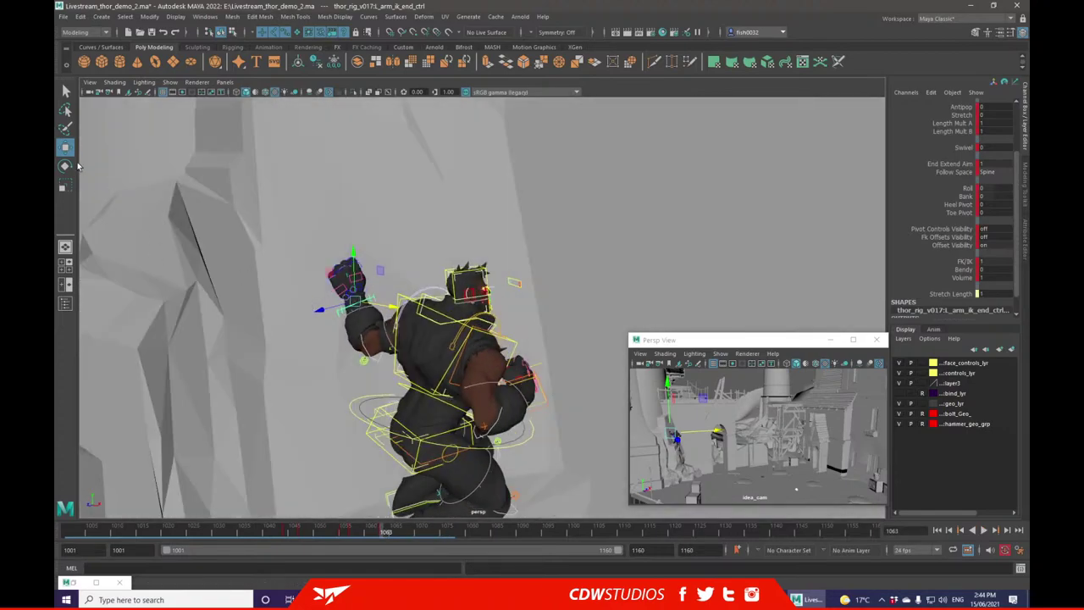
# - Reposition the left hand lower and closer to the body at frame 1063 and compare it with the preceding pose
pyautogui.press('e')
pyautogui.moveTo(395, 275); pyautogui.dragTo(359, 305)
pyautogui.press('w')
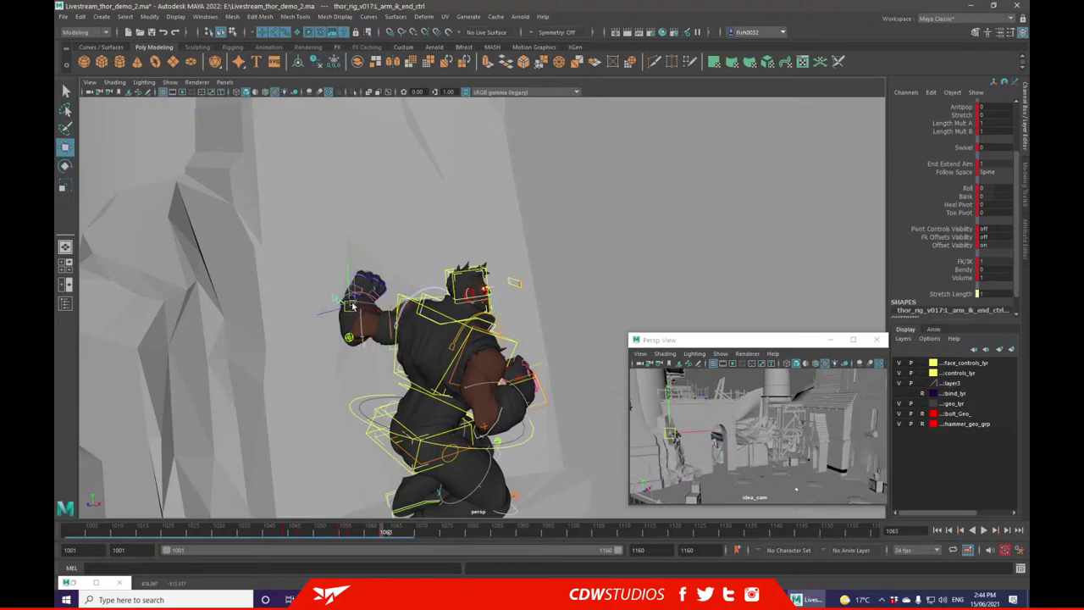
pyautogui.click(347, 533)
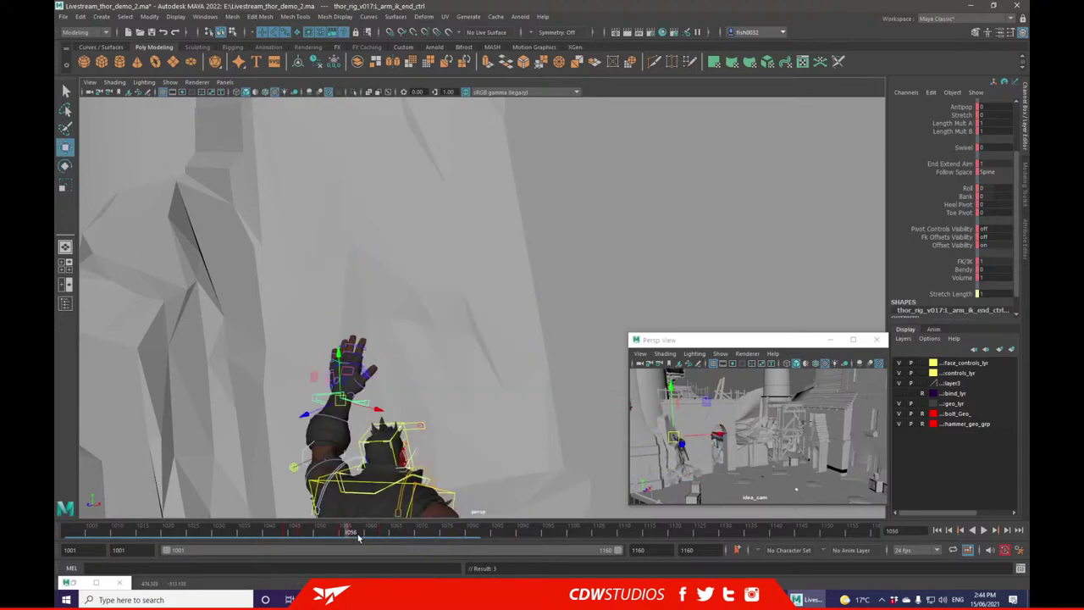
pyautogui.click(354, 532)
pyautogui.click(385, 531)
pyautogui.moveTo(383, 531); pyautogui.dragTo(385, 532)
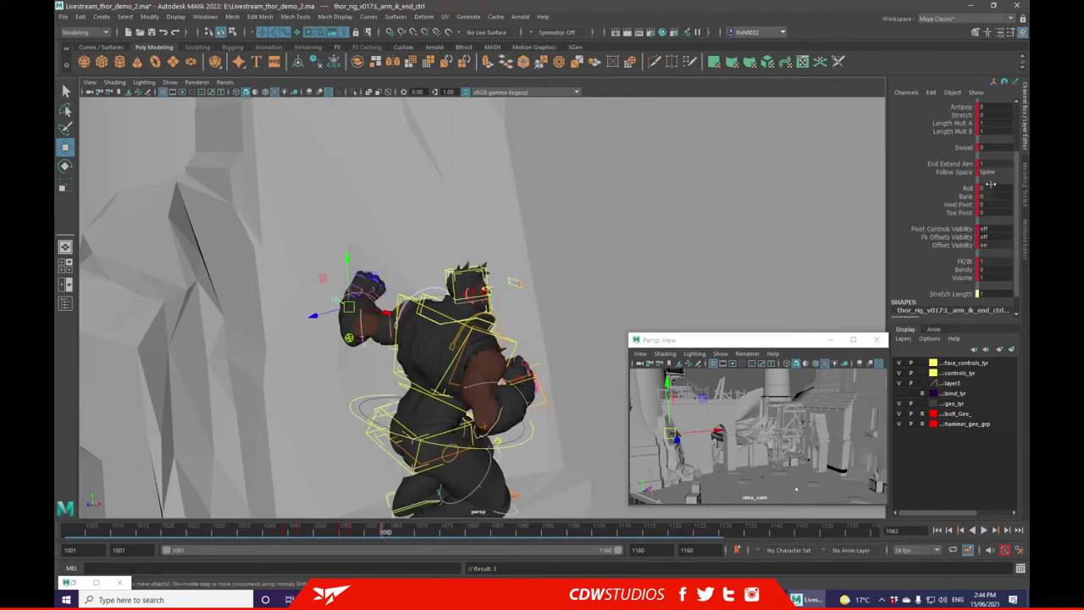
# - Set the left arm IK control's Roll to 39 at frame 1063 and inspect the arm around the character
pyautogui.keyDown('ctrl'); pyautogui.moveTo(987, 188); pyautogui.dragTo(1002, 188); pyautogui.keyUp('ctrl')
pyautogui.keyDown('alt'); pyautogui.moveTo(689, 202); pyautogui.dragTo(641, 276); pyautogui.keyUp('alt')
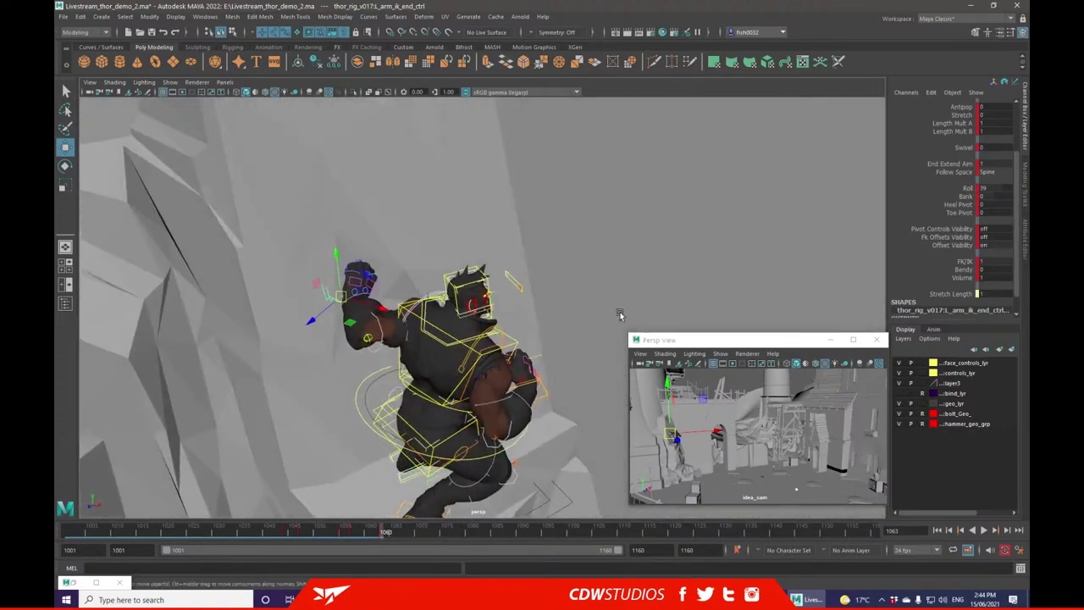
pyautogui.moveTo(377, 535)
pyautogui.mouseDown()
pyautogui.moveTo(364, 531)
pyautogui.moveTo(390, 527)
pyautogui.moveTo(383, 512)
pyautogui.mouseUp()
pyautogui.keyDown('alt'); pyautogui.moveTo(346, 373); pyautogui.dragTo(424, 326); pyautogui.keyUp('alt')
pyautogui.keyDown('alt'); pyautogui.moveTo(352, 313); pyautogui.dragTo(499, 251); pyautogui.keyUp('alt')
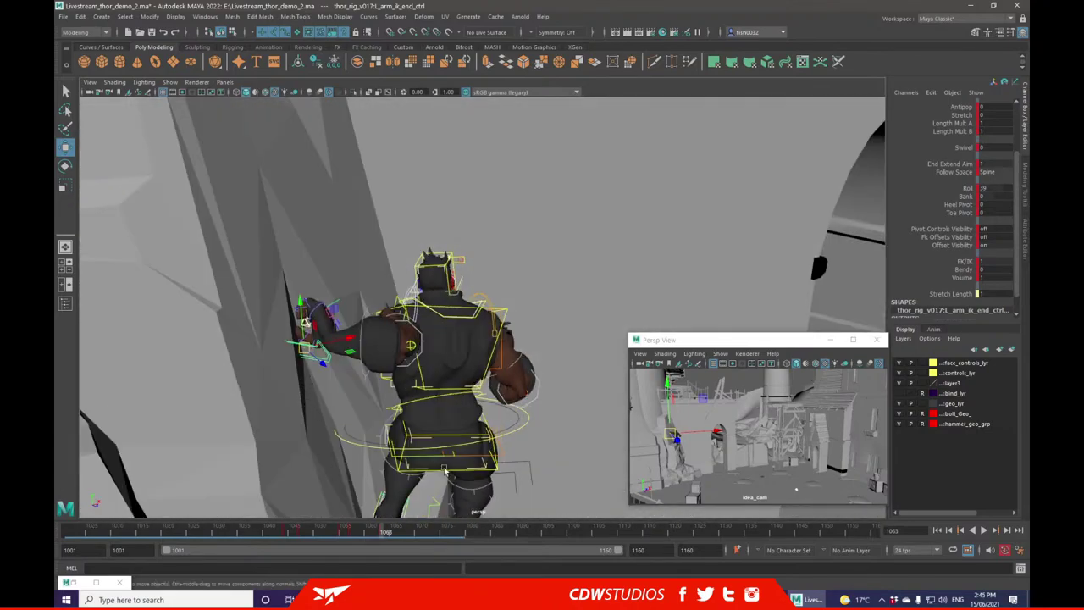
pyautogui.keyDown('alt'); pyautogui.moveTo(315, 347); pyautogui.dragTo(442, 341); pyautogui.keyUp('alt')
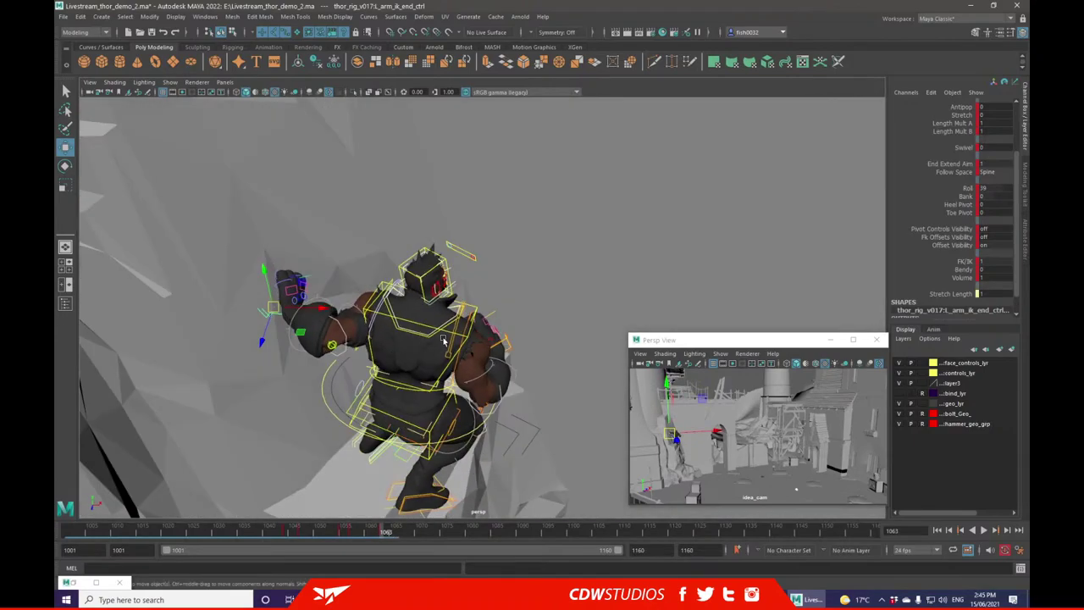
# - Twist the chest with the upper spine IK control to about Rotate Y 44.2 at frame 1063
pyautogui.click(449, 333)
pyautogui.click(65, 166)
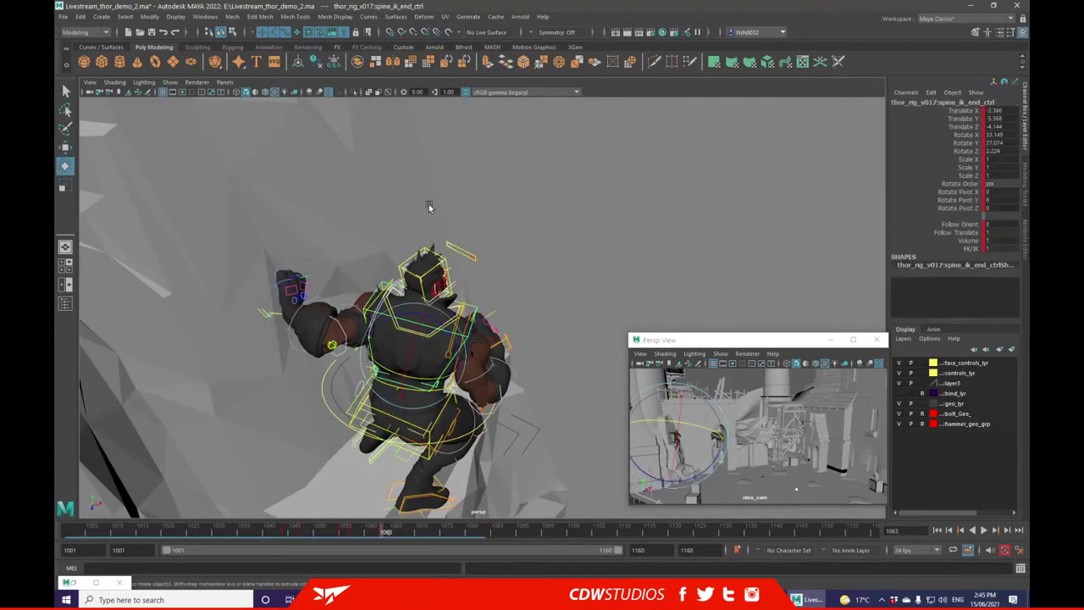
pyautogui.keyDown('alt'); pyautogui.moveTo(467, 216); pyautogui.dragTo(446, 201); pyautogui.keyUp('alt')
pyautogui.moveTo(396, 366); pyautogui.dragTo(419, 356)
pyautogui.keyDown('alt'); pyautogui.moveTo(354, 252); pyautogui.dragTo(276, 283); pyautogui.keyUp('alt')
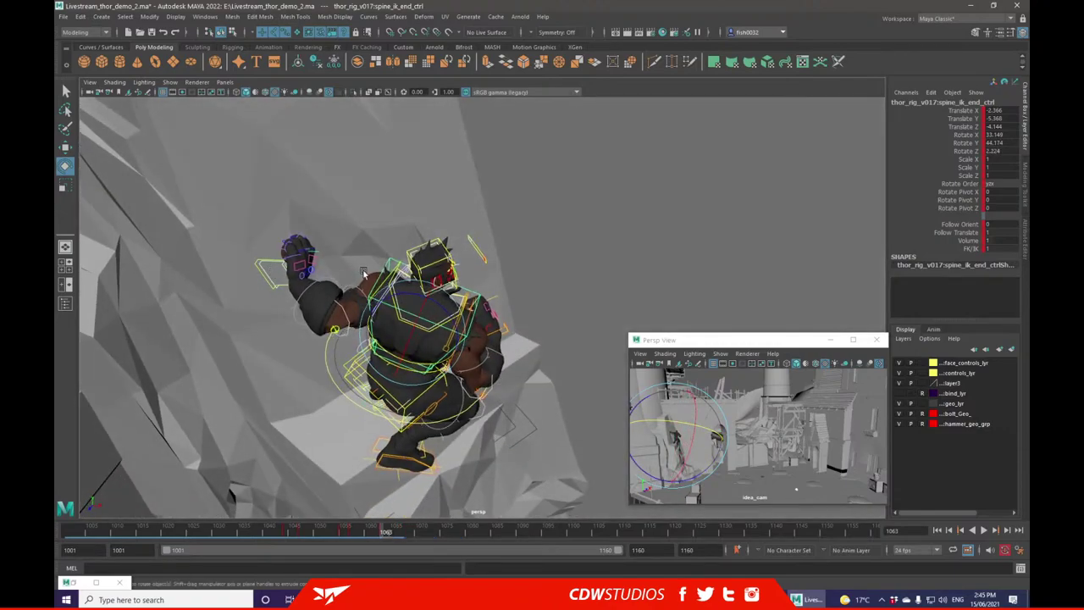
pyautogui.keyDown('alt'); pyautogui.moveTo(362, 273); pyautogui.dragTo(383, 252); pyautogui.keyUp('alt')
pyautogui.keyDown('alt'); pyautogui.moveTo(358, 232); pyautogui.dragTo(301, 306); pyautogui.keyUp('alt')
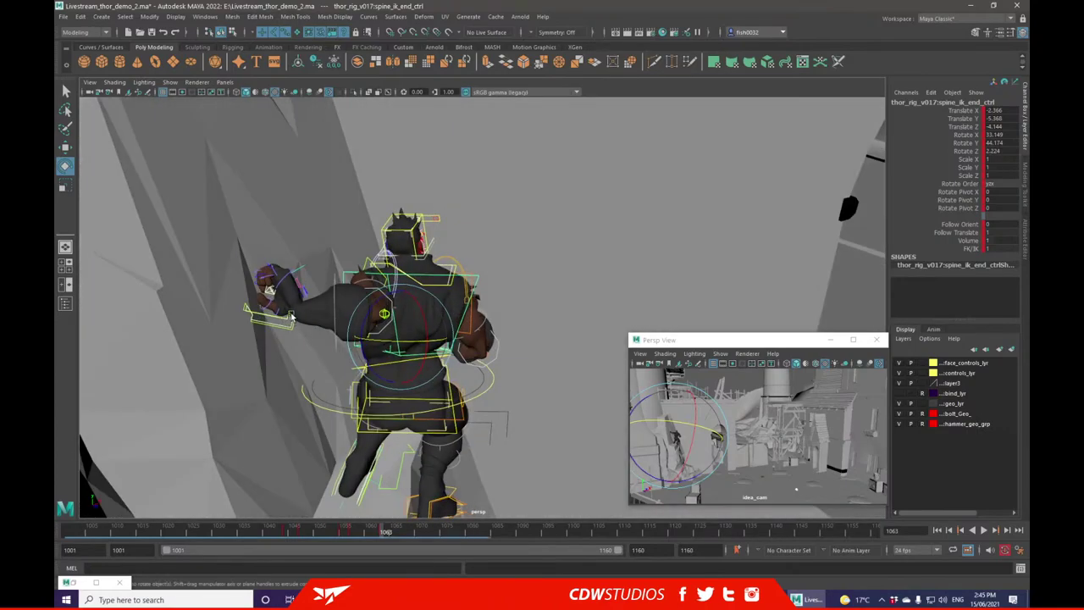
# - Move the left arm IK control closer to the head at frame 1063
pyautogui.click(285, 313)
pyautogui.click(64, 148)
pyautogui.keyDown('alt'); pyautogui.moveTo(334, 170); pyautogui.dragTo(291, 206); pyautogui.keyUp('alt')
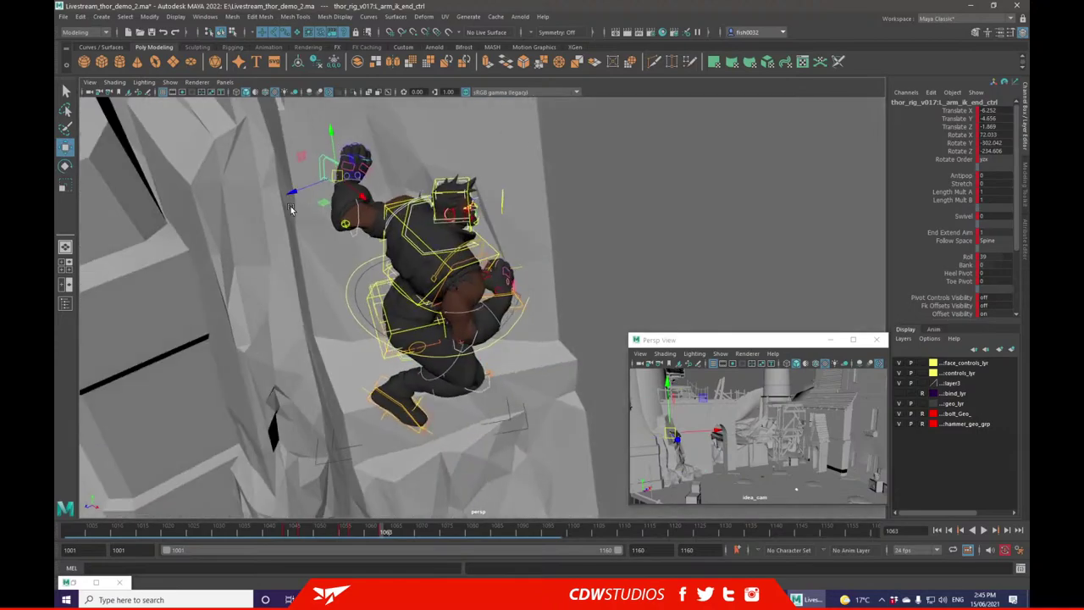
pyautogui.moveTo(335, 175); pyautogui.dragTo(369, 166)
pyautogui.keyDown('alt'); pyautogui.moveTo(369, 166); pyautogui.dragTo(257, 273); pyautogui.keyUp('alt')
pyautogui.keyDown('alt'); pyautogui.moveTo(271, 254); pyautogui.dragTo(396, 201); pyautogui.keyUp('alt')
# - Rotate the left shoulder control to about X -21.4, Y 23.8, Z -21.5 at frame 1063
pyautogui.click(413, 200)
pyautogui.click(64, 166)
pyautogui.moveTo(421, 246); pyautogui.dragTo(429, 266)
pyautogui.keyDown('alt'); pyautogui.moveTo(457, 226); pyautogui.dragTo(564, 172); pyautogui.keyUp('alt')
pyautogui.moveTo(376, 238); pyautogui.dragTo(392, 238)
pyautogui.keyDown('alt'); pyautogui.moveTo(467, 218); pyautogui.dragTo(506, 209); pyautogui.keyUp('alt')
pyautogui.keyDown('alt'); pyautogui.moveTo(635, 218); pyautogui.dragTo(604, 186, button='middle'); pyautogui.keyUp('alt')
pyautogui.keyDown('alt'); pyautogui.moveTo(555, 196); pyautogui.dragTo(434, 197); pyautogui.keyUp('alt')
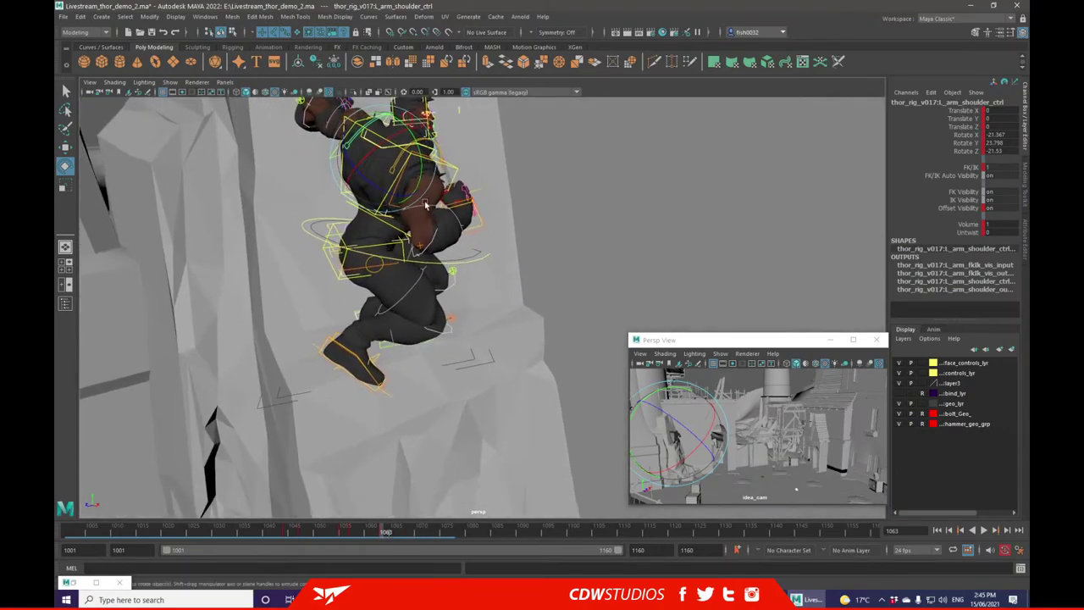
pyautogui.keyDown('alt'); pyautogui.moveTo(368, 246); pyautogui.dragTo(418, 243); pyautogui.keyUp('alt')
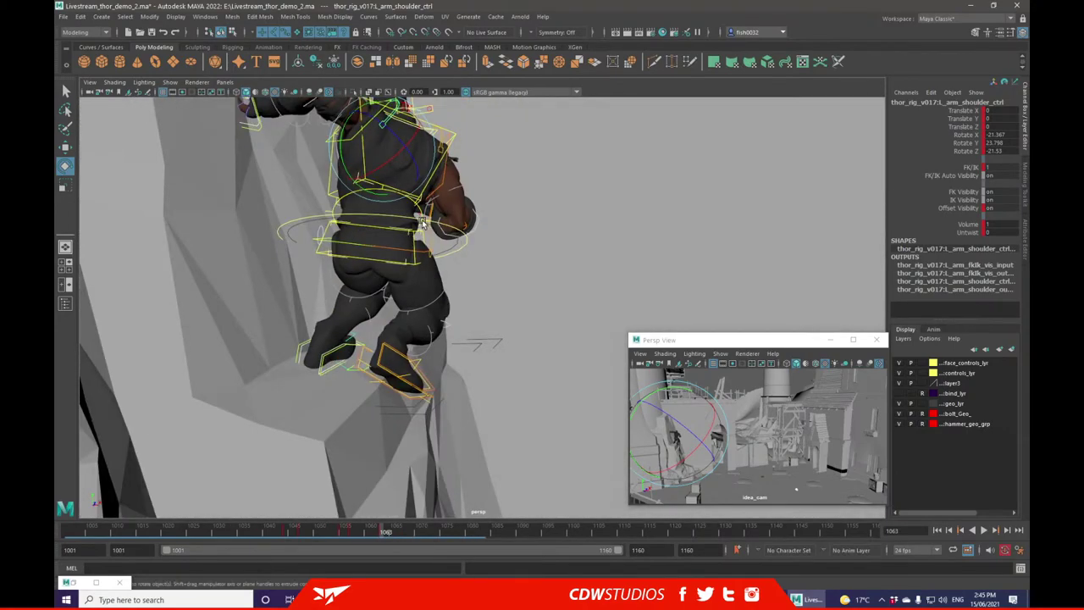
# - Select the centre-of-gravity control and examine the body's movement from the preceding pose to frame 1063
pyautogui.click(423, 227)
pyautogui.click(358, 527)
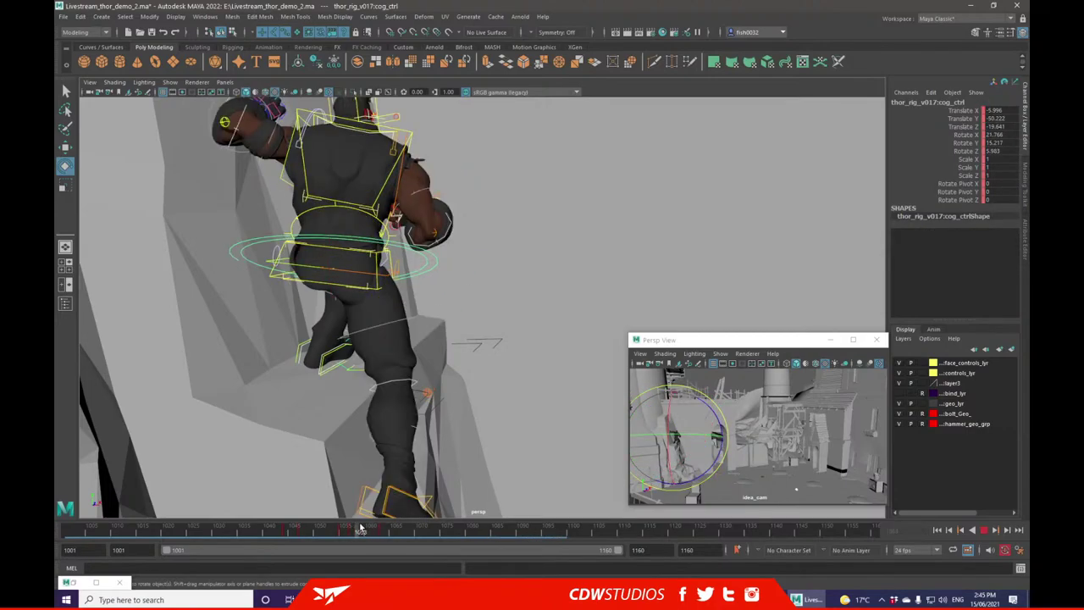
pyautogui.moveTo(376, 527); pyautogui.dragTo(382, 527)
# - Move the right arm IK control to about X 42.6, Y 17.9, Z 20.1 and rotate it to about X 71.0, Y 217.6, Z 41.3
pyautogui.keyDown('alt'); pyautogui.moveTo(456, 329); pyautogui.dragTo(145, 213); pyautogui.keyUp('alt')
pyautogui.click(576, 156)
pyautogui.click(556, 186)
pyautogui.press('w')
pyautogui.moveTo(145, 215); pyautogui.dragTo(157, 159, button='middle')
pyautogui.click(66, 167)
pyautogui.moveTo(542, 171)
pyautogui.mouseDown()
pyautogui.moveTo(597, 203)
pyautogui.moveTo(552, 180)
pyautogui.mouseUp()
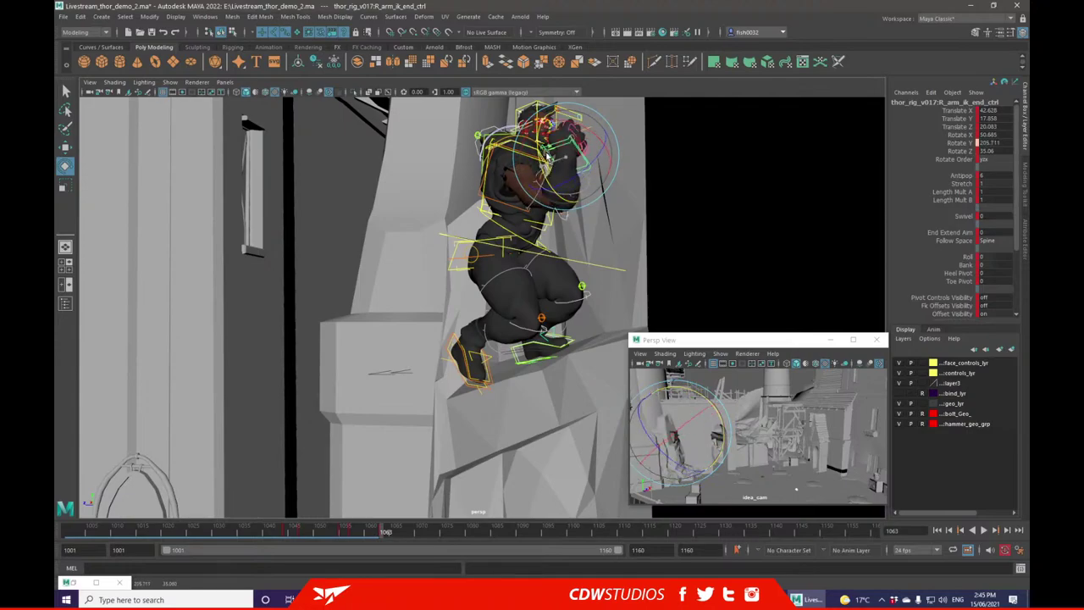
pyautogui.moveTo(591, 159); pyautogui.dragTo(151, 182)
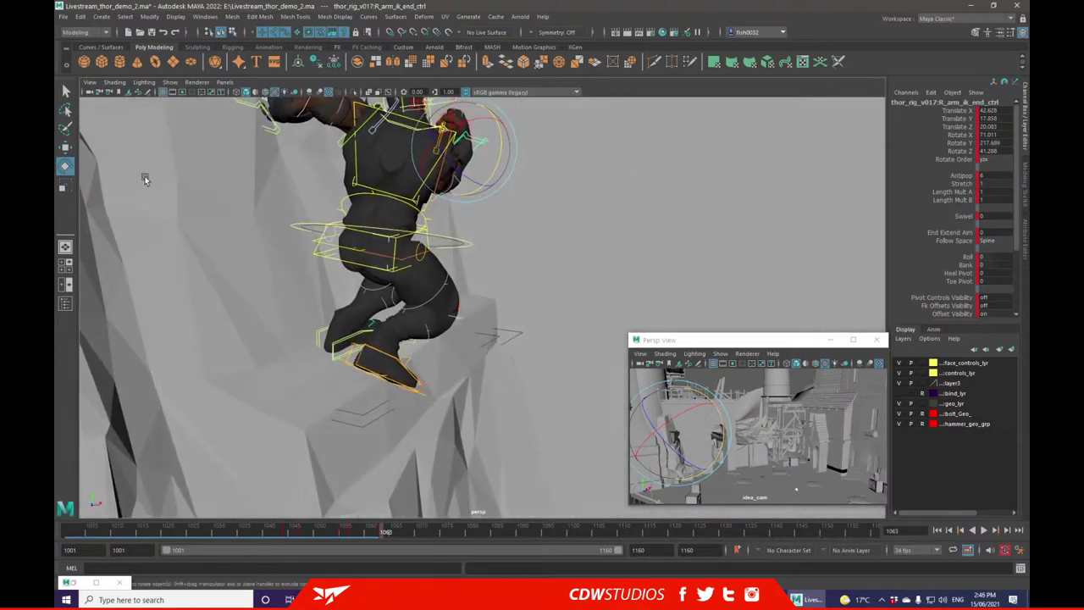
# - Lower the right arm IK control toward the torso to about X 29.7, Y -1.4, Z 19.2
pyautogui.click(65, 148)
pyautogui.keyDown('alt'); pyautogui.moveTo(402, 178); pyautogui.dragTo(462, 161); pyautogui.keyUp('alt')
pyautogui.keyDown('alt'); pyautogui.moveTo(463, 161); pyautogui.dragTo(421, 171); pyautogui.keyUp('alt')
pyautogui.hotkey('ctrl', 'z')
pyautogui.moveTo(530, 152); pyautogui.dragTo(502, 156)
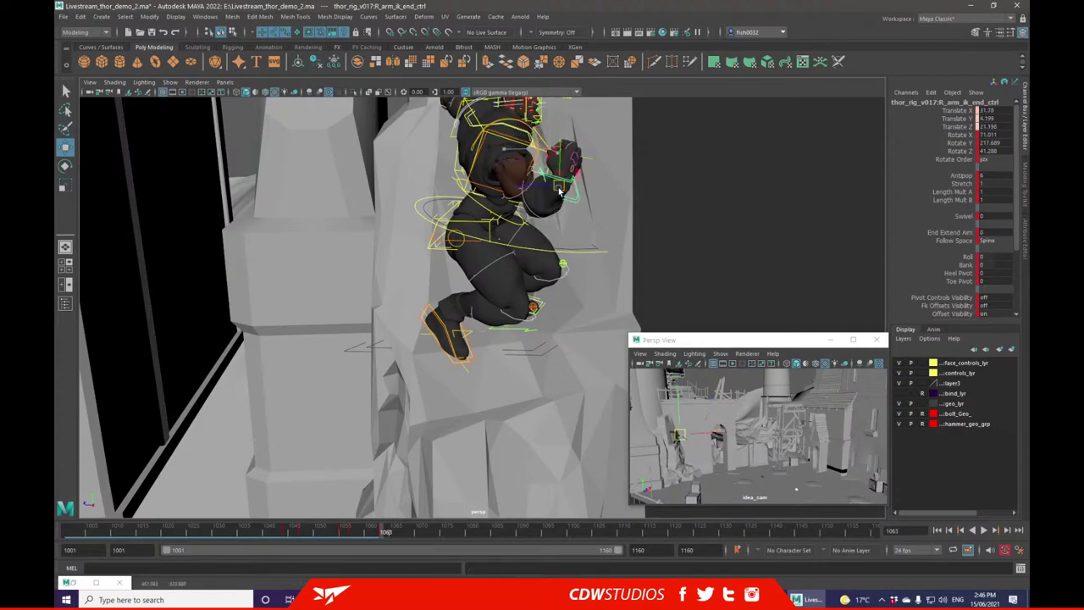
pyautogui.keyDown('alt'); pyautogui.moveTo(539, 211); pyautogui.dragTo(652, 198); pyautogui.keyUp('alt')
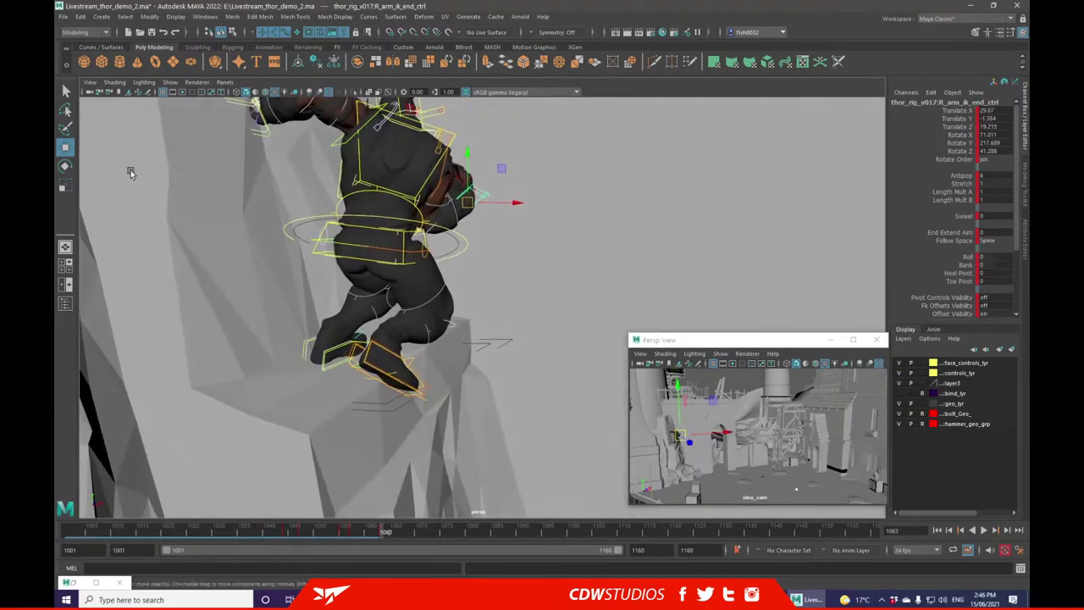
# - Turn the right fist downward and move its IK control outward to about X 40.4, Y 11.9, Z 28.1
pyautogui.click(65, 167)
pyautogui.moveTo(487, 174)
pyautogui.mouseDown()
pyautogui.moveTo(465, 193)
pyautogui.moveTo(422, 192)
pyautogui.moveTo(480, 191)
pyautogui.mouseUp()
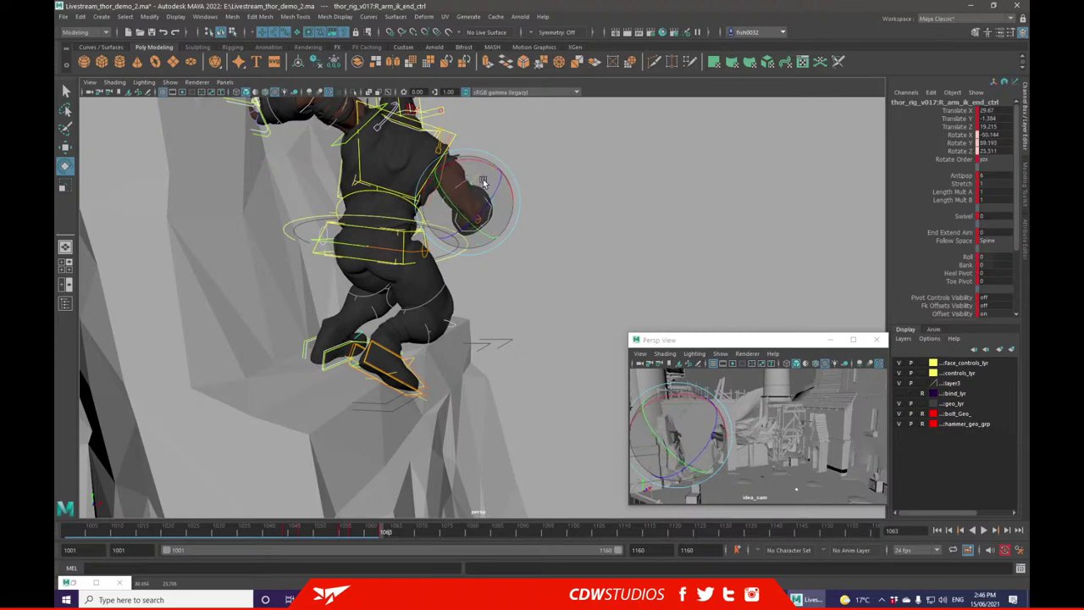
pyautogui.keyDown('alt'); pyautogui.moveTo(572, 142); pyautogui.dragTo(595, 176); pyautogui.keyUp('alt')
pyautogui.press('w')
pyautogui.click(66, 165)
pyautogui.keyDown('alt'); pyautogui.moveTo(537, 205); pyautogui.dragTo(648, 174); pyautogui.keyUp('alt')
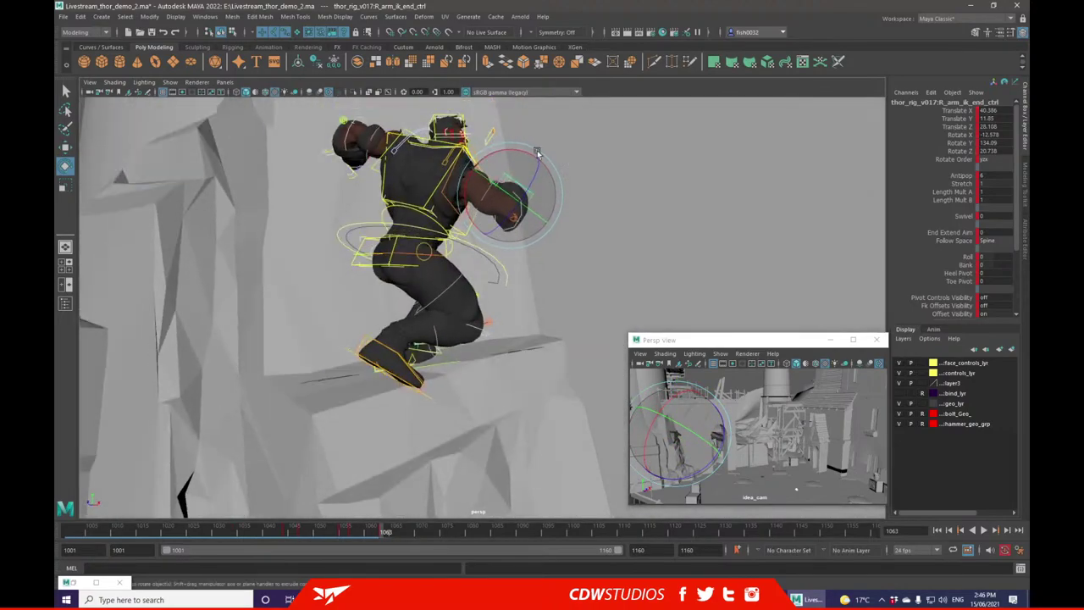
pyautogui.moveTo(509, 154); pyautogui.dragTo(462, 258)
# - Adjust the upper-body pose and rotate the left arm IK control to about X 89.5, Y -309.1, Z -203.4, reviewing the movement up to frame 1064
pyautogui.click(426, 200)
pyautogui.click(462, 245)
pyautogui.click(67, 148)
pyautogui.moveTo(390, 219); pyautogui.dragTo(471, 232)
pyautogui.keyDown('alt'); pyautogui.moveTo(412, 160); pyautogui.dragTo(517, 212, button='middle'); pyautogui.keyUp('alt')
pyautogui.keyDown('alt'); pyautogui.moveTo(516, 213); pyautogui.dragTo(596, 219); pyautogui.keyUp('alt')
pyautogui.keyDown('alt'); pyautogui.moveTo(391, 210); pyautogui.dragTo(378, 236); pyautogui.keyUp('alt')
pyautogui.click(371, 211)
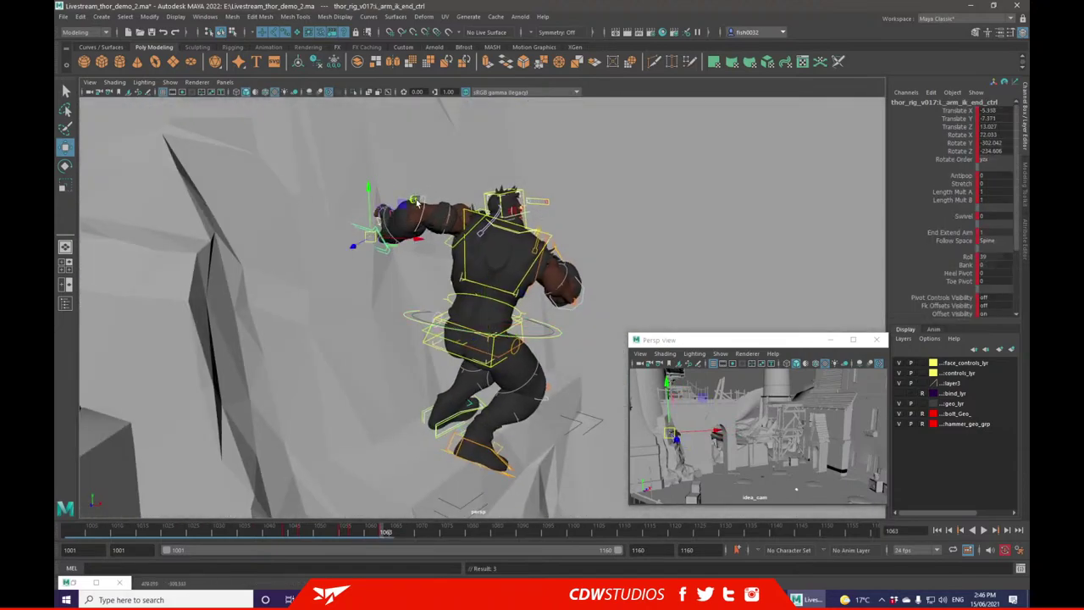
pyautogui.click(63, 168)
pyautogui.moveTo(375, 225)
pyautogui.mouseDown()
pyautogui.moveTo(365, 234)
pyautogui.moveTo(359, 222)
pyautogui.moveTo(372, 226)
pyautogui.mouseUp()
pyautogui.keyDown('alt'); pyautogui.moveTo(520, 156); pyautogui.dragTo(533, 268); pyautogui.keyUp('alt')
pyautogui.moveTo(364, 531)
pyautogui.mouseDown()
pyautogui.moveTo(392, 530)
pyautogui.moveTo(388, 520)
pyautogui.mouseUp()
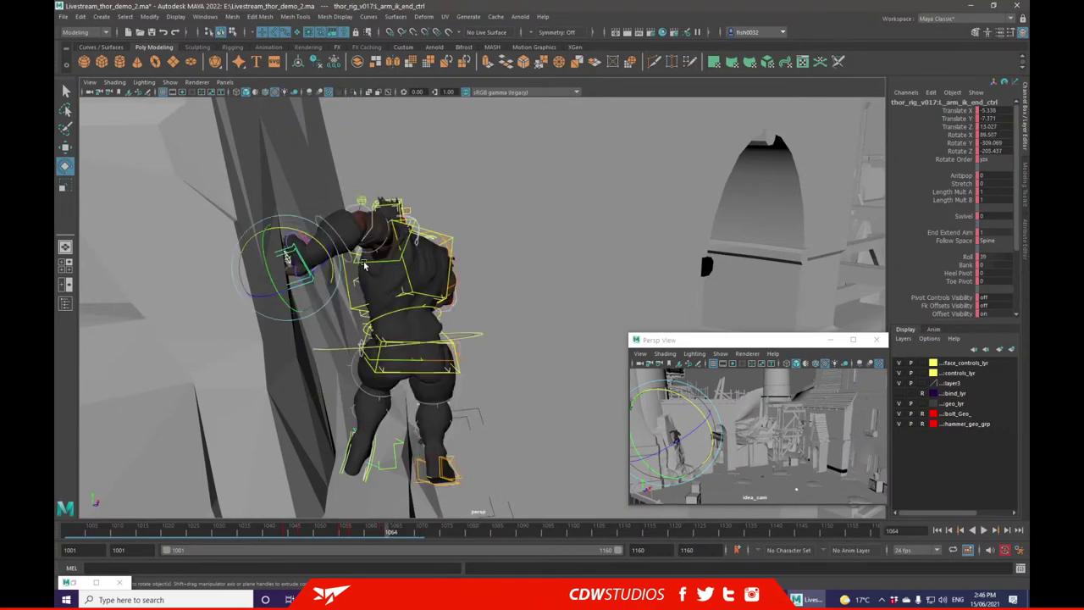
# - Try banking the left arm IK control to -71 at frame 1064
pyautogui.keyDown('alt'); pyautogui.moveTo(659, 158); pyautogui.dragTo(611, 157); pyautogui.keyUp('alt')
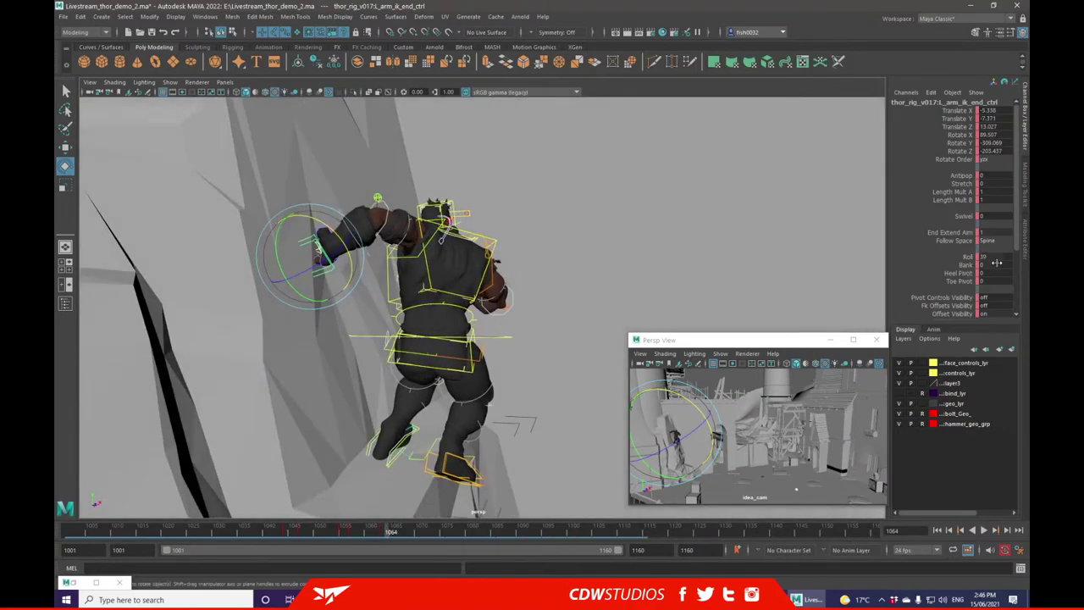
pyautogui.moveTo(985, 265); pyautogui.dragTo(1001, 265, button='middle')
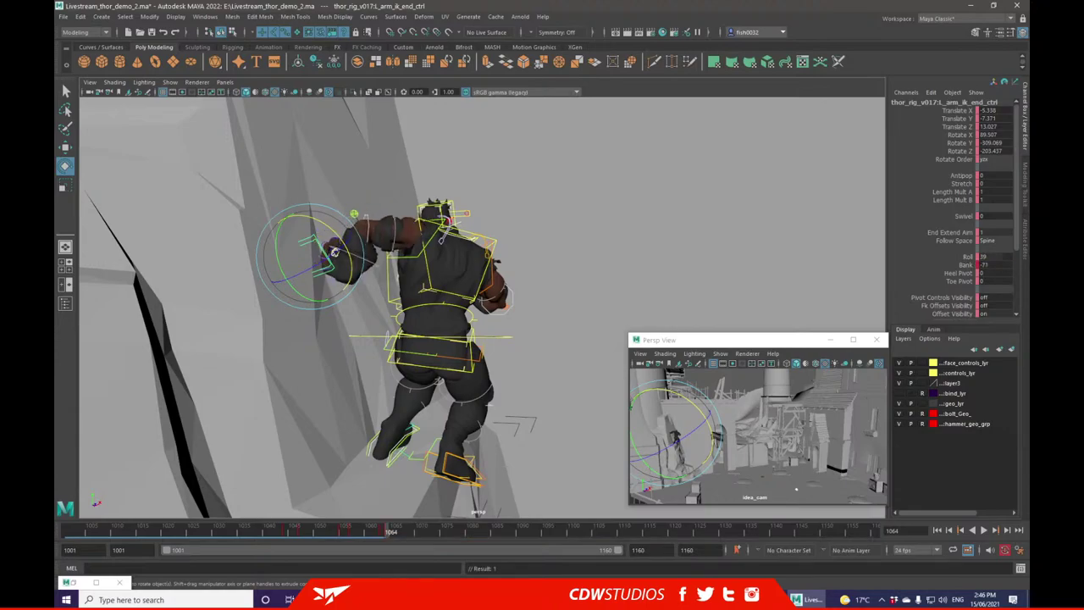
pyautogui.moveTo(335, 251); pyautogui.dragTo(339, 251, button='middle')
pyautogui.hotkey('ctrl', 'z')
# - Set the left arm IK control's Heel Pivot to 40 at frame 1064
pyautogui.click(982, 275)
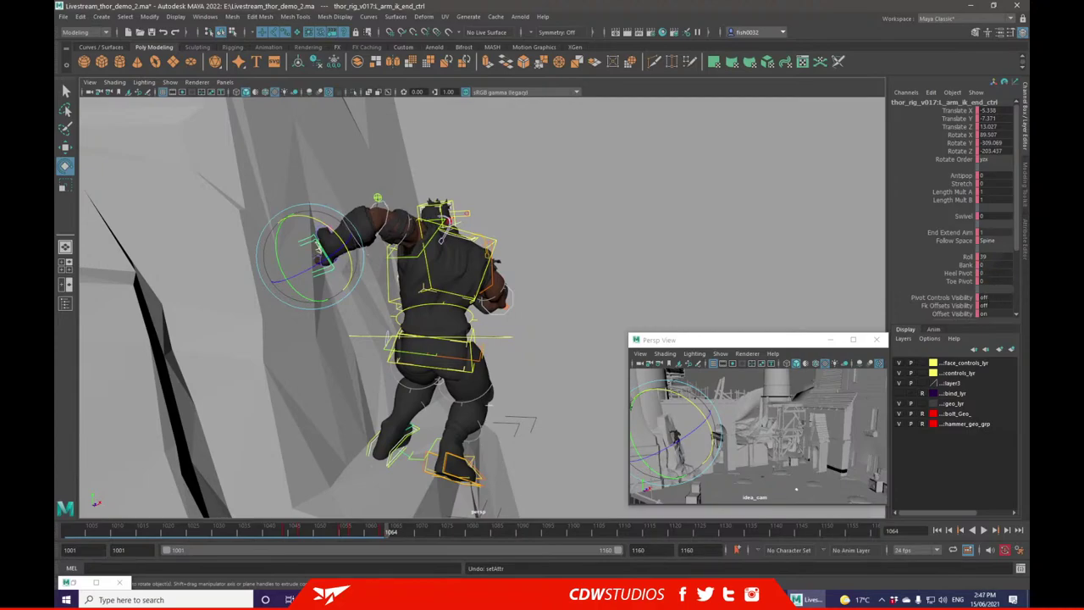
pyautogui.moveTo(978, 273); pyautogui.dragTo(1007, 273)
pyautogui.keyDown('alt'); pyautogui.moveTo(601, 276); pyautogui.dragTo(691, 282); pyautogui.keyUp('alt')
# - Copy the left arm IK key from frame 1064 onto frame 1063 and delete the stray key at 1064
pyautogui.moveTo(404, 524)
pyautogui.mouseDown()
pyautogui.moveTo(387, 532)
pyautogui.moveTo(398, 530)
pyautogui.mouseUp()
pyautogui.rightClick(387, 529)
pyautogui.click(419, 346)
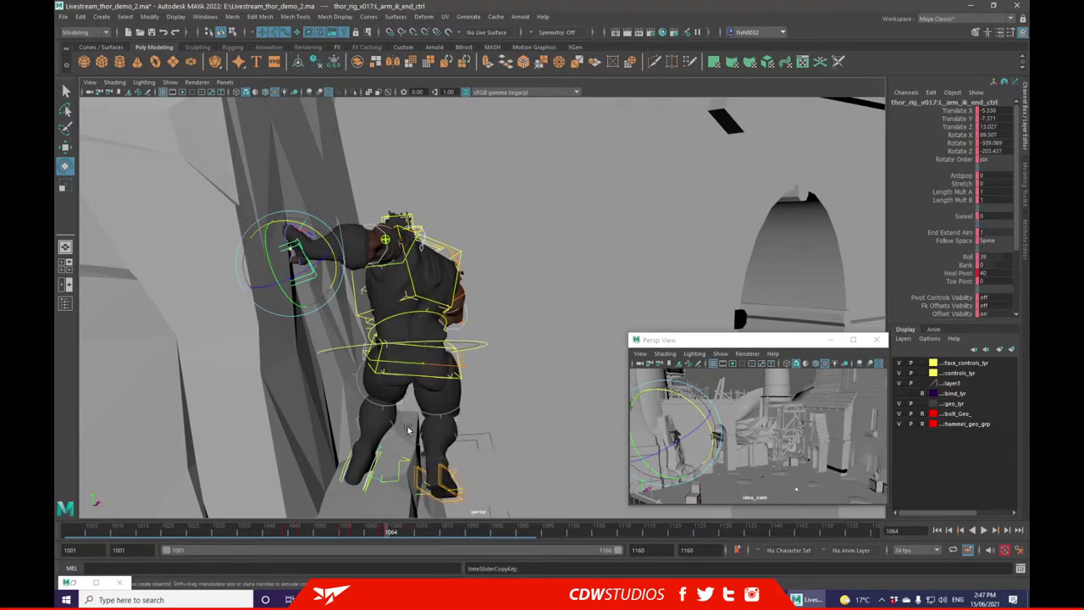
pyautogui.click(377, 531)
pyautogui.rightClick(382, 531)
pyautogui.moveTo(424, 357)
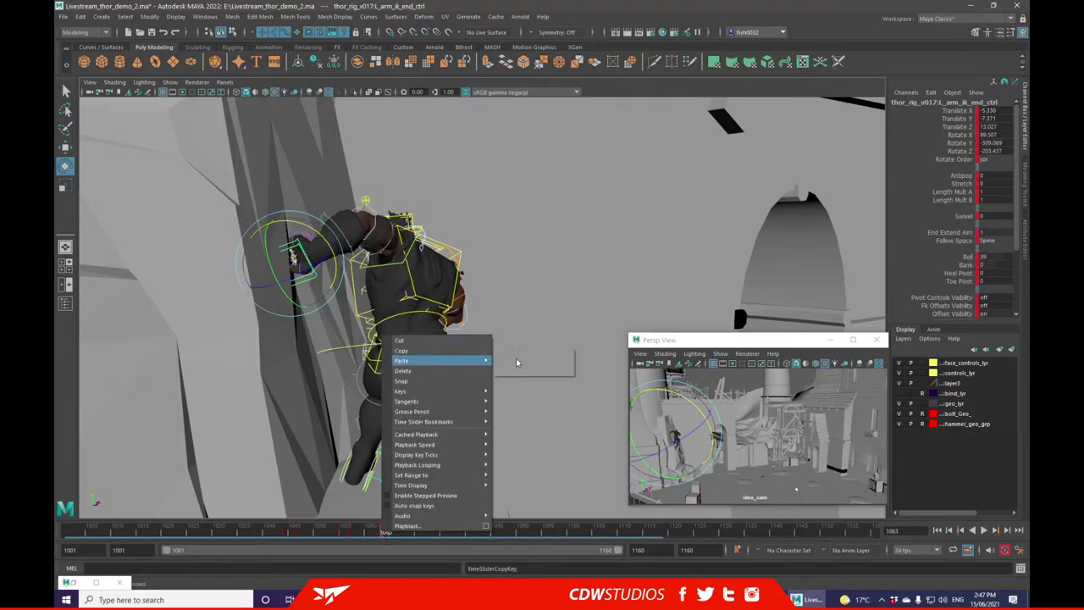
pyautogui.click(520, 358)
pyautogui.click(391, 531)
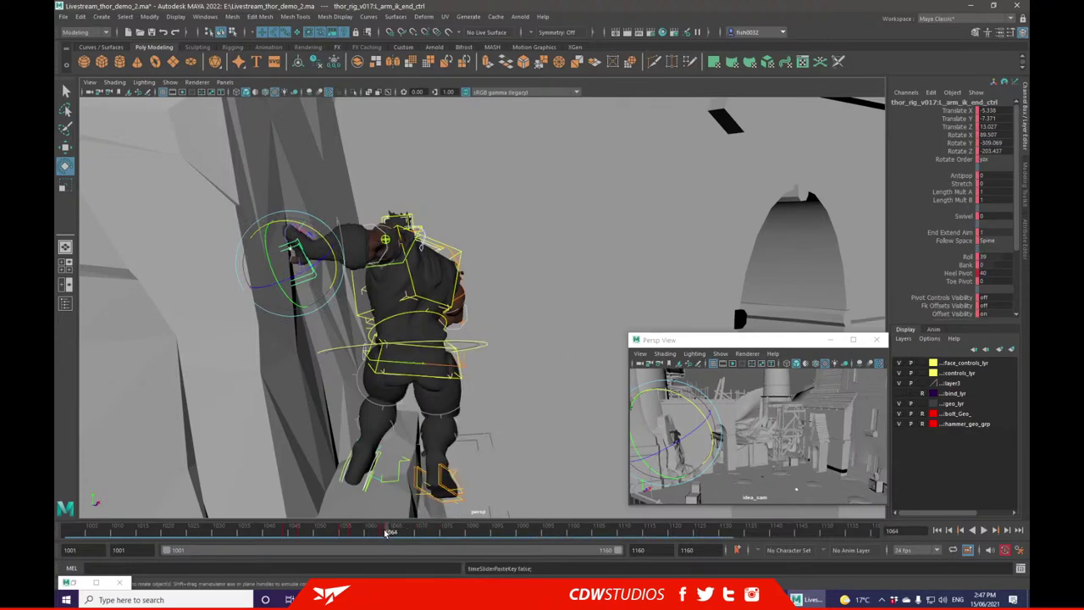
pyautogui.rightClick(385, 532)
pyautogui.click(462, 372)
# - Deselect the control, enlarge the idea_cam view window and scrub through the earlier frames of the shot
pyautogui.keyDown('alt'); pyautogui.moveTo(516, 288); pyautogui.dragTo(583, 271); pyautogui.keyUp('alt')
pyautogui.scroll(-3, 404, 283)
pyautogui.scroll(-5, 602, 286)
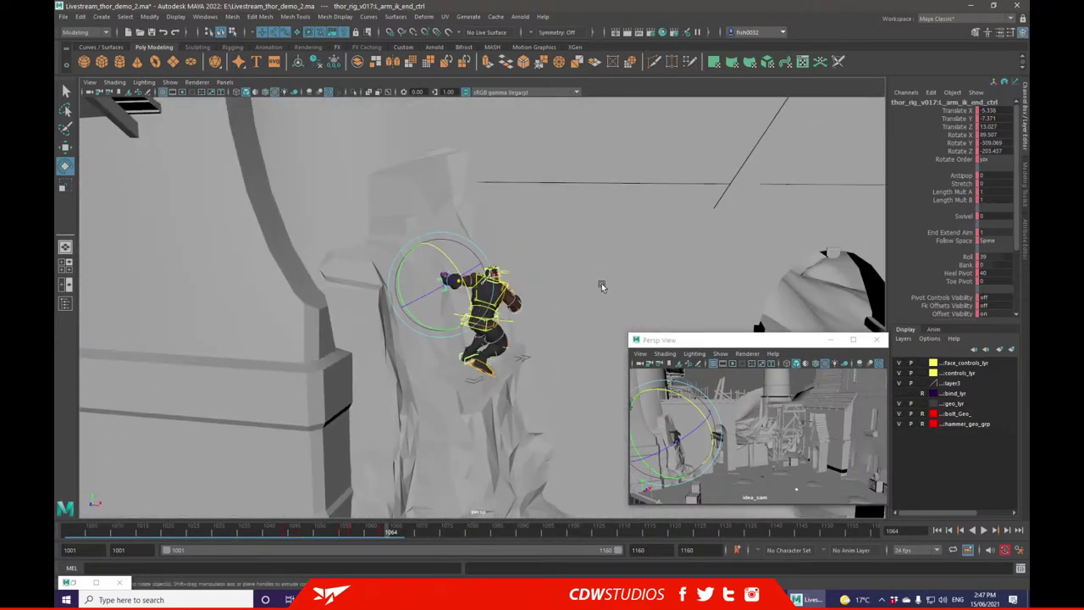
pyautogui.scroll(-7, 602, 286)
pyautogui.click(723, 416)
pyautogui.moveTo(427, 531); pyautogui.dragTo(126, 531)
pyautogui.moveTo(628, 332); pyautogui.dragTo(405, 235)
pyautogui.click(936, 530)
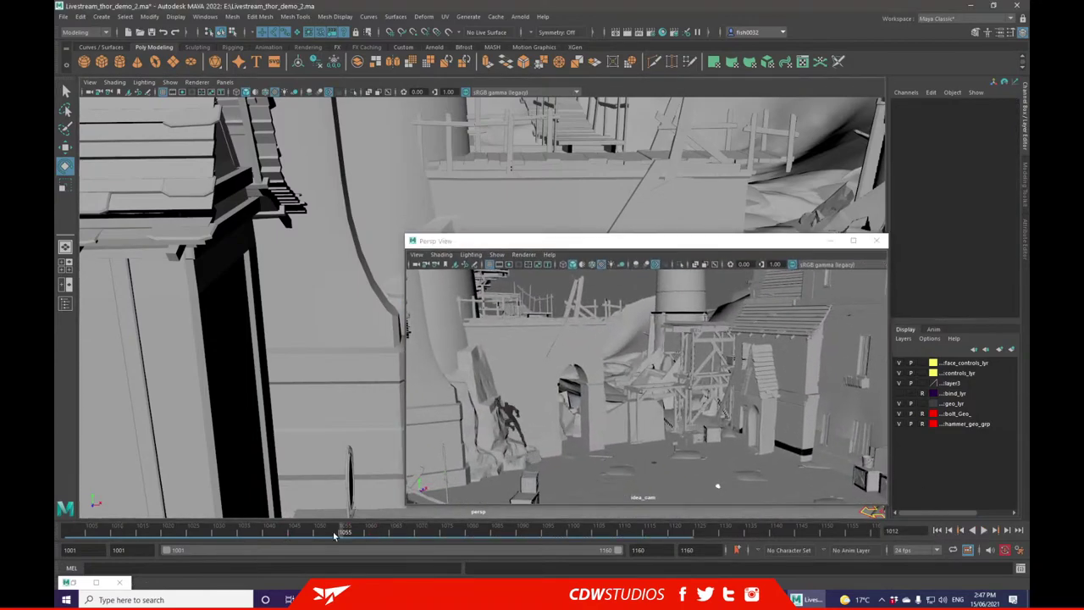
# - Play the shot through idea_cam and review the run leading into the jump
pyautogui.click(982, 530)
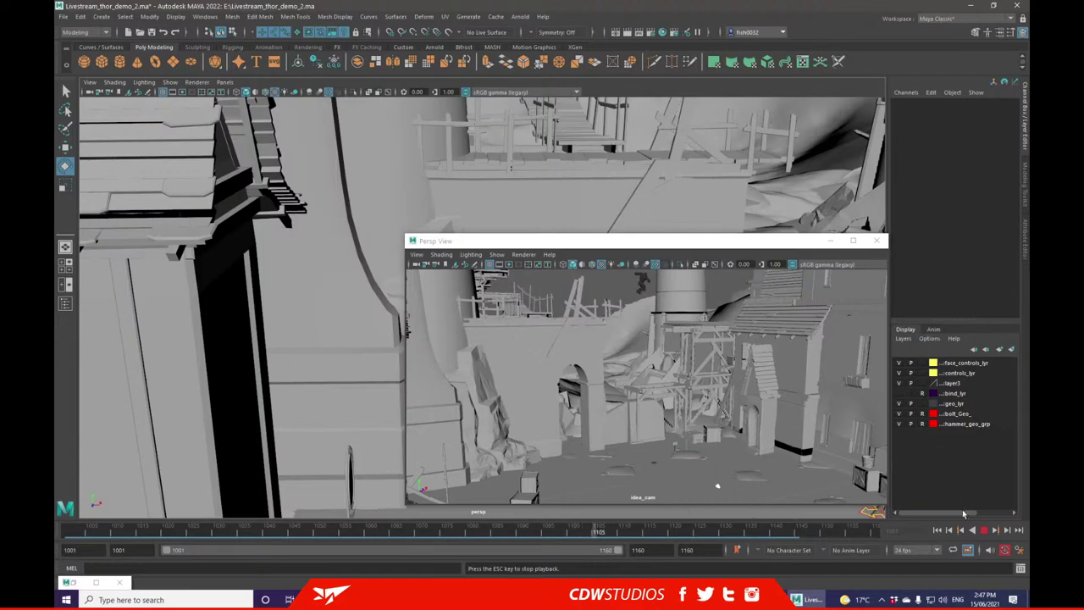
pyautogui.click(172, 532)
pyautogui.moveTo(243, 531)
pyautogui.mouseDown()
pyautogui.moveTo(426, 523)
pyautogui.moveTo(326, 513)
pyautogui.moveTo(473, 520)
pyautogui.moveTo(254, 504)
pyautogui.moveTo(314, 509)
pyautogui.moveTo(251, 535)
pyautogui.mouseUp()
pyautogui.hotkey('alt', 'v')
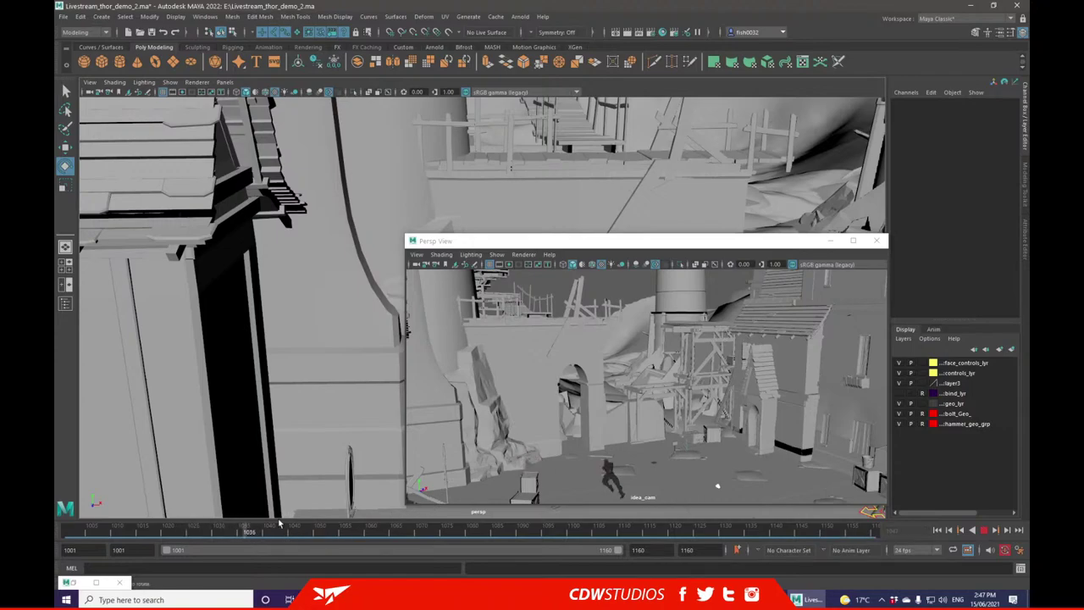
pyautogui.hotkey('alt', 'v')
# - Minimise the idea_cam window, select the lightning bolt rig's top control and frame it in the perspective view
pyautogui.click(829, 241)
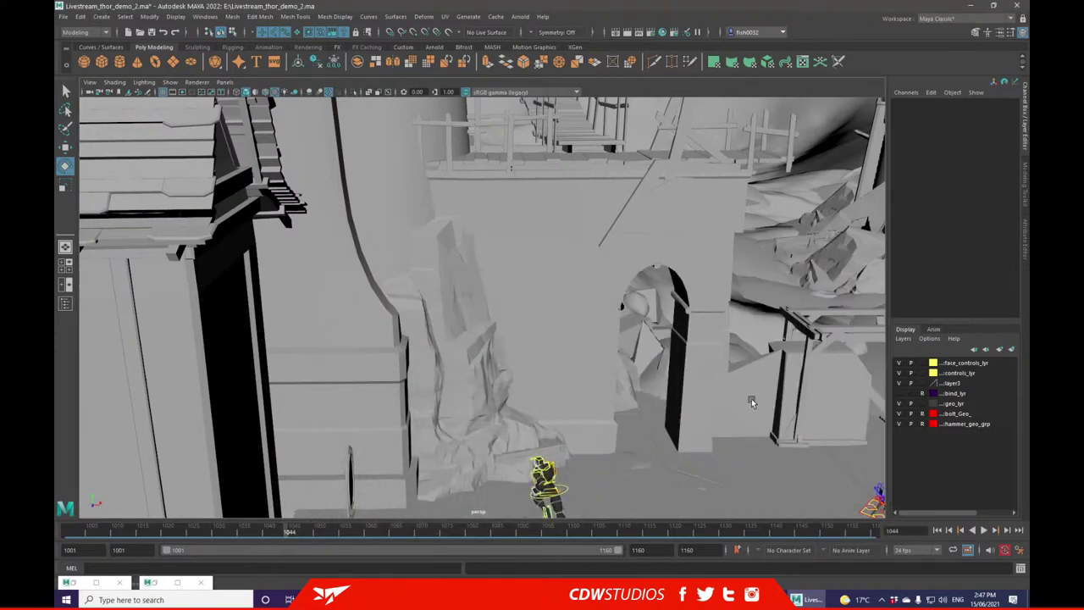
pyautogui.keyDown('alt'); pyautogui.moveTo(752, 401); pyautogui.dragTo(554, 275, button='middle'); pyautogui.keyUp('alt')
pyautogui.scroll(4, 689, 484)
pyautogui.keyDown('alt'); pyautogui.moveTo(689, 484); pyautogui.dragTo(507, 268, button='middle'); pyautogui.keyUp('alt')
pyautogui.scroll(5, 515, 277)
pyautogui.keyDown('alt'); pyautogui.moveTo(481, 142); pyautogui.dragTo(487, 230, button='middle'); pyautogui.keyUp('alt')
pyautogui.click(483, 158)
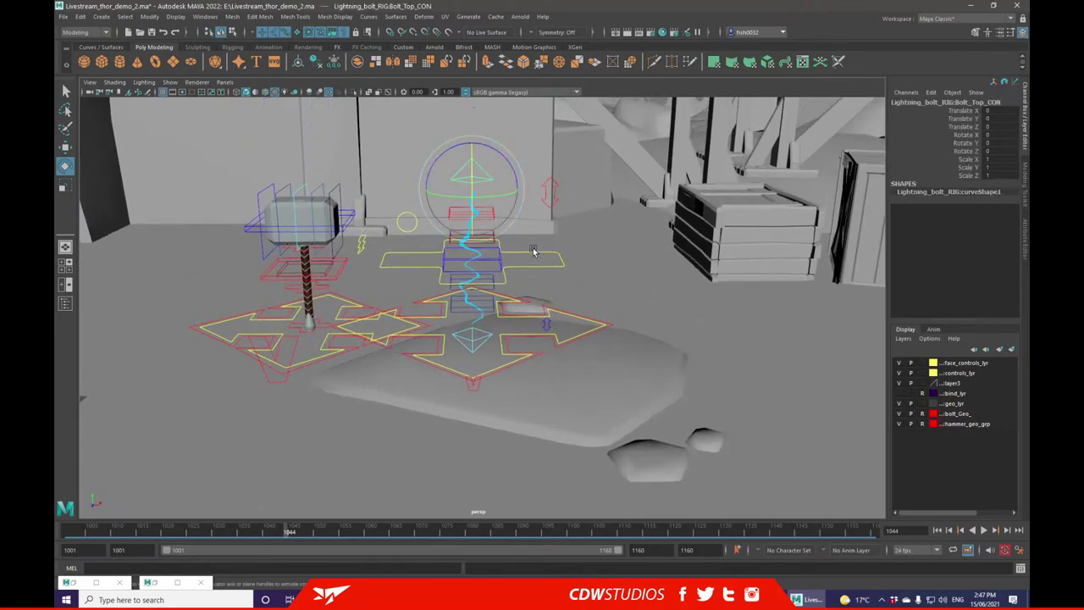
pyautogui.press('f')
# - Examine the hammer and lightning bolt rigs while playing back the early frames
pyautogui.keyDown('alt'); pyautogui.moveTo(540, 267); pyautogui.dragTo(571, 418); pyautogui.keyUp('alt')
pyautogui.scroll(-5, 570, 405)
pyautogui.keyDown('alt'); pyautogui.moveTo(571, 405); pyautogui.dragTo(553, 280, button='middle'); pyautogui.keyUp('alt')
pyautogui.scroll(-3, 556, 288)
pyautogui.keyDown('alt'); pyautogui.moveTo(576, 363); pyautogui.dragTo(571, 292, button='middle'); pyautogui.keyUp('alt')
pyautogui.moveTo(219, 533); pyautogui.dragTo(137, 531)
pyautogui.click(983, 530)
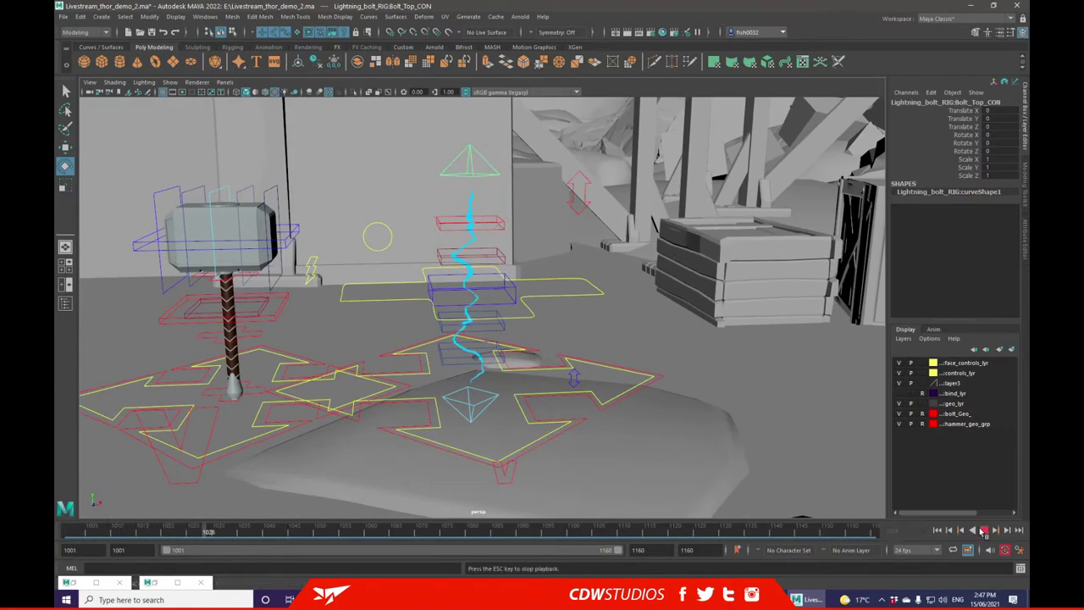
pyautogui.click(972, 531)
# - Scrub to frame 1064 and examine the set around the character's ledge in the perspective view
pyautogui.keyDown('alt'); pyautogui.moveTo(669, 443); pyautogui.dragTo(447, 369, button='right'); pyautogui.keyUp('alt')
pyautogui.keyDown('alt'); pyautogui.moveTo(447, 369); pyautogui.dragTo(508, 338); pyautogui.keyUp('alt')
pyautogui.keyDown('alt'); pyautogui.moveTo(447, 333); pyautogui.dragTo(366, 333, button='right'); pyautogui.keyUp('alt')
pyautogui.keyDown('alt'); pyautogui.moveTo(445, 379); pyautogui.dragTo(509, 398); pyautogui.keyUp('alt')
pyautogui.moveTo(141, 536); pyautogui.dragTo(394, 537)
pyautogui.keyDown('alt'); pyautogui.moveTo(520, 401); pyautogui.dragTo(421, 475, button='middle'); pyautogui.keyUp('alt')
pyautogui.keyDown('alt'); pyautogui.moveTo(539, 295); pyautogui.dragTo(417, 416, button='middle'); pyautogui.keyUp('alt')
pyautogui.keyDown('alt'); pyautogui.moveTo(417, 418); pyautogui.dragTo(379, 431); pyautogui.keyUp('alt')
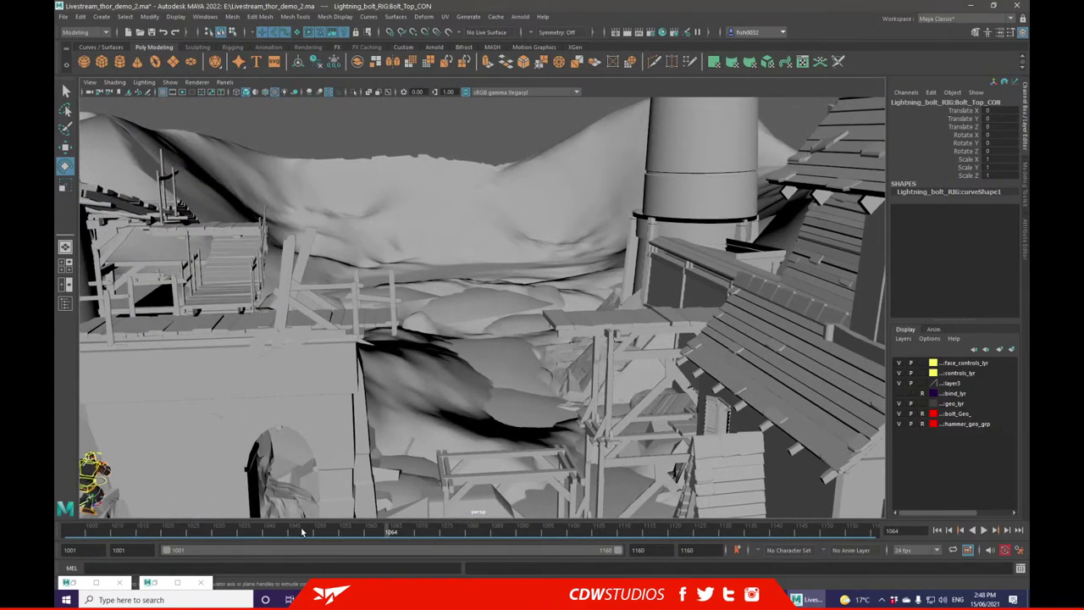
# - Clear the selection and play the shot in the perspective view to review the run and the climb
pyautogui.click(578, 325)
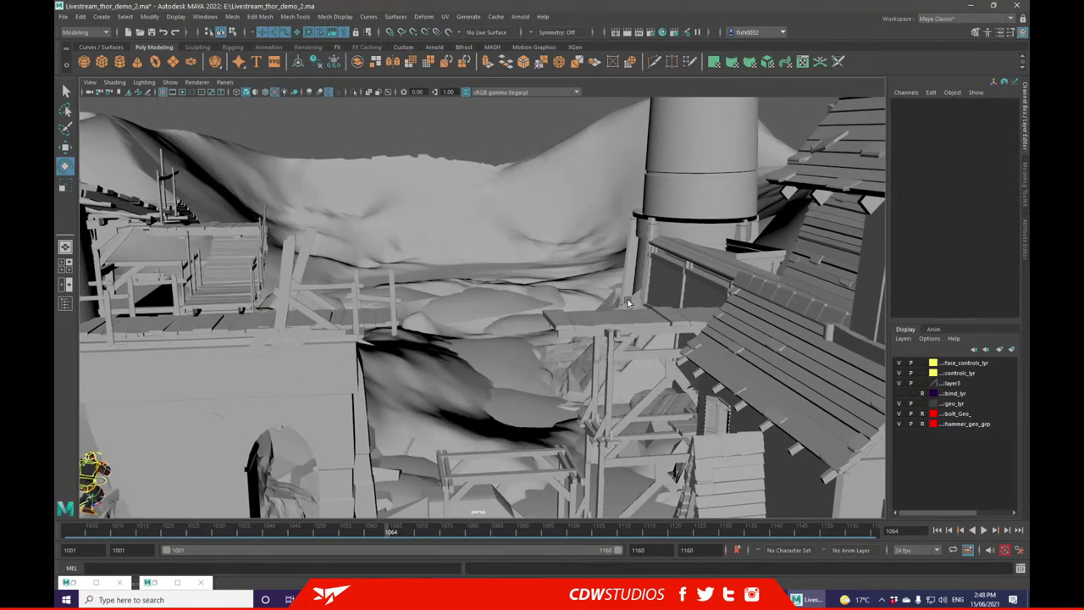
pyautogui.keyDown('alt'); pyautogui.moveTo(449, 365); pyautogui.dragTo(403, 351); pyautogui.keyUp('alt')
pyautogui.keyDown('alt'); pyautogui.moveTo(503, 397); pyautogui.dragTo(217, 476); pyautogui.keyUp('alt')
pyautogui.hotkey('alt', 'v')
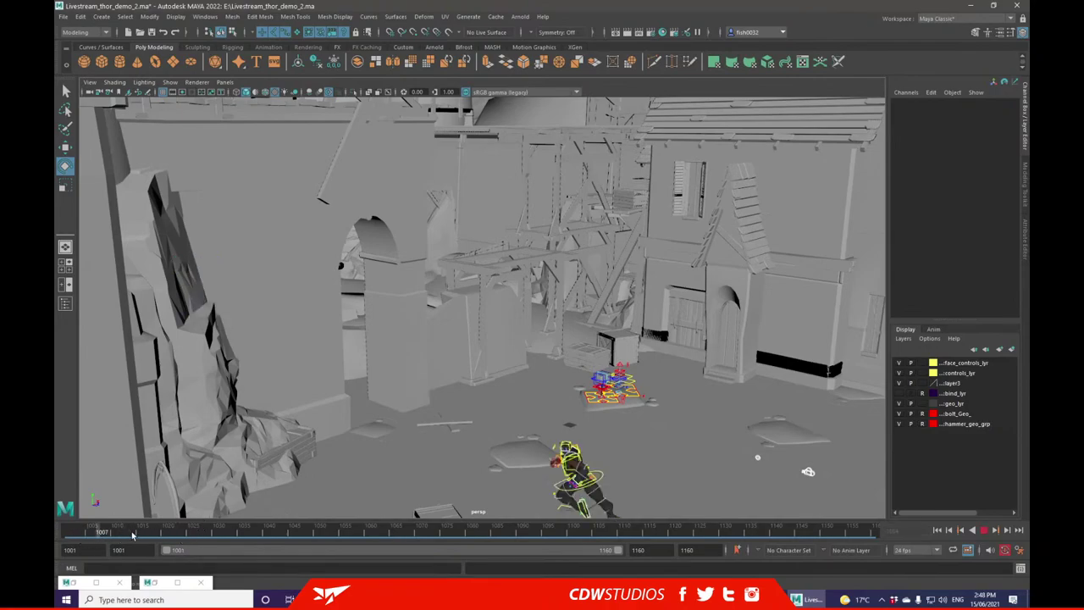
pyautogui.moveTo(225, 540)
pyautogui.mouseDown()
pyautogui.moveTo(180, 534)
pyautogui.moveTo(386, 532)
pyautogui.moveTo(322, 514)
pyautogui.moveTo(398, 530)
pyautogui.moveTo(207, 525)
pyautogui.mouseUp()
pyautogui.keyDown('alt'); pyautogui.moveTo(706, 415); pyautogui.dragTo(677, 390, button='middle'); pyautogui.keyUp('alt')
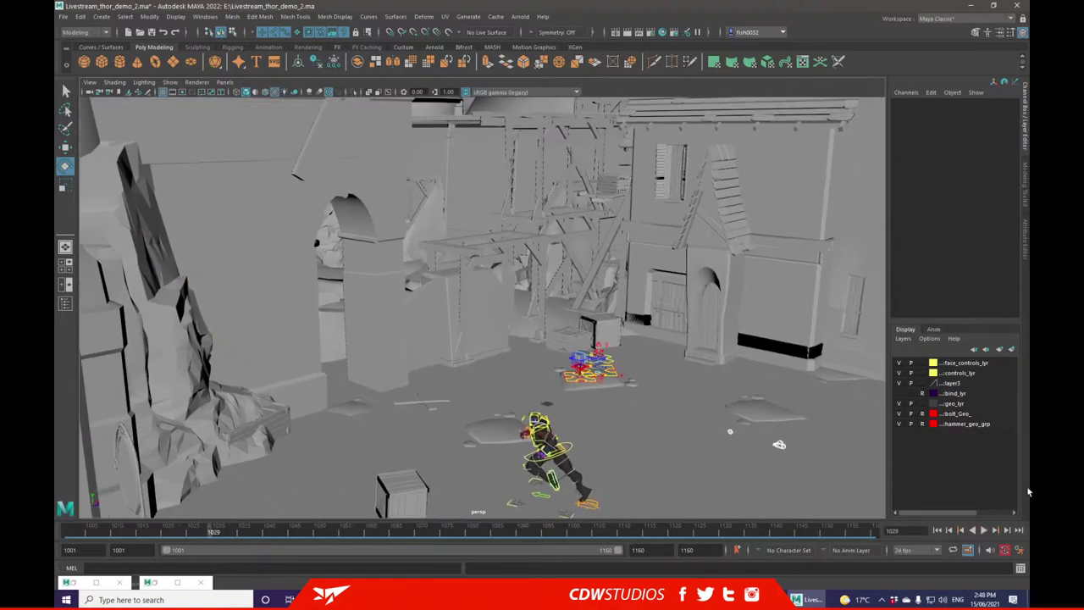
pyautogui.click(984, 530)
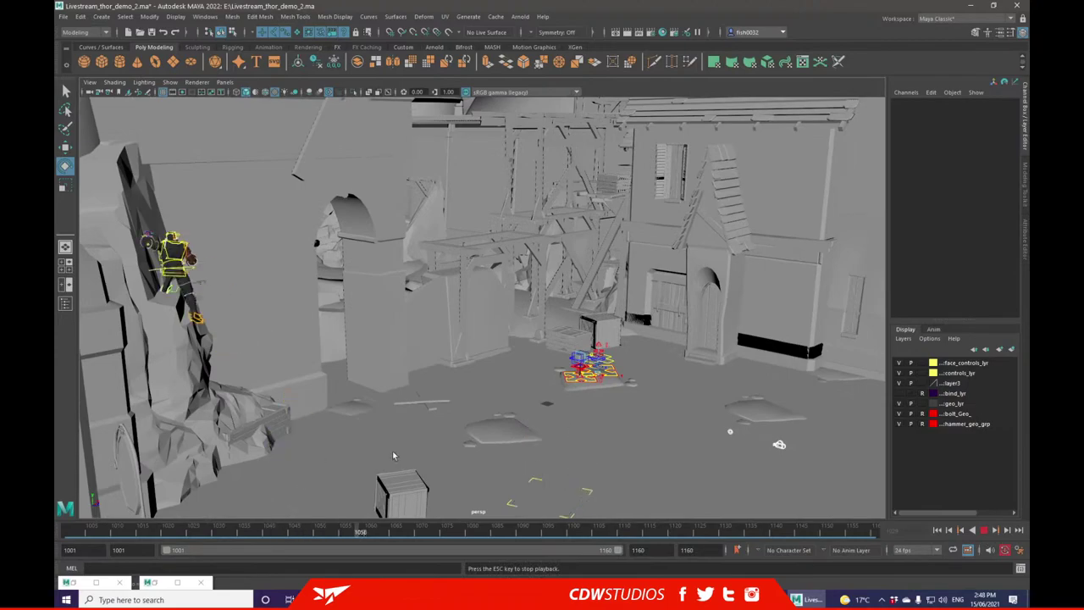
pyautogui.click(987, 530)
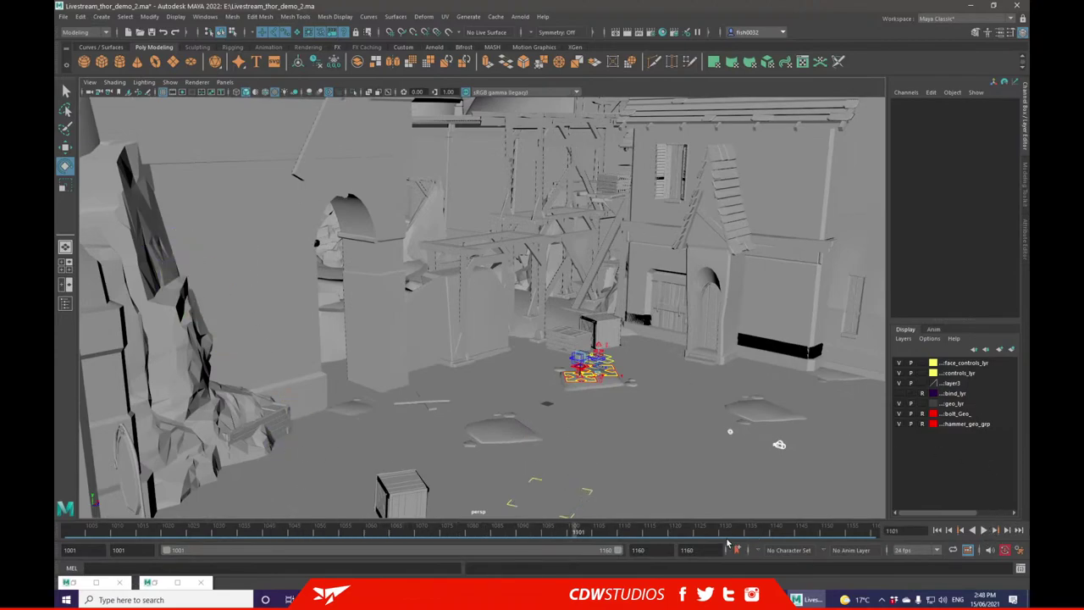
# - Scrub from the run around frame 1045 to frame 1073 and examine the character's path up the rocks onto the ledge
pyautogui.click(249, 532)
pyautogui.moveTo(277, 532)
pyautogui.mouseDown()
pyautogui.moveTo(309, 531)
pyautogui.moveTo(296, 525)
pyautogui.mouseUp()
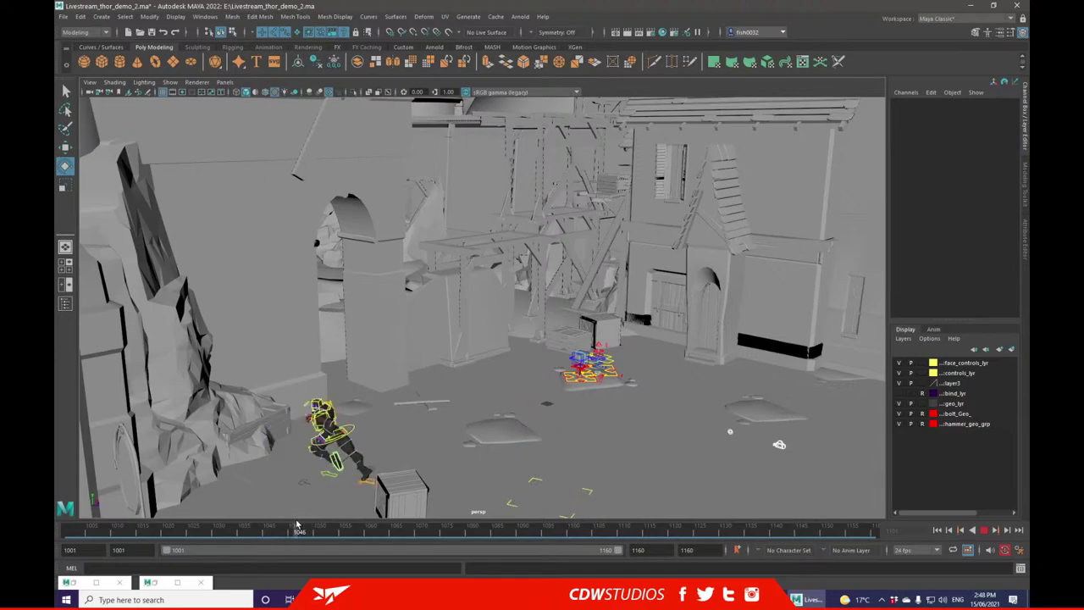
pyautogui.hotkey('alt', 'v')
pyautogui.moveTo(289, 530)
pyautogui.mouseDown()
pyautogui.moveTo(344, 526)
pyautogui.moveTo(284, 525)
pyautogui.moveTo(294, 523)
pyautogui.mouseUp()
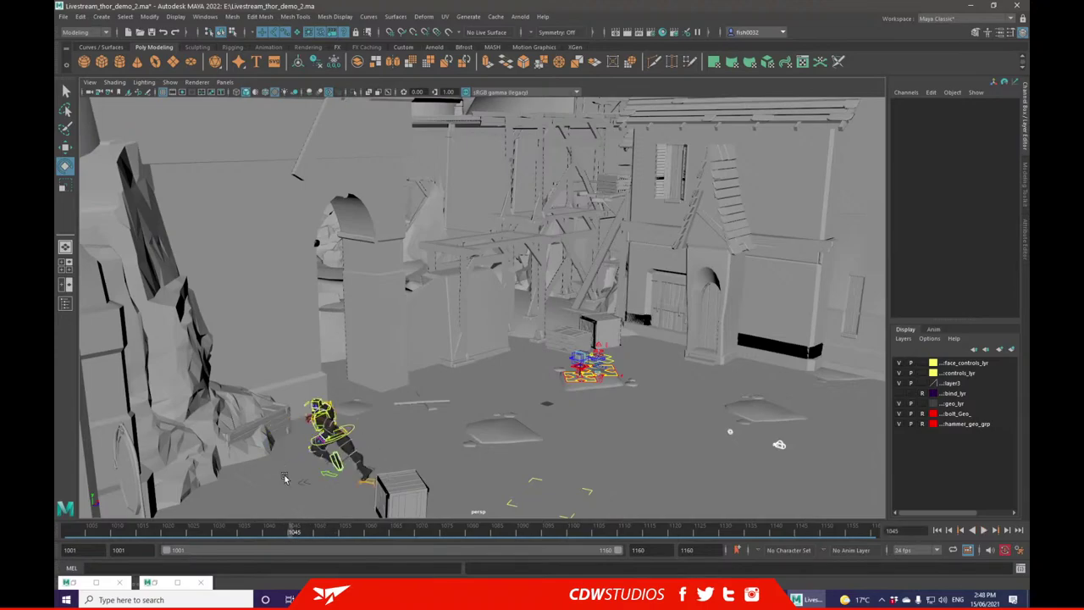
pyautogui.keyDown('alt'); pyautogui.moveTo(380, 483); pyautogui.dragTo(405, 408); pyautogui.keyUp('alt')
pyautogui.hotkey('alt', 'v')
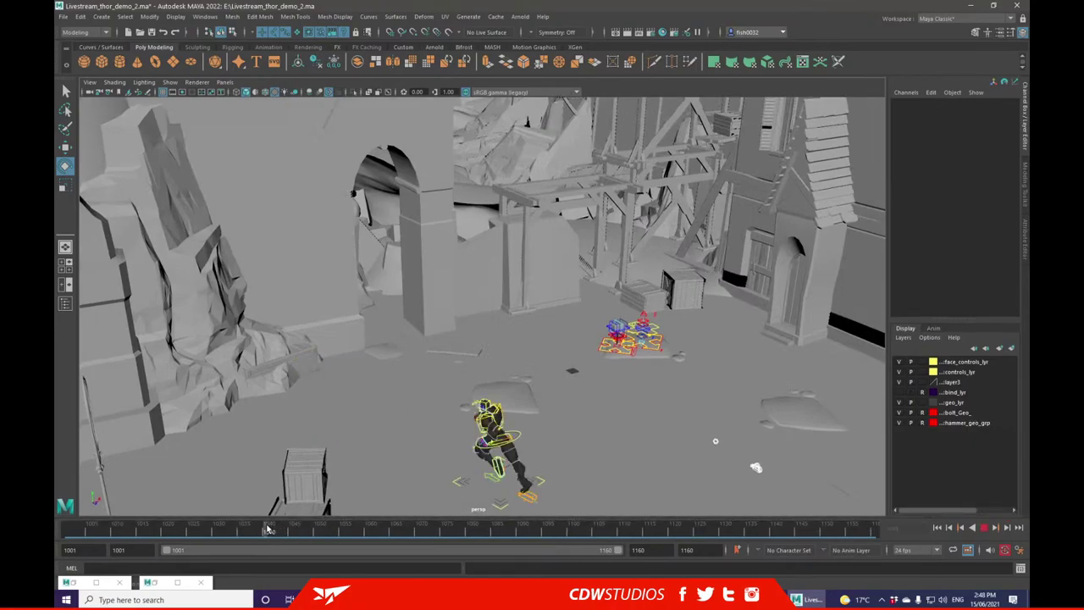
pyautogui.moveTo(292, 529); pyautogui.dragTo(305, 529)
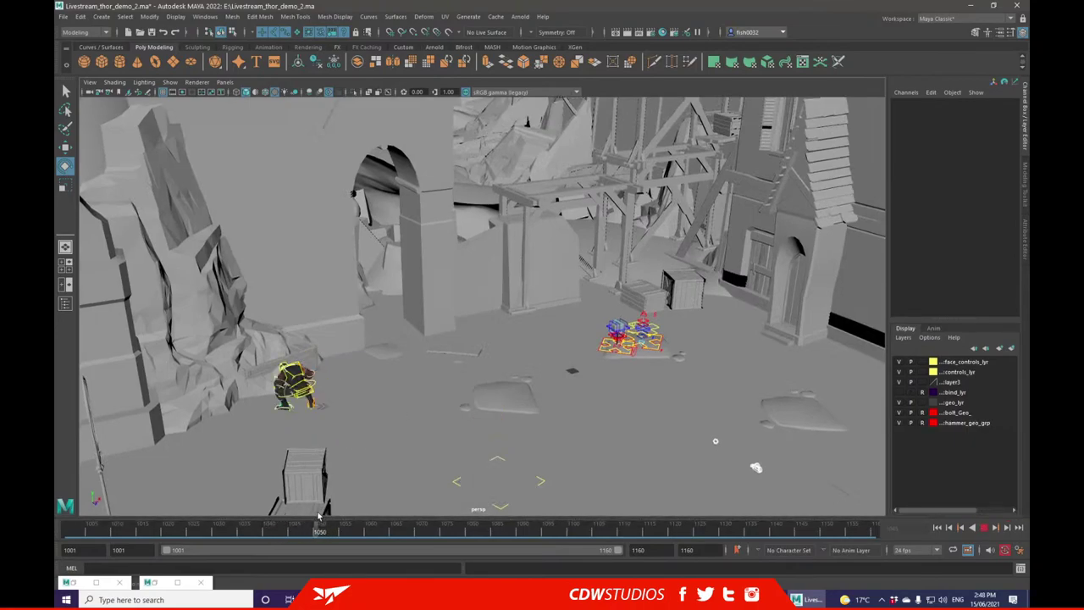
pyautogui.keyDown('alt'); pyautogui.moveTo(344, 356); pyautogui.dragTo(375, 402, button='middle'); pyautogui.keyUp('alt')
pyautogui.moveTo(322, 531)
pyautogui.mouseDown()
pyautogui.moveTo(345, 529)
pyautogui.moveTo(324, 527)
pyautogui.moveTo(289, 489)
pyautogui.moveTo(418, 504)
pyautogui.moveTo(476, 282)
pyautogui.mouseUp()
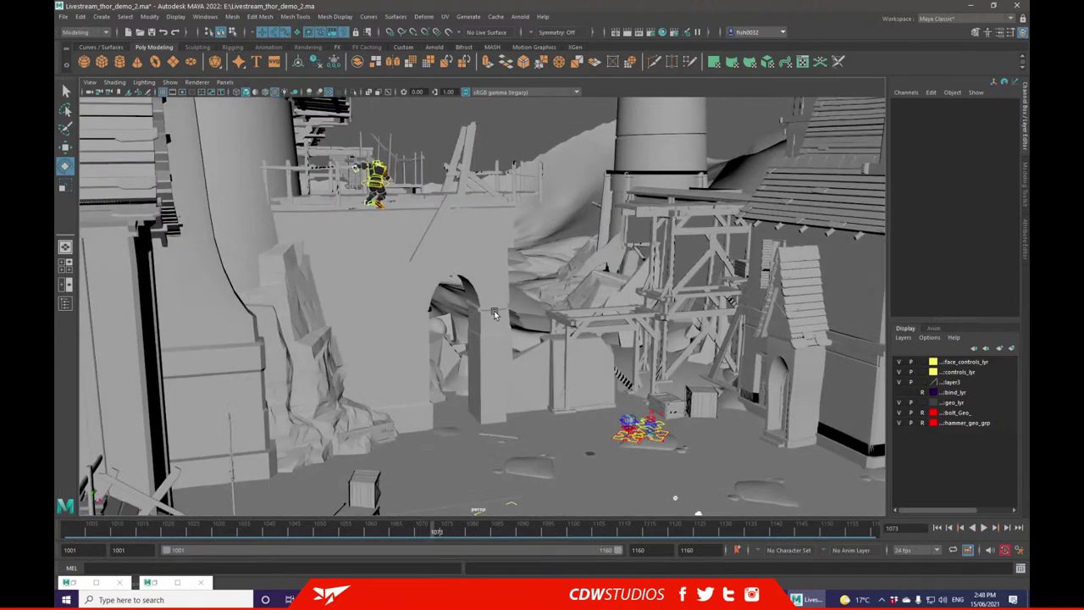
pyautogui.hotkey('alt', 'v')
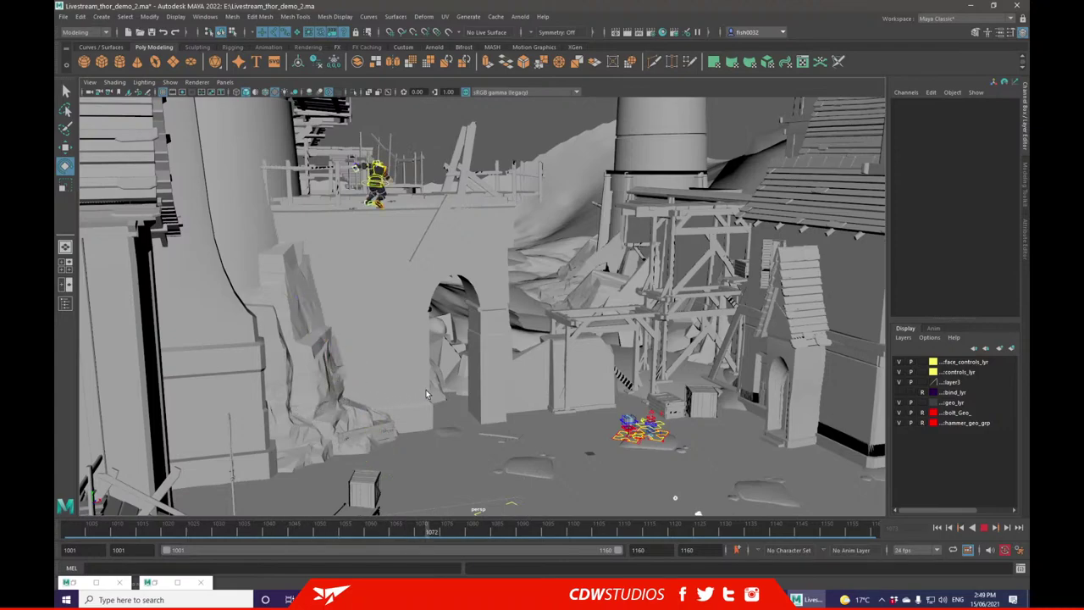
# - Select the Thor rig's rig_extra control and examine the character's poses at frames 1070 and 1075 on the walkway
pyautogui.click(349, 206)
pyautogui.press('f')
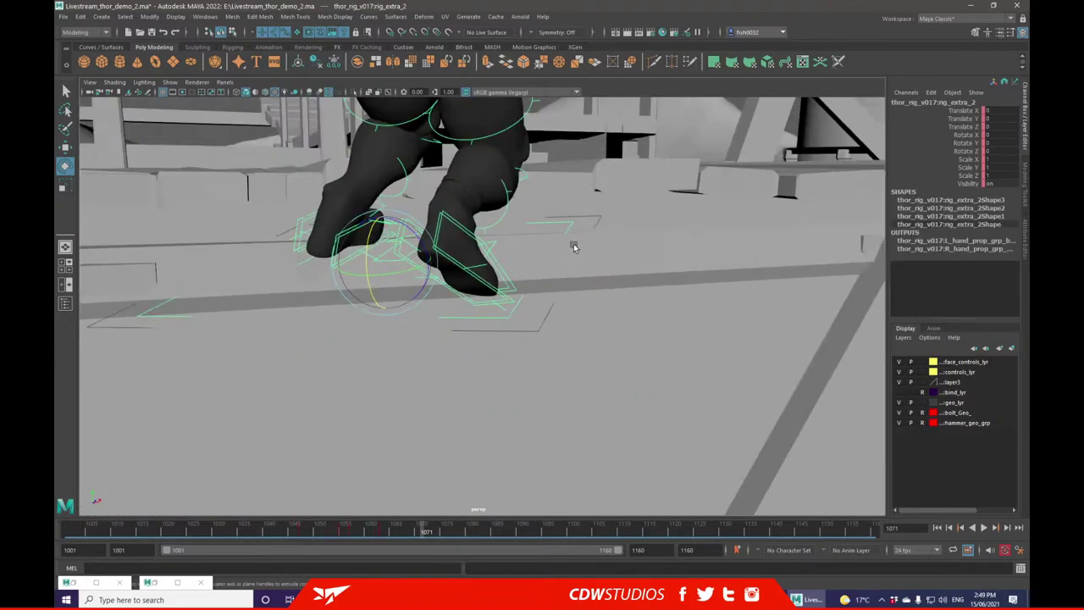
pyautogui.scroll(-6, 573, 246)
pyautogui.click(508, 312)
pyautogui.click(510, 311)
pyautogui.moveTo(424, 527); pyautogui.dragTo(383, 527)
pyautogui.scroll(-10, 517, 378)
pyautogui.keyDown('alt'); pyautogui.moveTo(530, 368); pyautogui.dragTo(474, 441); pyautogui.keyUp('alt')
pyautogui.click(414, 528)
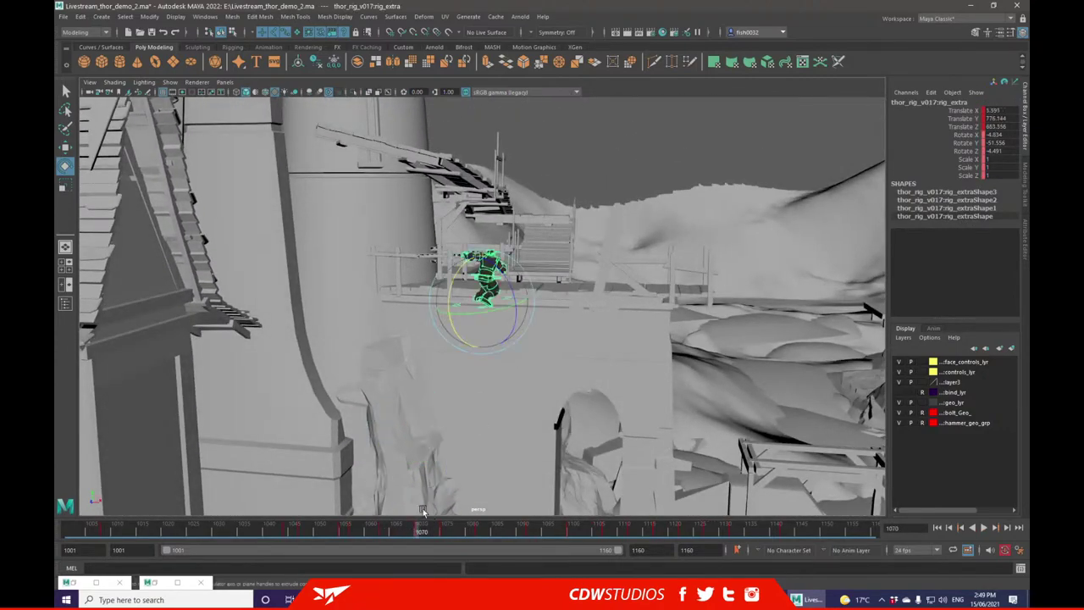
pyautogui.click(444, 532)
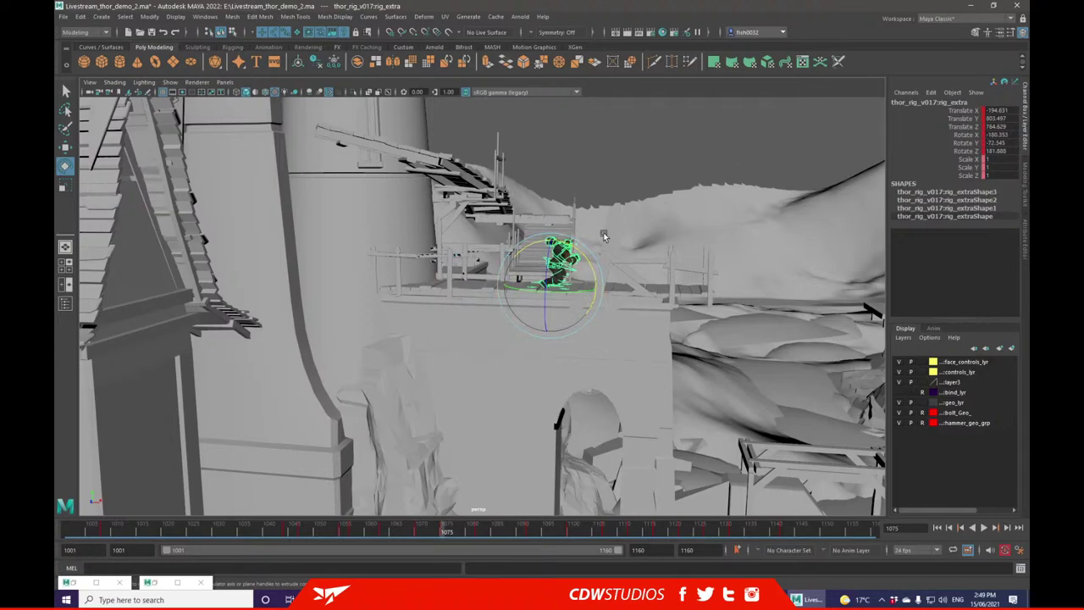
pyautogui.press('f')
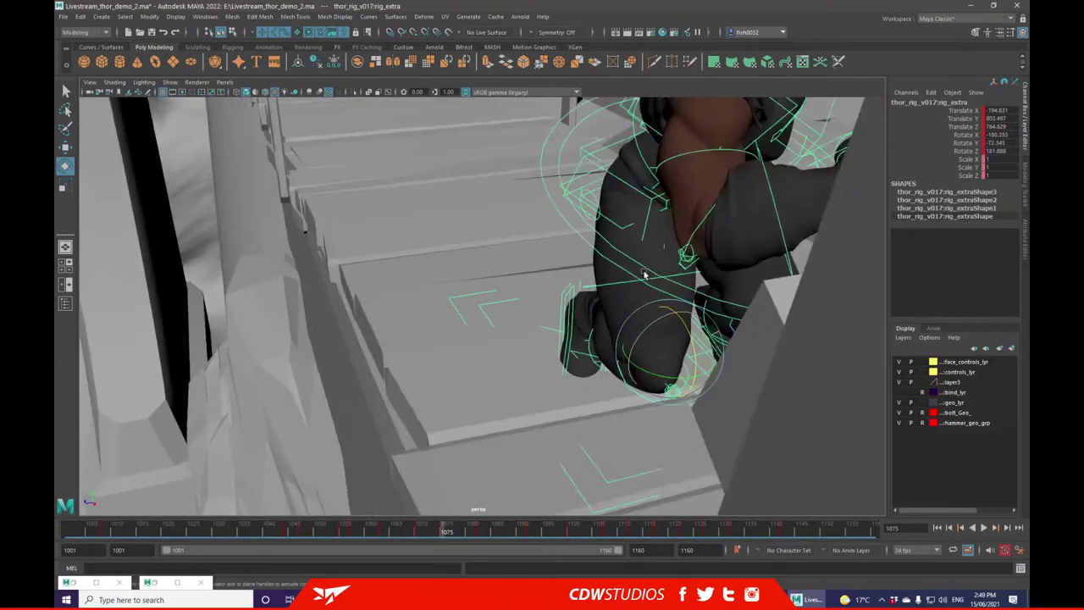
pyautogui.scroll(-5, 643, 273)
pyautogui.keyDown('alt'); pyautogui.moveTo(644, 273); pyautogui.dragTo(712, 276); pyautogui.keyUp('alt')
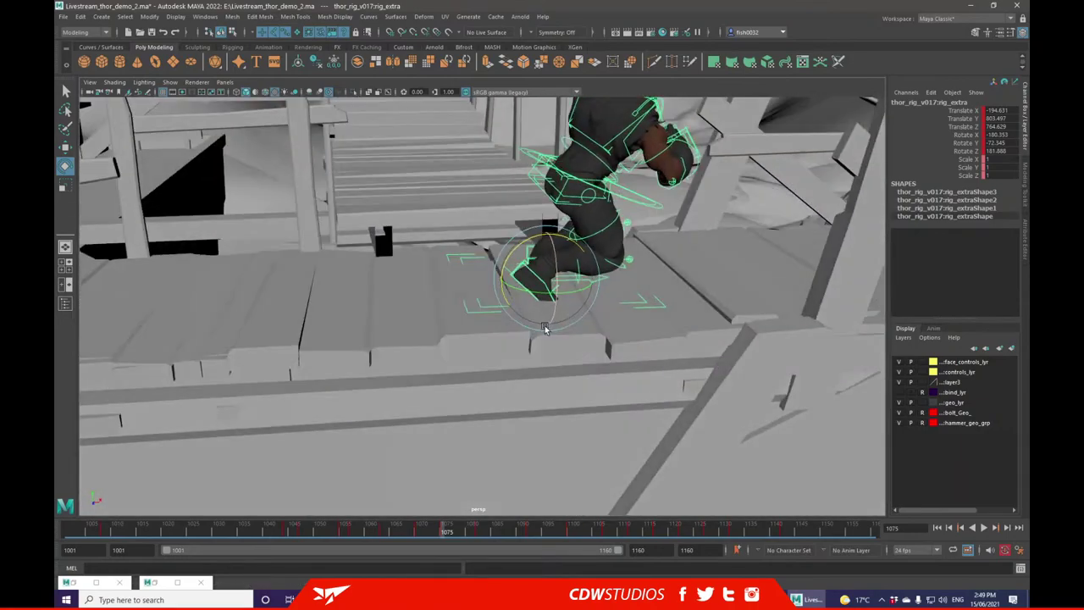
# - Go to frame 1071, view the character against the ledge and activate the Move tool for rig_extra
pyautogui.click(422, 529)
pyautogui.scroll(-6, 514, 383)
pyautogui.keyDown('alt'); pyautogui.moveTo(514, 383); pyautogui.dragTo(422, 497); pyautogui.keyUp('alt')
pyautogui.moveTo(389, 534); pyautogui.dragTo(424, 527)
pyautogui.keyDown('alt'); pyautogui.moveTo(416, 387); pyautogui.dragTo(353, 270); pyautogui.keyUp('alt')
pyautogui.press('w')
pyautogui.keyDown('alt'); pyautogui.moveTo(394, 331); pyautogui.dragTo(417, 351); pyautogui.keyUp('alt')
pyautogui.moveTo(337, 291); pyautogui.dragTo(330, 168)
pyautogui.keyDown('alt'); pyautogui.moveTo(445, 249); pyautogui.dragTo(391, 195); pyautogui.keyUp('alt')
pyautogui.keyDown('alt'); pyautogui.moveTo(392, 211); pyautogui.dragTo(376, 346); pyautogui.keyUp('alt')
pyautogui.hotkey('ctrl', 'z')
pyautogui.hotkey('ctrl', 'z')
pyautogui.hotkey('ctrl', 'z')
# - Raise the rig_extra control well above the walkway at frame 1071 and key its translation
pyautogui.moveTo(387, 280); pyautogui.dragTo(380, 207)
pyautogui.keyDown('alt'); pyautogui.moveTo(386, 215); pyautogui.dragTo(412, 212); pyautogui.keyUp('alt')
pyautogui.hotkey('shift', 'w')
pyautogui.hotkey('shift', 'w')
# - Restore the Persp View window, nudge the airborne character sideways toward the leaning planks and minimise the window
pyautogui.click(178, 583)
pyautogui.click(177, 583)
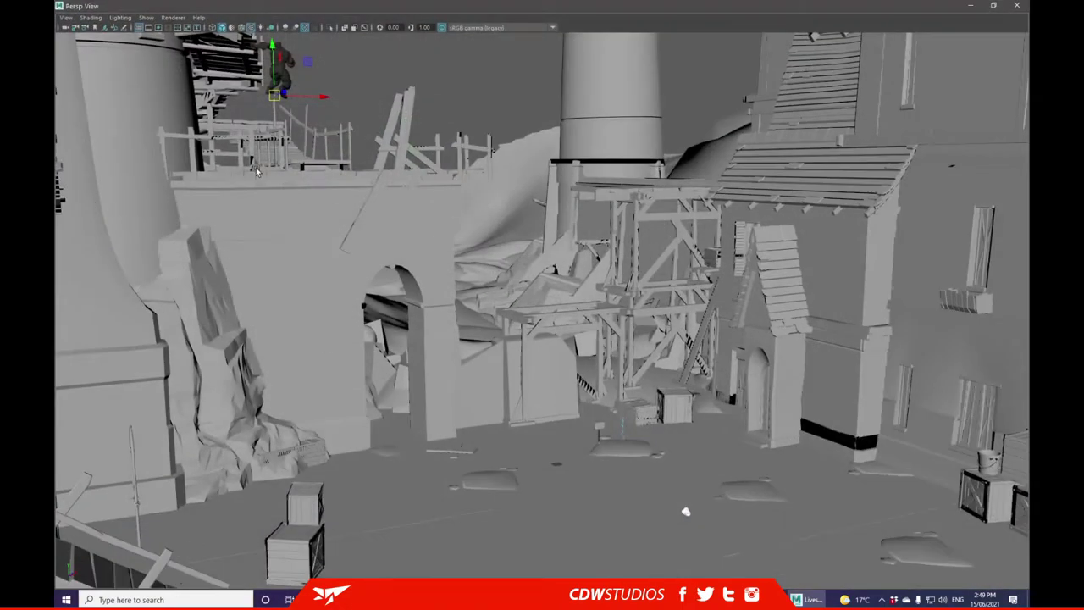
pyautogui.moveTo(290, 97); pyautogui.dragTo(326, 97)
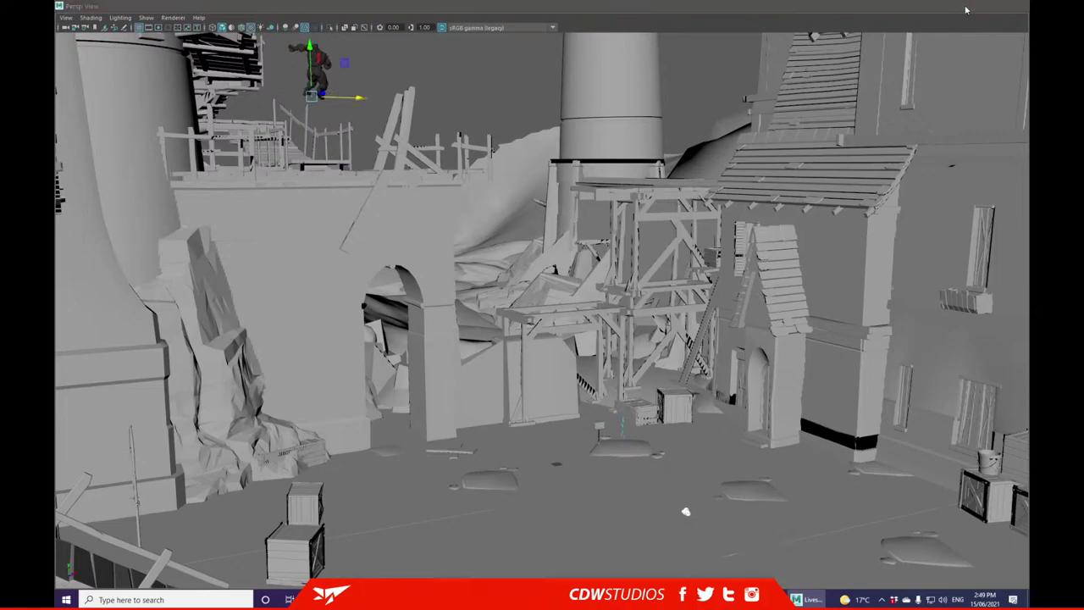
pyautogui.click(969, 6)
# - Examine the airborne character at frame 1071 in the Persp View window and from several angles in the perspective view
pyautogui.keyDown('alt'); pyautogui.moveTo(555, 238); pyautogui.dragTo(506, 242); pyautogui.keyUp('alt')
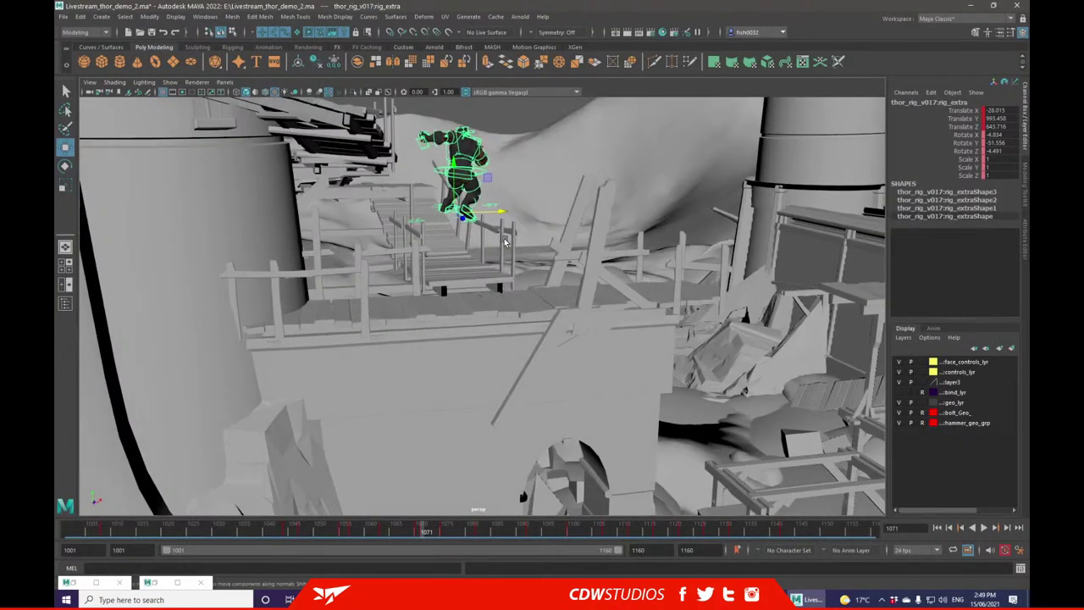
pyautogui.keyDown('alt'); pyautogui.moveTo(472, 198); pyautogui.dragTo(512, 218); pyautogui.keyUp('alt')
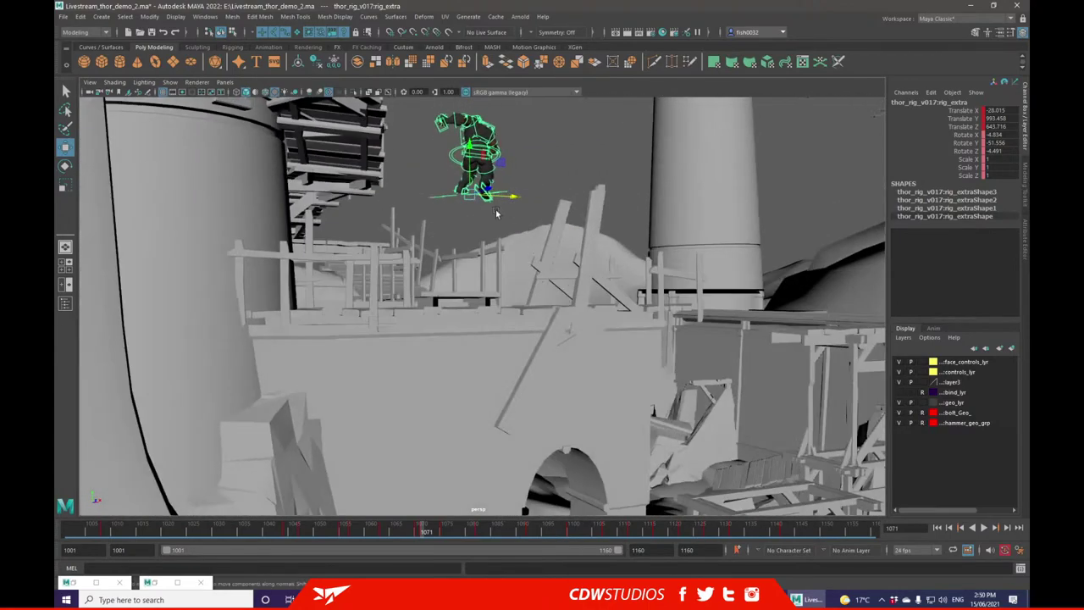
pyautogui.click(178, 582)
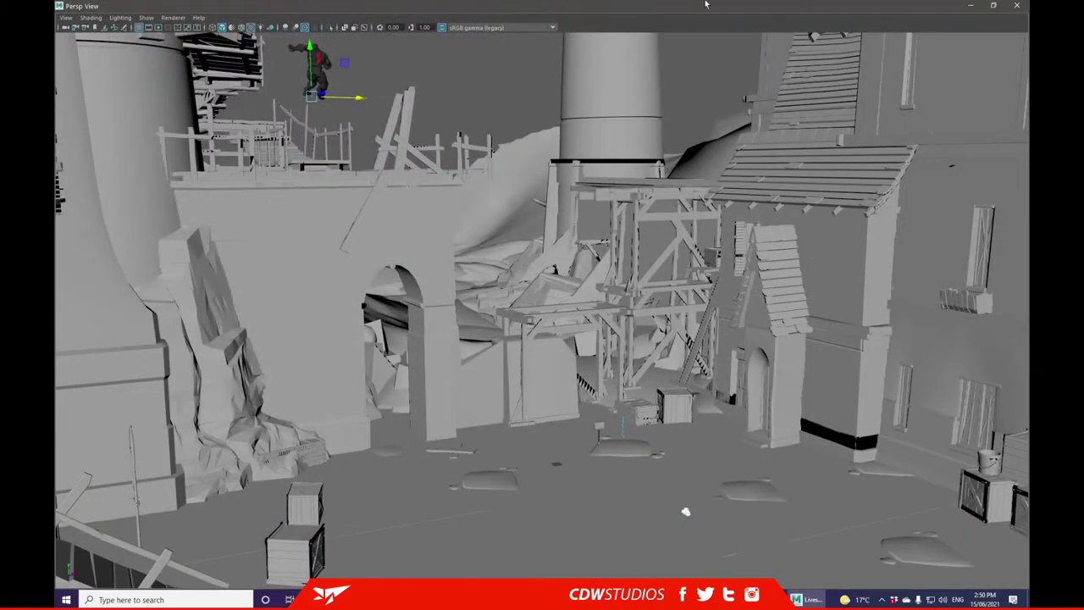
pyautogui.click(970, 5)
pyautogui.keyDown('alt'); pyautogui.moveTo(584, 197); pyautogui.dragTo(511, 138); pyautogui.keyUp('alt')
pyautogui.scroll(5, 511, 138)
pyautogui.keyDown('alt'); pyautogui.moveTo(512, 138); pyautogui.dragTo(539, 258, button='middle'); pyautogui.keyUp('alt')
pyautogui.moveTo(540, 259)
pyautogui.keyDown('alt'); pyautogui.mouseDown()
pyautogui.moveTo(558, 196)
pyautogui.moveTo(574, 249)
pyautogui.moveTo(563, 224)
pyautogui.moveTo(543, 256)
pyautogui.mouseUp(); pyautogui.keyUp('alt')
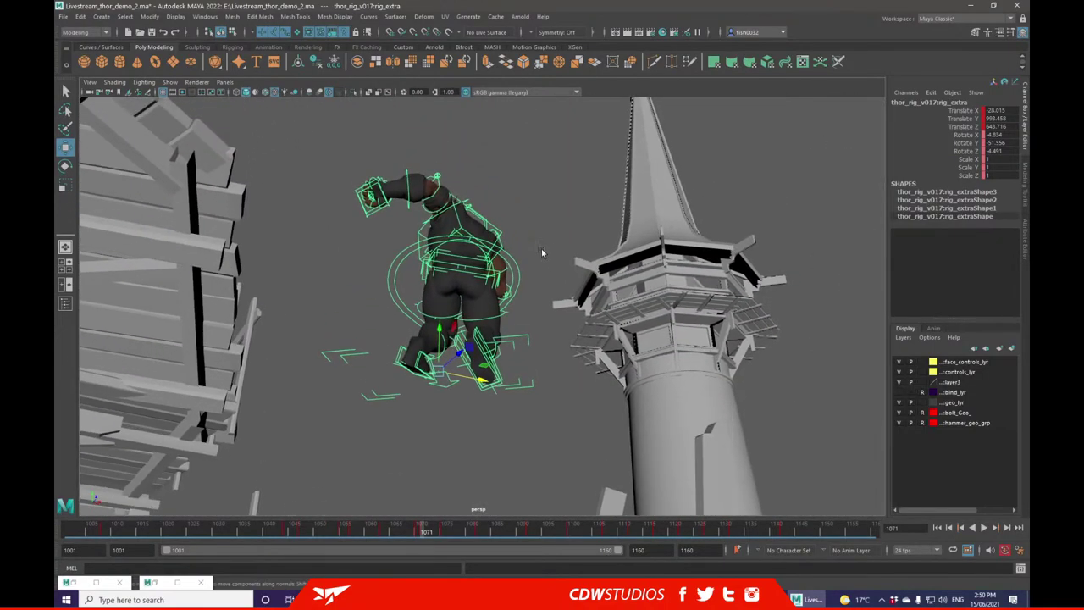
pyautogui.keyDown('alt'); pyautogui.moveTo(483, 434); pyautogui.dragTo(432, 478); pyautogui.keyUp('alt')
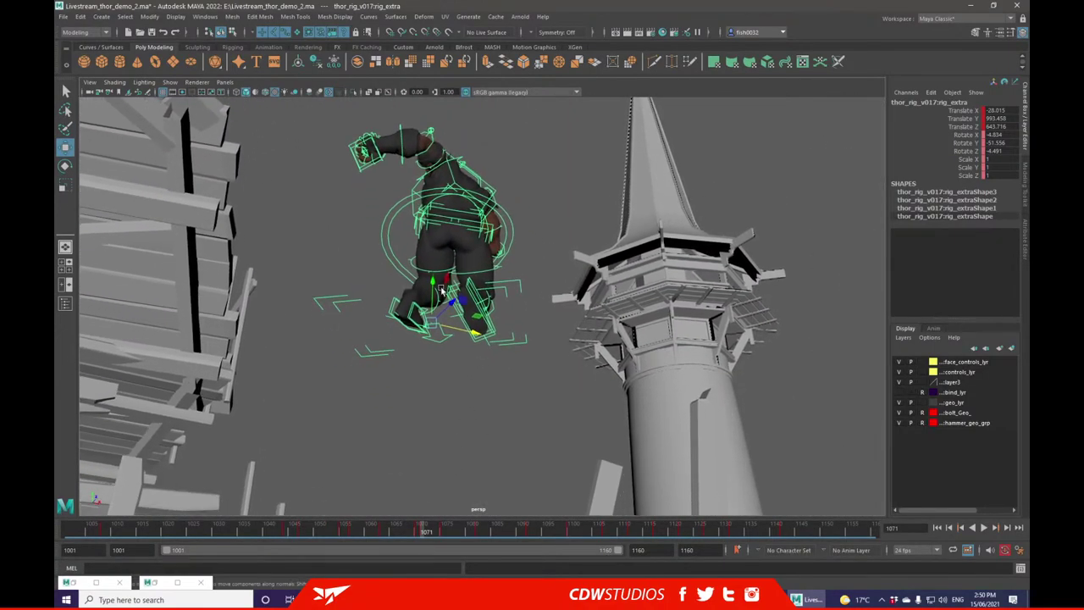
pyautogui.keyDown('alt'); pyautogui.moveTo(510, 197); pyautogui.dragTo(602, 313); pyautogui.keyUp('alt')
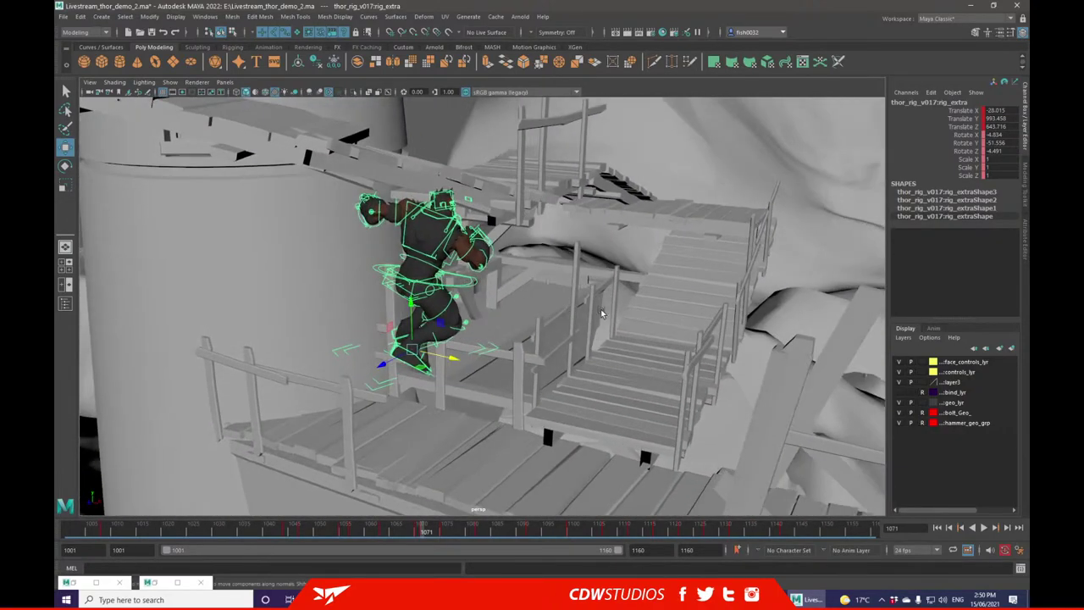
# - Delete the rig_extra key at frame 1070 and move the airborne key from frame 1071 to frame 1069
pyautogui.rightClick(422, 526)
pyautogui.click(442, 347)
pyautogui.click(417, 531)
pyautogui.rightClick(417, 526)
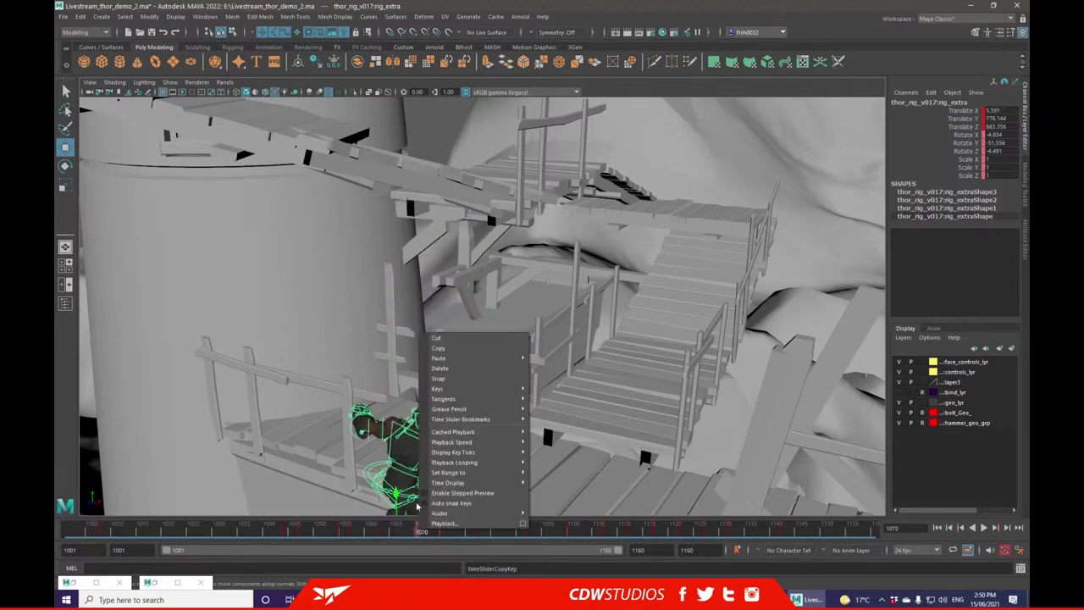
pyautogui.click(439, 368)
pyautogui.moveTo(402, 535); pyautogui.dragTo(424, 529)
pyautogui.scroll(-5, 491, 311)
pyautogui.scroll(-3, 490, 311)
pyautogui.keyDown('alt'); pyautogui.moveTo(490, 311); pyautogui.dragTo(491, 220, button='middle'); pyautogui.keyUp('alt')
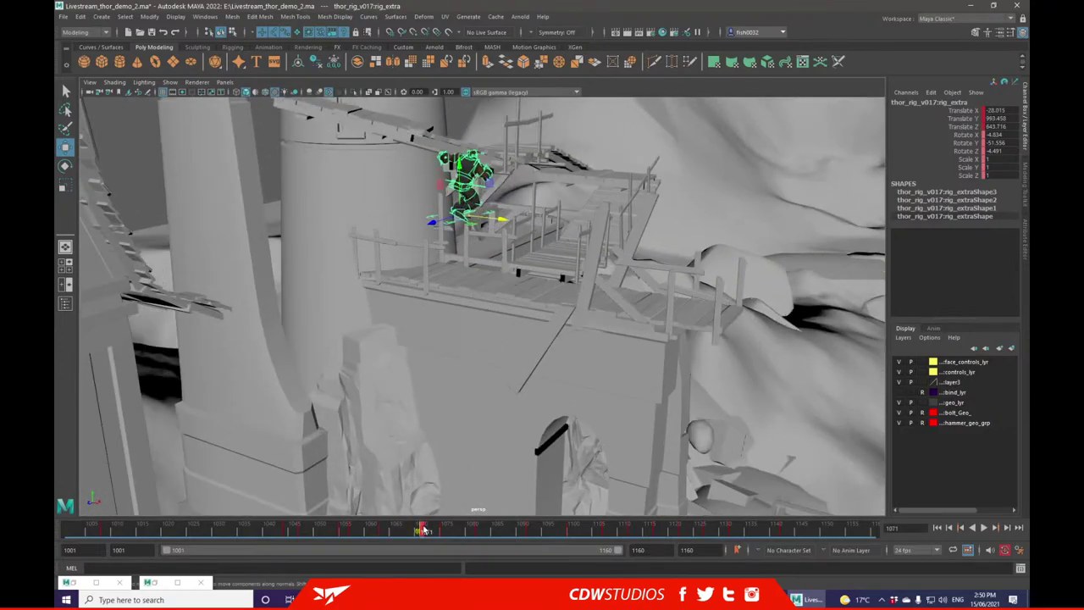
pyautogui.moveTo(423, 530)
pyautogui.mouseDown()
pyautogui.moveTo(387, 526)
pyautogui.moveTo(413, 531)
pyautogui.mouseUp()
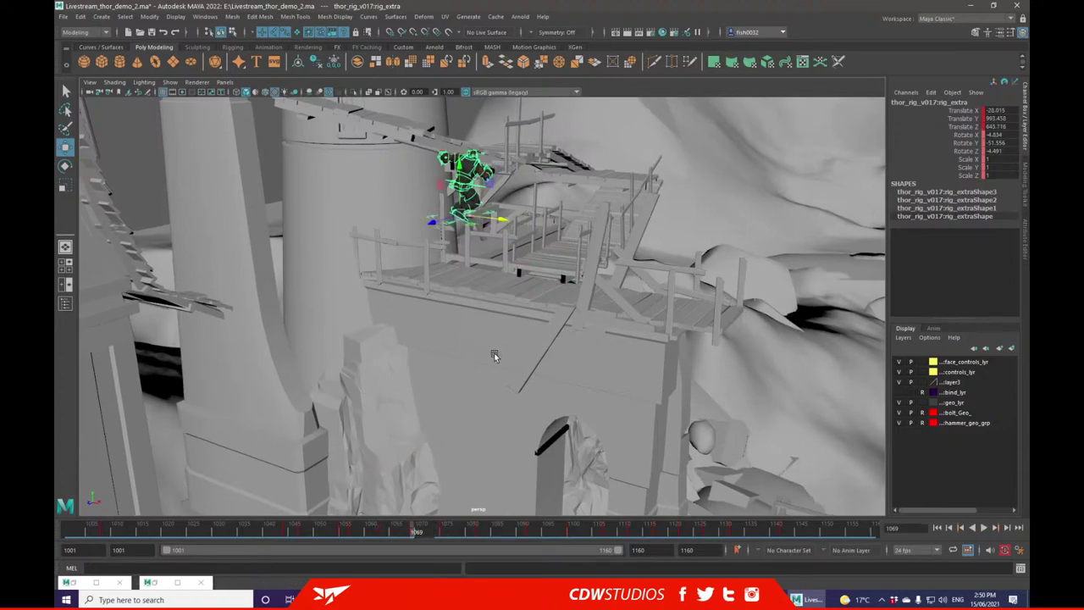
# - Nudge the airborne character sideways at frame 1069, copy that rig_extra key and paste it at frame 1072
pyautogui.keyDown('alt'); pyautogui.moveTo(498, 355); pyautogui.dragTo(451, 337); pyautogui.keyUp('alt')
pyautogui.moveTo(496, 212); pyautogui.dragTo(511, 211)
pyautogui.keyDown('alt'); pyautogui.moveTo(398, 491); pyautogui.dragTo(457, 477); pyautogui.keyUp('alt')
pyautogui.rightClick(410, 530)
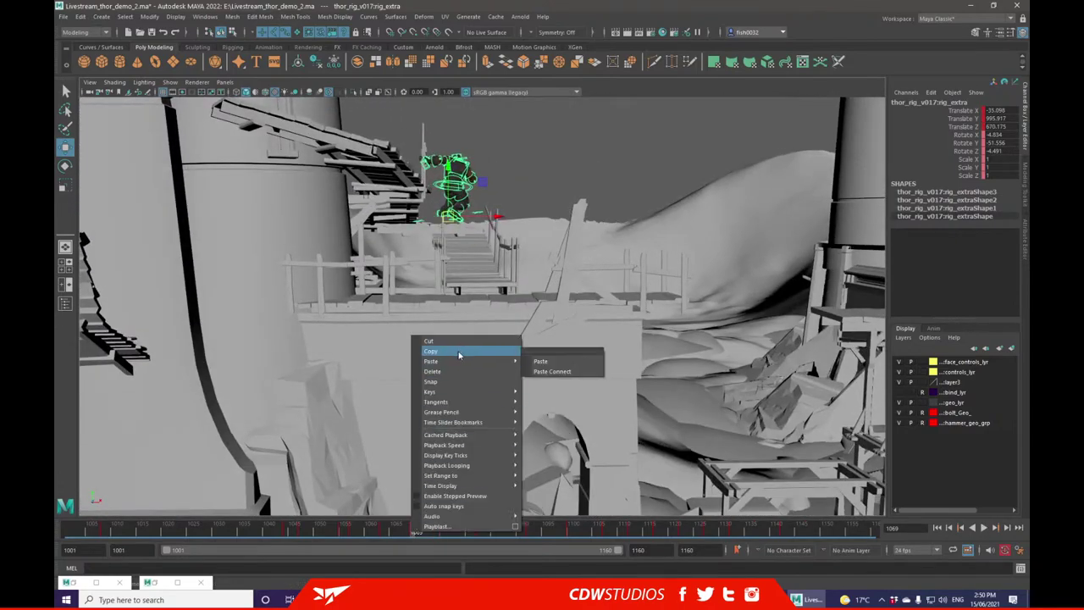
pyautogui.click(457, 353)
pyautogui.click(429, 531)
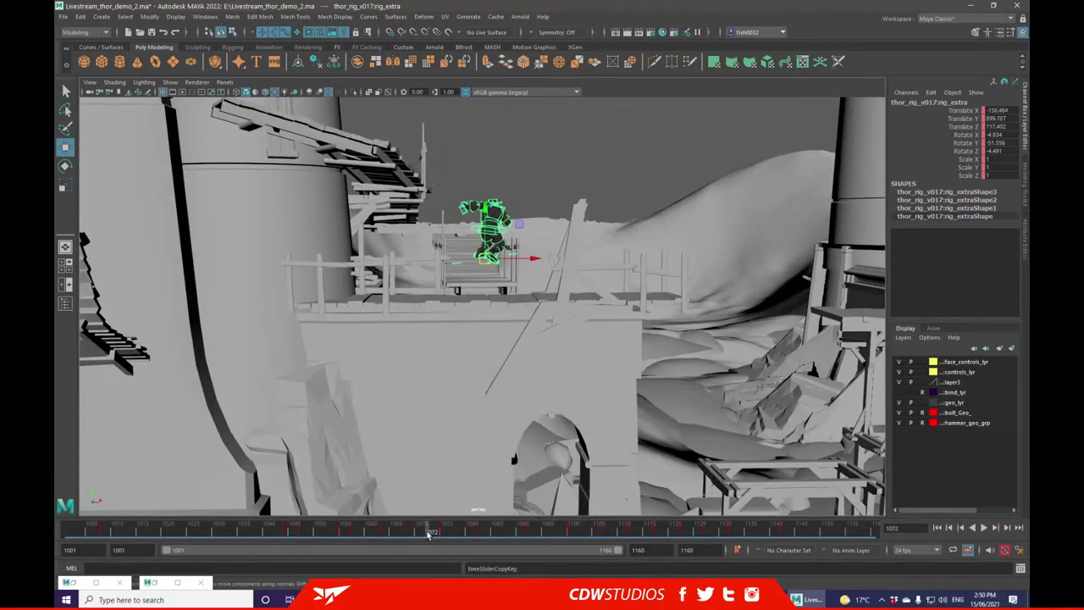
pyautogui.rightClick(429, 532)
pyautogui.moveTo(508, 361)
pyautogui.click(576, 363)
# - Scrub the airborne hold between frames 1069 and 1072 and play the shot from the run-up around frame 1045
pyautogui.moveTo(418, 529); pyautogui.dragTo(413, 527)
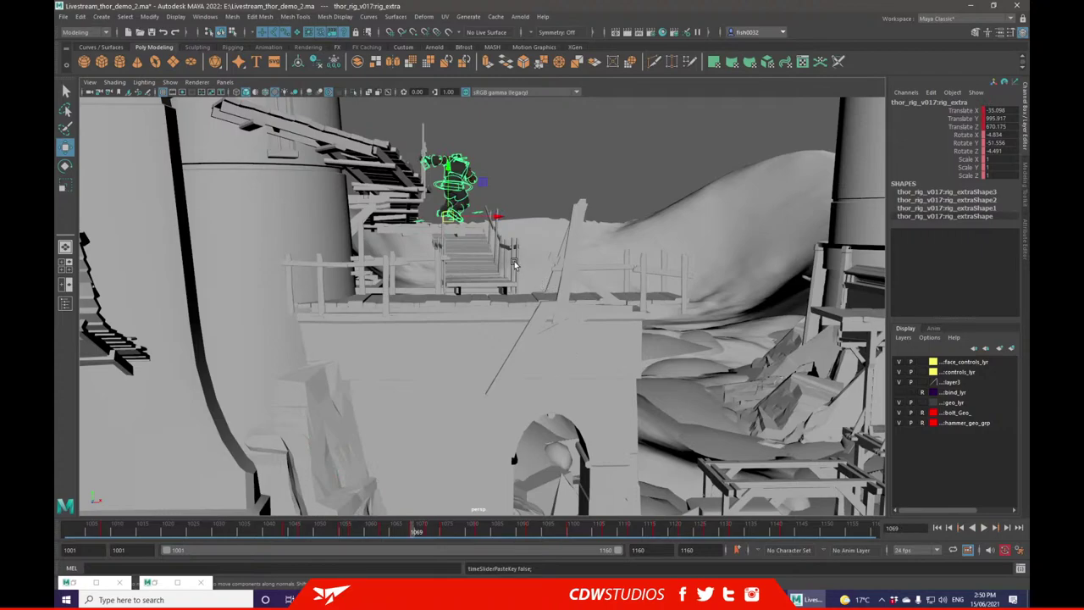
pyautogui.moveTo(409, 532); pyautogui.dragTo(427, 510)
pyautogui.click(429, 527)
pyautogui.hotkey('alt', 'v')
pyautogui.click(300, 530)
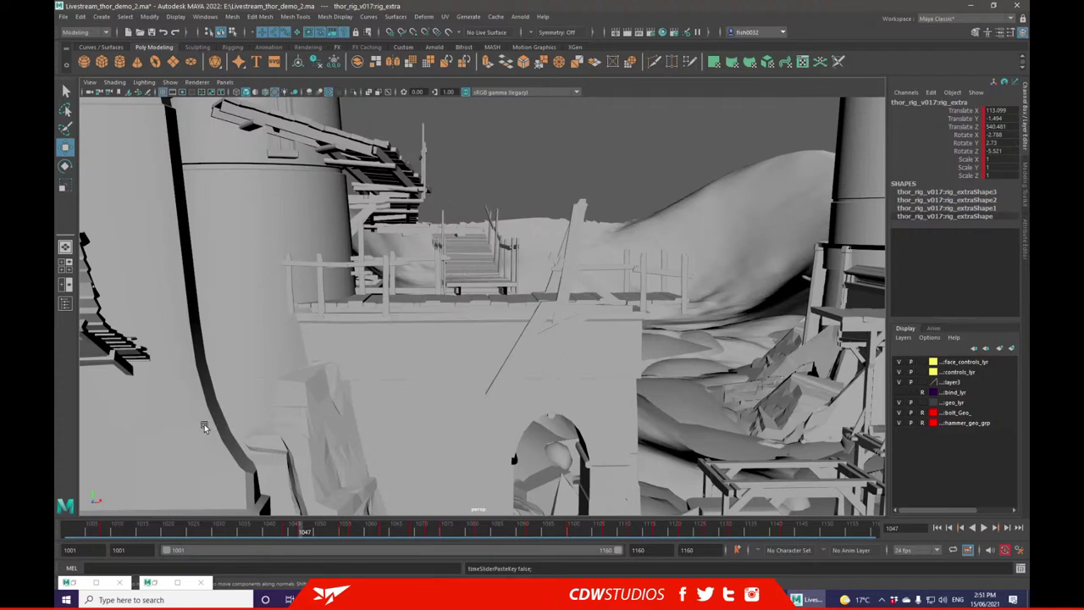
pyautogui.click(291, 530)
pyautogui.hotkey('alt', 'v')
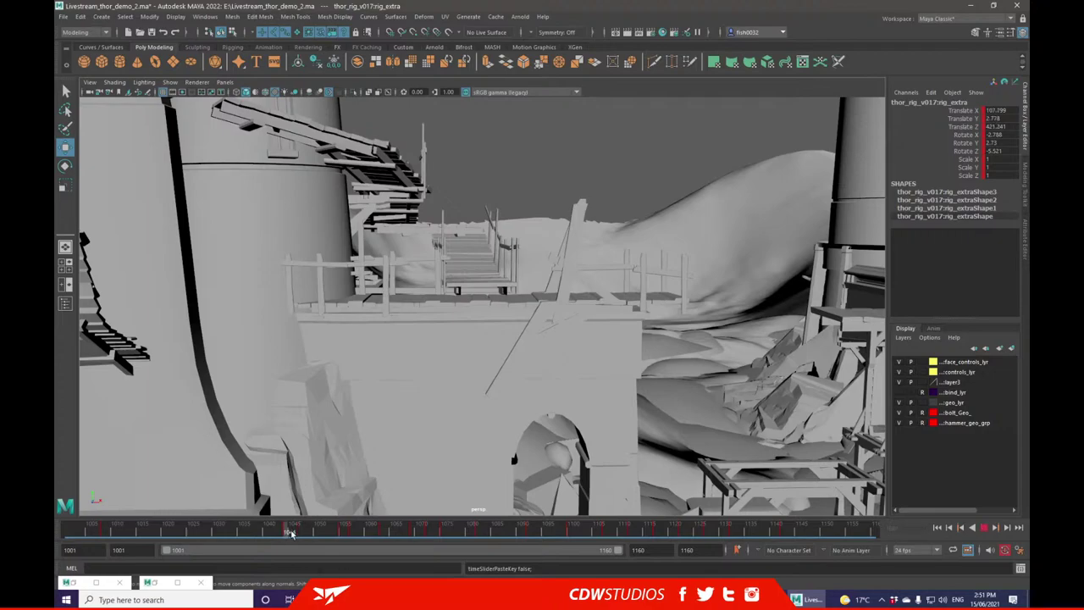
pyautogui.click(298, 529)
# - Play the jump again and check its timing from frame 1063 through the airborne pose at frame 1069
pyautogui.moveTo(293, 527)
pyautogui.mouseDown()
pyautogui.moveTo(477, 526)
pyautogui.moveTo(351, 532)
pyautogui.mouseUp()
pyautogui.doubleClick(442, 531)
pyautogui.click(442, 533)
pyautogui.hotkey('alt', 'v')
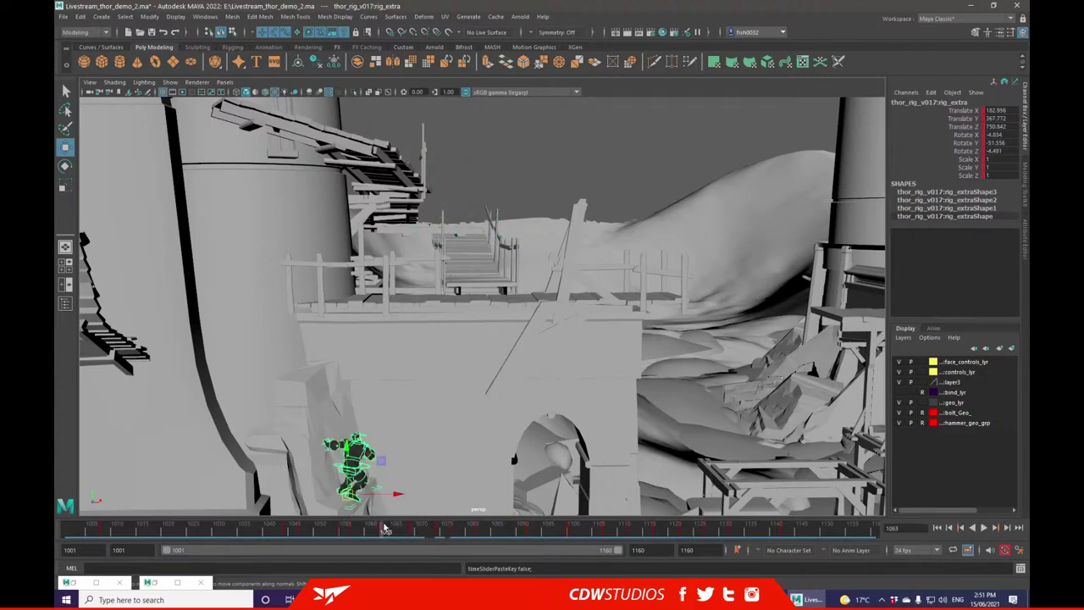
pyautogui.click(414, 530)
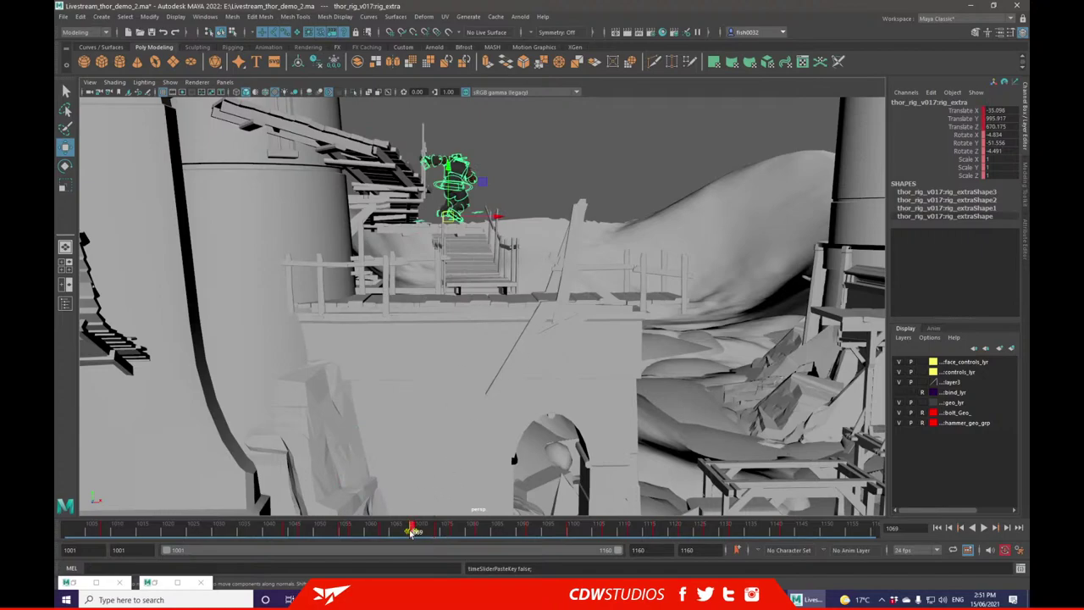
pyautogui.moveTo(412, 532)
pyautogui.mouseDown()
pyautogui.moveTo(442, 532)
pyautogui.moveTo(370, 531)
pyautogui.moveTo(433, 531)
pyautogui.mouseUp()
pyautogui.click(410, 531)
pyautogui.hotkey('alt', 'v')
pyautogui.hotkey('alt', 'v')
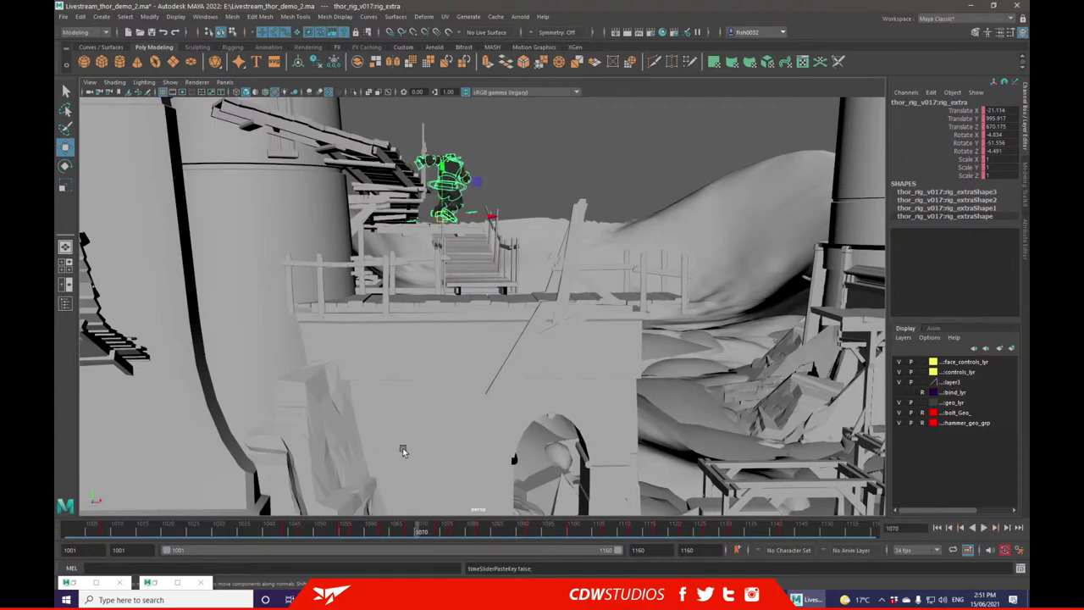
# - Convert the rig_extra keys around the airborne hold to stepped tangents in the Graph Editor and scrub to frame 1068
pyautogui.keyDown('alt'); pyautogui.moveTo(343, 415); pyautogui.dragTo(439, 354); pyautogui.keyUp('alt')
pyautogui.moveTo(409, 532); pyautogui.dragTo(437, 531)
pyautogui.moveTo(408, 531)
pyautogui.mouseDown()
pyautogui.moveTo(398, 531)
pyautogui.moveTo(410, 531)
pyautogui.mouseUp()
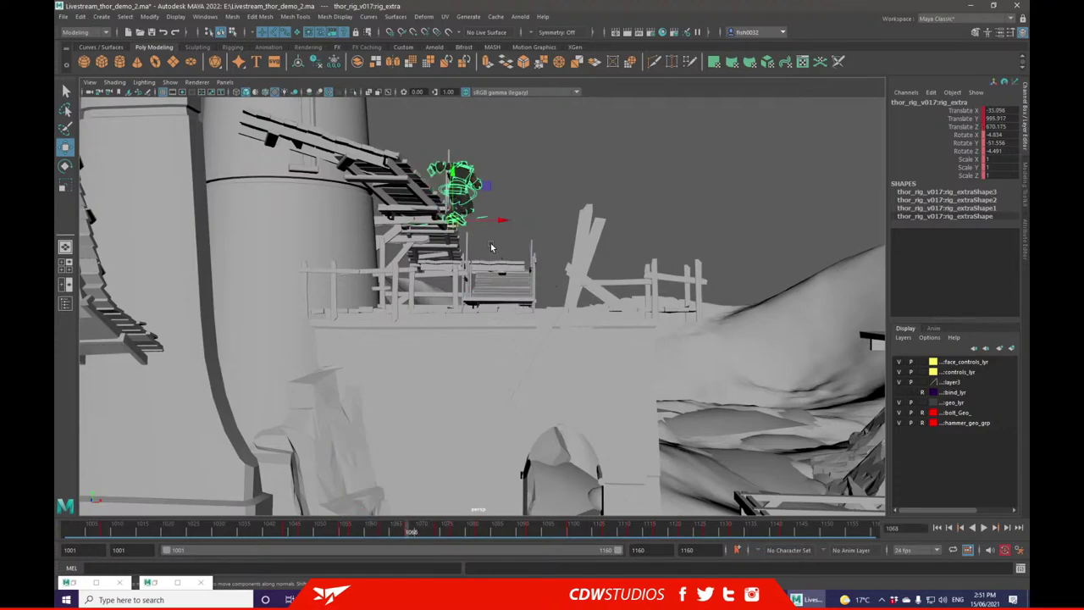
pyautogui.click(204, 16)
pyautogui.moveTo(254, 67)
pyautogui.click(356, 71)
pyautogui.moveTo(768, 176); pyautogui.dragTo(827, 277)
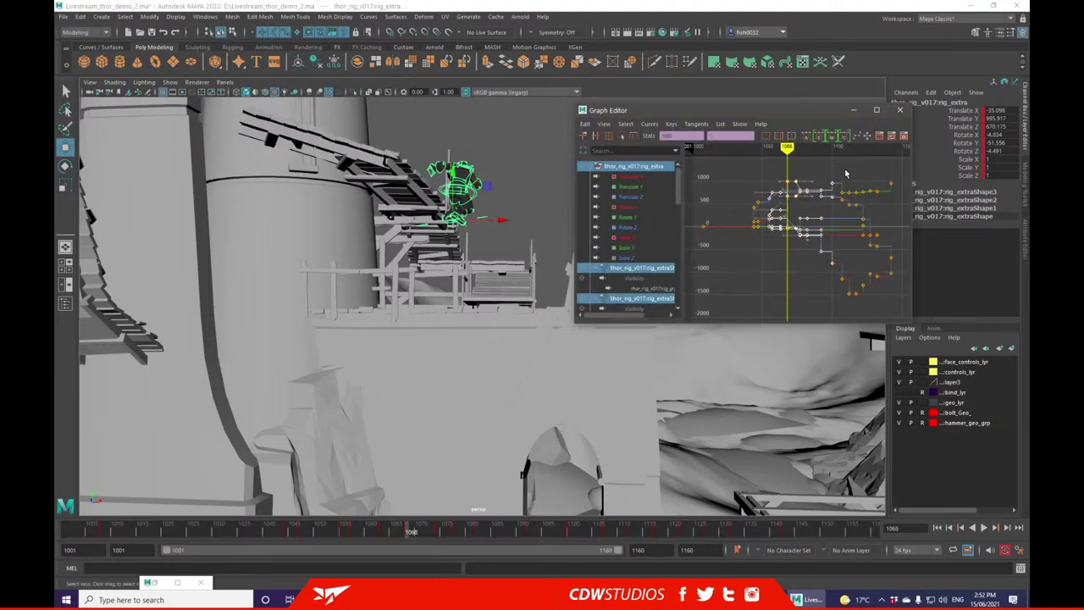
pyautogui.rightClick(855, 174)
pyautogui.moveTo(881, 198)
pyautogui.click(799, 247)
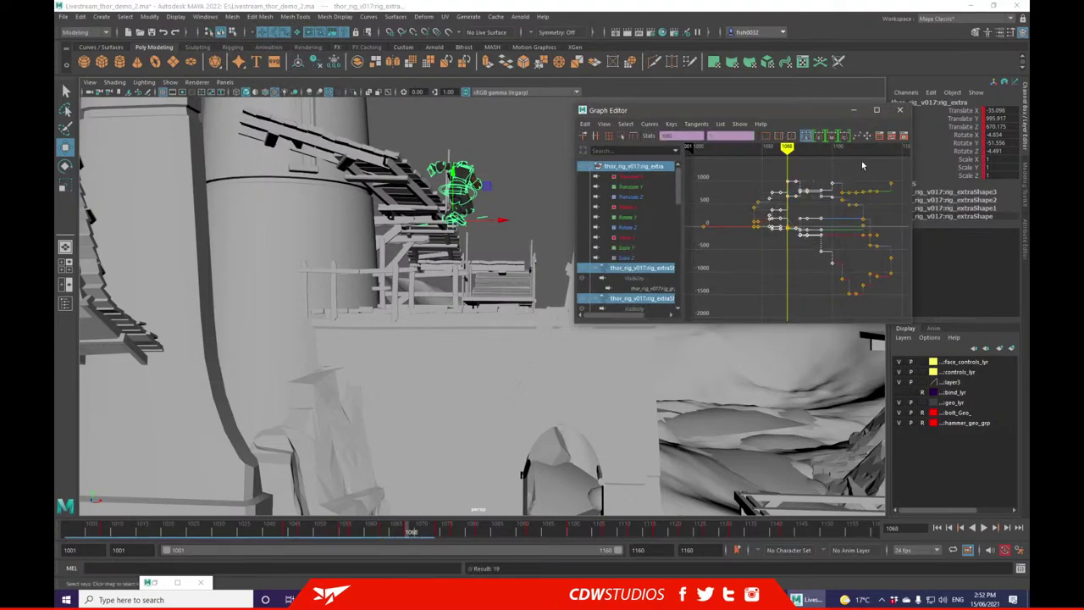
pyautogui.click(899, 110)
pyautogui.moveTo(382, 527); pyautogui.dragTo(411, 528)
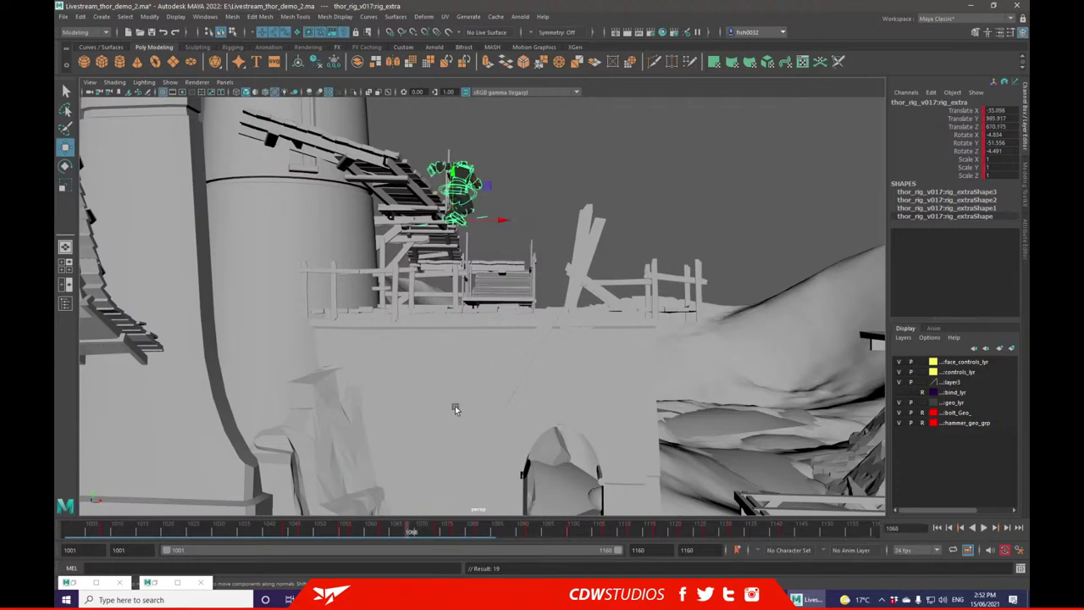
# - Lower the left leg IK control at frame 1068 and rotate the foot so the toes point down
pyautogui.click(539, 195)
pyautogui.click(480, 218)
pyautogui.press('f')
pyautogui.scroll(-8, 618, 212)
pyautogui.keyDown('alt'); pyautogui.moveTo(633, 256); pyautogui.dragTo(487, 302); pyautogui.keyUp('alt')
pyautogui.click(518, 229)
pyautogui.click(414, 280)
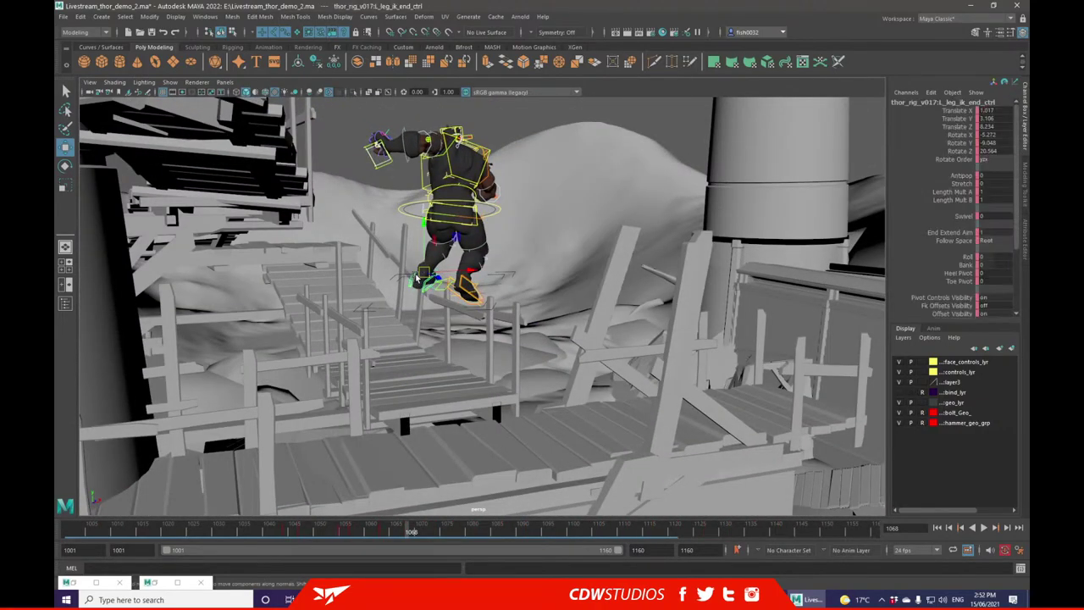
pyautogui.moveTo(428, 271); pyautogui.dragTo(410, 347)
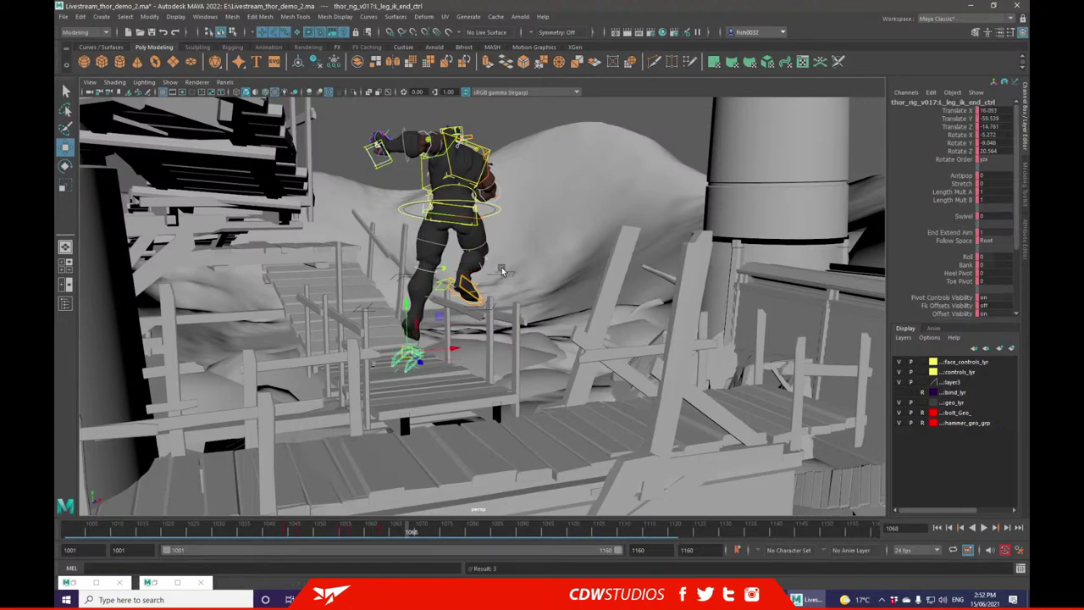
pyautogui.click(119, 217)
pyautogui.hotkey('ctrl', 'z')
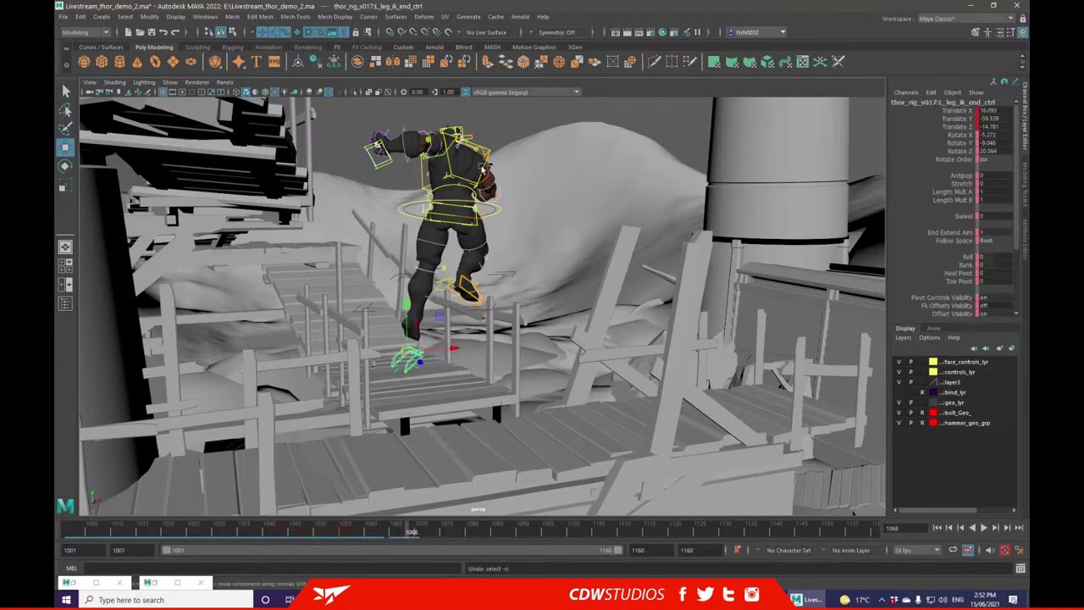
pyautogui.hotkey('ctrl', 'z')
pyautogui.click(63, 169)
pyautogui.moveTo(412, 257); pyautogui.dragTo(419, 310)
pyautogui.press('w')
# - Shift the right leg IK control and rotate the right foot so the toes hang down
pyautogui.keyDown('alt'); pyautogui.moveTo(543, 257); pyautogui.dragTo(448, 254); pyautogui.keyUp('alt')
pyautogui.click(526, 287)
pyautogui.moveTo(522, 281); pyautogui.dragTo(554, 277)
pyautogui.press('e')
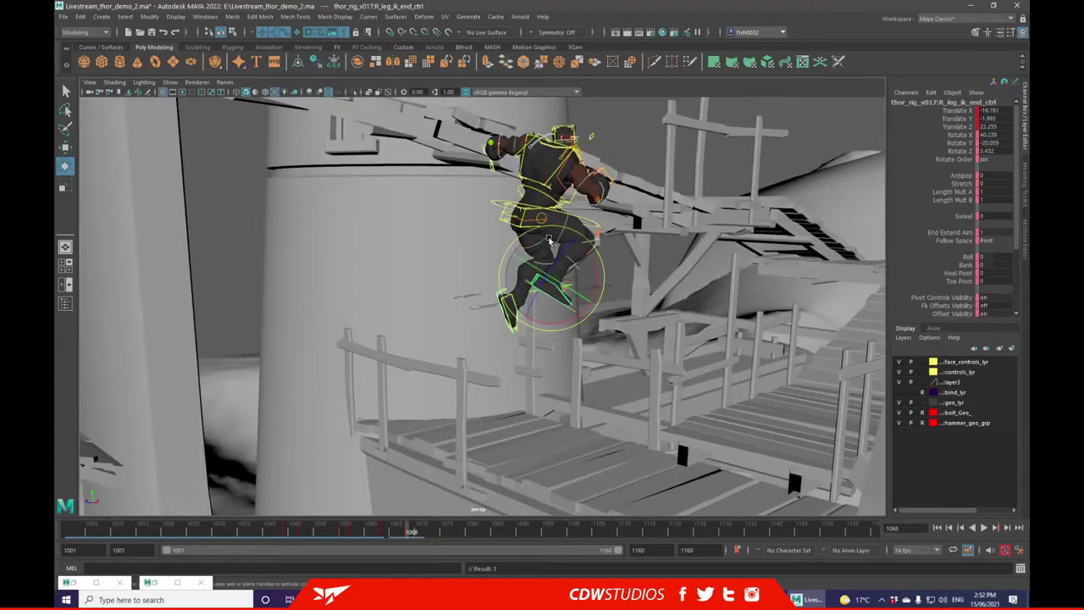
pyautogui.moveTo(572, 232); pyautogui.dragTo(601, 263)
# - Fine-tune the left foot's rotation on the extended leg at frame 1068
pyautogui.keyDown('alt'); pyautogui.moveTo(466, 260); pyautogui.dragTo(503, 288); pyautogui.keyUp('alt')
pyautogui.click(432, 315)
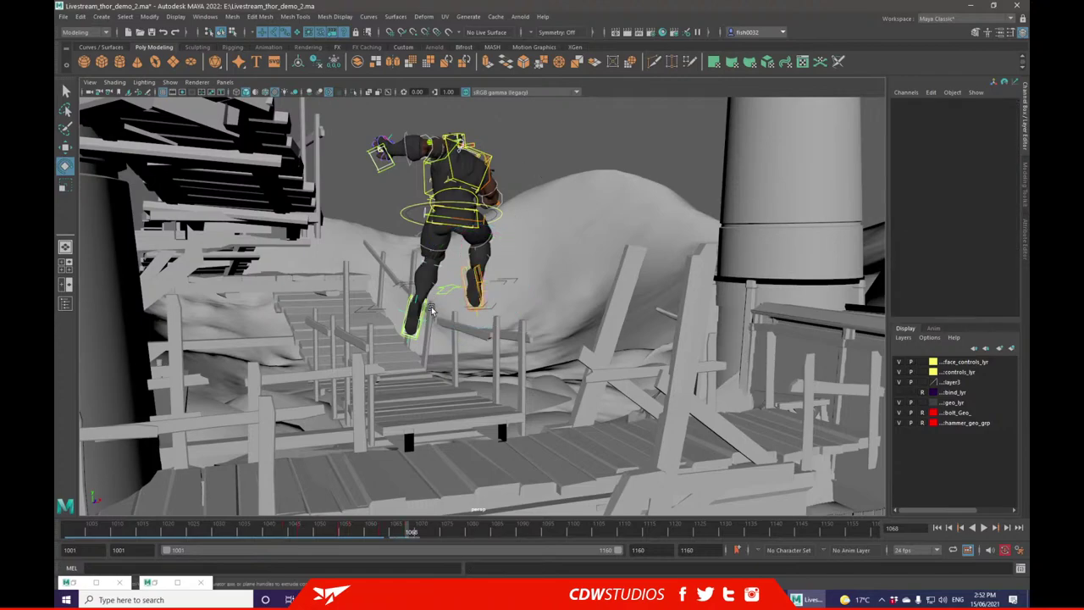
pyautogui.click(423, 326)
pyautogui.moveTo(424, 326)
pyautogui.mouseDown()
pyautogui.moveTo(412, 310)
pyautogui.moveTo(422, 331)
pyautogui.mouseUp()
pyautogui.click(65, 146)
pyautogui.click(579, 136)
# - Zero the translate and rotate channels of the chest control spine_ik_end_ctrl
pyautogui.keyDown('alt'); pyautogui.moveTo(579, 135); pyautogui.dragTo(513, 248); pyautogui.keyUp('alt')
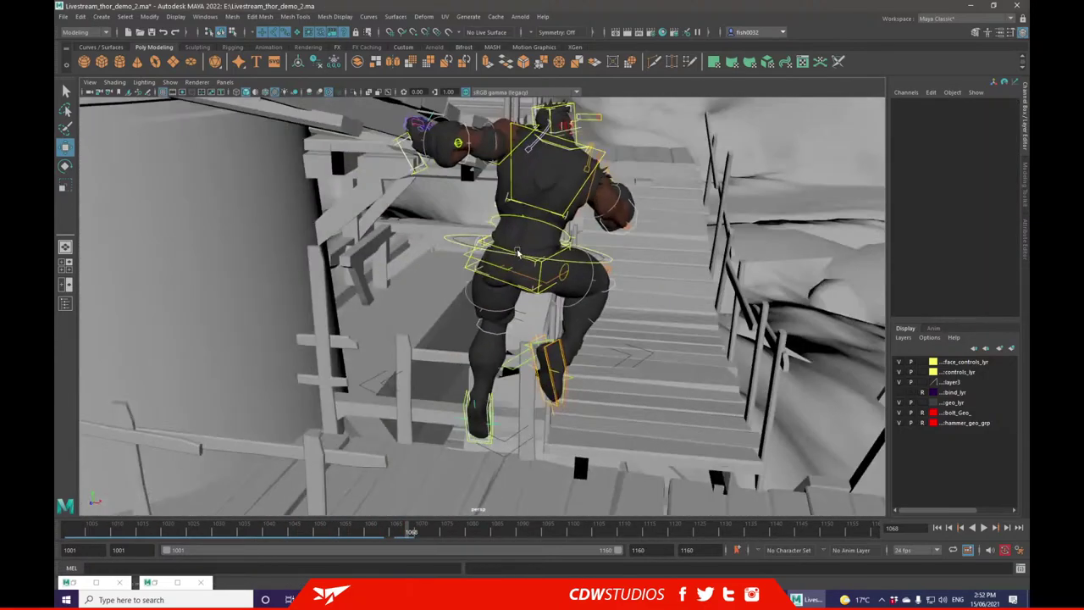
pyautogui.click(571, 207)
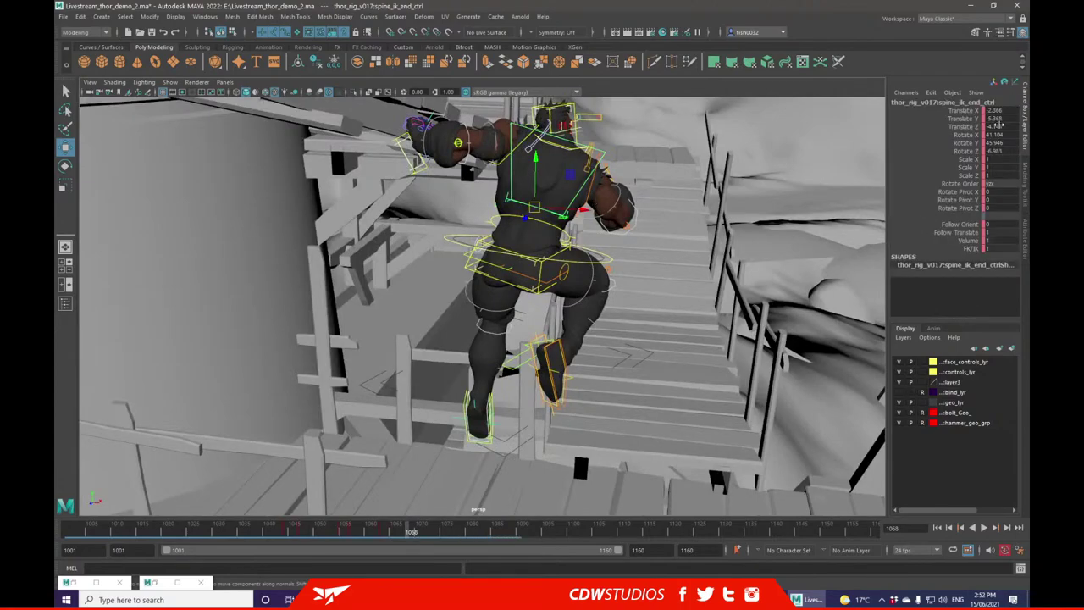
pyautogui.moveTo(992, 110); pyautogui.dragTo(999, 151)
pyautogui.write('0')
pyautogui.press('Return')
# - Check the mid-spine control and reset the translate and rotate channels of the hip control spine_ik_start_ctrl
pyautogui.keyDown('alt'); pyautogui.moveTo(608, 207); pyautogui.dragTo(513, 213); pyautogui.keyUp('alt')
pyautogui.click(499, 215)
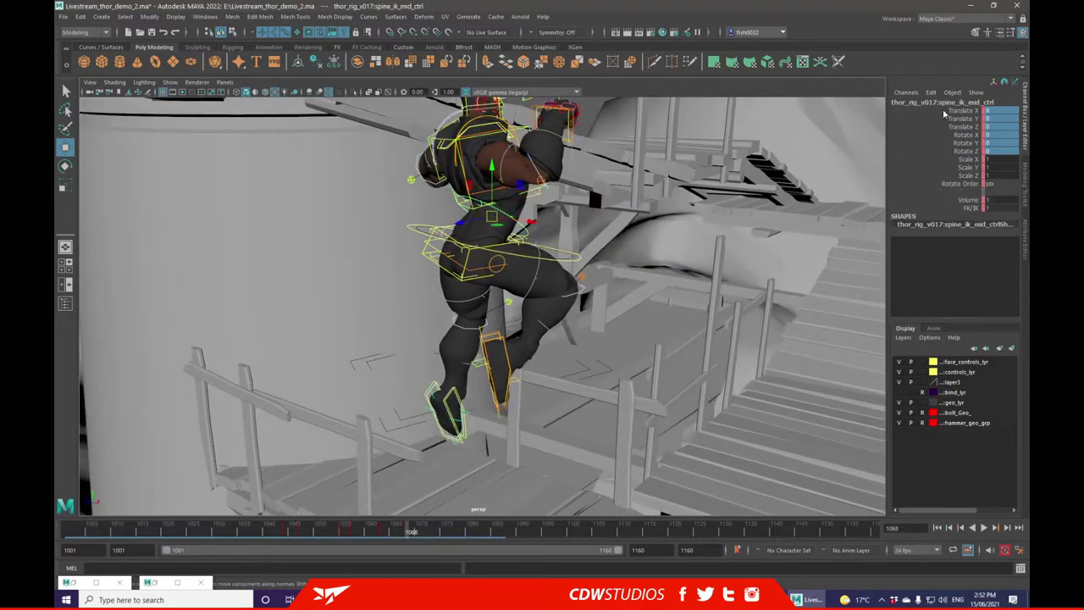
pyautogui.click(475, 257)
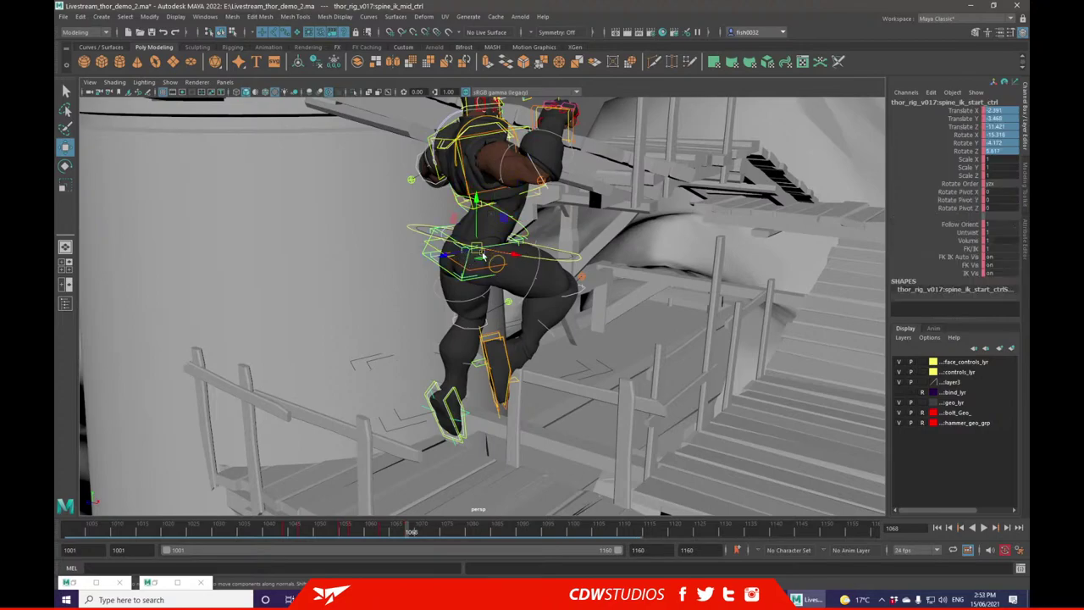
pyautogui.moveTo(1010, 110); pyautogui.dragTo(1000, 151)
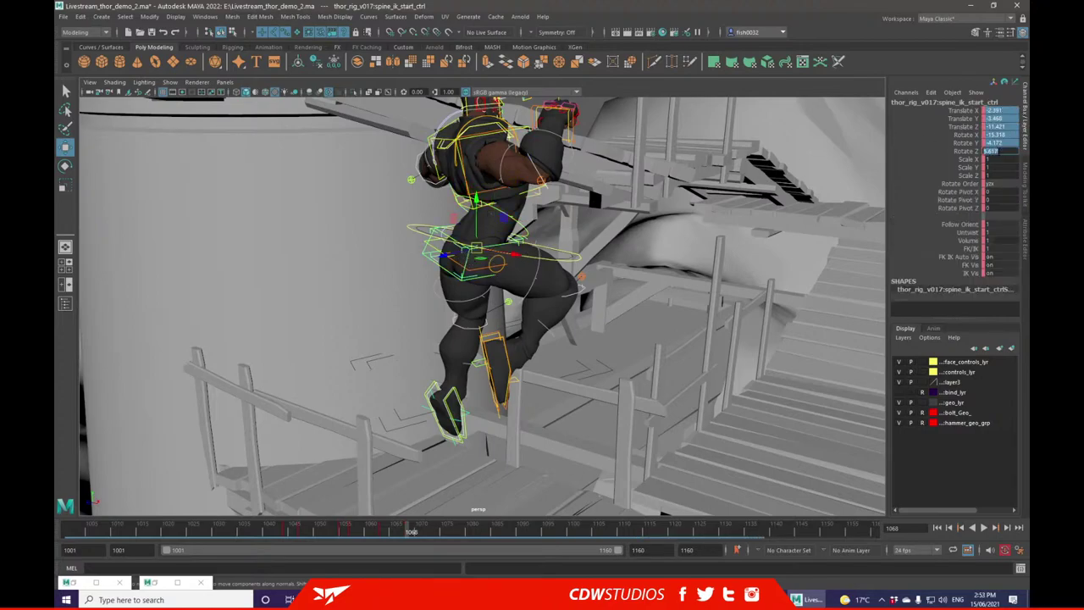
pyautogui.press('Return')
# - Set the left arm IK control's translate, rotate, Roll and Heel Pivot channels to 0
pyautogui.keyDown('alt'); pyautogui.moveTo(516, 256); pyautogui.dragTo(520, 215); pyautogui.keyUp('alt')
pyautogui.keyDown('alt'); pyautogui.moveTo(418, 222); pyautogui.dragTo(392, 185); pyautogui.keyUp('alt')
pyautogui.click(452, 207)
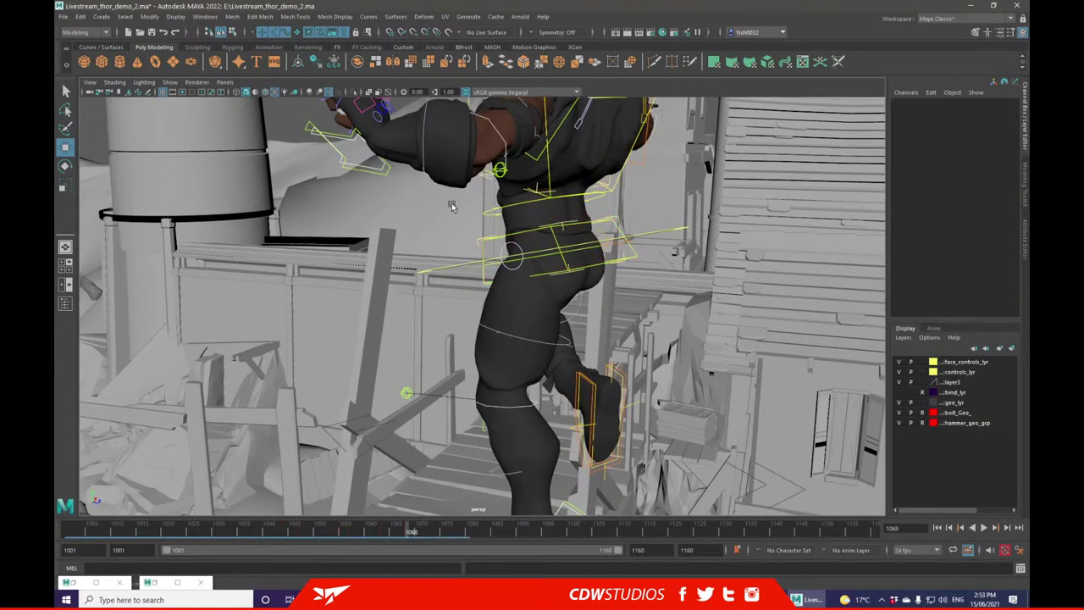
pyautogui.click(389, 171)
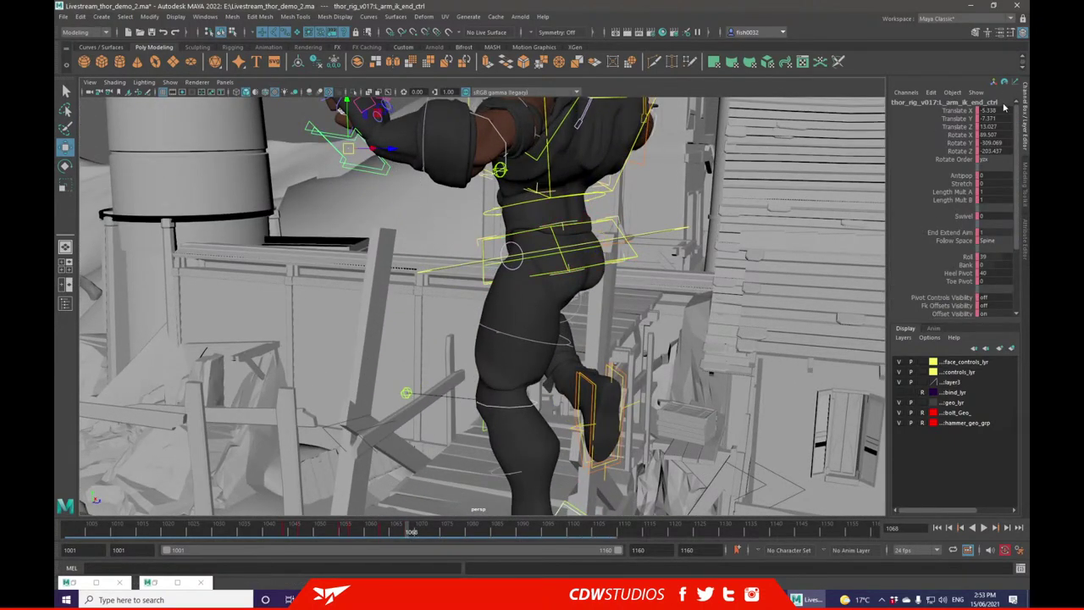
pyautogui.moveTo(982, 110); pyautogui.dragTo(965, 154)
pyautogui.write('0')
pyautogui.press('Return')
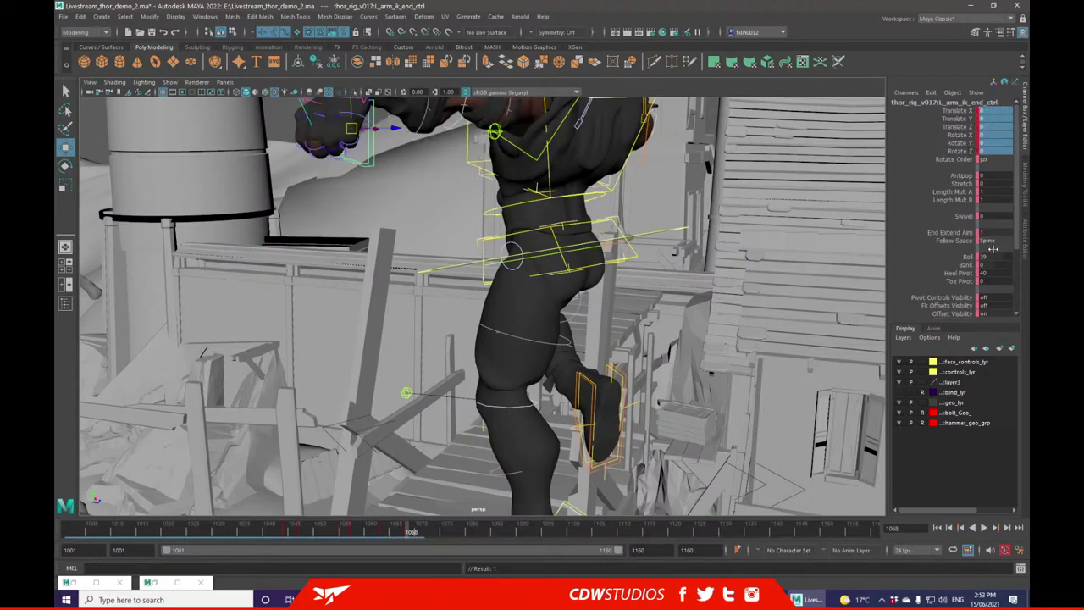
pyautogui.click(994, 257)
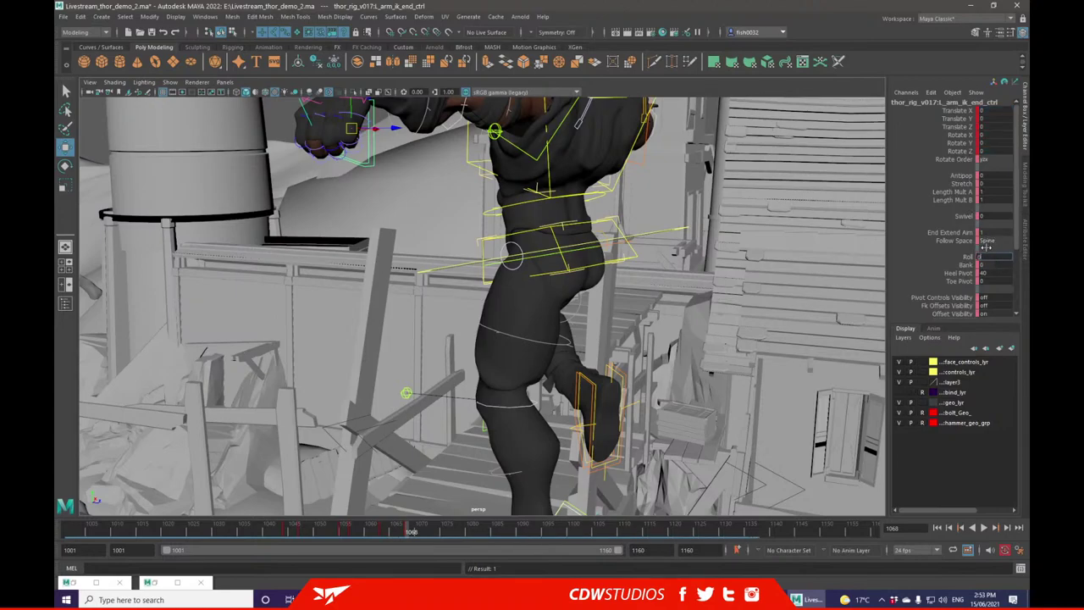
pyautogui.click(990, 273)
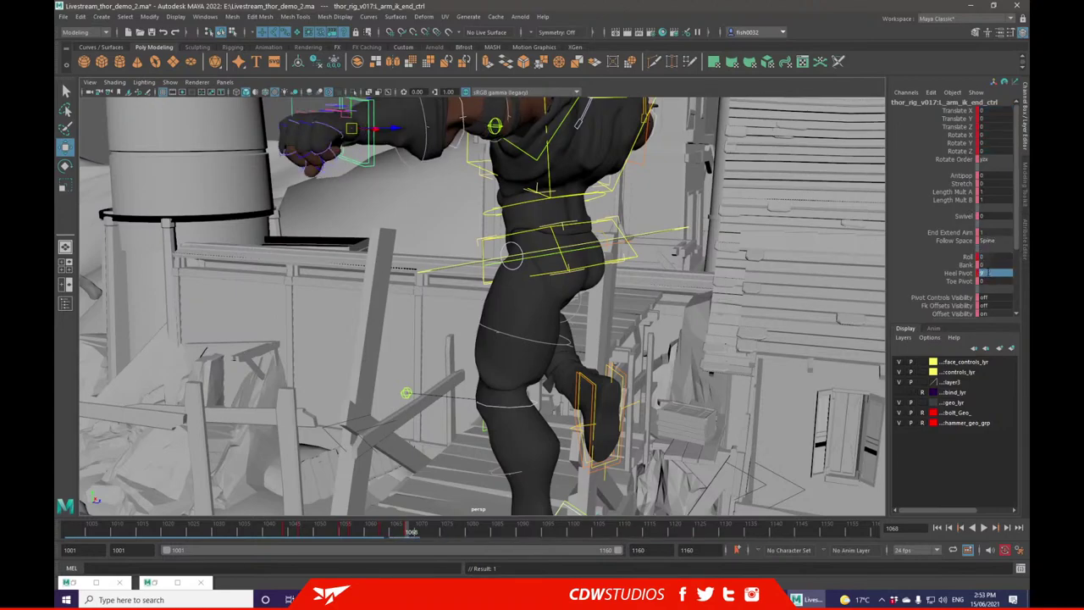
pyautogui.press('Return')
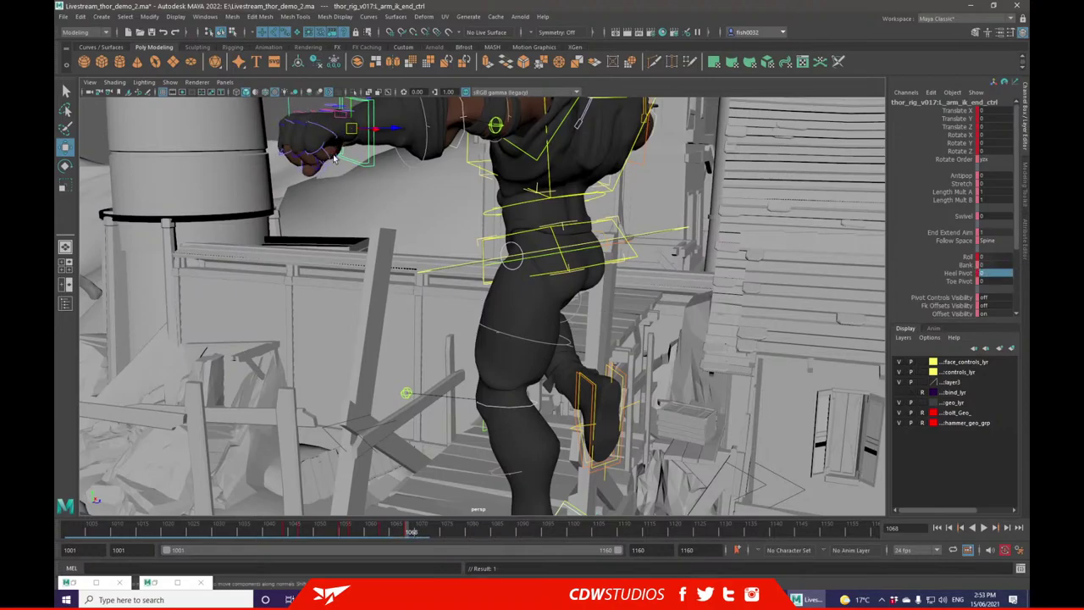
# - Rotate the left arm IK control to Rotate Y -49.212, move it to -24.092, 11.832, 14.53 and key its translation
pyautogui.click(65, 167)
pyautogui.scroll(-5, 339, 169)
pyautogui.keyDown('alt'); pyautogui.moveTo(305, 139); pyautogui.dragTo(432, 195); pyautogui.keyUp('alt')
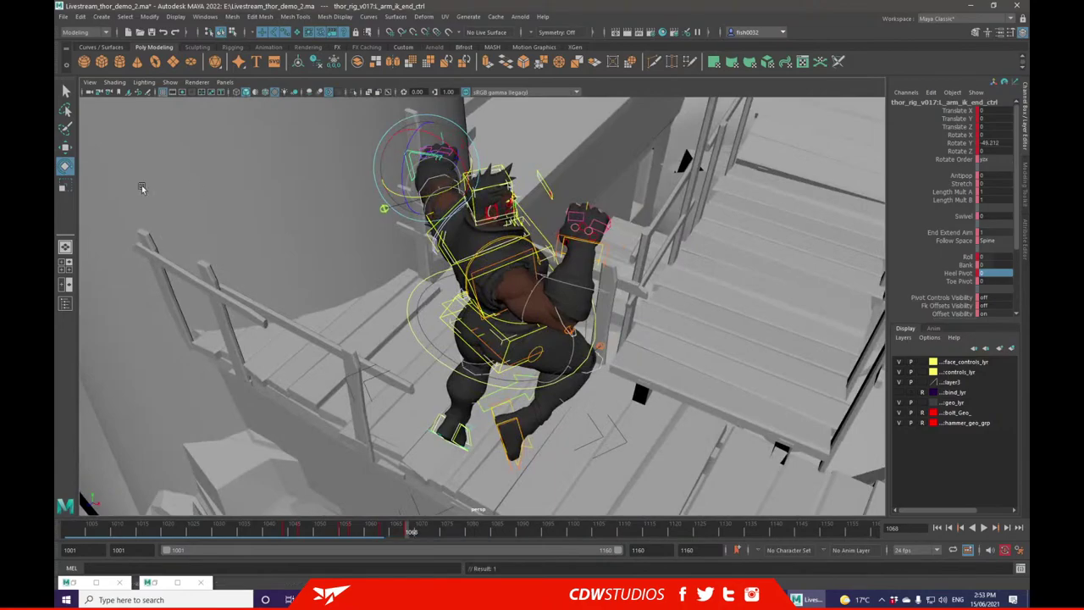
pyautogui.click(66, 148)
pyautogui.keyDown('alt'); pyautogui.moveTo(237, 146); pyautogui.dragTo(433, 120); pyautogui.keyUp('alt')
pyautogui.moveTo(384, 200); pyautogui.dragTo(432, 167)
pyautogui.hotkey('shift', 'w')
# - Open the Graph Editor for the left arm IK control and select its earlier Rotate Y keys
pyautogui.click(206, 16)
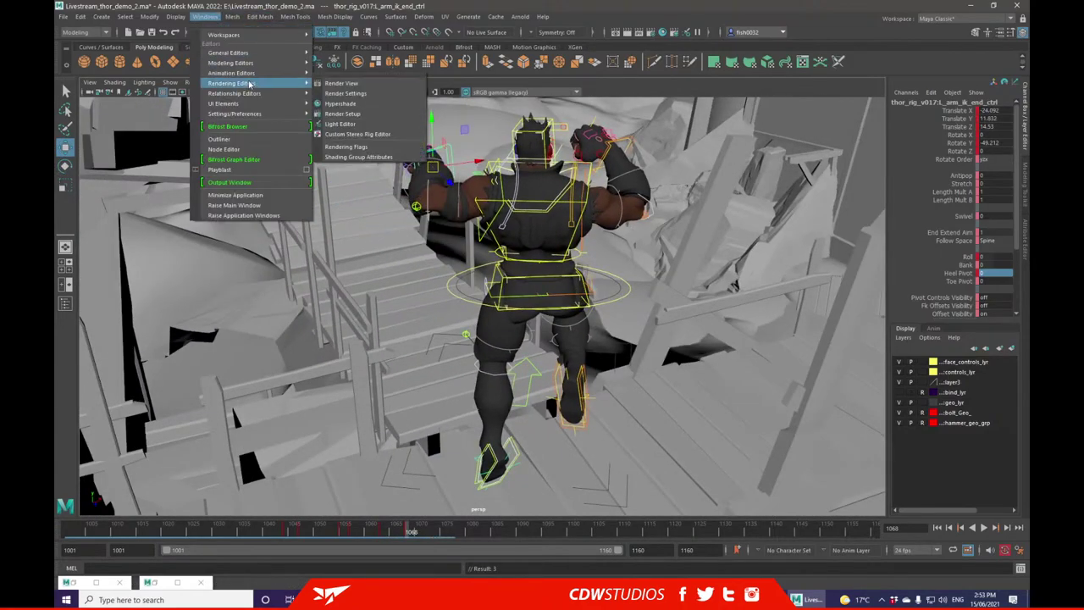
pyautogui.moveTo(272, 80)
pyautogui.click(341, 73)
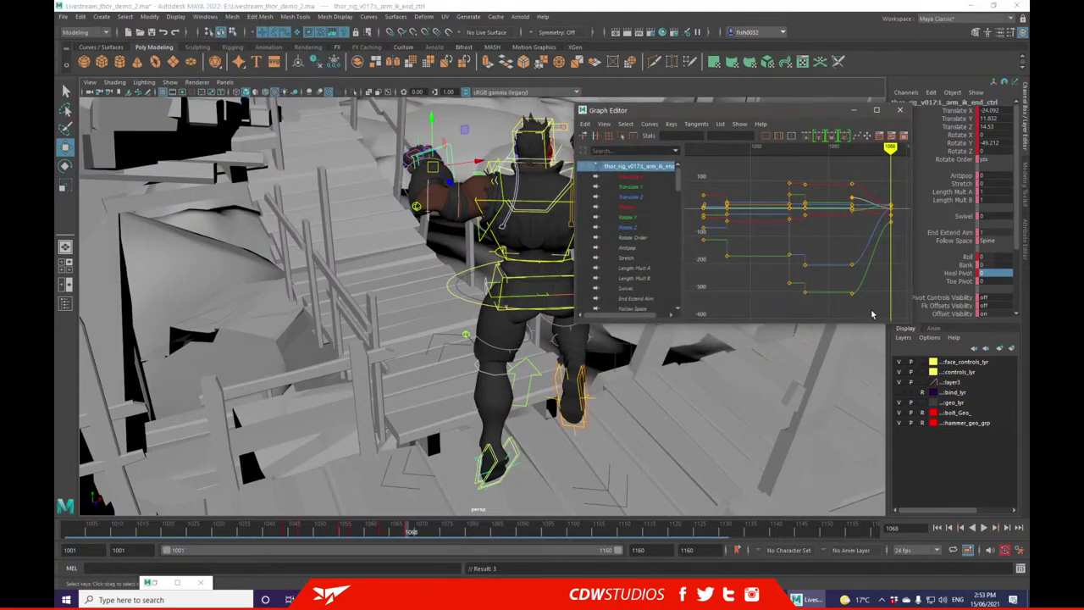
pyautogui.moveTo(819, 292); pyautogui.dragTo(775, 276)
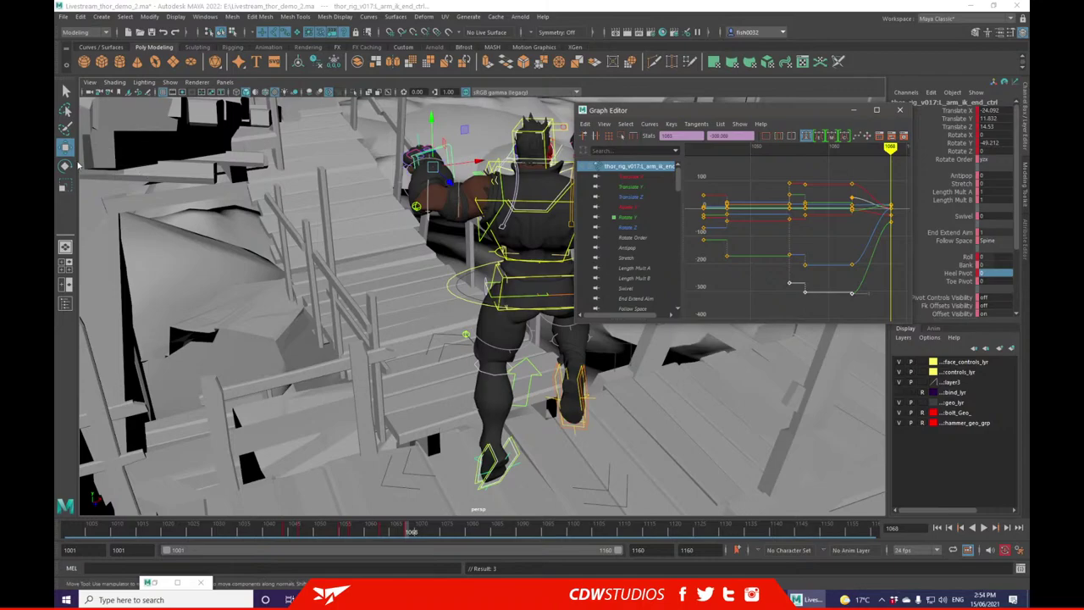
# - Rotate the left arm IK control to Rotate Y -75.255 and undo the extra rotation made after it
pyautogui.click(65, 166)
pyautogui.moveTo(446, 187); pyautogui.dragTo(438, 172)
pyautogui.hotkey('ctrl', 'z')
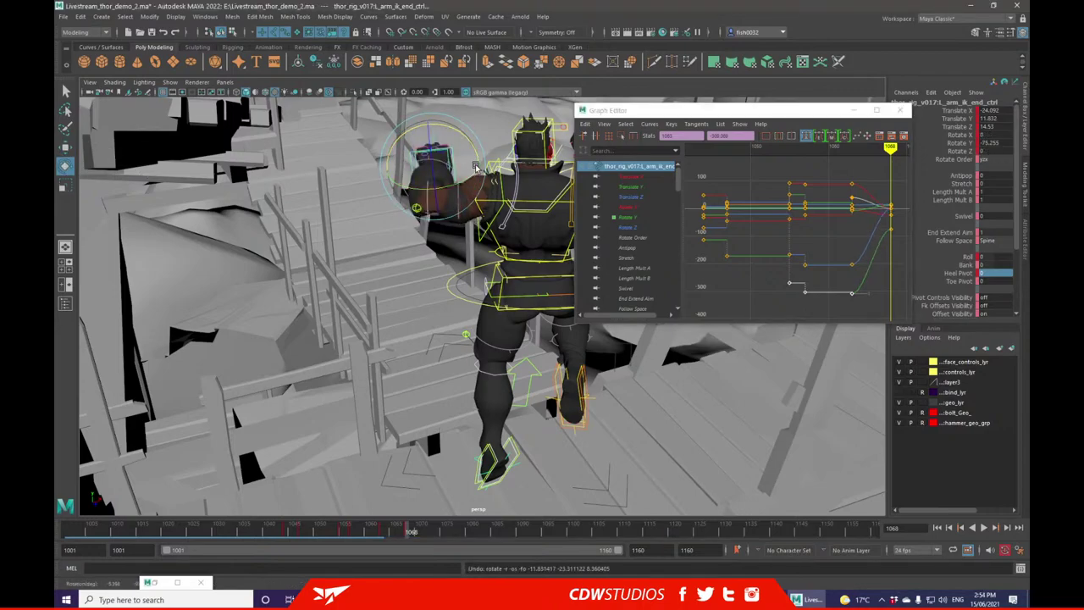
pyautogui.keyDown('alt'); pyautogui.moveTo(479, 125); pyautogui.dragTo(481, 118); pyautogui.keyUp('alt')
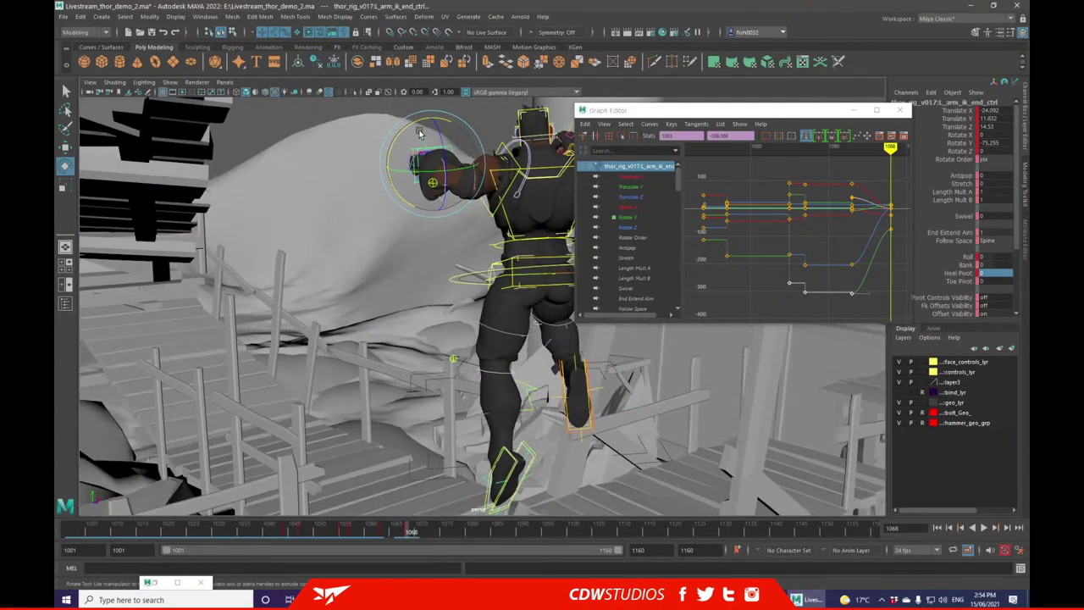
# - Examine the left arm IK control's curves between frames 1063 and 1068 by box-selecting their keys
pyautogui.moveTo(844, 176); pyautogui.dragTo(889, 300)
pyautogui.click(882, 290)
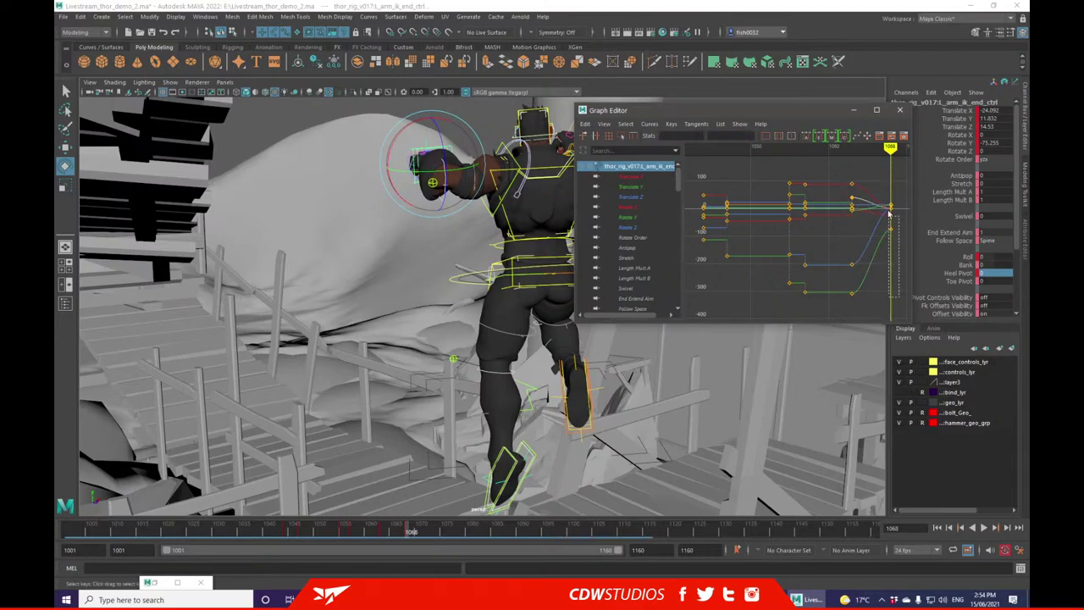
pyautogui.moveTo(843, 168); pyautogui.dragTo(877, 326)
pyautogui.click(884, 286)
pyautogui.moveTo(898, 199); pyautogui.dragTo(877, 261)
pyautogui.click(898, 284)
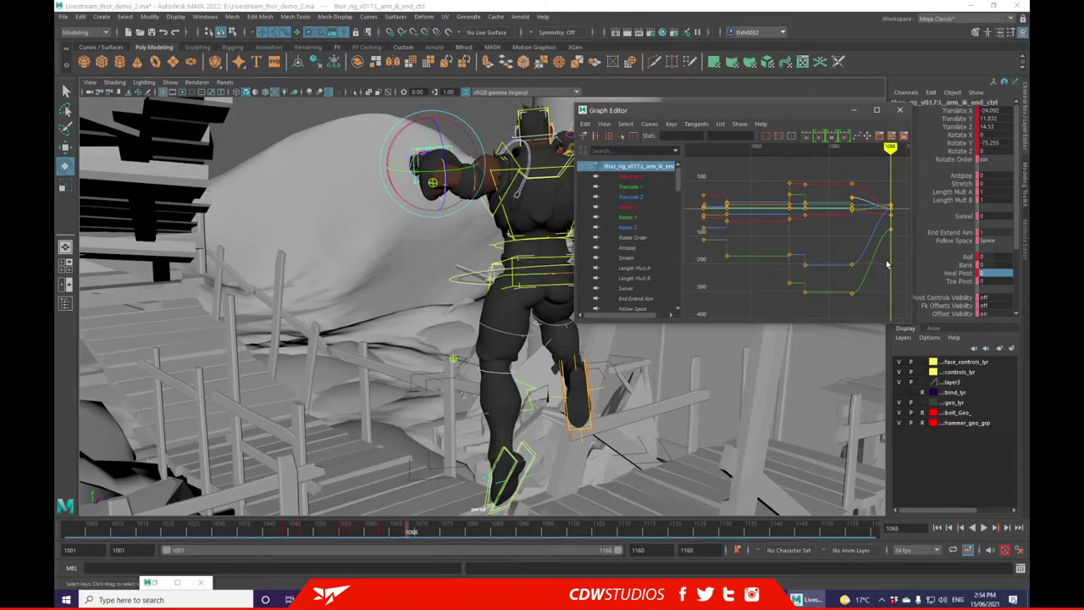
# - Reselect the left arm IK control and rotate the hand further, to Rotate Y about -86
pyautogui.click(485, 108)
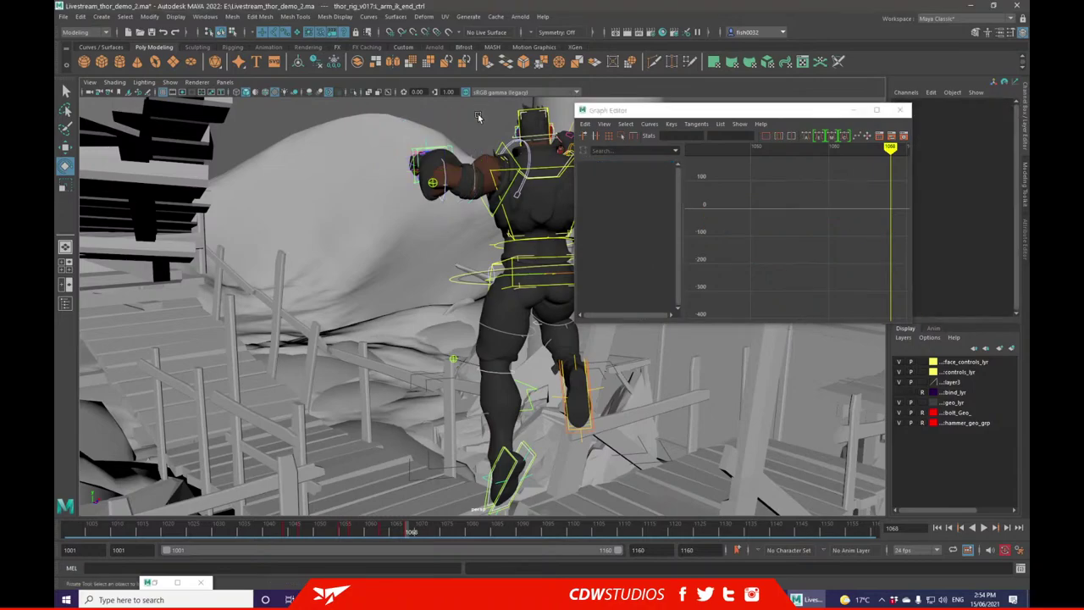
pyautogui.click(433, 160)
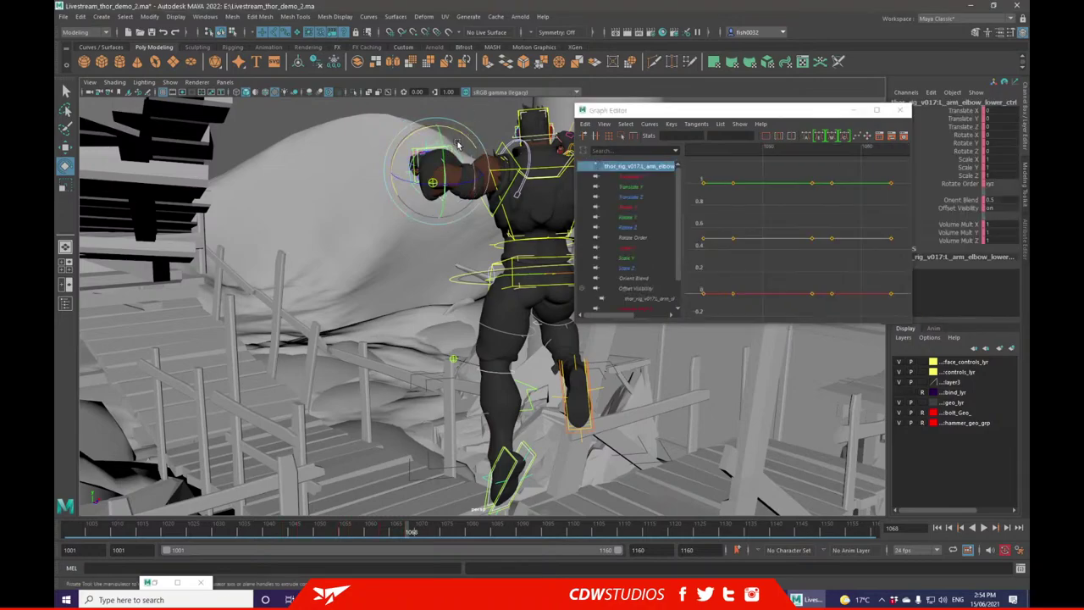
pyautogui.hotkey('ctrl', 'z')
pyautogui.click(495, 125)
pyautogui.keyDown('alt'); pyautogui.moveTo(495, 124); pyautogui.dragTo(474, 136); pyautogui.keyUp('alt')
pyautogui.click(444, 149)
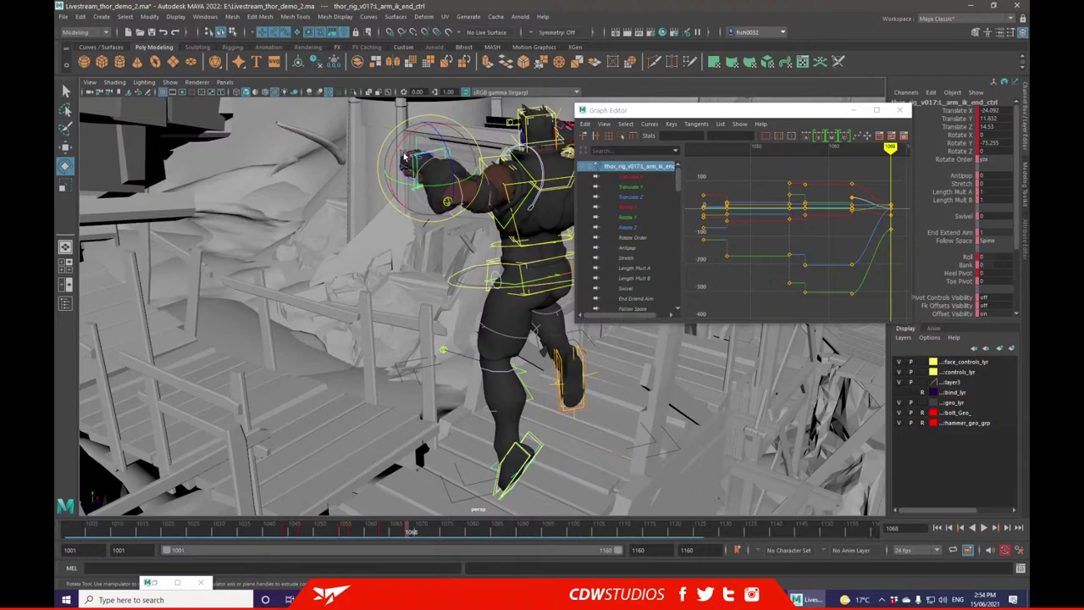
pyautogui.moveTo(420, 186); pyautogui.dragTo(420, 155)
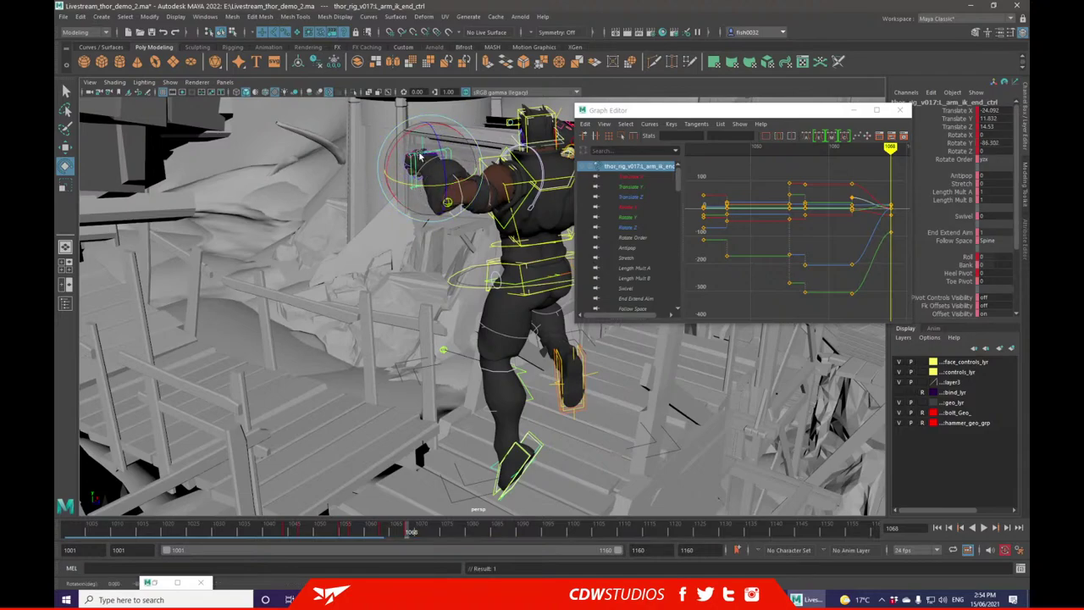
pyautogui.moveTo(838, 168)
pyautogui.mouseDown()
pyautogui.moveTo(889, 254)
pyautogui.moveTo(901, 326)
pyautogui.mouseUp()
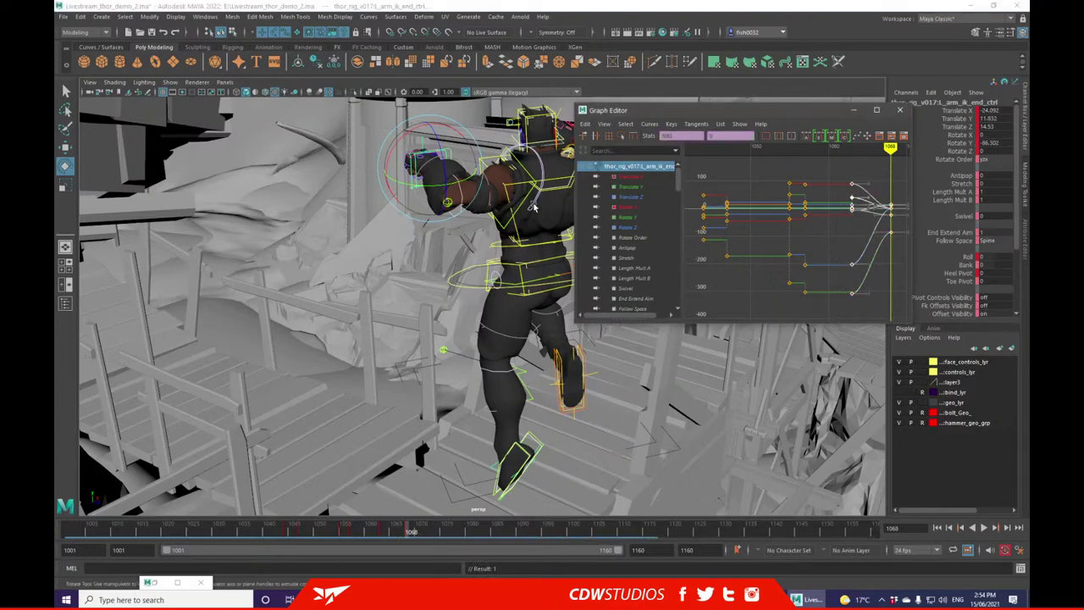
pyautogui.click(338, 129)
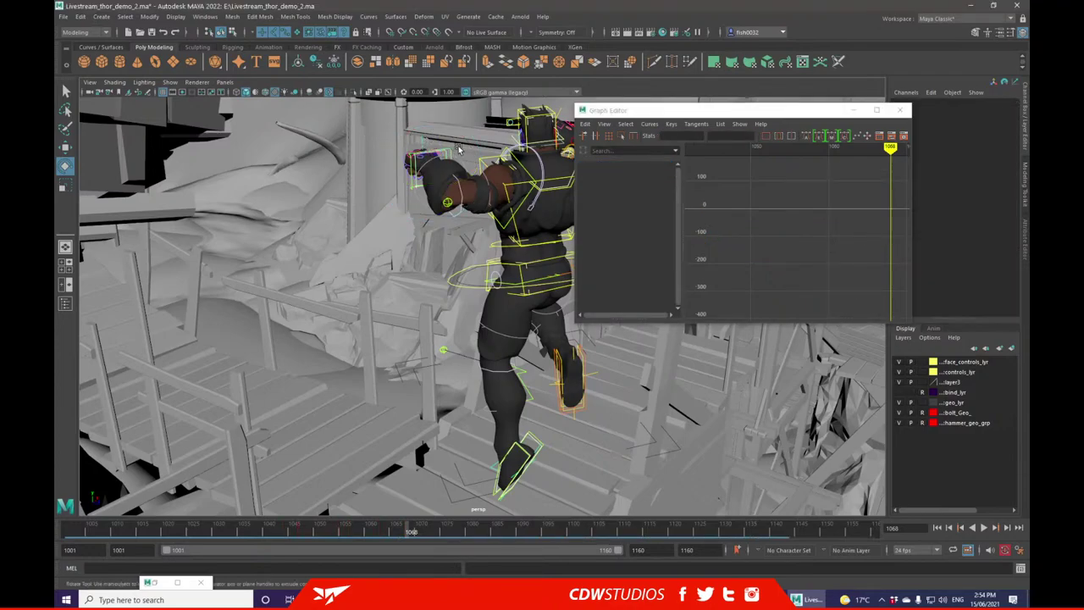
pyautogui.click(455, 151)
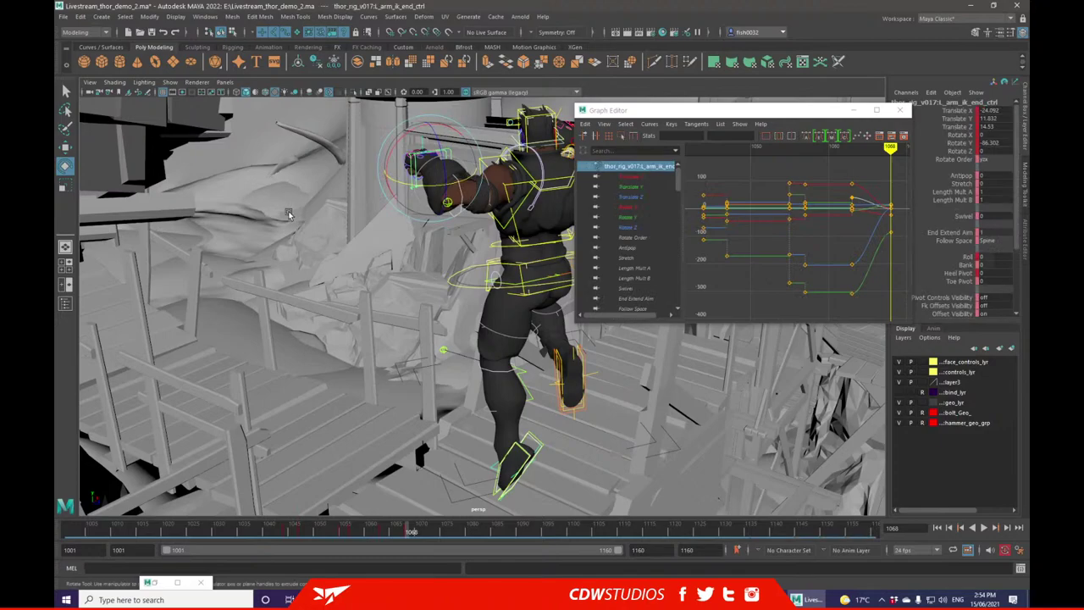
# - Raise the left arm IK control at frame 1068 to Translate X -29.629, Y 31.241, Z 20.081
pyautogui.press('f')
pyautogui.scroll(-5, 486, 201)
pyautogui.keyDown('alt'); pyautogui.moveTo(486, 201); pyautogui.dragTo(481, 305); pyautogui.keyUp('alt')
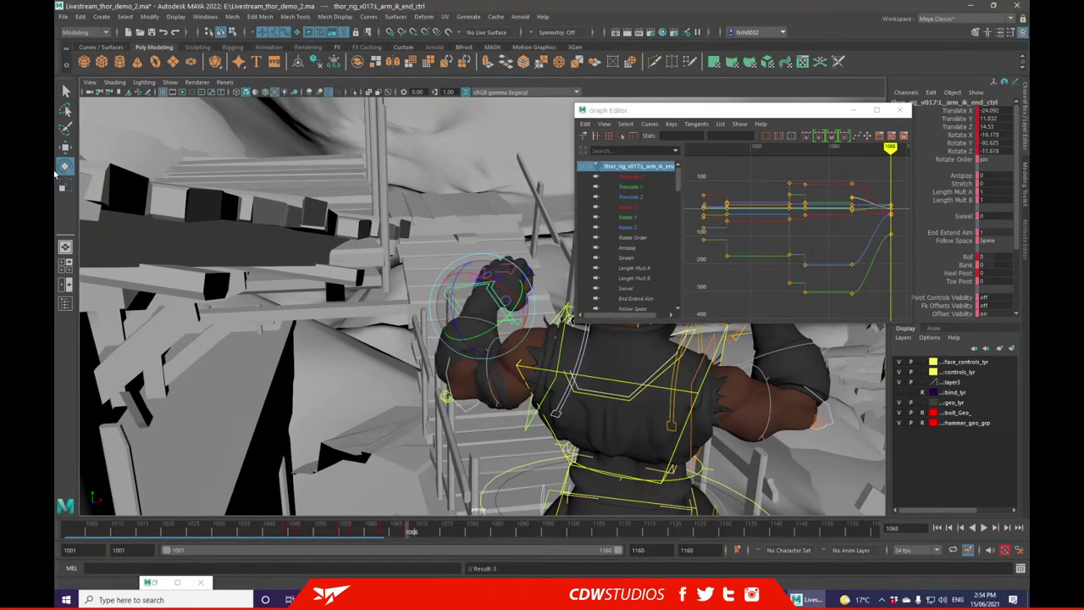
pyautogui.click(66, 151)
pyautogui.keyDown('alt'); pyautogui.moveTo(288, 309); pyautogui.dragTo(463, 254); pyautogui.keyUp('alt')
pyautogui.keyDown('alt'); pyautogui.moveTo(400, 266); pyautogui.dragTo(508, 250); pyautogui.keyUp('alt')
# - Rotate the raised left hand's IK control to about Rotate X -48, Y -106, Z 5
pyautogui.click(65, 166)
pyautogui.press('w')
pyautogui.press('e')
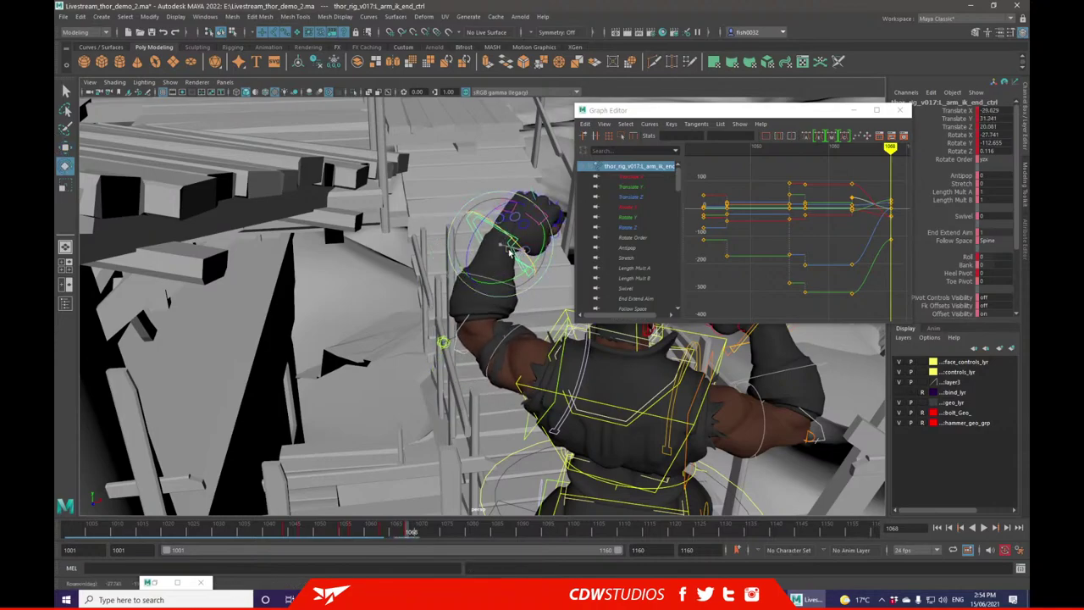
pyautogui.moveTo(503, 310); pyautogui.dragTo(464, 247)
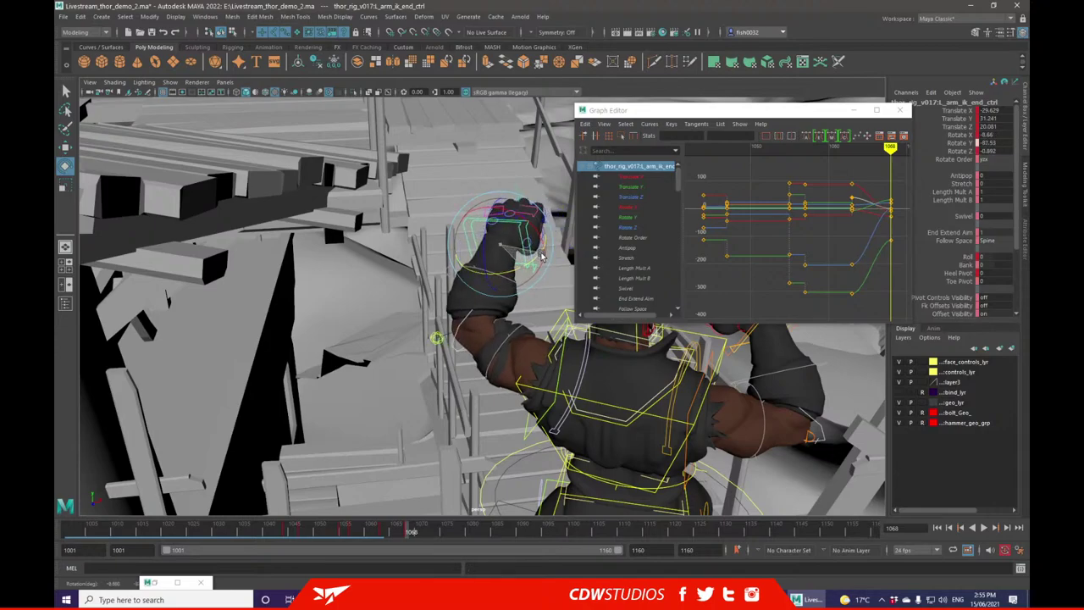
pyautogui.moveTo(507, 246); pyautogui.dragTo(324, 369)
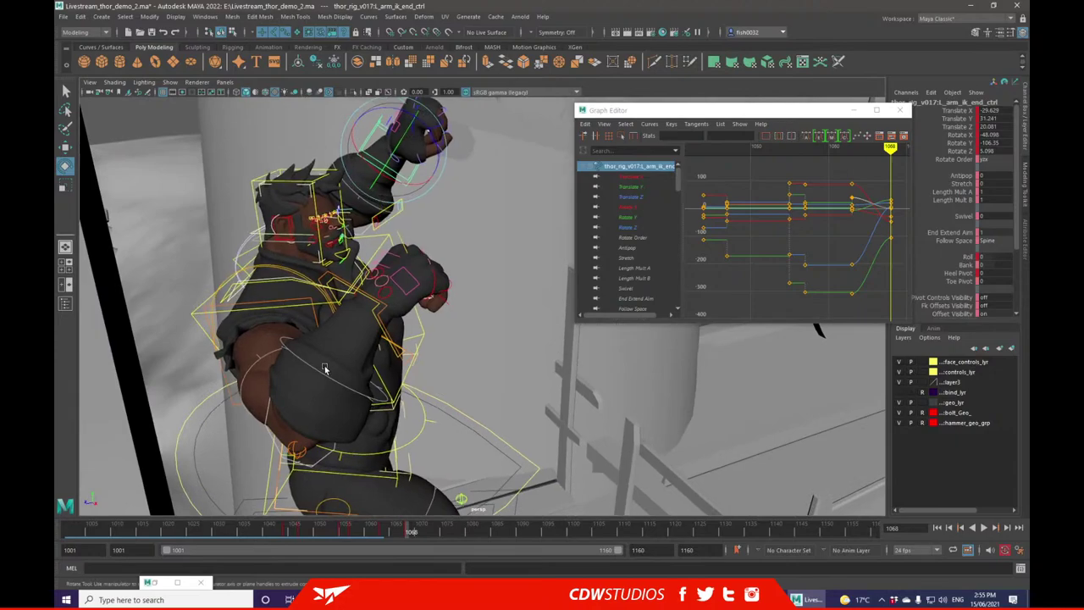
# - Select the right arm IK control and raise the hand to about Translate X 35.7, Y 20, Z 32.8
pyautogui.click(381, 313)
pyautogui.moveTo(392, 306); pyautogui.dragTo(382, 302)
pyautogui.click(66, 147)
pyautogui.keyDown('alt'); pyautogui.moveTo(314, 246); pyautogui.dragTo(498, 153); pyautogui.keyUp('alt')
pyautogui.keyDown('alt'); pyautogui.moveTo(510, 180); pyautogui.dragTo(461, 190); pyautogui.keyUp('alt')
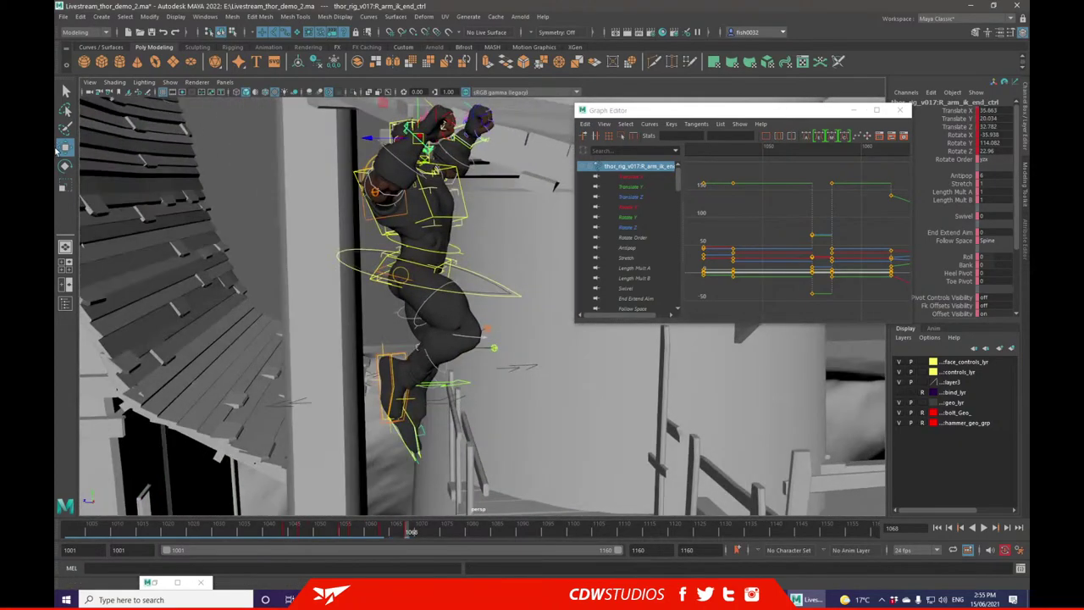
# - Turn the right hand slightly and move its IK control up and back, to Translate X 27.658, Y 28.094, Z 16.114
pyautogui.press('e')
pyautogui.moveTo(443, 144); pyautogui.dragTo(441, 141)
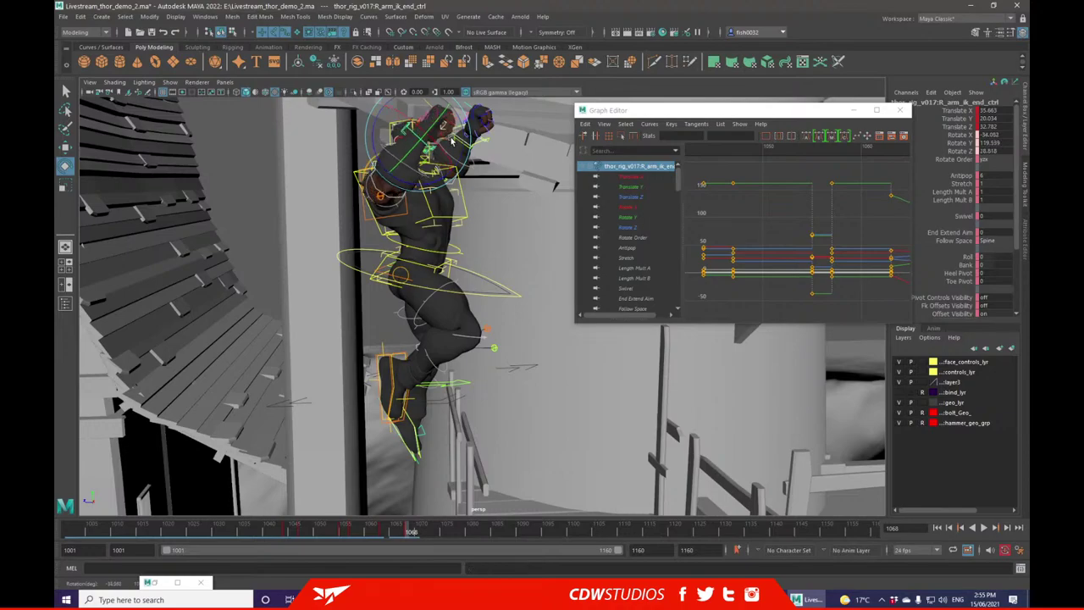
pyautogui.press('w')
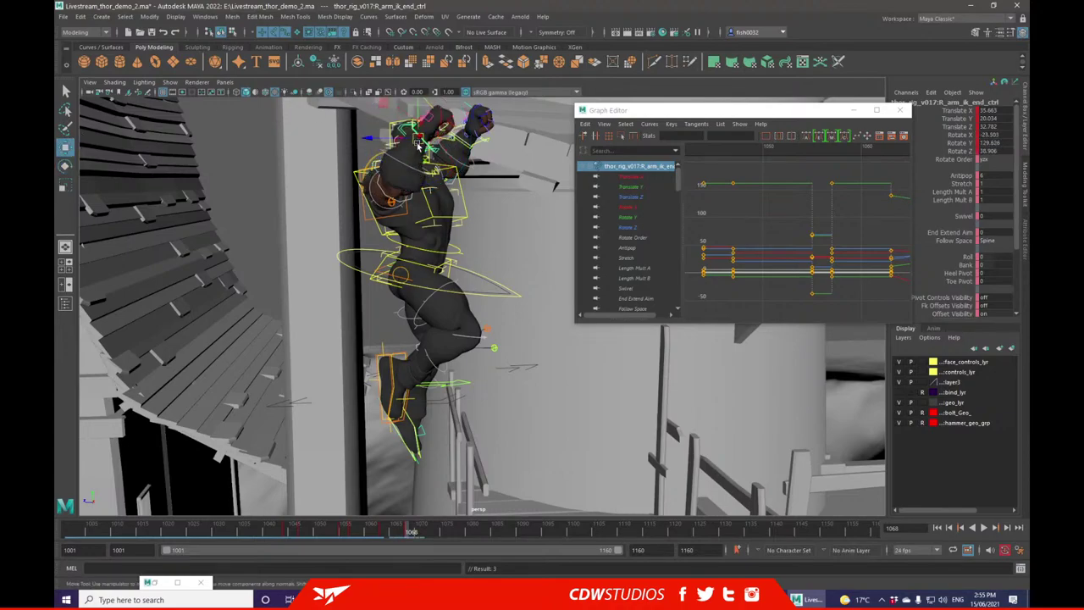
pyautogui.moveTo(418, 145); pyautogui.dragTo(397, 140)
# - Rotate the right arm IK control to Rotate X -71.509, Y 97.691, Z 69.918, leaving that control selected
pyautogui.press('e')
pyautogui.moveTo(357, 131); pyautogui.dragTo(373, 146)
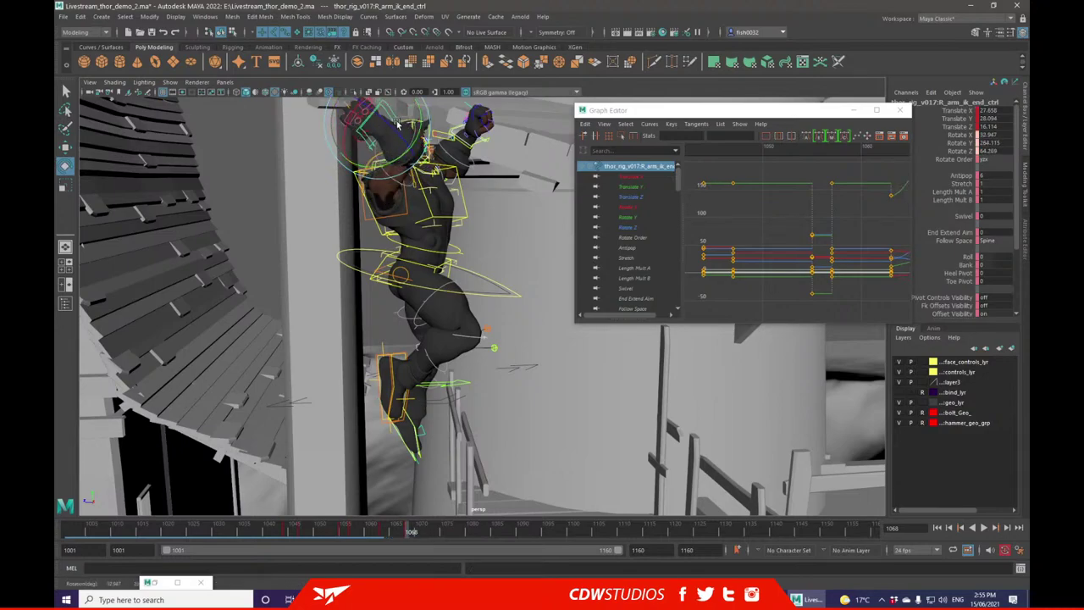
pyautogui.moveTo(396, 126); pyautogui.dragTo(476, 180)
pyautogui.moveTo(426, 154)
pyautogui.mouseDown()
pyautogui.moveTo(412, 129)
pyautogui.moveTo(421, 146)
pyautogui.mouseUp()
pyautogui.keyDown('alt'); pyautogui.moveTo(366, 181); pyautogui.dragTo(392, 217); pyautogui.keyUp('alt')
pyautogui.click(497, 187)
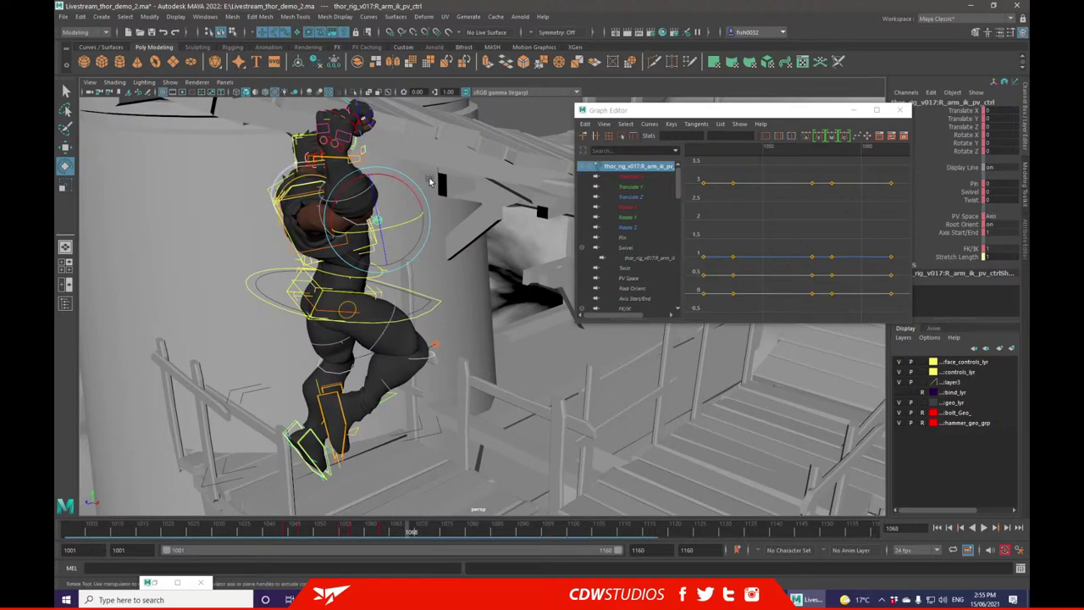
pyautogui.click(357, 161)
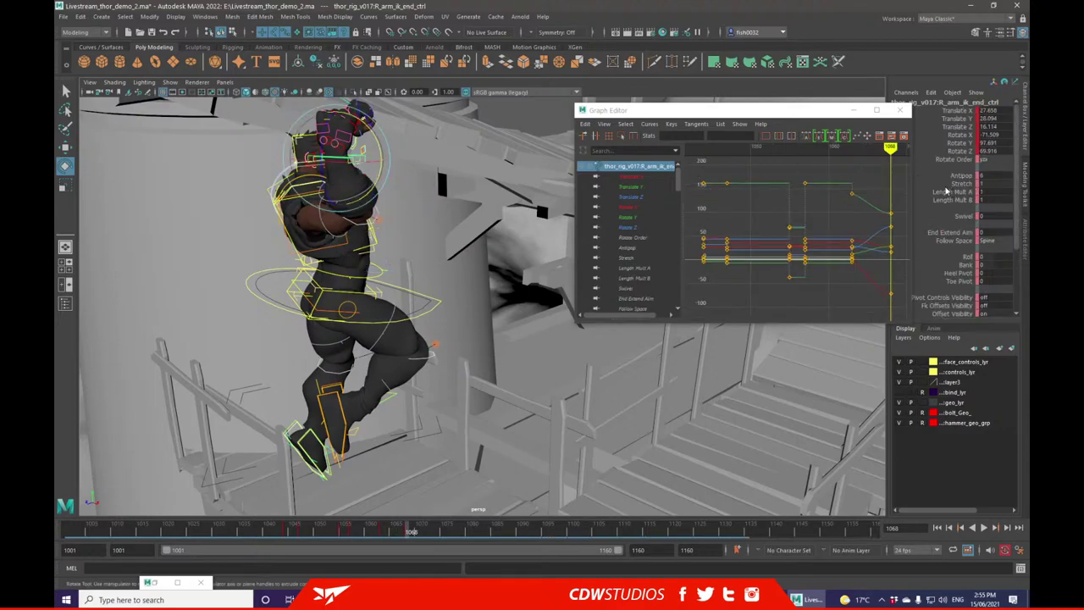
# - Set the right arm IK control's Volume attribute to 0
pyautogui.keyDown('alt'); pyautogui.moveTo(500, 257); pyautogui.dragTo(675, 202); pyautogui.keyUp('alt')
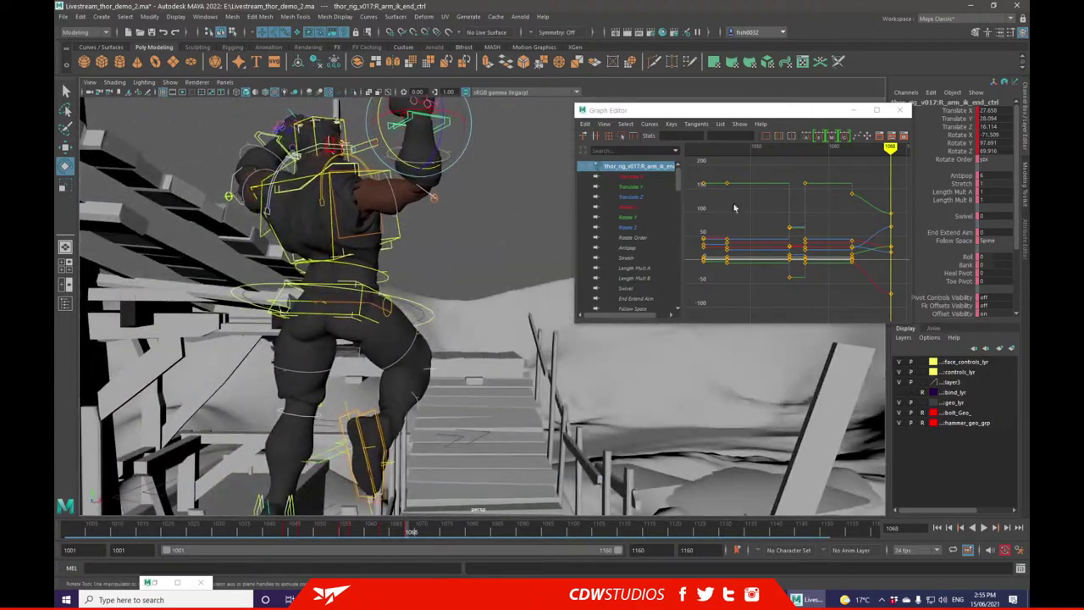
pyautogui.keyDown('alt'); pyautogui.moveTo(413, 205); pyautogui.dragTo(373, 190); pyautogui.keyUp('alt')
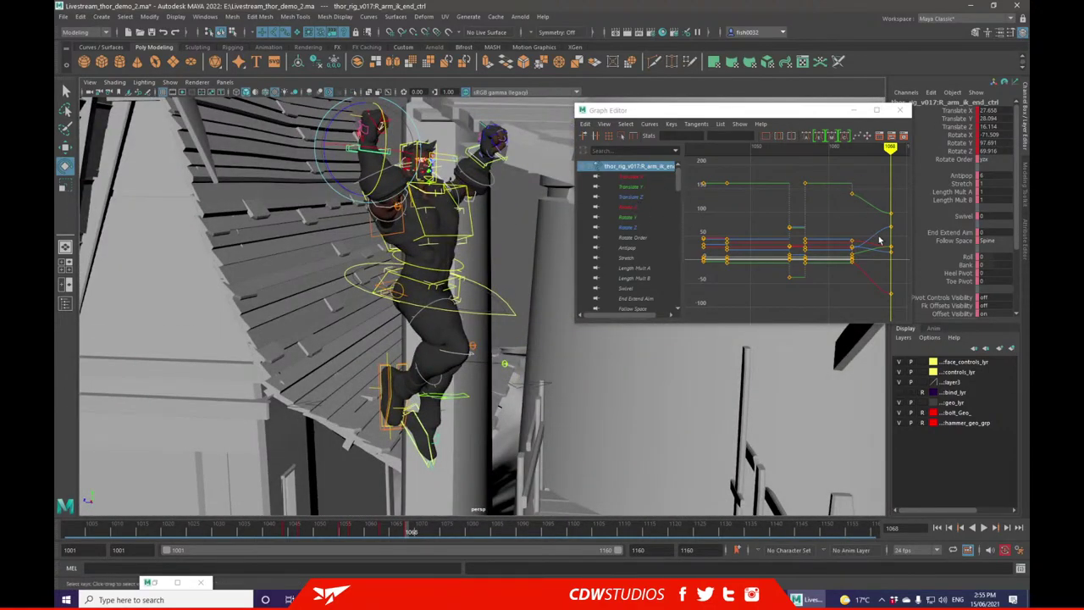
pyautogui.click(986, 176)
pyautogui.scroll(-3, 995, 293)
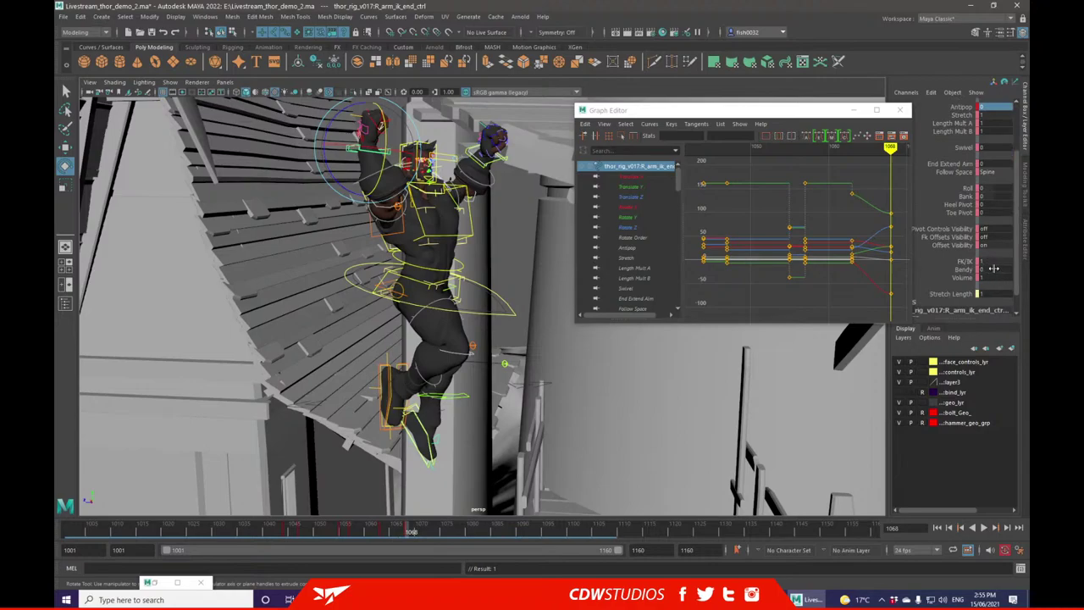
pyautogui.keyDown('shift'); pyautogui.click(989, 280); pyautogui.keyUp('shift')
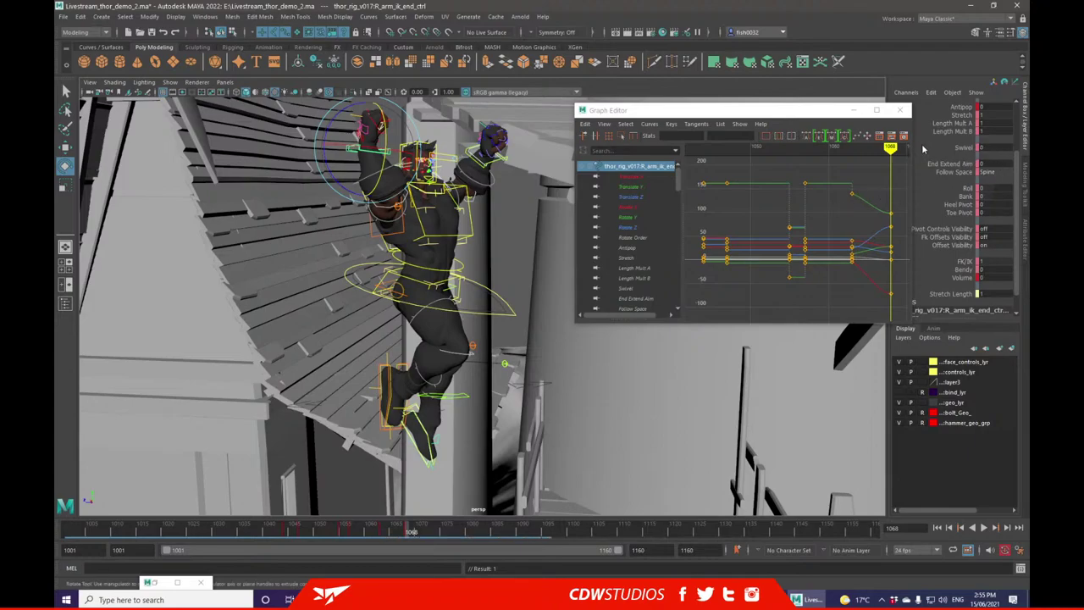
# - Offset the right elbow's IK pole vector control to adjust where the raised arm's elbow points
pyautogui.scroll(2, 986, 173)
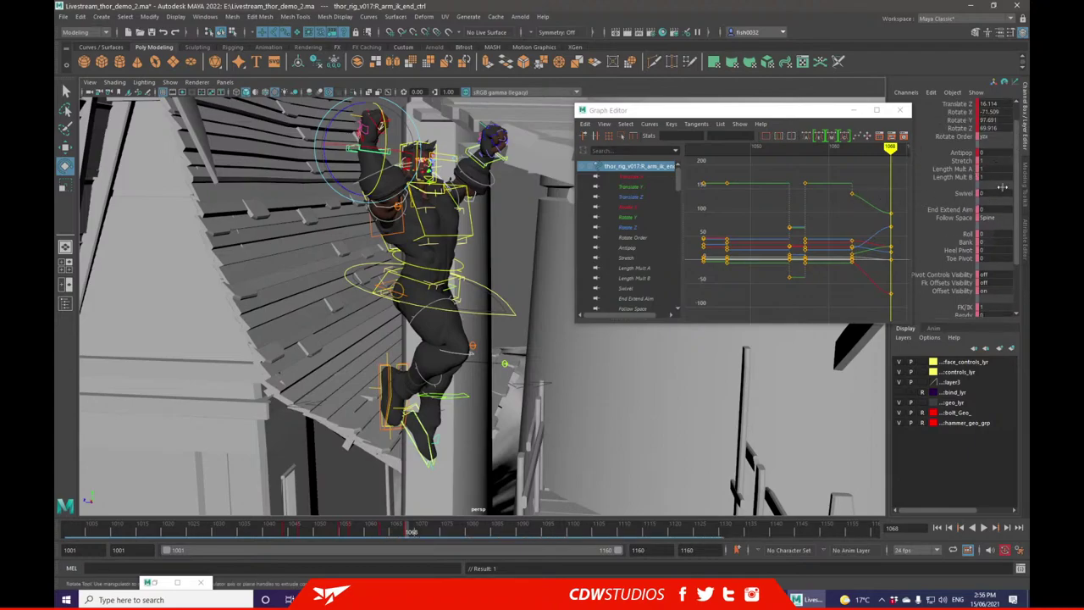
pyautogui.scroll(1, 1004, 207)
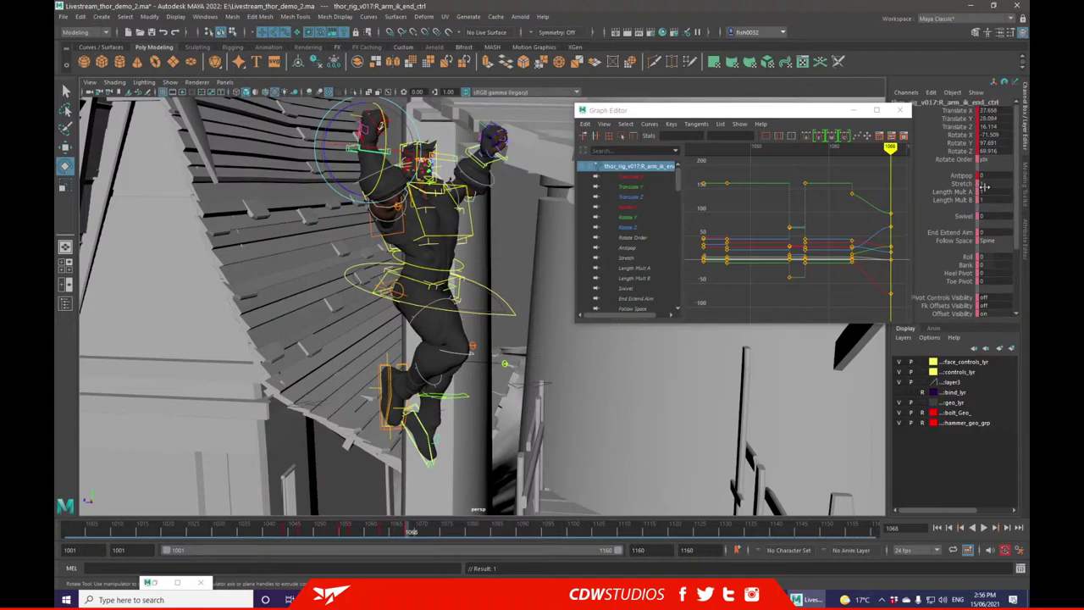
pyautogui.click(416, 216)
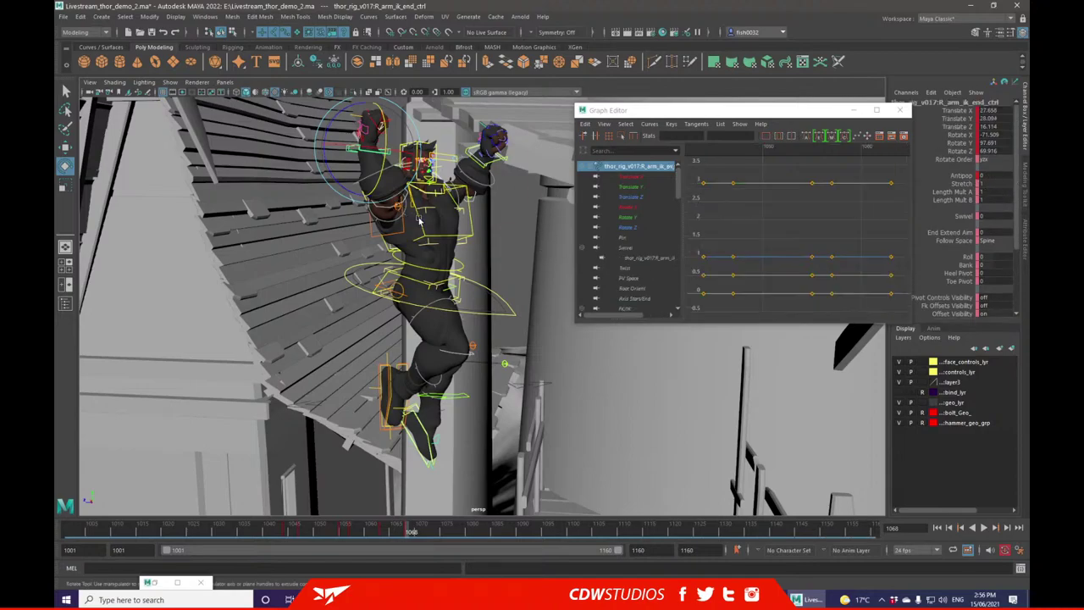
pyautogui.press('w')
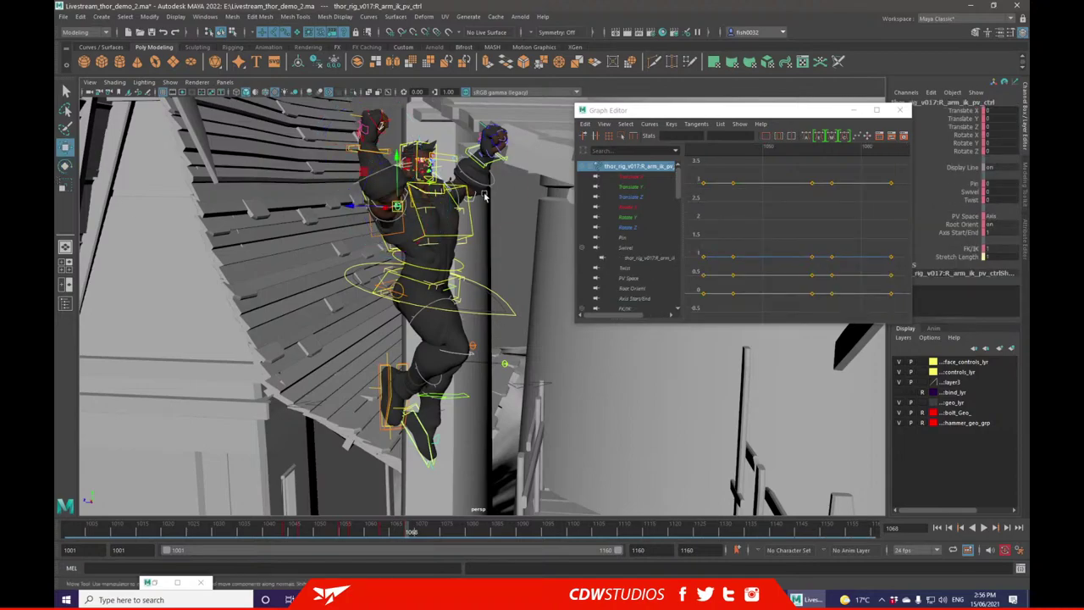
pyautogui.moveTo(398, 206); pyautogui.dragTo(376, 216)
pyautogui.keyDown('alt'); pyautogui.moveTo(339, 243); pyautogui.dragTo(405, 188); pyautogui.keyUp('alt')
# - Move the right hand's IK control to adjust the raised fist and check it from behind the character
pyautogui.click(512, 175)
pyautogui.moveTo(341, 180); pyautogui.dragTo(356, 179)
pyautogui.keyDown('alt'); pyautogui.moveTo(179, 177); pyautogui.dragTo(292, 187); pyautogui.keyUp('alt')
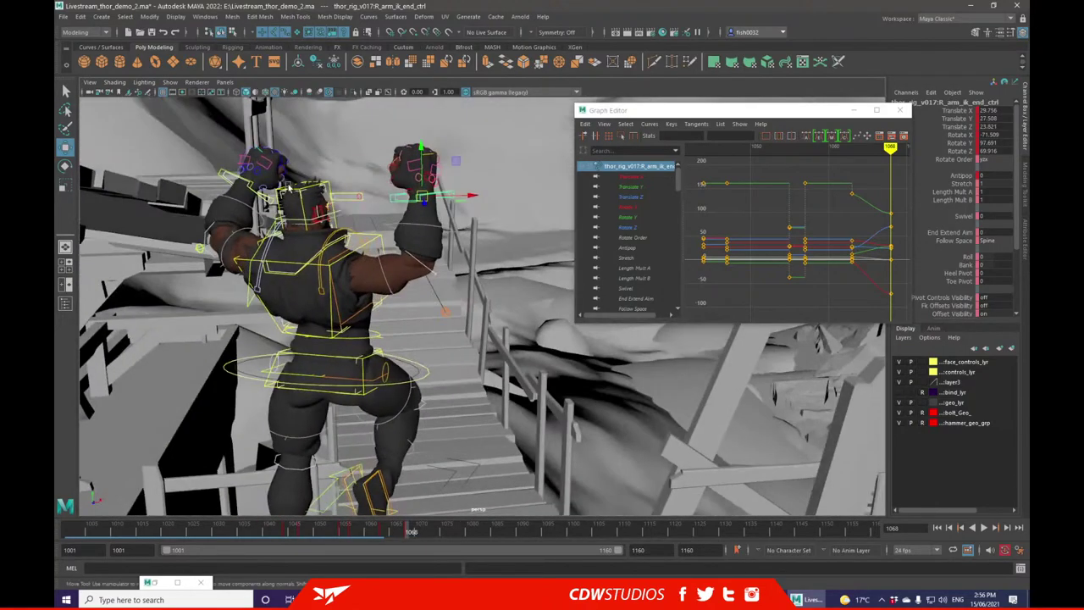
# - Rotate and reposition the left hand's IK control beside the head
pyautogui.click(254, 185)
pyautogui.keyDown('alt'); pyautogui.moveTo(86, 163); pyautogui.dragTo(55, 160); pyautogui.keyUp('alt')
pyautogui.click(65, 166)
pyautogui.moveTo(266, 188)
pyautogui.mouseDown()
pyautogui.moveTo(246, 183)
pyautogui.moveTo(221, 218)
pyautogui.moveTo(279, 186)
pyautogui.mouseUp()
pyautogui.click(65, 148)
pyautogui.scroll(-5, 465, 329)
pyautogui.keyDown('alt'); pyautogui.moveTo(465, 328); pyautogui.dragTo(444, 303); pyautogui.keyUp('alt')
pyautogui.moveTo(365, 257); pyautogui.dragTo(375, 271)
# - Raise the right hand's IK control higher away from the shoulder and rotate the wrist to match
pyautogui.click(490, 251)
pyautogui.click(490, 251)
pyautogui.keyDown('alt'); pyautogui.moveTo(490, 251); pyautogui.dragTo(438, 236); pyautogui.keyUp('alt')
pyautogui.keyDown('alt'); pyautogui.moveTo(437, 235); pyautogui.dragTo(375, 395); pyautogui.keyUp('alt')
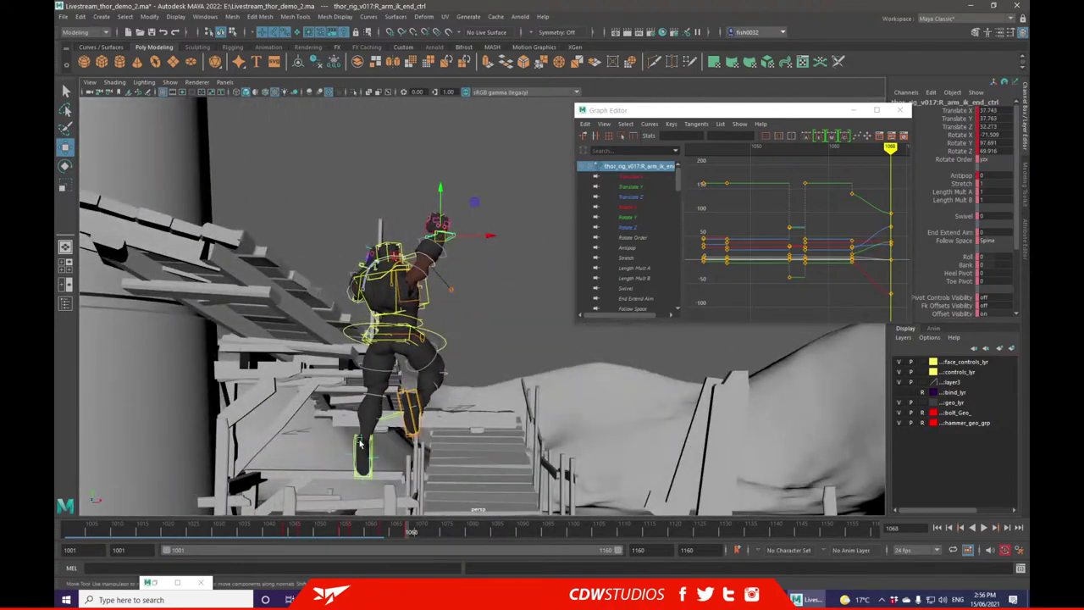
pyautogui.click(65, 166)
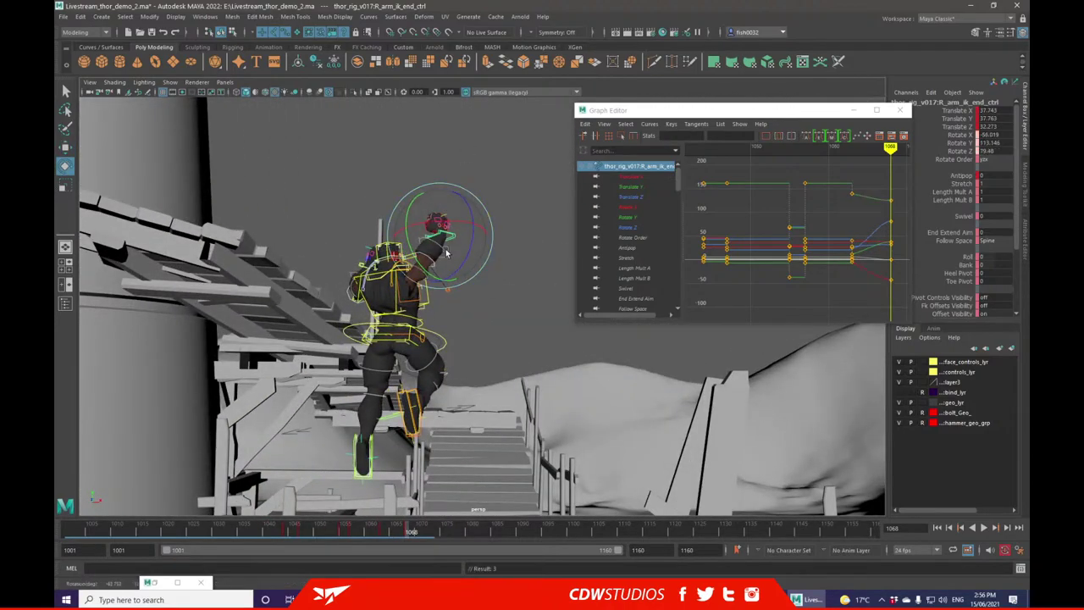
pyautogui.click(66, 148)
pyautogui.keyDown('alt'); pyautogui.moveTo(275, 197); pyautogui.dragTo(353, 206); pyautogui.keyUp('alt')
pyautogui.moveTo(454, 238)
pyautogui.mouseDown()
pyautogui.moveTo(436, 227)
pyautogui.moveTo(448, 237)
pyautogui.moveTo(455, 215)
pyautogui.moveTo(491, 213)
pyautogui.moveTo(447, 222)
pyautogui.mouseUp()
pyautogui.press('e')
pyautogui.click(475, 209)
# - Reset the right elbow pole vector's X, Y and Z translation to 0, then move it outward to about X -32.3
pyautogui.click(410, 292)
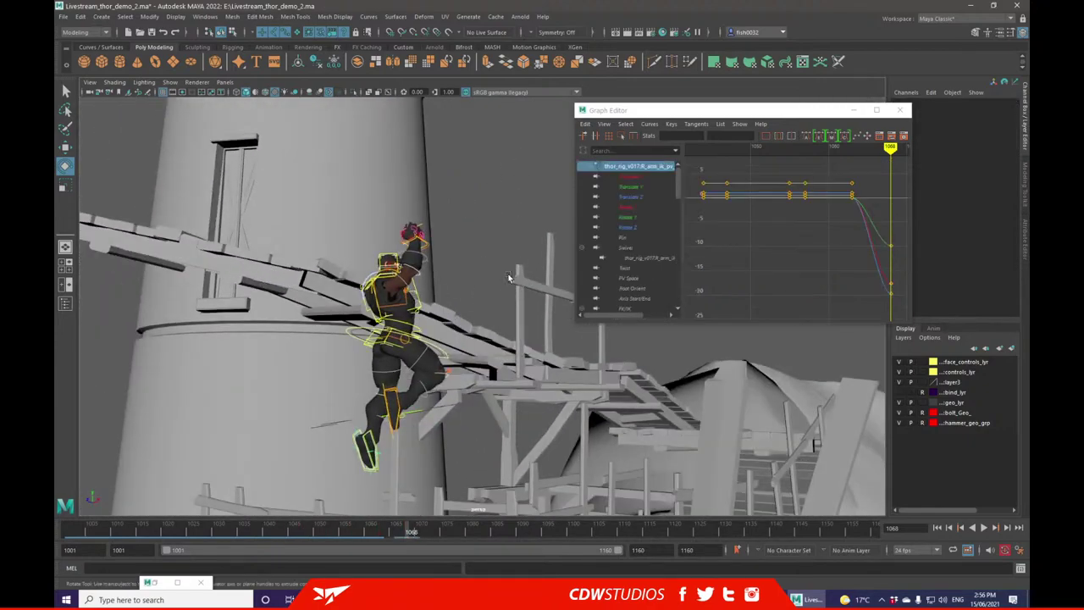
pyautogui.moveTo(1003, 111); pyautogui.dragTo(1002, 125)
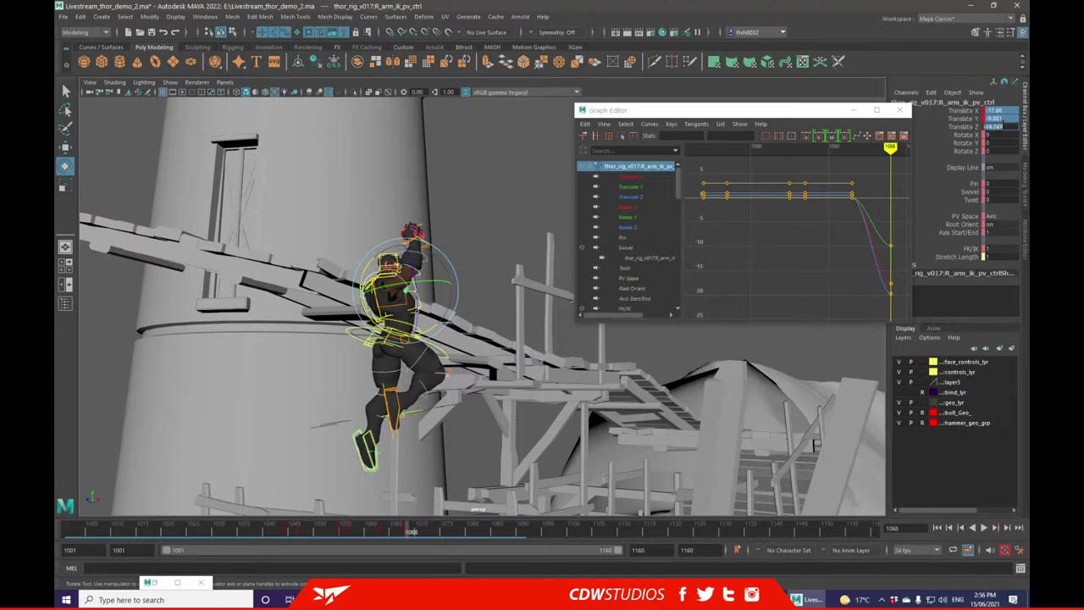
pyautogui.write('0')
pyautogui.press('Return')
pyautogui.keyDown('alt'); pyautogui.moveTo(437, 177); pyautogui.dragTo(377, 248); pyautogui.keyUp('alt')
pyautogui.press('w')
pyautogui.moveTo(431, 273); pyautogui.dragTo(474, 267)
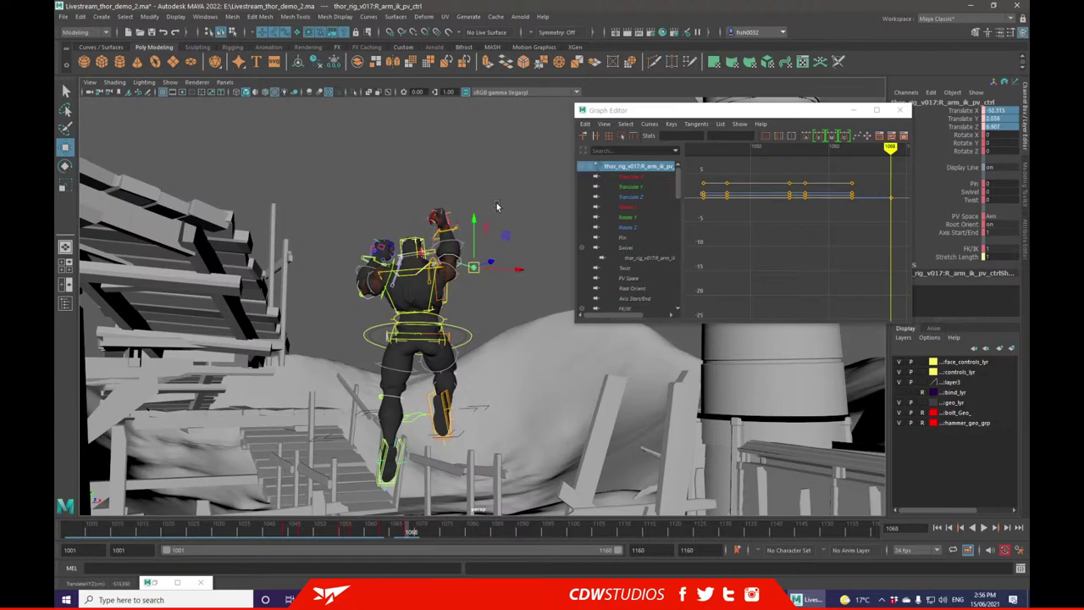
pyautogui.click(497, 206)
# - Try to rotate the right shoulder control
pyautogui.scroll(4, 429, 261)
pyautogui.click(415, 229)
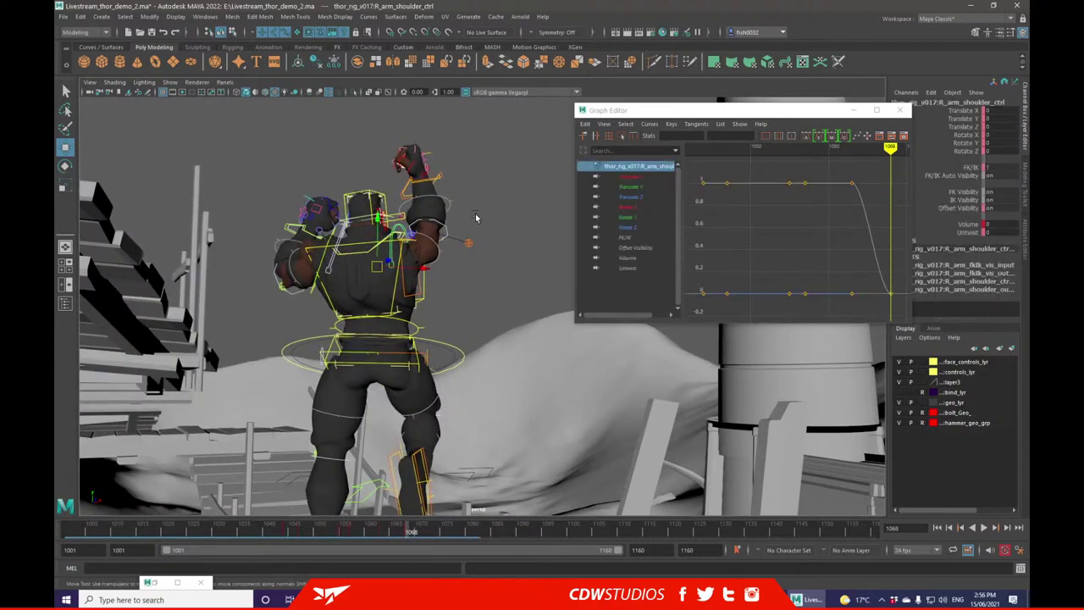
pyautogui.click(65, 168)
pyautogui.moveTo(375, 275); pyautogui.dragTo(499, 144)
pyautogui.hotkey('ctrl', 'z')
pyautogui.hotkey('ctrl', 'z')
pyautogui.hotkey('ctrl', 'z')
# - Twist the chest's spine IK end control to turn the upper body, and refine the rotation from another angle
pyautogui.click(364, 256)
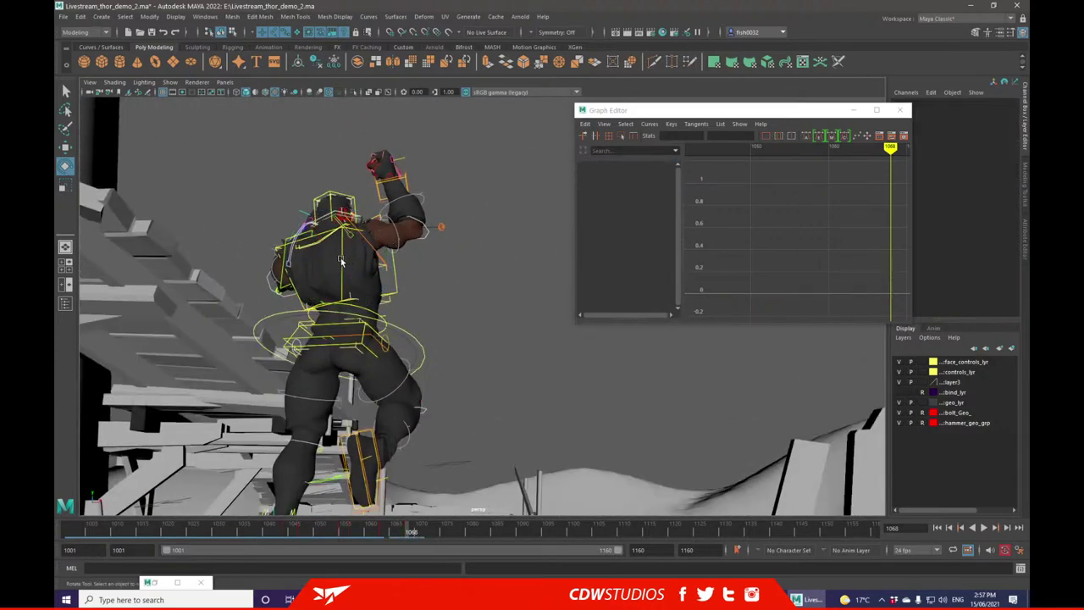
pyautogui.click(341, 262)
pyautogui.moveTo(343, 265); pyautogui.dragTo(363, 283)
pyautogui.keyDown('alt'); pyautogui.moveTo(455, 278); pyautogui.dragTo(364, 377); pyautogui.keyUp('alt')
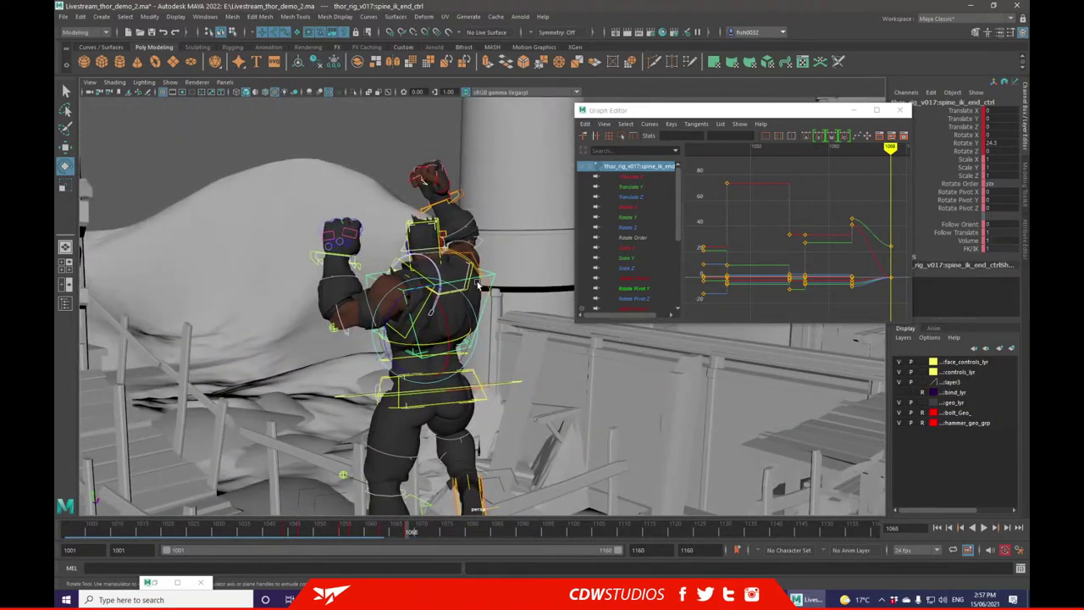
pyautogui.moveTo(449, 304); pyautogui.dragTo(455, 293)
# - Select the right hand's IK control for moving and check the raised arm from the character's front
pyautogui.keyDown('alt'); pyautogui.moveTo(474, 246); pyautogui.dragTo(424, 194); pyautogui.keyUp('alt')
pyautogui.click(415, 196)
pyautogui.press('w')
pyautogui.keyDown('alt'); pyautogui.moveTo(521, 169); pyautogui.dragTo(335, 227); pyautogui.keyUp('alt')
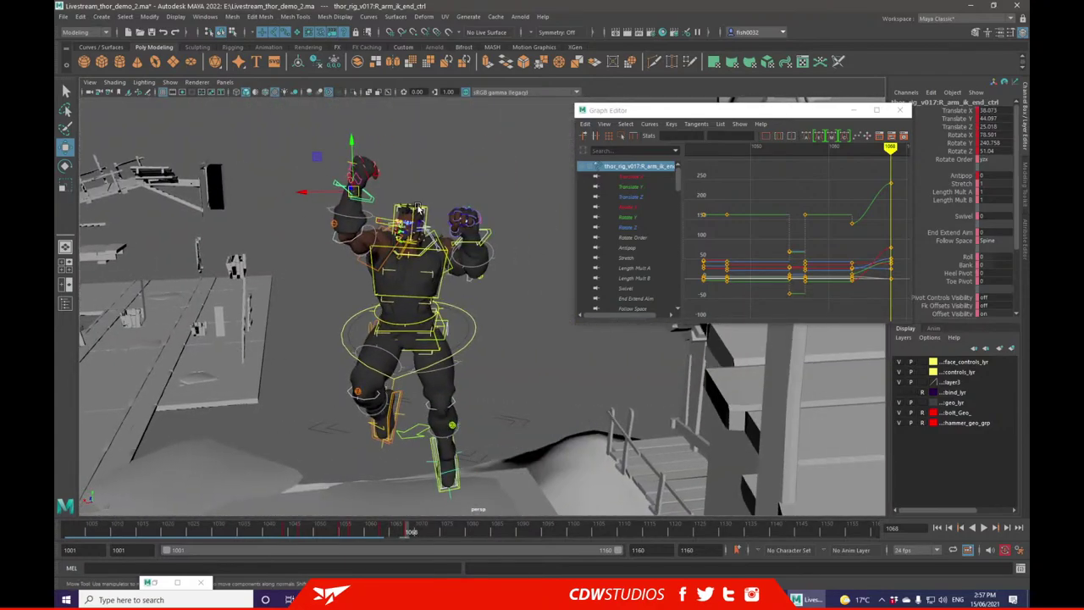
# - Rotate the head control to adjust where the character looks during the jump
pyautogui.click(416, 209)
pyautogui.press('e')
pyautogui.moveTo(415, 211)
pyautogui.keyDown('alt'); pyautogui.mouseDown()
pyautogui.moveTo(379, 233)
pyautogui.moveTo(372, 254)
pyautogui.moveTo(494, 302)
pyautogui.moveTo(433, 211)
pyautogui.mouseUp(); pyautogui.keyUp('alt')
pyautogui.keyDown('alt'); pyautogui.moveTo(433, 212); pyautogui.dragTo(393, 196, button='middle'); pyautogui.keyUp('alt')
pyautogui.moveTo(434, 172); pyautogui.dragTo(420, 195)
pyautogui.keyDown('alt'); pyautogui.moveTo(419, 194); pyautogui.dragTo(456, 230); pyautogui.keyUp('alt')
pyautogui.keyDown('alt'); pyautogui.moveTo(455, 230); pyautogui.dragTo(441, 206, button='middle'); pyautogui.keyUp('alt')
pyautogui.click(326, 213)
# - Tilt the hips by rotating the spine IK start control to about X 2.9, Y -0.9, Z -19.3
pyautogui.keyDown('alt'); pyautogui.moveTo(326, 215); pyautogui.dragTo(444, 281); pyautogui.keyUp('alt')
pyautogui.click(452, 269)
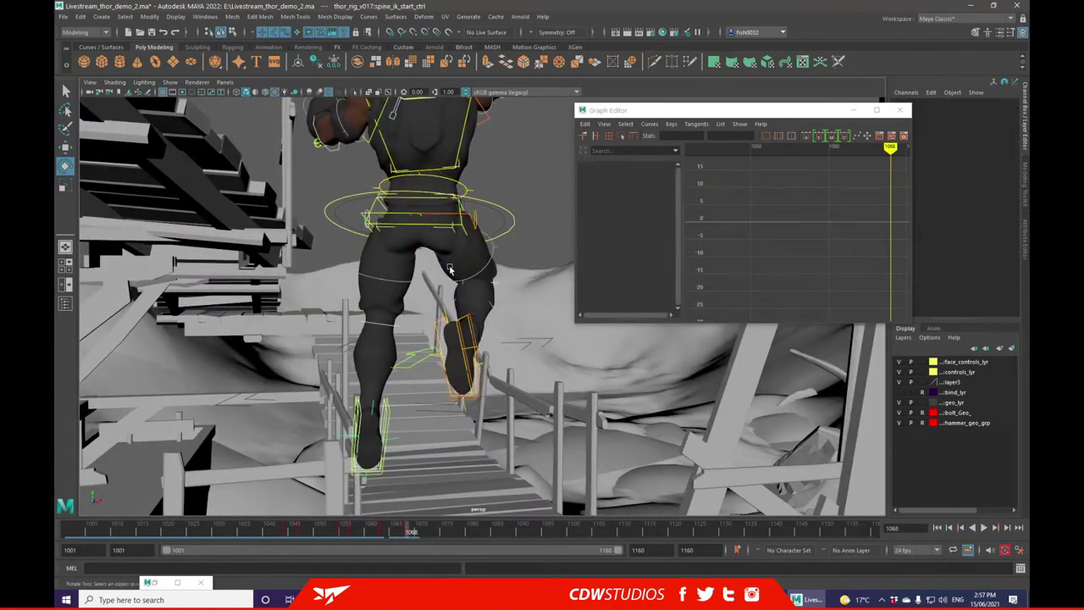
pyautogui.click(442, 227)
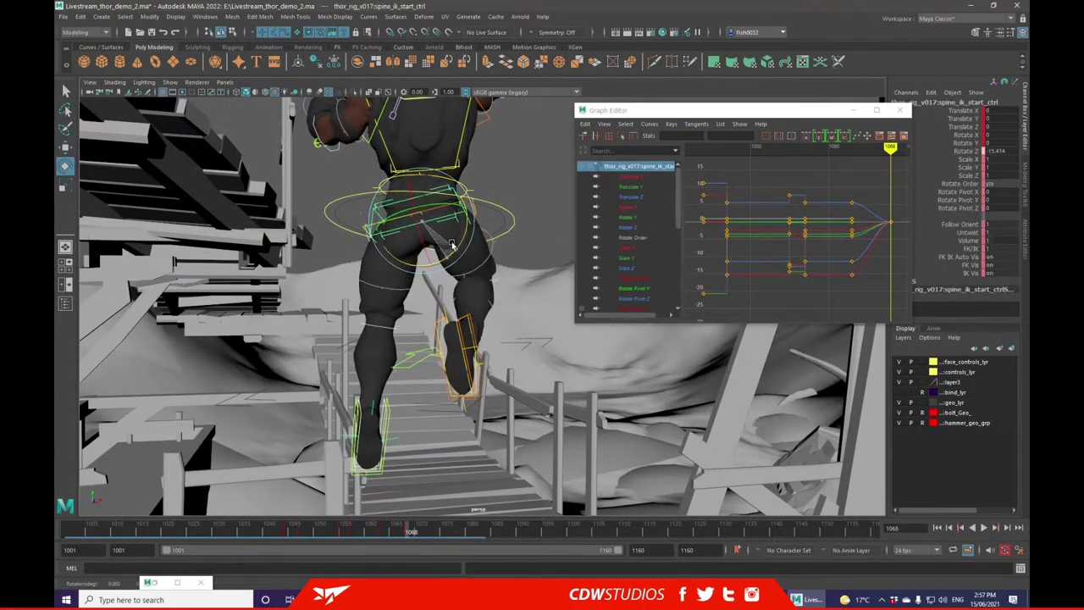
pyautogui.keyDown('alt'); pyautogui.moveTo(442, 227); pyautogui.dragTo(362, 227); pyautogui.keyUp('alt')
pyautogui.keyDown('alt'); pyautogui.moveTo(362, 229); pyautogui.dragTo(387, 185, button='middle'); pyautogui.keyUp('alt')
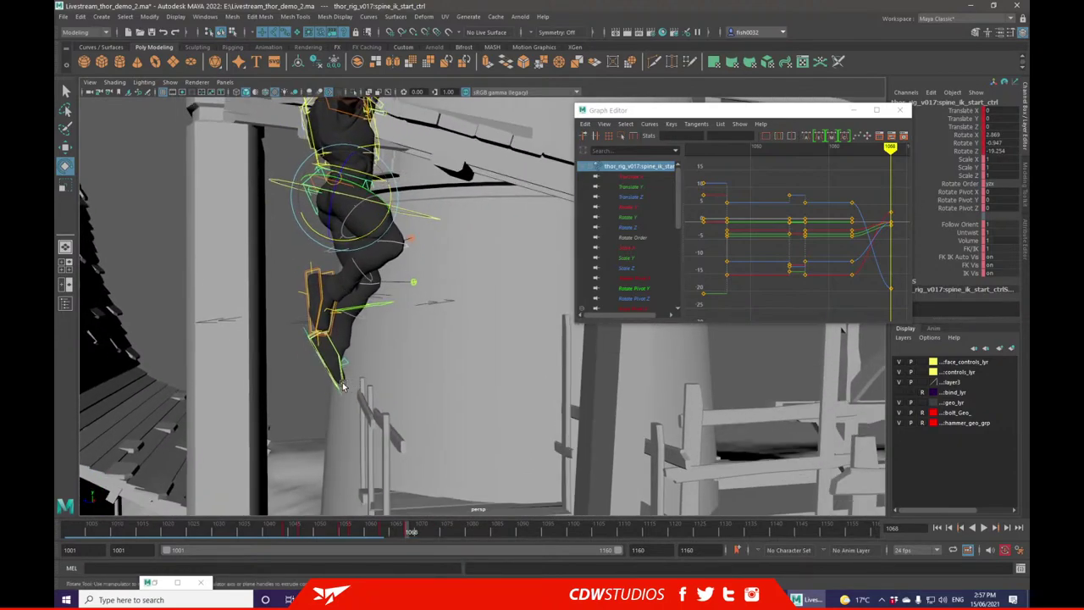
# - Select the left and right foot IK controls together and move both feet back behind the body
pyautogui.click(347, 388)
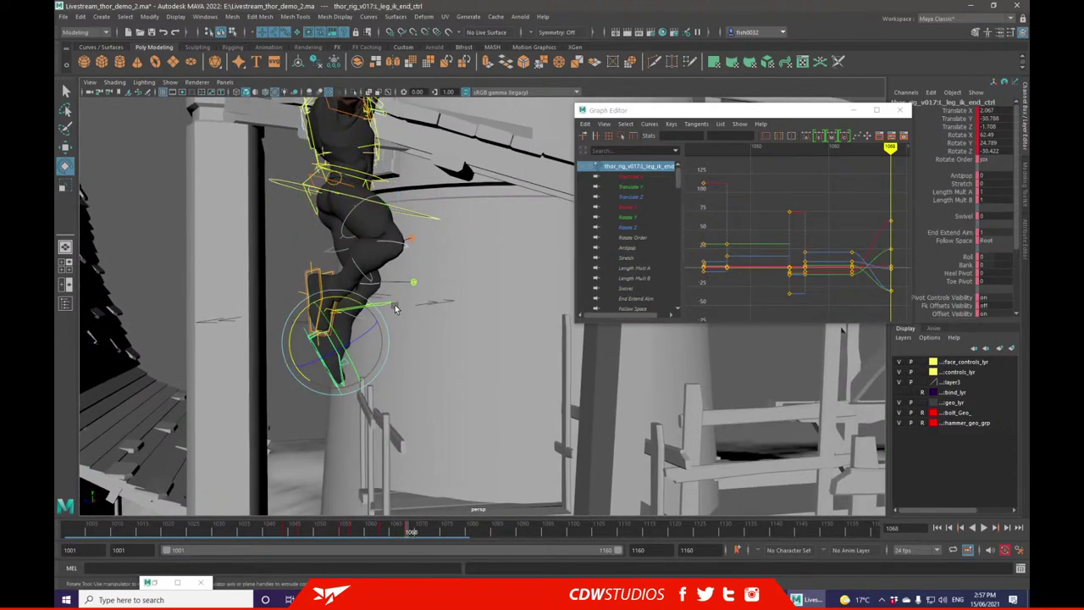
pyautogui.press('f')
pyautogui.scroll(-8, 435, 262)
pyautogui.keyDown('alt'); pyautogui.moveTo(510, 222); pyautogui.dragTo(481, 249, button='middle'); pyautogui.keyUp('alt')
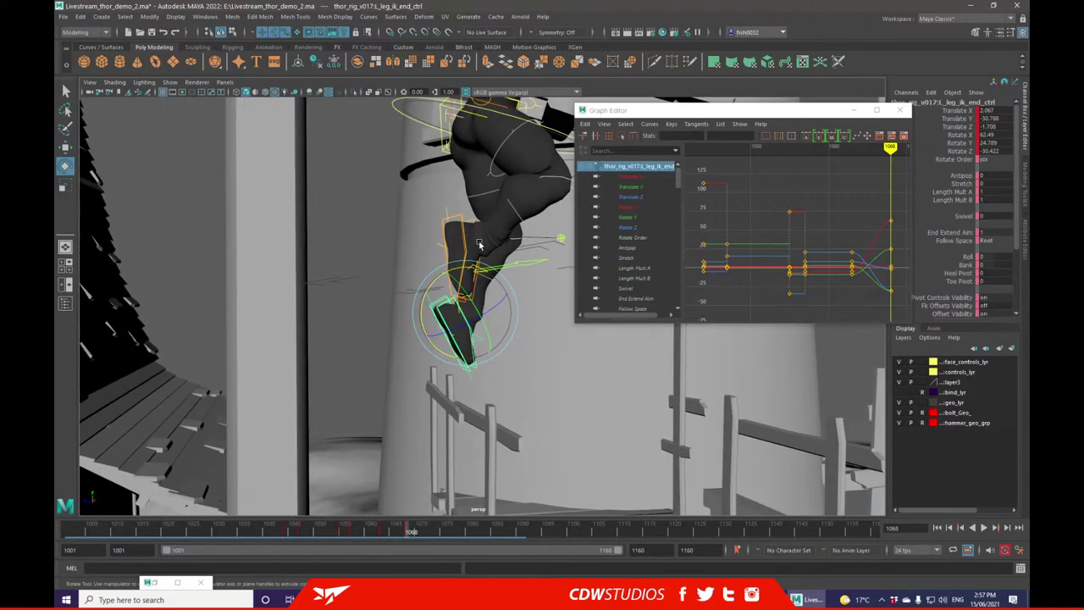
pyautogui.click(461, 222)
pyautogui.click(65, 147)
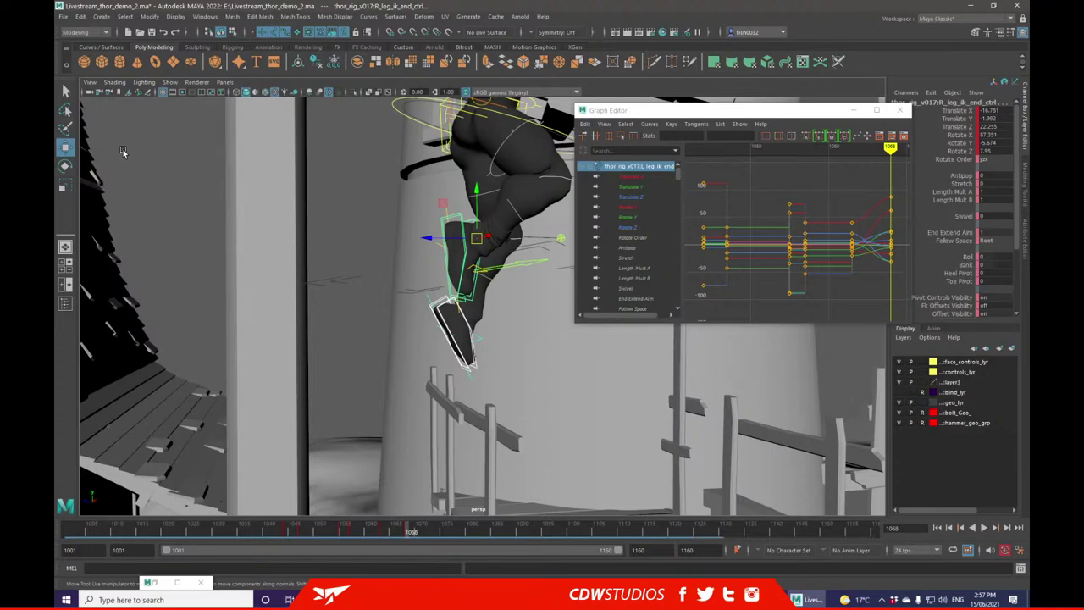
pyautogui.moveTo(479, 239); pyautogui.dragTo(425, 240)
pyautogui.keyDown('alt'); pyautogui.moveTo(343, 262); pyautogui.dragTo(512, 292); pyautogui.keyUp('alt')
pyautogui.keyDown('alt'); pyautogui.moveTo(513, 293); pyautogui.dragTo(447, 338, button='middle'); pyautogui.keyUp('alt')
pyautogui.click(517, 327)
# - Reposition and rotate the left foot's IK control to refine the trailing leg
pyautogui.click(426, 340)
pyautogui.moveTo(412, 335)
pyautogui.mouseDown()
pyautogui.moveTo(418, 313)
pyautogui.moveTo(427, 326)
pyautogui.mouseUp()
pyautogui.click(65, 166)
pyautogui.keyDown('alt'); pyautogui.moveTo(464, 237); pyautogui.dragTo(462, 287); pyautogui.keyUp('alt')
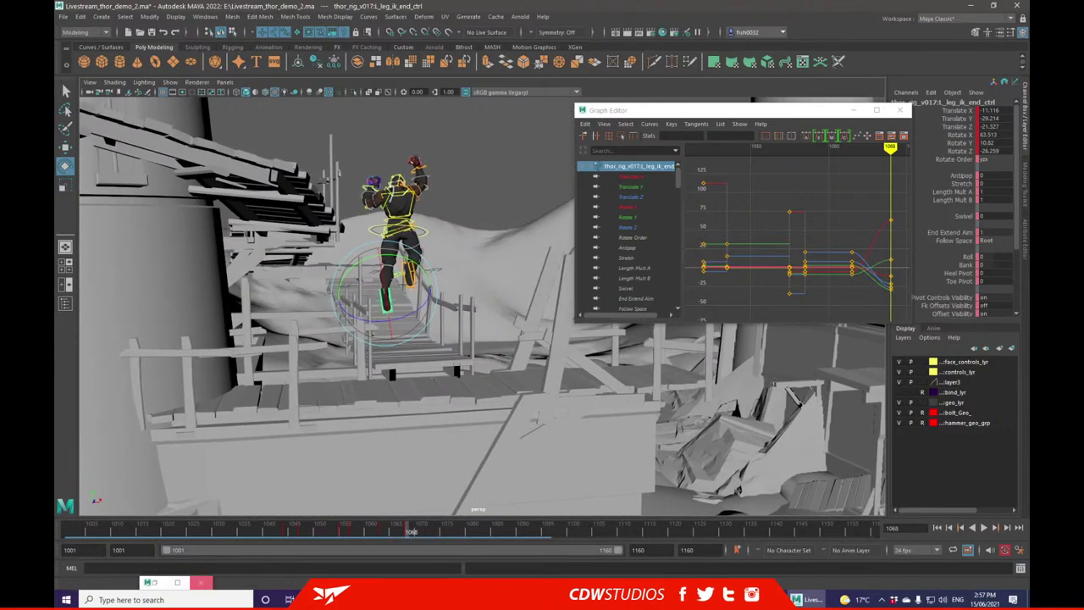
# - Switch to the idea.JPG reference image in Photos, enlarge it to examine the planned jump path, and close it
pyautogui.click(325, 599)
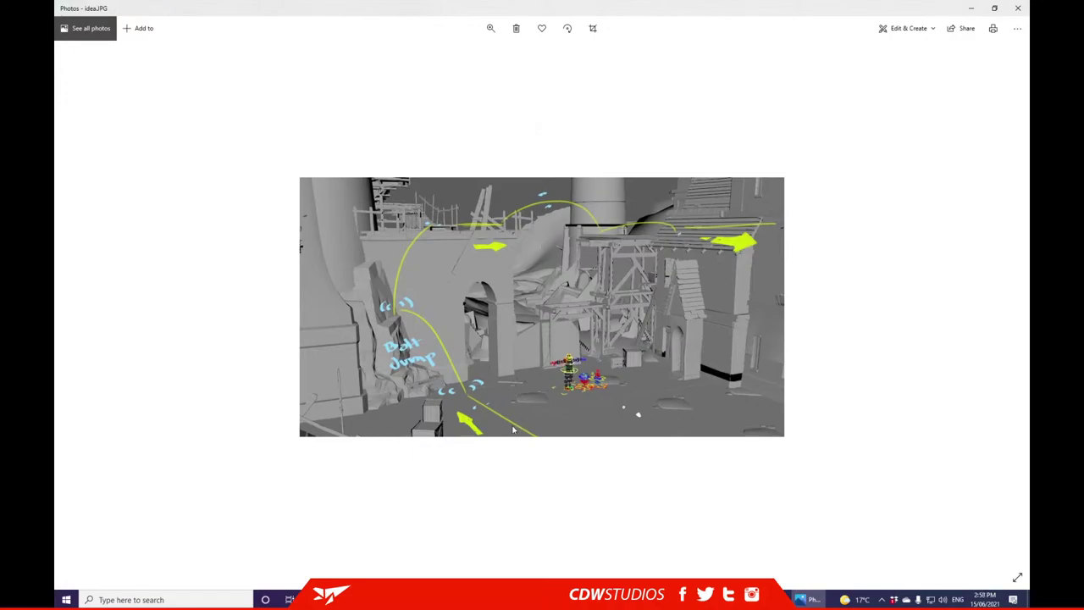
pyautogui.click(490, 28)
pyautogui.moveTo(443, 55); pyautogui.dragTo(459, 56)
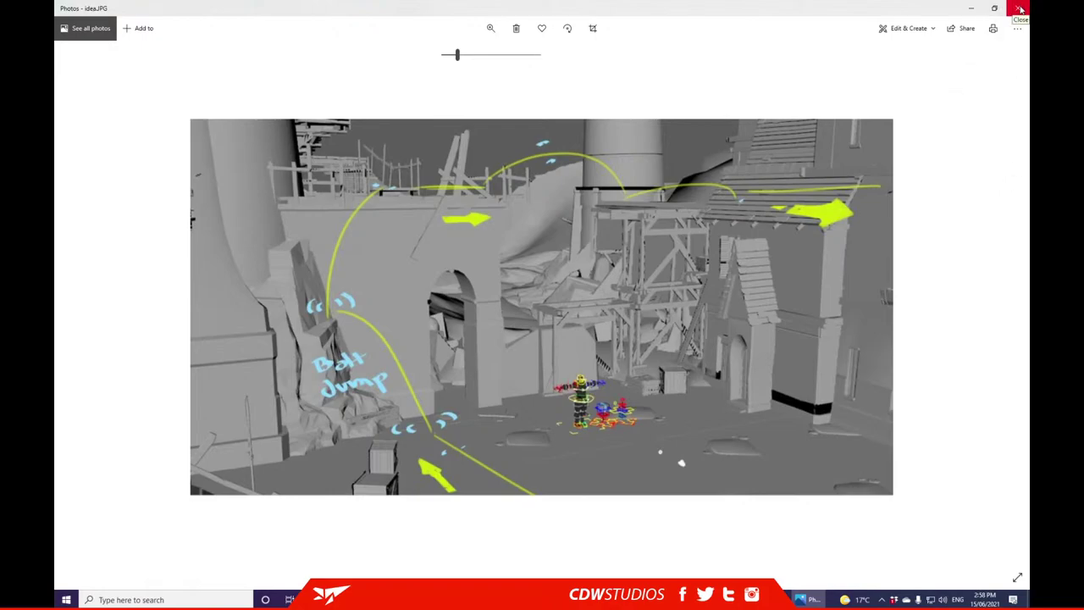
pyautogui.click(1021, 9)
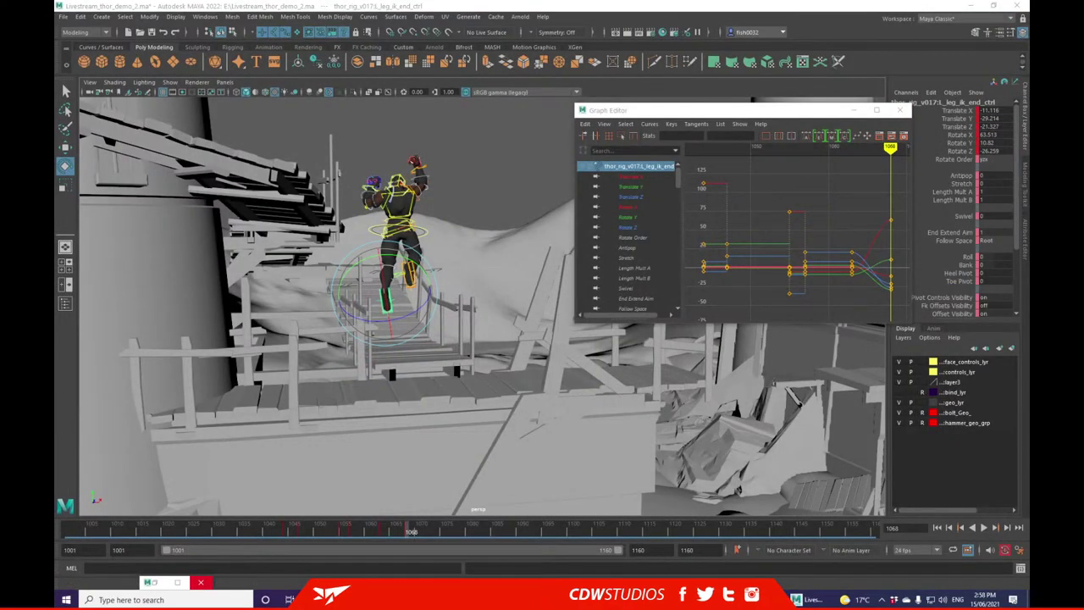
# - Select all the character's controls, set their selected animation keys to Stepped tangents, and minimize the Graph Editor
pyautogui.click(505, 190)
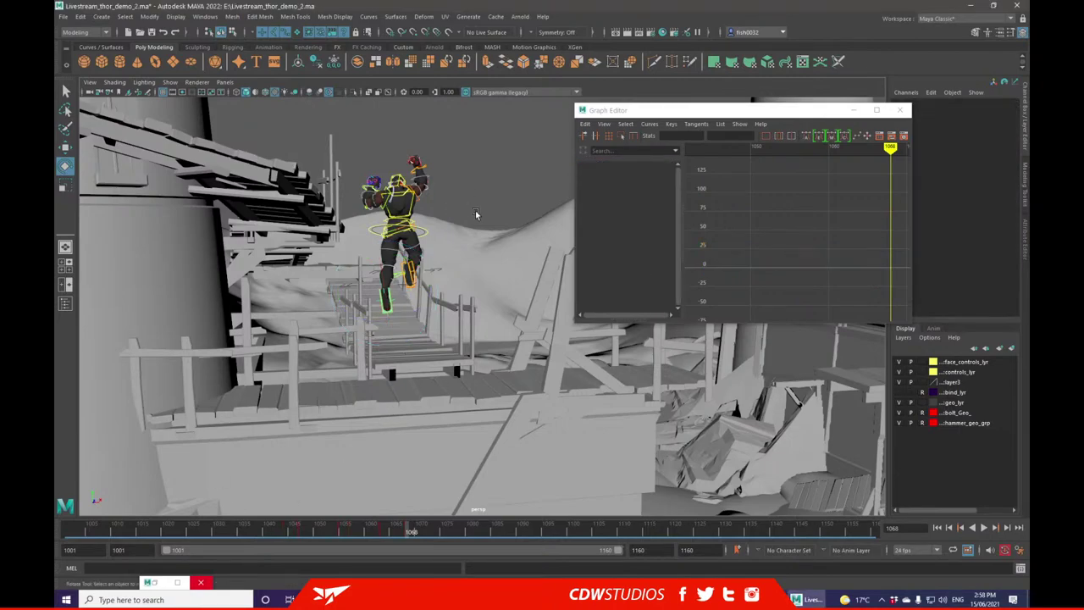
pyautogui.keyDown('alt'); pyautogui.moveTo(505, 191); pyautogui.dragTo(499, 220); pyautogui.keyUp('alt')
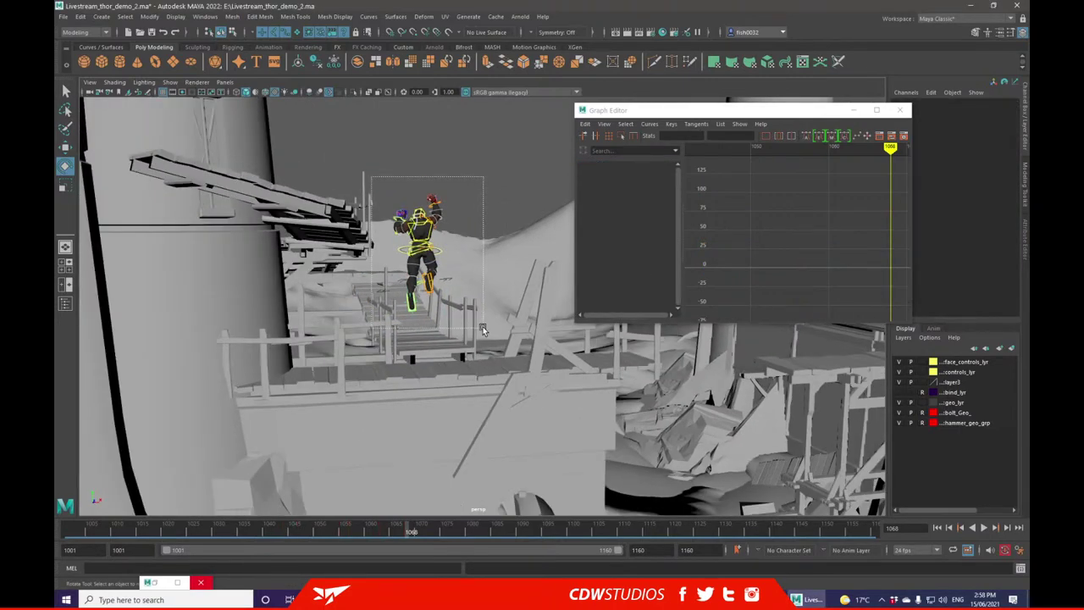
pyautogui.hotkey('ctrl', 'z')
pyautogui.moveTo(733, 167); pyautogui.dragTo(894, 315)
pyautogui.rightClick(845, 180)
pyautogui.rightClick(852, 174)
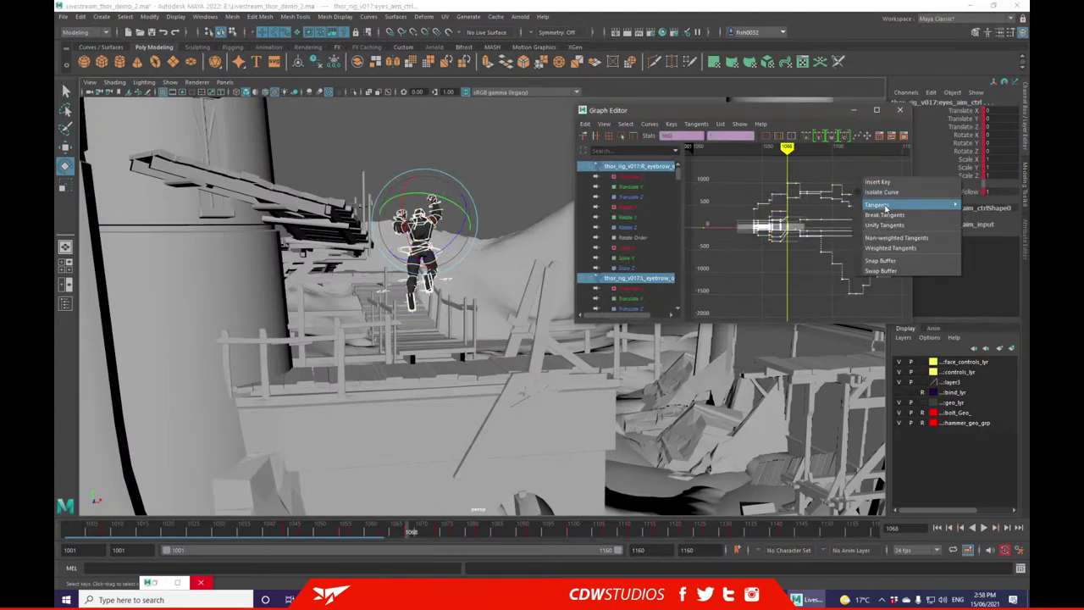
pyautogui.moveTo(876, 204)
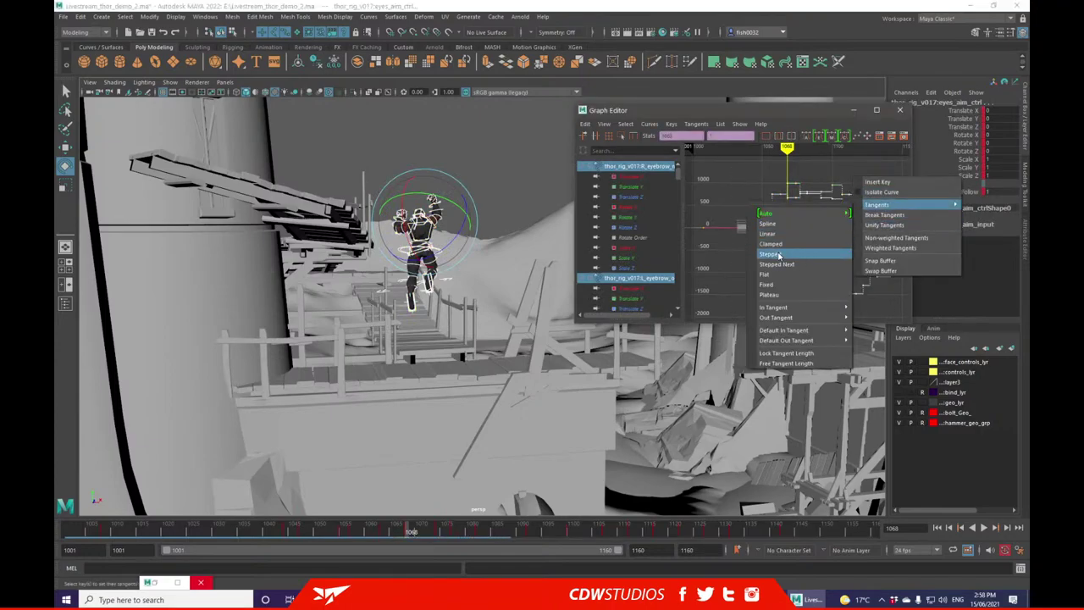
pyautogui.click(779, 255)
pyautogui.click(713, 182)
pyautogui.click(852, 109)
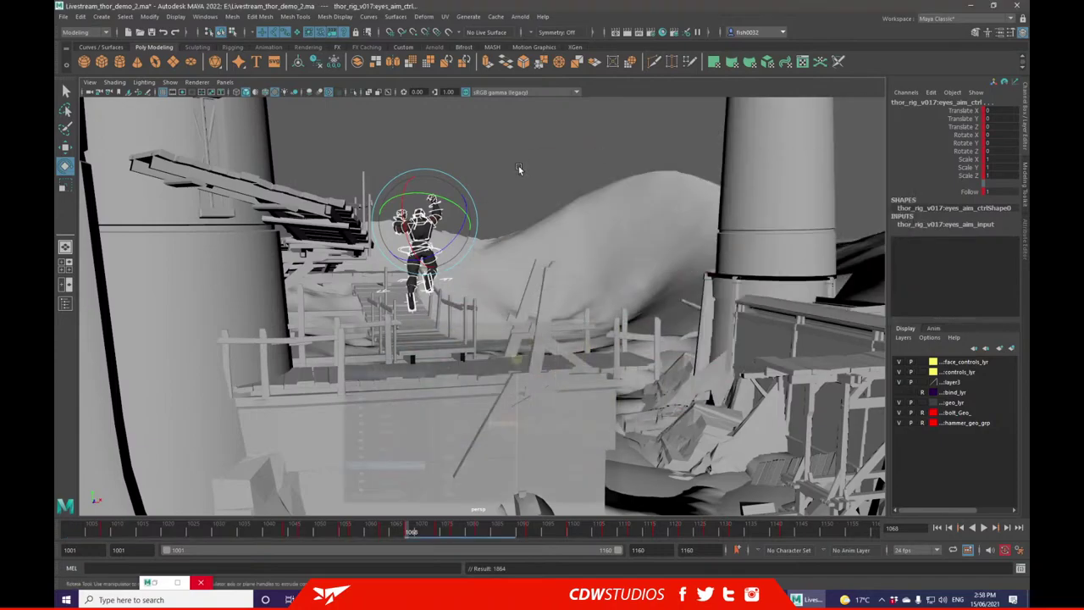
# - Scrub the timeline around frame 1068 from a wider view to examine the change into the new jump pose
pyautogui.click(527, 190)
pyautogui.keyDown('alt'); pyautogui.moveTo(545, 276); pyautogui.dragTo(556, 223, button='middle'); pyautogui.keyUp('alt')
pyautogui.scroll(-3, 555, 223)
pyautogui.keyDown('alt'); pyautogui.moveTo(555, 223); pyautogui.dragTo(457, 439); pyautogui.keyUp('alt')
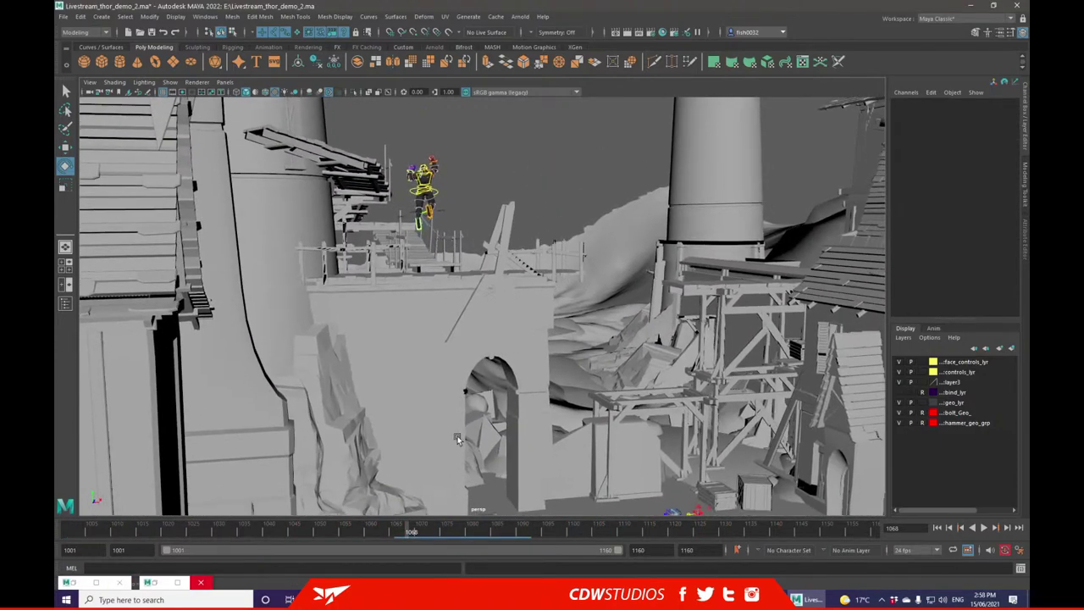
pyautogui.moveTo(401, 540); pyautogui.dragTo(382, 535)
pyautogui.moveTo(400, 531); pyautogui.dragTo(412, 531)
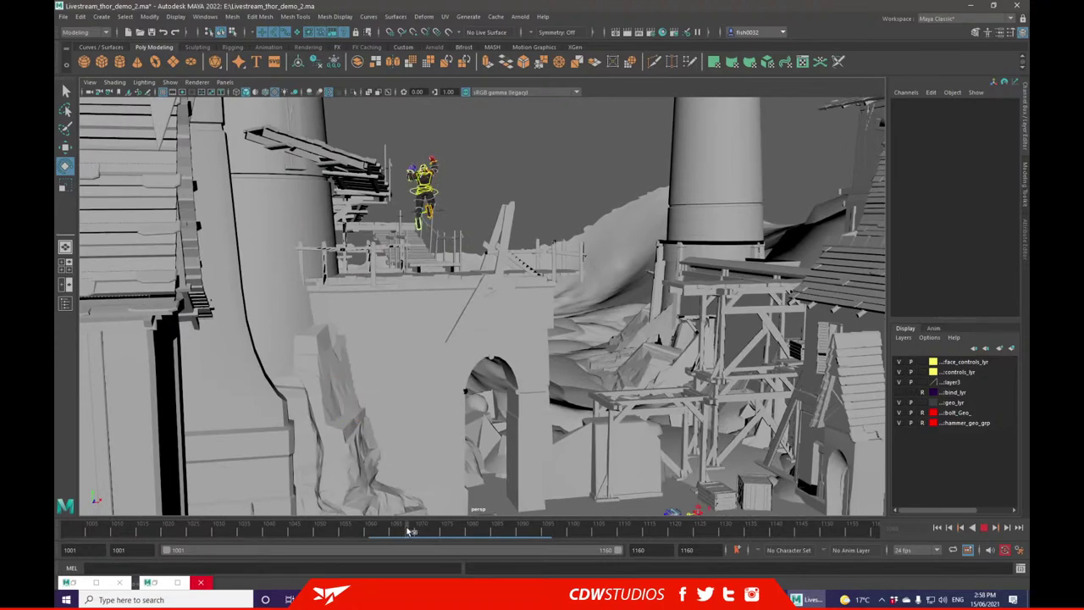
# - Select all the character's controls and scrub the timeline up to frame 1074 to review the jump's timing
pyautogui.click(487, 163)
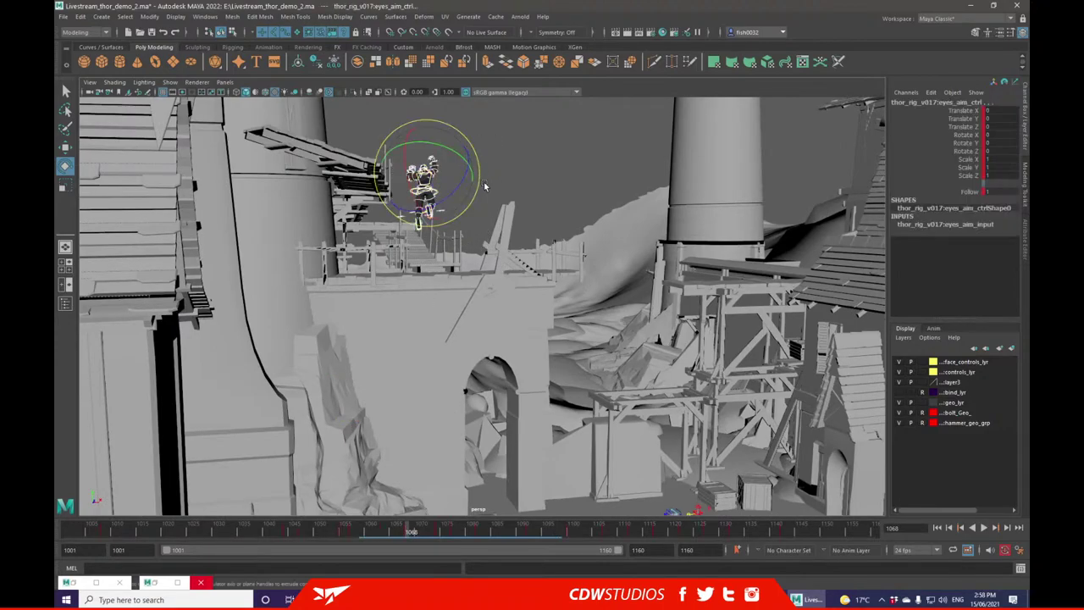
pyautogui.click(383, 531)
pyautogui.moveTo(395, 531); pyautogui.dragTo(407, 532)
pyautogui.keyDown('alt'); pyautogui.moveTo(480, 286); pyautogui.dragTo(508, 292); pyautogui.keyUp('alt')
pyautogui.click(380, 531)
pyautogui.moveTo(392, 532); pyautogui.dragTo(439, 533)
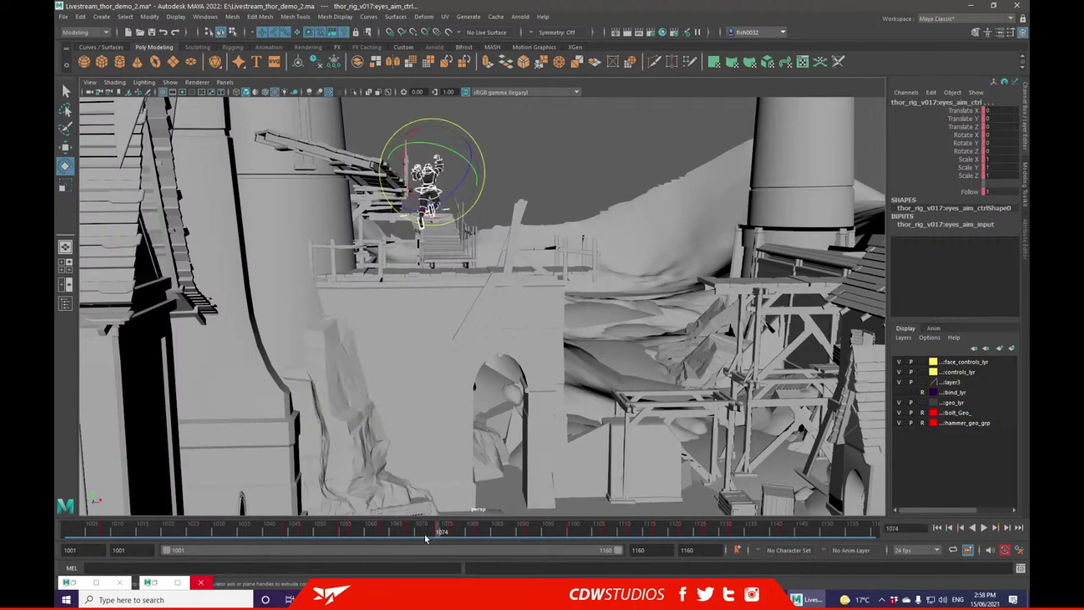
# - Set a key on all the selected character controls at frame 1068 and return to frame 1066
pyautogui.middleClick(411, 533)
pyautogui.press('s')
pyautogui.keyDown('shift'); pyautogui.click(409, 532); pyautogui.keyUp('shift')
pyautogui.moveTo(413, 531); pyautogui.dragTo(399, 531)
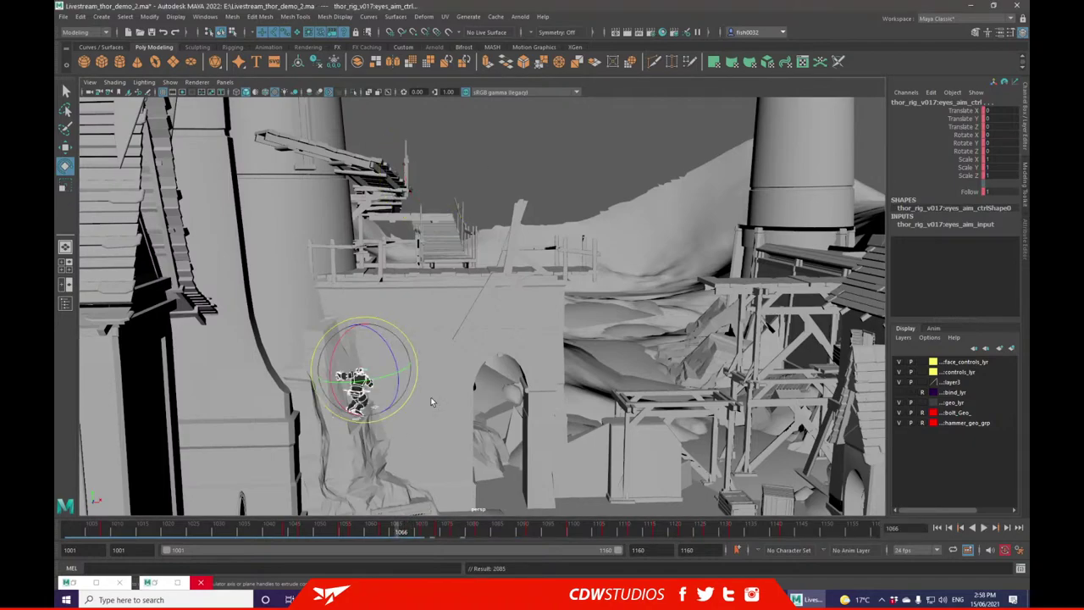
pyautogui.click(303, 342)
pyautogui.moveTo(395, 451); pyautogui.dragTo(394, 449)
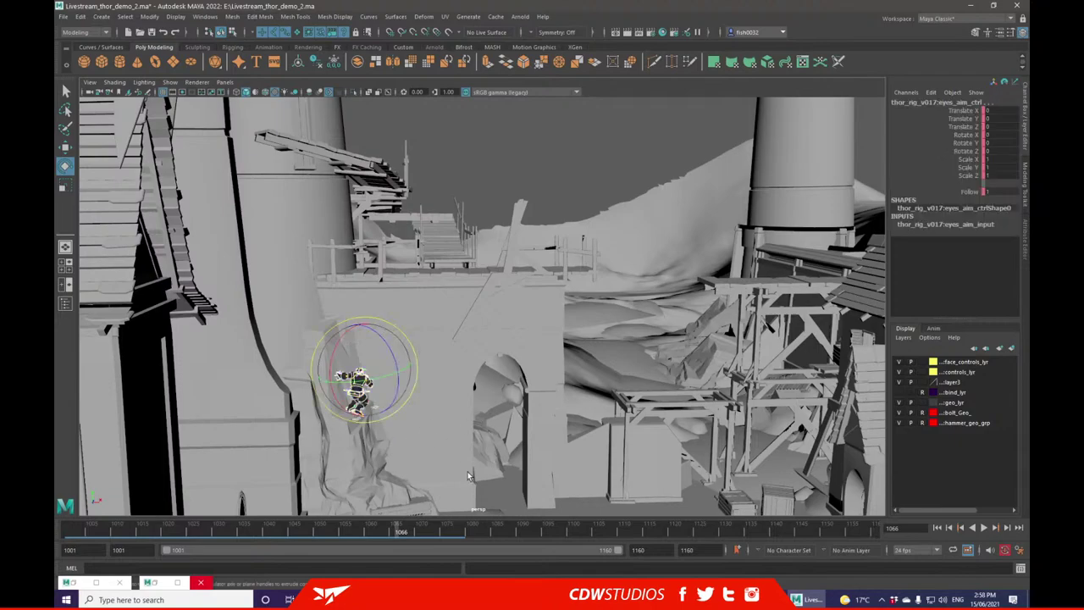
# - Set the selected controls' keys around frames 1063 to 1071 to Spline tangents and preview the jump
pyautogui.moveTo(411, 532)
pyautogui.mouseDown()
pyautogui.moveTo(384, 533)
pyautogui.moveTo(423, 532)
pyautogui.mouseUp()
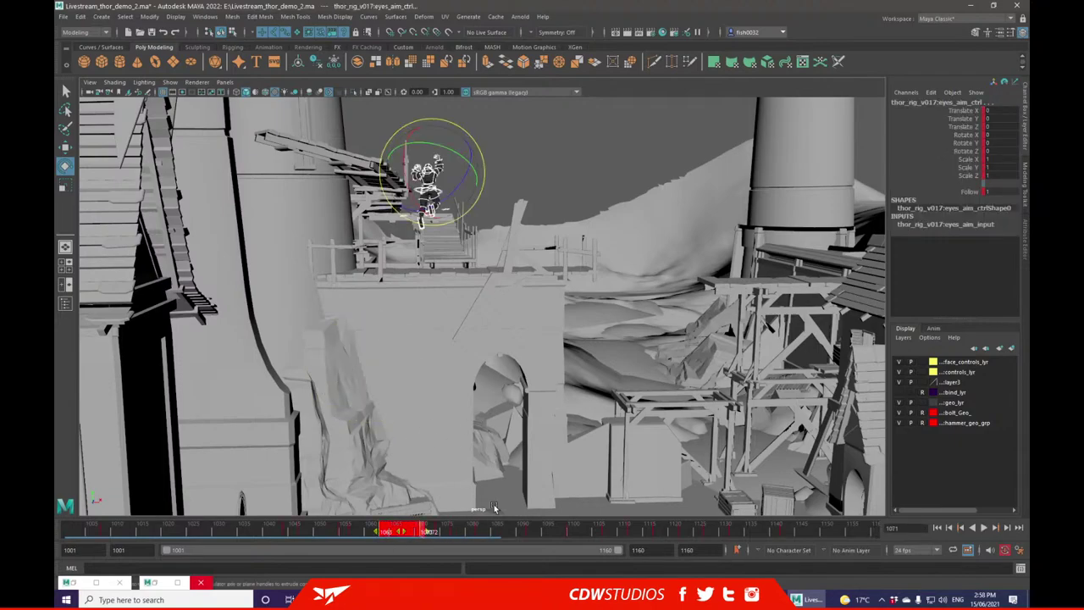
pyautogui.rightClick(413, 530)
pyautogui.moveTo(508, 397)
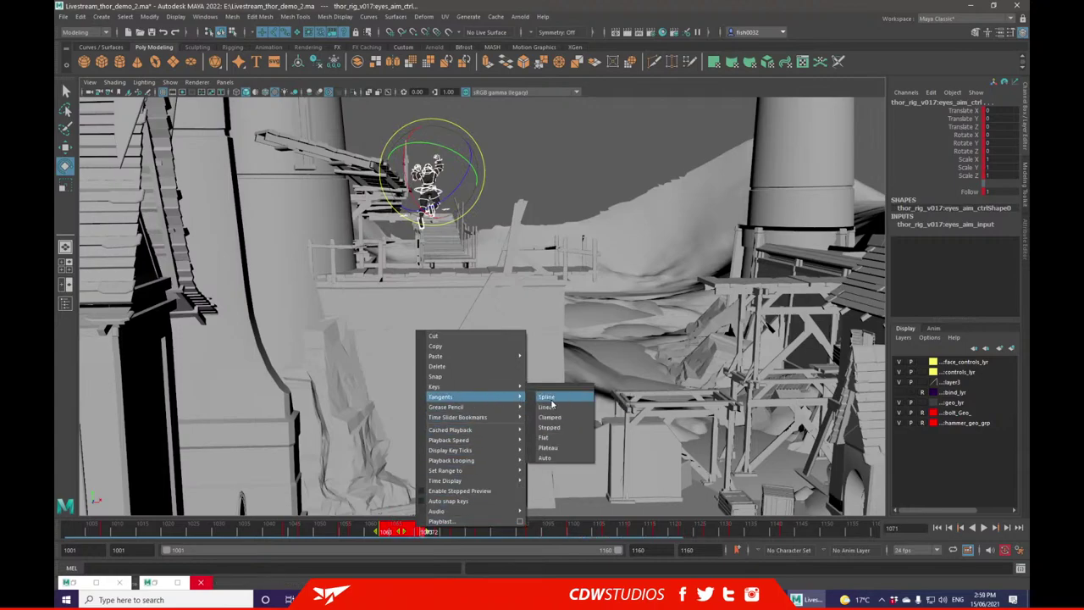
pyautogui.click(548, 406)
pyautogui.moveTo(410, 530); pyautogui.dragTo(393, 532)
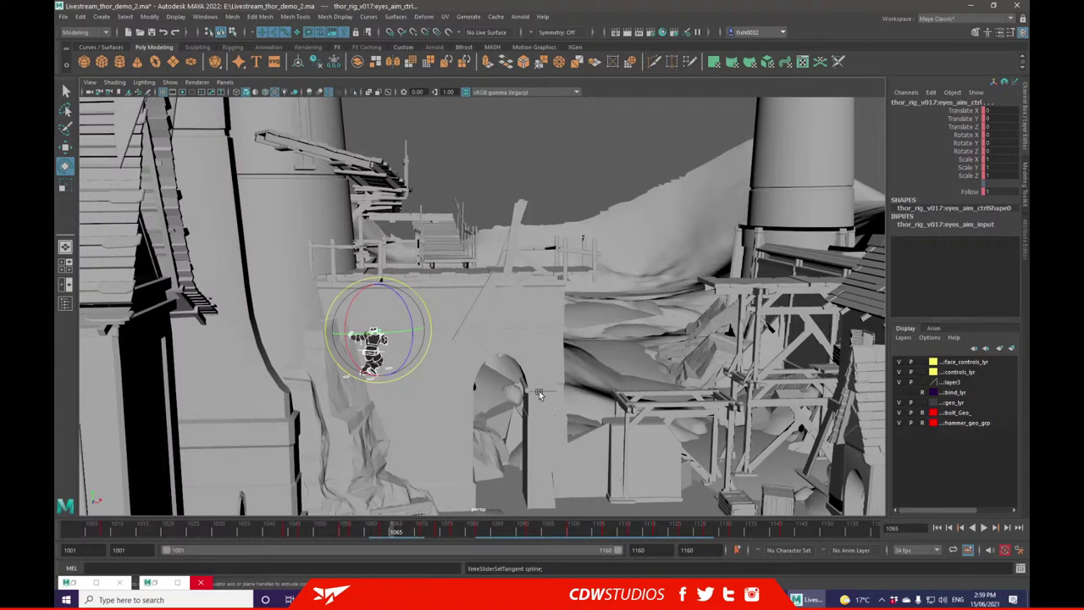
pyautogui.hotkey('alt', 'v')
# - Try Spline tangents on the wider key range from frame 1056 to 1077 and play back the jump up to frame 1068
pyautogui.click(381, 528)
pyautogui.keyDown('shift'); pyautogui.moveTo(341, 529); pyautogui.dragTo(457, 528); pyautogui.keyUp('shift')
pyautogui.rightClick(393, 527)
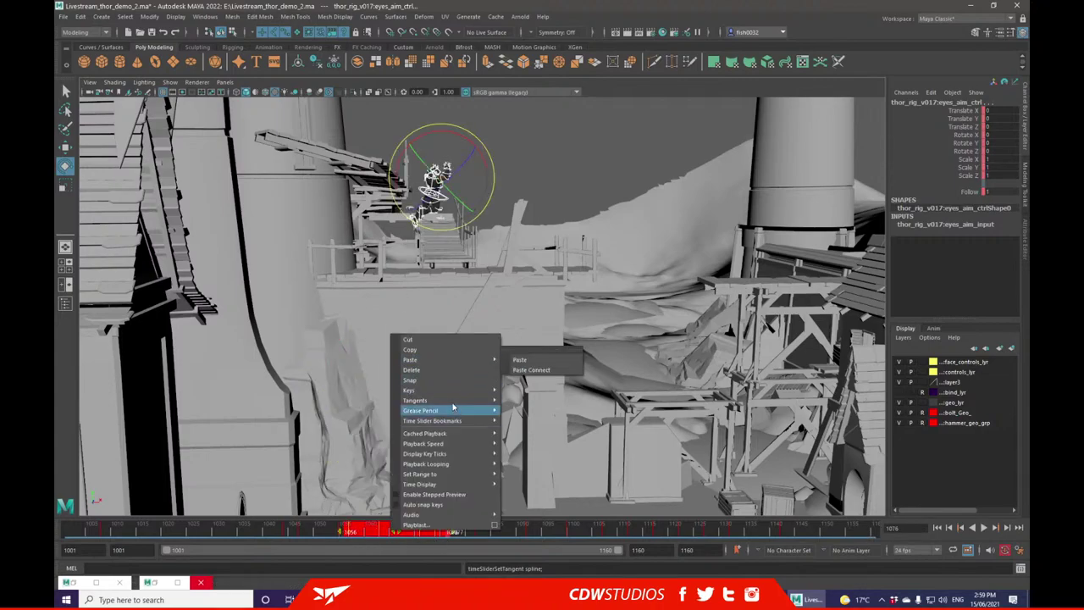
pyautogui.moveTo(466, 401)
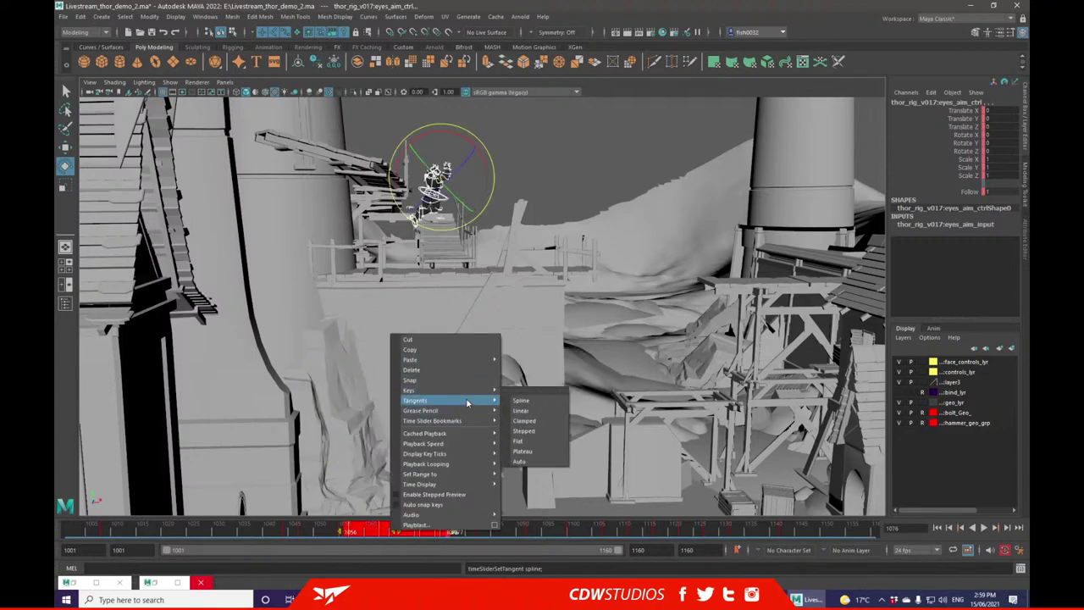
pyautogui.click(579, 547)
pyautogui.hotkey('alt', 'v')
pyautogui.click(355, 528)
pyautogui.hotkey('alt', 'v')
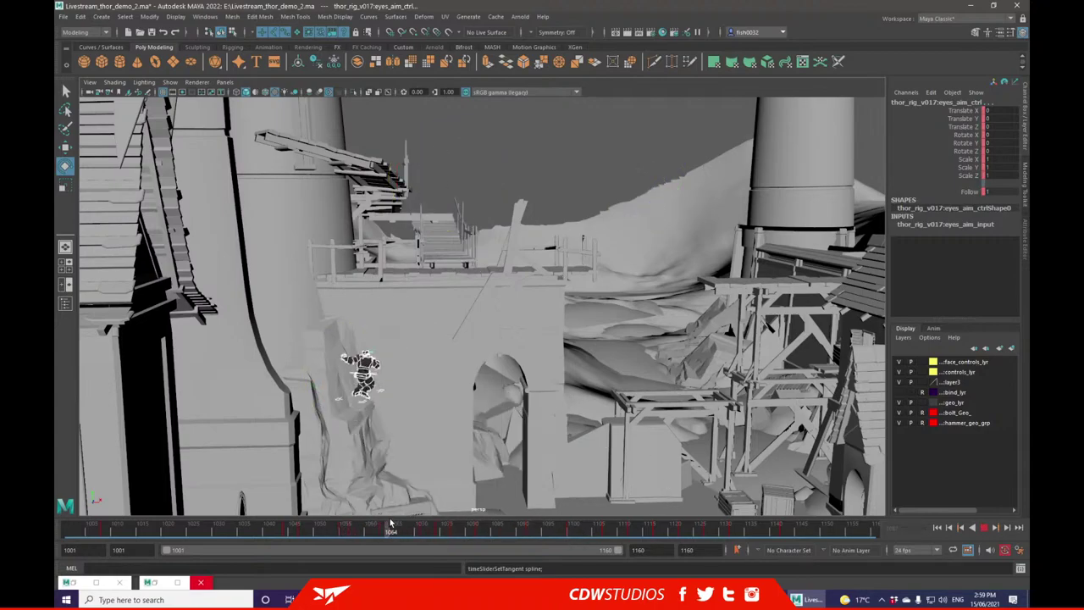
pyautogui.moveTo(391, 525); pyautogui.dragTo(412, 532)
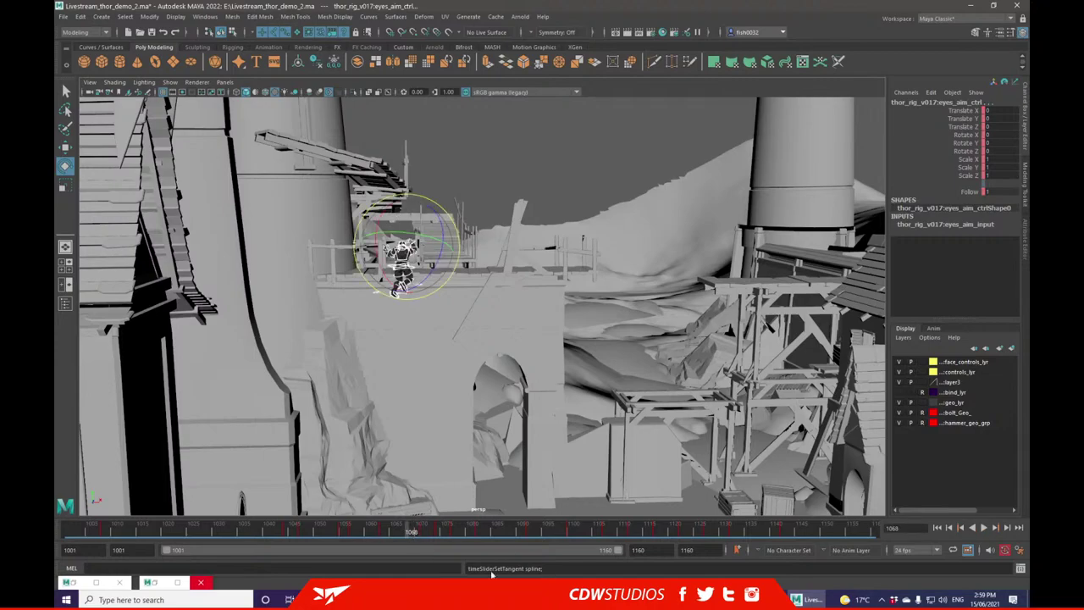
# - Key all the selected controls at frame 1068, set the keys from frame 1057 to 1079 to Stepped tangents, and play back
pyautogui.press('s')
pyautogui.keyDown('shift'); pyautogui.moveTo(462, 529); pyautogui.dragTo(350, 529); pyautogui.keyUp('shift')
pyautogui.rightClick(389, 526)
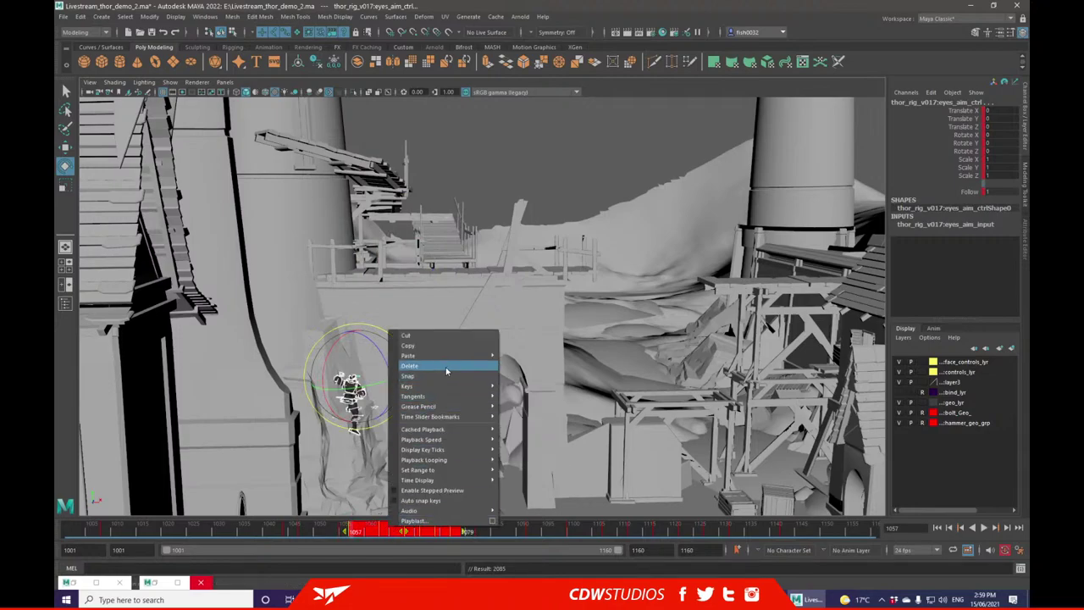
pyautogui.moveTo(423, 395)
pyautogui.click(533, 425)
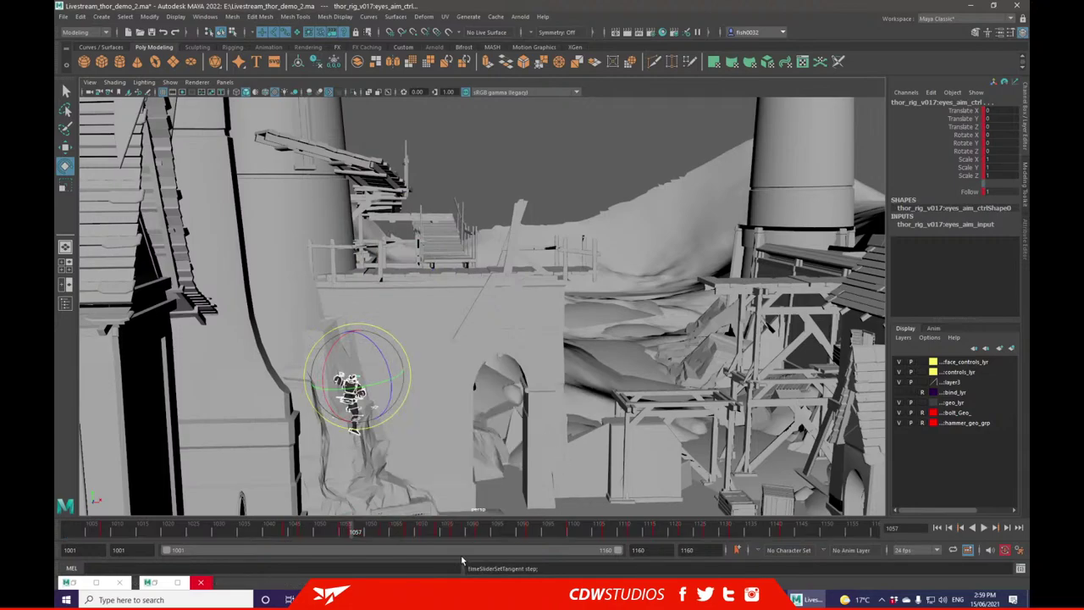
pyautogui.hotkey('alt', 'v')
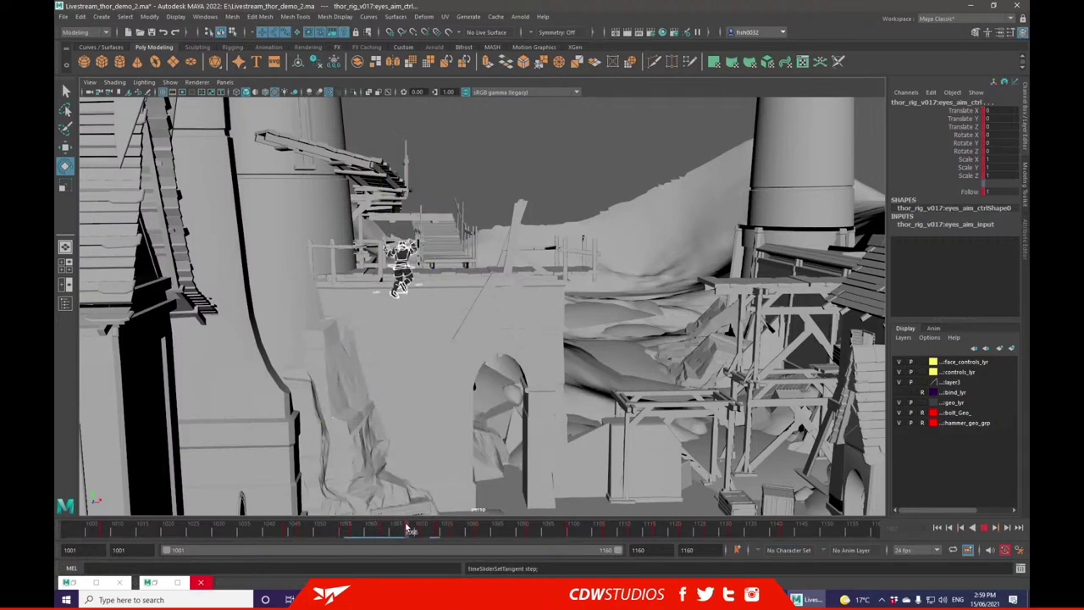
# - Select all the character's controls and copy the crouched pose's keys at frame 1047
pyautogui.moveTo(414, 527)
pyautogui.mouseDown()
pyautogui.moveTo(469, 535)
pyautogui.moveTo(302, 530)
pyautogui.mouseUp()
pyautogui.keyDown('alt'); pyautogui.moveTo(450, 408); pyautogui.dragTo(435, 268, button='middle'); pyautogui.keyUp('alt')
pyautogui.keyDown('alt'); pyautogui.moveTo(434, 267); pyautogui.dragTo(449, 438); pyautogui.keyUp('alt')
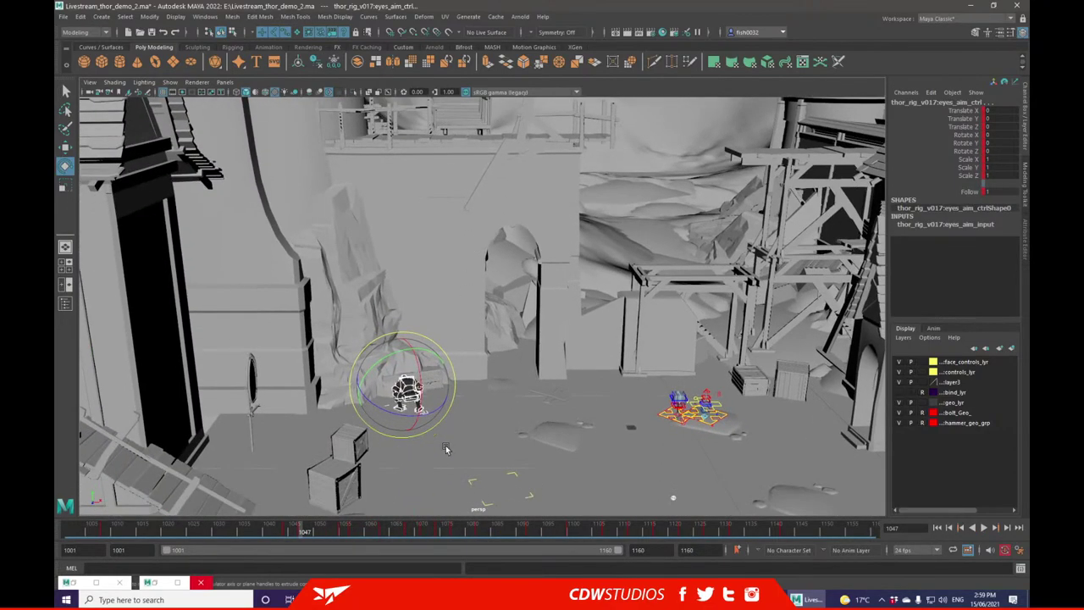
pyautogui.moveTo(305, 532)
pyautogui.mouseDown()
pyautogui.moveTo(292, 532)
pyautogui.moveTo(310, 532)
pyautogui.mouseUp()
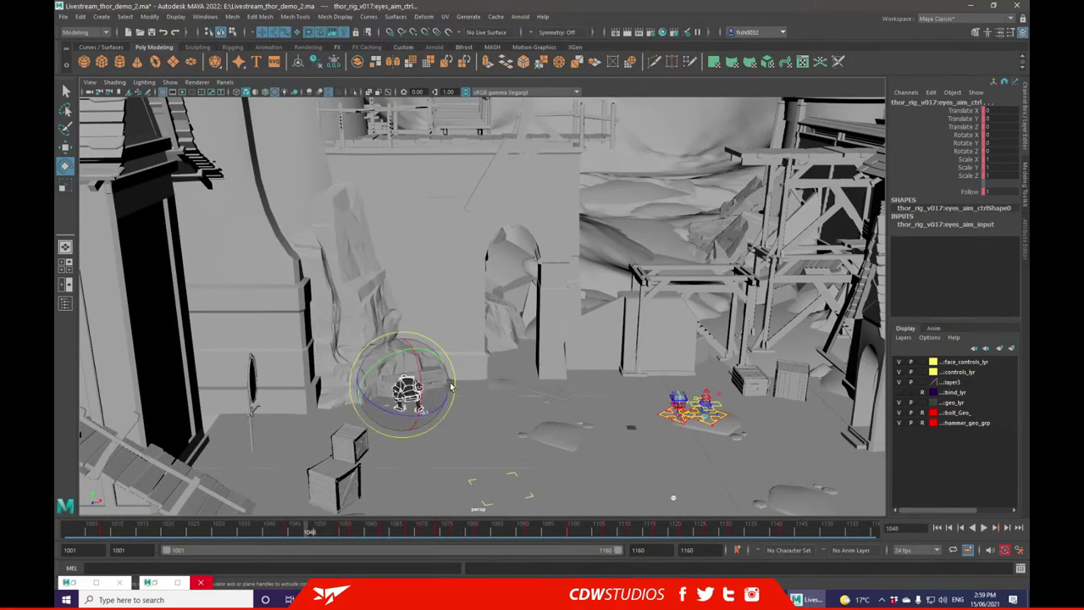
pyautogui.click(458, 436)
pyautogui.moveTo(357, 352); pyautogui.dragTo(454, 453)
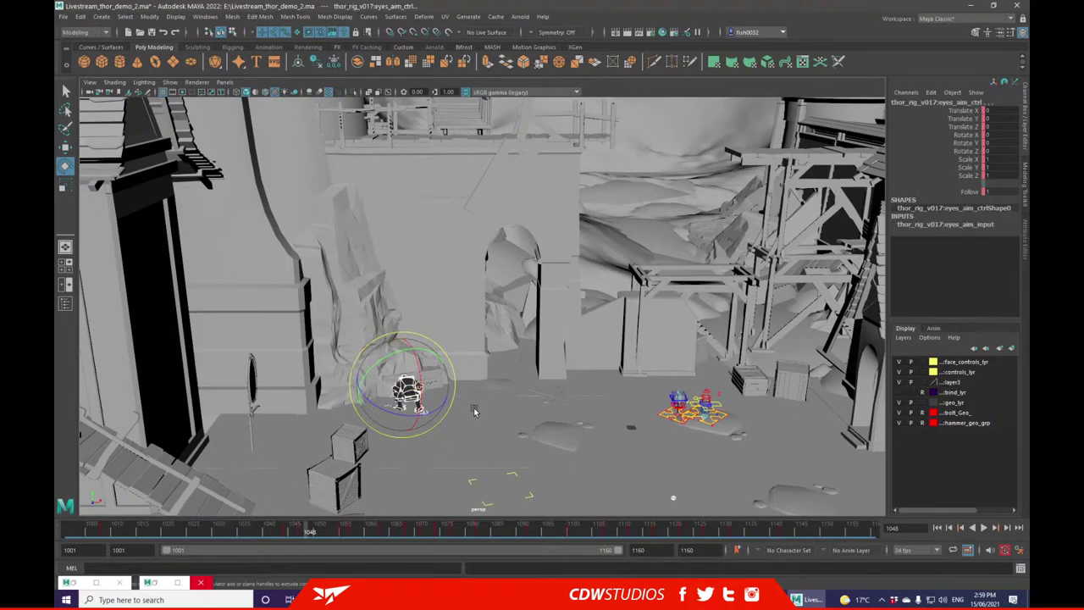
pyautogui.press('f')
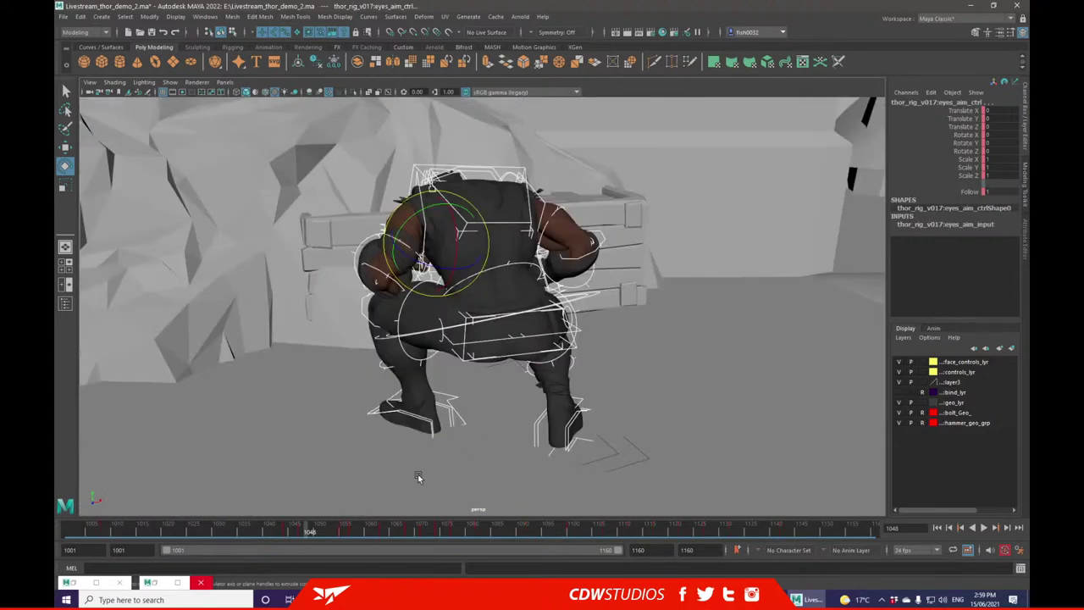
pyautogui.click(300, 532)
pyautogui.rightClick(300, 531)
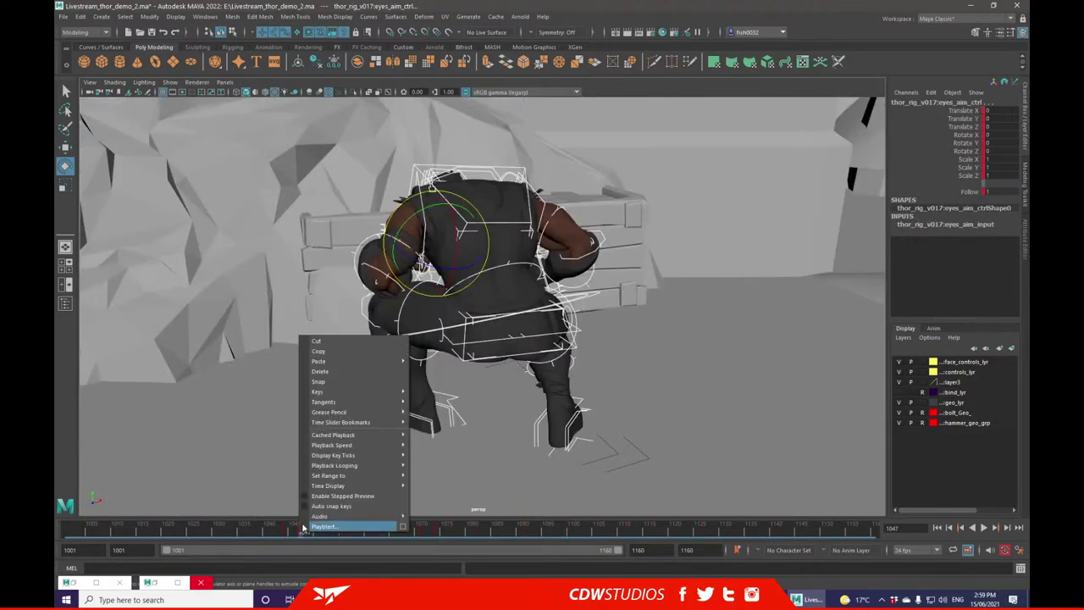
pyautogui.click(347, 358)
# - Paste the copied crouch pose onto all the selected controls at frame 1077 as the landing pose
pyautogui.moveTo(413, 522); pyautogui.dragTo(441, 528)
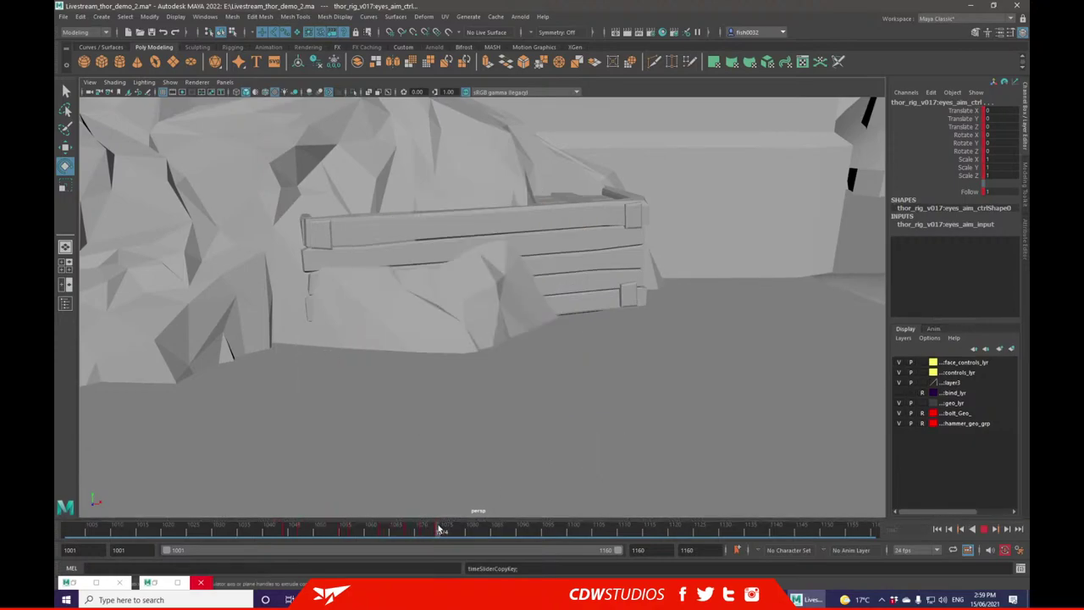
pyautogui.press('f')
pyautogui.keyDown('alt'); pyautogui.moveTo(574, 264); pyautogui.dragTo(550, 315); pyautogui.keyUp('alt')
pyautogui.moveTo(446, 532); pyautogui.dragTo(459, 532)
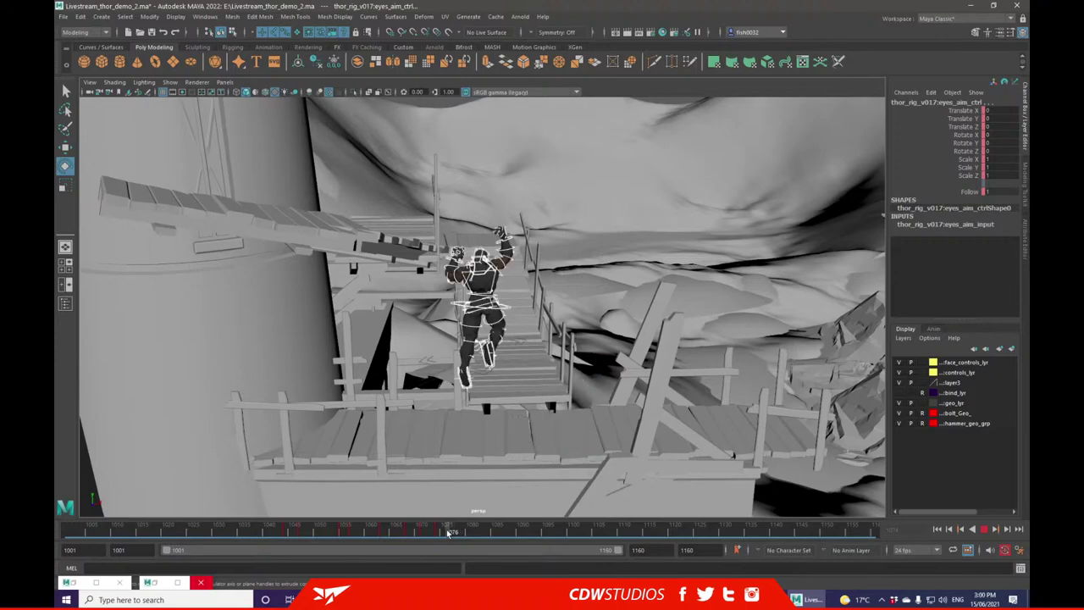
pyautogui.rightClick(453, 531)
pyautogui.moveTo(500, 356)
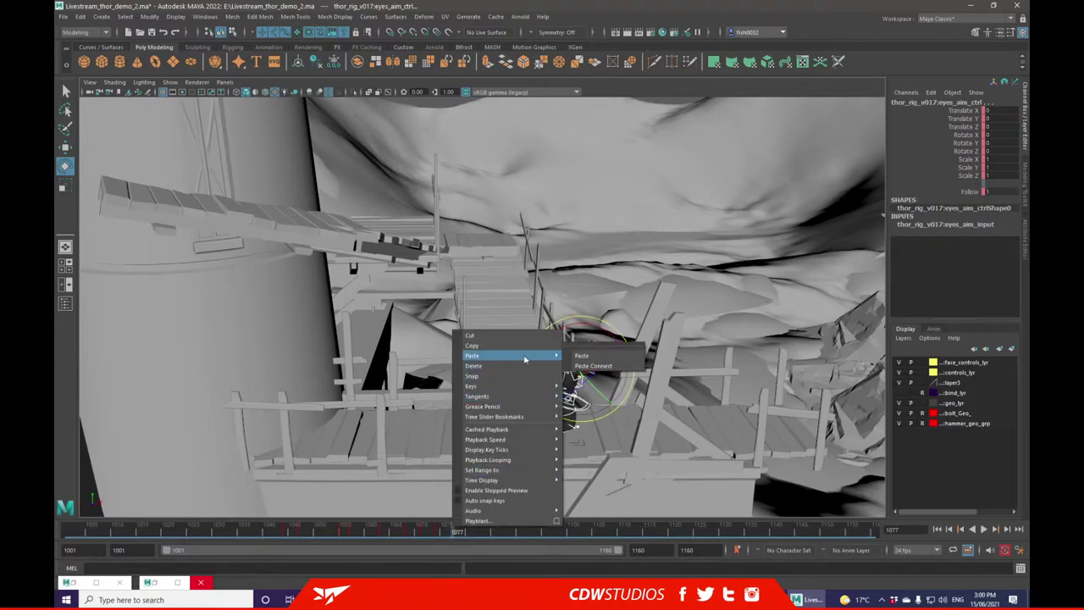
pyautogui.click(603, 357)
pyautogui.moveTo(459, 537)
pyautogui.mouseDown()
pyautogui.moveTo(438, 538)
pyautogui.moveTo(457, 535)
pyautogui.mouseUp()
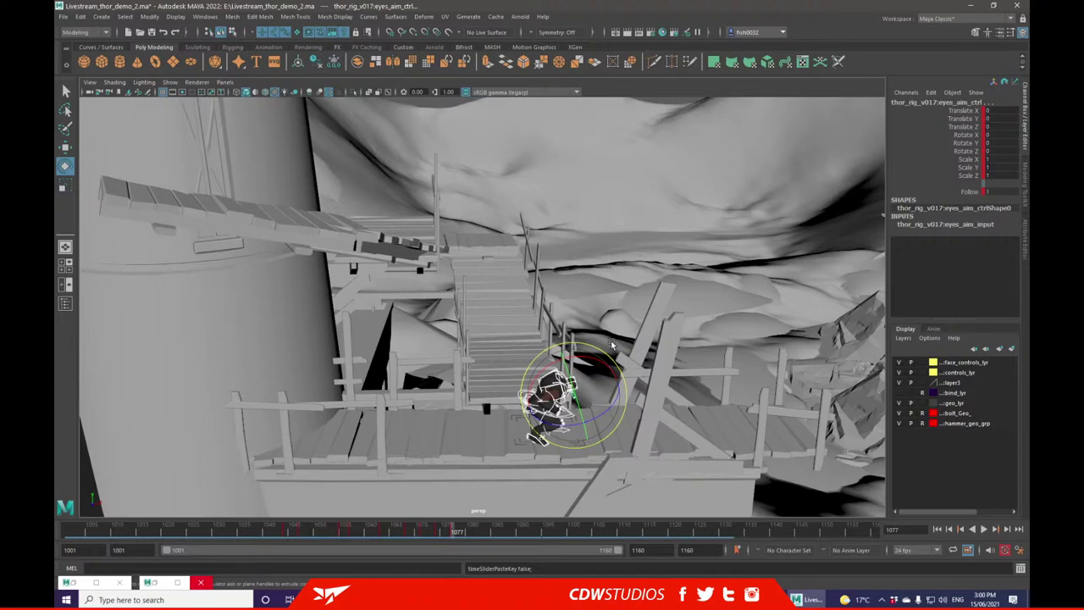
# - Try rotating the character's cog_ctrl about its Y axis in the frame 1077 landing pose, and undo the rotations
pyautogui.press('f')
pyautogui.keyDown('alt'); pyautogui.moveTo(612, 344); pyautogui.dragTo(480, 321, button='right'); pyautogui.keyUp('alt')
pyautogui.click(428, 298)
pyautogui.keyDown('alt'); pyautogui.moveTo(428, 298); pyautogui.dragTo(505, 292); pyautogui.keyUp('alt')
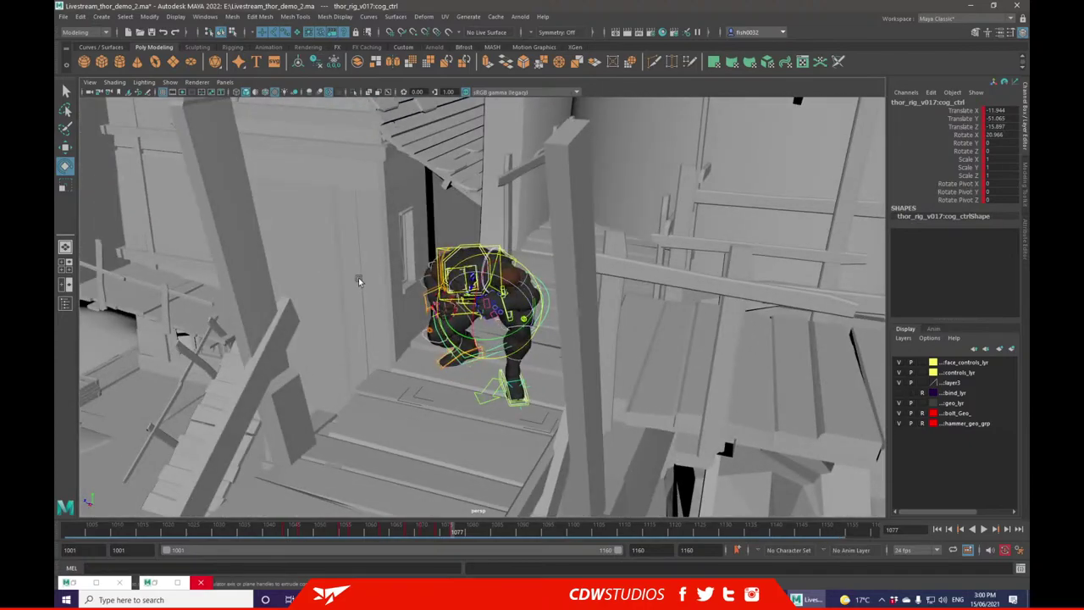
pyautogui.keyDown('alt'); pyautogui.moveTo(428, 298); pyautogui.dragTo(466, 308); pyautogui.keyUp('alt')
pyautogui.hotkey('ctrl', 'z')
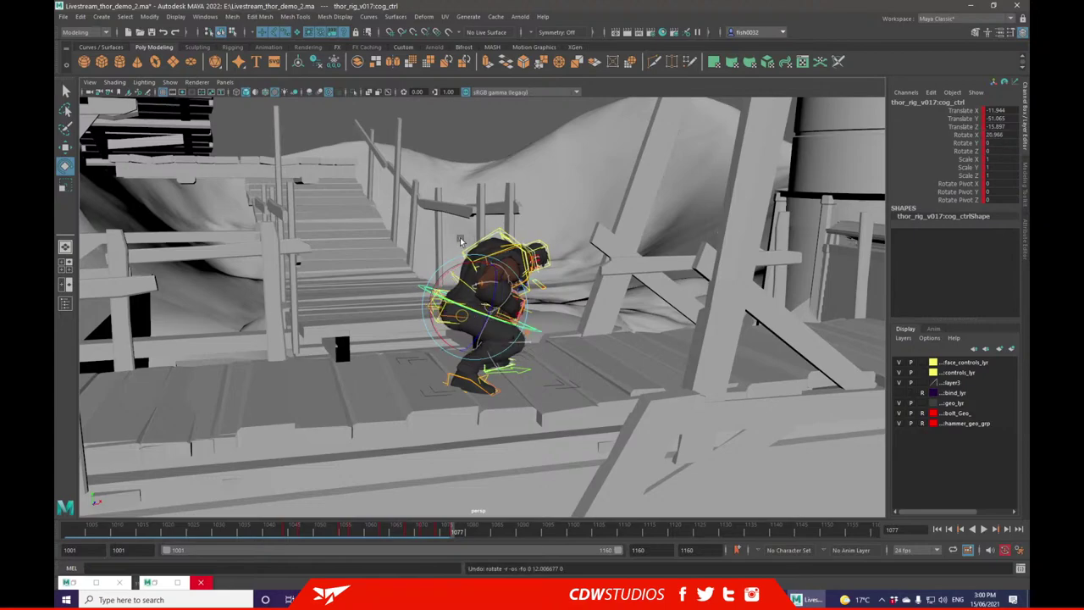
pyautogui.press('f')
pyautogui.keyDown('alt'); pyautogui.moveTo(431, 256); pyautogui.dragTo(347, 240, button='right'); pyautogui.keyUp('alt')
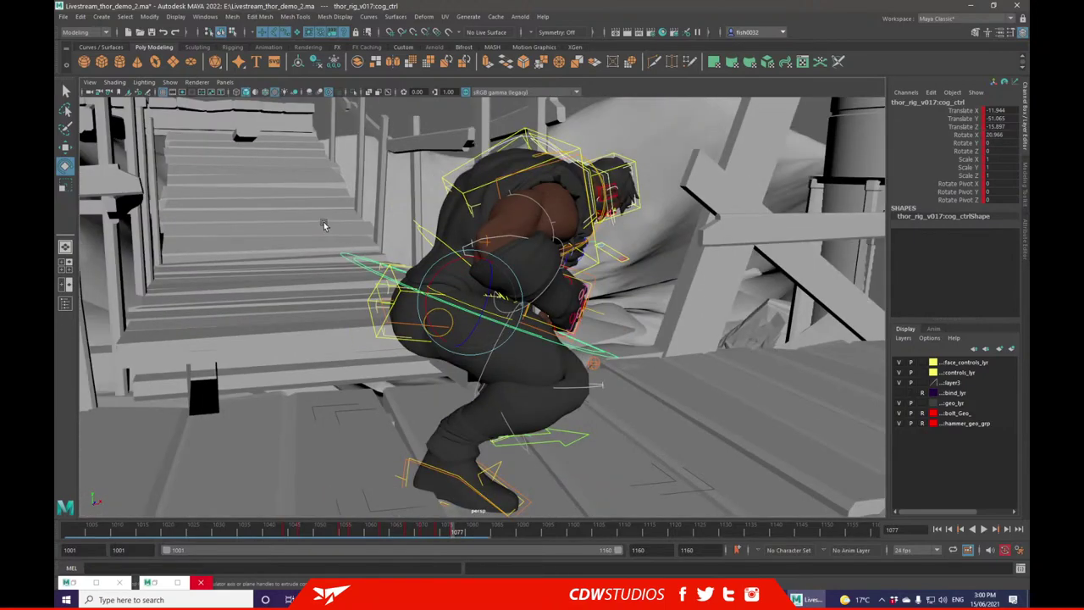
pyautogui.keyDown('alt'); pyautogui.moveTo(323, 225); pyautogui.dragTo(484, 287); pyautogui.keyUp('alt')
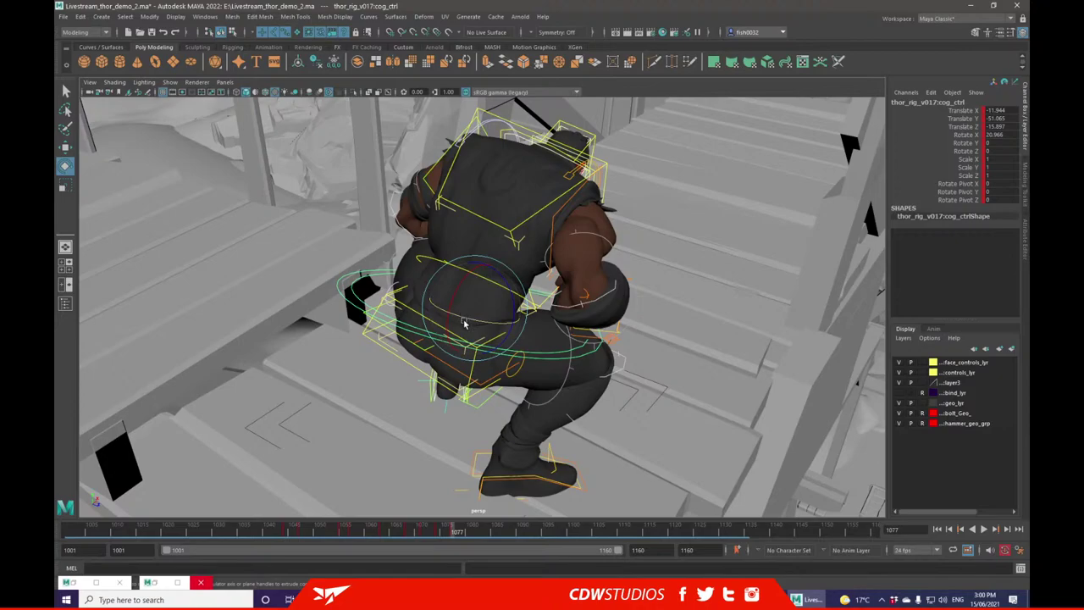
pyautogui.moveTo(461, 318); pyautogui.dragTo(469, 315)
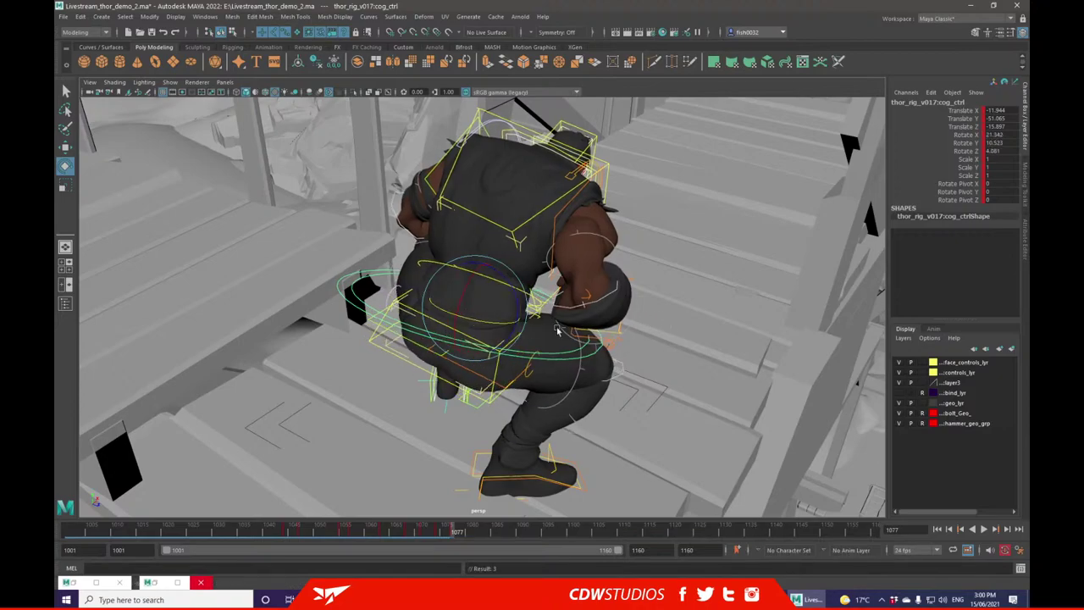
pyautogui.hotkey('ctrl', 'z')
# - Switch between frames 1074 and 1077 from several angles to compare the airborne pose with the landing pose
pyautogui.click(443, 533)
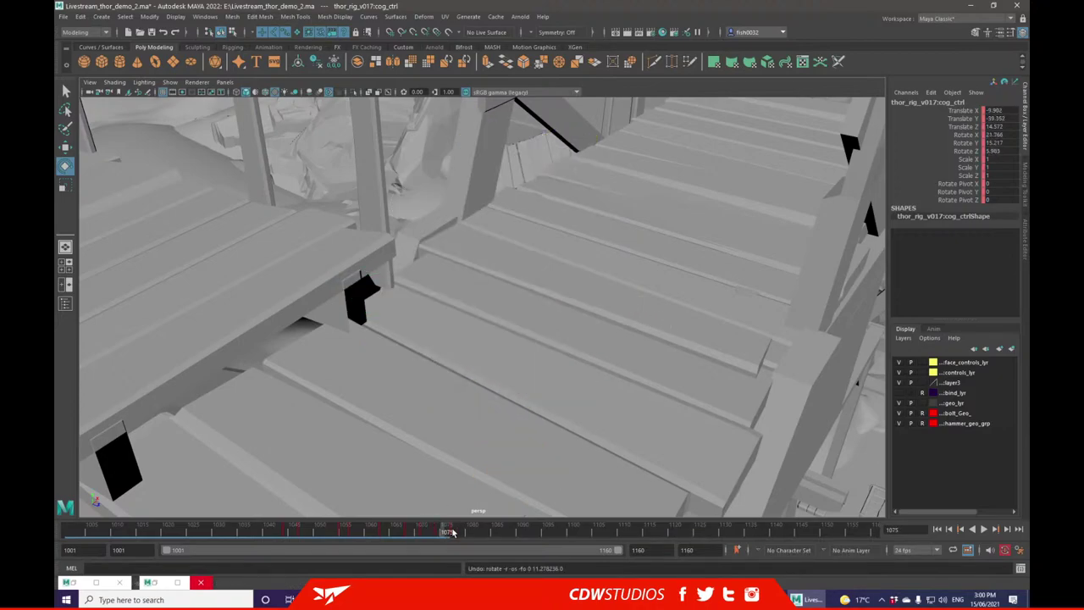
pyautogui.click(458, 530)
pyautogui.scroll(-8, 641, 269)
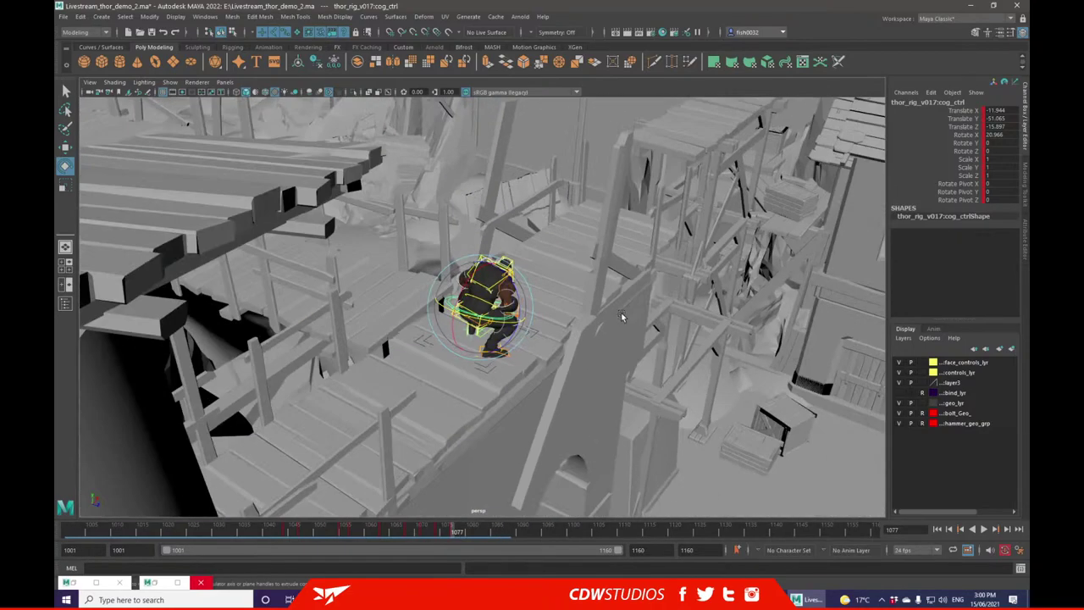
pyautogui.keyDown('alt'); pyautogui.moveTo(621, 312); pyautogui.dragTo(565, 307); pyautogui.keyUp('alt')
pyautogui.scroll(2, 530, 316)
pyautogui.keyDown('alt'); pyautogui.moveTo(530, 316); pyautogui.dragTo(553, 339, button='right'); pyautogui.keyUp('alt')
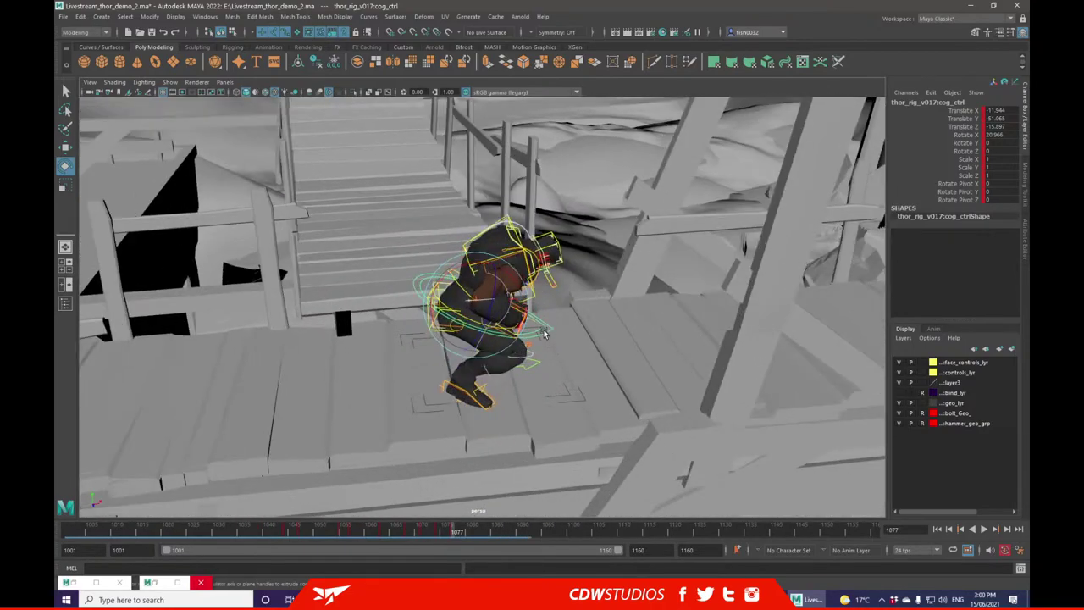
pyautogui.moveTo(484, 336); pyautogui.dragTo(488, 331)
pyautogui.click(441, 534)
pyautogui.click(453, 532)
pyautogui.click(439, 533)
pyautogui.keyDown('alt'); pyautogui.moveTo(519, 415); pyautogui.dragTo(488, 332); pyautogui.keyUp('alt')
pyautogui.moveTo(442, 532); pyautogui.dragTo(455, 532)
pyautogui.keyDown('alt'); pyautogui.moveTo(507, 326); pyautogui.dragTo(511, 400); pyautogui.keyUp('alt')
# - Select the rig_extra control and move it along the bridge at frame 1077 to adjust the landing position
pyautogui.click(522, 416)
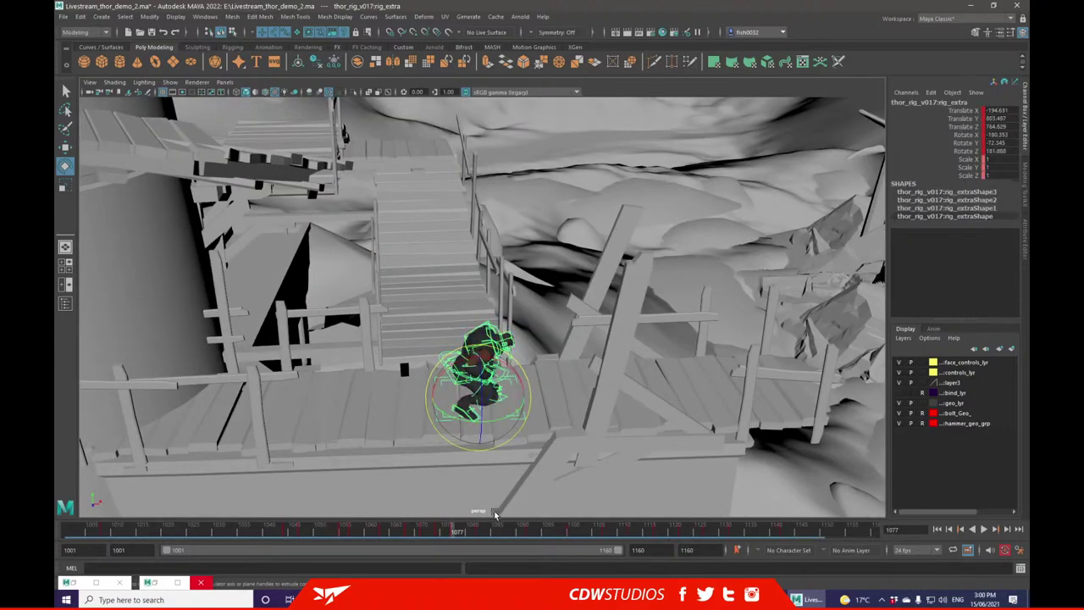
pyautogui.press('w')
pyautogui.moveTo(528, 393); pyautogui.dragTo(493, 402)
# - Move the rig_extra control at frame 1074 to about Translate X 5.2 and Translate Z 684
pyautogui.click(438, 533)
pyautogui.scroll(-6, 493, 346)
pyautogui.keyDown('alt'); pyautogui.moveTo(496, 348); pyautogui.dragTo(481, 217, button='middle'); pyautogui.keyUp('alt')
pyautogui.moveTo(425, 532)
pyautogui.mouseDown()
pyautogui.moveTo(403, 532)
pyautogui.moveTo(458, 525)
pyautogui.moveTo(433, 530)
pyautogui.mouseUp()
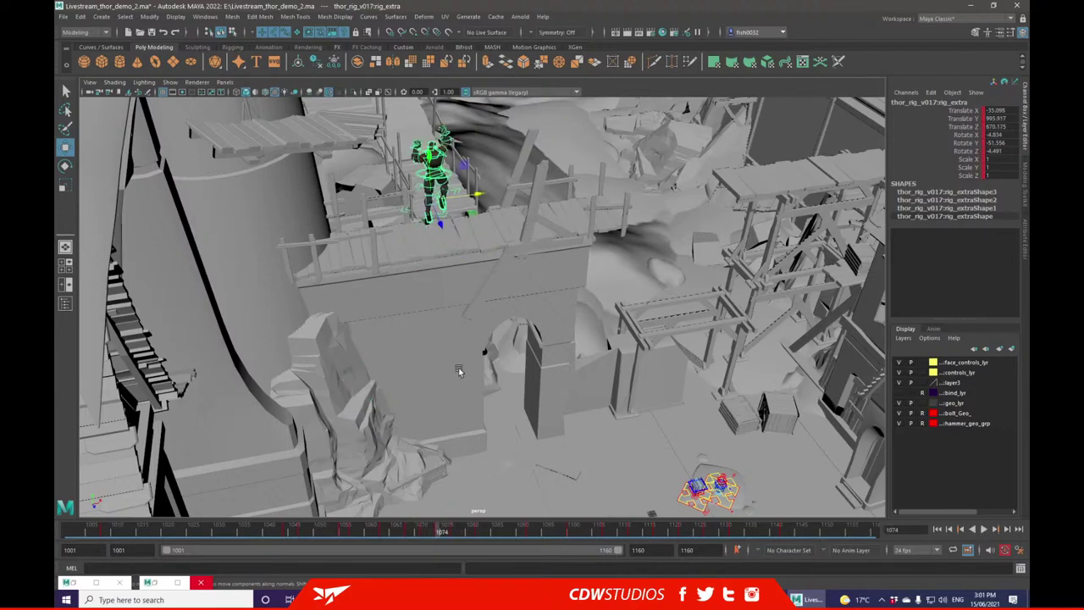
pyautogui.moveTo(478, 197); pyautogui.dragTo(457, 201)
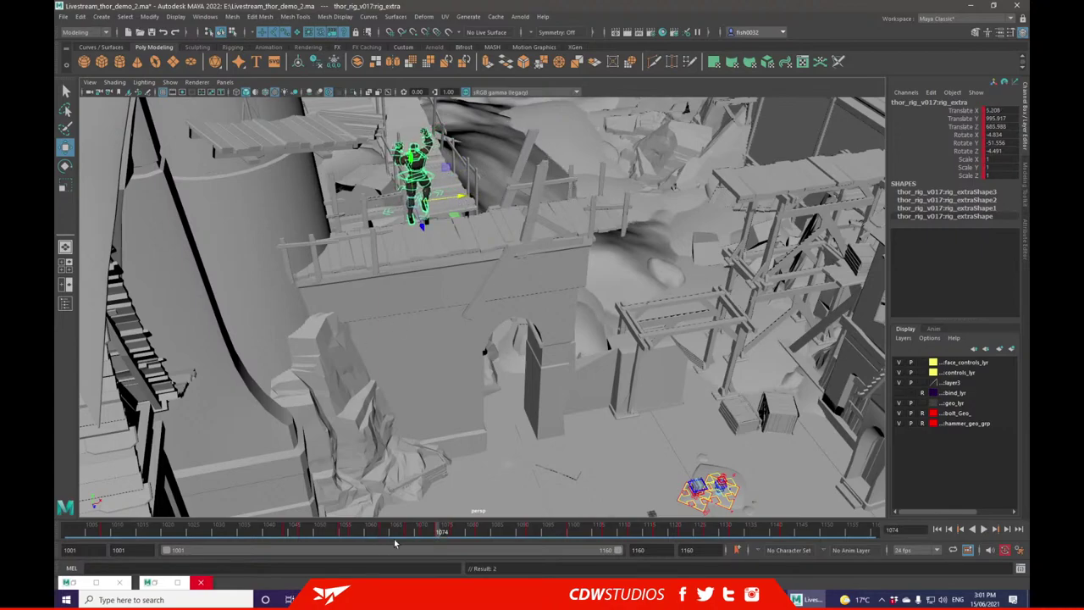
# - Move the rig_extra control at frame 1071 to about Translate X -13.8 and Z 677.5, checking against frames 1068 and 1074
pyautogui.click(424, 531)
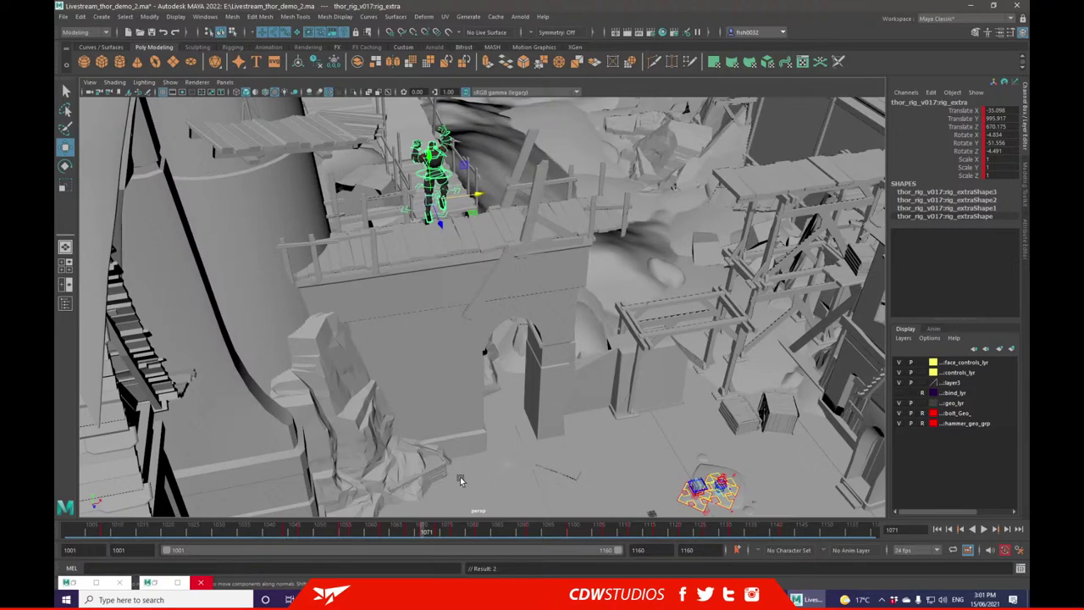
pyautogui.click(410, 530)
pyautogui.click(426, 530)
pyautogui.moveTo(478, 194); pyautogui.dragTo(468, 196)
pyautogui.click(406, 533)
pyautogui.click(423, 533)
pyautogui.click(439, 533)
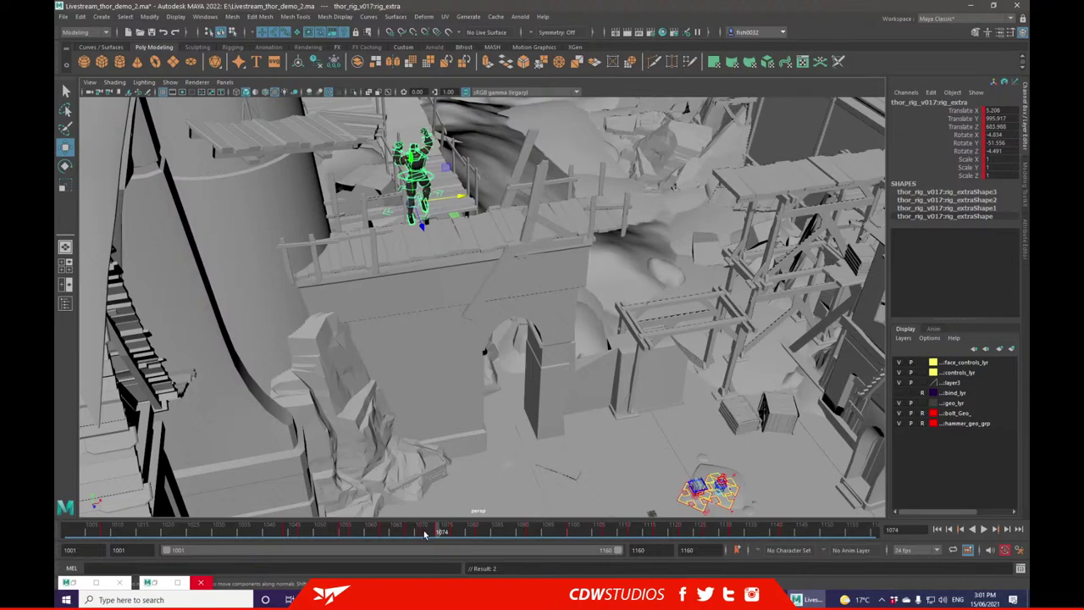
# - Copy the rig_extra control's key at frame 1071 and paste it at frame 1074
pyautogui.click(425, 532)
pyautogui.rightClick(425, 532)
pyautogui.click(483, 351)
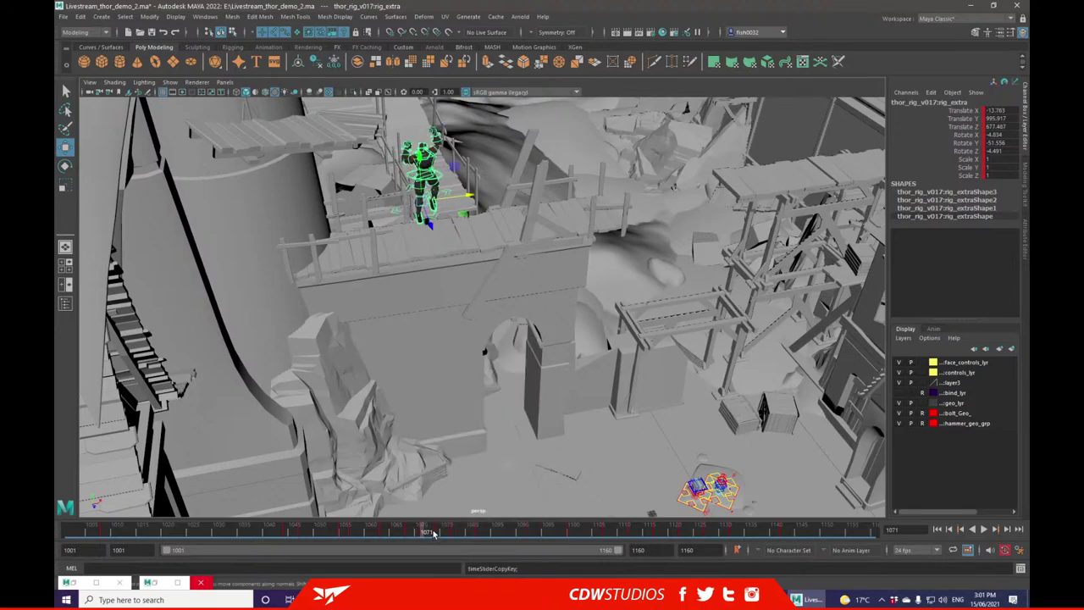
pyautogui.click(441, 531)
pyautogui.rightClick(441, 531)
pyautogui.moveTo(508, 356)
pyautogui.click(589, 359)
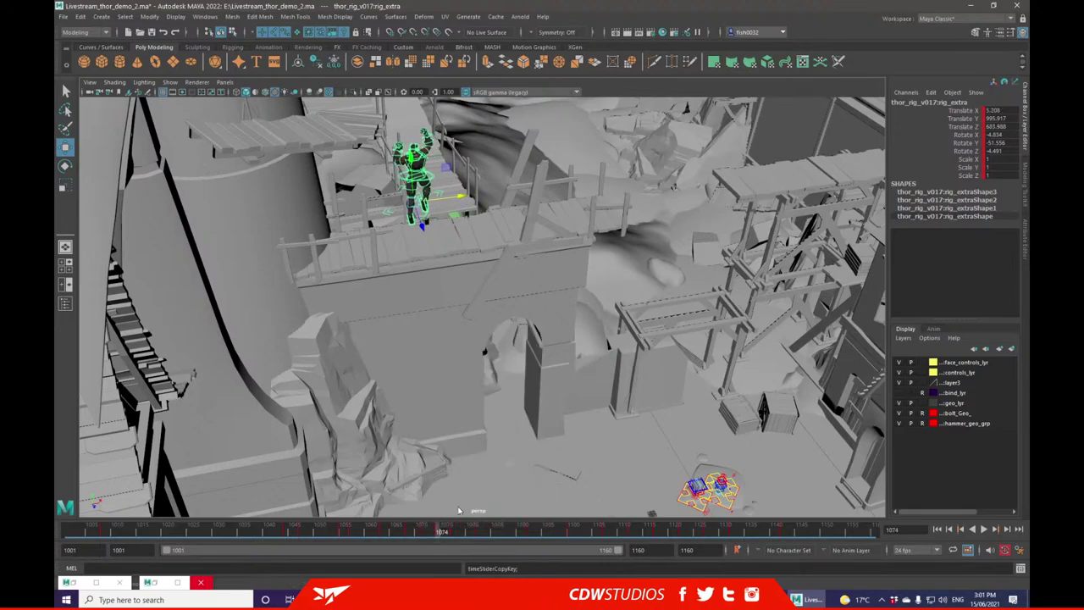
# - Rotate the rig_extra control at frame 1077 to about Rotate X -178.9, Y -95.4 and Z 180.4
pyautogui.moveTo(425, 532)
pyautogui.mouseDown()
pyautogui.moveTo(411, 532)
pyautogui.moveTo(457, 531)
pyautogui.mouseUp()
pyautogui.press('w')
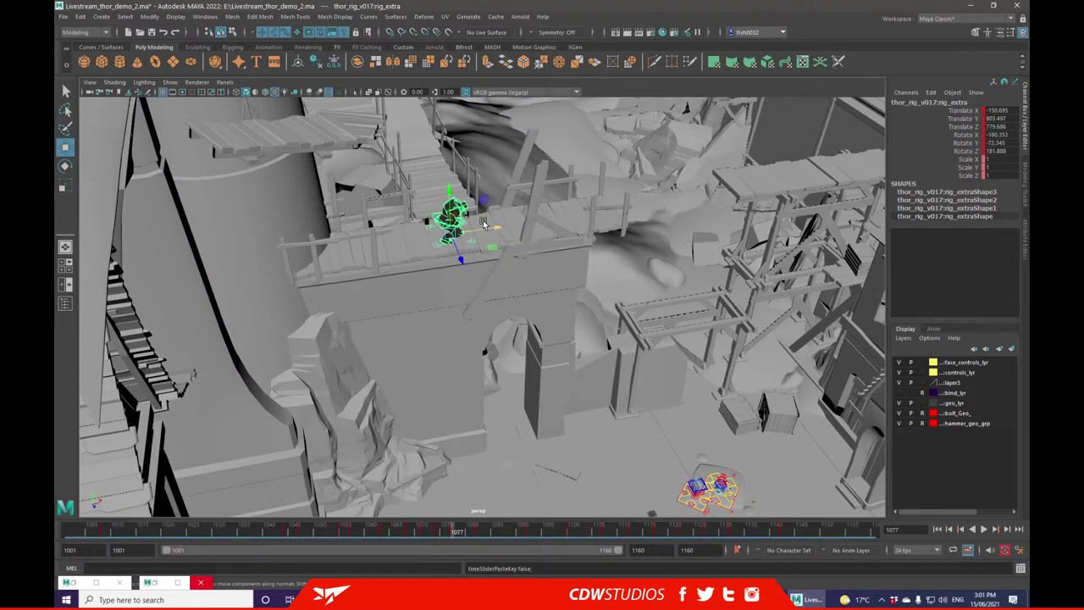
pyautogui.press('f')
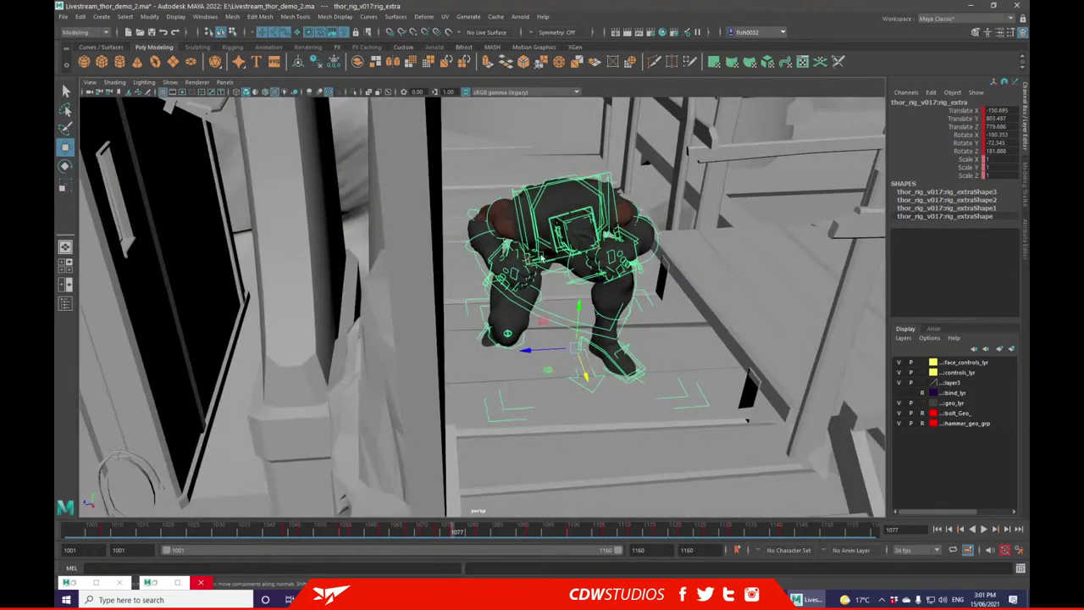
pyautogui.keyDown('alt'); pyautogui.moveTo(542, 258); pyautogui.dragTo(510, 343); pyautogui.keyUp('alt')
pyautogui.click(63, 172)
pyautogui.moveTo(450, 530)
pyautogui.mouseDown()
pyautogui.moveTo(439, 530)
pyautogui.moveTo(453, 529)
pyautogui.mouseUp()
pyautogui.scroll(-3, 486, 308)
pyautogui.keyDown('alt'); pyautogui.moveTo(486, 307); pyautogui.dragTo(495, 283); pyautogui.keyUp('alt')
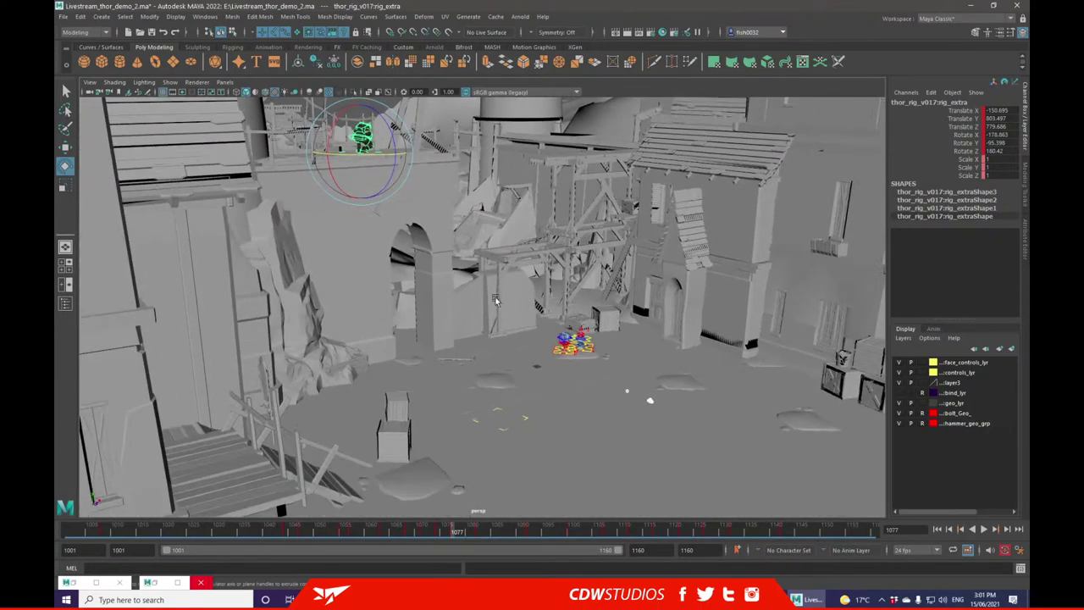
# - Review the jump's timing, copy the rig_extra control's landing key at frame 1077 and paste it at frame 1082
pyautogui.hotkey('alt', 'v')
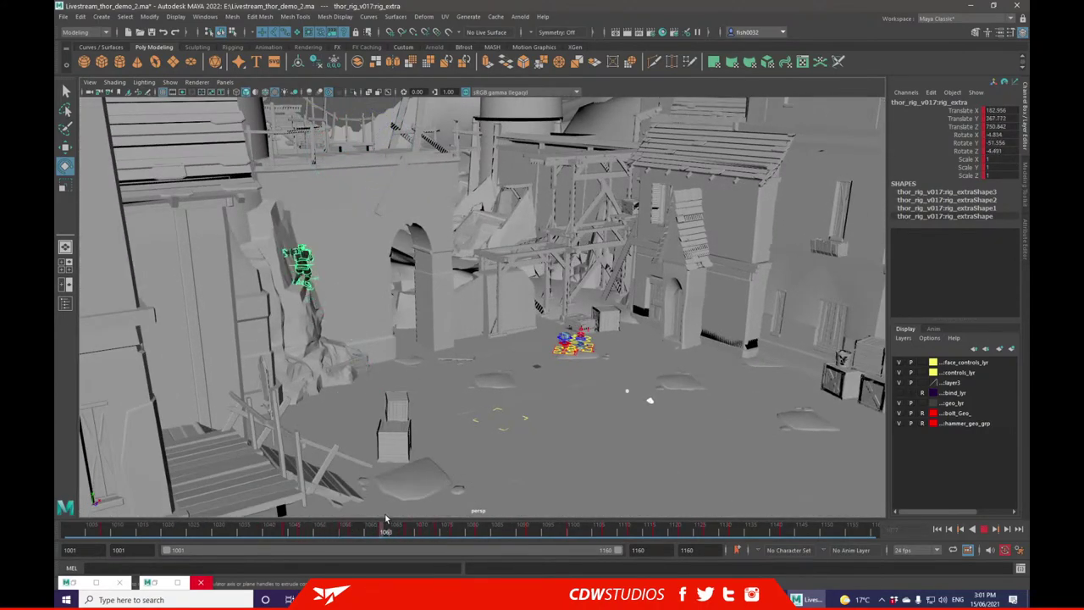
pyautogui.moveTo(436, 511)
pyautogui.mouseDown()
pyautogui.moveTo(494, 512)
pyautogui.moveTo(449, 515)
pyautogui.moveTo(433, 537)
pyautogui.mouseUp()
pyautogui.moveTo(449, 531); pyautogui.dragTo(529, 528)
pyautogui.rightClick(457, 531)
pyautogui.click(500, 359)
pyautogui.rightClick(481, 531)
pyautogui.moveTo(559, 359)
pyautogui.click(624, 364)
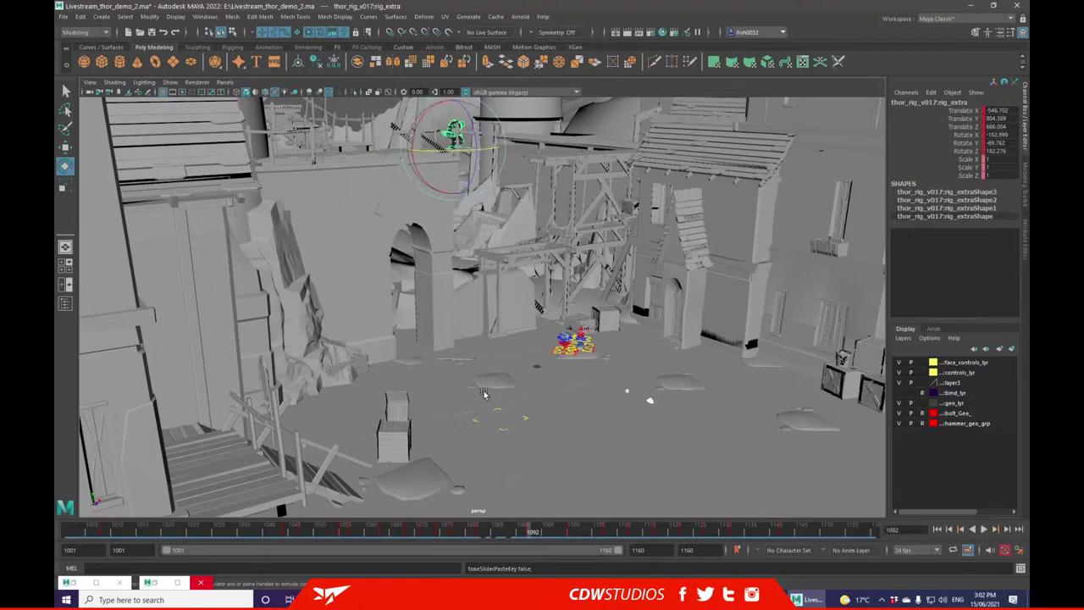
# - Select all of Thor's body controls and copy their pose keys at frame 1044
pyautogui.keyDown('alt'); pyautogui.moveTo(466, 514); pyautogui.dragTo(465, 496, button='middle'); pyautogui.keyUp('alt')
pyautogui.click(106, 532)
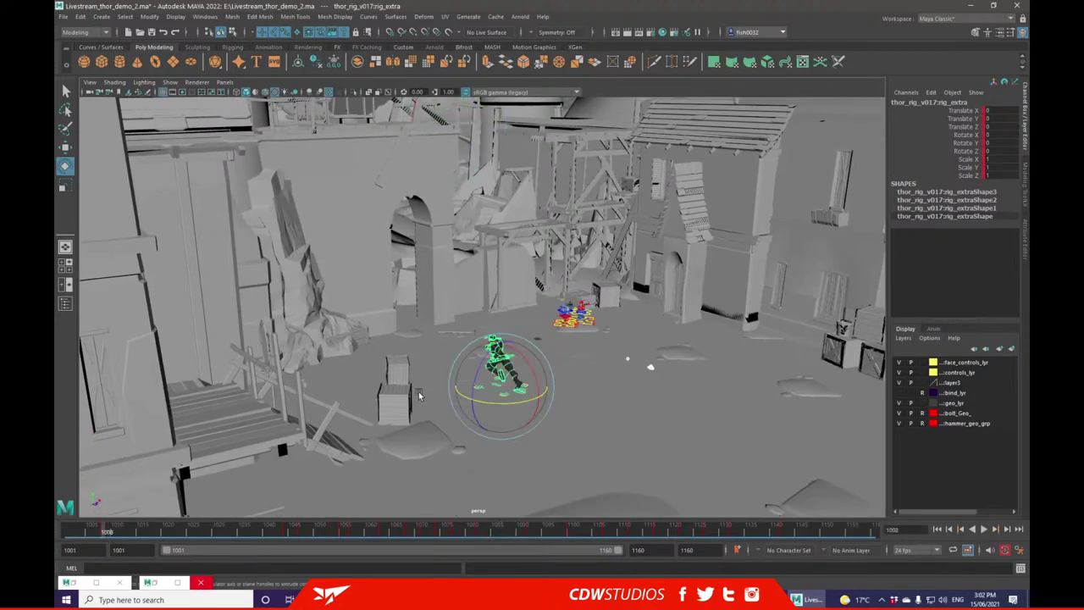
pyautogui.click(449, 335)
pyautogui.moveTo(473, 323); pyautogui.dragTo(535, 420)
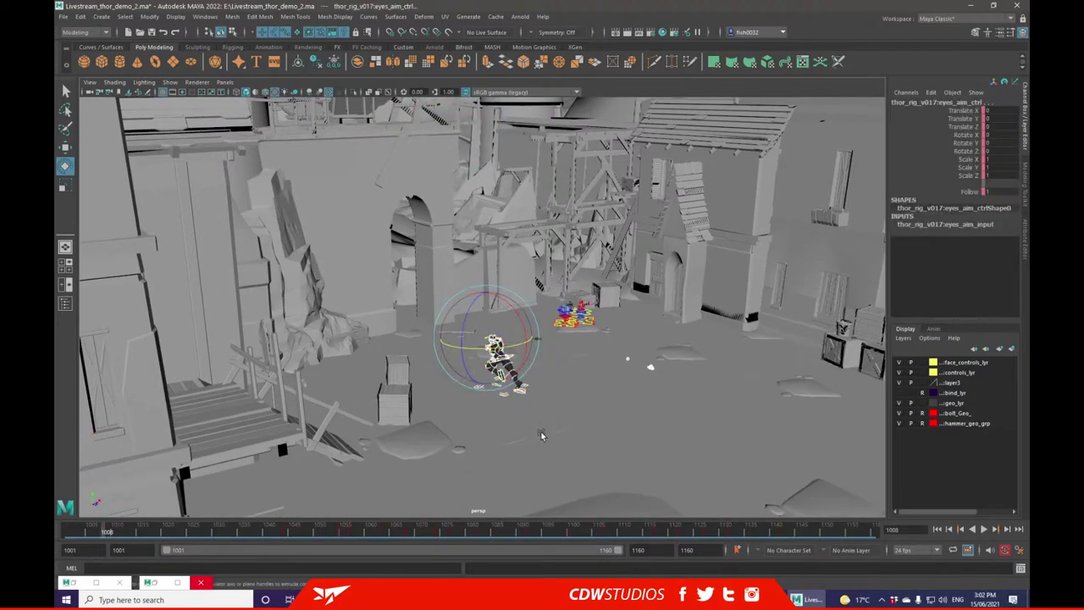
pyautogui.scroll(4, 543, 434)
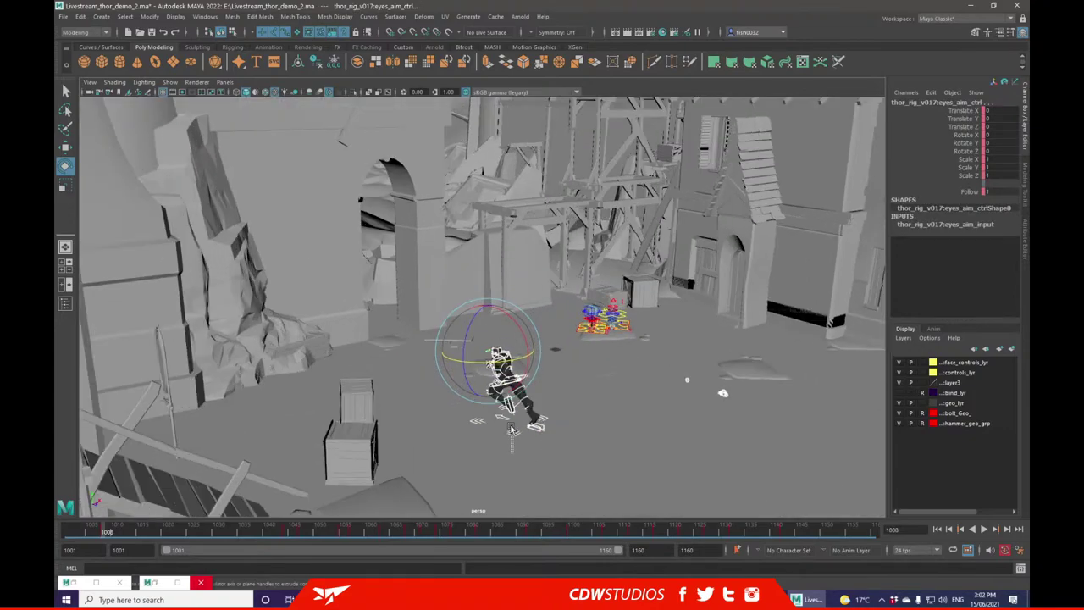
pyautogui.keyDown('alt'); pyautogui.moveTo(510, 480); pyautogui.dragTo(482, 487); pyautogui.keyUp('alt')
pyautogui.moveTo(112, 532); pyautogui.dragTo(289, 532)
pyautogui.rightClick(289, 531)
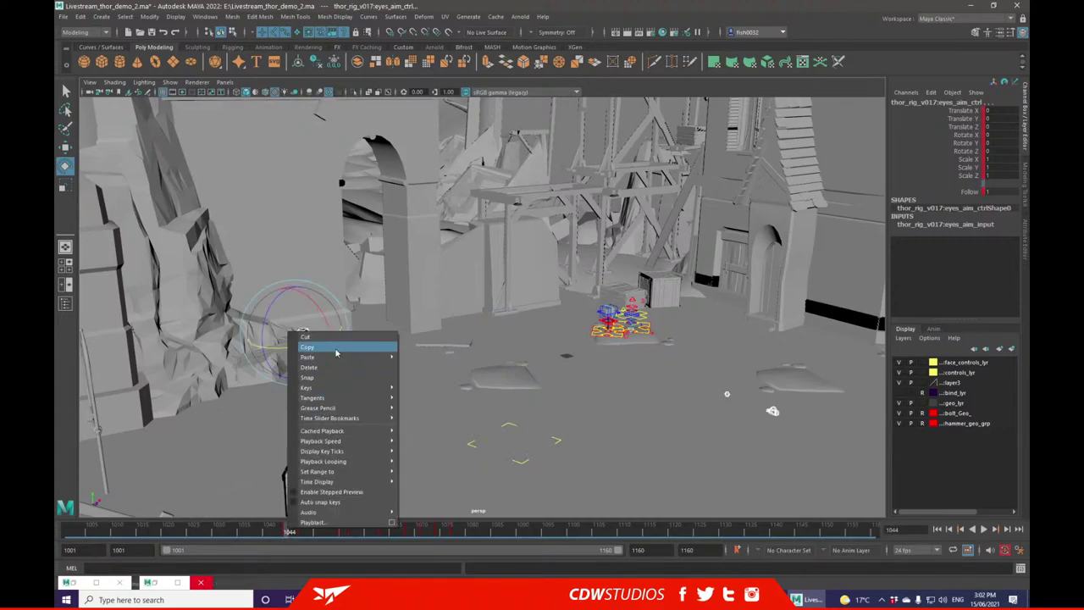
pyautogui.click(332, 347)
# - Check the crouched landing at frames 1077 and 1082, and paste the copied pose onto Thor's controls at frame 1092
pyautogui.click(455, 529)
pyautogui.scroll(-6, 479, 286)
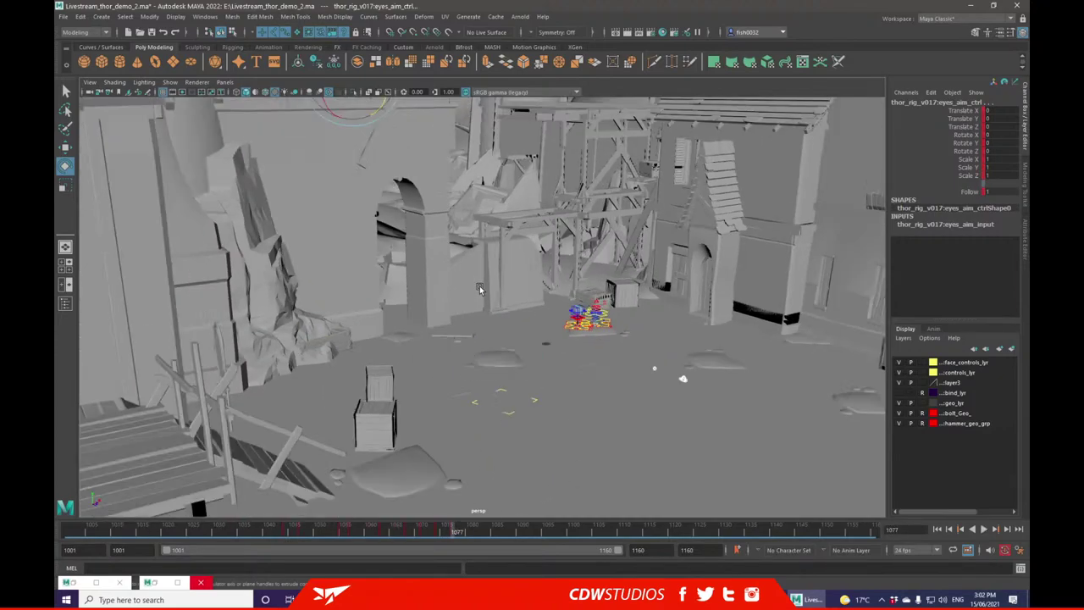
pyautogui.keyDown('alt'); pyautogui.moveTo(480, 286); pyautogui.dragTo(493, 313, button='middle'); pyautogui.keyUp('alt')
pyautogui.scroll(8, 421, 297)
pyautogui.keyDown('alt'); pyautogui.moveTo(423, 250); pyautogui.dragTo(500, 365, button='middle'); pyautogui.keyUp('alt')
pyautogui.scroll(5, 499, 365)
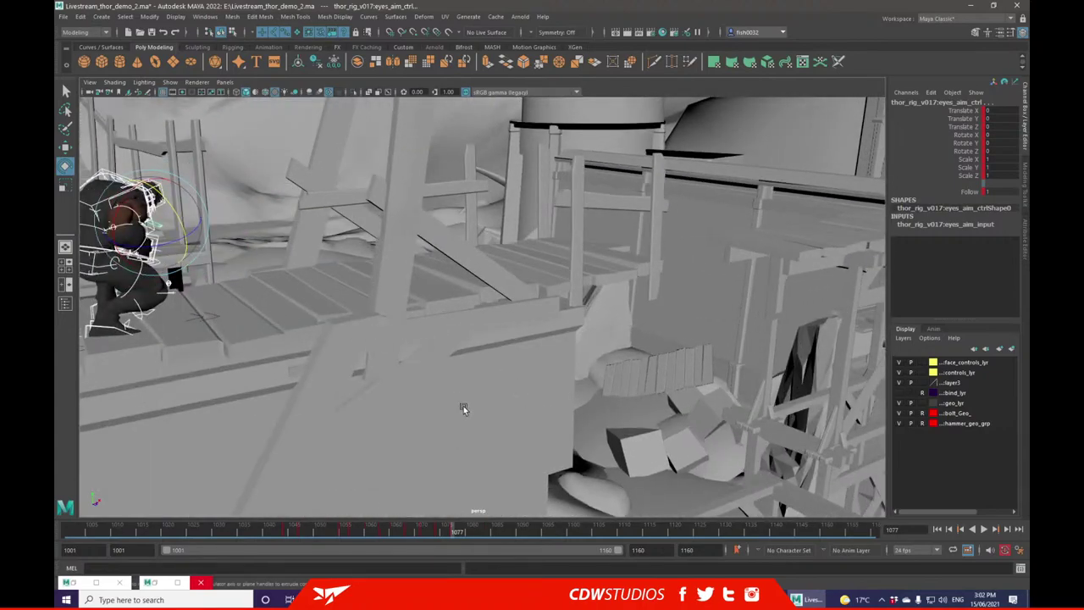
pyautogui.hotkey('ctrl', 'z')
pyautogui.click(479, 530)
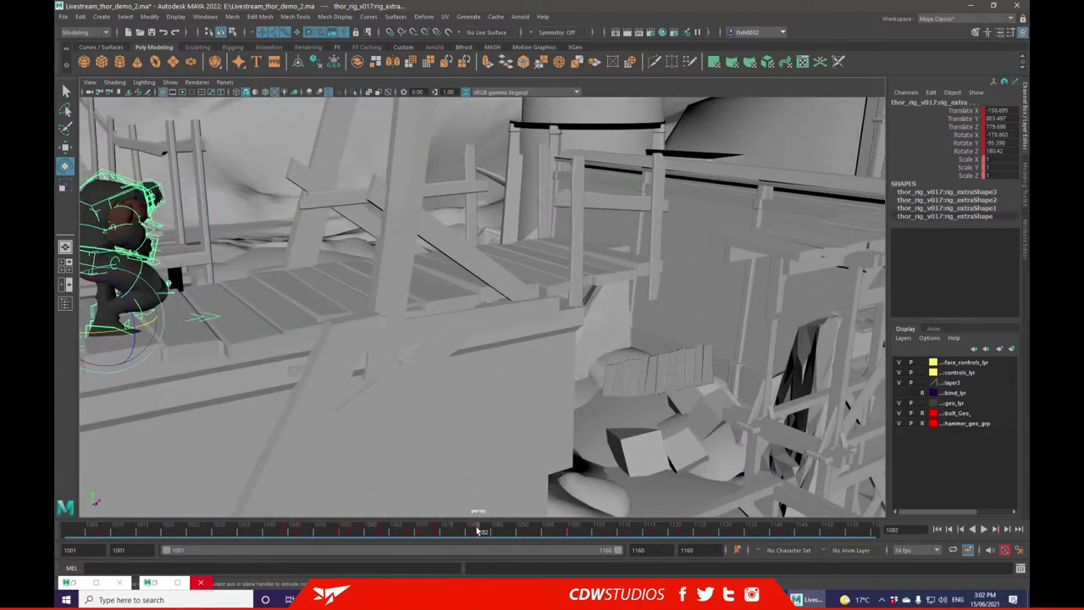
pyautogui.click(532, 531)
pyautogui.rightClick(532, 530)
pyautogui.moveTo(593, 350)
pyautogui.click(677, 362)
# - Check the poses after the bridge and paste the copied pose onto Thor's controls at frame 1122
pyautogui.keyDown('alt'); pyautogui.moveTo(677, 362); pyautogui.dragTo(615, 424); pyautogui.keyUp('alt')
pyautogui.moveTo(485, 533); pyautogui.dragTo(607, 530)
pyautogui.keyDown('alt'); pyautogui.moveTo(636, 331); pyautogui.dragTo(572, 332, button='middle'); pyautogui.keyUp('alt')
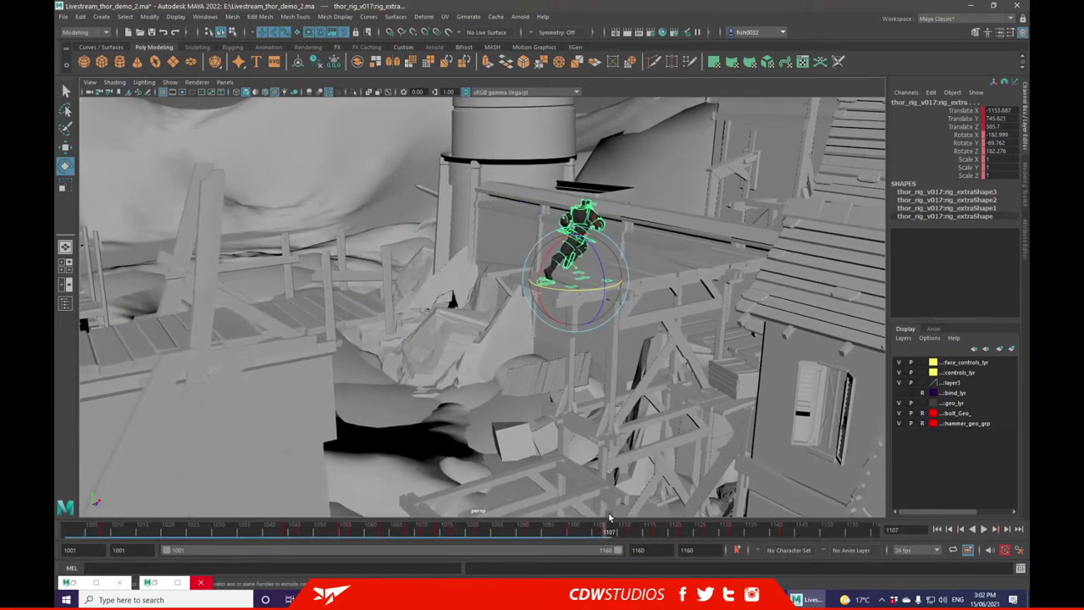
pyautogui.moveTo(609, 532); pyautogui.dragTo(689, 530)
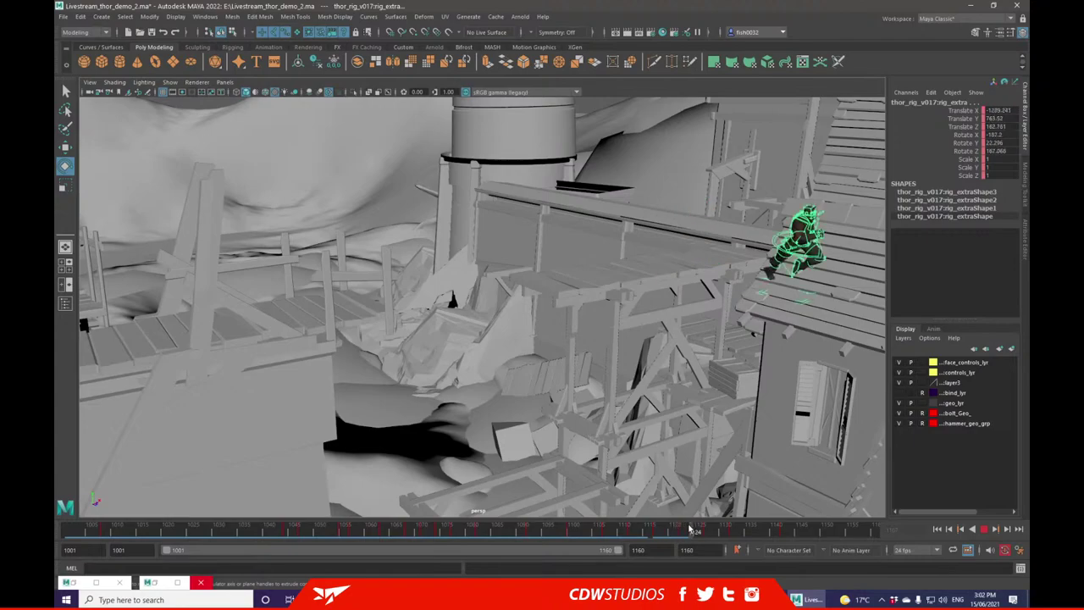
pyautogui.rightClick(689, 530)
pyautogui.moveTo(745, 368)
pyautogui.click(810, 362)
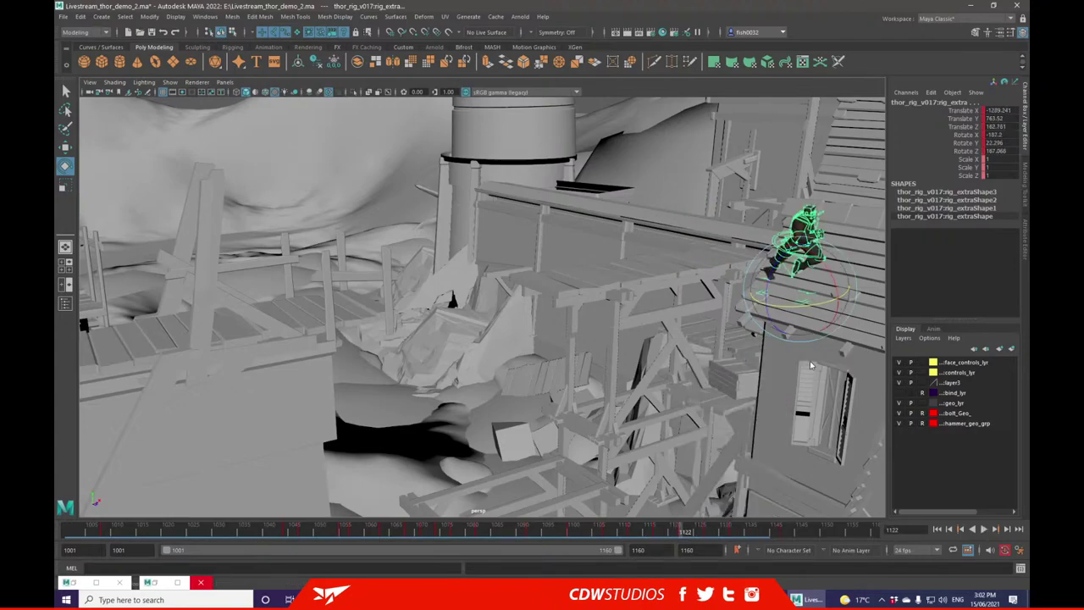
# - Deselect Thor's rig and hide the control curves in a wide view of the whole courtyard
pyautogui.moveTo(686, 534); pyautogui.dragTo(230, 491)
pyautogui.scroll(-5, 482, 298)
pyautogui.keyDown('alt'); pyautogui.moveTo(482, 296); pyautogui.dragTo(492, 289); pyautogui.keyUp('alt')
pyautogui.click(491, 191)
pyautogui.keyDown('alt'); pyautogui.moveTo(483, 290); pyautogui.dragTo(505, 237, button='middle'); pyautogui.keyUp('alt')
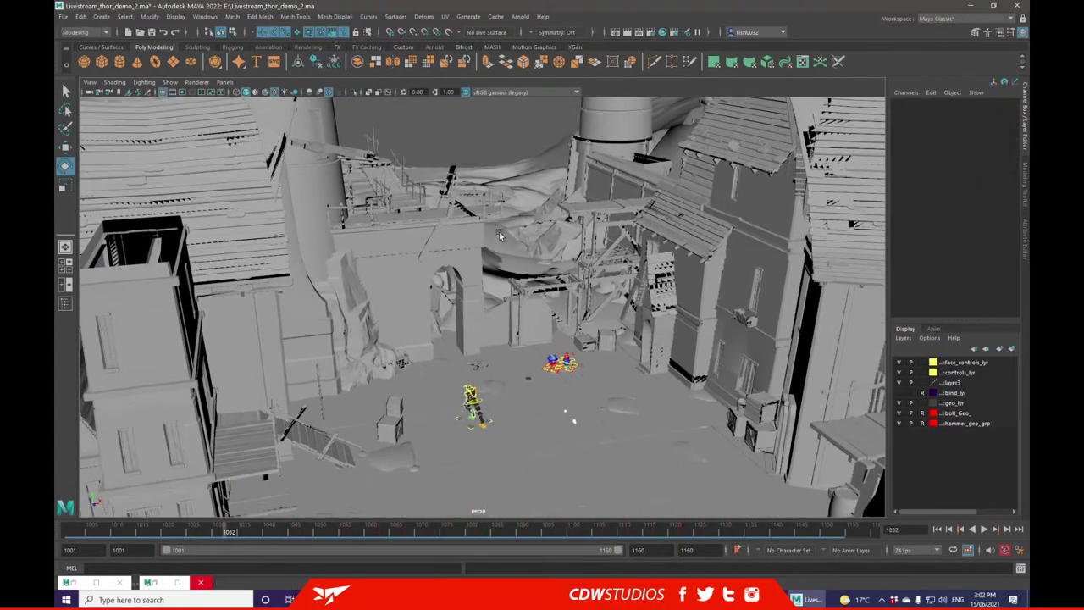
pyautogui.click(172, 84)
pyautogui.click(192, 156)
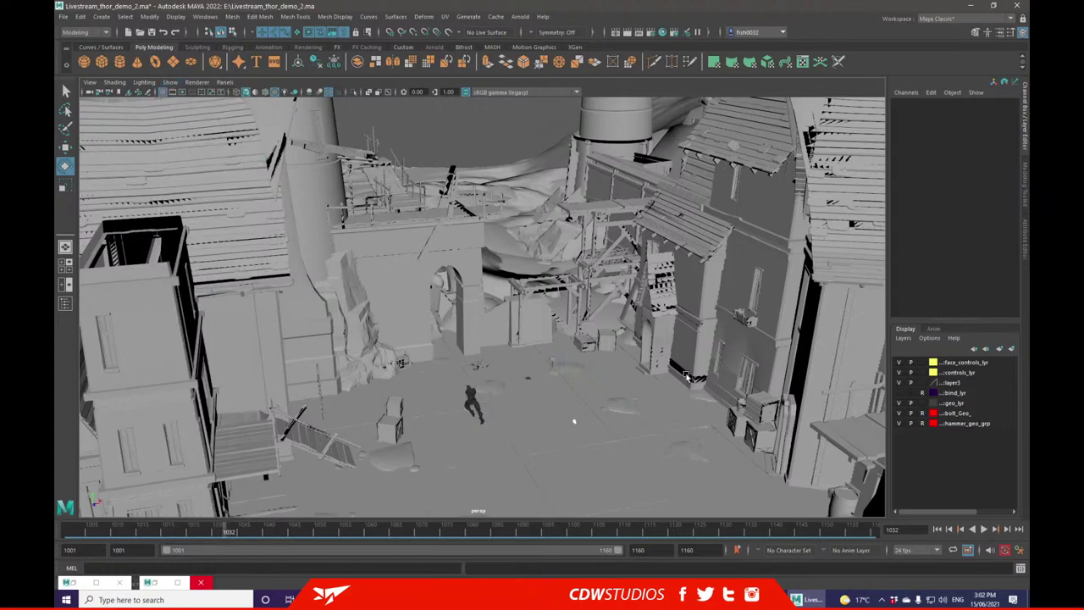
# - Play the blocked animation through and scrub it to review Thor's path from the ground over the bridge to the rooftops
pyautogui.click(982, 529)
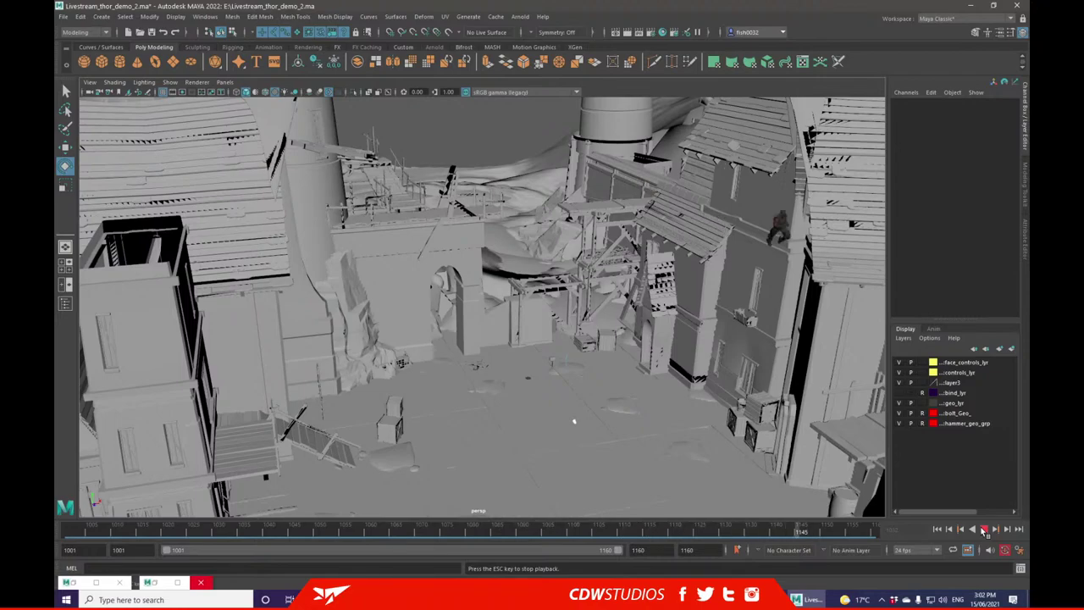
pyautogui.moveTo(188, 532); pyautogui.dragTo(391, 527)
pyautogui.press('Escape')
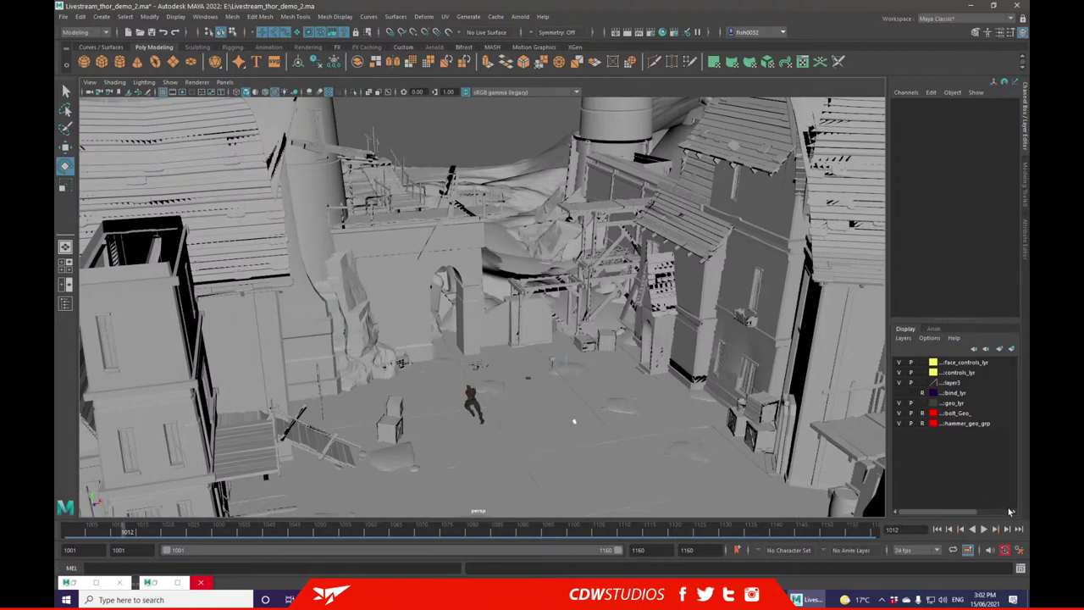
pyautogui.click(983, 529)
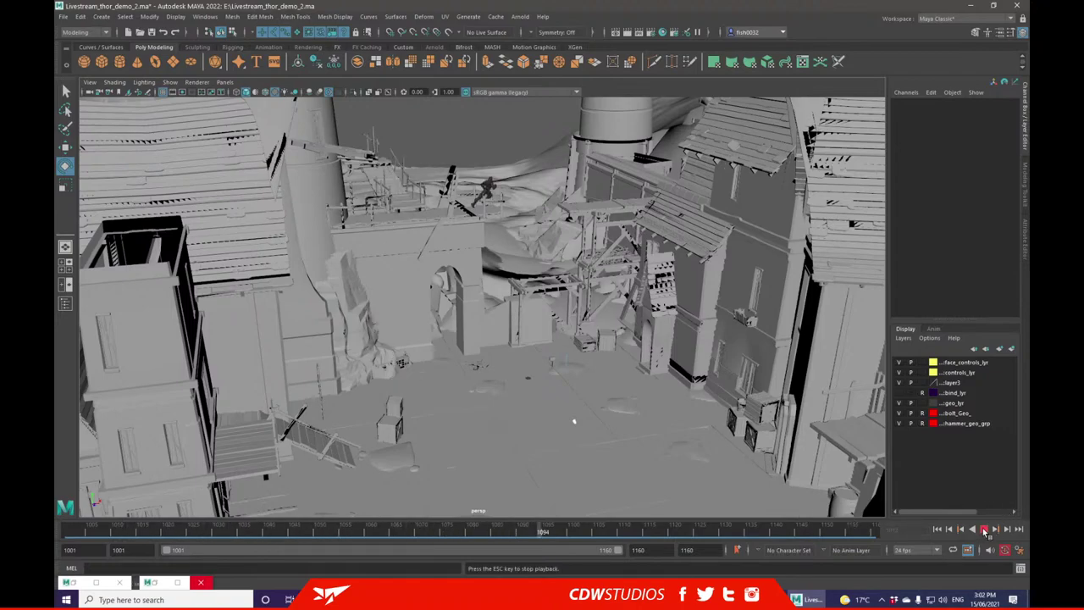
pyautogui.click(985, 530)
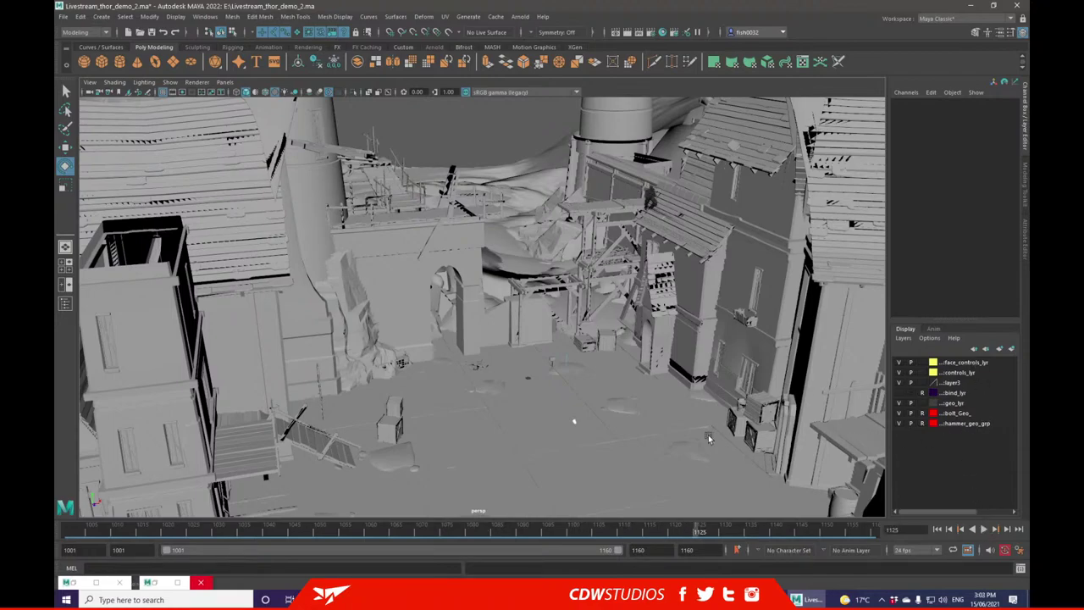
pyautogui.moveTo(593, 528); pyautogui.dragTo(386, 528)
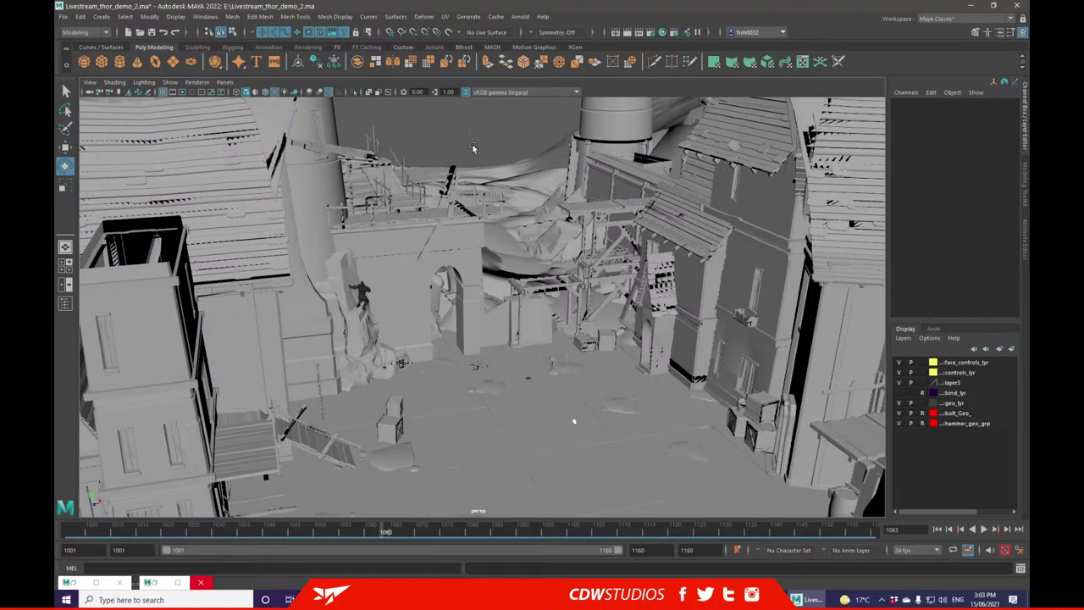
# - Show the control curves again and frame the hammer and lightning bolt rigs for a closer look
pyautogui.click(193, 82)
pyautogui.click(212, 140)
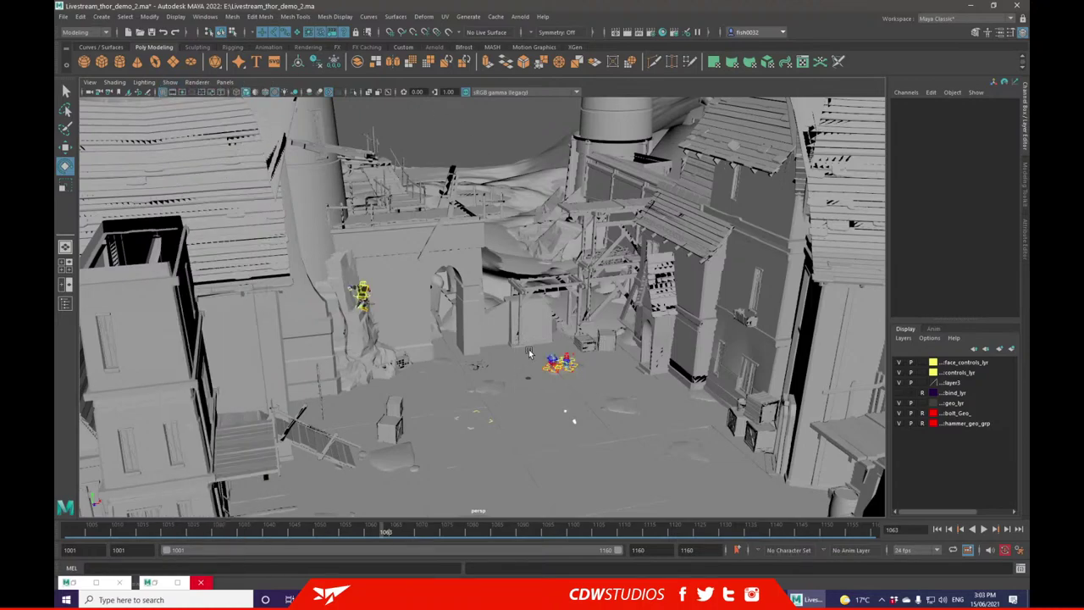
pyautogui.click(548, 364)
pyautogui.press('f')
pyautogui.scroll(-6, 612, 229)
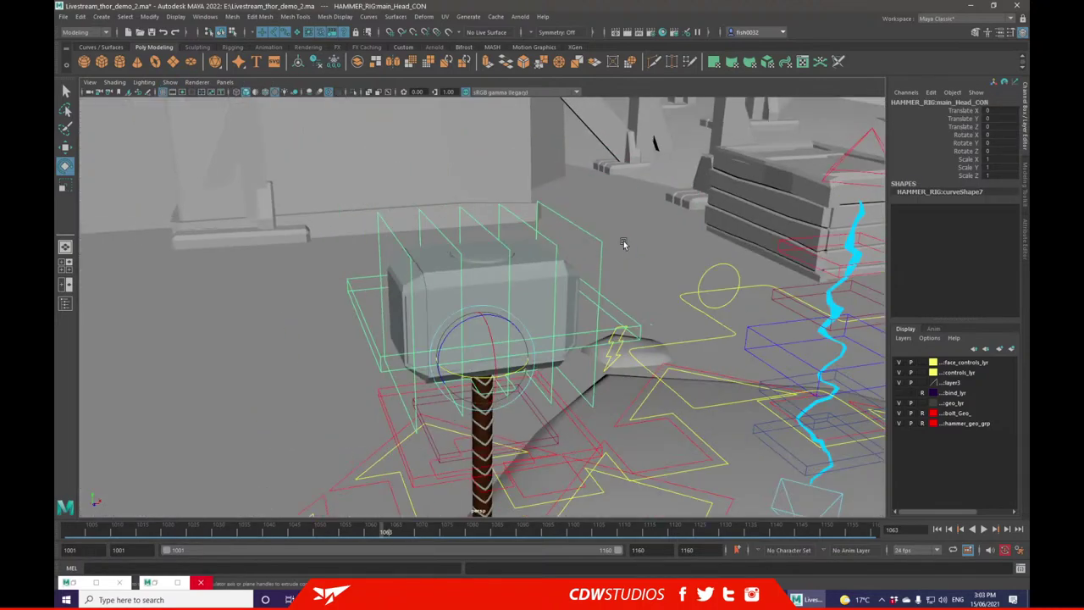
pyautogui.keyDown('alt'); pyautogui.moveTo(659, 286); pyautogui.dragTo(590, 223, button='middle'); pyautogui.keyUp('alt')
pyautogui.click(525, 164)
pyautogui.keyDown('alt'); pyautogui.moveTo(613, 308); pyautogui.dragTo(577, 266, button='middle'); pyautogui.keyUp('alt')
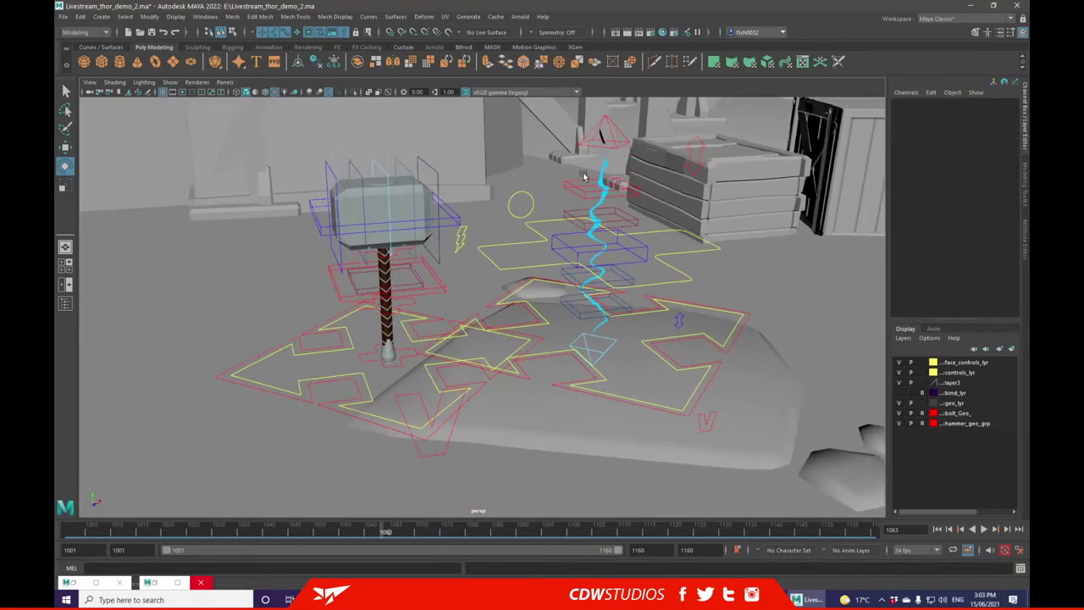
# - Select the lightning bolt's Bolt_CON_01 control and play the timeline to examine how the bolt behaves
pyautogui.click(634, 194)
pyautogui.keyDown('alt'); pyautogui.moveTo(634, 212); pyautogui.dragTo(397, 230); pyautogui.keyUp('alt')
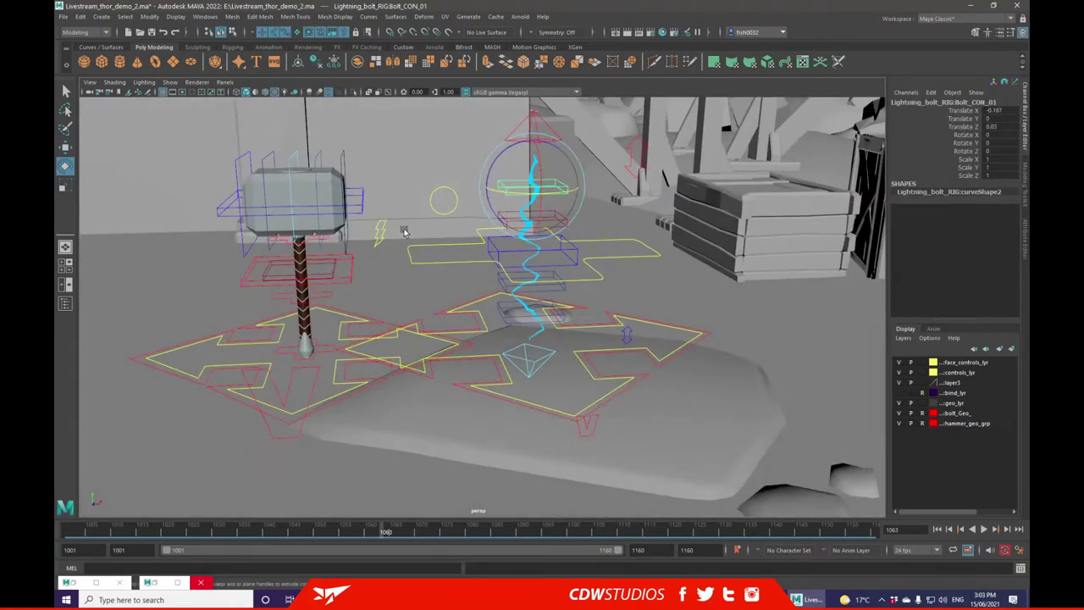
pyautogui.scroll(-3, 587, 222)
pyautogui.scroll(-3, 508, 268)
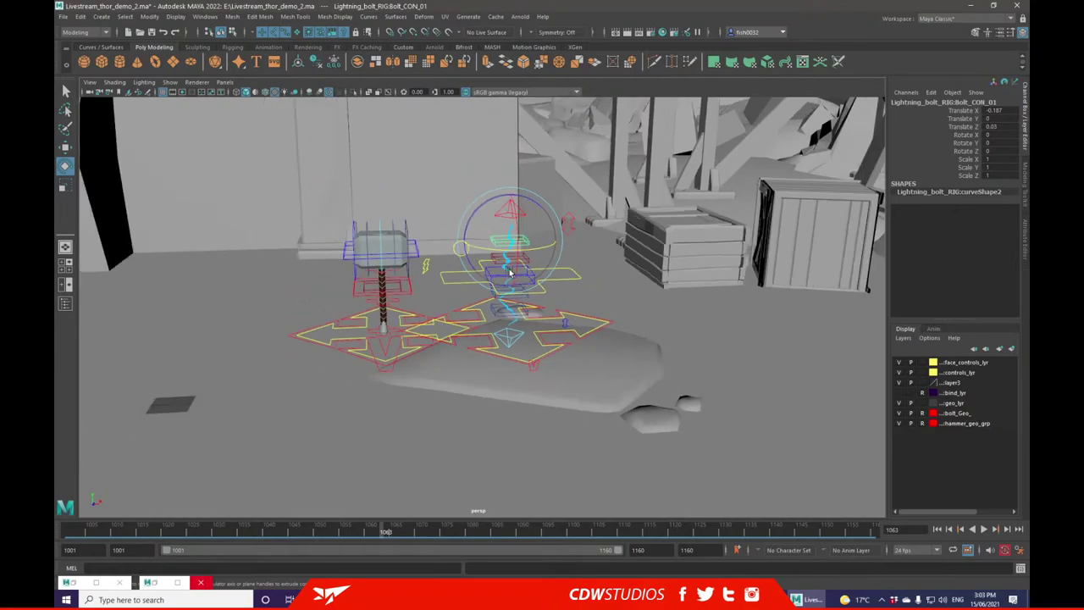
pyautogui.click(72, 145)
pyautogui.hotkey('alt', 'v')
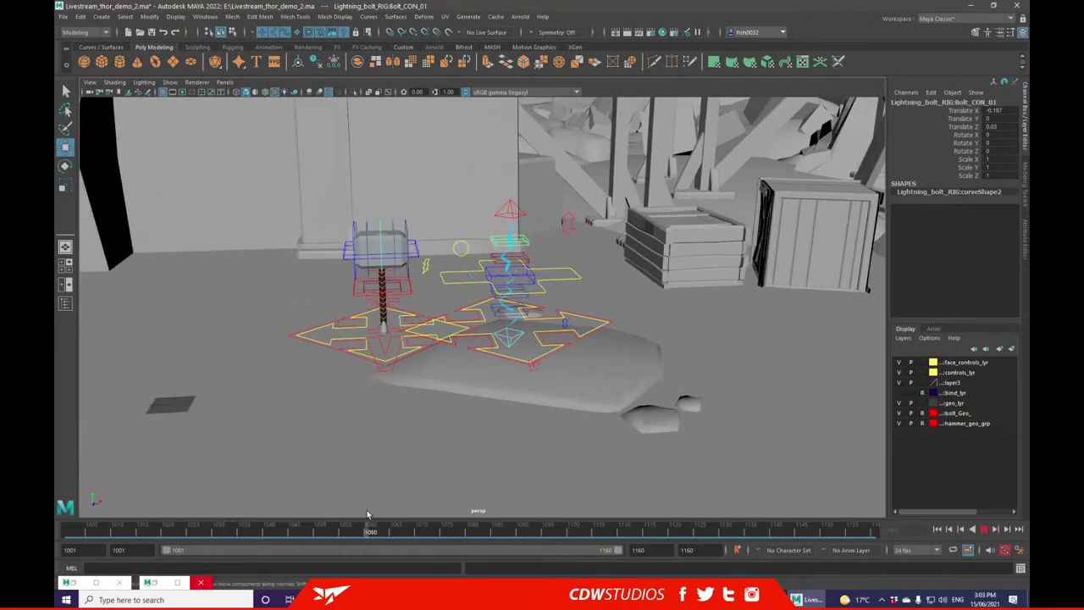
pyautogui.hotkey('alt', 'v')
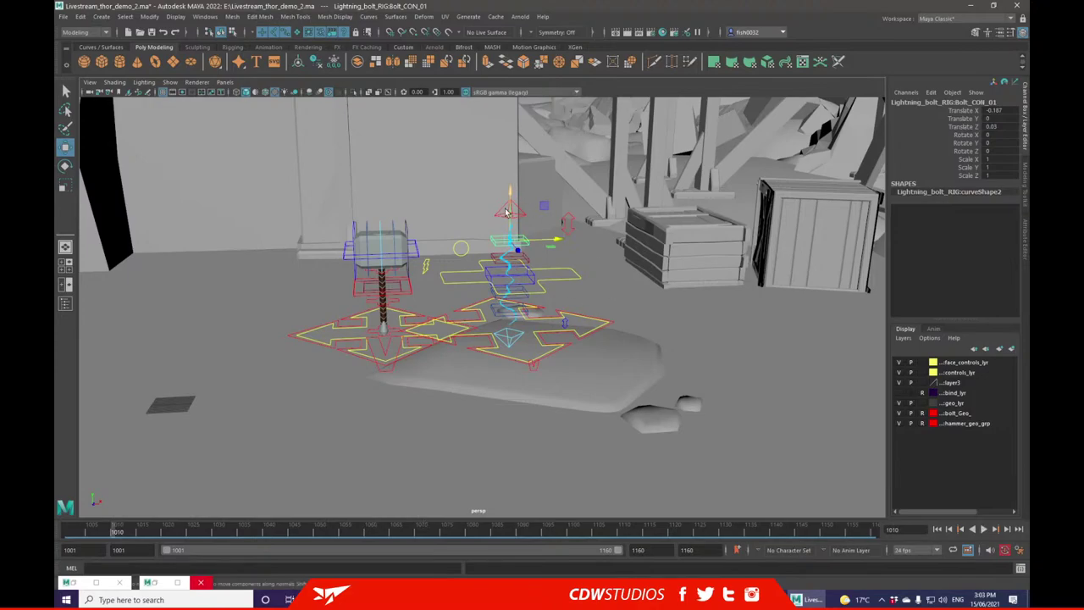
# - Undo the trial moves of the lightning bolt's Bolt_Top_CON control
pyautogui.hotkey('ctrl', 'z')
pyautogui.hotkey('ctrl', 'z')
pyautogui.hotkey('ctrl', 'z')
pyautogui.hotkey('ctrl', 'z')
pyautogui.hotkey('ctrl', 'z')
pyautogui.hotkey('ctrl', 'z')
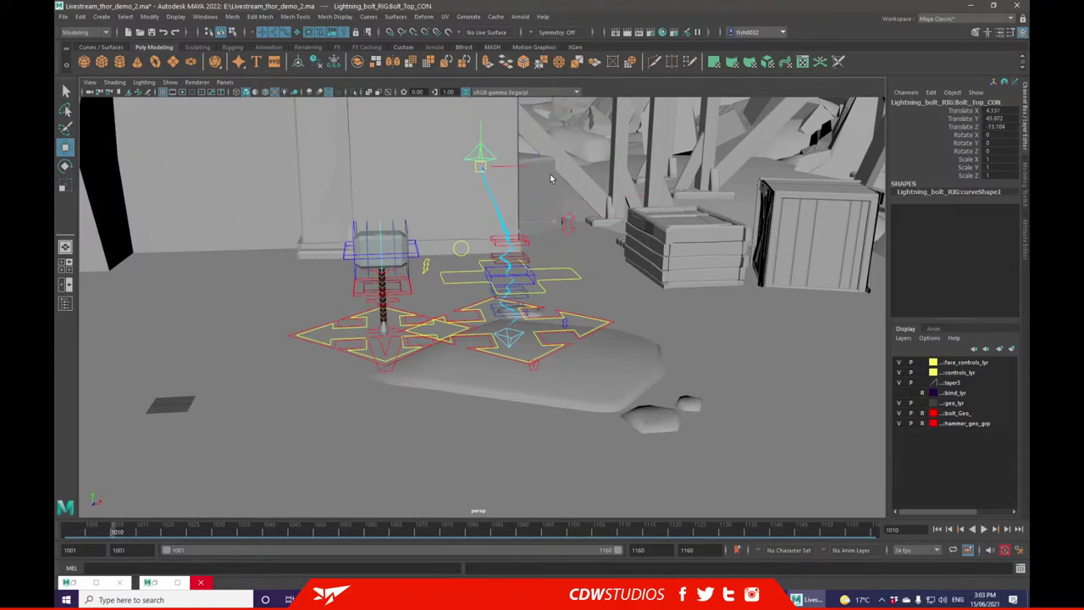
pyautogui.hotkey('ctrl', 'z')
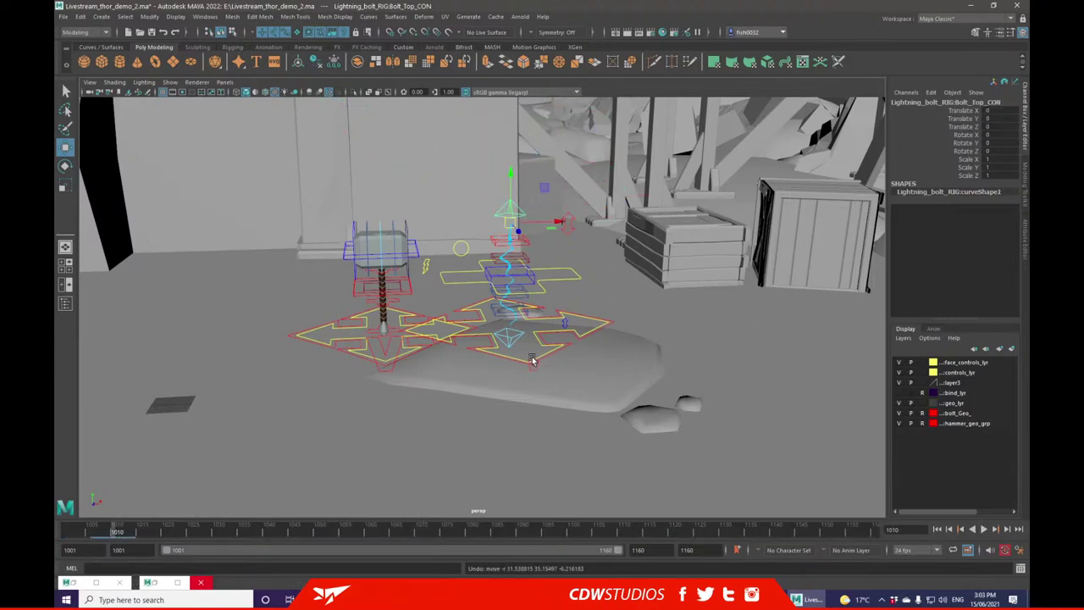
# - Turn on Reference Bolt Curve on the lightning bolt's Visibility_CON control
pyautogui.click(533, 364)
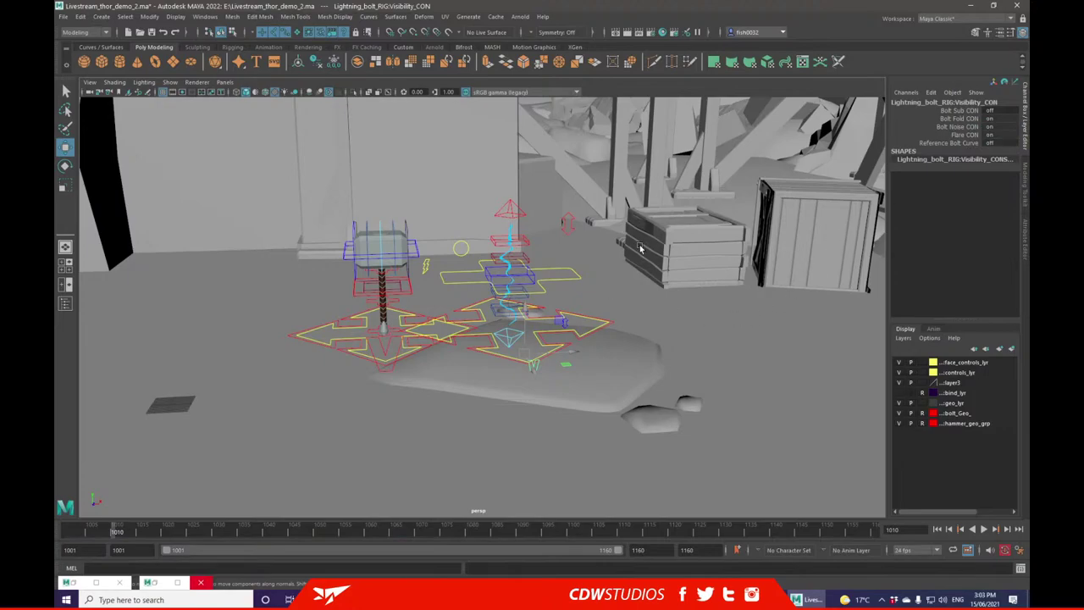
pyautogui.click(1002, 143)
pyautogui.scroll(5, 619, 239)
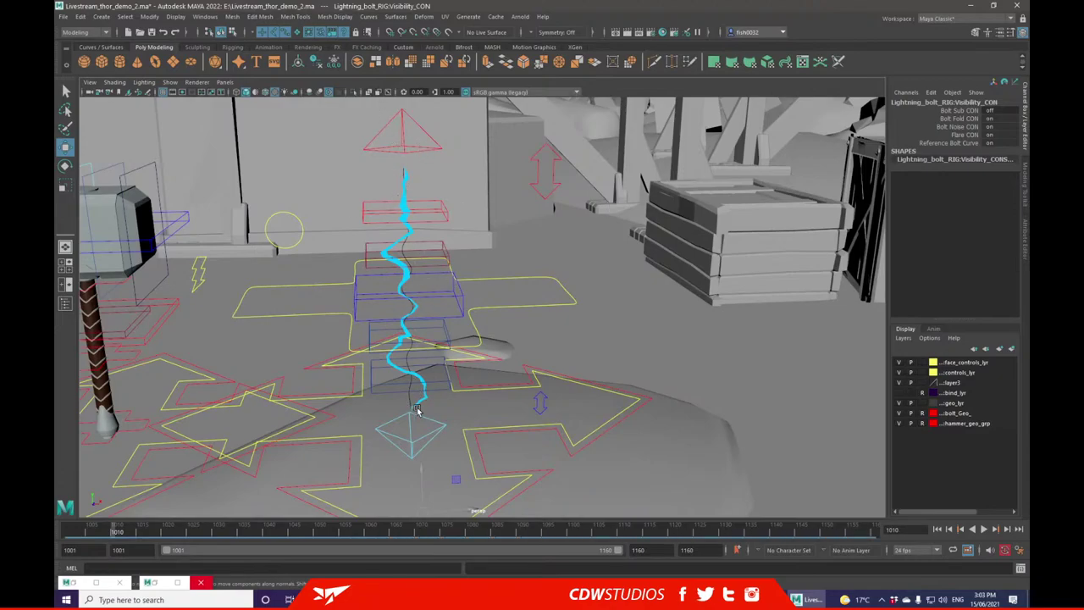
# - Try a greater Thickness on the lightning bolt's bolt_Attributes_CON control, and undo the change
pyautogui.click(198, 266)
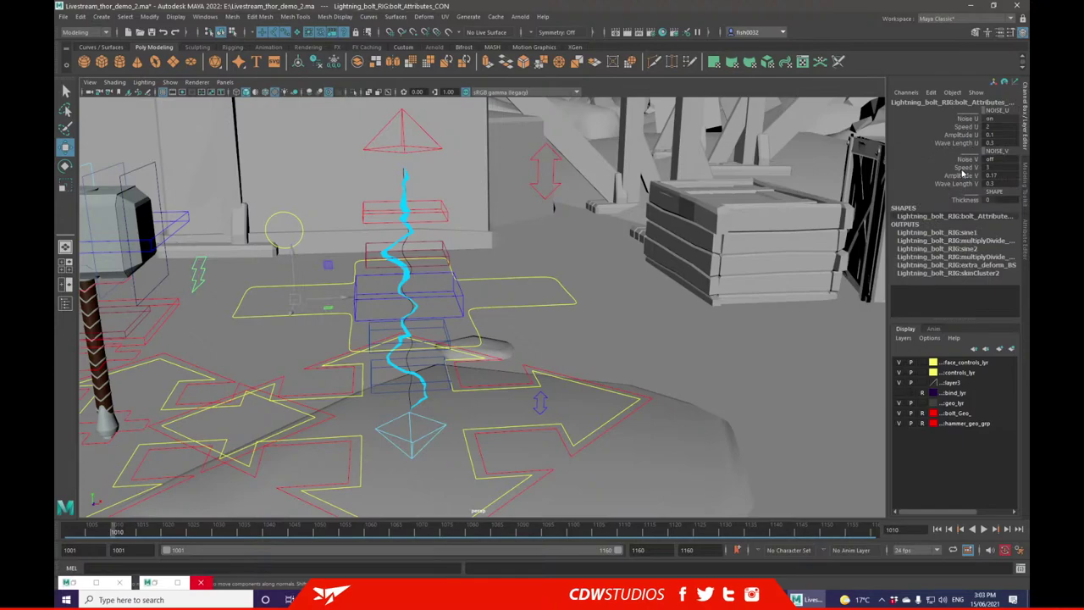
pyautogui.scroll(-3, 490, 217)
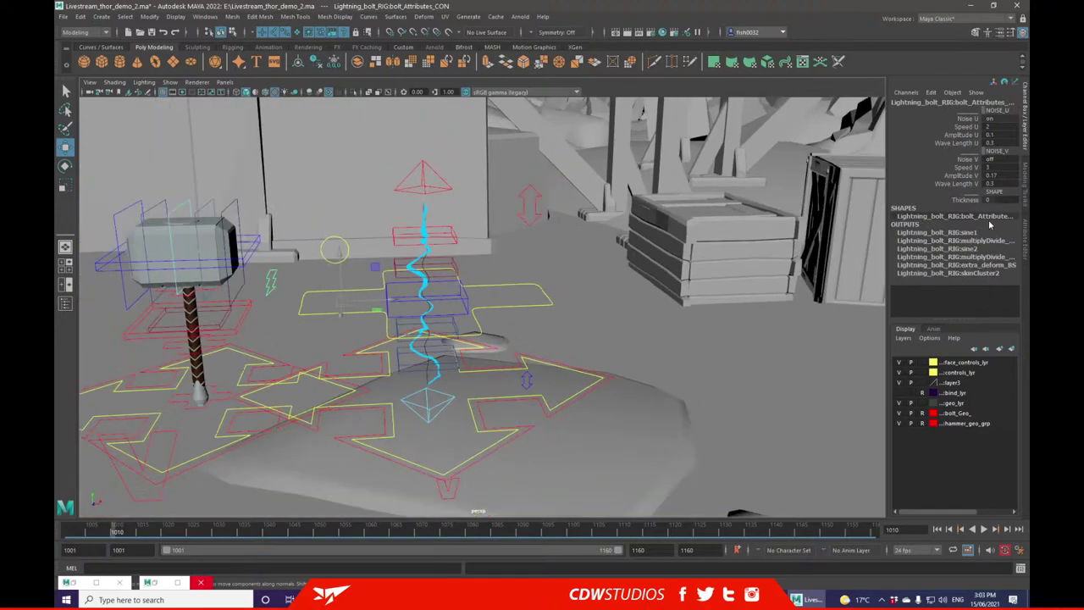
pyautogui.moveTo(993, 200)
pyautogui.mouseDown(button='middle')
pyautogui.moveTo(1015, 200)
pyautogui.moveTo(997, 200)
pyautogui.mouseUp(button='middle')
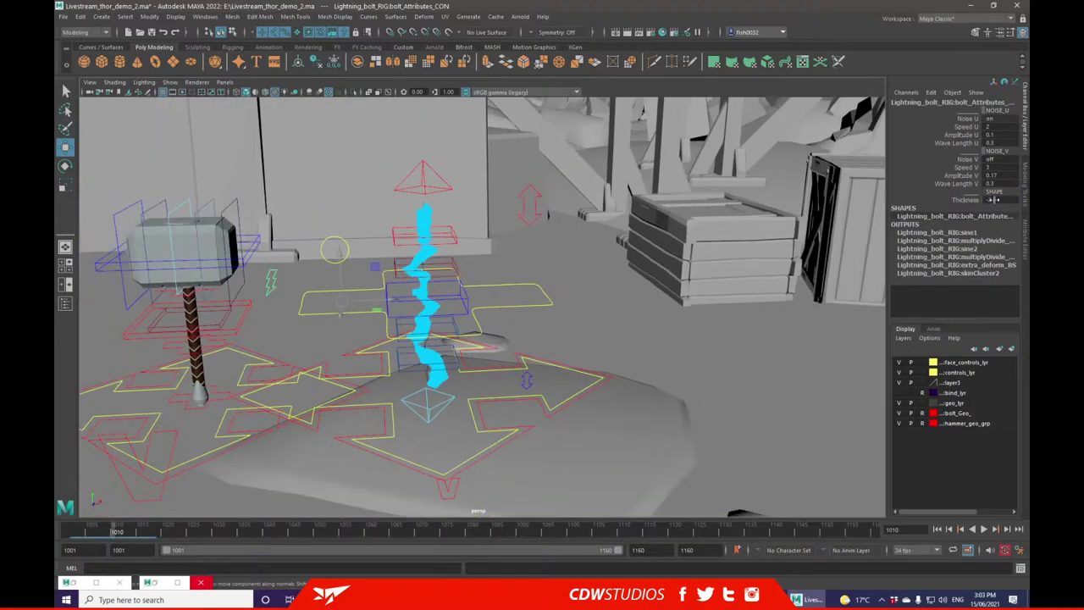
pyautogui.hotkey('ctrl', 'z')
# - Return the view from the lightning bolt to the running Thor character and frame him from behind
pyautogui.scroll(-5, 325, 325)
pyautogui.keyDown('alt'); pyautogui.moveTo(388, 279); pyautogui.dragTo(849, 363); pyautogui.keyUp('alt')
pyautogui.scroll(-3, 514, 263)
pyautogui.press('f')
pyautogui.keyDown('alt'); pyautogui.moveTo(699, 327); pyautogui.dragTo(617, 306); pyautogui.keyUp('alt')
pyautogui.scroll(-8, 574, 334)
pyautogui.scroll(3, 527, 280)
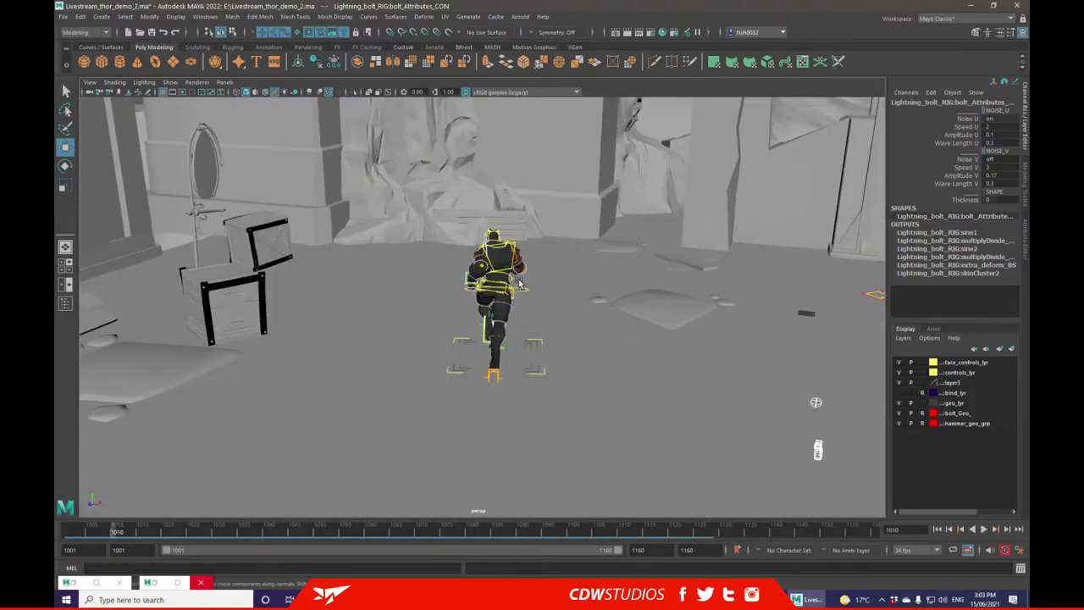
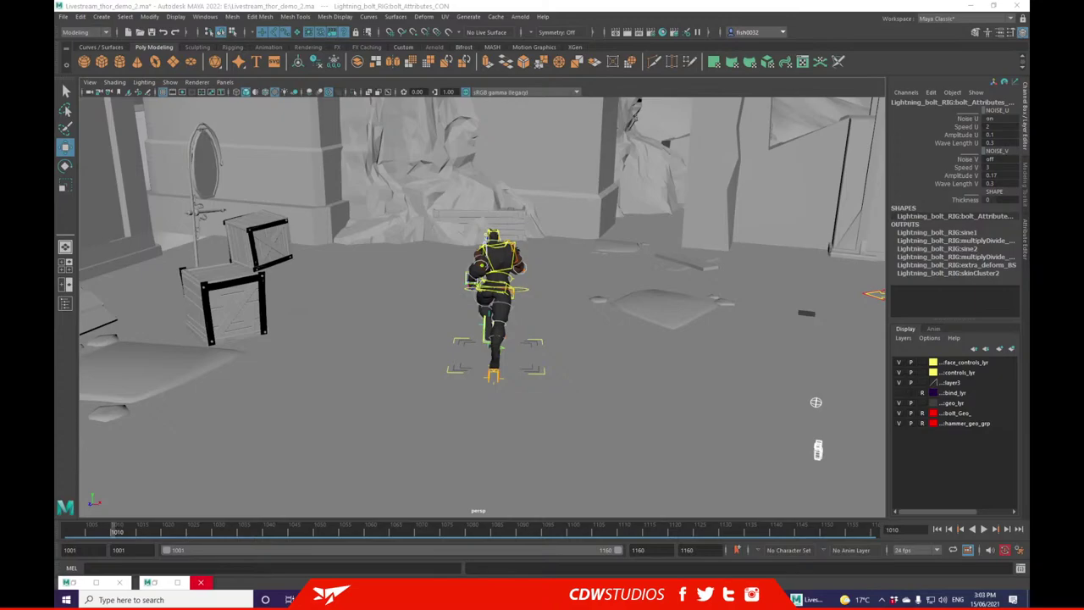
# - Bring the Chrome window over Maya and search Google for "thor rig 2020"
pyautogui.moveTo(1028, 448); pyautogui.dragTo(274, 111)
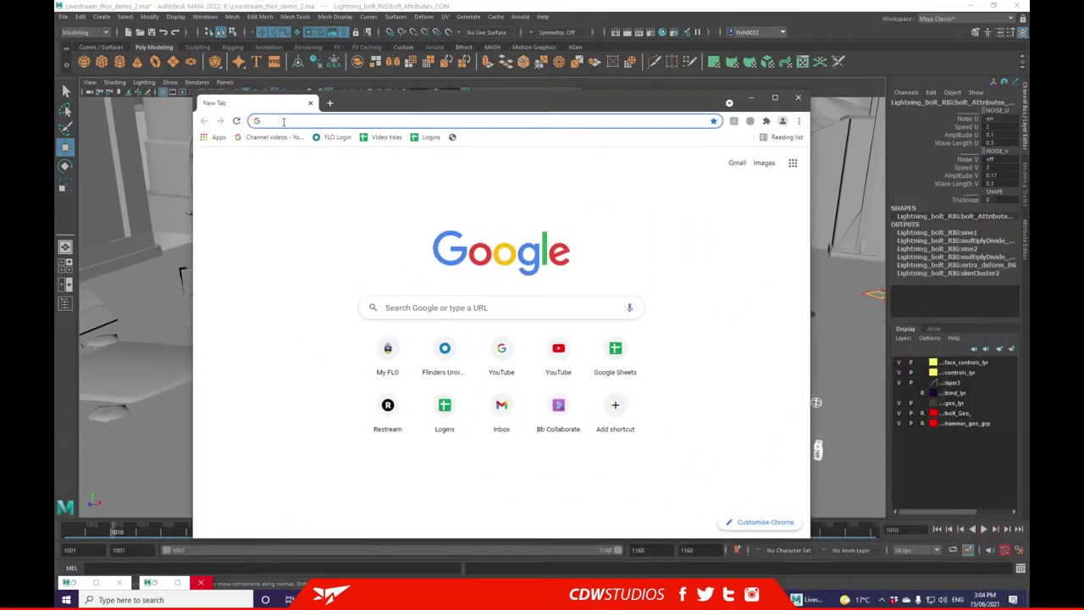
pyautogui.click(288, 123)
pyautogui.write('tho')
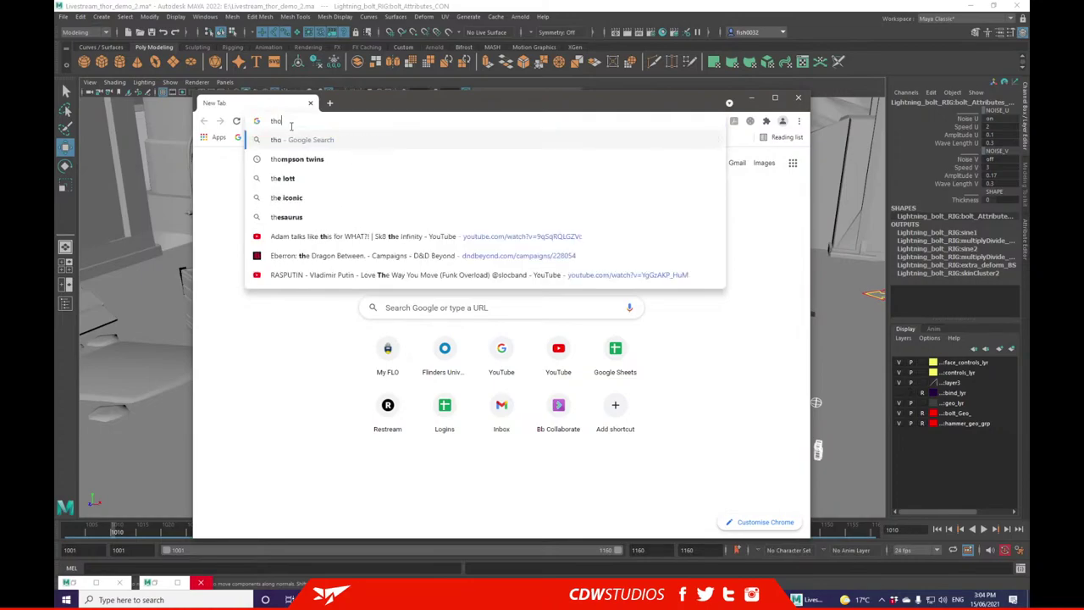
pyautogui.write('r rig 2020')
pyautogui.press('Return')
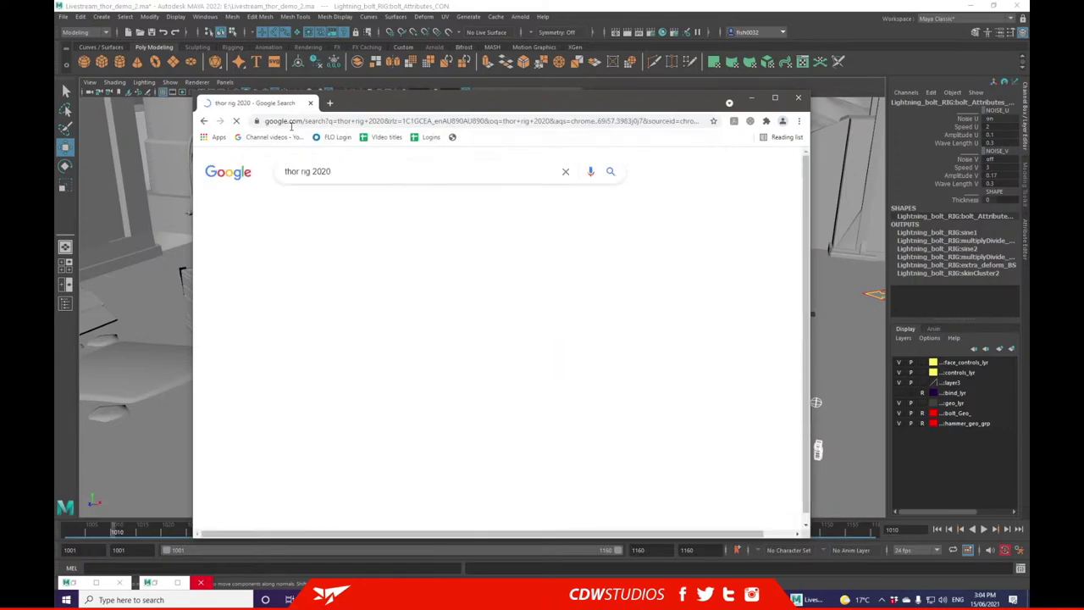
# - Open the warrockforfun.com Thor rig and texture download result in a new tab and review its page
pyautogui.scroll(-2, 475, 237)
pyautogui.scroll(-2, 475, 237)
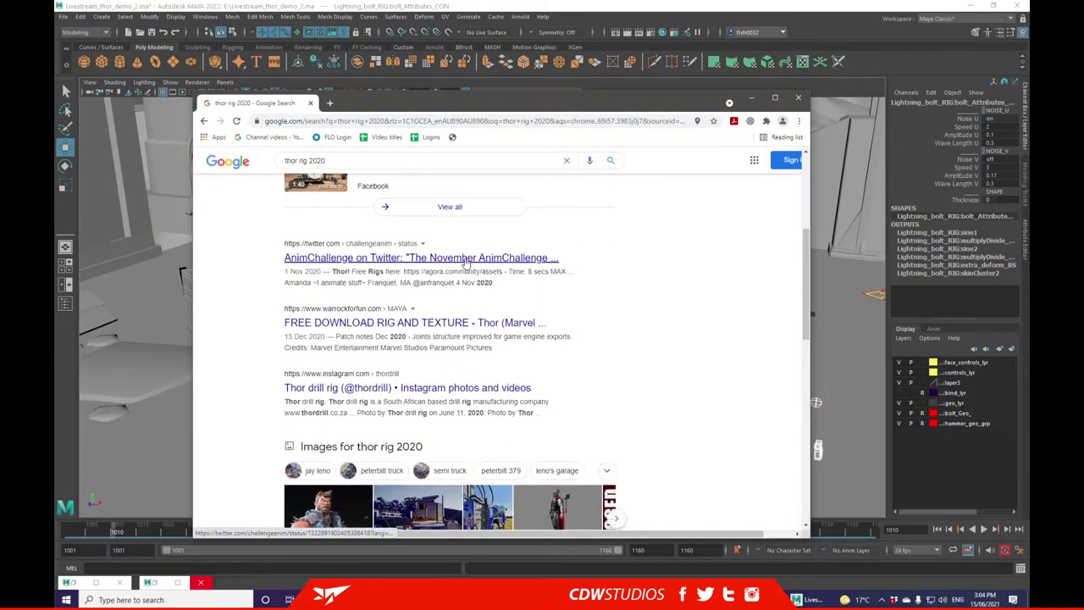
pyautogui.rightClick(417, 324)
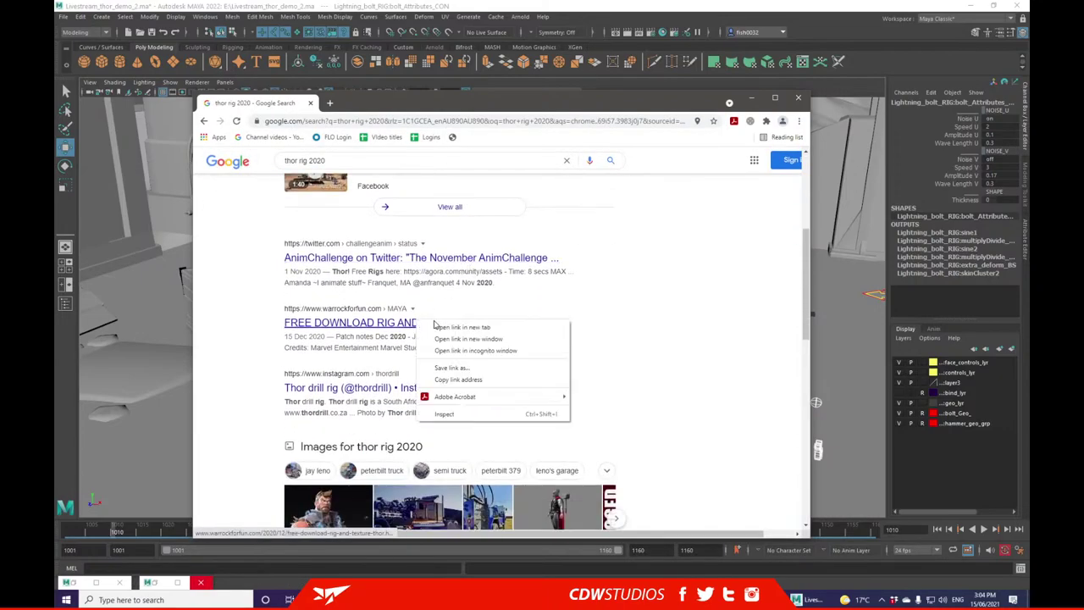
pyautogui.click(462, 330)
pyautogui.click(351, 104)
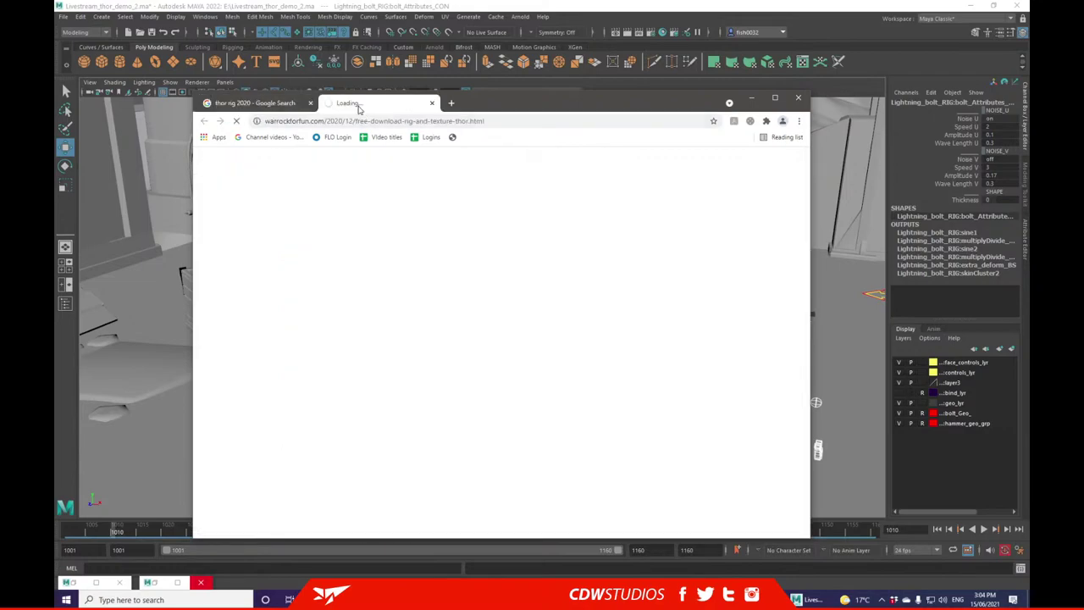
pyautogui.scroll(-5, 293, 161)
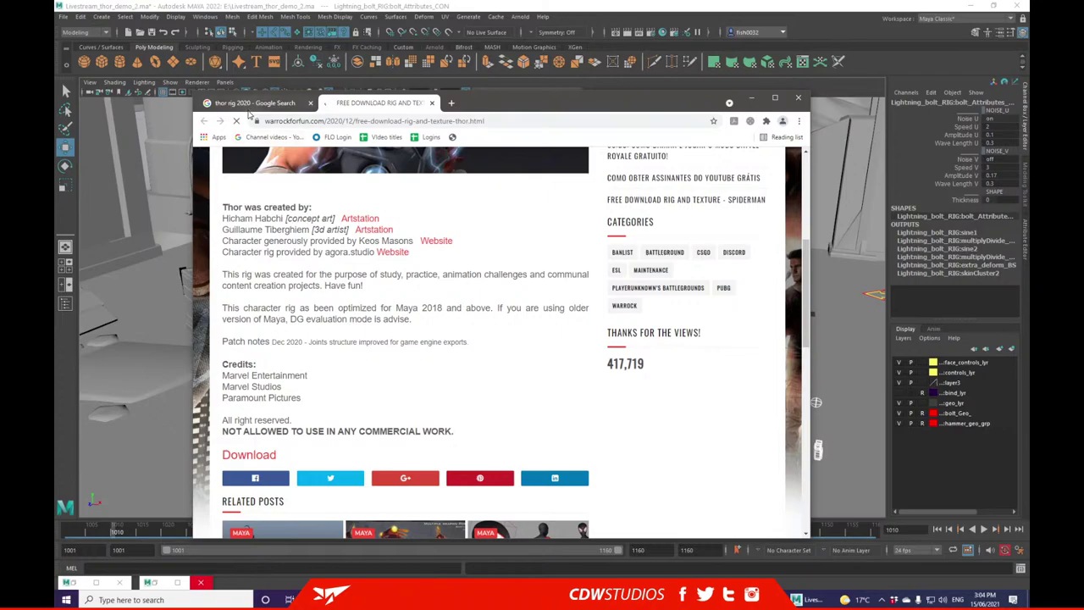
# - Refine the Google search from the results page to "thor rig lightning 2020"
pyautogui.click(266, 102)
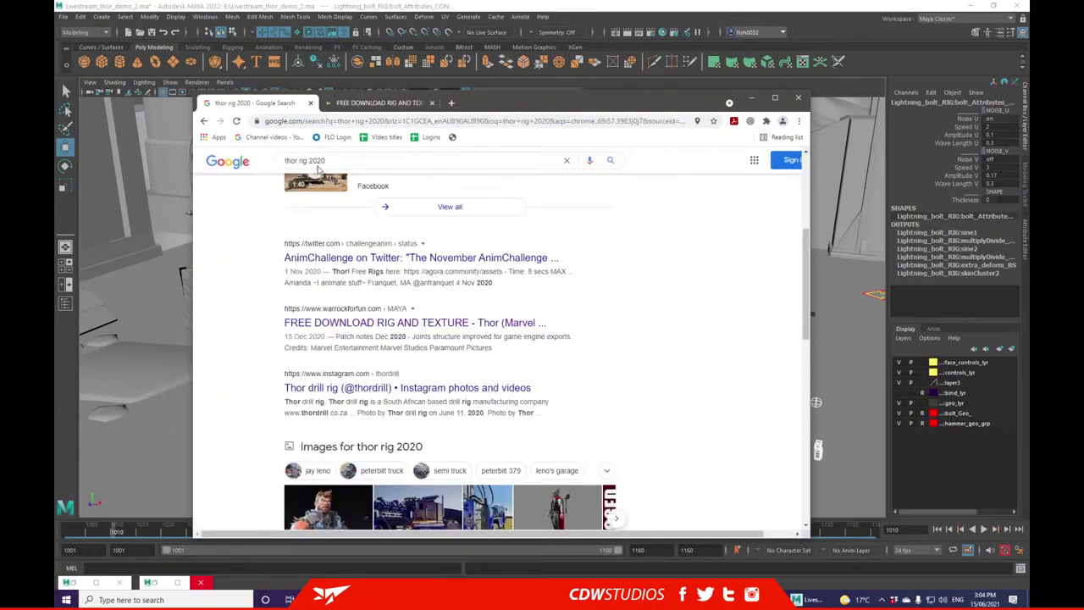
pyautogui.click(312, 160)
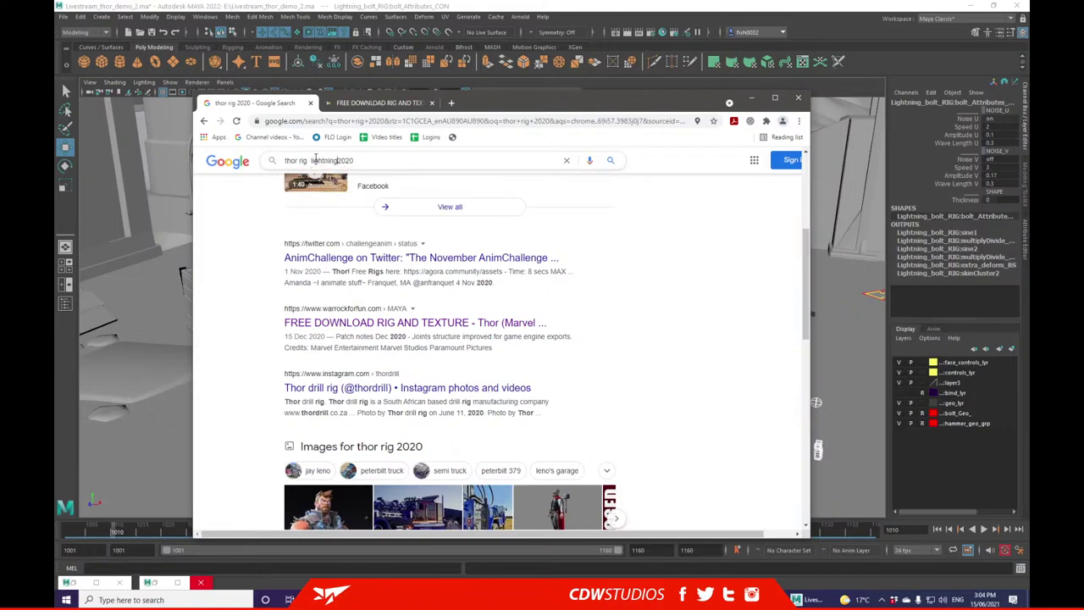
pyautogui.write('lightning')
pyautogui.press('Return')
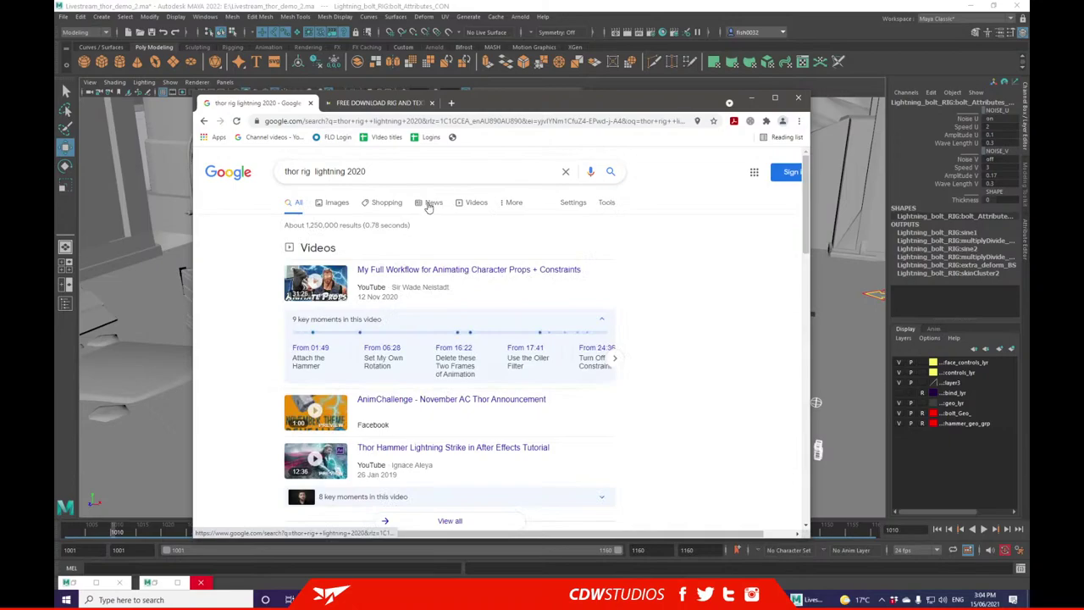
# - Open the Agora.community Assets result in a new tab and look through its list of rigs
pyautogui.scroll(-5, 441, 211)
pyautogui.scroll(-3, 440, 211)
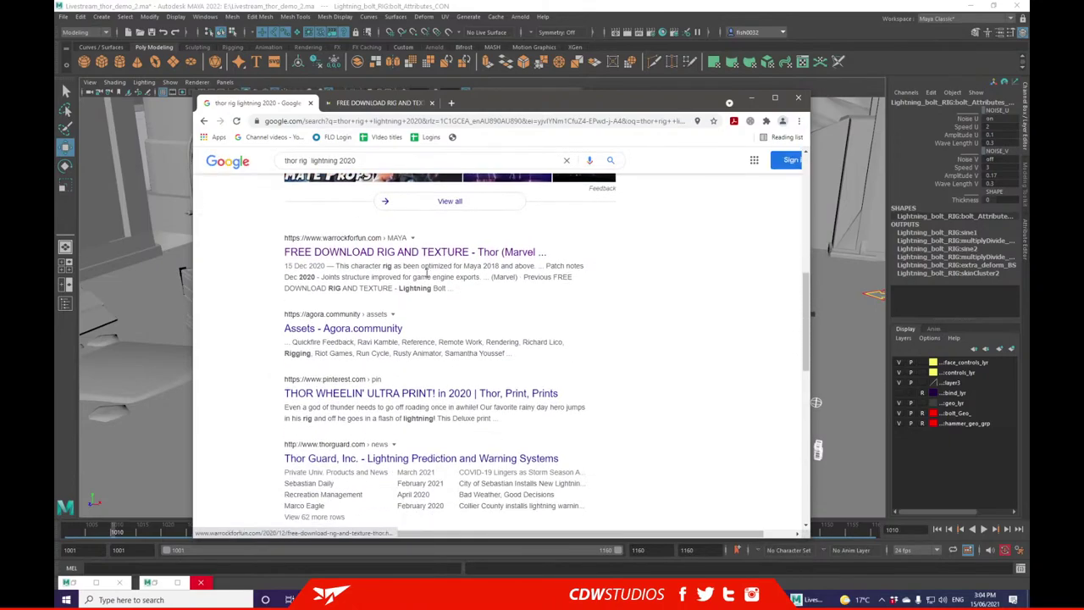
pyautogui.rightClick(372, 329)
pyautogui.click(395, 339)
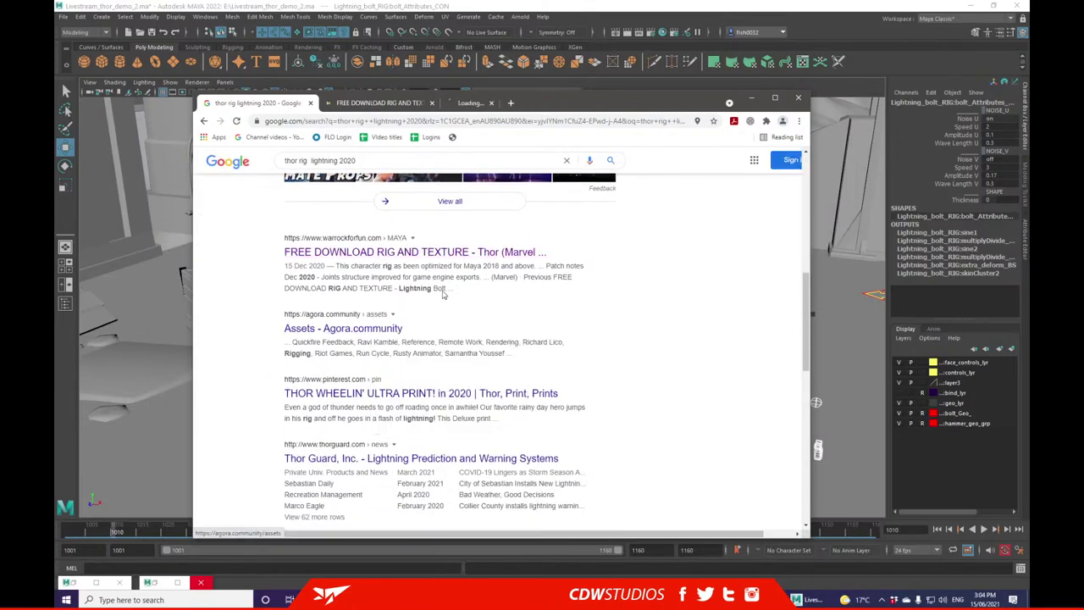
pyautogui.click(500, 102)
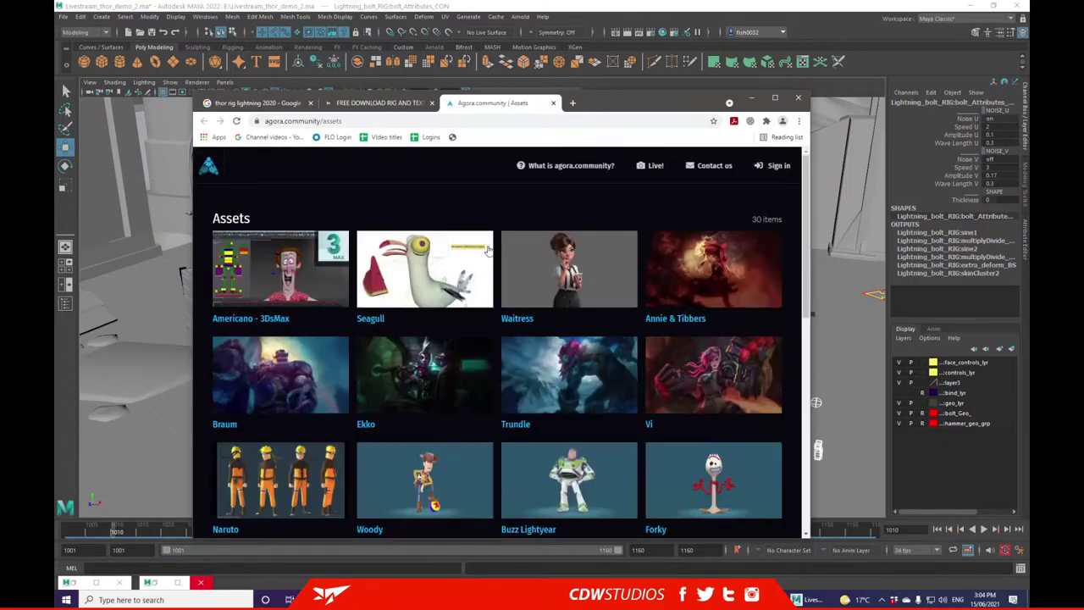
pyautogui.scroll(-8, 354, 352)
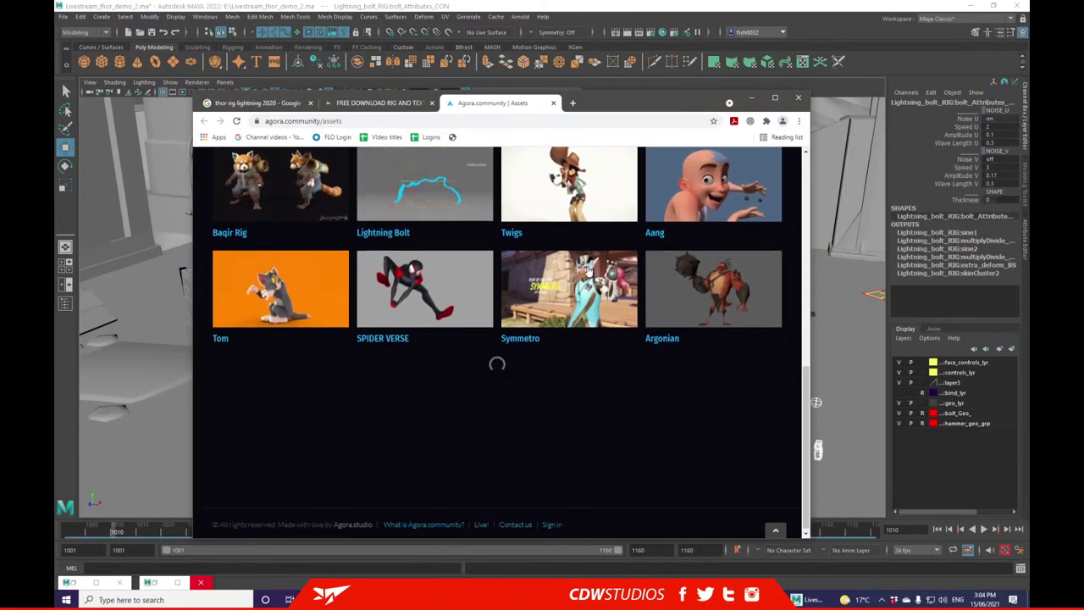
pyautogui.scroll(10, 486, 352)
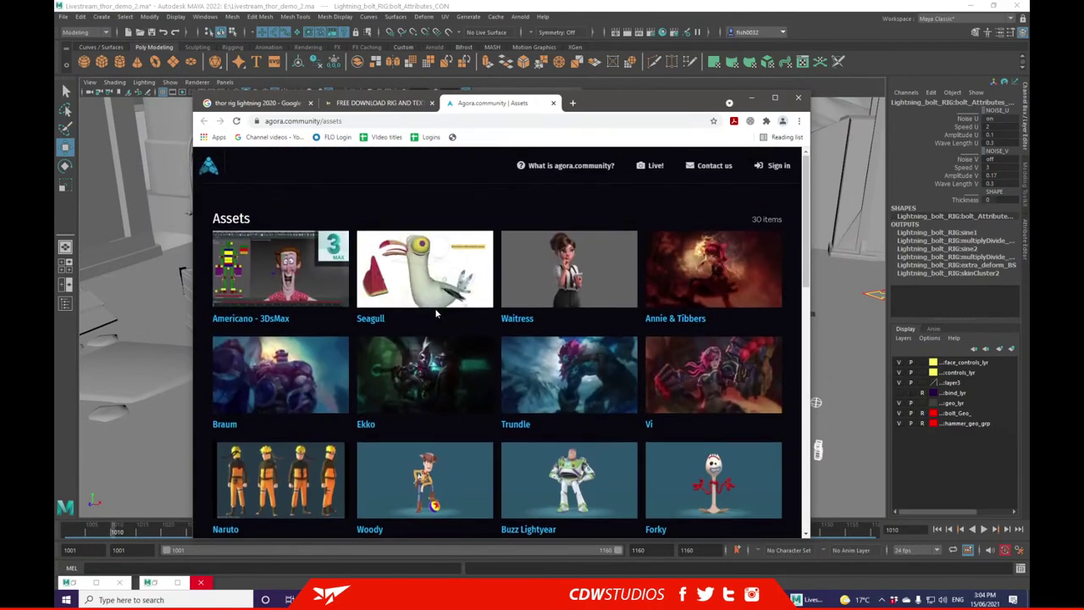
# - Close the Agora.community and Thor rig download tabs, and minimize the browser to return to Maya
pyautogui.click(394, 102)
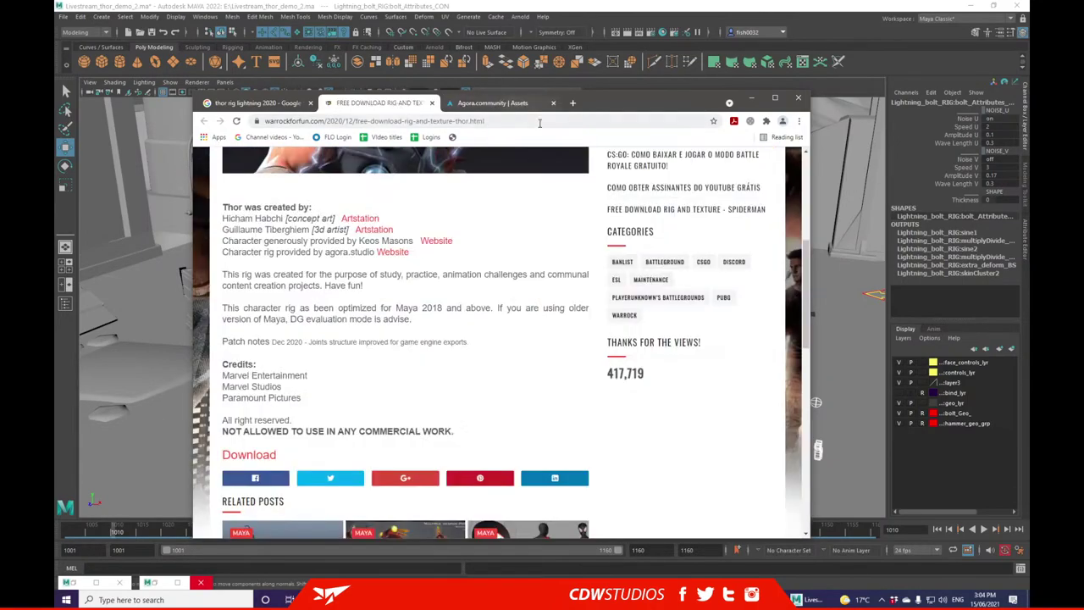
pyautogui.click(521, 103)
pyautogui.click(553, 104)
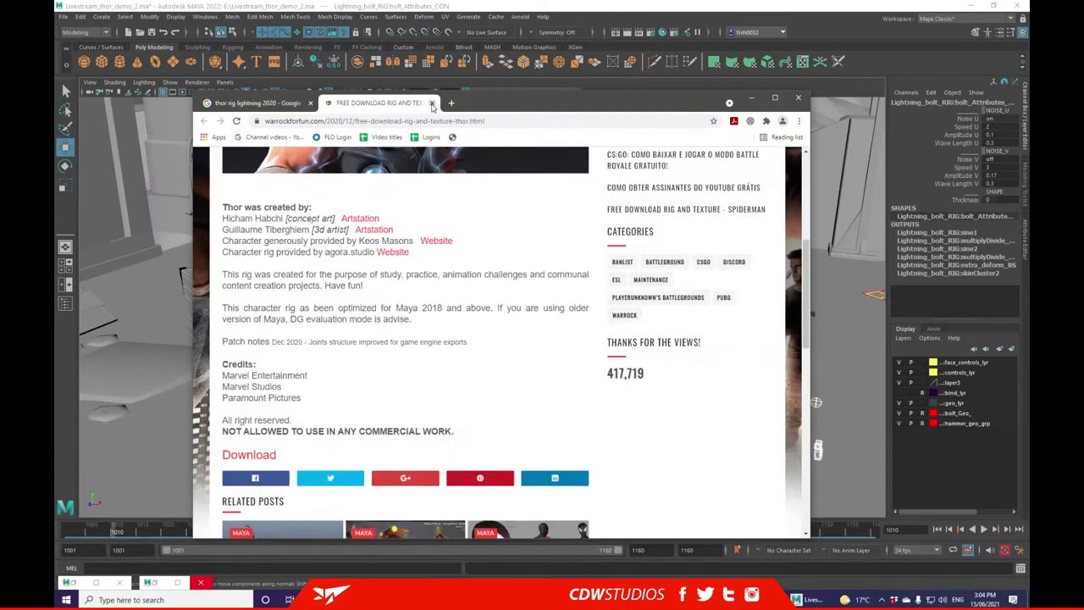
pyautogui.click(431, 102)
pyautogui.click(759, 106)
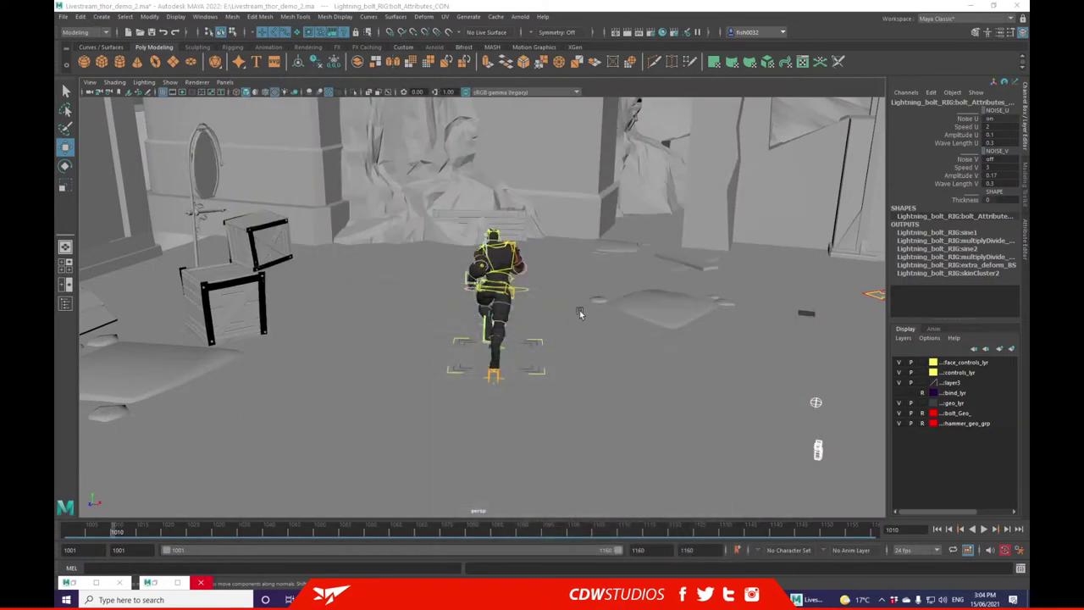
# - Select Thor's rig_extra control and play the animation, stopping at frame 1044
pyautogui.click(537, 376)
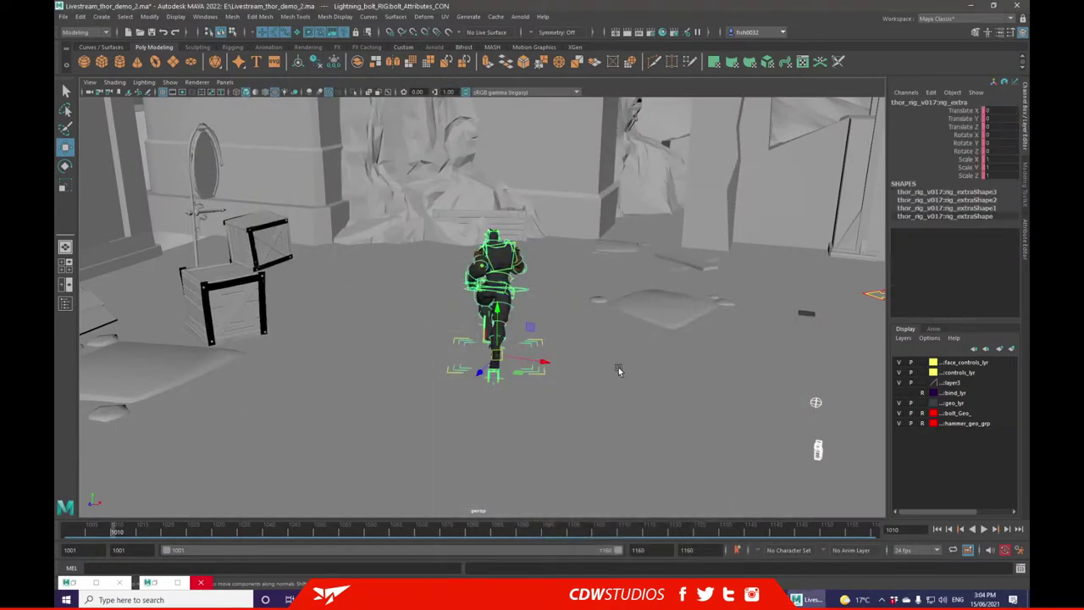
pyautogui.hotkey('alt', 'v')
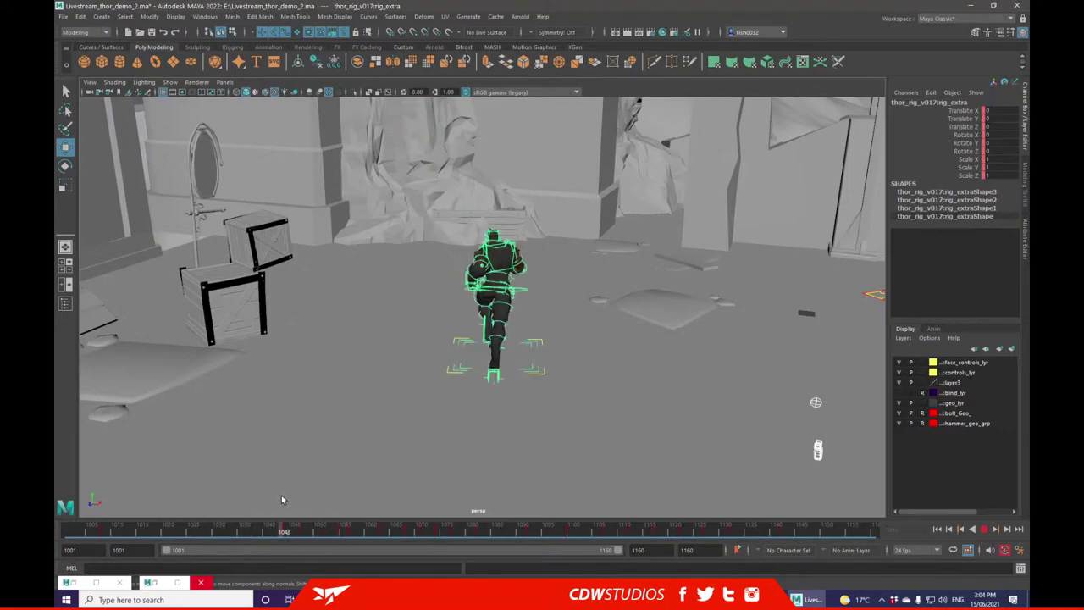
pyautogui.hotkey('alt', 'v')
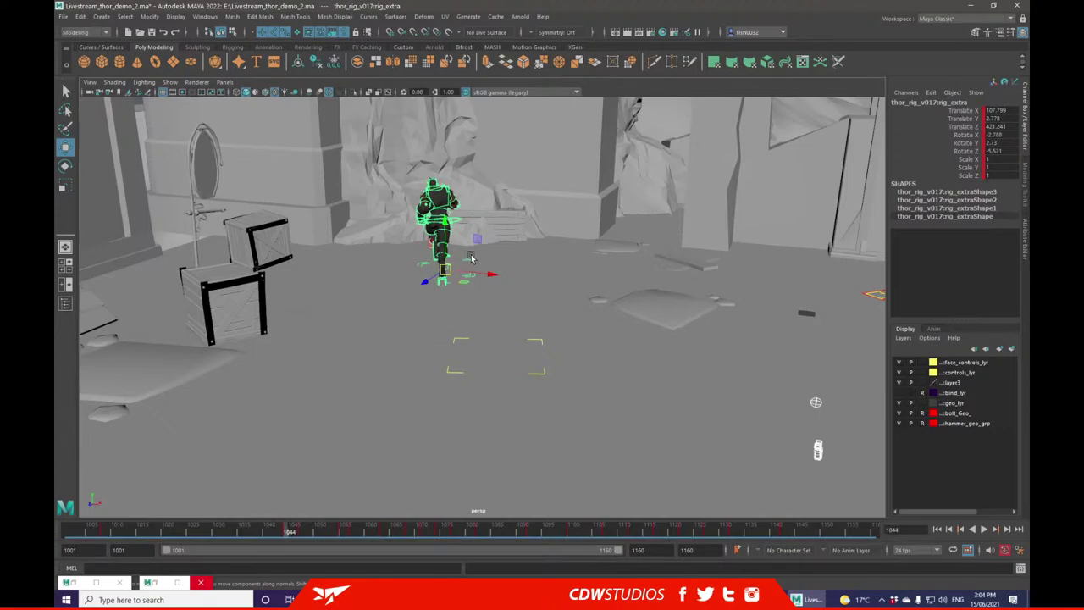
# - Try rotating Thor's rig_extra control freehand at frame 1044, check it from the side, and undo the last rotation
pyautogui.press('e')
pyautogui.moveTo(469, 229); pyautogui.dragTo(475, 232)
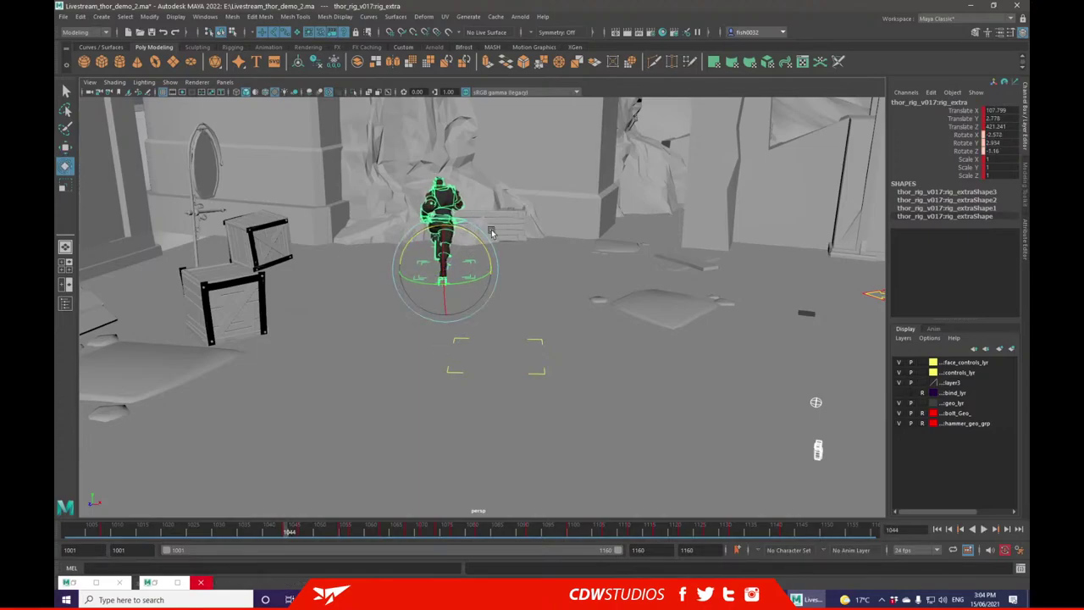
pyautogui.press('f')
pyautogui.scroll(-9, 522, 288)
pyautogui.keyDown('alt'); pyautogui.moveTo(571, 280); pyautogui.dragTo(474, 264); pyautogui.keyUp('alt')
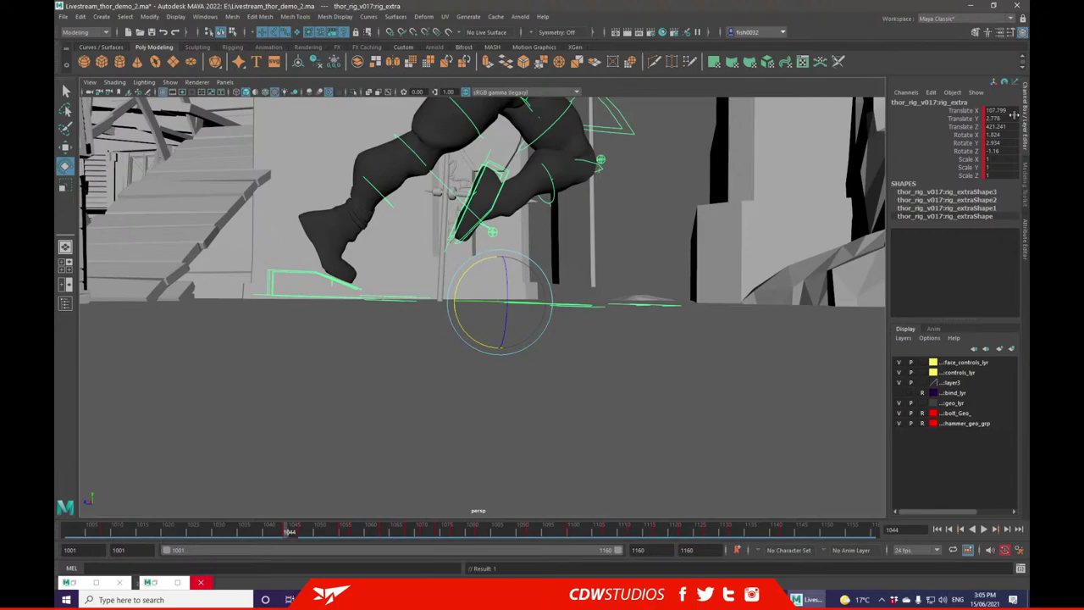
pyautogui.hotkey('ctrl', 'z')
# - Set Rotate X, Y and Z and Translate Y of Thor's rig_extra control to 0 at frame 1044
pyautogui.moveTo(1007, 135); pyautogui.dragTo(1016, 150)
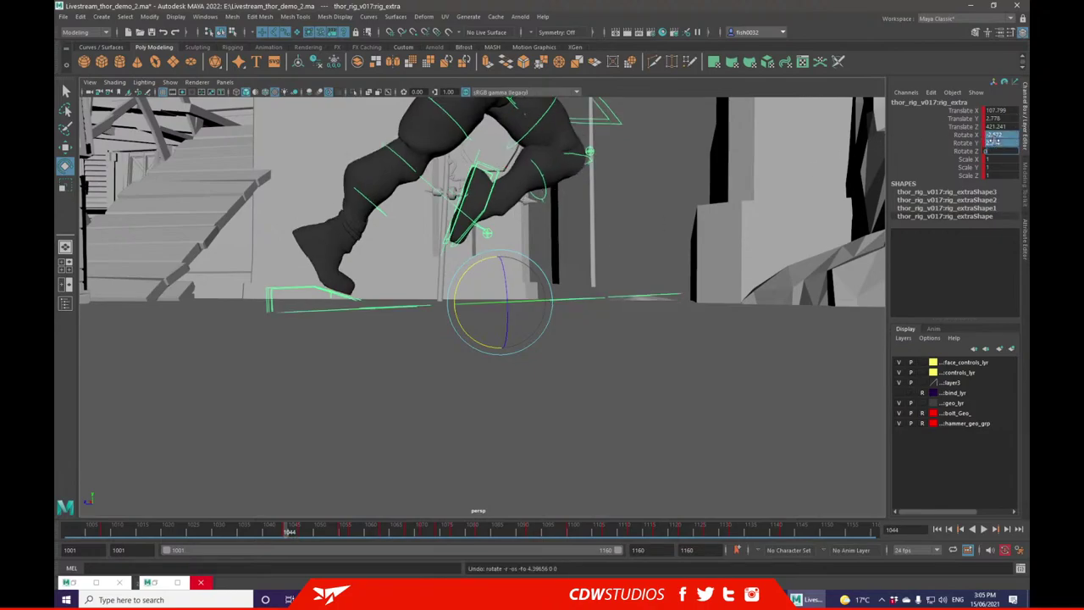
pyautogui.write('0')
pyautogui.press('Return')
pyautogui.doubleClick(992, 119)
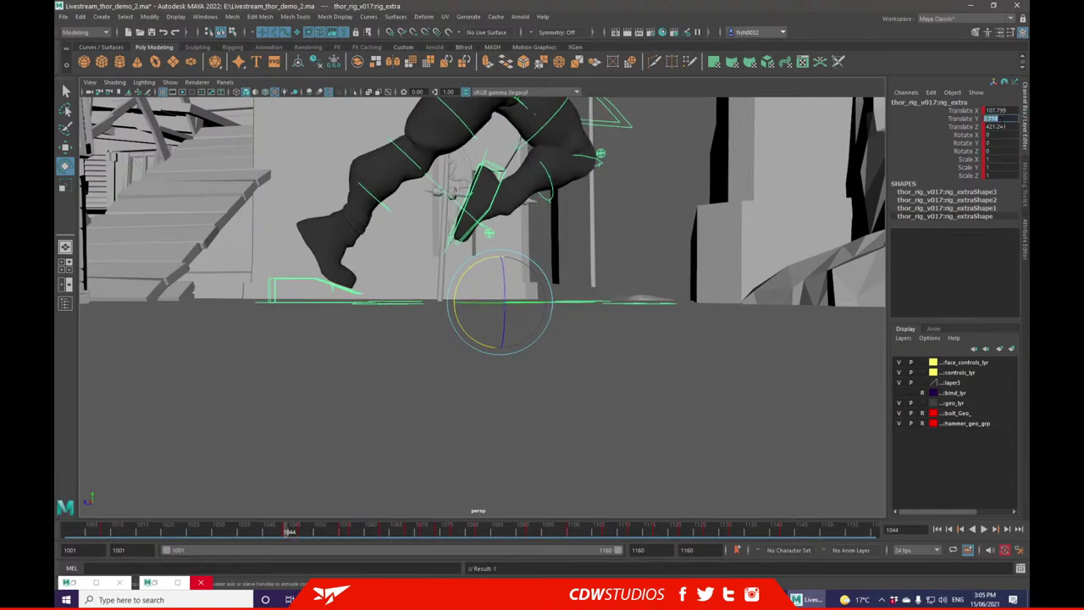
pyautogui.write('0')
pyautogui.press('Return')
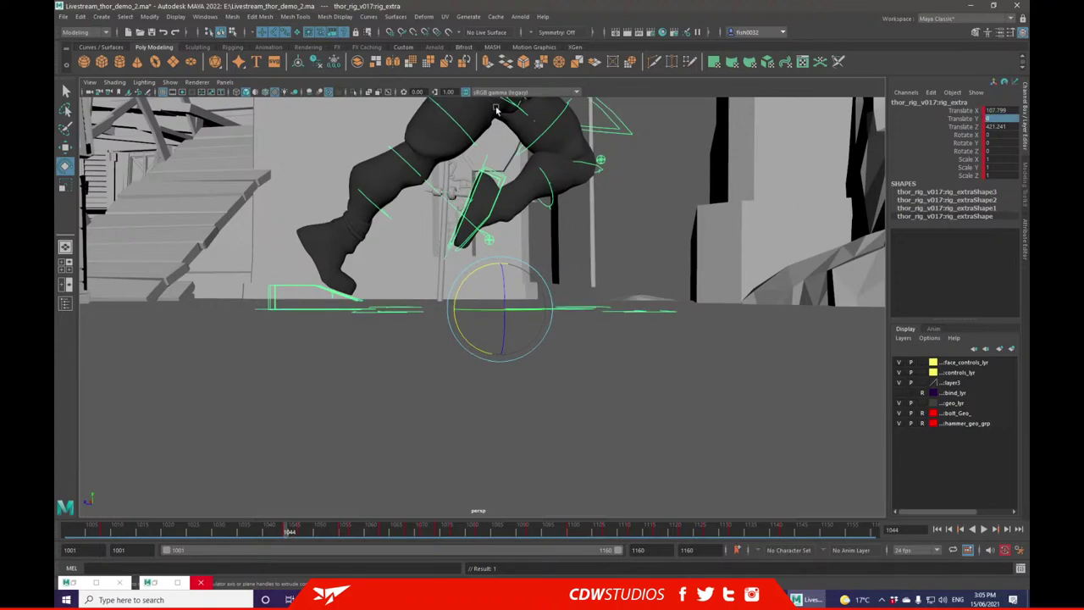
# - Lower Thor's rig_extra control to a Translate Y of about -2.714 at frame 1044
pyautogui.moveTo(498, 273); pyautogui.dragTo(499, 278)
pyautogui.scroll(-5, 618, 247)
pyautogui.keyDown('alt'); pyautogui.moveTo(625, 231); pyautogui.dragTo(598, 275); pyautogui.keyUp('alt')
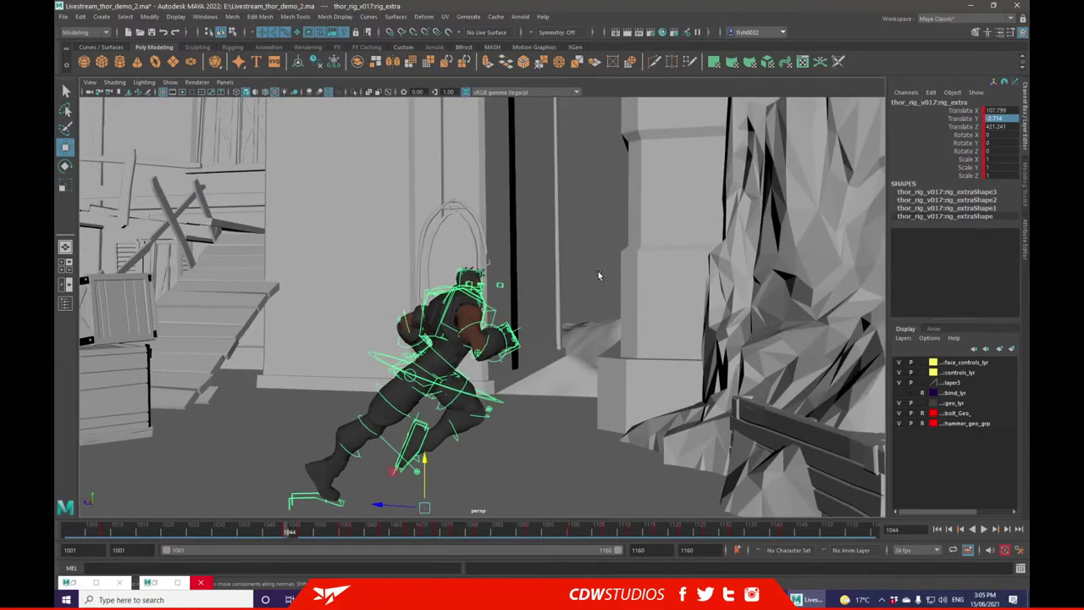
# - Reset Translate X, Y and Z of Thor's left and right main eyebrow controls to 0 at frame 1044
pyautogui.scroll(6, 483, 215)
pyautogui.click(487, 197)
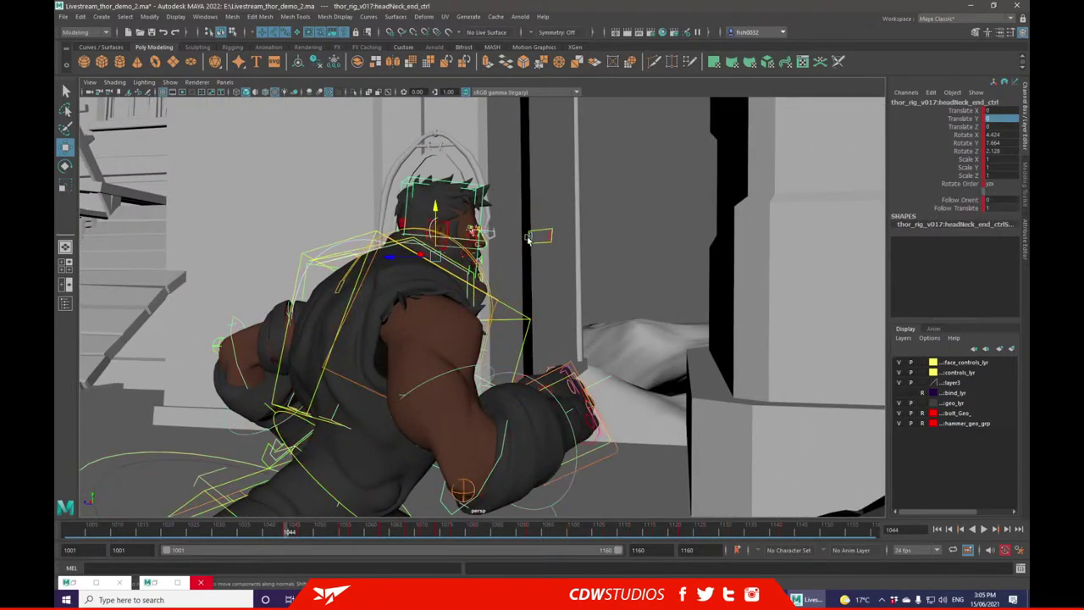
pyautogui.press('f')
pyautogui.keyDown('alt'); pyautogui.moveTo(673, 251); pyautogui.dragTo(506, 224); pyautogui.keyUp('alt')
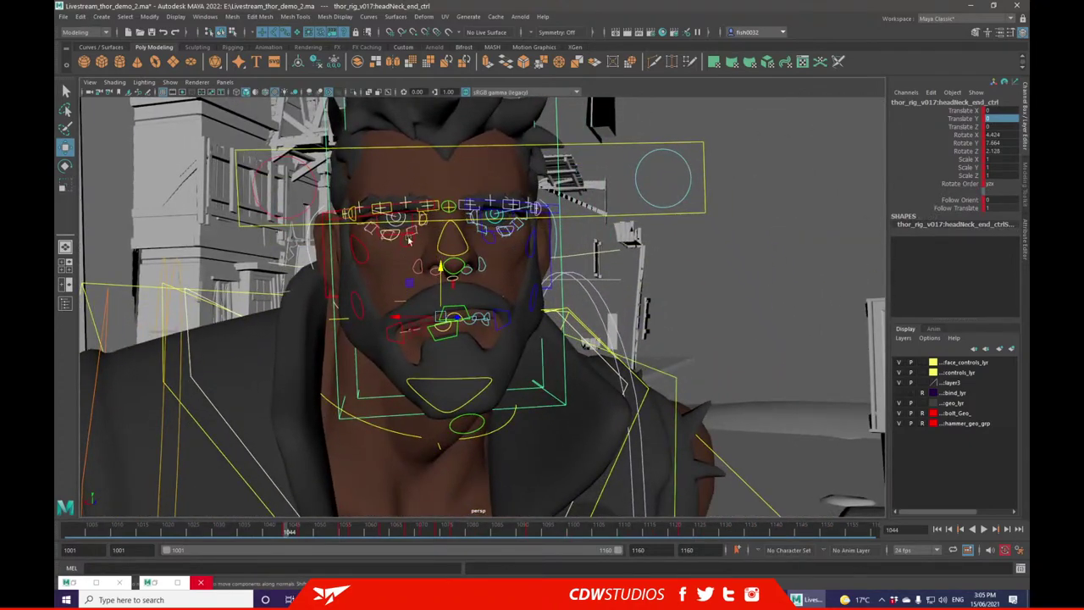
pyautogui.click(486, 207)
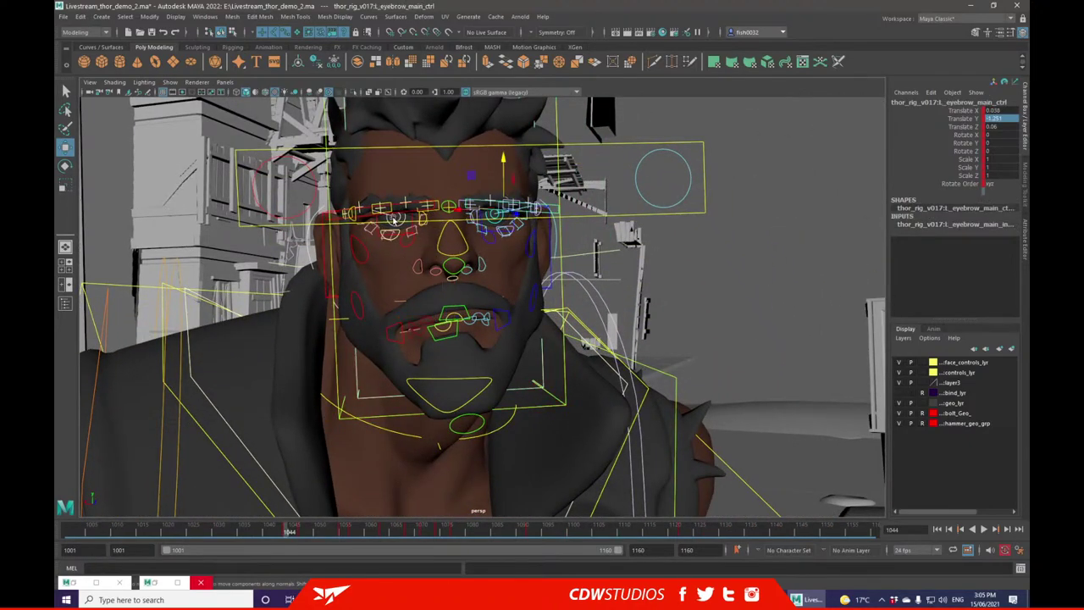
pyautogui.click(428, 203)
pyautogui.moveTo(388, 174); pyautogui.dragTo(388, 138)
pyautogui.hotkey('ctrl', 'z')
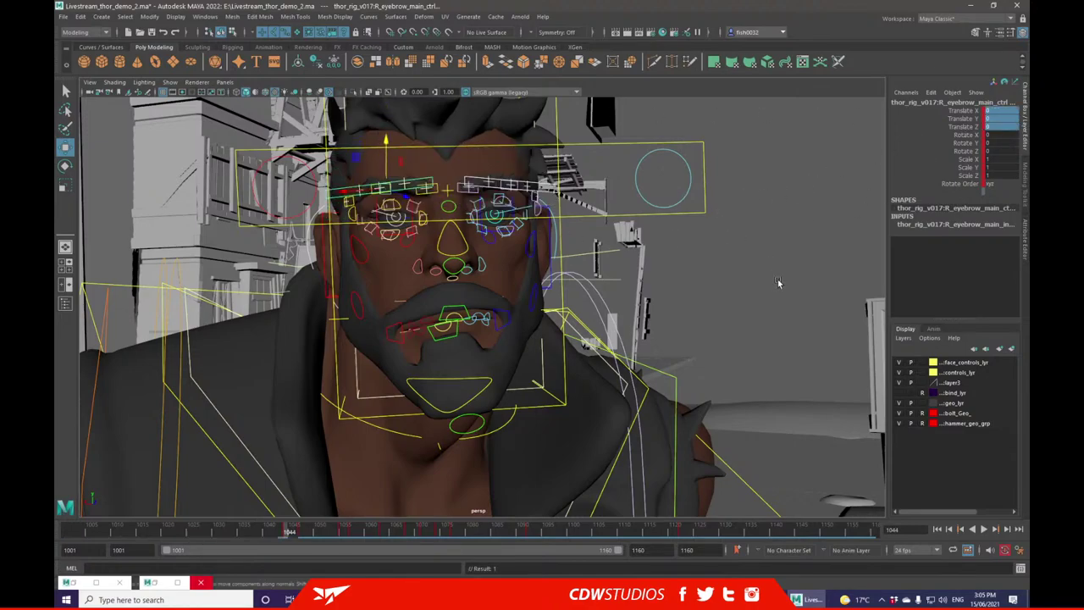
# - Go to frame 1034 and examine Thor's run pose from behind, the side and the front
pyautogui.click(653, 252)
pyautogui.keyDown('alt'); pyautogui.moveTo(653, 251); pyautogui.dragTo(607, 255); pyautogui.keyUp('alt')
pyautogui.scroll(-10, 662, 251)
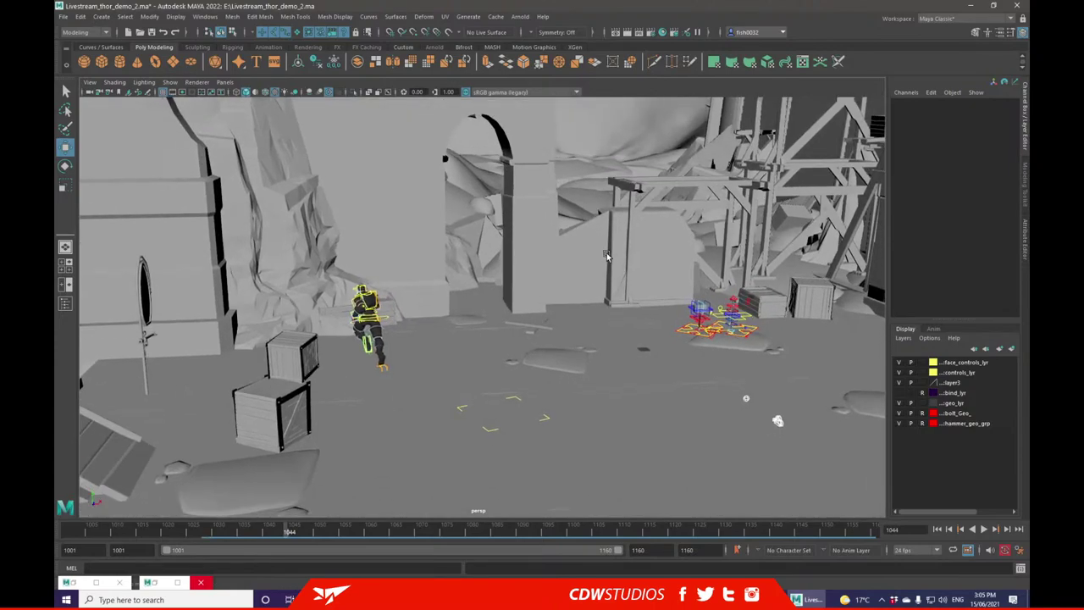
pyautogui.scroll(2, 607, 255)
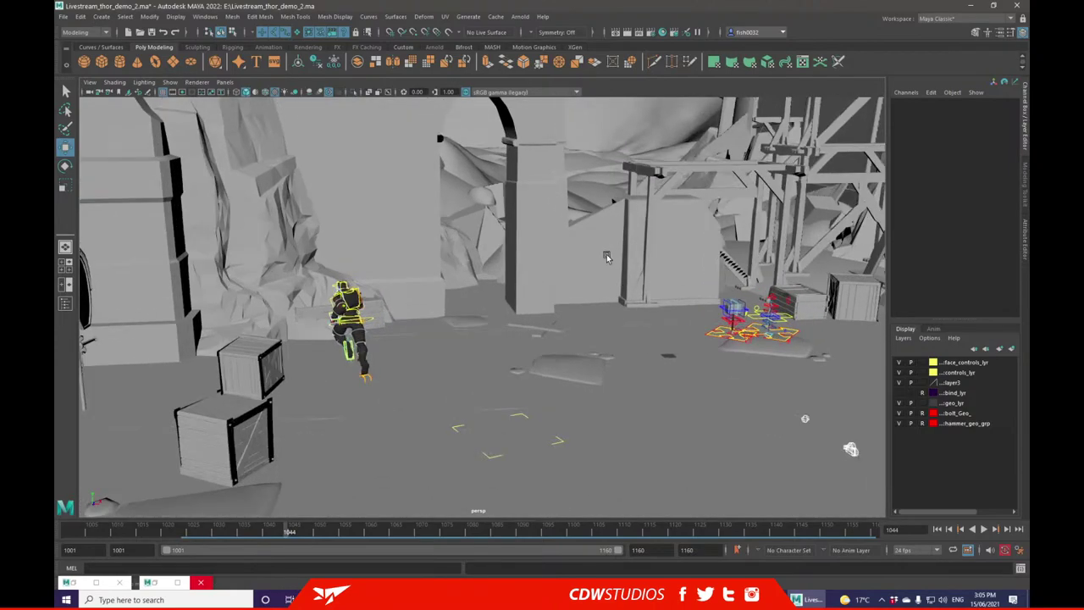
pyautogui.keyDown('alt'); pyautogui.moveTo(629, 289); pyautogui.dragTo(598, 240, button='middle'); pyautogui.keyUp('alt')
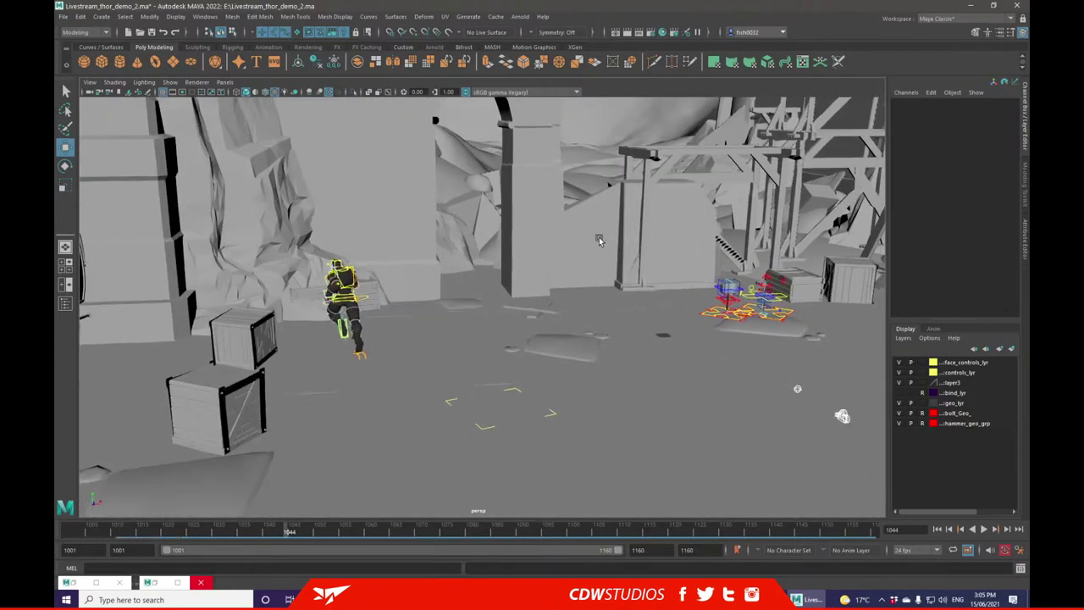
pyautogui.click(354, 271)
pyautogui.keyDown('alt'); pyautogui.moveTo(354, 270); pyautogui.dragTo(425, 331); pyautogui.keyUp('alt')
pyautogui.moveTo(298, 539); pyautogui.dragTo(239, 531)
pyautogui.keyDown('alt'); pyautogui.moveTo(457, 411); pyautogui.dragTo(473, 334, button='middle'); pyautogui.keyUp('alt')
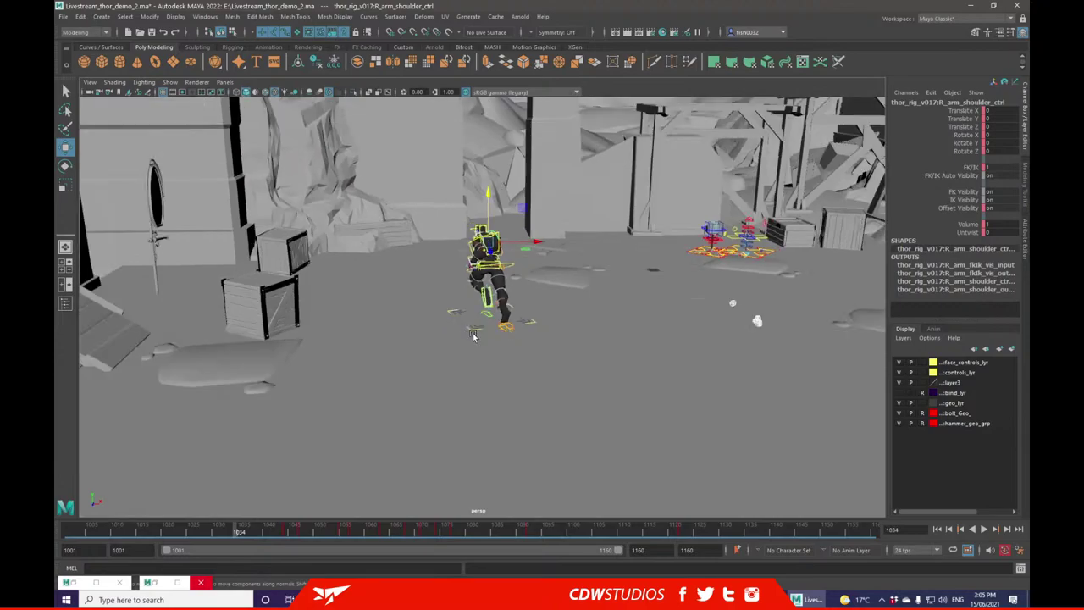
pyautogui.scroll(8, 432, 262)
pyautogui.keyDown('alt'); pyautogui.moveTo(429, 161); pyautogui.dragTo(386, 273, button='middle'); pyautogui.keyUp('alt')
pyautogui.keyDown('alt'); pyautogui.moveTo(385, 273); pyautogui.dragTo(803, 292); pyautogui.keyUp('alt')
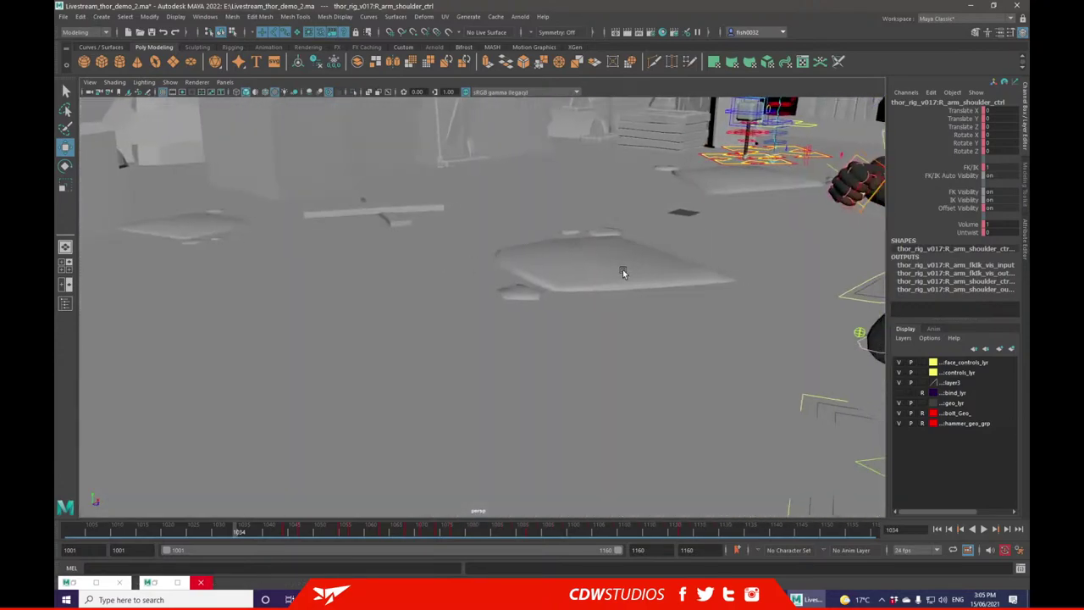
pyautogui.click(787, 263)
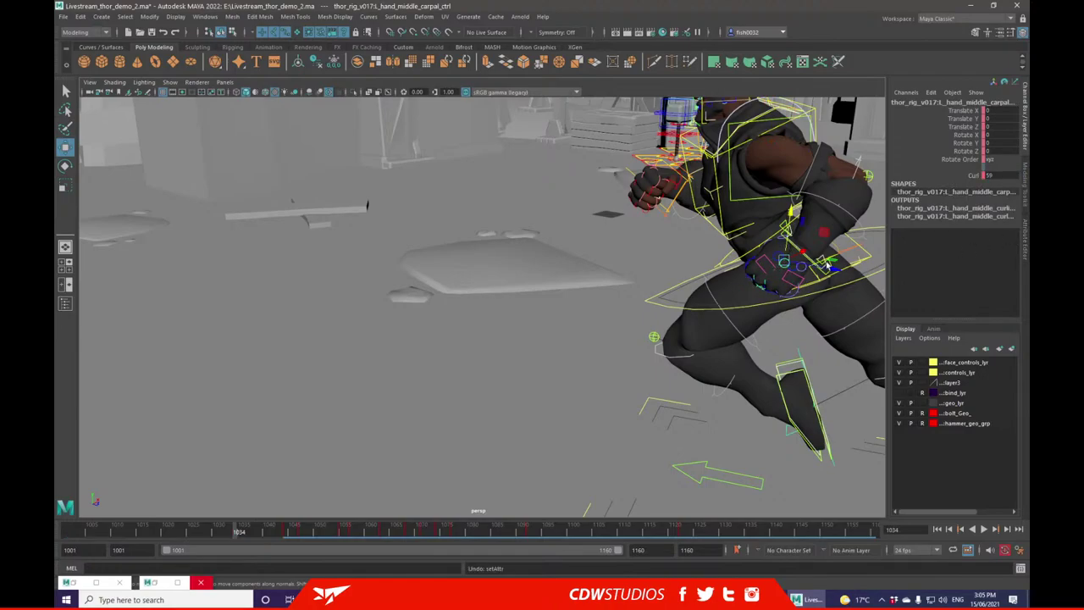
pyautogui.keyDown('alt'); pyautogui.moveTo(868, 264); pyautogui.dragTo(768, 302, button='middle'); pyautogui.keyUp('alt')
pyautogui.moveTo(767, 303)
pyautogui.keyDown('alt'); pyautogui.mouseDown()
pyautogui.moveTo(733, 300)
pyautogui.moveTo(777, 305)
pyautogui.mouseUp(); pyautogui.keyUp('alt')
pyautogui.keyDown('alt'); pyautogui.moveTo(777, 305); pyautogui.dragTo(623, 320, button='middle'); pyautogui.keyUp('alt')
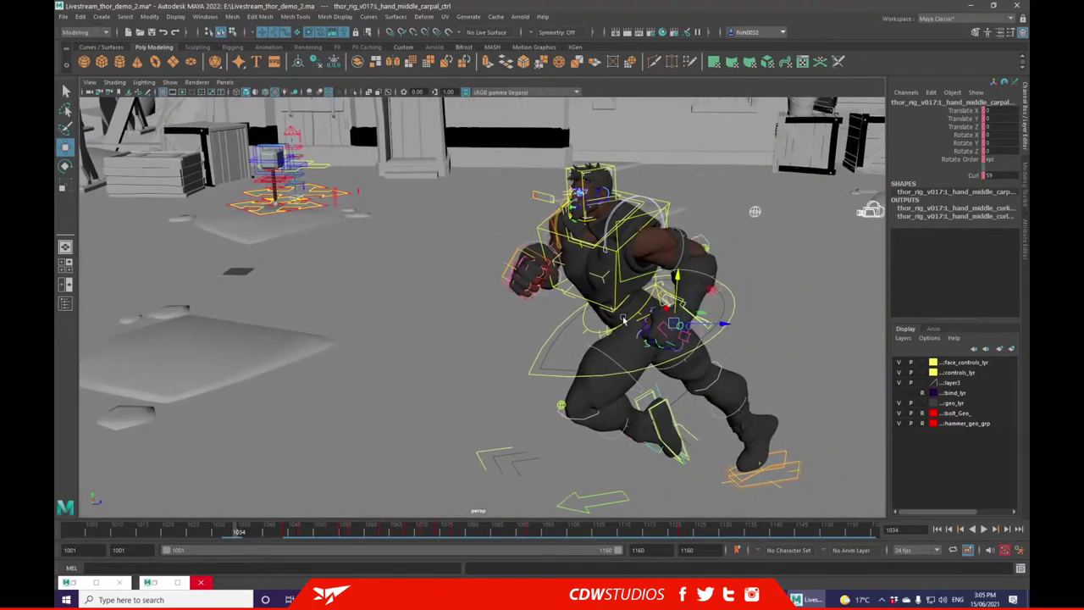
pyautogui.keyDown('alt'); pyautogui.moveTo(623, 320); pyautogui.dragTo(619, 288); pyautogui.keyUp('alt')
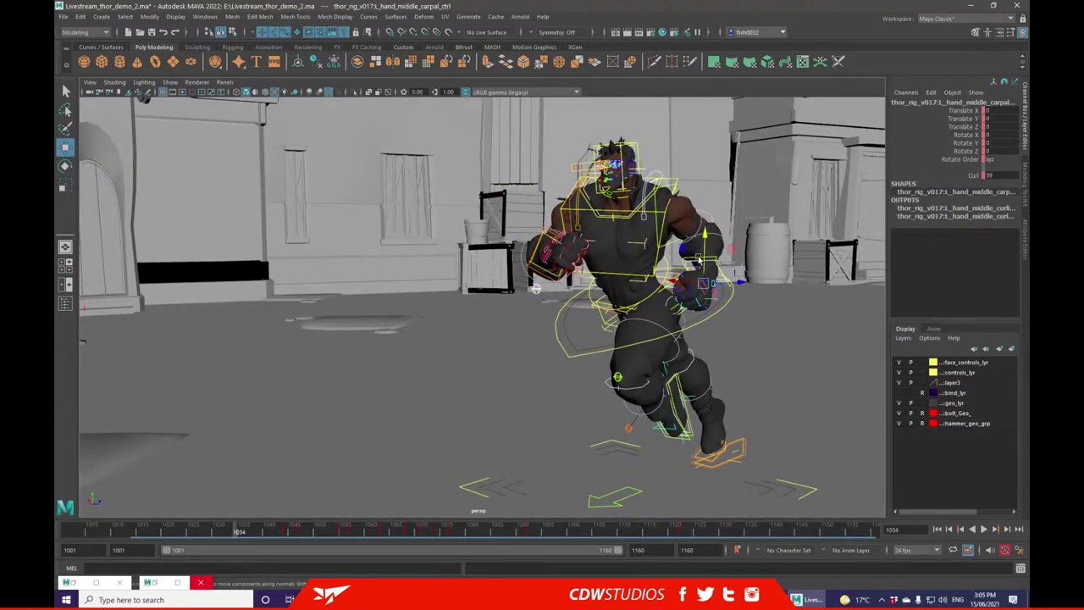
# - Inspect the attributes of Thor's left shoulder control and left arm IK control
pyautogui.click(648, 180)
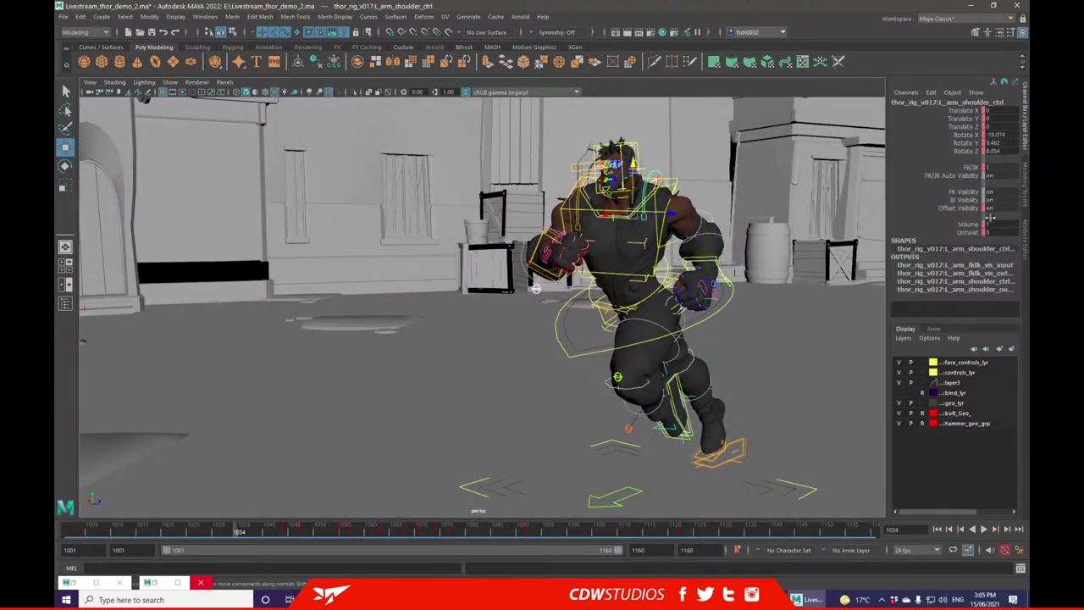
pyautogui.click(715, 257)
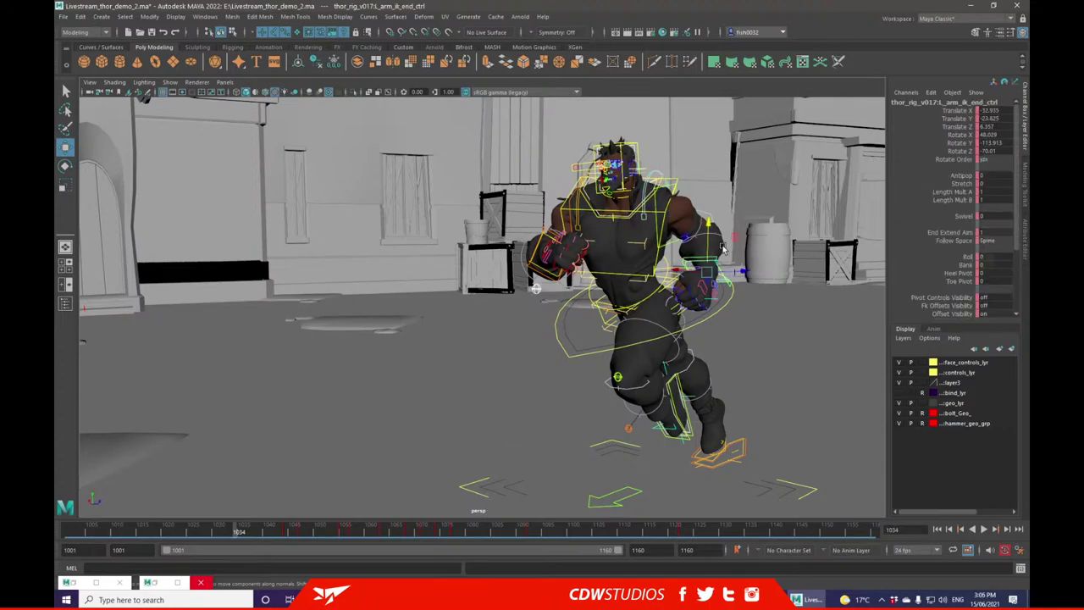
pyautogui.scroll(-2, 971, 229)
pyautogui.scroll(3, 751, 186)
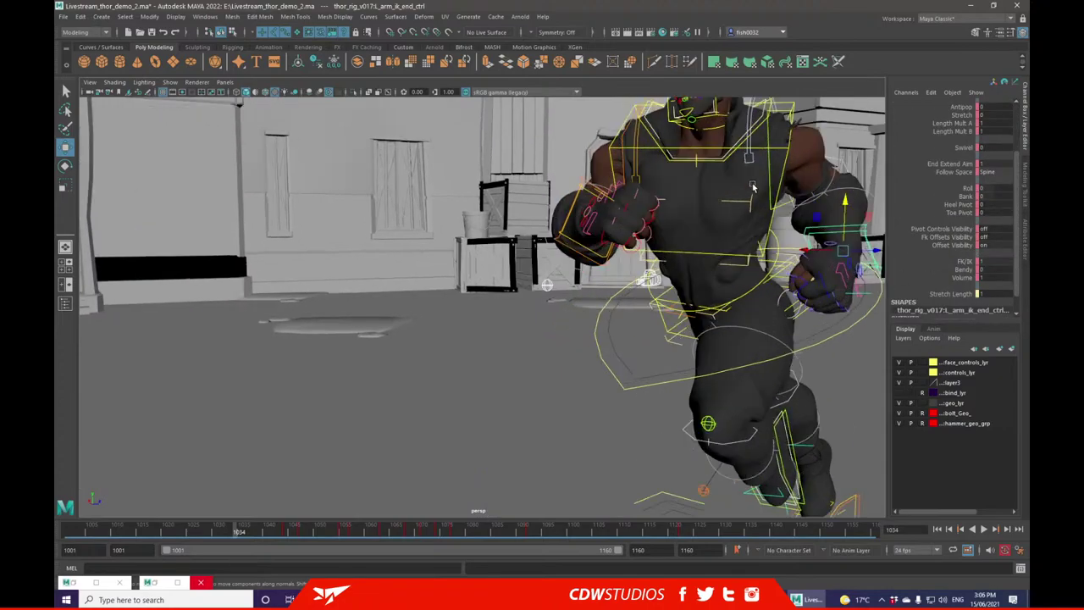
pyautogui.keyDown('alt'); pyautogui.moveTo(780, 250); pyautogui.dragTo(542, 158); pyautogui.keyUp('alt')
pyautogui.scroll(-5, 614, 264)
pyautogui.scroll(-5, 542, 159)
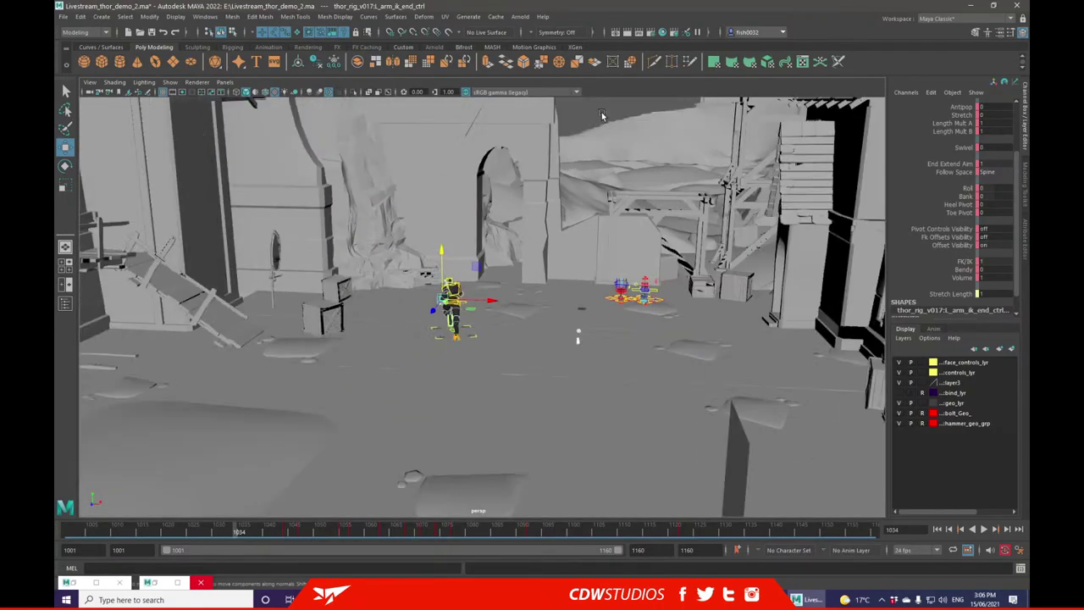
# - Clear the selection and scrub through the animation to frame 1079 in a wide view of the set
pyautogui.click(708, 204)
pyautogui.keyDown('alt'); pyautogui.moveTo(552, 241); pyautogui.dragTo(580, 232, button='middle'); pyautogui.keyUp('alt')
pyautogui.scroll(6, 542, 275)
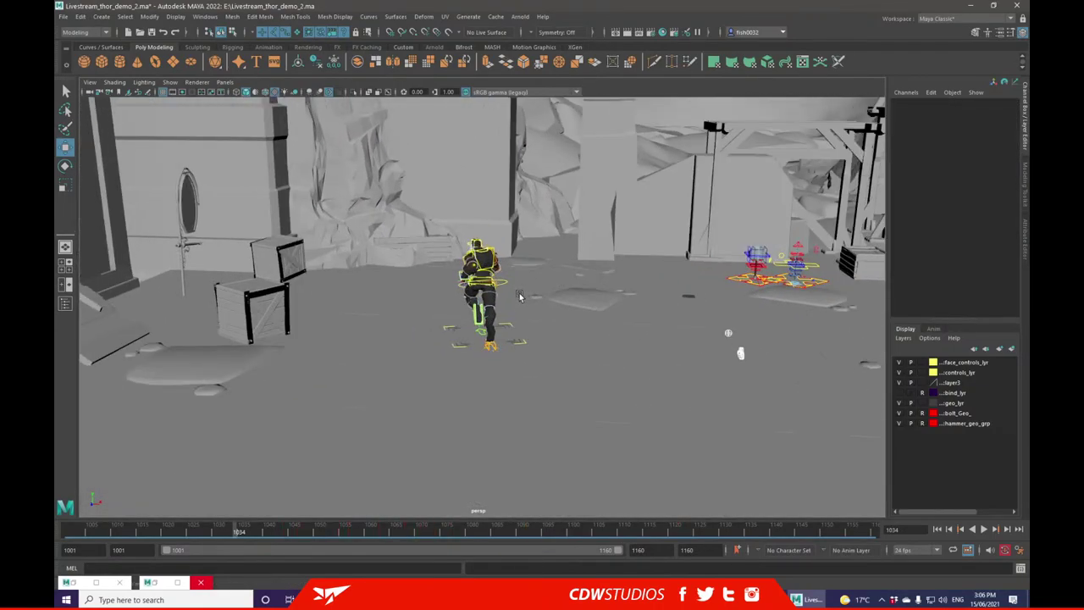
pyautogui.scroll(-3, 562, 272)
pyautogui.scroll(-5, 562, 269)
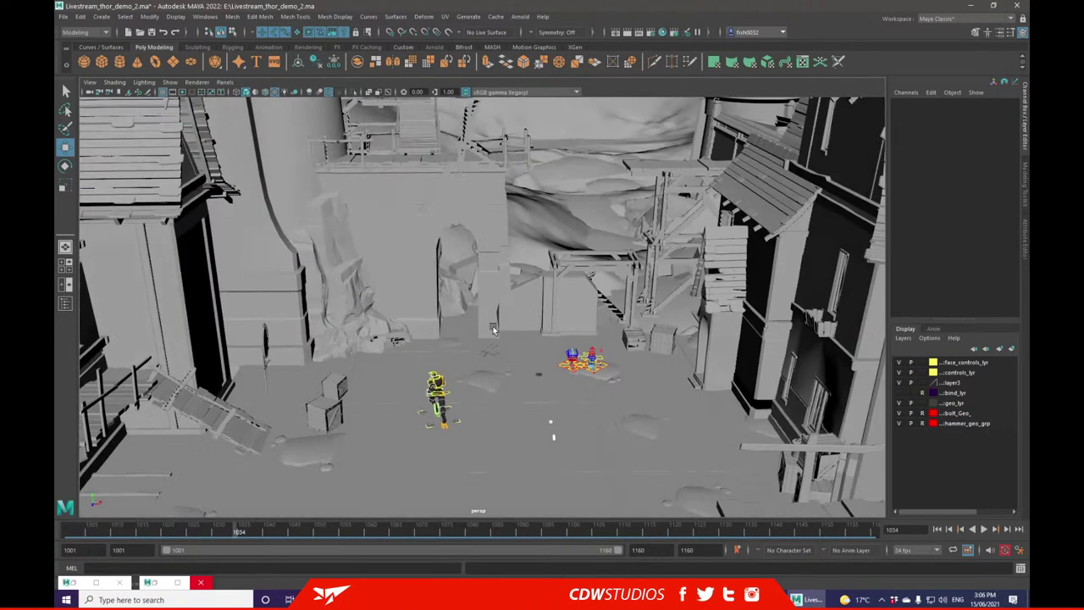
pyautogui.moveTo(71, 530); pyautogui.dragTo(430, 520)
pyautogui.moveTo(525, 518); pyautogui.dragTo(566, 514)
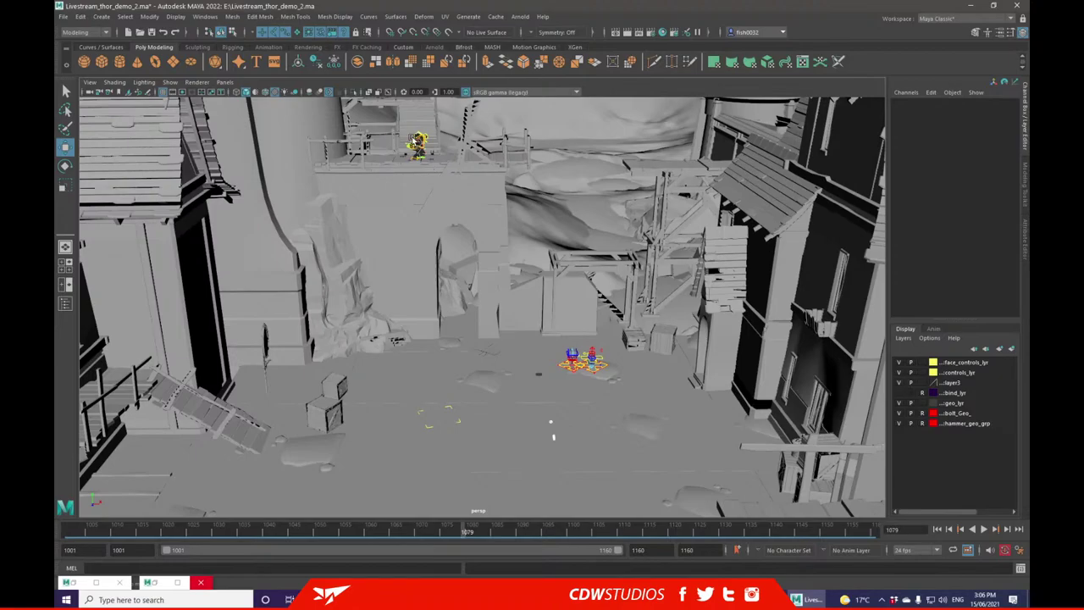
# - Go to frame 1077 and frame the crouching Thor on the wooden platform, checking the neighbouring frames
pyautogui.click(415, 141)
pyautogui.press('f')
pyautogui.moveTo(466, 537); pyautogui.dragTo(456, 530)
pyautogui.scroll(-8, 595, 342)
pyautogui.keyDown('alt'); pyautogui.moveTo(595, 344); pyautogui.dragTo(512, 408); pyautogui.keyUp('alt')
pyautogui.scroll(-5, 529, 306)
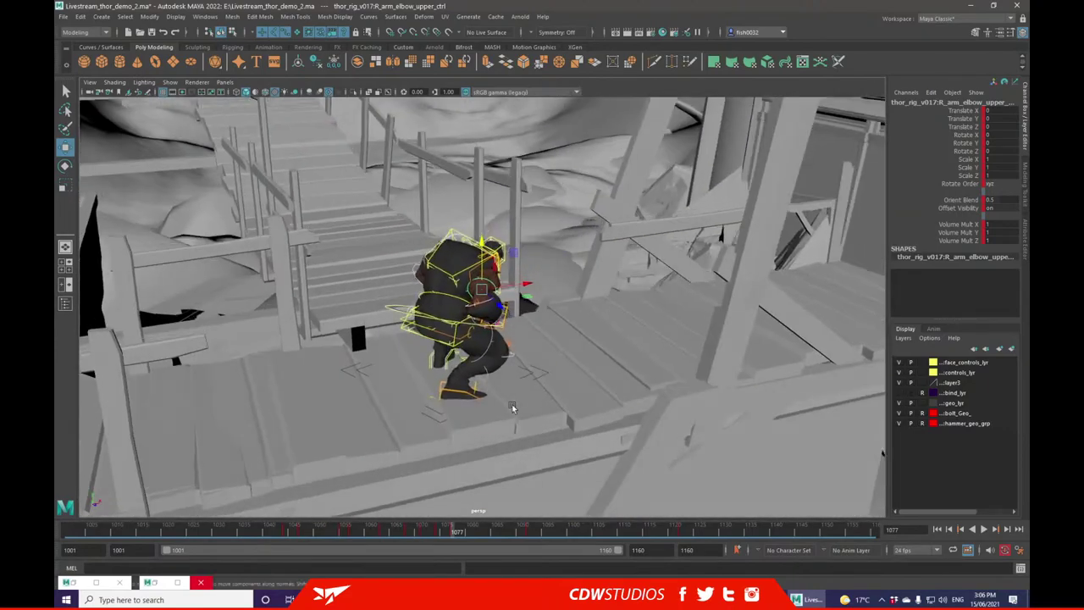
pyautogui.click(439, 534)
pyautogui.scroll(-5, 481, 279)
pyautogui.keyDown('alt'); pyautogui.moveTo(481, 280); pyautogui.dragTo(491, 385); pyautogui.keyUp('alt')
pyautogui.moveTo(452, 529)
pyautogui.mouseDown()
pyautogui.moveTo(440, 526)
pyautogui.moveTo(452, 529)
pyautogui.mouseUp()
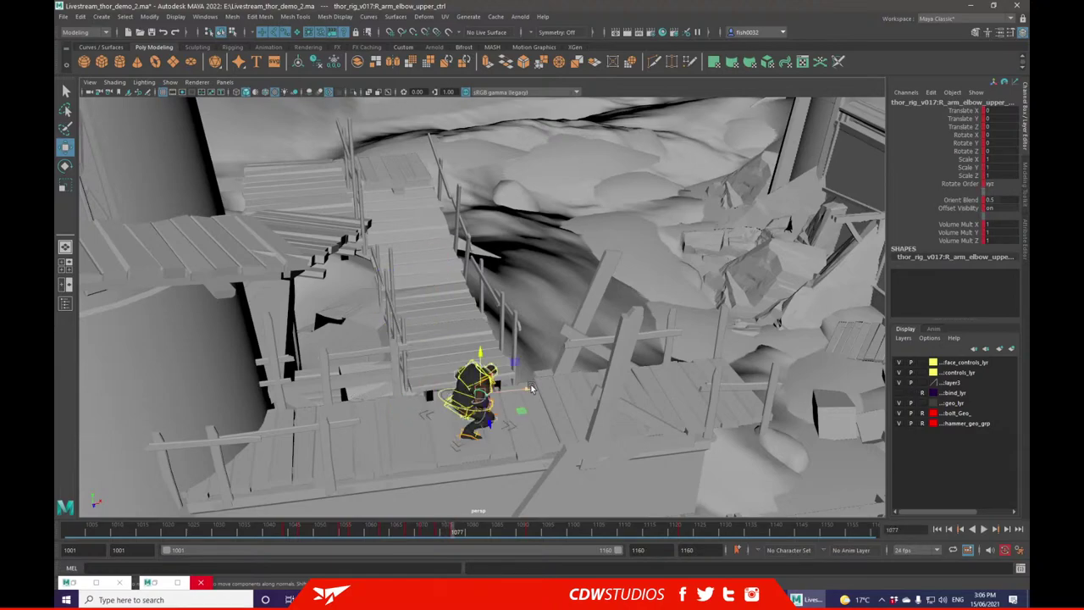
pyautogui.press('f')
pyautogui.scroll(-6, 542, 350)
pyautogui.moveTo(574, 350)
pyautogui.keyDown('alt'); pyautogui.mouseDown()
pyautogui.moveTo(503, 361)
pyautogui.moveTo(580, 357)
pyautogui.mouseUp(); pyautogui.keyUp('alt')
# - Reposition Thor's right arm IK control at frame 1077 to a Translate X, Y, Z of about 45.816, 14.621, 26.776
pyautogui.click(512, 363)
pyautogui.moveTo(504, 369); pyautogui.dragTo(568, 284)
pyautogui.click(65, 166)
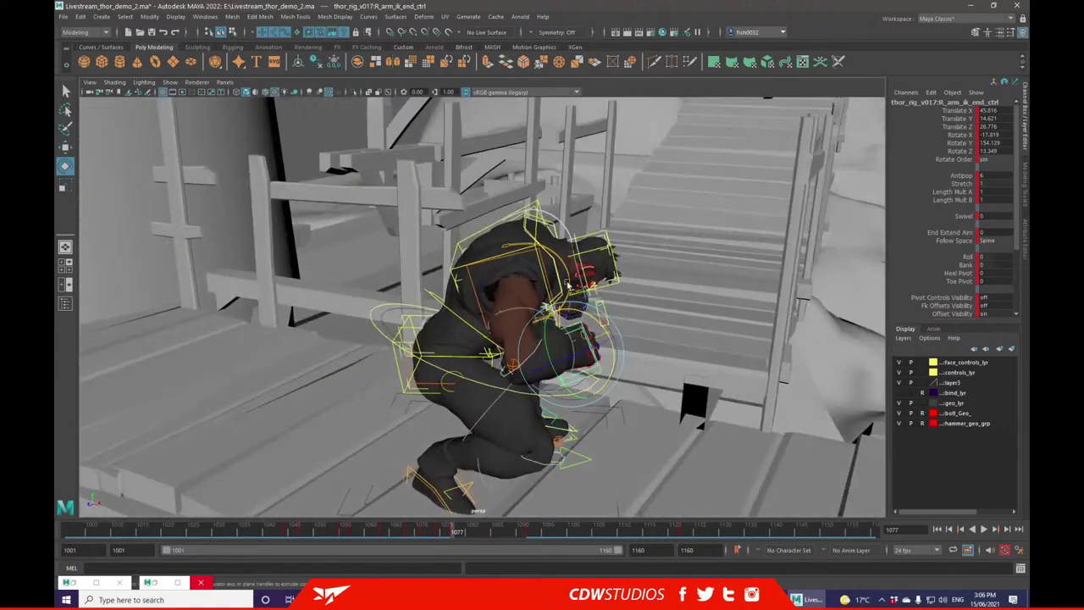
pyautogui.click(369, 324)
pyautogui.keyDown('alt'); pyautogui.moveTo(369, 324); pyautogui.dragTo(619, 454); pyautogui.keyUp('alt')
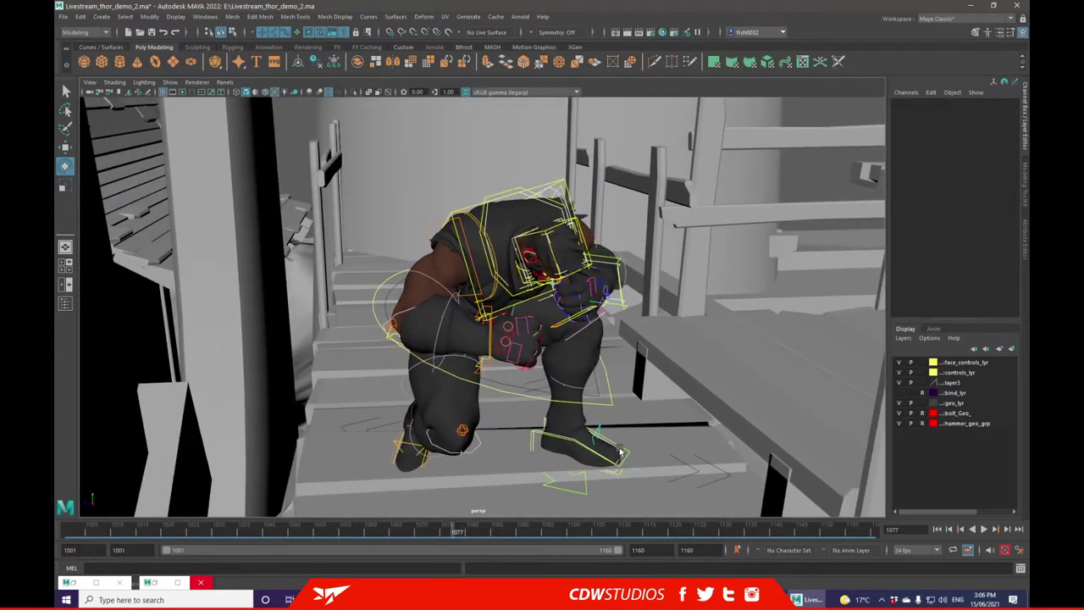
# - Shift Thor's left foot IK control freehand outward at frame 1077 to widen the crouch stance
pyautogui.click(622, 454)
pyautogui.click(66, 147)
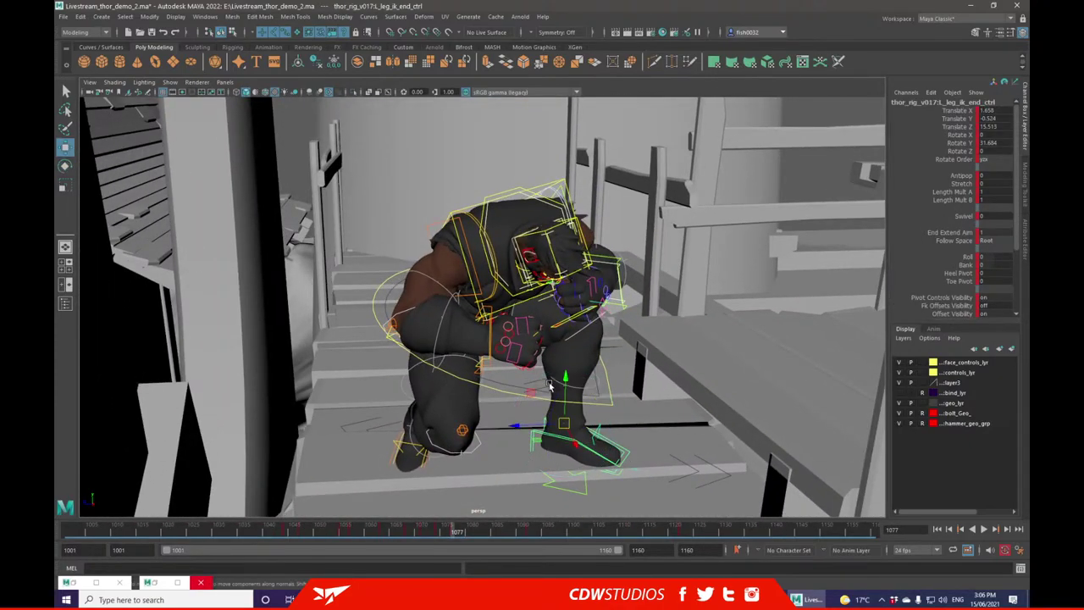
pyautogui.moveTo(544, 424); pyautogui.dragTo(605, 398)
pyautogui.click(66, 166)
pyautogui.keyDown('alt'); pyautogui.moveTo(370, 394); pyautogui.dragTo(523, 286); pyautogui.keyUp('alt')
pyautogui.click(533, 343)
pyautogui.click(65, 149)
pyautogui.moveTo(498, 366); pyautogui.dragTo(435, 372)
pyautogui.keyDown('alt'); pyautogui.moveTo(576, 356); pyautogui.dragTo(395, 280); pyautogui.keyUp('alt')
# - Rotate Thor's right foot IK control to about -4.34, -12.562, 0.817 in X, Y, Z and move it to Translate Y about 4.05
pyautogui.click(344, 337)
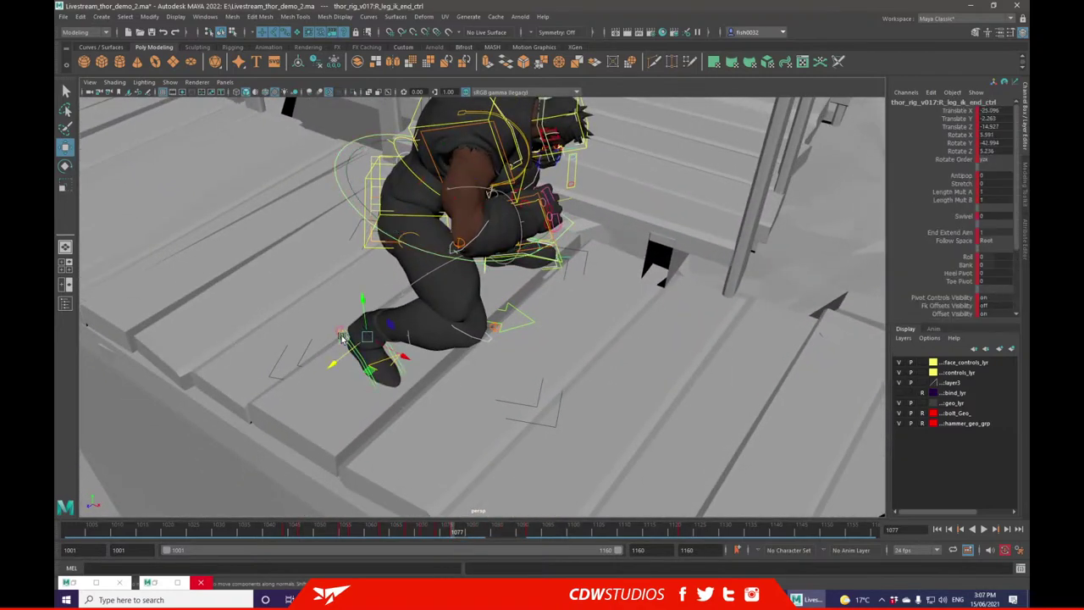
pyautogui.moveTo(357, 345); pyautogui.dragTo(342, 404)
pyautogui.click(65, 166)
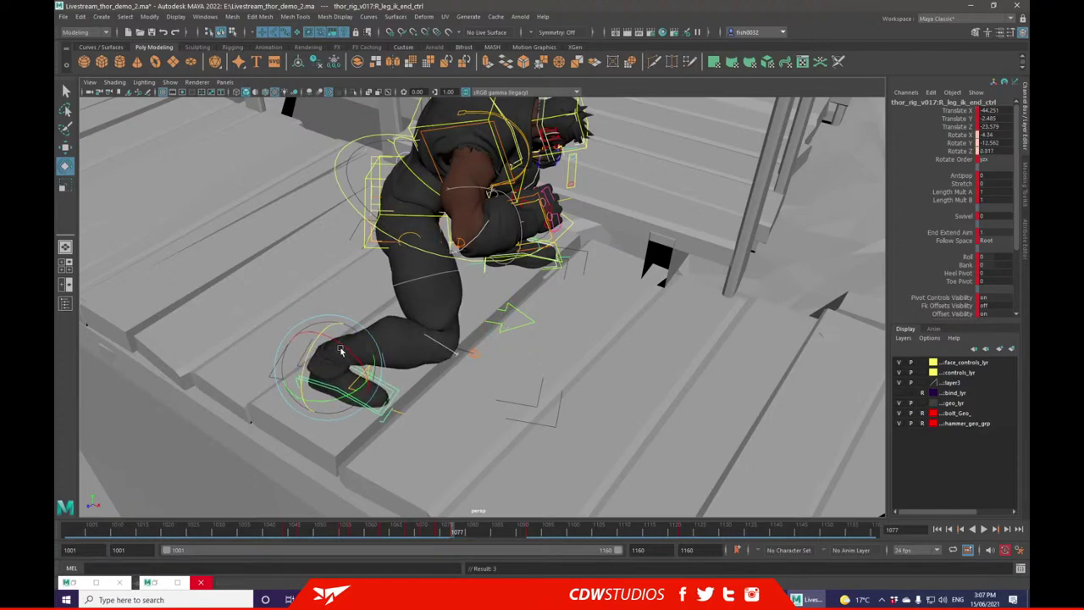
pyautogui.click(66, 146)
pyautogui.moveTo(321, 348); pyautogui.dragTo(329, 336)
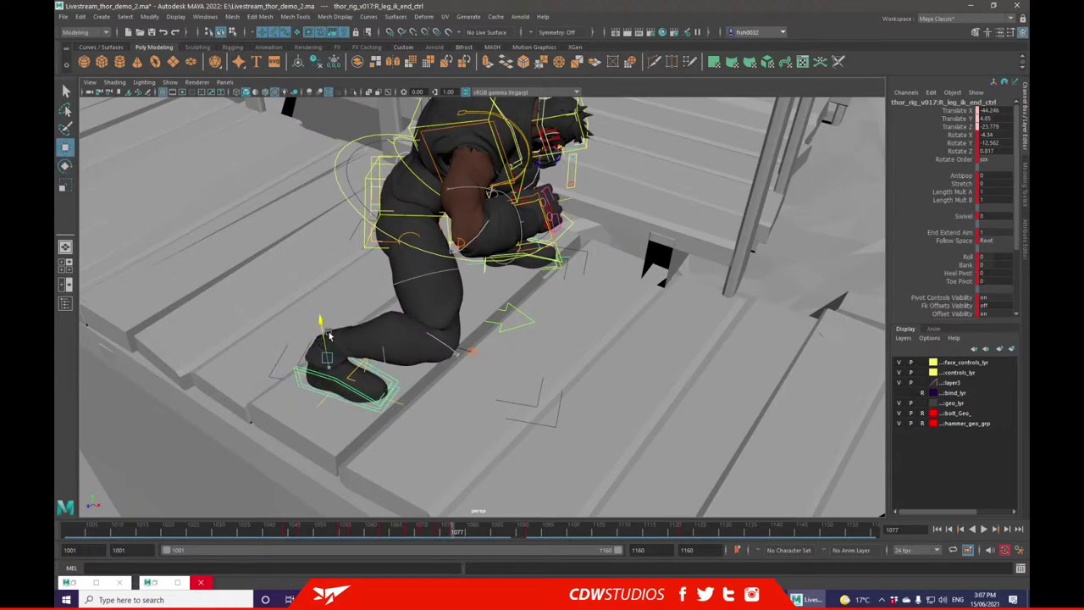
# - Try placements for Thor's right foot IK control, undoing rejected moves, and place it at Translate X, Y, Z about -17.31, 0.04, -30.665
pyautogui.keyDown('alt'); pyautogui.moveTo(502, 314); pyautogui.dragTo(494, 350); pyautogui.keyUp('alt')
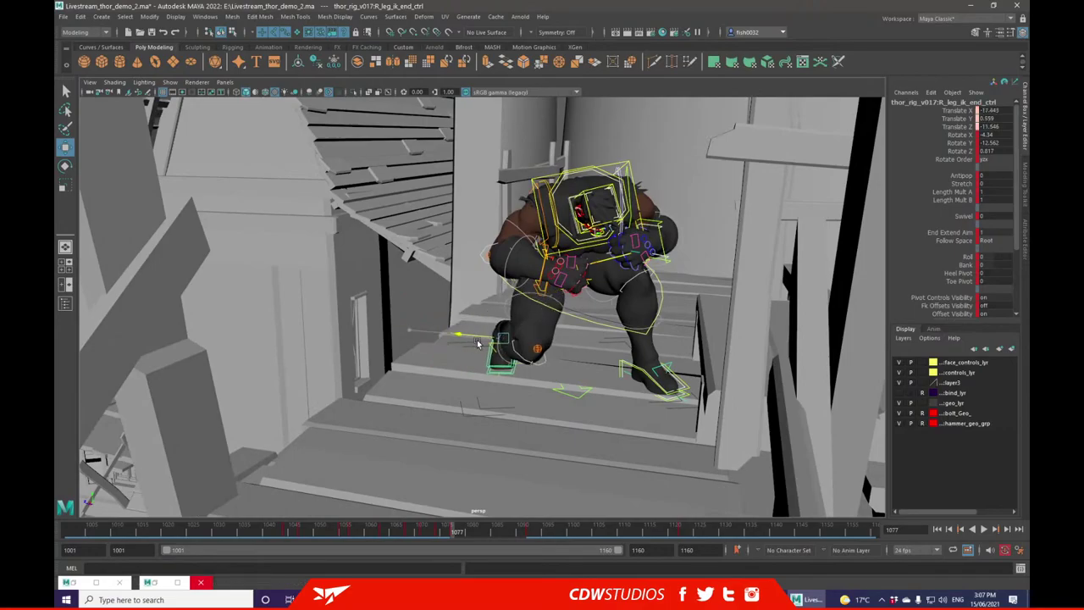
pyautogui.hotkey('ctrl', 'z')
pyautogui.keyDown('alt'); pyautogui.moveTo(421, 371); pyautogui.dragTo(410, 444); pyautogui.keyUp('alt')
pyautogui.keyDown('alt'); pyautogui.moveTo(419, 467); pyautogui.dragTo(360, 420); pyautogui.keyUp('alt')
pyautogui.hotkey('ctrl', 'z')
pyautogui.moveTo(336, 363); pyautogui.dragTo(365, 351)
pyautogui.keyDown('alt'); pyautogui.moveTo(365, 351); pyautogui.dragTo(173, 179); pyautogui.keyUp('alt')
# - Lift Thor's right heel by rotating the right leg's reverse ball control to a Rotate Z of about 34.782
pyautogui.click(410, 372)
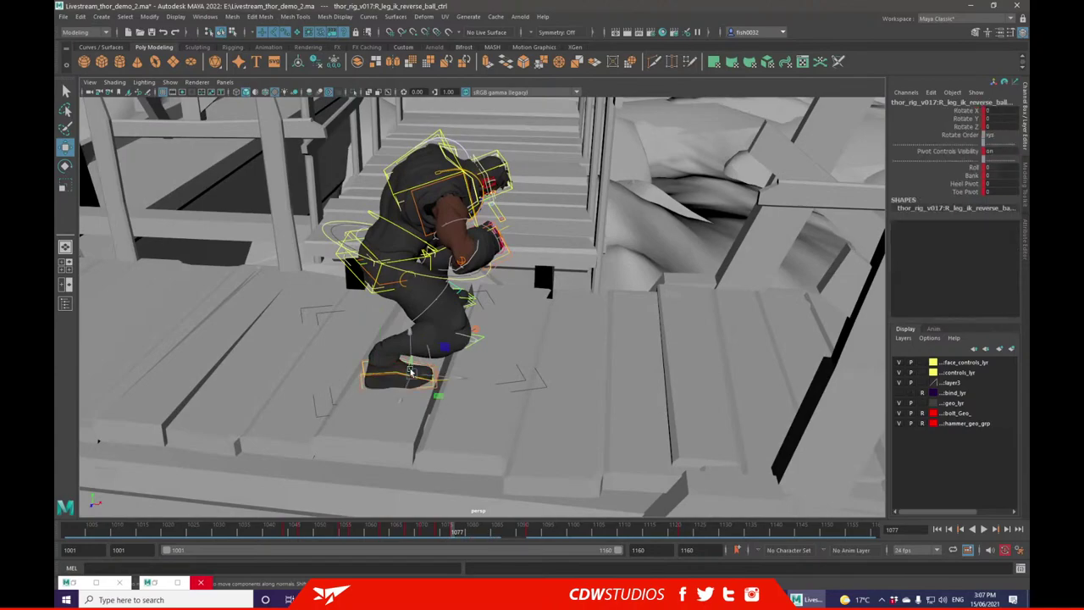
pyautogui.click(65, 166)
pyautogui.moveTo(434, 347); pyautogui.dragTo(442, 345)
pyautogui.press('w')
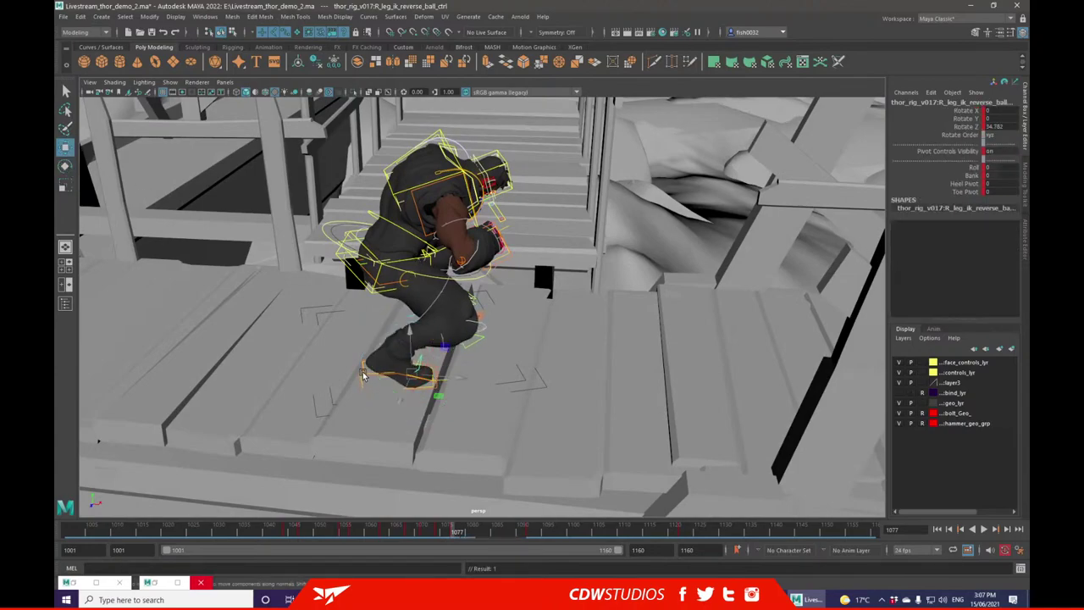
# - Turn Thor's right foot IK control freehand from a rear view at frame 1077
pyautogui.click(448, 374)
pyautogui.keyDown('alt'); pyautogui.moveTo(448, 374); pyautogui.dragTo(279, 387); pyautogui.keyUp('alt')
pyautogui.click(64, 166)
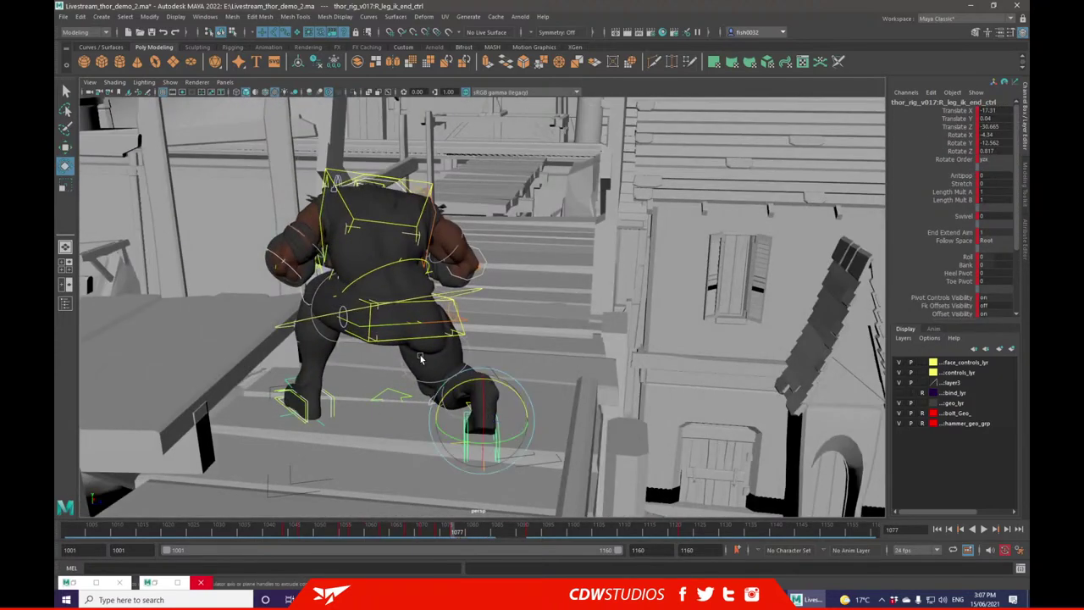
pyautogui.moveTo(462, 408); pyautogui.dragTo(436, 376)
pyautogui.click(64, 146)
# - Rotate Thor's right arm IK control and lower the fist to the planks at Translate X, Y, Z about 38.317, 3.241, 68.365
pyautogui.keyDown('alt'); pyautogui.moveTo(144, 162); pyautogui.dragTo(479, 329); pyautogui.keyUp('alt')
pyautogui.click(455, 336)
pyautogui.click(64, 166)
pyautogui.moveTo(415, 288); pyautogui.dragTo(430, 326)
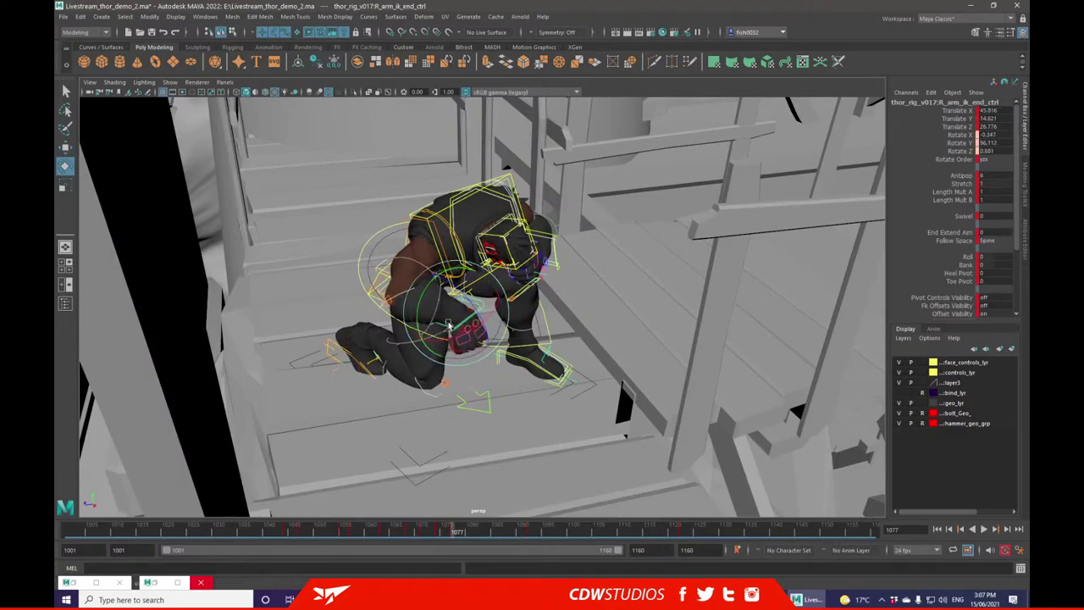
pyautogui.click(65, 148)
pyautogui.moveTo(459, 277); pyautogui.dragTo(540, 346)
pyautogui.keyDown('alt'); pyautogui.moveTo(540, 345); pyautogui.dragTo(497, 313, button='middle'); pyautogui.keyUp('alt')
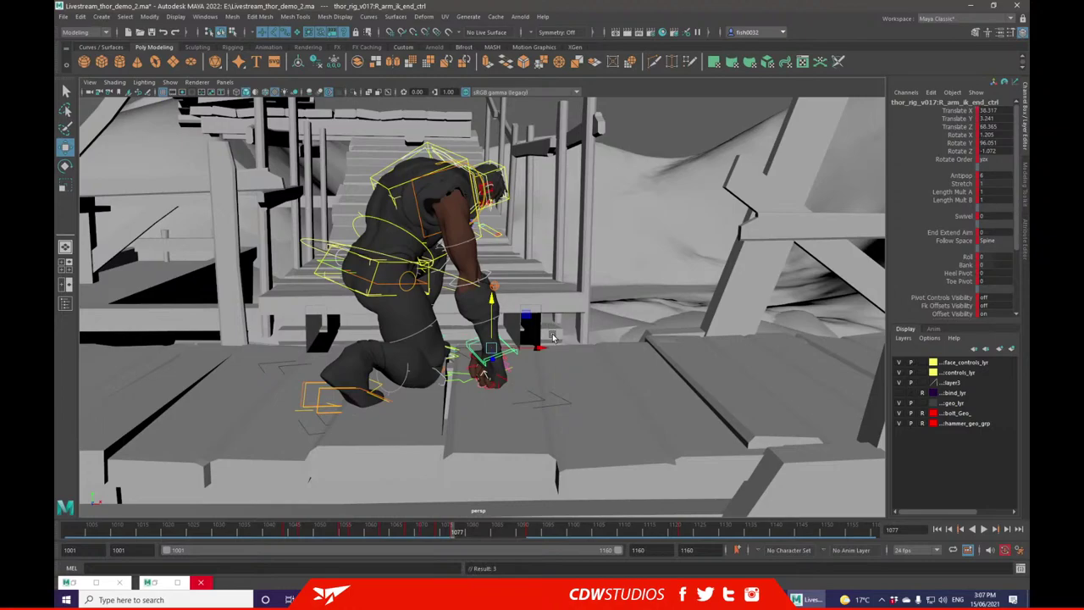
# - Rotate Thor's cog control to about 28.804, 18.564, 7.009 in X, Y, Z and lower it to a Translate Y of about -56.844
pyautogui.press('f')
pyautogui.keyDown('alt'); pyautogui.moveTo(553, 337); pyautogui.dragTo(557, 333); pyautogui.keyUp('alt')
pyautogui.scroll(-5, 556, 334)
pyautogui.keyDown('alt'); pyautogui.moveTo(556, 334); pyautogui.dragTo(589, 406, button='middle'); pyautogui.keyUp('alt')
pyautogui.keyDown('alt'); pyautogui.moveTo(589, 406); pyautogui.dragTo(220, 190); pyautogui.keyUp('alt')
pyautogui.click(201, 187)
pyautogui.click(66, 168)
pyautogui.moveTo(348, 180); pyautogui.dragTo(387, 225)
pyautogui.moveTo(229, 177); pyautogui.dragTo(65, 153)
pyautogui.click(66, 149)
pyautogui.moveTo(362, 218); pyautogui.dragTo(363, 244)
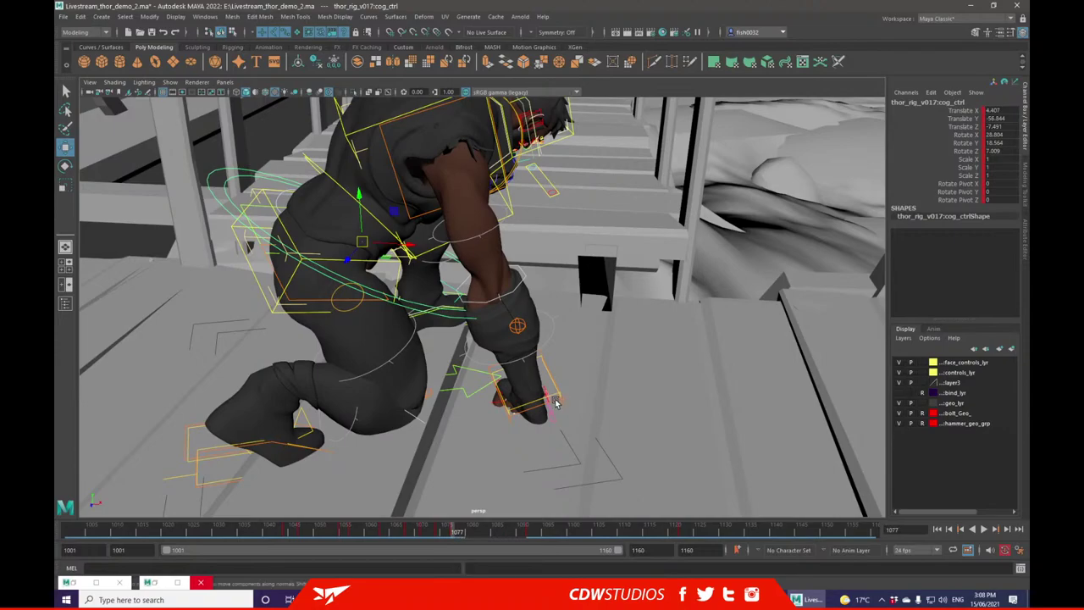
# - Raise Thor's right hand IK control slightly so the hand rests on the planks
pyautogui.click(556, 404)
pyautogui.moveTo(522, 362); pyautogui.dragTo(525, 341)
pyautogui.keyDown('alt'); pyautogui.moveTo(604, 327); pyautogui.dragTo(441, 311); pyautogui.keyUp('alt')
# - Rotate Thor's right foot IK control to about 7.669, -37.25, -4.615 in X, Y, Z at frame 1077
pyautogui.keyDown('alt'); pyautogui.moveTo(258, 313); pyautogui.dragTo(325, 340); pyautogui.keyUp('alt')
pyautogui.click(235, 380)
pyautogui.click(66, 167)
pyautogui.moveTo(259, 355); pyautogui.dragTo(199, 379)
pyautogui.keyDown('alt'); pyautogui.moveTo(222, 339); pyautogui.dragTo(75, 199); pyautogui.keyUp('alt')
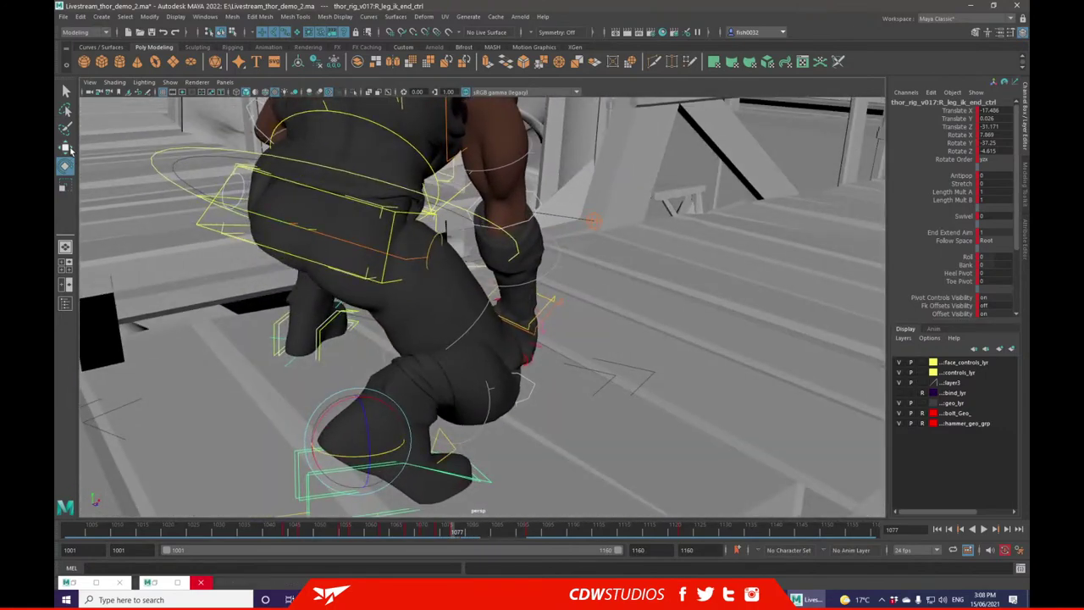
# - Move Thor's right foot IK control to about -3.416, 0.249, -22.619 and rotate it to about 10.966, -15.534, -1.54 in X, Y, Z
pyautogui.click(65, 147)
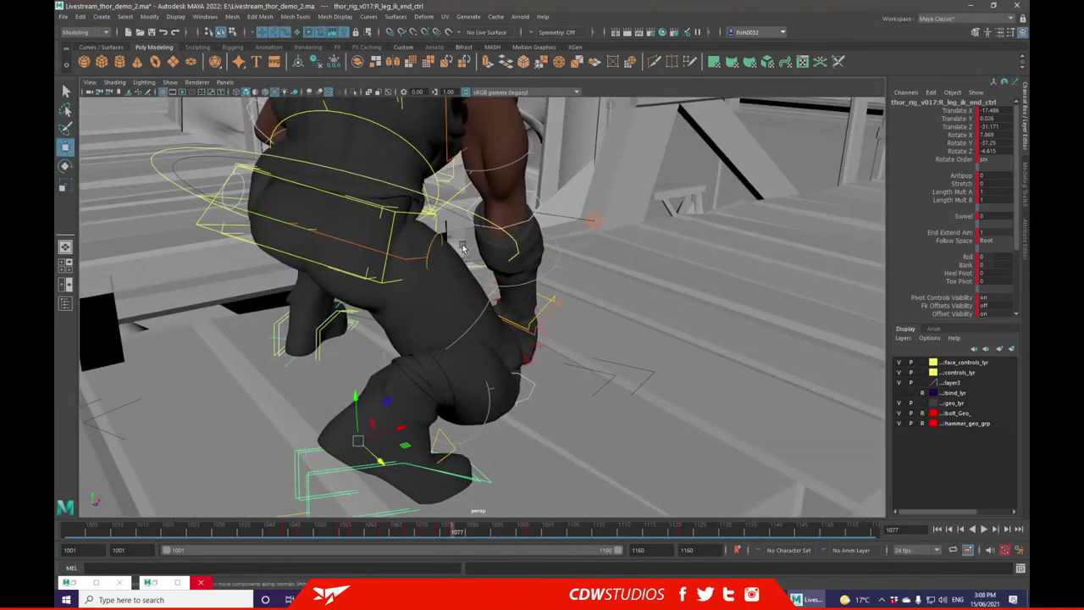
pyautogui.scroll(-4, 464, 261)
pyautogui.keyDown('alt'); pyautogui.moveTo(482, 316); pyautogui.dragTo(474, 280, button='middle'); pyautogui.keyUp('alt')
pyautogui.moveTo(430, 344); pyautogui.dragTo(434, 380)
pyautogui.moveTo(630, 398); pyautogui.dragTo(517, 370)
pyautogui.click(65, 167)
pyautogui.keyDown('alt'); pyautogui.moveTo(622, 338); pyautogui.dragTo(322, 301); pyautogui.keyUp('alt')
pyautogui.click(65, 147)
pyautogui.click(336, 325)
pyautogui.moveTo(343, 311); pyautogui.dragTo(518, 328)
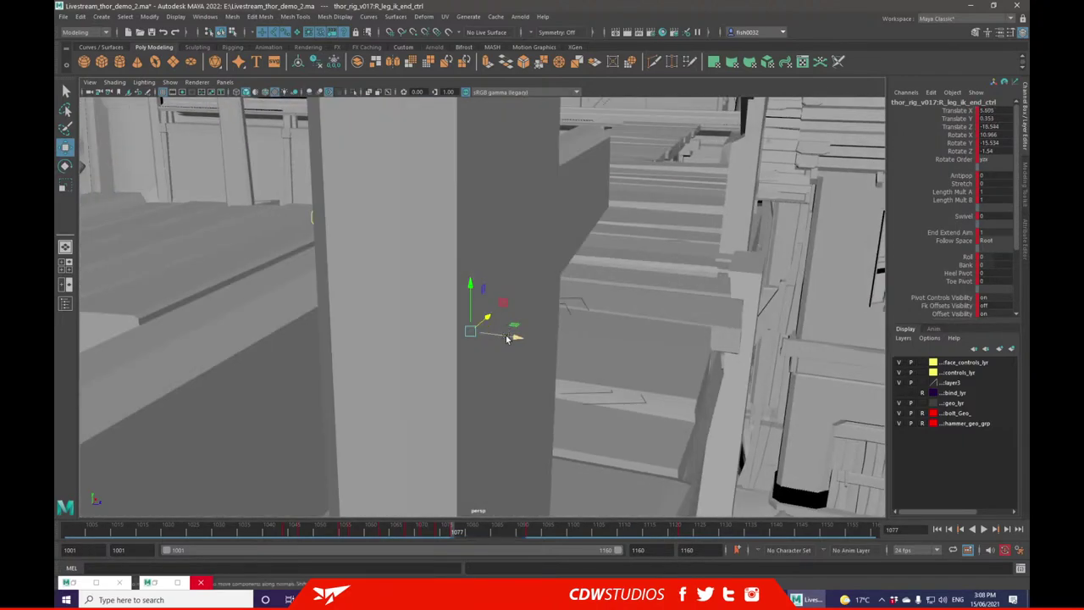
pyautogui.keyDown('alt'); pyautogui.moveTo(598, 315); pyautogui.dragTo(140, 185); pyautogui.keyUp('alt')
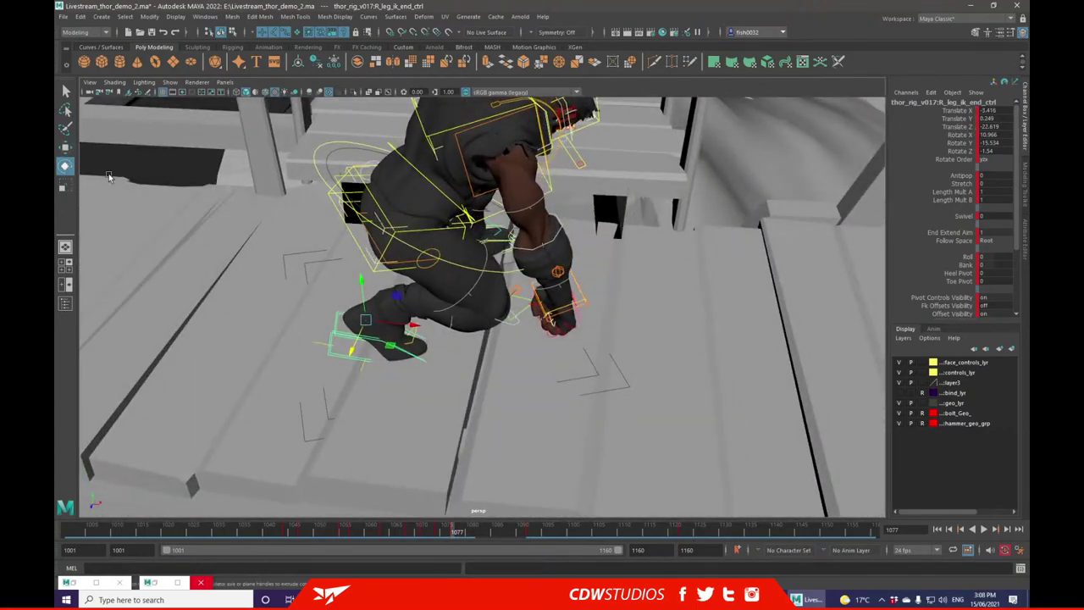
# - Raise Thor's right foot IK control to a Translate Y of about 1.197 and rotate it to about 5.95, -33.196, -0.057 in X, Y, Z
pyautogui.moveTo(380, 339); pyautogui.dragTo(382, 284)
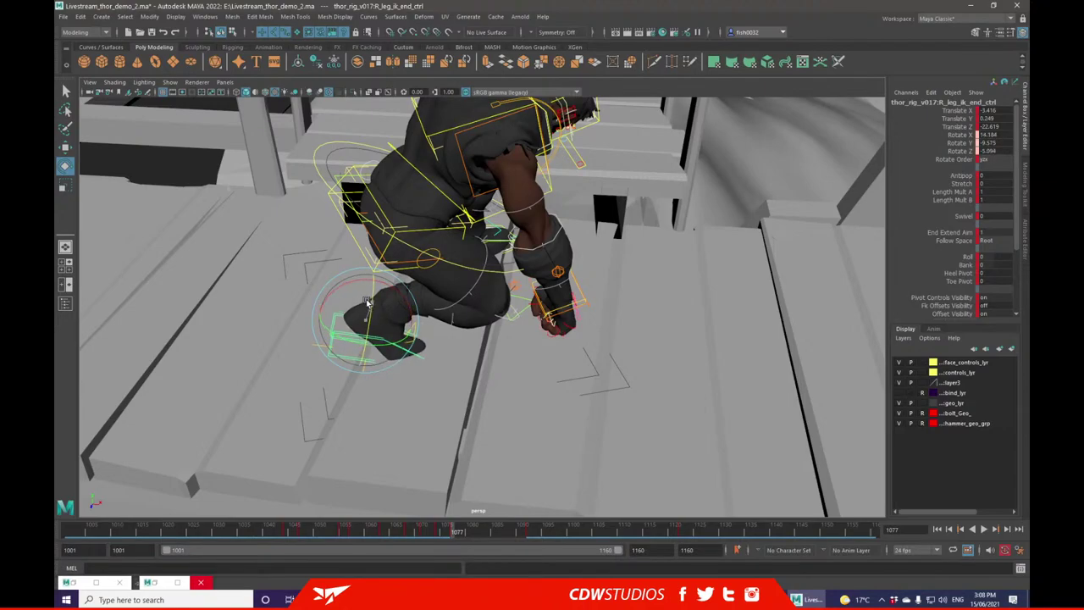
pyautogui.click(66, 148)
pyautogui.moveTo(364, 295); pyautogui.dragTo(364, 288)
pyautogui.keyDown('alt'); pyautogui.moveTo(491, 320); pyautogui.dragTo(103, 147); pyautogui.keyUp('alt')
pyautogui.click(66, 166)
pyautogui.keyDown('alt'); pyautogui.moveTo(468, 149); pyautogui.dragTo(442, 230); pyautogui.keyUp('alt')
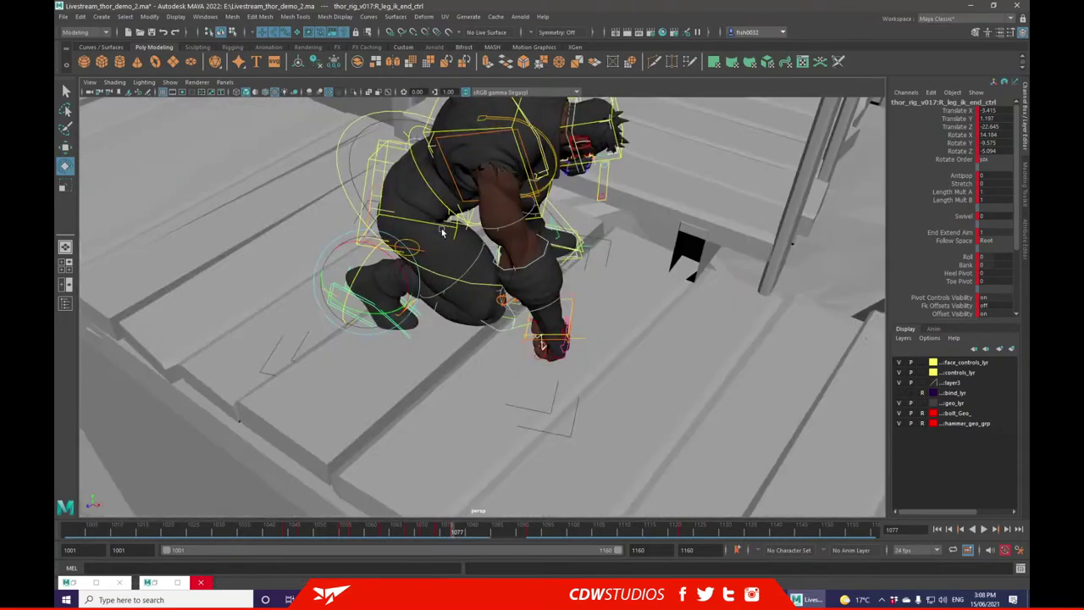
pyautogui.moveTo(405, 296); pyautogui.dragTo(379, 303)
pyautogui.keyDown('alt'); pyautogui.moveTo(451, 290); pyautogui.dragTo(404, 248); pyautogui.keyUp('alt')
# - Rotate Thor's right shoulder control to about -3.609 in Y and 26.441 in Z
pyautogui.click(503, 133)
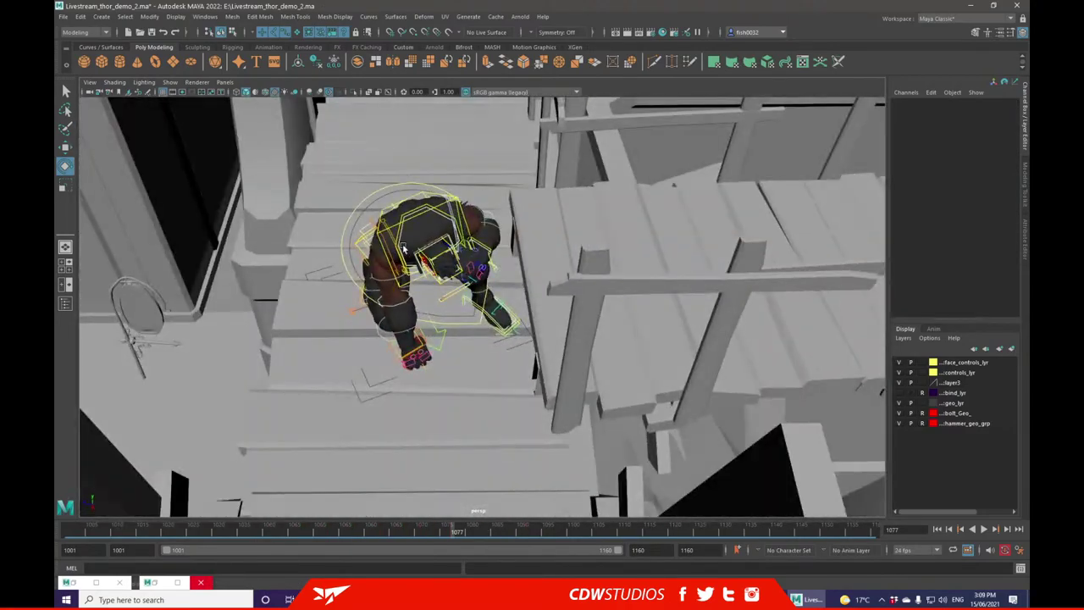
pyautogui.click(391, 239)
pyautogui.moveTo(381, 213); pyautogui.dragTo(509, 198)
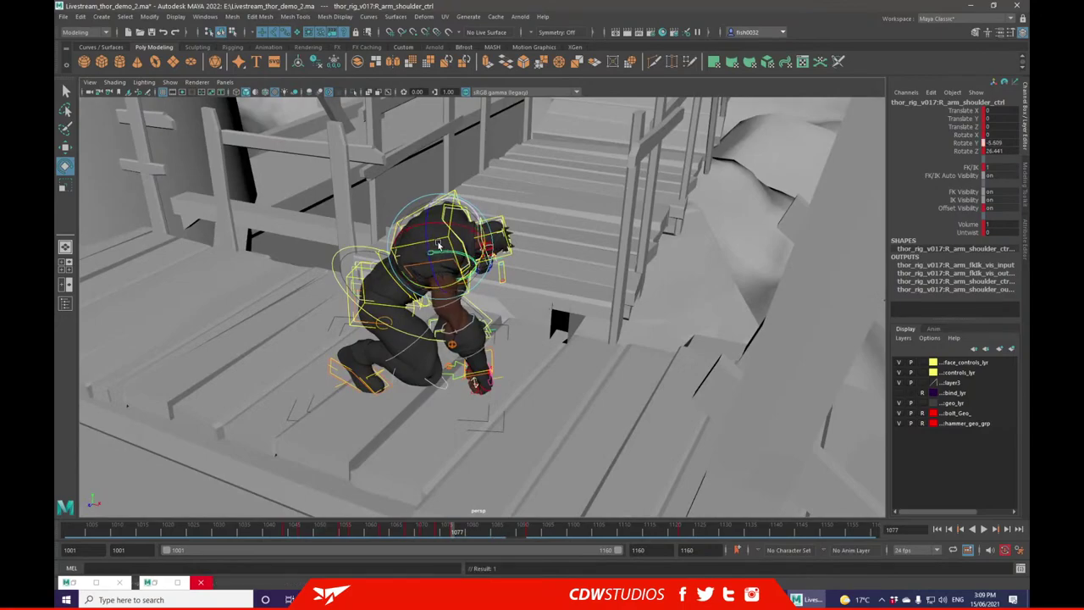
pyautogui.keyDown('alt'); pyautogui.moveTo(655, 213); pyautogui.dragTo(504, 216, button='right'); pyautogui.keyUp('alt')
# - Rotate Thor's upper spine IK control to about 77.148, 18.93, -5.749 in X, Y, Z after undoing a trial move
pyautogui.click(408, 194)
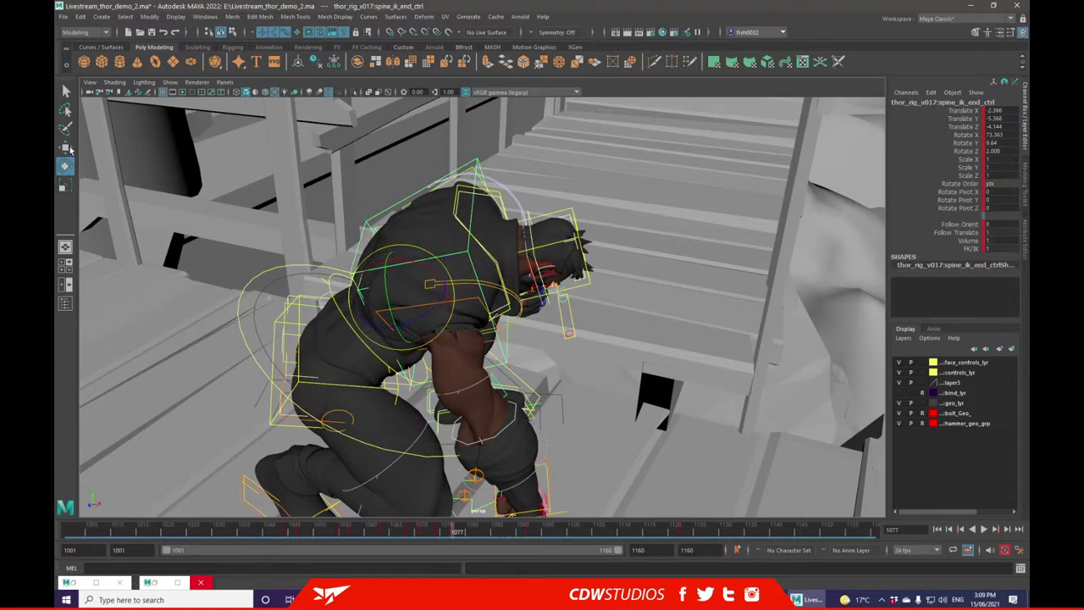
pyautogui.click(66, 149)
pyautogui.moveTo(399, 266); pyautogui.dragTo(556, 344)
pyautogui.hotkey('ctrl', 'z')
pyautogui.click(65, 166)
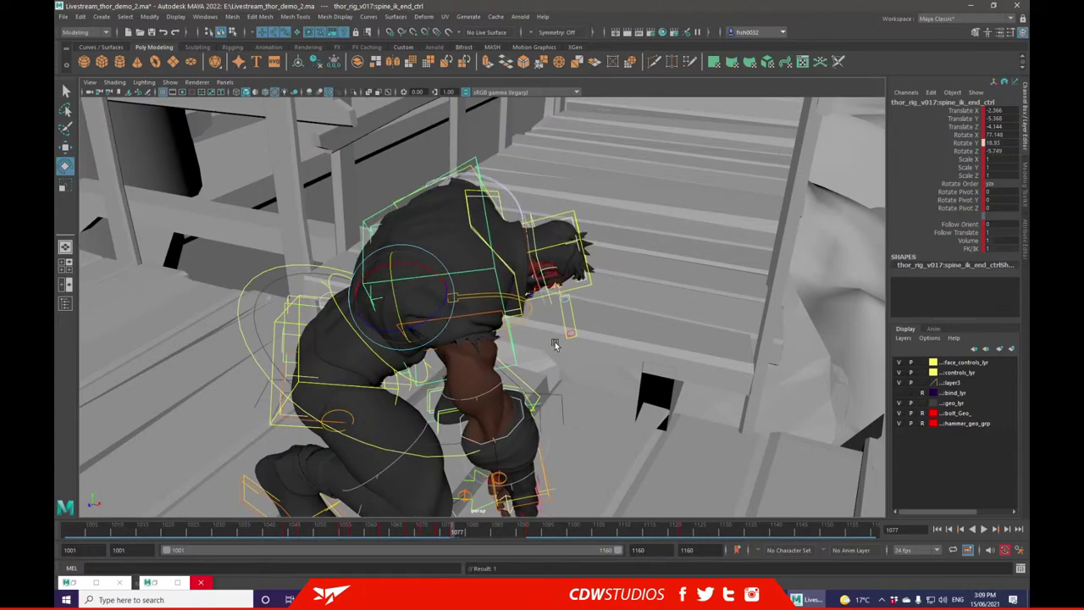
# - Move Thor's right arm IK control to about 28.528, 6.44, 54.998 in Translate X, Y, Z
pyautogui.keyDown('alt'); pyautogui.moveTo(557, 344); pyautogui.dragTo(506, 262, button='middle'); pyautogui.keyUp('alt')
pyautogui.keyDown('alt'); pyautogui.moveTo(572, 383); pyautogui.dragTo(528, 300); pyautogui.keyUp('alt')
pyautogui.click(520, 330)
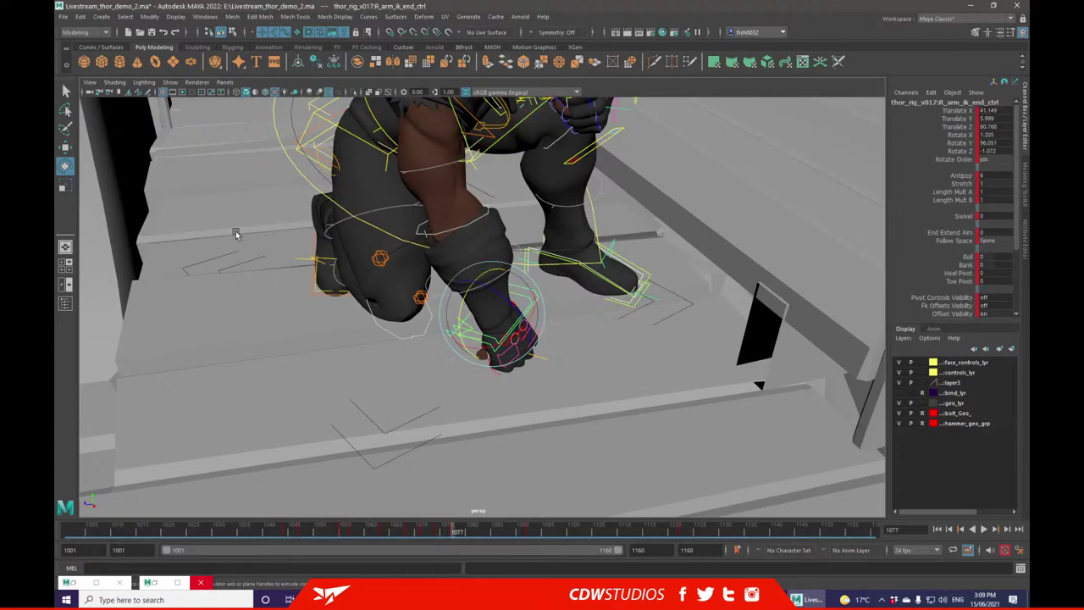
pyautogui.click(66, 148)
pyautogui.keyDown('alt'); pyautogui.moveTo(677, 364); pyautogui.dragTo(570, 286); pyautogui.keyUp('alt')
pyautogui.moveTo(548, 367); pyautogui.dragTo(575, 324)
pyautogui.hotkey('ctrl', 'z')
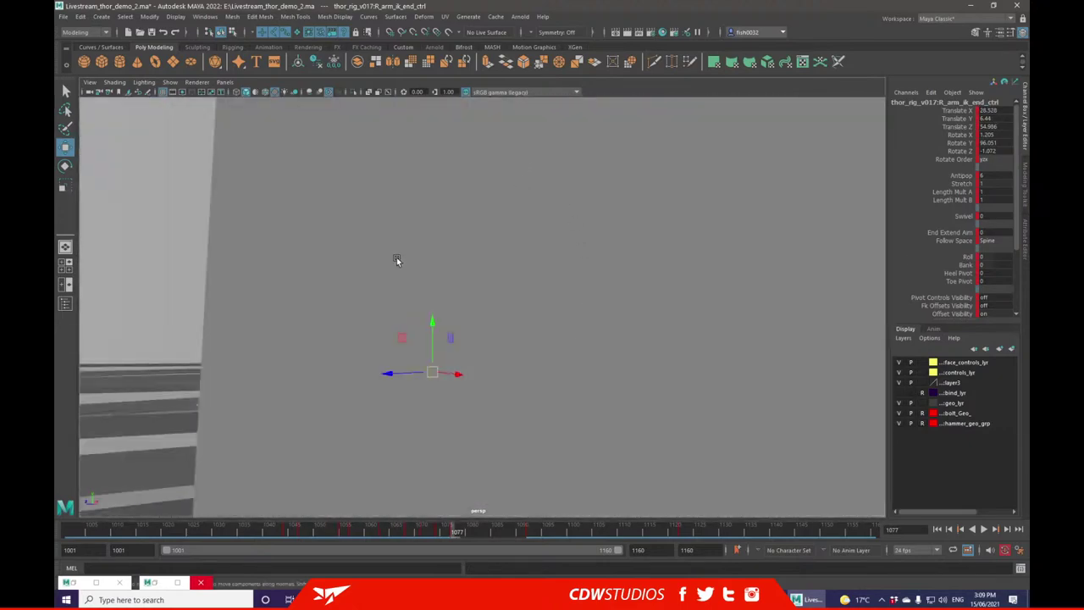
# - Rotate Thor's right arm IK control to about -18.152, 66.514, 38.973 and move it to about 39.539, 5.906, 56.474 in X, Y, Z
pyautogui.scroll(-5, 392, 258)
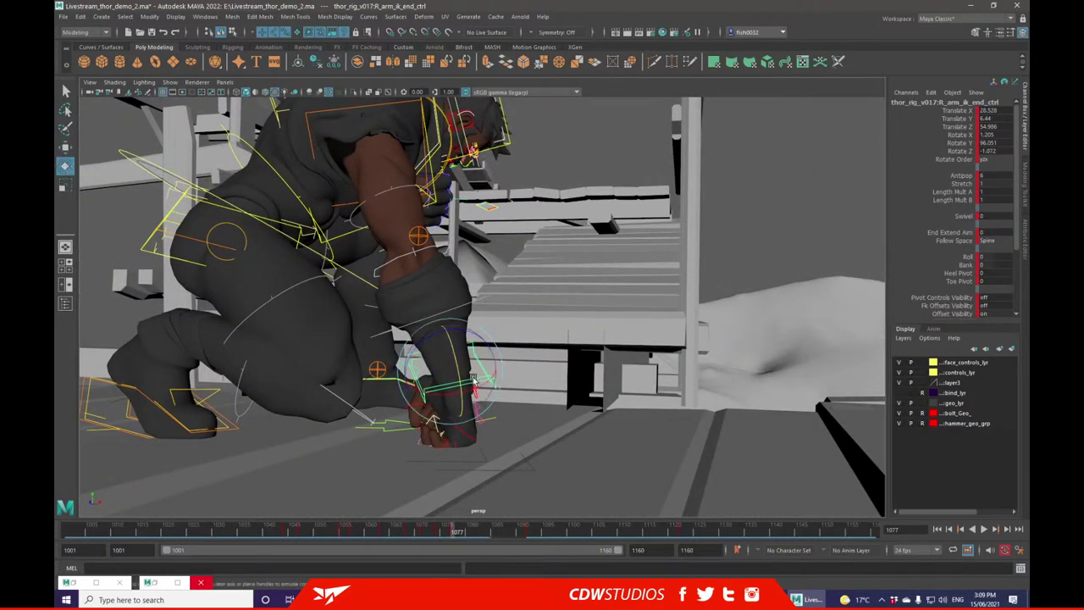
pyautogui.moveTo(475, 383); pyautogui.dragTo(446, 374)
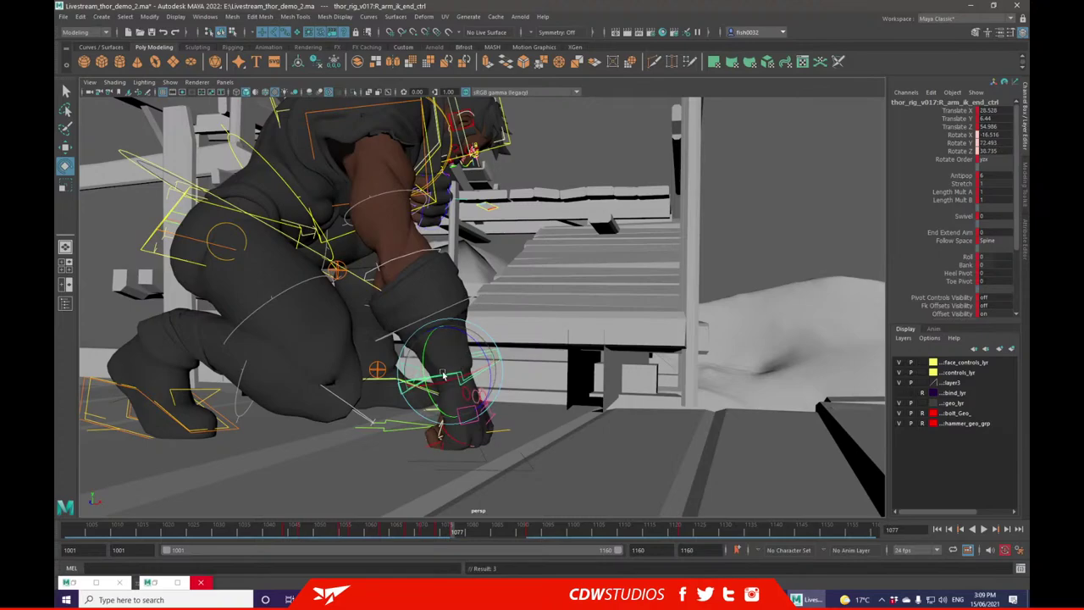
pyautogui.click(65, 148)
pyautogui.moveTo(451, 332); pyautogui.dragTo(450, 325)
pyautogui.moveTo(441, 369); pyautogui.dragTo(480, 354)
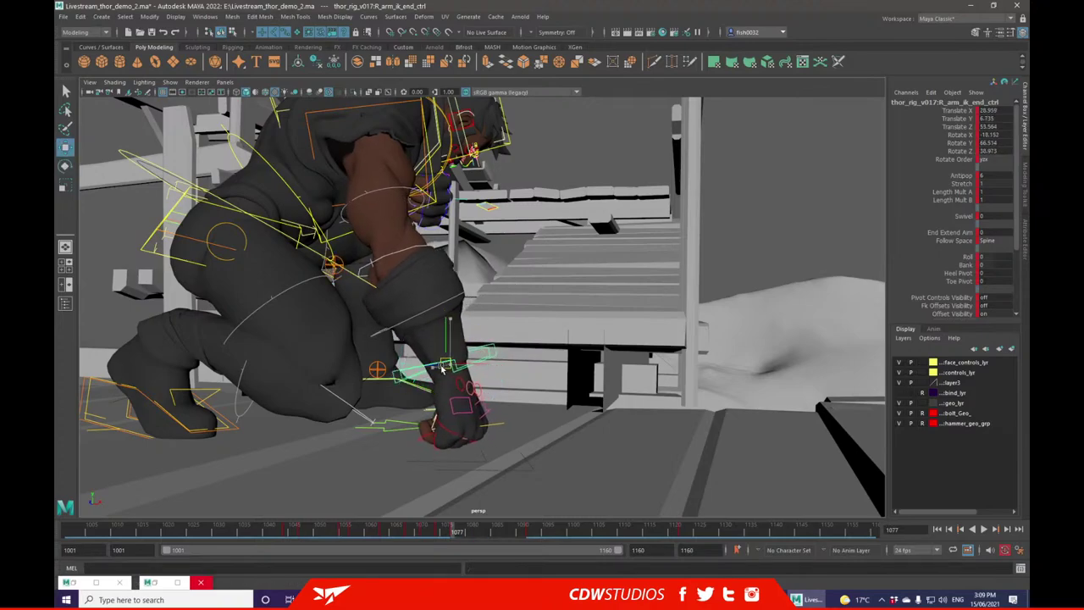
pyautogui.keyDown('alt'); pyautogui.moveTo(639, 308); pyautogui.dragTo(527, 378); pyautogui.keyUp('alt')
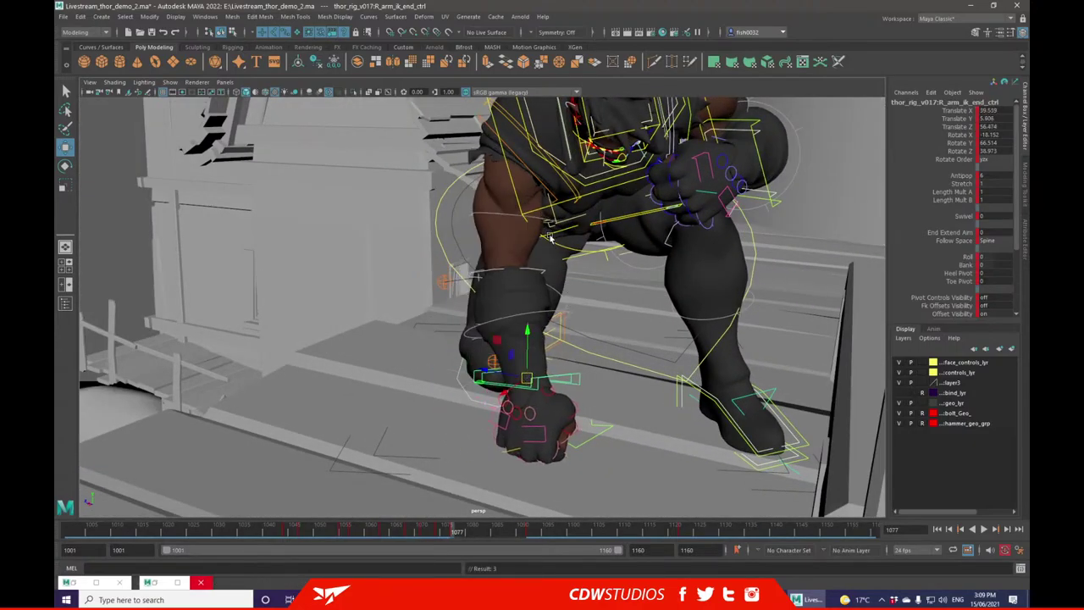
pyautogui.keyDown('alt'); pyautogui.moveTo(557, 234); pyautogui.dragTo(428, 235); pyautogui.keyUp('alt')
pyautogui.click(434, 222)
pyautogui.keyDown('alt'); pyautogui.moveTo(580, 188); pyautogui.dragTo(423, 194); pyautogui.keyUp('alt')
pyautogui.keyDown('alt'); pyautogui.moveTo(498, 216); pyautogui.dragTo(442, 197); pyautogui.keyUp('alt')
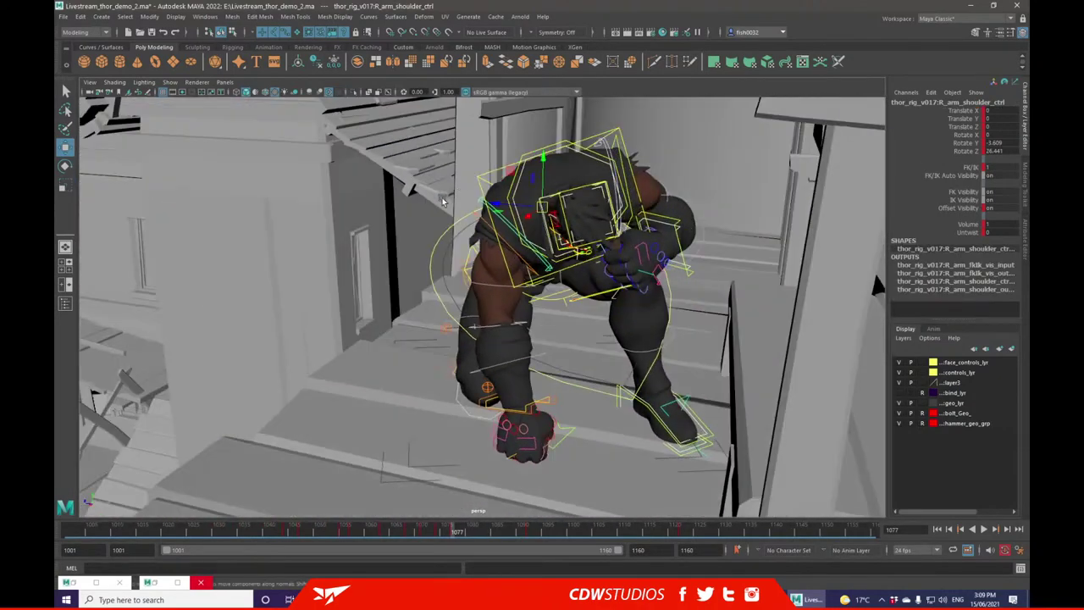
pyautogui.click(66, 166)
pyautogui.keyDown('alt'); pyautogui.moveTo(542, 212); pyautogui.dragTo(502, 260); pyautogui.keyUp('alt')
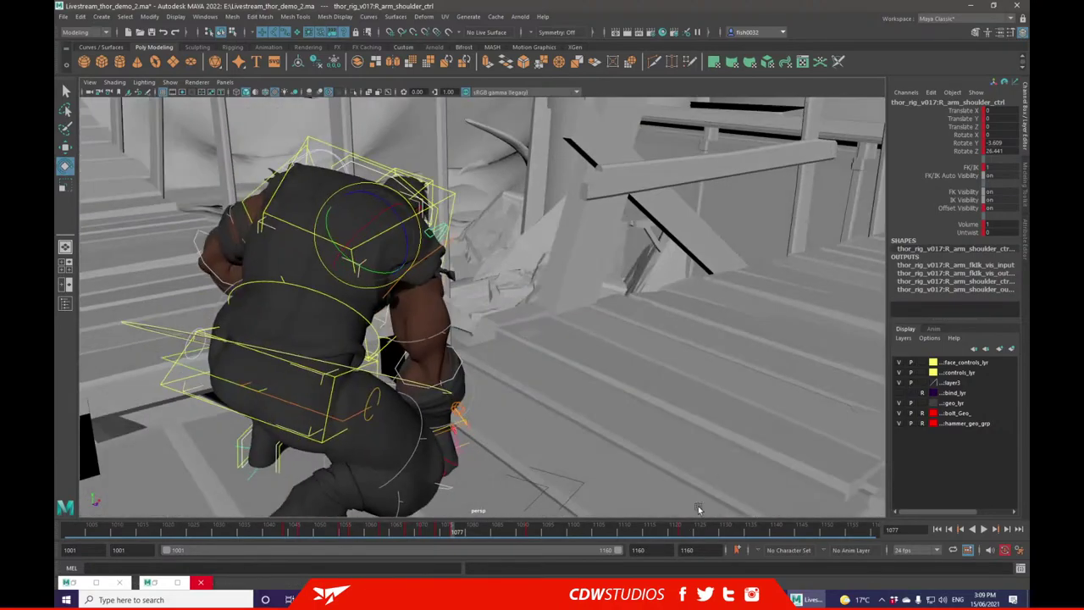
pyautogui.keyDown('alt'); pyautogui.moveTo(350, 258); pyautogui.dragTo(605, 233); pyautogui.keyUp('alt')
# - Rotate Thor's left arm IK control to about -4.679, -167.531, -31.963 and move it to about -42.619, 13.457, 32.087 in X, Y, Z
pyautogui.click(616, 216)
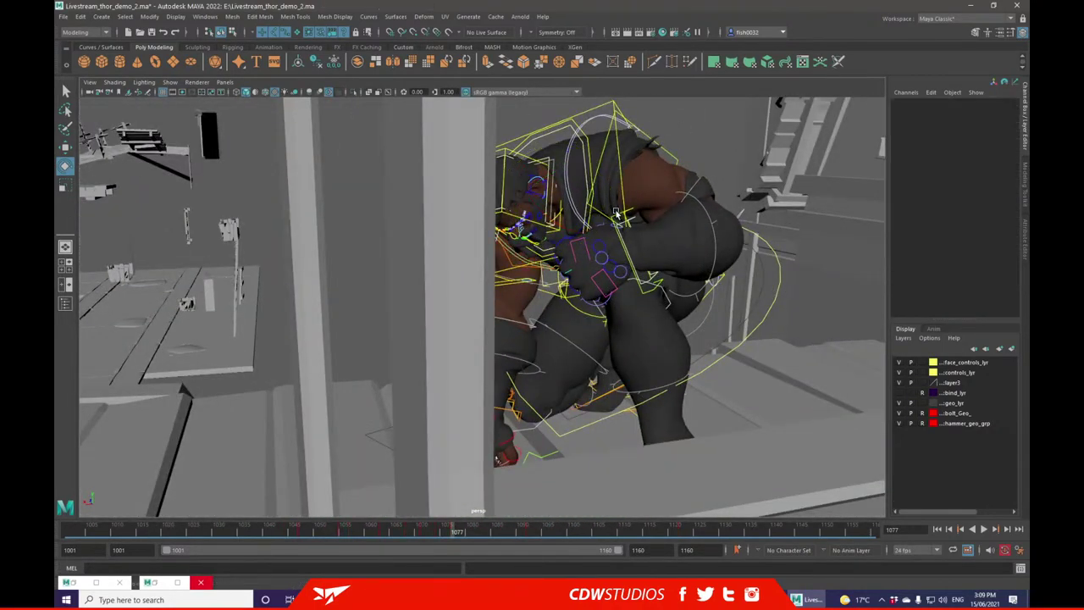
pyautogui.click(621, 215)
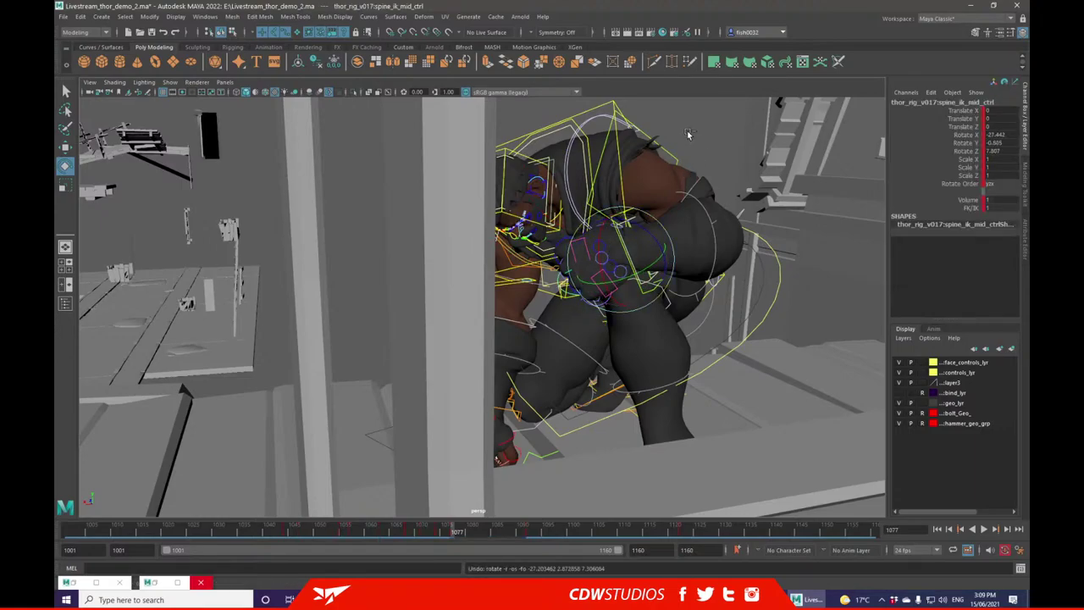
pyautogui.click(652, 210)
pyautogui.click(631, 211)
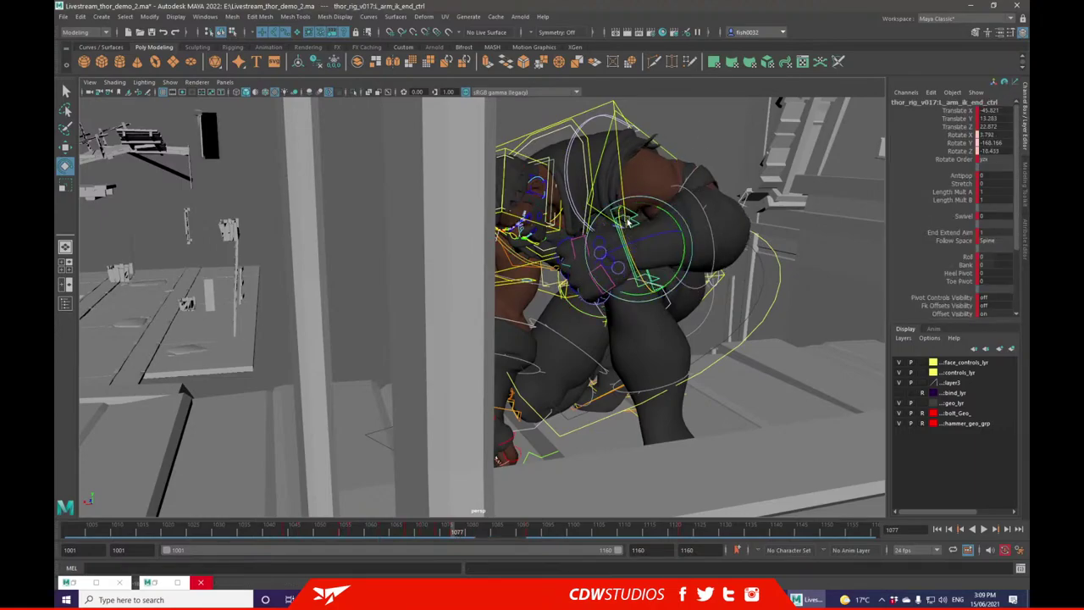
pyautogui.moveTo(654, 228); pyautogui.dragTo(650, 222)
pyautogui.keyDown('alt'); pyautogui.moveTo(279, 199); pyautogui.dragTo(508, 181); pyautogui.keyUp('alt')
pyautogui.click(67, 150)
pyautogui.keyDown('alt'); pyautogui.moveTo(712, 207); pyautogui.dragTo(688, 257); pyautogui.keyUp('alt')
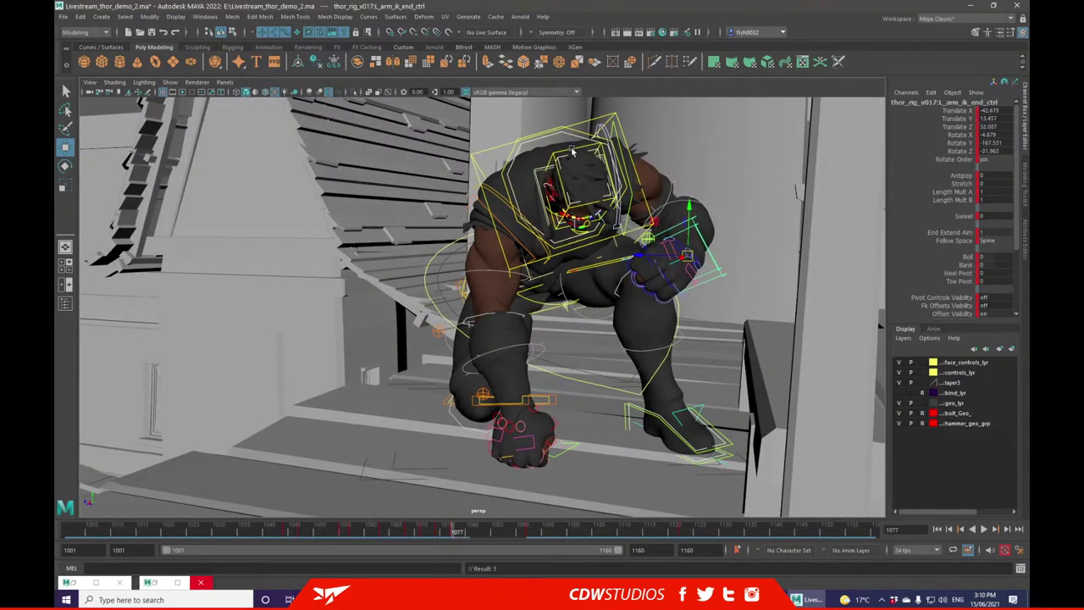
# - Rotate Thor's head control to about 111.52, 11.303, -5.011 in X, Y, Z
pyautogui.click(571, 151)
pyautogui.press('e')
pyautogui.moveTo(565, 212); pyautogui.dragTo(468, 237)
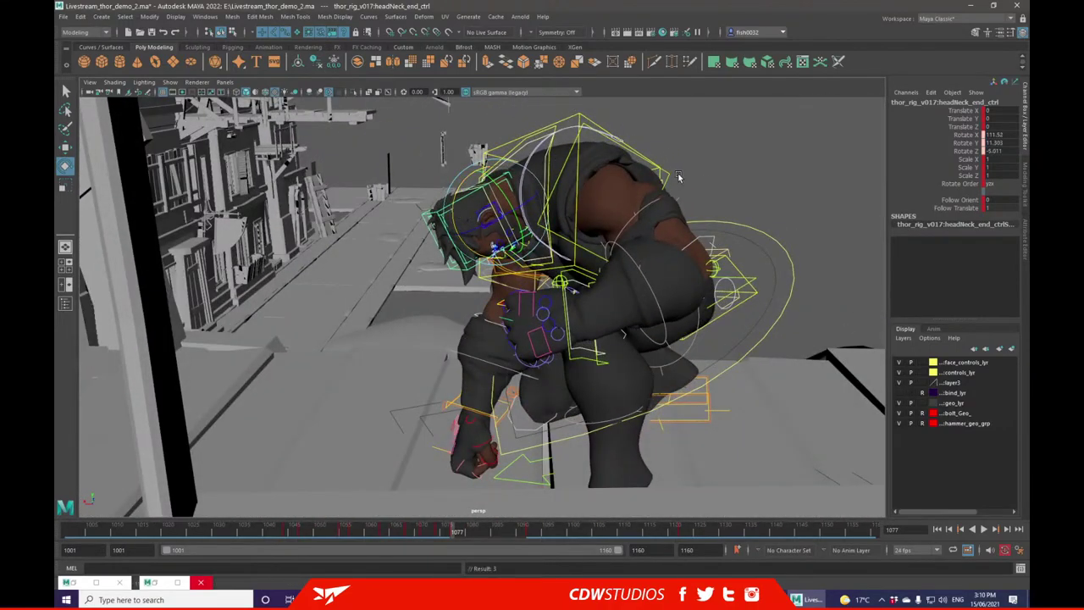
# - Adjust the rotation of Thor's left arm IK control and turn the upper spine IK control to a Rotate Y of about 35.203
pyautogui.click(596, 254)
pyautogui.click(579, 272)
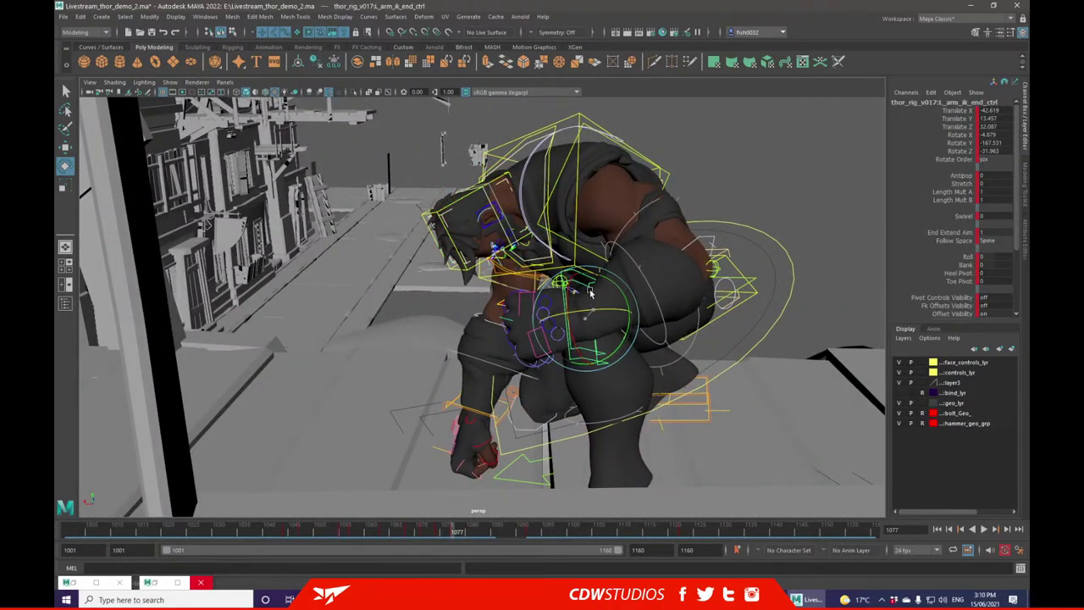
pyautogui.moveTo(599, 338); pyautogui.dragTo(490, 257)
pyautogui.click(531, 235)
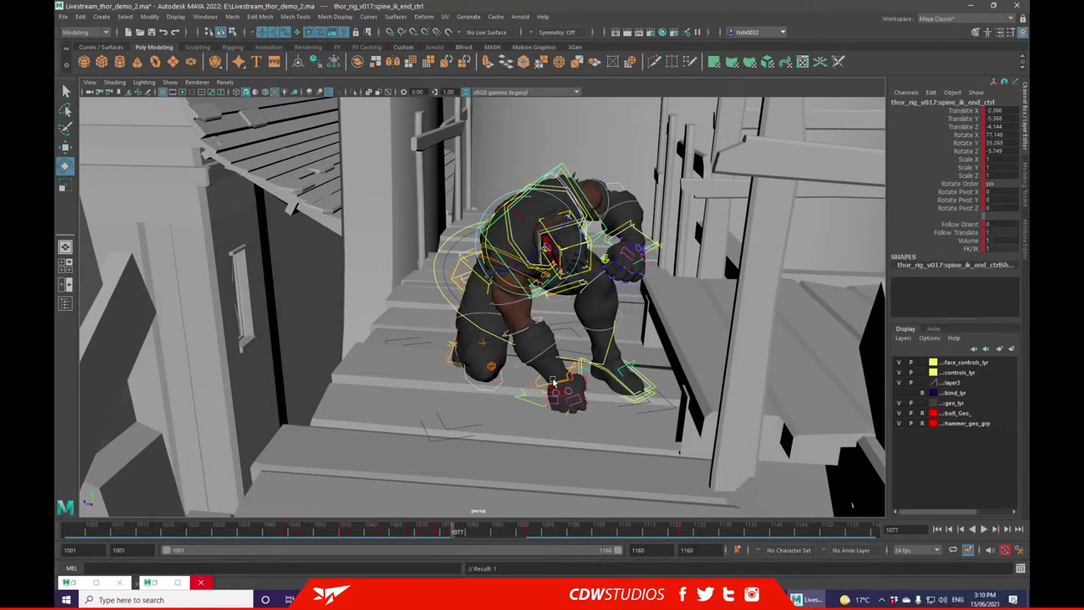
# - Move Thor's right arm IK control to about 21.849, 8.067, 41.652 and rotate it to about 2.566, 58.243, 15.968 in X, Y, Z
pyautogui.click(570, 381)
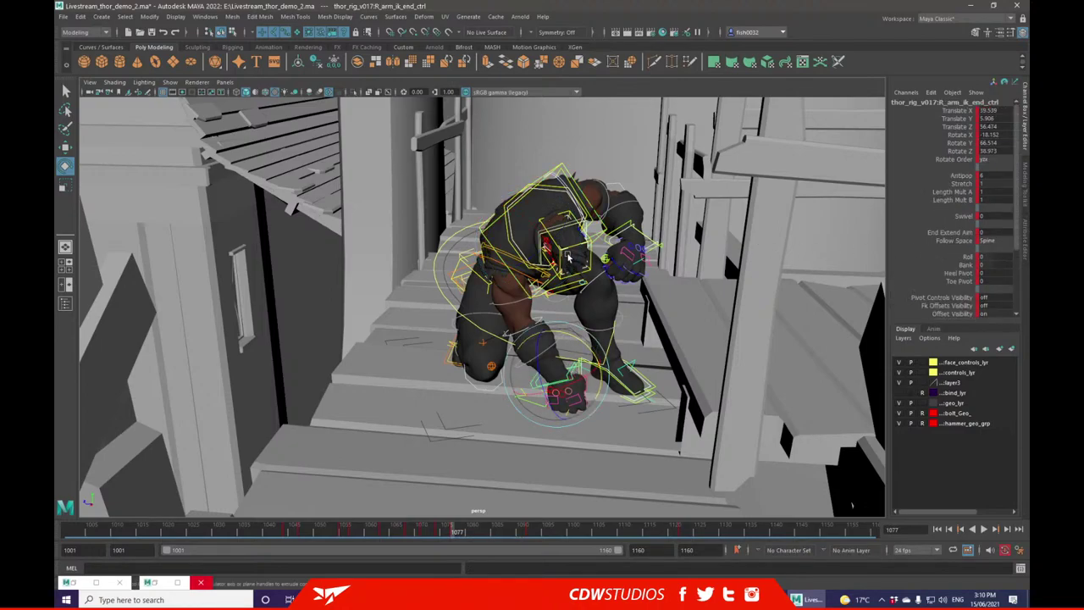
pyautogui.click(67, 150)
pyautogui.keyDown('alt'); pyautogui.moveTo(560, 352); pyautogui.dragTo(593, 353); pyautogui.keyUp('alt')
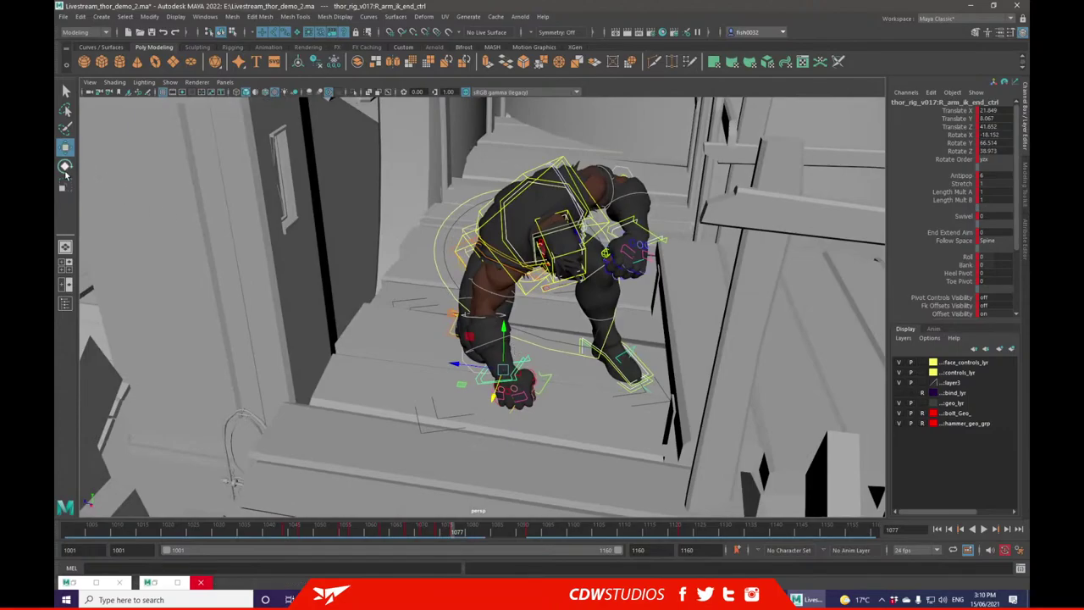
pyautogui.click(65, 167)
pyautogui.moveTo(518, 345); pyautogui.dragTo(536, 332)
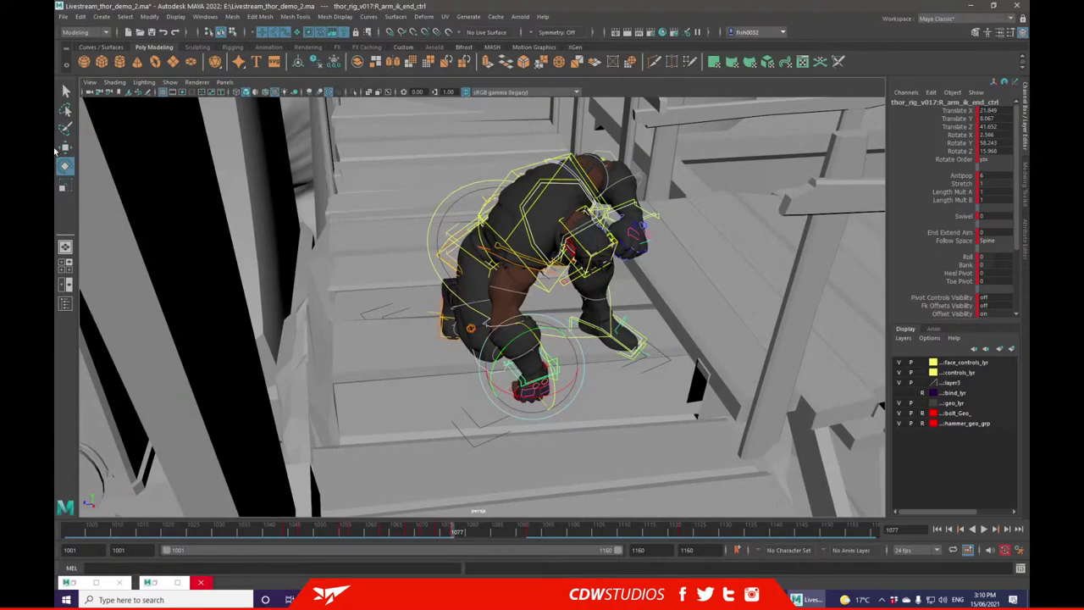
# - Rotate Thor's right arm IK control to about -27.57, 50.994, 41.817 in X, Y, Z
pyautogui.click(65, 147)
pyautogui.press('f')
pyautogui.scroll(-6, 588, 328)
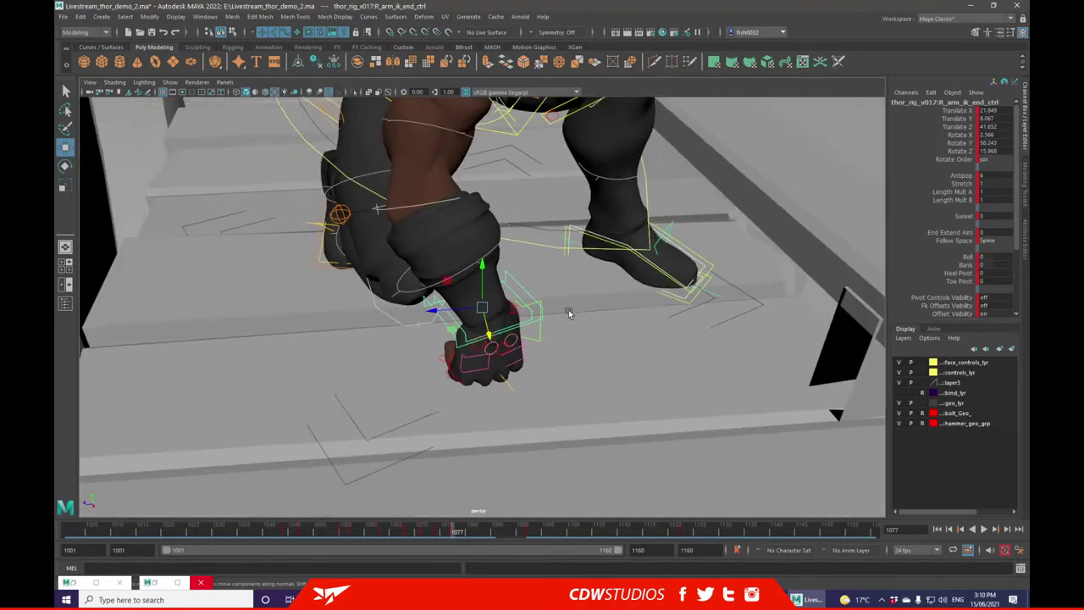
pyautogui.keyDown('alt'); pyautogui.moveTo(571, 311); pyautogui.dragTo(594, 298); pyautogui.keyUp('alt')
pyautogui.click(65, 166)
pyautogui.moveTo(515, 330); pyautogui.dragTo(476, 307)
pyautogui.keyDown('alt'); pyautogui.moveTo(593, 312); pyautogui.dragTo(433, 182); pyautogui.keyUp('alt')
# - Rotate Thor's right shoulder control to lift the shoulder, with Rotate Y and Z at about 1.784 and 1.078
pyautogui.click(422, 180)
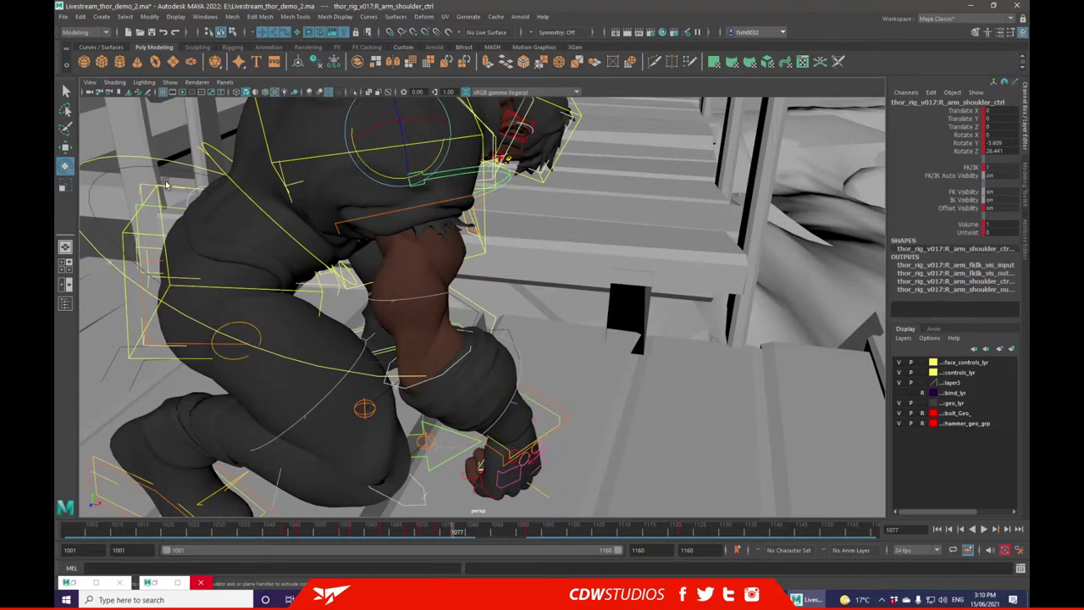
pyautogui.moveTo(405, 145); pyautogui.dragTo(410, 131)
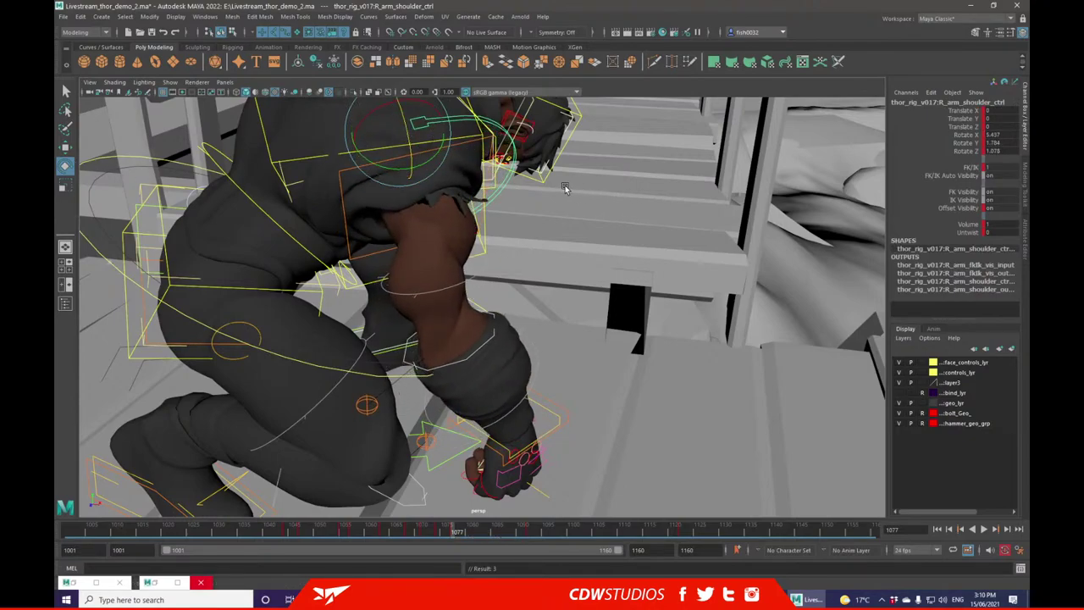
pyautogui.keyDown('alt'); pyautogui.moveTo(608, 222); pyautogui.dragTo(471, 152); pyautogui.keyUp('alt')
pyautogui.keyDown('alt'); pyautogui.moveTo(430, 189); pyautogui.dragTo(507, 176); pyautogui.keyUp('alt')
pyautogui.moveTo(427, 138); pyautogui.dragTo(487, 356)
# - Move Thor's right arm IK control to adjust where the fist rests on the planks
pyautogui.click(491, 370)
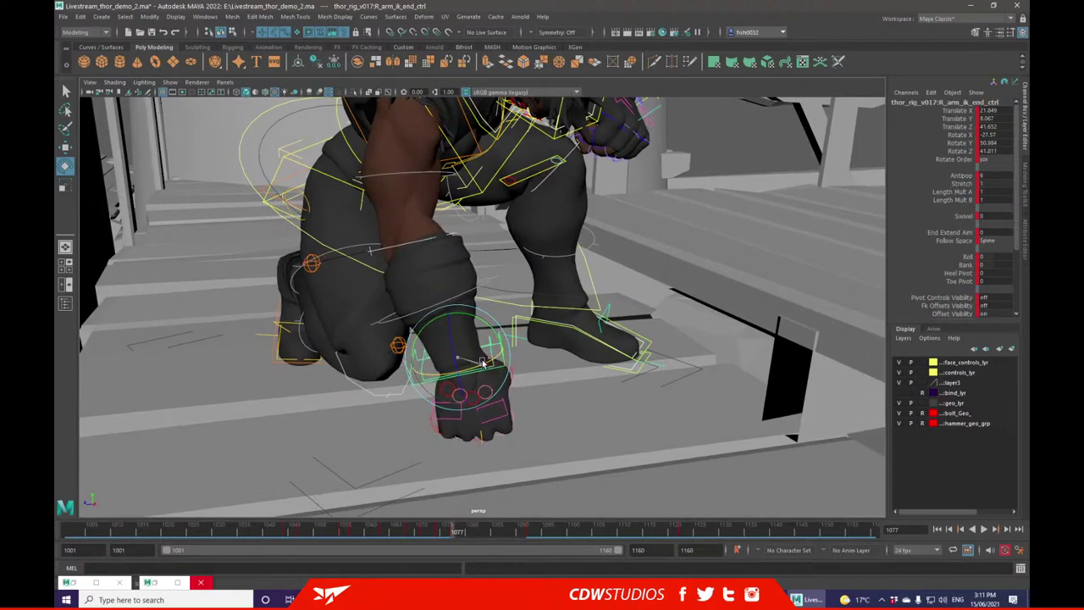
pyautogui.click(65, 149)
pyautogui.keyDown('alt'); pyautogui.moveTo(364, 292); pyautogui.dragTo(422, 269); pyautogui.keyUp('alt')
pyautogui.moveTo(410, 365); pyautogui.dragTo(452, 327)
pyautogui.keyDown('alt'); pyautogui.moveTo(522, 224); pyautogui.dragTo(661, 163); pyautogui.keyUp('alt')
# - Reposition and rotate Thor's left arm IK control to refine the bent left arm
pyautogui.click(661, 164)
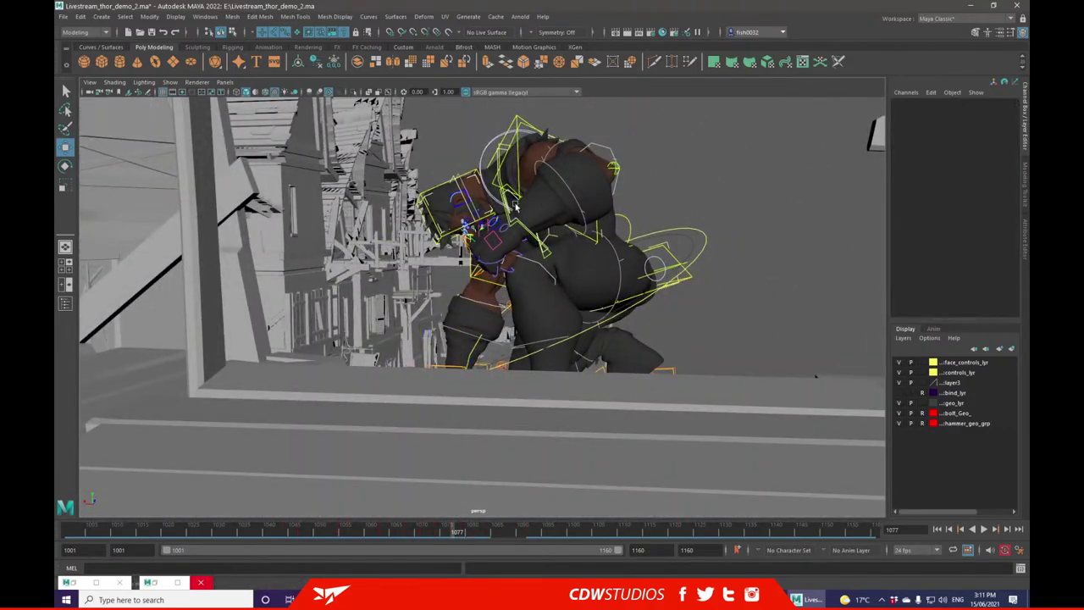
pyautogui.click(508, 187)
pyautogui.moveTo(525, 220); pyautogui.dragTo(180, 222)
pyautogui.click(70, 173)
pyautogui.keyDown('alt'); pyautogui.moveTo(292, 169); pyautogui.dragTo(553, 233); pyautogui.keyUp('alt')
pyautogui.keyDown('alt'); pyautogui.moveTo(618, 173); pyautogui.dragTo(288, 207); pyautogui.keyUp('alt')
pyautogui.click(64, 147)
pyautogui.keyDown('alt'); pyautogui.moveTo(406, 165); pyautogui.dragTo(537, 227); pyautogui.keyUp('alt')
pyautogui.keyDown('alt'); pyautogui.moveTo(474, 230); pyautogui.dragTo(530, 270); pyautogui.keyUp('alt')
# - Move Thor's right foot IK control backward to about -12.411, 0.364, -53.96 in Translate X, Y, Z
pyautogui.click(274, 433)
pyautogui.keyDown('alt'); pyautogui.moveTo(407, 381); pyautogui.dragTo(364, 372, button='right'); pyautogui.keyUp('alt')
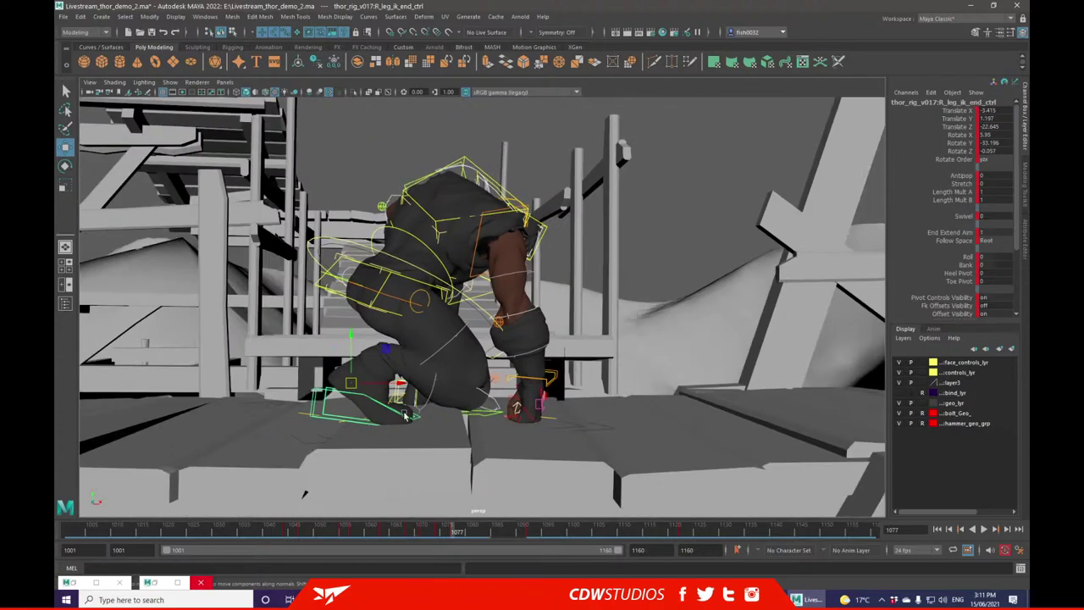
pyautogui.keyDown('alt'); pyautogui.moveTo(398, 339); pyautogui.dragTo(448, 381); pyautogui.keyUp('alt')
pyautogui.keyDown('alt'); pyautogui.moveTo(457, 355); pyautogui.dragTo(449, 279, button='middle'); pyautogui.keyUp('alt')
pyautogui.keyDown('alt'); pyautogui.moveTo(458, 279); pyautogui.dragTo(303, 295); pyautogui.keyUp('alt')
pyautogui.keyDown('alt'); pyautogui.moveTo(390, 307); pyautogui.dragTo(55, 191); pyautogui.keyUp('alt')
pyautogui.click(64, 164)
pyautogui.moveTo(356, 296); pyautogui.dragTo(329, 285)
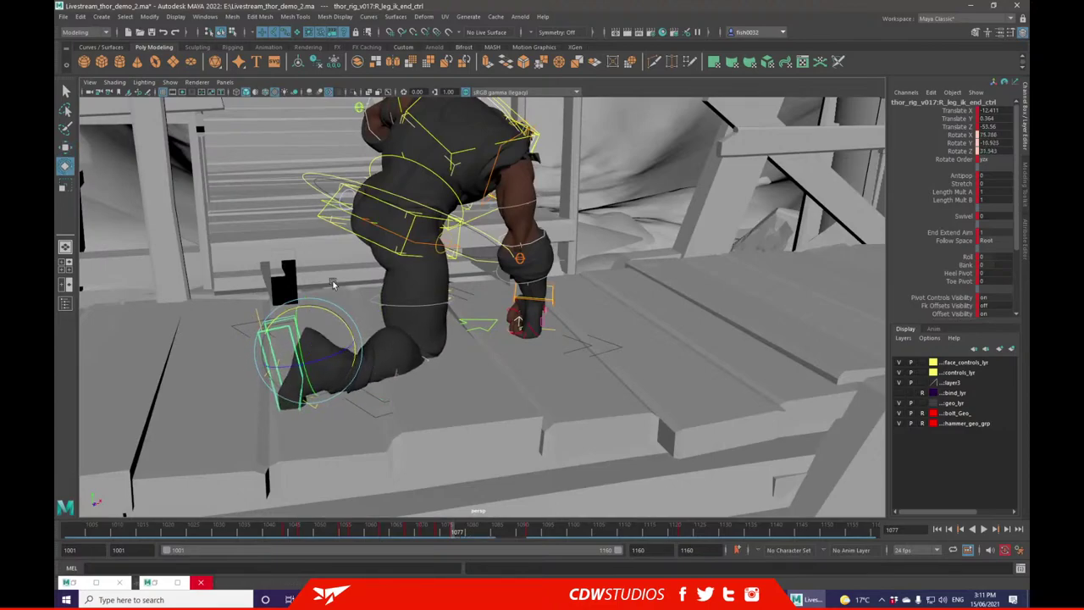
pyautogui.hotkey('ctrl', 'z')
# - Reset the right foot's reverse ball control Rotate Z, and try rotating and moving the foot's IK control to about -8.564, -7.106, -61.689
pyautogui.click(367, 359)
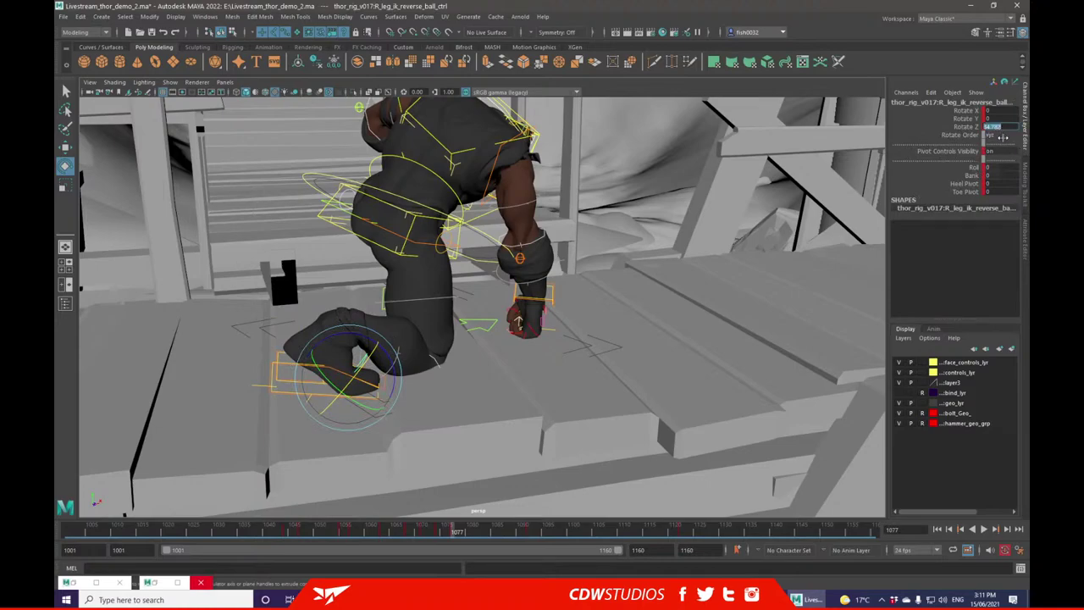
pyautogui.press('Return')
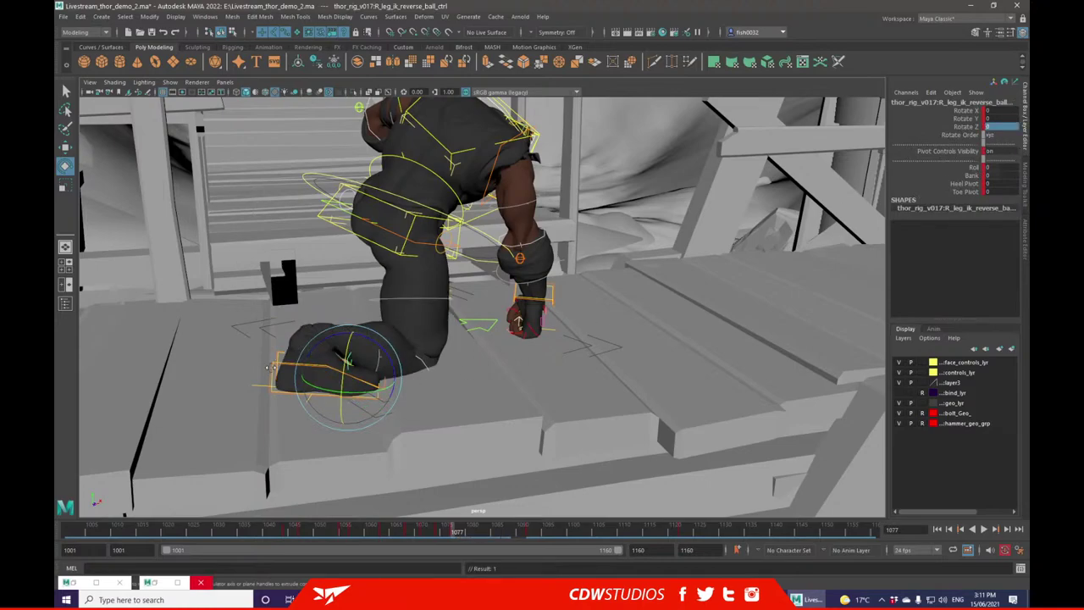
pyautogui.click(270, 366)
pyautogui.moveTo(319, 310); pyautogui.dragTo(326, 377)
pyautogui.press('w')
pyautogui.moveTo(318, 338); pyautogui.dragTo(283, 386)
# - Try rotating the right foot IK control to about 118.139, -47.895, -9.253 and moving it to about -11.67, -5.946, -45.179
pyautogui.click(65, 166)
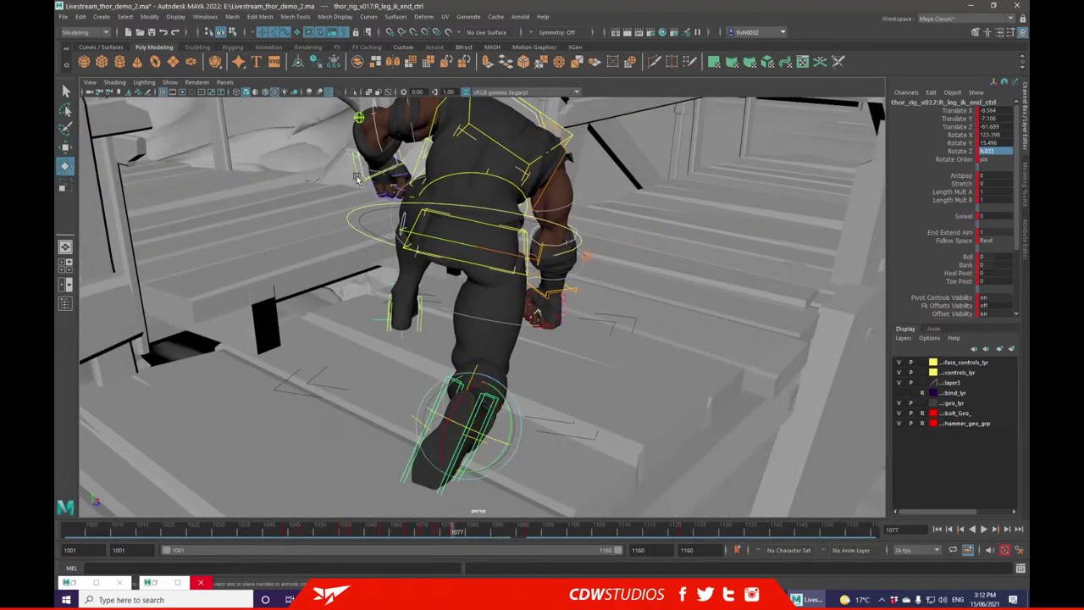
pyautogui.moveTo(477, 436); pyautogui.dragTo(462, 376)
pyautogui.keyDown('alt'); pyautogui.moveTo(541, 365); pyautogui.dragTo(440, 320); pyautogui.keyUp('alt')
pyautogui.keyDown('alt'); pyautogui.moveTo(393, 320); pyautogui.dragTo(409, 334, button='middle'); pyautogui.keyUp('alt')
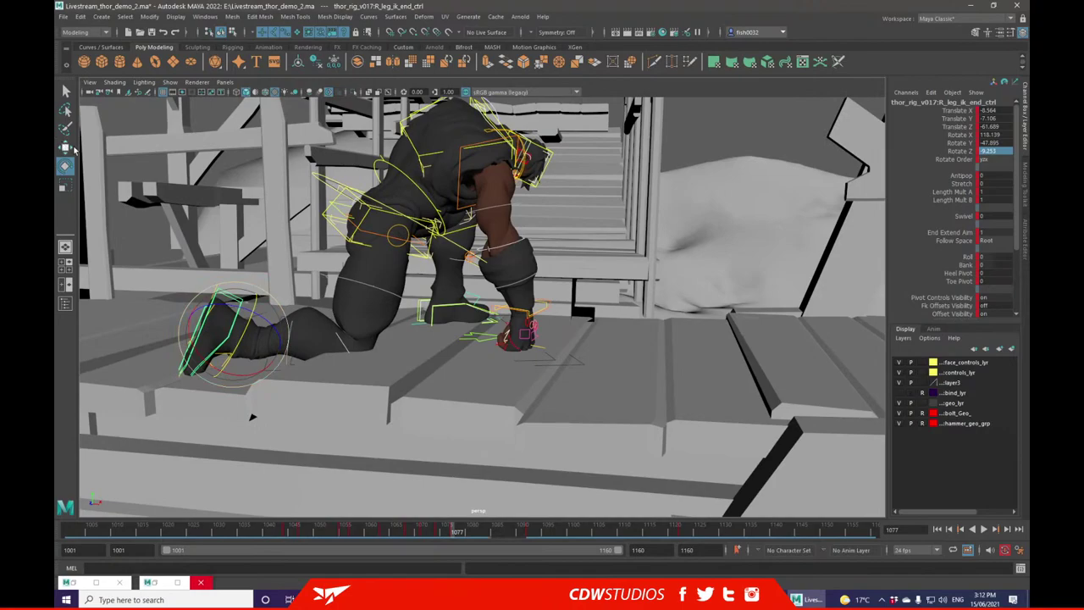
pyautogui.click(66, 148)
pyautogui.moveTo(247, 337); pyautogui.dragTo(281, 334)
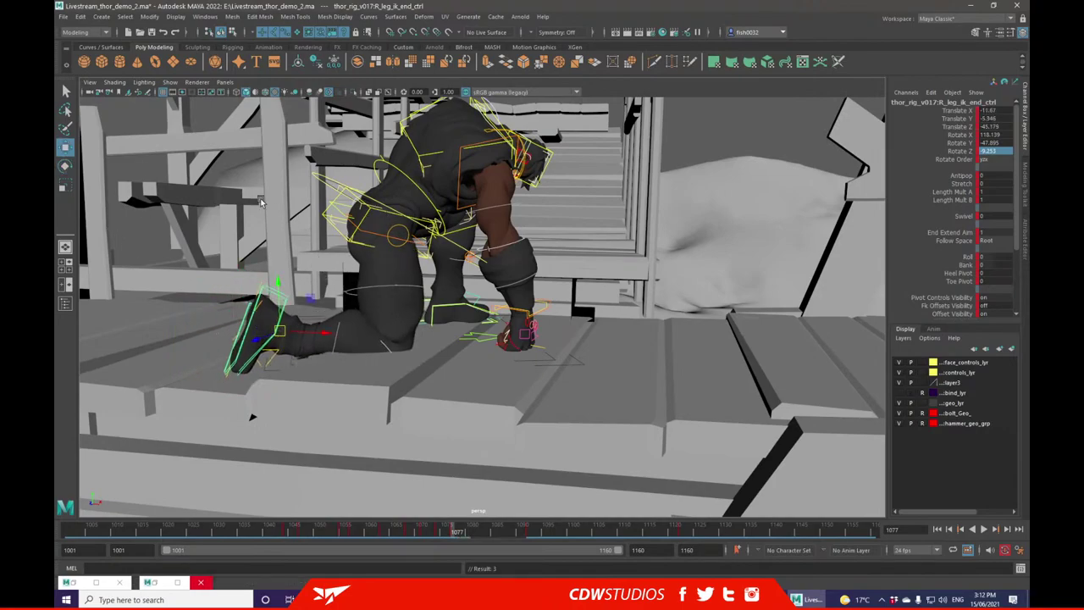
# - Undo the latest right foot moves and rotations and the reset of the reverse ball control
pyautogui.hotkey('ctrl', 'z')
pyautogui.hotkey('ctrl', 'z')
pyautogui.hotkey('ctrl', 'z')
pyautogui.hotkey('ctrl', 'z')
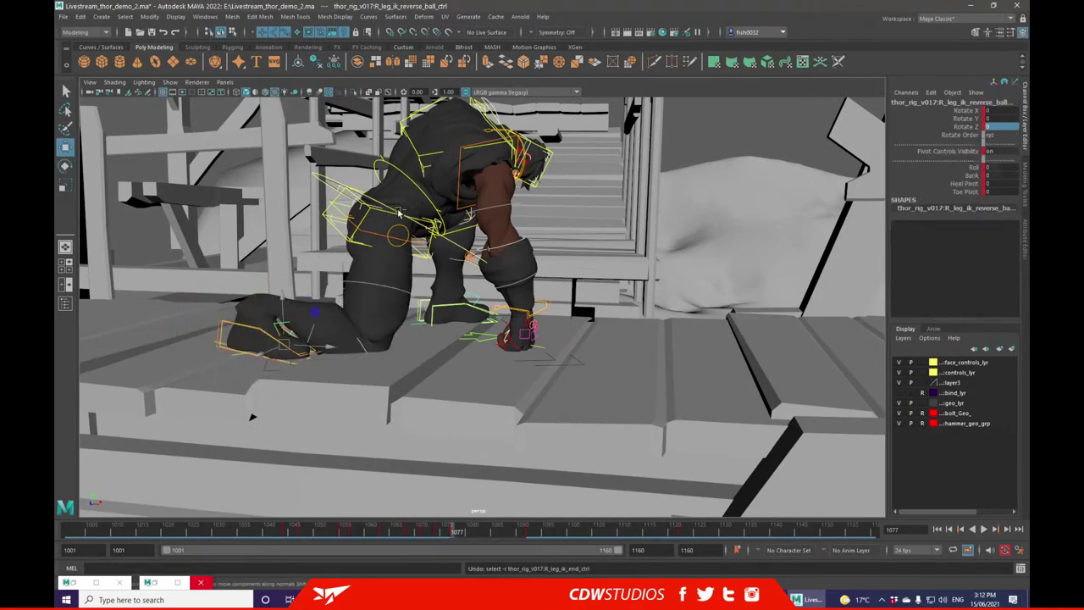
pyautogui.keyDown('alt'); pyautogui.moveTo(188, 327); pyautogui.dragTo(276, 333); pyautogui.keyUp('alt')
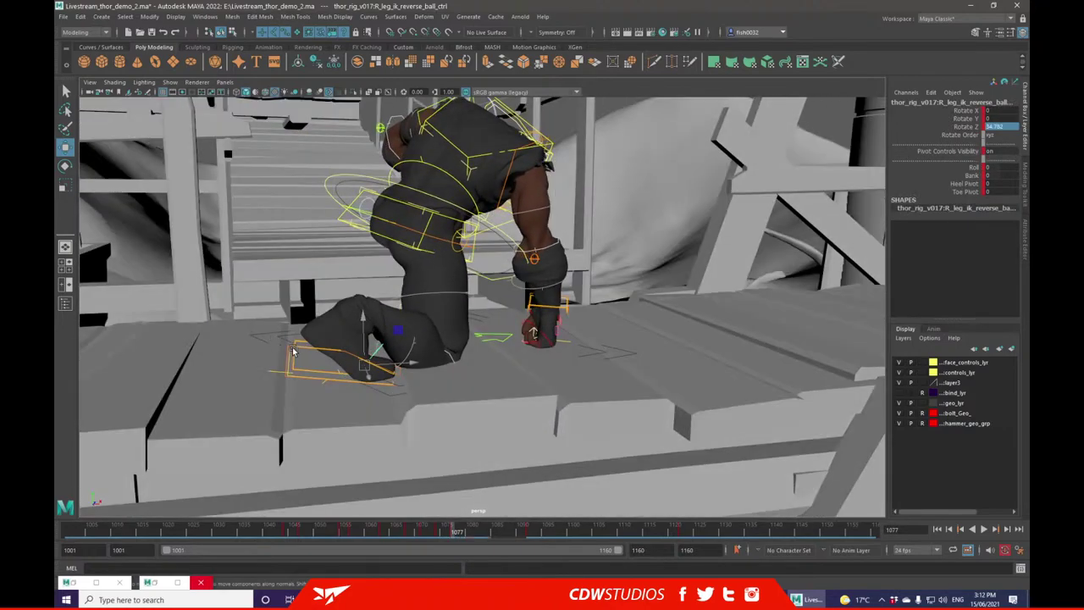
# - Try a Roll of 24 and a Bank of 19 on the right foot's reverse ball control, and undo both
pyautogui.click(293, 350)
pyautogui.click(64, 166)
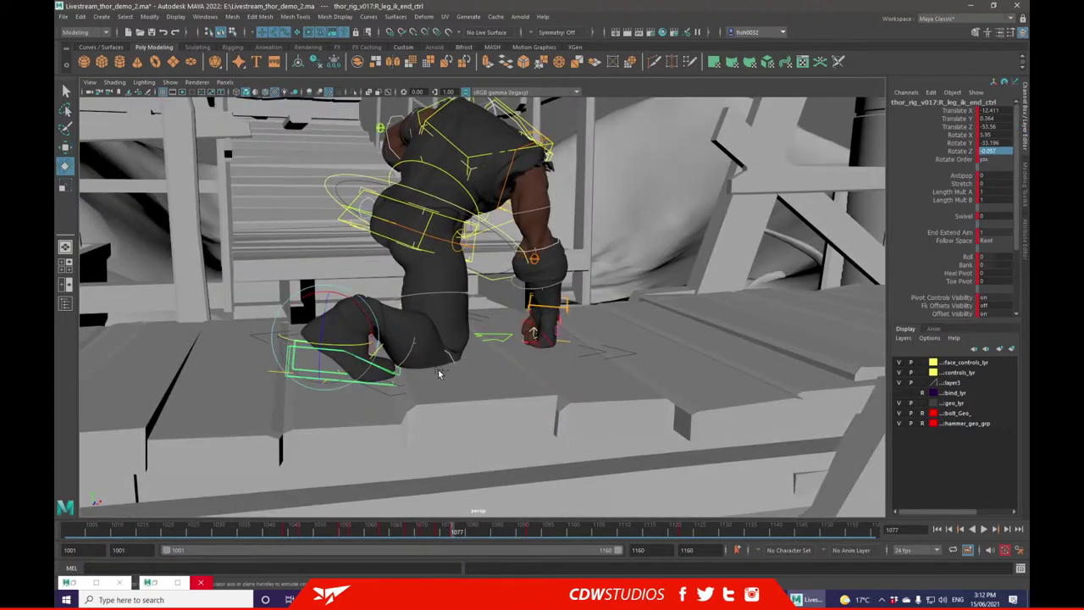
pyautogui.hotkey('ctrl', 'z')
pyautogui.moveTo(1000, 167)
pyautogui.keyDown('ctrl'); pyautogui.mouseDown()
pyautogui.moveTo(1009, 167)
pyautogui.moveTo(994, 175)
pyautogui.mouseUp(); pyautogui.keyUp('ctrl')
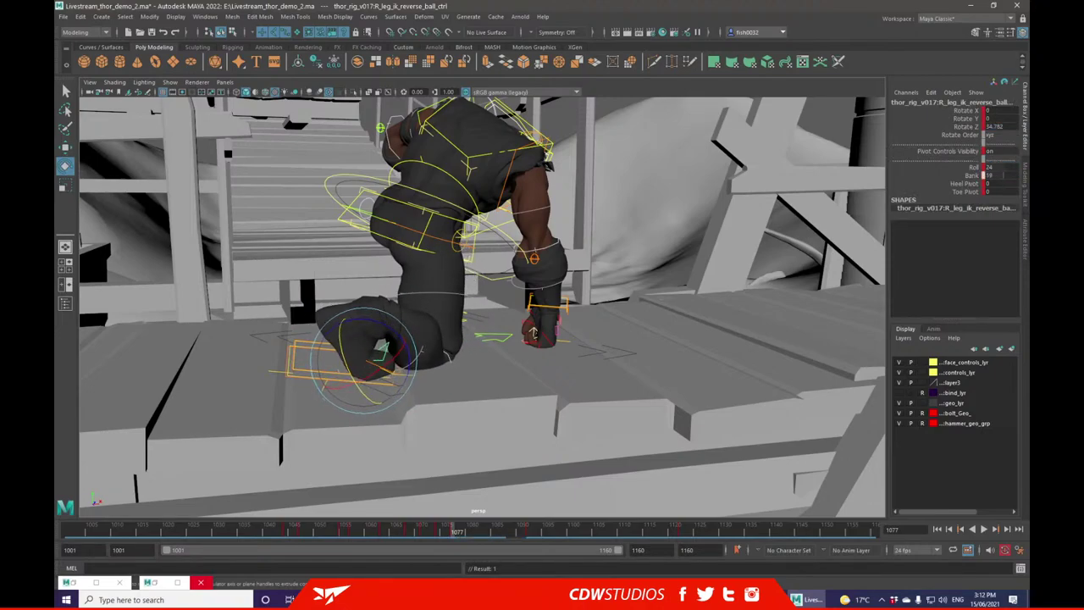
pyautogui.hotkey('ctrl', 'z')
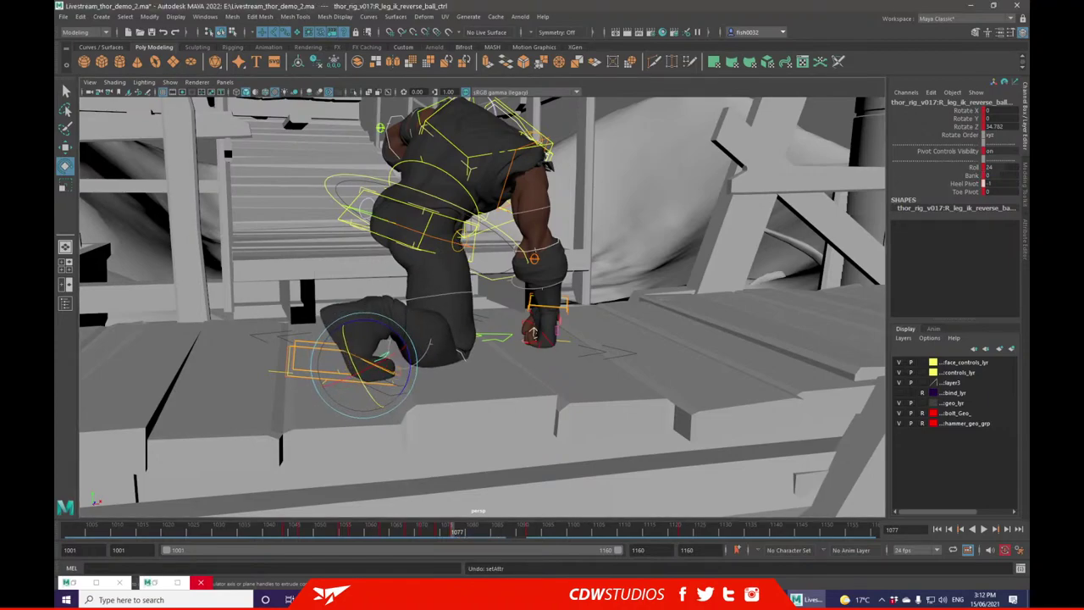
pyautogui.hotkey('ctrl', 'z')
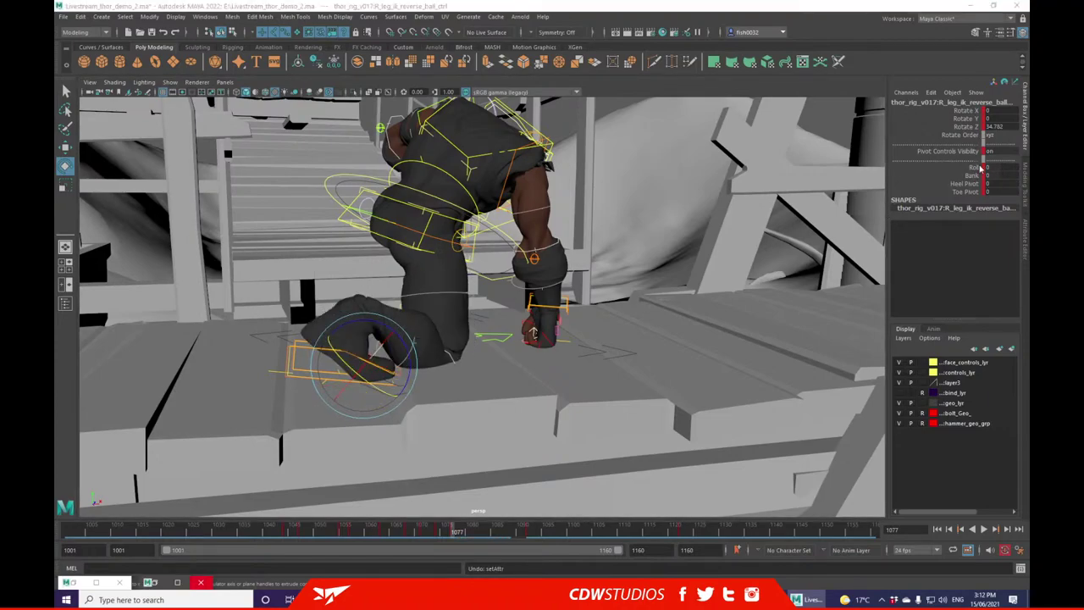
# - Set the Roll of the right foot's reverse ball control to 32
pyautogui.click(971, 168)
pyautogui.moveTo(508, 304); pyautogui.dragTo(542, 305, button='middle')
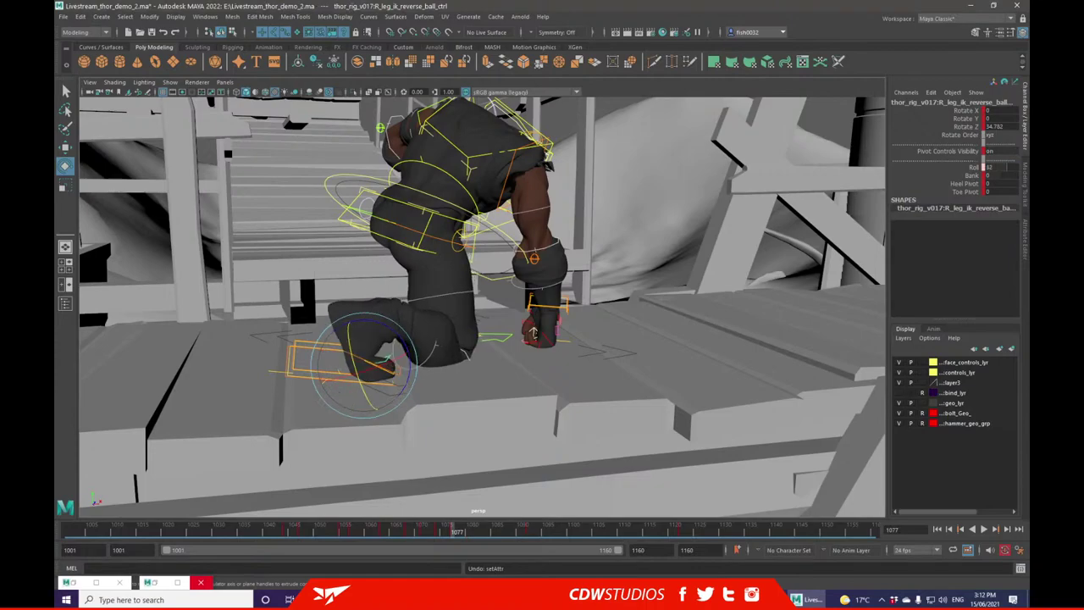
pyautogui.hotkey('ctrl', 'z')
# - Move the right foot IK control to about -13.15, -3.525, -54.699 and rotate it to about 11.903, 1.078, -3.325
pyautogui.click(286, 353)
pyautogui.keyDown('alt'); pyautogui.moveTo(407, 335); pyautogui.dragTo(310, 259); pyautogui.keyUp('alt')
pyautogui.click(65, 147)
pyautogui.moveTo(259, 331); pyautogui.dragTo(274, 349)
pyautogui.keyDown('alt'); pyautogui.moveTo(525, 316); pyautogui.dragTo(297, 288); pyautogui.keyUp('alt')
pyautogui.click(64, 167)
pyautogui.moveTo(254, 377); pyautogui.dragTo(264, 365)
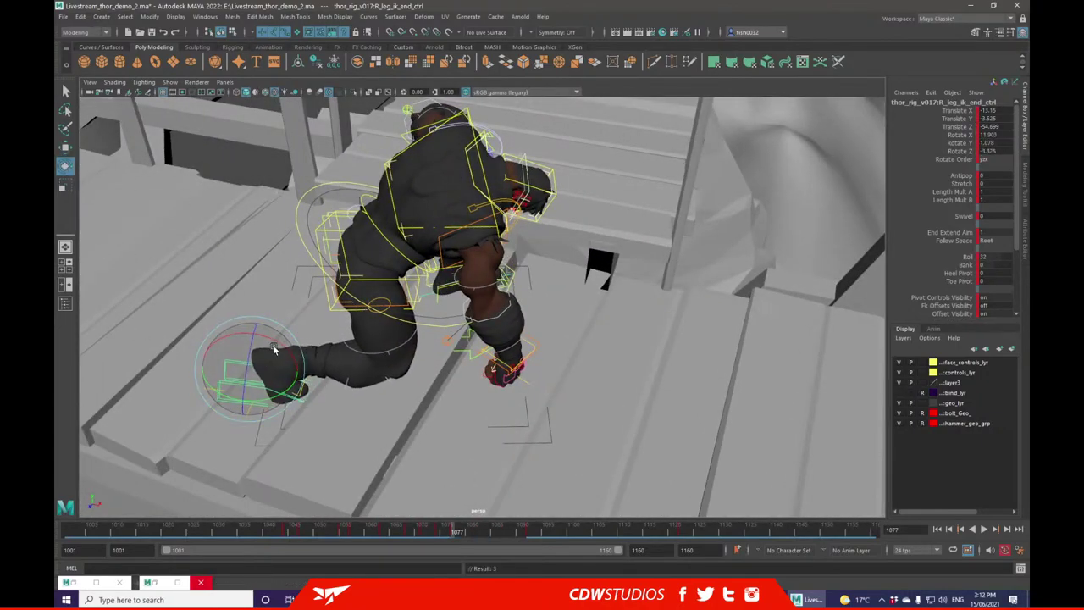
# - Move the right foot IK control to about -5.474, -3.436, -51.233 in Translate X, Y, Z
pyautogui.click(65, 147)
pyautogui.keyDown('alt'); pyautogui.moveTo(440, 279); pyautogui.dragTo(498, 263); pyautogui.keyUp('alt')
pyautogui.keyDown('alt'); pyautogui.moveTo(492, 345); pyautogui.dragTo(449, 321); pyautogui.keyUp('alt')
pyautogui.press('e')
pyautogui.press('w')
pyautogui.keyDown('alt'); pyautogui.moveTo(491, 293); pyautogui.dragTo(607, 288); pyautogui.keyUp('alt')
pyautogui.keyDown('alt'); pyautogui.moveTo(607, 288); pyautogui.dragTo(551, 283, button='right'); pyautogui.keyUp('alt')
# - Scrub between frames 1071 and 1077 from several angles to examine Thor's drop from the mid-air pose into the landing
pyautogui.moveTo(435, 528); pyautogui.dragTo(440, 530)
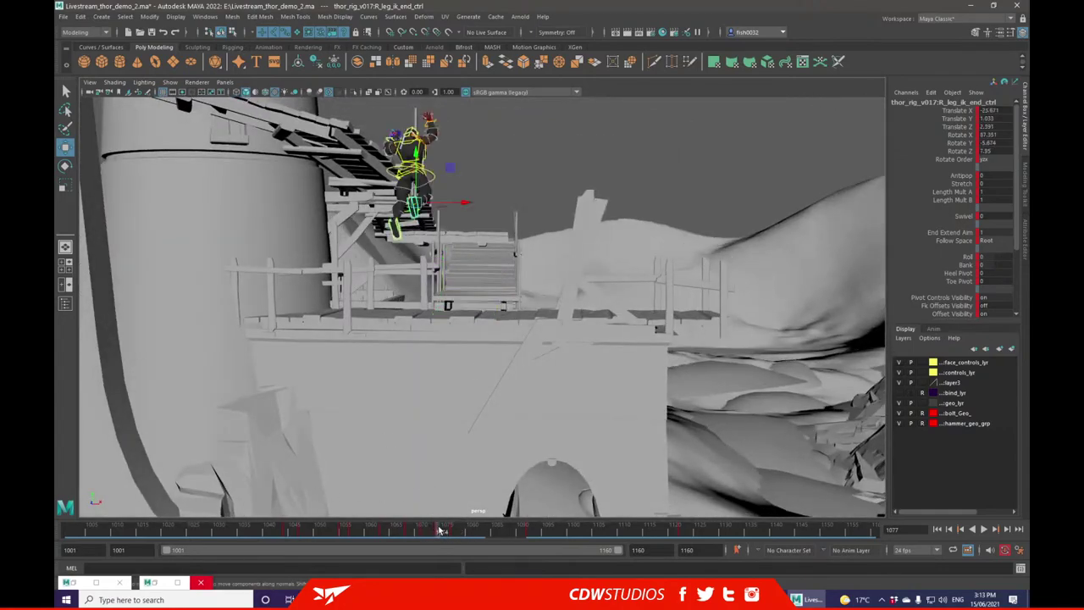
pyautogui.click(450, 532)
pyautogui.click(438, 531)
pyautogui.click(452, 532)
pyautogui.keyDown('alt'); pyautogui.moveTo(471, 293); pyautogui.dragTo(474, 351); pyautogui.keyUp('alt')
pyautogui.click(436, 532)
pyautogui.click(452, 531)
pyautogui.click(436, 532)
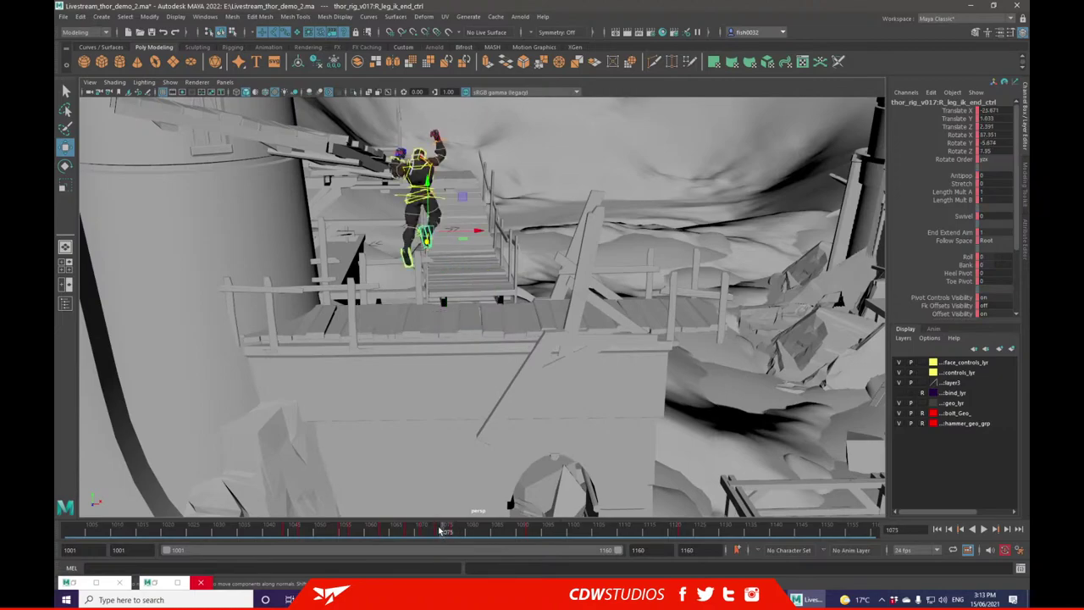
pyautogui.click(424, 531)
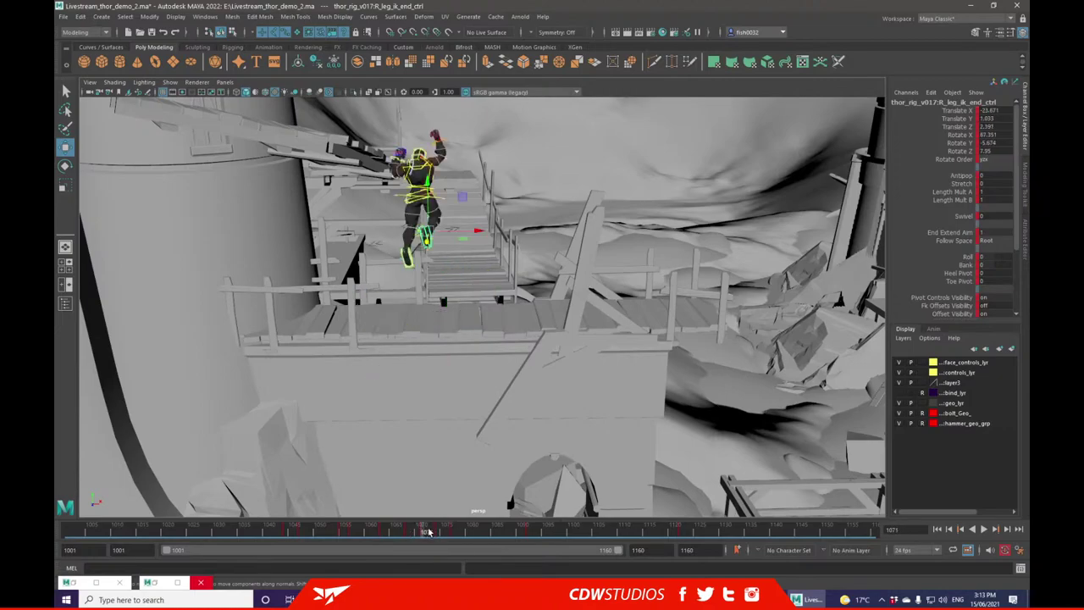
pyautogui.moveTo(439, 530); pyautogui.dragTo(453, 532)
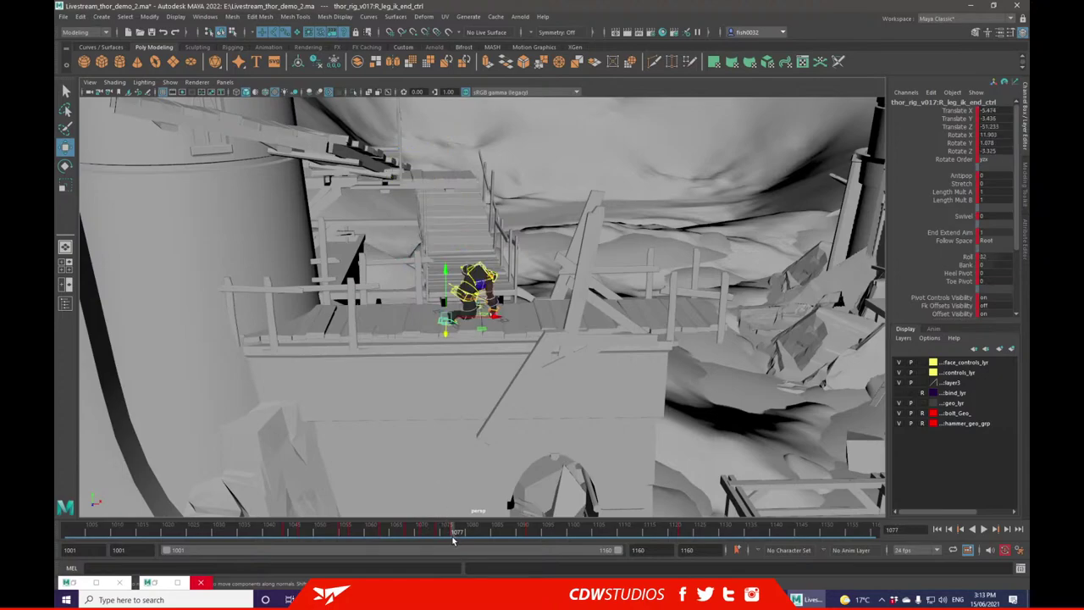
pyautogui.click(444, 531)
pyautogui.moveTo(450, 537); pyautogui.dragTo(448, 532)
pyautogui.keyDown('alt'); pyautogui.moveTo(461, 408); pyautogui.dragTo(434, 405); pyautogui.keyUp('alt')
pyautogui.moveTo(450, 532); pyautogui.dragTo(448, 531)
pyautogui.keyDown('alt'); pyautogui.moveTo(508, 199); pyautogui.dragTo(480, 198); pyautogui.keyUp('alt')
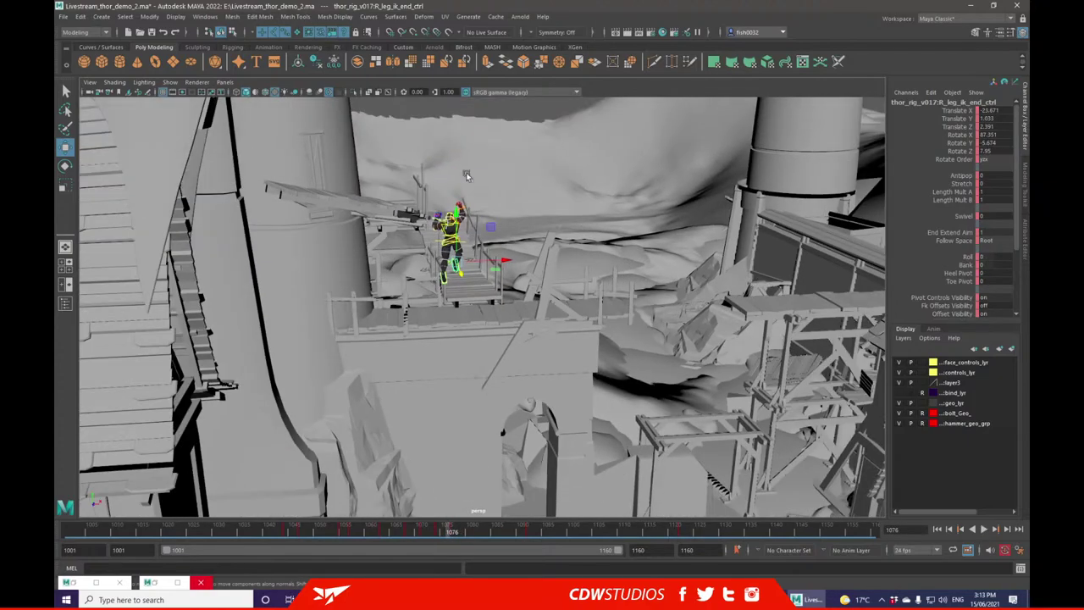
# - Move the rig_extra control to about -47.79, 1007.871, 710.812 in Translate X, Y, Z and copy its key
pyautogui.click(523, 199)
pyautogui.click(473, 263)
pyautogui.keyDown('alt'); pyautogui.moveTo(473, 263); pyautogui.dragTo(502, 315); pyautogui.keyUp('alt')
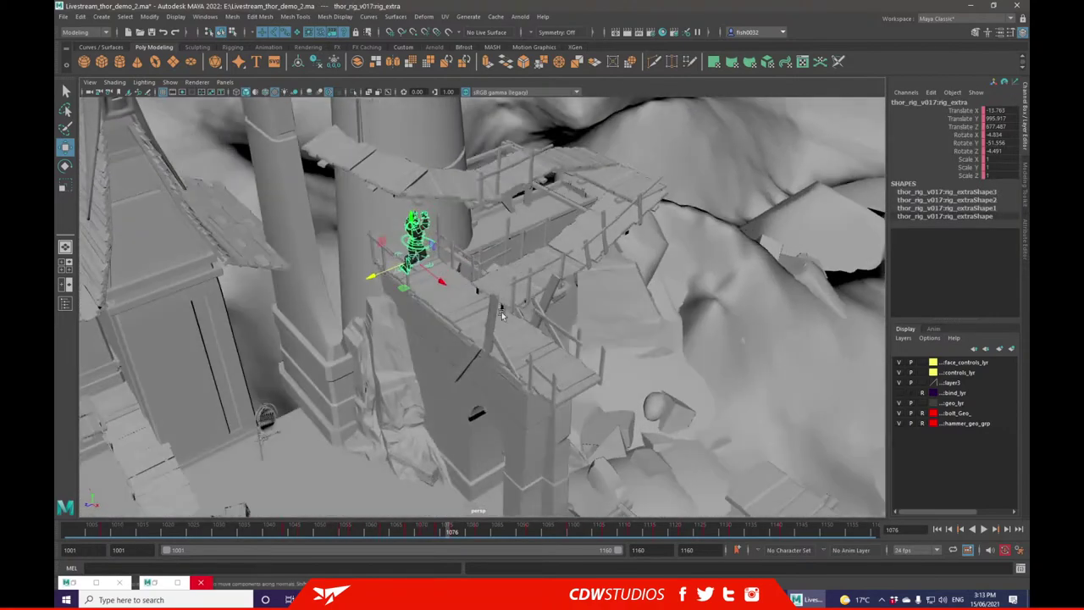
pyautogui.moveTo(374, 273); pyautogui.dragTo(390, 268)
pyautogui.moveTo(439, 529); pyautogui.dragTo(481, 347, button='right')
# - Try pasting the copied rig_extra key at frame 1076, and undo the paste
pyautogui.click(450, 529)
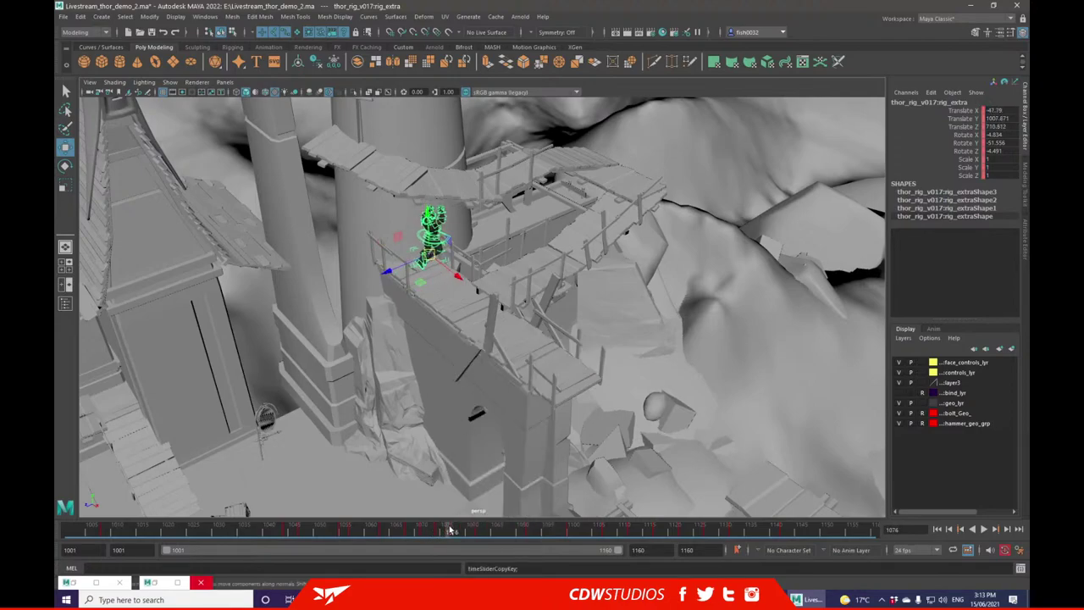
pyautogui.rightClick(450, 529)
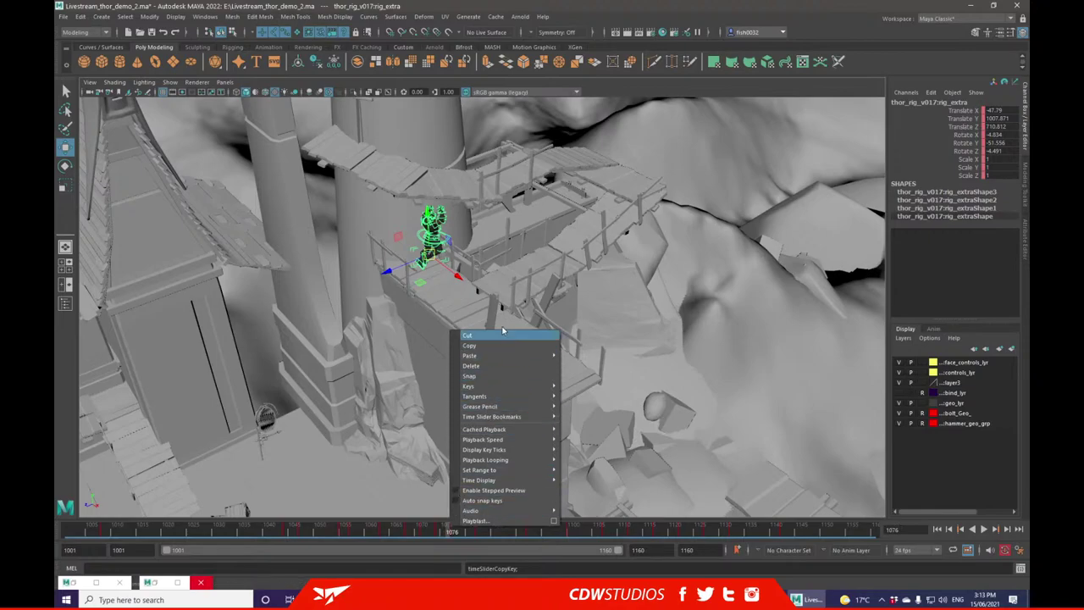
pyautogui.moveTo(521, 356)
pyautogui.click(581, 355)
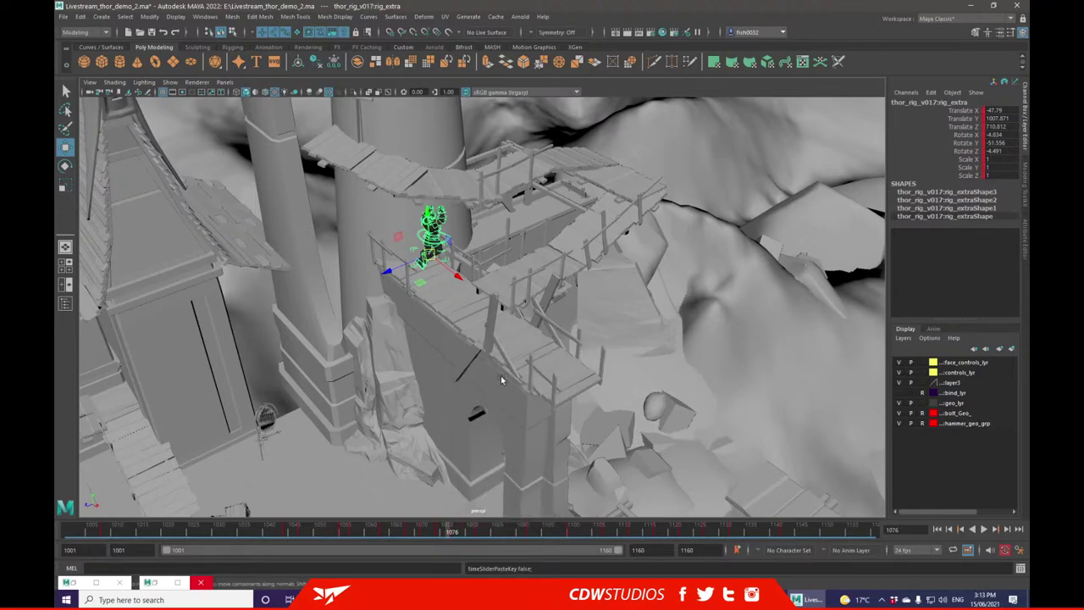
pyautogui.hotkey('ctrl', 'z')
# - Try pasting the copied rig_extra key onto the landing at frame 1077, and undo the paste
pyautogui.click(453, 530)
pyautogui.rightClick(453, 529)
pyautogui.moveTo(525, 357)
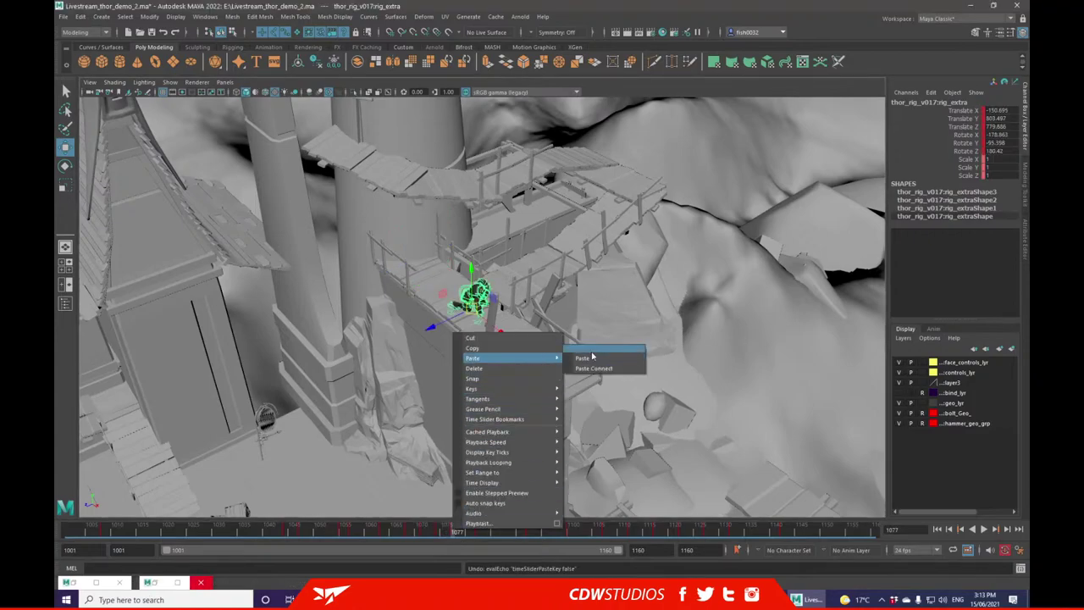
pyautogui.click(592, 346)
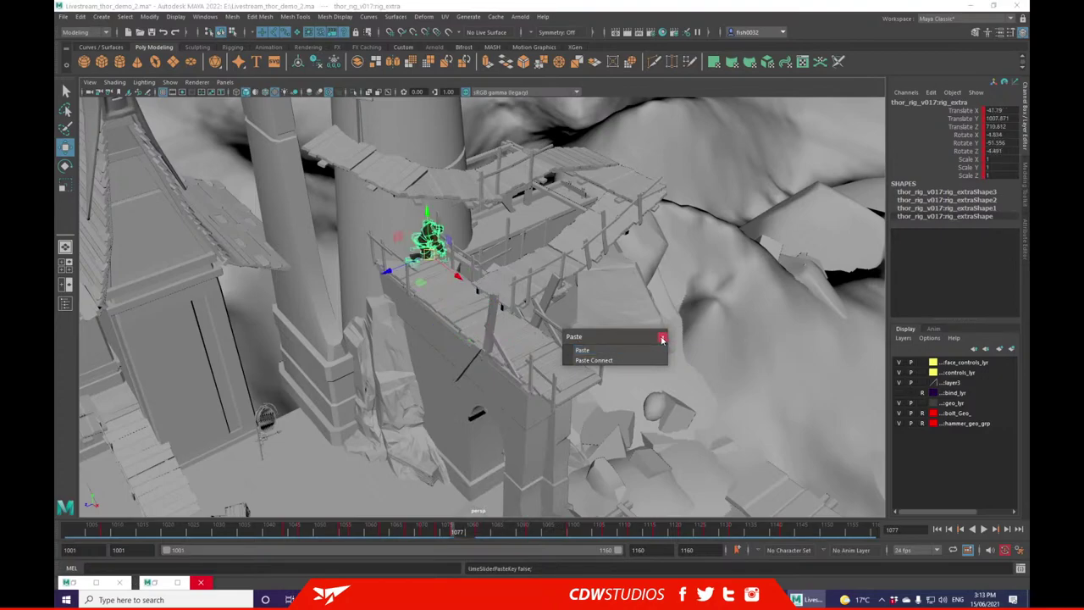
pyautogui.click(664, 338)
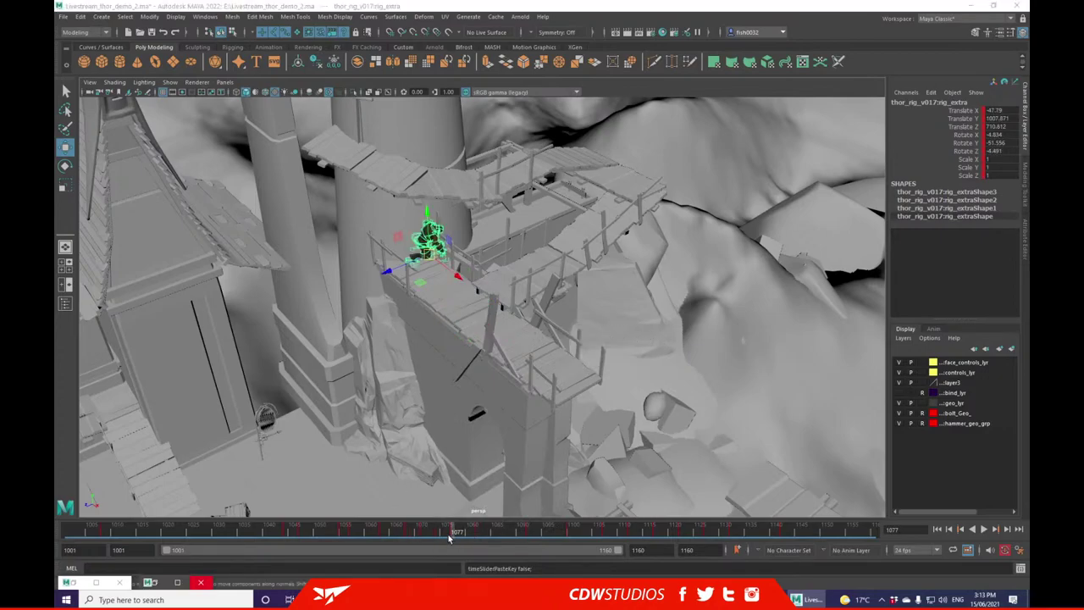
pyautogui.hotkey('ctrl', 'z')
# - Copy the rig_extra control's key from frame 1071 and paste it at frame 1074
pyautogui.click(441, 531)
pyautogui.click(419, 532)
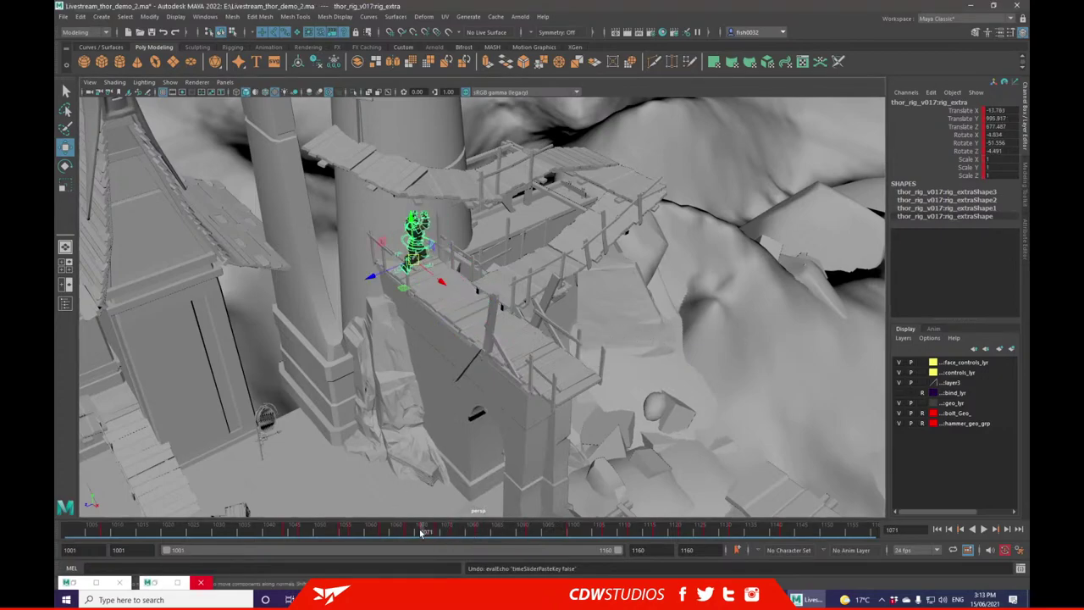
pyautogui.rightClick(422, 531)
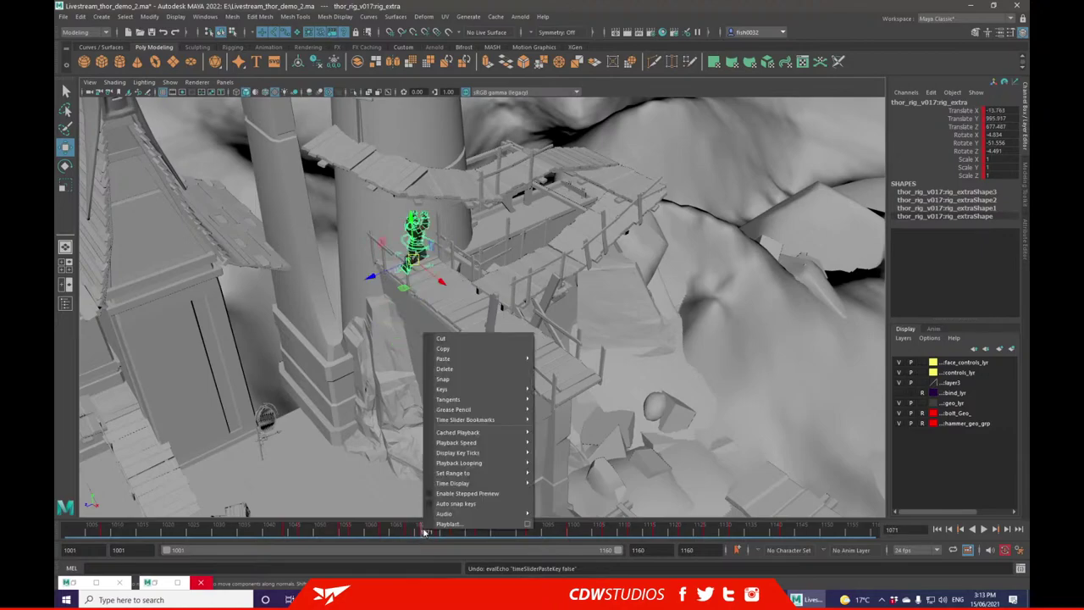
pyautogui.click(459, 347)
pyautogui.click(437, 531)
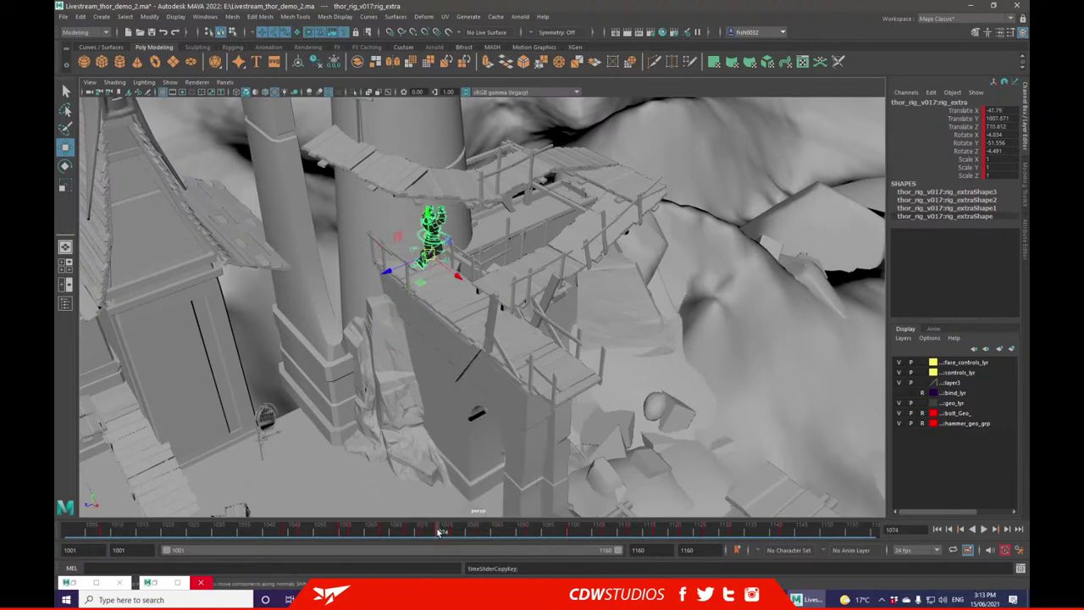
pyautogui.rightClick(435, 527)
pyautogui.moveTo(508, 358)
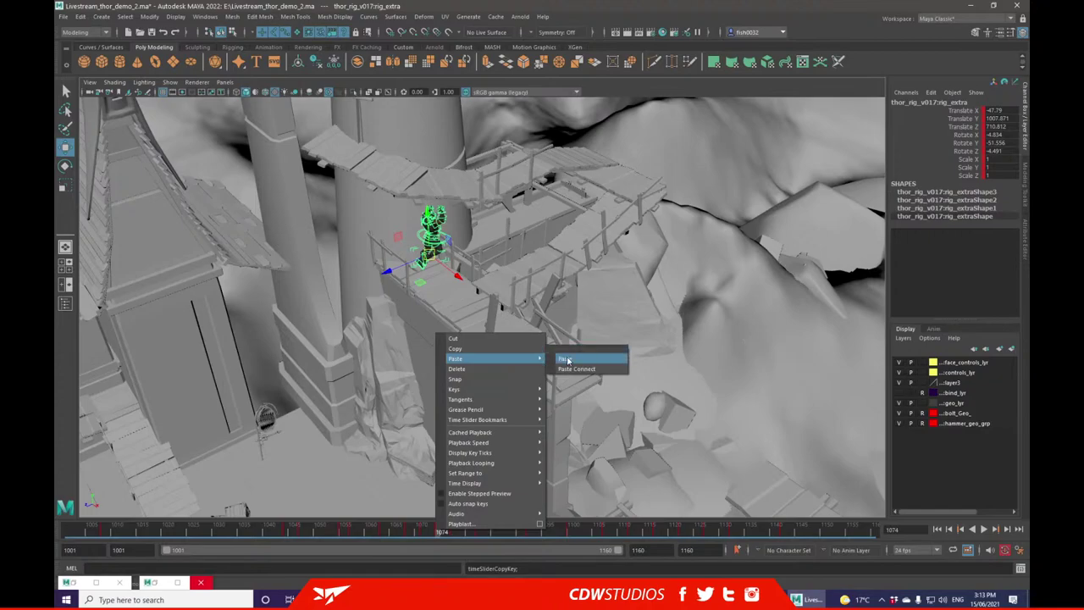
pyautogui.click(562, 358)
# - Review the jump timing and move the rig_extra control at frame 1074 to about -53.993, 995.917, 703.163 in Translate X, Y, Z
pyautogui.click(415, 532)
pyautogui.hotkey('alt', 'v')
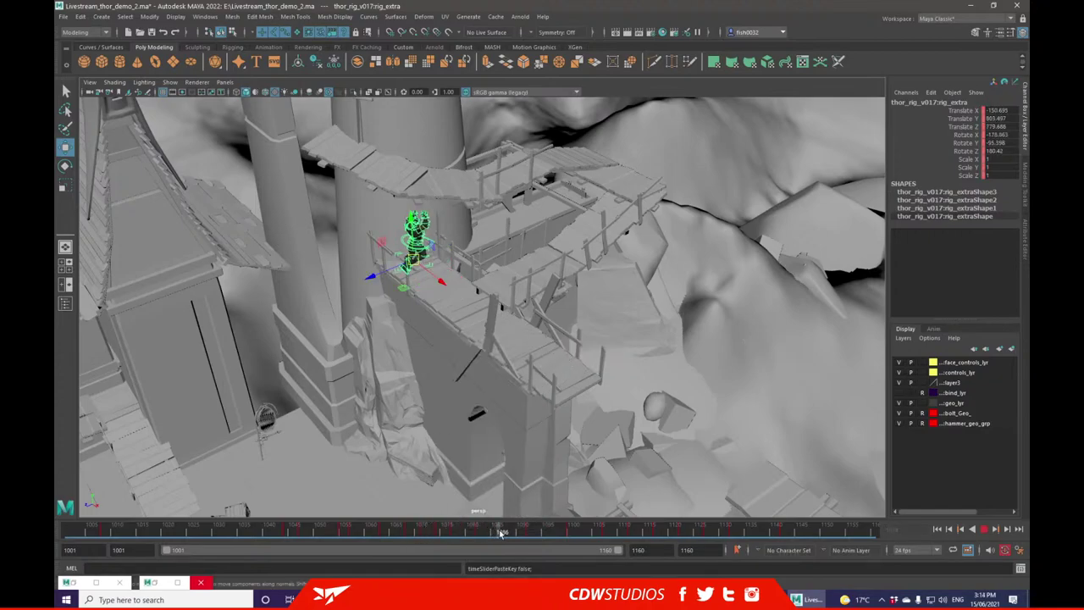
pyautogui.click(431, 533)
pyautogui.hotkey('alt', 'v')
pyautogui.click(450, 533)
pyautogui.moveTo(449, 533)
pyautogui.mouseDown()
pyautogui.moveTo(409, 532)
pyautogui.moveTo(426, 530)
pyautogui.mouseUp()
pyautogui.keyDown('alt'); pyautogui.moveTo(374, 337); pyautogui.dragTo(430, 310); pyautogui.keyUp('alt')
pyautogui.moveTo(412, 535); pyautogui.dragTo(411, 535)
pyautogui.keyDown('alt'); pyautogui.moveTo(438, 387); pyautogui.dragTo(476, 400); pyautogui.keyUp('alt')
pyautogui.moveTo(417, 526)
pyautogui.mouseDown()
pyautogui.moveTo(461, 527)
pyautogui.moveTo(439, 530)
pyautogui.mouseUp()
pyautogui.keyDown('alt'); pyautogui.moveTo(455, 312); pyautogui.dragTo(437, 359); pyautogui.keyUp('alt')
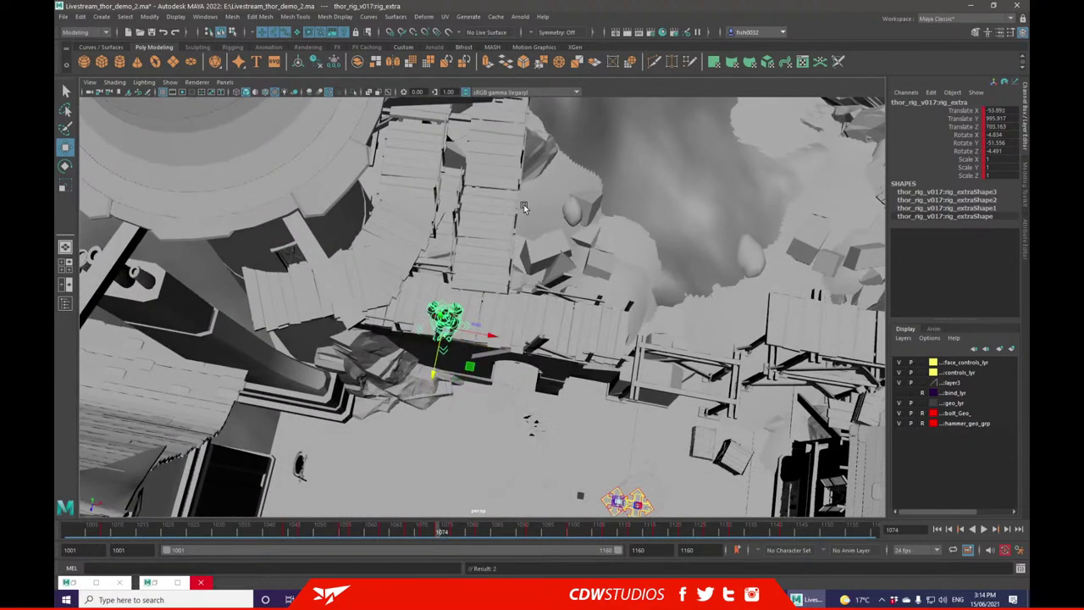
# - Try moving the lower and mid elbow controls of Thor's right arm at frame 1074, undoing each move
pyautogui.press('f')
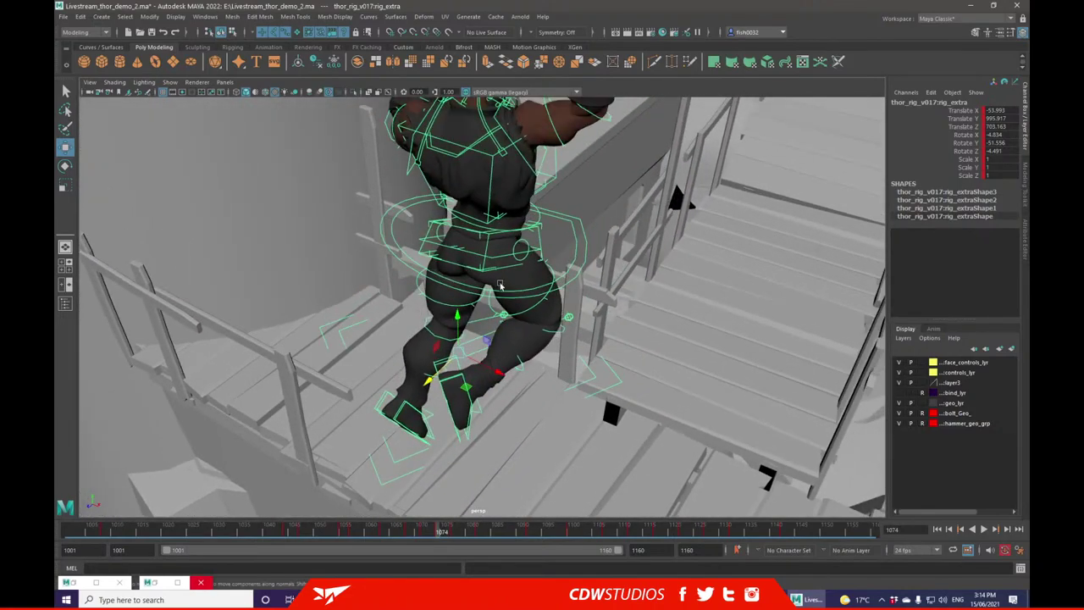
pyautogui.click(584, 245)
pyautogui.moveTo(585, 229); pyautogui.dragTo(590, 208, button='middle')
pyautogui.hotkey('ctrl', 'z')
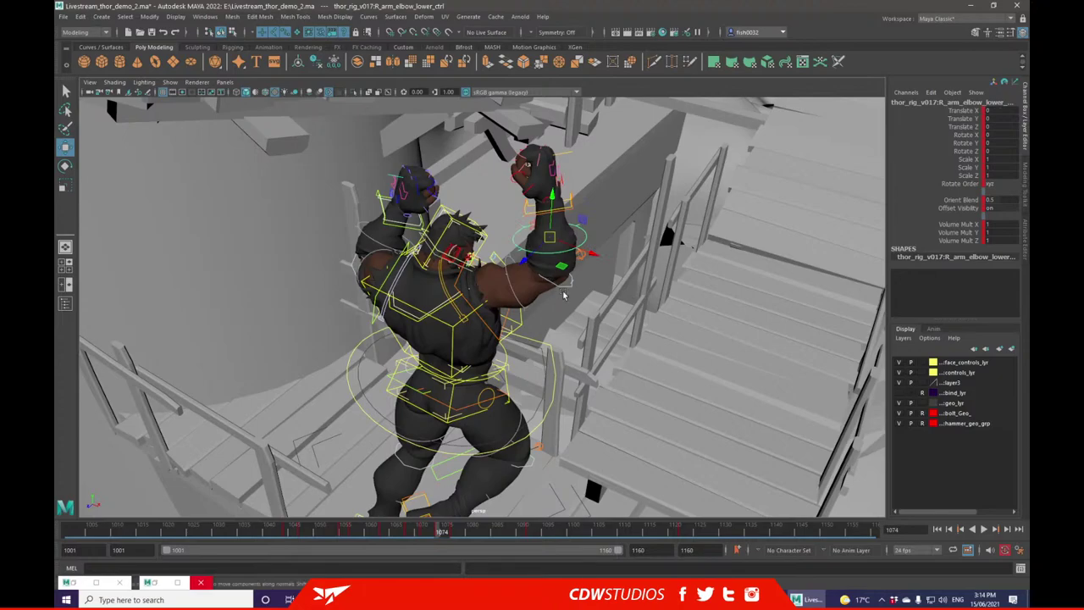
pyautogui.click(558, 282)
pyautogui.moveTo(550, 270)
pyautogui.mouseDown()
pyautogui.moveTo(586, 249)
pyautogui.moveTo(564, 278)
pyautogui.mouseUp()
pyautogui.hotkey('ctrl', 'z')
# - Examine the channel settings of Thor's right arm pole vector and IK end controls at frame 1074
pyautogui.keyDown('alt'); pyautogui.moveTo(623, 247); pyautogui.dragTo(545, 273); pyautogui.keyUp('alt')
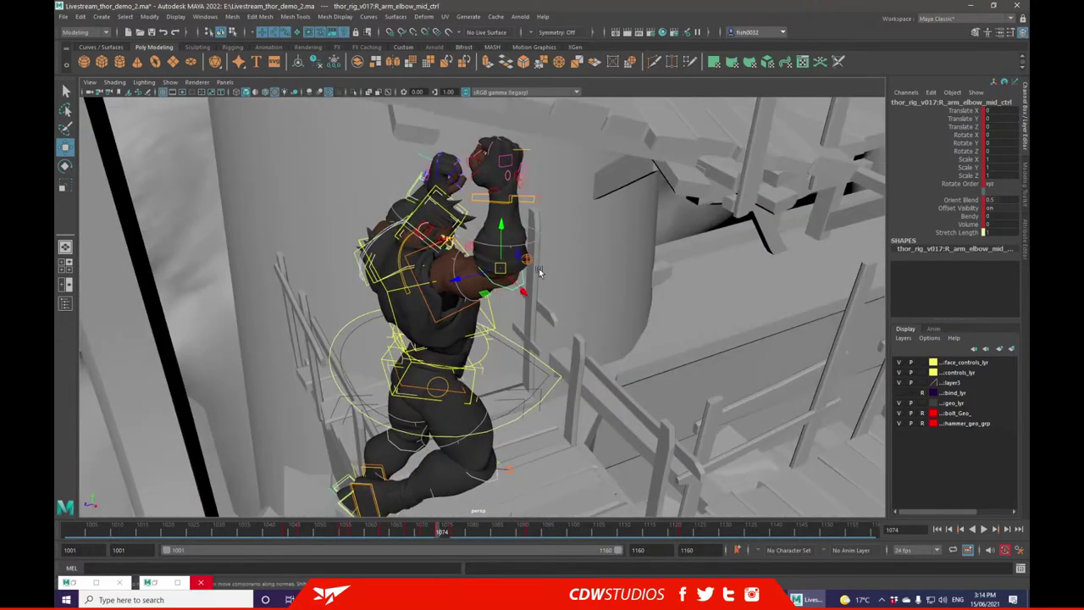
pyautogui.click(527, 260)
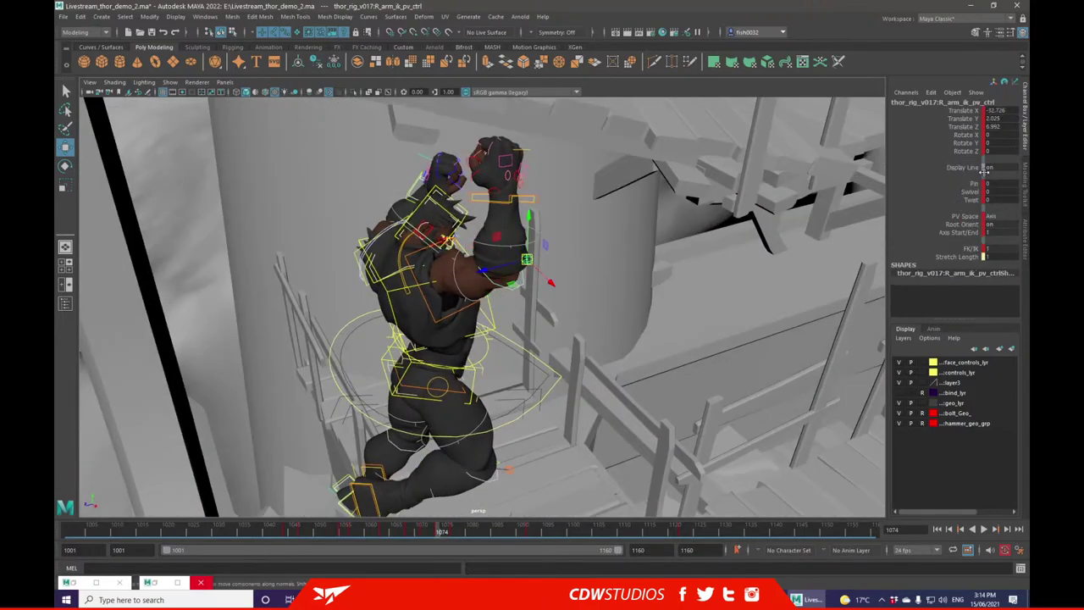
pyautogui.click(516, 196)
pyautogui.click(512, 198)
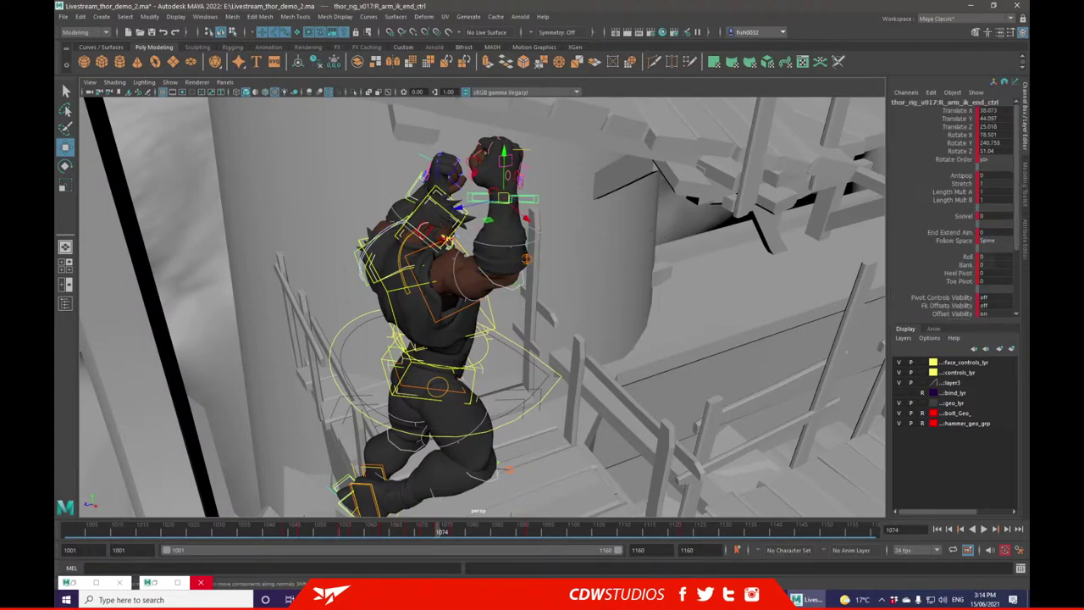
pyautogui.scroll(-3, 987, 251)
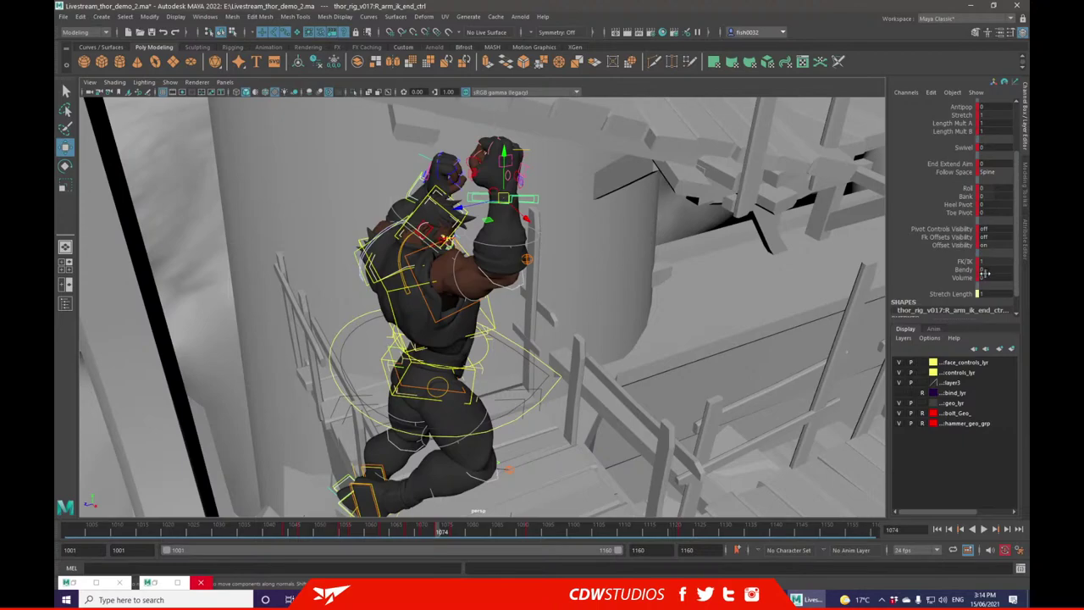
pyautogui.moveTo(983, 270)
pyautogui.mouseDown()
pyautogui.moveTo(998, 270)
pyautogui.moveTo(982, 270)
pyautogui.mouseUp()
pyautogui.keyDown('alt'); pyautogui.moveTo(861, 198); pyautogui.dragTo(473, 453); pyautogui.keyUp('alt')
pyautogui.click(664, 149)
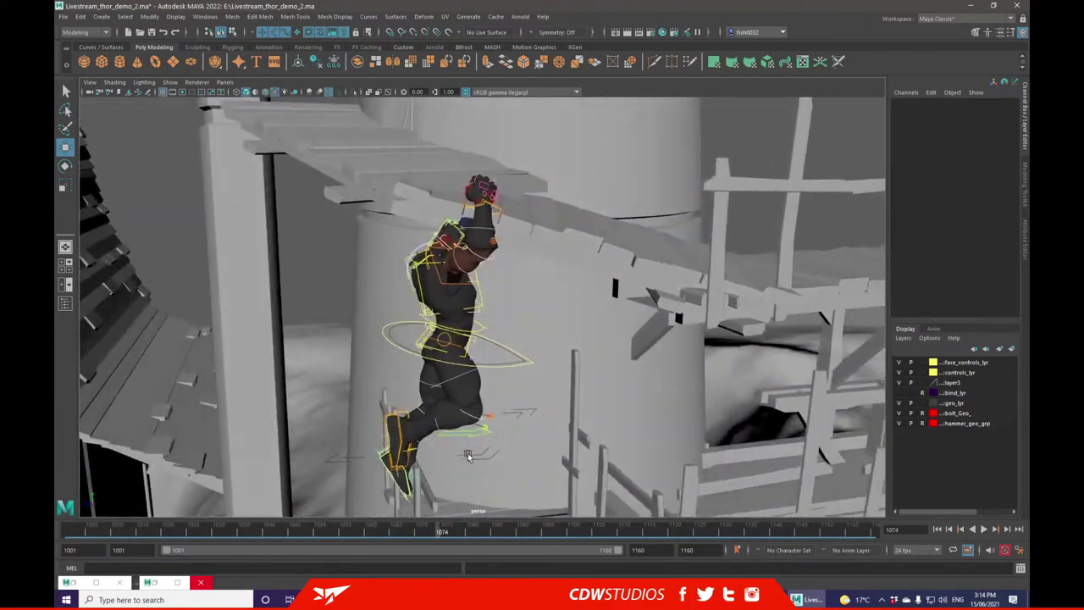
# - Copy the rig_extra control's key at frame 1074 and paste it a few frames earlier, at the start of the jump
pyautogui.moveTo(453, 534); pyautogui.dragTo(466, 533)
pyautogui.keyDown('alt'); pyautogui.moveTo(520, 414); pyautogui.dragTo(549, 362); pyautogui.keyUp('alt')
pyautogui.click(554, 351)
pyautogui.moveTo(465, 534); pyautogui.dragTo(438, 530)
pyautogui.rightClick(437, 529)
pyautogui.click(468, 348)
pyautogui.click(426, 532)
pyautogui.rightClick(425, 532)
pyautogui.moveTo(508, 352)
pyautogui.click(551, 344)
pyautogui.click(550, 345)
pyautogui.click(631, 333)
pyautogui.click(416, 531)
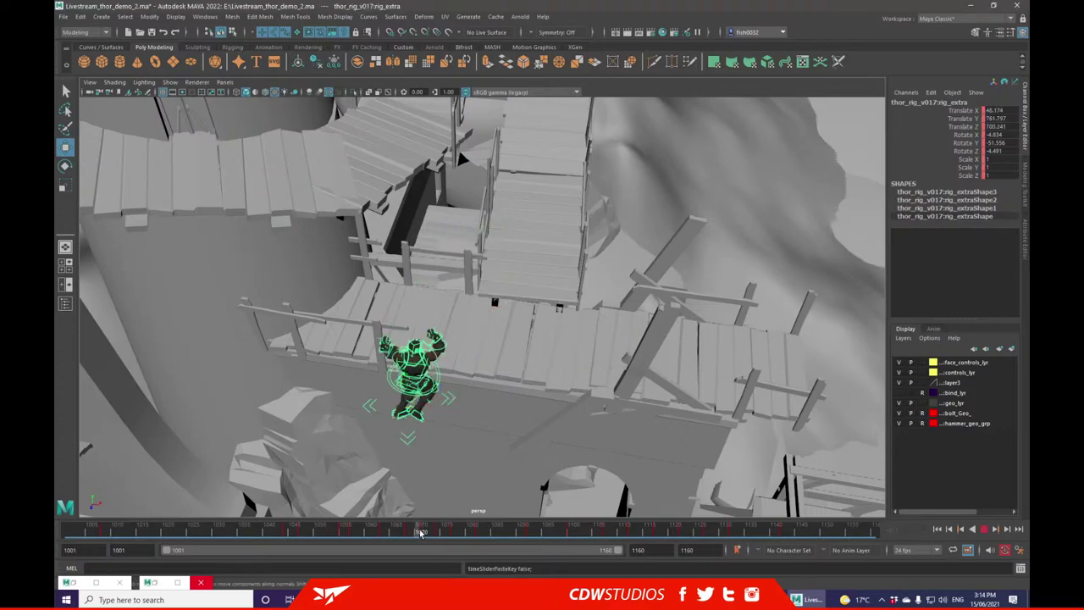
# - Review Thor's motion from the jump through the landing and run up to frame 1100, examining the path across the set
pyautogui.moveTo(417, 528); pyautogui.dragTo(537, 530)
pyautogui.keyDown('alt'); pyautogui.moveTo(706, 374); pyautogui.dragTo(639, 348); pyautogui.keyUp('alt')
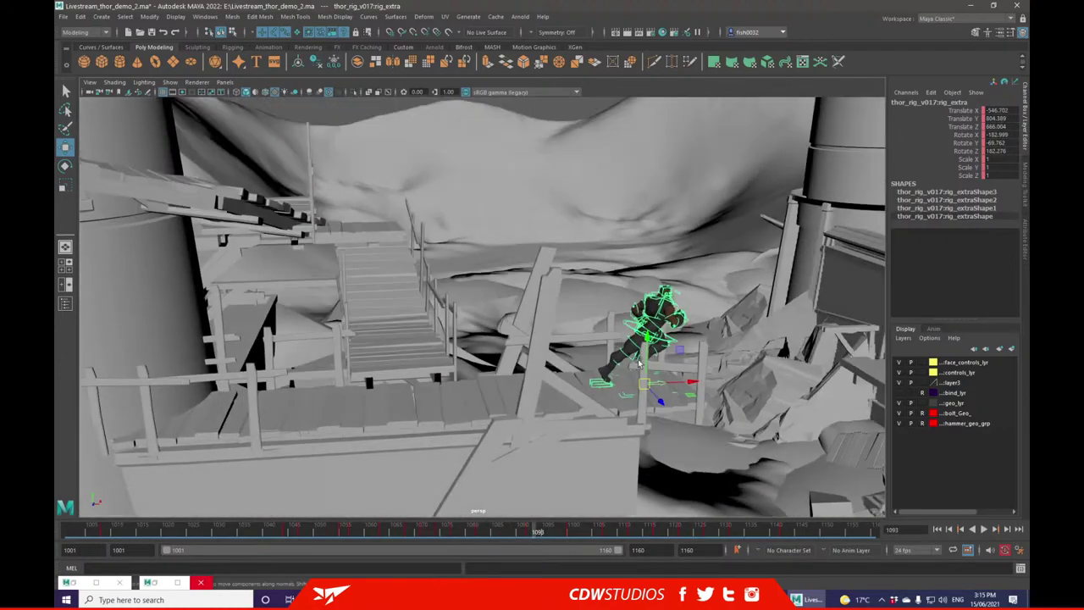
pyautogui.moveTo(536, 530)
pyautogui.mouseDown()
pyautogui.moveTo(505, 534)
pyautogui.moveTo(555, 529)
pyautogui.moveTo(508, 529)
pyautogui.mouseUp()
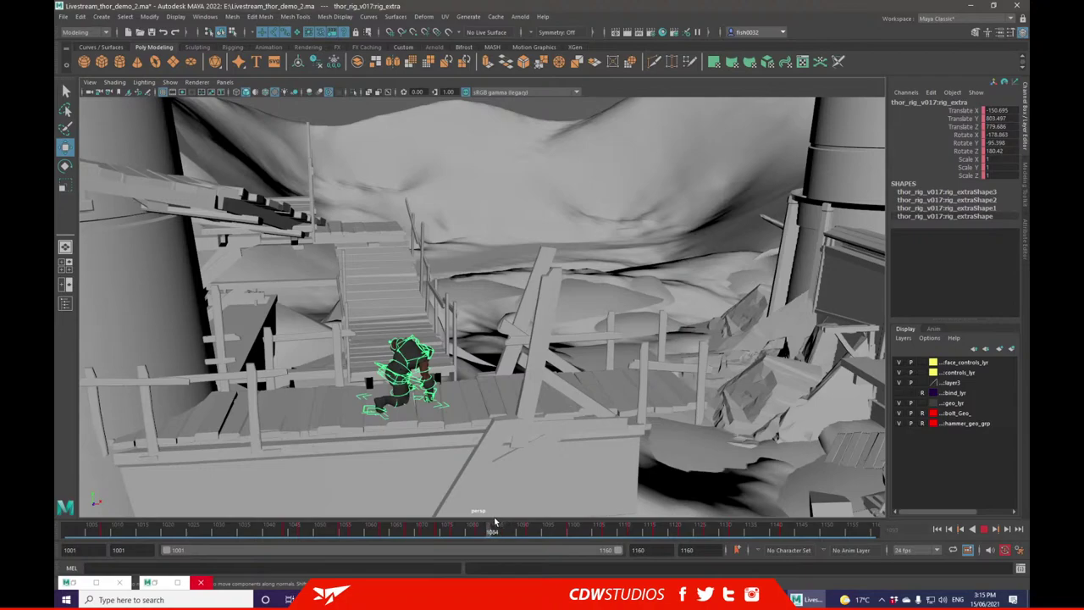
pyautogui.moveTo(496, 528); pyautogui.dragTo(574, 530)
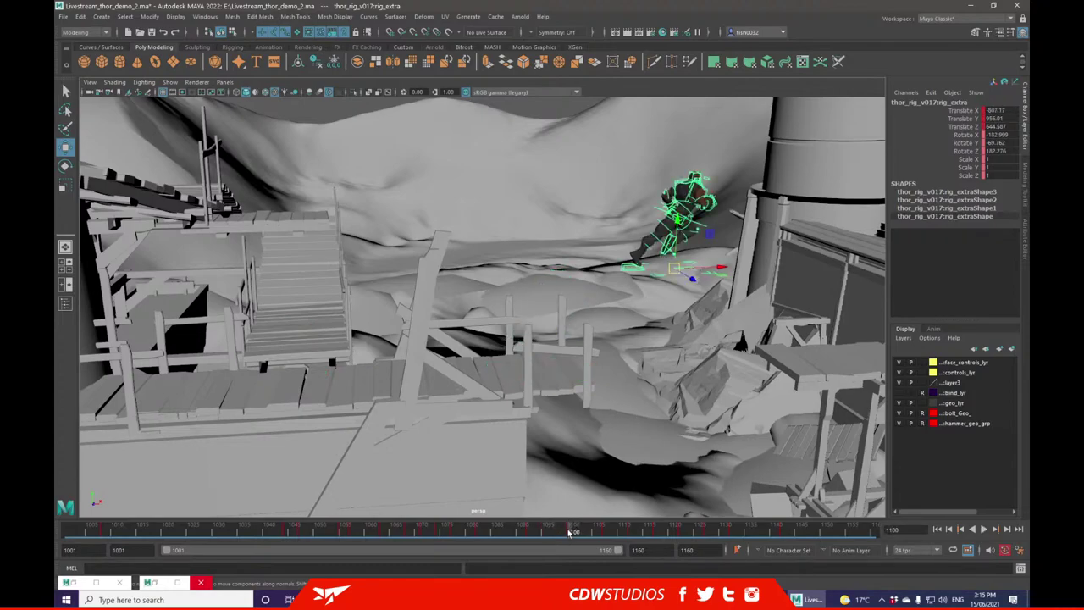
pyautogui.keyDown('alt'); pyautogui.moveTo(598, 280); pyautogui.dragTo(601, 199); pyautogui.keyUp('alt')
pyautogui.scroll(5, 579, 272)
pyautogui.scroll(-3, 584, 273)
pyautogui.moveTo(598, 269)
pyautogui.keyDown('alt'); pyautogui.mouseDown()
pyautogui.moveTo(608, 265)
pyautogui.moveTo(406, 271)
pyautogui.moveTo(331, 294)
pyautogui.moveTo(587, 287)
pyautogui.mouseUp(); pyautogui.keyUp('alt')
pyautogui.keyDown('alt'); pyautogui.moveTo(525, 381); pyautogui.dragTo(485, 396); pyautogui.keyUp('alt')
pyautogui.hotkey('alt', 'v')
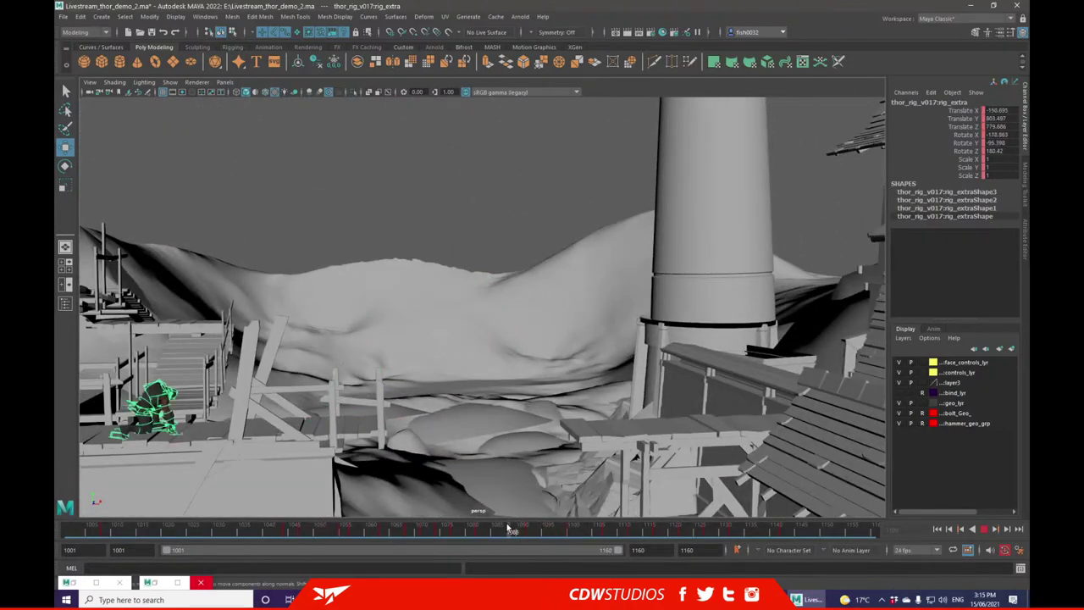
pyautogui.moveTo(515, 525); pyautogui.dragTo(533, 527)
# - Move rig_extra at frame 1092 to about -429.02, 804.389, 706.334 in Translate X, Y, Z, and advance it further along the walkway at frame 1095
pyautogui.keyDown('alt'); pyautogui.moveTo(443, 325); pyautogui.dragTo(566, 295, button='middle'); pyautogui.keyUp('alt')
pyautogui.moveTo(513, 381); pyautogui.dragTo(475, 379)
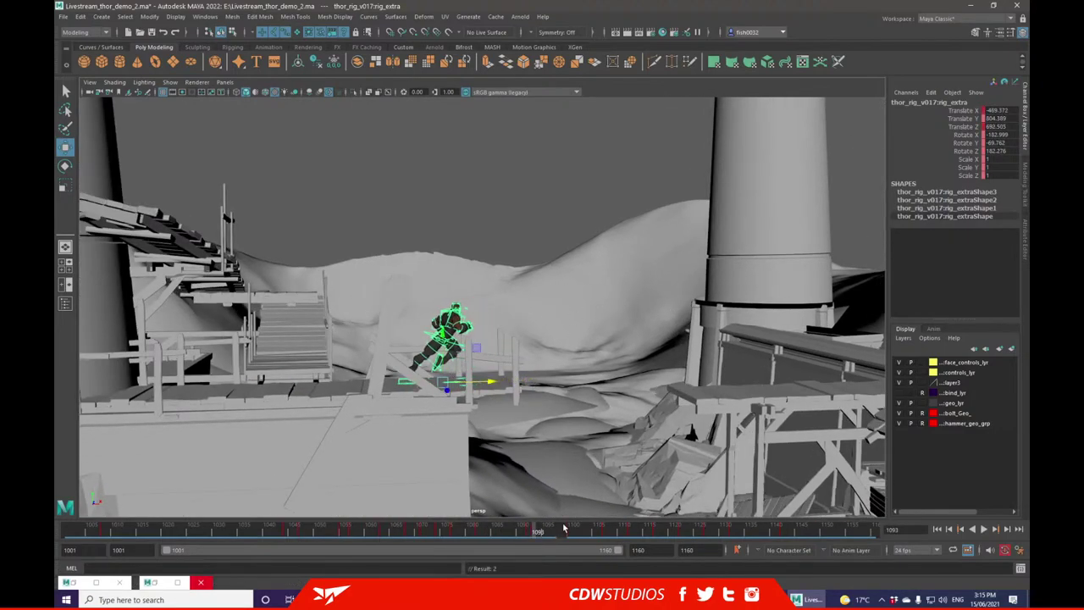
pyautogui.hotkey('ctrl', 'z')
pyautogui.moveTo(524, 384); pyautogui.dragTo(484, 426)
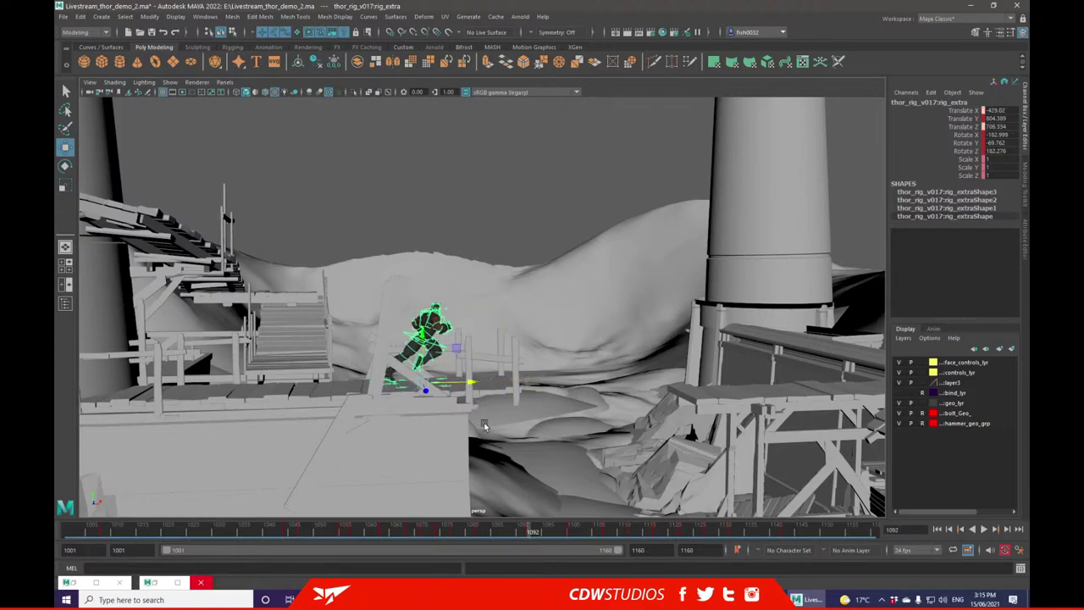
pyautogui.click(475, 532)
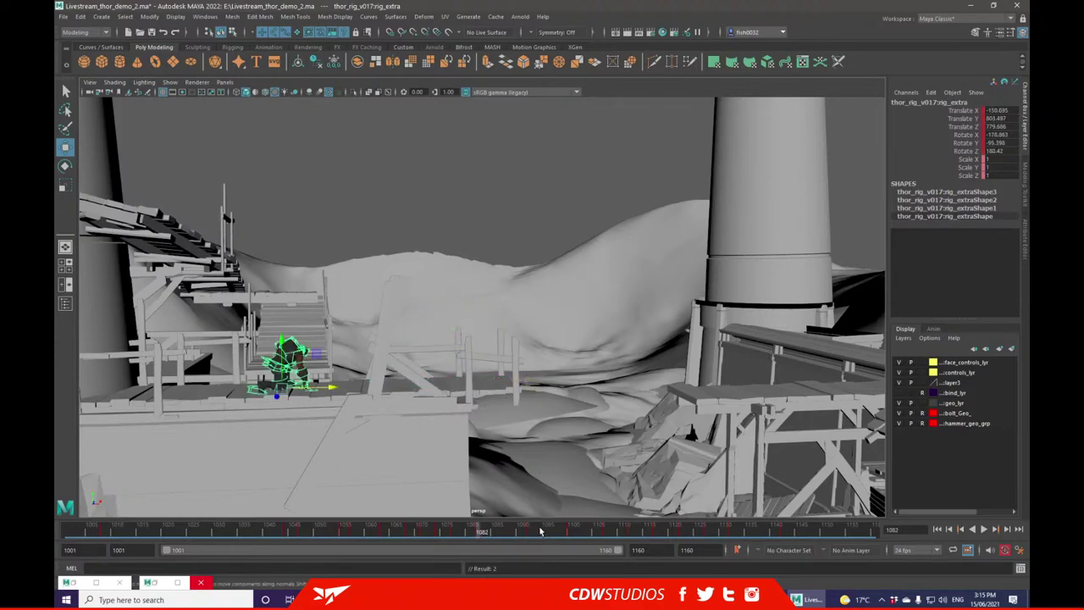
pyautogui.click(530, 531)
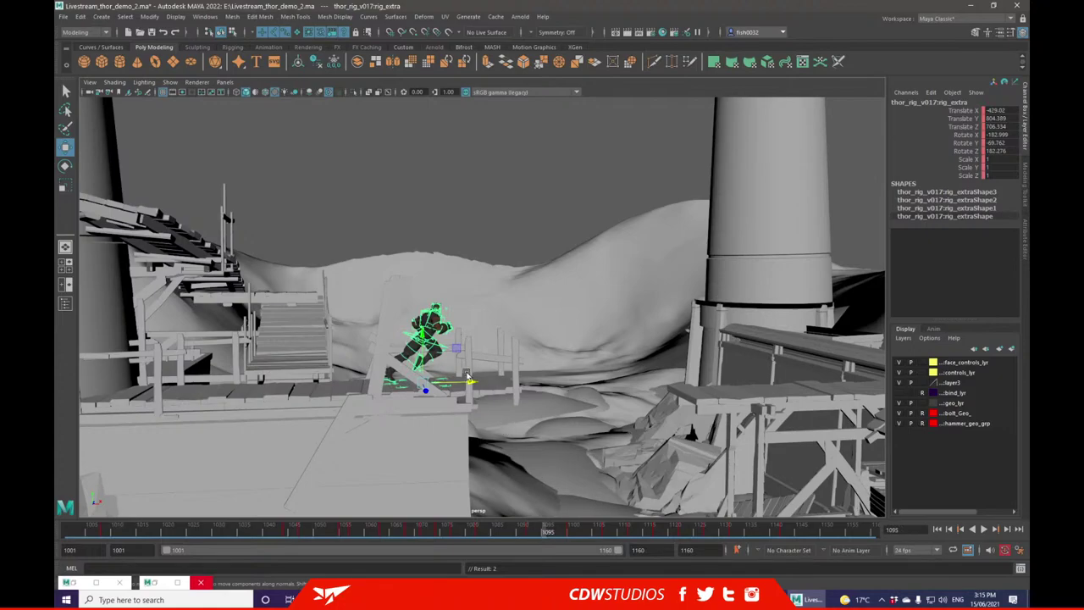
pyautogui.moveTo(468, 385); pyautogui.dragTo(519, 377)
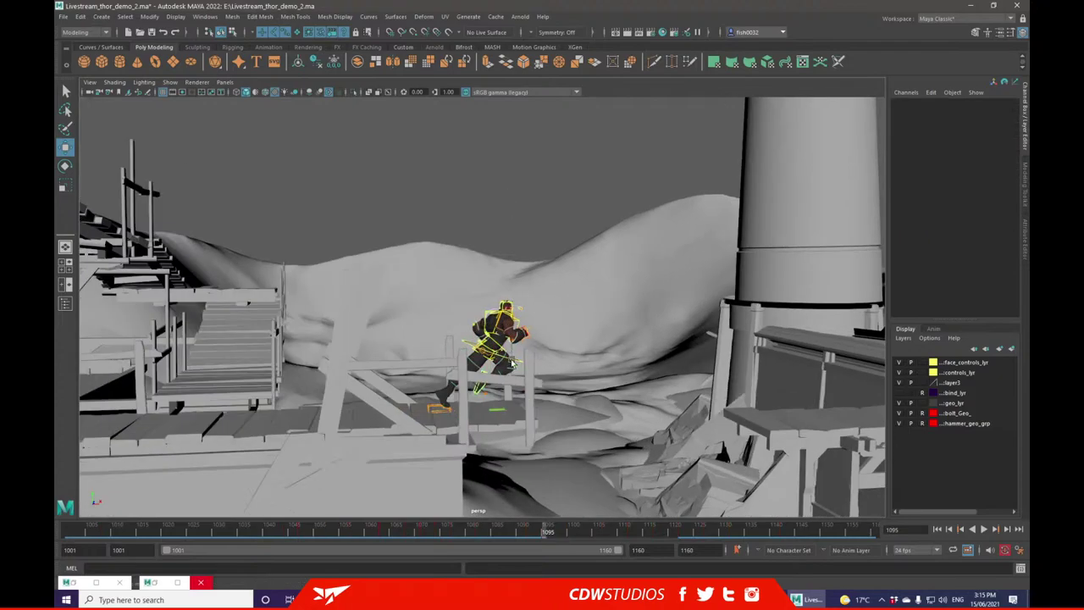
# - Move the cog control at frame 1095 to about 1.638, -16.895, -13.017 in Translate X, Y, Z
pyautogui.scroll(5, 512, 362)
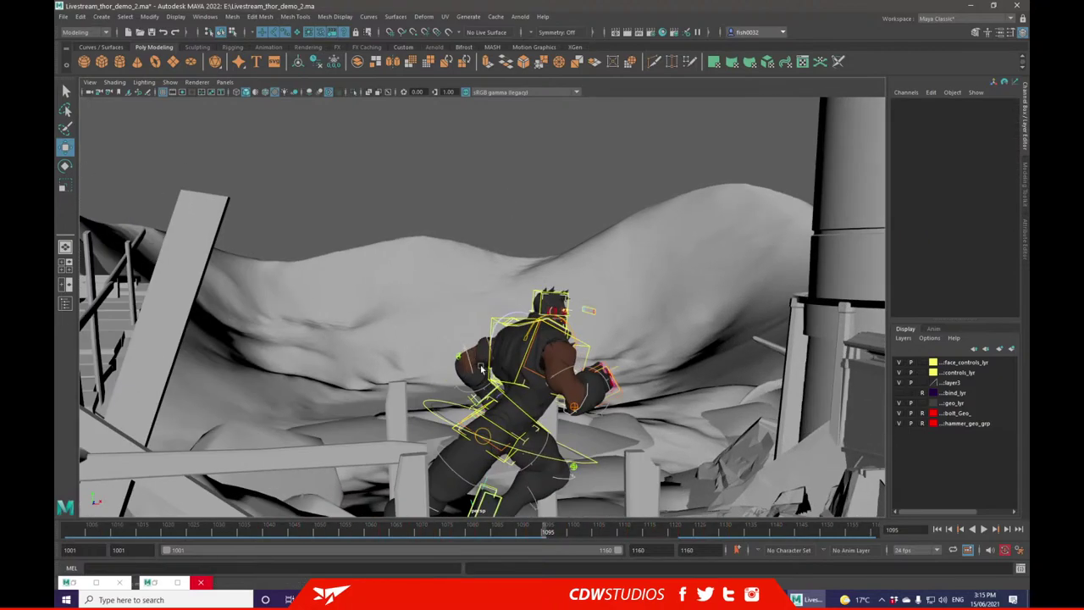
pyautogui.click(423, 407)
pyautogui.keyDown('alt'); pyautogui.moveTo(423, 406); pyautogui.dragTo(511, 356); pyautogui.keyUp('alt')
pyautogui.moveTo(509, 310); pyautogui.dragTo(378, 454)
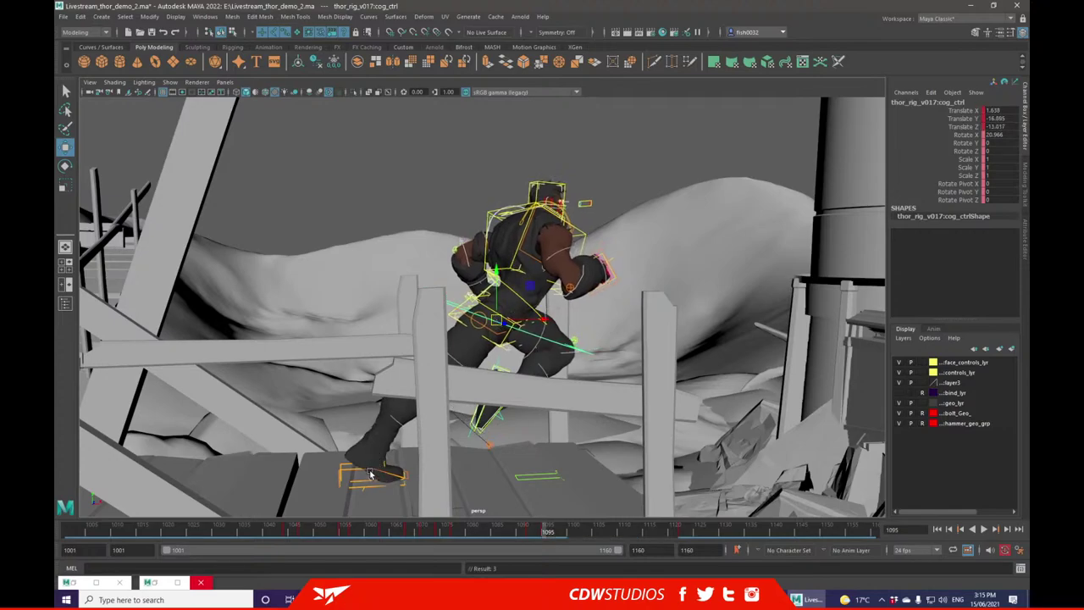
# - Try moving the right leg's IK end control at frame 1095
pyautogui.click(373, 471)
pyautogui.moveTo(360, 468); pyautogui.dragTo(423, 420)
pyautogui.hotkey('ctrl', 'z')
pyautogui.hotkey('ctrl', 'z')
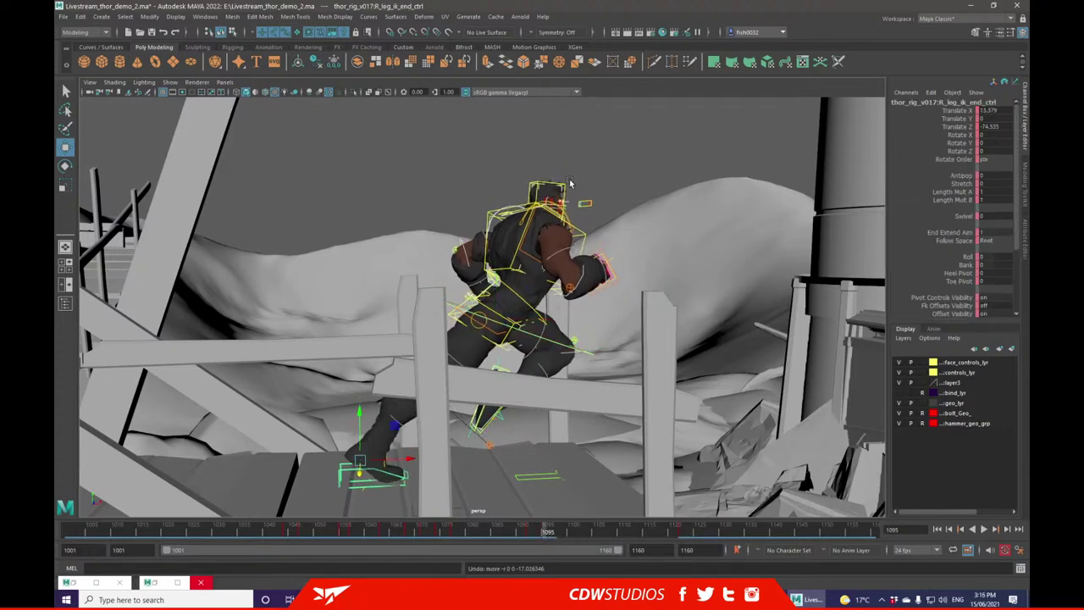
# - Rotate Thor's head with the headNeck_end control at frame 1095
pyautogui.click(551, 185)
pyautogui.click(65, 166)
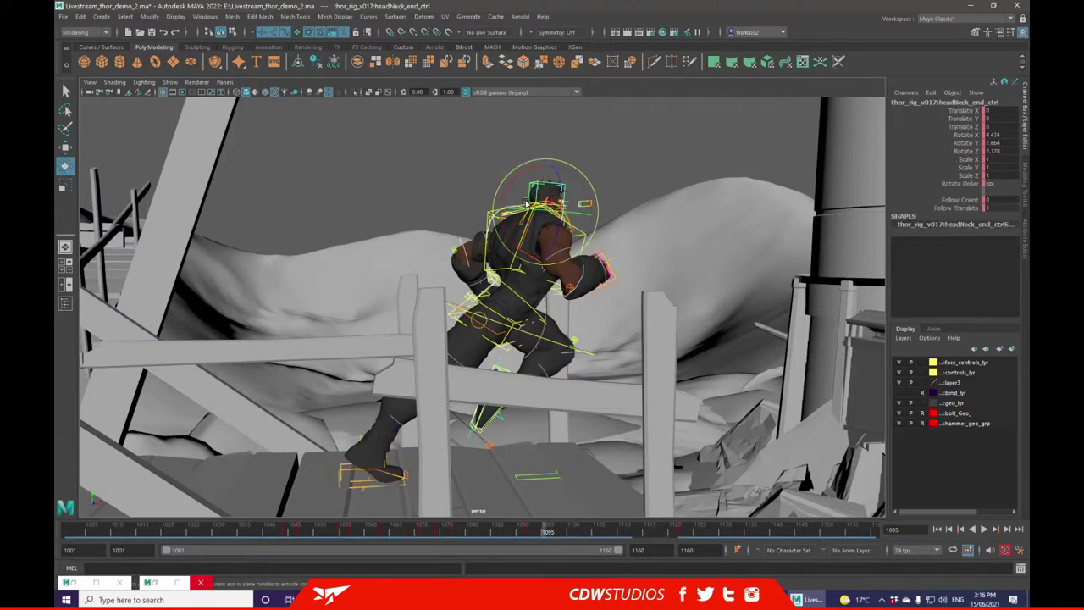
pyautogui.moveTo(511, 190); pyautogui.dragTo(506, 205)
pyautogui.click(614, 125)
pyautogui.click(508, 269)
pyautogui.click(503, 296)
# - Move the right leg's IK end control at frame 1095 to about 13.69, -0.201, -60.915 in Translate X, Y, Z
pyautogui.moveTo(458, 317)
pyautogui.keyDown('alt'); pyautogui.mouseDown()
pyautogui.moveTo(344, 310)
pyautogui.moveTo(381, 317)
pyautogui.moveTo(440, 299)
pyautogui.moveTo(458, 323)
pyautogui.moveTo(441, 328)
pyautogui.moveTo(471, 323)
pyautogui.mouseUp(); pyautogui.keyUp('alt')
pyautogui.click(362, 311)
pyautogui.click(65, 148)
pyautogui.keyDown('alt'); pyautogui.moveTo(471, 322); pyautogui.dragTo(470, 292, button='middle'); pyautogui.keyUp('alt')
pyautogui.moveTo(432, 287); pyautogui.dragTo(466, 292)
pyautogui.keyDown('alt'); pyautogui.moveTo(307, 440); pyautogui.dragTo(420, 408); pyautogui.keyUp('alt')
pyautogui.click(355, 418)
pyautogui.moveTo(591, 289)
pyautogui.keyDown('alt'); pyautogui.mouseDown()
pyautogui.moveTo(568, 307)
pyautogui.moveTo(577, 303)
pyautogui.mouseUp(); pyautogui.keyUp('alt')
pyautogui.keyDown('alt'); pyautogui.moveTo(584, 285); pyautogui.dragTo(562, 284, button='right'); pyautogui.keyUp('alt')
pyautogui.keyDown('alt'); pyautogui.moveTo(513, 321); pyautogui.dragTo(513, 330); pyautogui.keyUp('alt')
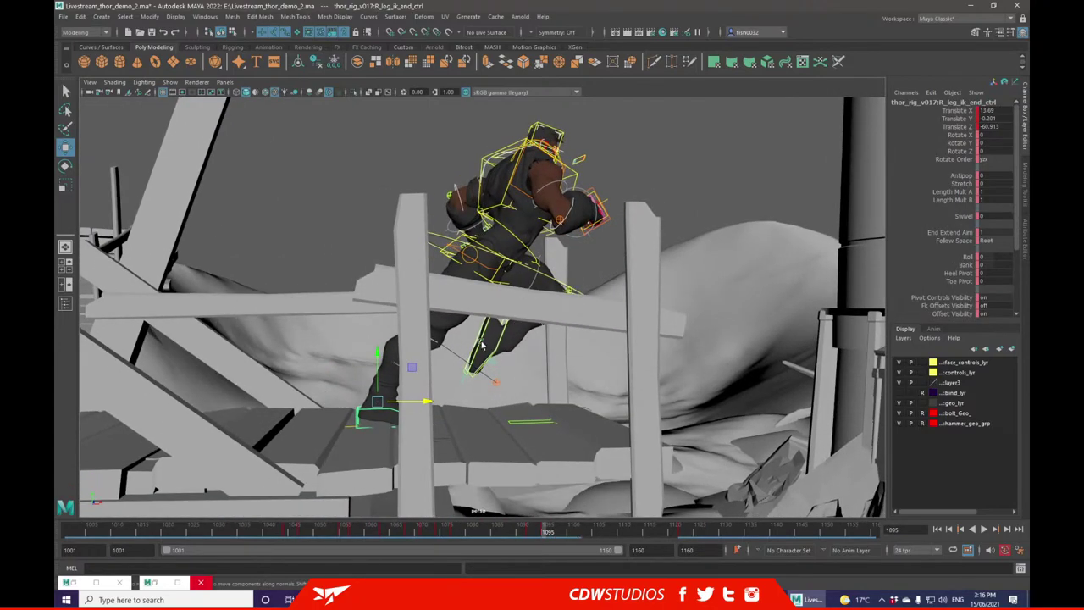
pyautogui.click(449, 349)
pyautogui.click(63, 166)
pyautogui.moveTo(457, 299); pyautogui.dragTo(430, 336)
pyautogui.hotkey('ctrl', 'z')
pyautogui.click(506, 340)
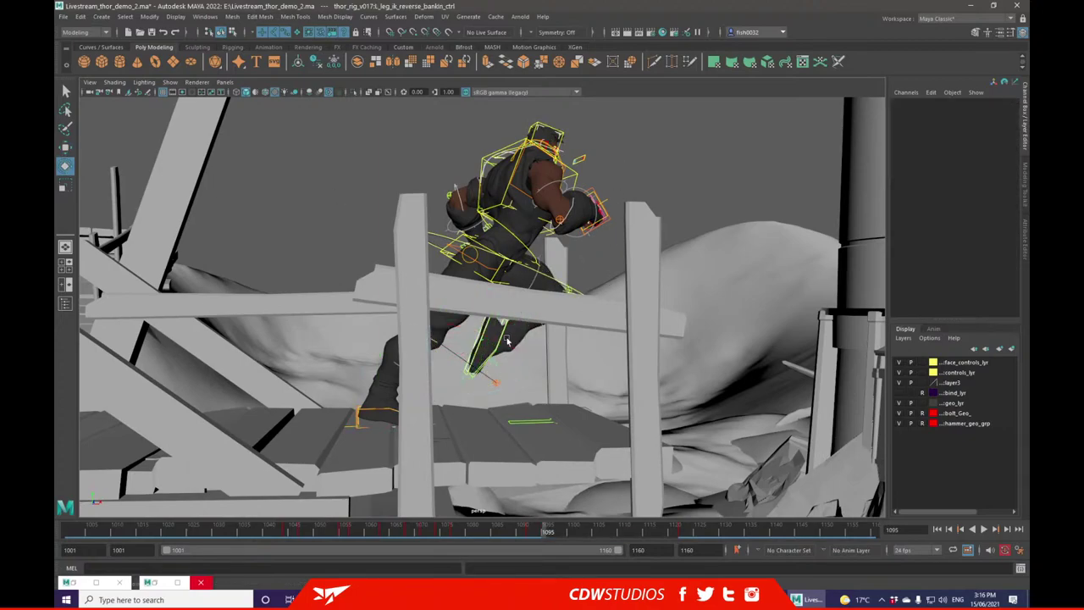
# - Lower the left leg's IK end control to about 0.451, 15.466, 13.684 and rotate it to about 54.246, 5.394, -0.9
pyautogui.click(470, 376)
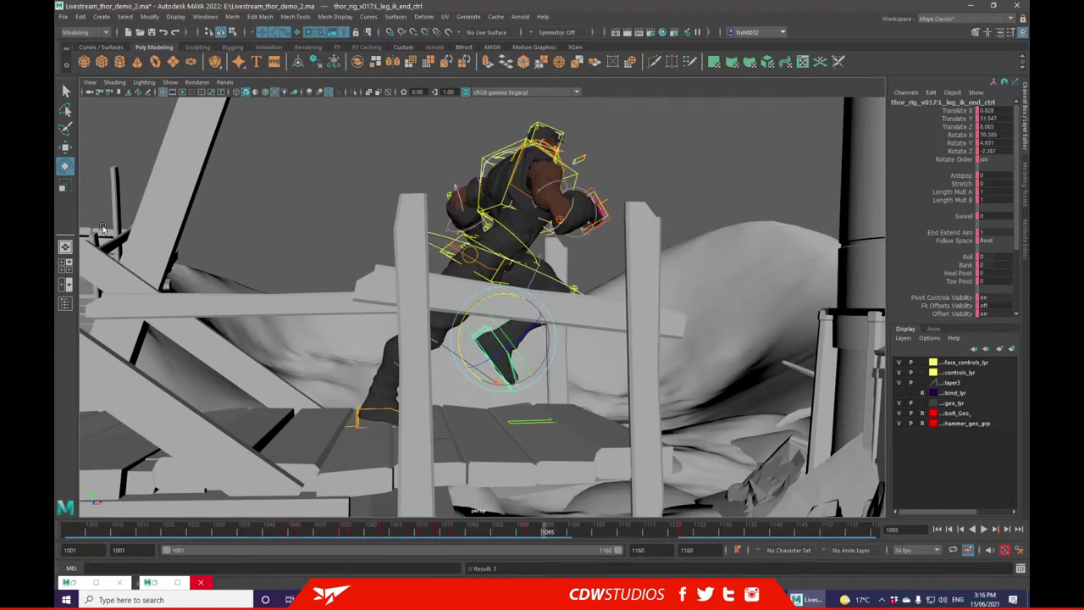
pyautogui.click(63, 148)
pyautogui.moveTo(501, 343)
pyautogui.mouseDown()
pyautogui.moveTo(520, 368)
pyautogui.moveTo(487, 367)
pyautogui.moveTo(491, 356)
pyautogui.mouseUp()
pyautogui.click(66, 167)
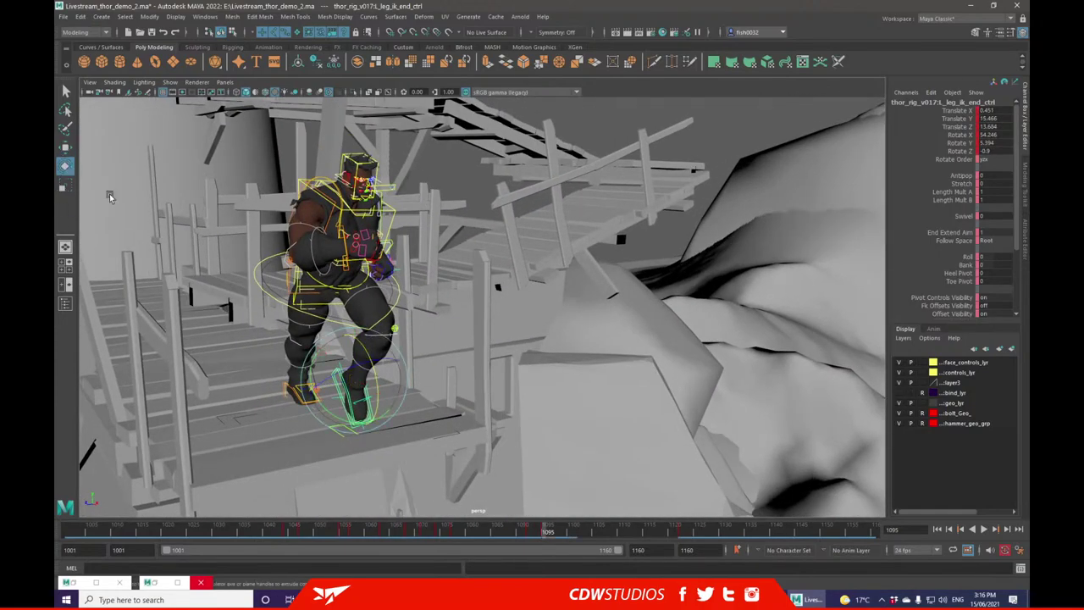
# - Bring the left foot forward to the walkway's edge and flatten its rotation to about 24.148, 5.116, 1.934
pyautogui.moveTo(367, 357); pyautogui.dragTo(333, 333)
pyautogui.click(64, 147)
pyautogui.keyDown('alt'); pyautogui.moveTo(247, 202); pyautogui.dragTo(437, 275); pyautogui.keyUp('alt')
pyautogui.moveTo(460, 413); pyautogui.dragTo(520, 379)
pyautogui.click(66, 167)
pyautogui.keyDown('alt'); pyautogui.moveTo(604, 364); pyautogui.dragTo(584, 303, button='middle'); pyautogui.keyUp('alt')
pyautogui.click(534, 379)
pyautogui.click(522, 377)
pyautogui.moveTo(516, 348); pyautogui.dragTo(535, 363)
pyautogui.click(422, 360)
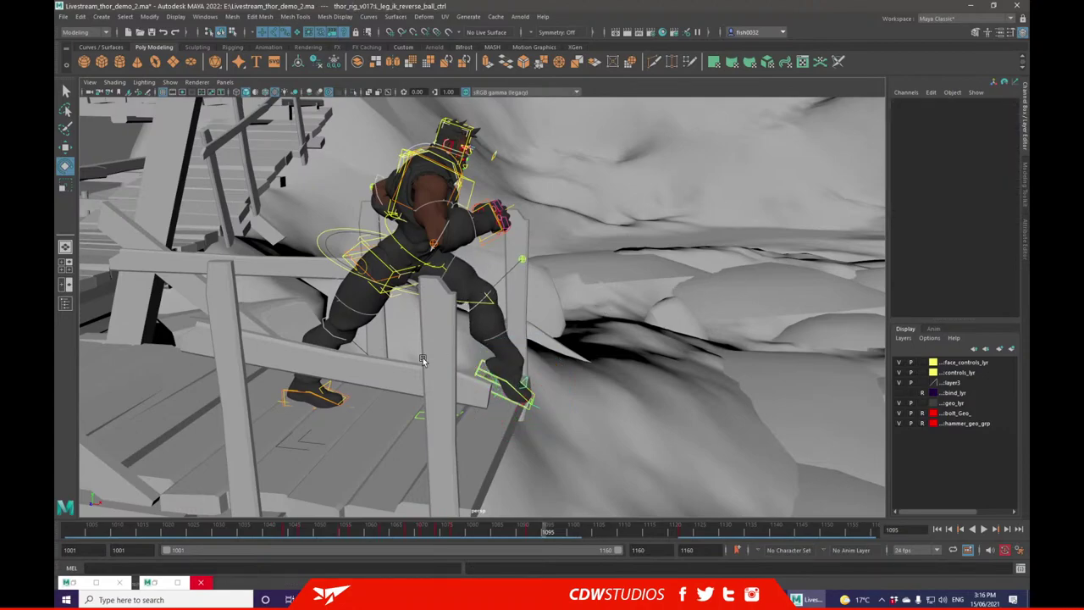
# - Advance the rig_extra control at frame 1095 to about -589.339, 804.389, 651.393 and compare it with the preceding key
pyautogui.click(345, 398)
pyautogui.keyDown('alt'); pyautogui.moveTo(433, 418); pyautogui.dragTo(319, 430); pyautogui.keyUp('alt')
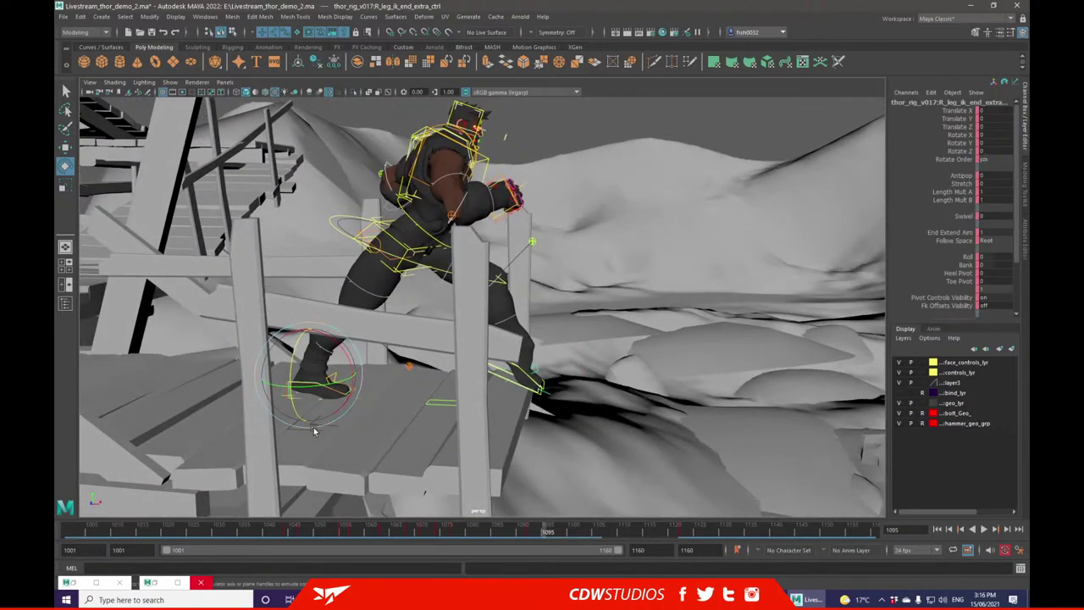
pyautogui.click(290, 433)
pyautogui.click(310, 433)
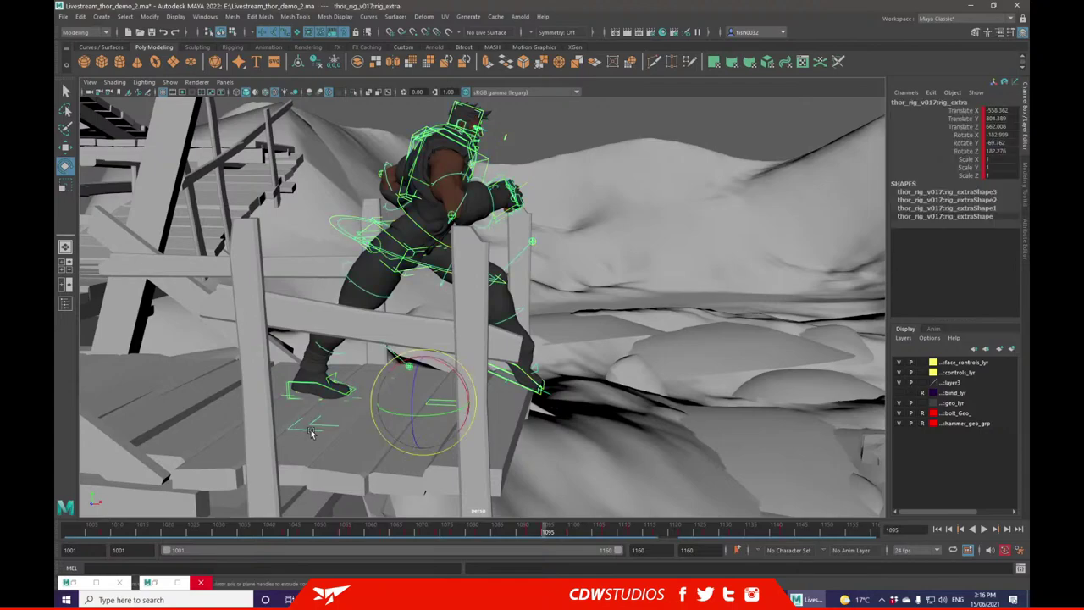
pyautogui.press('w')
pyautogui.moveTo(462, 413); pyautogui.dragTo(518, 418)
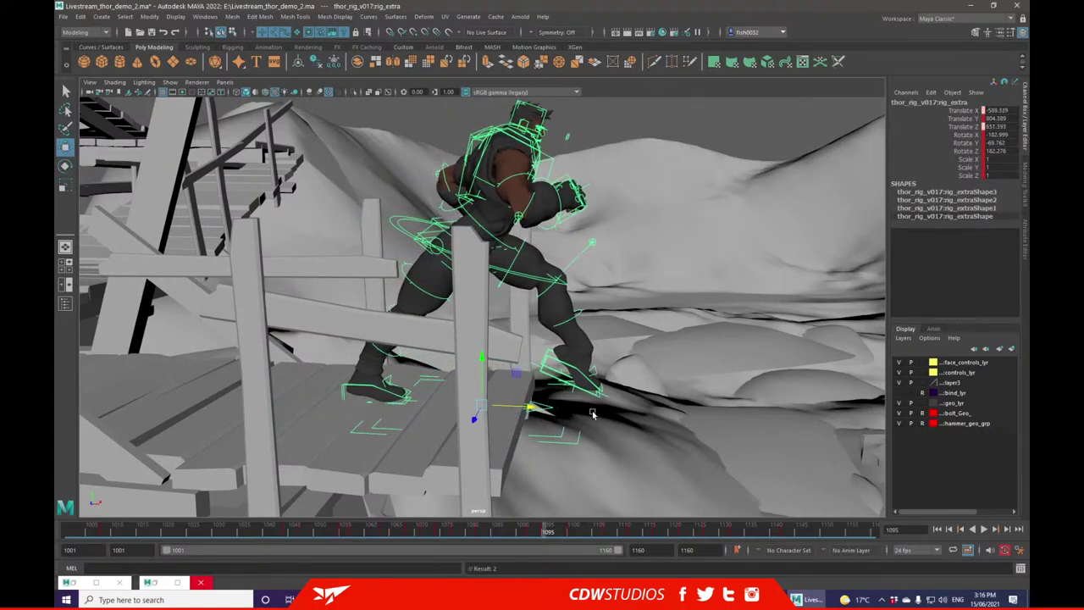
pyautogui.click(526, 534)
pyautogui.click(545, 530)
# - Place the left foot on the walkway's end at frame 1095, moving its IK control to about 4.189, 3.673, 22.191
pyautogui.click(572, 391)
pyautogui.moveTo(574, 357); pyautogui.dragTo(518, 386)
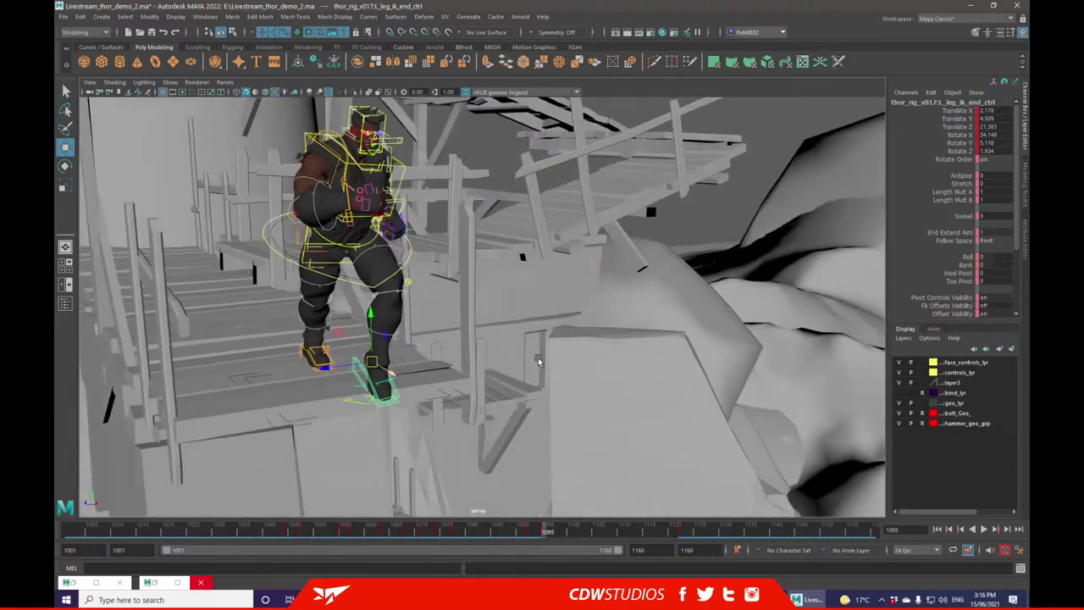
pyautogui.keyDown('alt'); pyautogui.moveTo(537, 361); pyautogui.dragTo(307, 348); pyautogui.keyUp('alt')
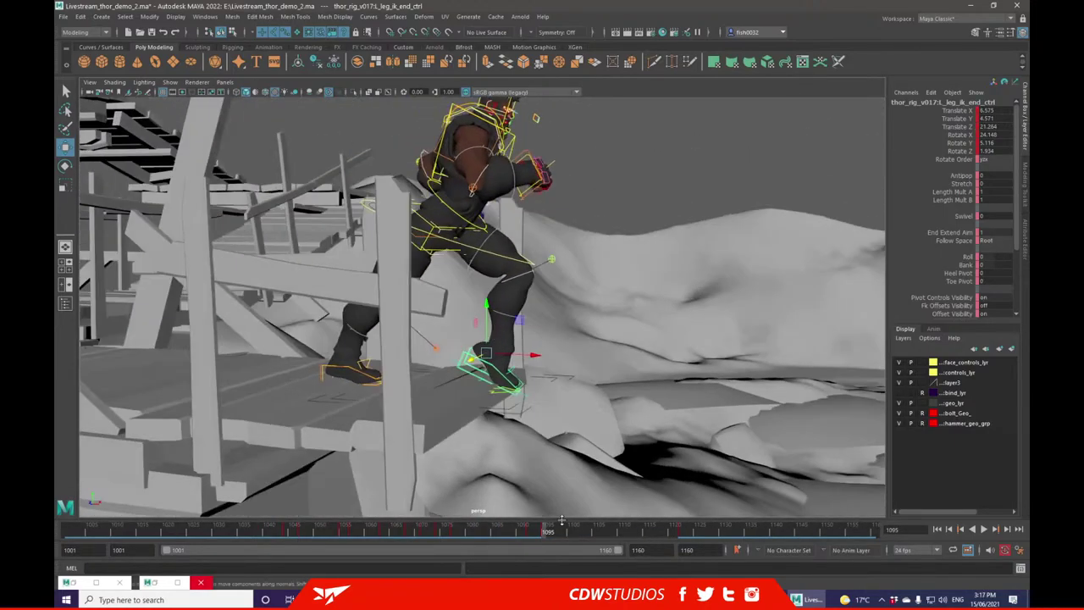
pyautogui.click(535, 532)
pyautogui.moveTo(535, 532); pyautogui.dragTo(547, 532)
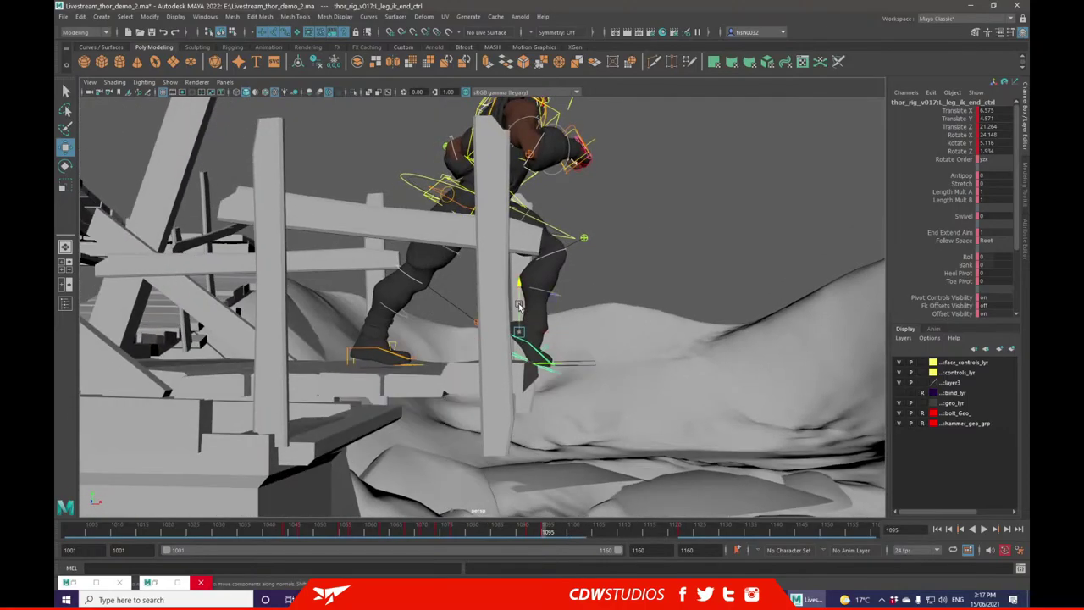
pyautogui.moveTo(519, 305); pyautogui.dragTo(563, 334)
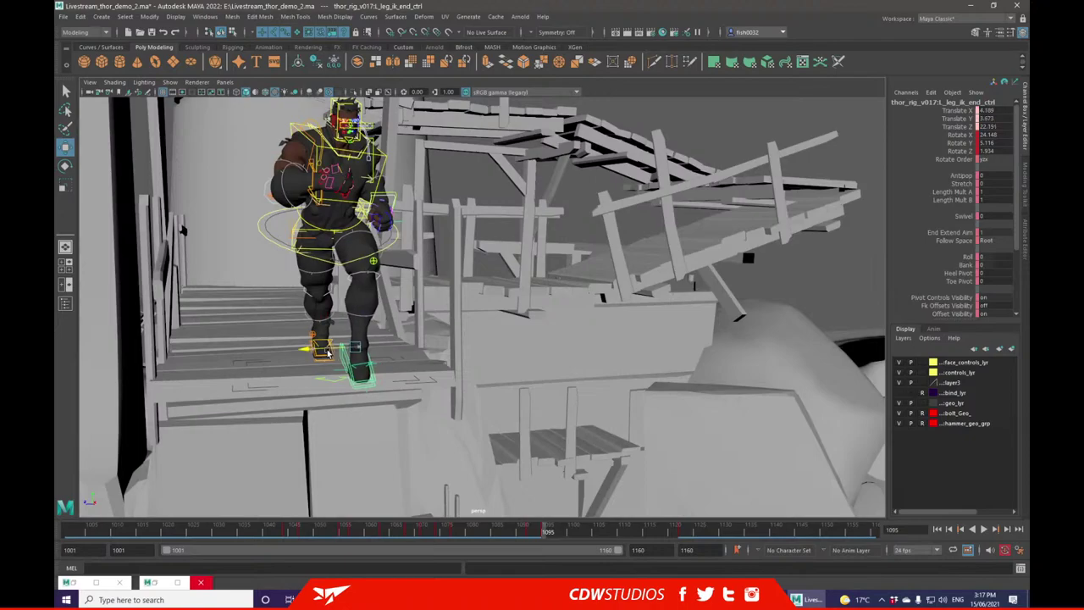
# - Shift the left foot control sideways to about 2.69, 3.652, 22.185 and rotate it to about 23.13, -1.313, -2.215
pyautogui.moveTo(328, 352); pyautogui.dragTo(325, 352)
pyautogui.click(66, 168)
pyautogui.moveTo(332, 315); pyautogui.dragTo(370, 332)
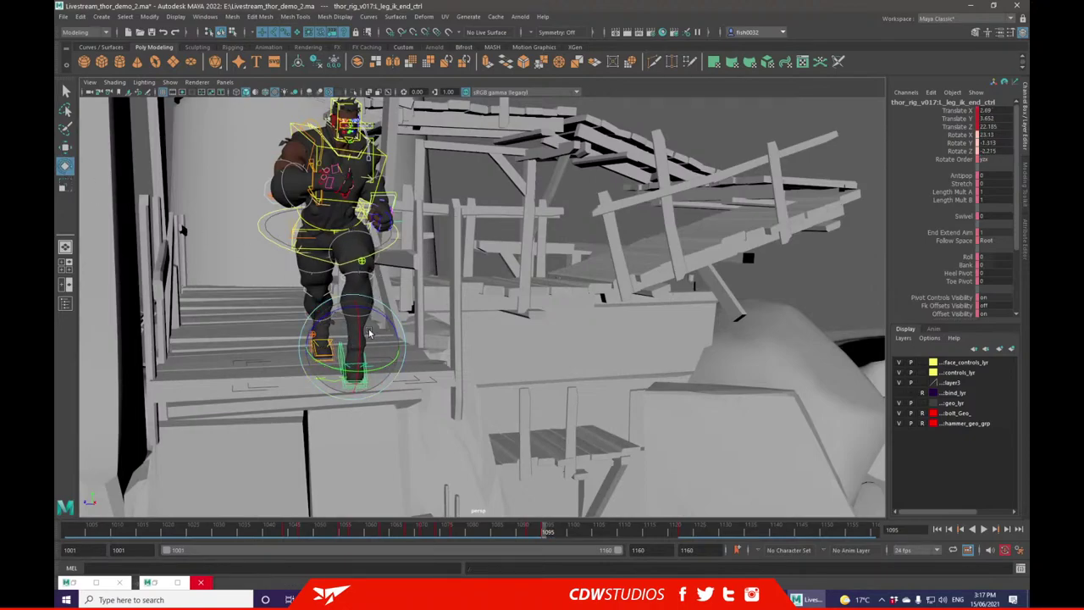
pyautogui.click(432, 263)
# - Move Thor's right foot control forward along the planks at frame 1095 and adjust its placement behind the left leg
pyautogui.keyDown('alt'); pyautogui.moveTo(432, 262); pyautogui.dragTo(478, 277); pyautogui.keyUp('alt')
pyautogui.keyDown('alt'); pyautogui.moveTo(357, 364); pyautogui.dragTo(408, 354); pyautogui.keyUp('alt')
pyautogui.click(331, 357)
pyautogui.click(66, 148)
pyautogui.click(392, 378)
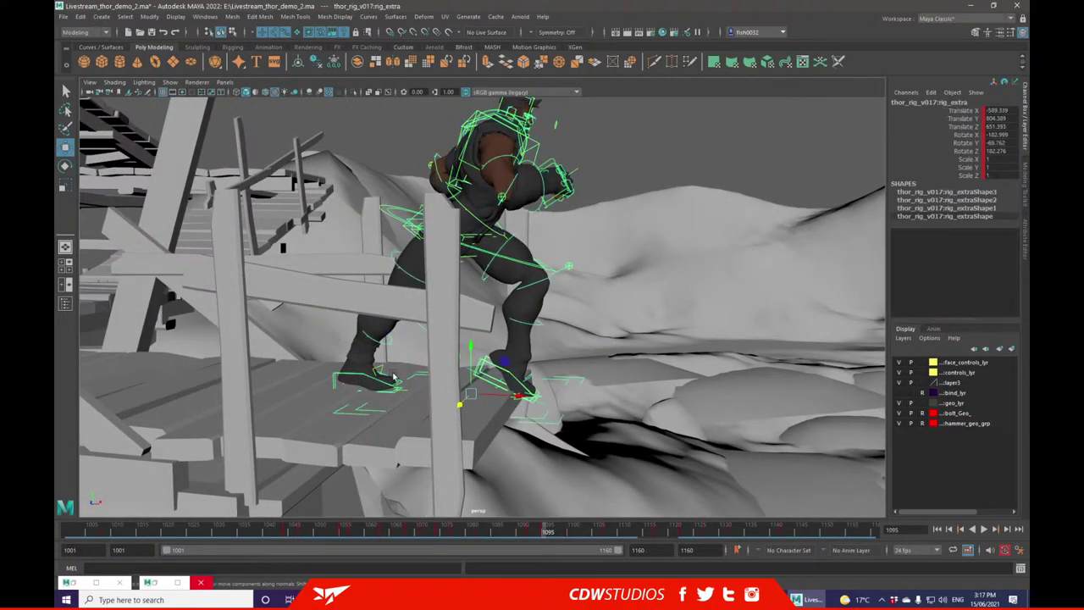
pyautogui.click(403, 385)
pyautogui.moveTo(401, 370); pyautogui.dragTo(433, 370)
pyautogui.keyDown('alt'); pyautogui.moveTo(434, 364); pyautogui.dragTo(320, 381); pyautogui.keyUp('alt')
pyautogui.press('e')
pyautogui.keyDown('alt'); pyautogui.moveTo(320, 381); pyautogui.dragTo(468, 261); pyautogui.keyUp('alt')
pyautogui.click(65, 149)
pyautogui.moveTo(452, 407); pyautogui.dragTo(437, 387)
pyautogui.keyDown('alt'); pyautogui.moveTo(639, 309); pyautogui.dragTo(525, 320); pyautogui.keyUp('alt')
pyautogui.click(559, 315)
# - Reverse the hip twist at frame 1095 on spine_ik_start_ctrl, rotating it to about 0.8 on X and 10.7 on Z
pyautogui.keyDown('alt'); pyautogui.moveTo(604, 302); pyautogui.dragTo(482, 313); pyautogui.keyUp('alt')
pyautogui.click(581, 172)
pyautogui.keyDown('alt'); pyautogui.moveTo(580, 172); pyautogui.dragTo(470, 335); pyautogui.keyUp('alt')
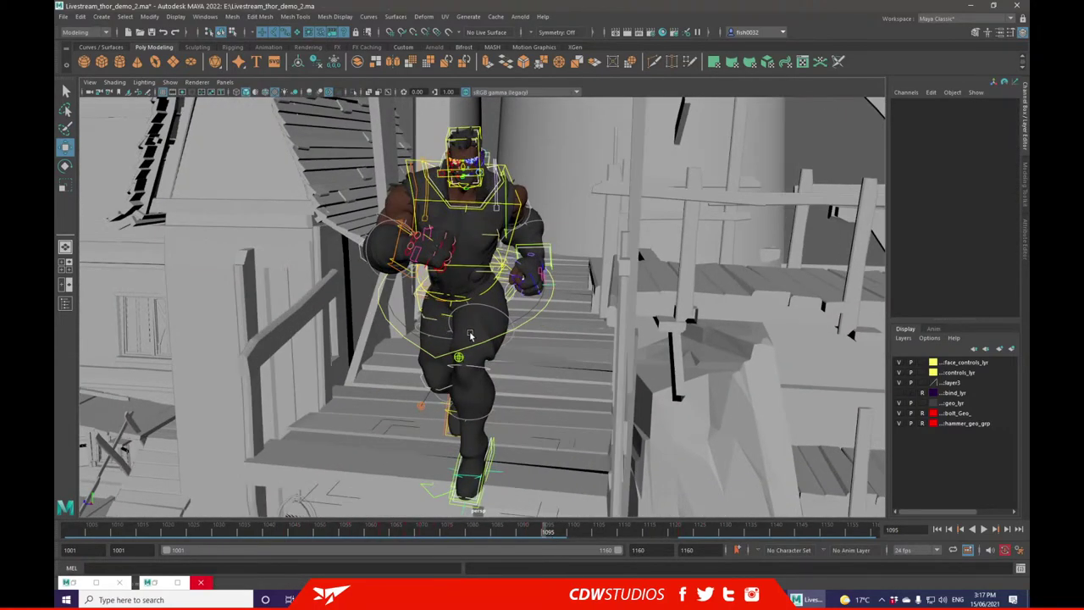
pyautogui.click(422, 311)
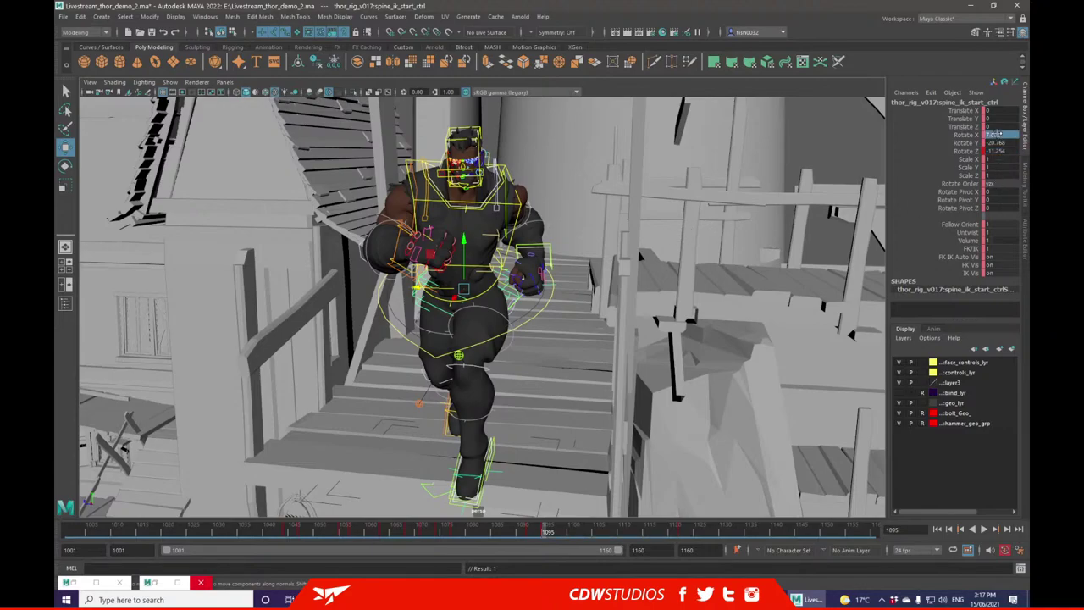
pyautogui.moveTo(503, 292); pyautogui.dragTo(497, 292, button='middle')
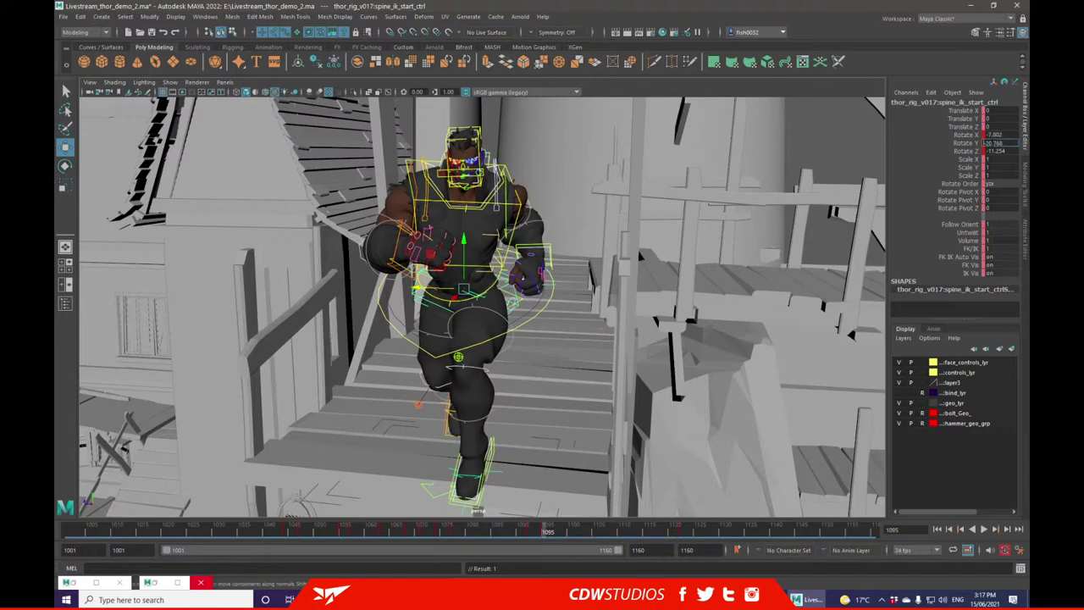
pyautogui.hotkey('ctrl', 'z')
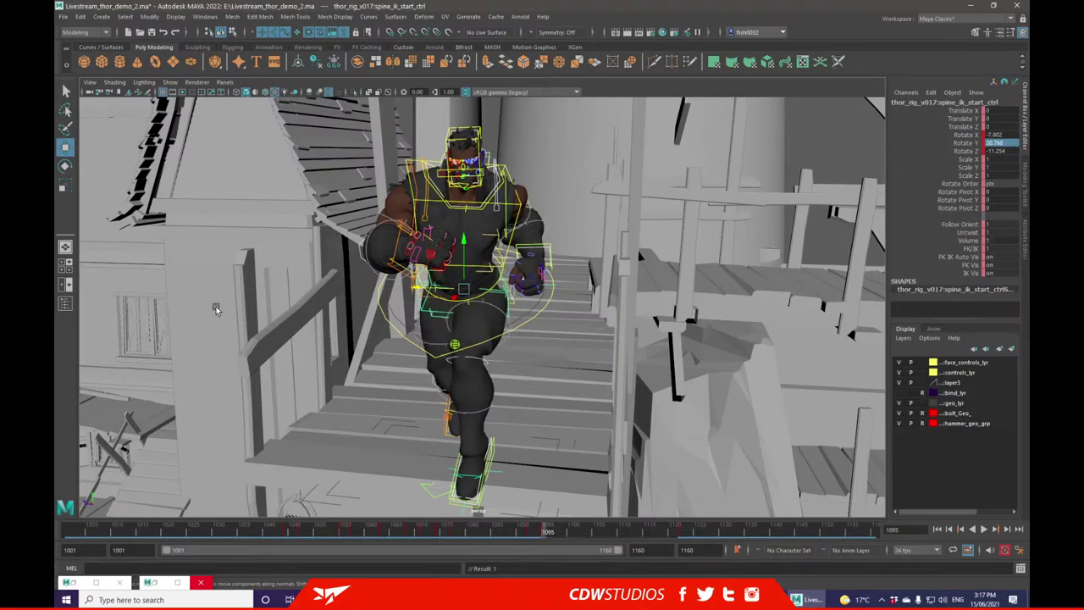
pyautogui.click(70, 168)
pyautogui.keyDown('alt'); pyautogui.moveTo(427, 240); pyautogui.dragTo(573, 252); pyautogui.keyUp('alt')
pyautogui.moveTo(573, 249); pyautogui.dragTo(522, 295, button='middle')
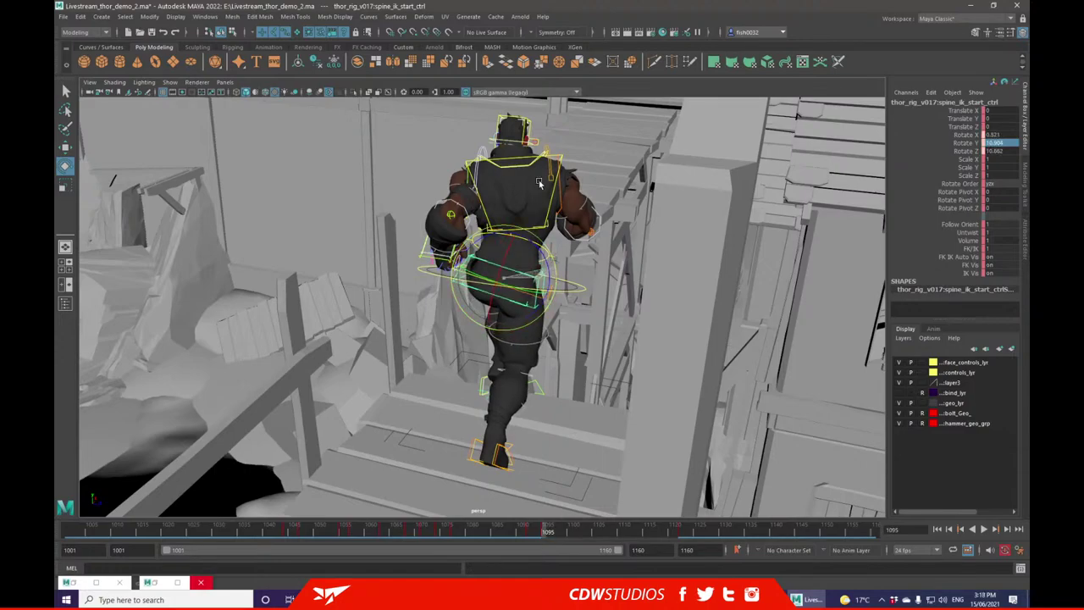
# - Counter-twist the chest with spine_ik_end_ctrl at frame 1095, rotating it to about 51.6, -37.3, 11.1
pyautogui.click(560, 158)
pyautogui.moveTo(555, 230); pyautogui.dragTo(502, 233, button='middle')
pyautogui.keyDown('alt'); pyautogui.moveTo(503, 233); pyautogui.dragTo(102, 222); pyautogui.keyUp('alt')
pyautogui.moveTo(386, 215); pyautogui.dragTo(312, 202, button='middle')
pyautogui.keyDown('alt'); pyautogui.moveTo(312, 202); pyautogui.dragTo(527, 234); pyautogui.keyUp('alt')
pyautogui.moveTo(528, 234); pyautogui.dragTo(552, 326, button='middle')
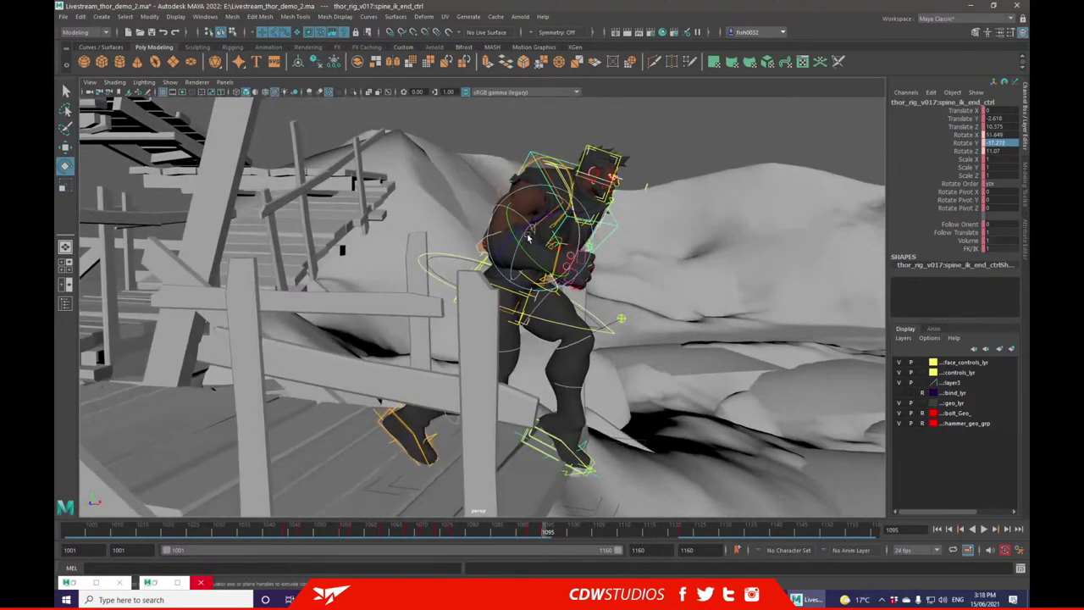
# - Move Thor's cog_ctrl forward and down over the front foot to about 3.734, -25.231, 3.752
pyautogui.click(552, 325)
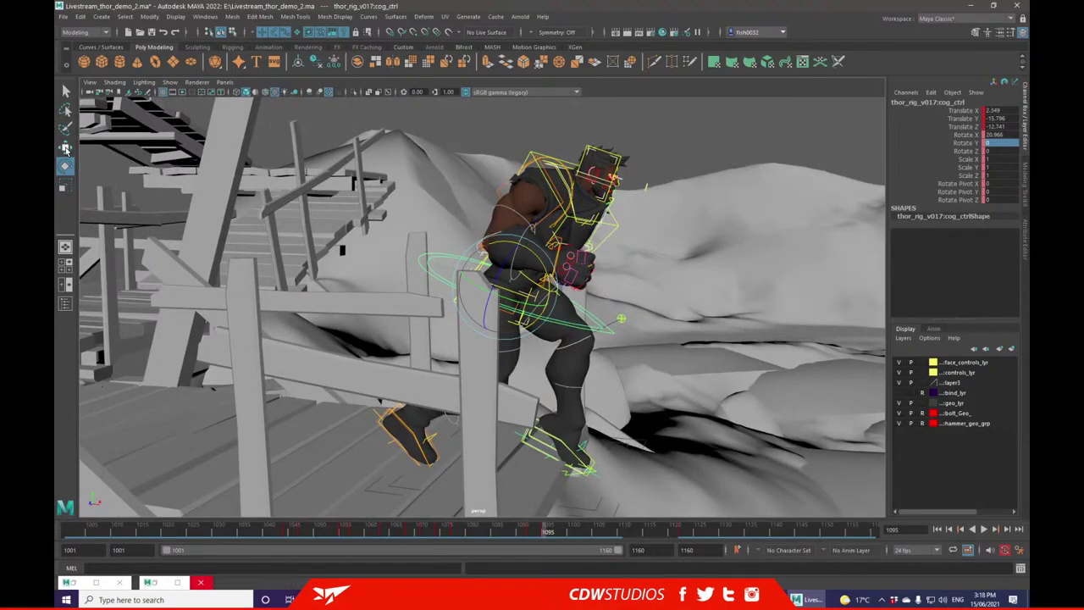
pyautogui.click(67, 149)
pyautogui.keyDown('alt'); pyautogui.moveTo(326, 202); pyautogui.dragTo(542, 241); pyautogui.keyUp('alt')
pyautogui.moveTo(502, 289); pyautogui.dragTo(542, 302)
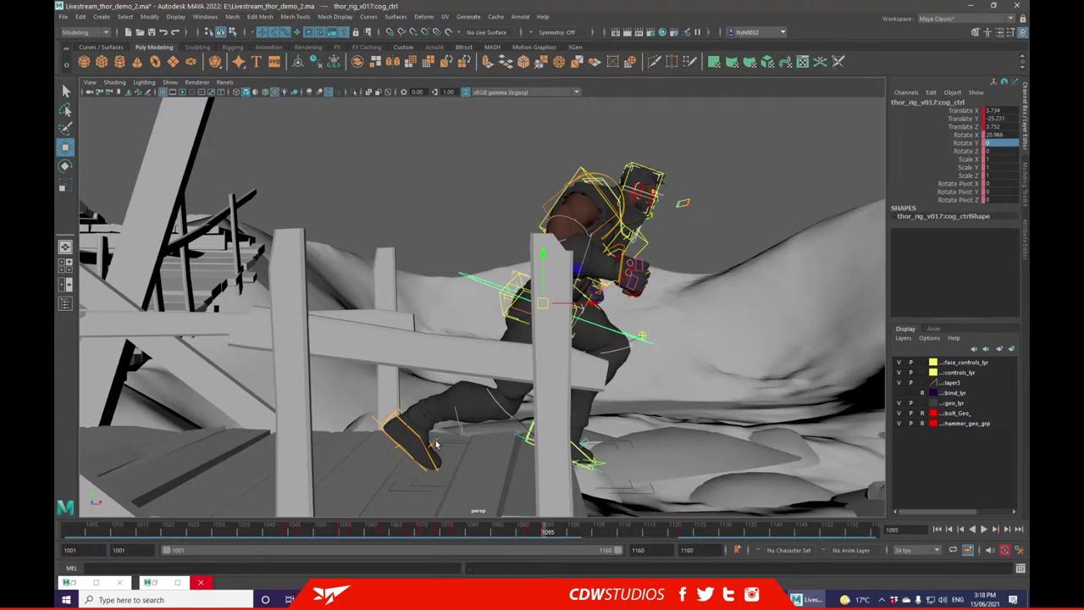
# - Set the Roll of the right foot's reverse ball control to 32
pyautogui.click(436, 444)
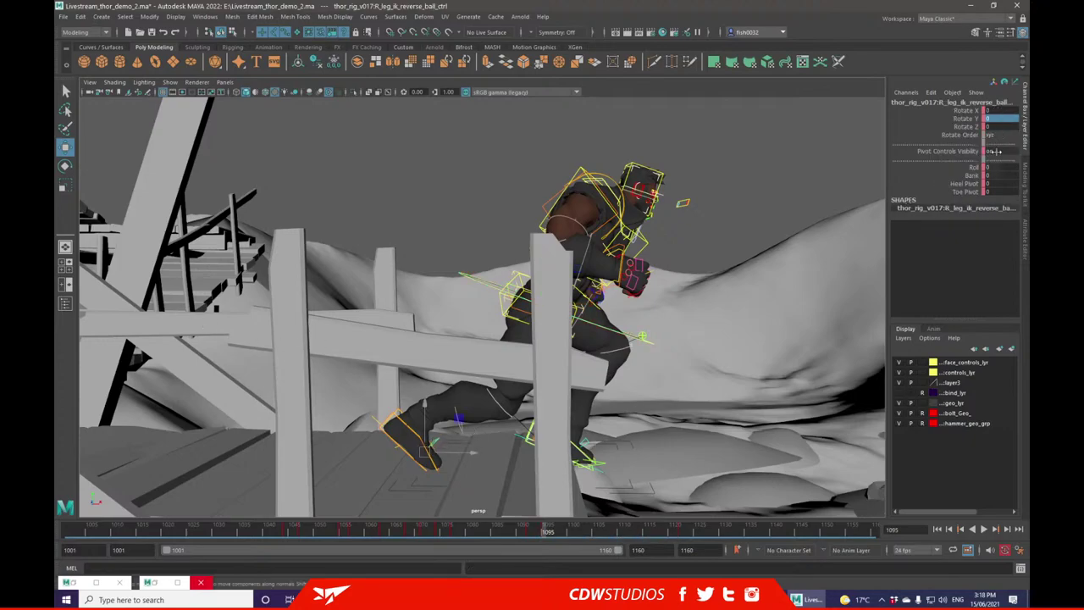
pyautogui.moveTo(992, 167)
pyautogui.keyDown('ctrl'); pyautogui.mouseDown()
pyautogui.moveTo(1014, 166)
pyautogui.moveTo(1005, 167)
pyautogui.mouseUp(); pyautogui.keyUp('ctrl')
pyautogui.moveTo(1006, 166); pyautogui.dragTo(1009, 166, button='middle')
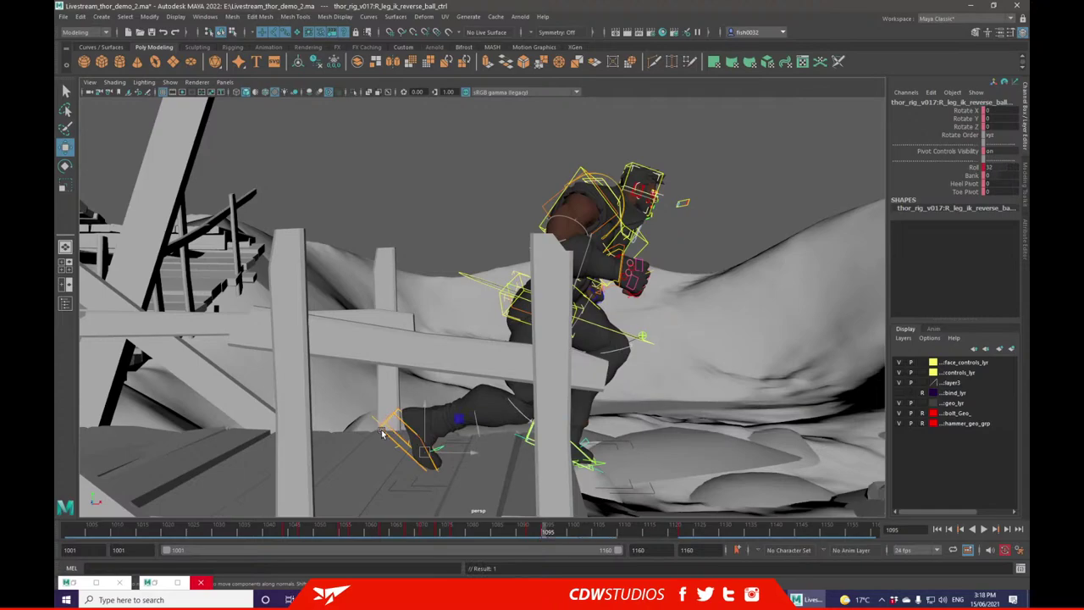
# - Rotate the right foot's IK control to about 10.615 on X and move it to about 1.354, 1.212, -57.816
pyautogui.click(382, 432)
pyautogui.click(64, 167)
pyautogui.moveTo(451, 406); pyautogui.dragTo(416, 392)
pyautogui.click(65, 148)
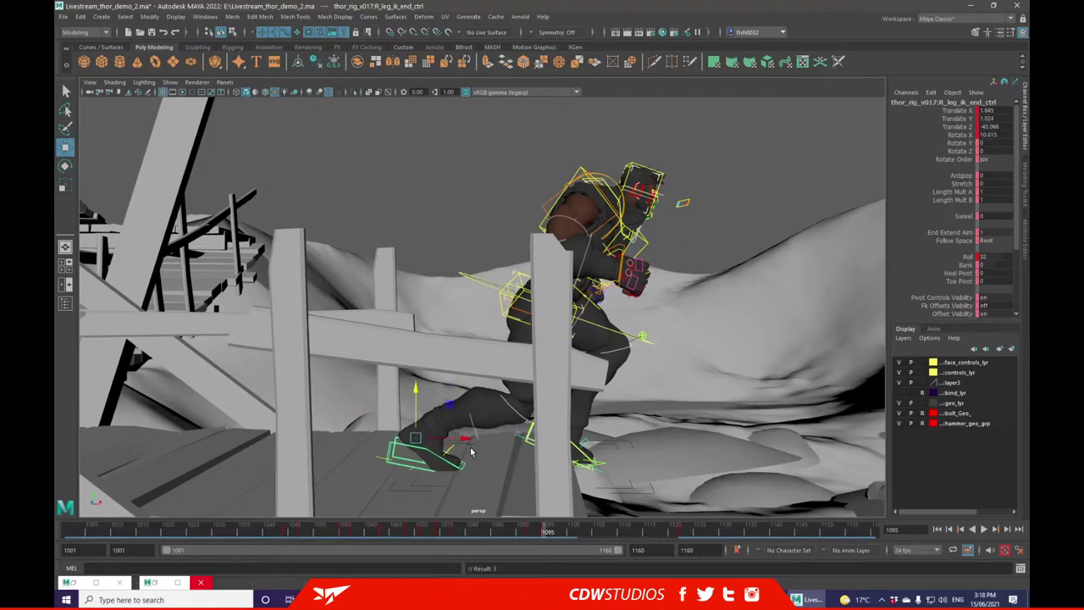
pyautogui.moveTo(451, 441); pyautogui.dragTo(503, 328)
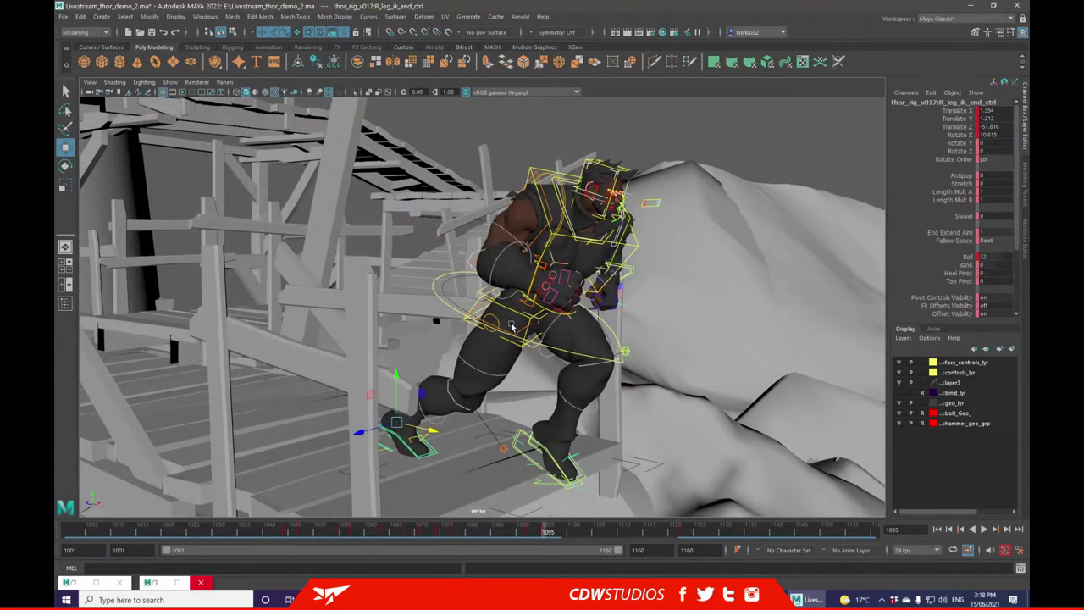
# - Tilt the trailing right foot's IK control further to about 18.969 on X and raise it slightly off the planks
pyautogui.keyDown('alt'); pyautogui.moveTo(512, 327); pyautogui.dragTo(519, 353); pyautogui.keyUp('alt')
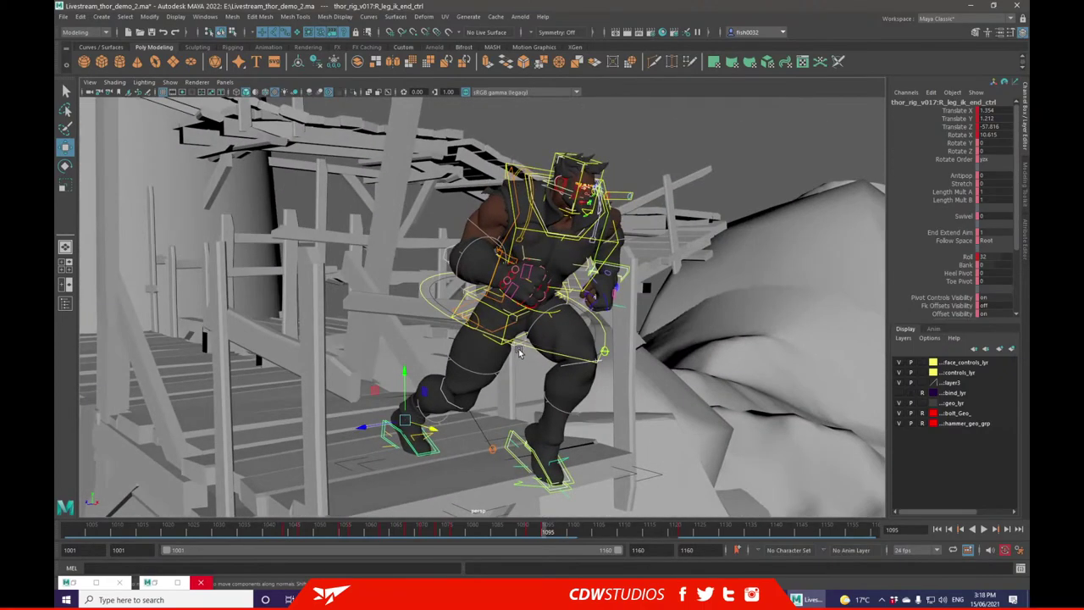
pyautogui.click(65, 165)
pyautogui.keyDown('alt'); pyautogui.moveTo(398, 226); pyautogui.dragTo(466, 322); pyautogui.keyUp('alt')
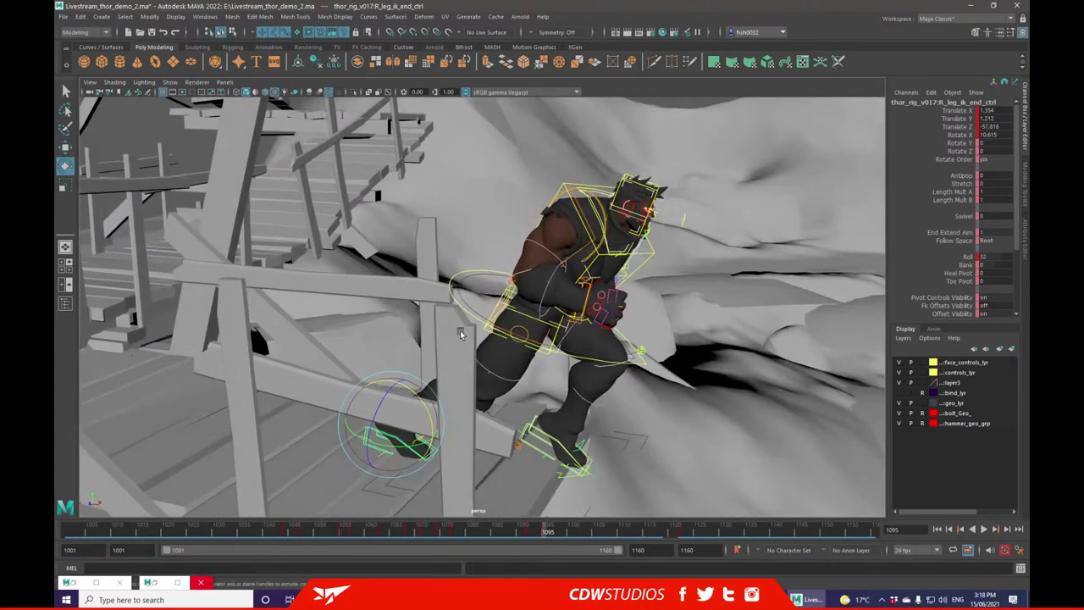
pyautogui.moveTo(417, 398); pyautogui.dragTo(424, 409)
pyautogui.click(65, 147)
pyautogui.keyDown('alt'); pyautogui.moveTo(398, 290); pyautogui.dragTo(546, 311); pyautogui.keyUp('alt')
# - Rotate Thor's headNeck_end_ctrl at frame 1095 to aim his head ahead over the walkway's edge
pyautogui.click(543, 312)
pyautogui.click(543, 312)
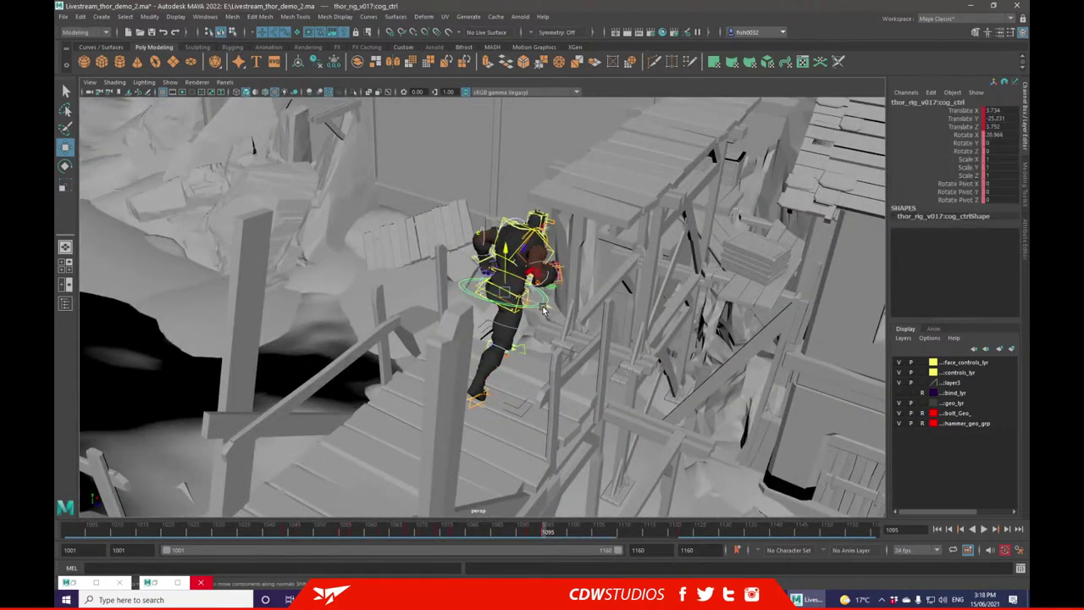
pyautogui.keyDown('alt'); pyautogui.moveTo(600, 315); pyautogui.dragTo(404, 239); pyautogui.keyUp('alt')
pyautogui.click(404, 238)
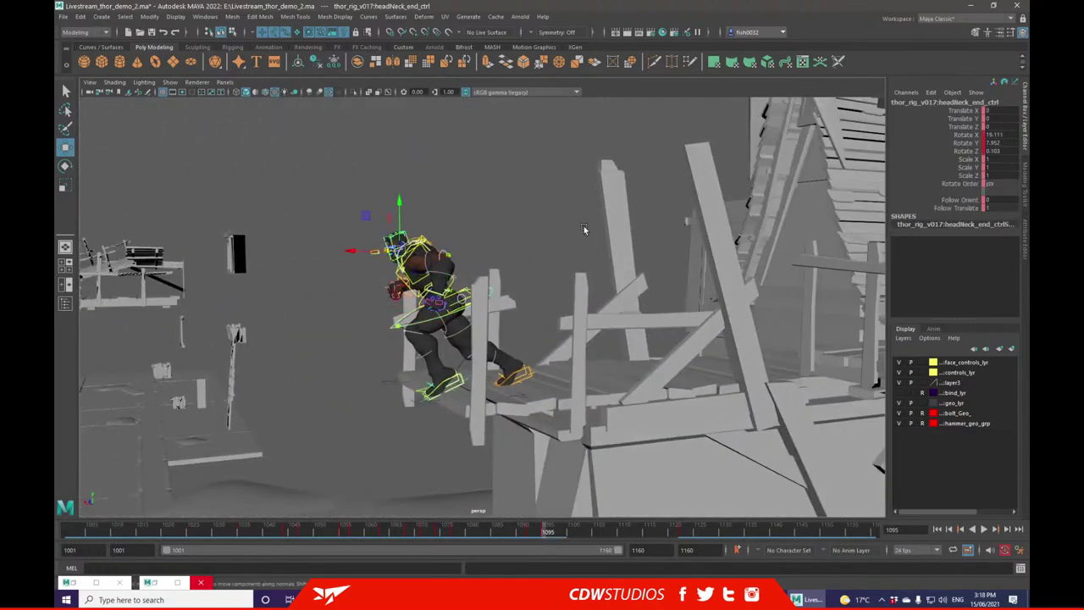
pyautogui.press('f')
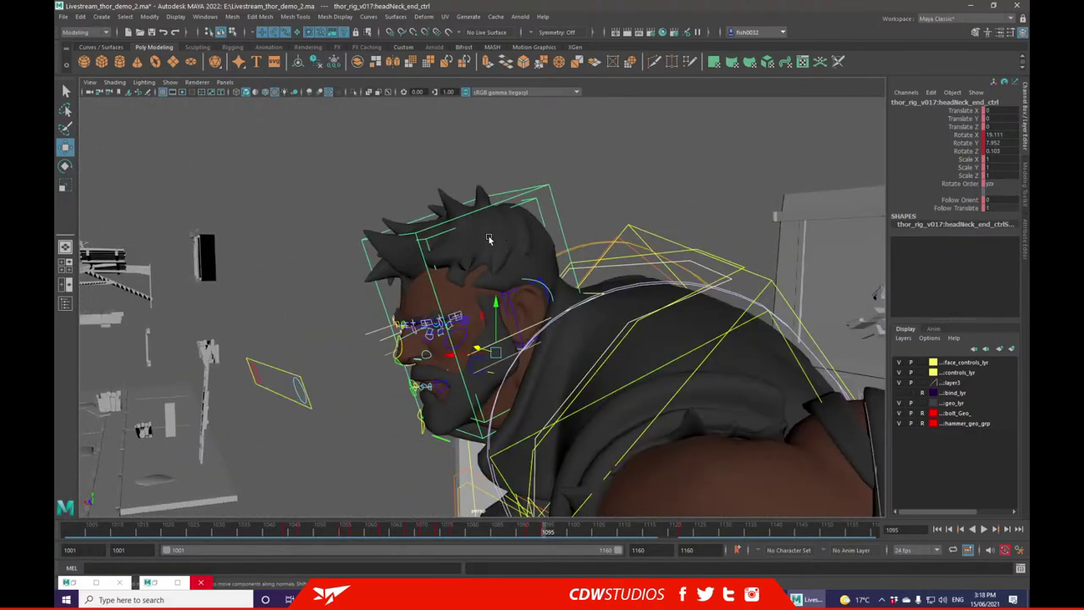
pyautogui.click(65, 166)
pyautogui.moveTo(470, 341); pyautogui.dragTo(517, 326)
pyautogui.click(567, 169)
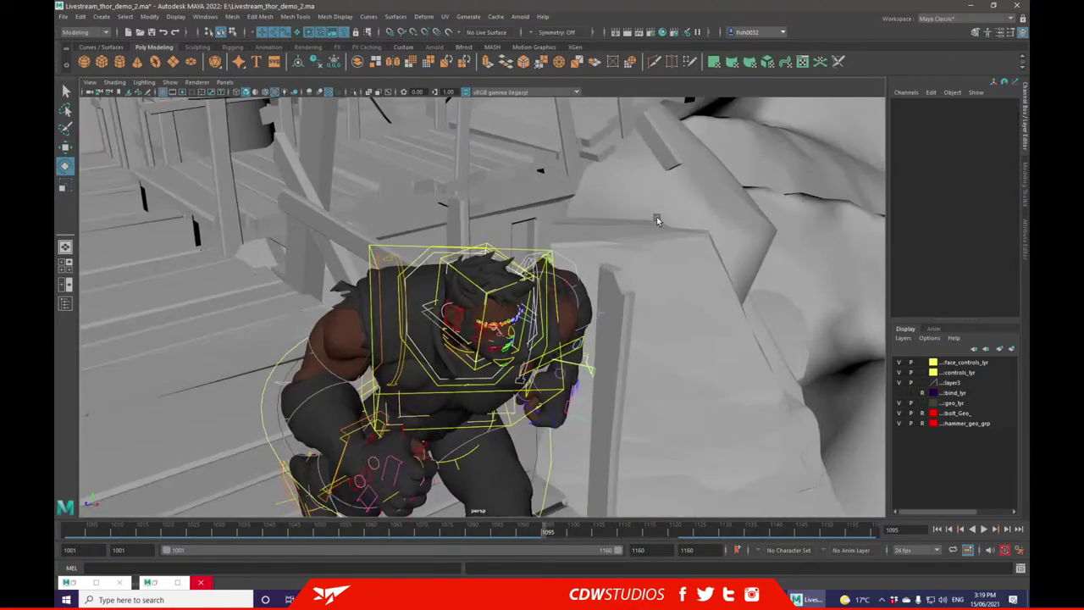
# - Play back the animation from a wide view to check the run-up to the push-off pose around frame 1094
pyautogui.keyDown('alt'); pyautogui.moveTo(657, 220); pyautogui.dragTo(549, 304, button='right'); pyautogui.keyUp('alt')
pyautogui.keyDown('alt'); pyautogui.moveTo(548, 305); pyautogui.dragTo(590, 330); pyautogui.keyUp('alt')
pyautogui.keyDown('alt'); pyautogui.moveTo(591, 330); pyautogui.dragTo(529, 337, button='right'); pyautogui.keyUp('alt')
pyautogui.keyDown('alt'); pyautogui.moveTo(529, 337); pyautogui.dragTo(666, 411); pyautogui.keyUp('alt')
pyautogui.hotkey('alt', 'v')
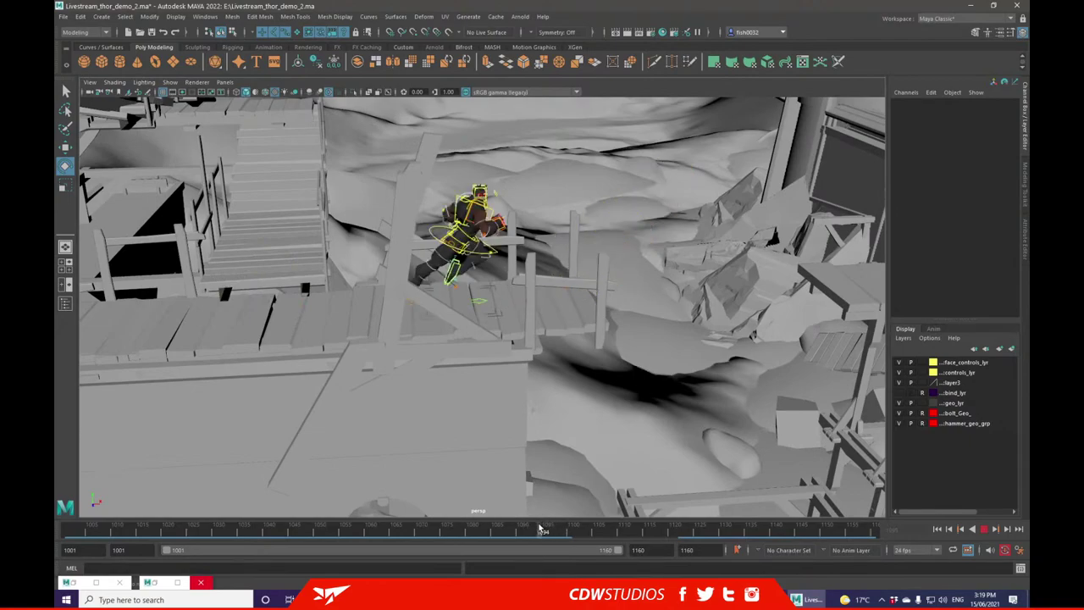
pyautogui.click(499, 523)
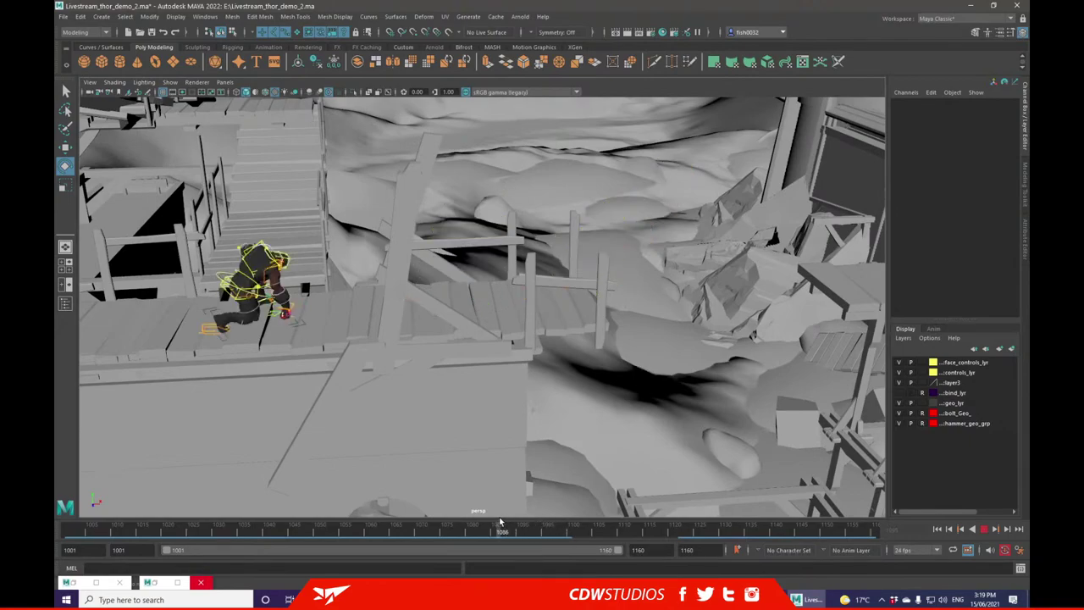
pyautogui.hotkey('alt', 'v')
pyautogui.hotkey('alt', 'v')
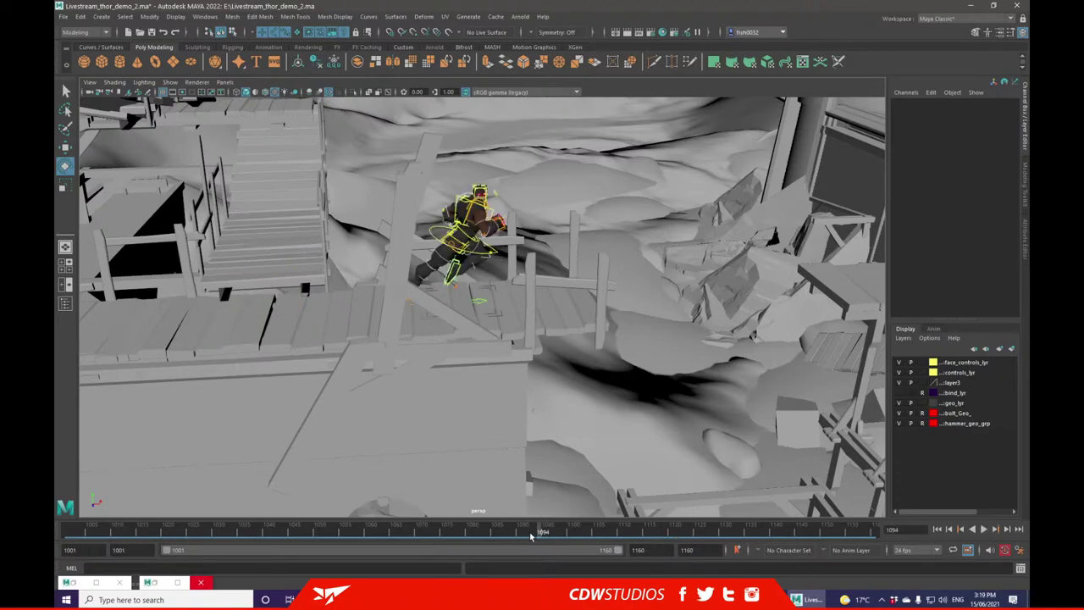
# - Scrub between about frames 1079 and 1095 from several angles to judge the timing from the landing to the push-off
pyautogui.keyDown('alt'); pyautogui.moveTo(438, 289); pyautogui.dragTo(602, 321); pyautogui.keyUp('alt')
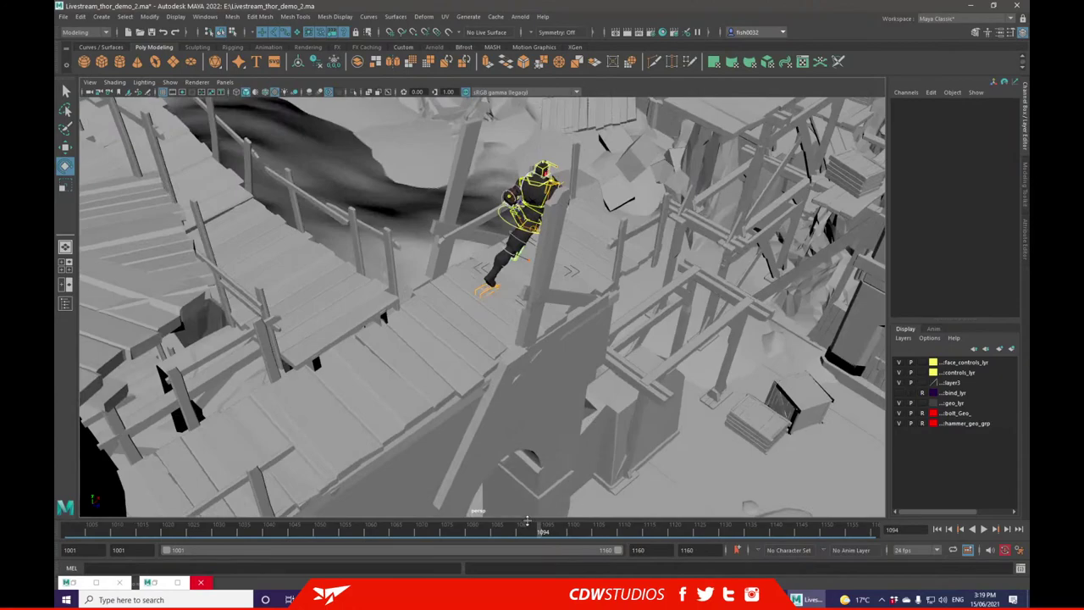
pyautogui.click(518, 535)
pyautogui.hotkey('alt', 'v')
pyautogui.moveTo(539, 533); pyautogui.dragTo(527, 531)
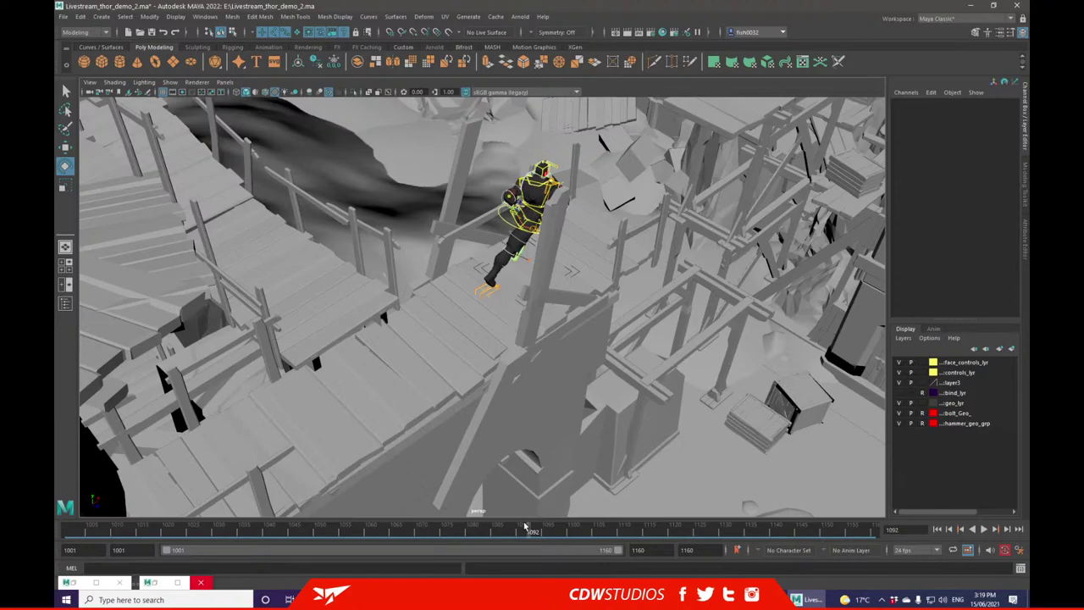
pyautogui.moveTo(530, 537)
pyautogui.mouseDown()
pyautogui.moveTo(514, 531)
pyautogui.moveTo(536, 529)
pyautogui.mouseUp()
pyautogui.rightClick(513, 528)
pyautogui.moveTo(517, 533)
pyautogui.mouseDown()
pyautogui.moveTo(546, 528)
pyautogui.moveTo(547, 510)
pyautogui.moveTo(533, 510)
pyautogui.mouseUp()
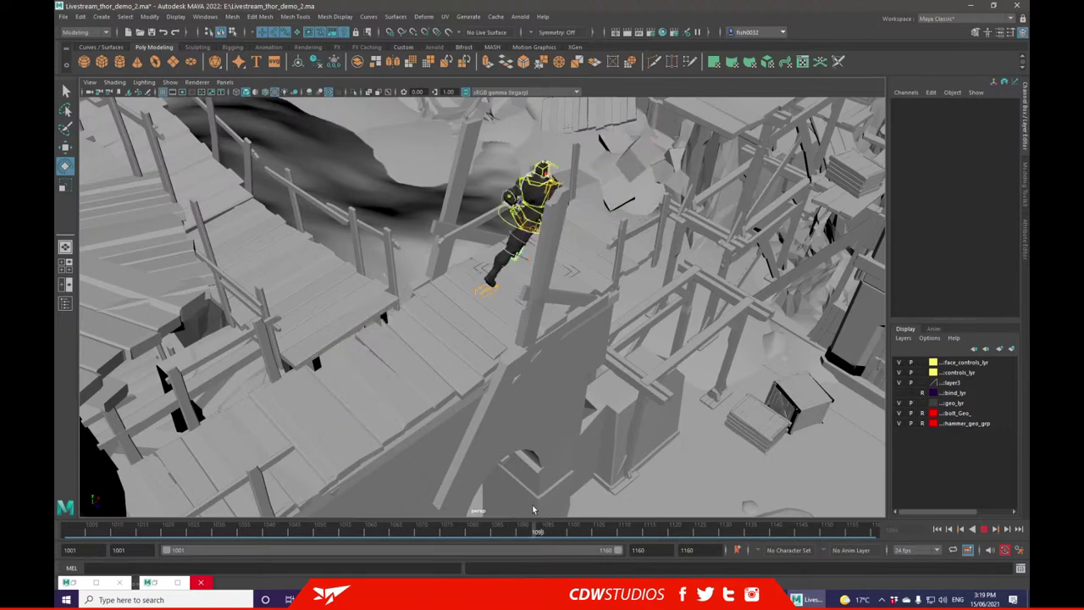
pyautogui.keyDown('alt'); pyautogui.moveTo(656, 387); pyautogui.dragTo(591, 379); pyautogui.keyUp('alt')
pyautogui.keyDown('alt'); pyautogui.moveTo(590, 293); pyautogui.dragTo(440, 294); pyautogui.keyUp('alt')
pyautogui.moveTo(531, 534)
pyautogui.mouseDown()
pyautogui.moveTo(522, 530)
pyautogui.moveTo(537, 525)
pyautogui.moveTo(500, 515)
pyautogui.moveTo(519, 516)
pyautogui.mouseUp()
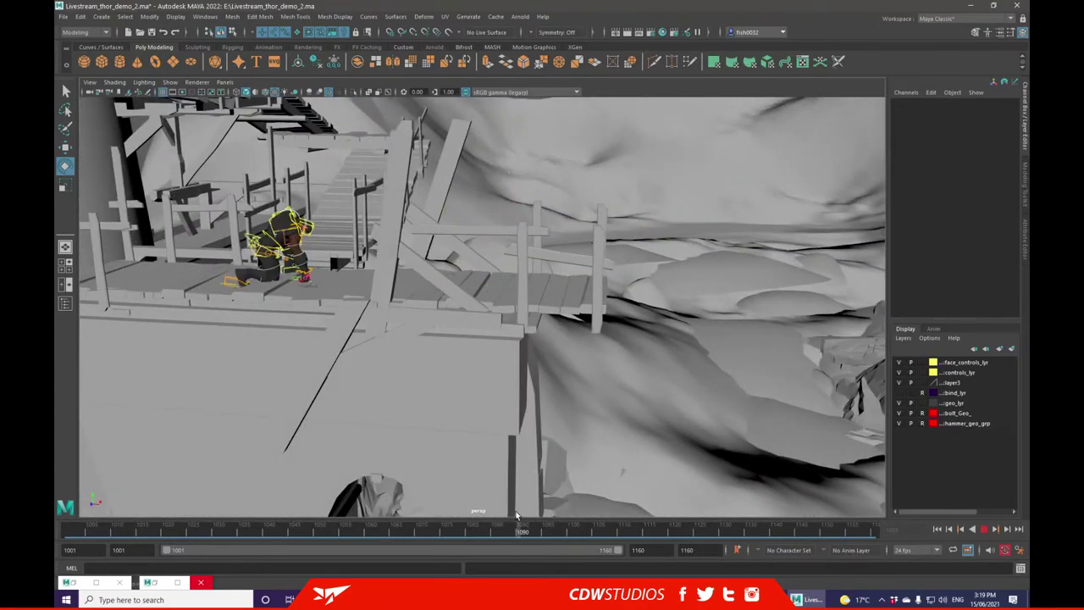
pyautogui.moveTo(469, 491)
pyautogui.mouseDown()
pyautogui.moveTo(438, 478)
pyautogui.moveTo(475, 480)
pyautogui.moveTo(465, 477)
pyautogui.moveTo(489, 385)
pyautogui.moveTo(478, 290)
pyautogui.mouseUp()
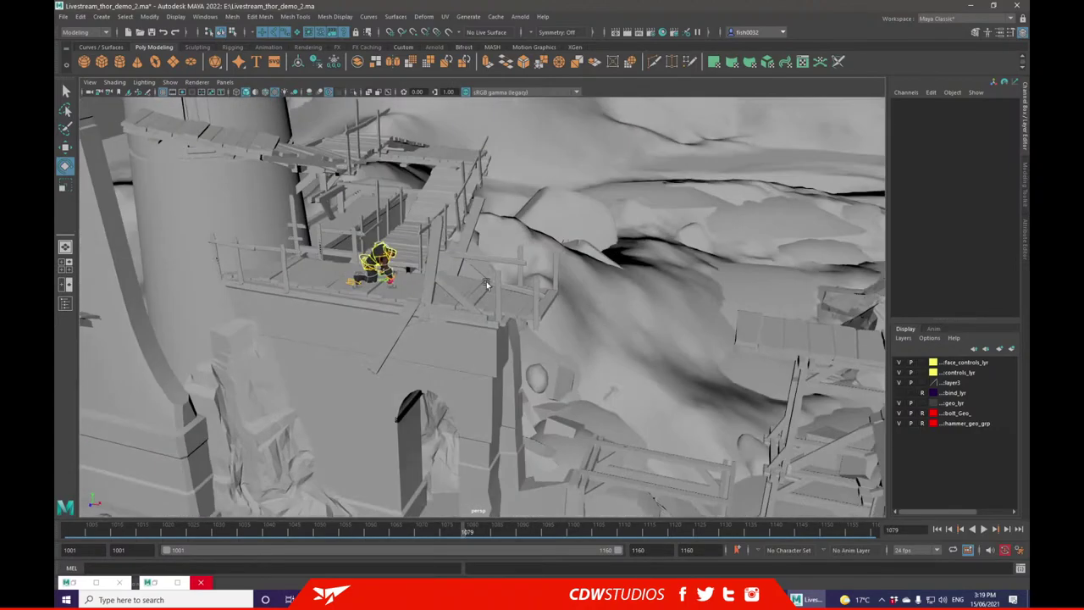
# - Raise and pull back the left foot's IK control at frame 1095 to about 2.605 in X and 19.376 in Z
pyautogui.moveTo(465, 530)
pyautogui.mouseDown()
pyautogui.moveTo(371, 528)
pyautogui.moveTo(568, 531)
pyautogui.moveTo(516, 535)
pyautogui.moveTo(547, 531)
pyautogui.mouseUp()
pyautogui.keyDown('alt'); pyautogui.moveTo(562, 485); pyautogui.dragTo(619, 299); pyautogui.keyUp('alt')
pyautogui.click(618, 300)
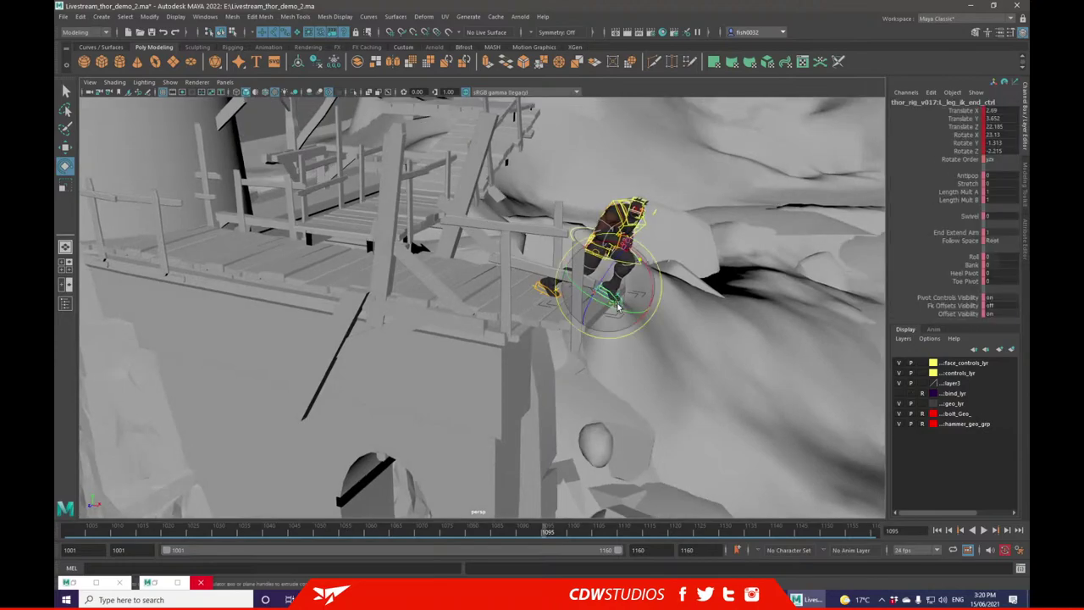
pyautogui.click(739, 133)
pyautogui.scroll(3, 700, 267)
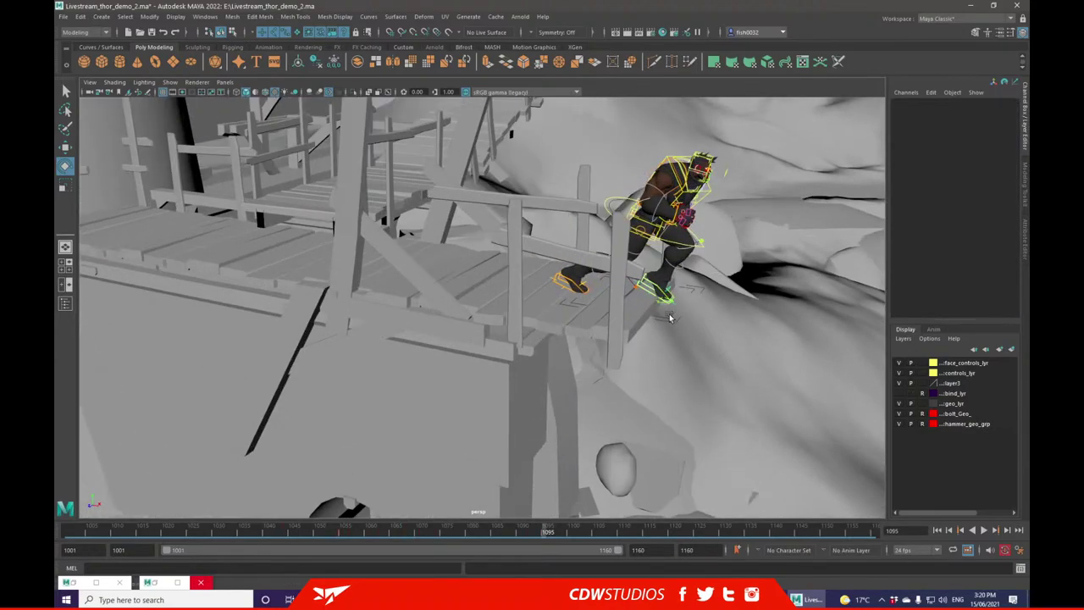
pyautogui.click(640, 289)
pyautogui.press('f')
pyautogui.scroll(-4, 604, 309)
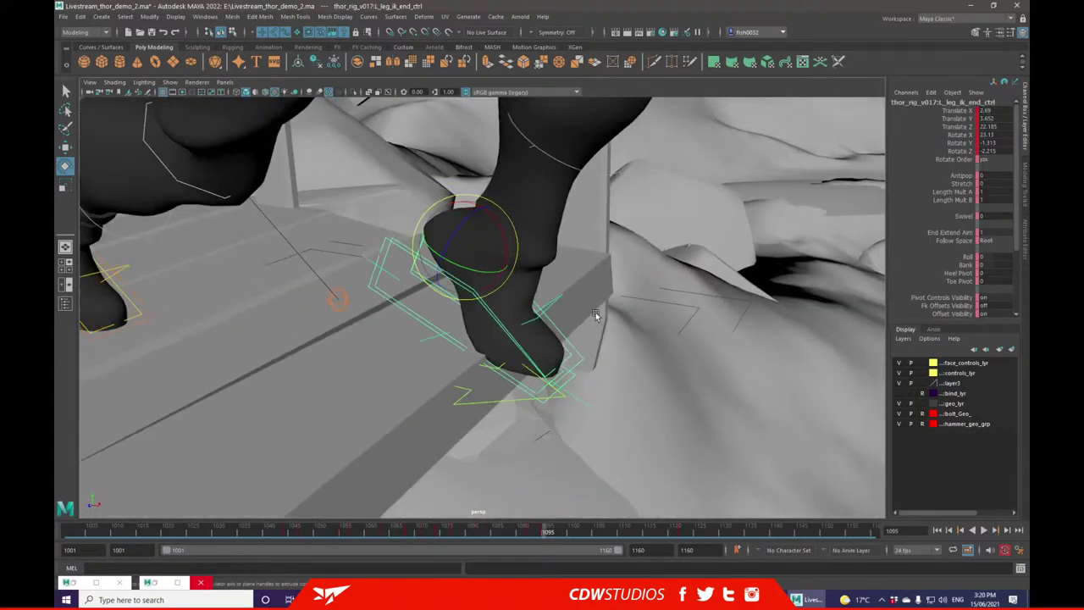
pyautogui.click(65, 147)
pyautogui.click(528, 531)
pyautogui.click(544, 531)
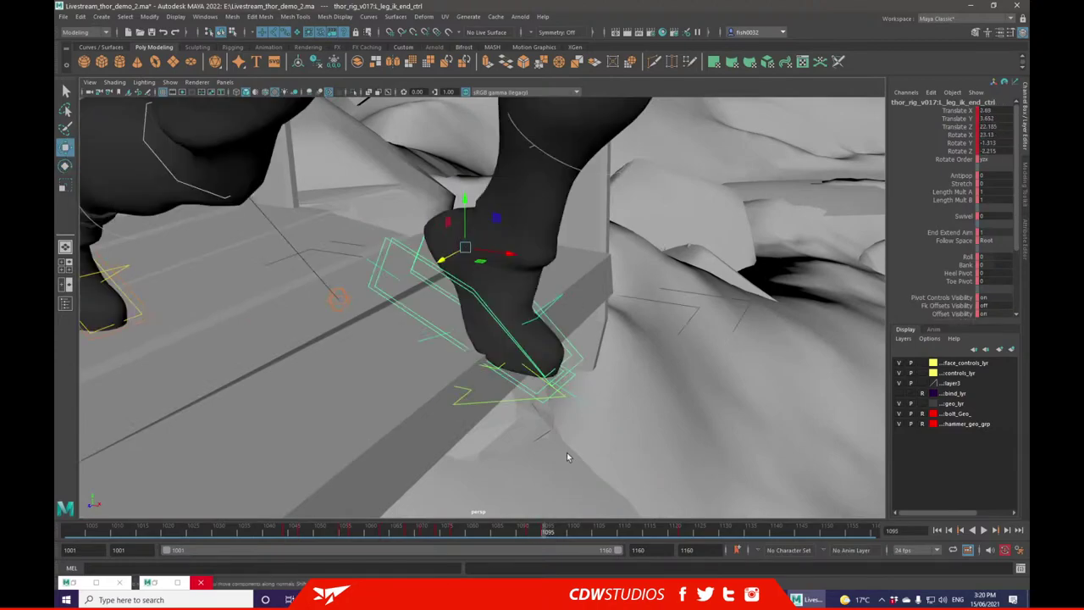
pyautogui.scroll(-5, 544, 275)
pyautogui.moveTo(472, 280); pyautogui.dragTo(467, 276)
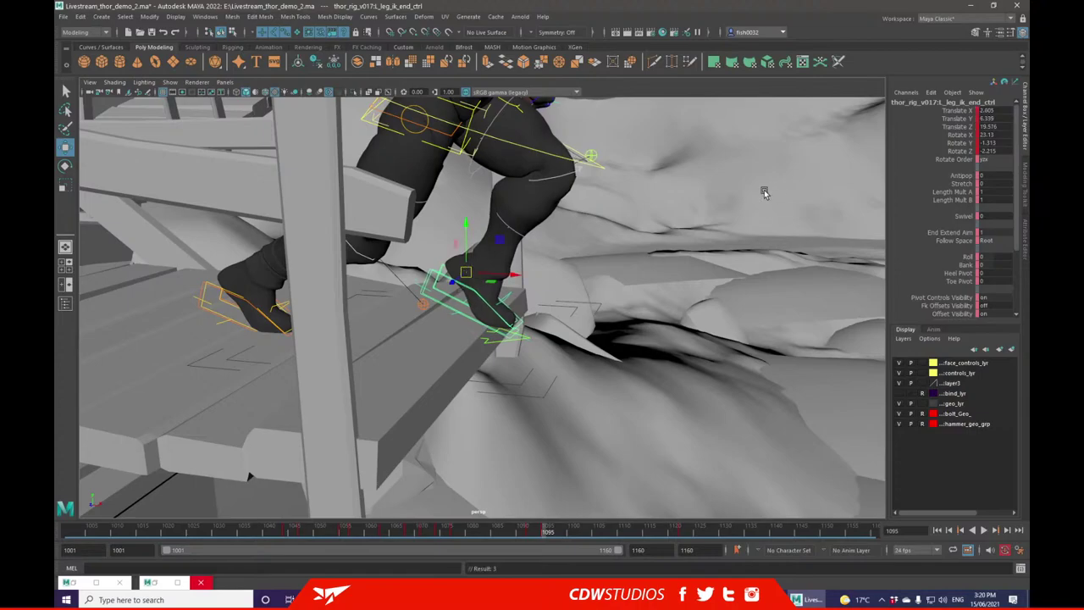
# - Shift Thor's cog_ctrl sideways and forward at frame 1095 to about -0.388, -24.602, 7.55
pyautogui.scroll(-3, 486, 235)
pyautogui.keyDown('alt'); pyautogui.moveTo(465, 213); pyautogui.dragTo(428, 237, button='middle'); pyautogui.keyUp('alt')
pyautogui.moveTo(428, 238)
pyautogui.keyDown('alt'); pyautogui.mouseDown()
pyautogui.moveTo(415, 242)
pyautogui.moveTo(434, 240)
pyautogui.mouseUp(); pyautogui.keyUp('alt')
pyautogui.click(409, 199)
pyautogui.moveTo(402, 190); pyautogui.dragTo(344, 276)
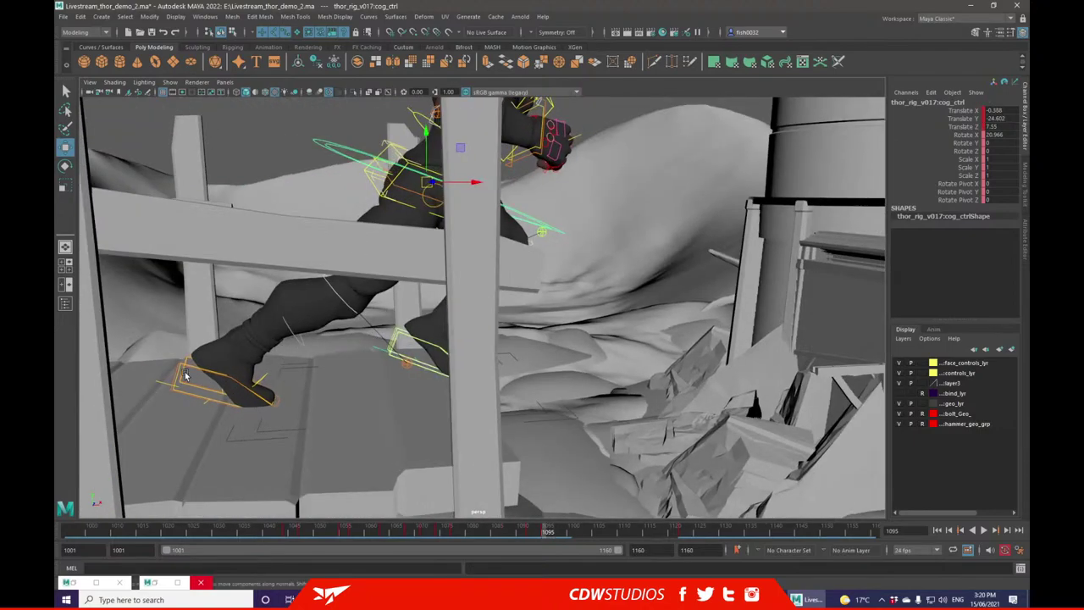
# - Bring the right foot's IK control forward along the planks to about 1.564, 3.545, -47.078
pyautogui.click(176, 364)
pyautogui.click(934, 329)
pyautogui.click(905, 329)
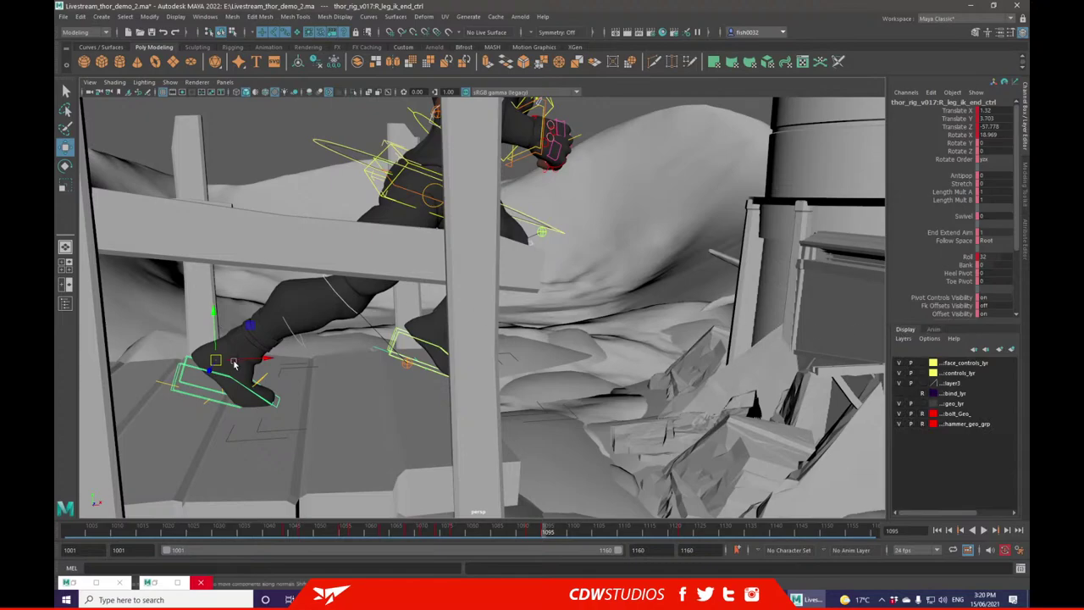
pyautogui.click(252, 357)
pyautogui.hotkey('ctrl', 'z')
pyautogui.moveTo(254, 360); pyautogui.dragTo(293, 342)
# - Rotate the right foot's IK control to about 36.313 on X, raise it slightly, and check the pose from the front
pyautogui.click(66, 167)
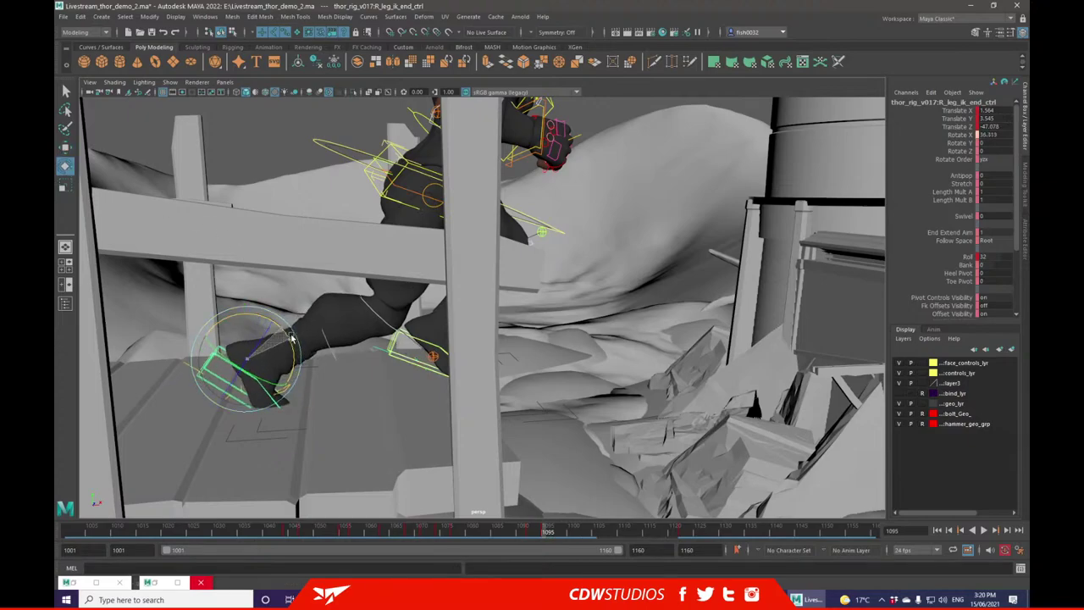
pyautogui.click(66, 148)
pyautogui.moveTo(244, 315); pyautogui.dragTo(244, 303)
pyautogui.click(275, 154)
pyautogui.scroll(-2, 480, 211)
pyautogui.keyDown('alt'); pyautogui.moveTo(546, 206); pyautogui.dragTo(437, 167); pyautogui.keyUp('alt')
pyautogui.scroll(-2, 502, 212)
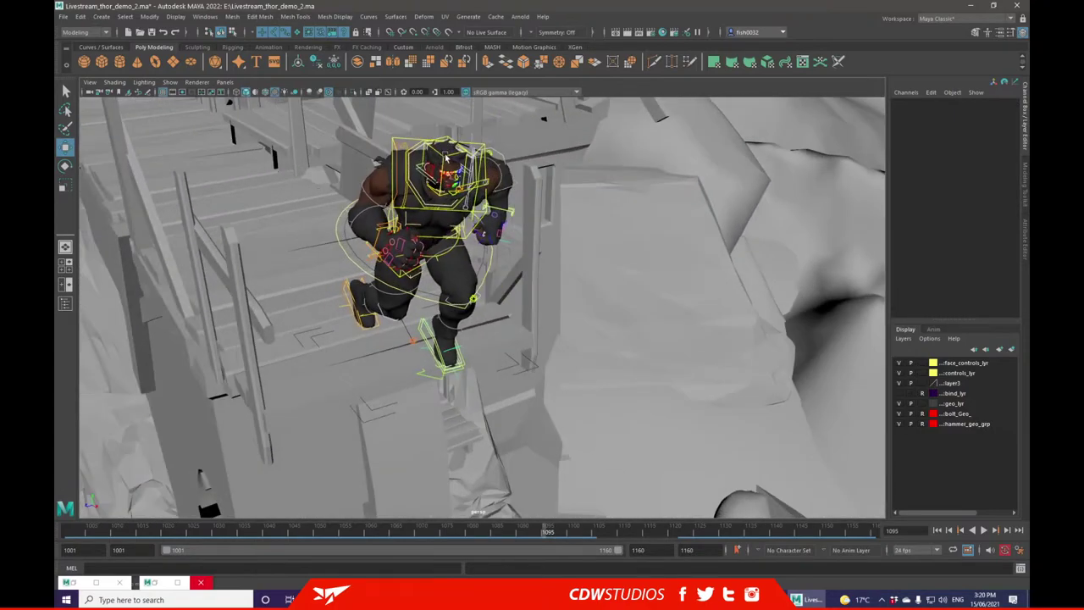
# - Try to rotate Thor's head control at frame 1095, and undo the rotation
pyautogui.click(446, 159)
pyautogui.click(64, 166)
pyautogui.moveTo(461, 195)
pyautogui.mouseDown()
pyautogui.moveTo(418, 201)
pyautogui.moveTo(440, 198)
pyautogui.mouseUp()
pyautogui.keyDown('alt'); pyautogui.moveTo(507, 188); pyautogui.dragTo(464, 199); pyautogui.keyUp('alt')
pyautogui.hotkey('ctrl', 'z')
pyautogui.hotkey('ctrl', 'z')
pyautogui.hotkey('ctrl', 'z')
pyautogui.keyDown('alt'); pyautogui.moveTo(580, 224); pyautogui.dragTo(642, 148); pyautogui.keyUp('alt')
pyautogui.click(642, 147)
# - Try a head tilt with the headNeck_end_extra control from a close side view, and undo it
pyautogui.keyDown('alt'); pyautogui.moveTo(532, 188); pyautogui.dragTo(547, 183); pyautogui.keyUp('alt')
pyautogui.keyDown('alt'); pyautogui.moveTo(547, 184); pyautogui.dragTo(534, 263, button='middle'); pyautogui.keyUp('alt')
pyautogui.scroll(4, 489, 205)
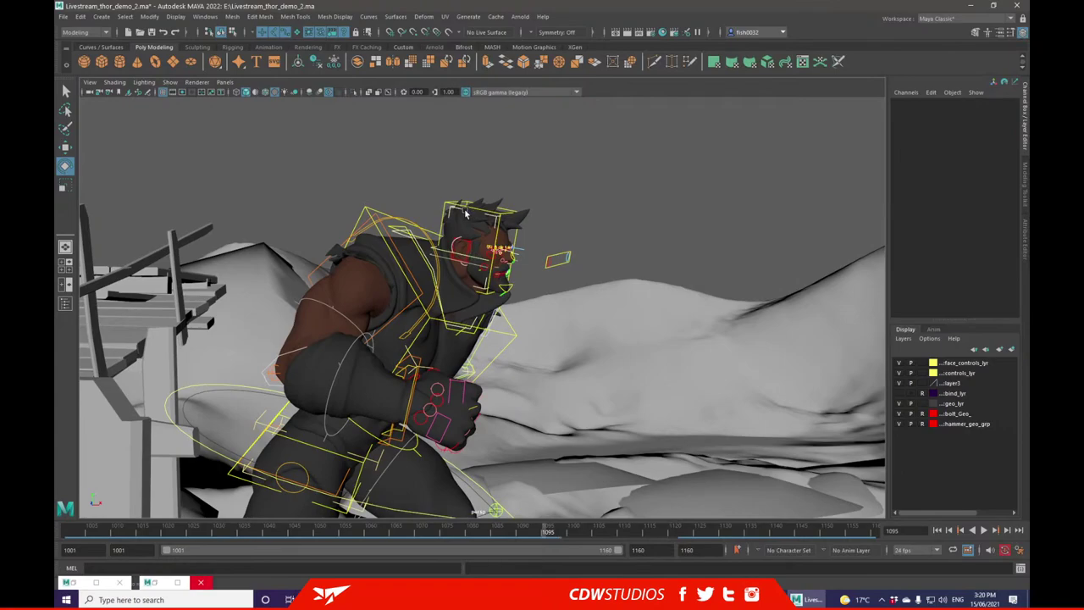
pyautogui.click(450, 209)
pyautogui.moveTo(472, 260)
pyautogui.mouseDown()
pyautogui.moveTo(454, 255)
pyautogui.moveTo(506, 246)
pyautogui.moveTo(470, 264)
pyautogui.mouseUp()
pyautogui.hotkey('ctrl', 'z')
pyautogui.hotkey('ctrl', 'z')
pyautogui.hotkey('ctrl', 'z')
pyautogui.hotkey('ctrl', 'z')
pyautogui.hotkey('ctrl', 'z')
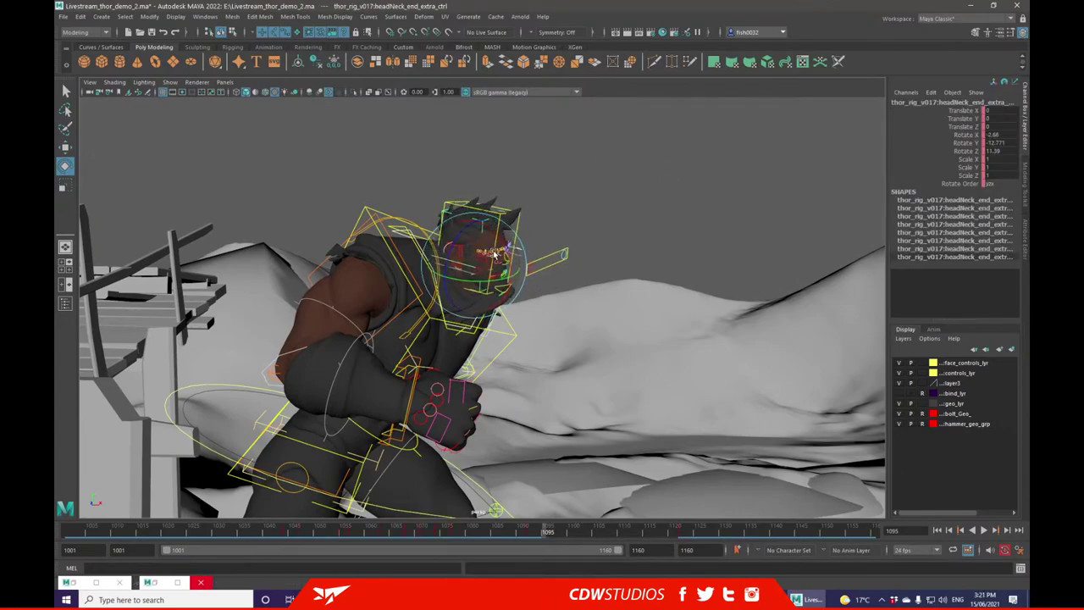
# - Try turning the headNeck_end_extra control to about -19.76, -35.31, 11.48, and undo the turn
pyautogui.click(580, 199)
pyautogui.keyDown('alt'); pyautogui.moveTo(580, 199); pyautogui.dragTo(554, 215); pyautogui.keyUp('alt')
pyautogui.keyDown('alt'); pyautogui.moveTo(554, 215); pyautogui.dragTo(620, 213, button='right'); pyautogui.keyUp('alt')
pyautogui.keyDown('alt'); pyautogui.moveTo(620, 213); pyautogui.dragTo(573, 208); pyautogui.keyUp('alt')
pyautogui.click(526, 207)
pyautogui.hotkey('ctrl', 'z')
pyautogui.hotkey('ctrl', 'z')
pyautogui.hotkey('ctrl', 'z')
pyautogui.hotkey('ctrl', 'z')
pyautogui.hotkey('ctrl', 'z')
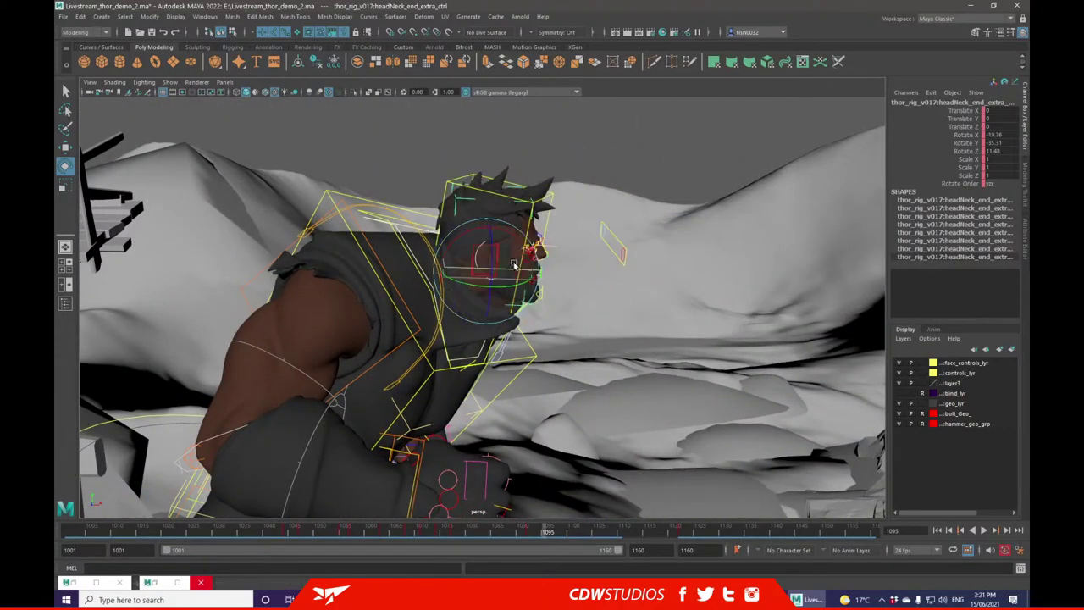
pyautogui.click(710, 208)
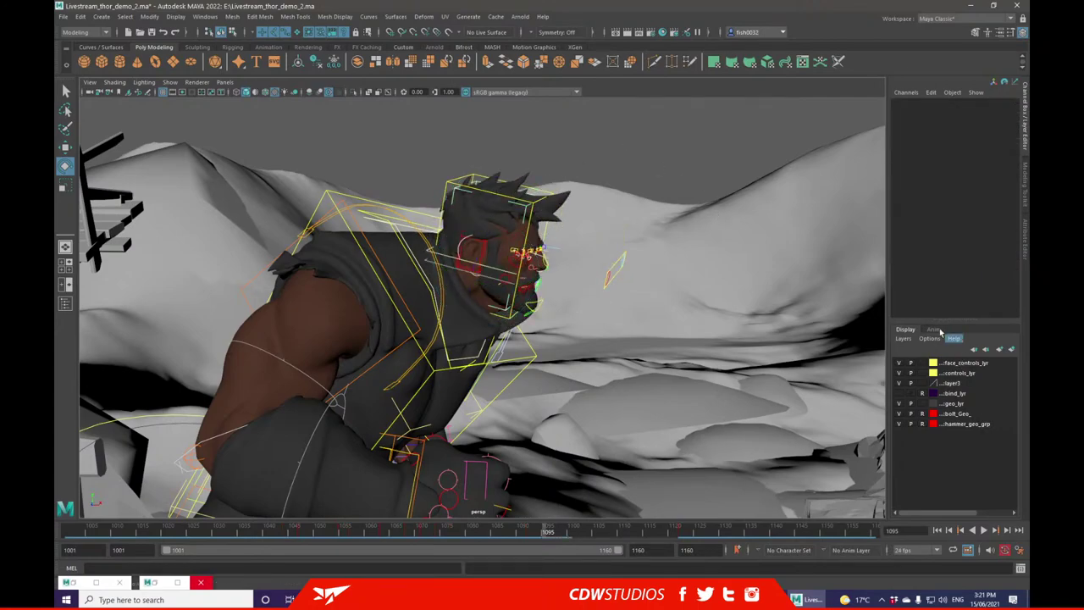
# - Check the scene's animation layers and examine Thor's whole push-off pose from the side
pyautogui.click(934, 330)
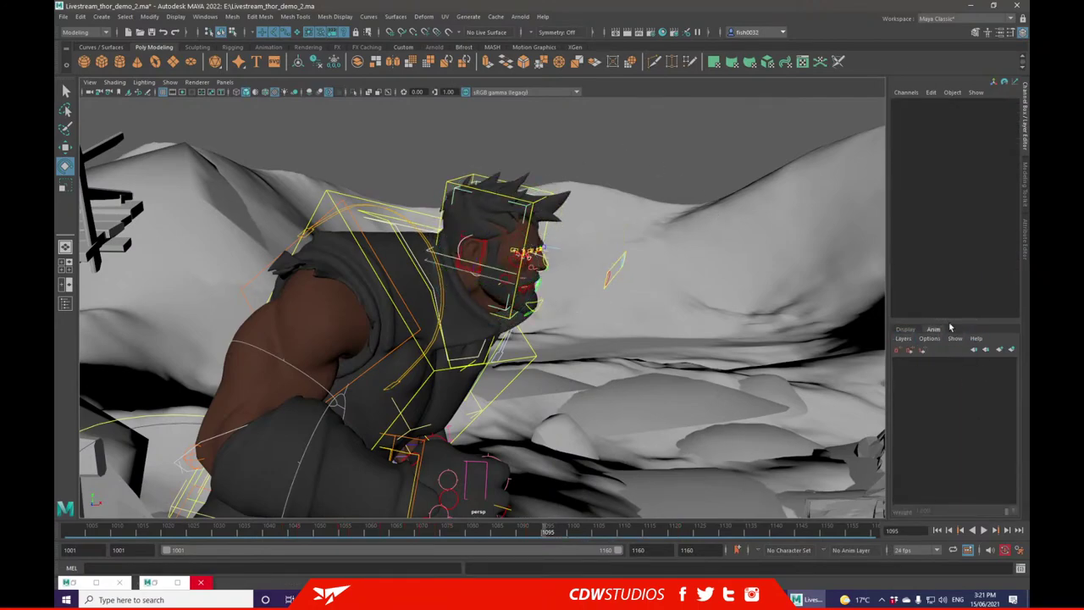
pyautogui.click(905, 329)
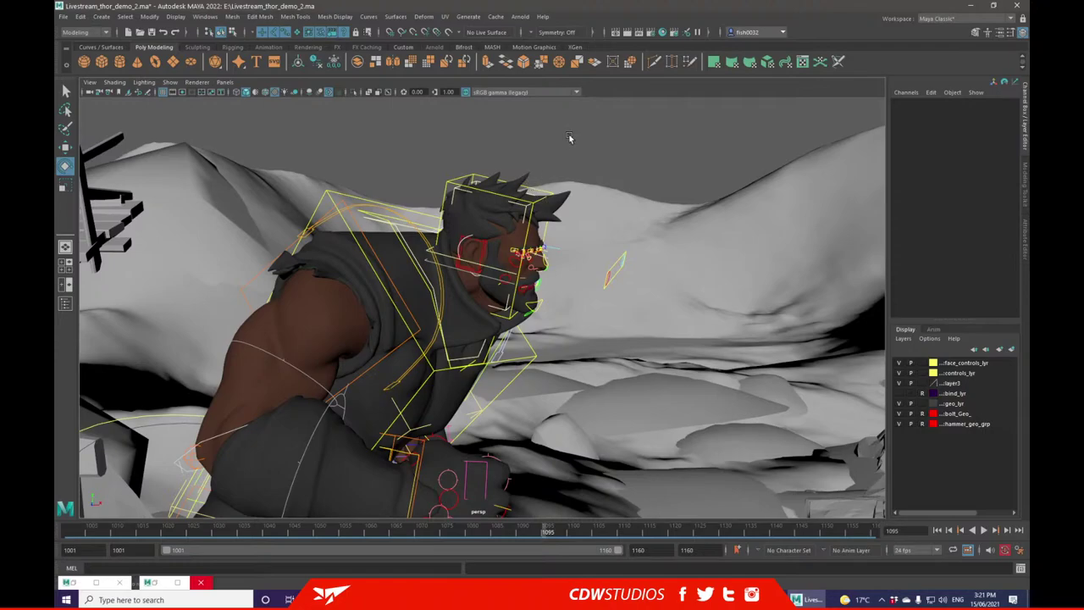
pyautogui.scroll(-3, 616, 143)
pyautogui.scroll(-6, 576, 242)
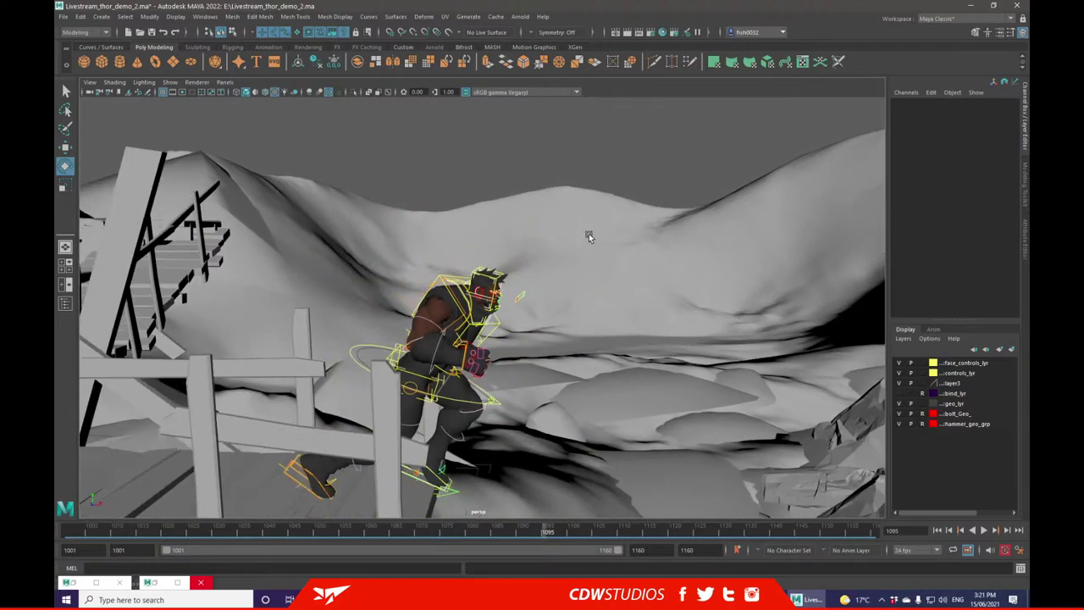
pyautogui.keyDown('alt'); pyautogui.moveTo(526, 270); pyautogui.dragTo(520, 259); pyautogui.keyUp('alt')
pyautogui.keyDown('alt'); pyautogui.moveTo(489, 356); pyautogui.dragTo(430, 372); pyautogui.keyUp('alt')
pyautogui.click(426, 368)
pyautogui.keyDown('alt'); pyautogui.moveTo(536, 345); pyautogui.dragTo(559, 366); pyautogui.keyUp('alt')
# - Rotate Thor's head control at frame 1095 to about 13.24, 5.102, -2.103 so the face looks straight ahead
pyautogui.click(64, 147)
pyautogui.keyDown('alt'); pyautogui.moveTo(459, 362); pyautogui.dragTo(458, 284); pyautogui.keyUp('alt')
pyautogui.click(455, 279)
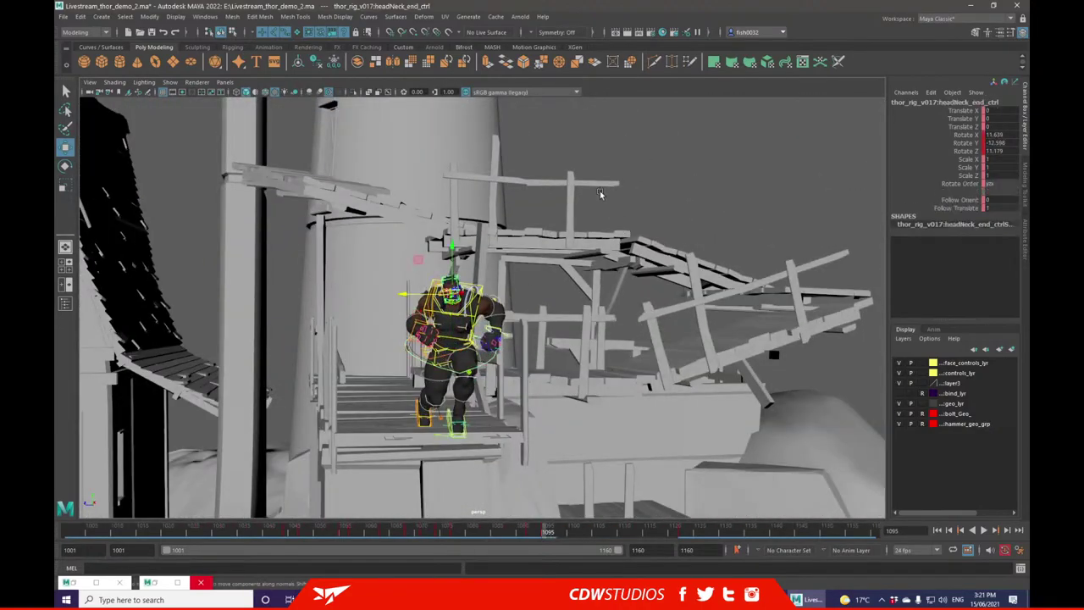
pyautogui.press('f')
pyautogui.scroll(-4, 440, 273)
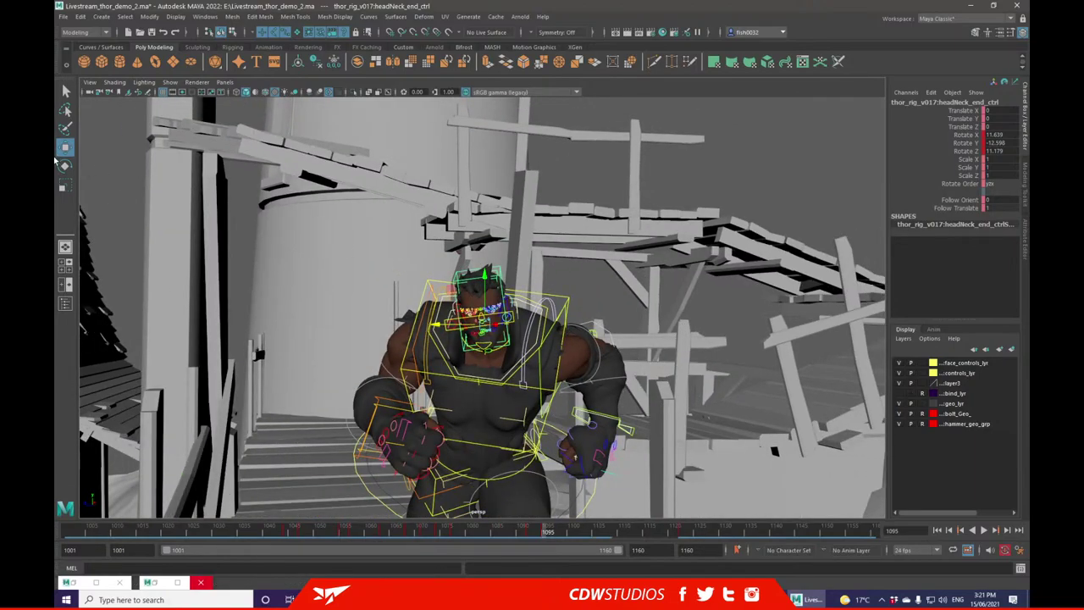
pyautogui.click(62, 168)
pyautogui.moveTo(508, 305); pyautogui.dragTo(521, 335)
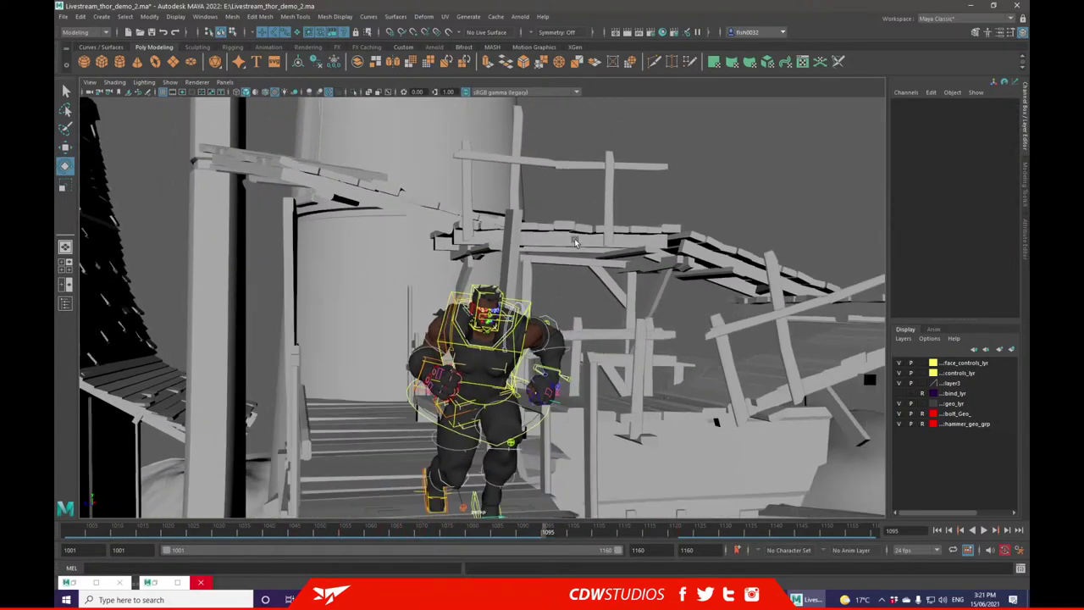
# - Review the push-off pose from the side and compare it with the jump pose at frame 1105
pyautogui.keyDown('alt'); pyautogui.moveTo(574, 240); pyautogui.dragTo(624, 263); pyautogui.keyUp('alt')
pyautogui.keyDown('alt'); pyautogui.moveTo(463, 235); pyautogui.dragTo(540, 318); pyautogui.keyUp('alt')
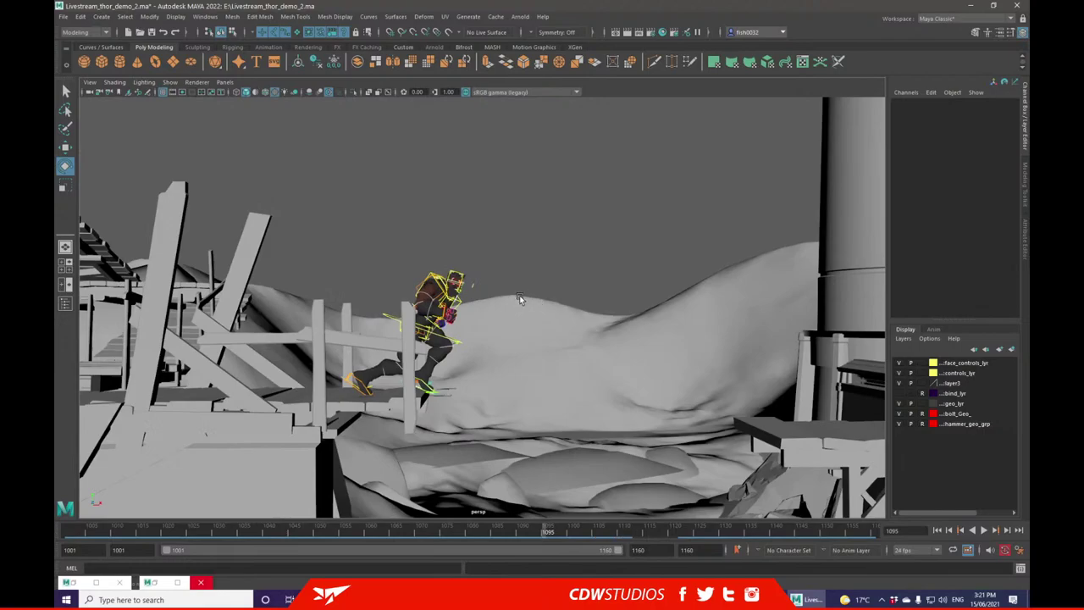
pyautogui.keyDown('alt'); pyautogui.moveTo(556, 157); pyautogui.dragTo(471, 269); pyautogui.keyUp('alt')
pyautogui.click(470, 269)
pyautogui.moveTo(532, 532); pyautogui.dragTo(595, 531)
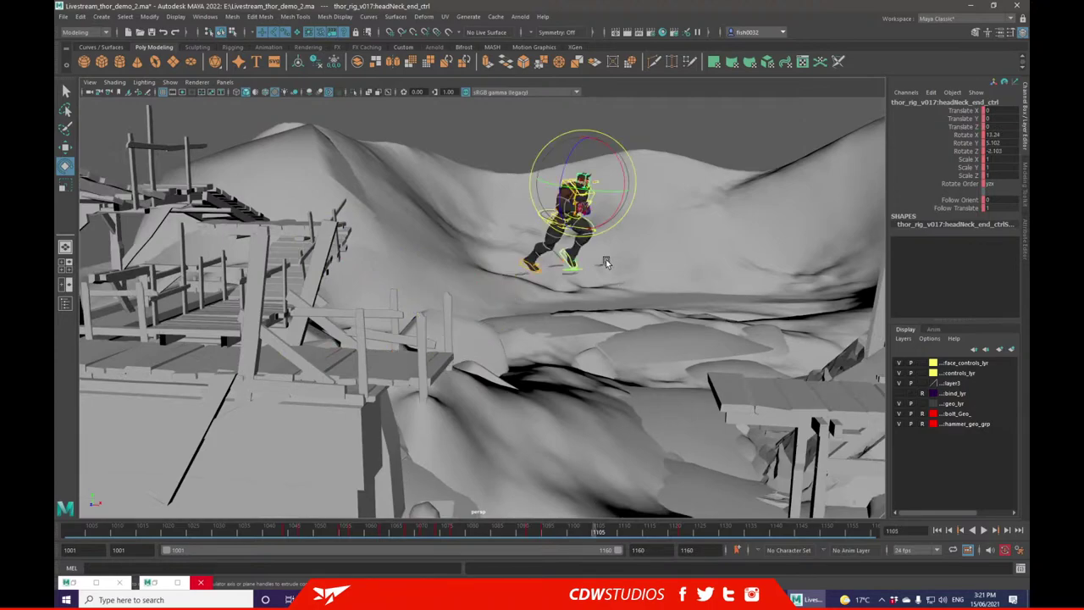
# - Key Thor's rig_extra control and set its tangents to stepped over frames 1078 to 1112
pyautogui.click(607, 267)
pyautogui.moveTo(599, 531); pyautogui.dragTo(546, 531)
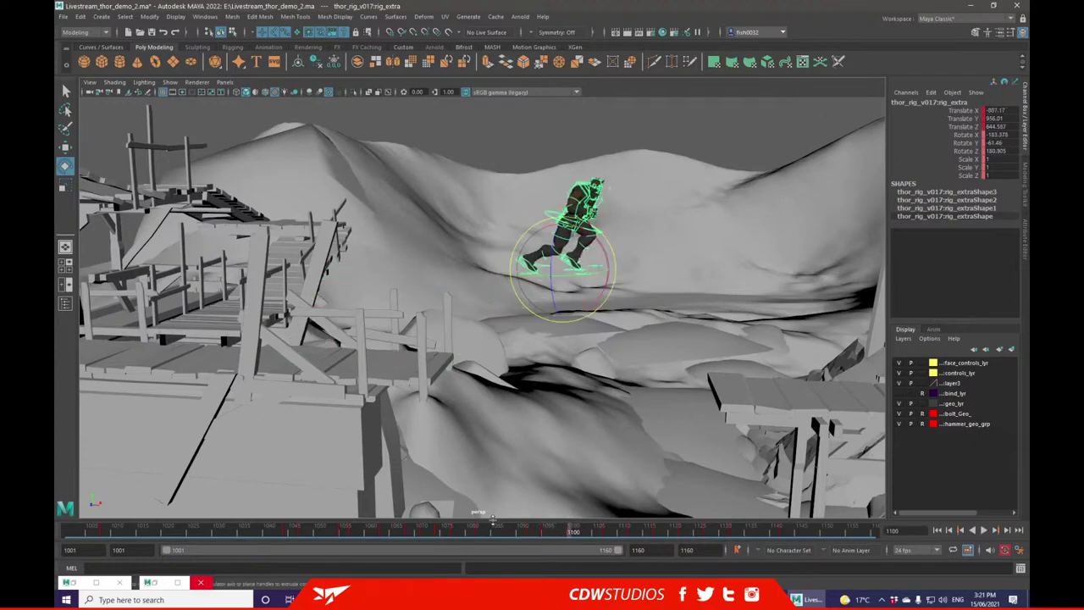
pyautogui.keyDown('shift'); pyautogui.moveTo(403, 531); pyautogui.dragTo(710, 534); pyautogui.keyUp('shift')
pyautogui.rightClick(709, 536)
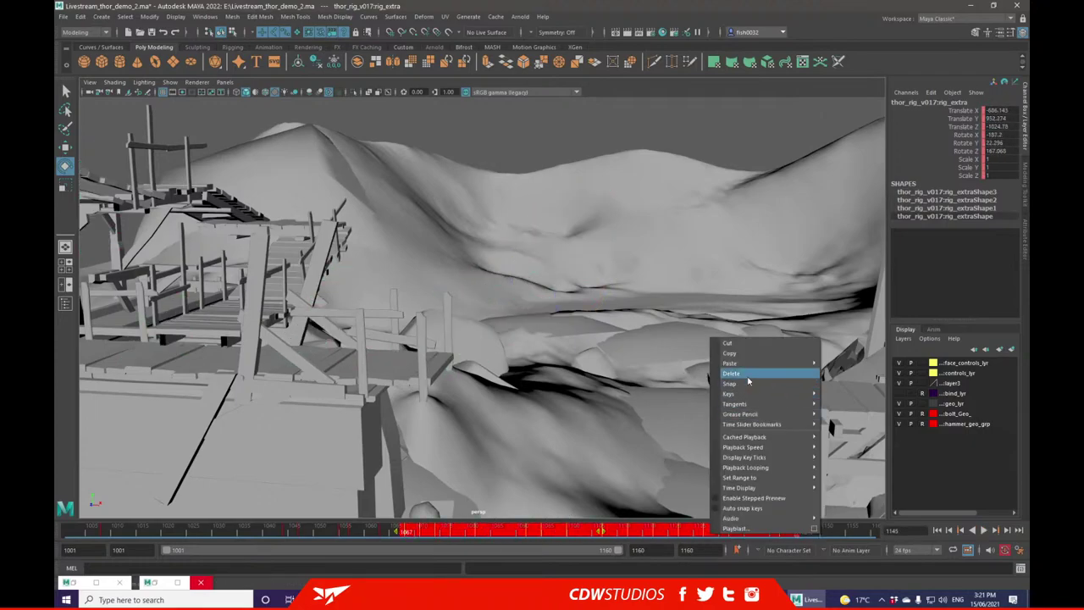
pyautogui.click(492, 530)
pyautogui.moveTo(492, 530); pyautogui.dragTo(459, 532)
pyautogui.press('s')
pyautogui.rightClick(516, 531)
pyautogui.moveTo(593, 398)
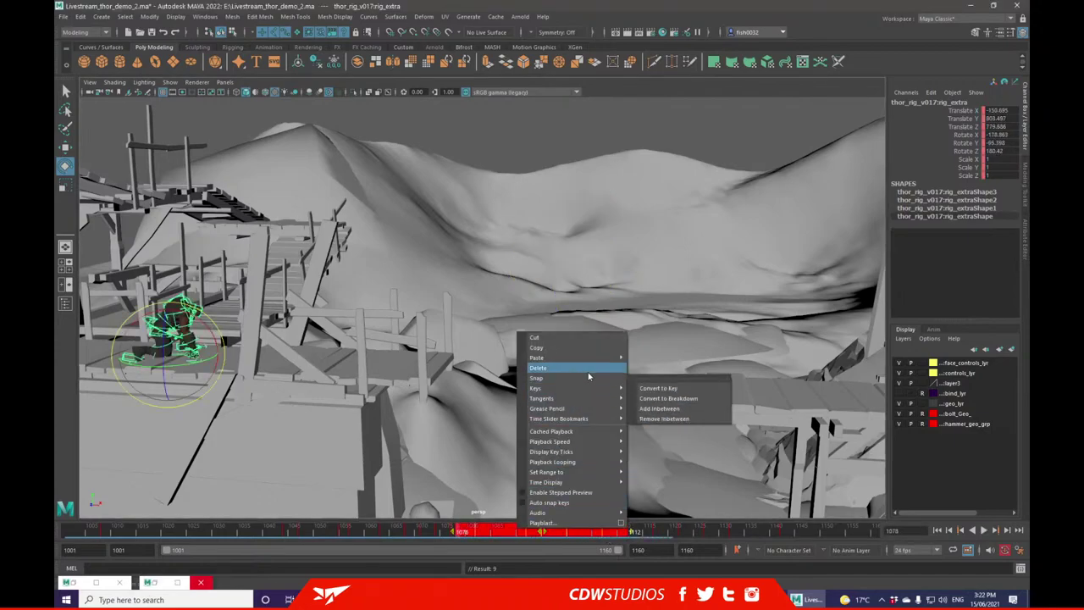
pyautogui.click(652, 430)
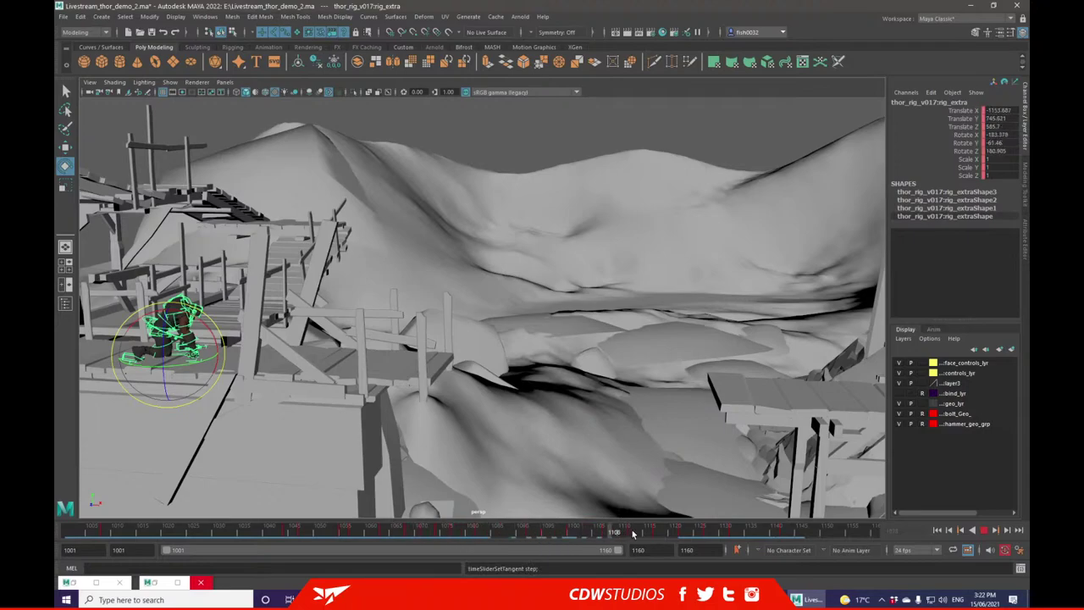
# - Select all of Thor's controls at frame 1102 and show their curves in the Graph Editor
pyautogui.click(574, 531)
pyautogui.moveTo(590, 533)
pyautogui.mouseDown()
pyautogui.moveTo(550, 531)
pyautogui.moveTo(584, 532)
pyautogui.mouseUp()
pyautogui.click(486, 148)
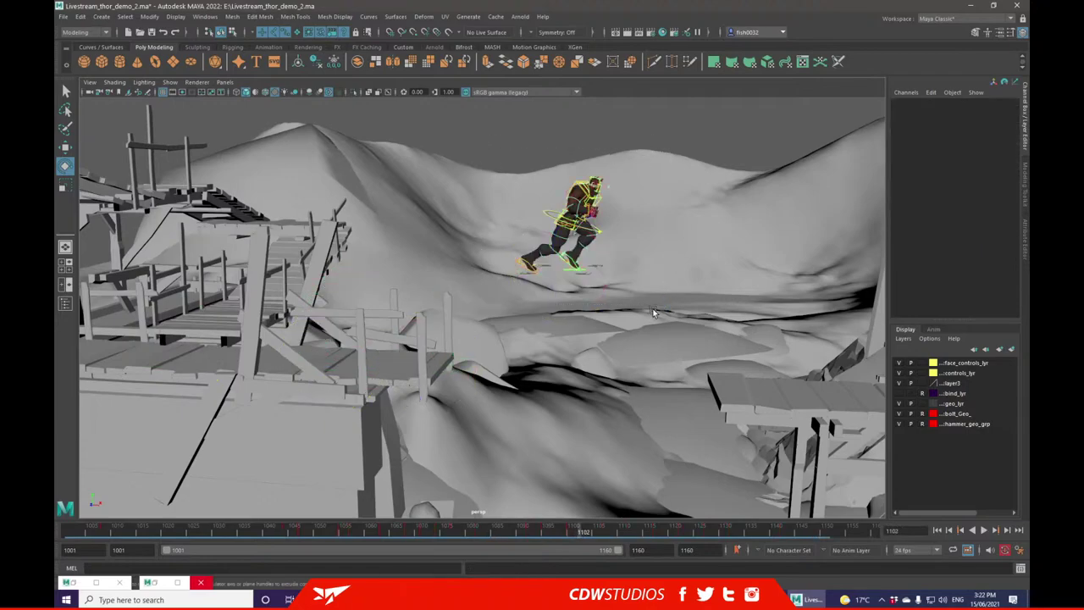
pyautogui.moveTo(485, 148); pyautogui.dragTo(653, 312)
pyautogui.click(205, 16)
pyautogui.moveTo(246, 76)
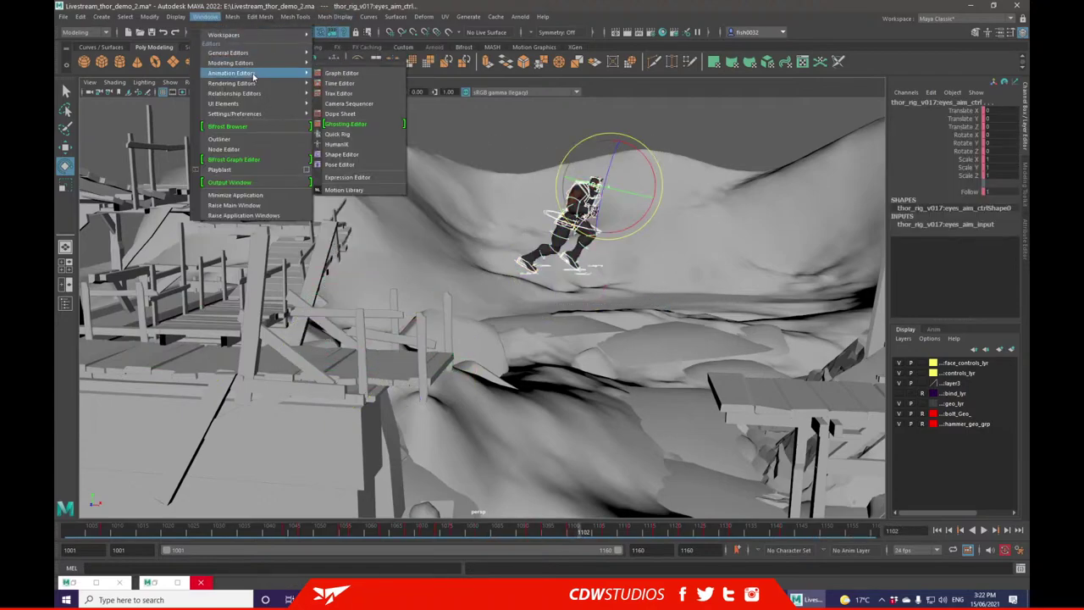
pyautogui.click(347, 76)
pyautogui.keyDown('alt'); pyautogui.moveTo(853, 176); pyautogui.dragTo(768, 201, button='middle'); pyautogui.keyUp('alt')
pyautogui.scroll(3, 768, 205)
pyautogui.keyDown('alt'); pyautogui.moveTo(742, 275); pyautogui.dragTo(755, 210, button='middle'); pyautogui.keyUp('alt')
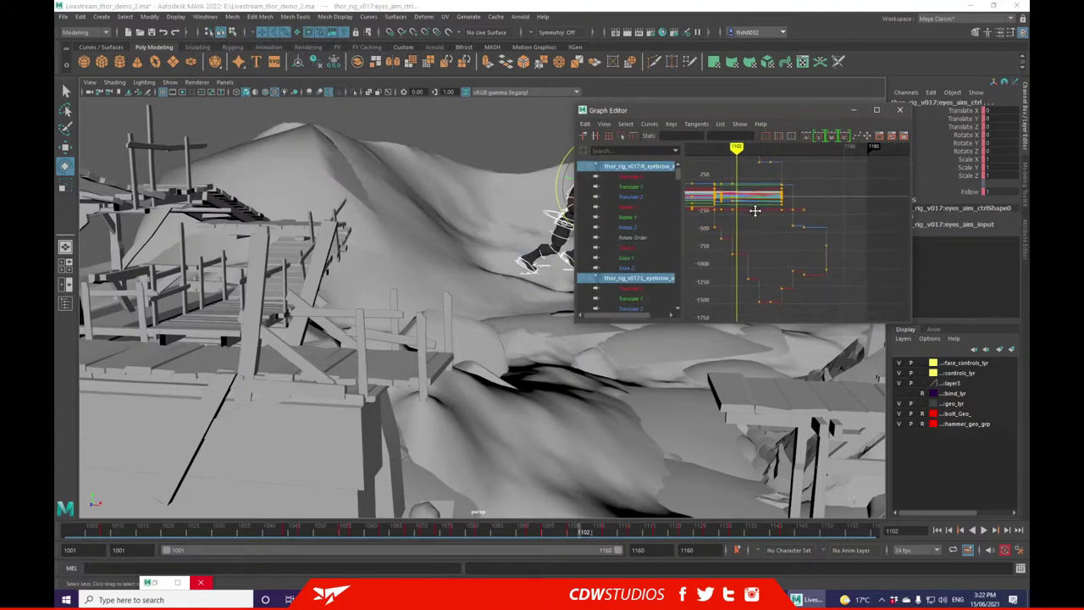
# - Key all of Thor's selected controls at the jump and landing frames, including 1107, 1112, 1127, 1132 and 1142
pyautogui.moveTo(597, 534); pyautogui.dragTo(607, 531)
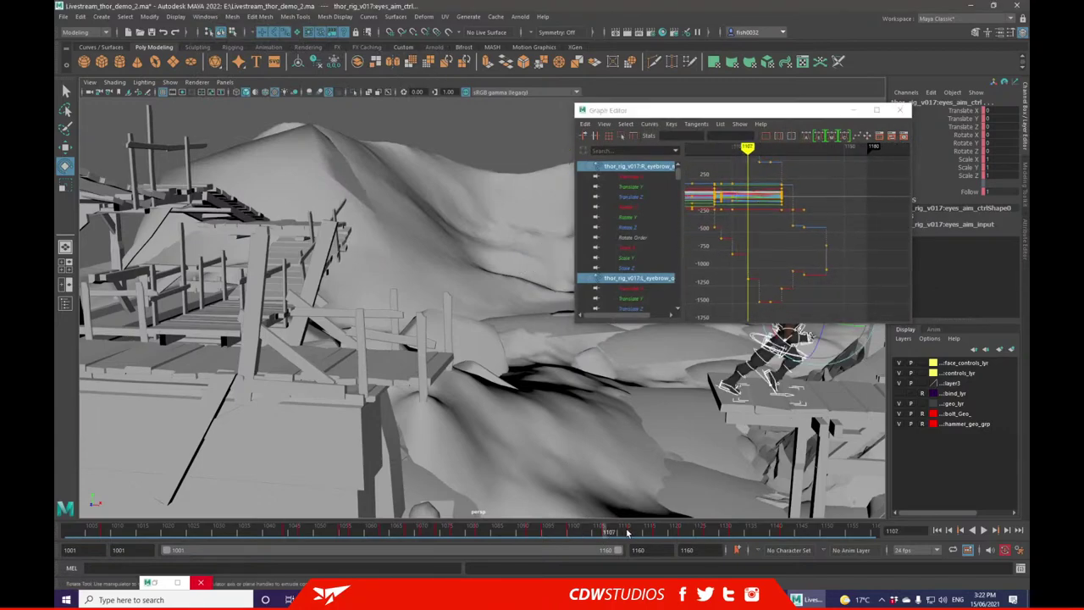
pyautogui.press('s')
pyautogui.click(630, 530)
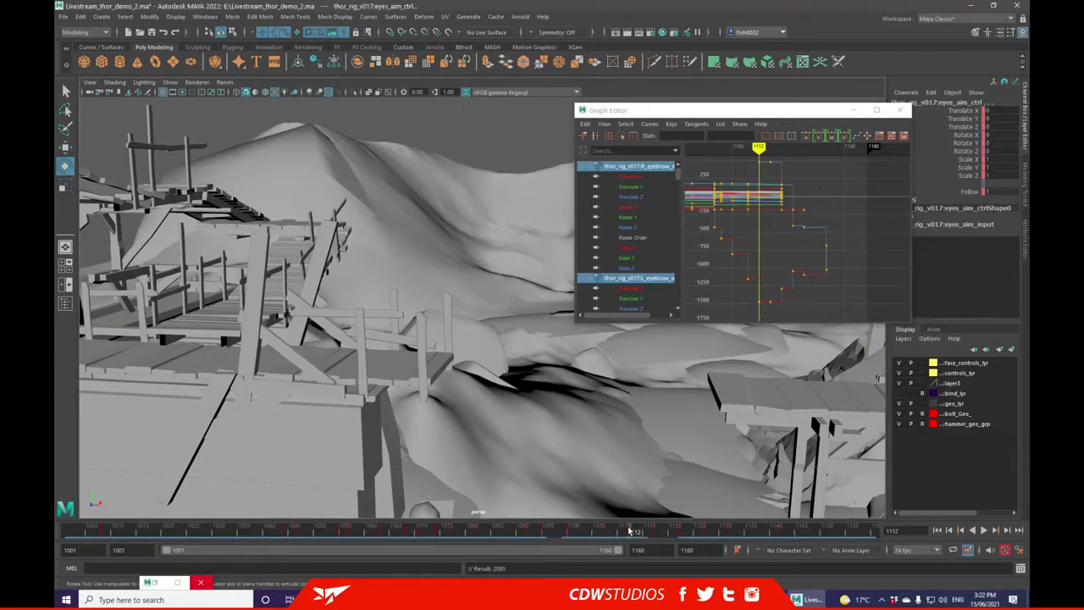
pyautogui.moveTo(653, 530); pyautogui.dragTo(734, 532)
pyautogui.press('s')
pyautogui.click(735, 532)
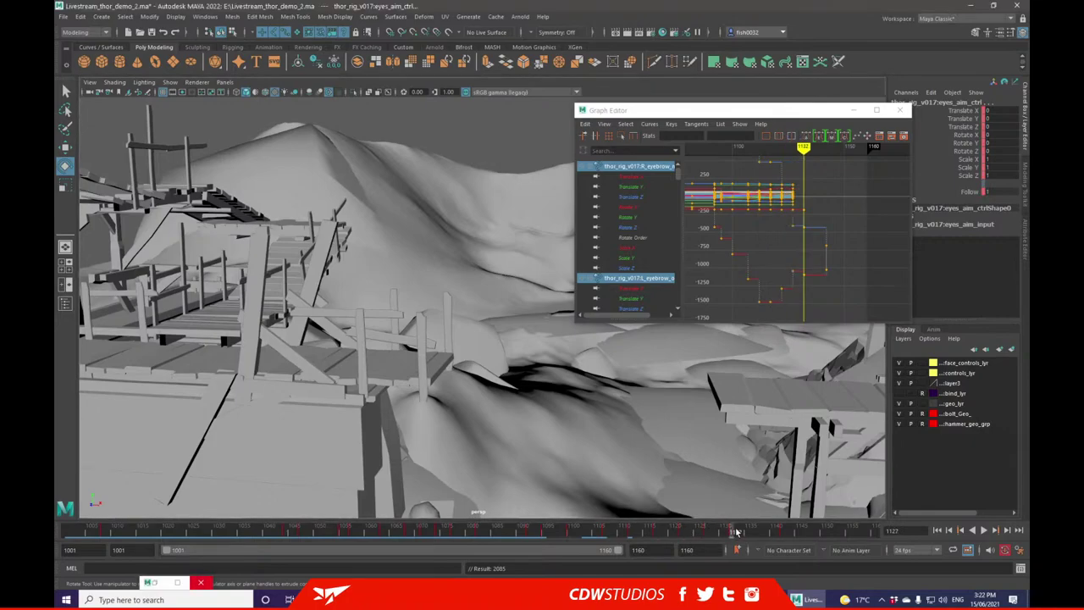
pyautogui.press('s')
pyautogui.click(783, 532)
pyautogui.press('s')
# - Go back to frame 1100 and select the controls' keys in the Graph Editor
pyautogui.moveTo(622, 530)
pyautogui.mouseDown()
pyautogui.moveTo(548, 527)
pyautogui.moveTo(574, 530)
pyautogui.mouseUp()
pyautogui.keyDown('alt'); pyautogui.moveTo(485, 137); pyautogui.dragTo(372, 138, button='middle'); pyautogui.keyUp('alt')
pyautogui.scroll(-5, 767, 186)
pyautogui.moveTo(768, 184); pyautogui.dragTo(796, 247)
pyautogui.moveTo(806, 170); pyautogui.dragTo(936, 248, button='right')
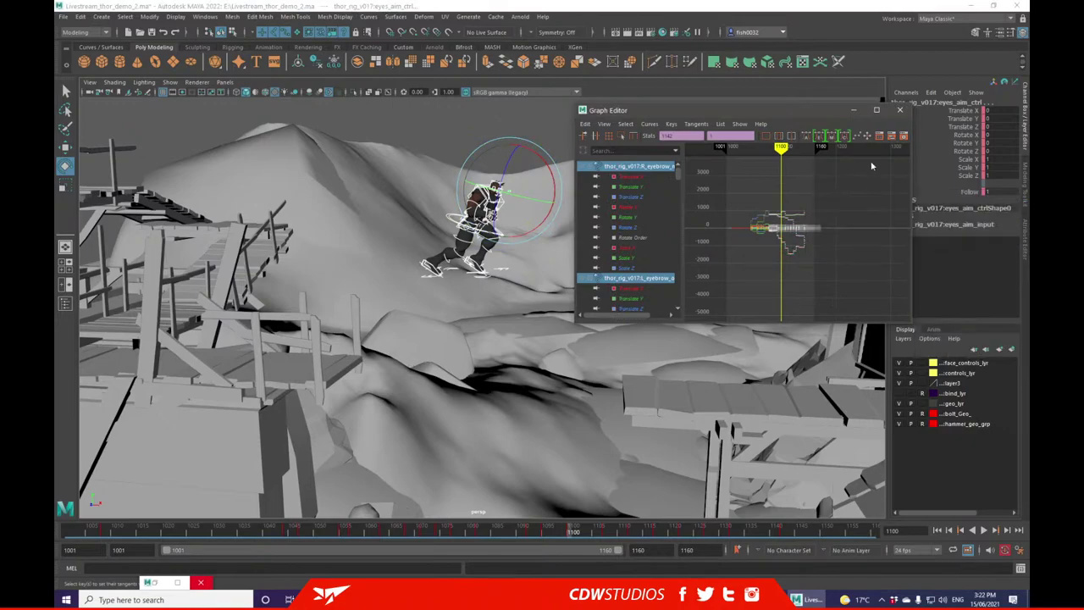
# - Close the Graph Editor and check the character's leap pose around frame 1100 at close range
pyautogui.click(899, 110)
pyautogui.click(507, 266)
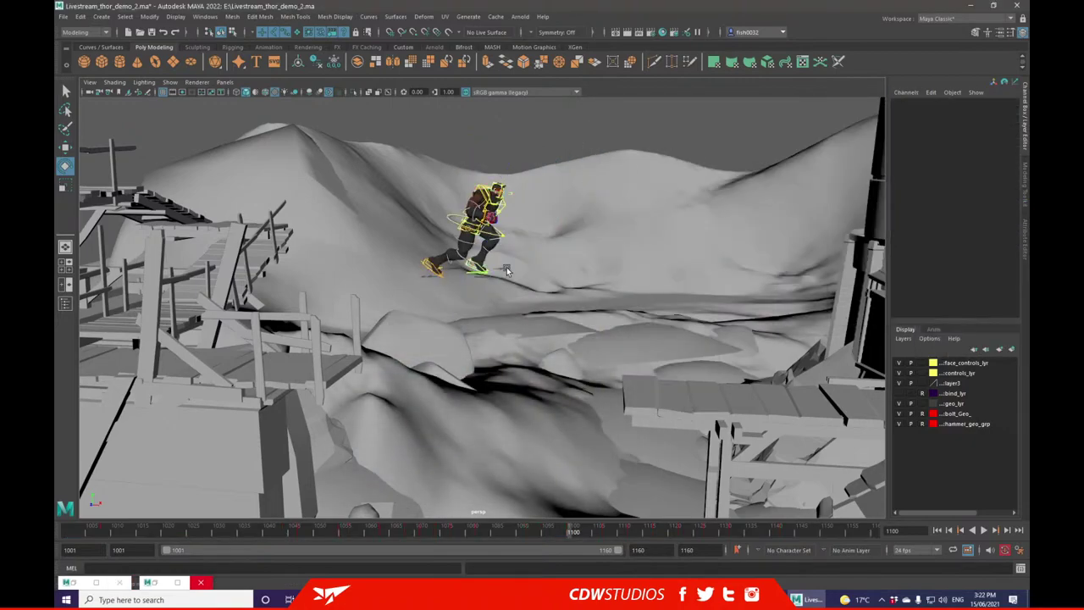
pyautogui.keyDown('alt'); pyautogui.moveTo(560, 280); pyautogui.dragTo(624, 322, button='middle'); pyautogui.keyUp('alt')
pyautogui.scroll(7, 624, 323)
pyautogui.scroll(-3, 641, 315)
pyautogui.keyDown('alt'); pyautogui.moveTo(641, 315); pyautogui.dragTo(699, 220); pyautogui.keyUp('alt')
pyautogui.scroll(-5, 621, 312)
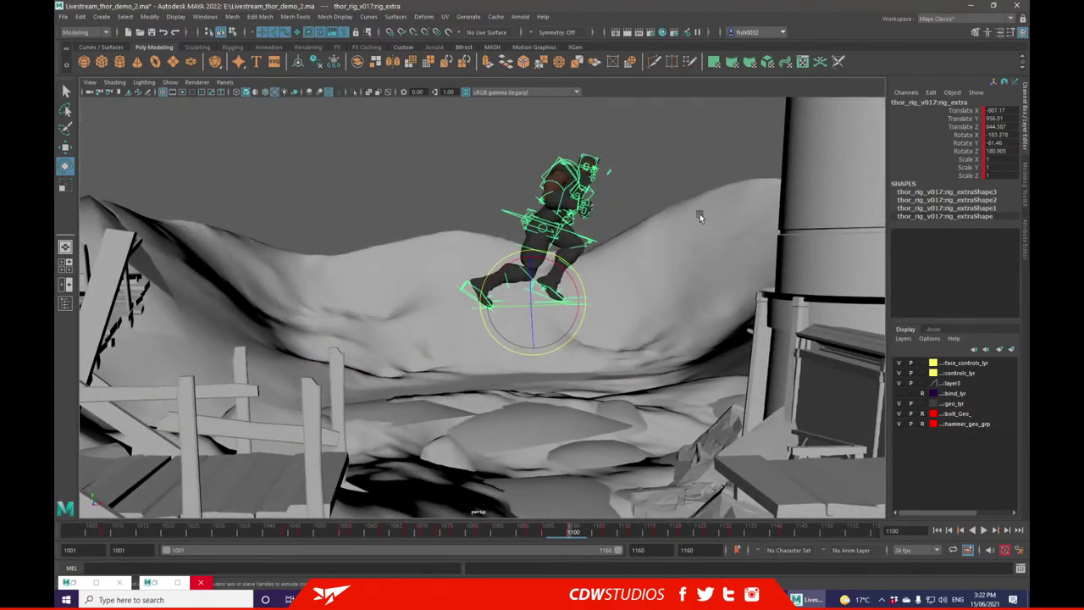
pyautogui.moveTo(550, 530); pyautogui.dragTo(571, 532)
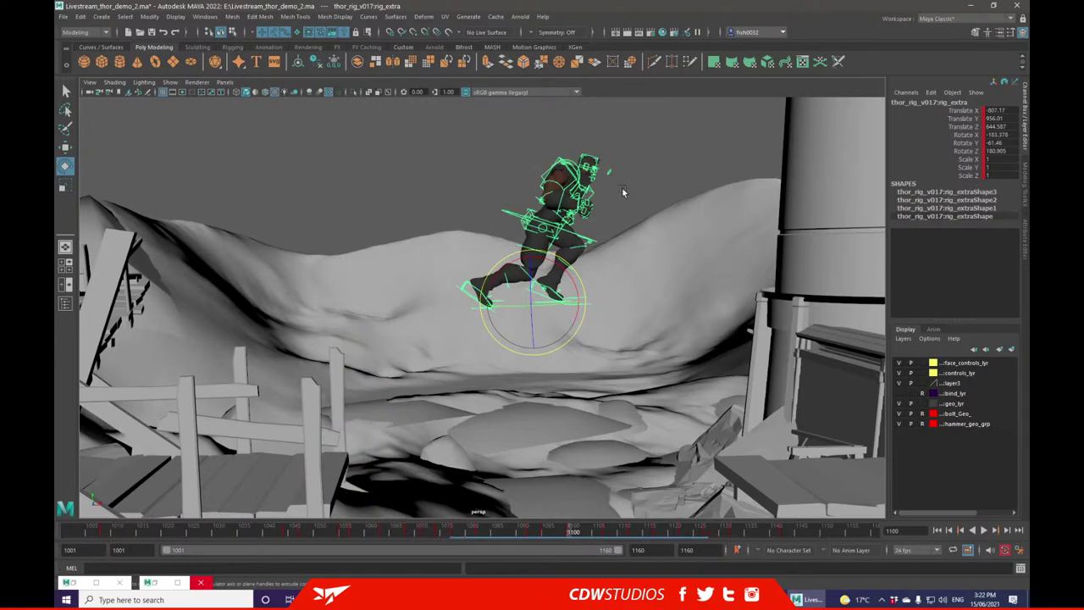
pyautogui.moveTo(629, 237)
pyautogui.keyDown('alt'); pyautogui.mouseDown(button='right')
pyautogui.moveTo(646, 208)
pyautogui.moveTo(636, 220)
pyautogui.mouseUp(button='right'); pyautogui.keyUp('alt')
pyautogui.keyDown('alt'); pyautogui.moveTo(635, 220); pyautogui.dragTo(605, 237); pyautogui.keyUp('alt')
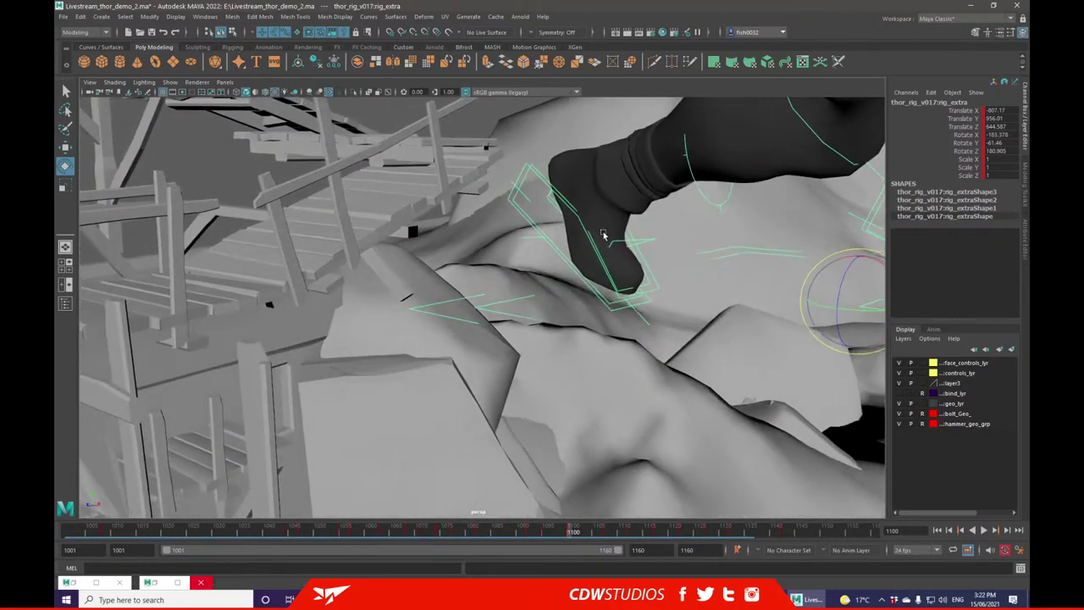
# - Move the left foot's IK control back behind the body and rotate it so the toes point down
pyautogui.keyDown('alt'); pyautogui.moveTo(604, 237); pyautogui.dragTo(639, 272, button='right'); pyautogui.keyUp('alt')
pyautogui.keyDown('alt'); pyautogui.moveTo(638, 274); pyautogui.dragTo(613, 178); pyautogui.keyUp('alt')
pyautogui.click(493, 356)
pyautogui.scroll(3, 472, 347)
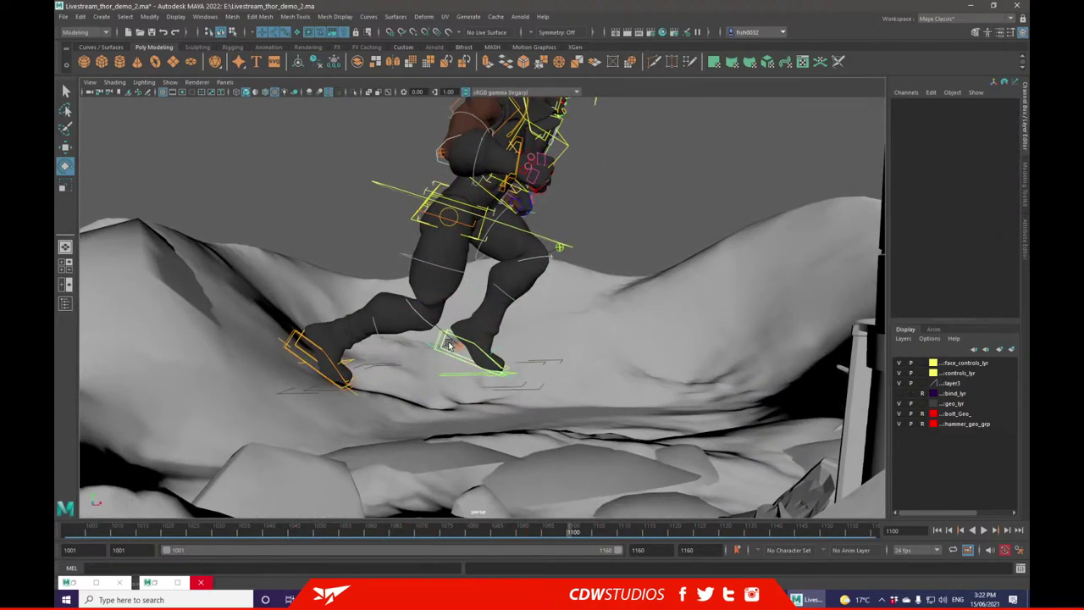
pyautogui.click(435, 347)
pyautogui.click(241, 305)
pyautogui.click(464, 349)
pyautogui.click(65, 146)
pyautogui.click(199, 203)
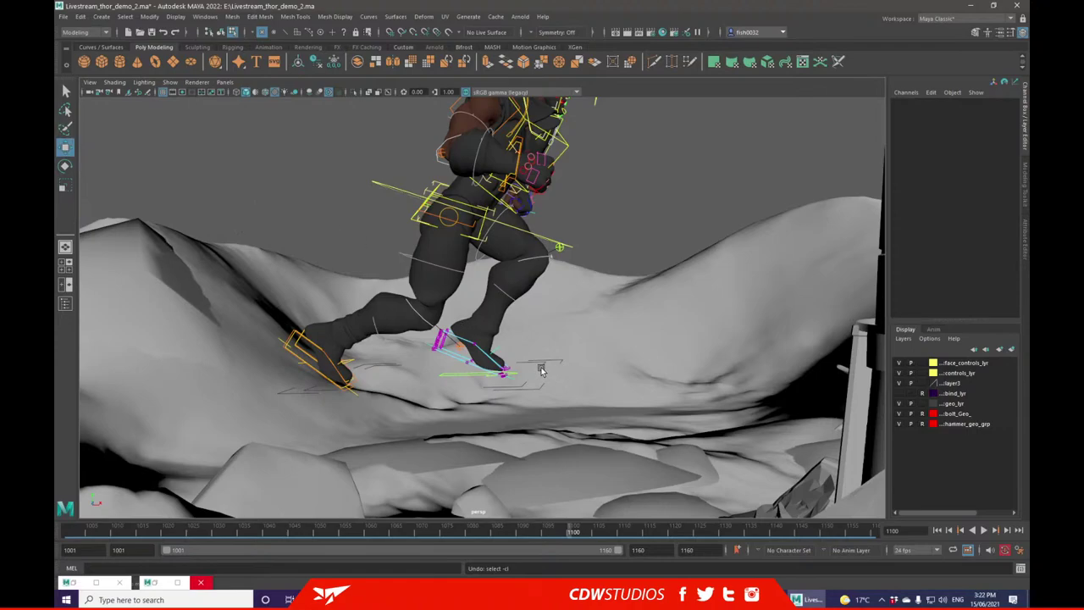
pyautogui.rightClick(449, 346)
pyautogui.click(466, 337)
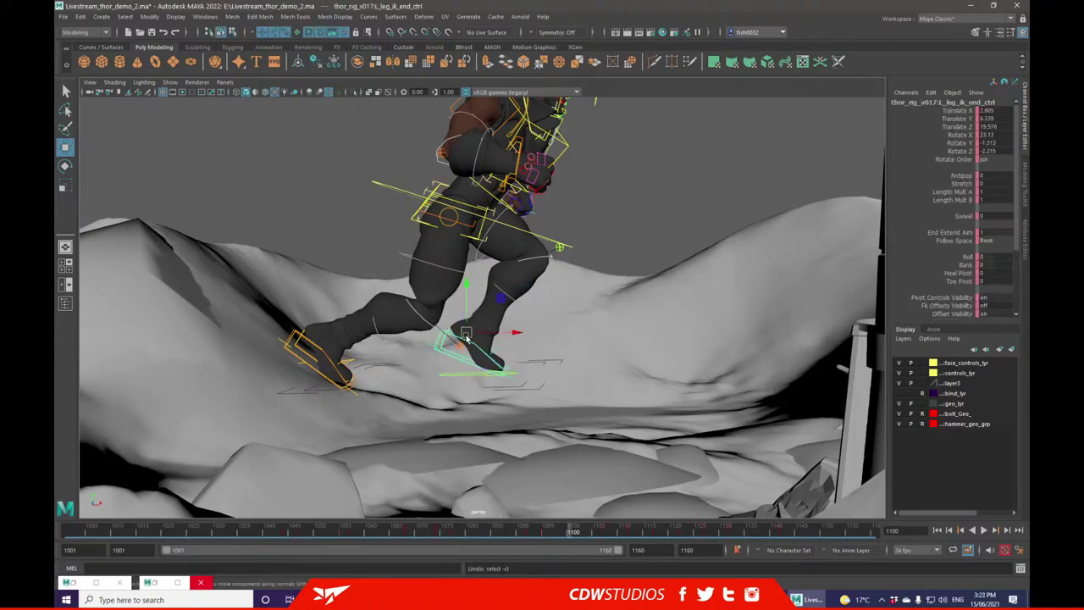
pyautogui.moveTo(469, 336); pyautogui.dragTo(346, 400)
pyautogui.click(67, 166)
pyautogui.click(622, 196)
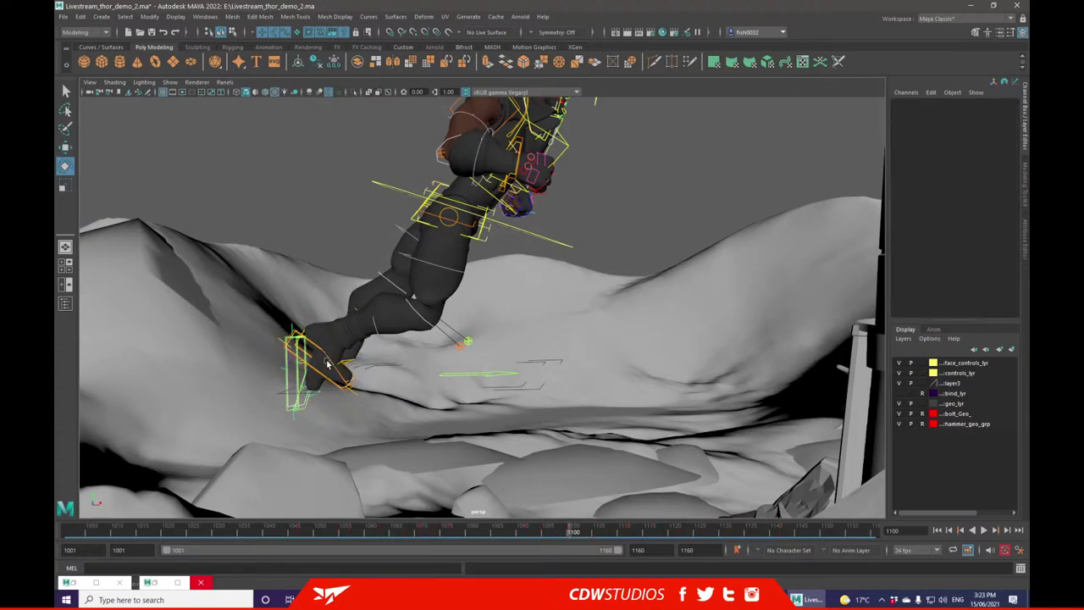
# - Move the right foot's IK control forward under the hips and straighten the foot with its reverse ball control's Roll
pyautogui.click(328, 363)
pyautogui.click(66, 146)
pyautogui.moveTo(310, 337); pyautogui.dragTo(515, 370)
pyautogui.click(499, 360)
pyautogui.click(497, 352)
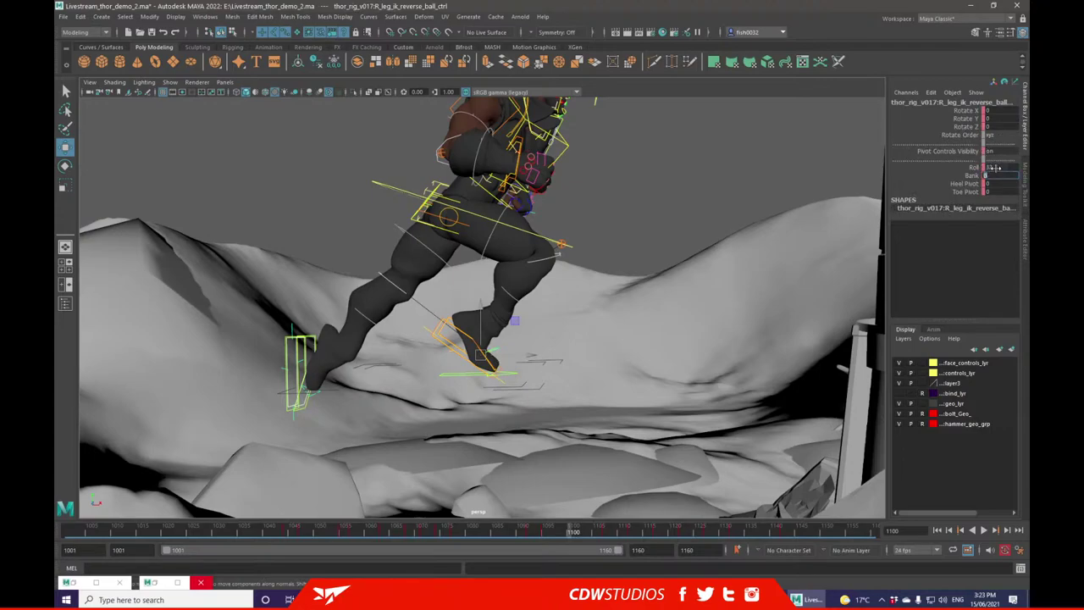
pyautogui.click(559, 341)
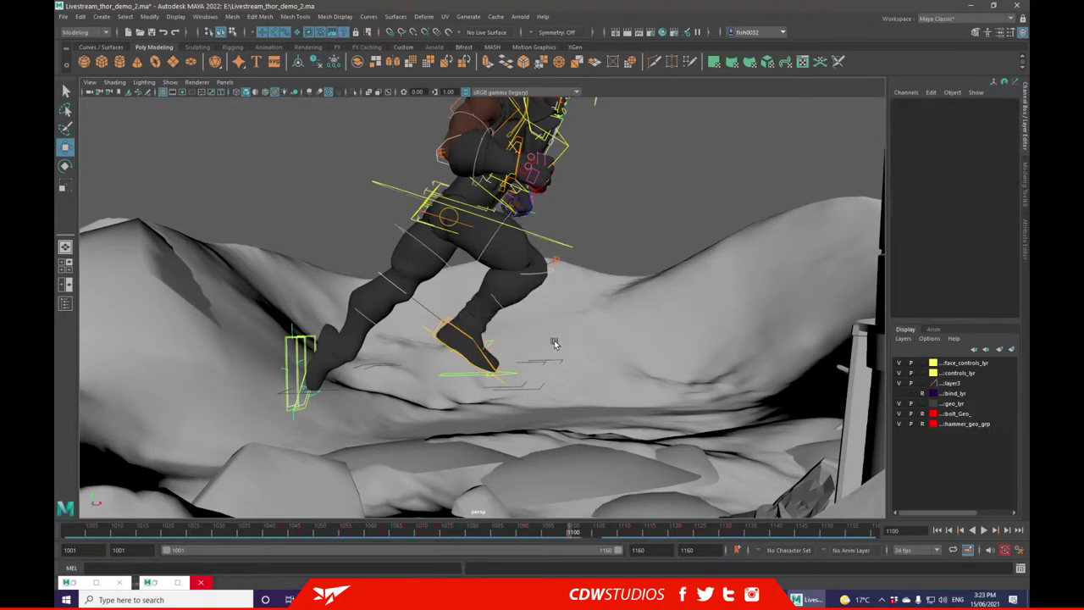
# - Tilt the right foot's IK control further toe-down and reposition it beneath the bent knee
pyautogui.click(437, 329)
pyautogui.click(68, 165)
pyautogui.moveTo(513, 316); pyautogui.dragTo(500, 300)
pyautogui.keyDown('alt'); pyautogui.moveTo(630, 203); pyautogui.dragTo(240, 173); pyautogui.keyUp('alt')
pyautogui.click(66, 148)
pyautogui.keyDown('alt'); pyautogui.moveTo(397, 263); pyautogui.dragTo(478, 254); pyautogui.keyUp('alt')
pyautogui.click(66, 166)
pyautogui.keyDown('alt'); pyautogui.moveTo(611, 197); pyautogui.dragTo(525, 206); pyautogui.keyUp('alt')
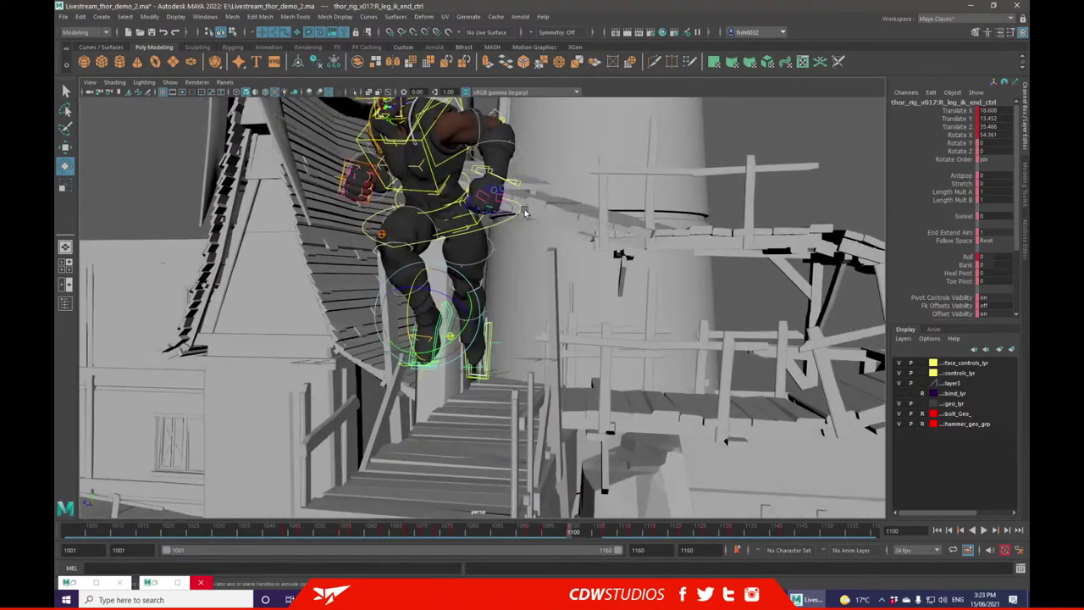
# - Rotate the right foot's IK control sideways, shift its position, and fine-tune its angle from the side
pyautogui.moveTo(431, 298); pyautogui.dragTo(410, 317)
pyautogui.click(64, 148)
pyautogui.keyDown('alt'); pyautogui.moveTo(406, 310); pyautogui.dragTo(593, 243); pyautogui.keyUp('alt')
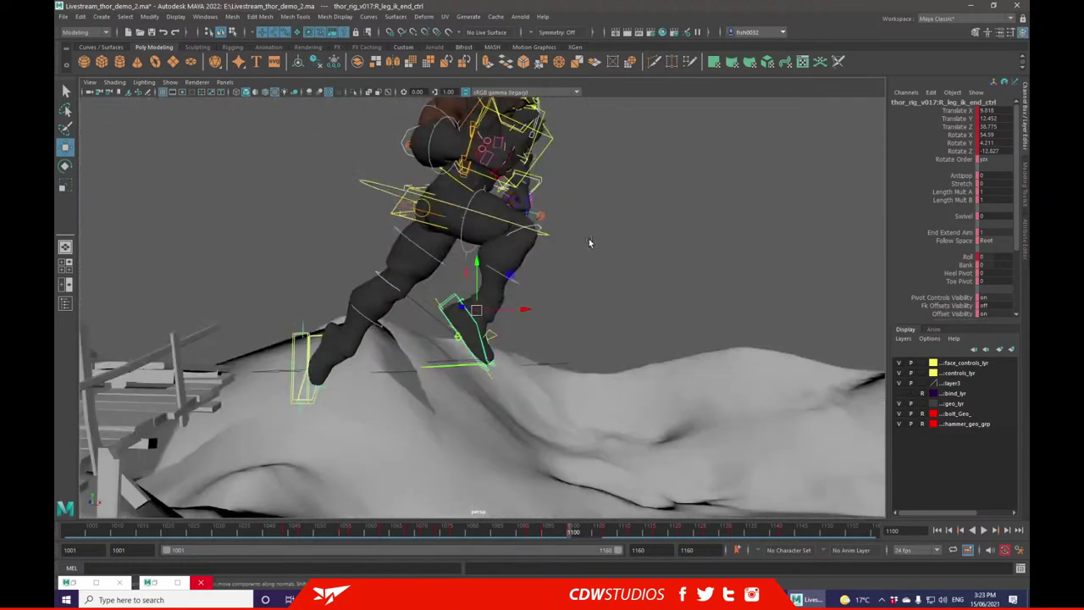
pyautogui.click(64, 166)
pyautogui.moveTo(472, 278); pyautogui.dragTo(484, 286)
# - Play the run into the leap in a wide view, then return to frame 1100 and frame the right foot
pyautogui.keyDown('alt'); pyautogui.moveTo(531, 219); pyautogui.dragTo(576, 296); pyautogui.keyUp('alt')
pyautogui.keyDown('alt'); pyautogui.moveTo(576, 296); pyautogui.dragTo(585, 364, button='middle'); pyautogui.keyUp('alt')
pyautogui.keyDown('alt'); pyautogui.moveTo(584, 364); pyautogui.dragTo(446, 426, button='right'); pyautogui.keyUp('alt')
pyautogui.keyDown('alt'); pyautogui.moveTo(446, 427); pyautogui.dragTo(458, 426); pyautogui.keyUp('alt')
pyautogui.keyDown('alt'); pyautogui.moveTo(458, 426); pyautogui.dragTo(364, 400, button='right'); pyautogui.keyUp('alt')
pyautogui.keyDown('alt'); pyautogui.moveTo(364, 399); pyautogui.dragTo(430, 348, button='middle'); pyautogui.keyUp('alt')
pyautogui.moveTo(430, 531)
pyautogui.mouseDown()
pyautogui.moveTo(311, 511)
pyautogui.moveTo(359, 478)
pyautogui.moveTo(346, 499)
pyautogui.mouseUp()
pyautogui.hotkey('alt', 'v')
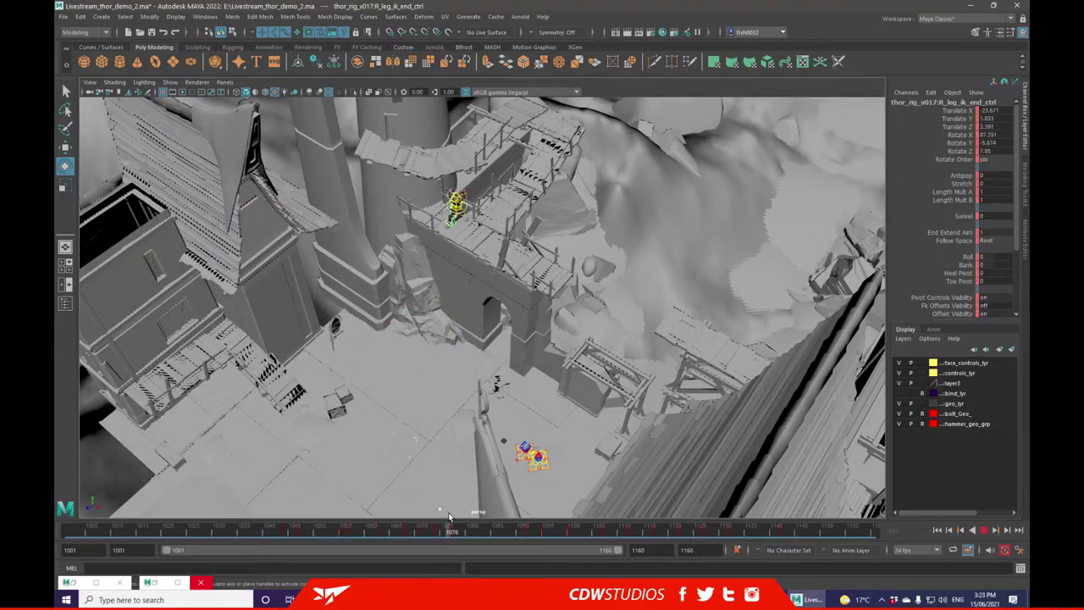
pyautogui.moveTo(600, 523); pyautogui.dragTo(605, 521)
pyautogui.click(573, 533)
pyautogui.press('f')
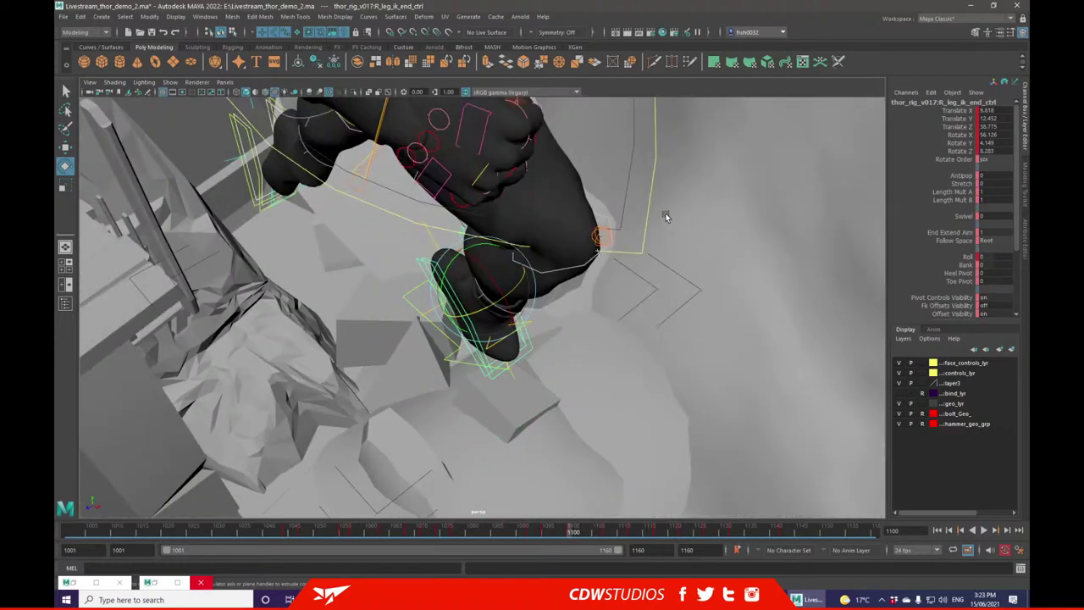
# - Rotate the upper spine IK control to adjust the chest's lean in the leap pose
pyautogui.keyDown('alt'); pyautogui.moveTo(668, 215); pyautogui.dragTo(633, 258, button='right'); pyautogui.keyUp('alt')
pyautogui.keyDown('alt'); pyautogui.moveTo(633, 258); pyautogui.dragTo(690, 215); pyautogui.keyUp('alt')
pyautogui.keyDown('alt'); pyautogui.moveTo(690, 215); pyautogui.dragTo(631, 235, button='right'); pyautogui.keyUp('alt')
pyautogui.keyDown('alt'); pyautogui.moveTo(631, 235); pyautogui.dragTo(580, 173); pyautogui.keyUp('alt')
pyautogui.click(446, 191)
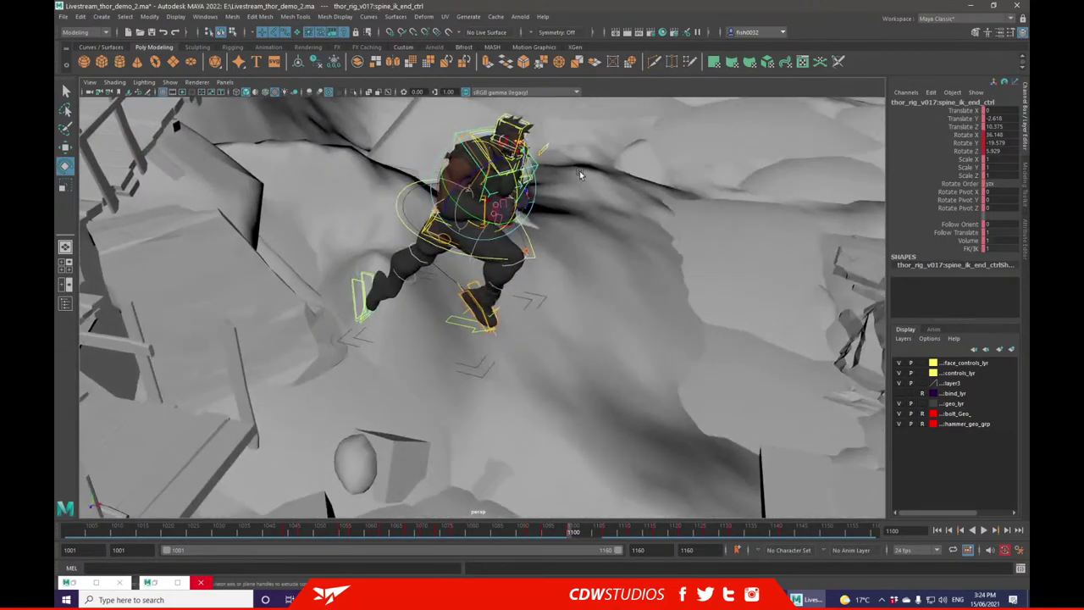
pyautogui.moveTo(514, 176); pyautogui.dragTo(513, 171)
# - Adjust the angle of the leading right foot in the leap pose
pyautogui.keyDown('alt'); pyautogui.moveTo(622, 166); pyautogui.dragTo(447, 293); pyautogui.keyUp('alt')
pyautogui.click(489, 295)
pyautogui.moveTo(519, 270); pyautogui.dragTo(520, 289)
pyautogui.press('f')
pyautogui.keyDown('alt'); pyautogui.moveTo(653, 249); pyautogui.dragTo(583, 251, button='right'); pyautogui.keyUp('alt')
pyautogui.keyDown('alt'); pyautogui.moveTo(583, 251); pyautogui.dragTo(518, 258); pyautogui.keyUp('alt')
# - Move the centre-of-gravity control to lower the hips and shift them back over the legs
pyautogui.click(325, 184)
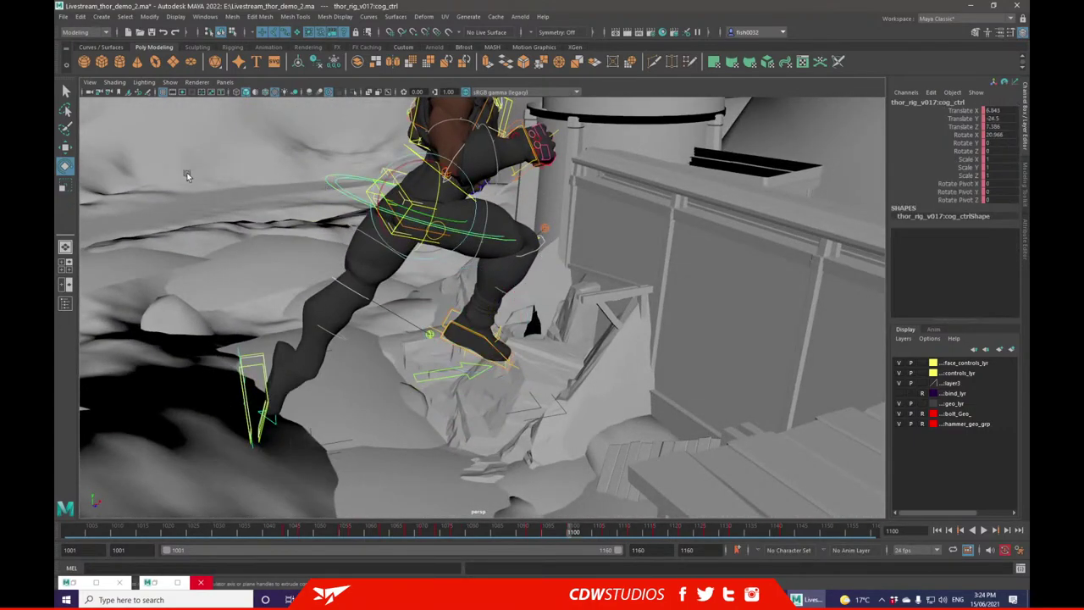
pyautogui.click(67, 149)
pyautogui.keyDown('alt'); pyautogui.moveTo(501, 217); pyautogui.dragTo(392, 215); pyautogui.keyUp('alt')
pyautogui.keyDown('alt'); pyautogui.moveTo(440, 273); pyautogui.dragTo(609, 197); pyautogui.keyUp('alt')
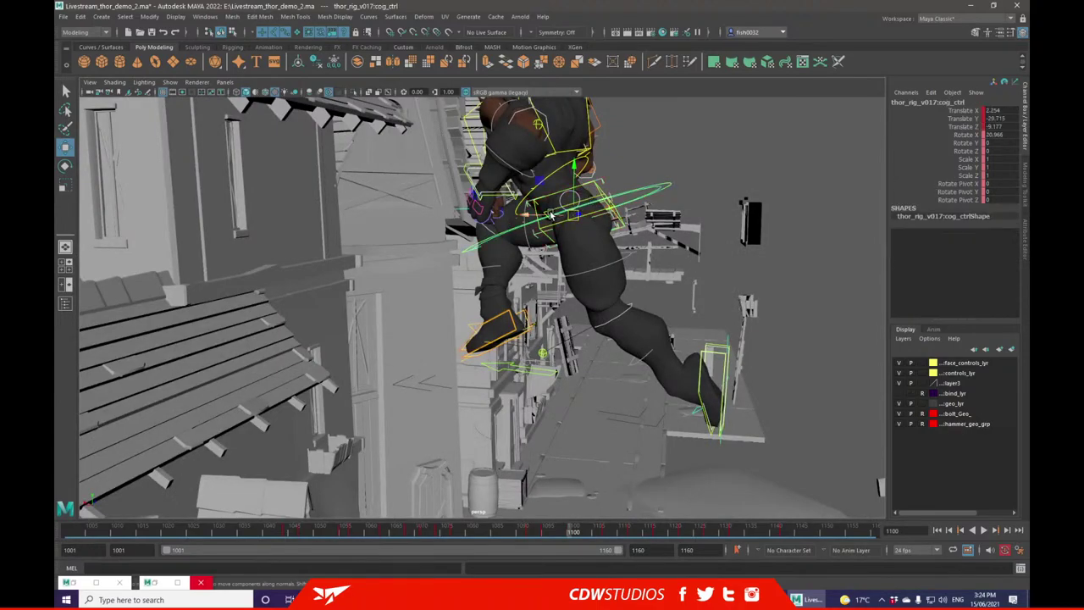
# - Move the upper spine IK control to re-centre the chest over the hips
pyautogui.click(520, 165)
pyautogui.moveTo(520, 165); pyautogui.dragTo(584, 174)
pyautogui.keyDown('alt'); pyautogui.moveTo(516, 181); pyautogui.dragTo(537, 266, button='middle'); pyautogui.keyUp('alt')
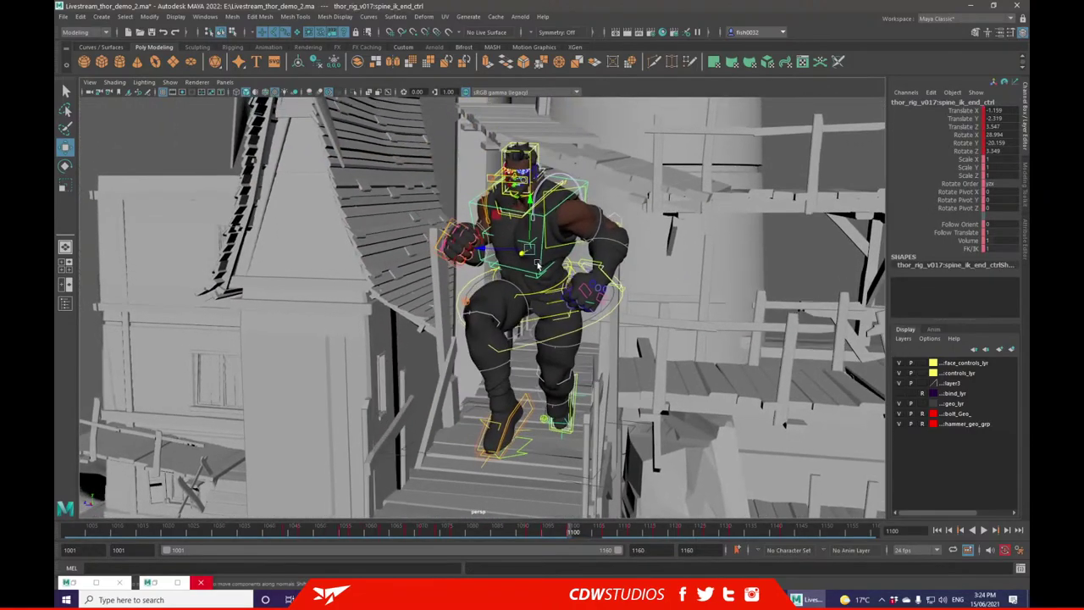
pyautogui.moveTo(531, 244); pyautogui.dragTo(378, 213)
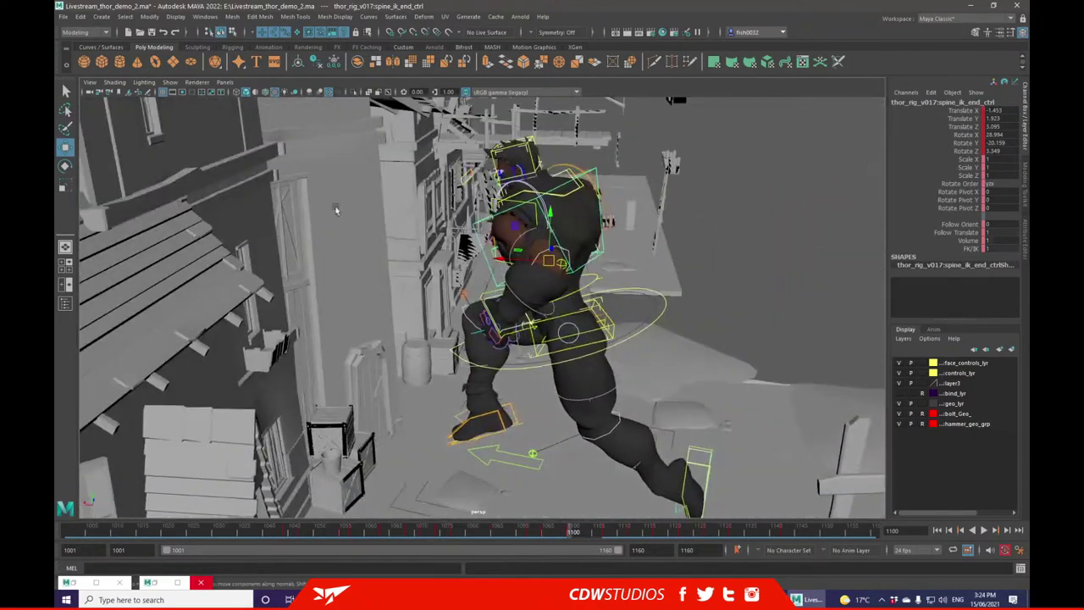
pyautogui.click(67, 167)
pyautogui.moveTo(544, 254); pyautogui.dragTo(569, 261)
pyautogui.keyDown('alt'); pyautogui.moveTo(487, 277); pyautogui.dragTo(650, 253); pyautogui.keyUp('alt')
pyautogui.keyDown('alt'); pyautogui.moveTo(551, 253); pyautogui.dragTo(619, 245); pyautogui.keyUp('alt')
pyautogui.hotkey('ctrl', 'z')
pyautogui.hotkey('ctrl', 'z')
# - Rotate the upper spine IK control to twist and tilt the chest against the hips
pyautogui.moveTo(431, 271); pyautogui.dragTo(552, 244)
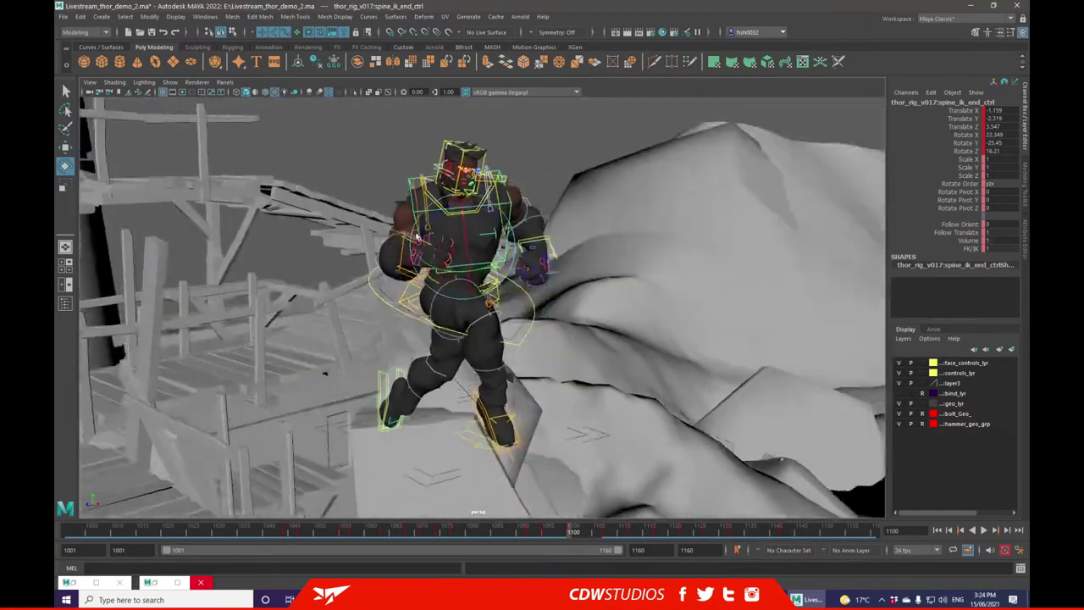
pyautogui.moveTo(453, 247); pyautogui.dragTo(445, 244)
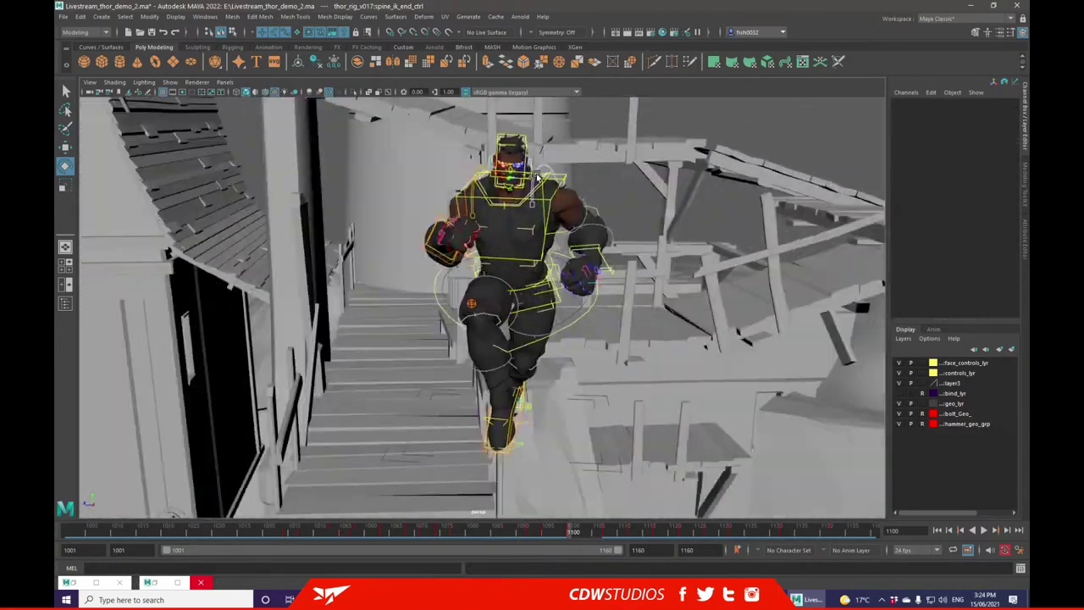
# - Move the left hand's IK control forward and up so that arm swings in front of the body
pyautogui.keyDown('alt'); pyautogui.moveTo(542, 263); pyautogui.dragTo(457, 229); pyautogui.keyUp('alt')
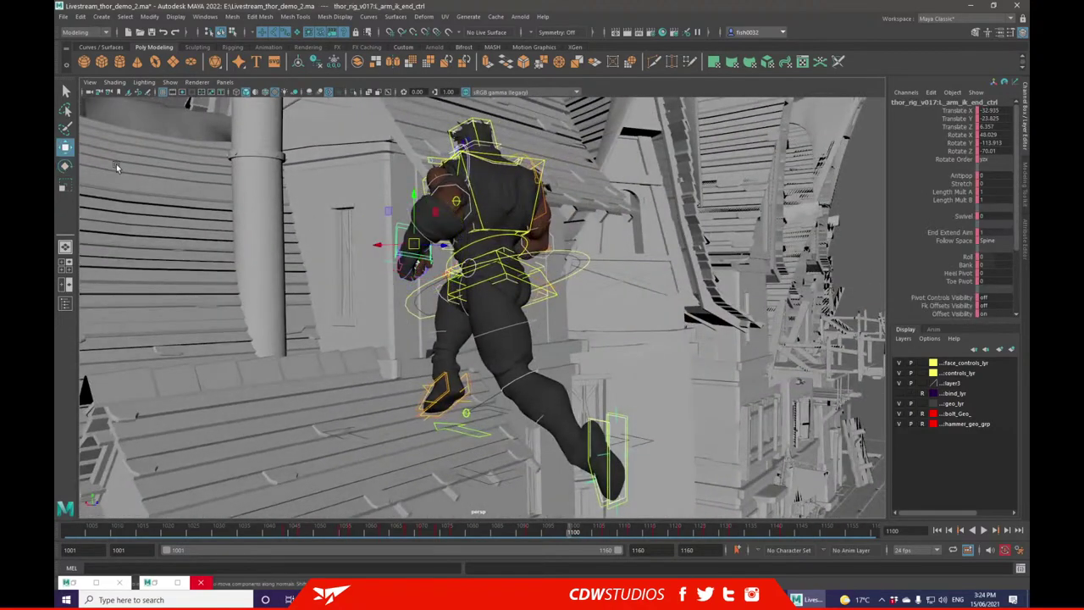
pyautogui.keyDown('alt'); pyautogui.moveTo(116, 167); pyautogui.dragTo(391, 216); pyautogui.keyUp('alt')
pyautogui.keyDown('alt'); pyautogui.moveTo(391, 216); pyautogui.dragTo(489, 222); pyautogui.keyUp('alt')
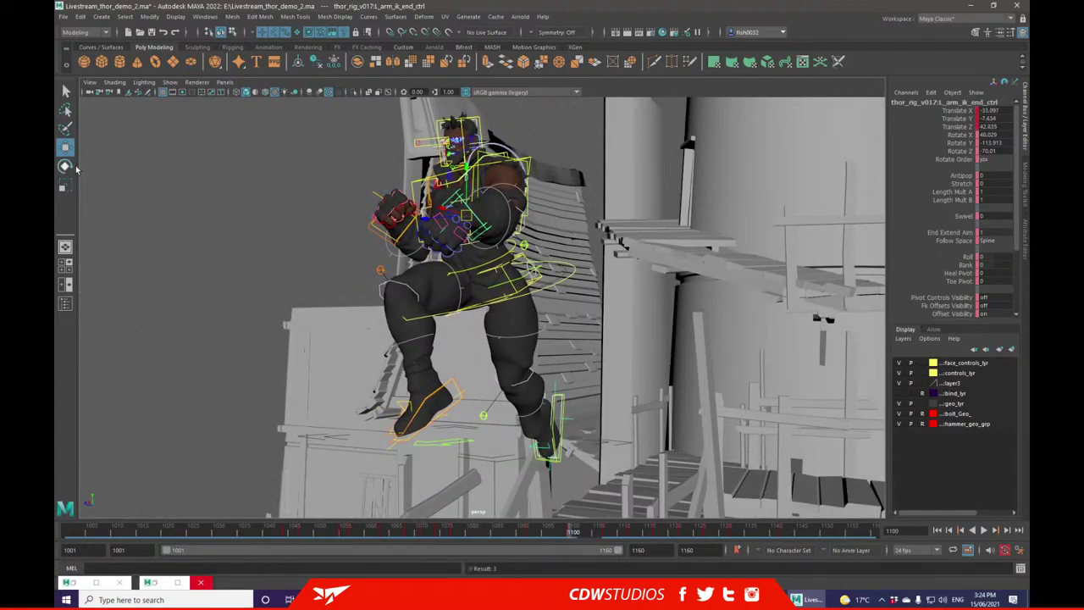
pyautogui.click(536, 143)
pyautogui.keyDown('alt'); pyautogui.moveTo(536, 142); pyautogui.dragTo(650, 150); pyautogui.keyUp('alt')
# - Pull the right hand's IK control back and down beside the torso
pyautogui.click(513, 214)
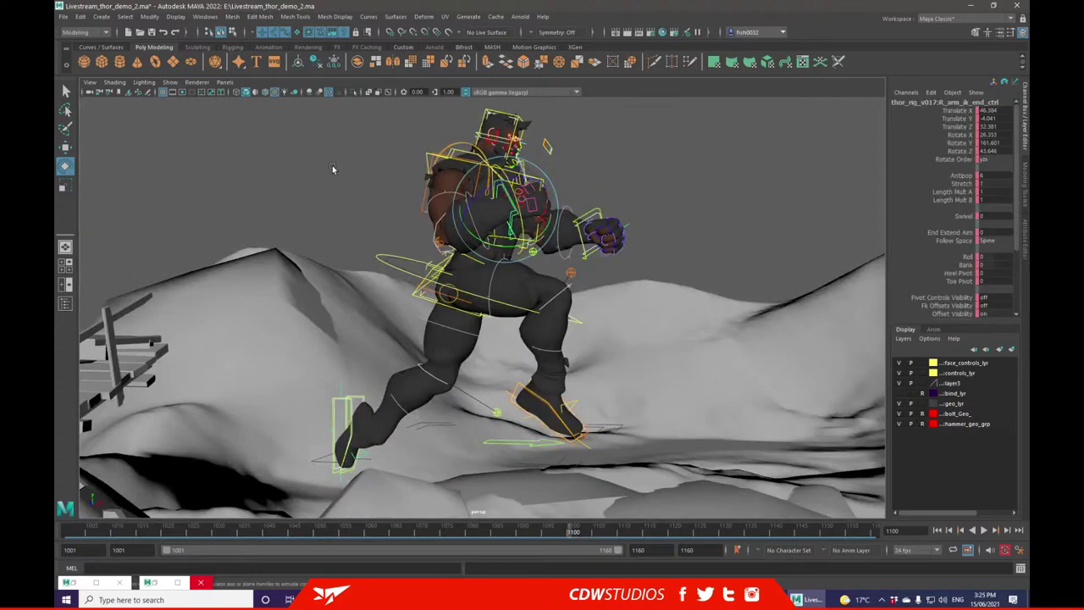
pyautogui.click(65, 147)
pyautogui.moveTo(511, 212); pyautogui.dragTo(461, 219)
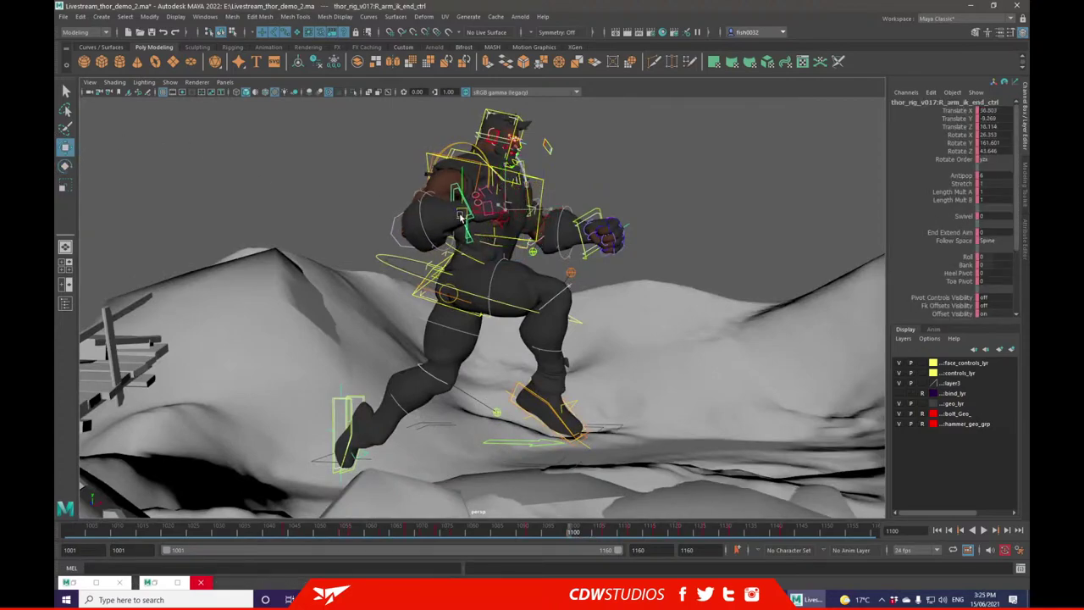
pyautogui.click(633, 153)
pyautogui.keyDown('alt'); pyautogui.moveTo(634, 153); pyautogui.dragTo(616, 215); pyautogui.keyUp('alt')
pyautogui.click(611, 281)
pyautogui.hotkey('ctrl', 'z')
pyautogui.moveTo(488, 303); pyautogui.dragTo(517, 290)
pyautogui.hotkey('ctrl', 'z')
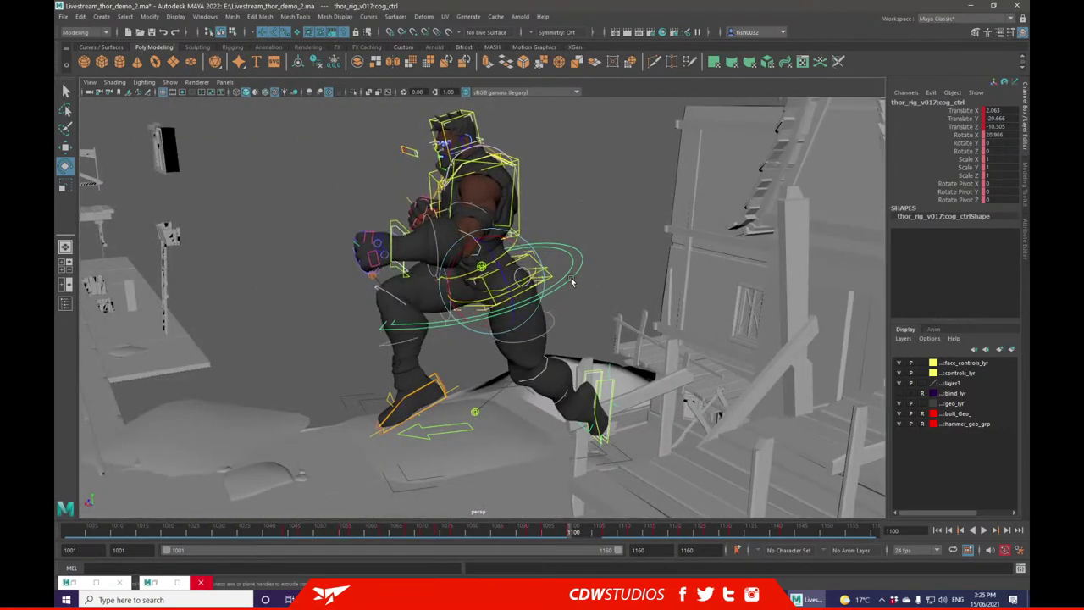
pyautogui.moveTo(522, 288); pyautogui.dragTo(534, 177)
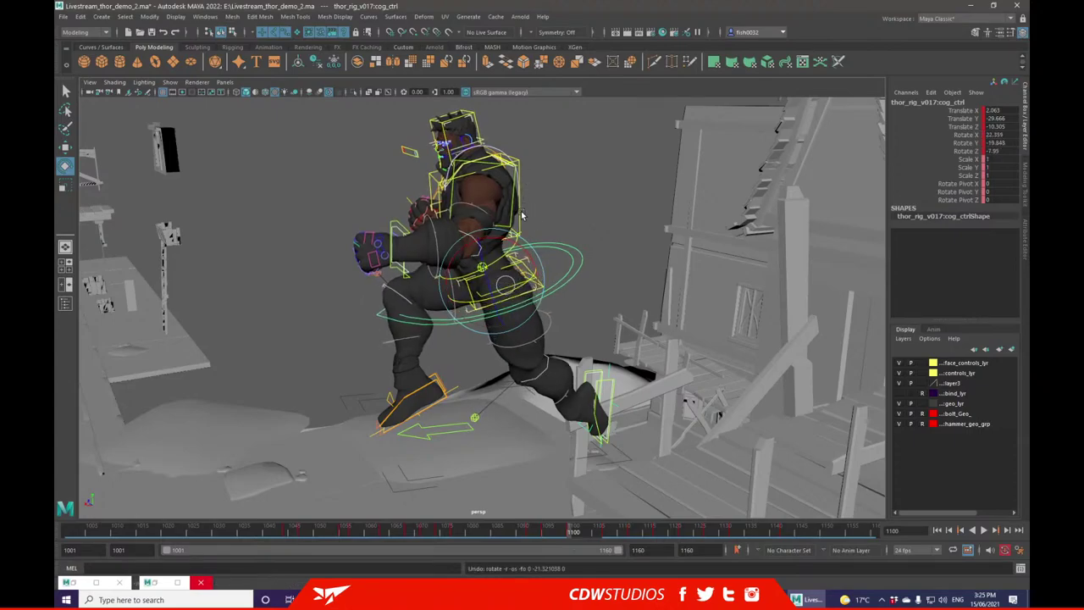
# - Set Follow Orient on the upper spine IK control to 1
pyautogui.click(524, 213)
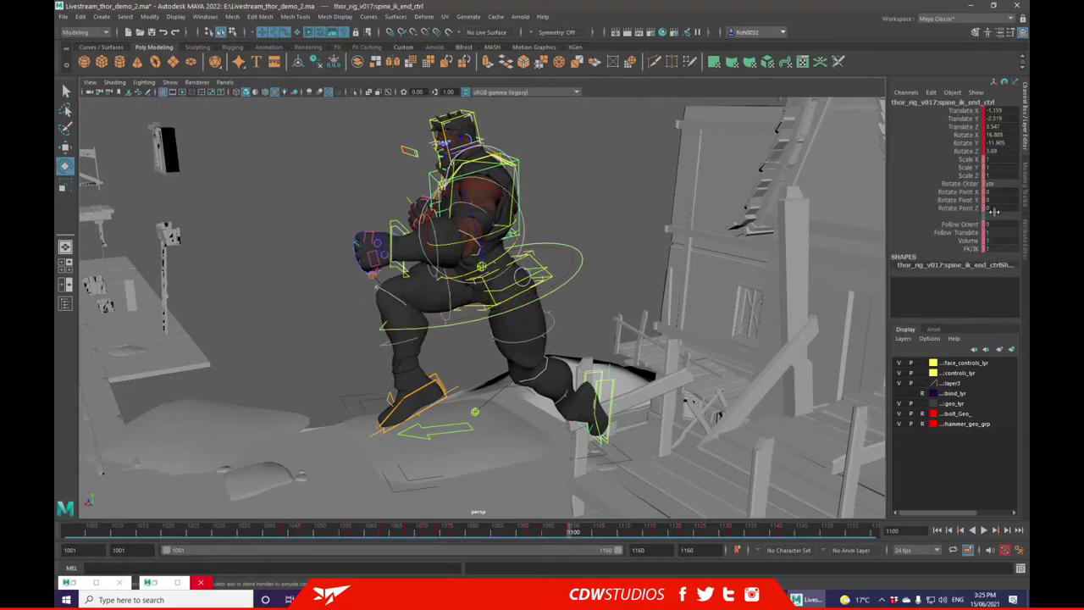
pyautogui.click(997, 224)
pyautogui.write('1')
pyautogui.press('Return')
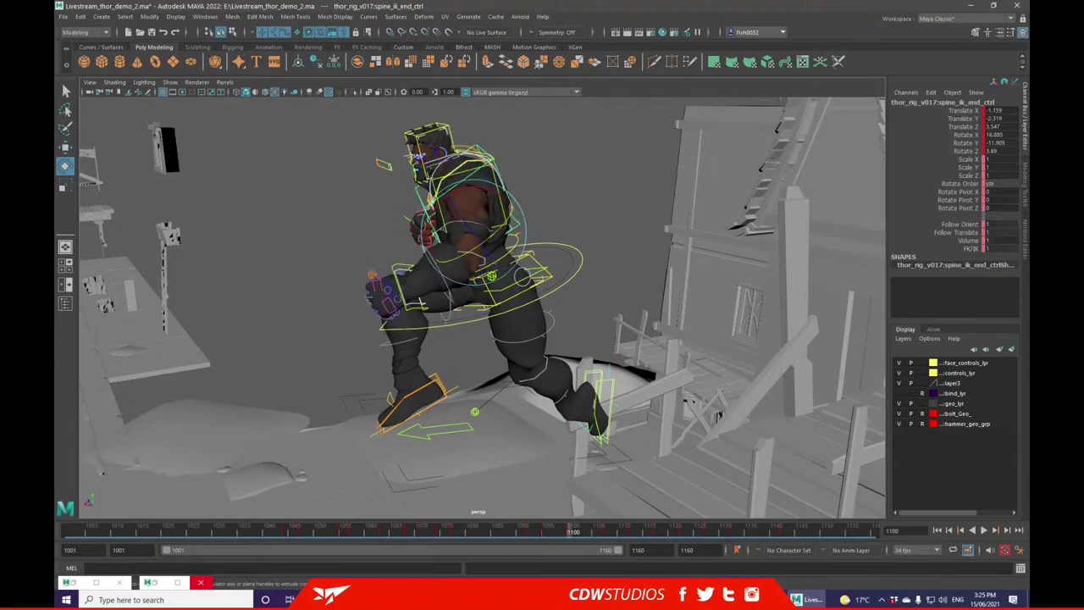
# - Rotate the centre-of-gravity control on several axes to twist and tilt the whole body in the leap
pyautogui.click(604, 207)
pyautogui.click(576, 281)
pyautogui.moveTo(479, 302); pyautogui.dragTo(506, 268)
# - Compare the leap pose at frame 1100 with the poses at frames 1095 and 1107 from the front and side
pyautogui.click(545, 532)
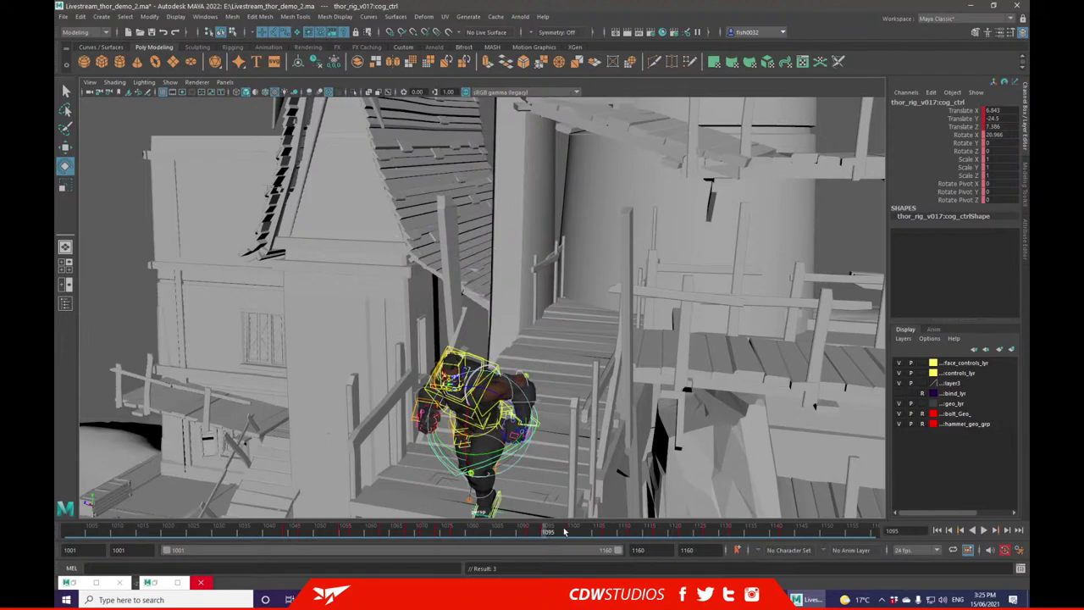
pyautogui.keyDown('alt'); pyautogui.moveTo(603, 365); pyautogui.dragTo(594, 313); pyautogui.keyUp('alt')
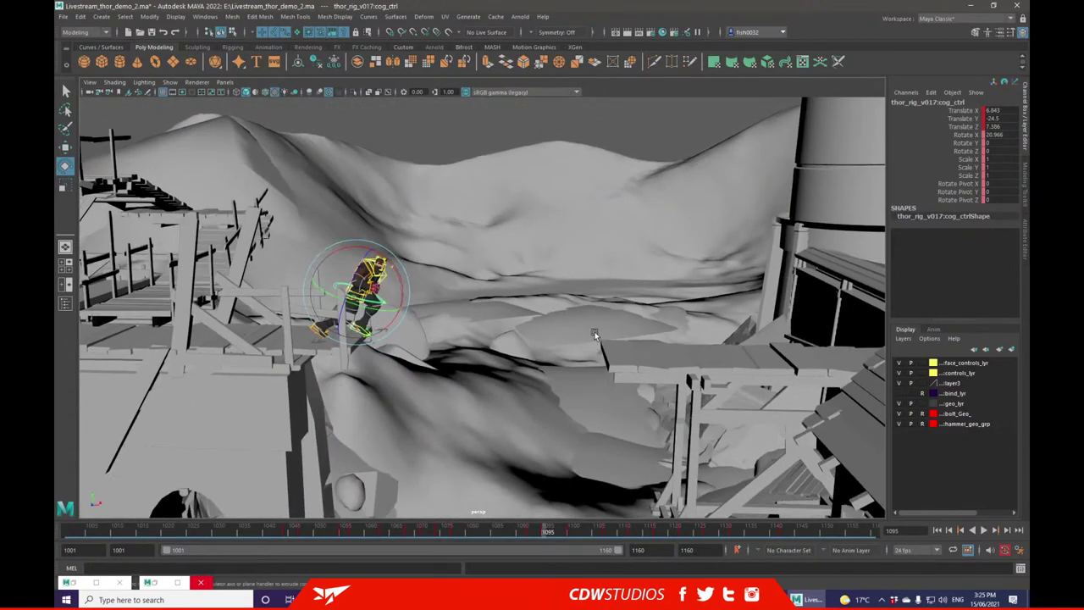
pyautogui.moveTo(533, 543); pyautogui.dragTo(571, 528)
pyautogui.keyDown('alt'); pyautogui.moveTo(565, 259); pyautogui.dragTo(446, 231); pyautogui.keyUp('alt')
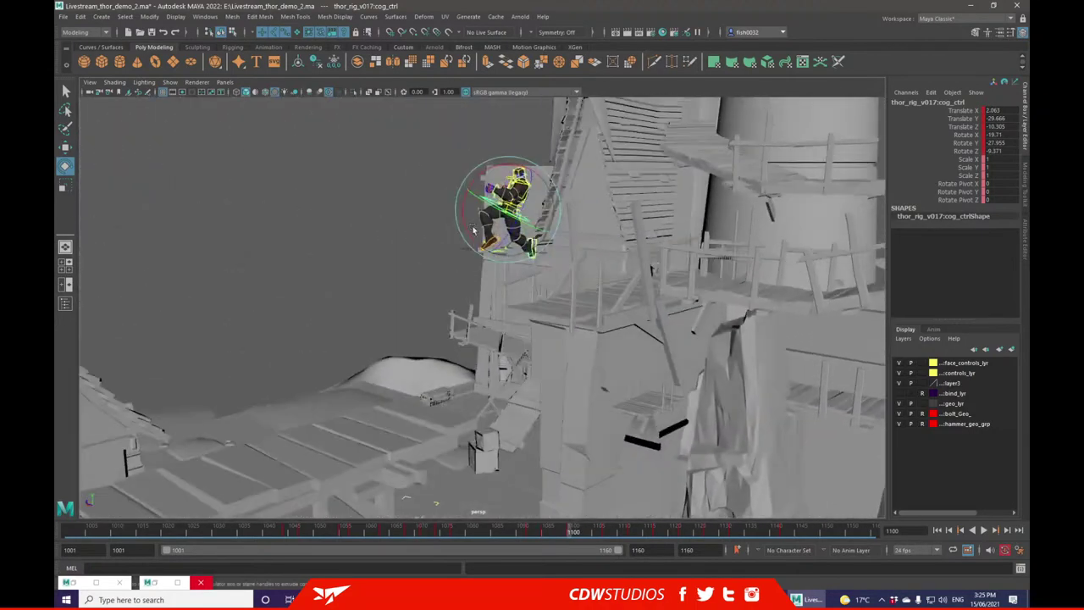
pyautogui.click(604, 531)
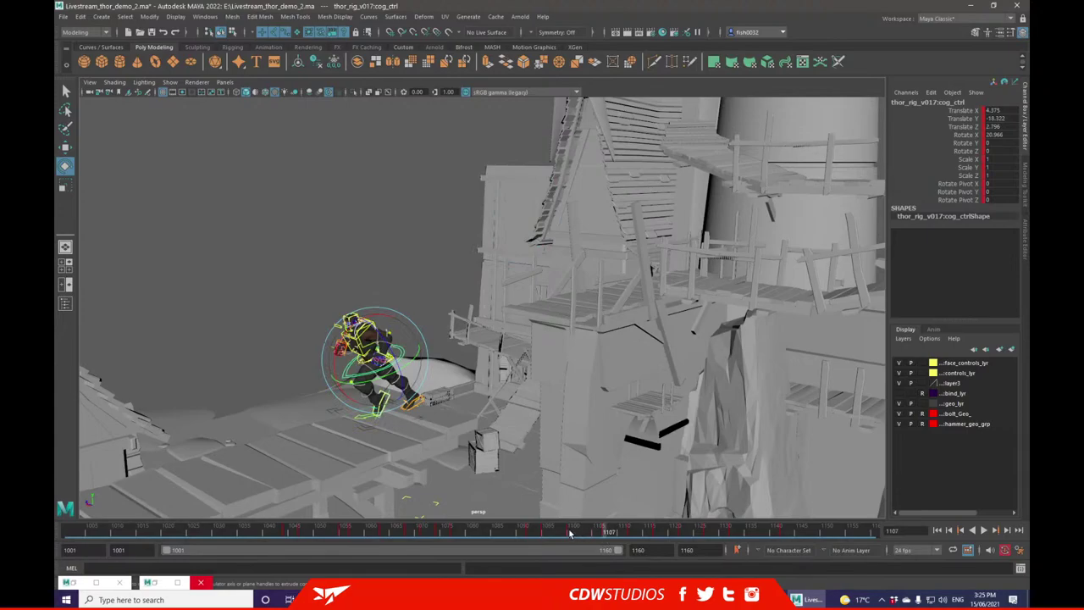
pyautogui.click(569, 533)
pyautogui.click(543, 532)
pyautogui.click(570, 534)
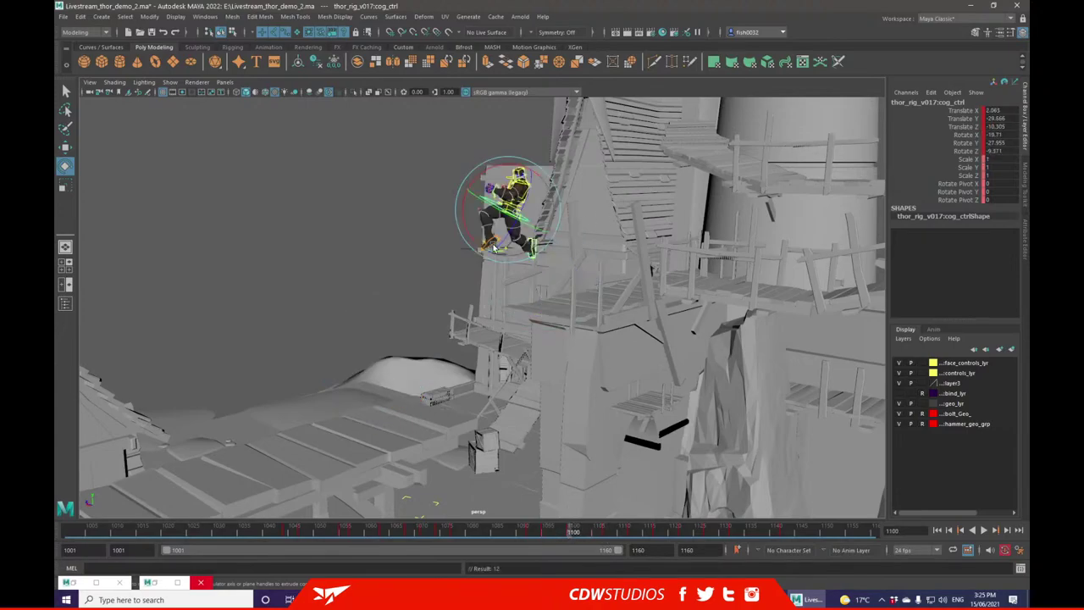
# - Refine the body's rotation at frame 1100, checking the silhouette from the side and back
pyautogui.press('f')
pyautogui.scroll(-4, 516, 284)
pyautogui.moveTo(505, 293)
pyautogui.mouseDown()
pyautogui.moveTo(525, 302)
pyautogui.moveTo(506, 312)
pyautogui.mouseUp()
pyautogui.keyDown('alt'); pyautogui.moveTo(508, 311); pyautogui.dragTo(677, 318); pyautogui.keyUp('alt')
pyautogui.moveTo(467, 301); pyautogui.dragTo(631, 313)
pyautogui.moveTo(523, 341); pyautogui.dragTo(503, 334)
pyautogui.keyDown('alt'); pyautogui.moveTo(606, 329); pyautogui.dragTo(447, 383); pyautogui.keyUp('alt')
pyautogui.click(447, 380)
pyautogui.keyDown('alt'); pyautogui.moveTo(398, 255); pyautogui.dragTo(585, 324); pyautogui.keyUp('alt')
pyautogui.hotkey('ctrl', 'z')
pyautogui.moveTo(479, 346); pyautogui.dragTo(454, 278)
# - Reposition the left foot's IK control so the trailing leg extends behind the body
pyautogui.click(412, 423)
pyautogui.click(68, 150)
pyautogui.moveTo(397, 422); pyautogui.dragTo(414, 370)
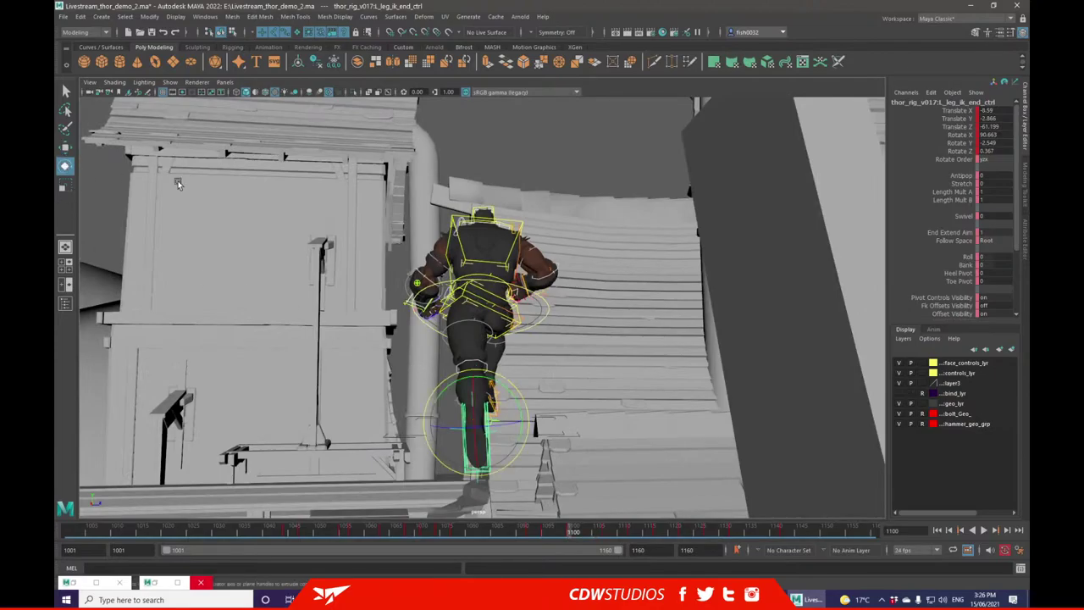
# - Adjust the left foot's IK control for the trailing leg and set a key on the right foot's IK control
pyautogui.moveTo(484, 391)
pyautogui.mouseDown()
pyautogui.moveTo(509, 412)
pyautogui.moveTo(480, 412)
pyautogui.mouseUp()
pyautogui.keyDown('alt'); pyautogui.moveTo(480, 411); pyautogui.dragTo(453, 404); pyautogui.keyUp('alt')
pyautogui.click(720, 199)
pyautogui.click(461, 379)
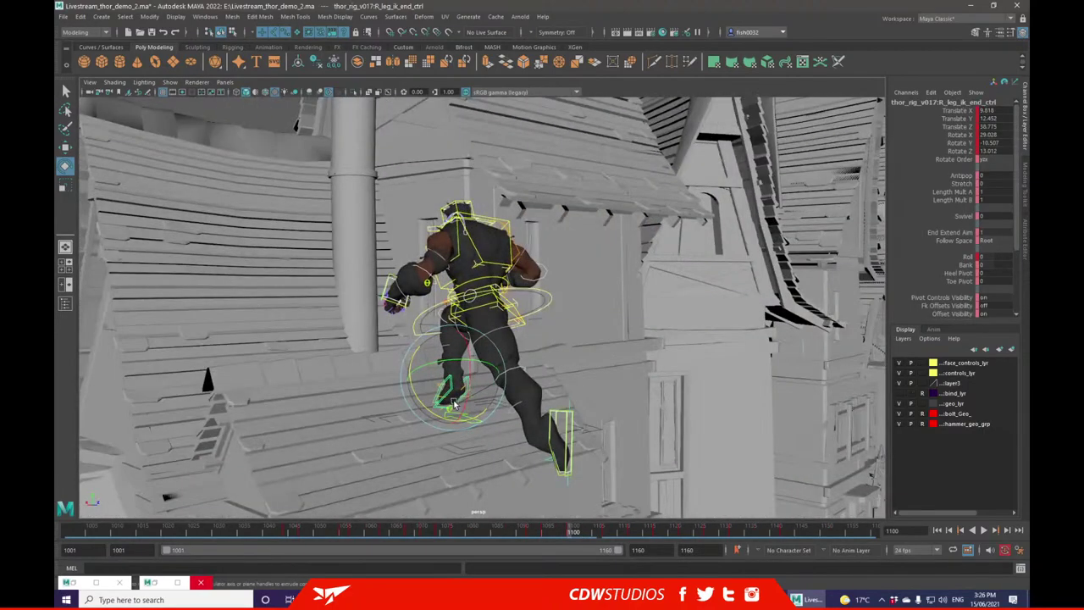
pyautogui.keyDown('alt'); pyautogui.moveTo(666, 290); pyautogui.dragTo(533, 251); pyautogui.keyUp('alt')
pyautogui.press('s')
pyautogui.click(604, 227)
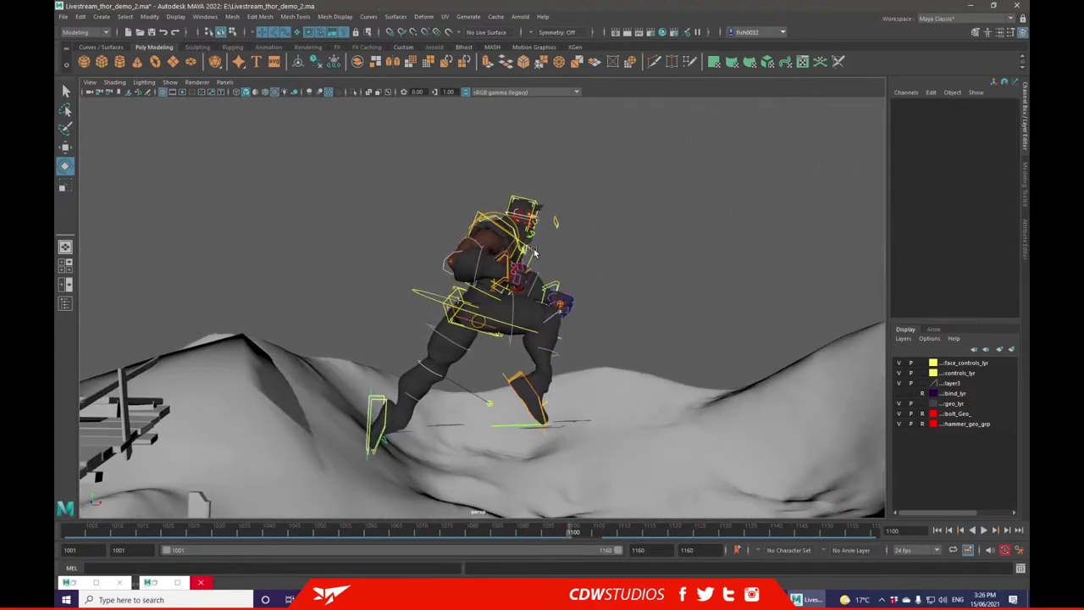
# - Rotate the upper-spine IK control to twist the chest in the leap pose, checking it from the front
pyautogui.click(534, 256)
pyautogui.moveTo(535, 290); pyautogui.dragTo(511, 290)
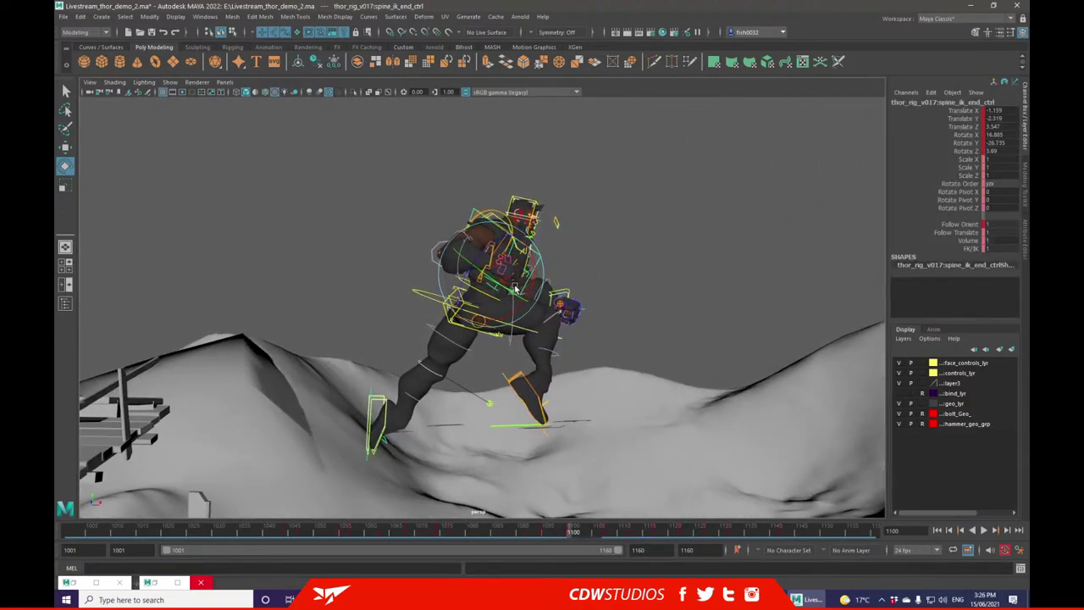
pyautogui.click(696, 255)
pyautogui.keyDown('alt'); pyautogui.moveTo(697, 255); pyautogui.dragTo(451, 275); pyautogui.keyUp('alt')
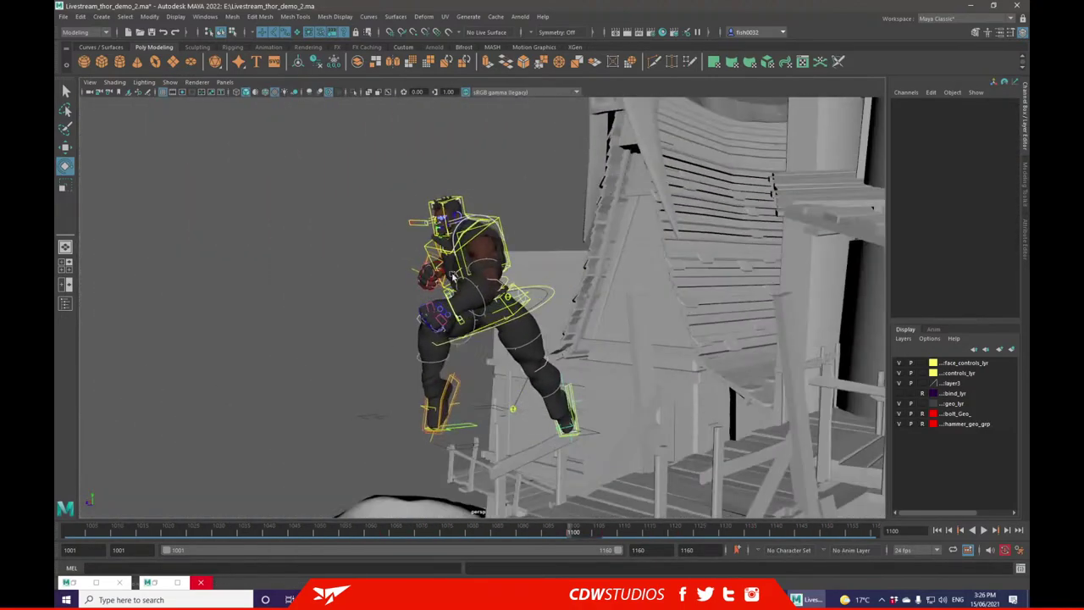
pyautogui.click(499, 222)
pyautogui.keyDown('alt'); pyautogui.moveTo(556, 237); pyautogui.dragTo(774, 310); pyautogui.keyUp('alt')
# - Adjust the lower-spine IK control's rotation to angle the hips, checking the pose from behind
pyautogui.click(659, 226)
pyautogui.keyDown('alt'); pyautogui.moveTo(659, 226); pyautogui.dragTo(490, 323); pyautogui.keyUp('alt')
pyautogui.click(512, 305)
pyautogui.keyDown('alt'); pyautogui.moveTo(585, 326); pyautogui.dragTo(491, 324); pyautogui.keyUp('alt')
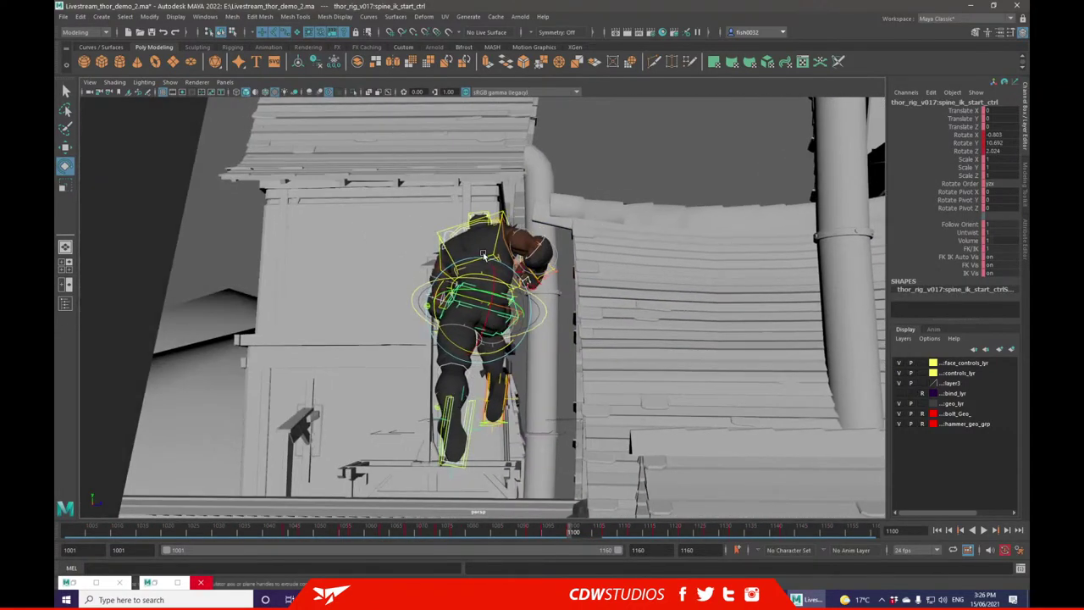
pyautogui.click(507, 206)
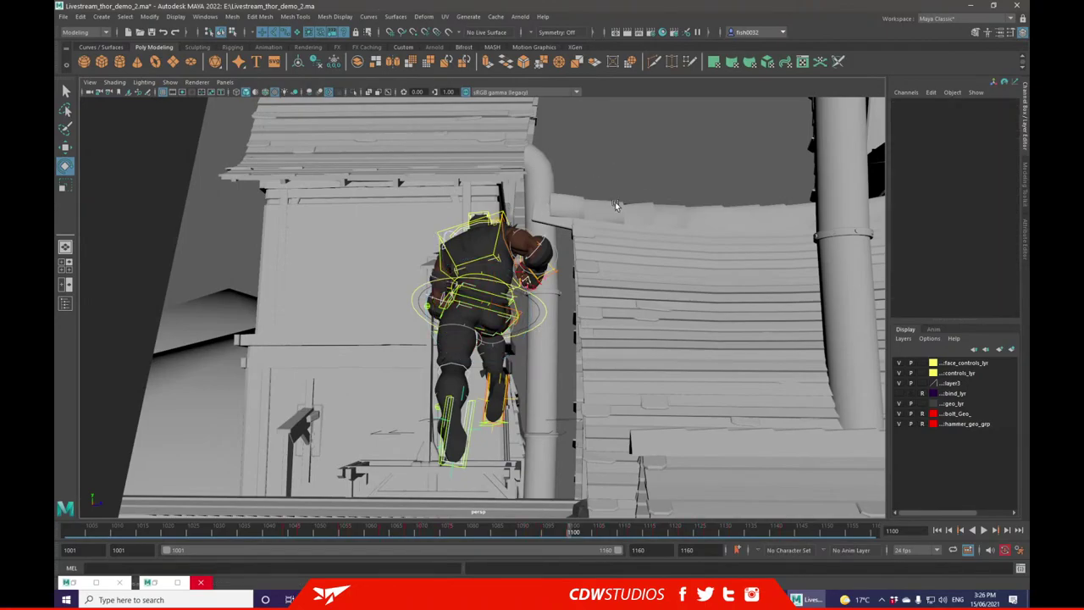
pyautogui.keyDown('alt'); pyautogui.moveTo(604, 178); pyautogui.dragTo(563, 396); pyautogui.keyUp('alt')
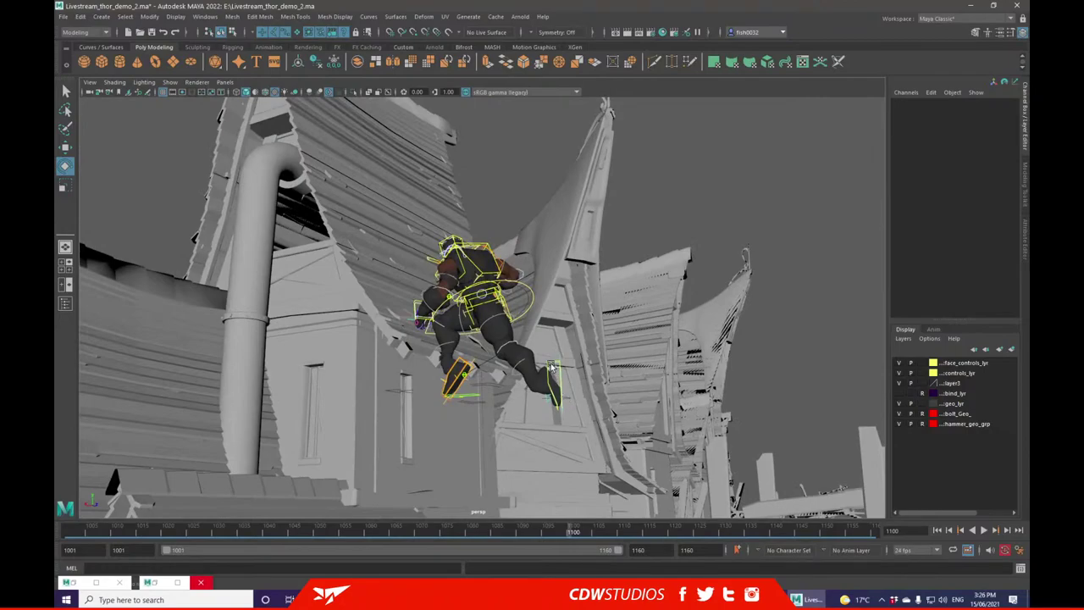
# - Try raising and tilting the trailing foot with the left leg's extra IK control
pyautogui.click(552, 369)
pyautogui.press('w')
pyautogui.moveTo(526, 395); pyautogui.dragTo(535, 383)
pyautogui.click(66, 167)
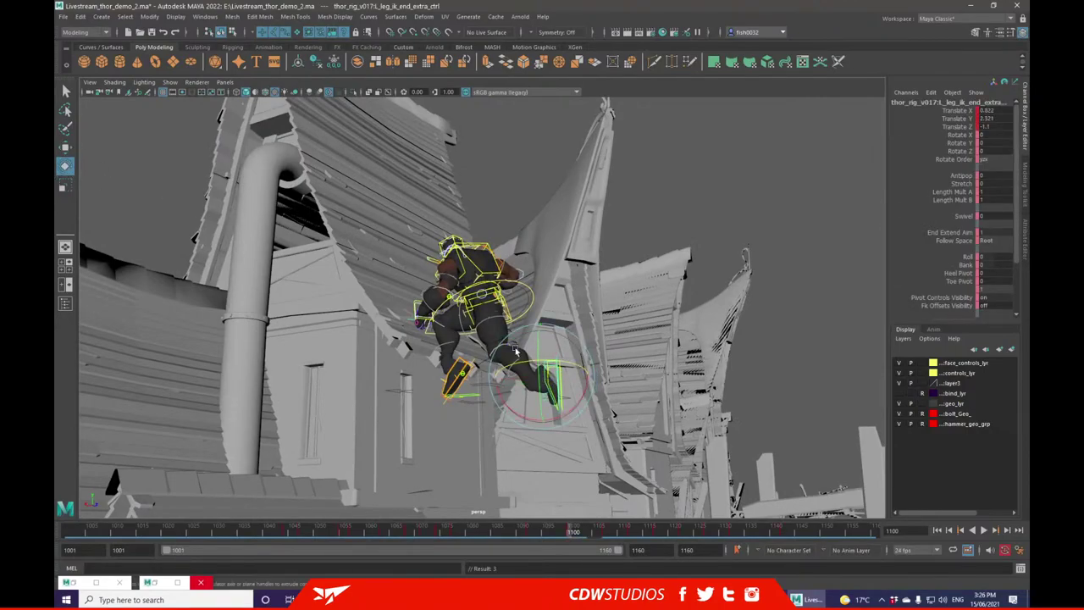
pyautogui.moveTo(578, 412); pyautogui.dragTo(573, 418)
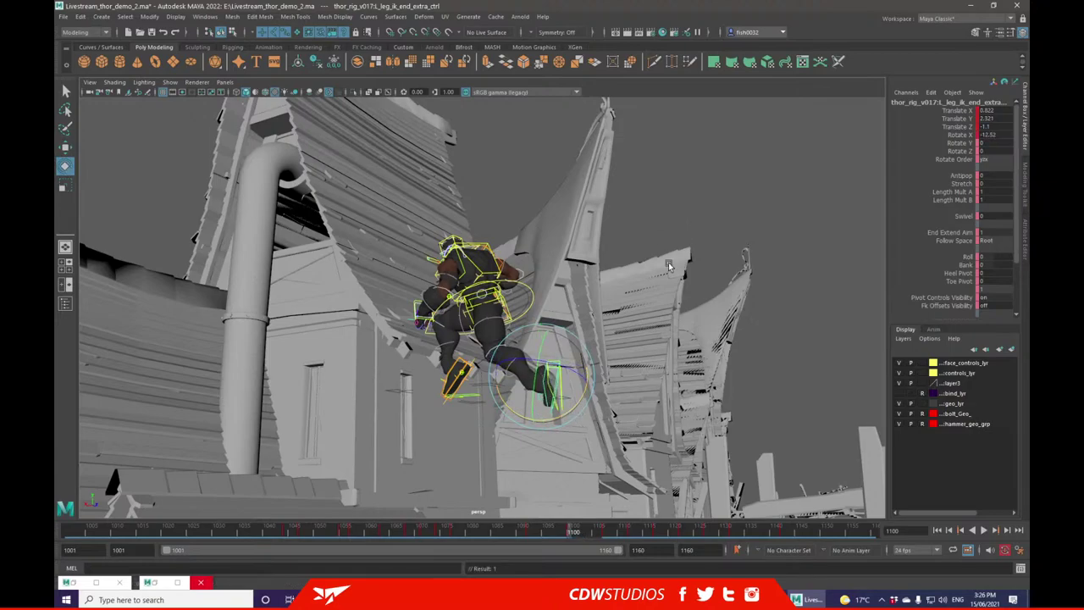
pyautogui.click(682, 245)
# - Straighten the left toes by resetting Rotate Z on the left foot's reverse ball control
pyautogui.click(539, 400)
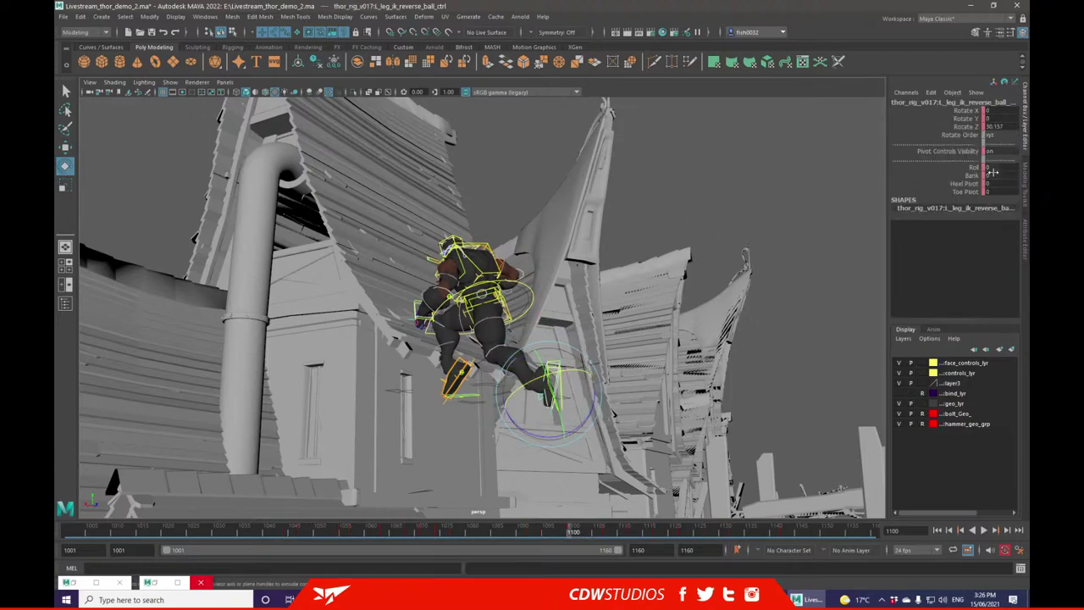
pyautogui.doubleClick(1003, 127)
pyautogui.press('Return')
pyautogui.click(661, 237)
pyautogui.keyDown('alt'); pyautogui.moveTo(661, 236); pyautogui.dragTo(676, 322); pyautogui.keyUp('alt')
pyautogui.hotkey('ctrl', 'z')
pyautogui.click(688, 353)
pyautogui.keyDown('alt'); pyautogui.moveTo(689, 356); pyautogui.dragTo(676, 280, button='middle'); pyautogui.keyUp('alt')
pyautogui.scroll(5, 626, 322)
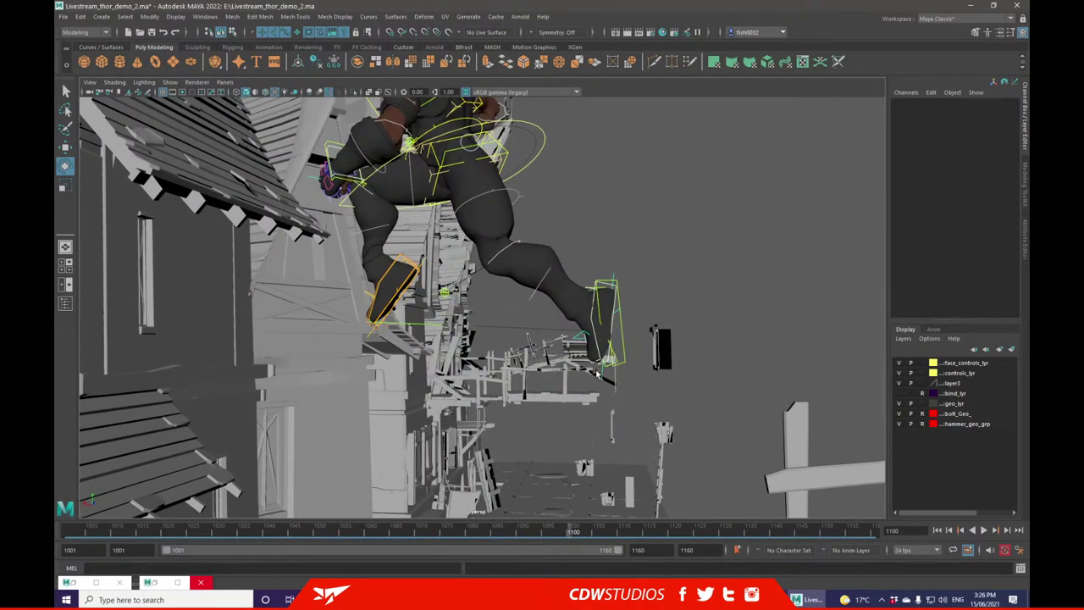
# - Set Translate X, Y, Z and Rotate X of the left leg's extra IK control to 0
pyautogui.click(600, 359)
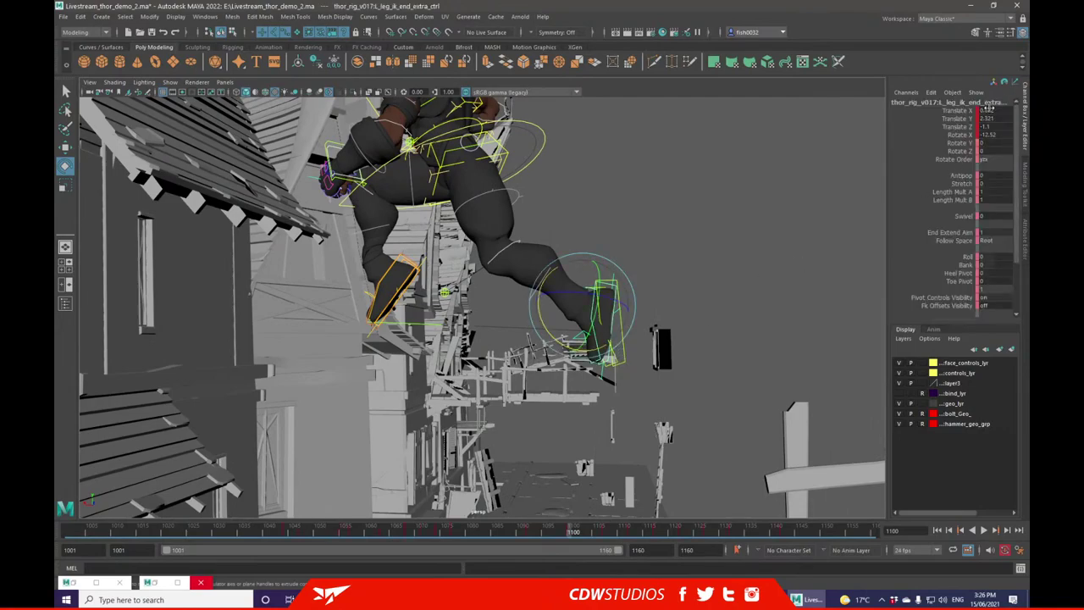
pyautogui.click(746, 238)
pyautogui.keyDown('alt'); pyautogui.moveTo(745, 238); pyautogui.dragTo(596, 342); pyautogui.keyUp('alt')
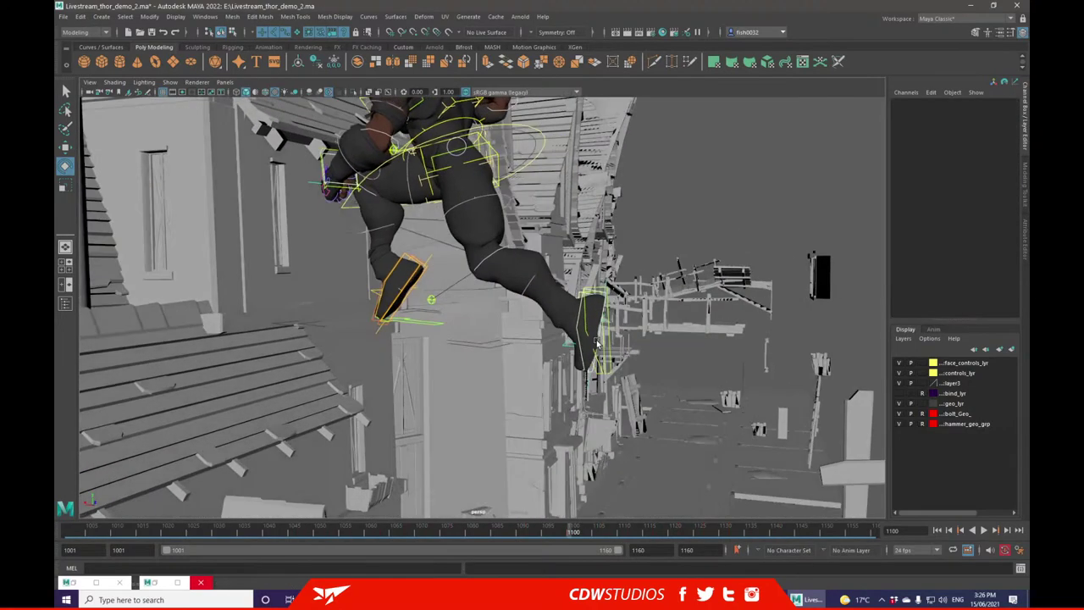
pyautogui.click(576, 321)
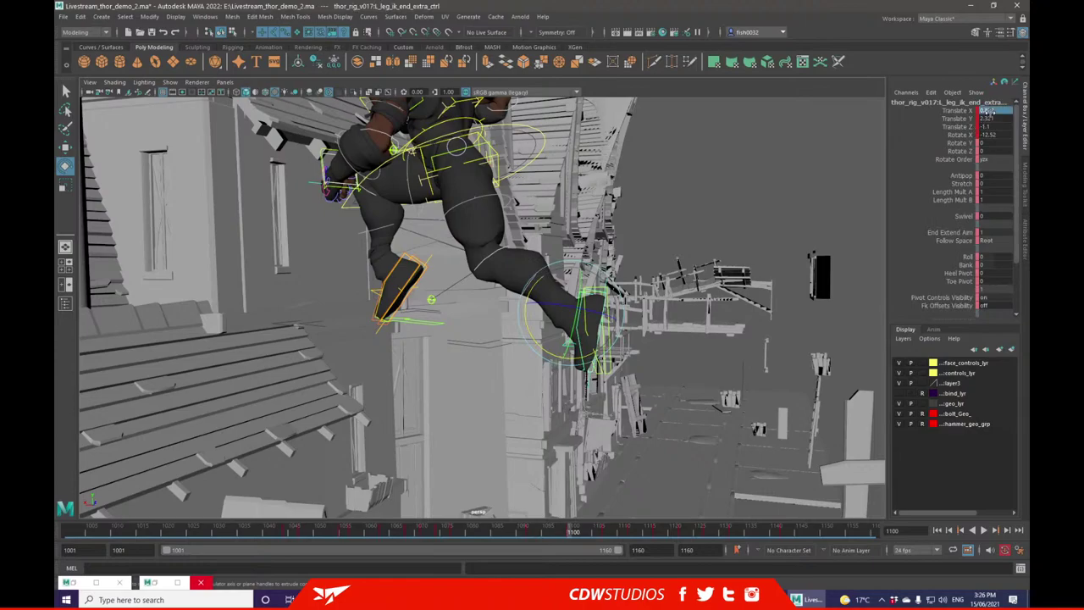
pyautogui.write('0')
pyautogui.press('Return')
pyautogui.click(716, 225)
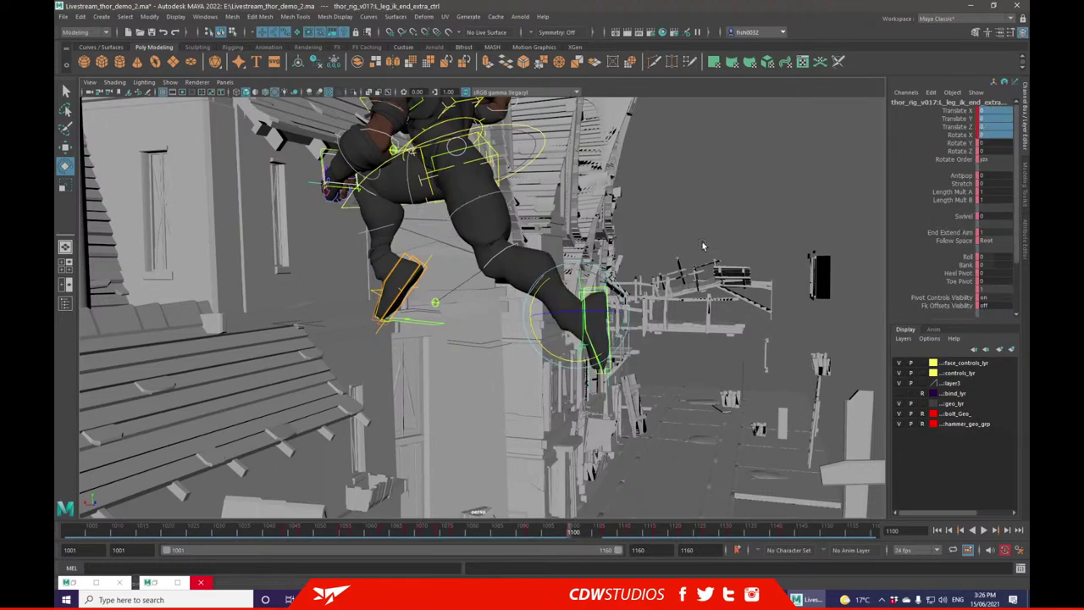
# - Reposition and turn the left foot with its main IK control so the trailing leg bends behind the body
pyautogui.click(589, 291)
pyautogui.press('w')
pyautogui.moveTo(589, 292)
pyautogui.keyDown('alt'); pyautogui.mouseDown()
pyautogui.moveTo(559, 331)
pyautogui.moveTo(581, 307)
pyautogui.moveTo(574, 300)
pyautogui.mouseUp(); pyautogui.keyUp('alt')
pyautogui.keyDown('alt'); pyautogui.moveTo(536, 178); pyautogui.dragTo(598, 190); pyautogui.keyUp('alt')
# - In the Graph Editor, select all of the left foot IK control's animation curves and apply a curve operation to them
pyautogui.click(204, 17)
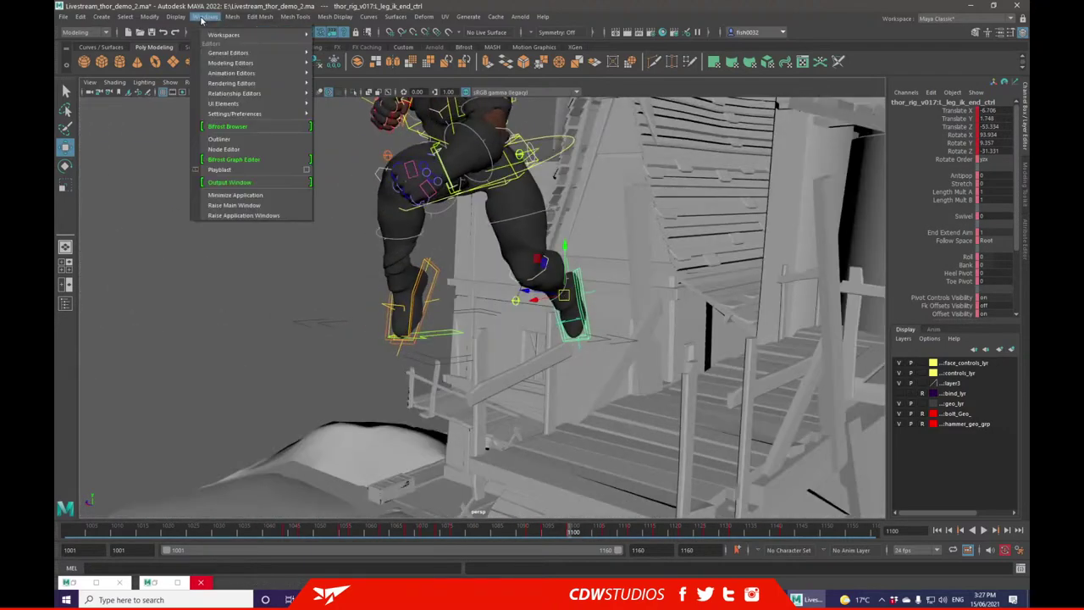
pyautogui.moveTo(254, 75)
pyautogui.click(347, 73)
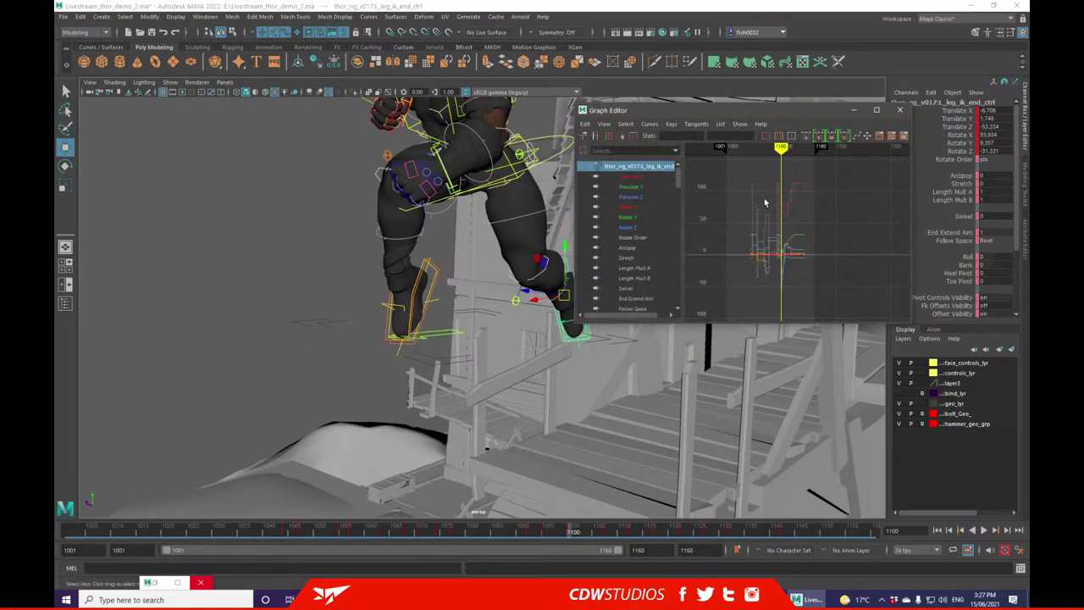
pyautogui.press('f')
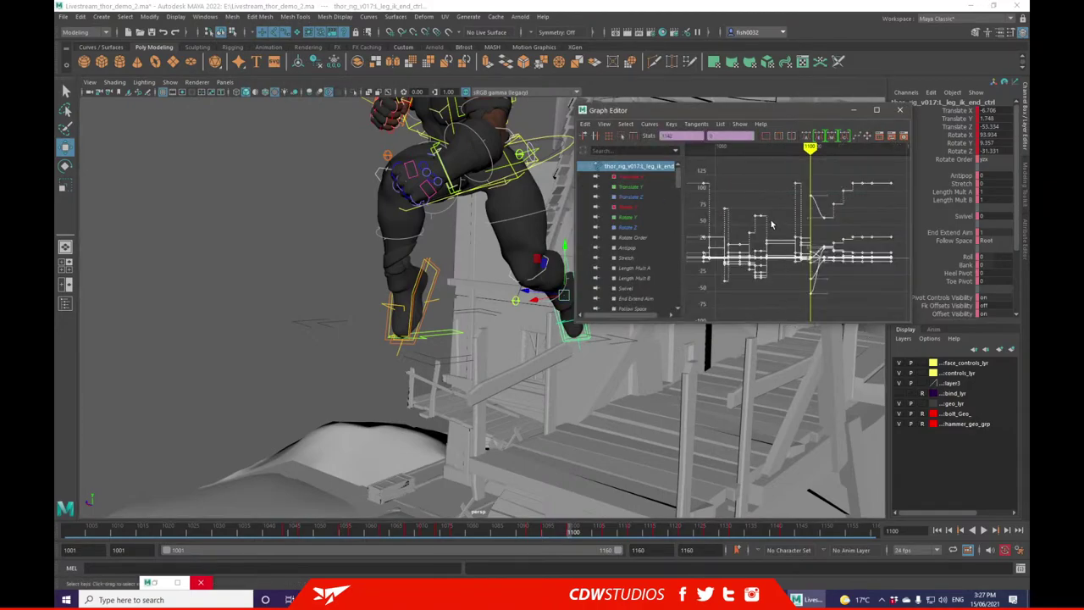
pyautogui.click(708, 190)
pyautogui.scroll(-5, 751, 178)
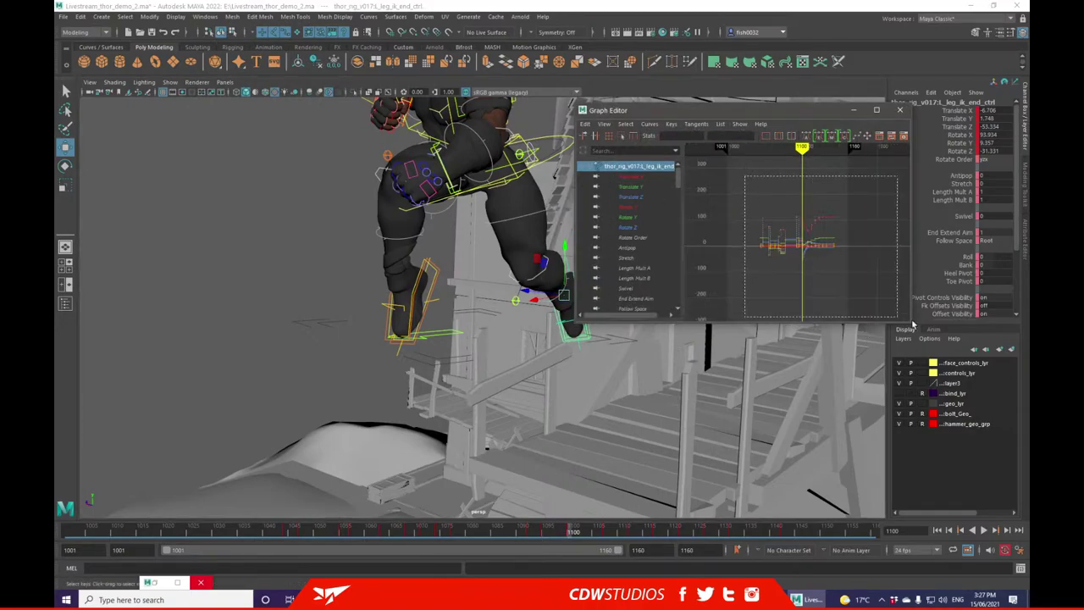
pyautogui.moveTo(898, 319); pyautogui.dragTo(896, 317)
pyautogui.click(649, 124)
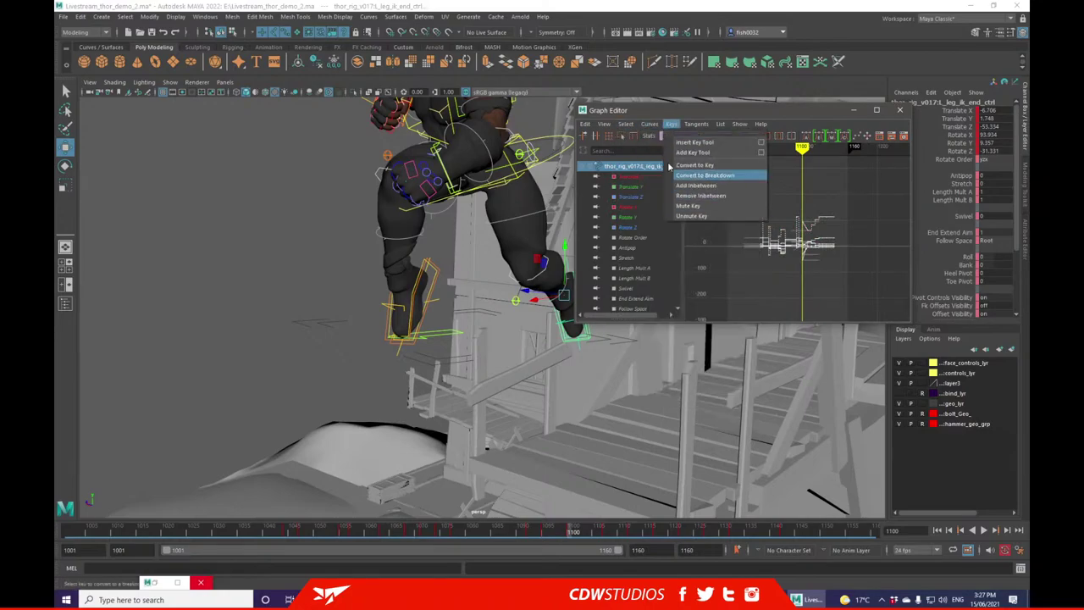
pyautogui.click(673, 264)
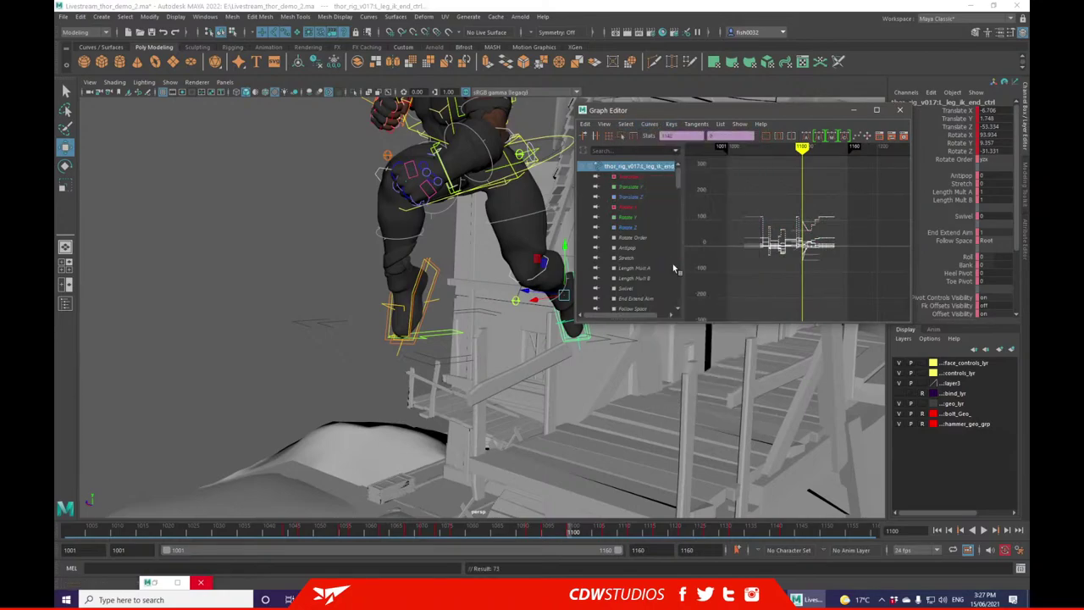
pyautogui.click(863, 194)
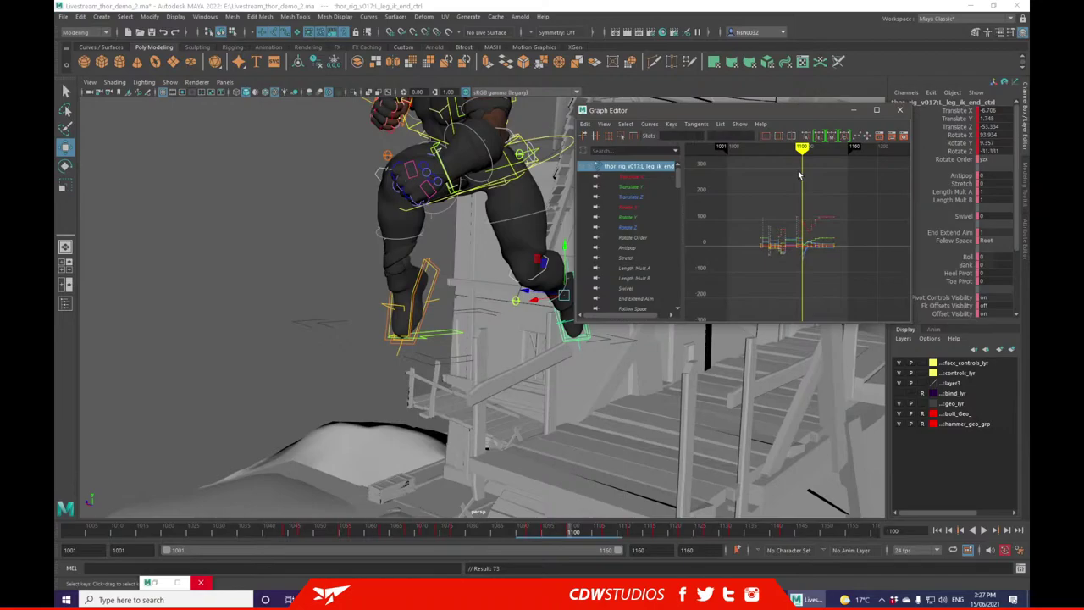
pyautogui.click(856, 110)
# - Try lowering the right hand's IK control beside the hip and rotating the wrist
pyautogui.keyDown('alt'); pyautogui.moveTo(486, 234); pyautogui.dragTo(539, 315); pyautogui.keyUp('alt')
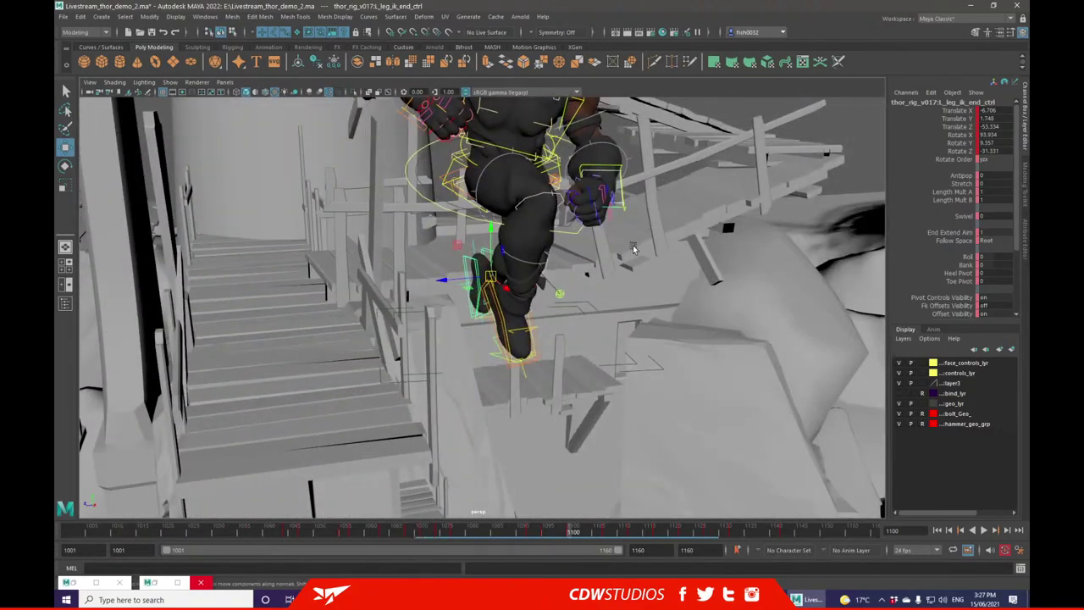
pyautogui.scroll(-5, 635, 249)
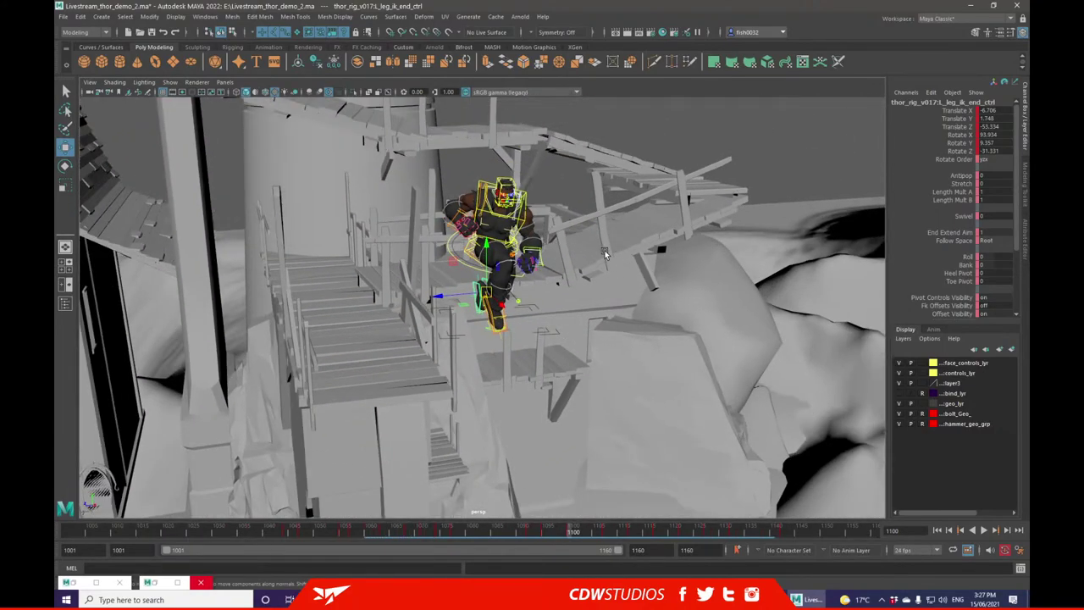
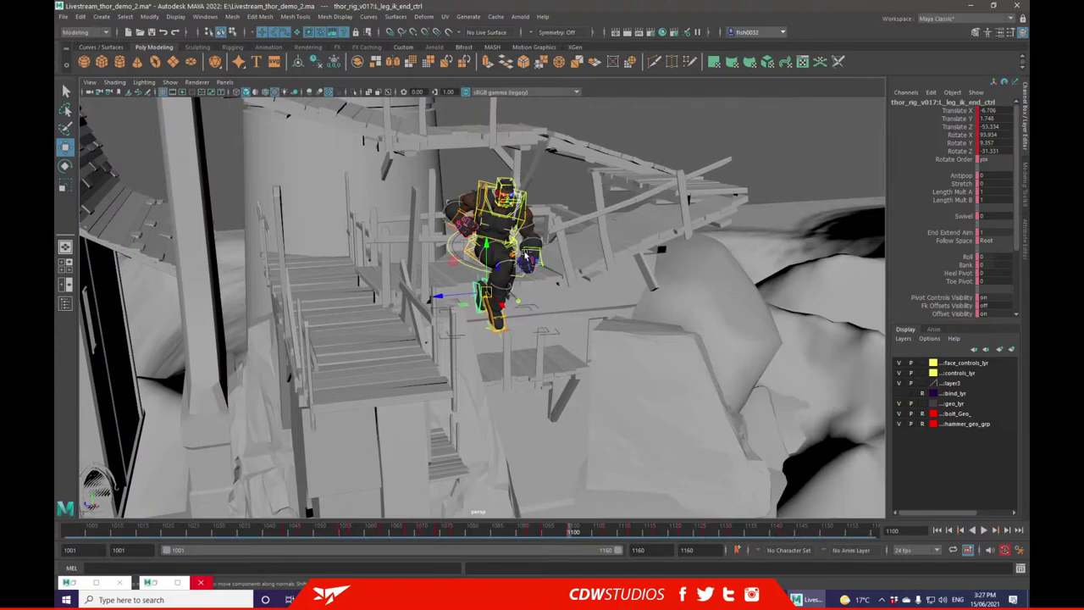
pyautogui.keyDown('alt'); pyautogui.moveTo(558, 259); pyautogui.dragTo(613, 192); pyautogui.keyUp('alt')
pyautogui.click(614, 191)
pyautogui.scroll(3, 593, 212)
pyautogui.keyDown('alt'); pyautogui.moveTo(569, 239); pyautogui.dragTo(493, 313, button='middle'); pyautogui.keyUp('alt')
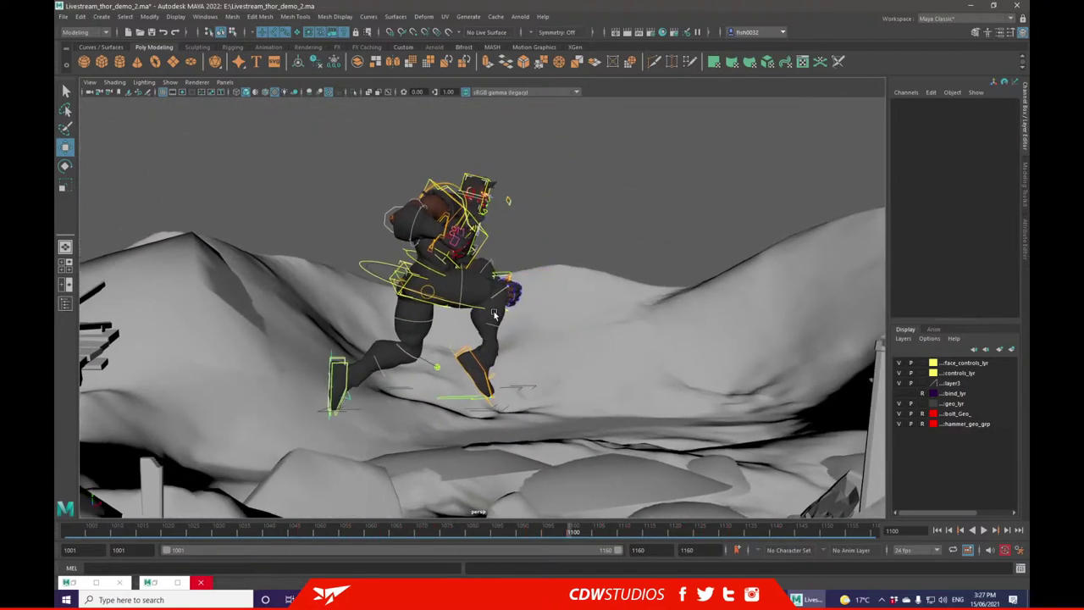
pyautogui.click(447, 211)
pyautogui.click(645, 173)
pyautogui.click(446, 219)
pyautogui.moveTo(434, 230); pyautogui.dragTo(376, 288)
pyautogui.click(65, 166)
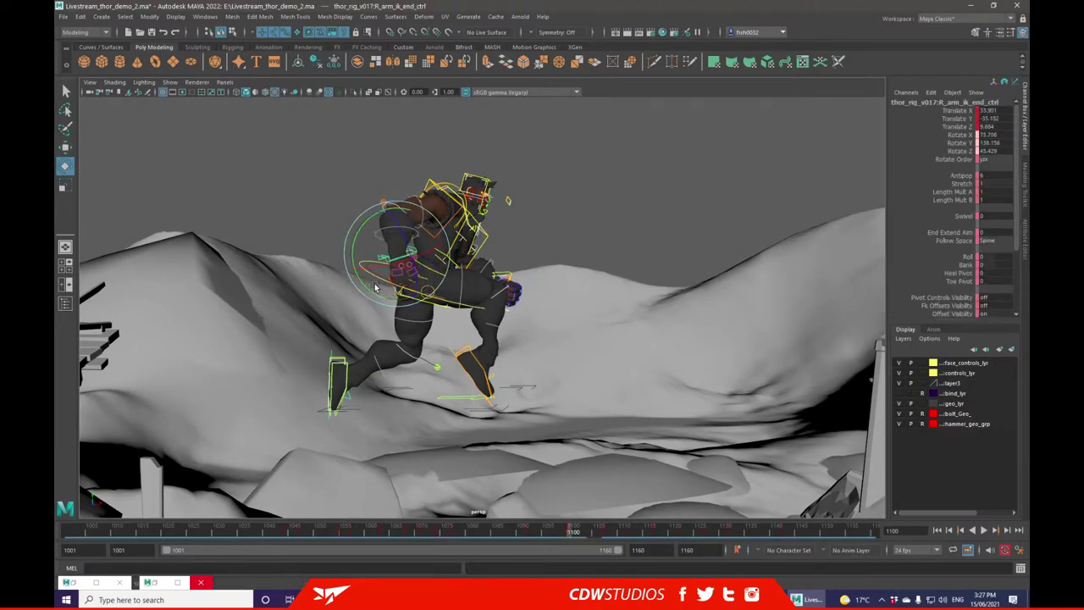
pyautogui.click(64, 147)
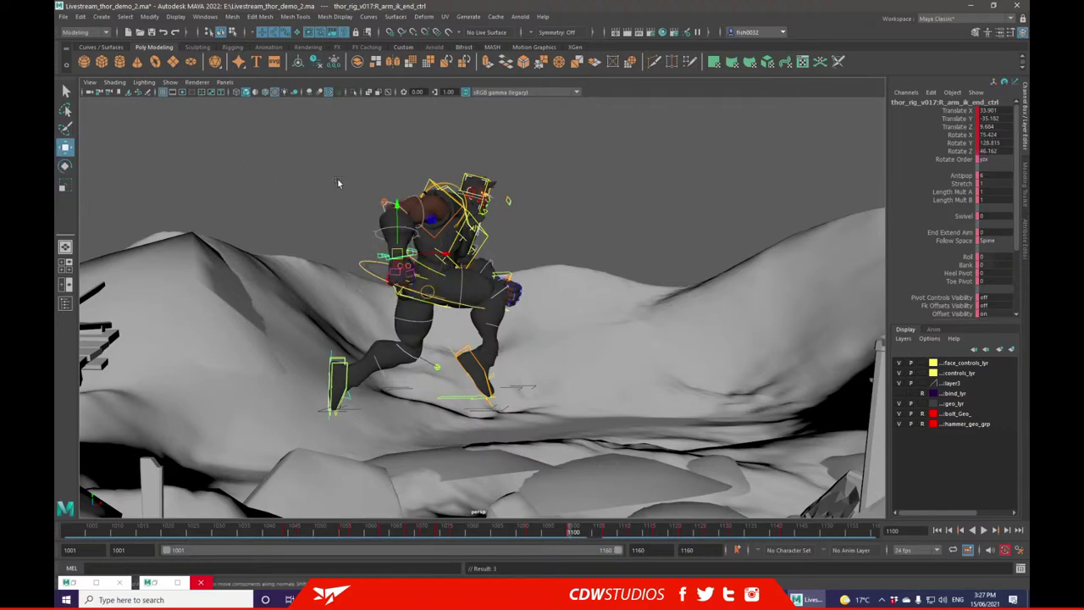
# - Raise the right hand's IK control above the head and rotate the hand so the fist points upward
pyautogui.moveTo(400, 265); pyautogui.dragTo(459, 197)
pyautogui.click(65, 166)
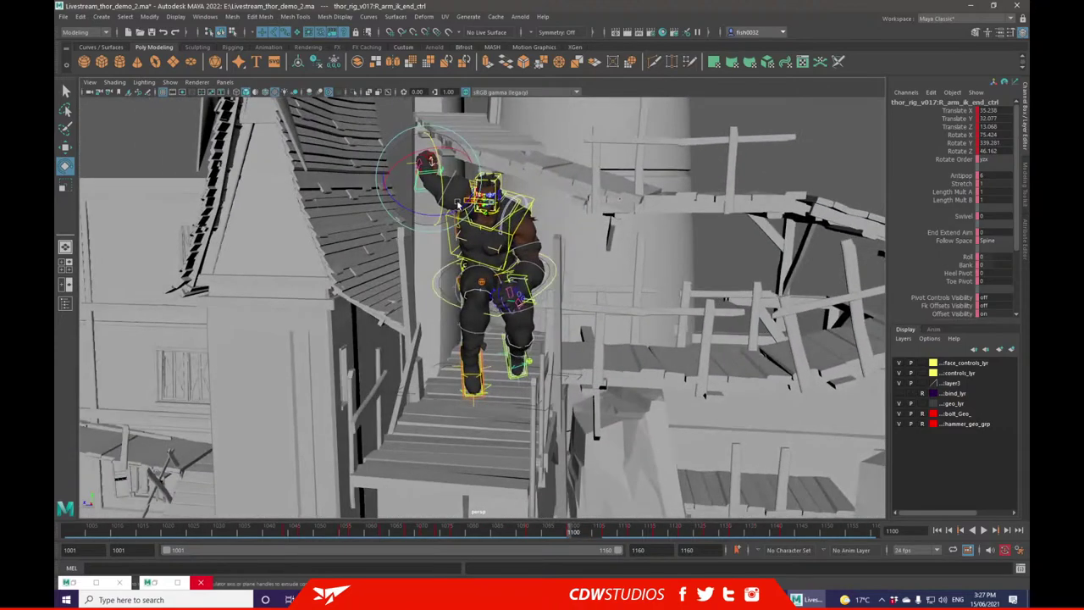
pyautogui.moveTo(436, 174); pyautogui.dragTo(584, 233)
pyautogui.moveTo(553, 188); pyautogui.dragTo(555, 175)
pyautogui.keyDown('alt'); pyautogui.moveTo(572, 251); pyautogui.dragTo(374, 330); pyautogui.keyUp('alt')
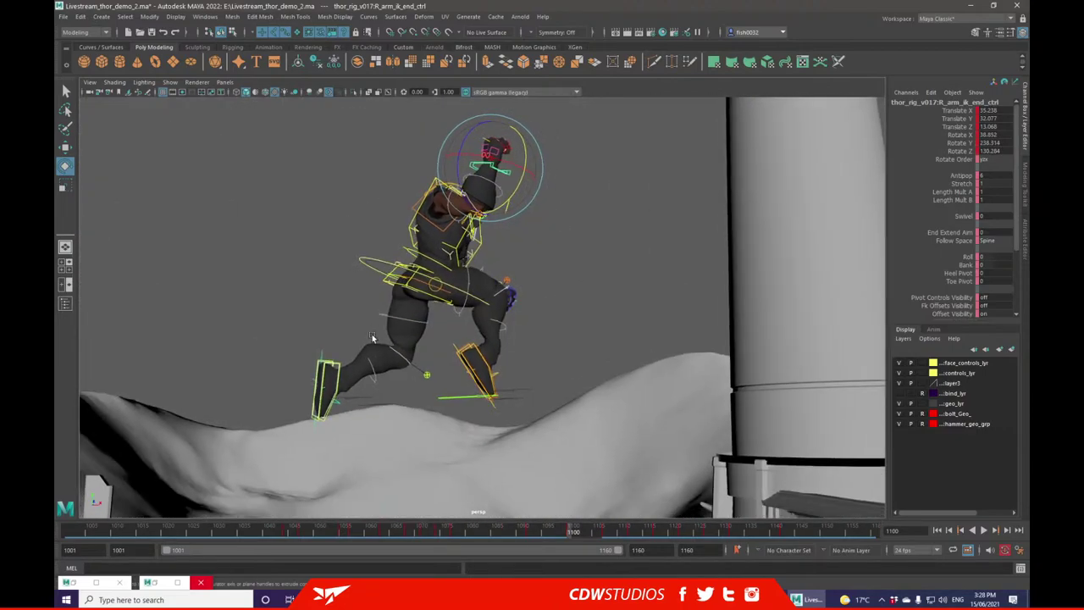
# - Move the left foot's IK control to extend the trailing leg, and adjust the right foot's IK control on the leading leg
pyautogui.click(336, 364)
pyautogui.keyDown('alt'); pyautogui.moveTo(336, 364); pyautogui.dragTo(288, 227); pyautogui.keyUp('alt')
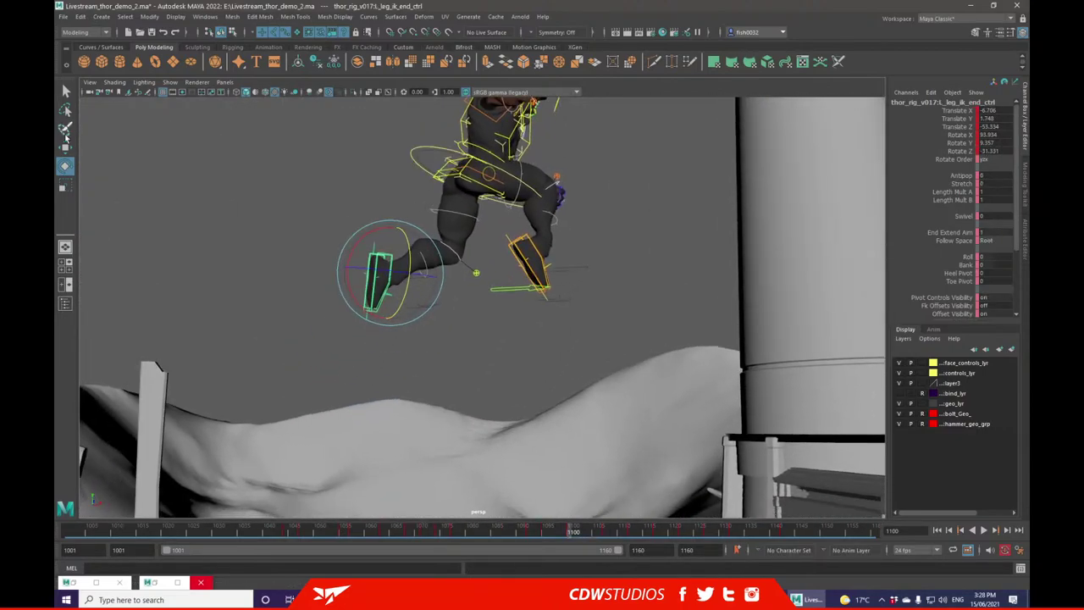
pyautogui.click(65, 146)
pyautogui.scroll(-3, 402, 207)
pyautogui.moveTo(394, 303); pyautogui.dragTo(406, 294)
pyautogui.click(503, 273)
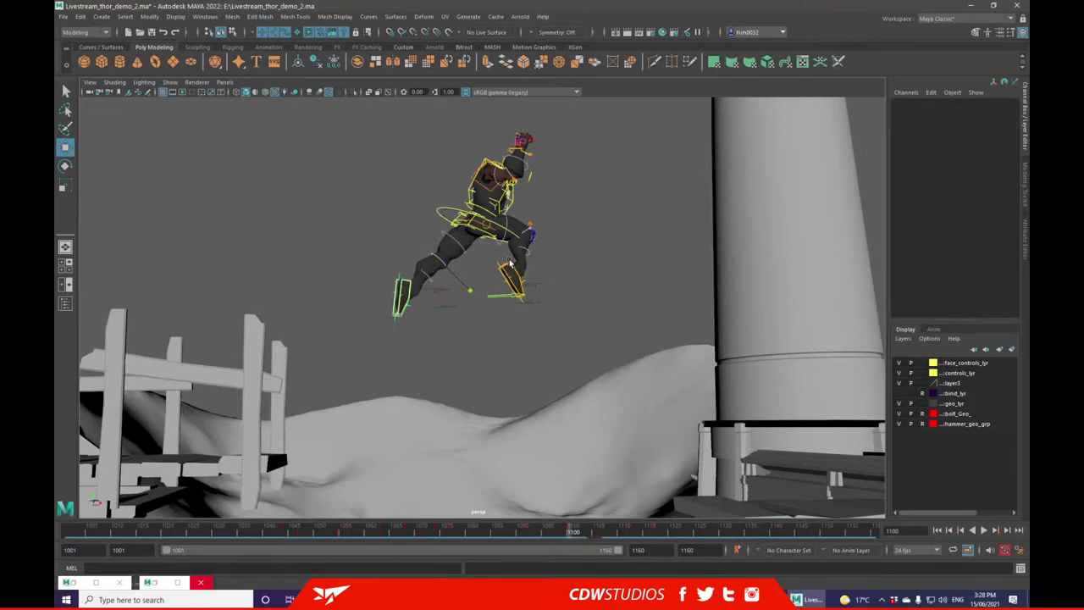
pyautogui.click(509, 262)
pyautogui.moveTo(509, 266); pyautogui.dragTo(466, 222)
# - Rotate the rig's extra root control to turn the whole character in the leap at frame 1100
pyautogui.click(62, 168)
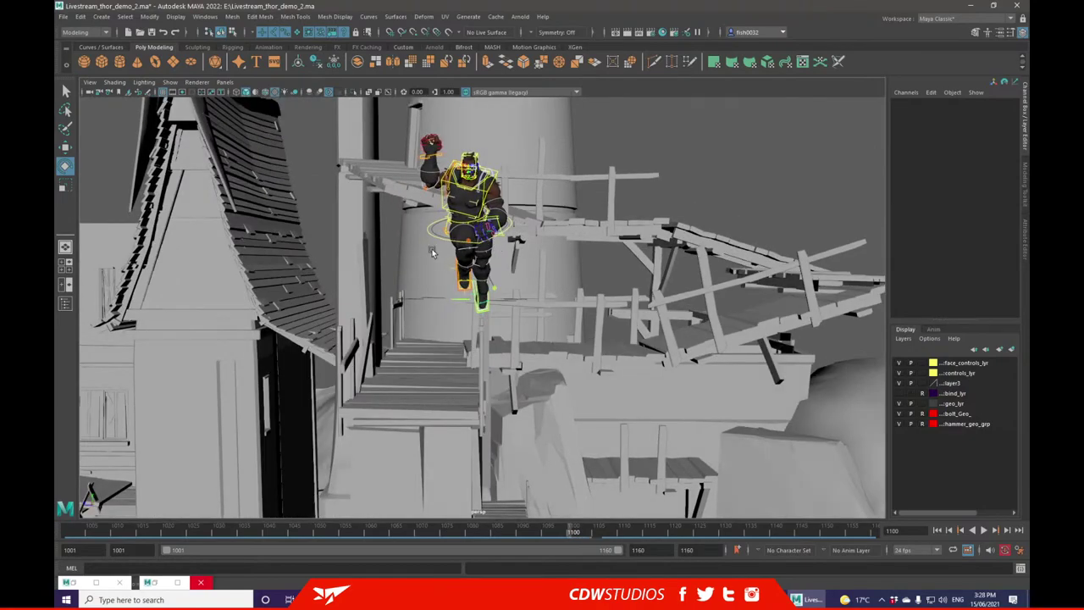
pyautogui.click(431, 227)
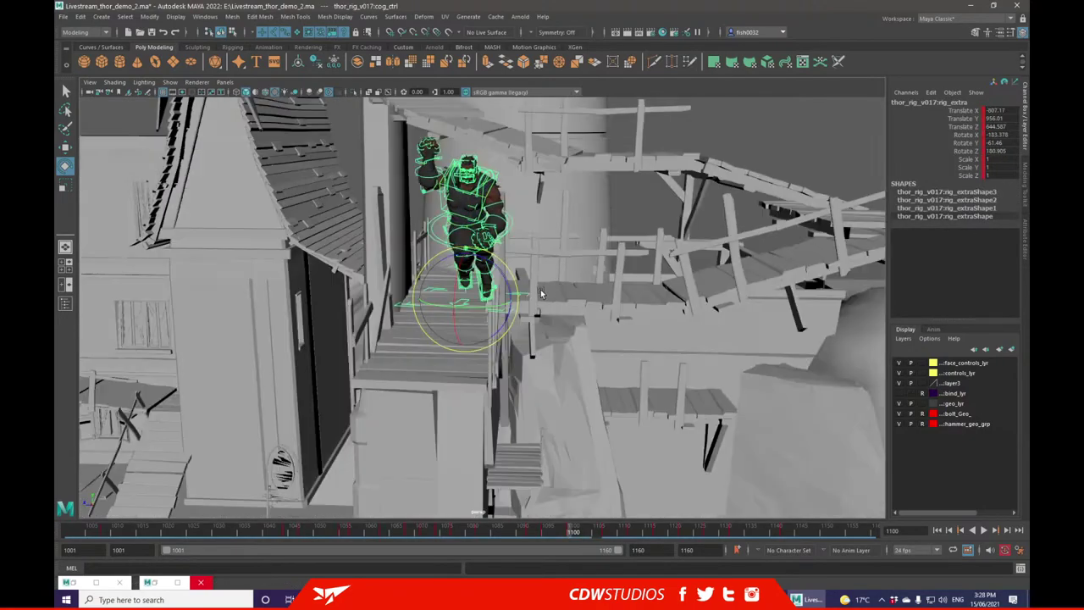
pyautogui.keyDown('alt'); pyautogui.moveTo(542, 294); pyautogui.dragTo(495, 315); pyautogui.keyUp('alt')
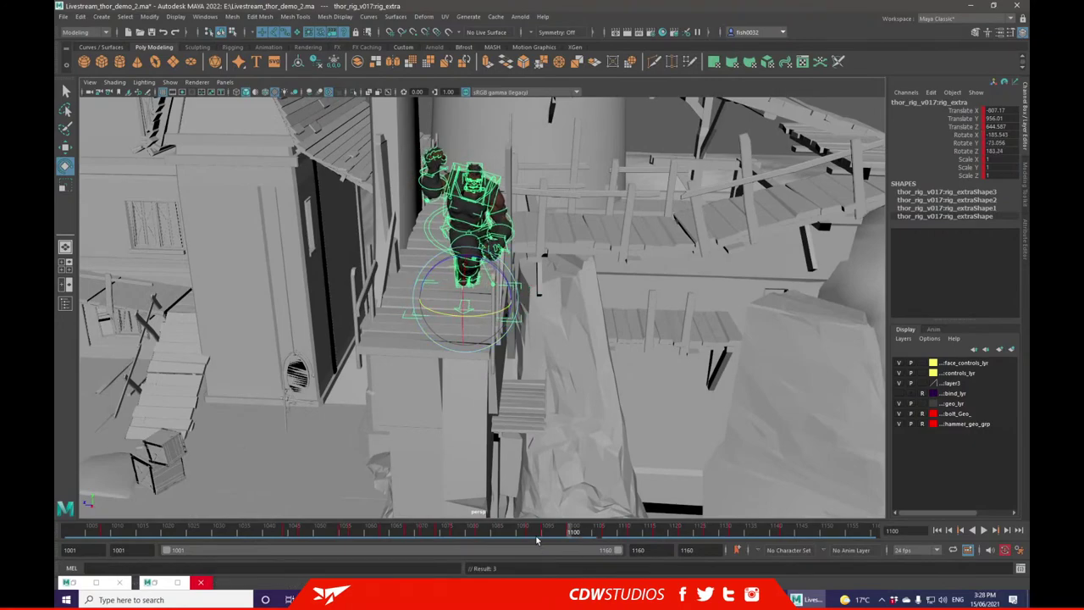
# - Reposition the rig's extra root control in the leap at frame 1100, comparing it against the frames around 1095
pyautogui.click(545, 532)
pyautogui.moveTo(449, 369); pyautogui.dragTo(452, 364)
pyautogui.moveTo(522, 530); pyautogui.dragTo(570, 514)
pyautogui.moveTo(453, 299); pyautogui.dragTo(435, 298)
pyautogui.moveTo(532, 540)
pyautogui.mouseDown()
pyautogui.moveTo(570, 531)
pyautogui.moveTo(545, 530)
pyautogui.mouseUp()
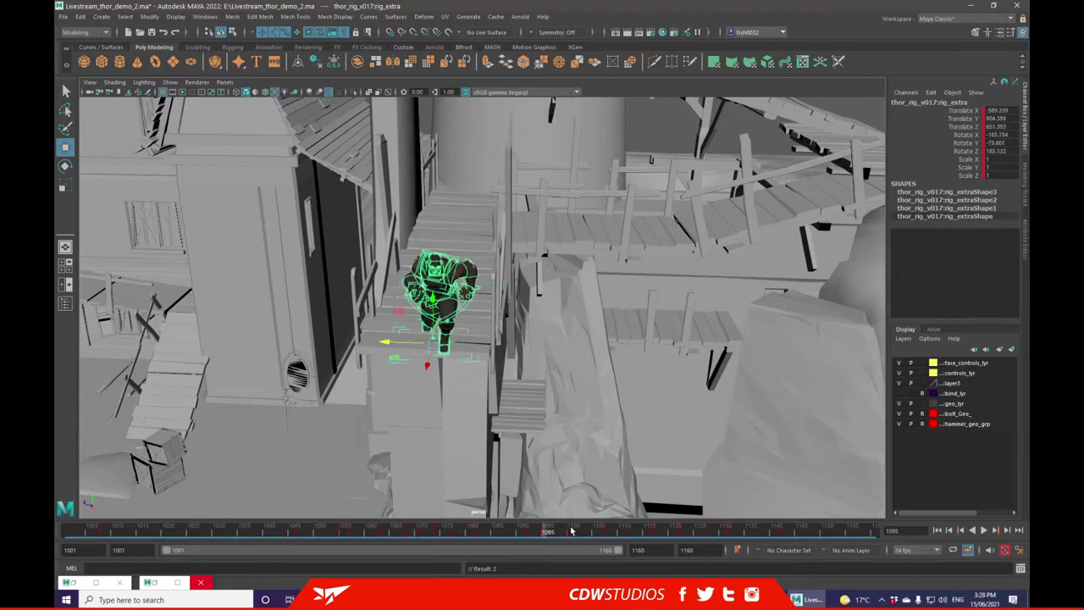
pyautogui.click(572, 530)
pyautogui.moveTo(448, 303); pyautogui.dragTo(560, 206)
pyautogui.click(539, 257)
# - Rotate the right foot's IK control on the leading leg at frame 1100
pyautogui.scroll(3, 507, 274)
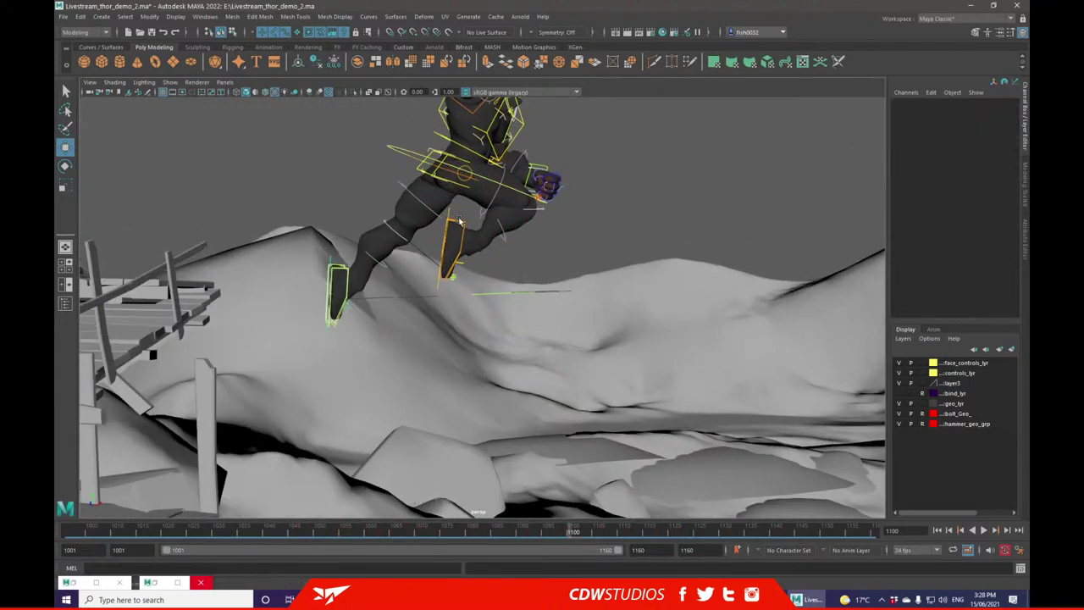
pyautogui.click(457, 224)
pyautogui.click(64, 167)
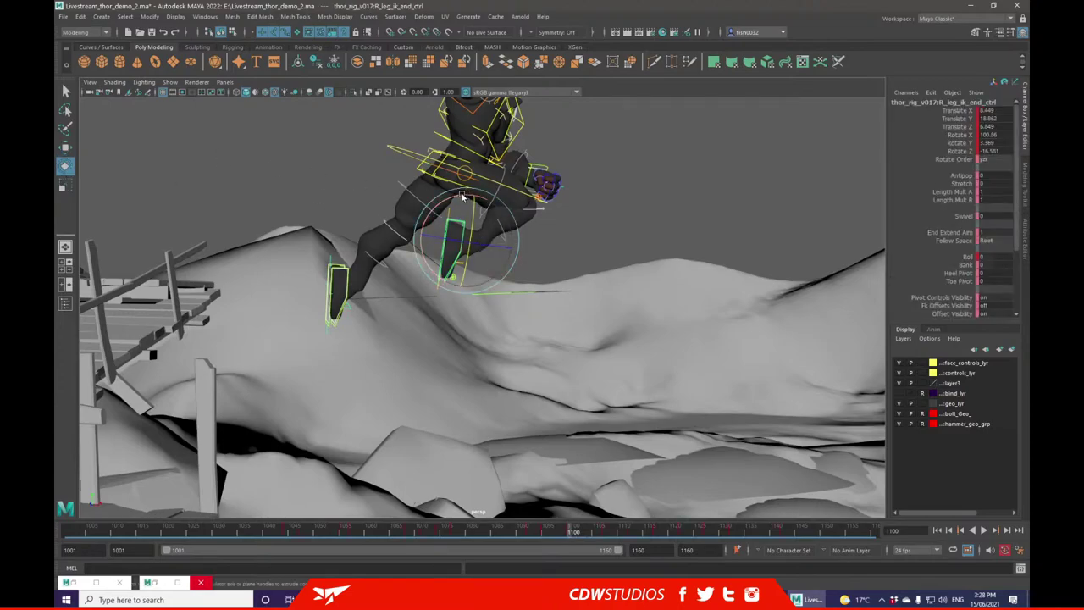
# - Rotate the left foot's IK control on the trailing leg and move it slightly closer to the body
pyautogui.click(343, 264)
pyautogui.click(340, 265)
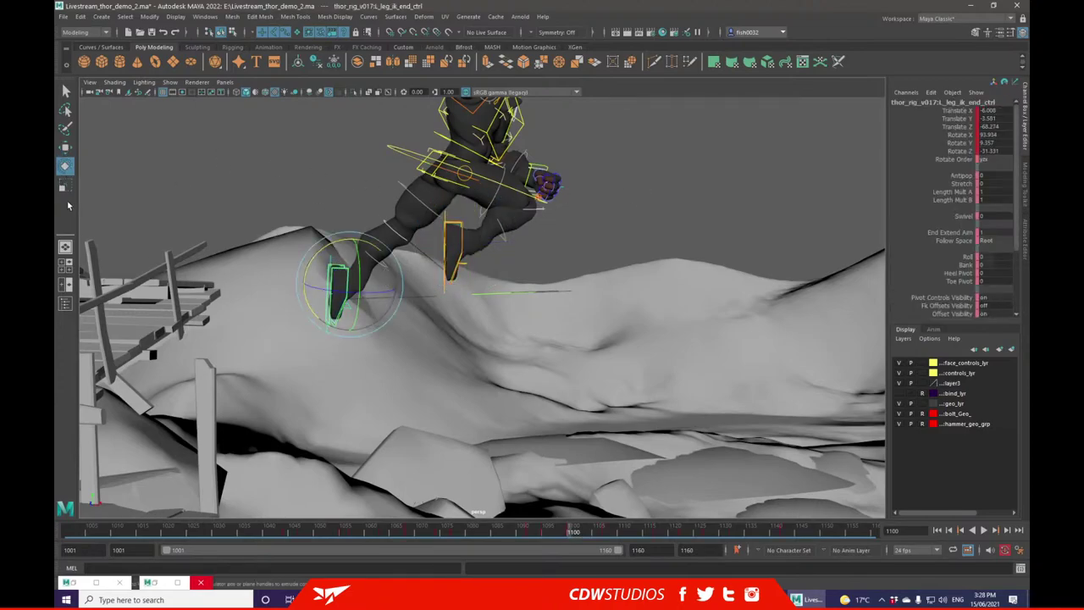
pyautogui.moveTo(331, 252); pyautogui.dragTo(324, 257)
pyautogui.keyDown('alt'); pyautogui.moveTo(631, 203); pyautogui.dragTo(599, 201); pyautogui.keyUp('alt')
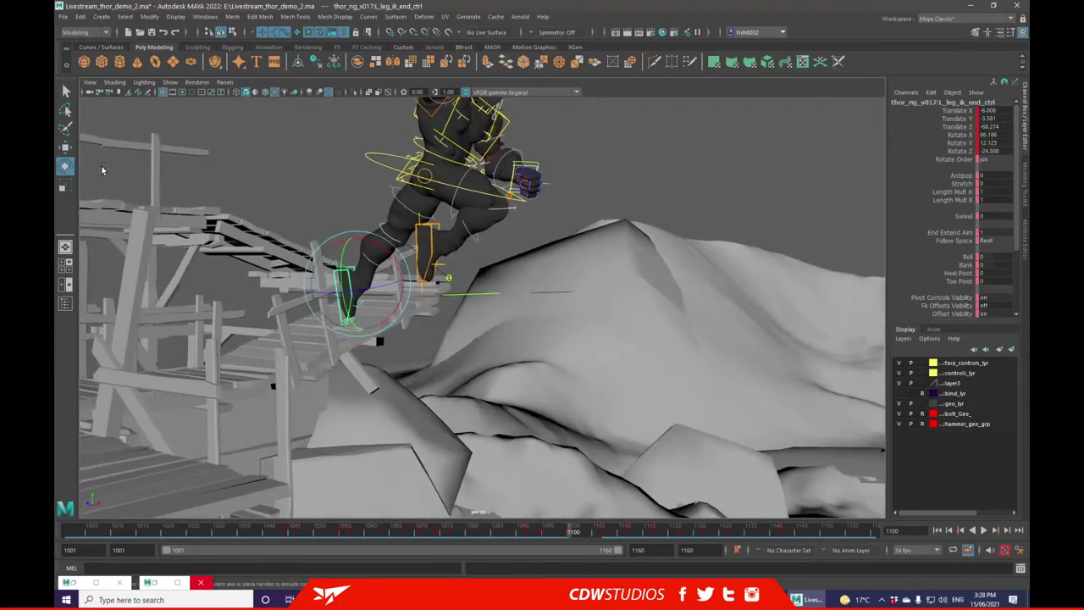
pyautogui.click(65, 147)
pyautogui.keyDown('alt'); pyautogui.moveTo(212, 220); pyautogui.dragTo(457, 268); pyautogui.keyUp('alt')
pyautogui.moveTo(384, 331); pyautogui.dragTo(393, 330)
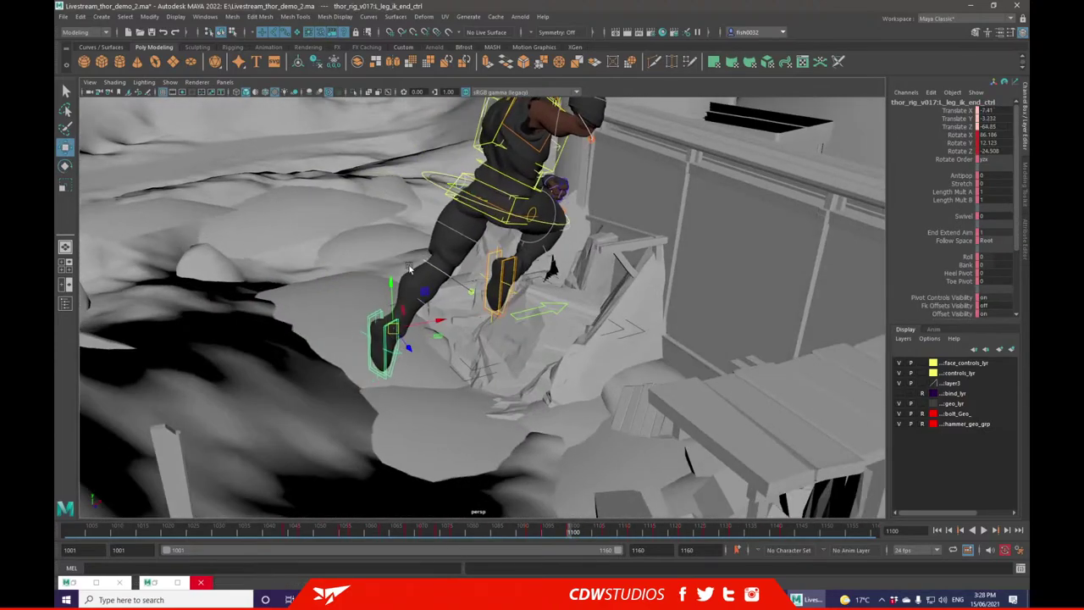
# - Select the left hand's IK control in front of the hip and rotate the wrist at frame 1100
pyautogui.keyDown('alt'); pyautogui.moveTo(525, 233); pyautogui.dragTo(417, 193); pyautogui.keyUp('alt')
pyautogui.keyDown('alt'); pyautogui.moveTo(586, 129); pyautogui.dragTo(605, 162, button='middle'); pyautogui.keyUp('alt')
pyautogui.click(604, 161)
pyautogui.keyDown('alt'); pyautogui.moveTo(555, 127); pyautogui.dragTo(475, 223); pyautogui.keyUp('alt')
pyautogui.click(403, 218)
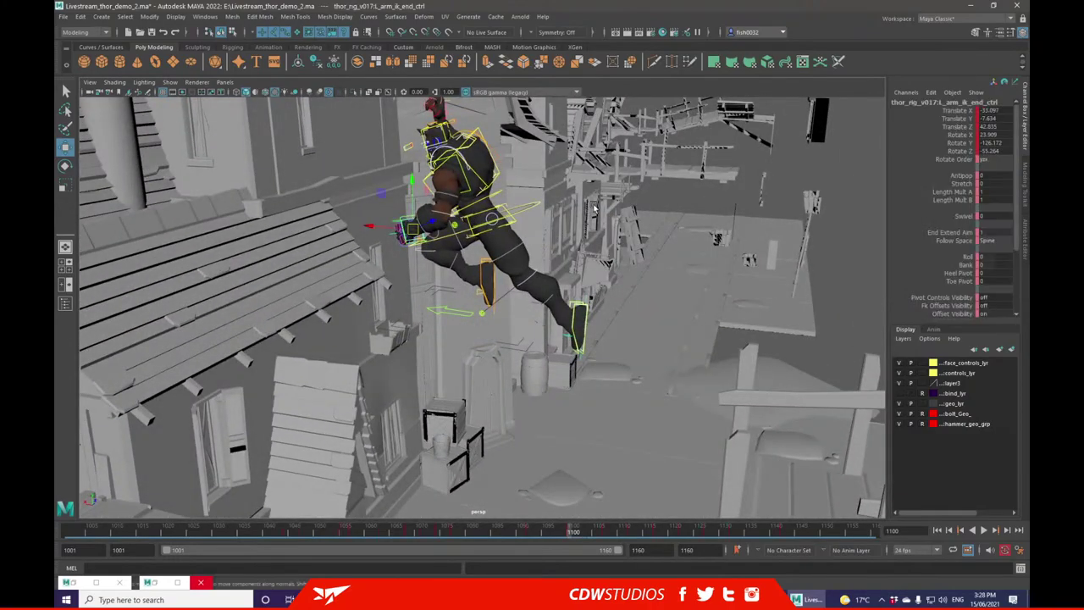
pyautogui.press('f')
pyautogui.keyDown('alt'); pyautogui.moveTo(554, 197); pyautogui.dragTo(56, 197, button='right'); pyautogui.keyUp('alt')
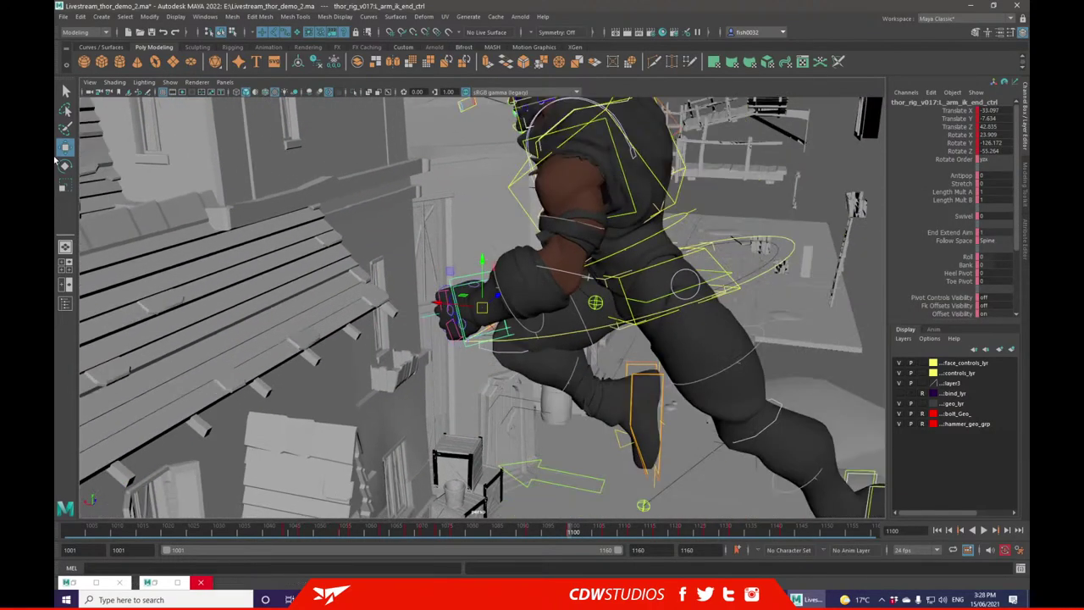
pyautogui.click(65, 166)
pyautogui.keyDown('alt'); pyautogui.moveTo(424, 347); pyautogui.dragTo(490, 310); pyautogui.keyUp('alt')
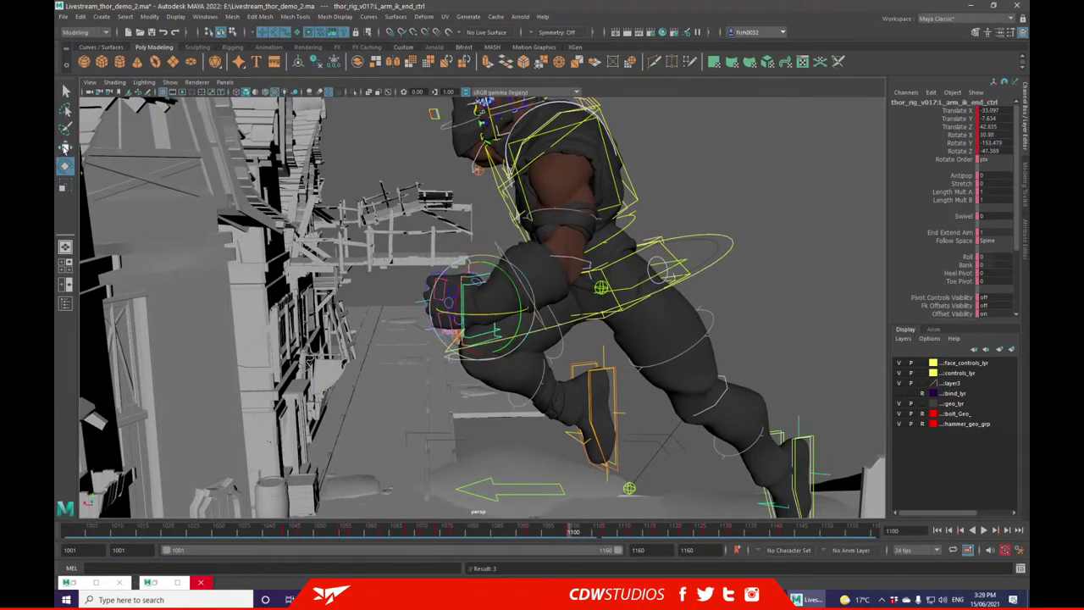
# - Move the left hand's IK control outward from the body beside the leading thigh and key its rotation
pyautogui.click(64, 148)
pyautogui.keyDown('alt'); pyautogui.moveTo(355, 242); pyautogui.dragTo(551, 277); pyautogui.keyUp('alt')
pyautogui.moveTo(483, 308); pyautogui.dragTo(407, 234)
pyautogui.keyDown('alt'); pyautogui.moveTo(550, 242); pyautogui.dragTo(523, 263); pyautogui.keyUp('alt')
pyautogui.moveTo(425, 241); pyautogui.dragTo(587, 244)
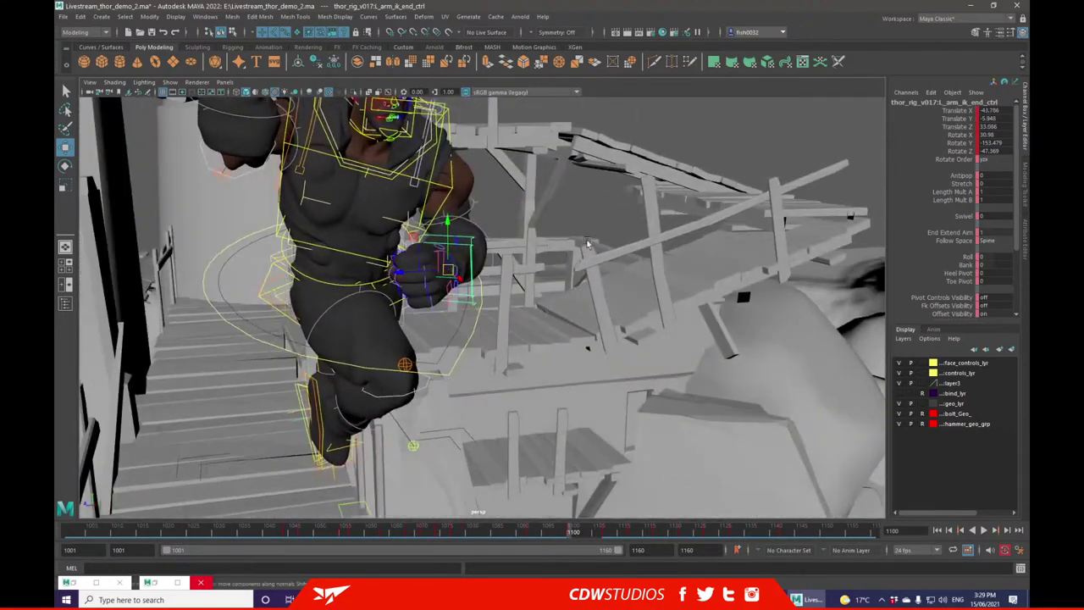
pyautogui.moveTo(486, 235); pyautogui.dragTo(505, 245)
pyautogui.hotkey('shift', 'e')
# - Raise the left hand's IK control in front of the chest and rotate the fist to suit the forward arm swing
pyautogui.click(70, 149)
pyautogui.keyDown('alt'); pyautogui.moveTo(398, 245); pyautogui.dragTo(474, 182); pyautogui.keyUp('alt')
pyautogui.moveTo(500, 274); pyautogui.dragTo(496, 238)
pyautogui.press('e')
pyautogui.click(578, 193)
pyautogui.keyDown('alt'); pyautogui.moveTo(578, 195); pyautogui.dragTo(496, 249); pyautogui.keyUp('alt')
pyautogui.click(485, 205)
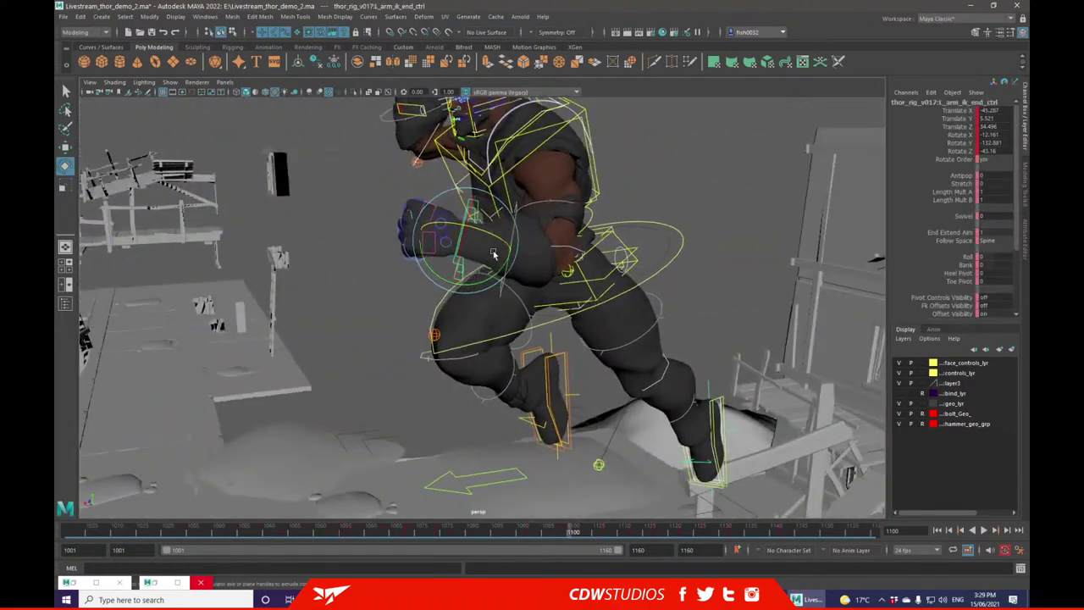
pyautogui.keyDown('alt'); pyautogui.moveTo(373, 212); pyautogui.dragTo(468, 224); pyautogui.keyUp('alt')
pyautogui.moveTo(408, 262); pyautogui.dragTo(479, 206)
pyautogui.press('e')
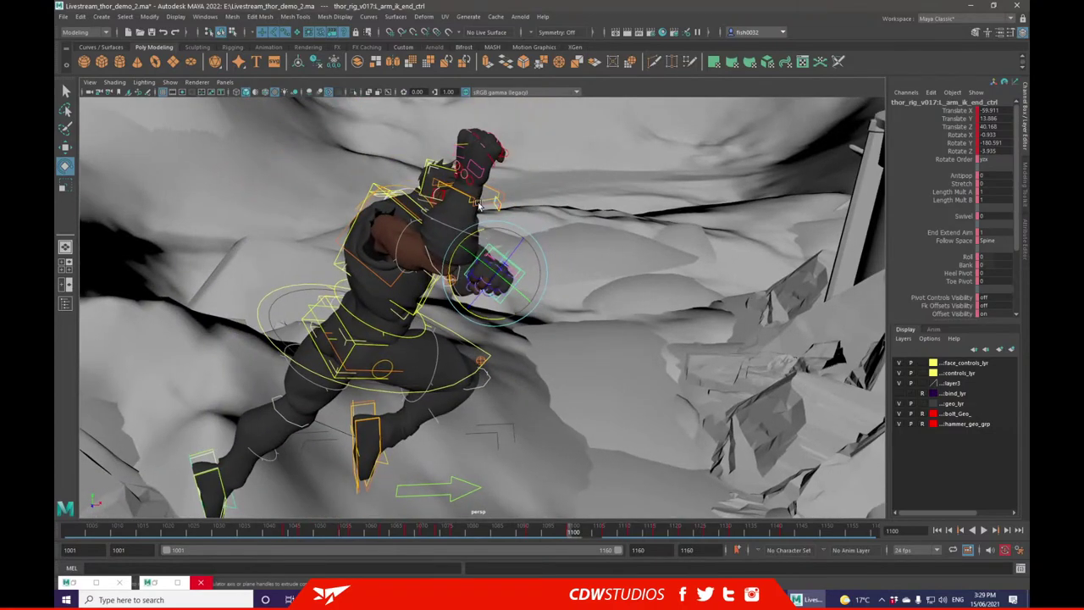
# - Move the right hand's IK control from above the head out to the character's side and rotate the hand
pyautogui.click(474, 200)
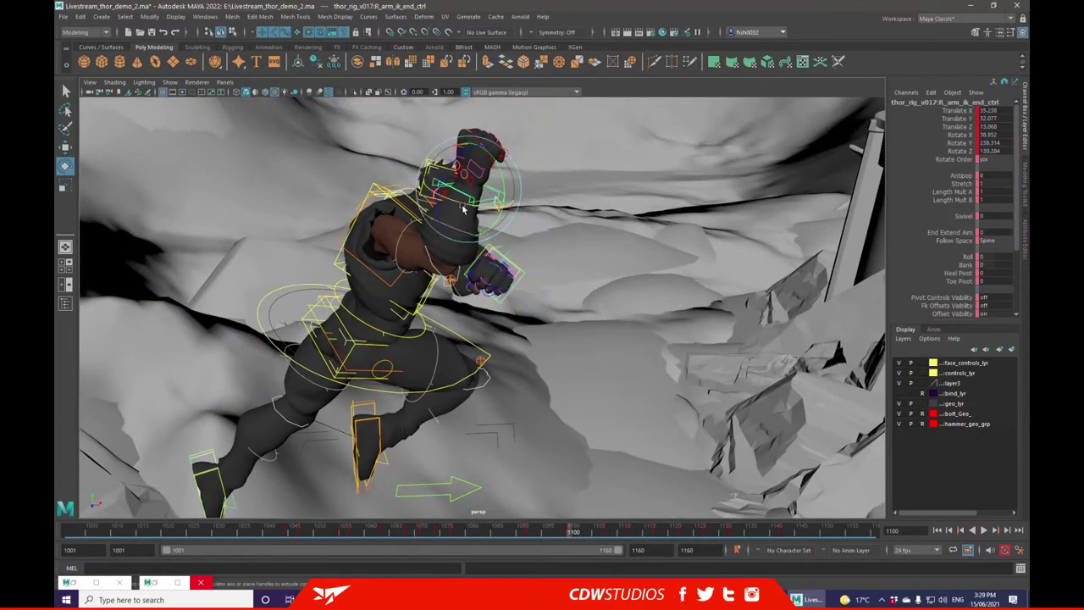
pyautogui.click(65, 148)
pyautogui.moveTo(470, 197); pyautogui.dragTo(315, 256)
pyautogui.click(65, 166)
pyautogui.keyDown('alt'); pyautogui.moveTo(449, 241); pyautogui.dragTo(367, 203); pyautogui.keyUp('alt')
pyautogui.keyDown('alt'); pyautogui.moveTo(368, 203); pyautogui.dragTo(419, 203, button='middle'); pyautogui.keyUp('alt')
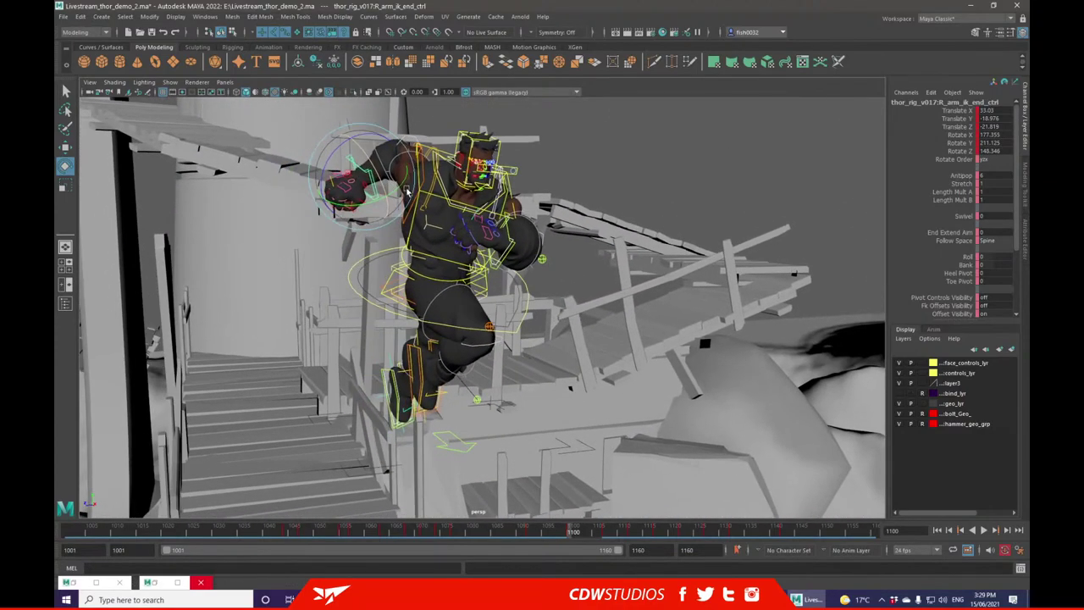
# - Lower the right hand's IK control to about hip height, swung out from the body, and rotate the wrist
pyautogui.click(66, 147)
pyautogui.moveTo(347, 182); pyautogui.dragTo(349, 191, button='middle')
pyautogui.moveTo(348, 191); pyautogui.dragTo(328, 209)
pyautogui.moveTo(313, 210)
pyautogui.keyDown('alt'); pyautogui.mouseDown()
pyautogui.moveTo(386, 205)
pyautogui.moveTo(337, 219)
pyautogui.moveTo(329, 233)
pyautogui.moveTo(331, 208)
pyautogui.moveTo(318, 227)
pyautogui.mouseUp(); pyautogui.keyUp('alt')
pyautogui.press('e')
pyautogui.keyDown('alt'); pyautogui.moveTo(347, 218); pyautogui.dragTo(393, 183); pyautogui.keyUp('alt')
pyautogui.click(464, 206)
pyautogui.keyDown('alt'); pyautogui.moveTo(547, 191); pyautogui.dragTo(503, 217); pyautogui.keyUp('alt')
pyautogui.keyDown('alt'); pyautogui.moveTo(503, 217); pyautogui.dragTo(388, 221); pyautogui.keyUp('alt')
pyautogui.click(594, 230)
pyautogui.click(393, 233)
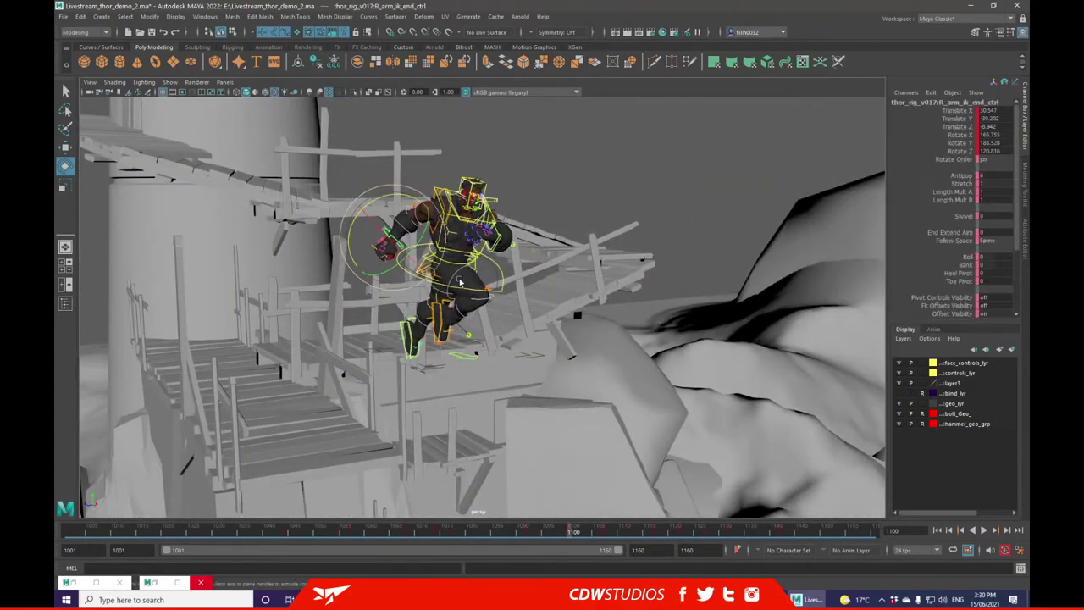
# - Examine the leap pose from several angles and in the wide village view, scrubbing the animation back to frame 1001
pyautogui.press('f')
pyautogui.moveTo(509, 264); pyautogui.dragTo(618, 294)
pyautogui.scroll(-5, 717, 310)
pyautogui.moveTo(508, 333); pyautogui.dragTo(482, 309)
pyautogui.click(65, 147)
pyautogui.keyDown('alt'); pyautogui.moveTo(658, 293); pyautogui.dragTo(564, 293); pyautogui.keyUp('alt')
pyautogui.scroll(-5, 564, 293)
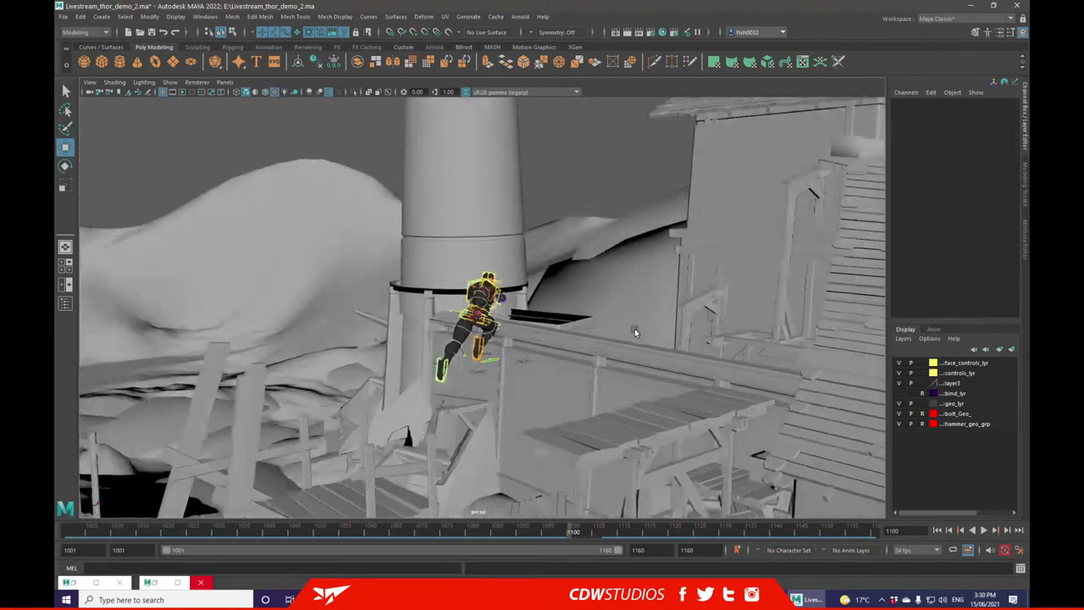
pyautogui.keyDown('alt'); pyautogui.moveTo(634, 331); pyautogui.dragTo(534, 335); pyautogui.keyUp('alt')
pyautogui.moveTo(451, 530); pyautogui.dragTo(500, 529)
pyautogui.scroll(-10, 453, 355)
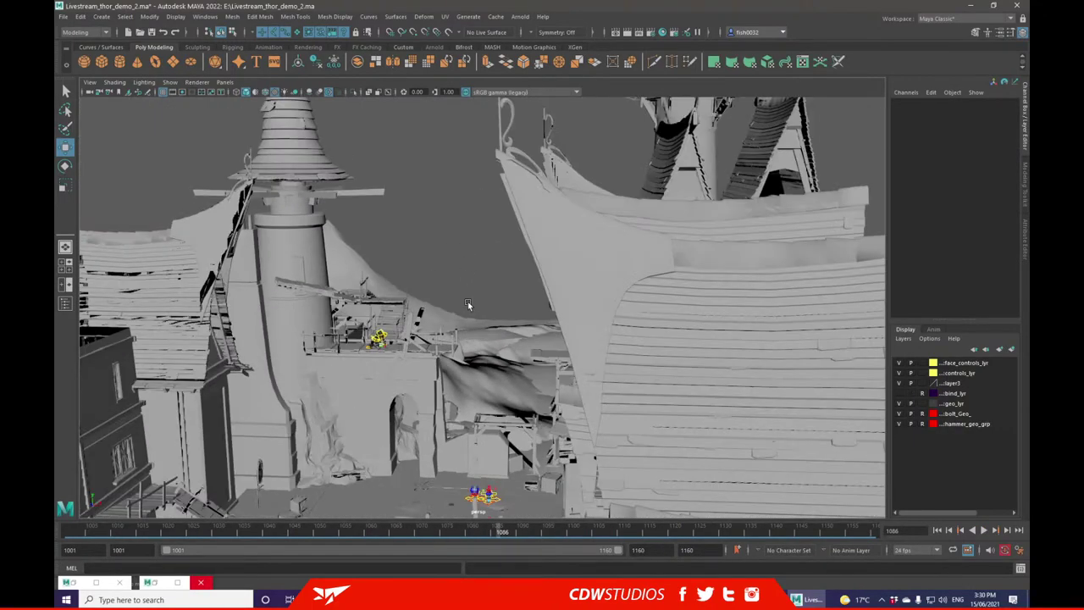
pyautogui.keyDown('alt'); pyautogui.moveTo(461, 275); pyautogui.dragTo(535, 377); pyautogui.keyUp('alt')
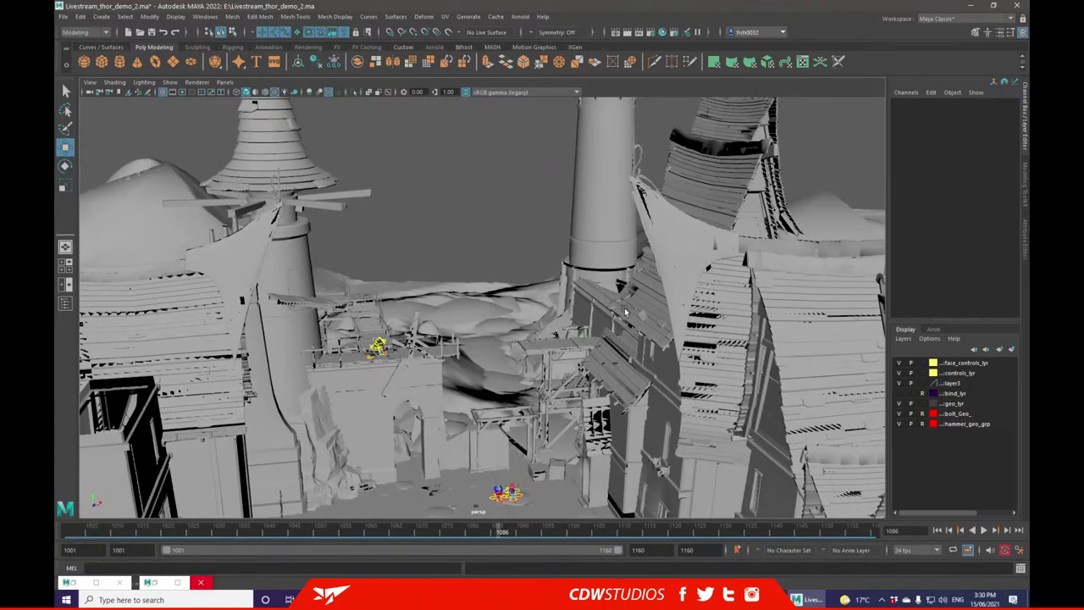
pyautogui.keyDown('alt'); pyautogui.moveTo(487, 232); pyautogui.dragTo(398, 356); pyautogui.keyUp('alt')
pyautogui.moveTo(324, 530); pyautogui.dragTo(60, 554)
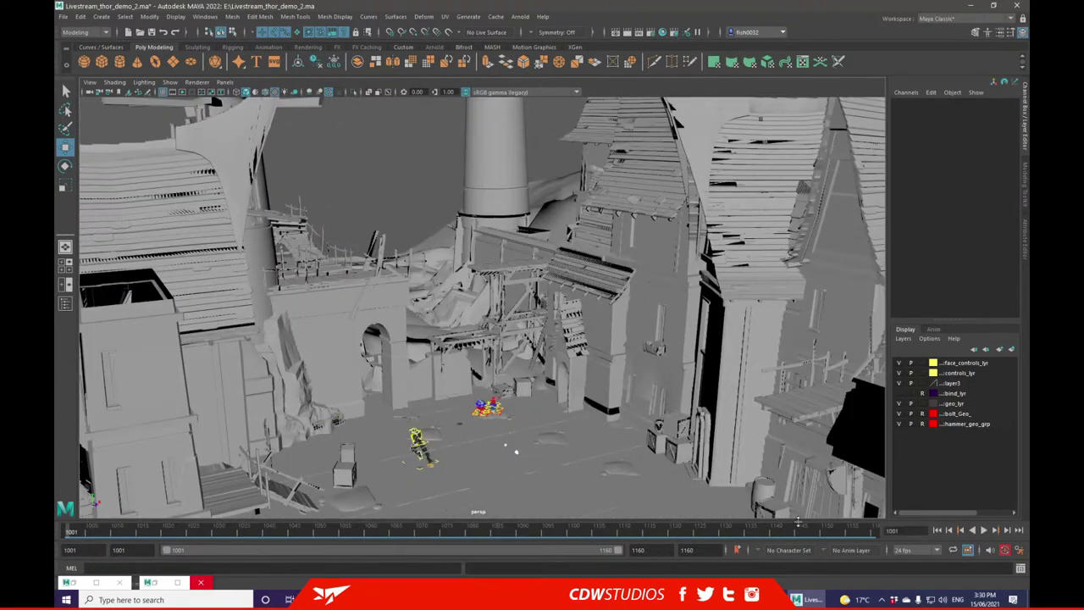
# - Hide the NURBS curves in the viewport and play the run-and-jump animation
pyautogui.click(170, 85)
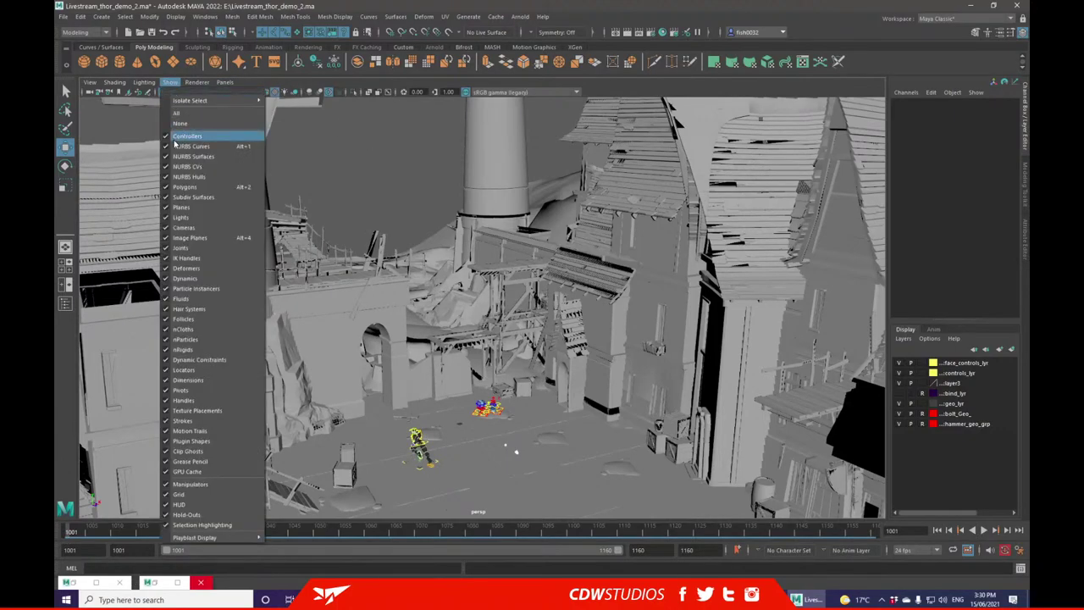
pyautogui.click(212, 145)
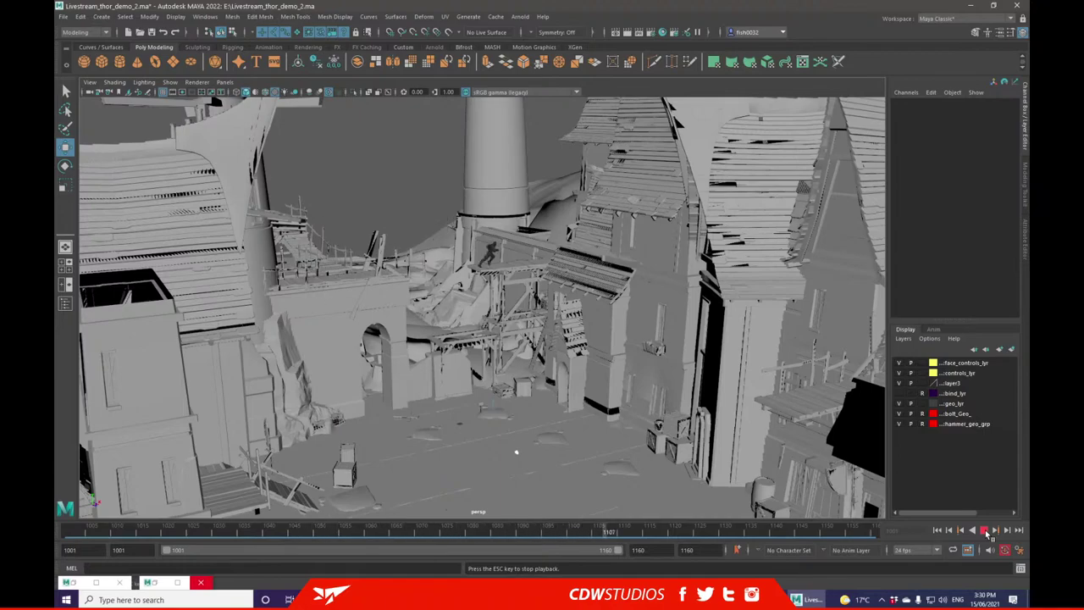
pyautogui.click(441, 532)
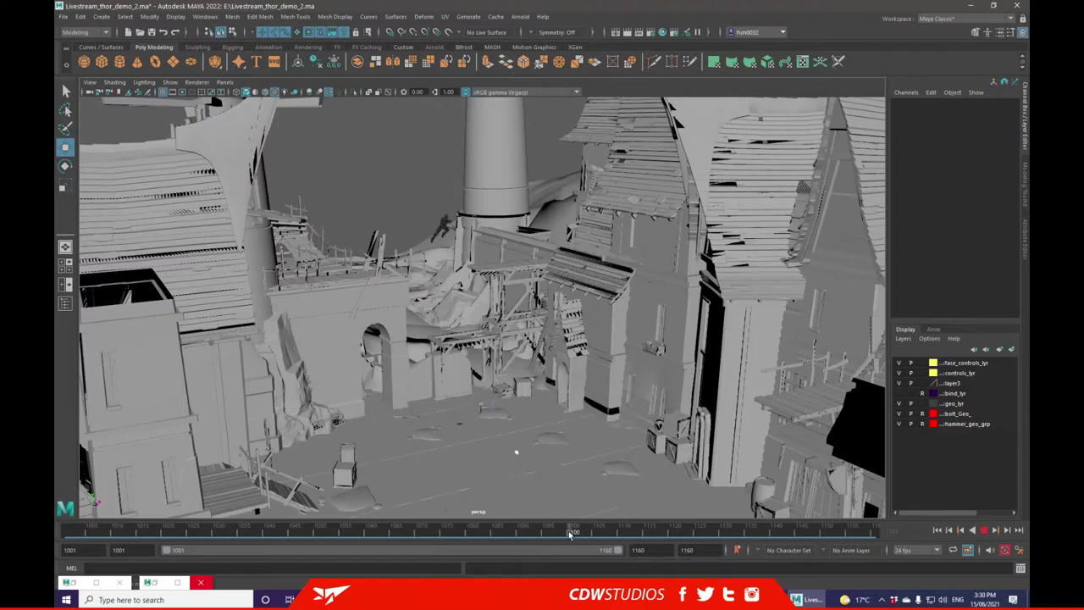
# - Show the NURBS curves again, select the Thor rig's controls and copy their keys at frame 1100
pyautogui.click(187, 81)
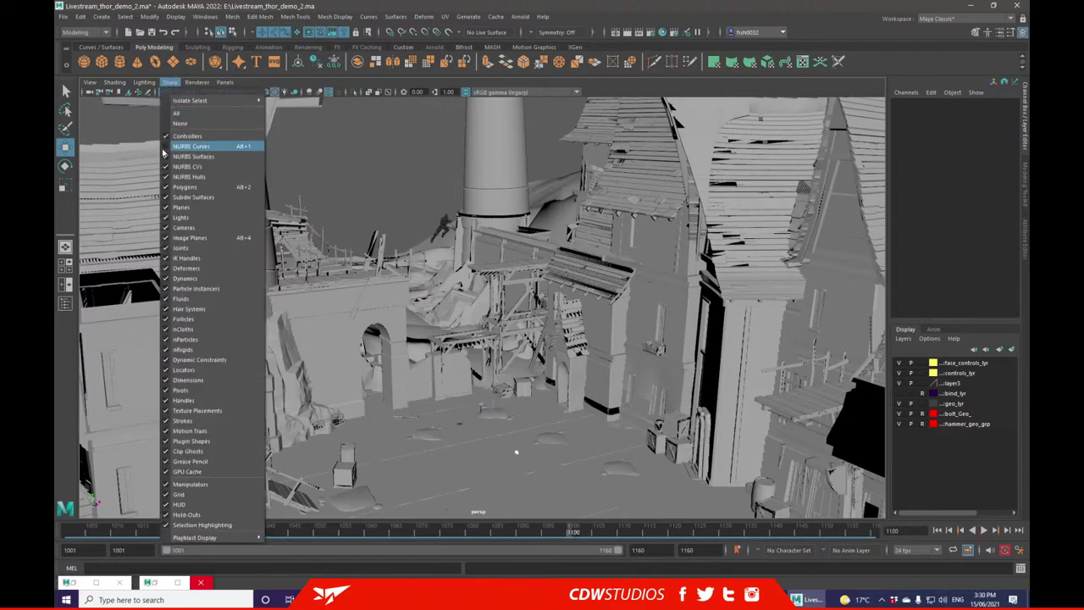
pyautogui.click(212, 146)
pyautogui.click(470, 257)
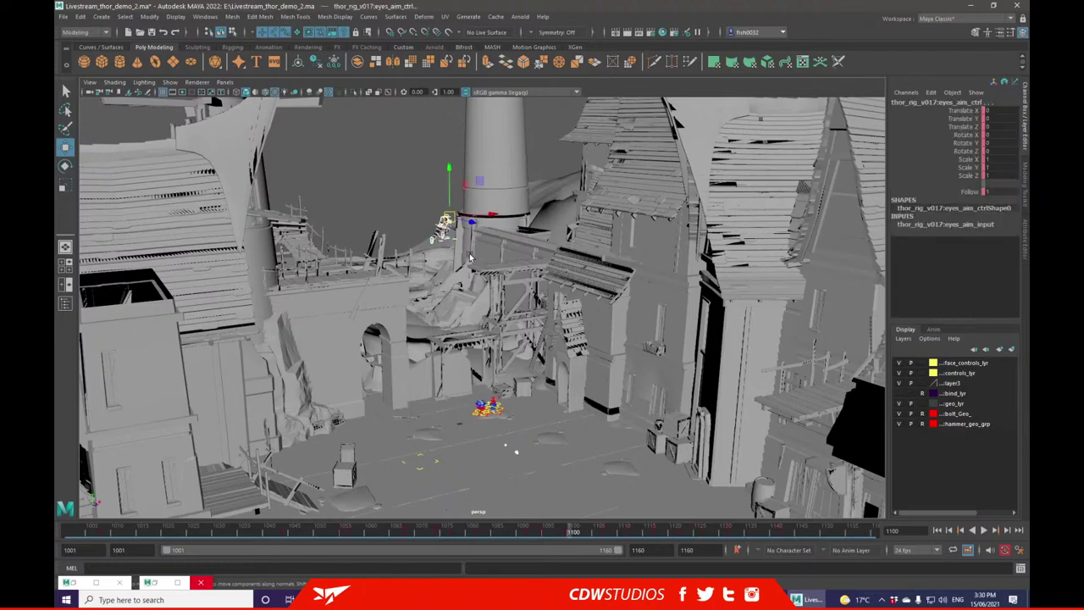
pyautogui.hotkey('alt', 'v')
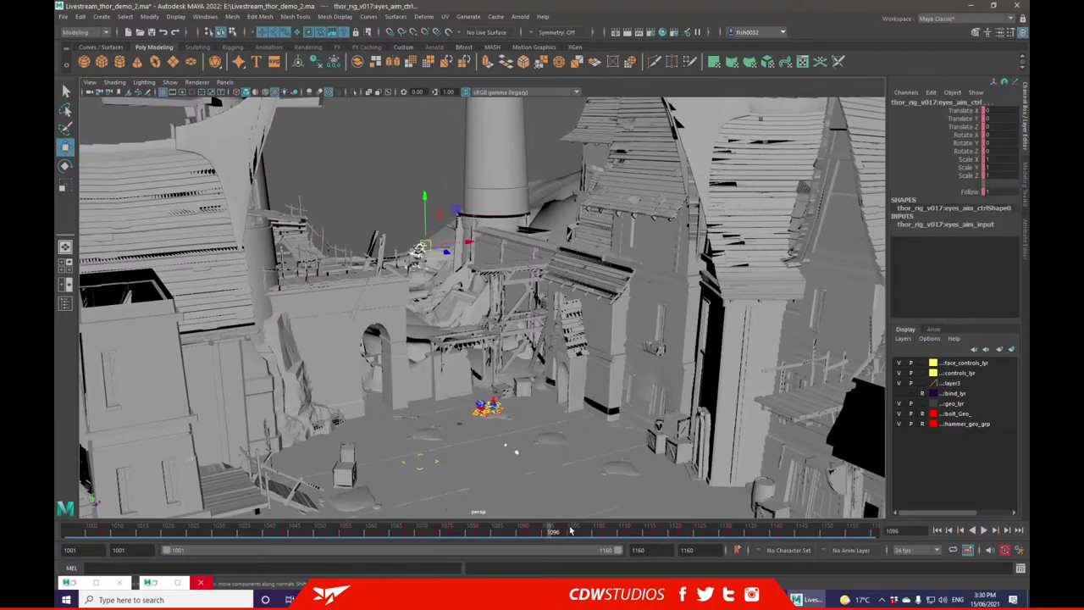
pyautogui.rightClick(572, 530)
pyautogui.click(596, 347)
# - Set the tangents of the rig controls' keys between frames 1092 and 1119 to Stepped
pyautogui.moveTo(601, 530); pyautogui.dragTo(606, 532)
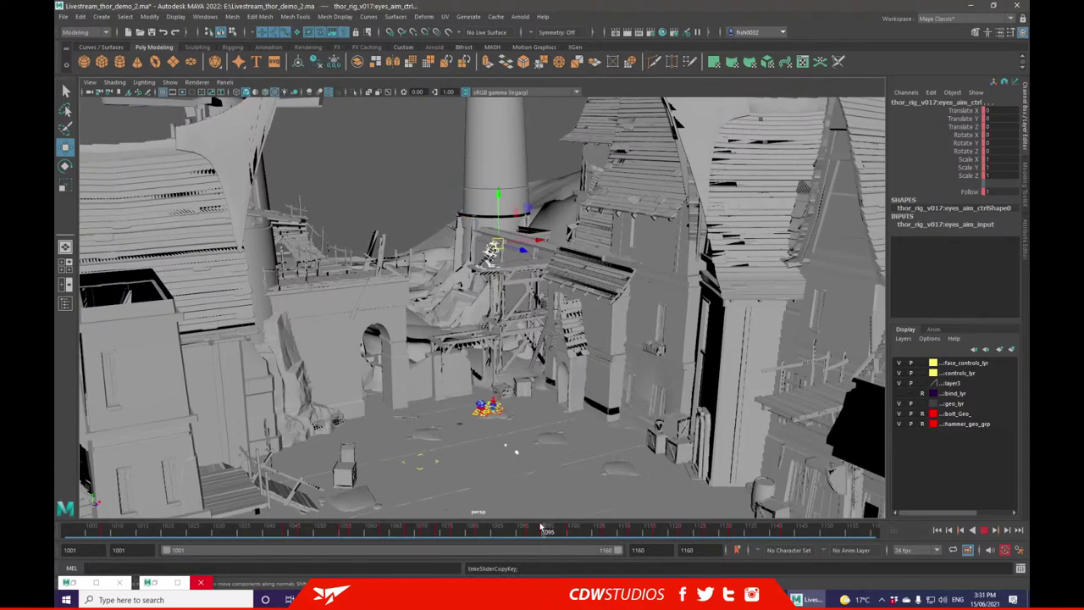
pyautogui.click(496, 531)
pyautogui.moveTo(546, 531); pyautogui.dragTo(582, 537)
pyautogui.click(606, 533)
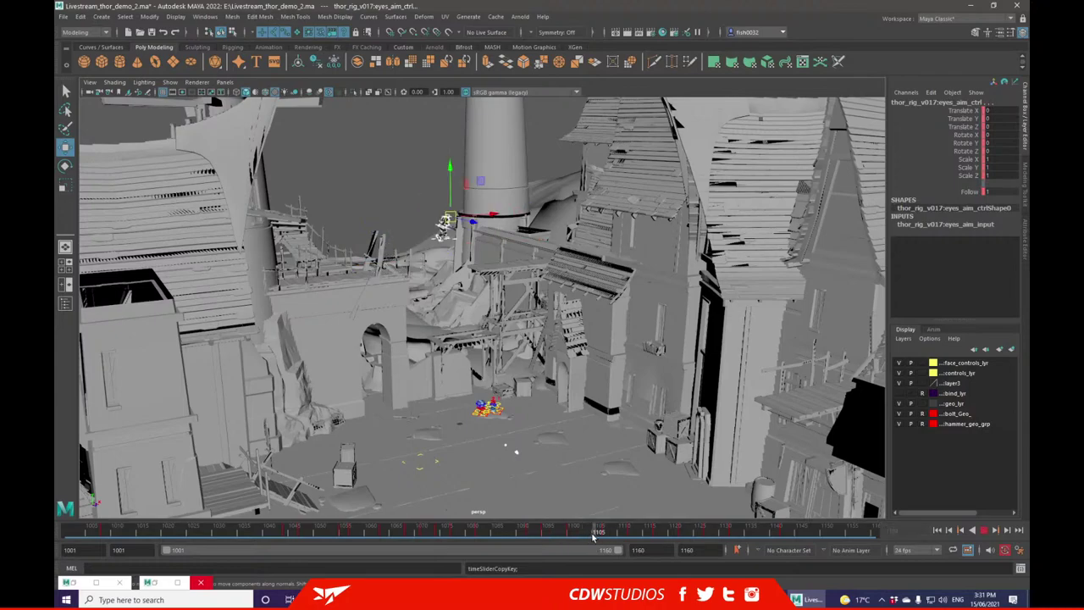
pyautogui.click(621, 528)
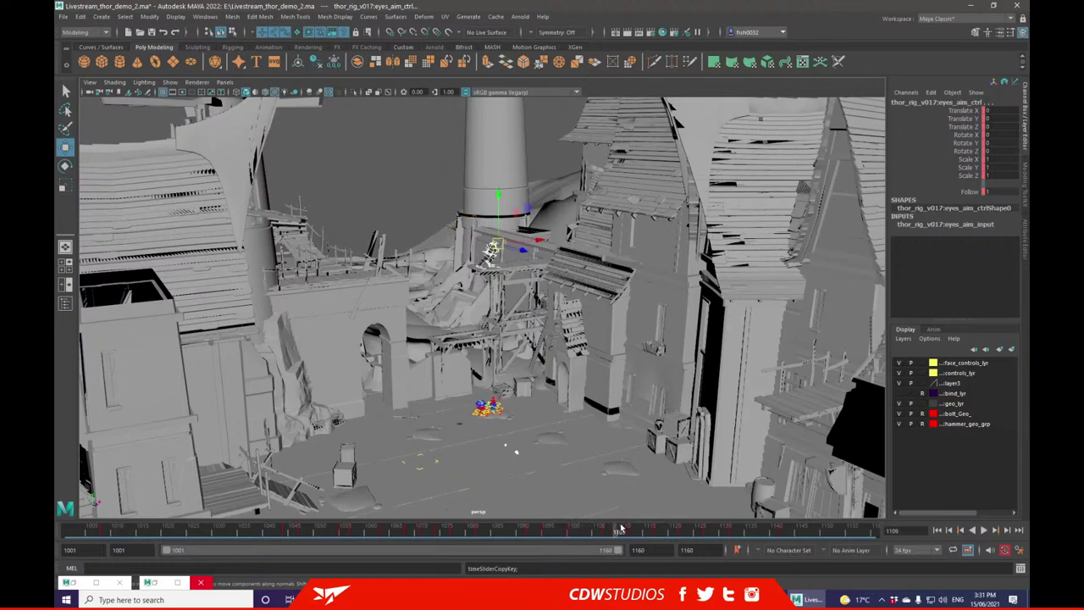
pyautogui.moveTo(567, 530); pyautogui.dragTo(574, 531)
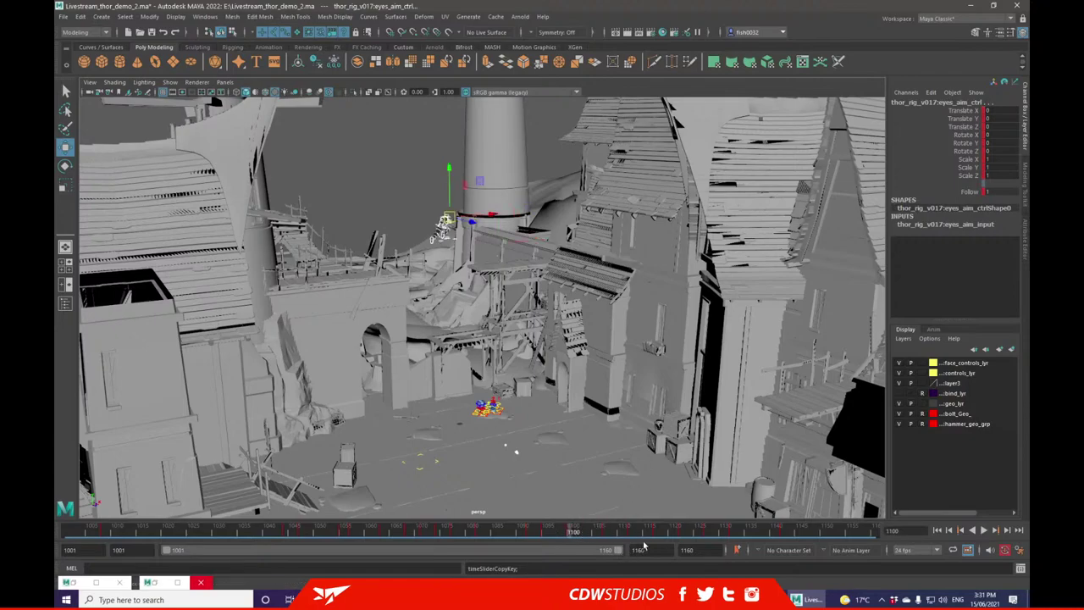
pyautogui.keyDown('shift'); pyautogui.moveTo(661, 533); pyautogui.dragTo(532, 532); pyautogui.keyUp('shift')
pyautogui.rightClick(550, 531)
pyautogui.moveTo(591, 387)
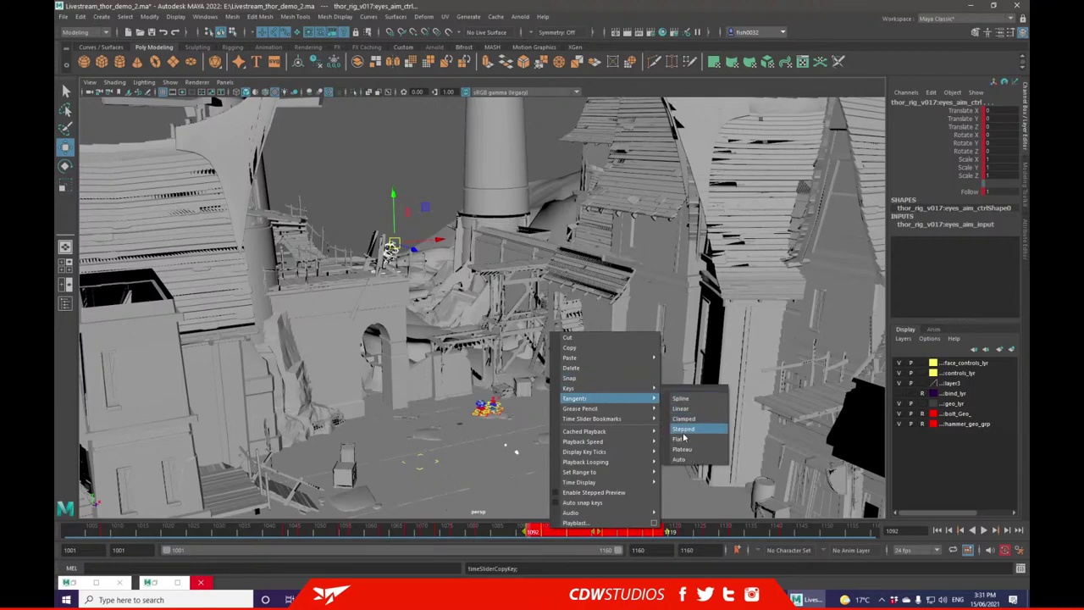
pyautogui.click(686, 432)
# - Scrub between frames 1100 and 1107 to check the stepped change from the leap pose to the following pose
pyautogui.click(739, 528)
pyautogui.moveTo(626, 531); pyautogui.dragTo(604, 531)
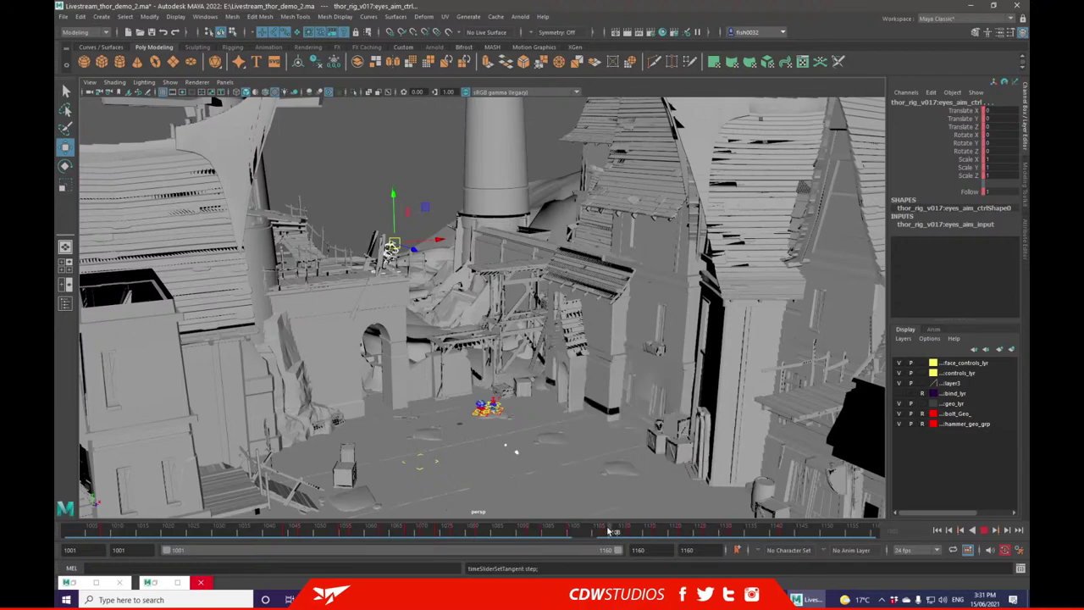
pyautogui.click(605, 532)
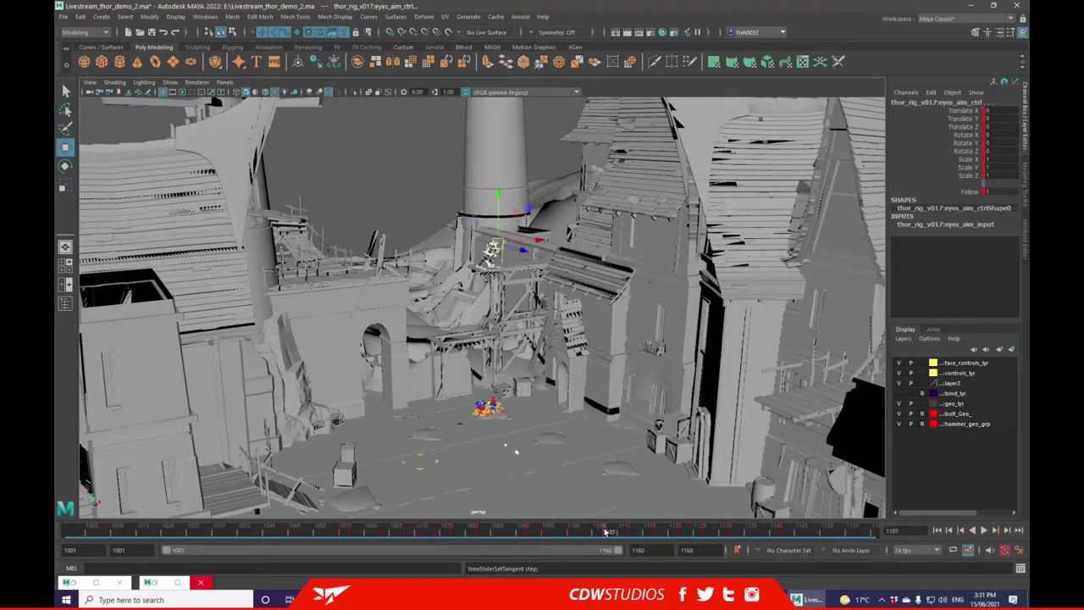
pyautogui.click(574, 531)
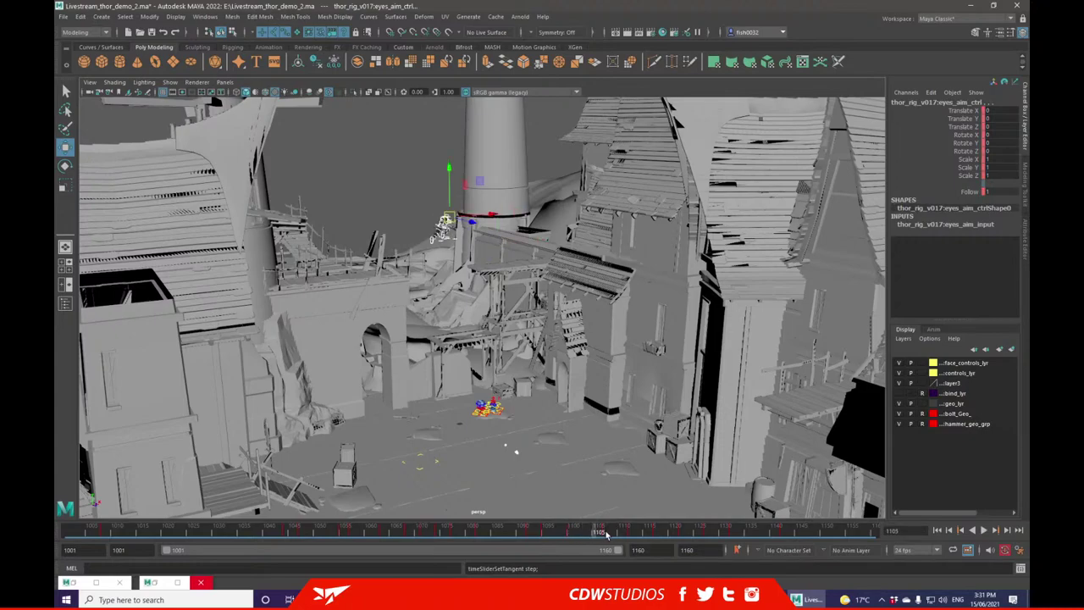
pyautogui.click(606, 531)
# - Deselect the rig, hide the NURBS curves and restore the floating idea_cam view window
pyautogui.click(580, 328)
pyautogui.click(170, 81)
pyautogui.click(203, 147)
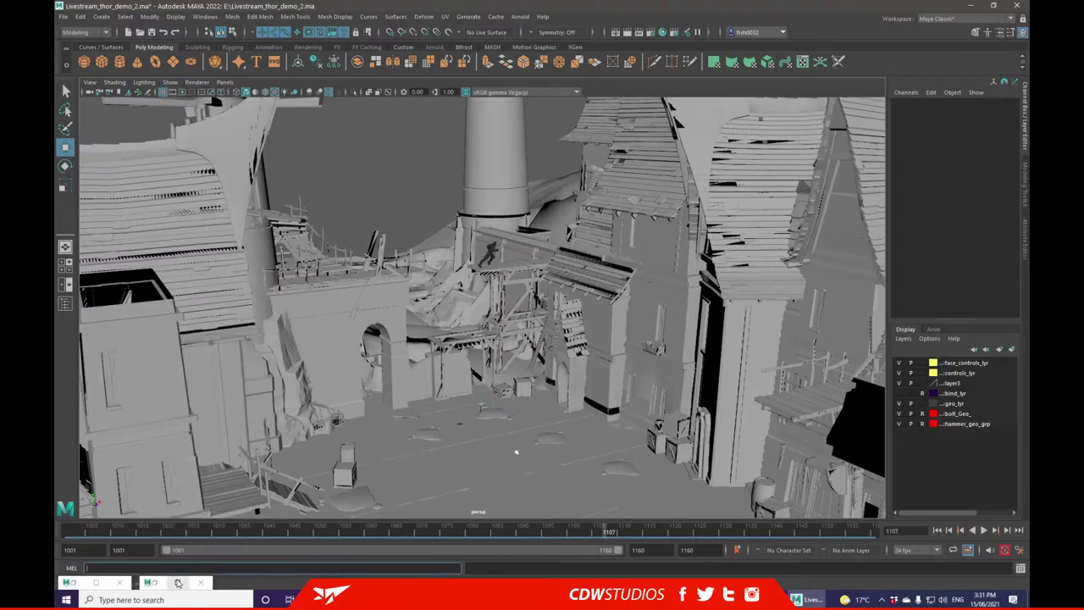
pyautogui.click(177, 582)
pyautogui.click(993, 5)
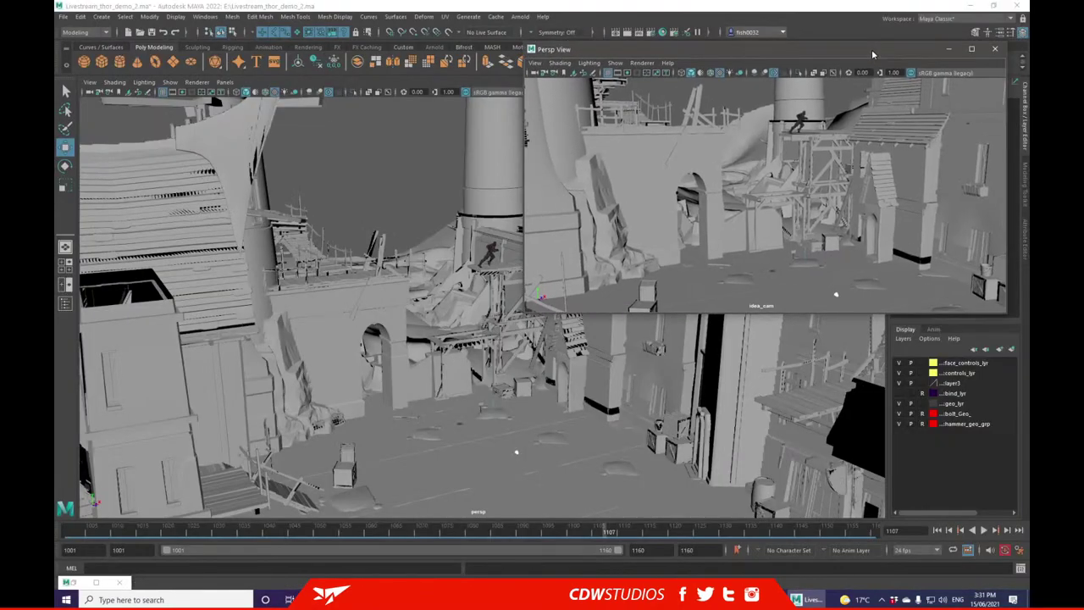
# - Minimize the floating view window, look through idea_cam in the main viewport and play back the animation
pyautogui.moveTo(736, 59); pyautogui.dragTo(429, 139)
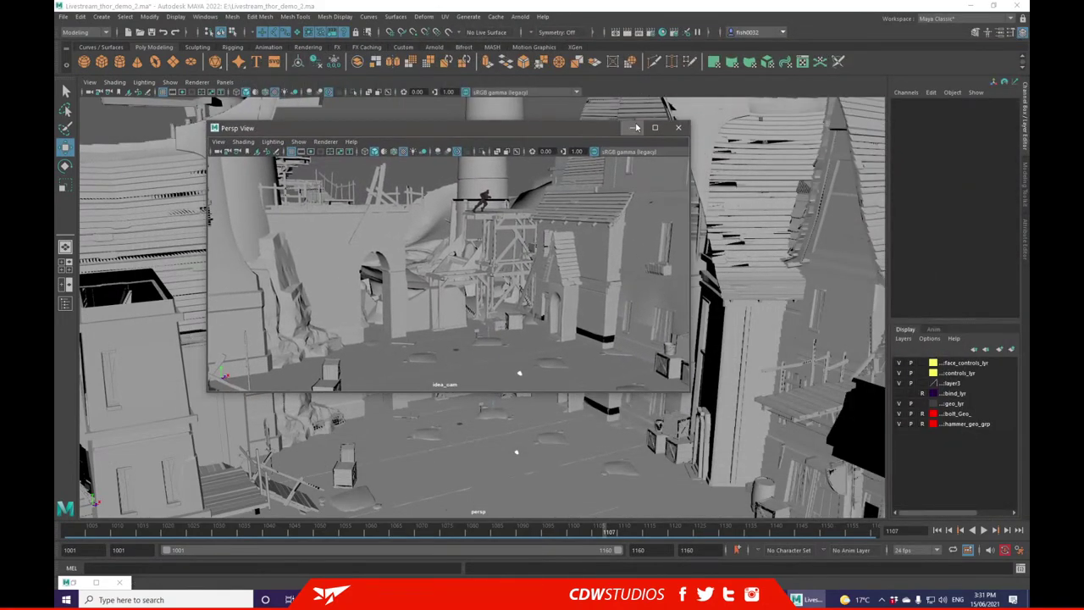
pyautogui.click(634, 127)
pyautogui.moveTo(423, 536); pyautogui.dragTo(475, 532)
pyautogui.moveTo(474, 340)
pyautogui.keyDown('alt'); pyautogui.mouseDown()
pyautogui.moveTo(494, 336)
pyautogui.moveTo(460, 335)
pyautogui.mouseUp(); pyautogui.keyUp('alt')
pyautogui.hotkey('ctrl', 'z')
pyautogui.click(225, 82)
pyautogui.moveTo(280, 92)
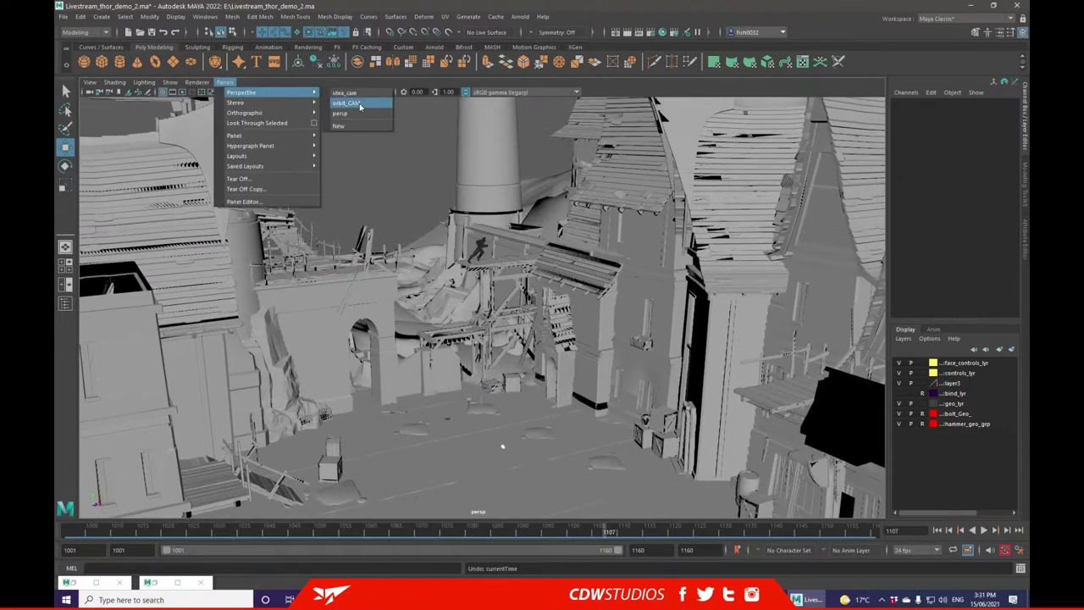
pyautogui.click(349, 92)
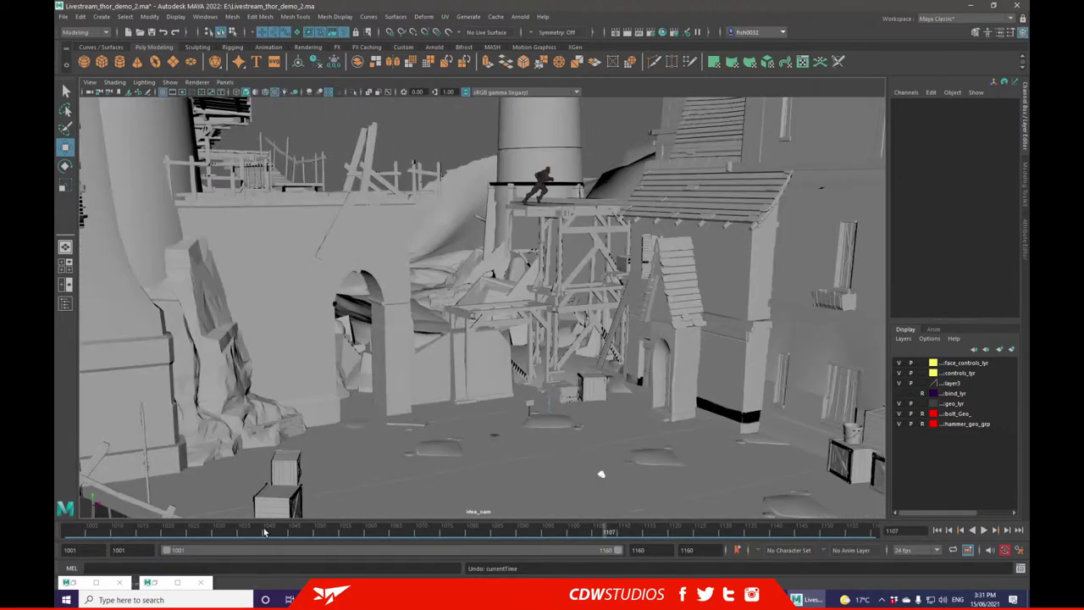
pyautogui.hotkey('alt', 'shift', 'v')
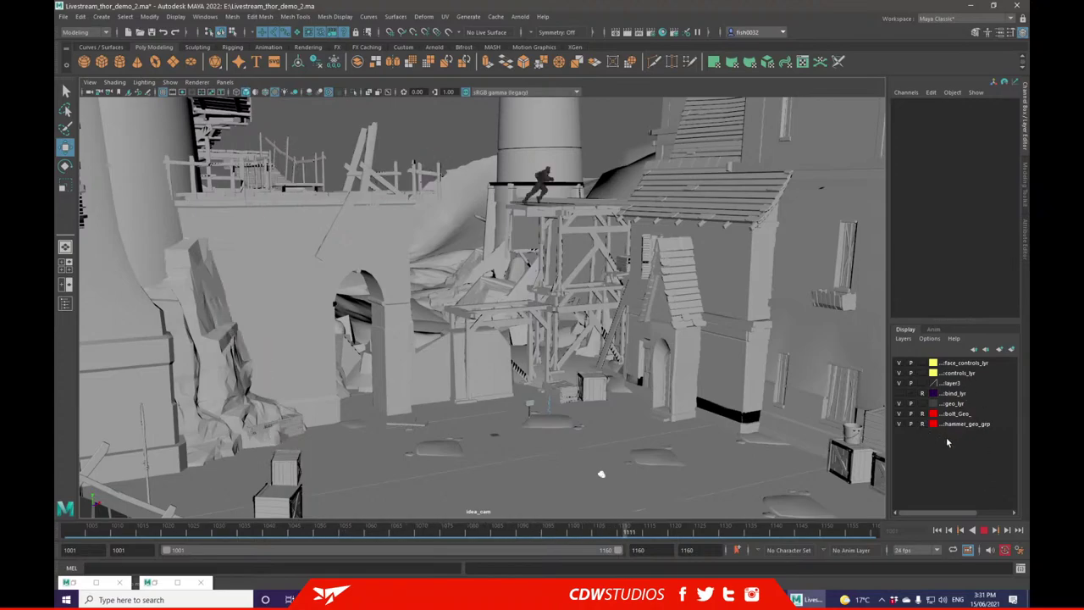
# - Show the NURBS curves again and select the Thor rig's left leg IK control at frame 1068
pyautogui.moveTo(563, 533); pyautogui.dragTo(415, 525)
pyautogui.click(170, 83)
pyautogui.click(210, 156)
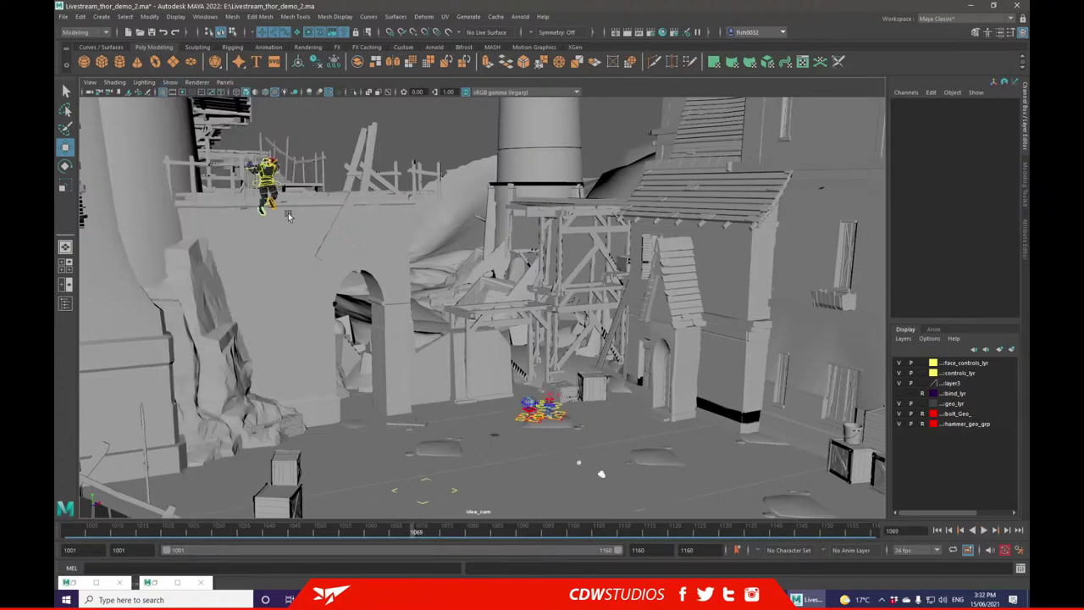
pyautogui.moveTo(261, 210); pyautogui.dragTo(286, 252)
pyautogui.moveTo(412, 530); pyautogui.dragTo(411, 530)
# - Return the viewport to the persp camera and pull the left leg IK control to about X 3, Y -28, Z -28
pyautogui.click(224, 83)
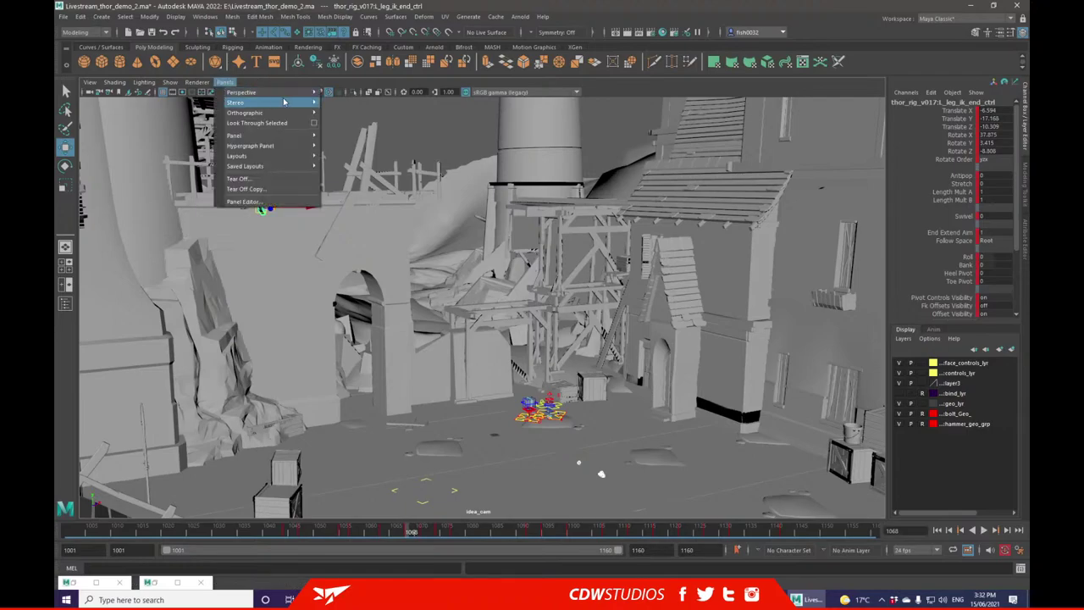
pyautogui.moveTo(311, 95)
pyautogui.click(351, 99)
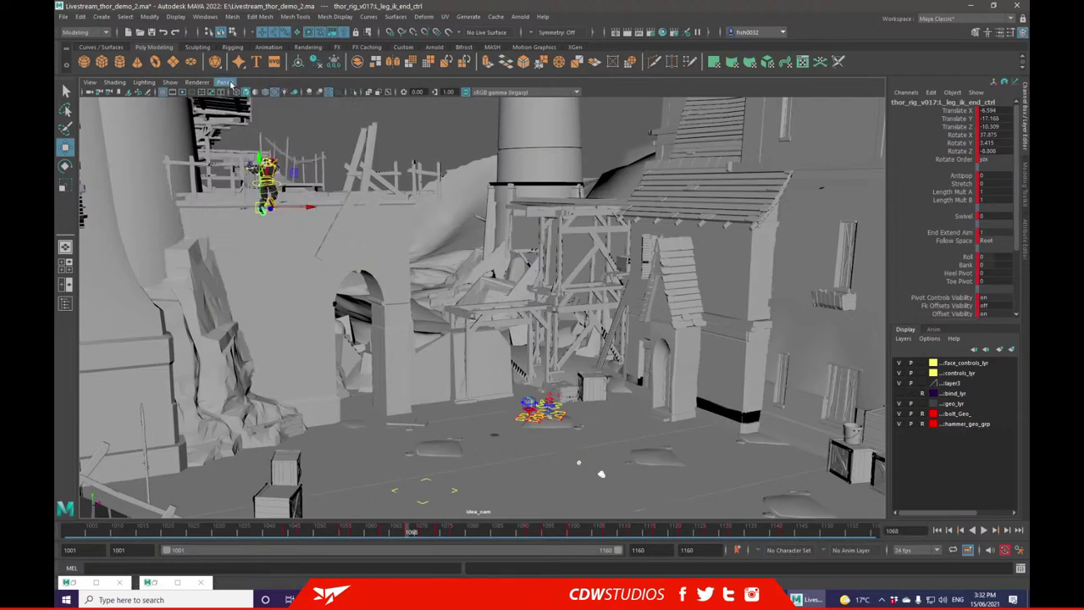
pyautogui.click(225, 82)
pyautogui.moveTo(271, 94)
pyautogui.click(355, 107)
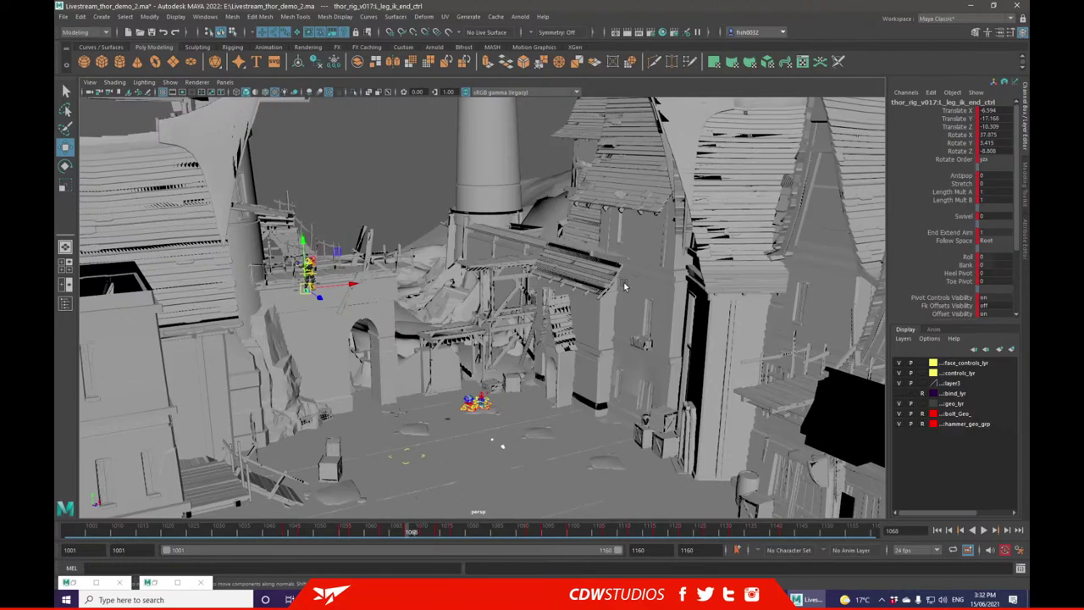
pyautogui.press('f')
pyautogui.scroll(-10, 581, 303)
pyautogui.keyDown('alt'); pyautogui.moveTo(583, 291); pyautogui.dragTo(498, 299); pyautogui.keyUp('alt')
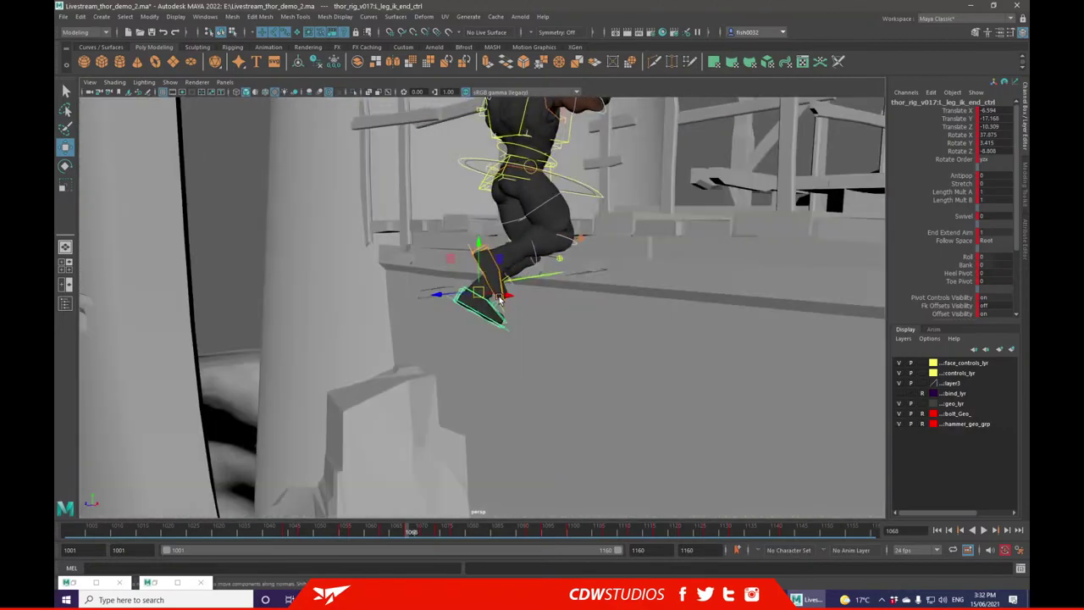
pyautogui.scroll(-6, 498, 299)
pyautogui.keyDown('alt'); pyautogui.moveTo(423, 338); pyautogui.dragTo(492, 346); pyautogui.keyUp('alt')
pyautogui.moveTo(478, 303)
pyautogui.mouseDown()
pyautogui.moveTo(458, 326)
pyautogui.moveTo(469, 315)
pyautogui.mouseUp()
# - Rotate the left leg IK control to about X 65, Y 3, Z 15 so the foot trails with toes down
pyautogui.press('e')
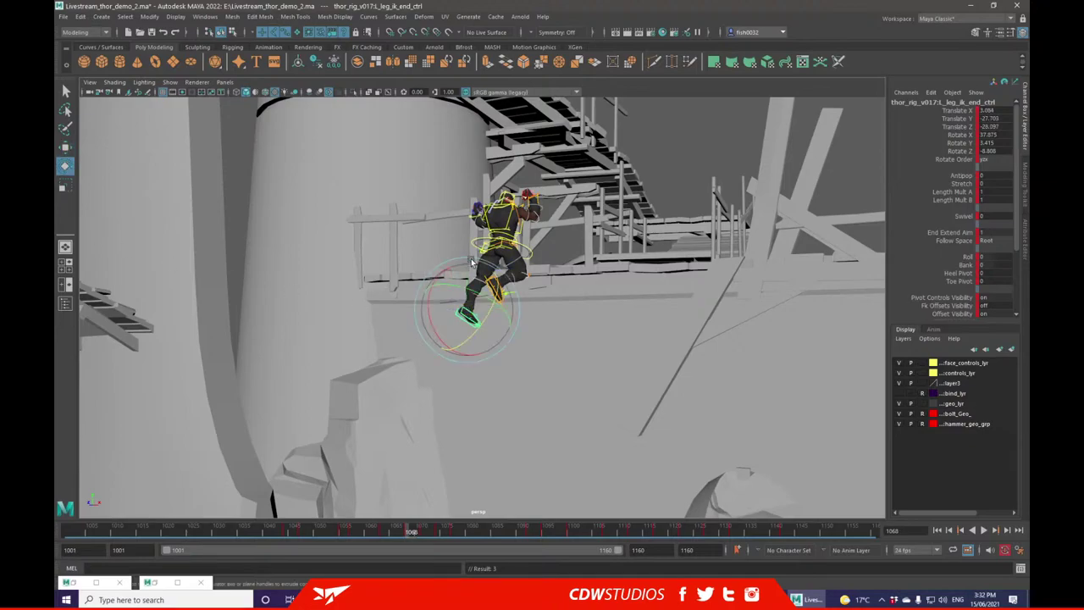
pyautogui.moveTo(437, 278); pyautogui.dragTo(606, 279)
pyautogui.press('f')
pyautogui.scroll(-3, 546, 248)
pyautogui.moveTo(506, 273); pyautogui.dragTo(462, 276)
pyautogui.moveTo(496, 237); pyautogui.dragTo(503, 247)
pyautogui.moveTo(438, 247); pyautogui.dragTo(429, 256)
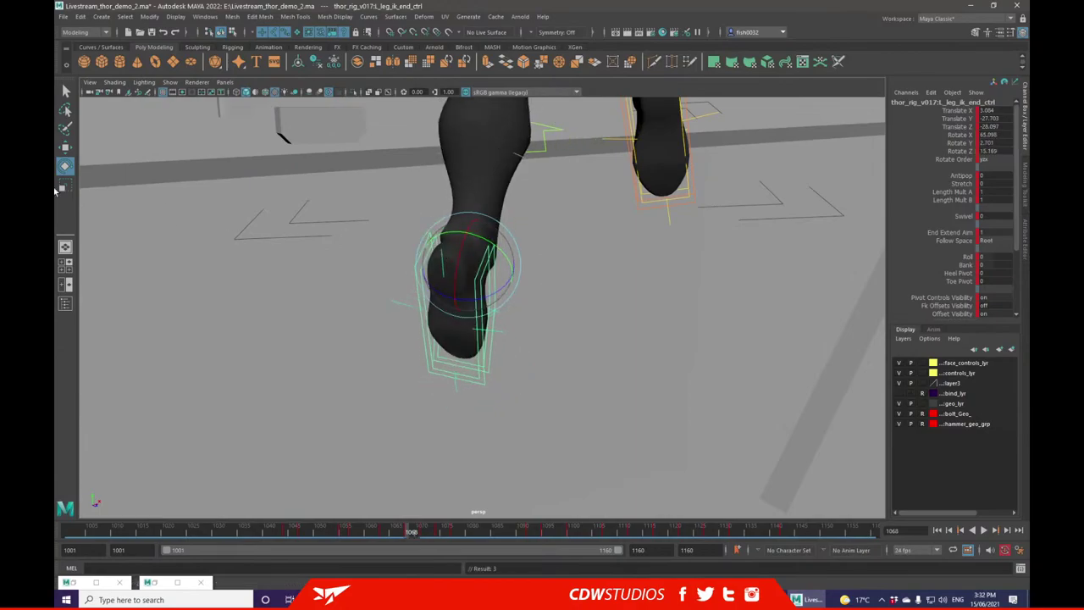
# - Reposition the left leg IK control behind the body to about X -0.7, Y -17.3, Z -35.9 and deselect it
pyautogui.click(70, 147)
pyautogui.keyDown('alt'); pyautogui.moveTo(339, 292); pyautogui.dragTo(456, 244); pyautogui.keyUp('alt')
pyautogui.moveTo(511, 268); pyautogui.dragTo(471, 215)
pyautogui.scroll(-4, 557, 211)
pyautogui.keyDown('alt'); pyautogui.moveTo(557, 217); pyautogui.dragTo(476, 293, button='middle'); pyautogui.keyUp('alt')
pyautogui.keyDown('alt'); pyautogui.moveTo(475, 293); pyautogui.dragTo(573, 271); pyautogui.keyUp('alt')
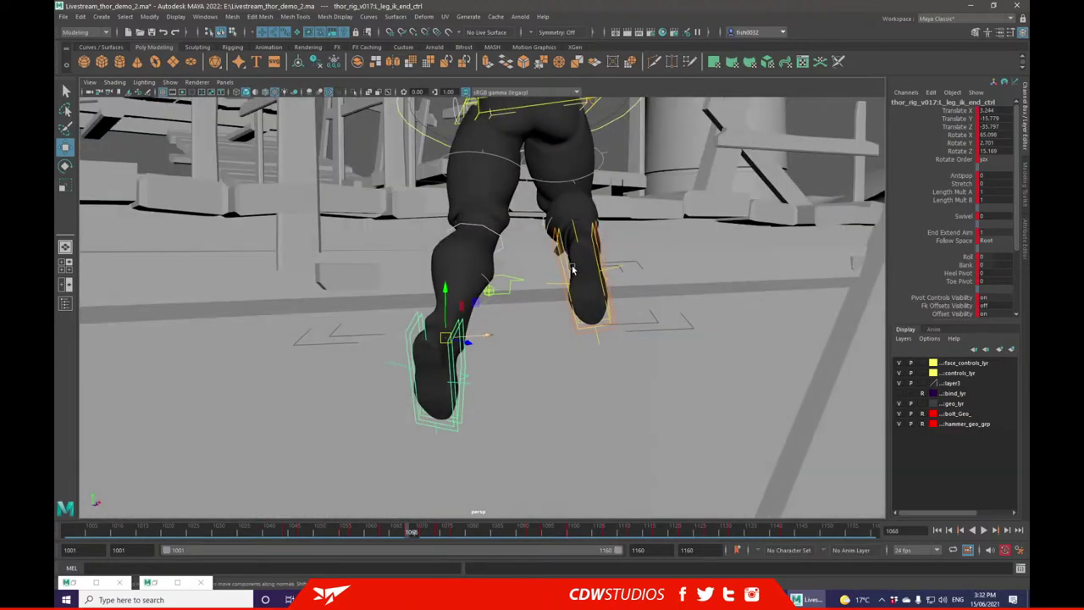
pyautogui.keyDown('alt'); pyautogui.moveTo(573, 271); pyautogui.dragTo(496, 317, button='middle'); pyautogui.keyUp('alt')
pyautogui.moveTo(371, 371); pyautogui.dragTo(385, 379)
pyautogui.click(581, 151)
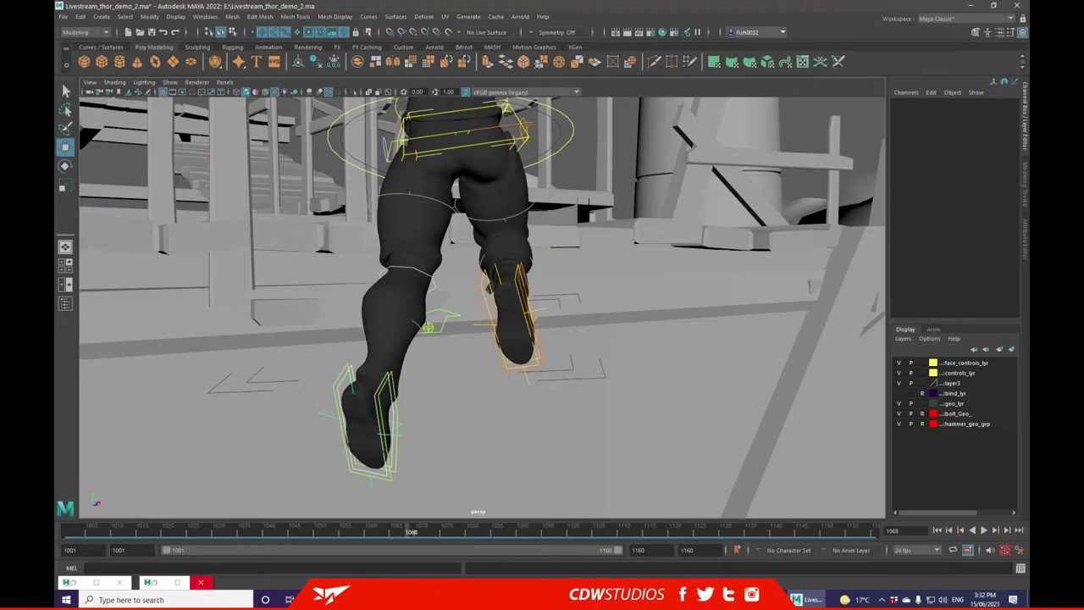
# - Switch to the idea.JPG picture in Photos and draw looping blue pen strokes beside the scaffold to illustrate leg motion
pyautogui.click(201, 582)
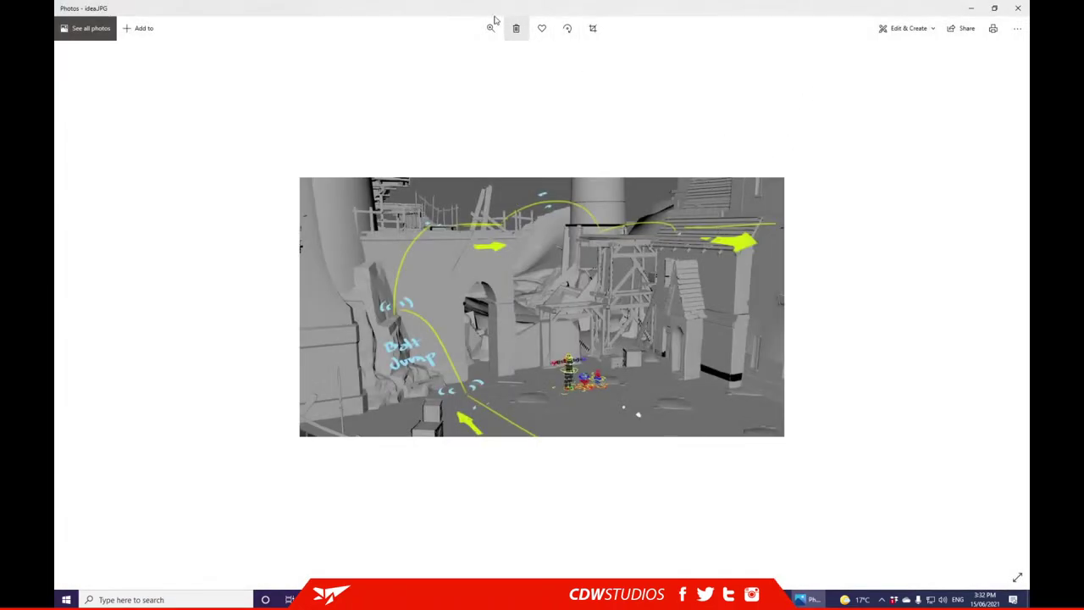
pyautogui.click(904, 28)
pyautogui.click(872, 81)
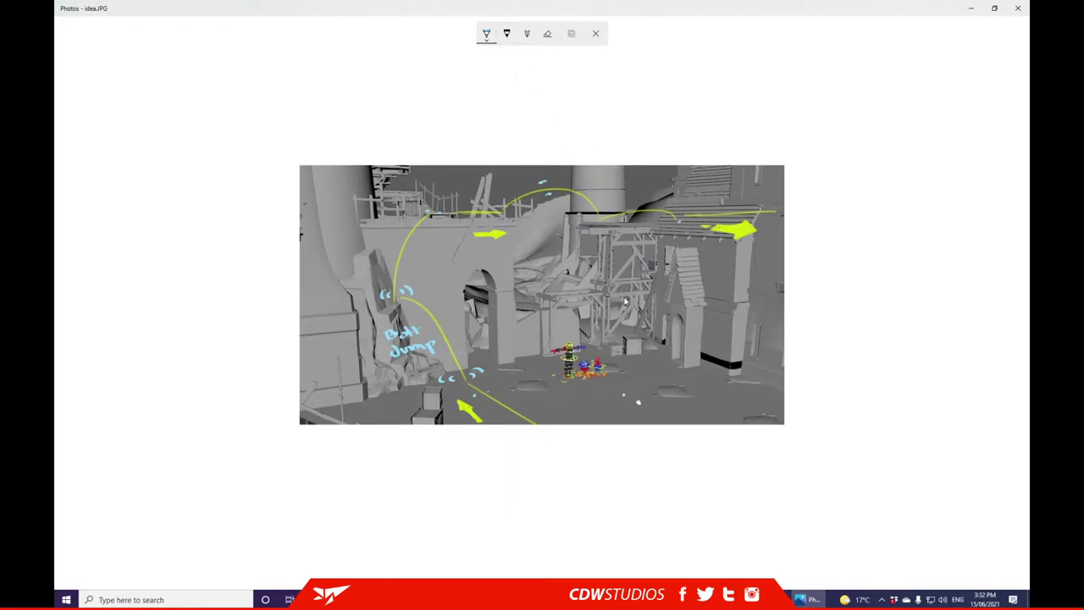
pyautogui.moveTo(627, 234); pyautogui.dragTo(622, 395)
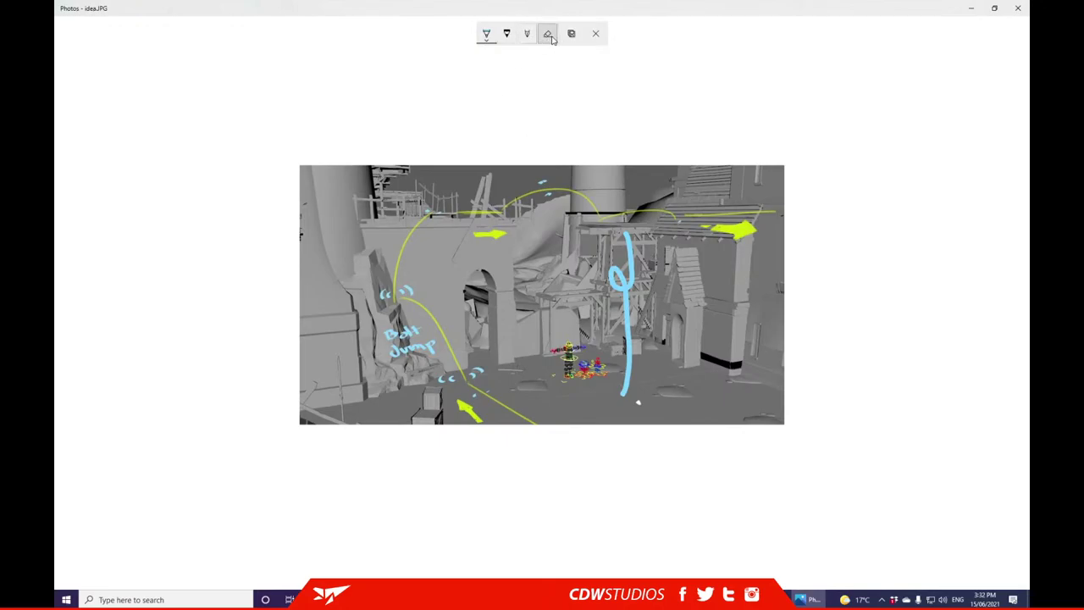
pyautogui.moveTo(681, 234)
pyautogui.mouseDown()
pyautogui.moveTo(682, 264)
pyautogui.moveTo(658, 277)
pyautogui.mouseUp()
pyautogui.moveTo(683, 312)
pyautogui.mouseDown()
pyautogui.moveTo(709, 315)
pyautogui.moveTo(656, 377)
pyautogui.moveTo(673, 423)
pyautogui.mouseUp()
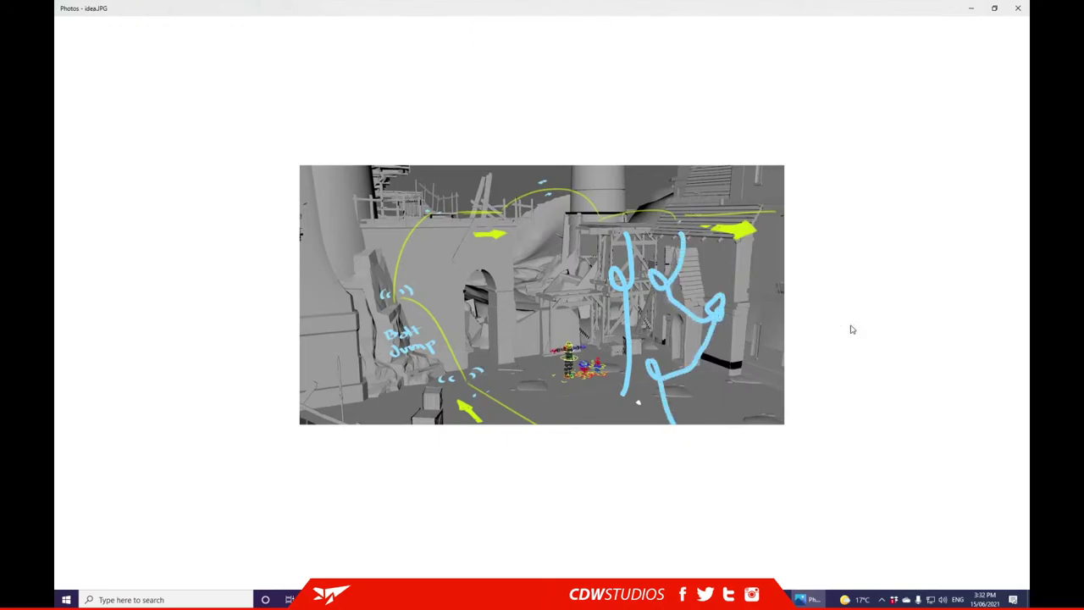
# - Erase the blue pen strokes from idea.JPG and close the picture to return to Maya
pyautogui.click(547, 34)
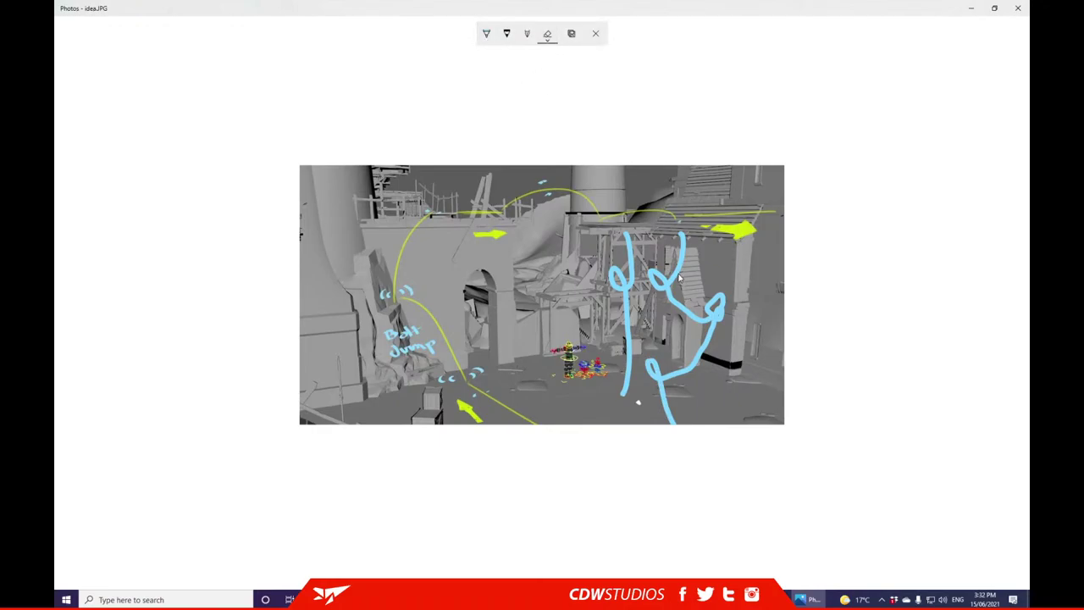
pyautogui.moveTo(626, 269); pyautogui.dragTo(661, 274)
pyautogui.click(507, 34)
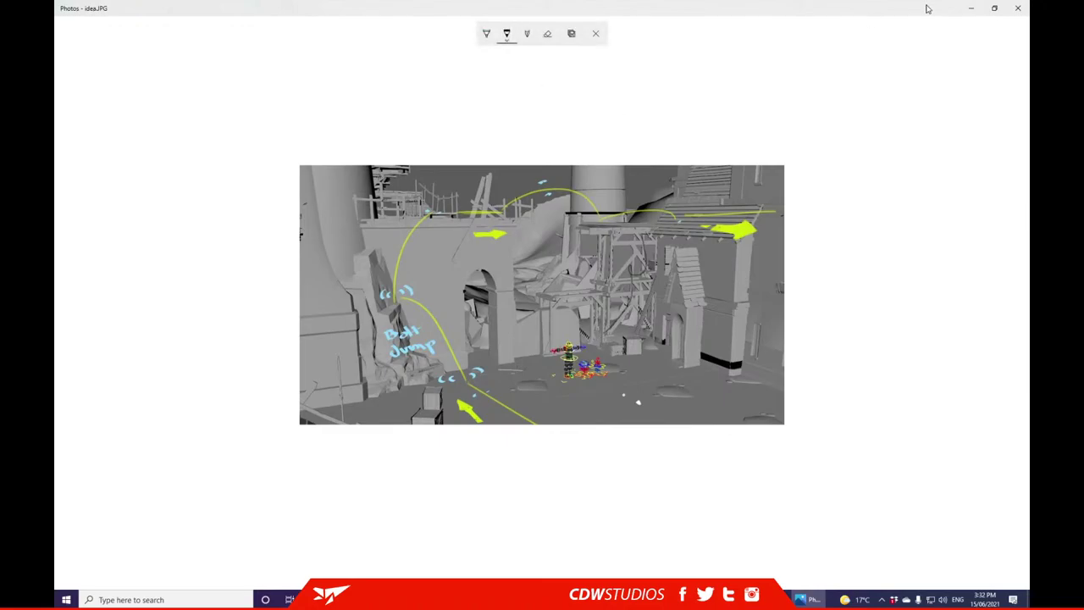
pyautogui.click(1017, 7)
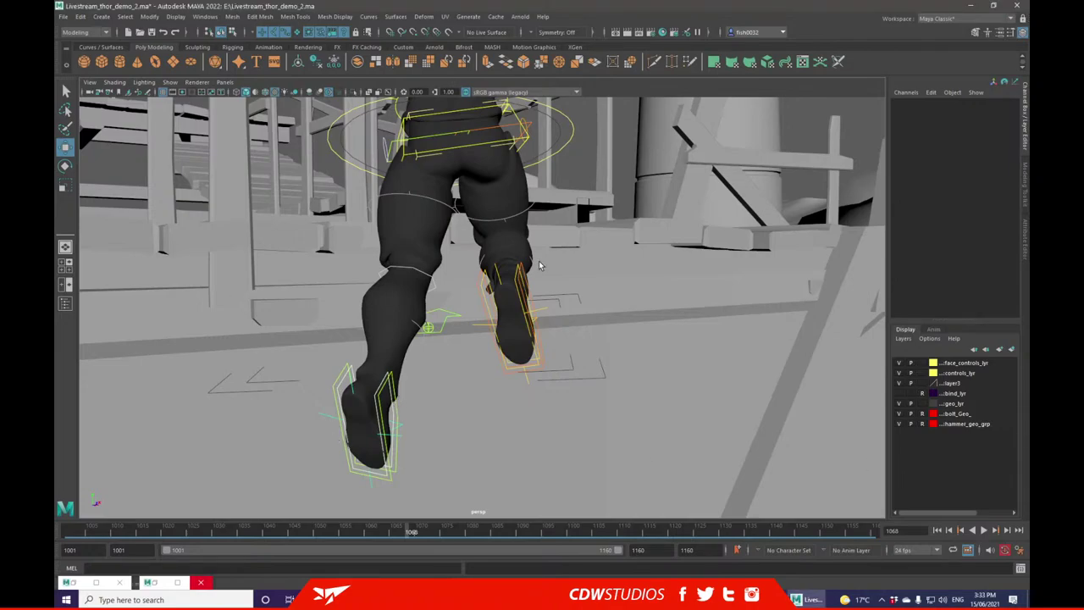
# - Nudge the left leg IK control sideways at frame 1068 to refine the trailing foot
pyautogui.click(388, 386)
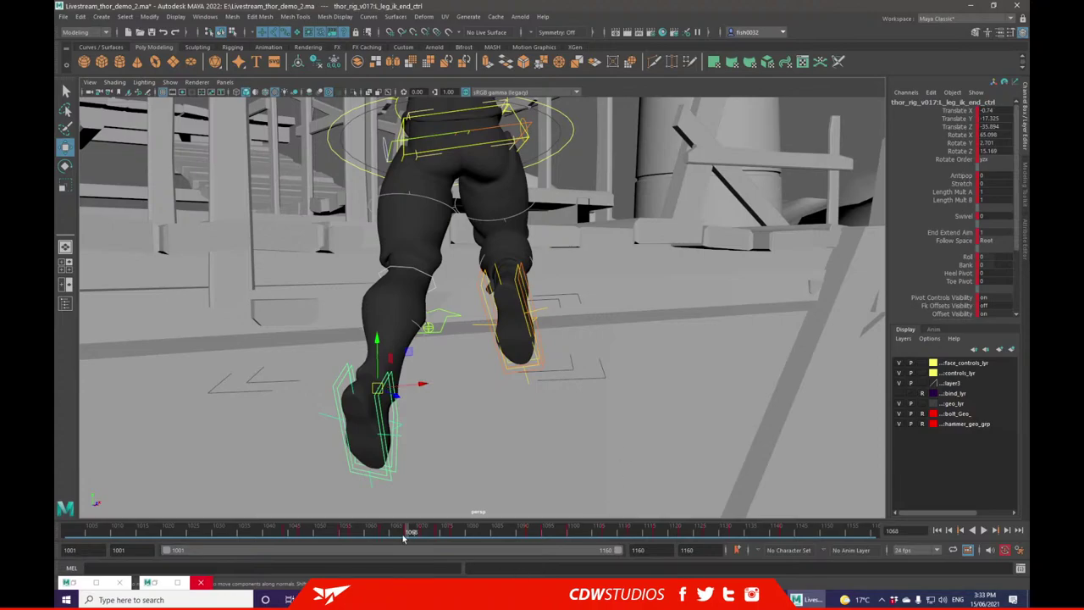
pyautogui.moveTo(379, 388); pyautogui.dragTo(402, 392)
# - Move the rig_extra control at frame 1068 to about X 82.7, Y 757.1, Z 666.5 and compare with the earlier pose
pyautogui.keyDown('alt'); pyautogui.moveTo(572, 271); pyautogui.dragTo(588, 314); pyautogui.keyUp('alt')
pyautogui.click(480, 297)
pyautogui.click(65, 166)
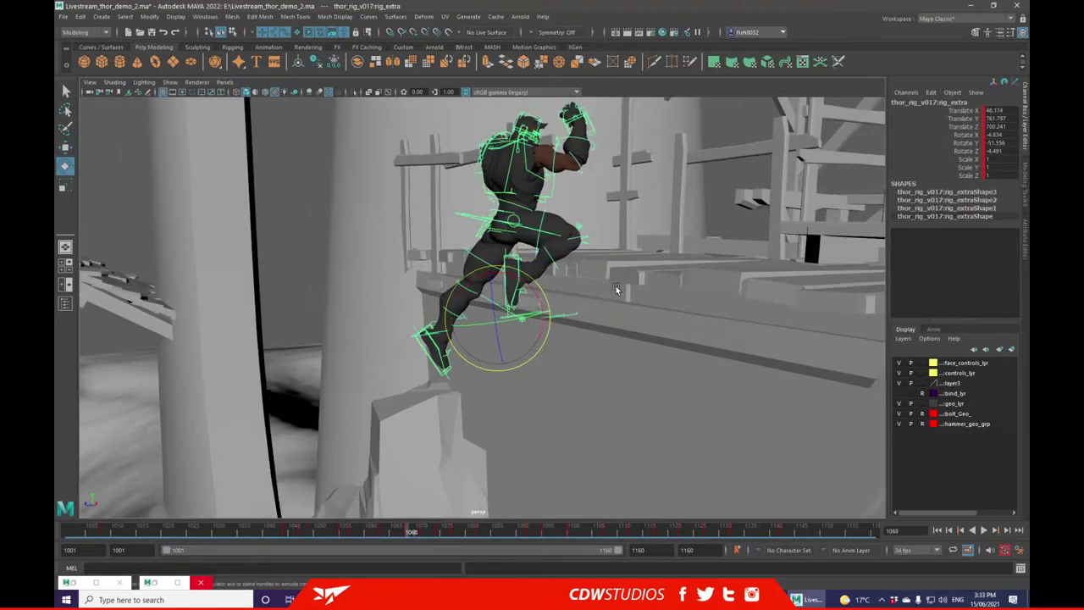
pyautogui.keyDown('alt'); pyautogui.moveTo(615, 289); pyautogui.dragTo(95, 169, button='right'); pyautogui.keyUp('alt')
pyautogui.click(67, 148)
pyautogui.moveTo(498, 317); pyautogui.dragTo(473, 316)
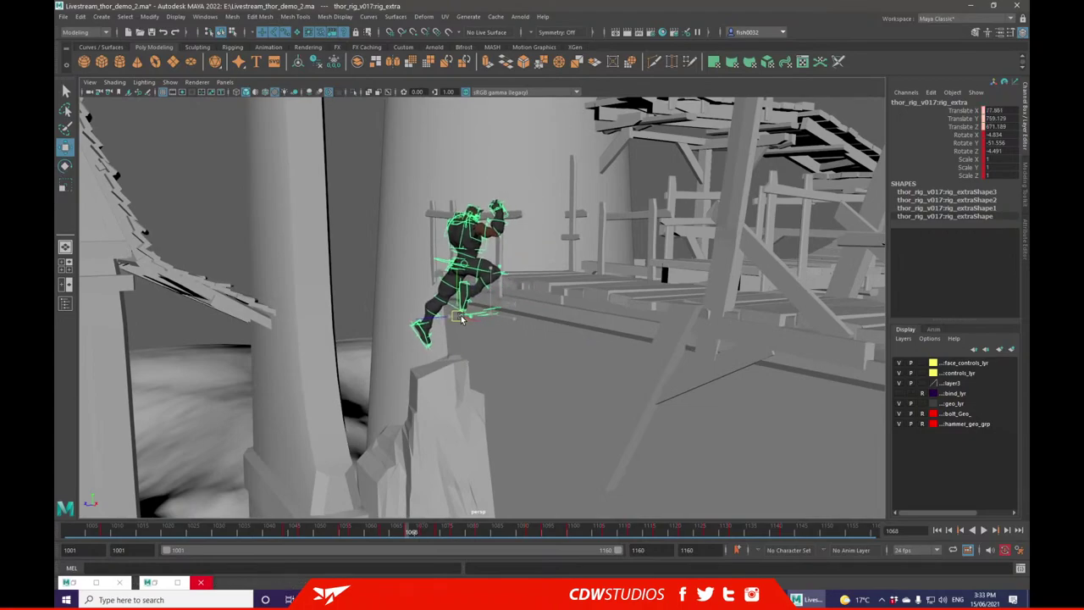
pyautogui.click(386, 532)
pyautogui.click(410, 531)
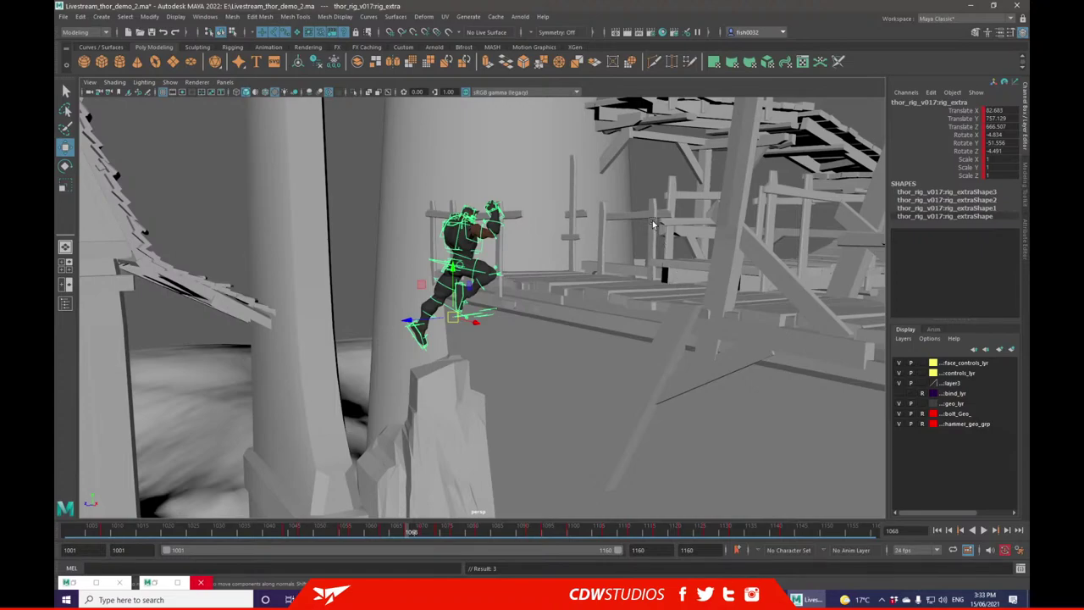
# - Raise the whole Thor rig at frame 1068 with rig_extra to about X 51, Y 834, Z 678, level with the walkway
pyautogui.keyDown('alt'); pyautogui.moveTo(667, 214); pyautogui.dragTo(385, 533); pyautogui.keyUp('alt')
pyautogui.click(407, 535)
pyautogui.keyDown('alt'); pyautogui.moveTo(458, 482); pyautogui.dragTo(527, 337); pyautogui.keyUp('alt')
pyautogui.moveTo(466, 315); pyautogui.dragTo(498, 293)
pyautogui.keyDown('alt'); pyautogui.moveTo(575, 327); pyautogui.dragTo(480, 282); pyautogui.keyUp('alt')
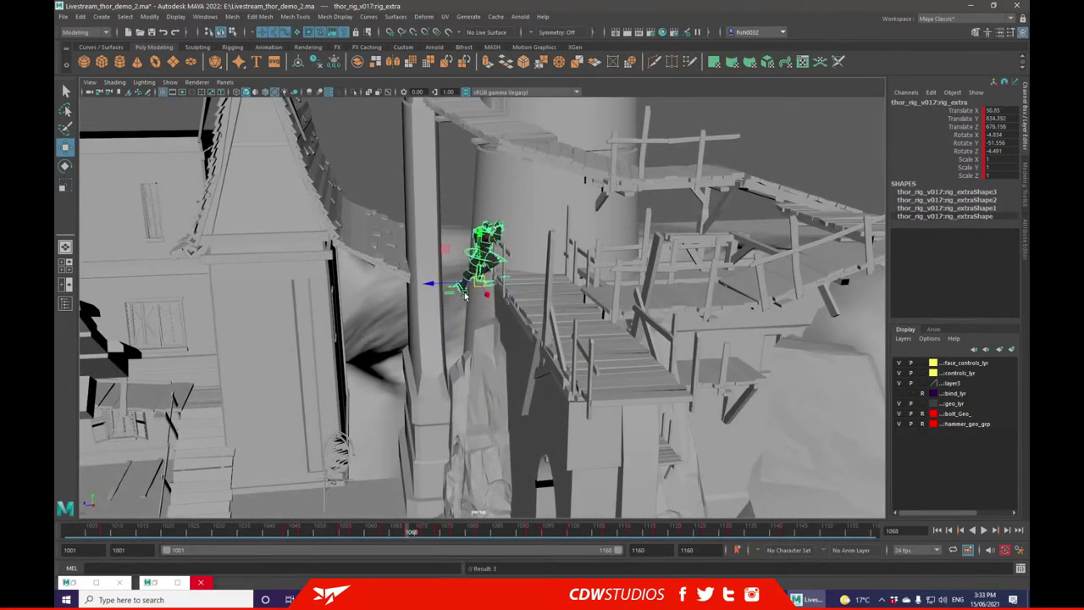
pyautogui.click(463, 289)
pyautogui.press('f')
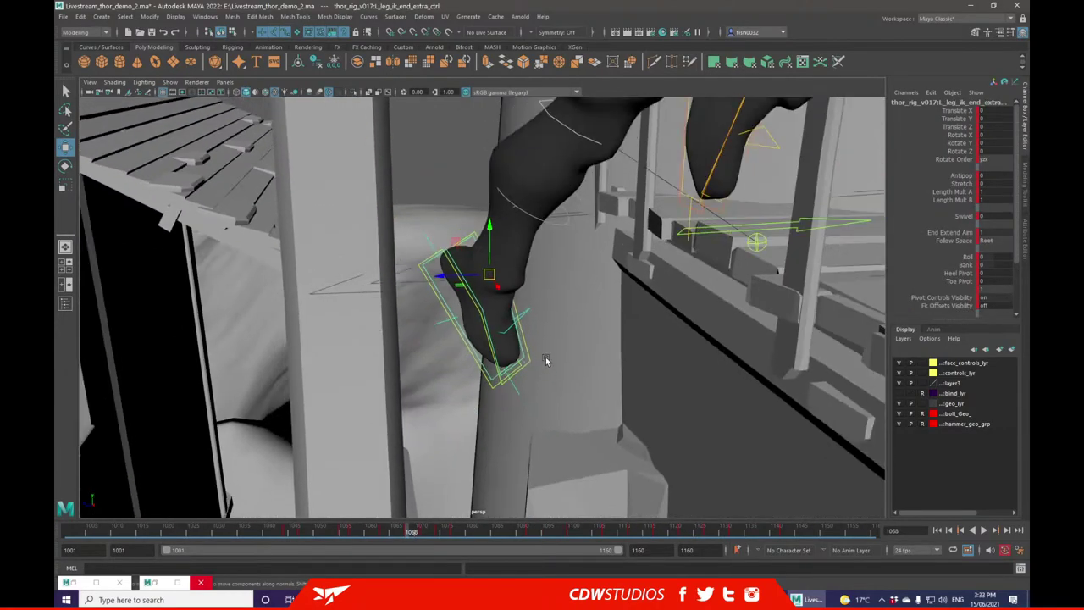
pyautogui.moveTo(490, 276); pyautogui.dragTo(540, 298)
pyautogui.hotkey('ctrl', 'z')
# - Lower the left leg IK control at frame 1068 and shift it toward the walkway to extend the trailing leg
pyautogui.click(482, 362)
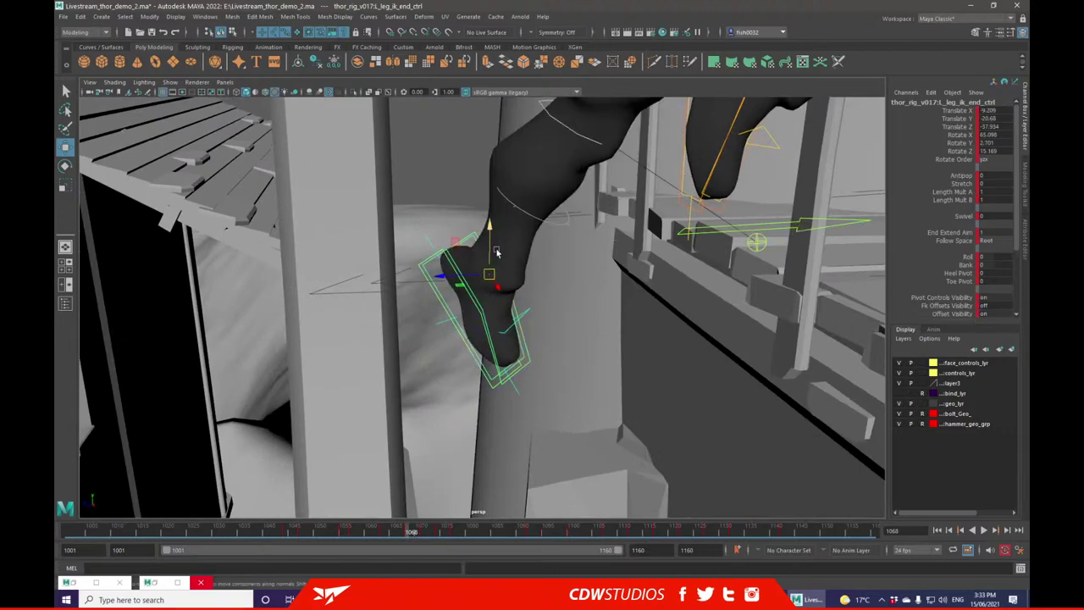
pyautogui.moveTo(490, 275); pyautogui.dragTo(552, 338)
pyautogui.keyDown('alt'); pyautogui.moveTo(542, 313); pyautogui.dragTo(618, 288); pyautogui.keyUp('alt')
pyautogui.scroll(-5, 643, 313)
# - Fine-tune the rig_extra control at frame 1068 to about X 43, Y 855, Z 684, comparing it with frame 1063
pyautogui.click(610, 270)
pyautogui.scroll(-4, 643, 288)
pyautogui.moveTo(381, 533); pyautogui.dragTo(409, 531)
pyautogui.moveTo(512, 300); pyautogui.dragTo(505, 288)
pyautogui.keyDown('alt'); pyautogui.moveTo(506, 313); pyautogui.dragTo(607, 286); pyautogui.keyUp('alt')
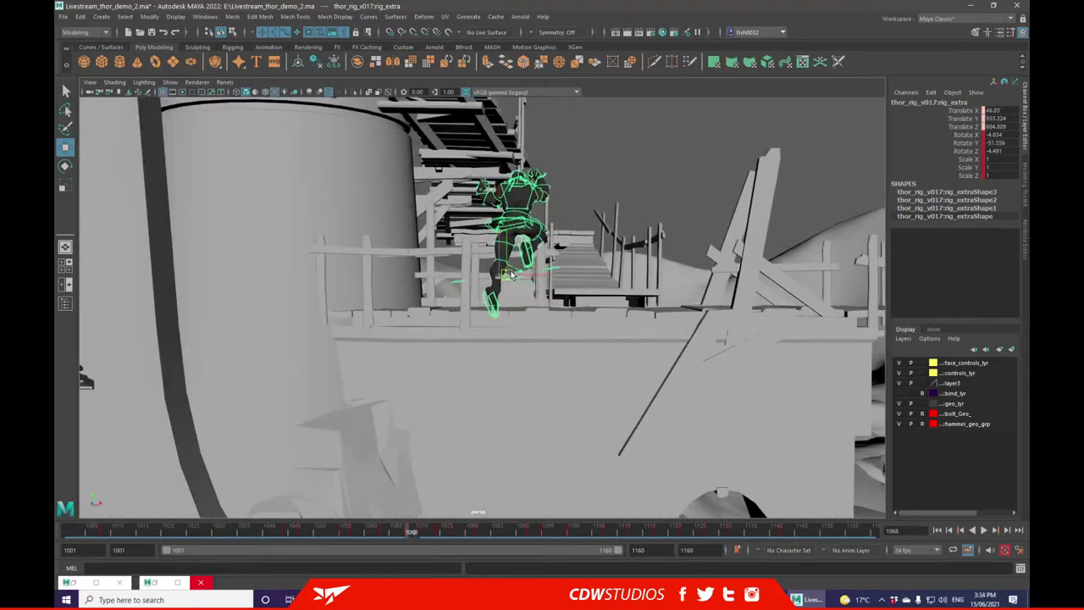
pyautogui.click(383, 534)
pyautogui.click(407, 532)
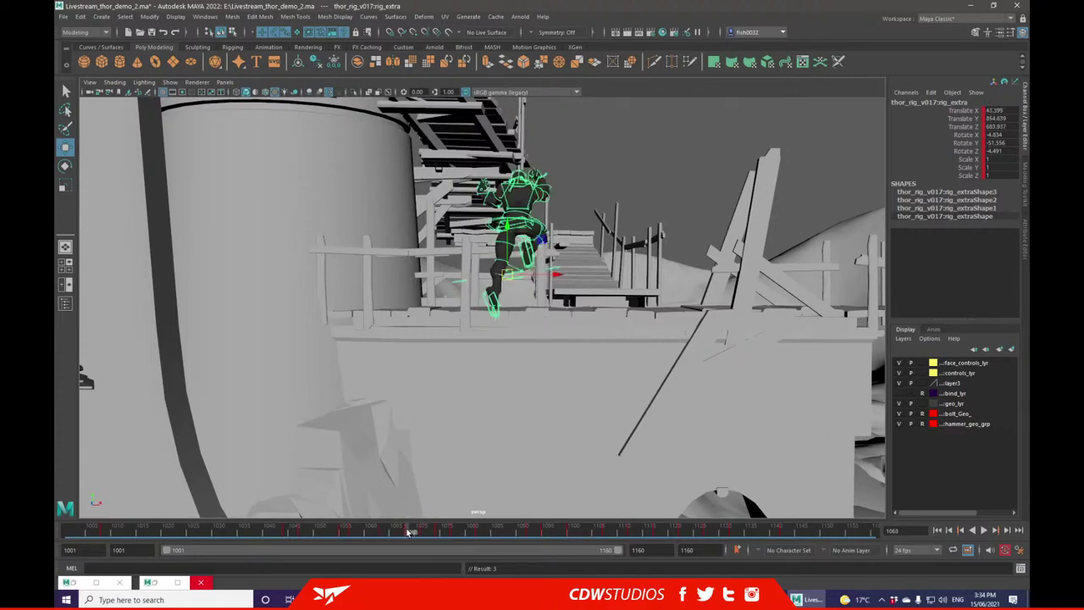
# - Shift the rig_extra control at frame 1071 to about X -38.5, Z 686.4 above the walkway
pyautogui.click(423, 532)
pyautogui.keyDown('alt'); pyautogui.moveTo(544, 230); pyautogui.dragTo(566, 228); pyautogui.keyUp('alt')
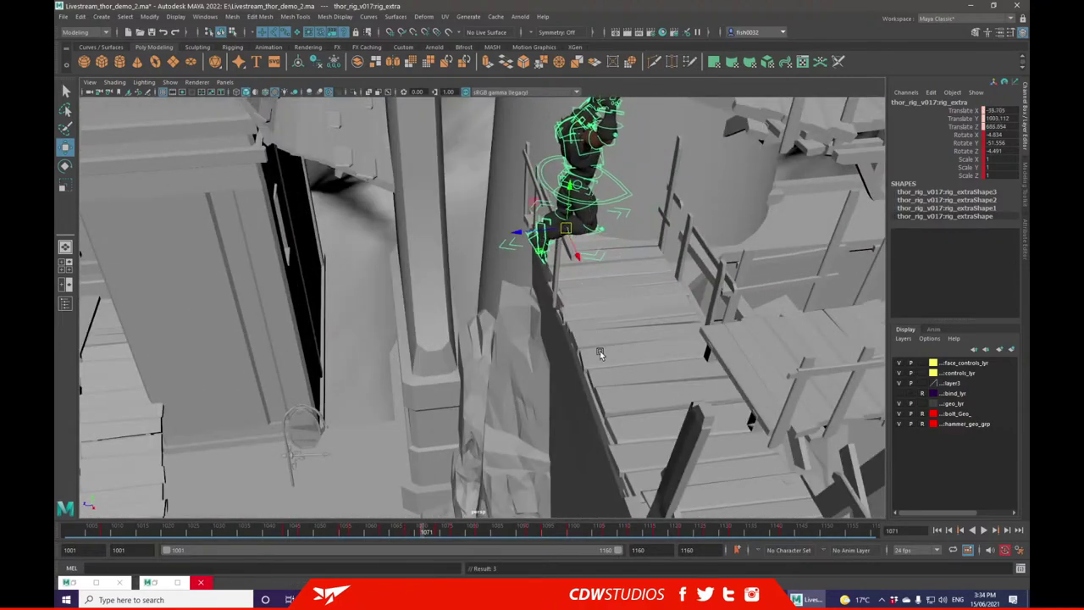
pyautogui.keyDown('alt'); pyautogui.moveTo(544, 301); pyautogui.dragTo(583, 275); pyautogui.keyUp('alt')
pyautogui.keyDown('alt'); pyautogui.moveTo(582, 275); pyautogui.dragTo(597, 360, button='middle'); pyautogui.keyUp('alt')
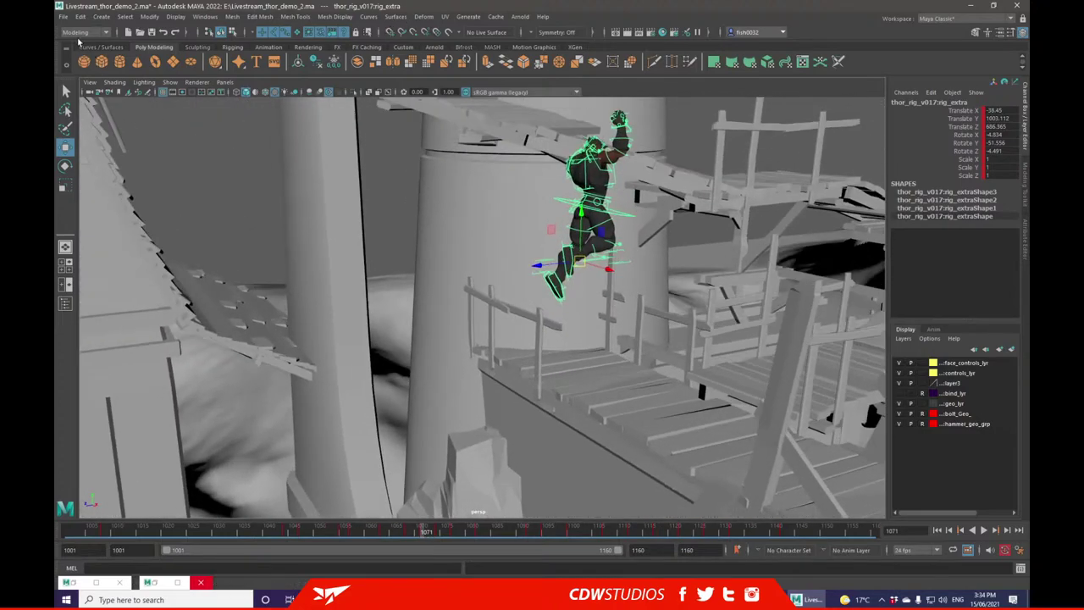
# - Switch to the Animation menu set and turn on ghosting for the selected rig_extra control
pyautogui.click(83, 34)
pyautogui.click(75, 63)
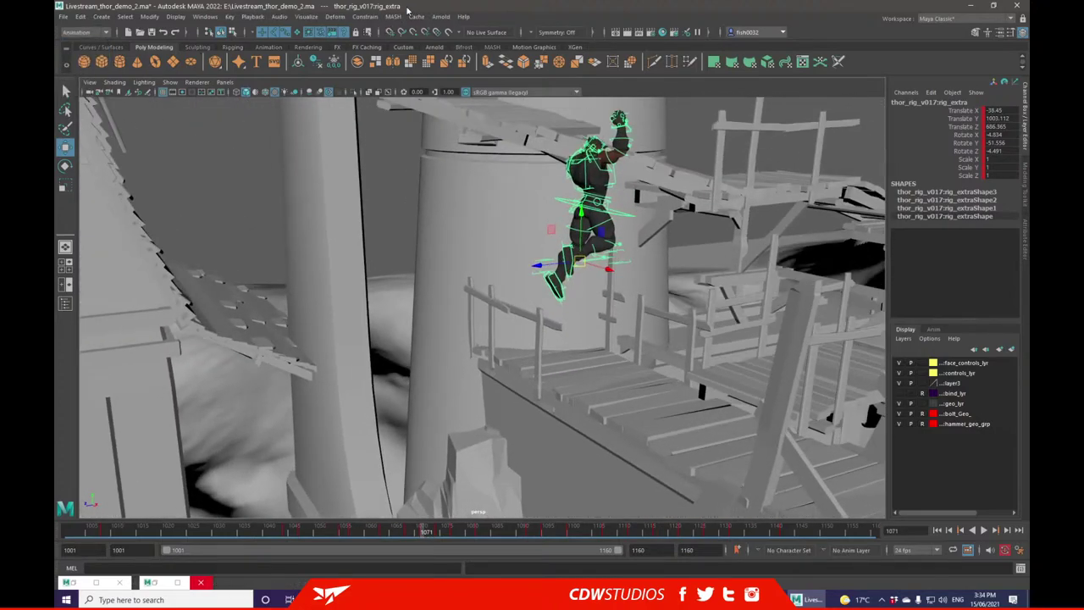
pyautogui.click(315, 18)
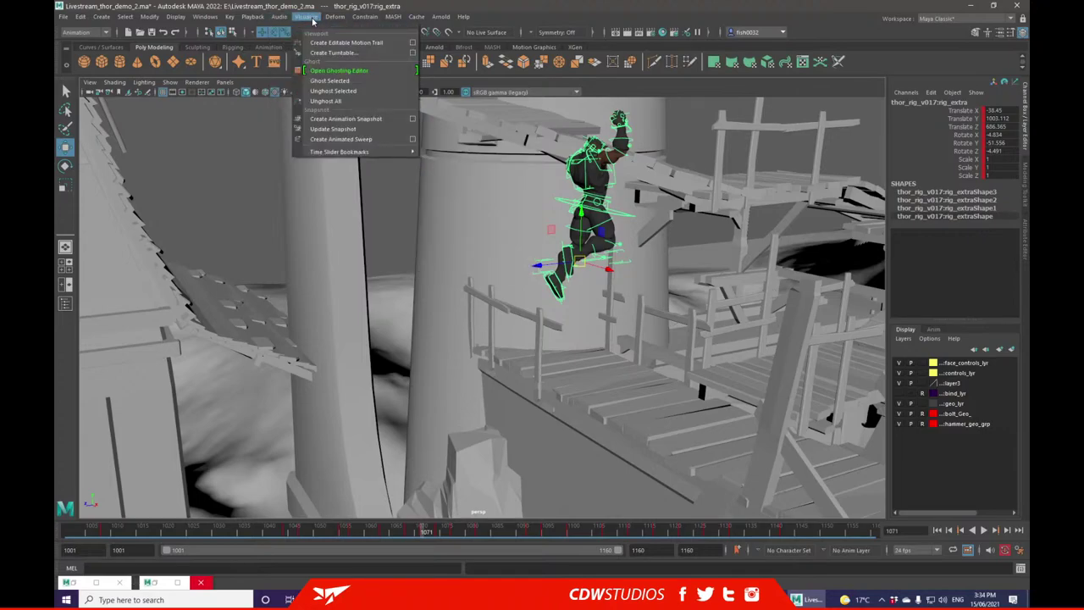
pyautogui.click(328, 81)
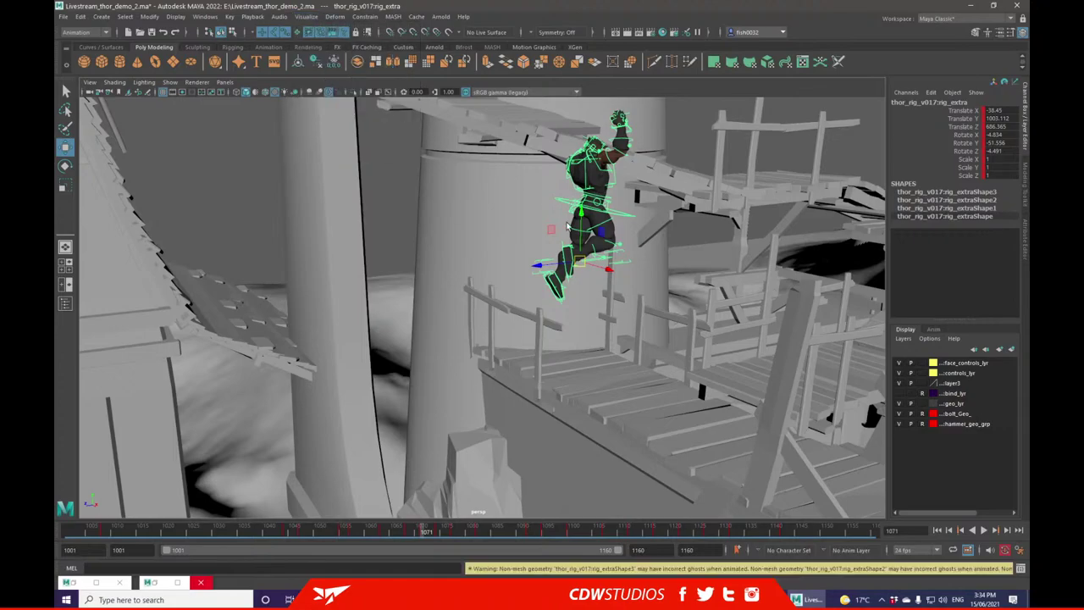
# - Move the rig_extra control at frame 1071 sideways to align the jump arc with the ghosted poses
pyautogui.keyDown('alt'); pyautogui.moveTo(506, 331); pyautogui.dragTo(524, 397); pyautogui.keyUp('alt')
pyautogui.moveTo(419, 531)
pyautogui.mouseDown()
pyautogui.moveTo(407, 529)
pyautogui.moveTo(426, 531)
pyautogui.mouseUp()
pyautogui.moveTo(533, 259); pyautogui.dragTo(511, 257)
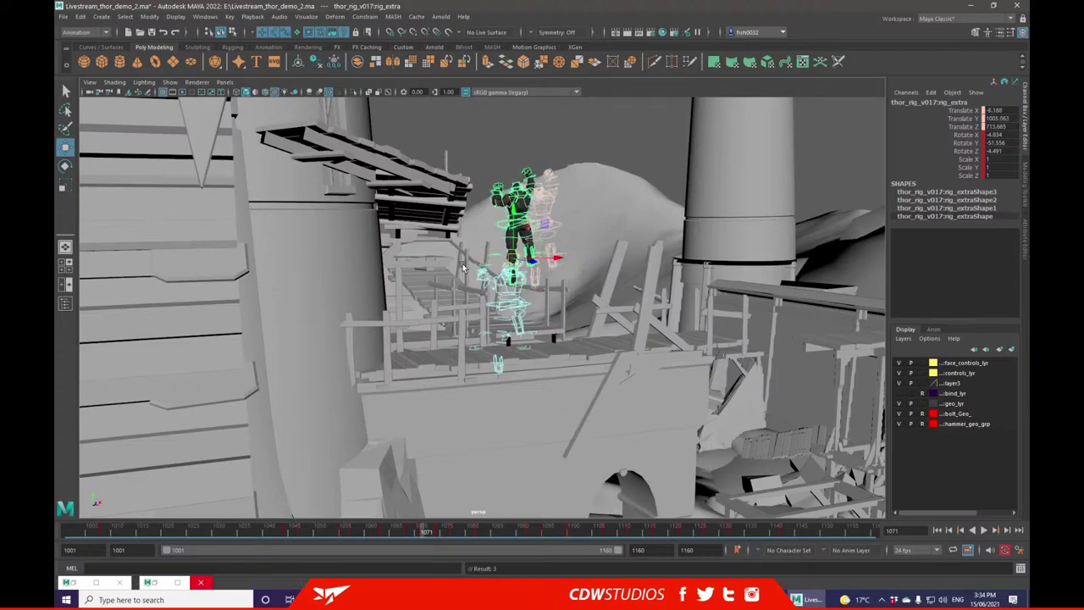
# - Adjust and key the rig_extra control at frame 1071 to about X 11.7, Z 698.8, checking the jump arc against the ghosts
pyautogui.press('s')
pyautogui.press('[')
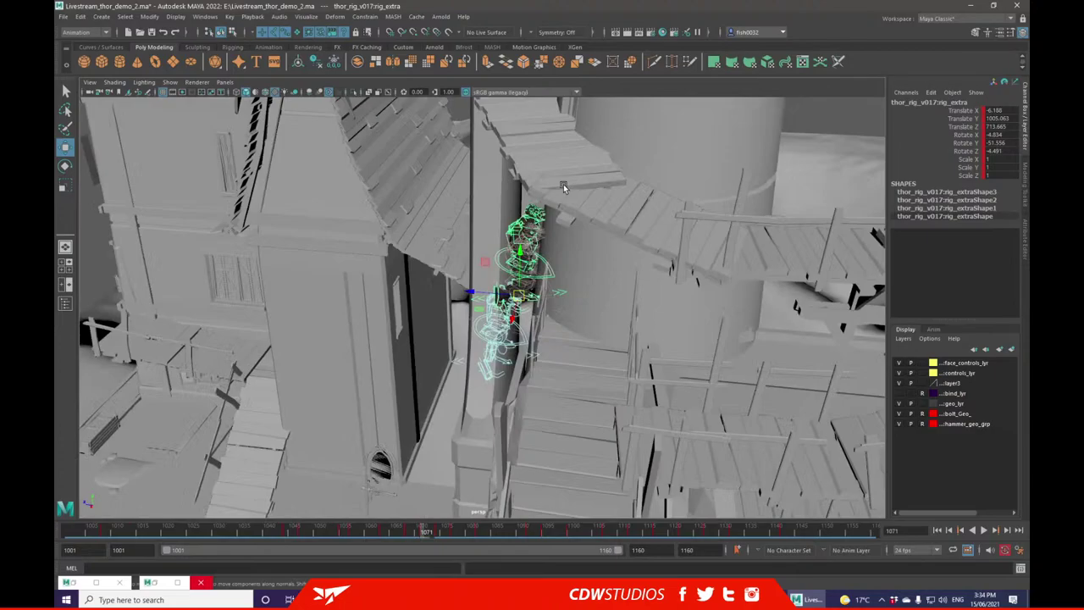
pyautogui.keyDown('alt'); pyautogui.moveTo(437, 173); pyautogui.dragTo(561, 184); pyautogui.keyUp('alt')
pyautogui.keyDown('alt'); pyautogui.moveTo(555, 256); pyautogui.dragTo(531, 284); pyautogui.keyUp('alt')
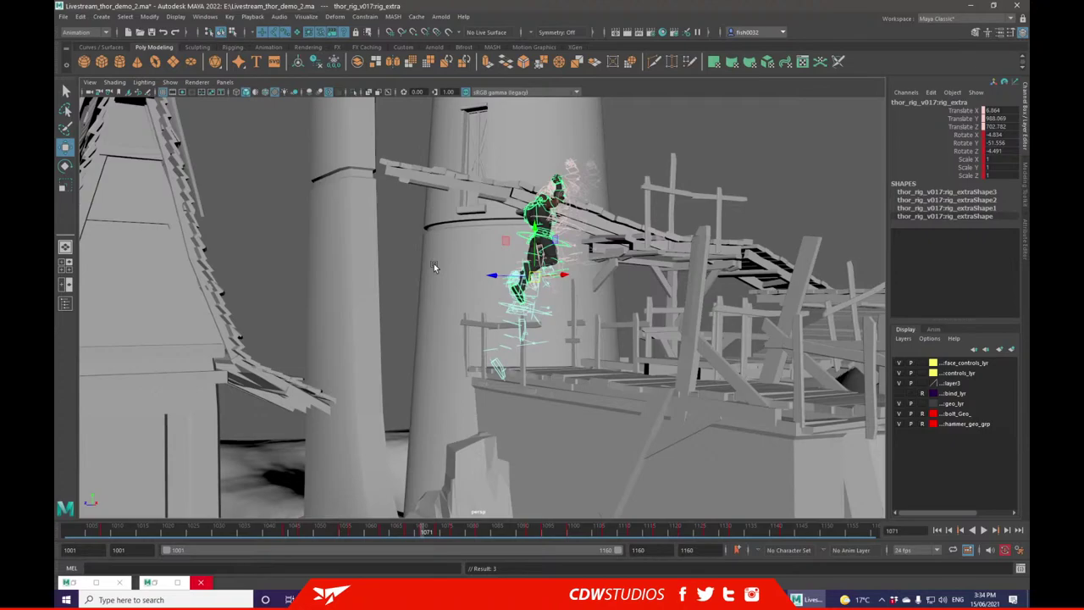
pyautogui.hotkey('ctrl', 'z')
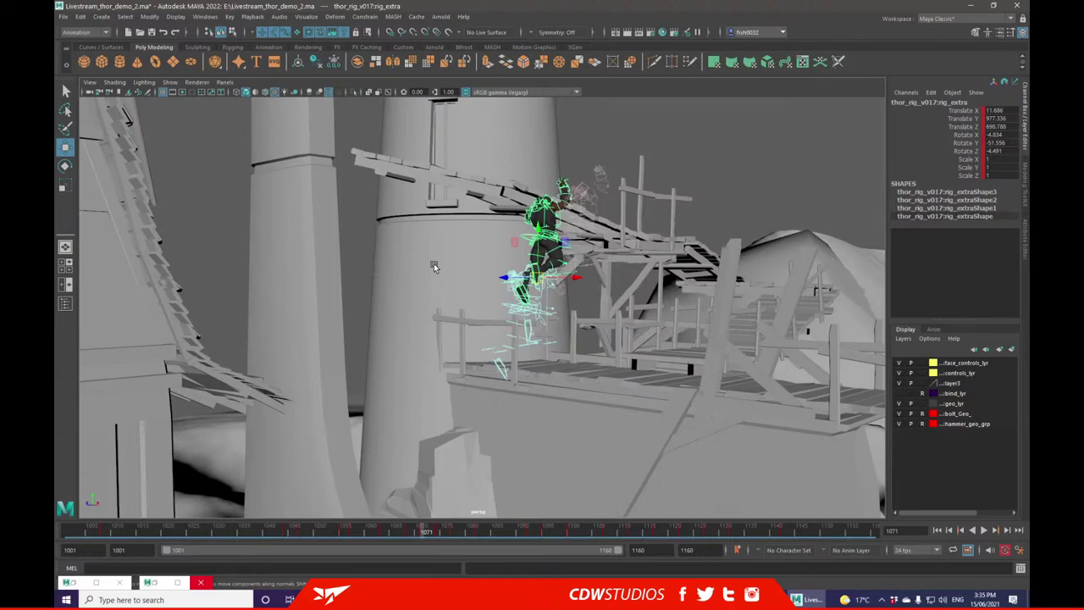
# - Remove ghosting from all objects in the scene
pyautogui.keyDown('alt'); pyautogui.moveTo(686, 223); pyautogui.dragTo(691, 197); pyautogui.keyUp('alt')
pyautogui.scroll(1, 691, 198)
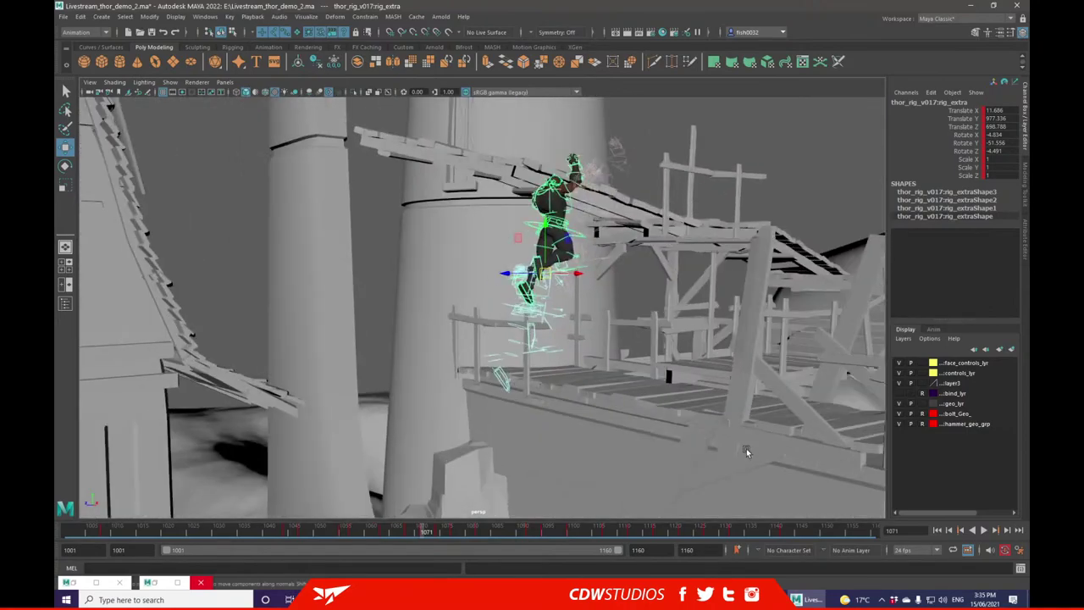
pyautogui.click(364, 16)
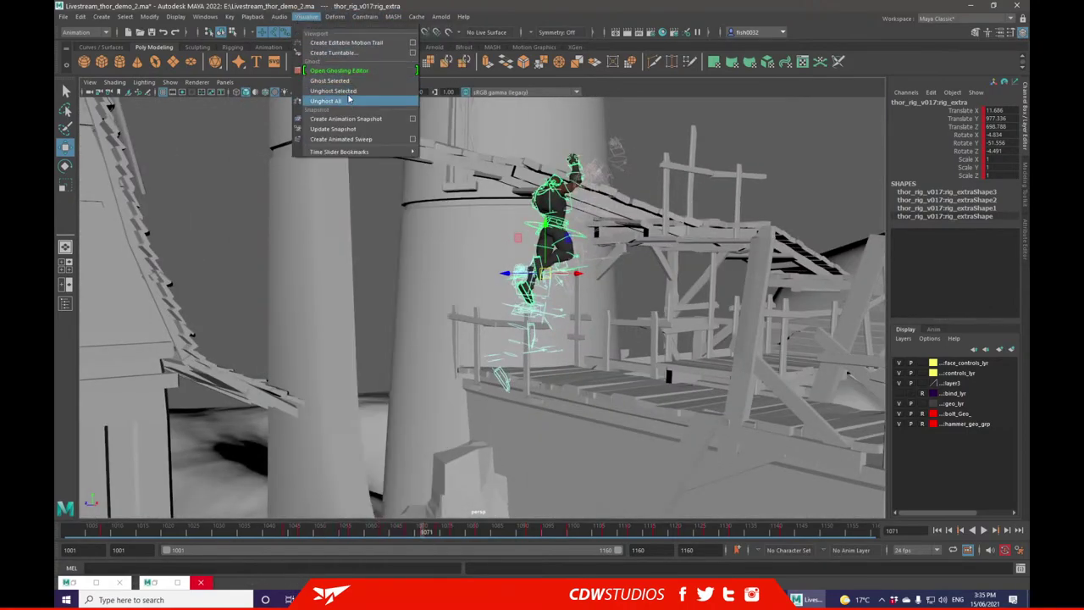
pyautogui.click(345, 102)
# - Create a motion trail for the rig_extra control with start time 1, end time 10 and increment 1
pyautogui.click(306, 16)
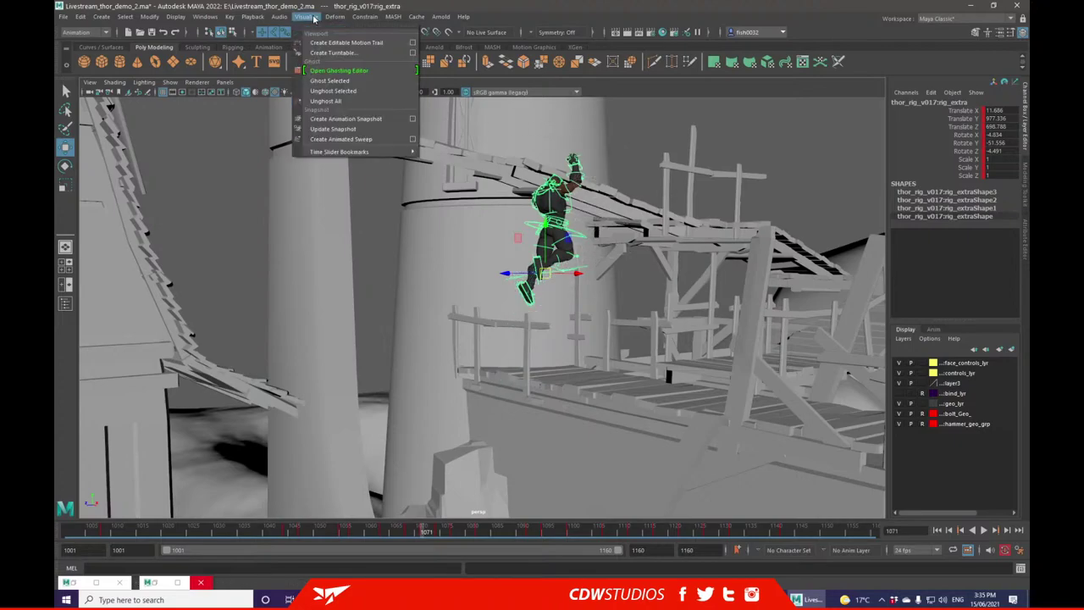
pyautogui.moveTo(392, 155)
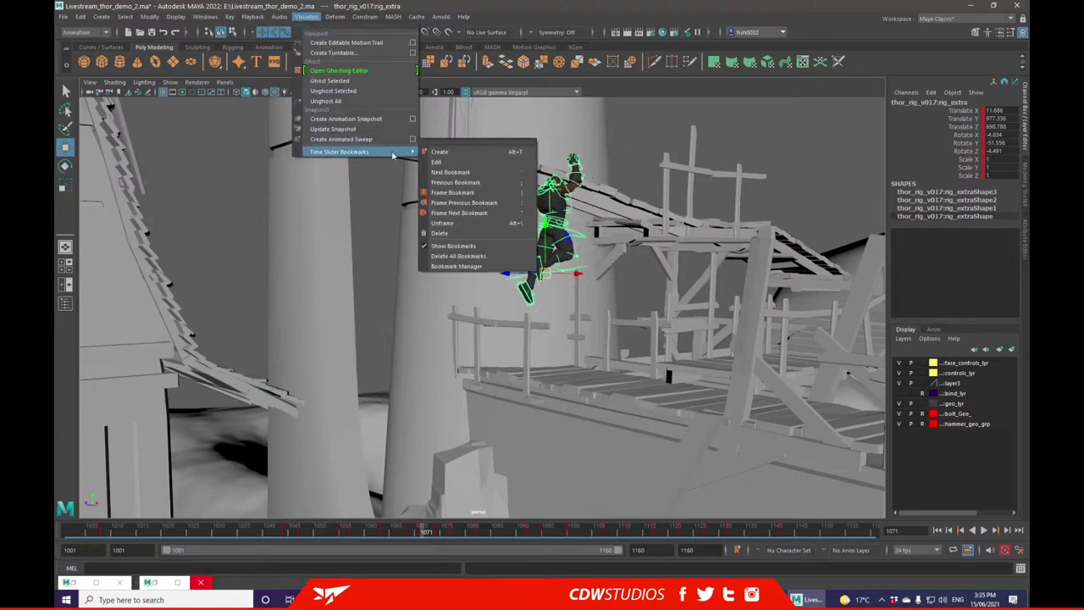
pyautogui.moveTo(350, 20)
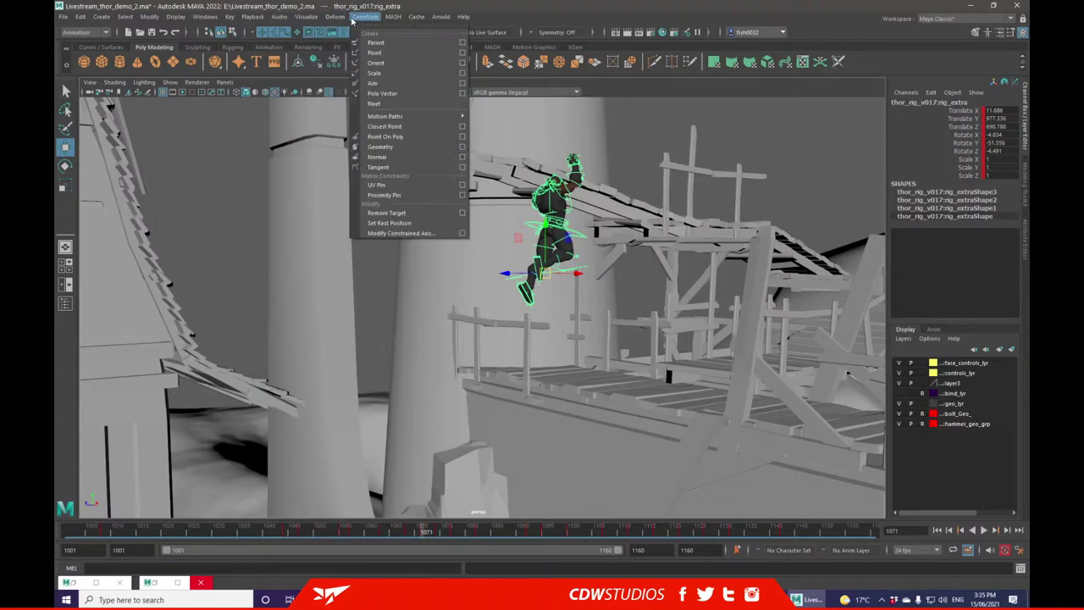
pyautogui.click(329, 17)
pyautogui.click(306, 16)
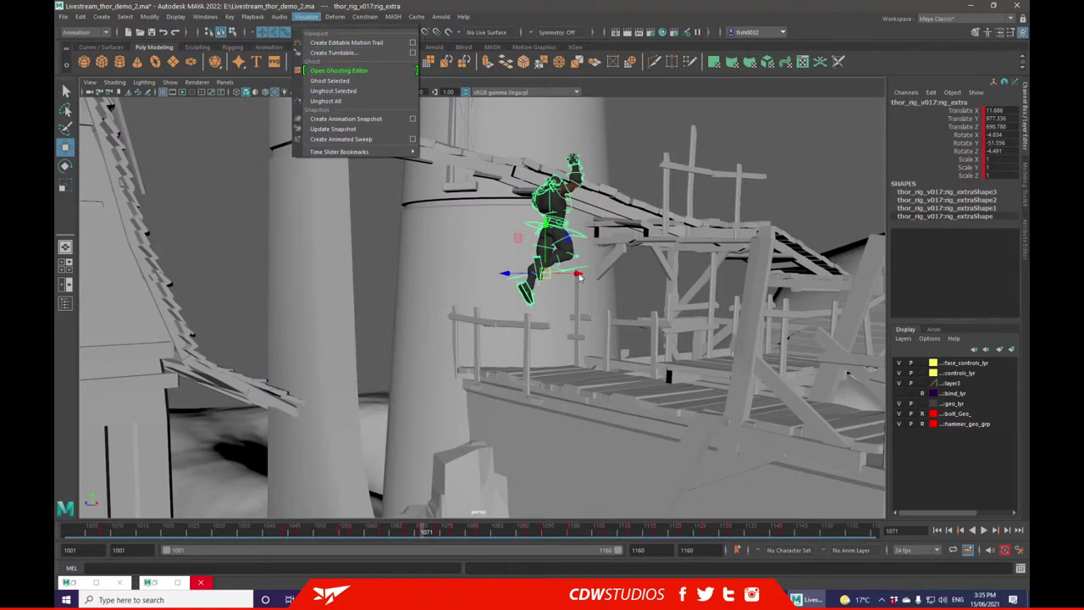
pyautogui.click(413, 42)
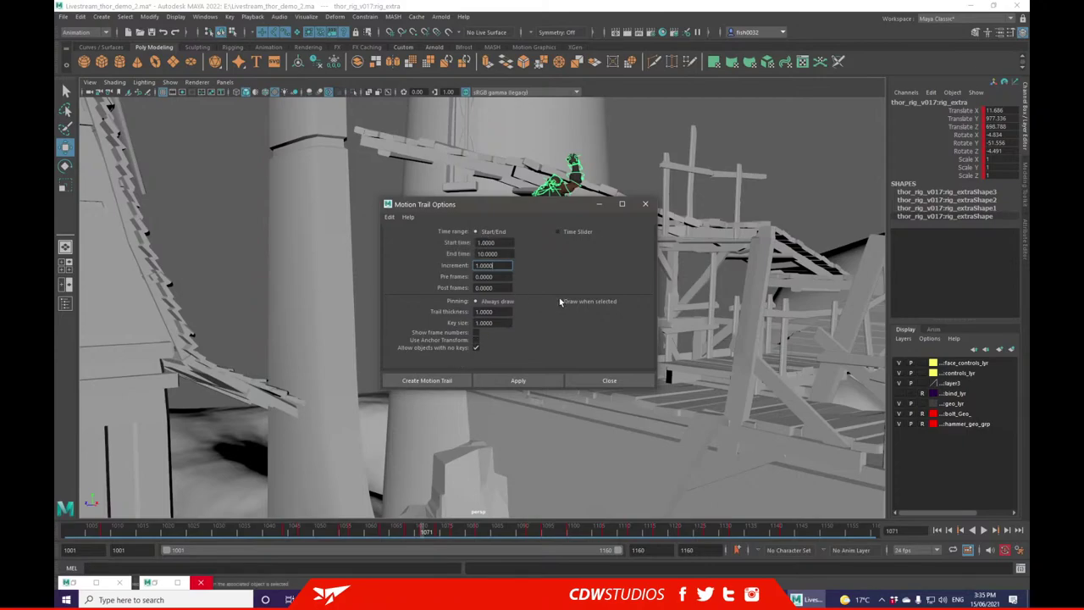
pyautogui.click(440, 381)
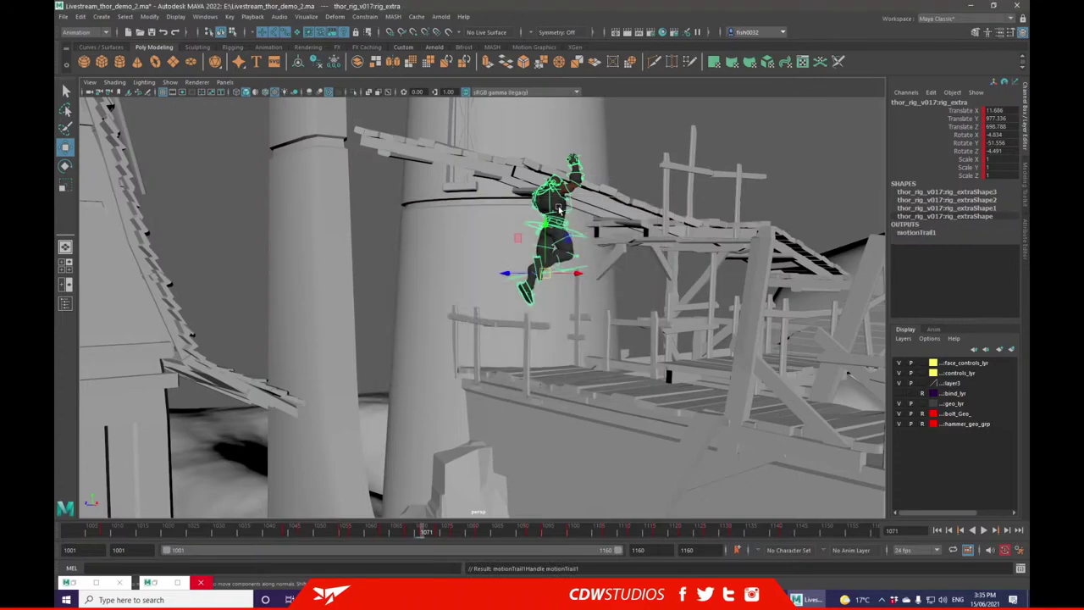
# - Look for the motion trail around the character at frame 1070, checking the viewport display filters and the view with nothing selected
pyautogui.keyDown('alt'); pyautogui.moveTo(381, 233); pyautogui.dragTo(398, 259); pyautogui.keyUp('alt')
pyautogui.moveTo(412, 534)
pyautogui.mouseDown()
pyautogui.moveTo(427, 528)
pyautogui.moveTo(416, 527)
pyautogui.mouseUp()
pyautogui.click(170, 82)
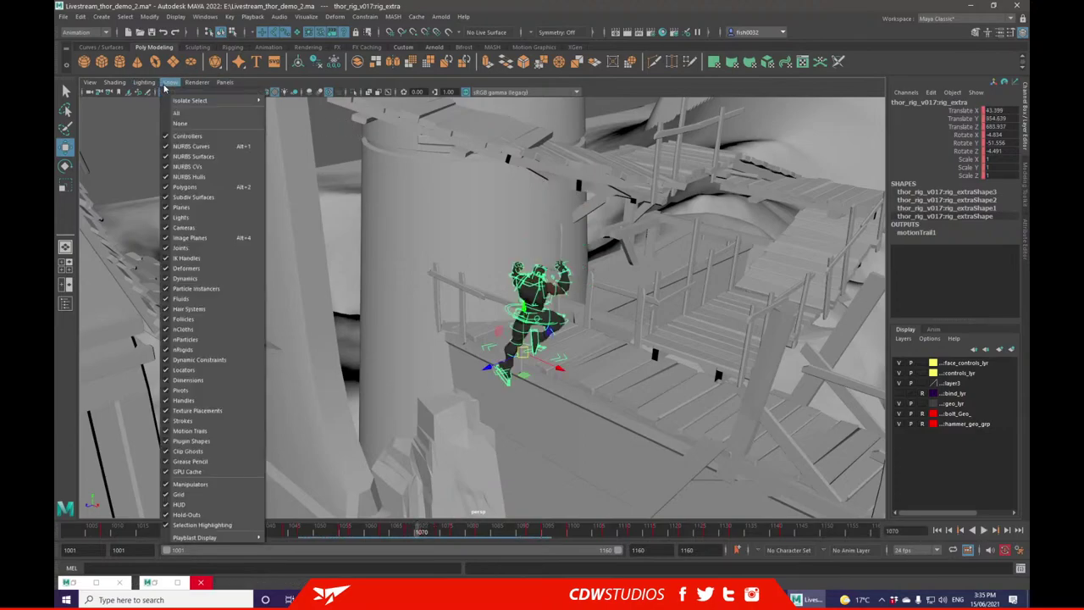
pyautogui.click(331, 125)
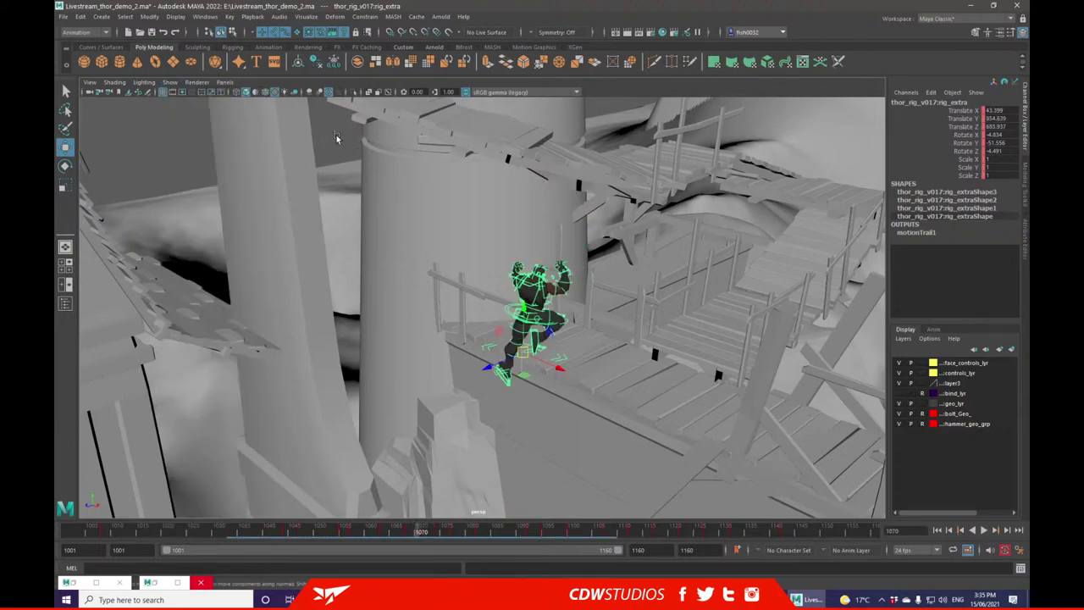
pyautogui.click(487, 358)
pyautogui.click(485, 351)
pyautogui.keyDown('alt'); pyautogui.moveTo(491, 347); pyautogui.dragTo(479, 251); pyautogui.keyUp('alt')
pyautogui.click(670, 102)
pyautogui.keyDown('alt'); pyautogui.moveTo(695, 334); pyautogui.dragTo(687, 301); pyautogui.keyUp('alt')
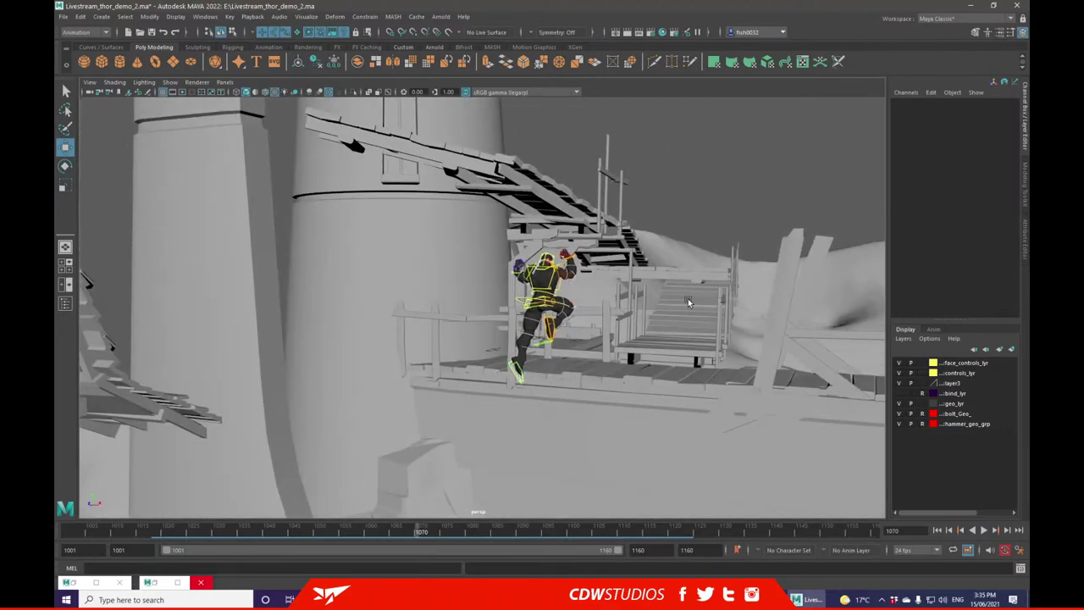
# - Review the run and jump in a wide view of the whole scene, scrubbing the take-off and playing back from the start
pyautogui.moveTo(422, 529); pyautogui.dragTo(448, 519)
pyautogui.scroll(-6, 687, 393)
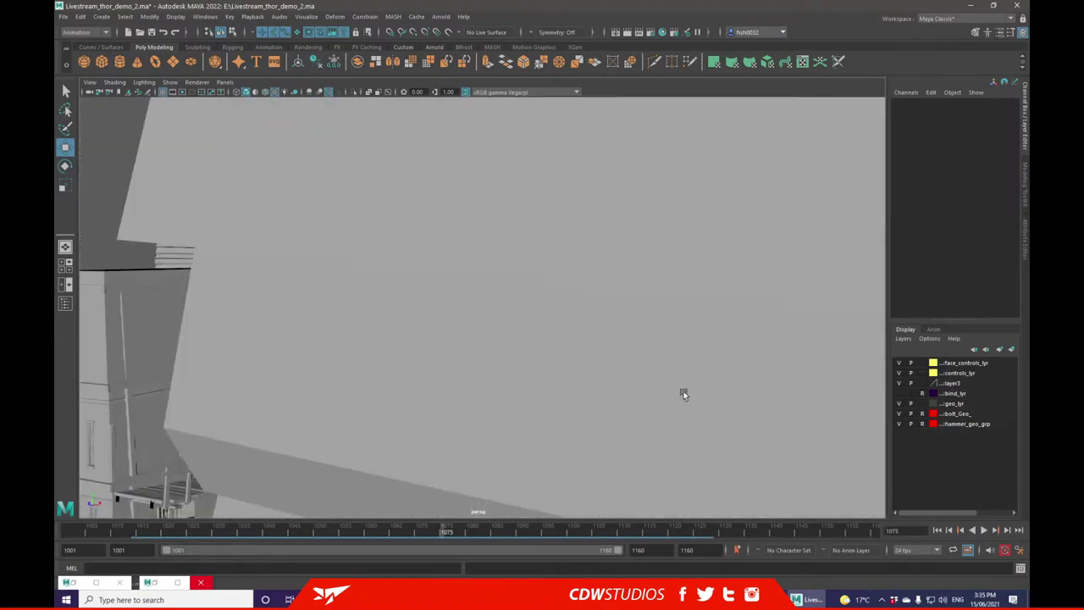
pyautogui.keyDown('alt'); pyautogui.moveTo(686, 392); pyautogui.dragTo(642, 391); pyautogui.keyUp('alt')
pyautogui.keyDown('alt'); pyautogui.moveTo(642, 388); pyautogui.dragTo(915, 571, button='right'); pyautogui.keyUp('alt')
pyautogui.keyDown('alt'); pyautogui.moveTo(915, 571); pyautogui.dragTo(902, 539); pyautogui.keyUp('alt')
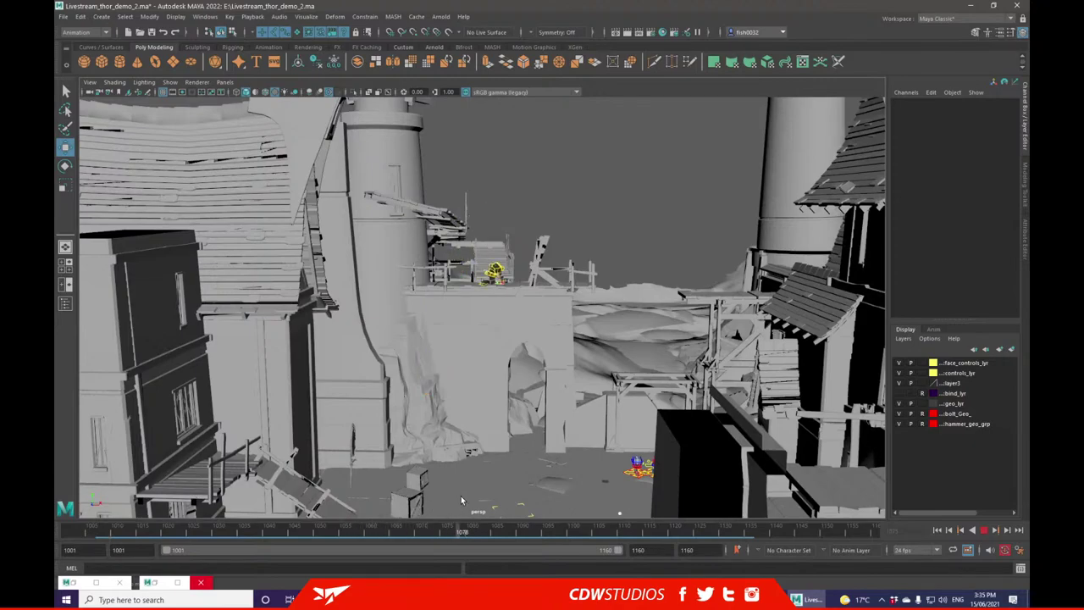
pyautogui.moveTo(449, 498); pyautogui.dragTo(407, 494)
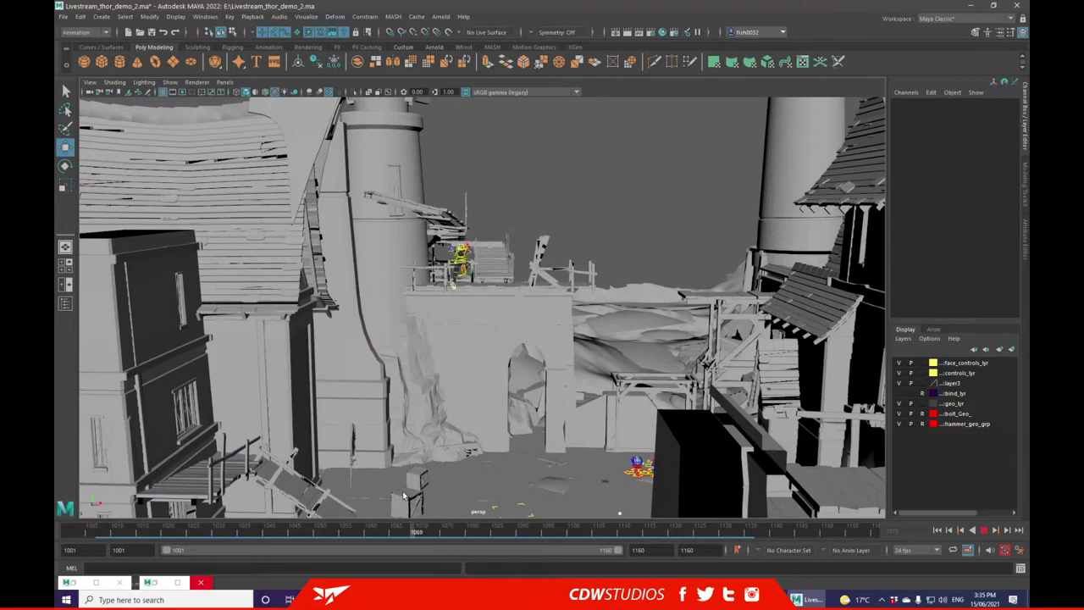
pyautogui.click(937, 529)
pyautogui.click(983, 530)
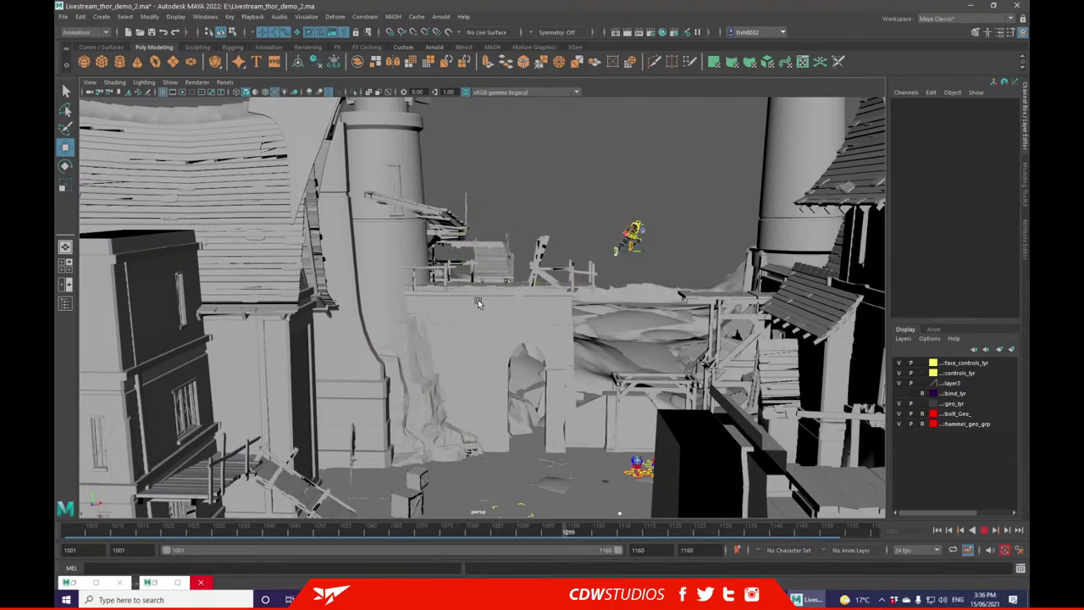
# - Select the rig_extra control near frame 1102 and move the mid-air pose at frame 1100 farther across the gap toward the far platform
pyautogui.moveTo(508, 530)
pyautogui.mouseDown()
pyautogui.moveTo(421, 521)
pyautogui.moveTo(575, 505)
pyautogui.mouseUp()
pyautogui.keyDown('alt'); pyautogui.moveTo(691, 165); pyautogui.dragTo(648, 278); pyautogui.keyUp('alt')
pyautogui.scroll(4, 648, 278)
pyautogui.click(655, 214)
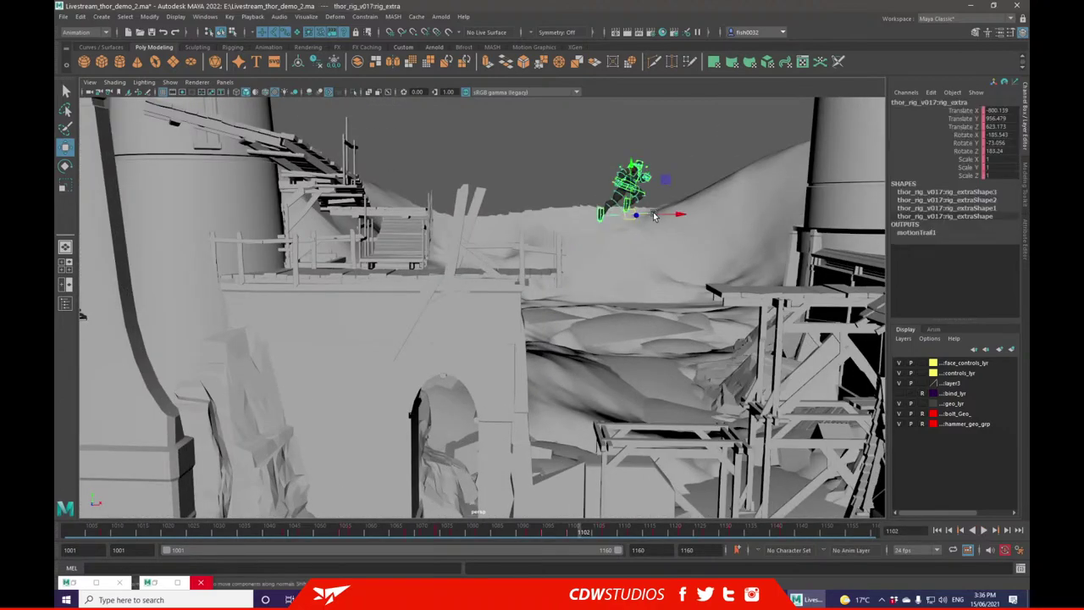
pyautogui.press('f')
pyautogui.scroll(-5, 636, 259)
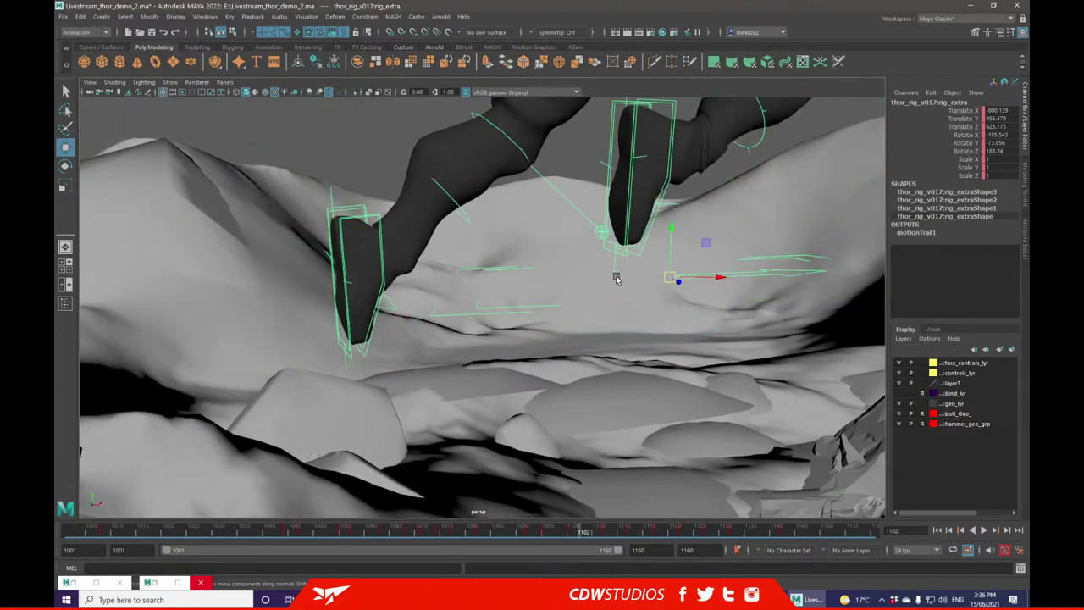
pyautogui.click(573, 530)
pyautogui.scroll(-6, 542, 416)
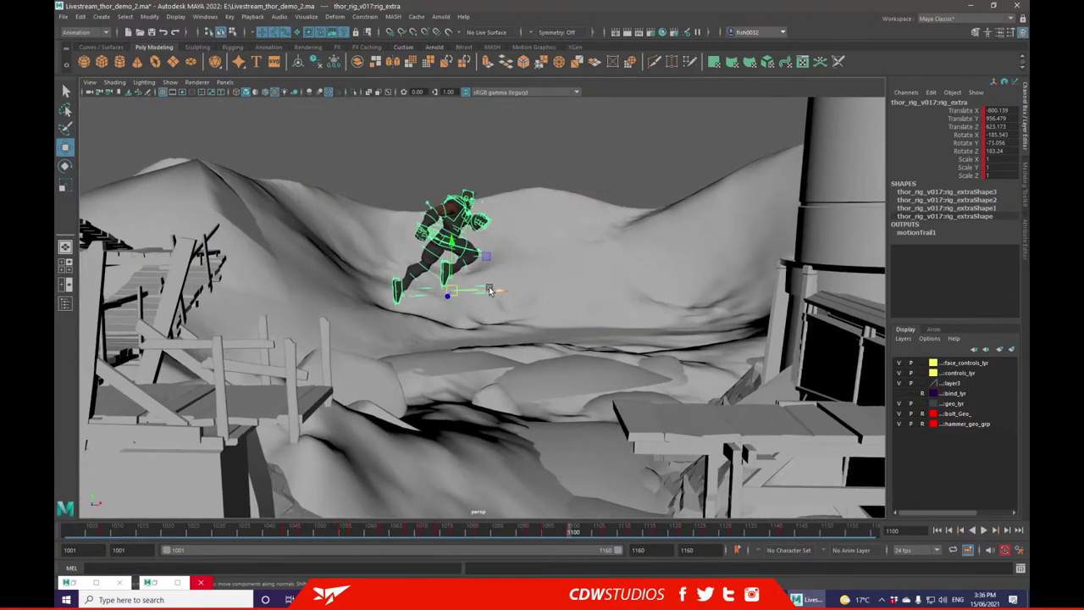
pyautogui.moveTo(555, 308); pyautogui.dragTo(586, 311)
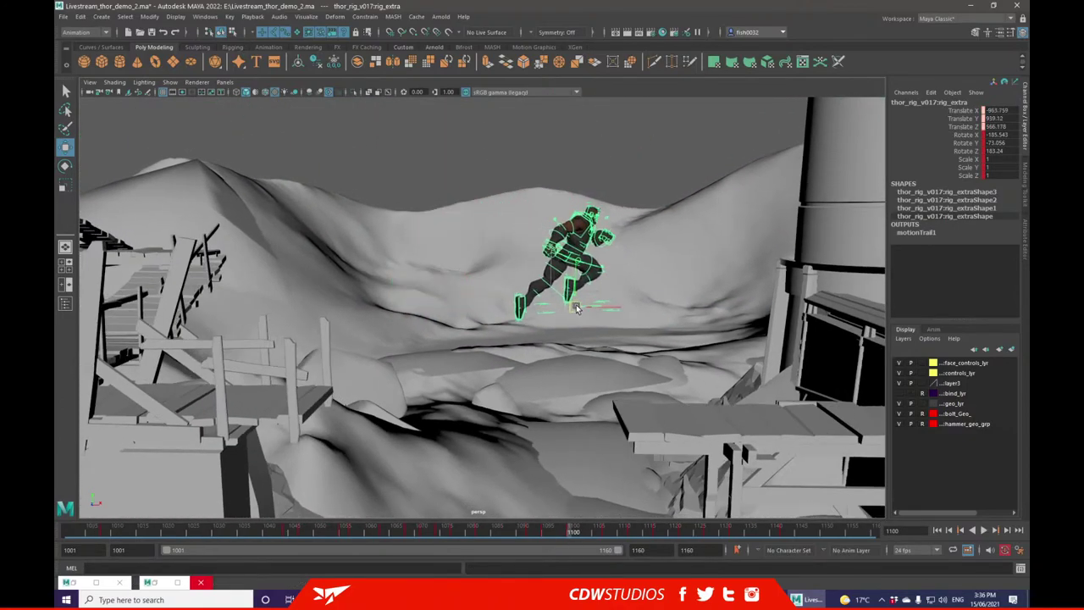
# - Move the landing pose's rig_extra control around frame 1108 farther along the platform to about X -1290, Z 539, and scrub the jump
pyautogui.moveTo(555, 538); pyautogui.dragTo(610, 530)
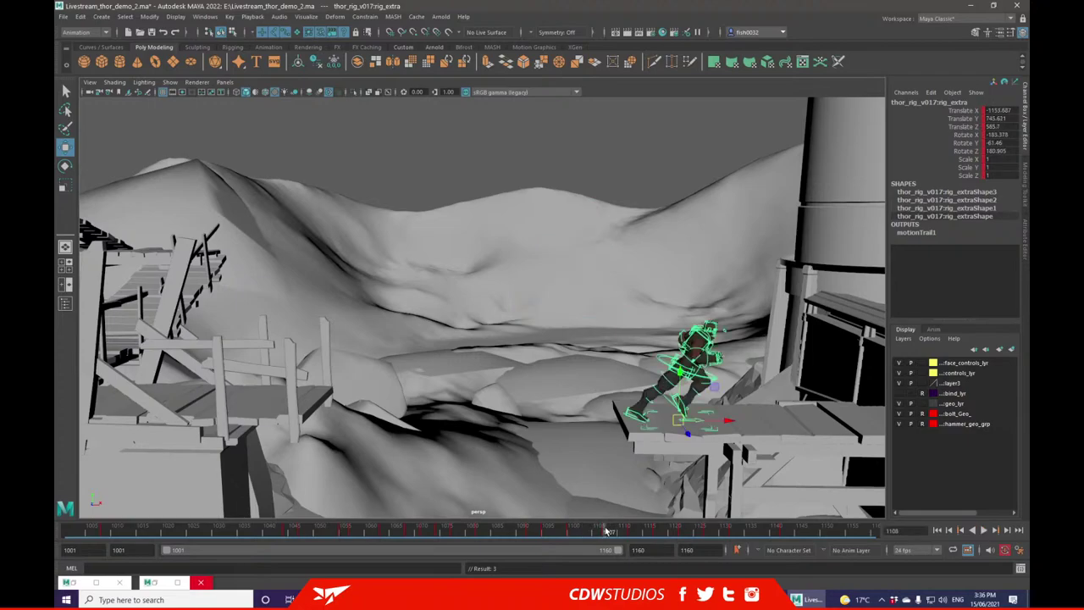
pyautogui.moveTo(730, 422); pyautogui.dragTo(811, 431)
pyautogui.moveTo(573, 532); pyautogui.dragTo(548, 528)
pyautogui.keyDown('alt'); pyautogui.moveTo(530, 325); pyautogui.dragTo(523, 317, button='right'); pyautogui.keyUp('alt')
pyautogui.moveTo(523, 317)
pyautogui.keyDown('alt'); pyautogui.mouseDown()
pyautogui.moveTo(520, 300)
pyautogui.moveTo(532, 308)
pyautogui.moveTo(511, 310)
pyautogui.moveTo(515, 328)
pyautogui.mouseUp(); pyautogui.keyUp('alt')
pyautogui.moveTo(547, 530); pyautogui.dragTo(607, 531)
# - Rotate the rig_extra control at frame 1107 to about X -180.6, Y 20.8, Z 180.6 and lower it onto the planks
pyautogui.press('f')
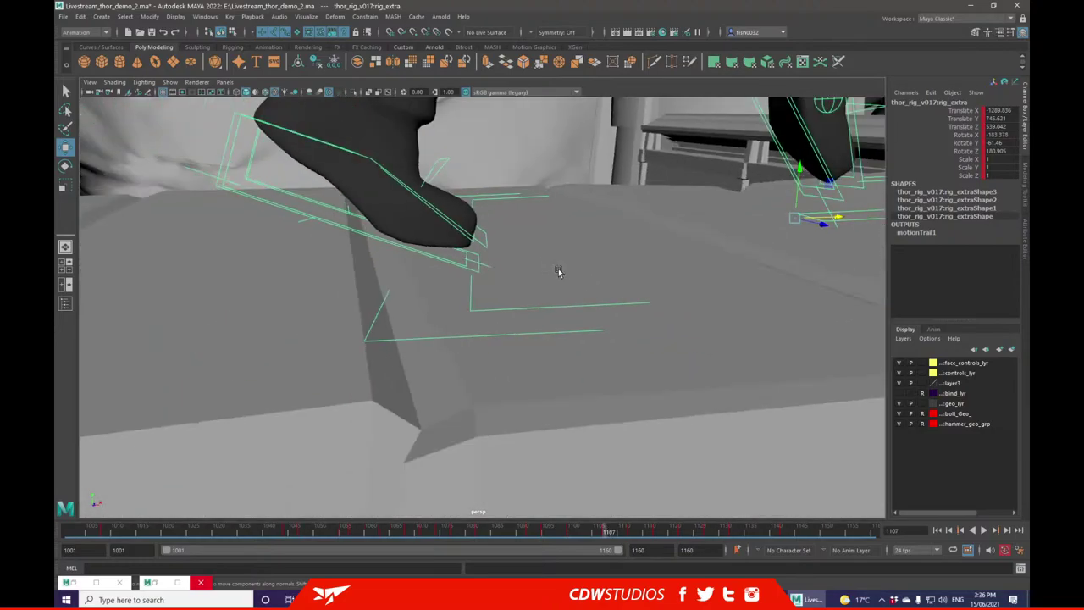
pyautogui.scroll(-8, 565, 272)
pyautogui.keyDown('alt'); pyautogui.moveTo(569, 271); pyautogui.dragTo(347, 275); pyautogui.keyUp('alt')
pyautogui.keyDown('alt'); pyautogui.moveTo(521, 313); pyautogui.dragTo(375, 266); pyautogui.keyUp('alt')
pyautogui.click(460, 351)
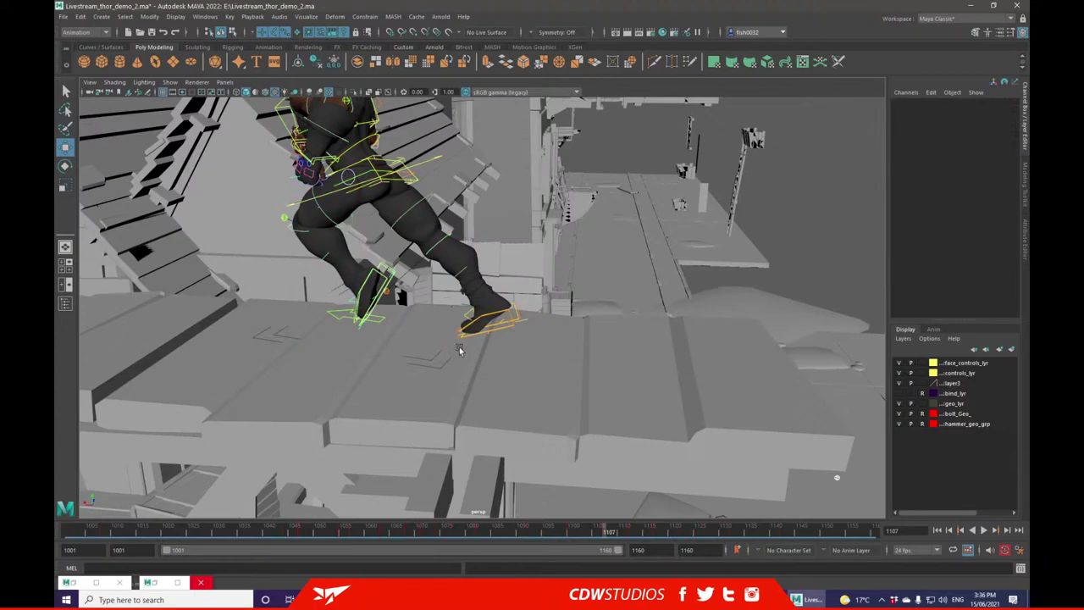
pyautogui.click(449, 362)
pyautogui.click(65, 167)
pyautogui.scroll(-1, 422, 325)
pyautogui.moveTo(416, 333); pyautogui.dragTo(359, 327)
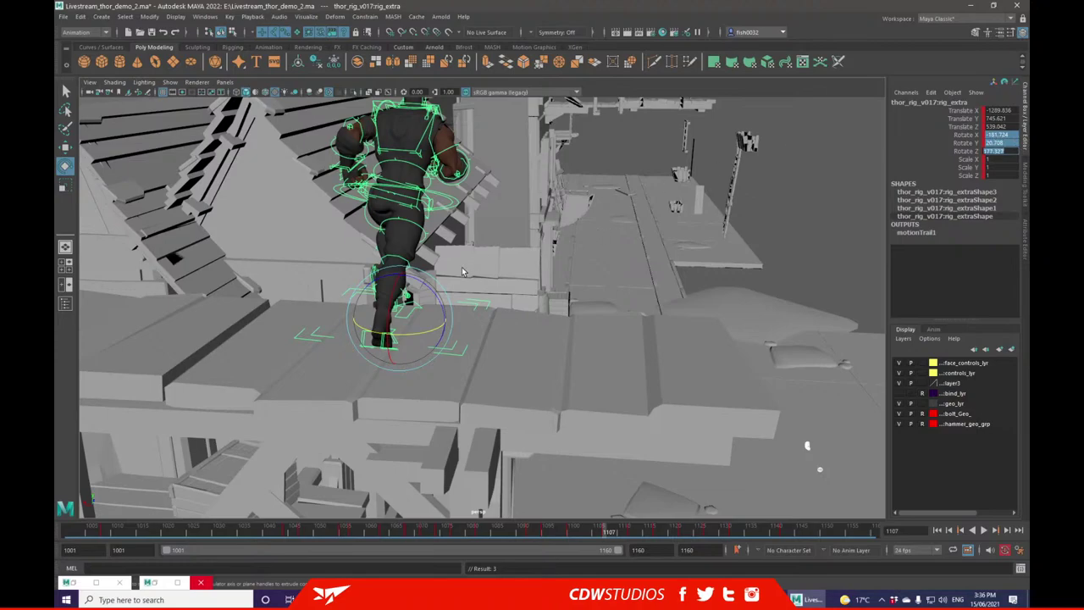
pyautogui.moveTo(419, 282); pyautogui.dragTo(391, 282)
pyautogui.click(64, 147)
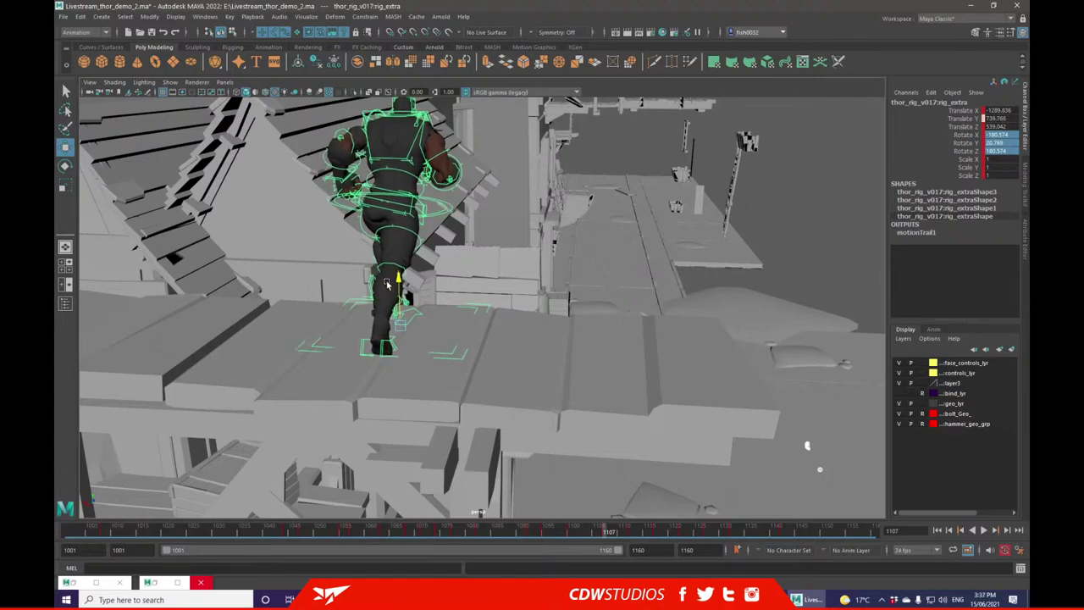
# - Rotate the rig_extra control at frame 1112 to about X -184.5, Y 29.4, Z 182.5 along the running direction
pyautogui.click(629, 531)
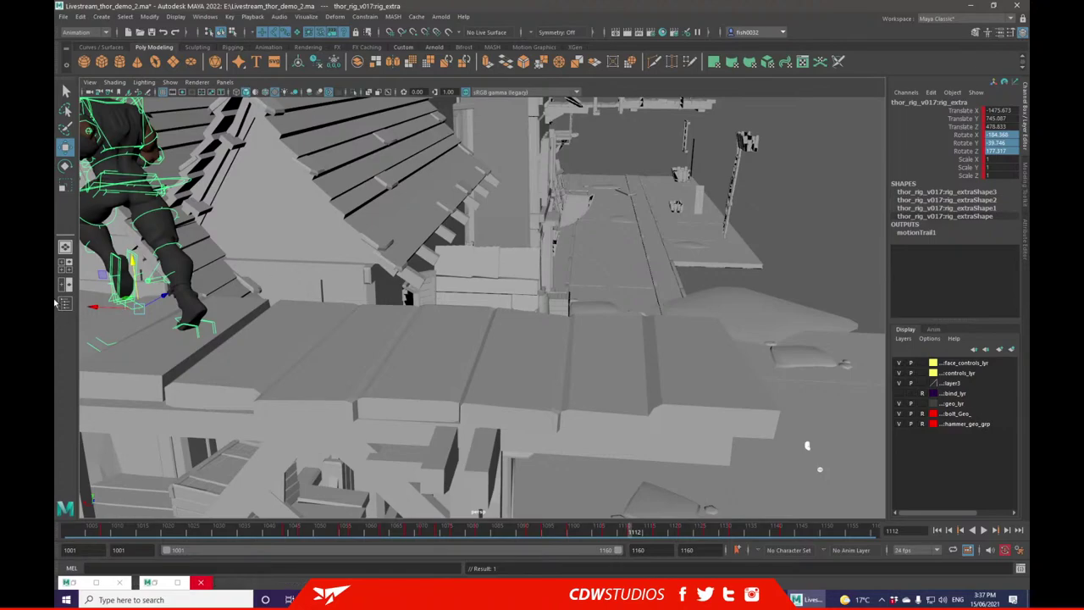
pyautogui.click(65, 166)
pyautogui.moveTo(191, 301); pyautogui.dragTo(153, 282)
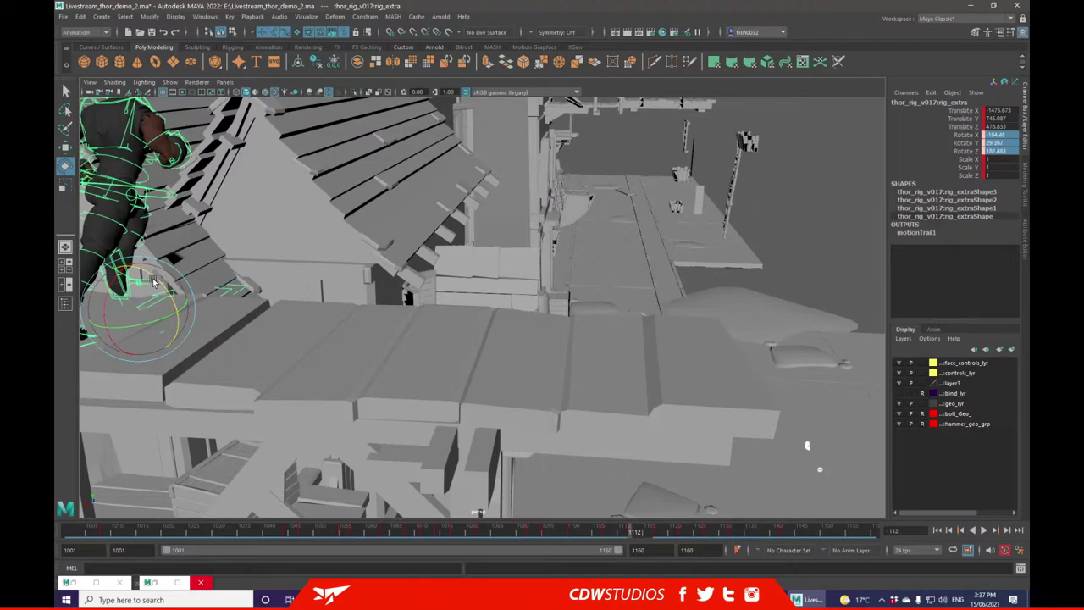
# - Move the rig_extra control at frame 1112 to about X -1482, Y 747.4, Z 497 on the walkway
pyautogui.click(65, 149)
pyautogui.keyDown('alt'); pyautogui.moveTo(203, 264); pyautogui.dragTo(317, 287, button='middle'); pyautogui.keyUp('alt')
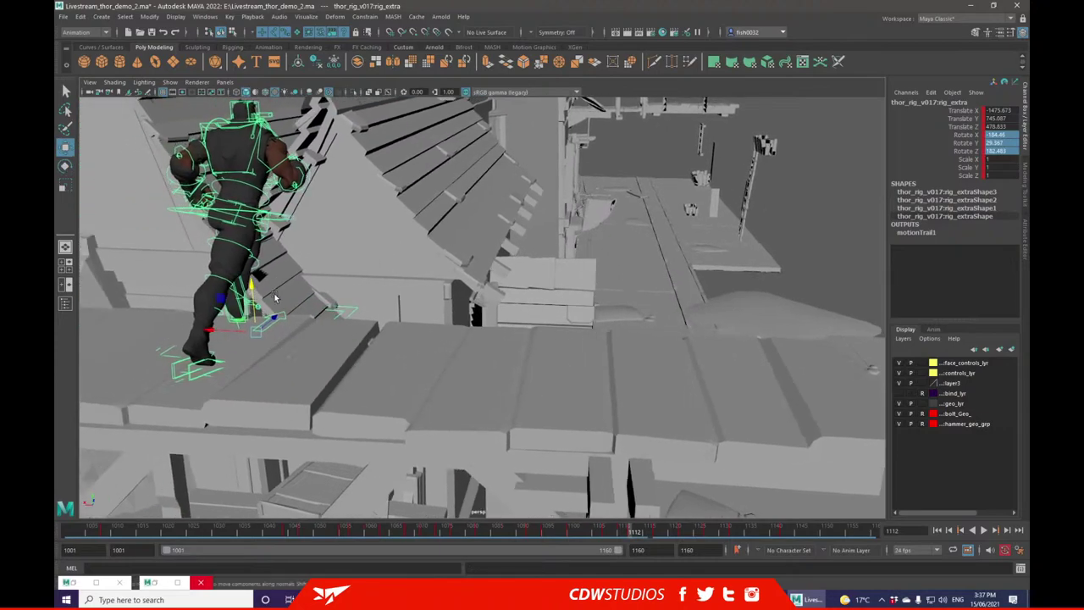
pyautogui.moveTo(251, 288); pyautogui.dragTo(256, 288)
pyautogui.keyDown('alt'); pyautogui.moveTo(562, 311); pyautogui.dragTo(603, 204); pyautogui.keyUp('alt')
pyautogui.moveTo(503, 196); pyautogui.dragTo(402, 198)
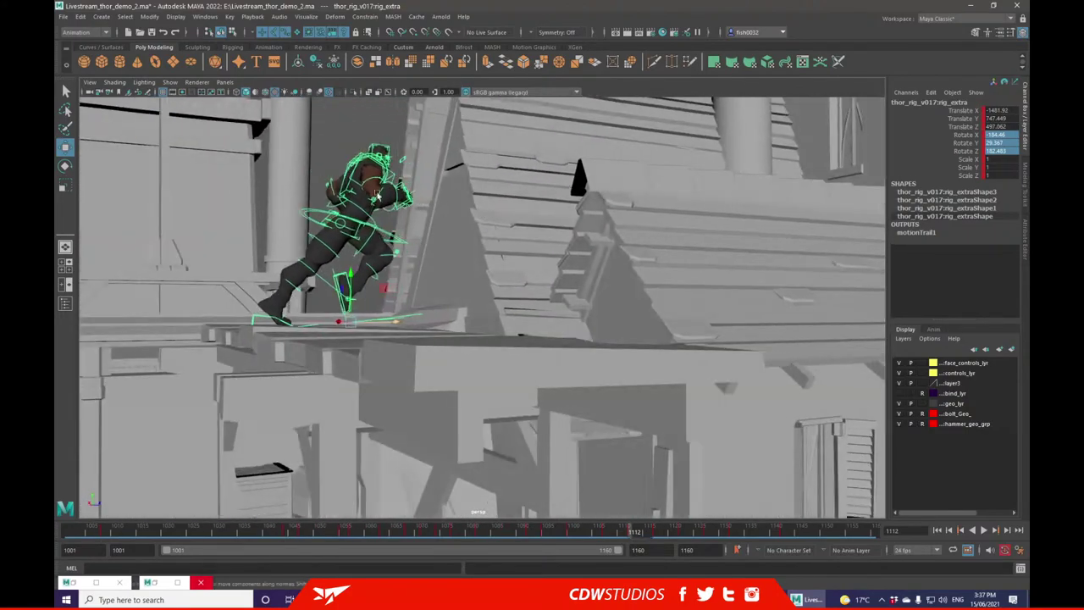
# - Refine the rig_extra rotation at frame 1112 to about X -179.7, Y 17.7, Z 182.4 and start playback to check it
pyautogui.click(66, 167)
pyautogui.keyDown('alt'); pyautogui.moveTo(343, 183); pyautogui.dragTo(408, 284); pyautogui.keyUp('alt')
pyautogui.click(389, 178)
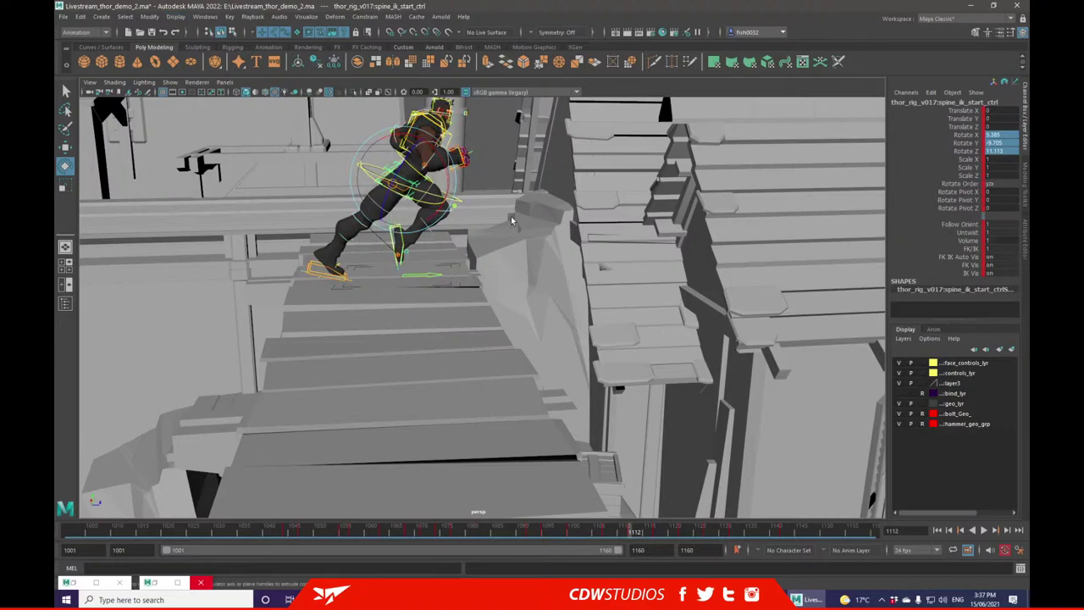
pyautogui.click(502, 187)
pyautogui.keyDown('alt'); pyautogui.moveTo(502, 188); pyautogui.dragTo(395, 276); pyautogui.keyUp('alt')
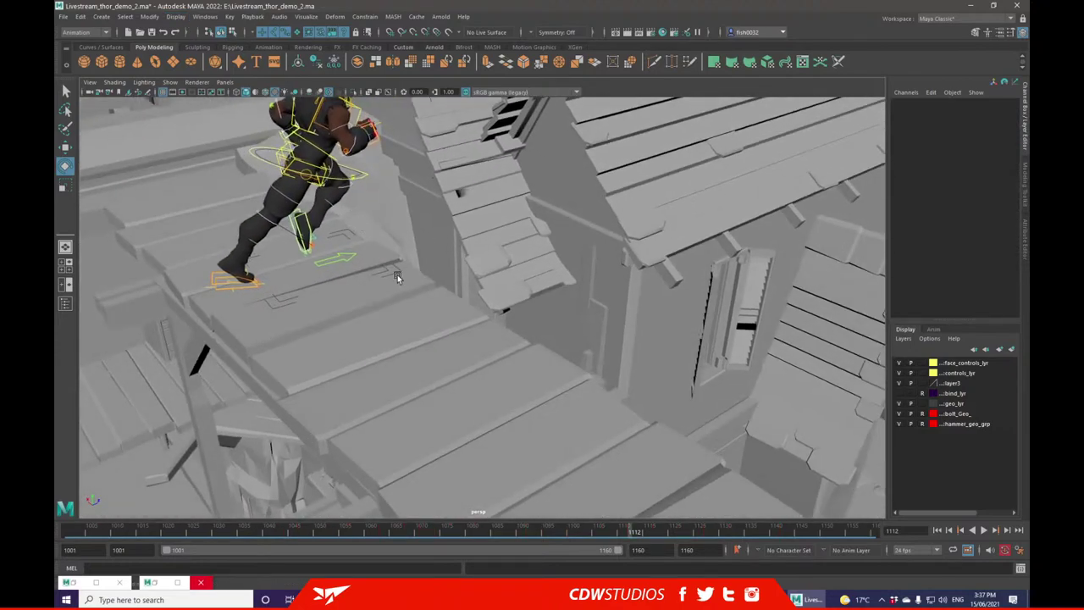
pyautogui.click(396, 274)
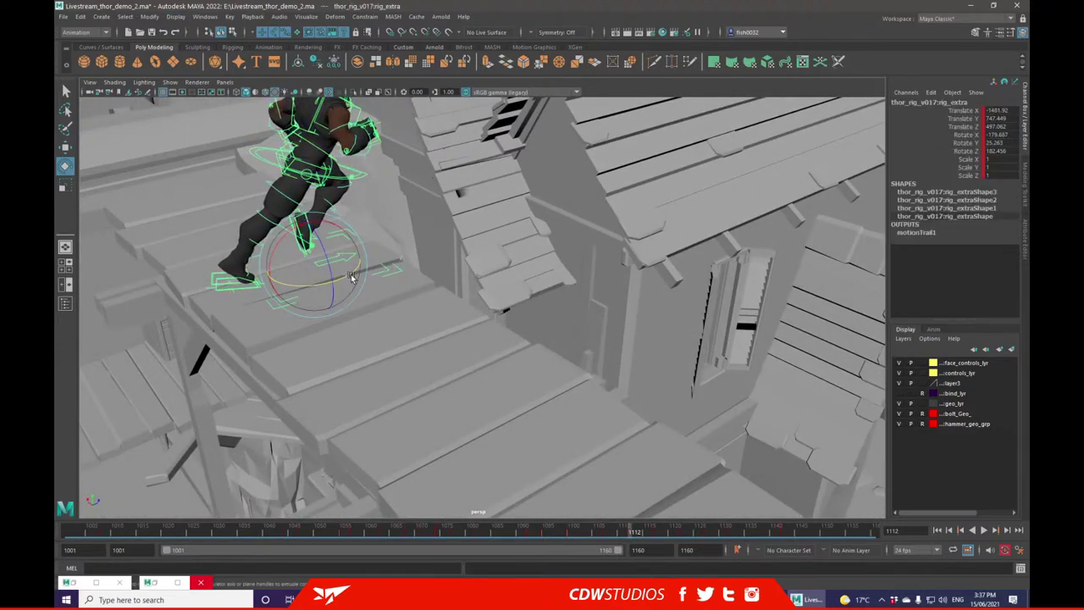
pyautogui.moveTo(351, 277); pyautogui.dragTo(352, 278)
pyautogui.hotkey('alt', 'v')
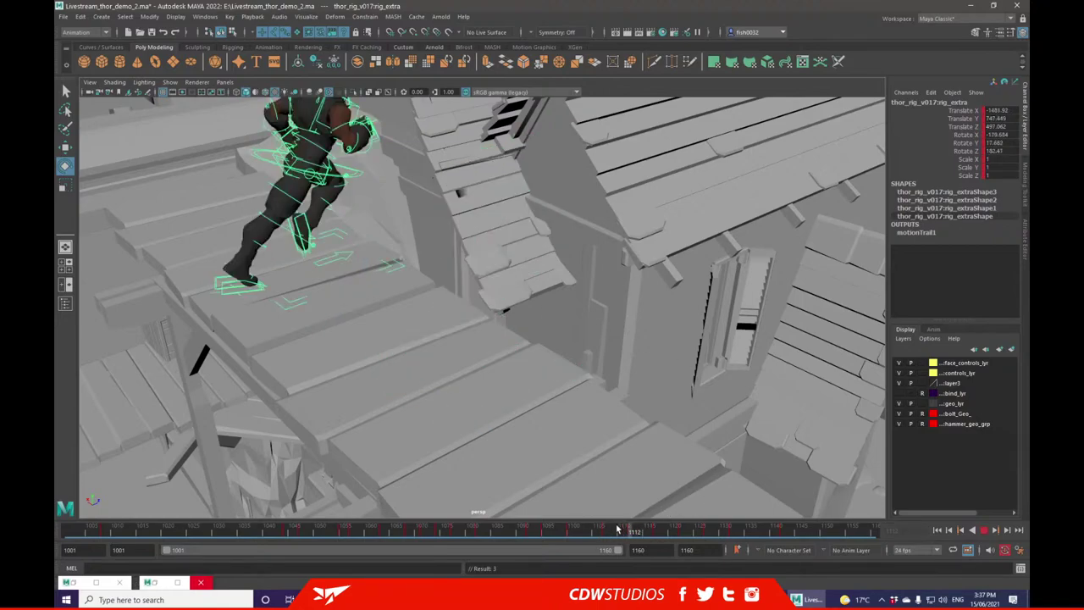
# - Return to frame 1107 and frame the character's feet on the walkway planks
pyautogui.keyDown('alt'); pyautogui.moveTo(453, 248); pyautogui.dragTo(386, 246, button='right'); pyautogui.keyUp('alt')
pyautogui.keyDown('alt'); pyautogui.moveTo(385, 271); pyautogui.dragTo(613, 440); pyautogui.keyUp('alt')
pyautogui.click(605, 531)
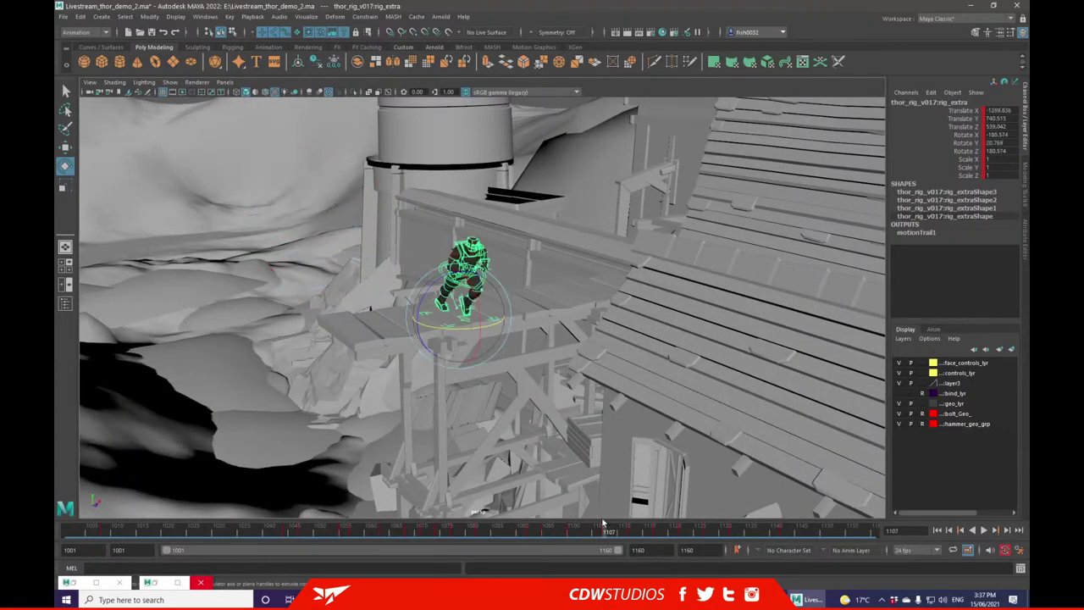
pyautogui.press('f')
pyautogui.scroll(-6, 508, 307)
pyautogui.keyDown('alt'); pyautogui.moveTo(503, 309); pyautogui.dragTo(85, 165); pyautogui.keyUp('alt')
pyautogui.press('w')
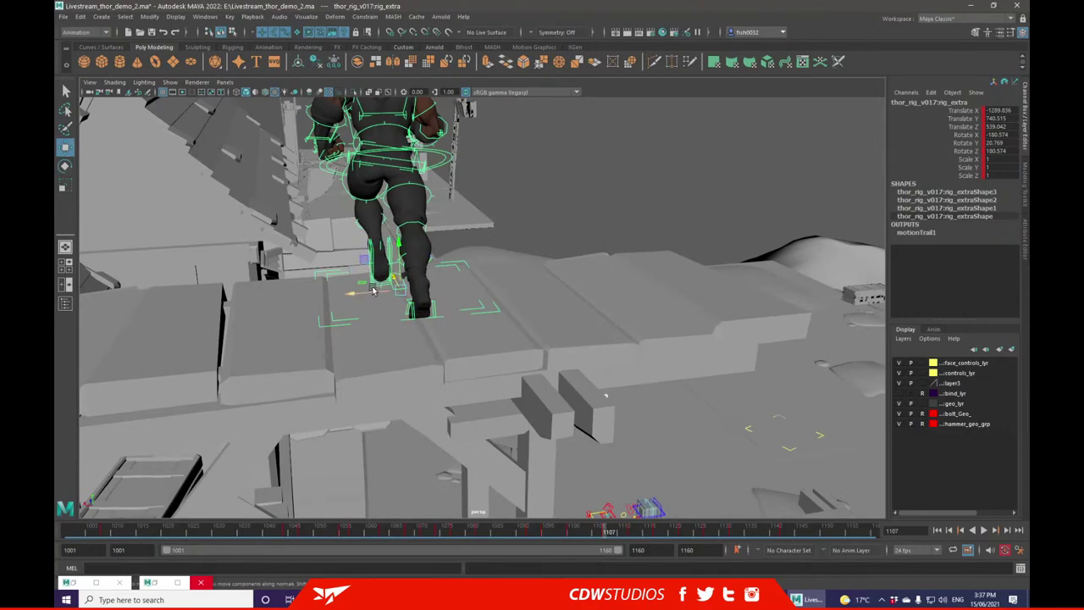
# - Try moving the left foot's extra IK control at frame 1107 to about X 63.5, Y 9.2, Z 13 and rotating it
pyautogui.click(372, 291)
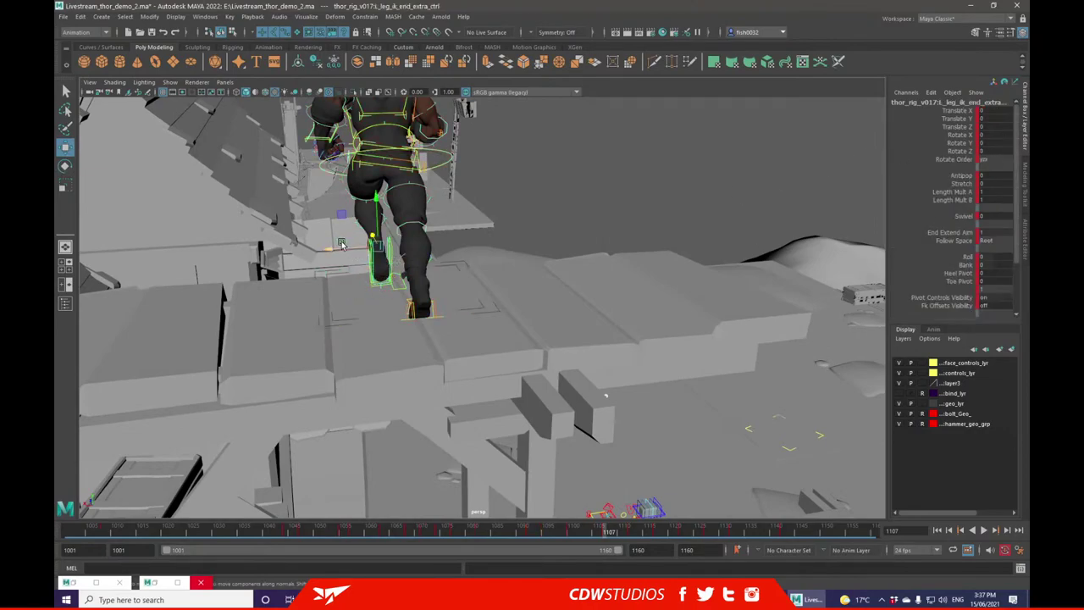
pyautogui.moveTo(378, 248); pyautogui.dragTo(202, 236)
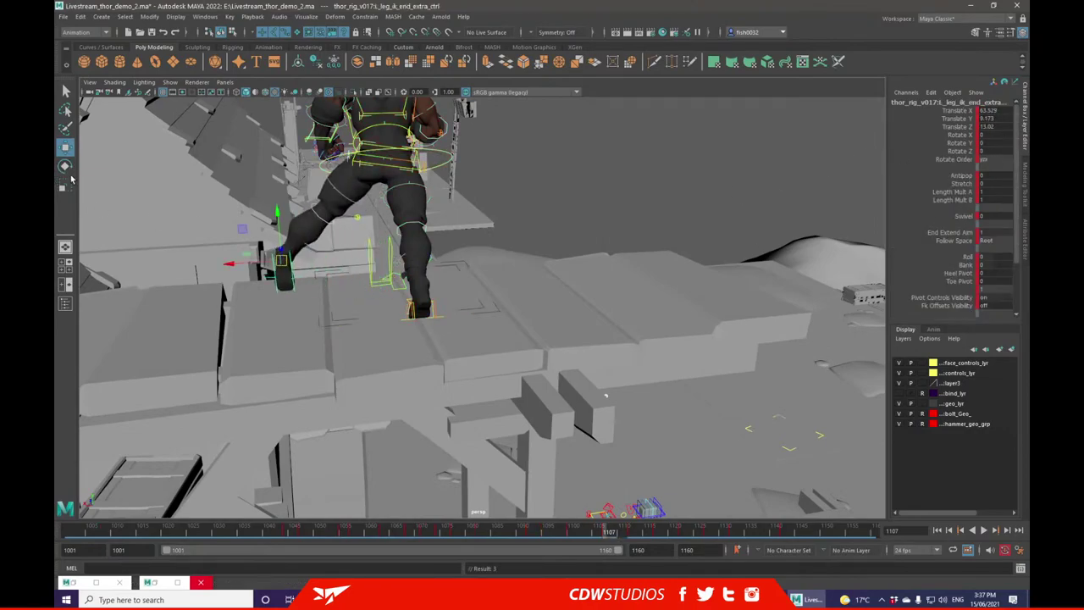
pyautogui.click(65, 166)
pyautogui.moveTo(279, 271); pyautogui.dragTo(281, 273)
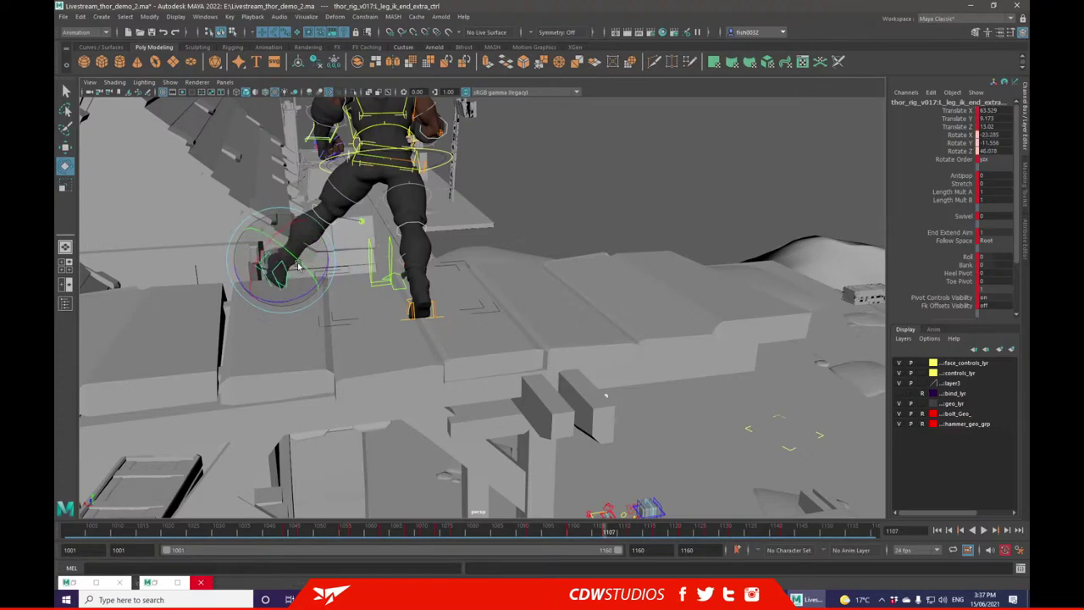
pyautogui.click(347, 271)
pyautogui.keyDown('alt'); pyautogui.moveTo(356, 267); pyautogui.dragTo(641, 295); pyautogui.keyUp('alt')
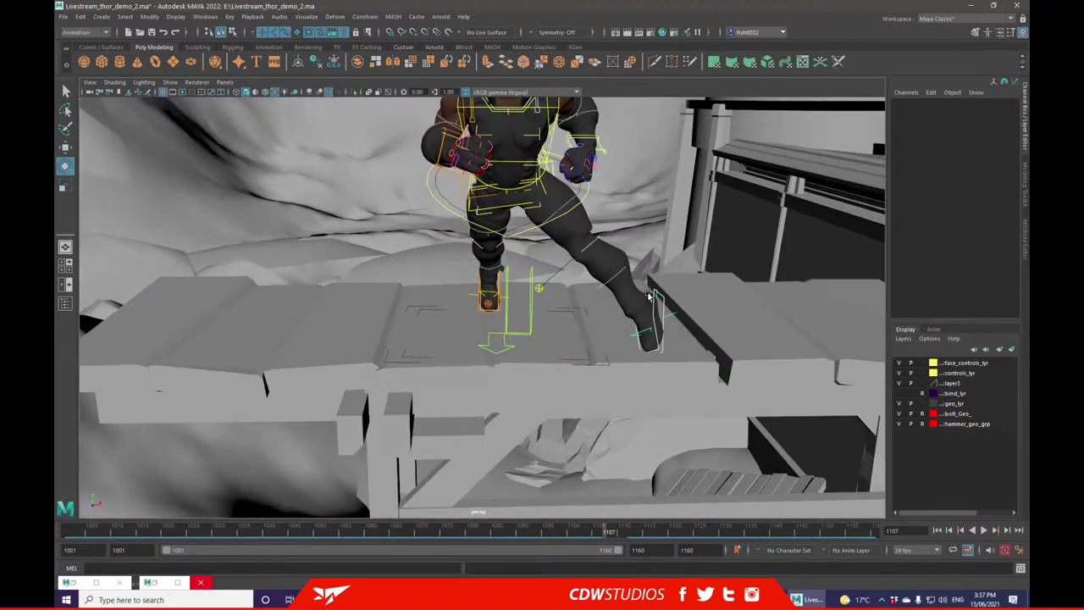
pyautogui.click(640, 330)
pyautogui.moveTo(635, 340); pyautogui.dragTo(643, 355)
pyautogui.keyDown('alt'); pyautogui.moveTo(684, 284); pyautogui.dragTo(610, 274); pyautogui.keyUp('alt')
pyautogui.click(520, 354)
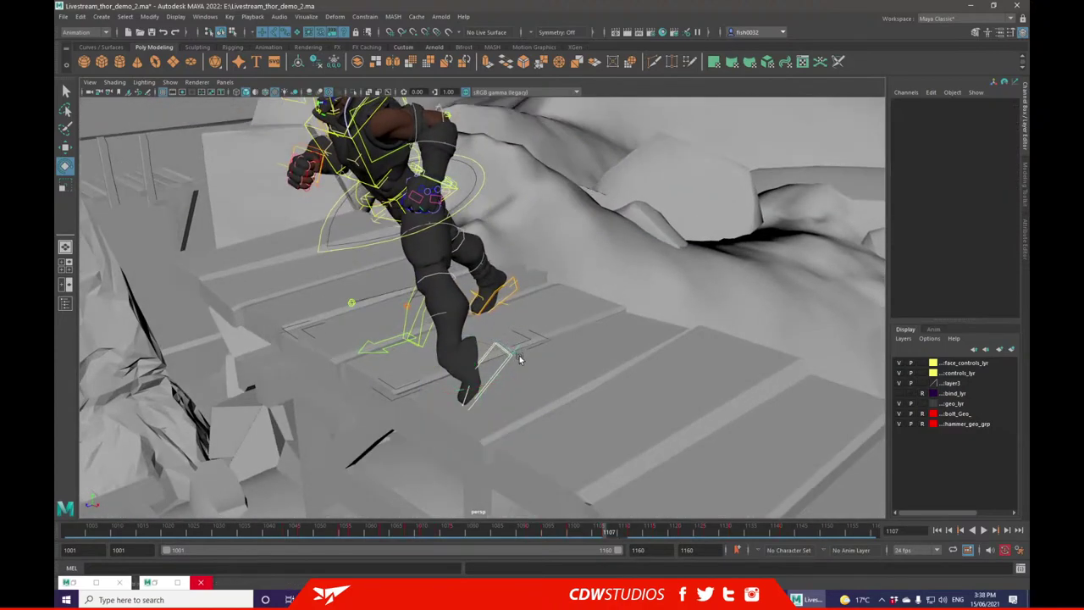
pyautogui.click(500, 346)
pyautogui.keyDown('alt'); pyautogui.moveTo(501, 346); pyautogui.dragTo(691, 263); pyautogui.keyUp('alt')
# - Undo the rotations and the move of the left foot's extra IK control at frame 1107
pyautogui.hotkey('ctrl', 'z')
pyautogui.hotkey('ctrl', 'z')
pyautogui.hotkey('ctrl', 'z')
pyautogui.hotkey('ctrl', 'z')
pyautogui.hotkey('ctrl', 'z')
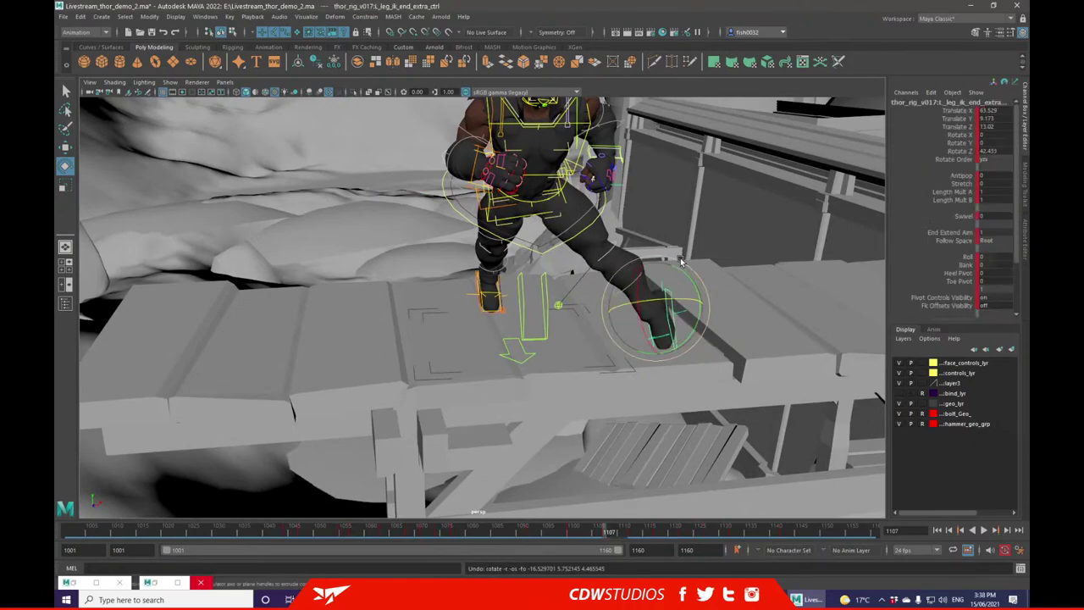
pyautogui.click(653, 218)
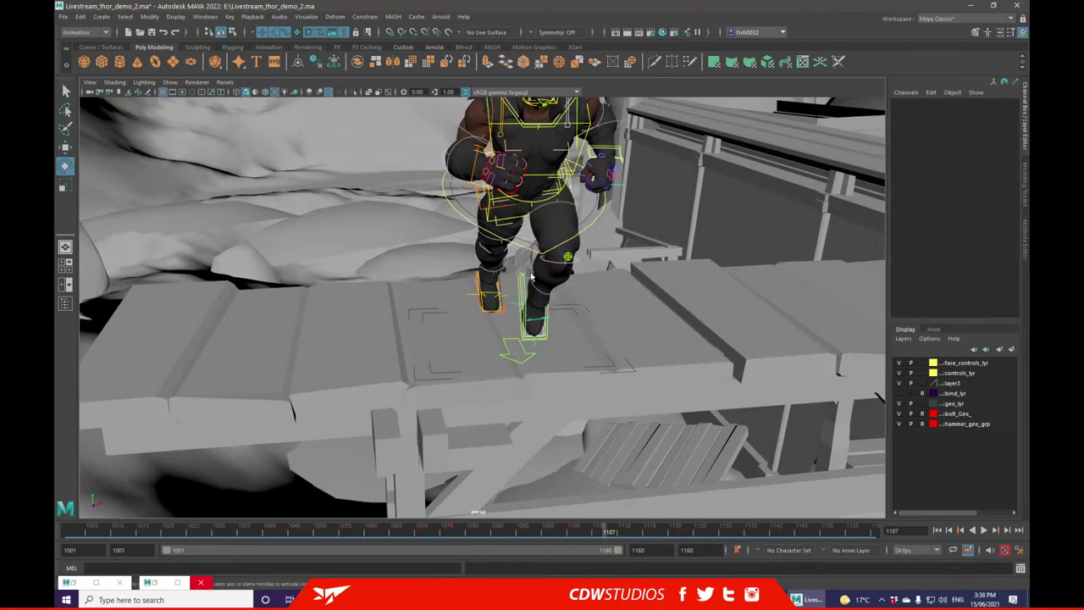
# - Move the left foot IK control at frame 1107 out wide from the body along the planks and turn the foot outward
pyautogui.click(529, 275)
pyautogui.moveTo(523, 297); pyautogui.dragTo(652, 330)
pyautogui.click(66, 148)
pyautogui.keyDown('alt'); pyautogui.moveTo(720, 328); pyautogui.dragTo(511, 312); pyautogui.keyUp('alt')
pyautogui.moveTo(295, 309); pyautogui.dragTo(322, 310)
pyautogui.keyDown('alt'); pyautogui.moveTo(322, 311); pyautogui.dragTo(439, 322); pyautogui.keyUp('alt')
pyautogui.moveTo(540, 336); pyautogui.dragTo(539, 337)
pyautogui.click(65, 166)
pyautogui.moveTo(489, 304); pyautogui.dragTo(694, 314)
# - Move the right foot IK control at frame 1107 to about X 22.8, Y 4.1, Z -12.7 and rotate it to about X 7.4, Y -36.3, Z 15.4
pyautogui.click(486, 298)
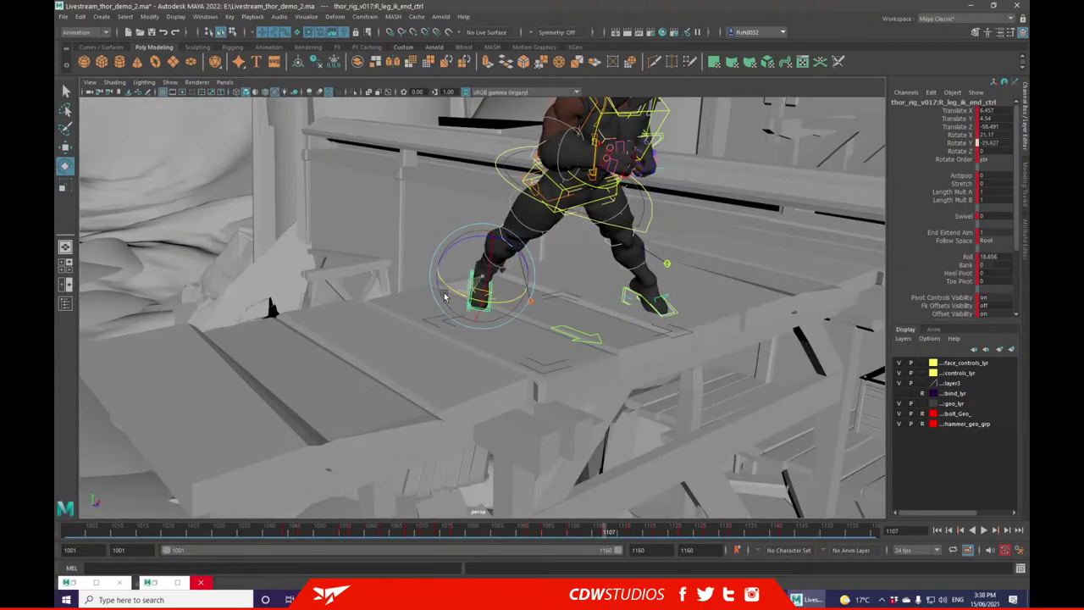
pyautogui.moveTo(503, 256); pyautogui.dragTo(569, 226)
pyautogui.press('w')
pyautogui.moveTo(507, 274); pyautogui.dragTo(651, 272)
pyautogui.moveTo(456, 270); pyautogui.dragTo(425, 282)
pyautogui.click(63, 171)
pyautogui.keyDown('alt'); pyautogui.moveTo(339, 233); pyautogui.dragTo(572, 324); pyautogui.keyUp('alt')
pyautogui.moveTo(556, 261); pyautogui.dragTo(566, 269)
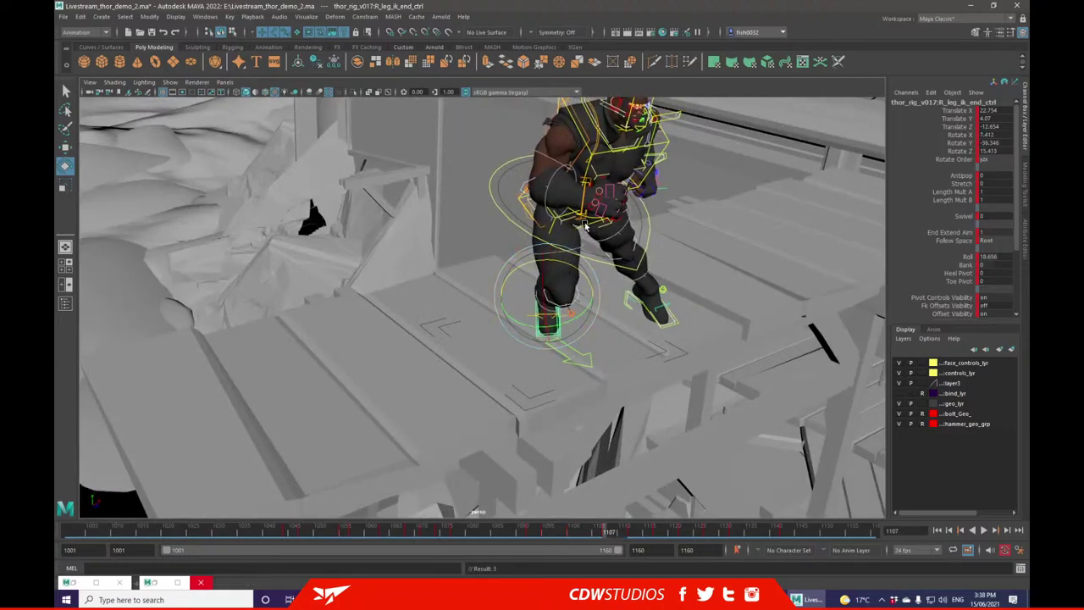
# - Rotate the COG control at frame 1107 to about X 23.5, Y 0.6, Z 25.4
pyautogui.press('[')
pyautogui.click(558, 165)
pyautogui.moveTo(542, 134); pyautogui.dragTo(637, 144)
pyautogui.keyDown('alt'); pyautogui.moveTo(457, 157); pyautogui.dragTo(500, 201); pyautogui.keyUp('alt')
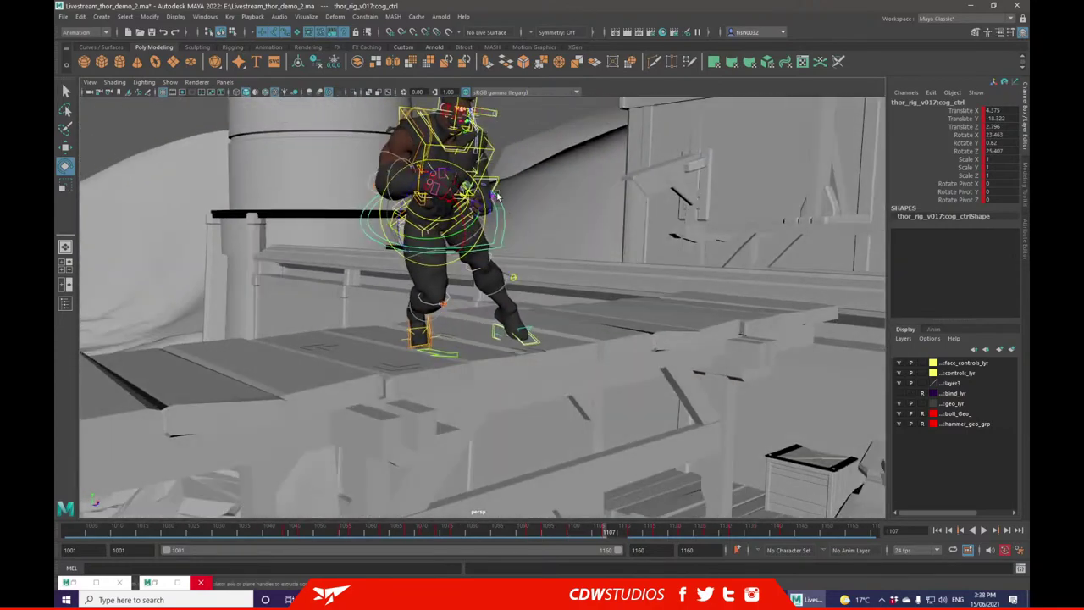
# - Set Follow Orient to 1 on the spine IK end control at frame 1107
pyautogui.click(489, 154)
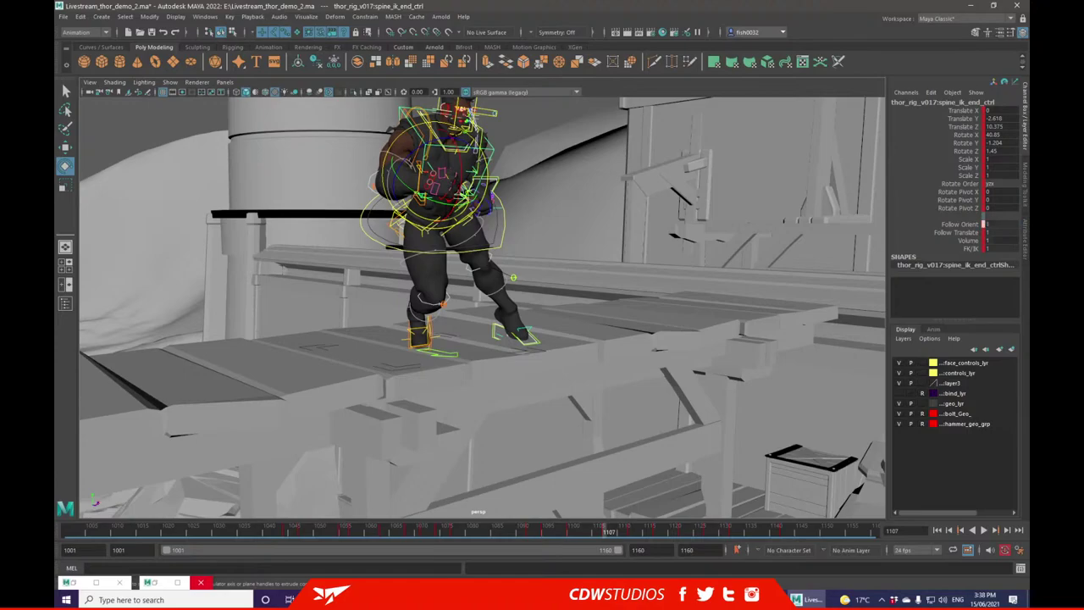
pyautogui.press('Return')
pyautogui.click(552, 136)
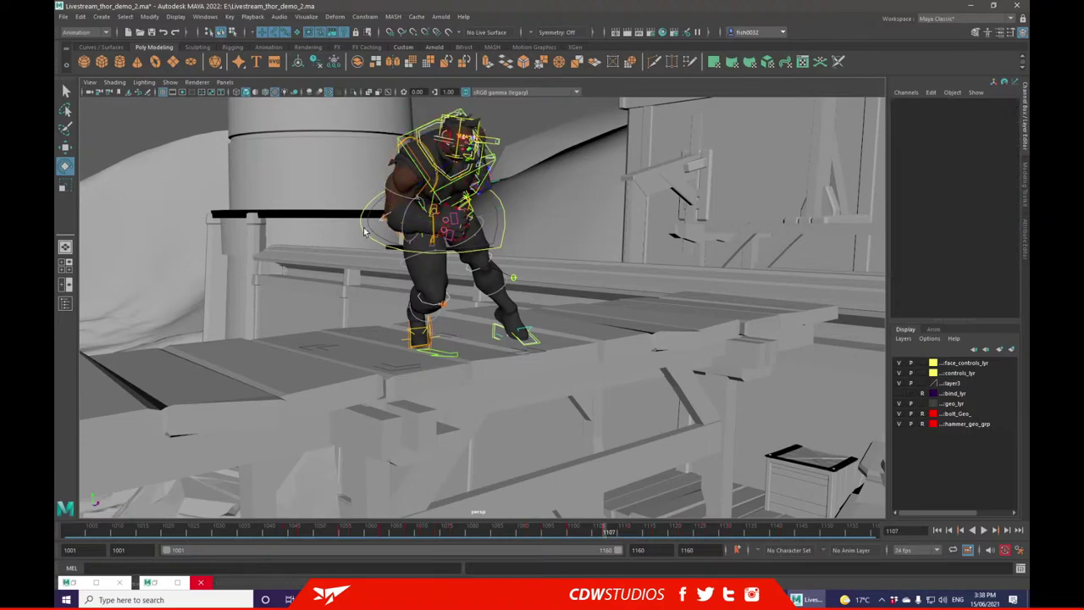
# - Lower the COG control at frame 1107 so the character drops into a deep, wide landing crouch
pyautogui.click(365, 231)
pyautogui.moveTo(423, 196); pyautogui.dragTo(377, 180)
pyautogui.hotkey('ctrl', 'z')
pyautogui.hotkey('ctrl', 'z')
pyautogui.click(65, 150)
pyautogui.moveTo(532, 210); pyautogui.dragTo(571, 286)
pyautogui.keyDown('alt'); pyautogui.moveTo(571, 287); pyautogui.dragTo(430, 351); pyautogui.keyUp('alt')
# - Move the right foot IK control at frame 1107 to about X 4.3, Y 3.3, Z 29.1 and rotate it to about X 3.9, Y 1.2, Z 2.3
pyautogui.click(482, 332)
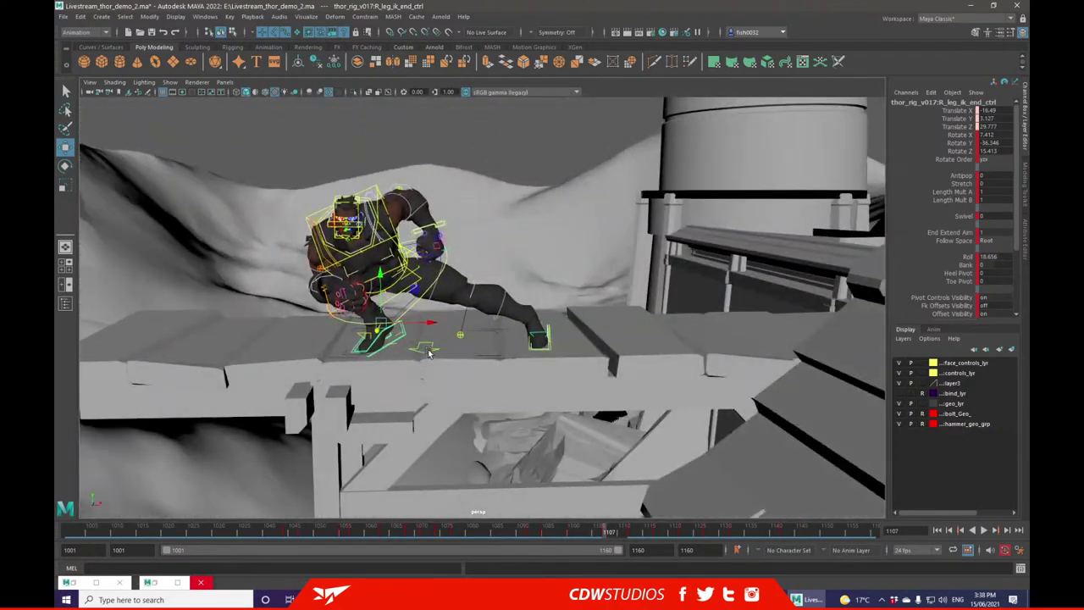
pyautogui.click(65, 166)
pyautogui.moveTo(359, 335); pyautogui.dragTo(400, 339)
pyautogui.moveTo(407, 286); pyautogui.dragTo(451, 343)
pyautogui.click(65, 146)
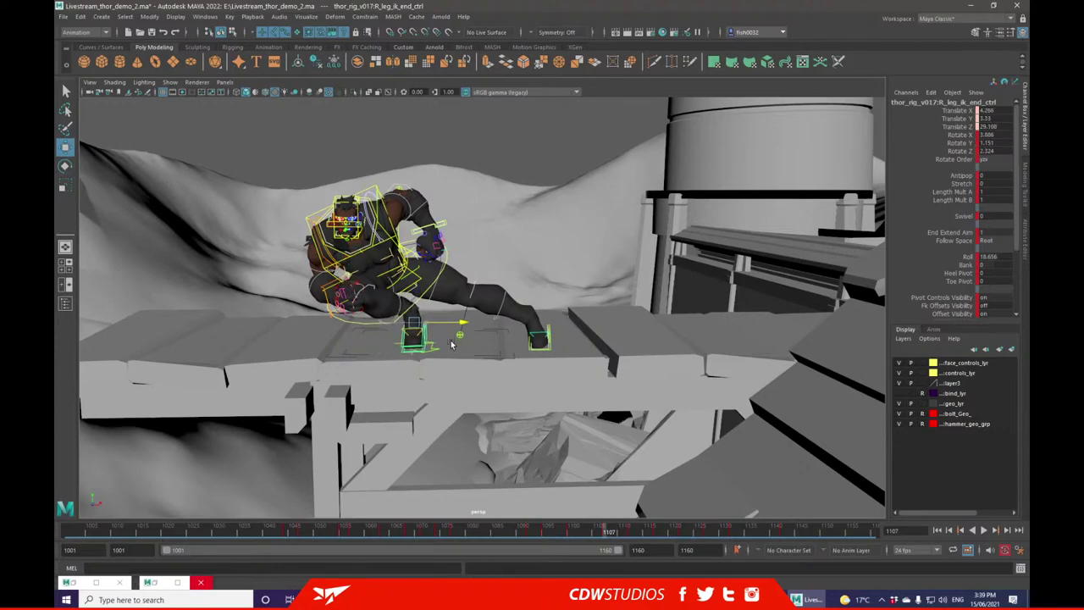
# - Set the right foot's Bank to 44 at frame 1107
pyautogui.click(529, 138)
pyautogui.click(421, 329)
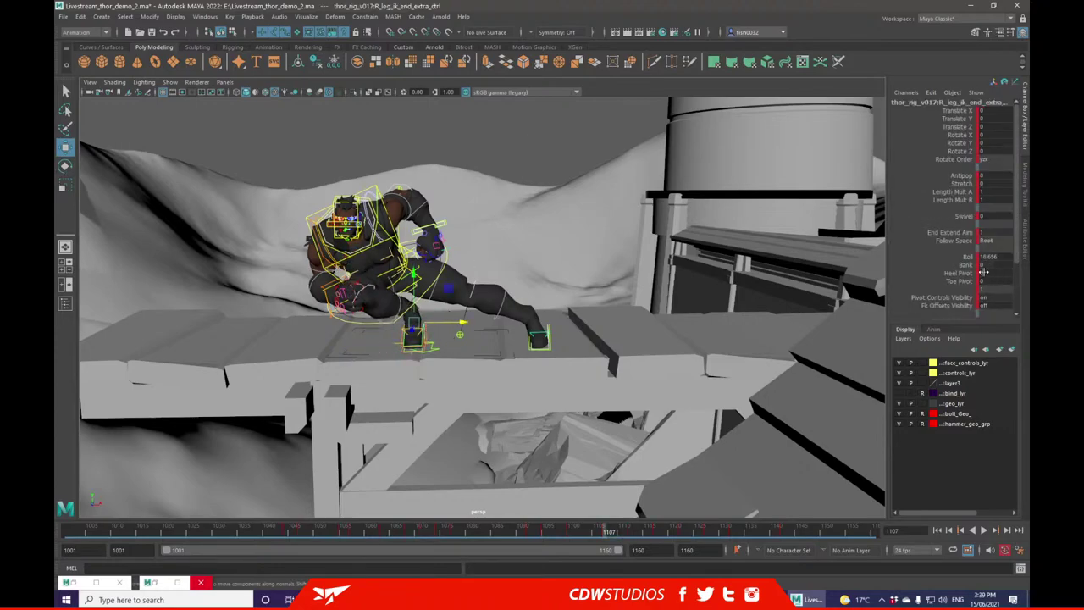
pyautogui.keyDown('ctrl'); pyautogui.moveTo(984, 267); pyautogui.dragTo(997, 265); pyautogui.keyUp('ctrl')
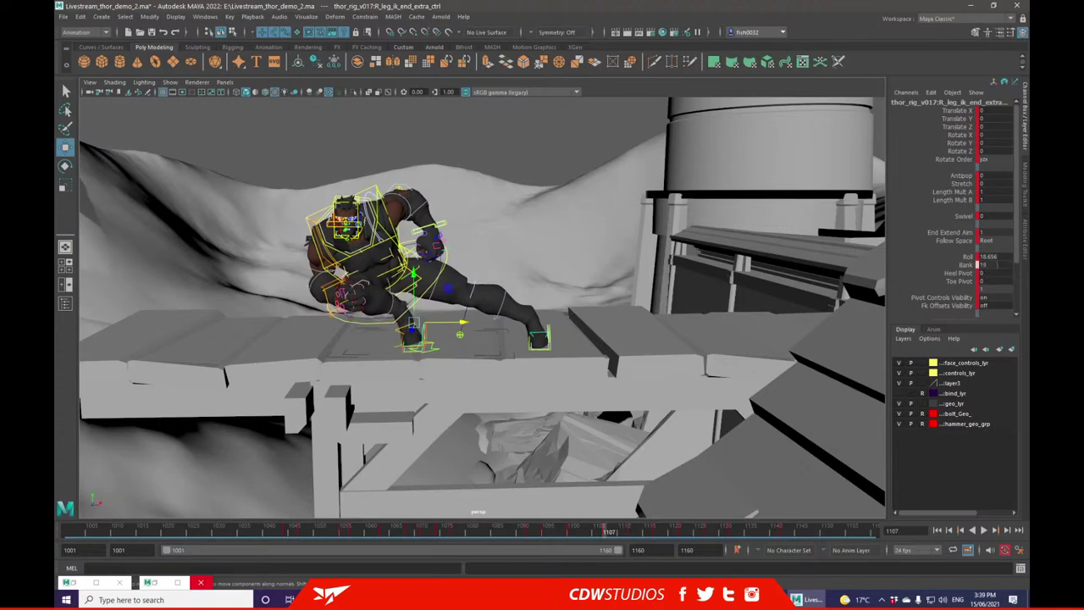
pyautogui.moveTo(983, 265); pyautogui.dragTo(985, 265, button='middle')
pyautogui.click(499, 191)
# - Lower the right foot IK control at frame 1107 to about Y -2.4 and rotate it to about X -1.3, Y 0.9, Z 2.4
pyautogui.keyDown('alt'); pyautogui.moveTo(391, 337); pyautogui.dragTo(572, 330); pyautogui.keyUp('alt')
pyautogui.click(547, 308)
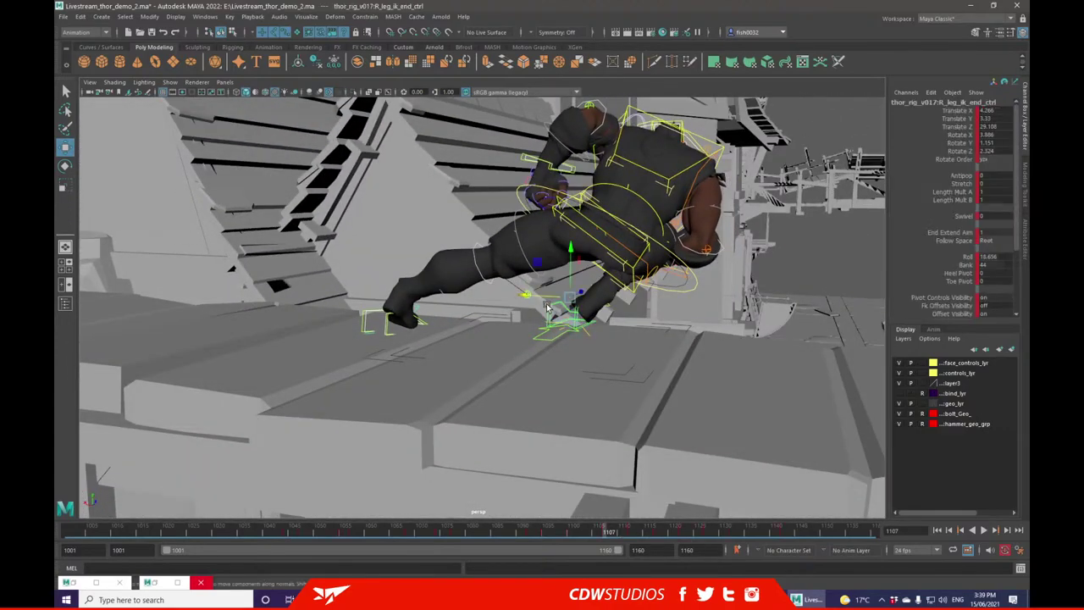
pyautogui.click(558, 249)
pyautogui.hotkey('ctrl', 'z')
pyautogui.moveTo(572, 248); pyautogui.dragTo(572, 259)
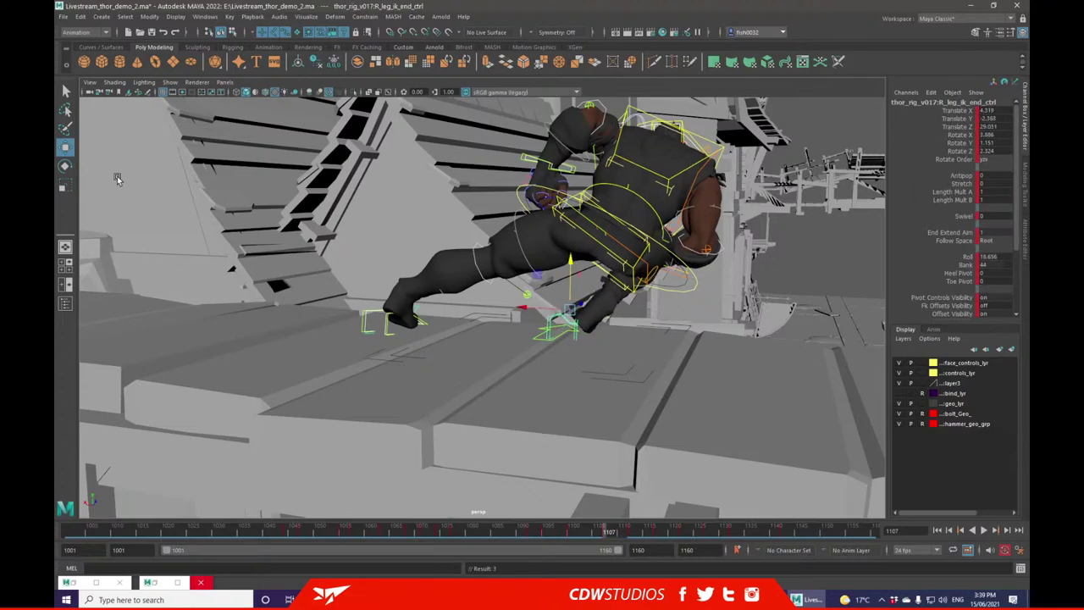
pyautogui.click(70, 168)
pyautogui.moveTo(564, 282); pyautogui.dragTo(563, 290)
pyautogui.keyDown('alt'); pyautogui.moveTo(563, 290); pyautogui.dragTo(490, 195); pyautogui.keyUp('alt')
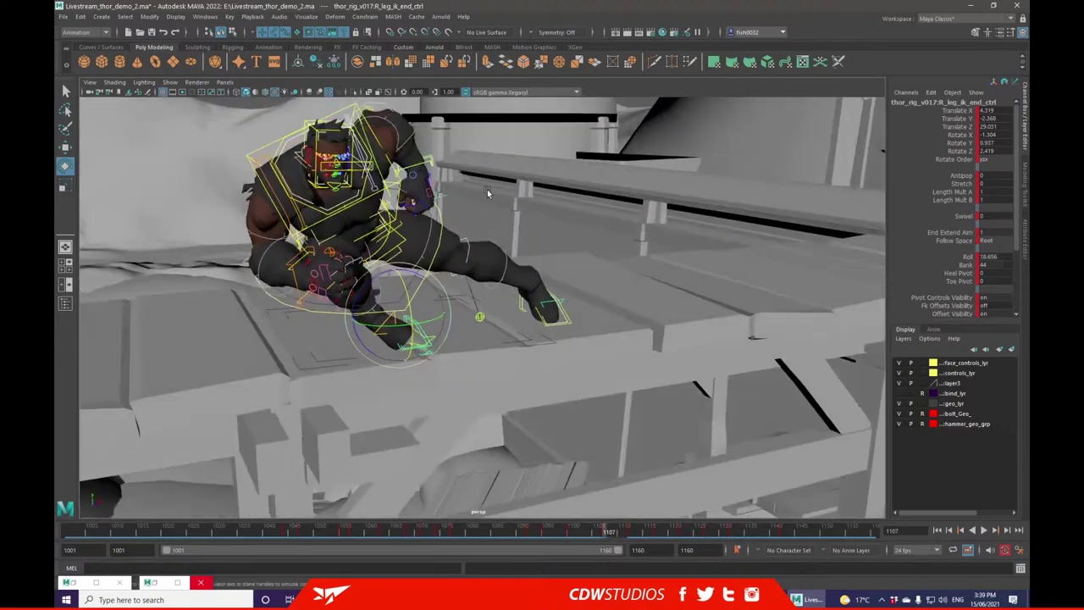
# - Reset the right foot's Bank to 0 at frame 1107
pyautogui.click(415, 282)
pyautogui.click(390, 320)
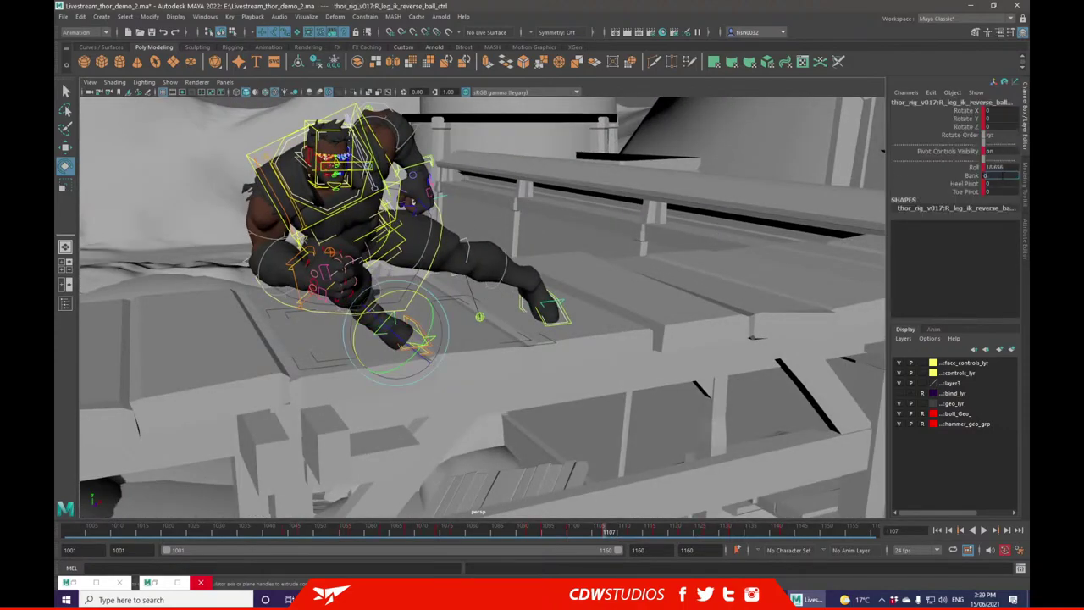
pyautogui.press('Return')
pyautogui.click(420, 318)
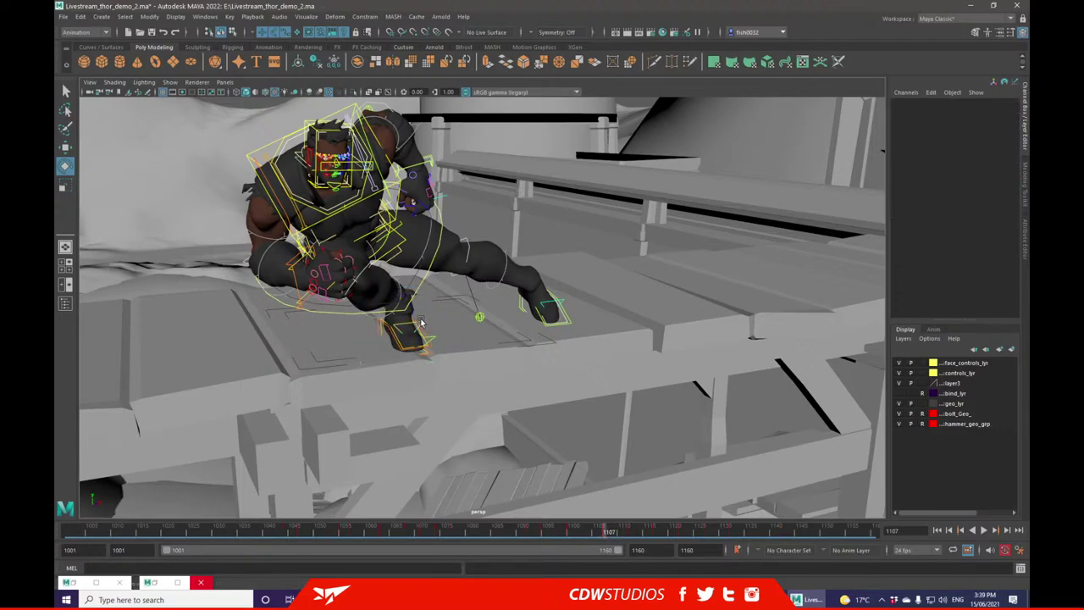
# - Rotate the right foot's reverse ball control at frame 1107 to tilt the foot over its ball
pyautogui.click(420, 329)
pyautogui.click(503, 287)
pyautogui.click(410, 325)
pyautogui.click(537, 229)
pyautogui.click(402, 329)
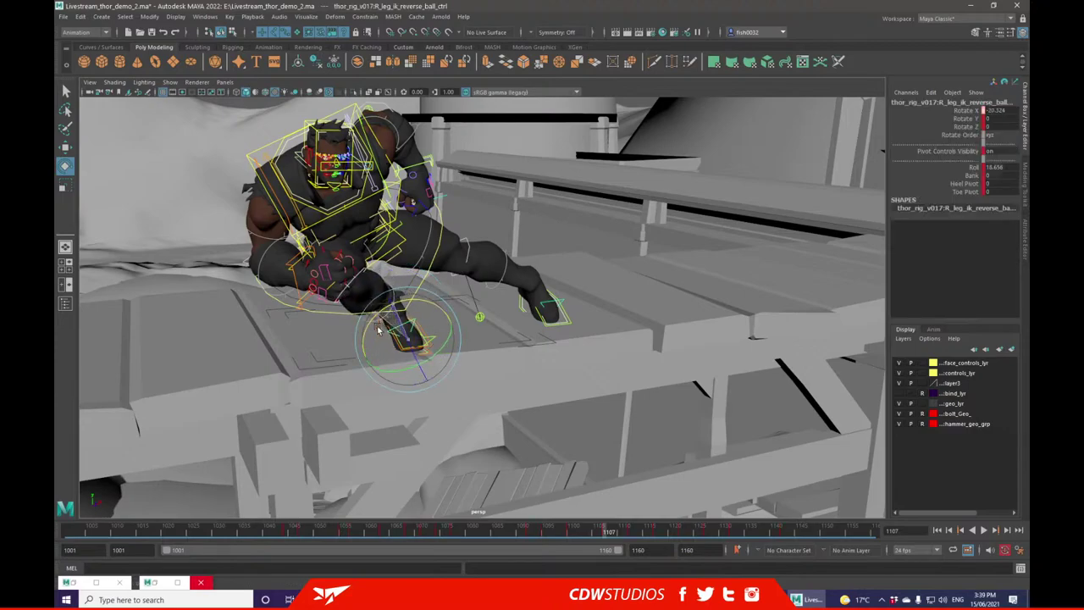
pyautogui.moveTo(410, 359); pyautogui.dragTo(433, 338)
pyautogui.keyDown('alt'); pyautogui.moveTo(524, 304); pyautogui.dragTo(446, 311); pyautogui.keyUp('alt')
pyautogui.moveTo(395, 344); pyautogui.dragTo(408, 315)
pyautogui.click(491, 183)
pyautogui.keyDown('alt'); pyautogui.moveTo(407, 185); pyautogui.dragTo(473, 219); pyautogui.keyUp('alt')
# - Move the right hand IK control at frame 1107 to about X -11.2, Y -34.5, Z 16.5 and rotate it to about X -49.6, Y -2.8, Z 12.7
pyautogui.click(421, 264)
pyautogui.keyDown('alt'); pyautogui.moveTo(420, 265); pyautogui.dragTo(243, 246); pyautogui.keyUp('alt')
pyautogui.click(65, 147)
pyautogui.keyDown('alt'); pyautogui.moveTo(307, 285); pyautogui.dragTo(411, 298, button='middle'); pyautogui.keyUp('alt')
pyautogui.moveTo(393, 283); pyautogui.dragTo(76, 224)
pyautogui.click(66, 165)
pyautogui.moveTo(365, 351); pyautogui.dragTo(407, 316)
pyautogui.keyDown('alt'); pyautogui.moveTo(406, 317); pyautogui.dragTo(696, 340); pyautogui.keyUp('alt')
# - Rotate the COG control at frame 1107 to about X 23.3, Y -10, Z 35.4
pyautogui.click(65, 149)
pyautogui.keyDown('alt'); pyautogui.moveTo(592, 285); pyautogui.dragTo(565, 245); pyautogui.keyUp('alt')
pyautogui.click(579, 205)
pyautogui.keyDown('alt'); pyautogui.moveTo(565, 244); pyautogui.dragTo(733, 154); pyautogui.keyUp('alt')
pyautogui.hotkey('ctrl', 'z')
pyautogui.click(568, 275)
pyautogui.press('e')
pyautogui.moveTo(542, 282); pyautogui.dragTo(472, 303)
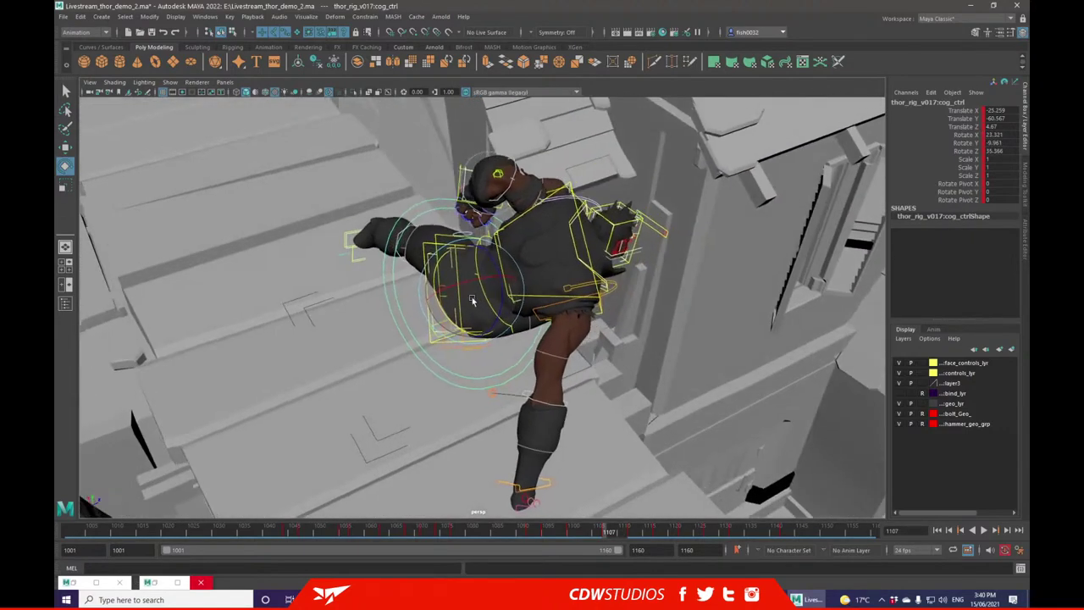
# - Move the right hand IK control at frame 1107 to about X -1.2, Y -2.1, Z 20.5 and rotate it to about X -55.2, Y 6.8, Z -13.8
pyautogui.click(354, 237)
pyautogui.keyDown('alt'); pyautogui.moveTo(354, 237); pyautogui.dragTo(648, 359); pyautogui.keyUp('alt')
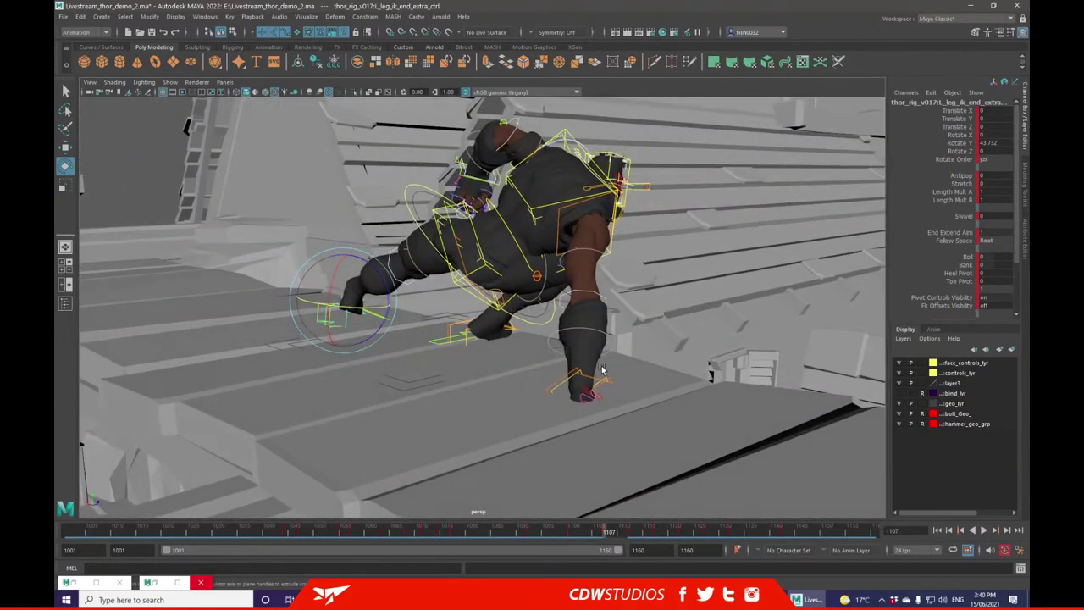
pyautogui.click(577, 370)
pyautogui.click(66, 148)
pyautogui.keyDown('alt'); pyautogui.moveTo(440, 254); pyautogui.dragTo(515, 237); pyautogui.keyUp('alt')
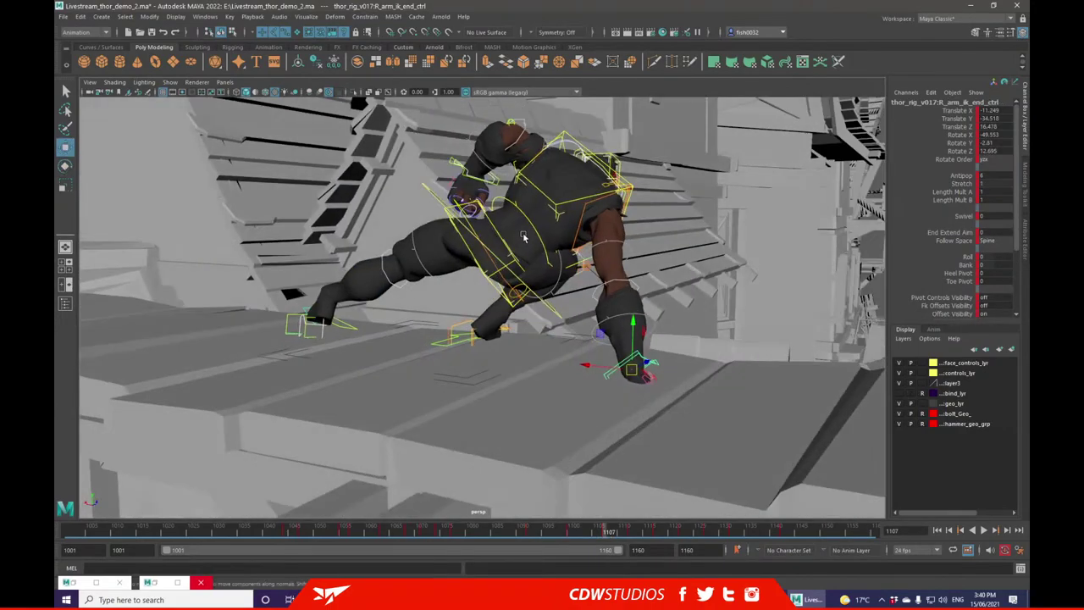
pyautogui.moveTo(634, 352); pyautogui.dragTo(580, 319)
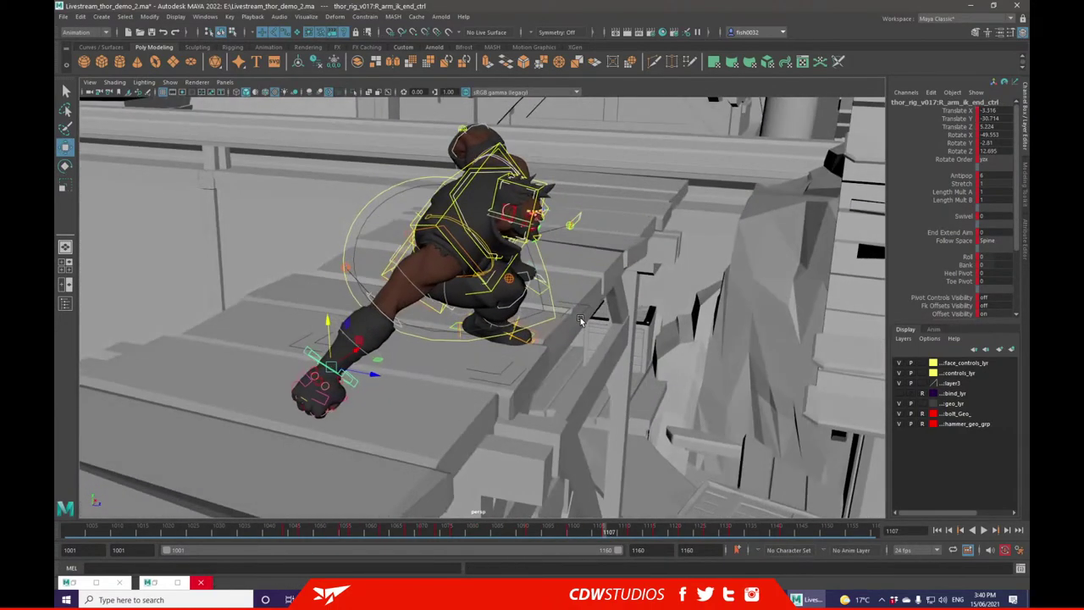
pyautogui.moveTo(364, 379); pyautogui.dragTo(397, 371)
pyautogui.click(66, 167)
pyautogui.keyDown('alt'); pyautogui.moveTo(533, 369); pyautogui.dragTo(416, 290); pyautogui.keyUp('alt')
pyautogui.scroll(2, 415, 290)
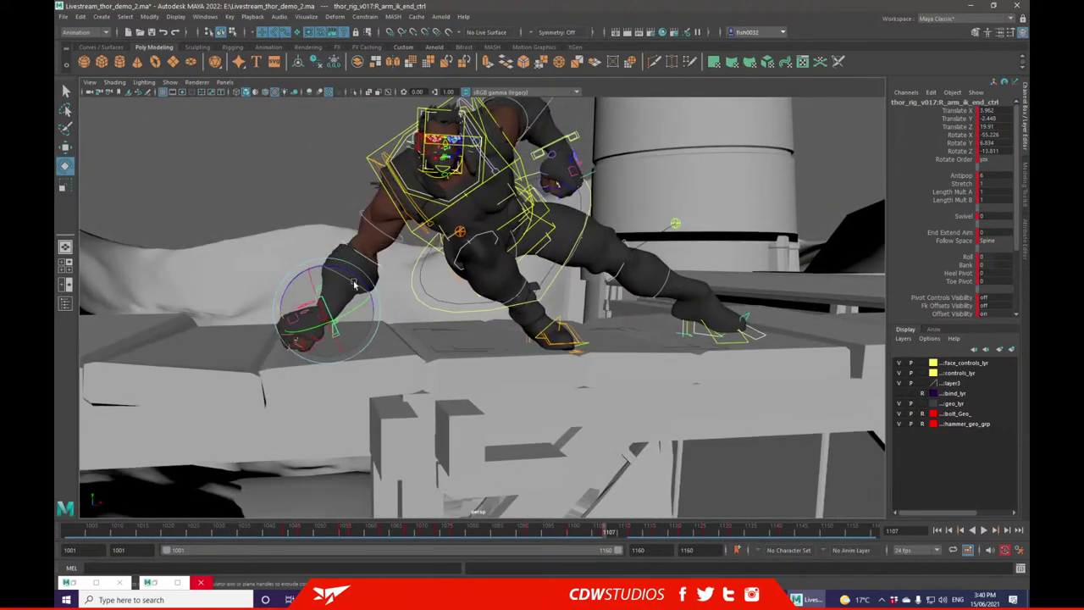
pyautogui.click(65, 147)
pyautogui.moveTo(327, 310); pyautogui.dragTo(312, 325)
# - Rotate the spine IK end control at frame 1107 to about X 35.5, Y 3.8, Z 18.6
pyautogui.click(388, 131)
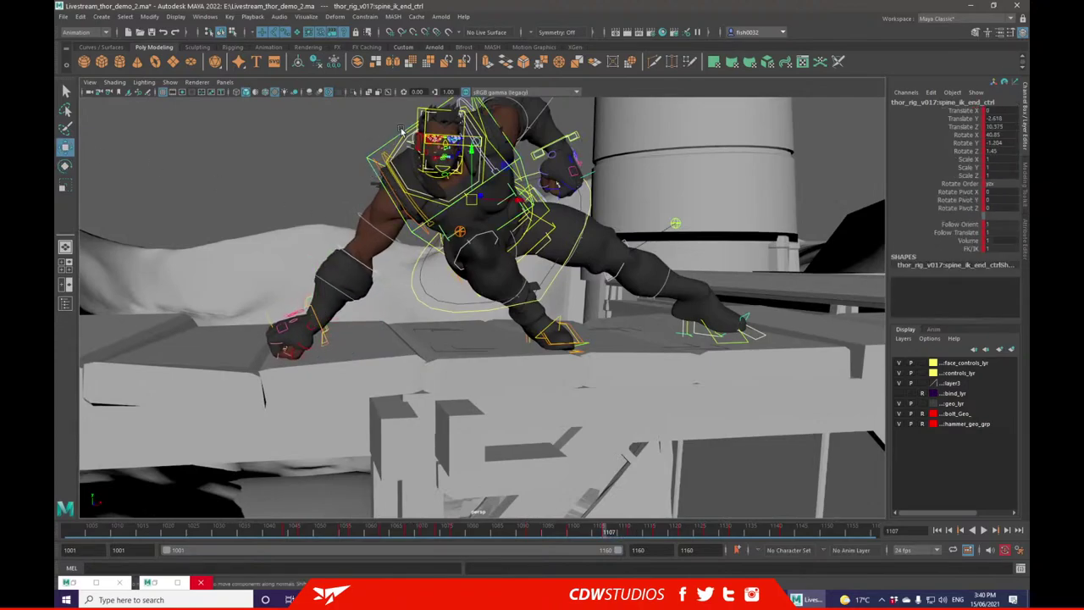
pyautogui.click(64, 165)
pyautogui.moveTo(457, 196); pyautogui.dragTo(513, 218)
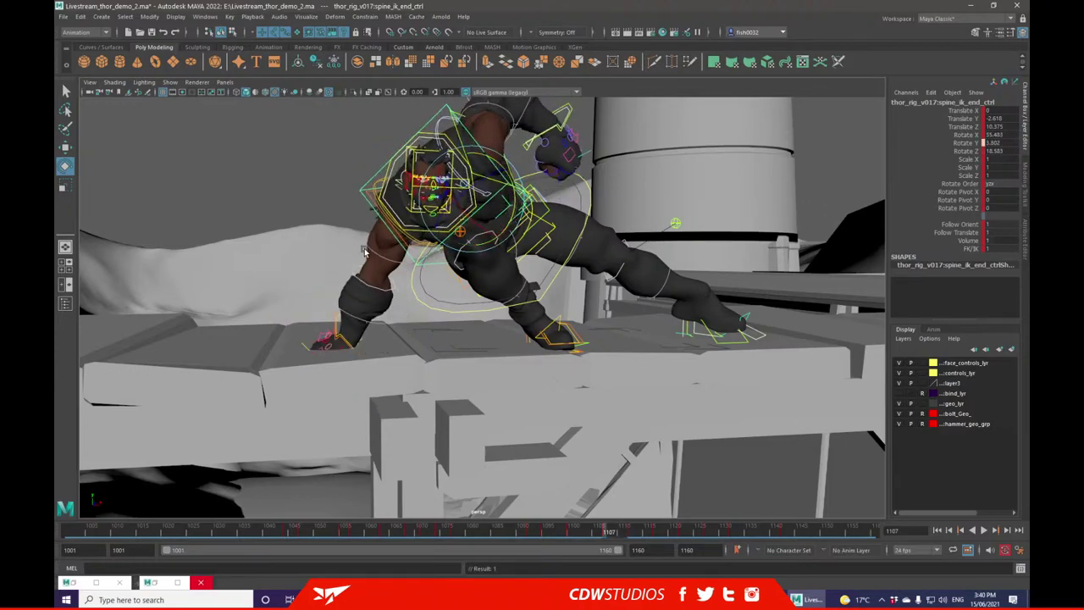
# - Move the right hand IK control at frame 1107 to about X -2.6, Y 2.4, Z 7.9 and rotate it to about X -87.3, Z -6
pyautogui.click(335, 315)
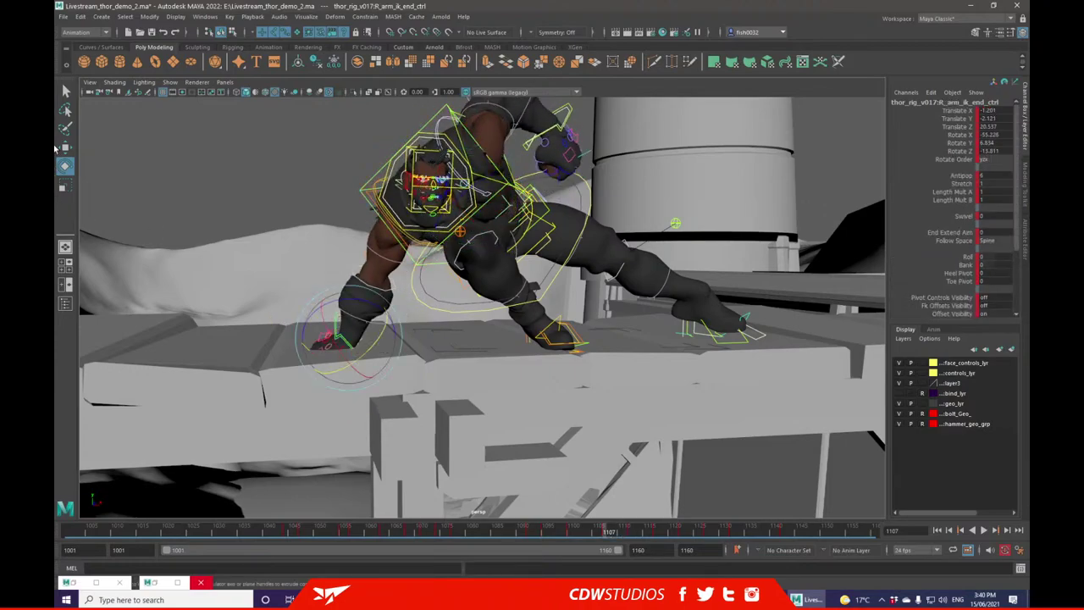
pyautogui.press('w')
pyautogui.keyDown('alt'); pyautogui.moveTo(153, 187); pyautogui.dragTo(461, 317); pyautogui.keyUp('alt')
pyautogui.click(388, 330)
pyautogui.hotkey('ctrl', 'z')
pyautogui.moveTo(383, 333); pyautogui.dragTo(326, 320)
pyautogui.keyDown('alt'); pyautogui.moveTo(327, 319); pyautogui.dragTo(436, 351); pyautogui.keyUp('alt')
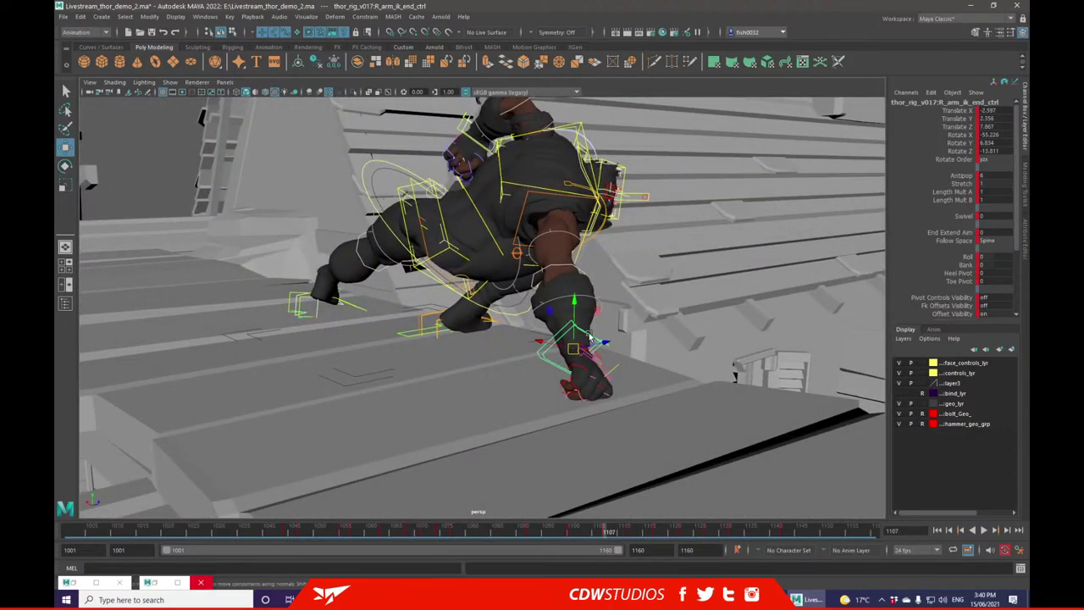
pyautogui.click(71, 169)
pyautogui.moveTo(600, 325); pyautogui.dragTo(538, 318)
# - Move the right hand IK control at frame 1107 to about X 0.2, Y 13.1, Z 10
pyautogui.click(66, 148)
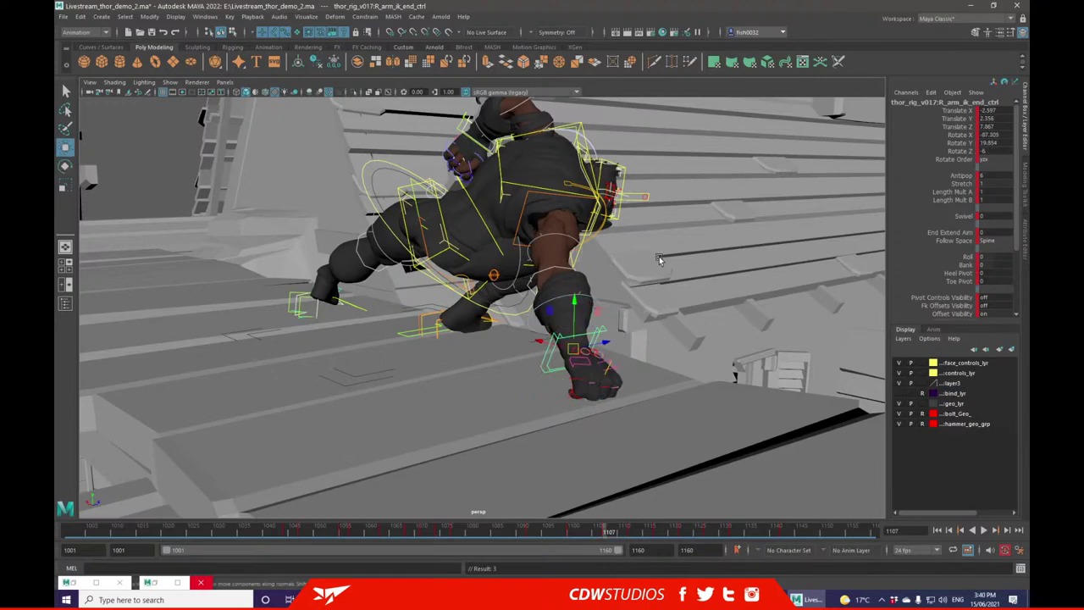
pyautogui.keyDown('alt'); pyautogui.moveTo(673, 285); pyautogui.dragTo(584, 246, button='middle'); pyautogui.keyUp('alt')
pyautogui.moveTo(509, 308); pyautogui.dragTo(396, 295)
pyautogui.click(387, 289)
pyautogui.hotkey('ctrl', 'z')
pyautogui.moveTo(359, 264); pyautogui.dragTo(364, 269)
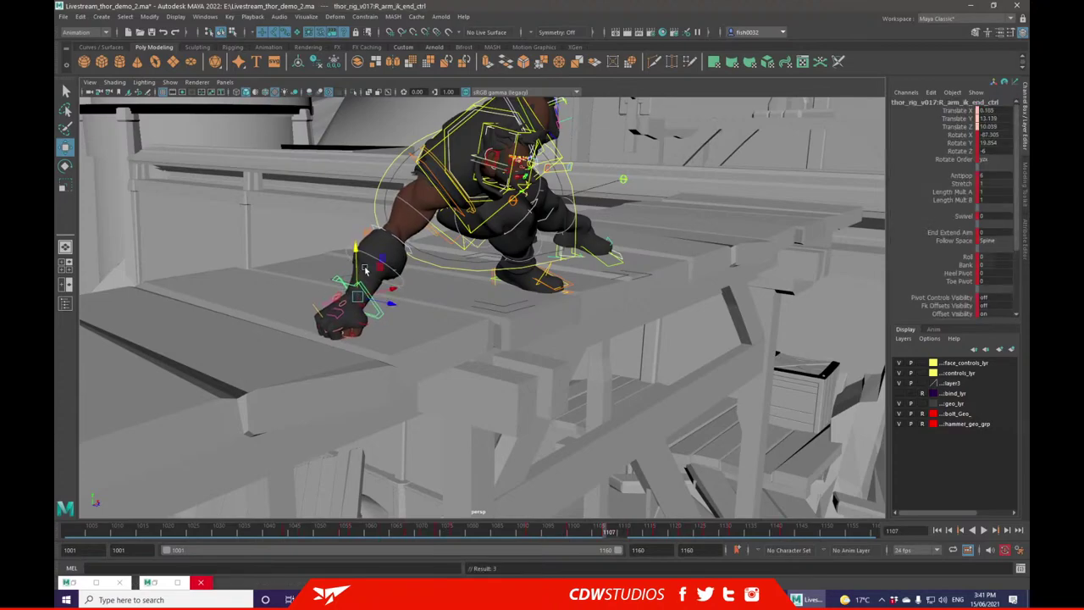
# - Save the scene to the E: drive as a Maya ASCII file named Livestream_thor_demo_3.ma
pyautogui.click(63, 16)
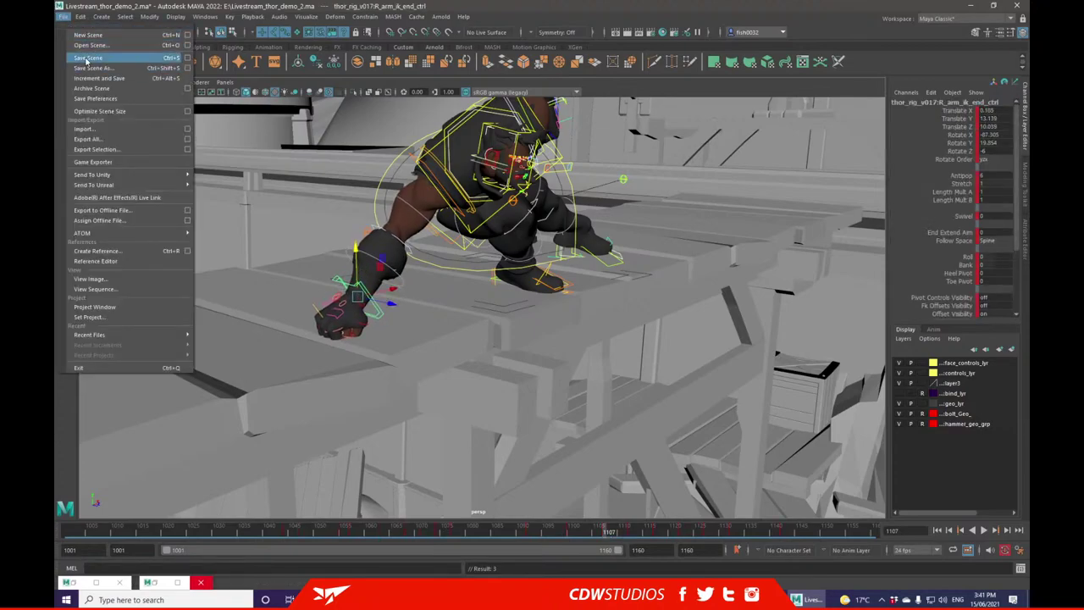
pyautogui.click(90, 68)
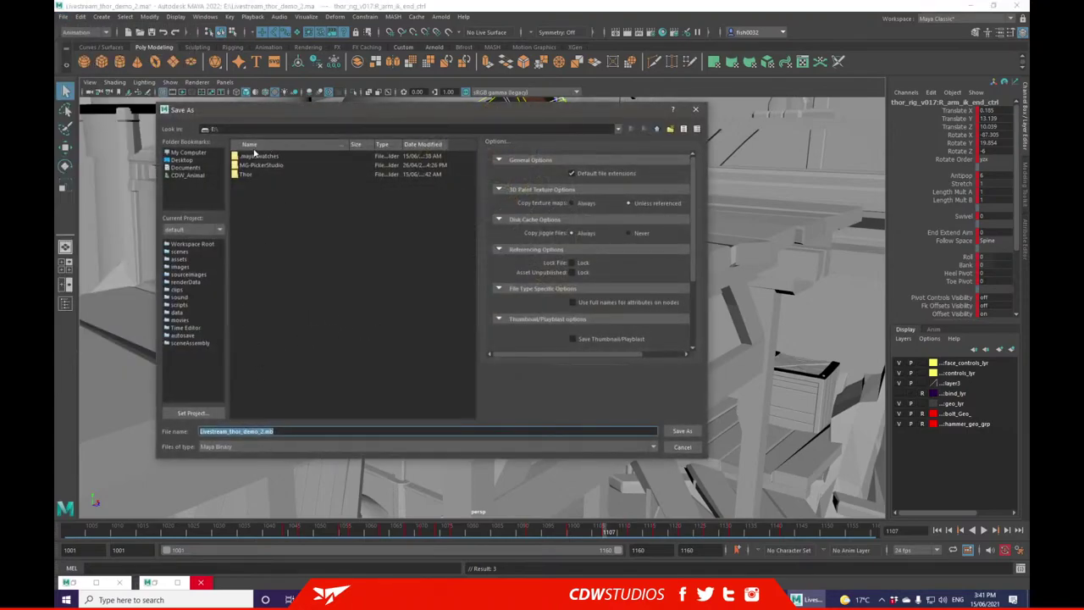
pyautogui.click(187, 154)
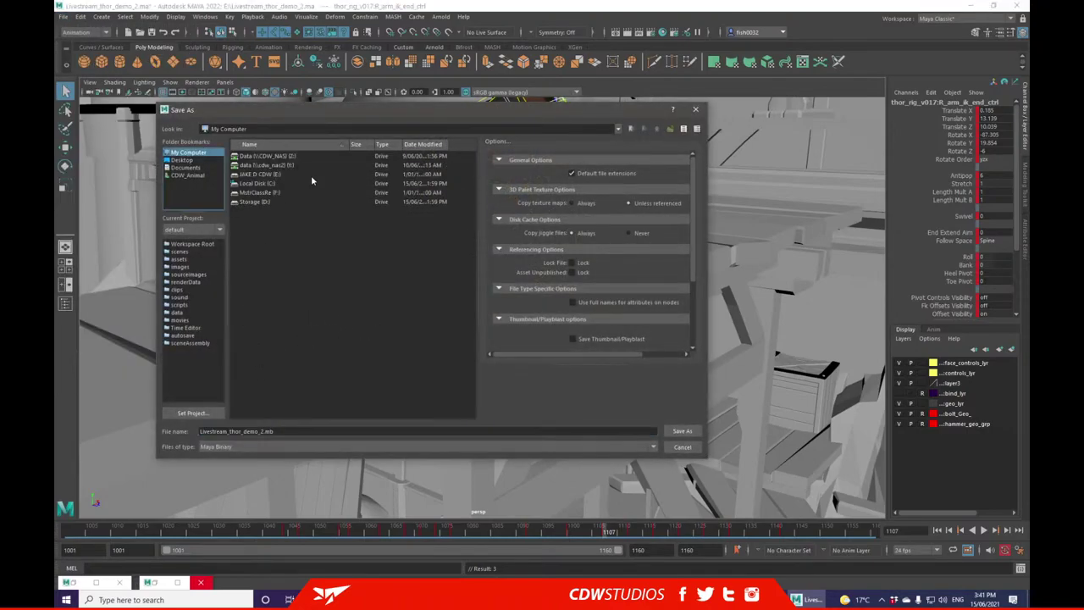
pyautogui.doubleClick(266, 173)
pyautogui.click(279, 431)
pyautogui.click(264, 447)
pyautogui.click(220, 457)
pyautogui.click(226, 447)
pyautogui.click(221, 455)
pyautogui.click(262, 431)
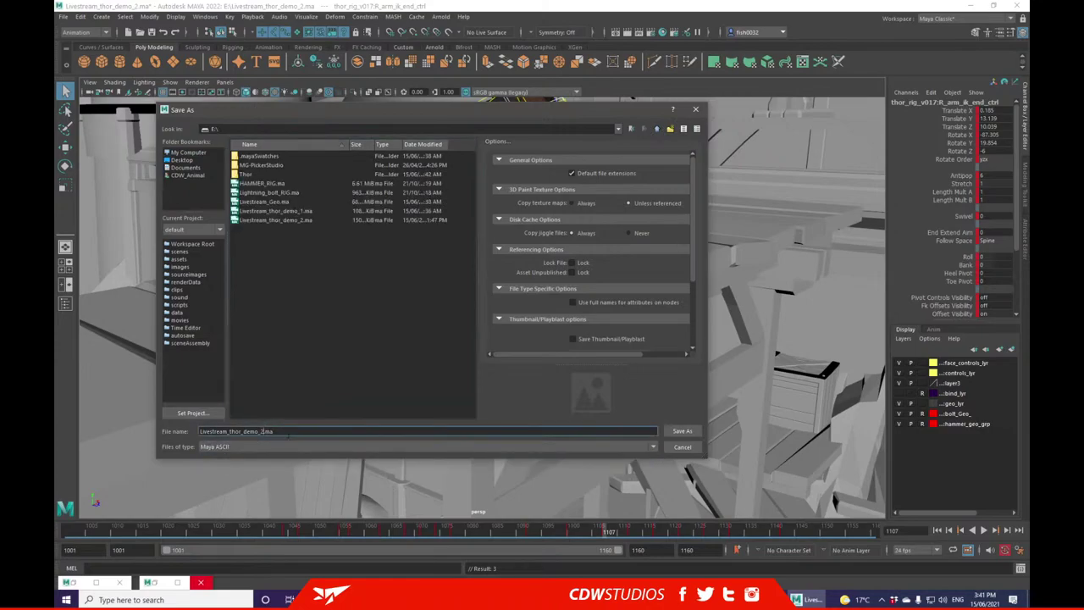
pyautogui.press('Return')
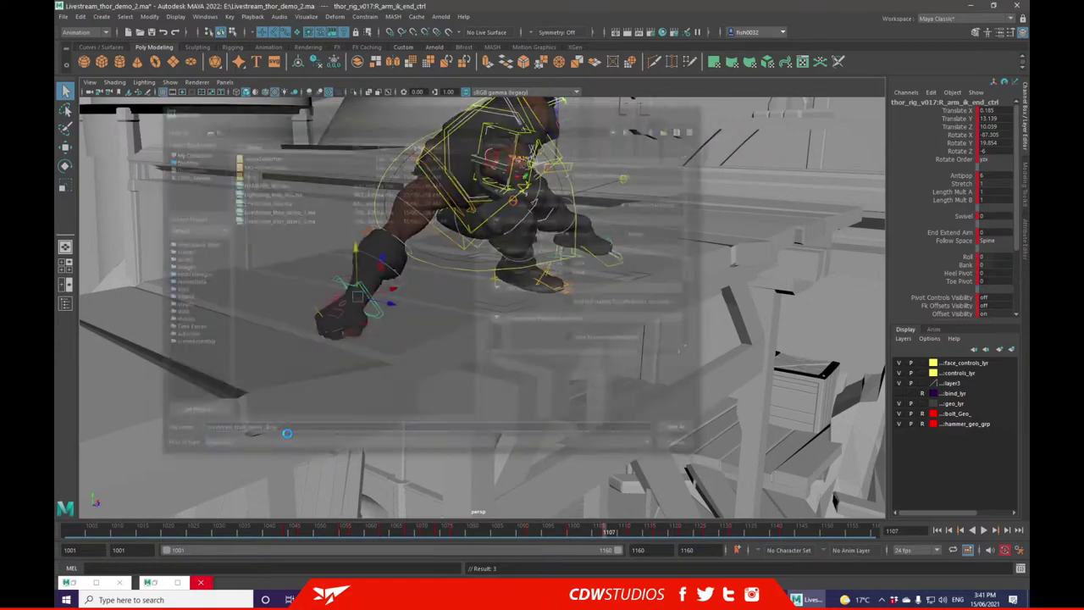
pyautogui.press('Return')
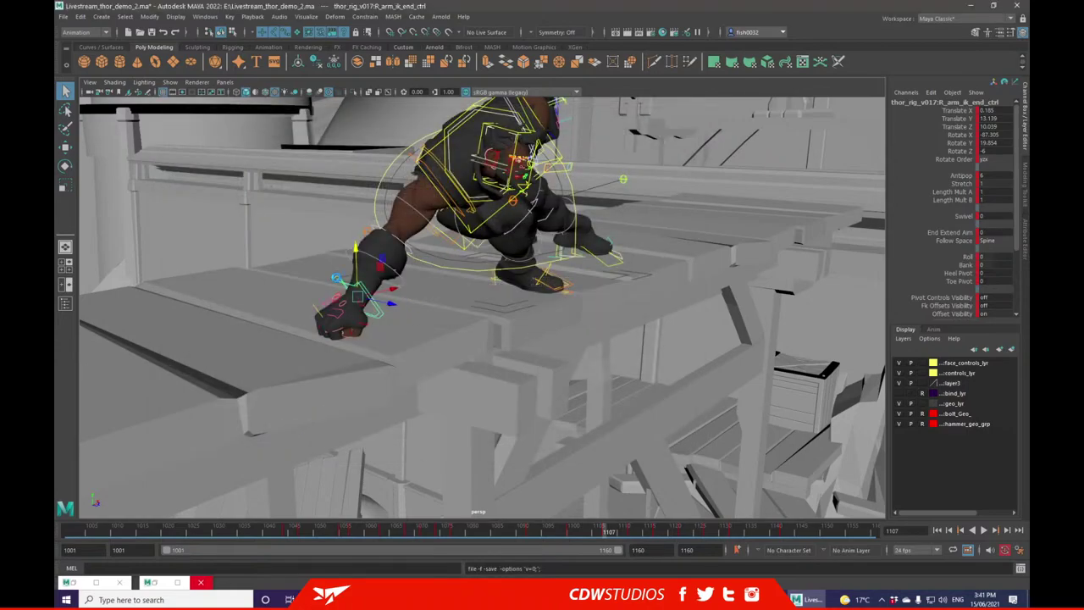
# - Try to rotate the spine IK start and end controls at frame 1107
pyautogui.press('r')
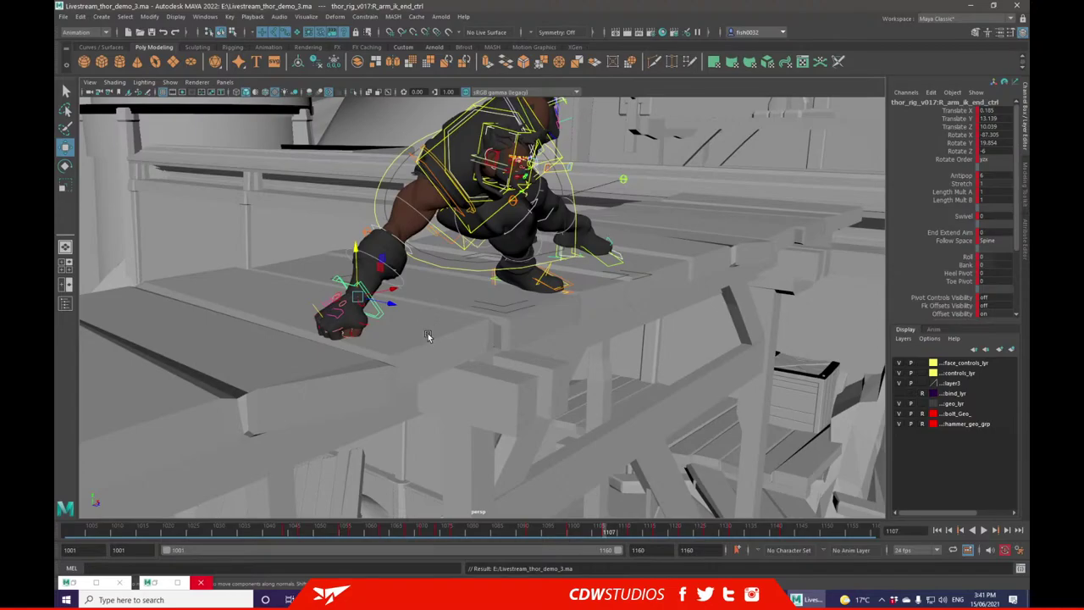
pyautogui.keyDown('alt'); pyautogui.moveTo(581, 288); pyautogui.dragTo(708, 189); pyautogui.keyUp('alt')
pyautogui.click(741, 265)
pyautogui.keyDown('alt'); pyautogui.moveTo(741, 265); pyautogui.dragTo(626, 318); pyautogui.keyUp('alt')
pyautogui.click(539, 306)
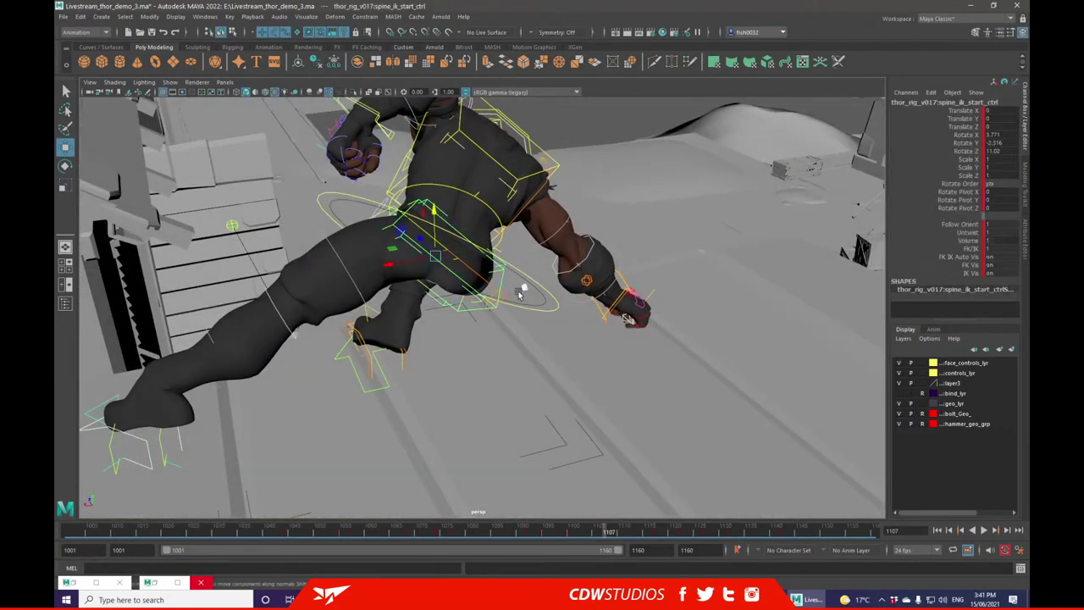
pyautogui.click(65, 170)
pyautogui.moveTo(429, 235); pyautogui.dragTo(414, 227)
pyautogui.moveTo(419, 304); pyautogui.dragTo(370, 270)
pyautogui.click(404, 153)
pyautogui.keyDown('alt'); pyautogui.moveTo(325, 131); pyautogui.dragTo(292, 187); pyautogui.keyUp('alt')
pyautogui.hotkey('ctrl', 'z')
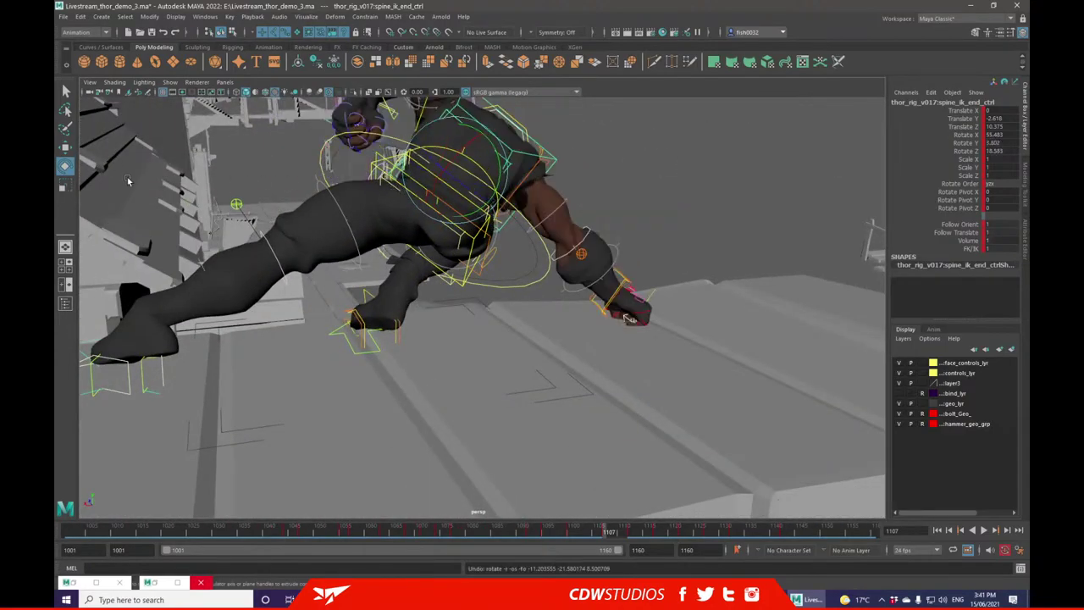
# - Move the spine IK end control at frame 1107 to about X -12.8, Y -0.2, Z -3.4
pyautogui.click(64, 148)
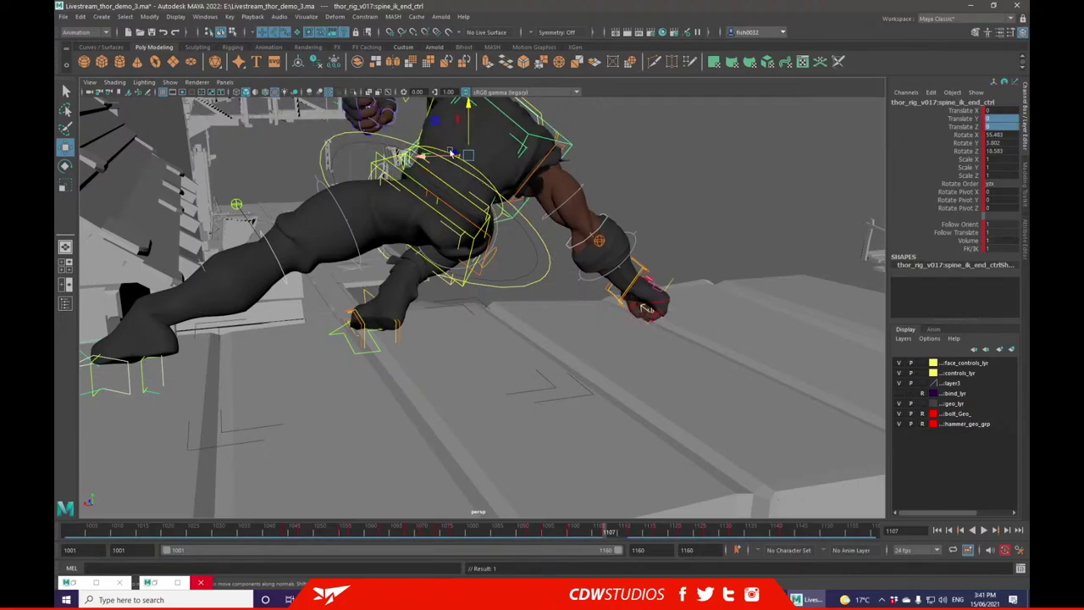
pyautogui.moveTo(472, 156); pyautogui.dragTo(504, 174)
pyautogui.keyDown('alt'); pyautogui.moveTo(646, 184); pyautogui.dragTo(107, 200); pyautogui.keyUp('alt')
pyautogui.scroll(-5, 588, 229)
pyautogui.keyDown('alt'); pyautogui.moveTo(589, 231); pyautogui.dragTo(671, 301); pyautogui.keyUp('alt')
pyautogui.scroll(-4, 562, 288)
pyautogui.scroll(5, 547, 293)
pyautogui.scroll(2, 457, 269)
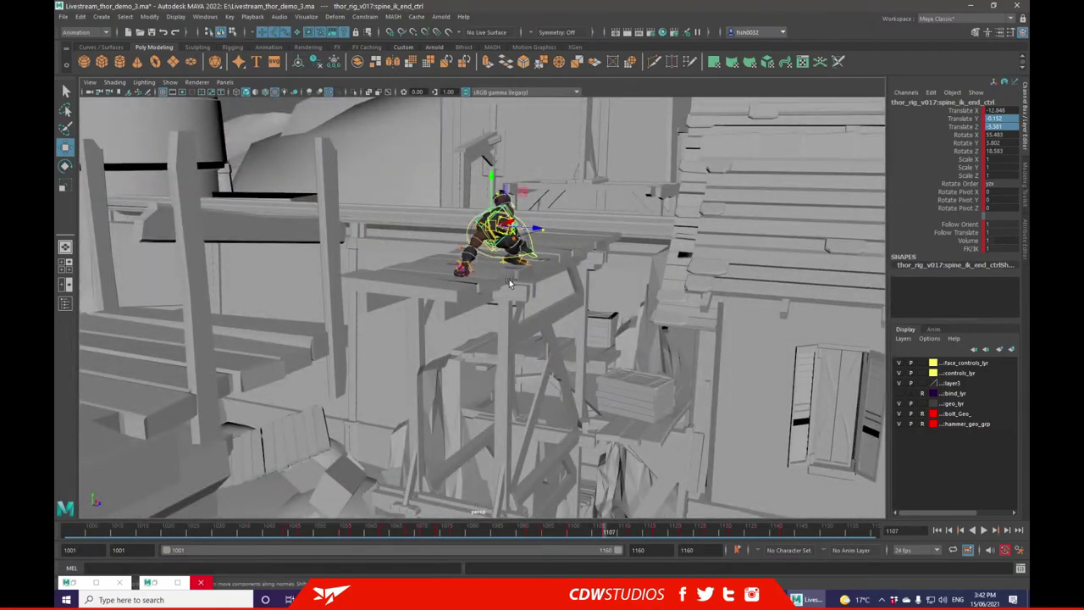
# - Rotate the right arm IK start control at the shoulder to about Z 5.5 at frame 1107
pyautogui.click(462, 271)
pyautogui.press('f')
pyautogui.scroll(-5, 519, 292)
pyautogui.moveTo(525, 310)
pyautogui.keyDown('alt'); pyautogui.mouseDown()
pyautogui.moveTo(683, 314)
pyautogui.moveTo(568, 273)
pyautogui.moveTo(473, 323)
pyautogui.moveTo(547, 311)
pyautogui.mouseUp(); pyautogui.keyUp('alt')
pyautogui.scroll(-3, 568, 273)
pyautogui.click(478, 252)
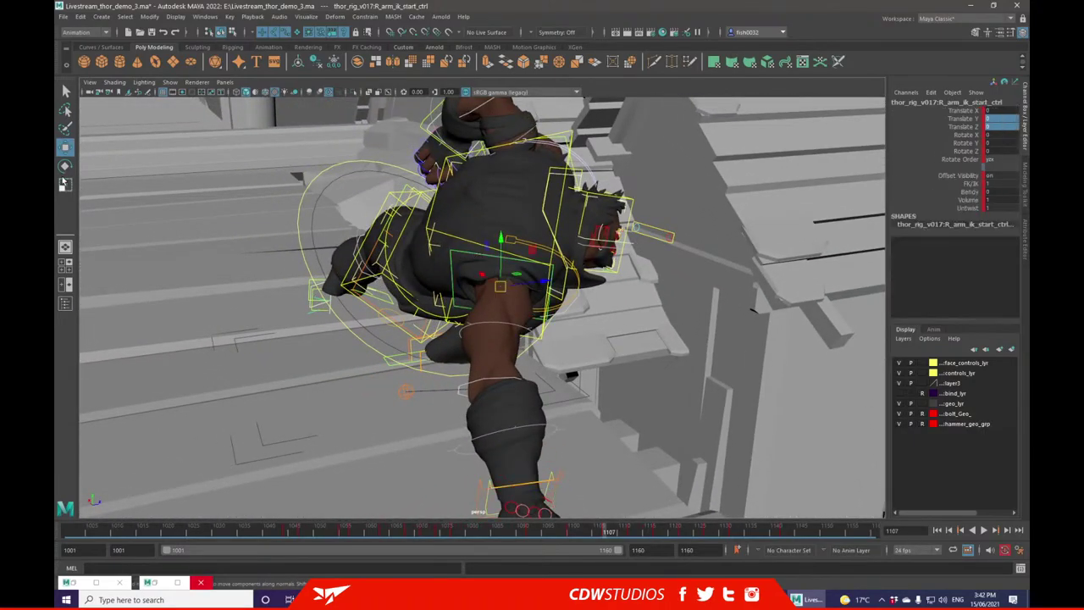
pyautogui.moveTo(522, 326); pyautogui.dragTo(513, 330)
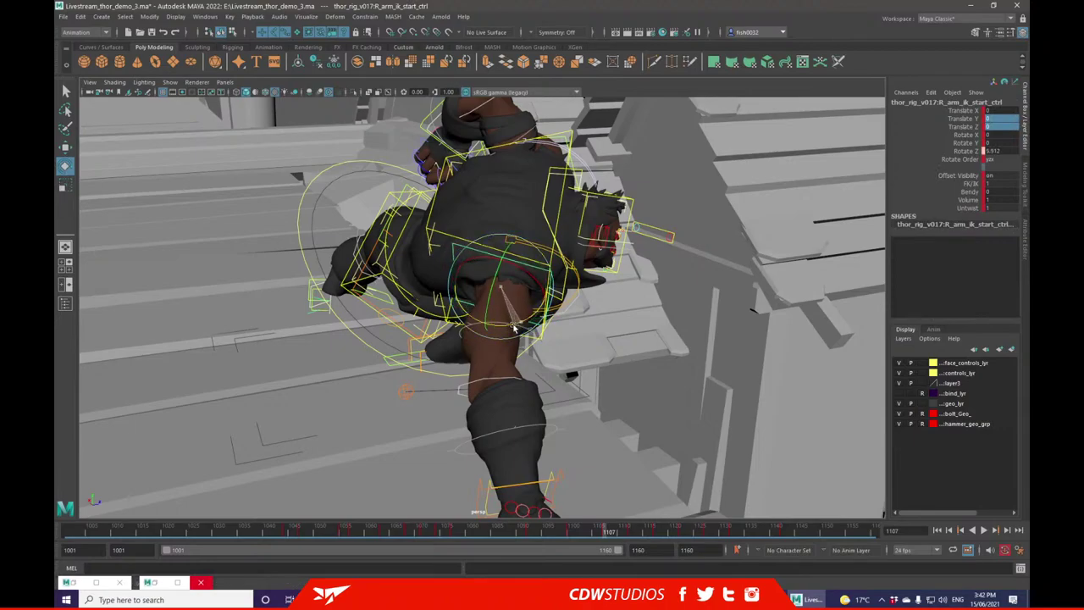
# - Re-angle the upper torso at frame 1107 by rotating the spine IK end control
pyautogui.click(453, 244)
pyautogui.click(543, 289)
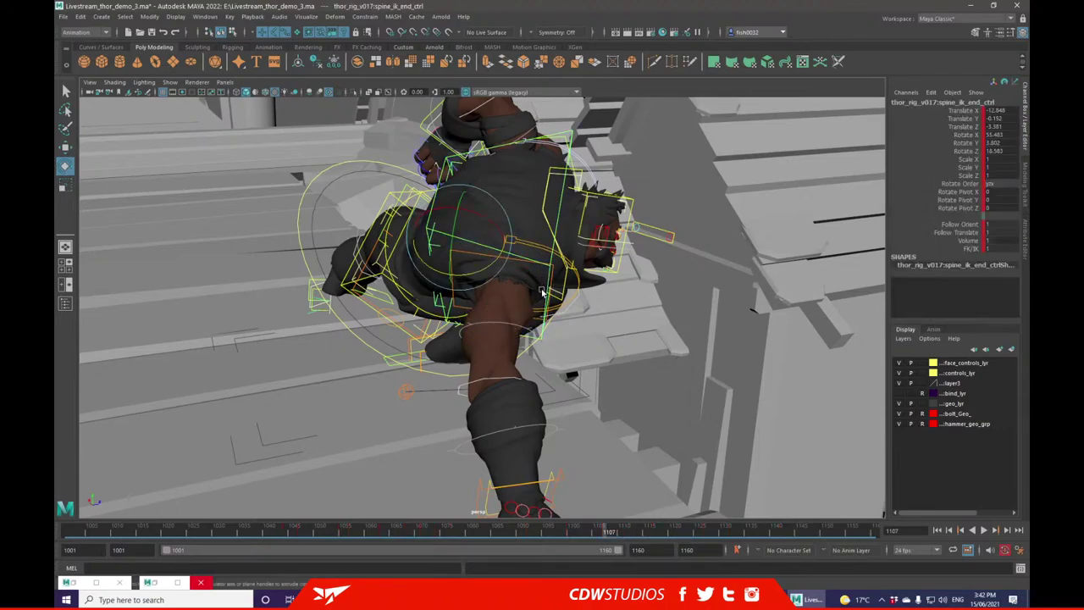
pyautogui.moveTo(491, 268); pyautogui.dragTo(519, 373)
pyautogui.keyDown('alt'); pyautogui.moveTo(497, 365); pyautogui.dragTo(449, 252, button='middle'); pyautogui.keyUp('alt')
# - Reposition the right hand IK control at frame 1107 to plant the fist on the walkway boards
pyautogui.click(439, 392)
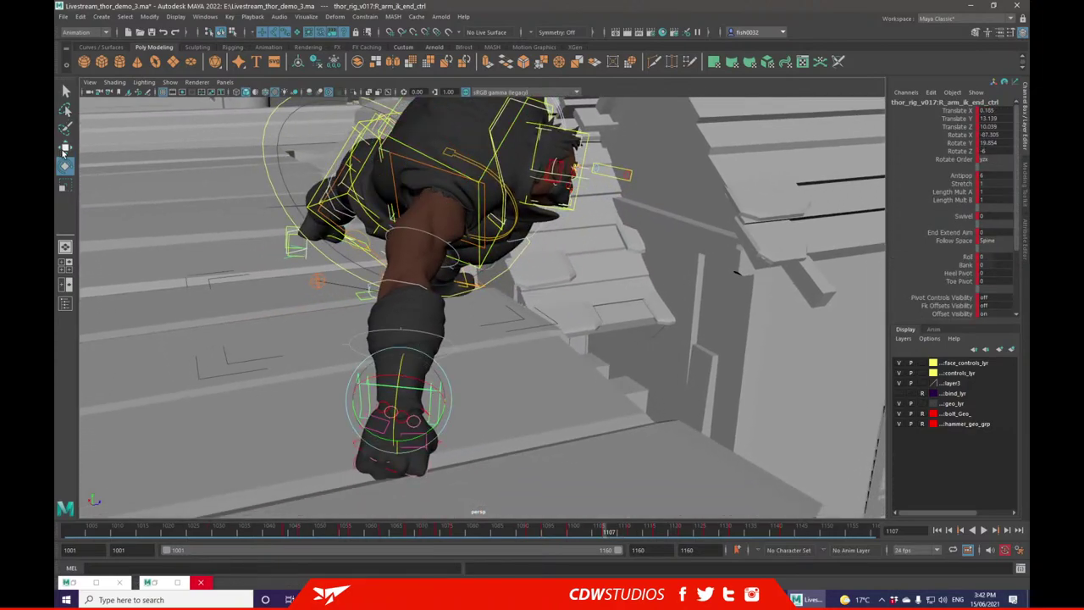
pyautogui.moveTo(434, 398); pyautogui.dragTo(333, 298)
pyautogui.moveTo(483, 361); pyautogui.dragTo(503, 390)
pyautogui.keyDown('alt'); pyautogui.moveTo(434, 272); pyautogui.dragTo(480, 362); pyautogui.keyUp('alt')
pyautogui.keyDown('alt'); pyautogui.moveTo(482, 352); pyautogui.dragTo(620, 390); pyautogui.keyUp('alt')
# - Try to move the right foot IK control at frame 1107
pyautogui.click(643, 185)
pyautogui.click(692, 397)
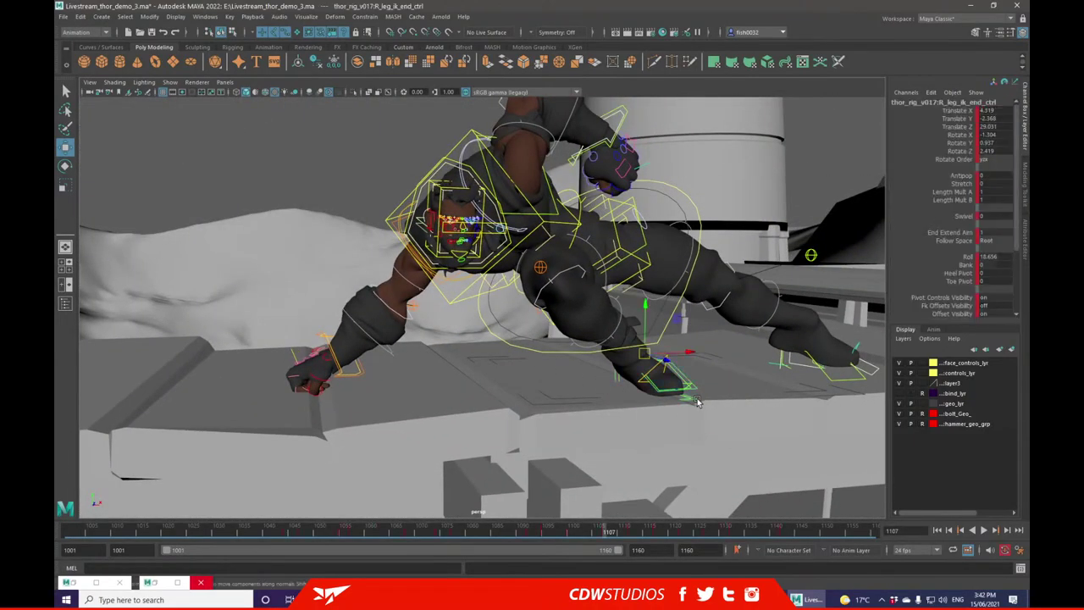
pyautogui.moveTo(683, 354); pyautogui.dragTo(671, 353)
pyautogui.keyDown('alt'); pyautogui.moveTo(588, 339); pyautogui.dragTo(676, 326); pyautogui.keyUp('alt')
pyautogui.hotkey('ctrl', 'z')
pyautogui.keyDown('alt'); pyautogui.moveTo(592, 322); pyautogui.dragTo(675, 361); pyautogui.keyUp('alt')
# - Rotate the spine IK end control at frame 1107 to about X 12, Y -6.5, Z 29.6
pyautogui.keyDown('alt'); pyautogui.moveTo(548, 294); pyautogui.dragTo(539, 315); pyautogui.keyUp('alt')
pyautogui.click(562, 290)
pyautogui.keyDown('alt'); pyautogui.moveTo(601, 270); pyautogui.dragTo(378, 261); pyautogui.keyUp('alt')
pyautogui.click(521, 279)
pyautogui.click(478, 177)
pyautogui.keyDown('alt'); pyautogui.moveTo(478, 177); pyautogui.dragTo(421, 251); pyautogui.keyUp('alt')
pyautogui.keyDown('alt'); pyautogui.moveTo(420, 251); pyautogui.dragTo(610, 230); pyautogui.keyUp('alt')
pyautogui.moveTo(509, 264); pyautogui.dragTo(517, 264)
pyautogui.keyDown('alt'); pyautogui.moveTo(508, 292); pyautogui.dragTo(526, 311); pyautogui.keyUp('alt')
pyautogui.moveTo(505, 245); pyautogui.dragTo(499, 253)
pyautogui.keyDown('alt'); pyautogui.moveTo(372, 337); pyautogui.dragTo(438, 341); pyautogui.keyUp('alt')
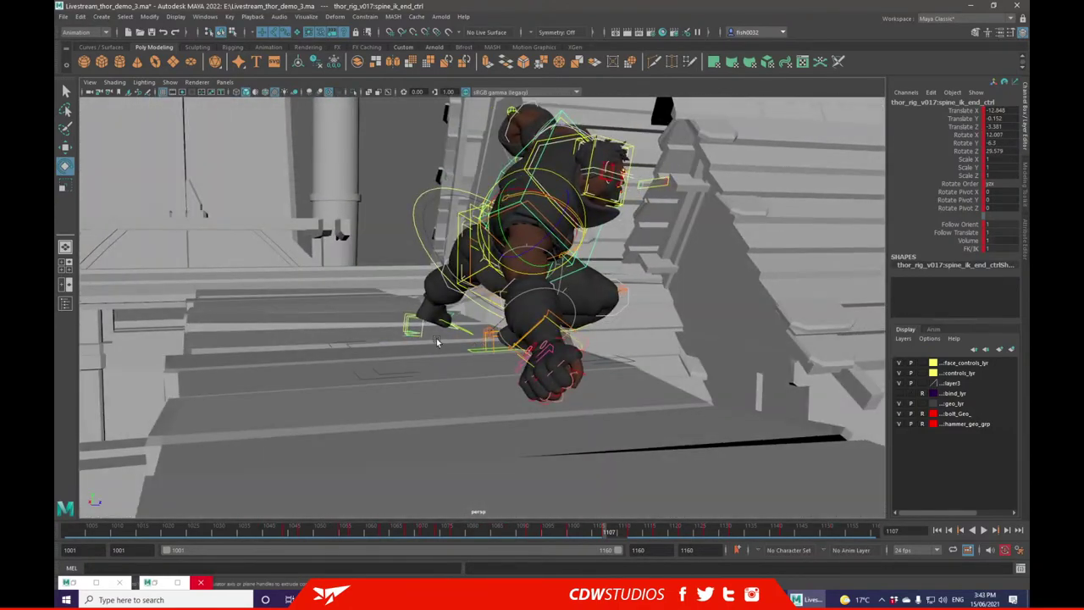
# - Reposition the left foot IK control at frame 1107, moving it to about X 62.6, Y -0.4, Z -24.6
pyautogui.click(412, 321)
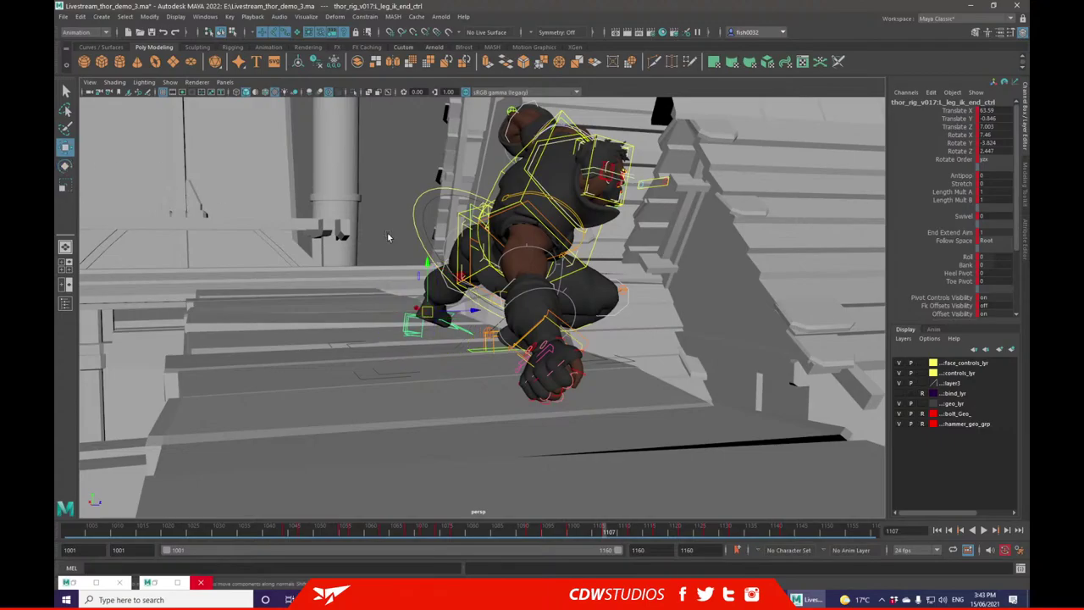
pyautogui.moveTo(461, 313); pyautogui.dragTo(398, 316)
pyautogui.keyDown('alt'); pyautogui.moveTo(474, 320); pyautogui.dragTo(238, 308); pyautogui.keyUp('alt')
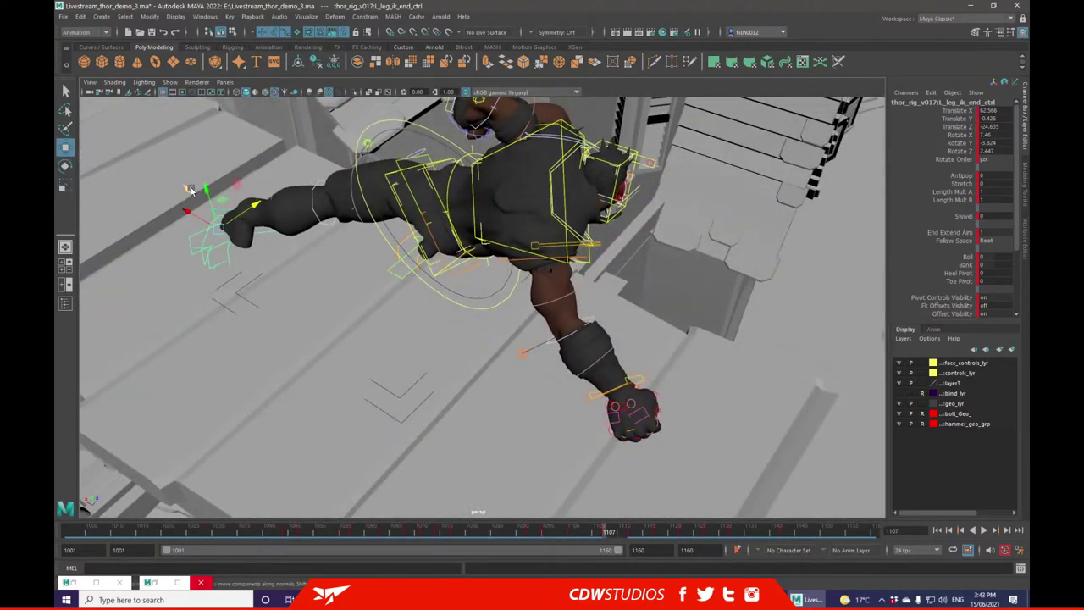
pyautogui.moveTo(212, 206); pyautogui.dragTo(317, 281)
pyautogui.moveTo(160, 363); pyautogui.dragTo(195, 363)
pyautogui.keyDown('alt'); pyautogui.moveTo(195, 363); pyautogui.dragTo(537, 270); pyautogui.keyUp('alt')
pyautogui.click(538, 254)
pyautogui.moveTo(384, 273); pyautogui.dragTo(436, 275)
pyautogui.keyDown('alt'); pyautogui.moveTo(331, 309); pyautogui.dragTo(699, 288); pyautogui.keyUp('alt')
pyautogui.keyDown('alt'); pyautogui.moveTo(525, 280); pyautogui.dragTo(449, 296); pyautogui.keyUp('alt')
# - Rotate the right hand IK control at frame 1107 to about X -68.4, Y 48.6, Z -27.6
pyautogui.click(488, 288)
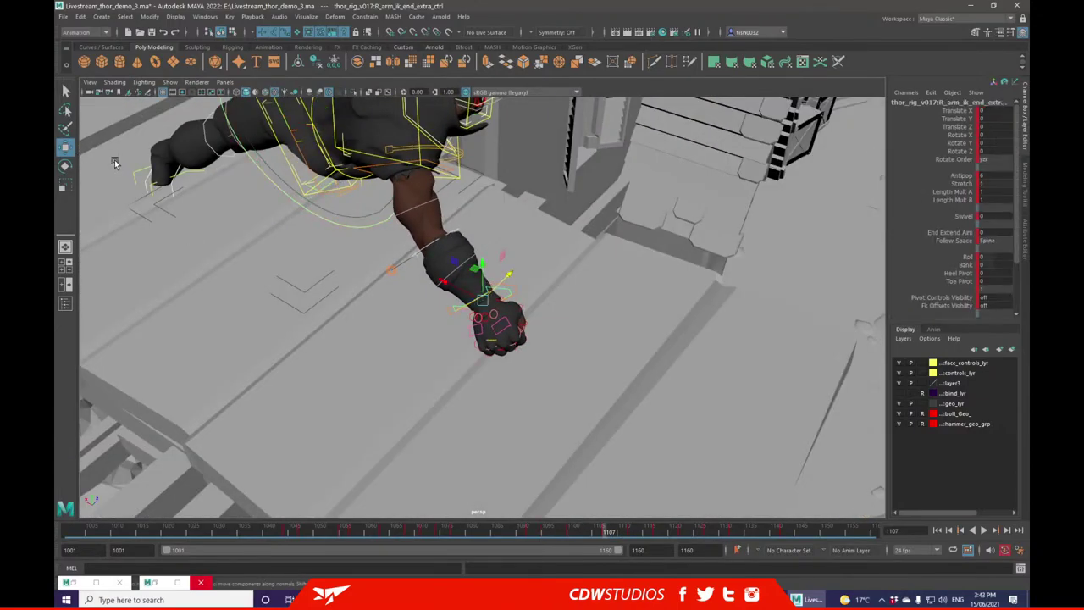
pyautogui.moveTo(550, 235); pyautogui.dragTo(549, 272, button='right')
pyautogui.click(506, 284)
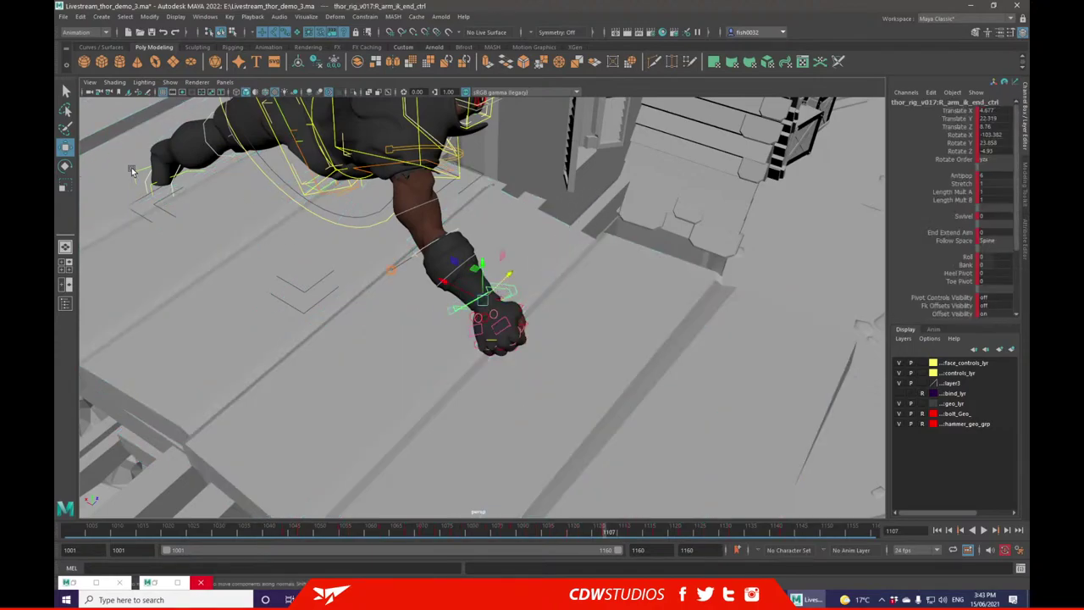
pyautogui.click(66, 165)
pyautogui.moveTo(460, 289); pyautogui.dragTo(492, 286)
pyautogui.moveTo(501, 345); pyautogui.dragTo(491, 278)
# - Move the right hand IK control at frame 1107 so the rotated fist rests on the walkway surface
pyautogui.press('f')
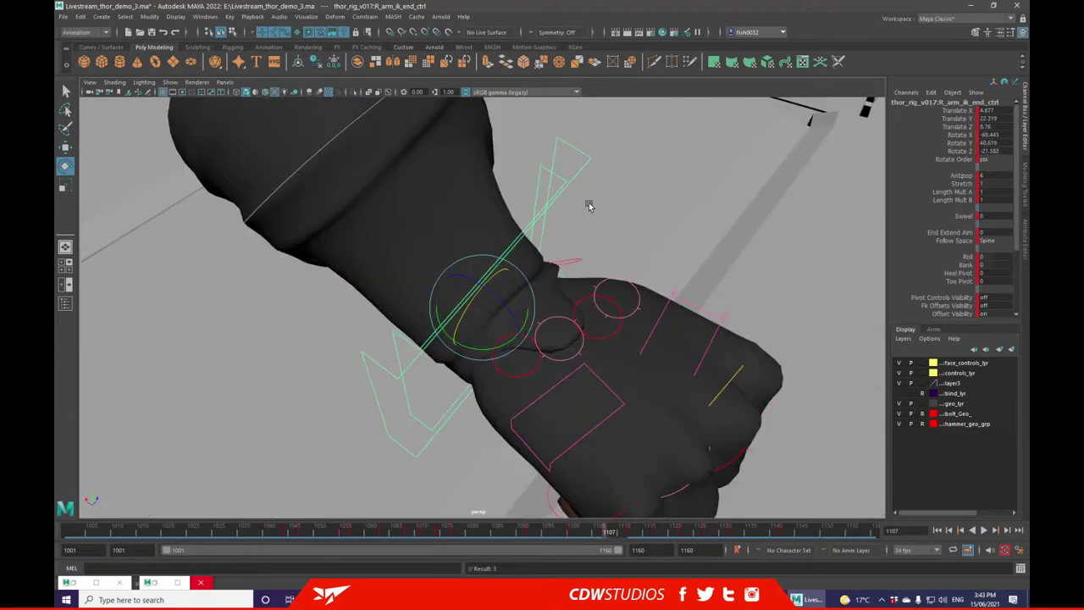
pyautogui.scroll(-5, 627, 271)
pyautogui.keyDown('alt'); pyautogui.moveTo(638, 285); pyautogui.dragTo(240, 222); pyautogui.keyUp('alt')
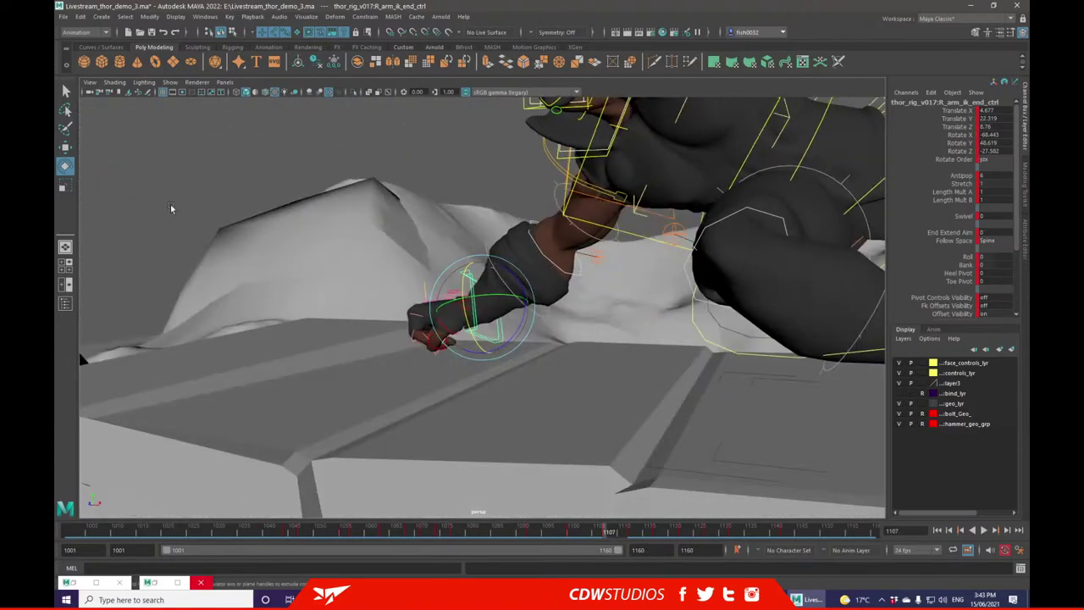
pyautogui.moveTo(474, 300); pyautogui.dragTo(768, 283)
pyautogui.scroll(-4, 982, 177)
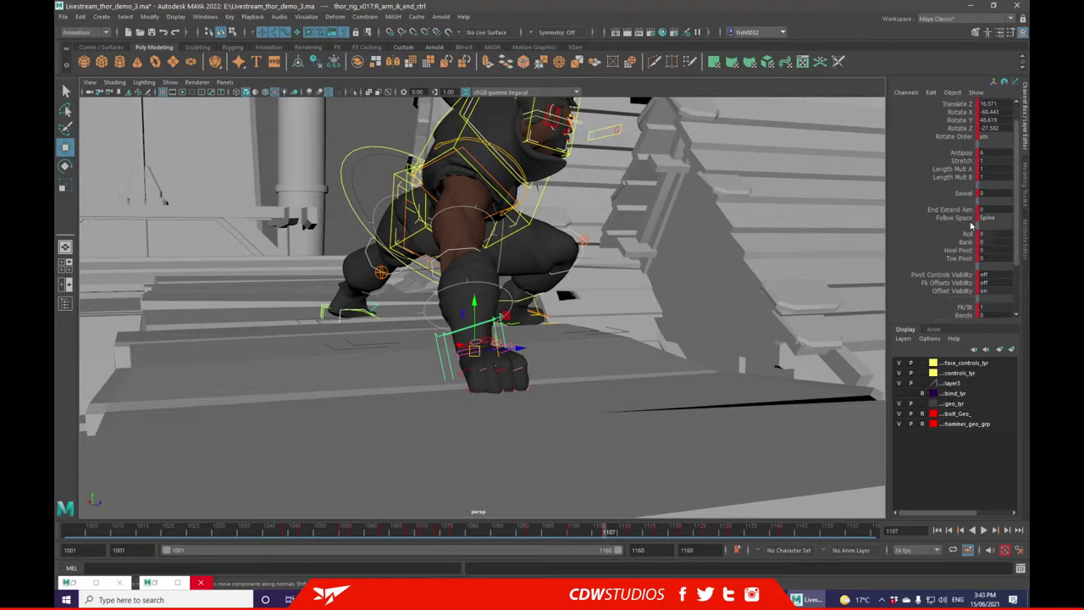
pyautogui.keyDown('alt'); pyautogui.moveTo(746, 278); pyautogui.dragTo(144, 243); pyautogui.keyUp('alt')
pyautogui.moveTo(503, 357); pyautogui.dragTo(534, 386)
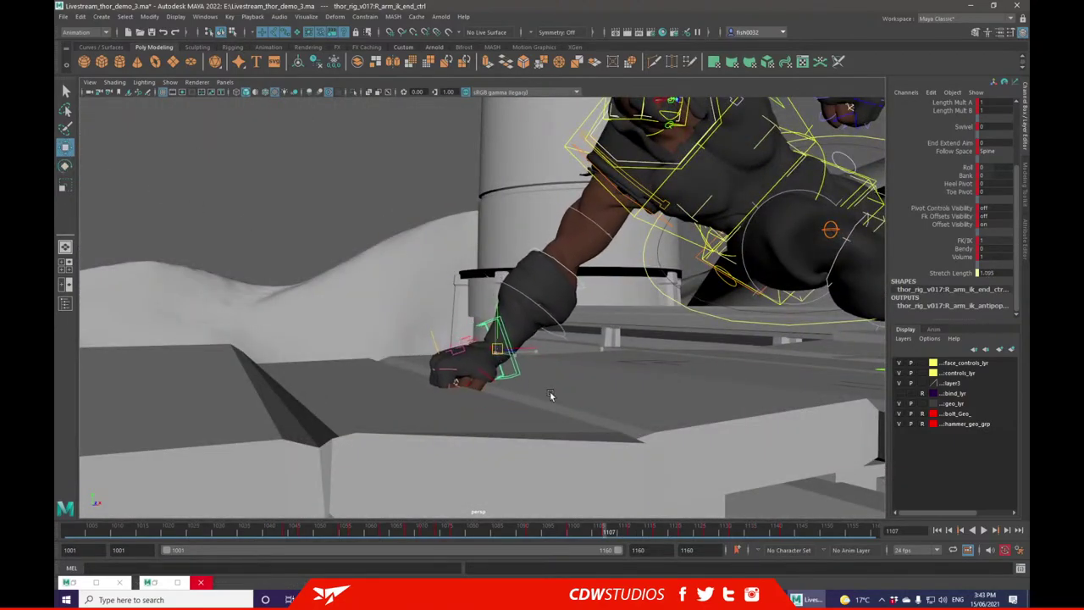
# - At frame 1107, move the upper spine control to about X -15.4, Y -1.4, Z -2.5 and the right hand to X 1.7, Y 16.3, Z 13.2
pyautogui.moveTo(577, 537); pyautogui.dragTo(607, 534)
pyautogui.keyDown('alt'); pyautogui.moveTo(630, 342); pyautogui.dragTo(601, 292, button='right'); pyautogui.keyUp('alt')
pyautogui.keyDown('alt'); pyautogui.moveTo(601, 292); pyautogui.dragTo(635, 244); pyautogui.keyUp('alt')
pyautogui.keyDown('alt'); pyautogui.moveTo(529, 198); pyautogui.dragTo(433, 205); pyautogui.keyUp('alt')
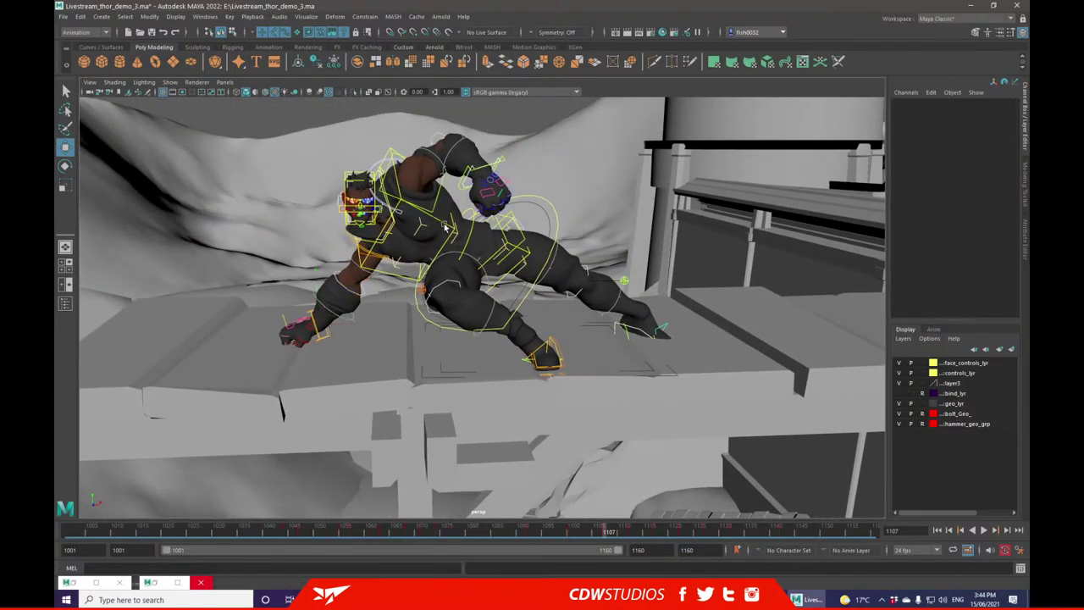
pyautogui.click(440, 222)
pyautogui.moveTo(430, 231); pyautogui.dragTo(427, 239)
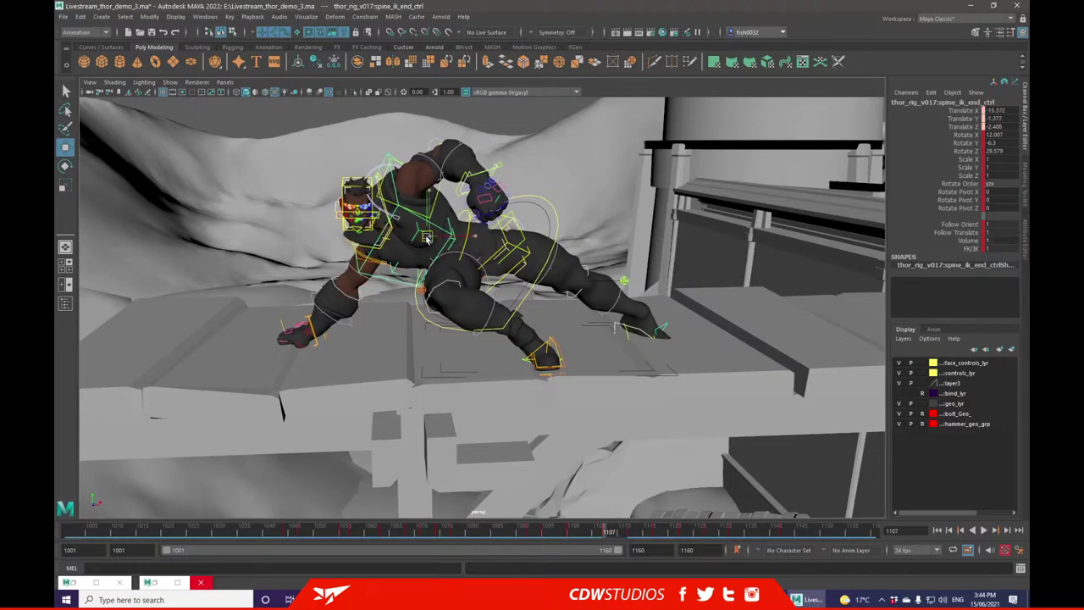
pyautogui.click(309, 320)
pyautogui.keyDown('alt'); pyautogui.moveTo(334, 255); pyautogui.dragTo(515, 167); pyautogui.keyUp('alt')
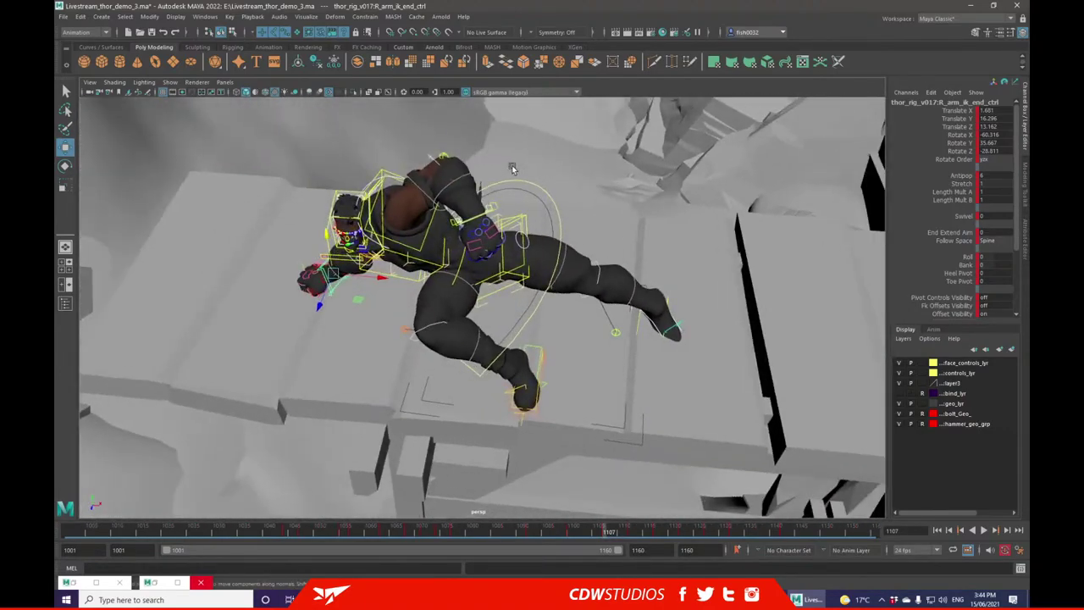
# - Try rotating the left hand IK extra control at frame 1107 and moving it to about X 13.3, Y -2.8, Z -2.8
pyautogui.press('f')
pyautogui.keyDown('alt'); pyautogui.moveTo(535, 210); pyautogui.dragTo(535, 167, button='right'); pyautogui.keyUp('alt')
pyautogui.keyDown('alt'); pyautogui.moveTo(535, 168); pyautogui.dragTo(432, 177); pyautogui.keyUp('alt')
pyautogui.moveTo(469, 280); pyautogui.dragTo(482, 314)
pyautogui.keyDown('alt'); pyautogui.moveTo(542, 227); pyautogui.dragTo(61, 147); pyautogui.keyUp('alt')
pyautogui.keyDown('alt'); pyautogui.moveTo(460, 252); pyautogui.dragTo(504, 315); pyautogui.keyUp('alt')
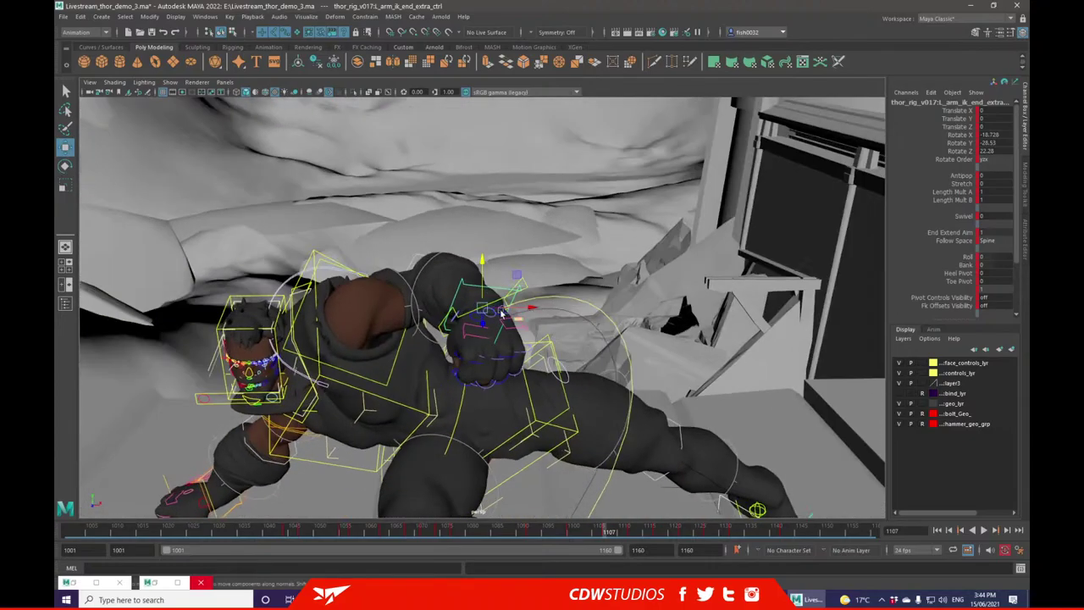
pyautogui.moveTo(507, 357); pyautogui.dragTo(505, 371)
pyautogui.keyDown('alt'); pyautogui.moveTo(592, 315); pyautogui.dragTo(634, 265); pyautogui.keyUp('alt')
# - Try moving the left hand IK extra control at frame 1107 towards the head, to about X -2.8, Y 2.9, Z 37.2
pyautogui.press('s')
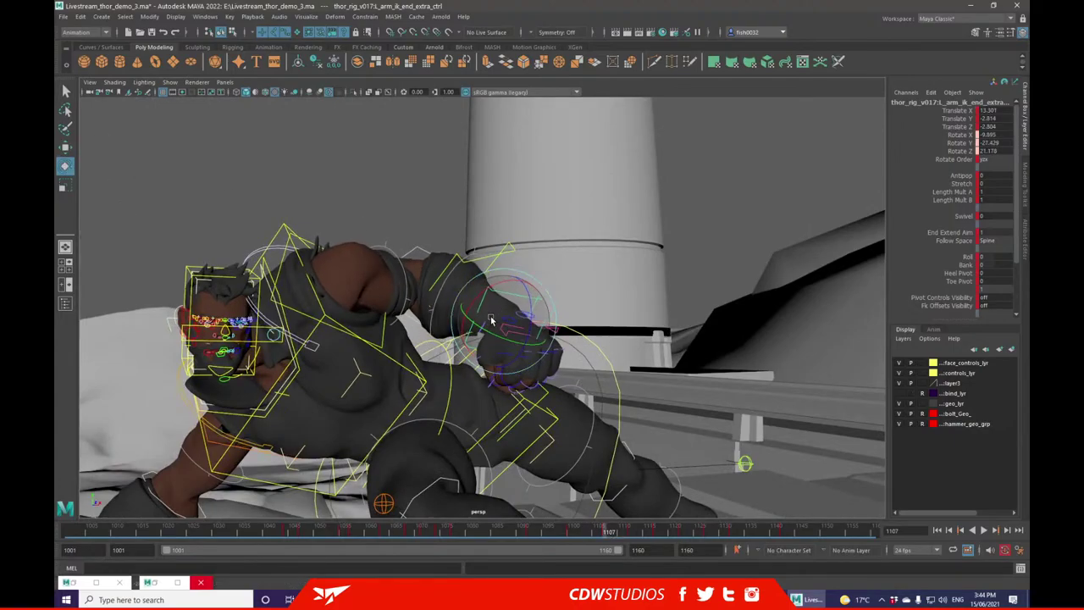
pyautogui.moveTo(483, 326); pyautogui.dragTo(489, 342)
pyautogui.press('s')
pyautogui.keyDown('alt'); pyautogui.moveTo(626, 292); pyautogui.dragTo(121, 170); pyautogui.keyUp('alt')
pyautogui.click(65, 148)
pyautogui.keyDown('alt'); pyautogui.moveTo(381, 258); pyautogui.dragTo(534, 295); pyautogui.keyUp('alt')
pyautogui.moveTo(492, 331); pyautogui.dragTo(378, 233)
pyautogui.press('s')
pyautogui.keyDown('alt'); pyautogui.moveTo(476, 170); pyautogui.dragTo(517, 265); pyautogui.keyUp('alt')
# - Undo all the adjustments made to the left hand IK extra control at frame 1107
pyautogui.hotkey('ctrl', 'z')
pyautogui.hotkey('ctrl', 'z')
pyautogui.hotkey('ctrl', 'z')
pyautogui.hotkey('ctrl', 'z')
pyautogui.hotkey('ctrl', 'z')
pyautogui.hotkey('ctrl', 'z')
pyautogui.hotkey('ctrl', 'z')
pyautogui.hotkey('ctrl', 'z')
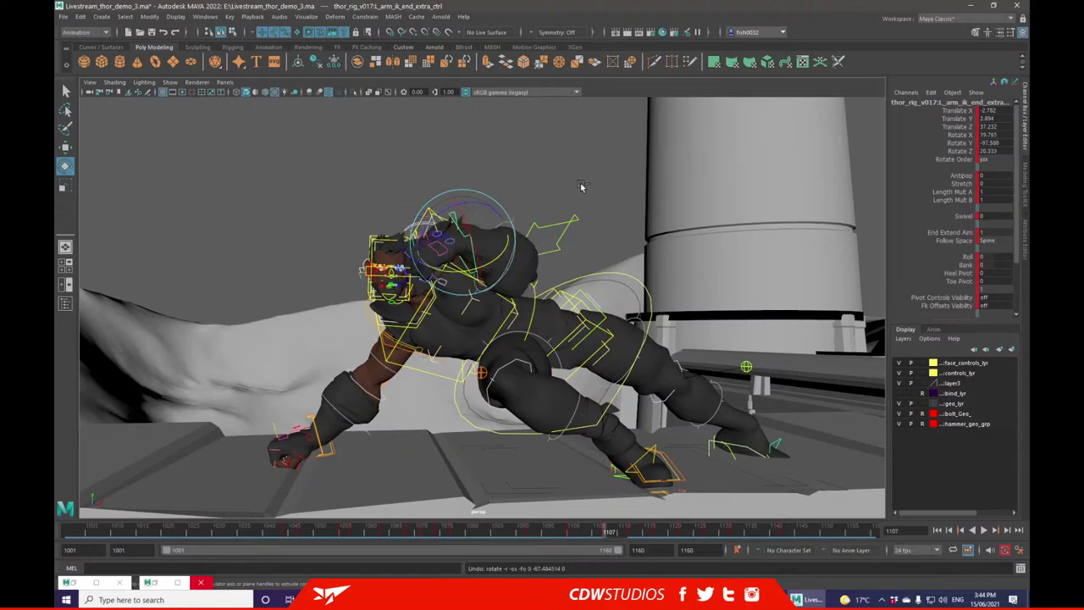
pyautogui.hotkey('ctrl', 'z')
pyautogui.hotkey('ctrl', 'z')
pyautogui.hotkey('ctrl', 'z')
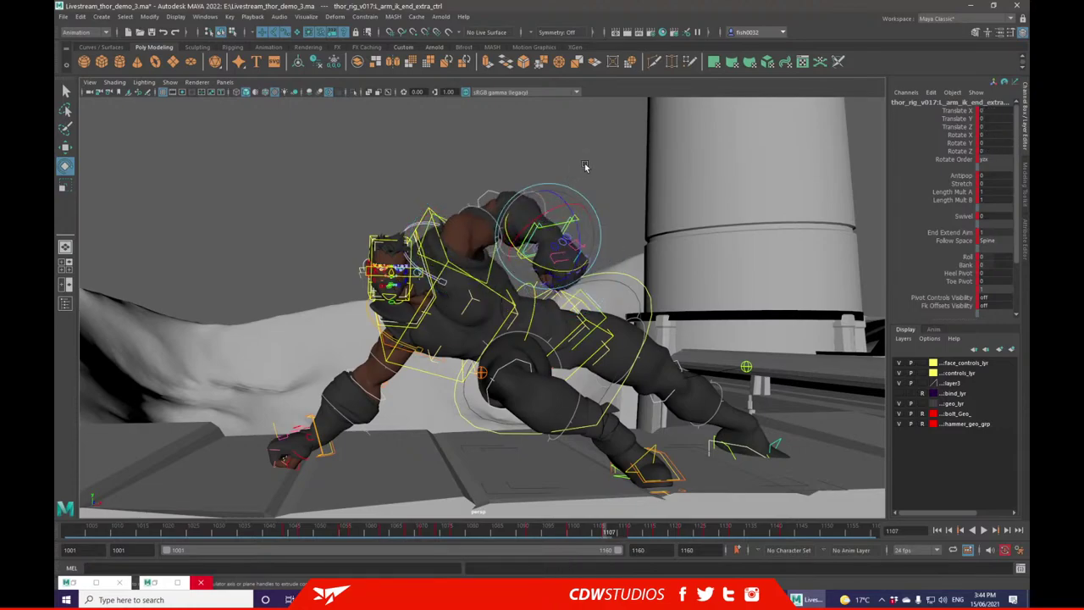
# - At frame 1107, move the left hand IK control to about X -37.5, Y -31.4, Z 0.7 and rotate it to about X -122.4, Y 25.2, Z -56.9
pyautogui.click(586, 238)
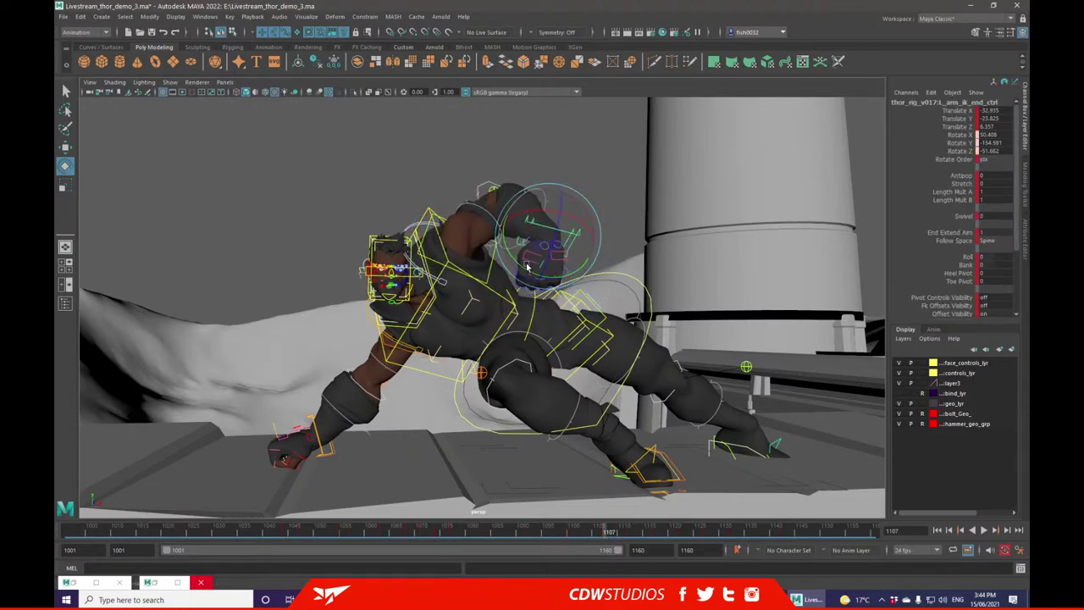
pyautogui.moveTo(581, 239); pyautogui.dragTo(420, 261)
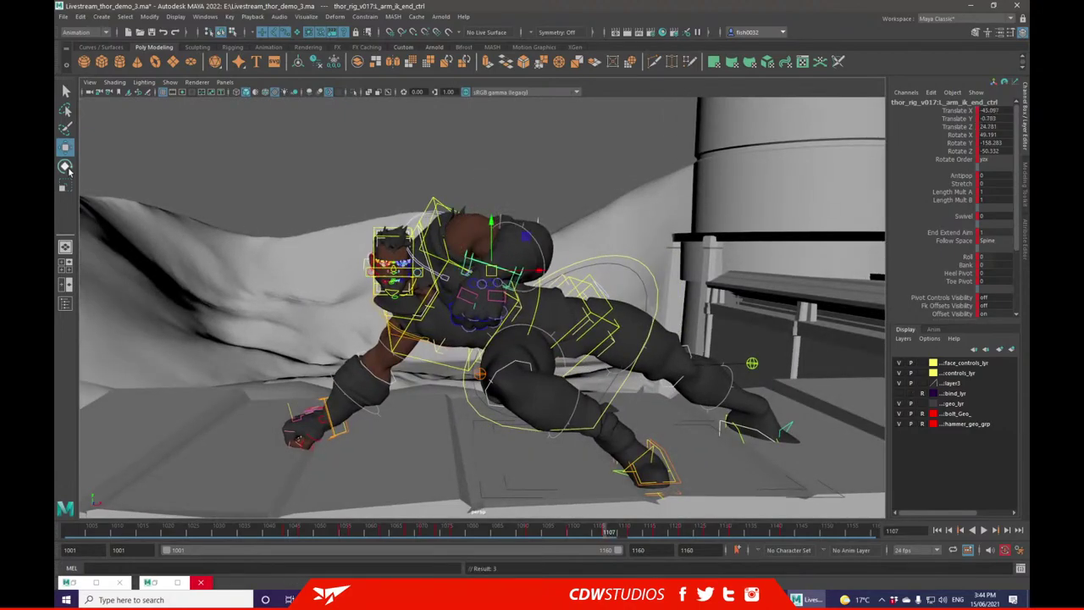
pyautogui.moveTo(500, 319); pyautogui.dragTo(475, 324)
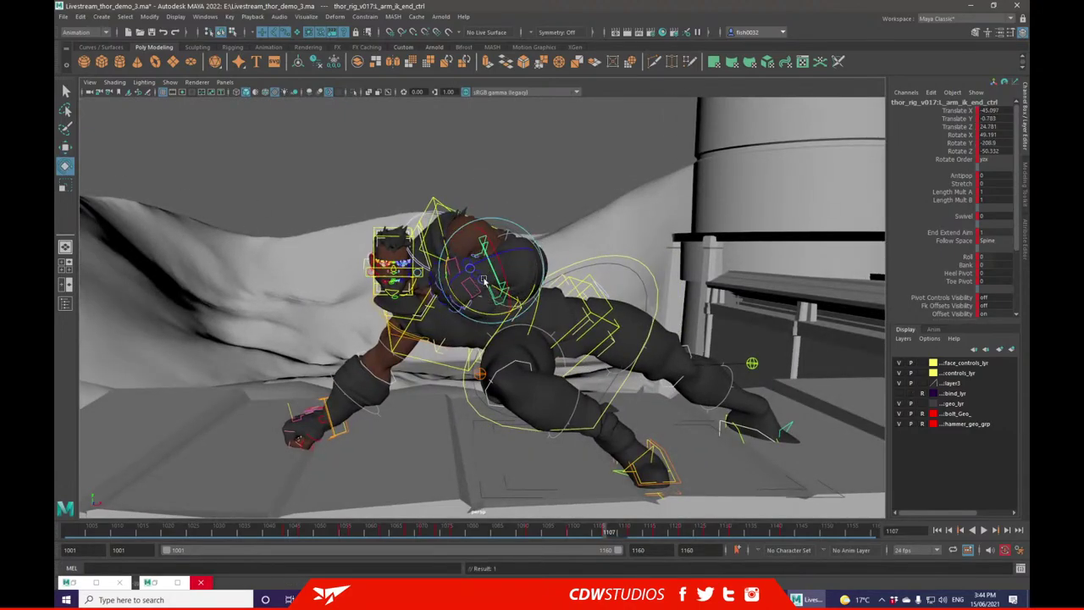
pyautogui.moveTo(506, 271); pyautogui.dragTo(460, 194)
pyautogui.press('w')
pyautogui.keyDown('alt'); pyautogui.moveTo(432, 254); pyautogui.dragTo(653, 211); pyautogui.keyUp('alt')
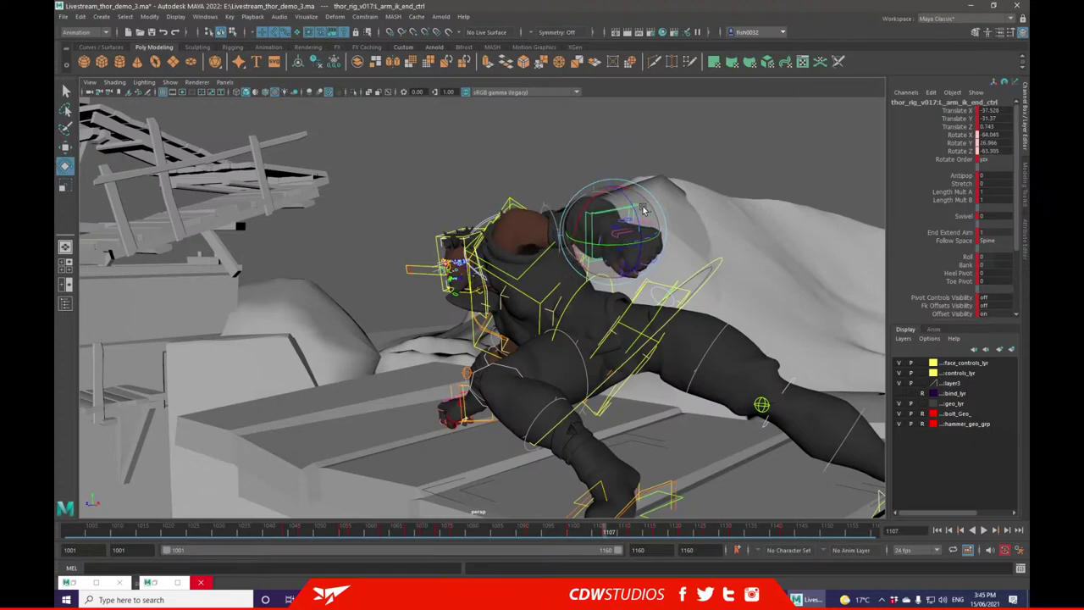
pyautogui.moveTo(591, 199); pyautogui.dragTo(621, 208)
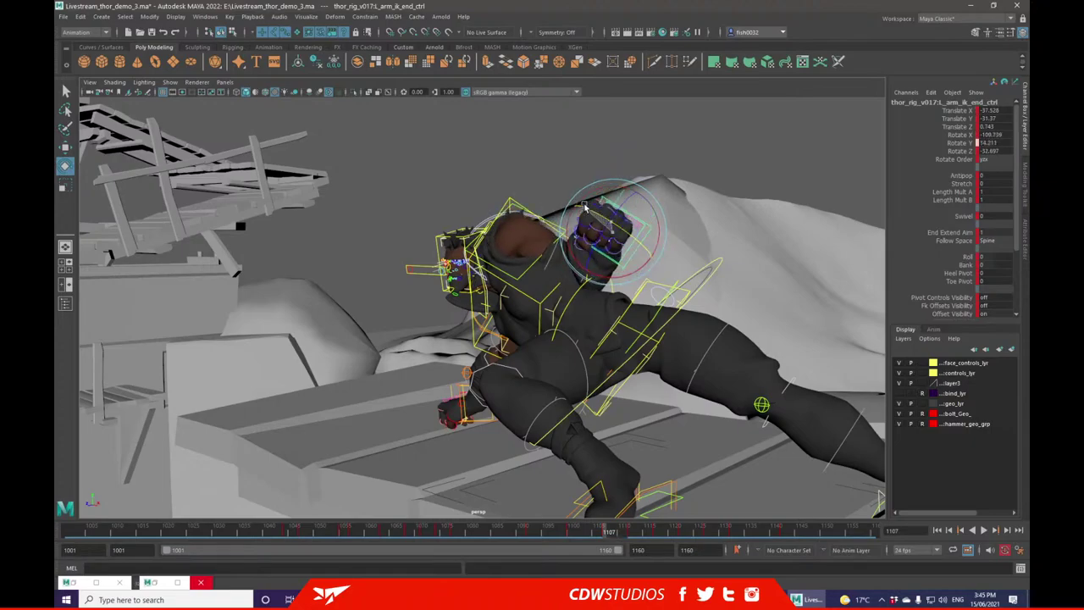
pyautogui.keyDown('alt'); pyautogui.moveTo(610, 176); pyautogui.dragTo(77, 99); pyautogui.keyUp('alt')
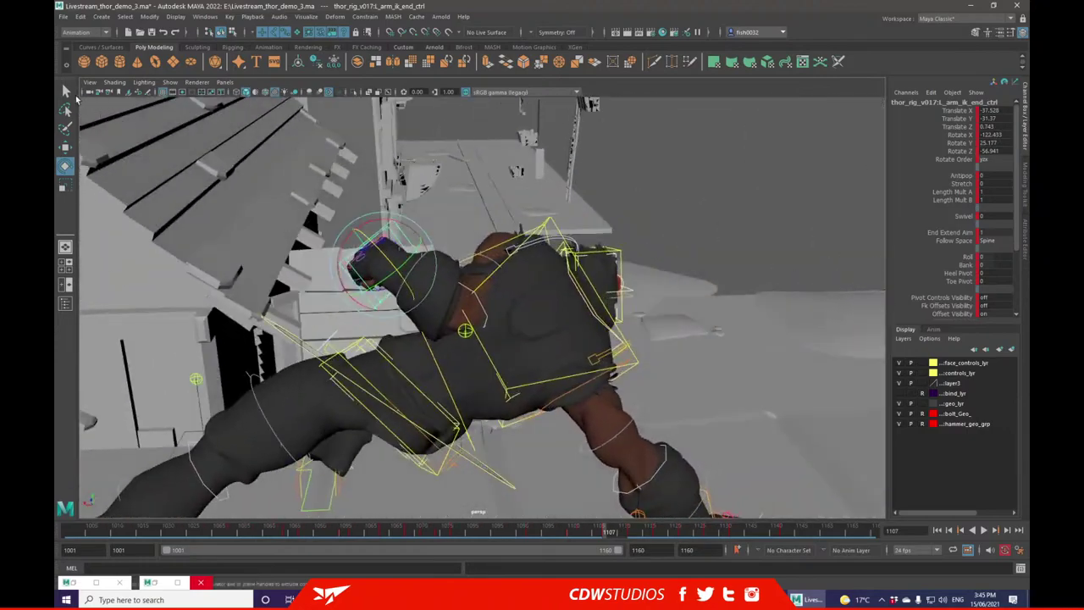
# - Bring the left hand IK control forward beside the face at frame 1107 and rotate the fist to suit the bent arm
pyautogui.click(368, 267)
pyautogui.keyDown('alt'); pyautogui.moveTo(285, 279); pyautogui.dragTo(462, 268); pyautogui.keyUp('alt')
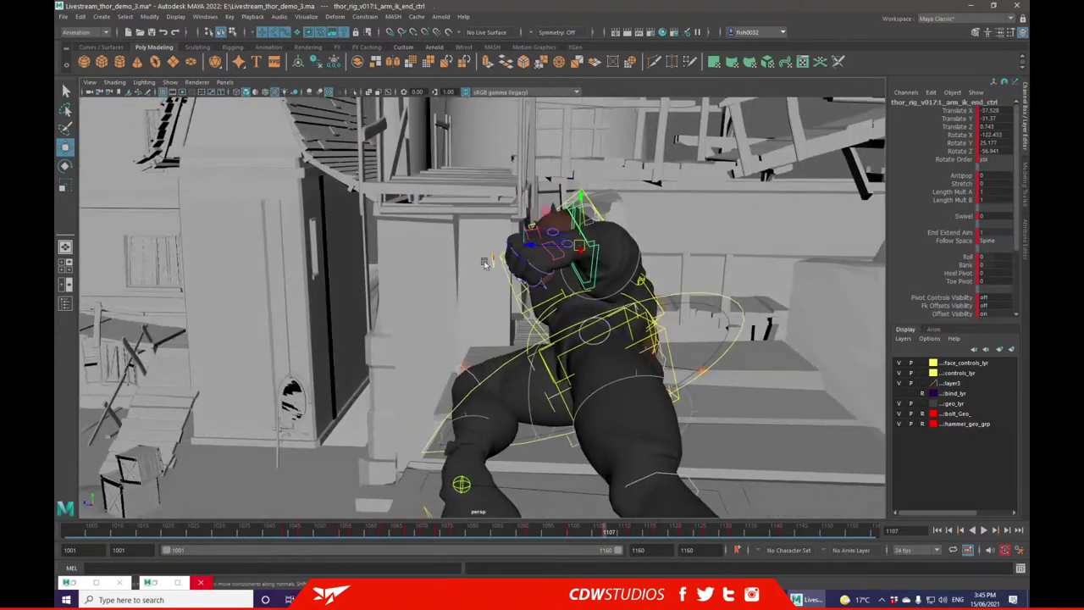
pyautogui.moveTo(576, 244); pyautogui.dragTo(474, 238)
pyautogui.moveTo(474, 240)
pyautogui.keyDown('alt'); pyautogui.mouseDown()
pyautogui.moveTo(623, 251)
pyautogui.moveTo(476, 247)
pyautogui.mouseUp(); pyautogui.keyUp('alt')
pyautogui.keyDown('alt'); pyautogui.moveTo(555, 246); pyautogui.dragTo(356, 202); pyautogui.keyUp('alt')
pyautogui.press('e')
pyautogui.moveTo(478, 273); pyautogui.dragTo(504, 244)
pyautogui.keyDown('alt'); pyautogui.moveTo(504, 244); pyautogui.dragTo(521, 229); pyautogui.keyUp('alt')
pyautogui.click(598, 240)
pyautogui.keyDown('alt'); pyautogui.moveTo(598, 240); pyautogui.dragTo(552, 209, button='middle'); pyautogui.keyUp('alt')
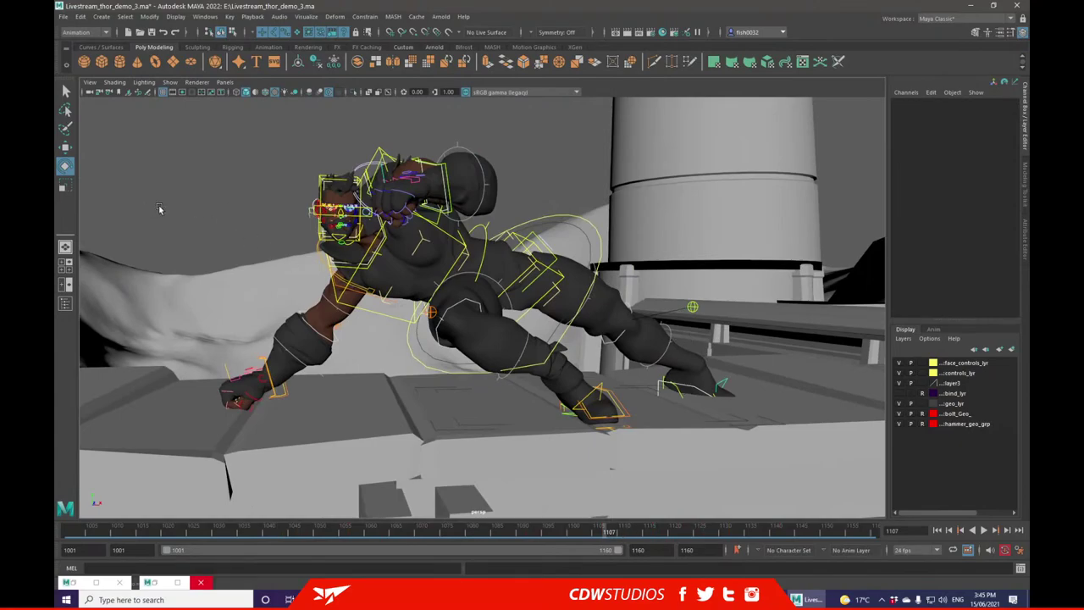
# - Lower the COG control and shift it forward towards the right hand at frame 1107
pyautogui.click(566, 215)
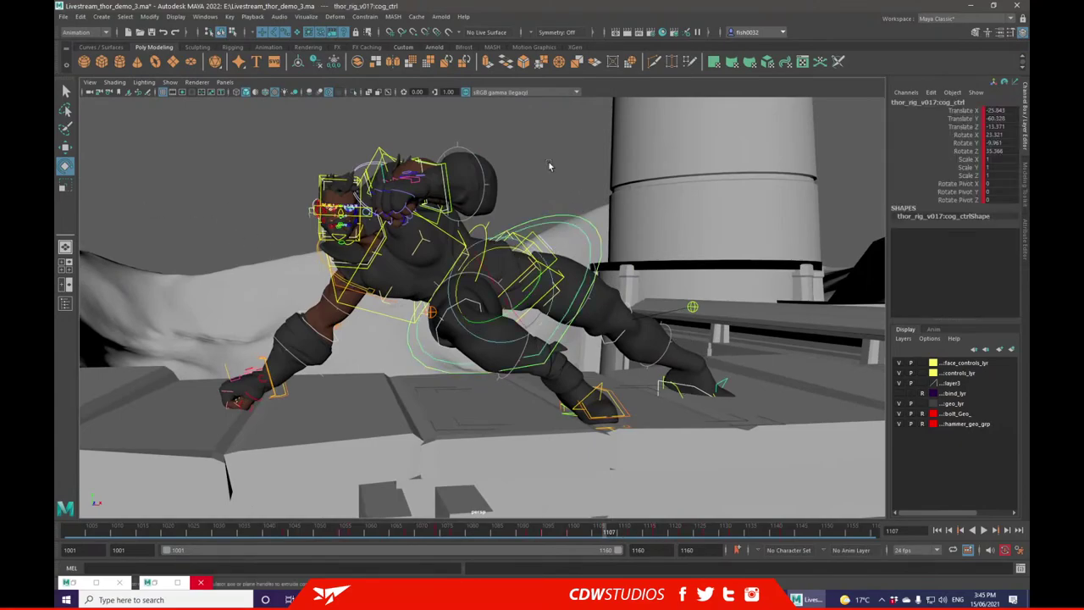
pyautogui.click(64, 146)
pyautogui.moveTo(492, 296); pyautogui.dragTo(469, 314)
# - Rotate the left foot's reverse ball control to about X 44.7 at frame 1107
pyautogui.click(720, 381)
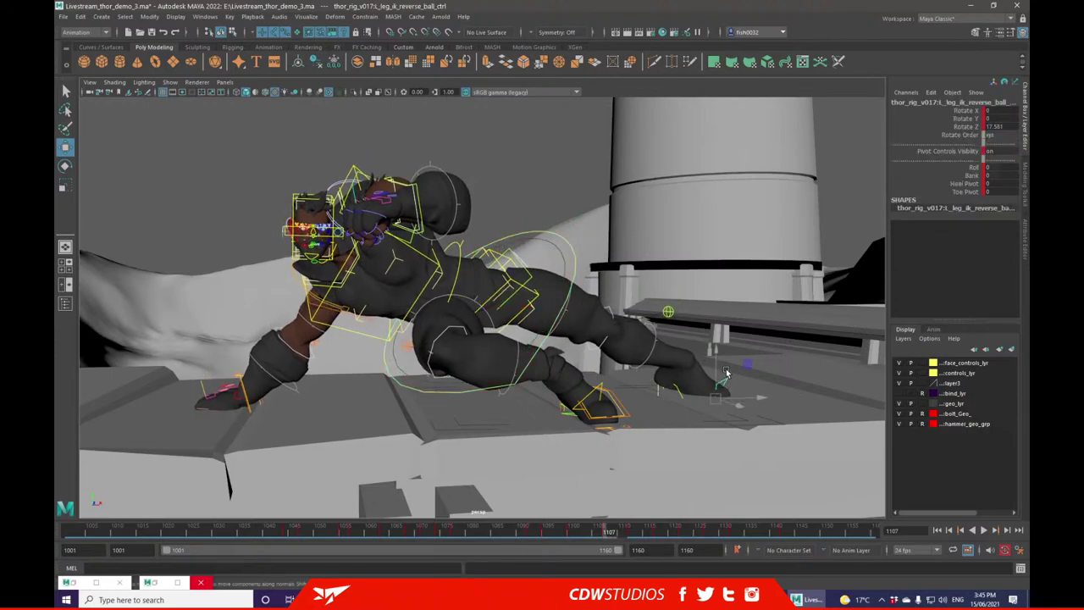
pyautogui.click(64, 166)
pyautogui.moveTo(716, 376); pyautogui.dragTo(689, 405)
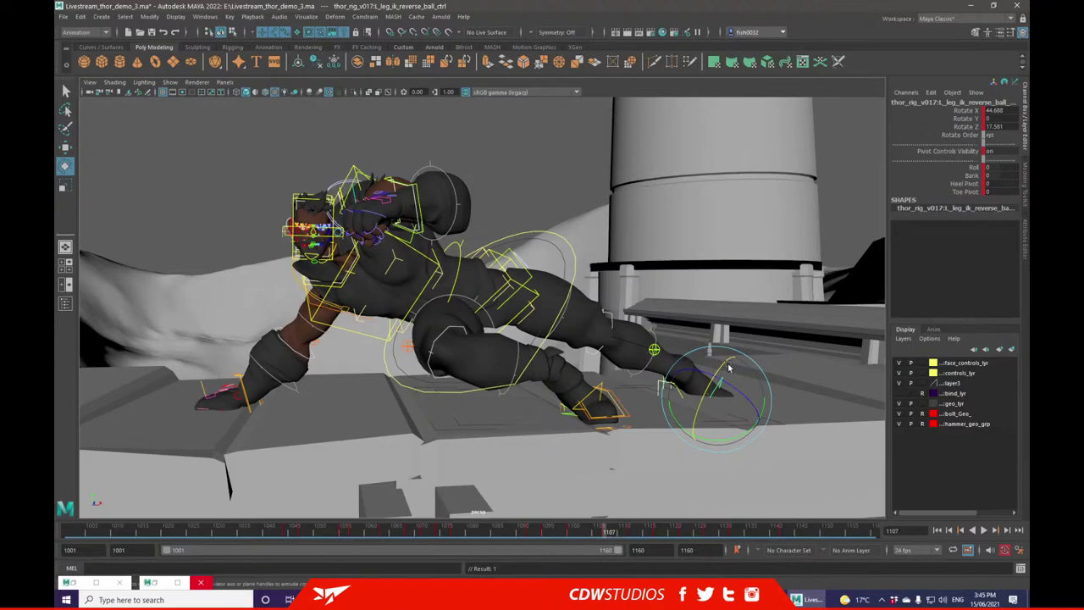
pyautogui.click(542, 198)
pyautogui.keyDown('alt'); pyautogui.moveTo(710, 404); pyautogui.dragTo(668, 388); pyautogui.keyUp('alt')
# - Try rotating the left foot's IK extra control around Y at frame 1107
pyautogui.click(709, 386)
pyautogui.click(735, 289)
pyautogui.keyDown('alt'); pyautogui.moveTo(735, 289); pyautogui.dragTo(695, 398); pyautogui.keyUp('alt')
pyautogui.click(730, 415)
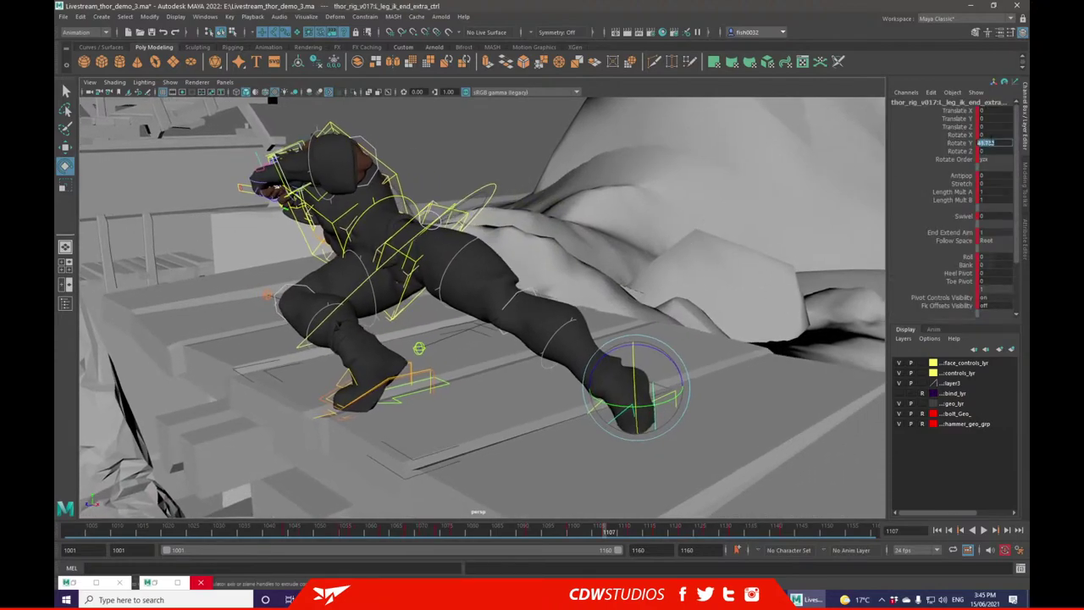
pyautogui.click(686, 366)
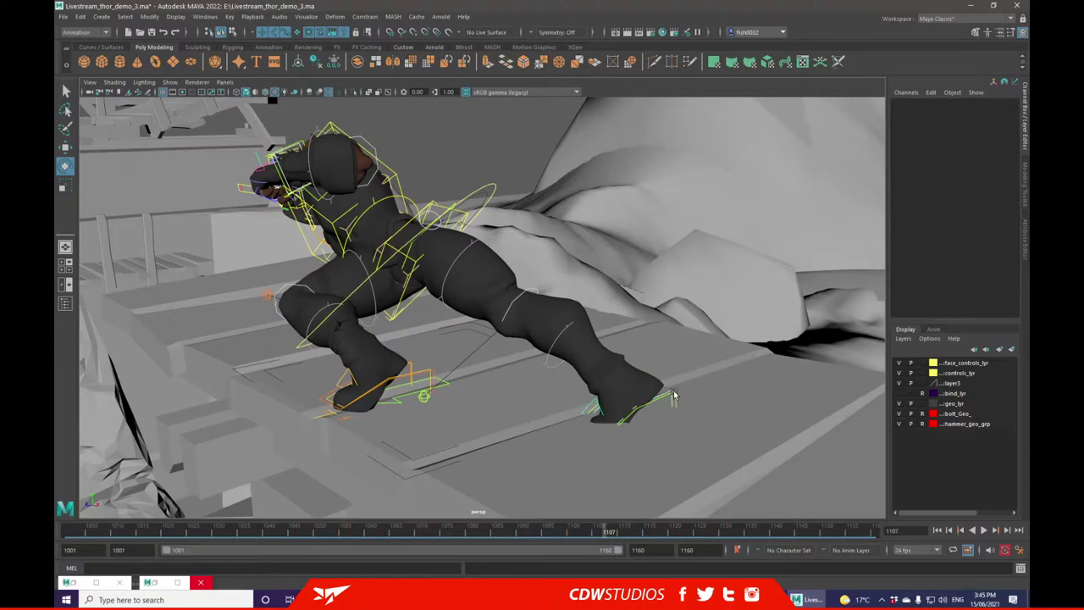
# - Rotate the left foot IK control to about X 11.2, Y 20.7, Z 4.4 at frame 1107 and raise the foot slightly
pyautogui.click(674, 397)
pyautogui.moveTo(662, 406); pyautogui.dragTo(640, 410)
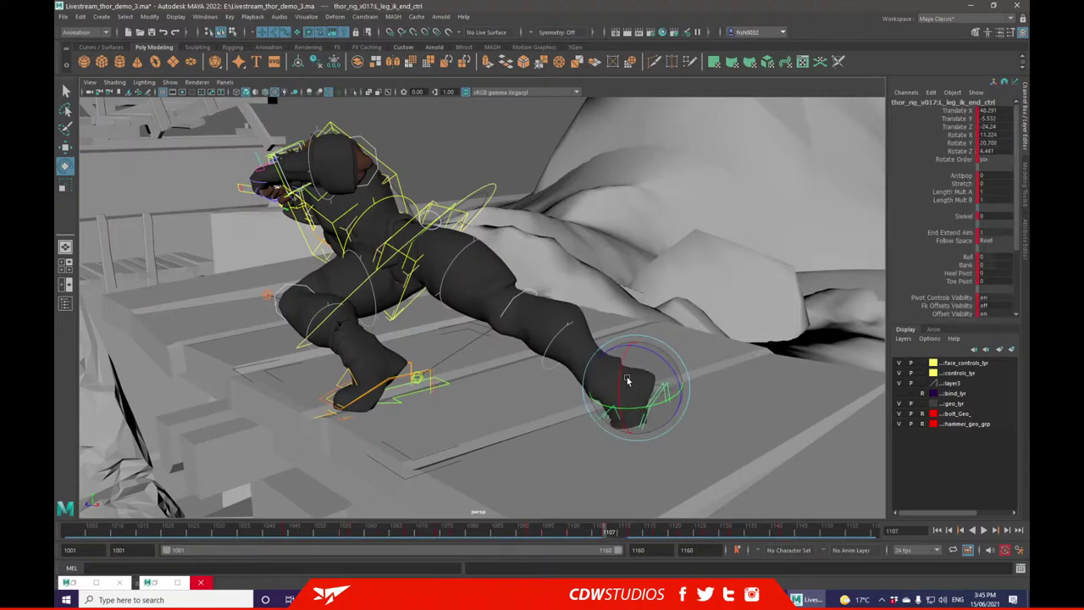
pyautogui.hotkey('shift', 'e')
pyautogui.press('w')
pyautogui.moveTo(639, 349); pyautogui.dragTo(646, 333)
pyautogui.keyDown('alt'); pyautogui.moveTo(506, 263); pyautogui.dragTo(641, 208); pyautogui.keyUp('alt')
# - Rotate the right foot IK control at frame 1107 to turn the planted foot
pyautogui.click(428, 173)
pyautogui.keyDown('alt'); pyautogui.moveTo(477, 203); pyautogui.dragTo(558, 307); pyautogui.keyUp('alt')
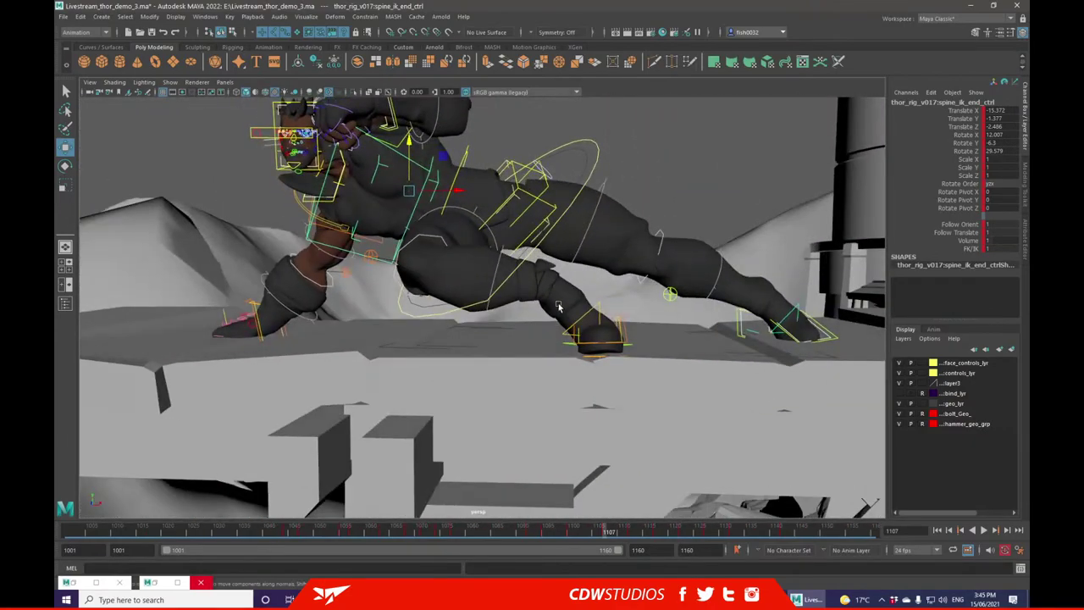
pyautogui.click(622, 318)
pyautogui.keyDown('alt'); pyautogui.moveTo(622, 319); pyautogui.dragTo(55, 219); pyautogui.keyUp('alt')
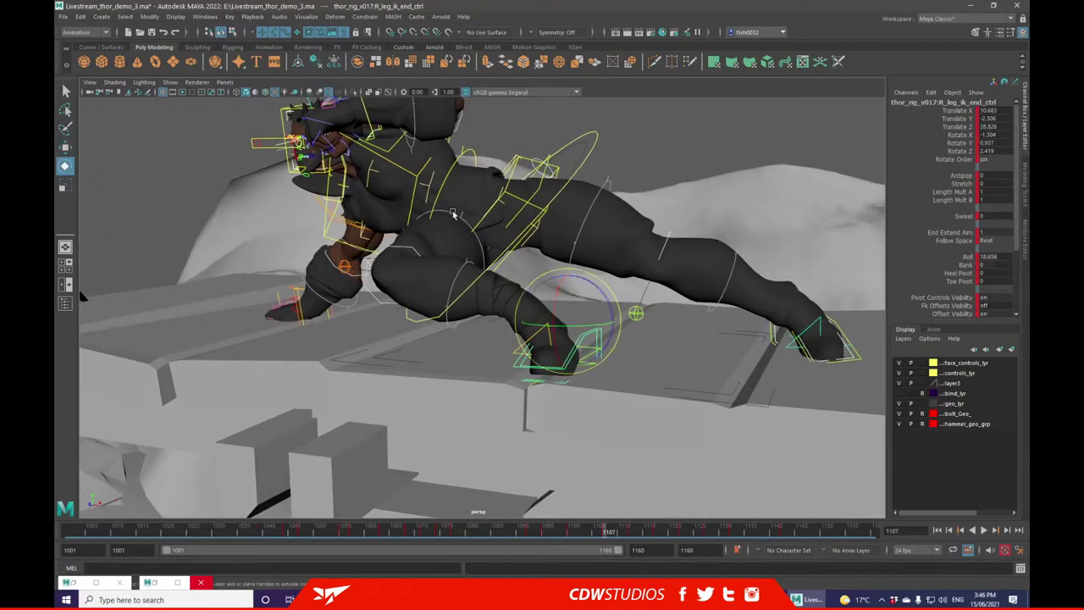
pyautogui.moveTo(591, 299); pyautogui.dragTo(464, 284)
pyautogui.keyDown('alt'); pyautogui.moveTo(373, 228); pyautogui.dragTo(346, 235); pyautogui.keyUp('alt')
# - Move the right hand IK control to about X 4.1, Y 17.1, Z 11.1 at frame 1107
pyautogui.click(256, 291)
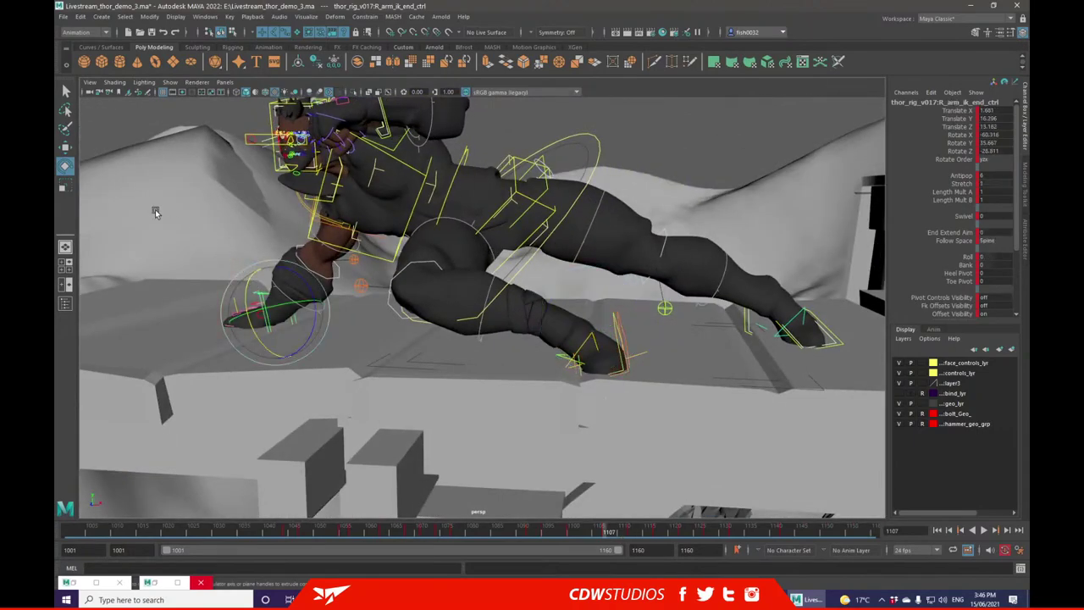
pyautogui.press('w')
pyautogui.moveTo(272, 260); pyautogui.dragTo(271, 256)
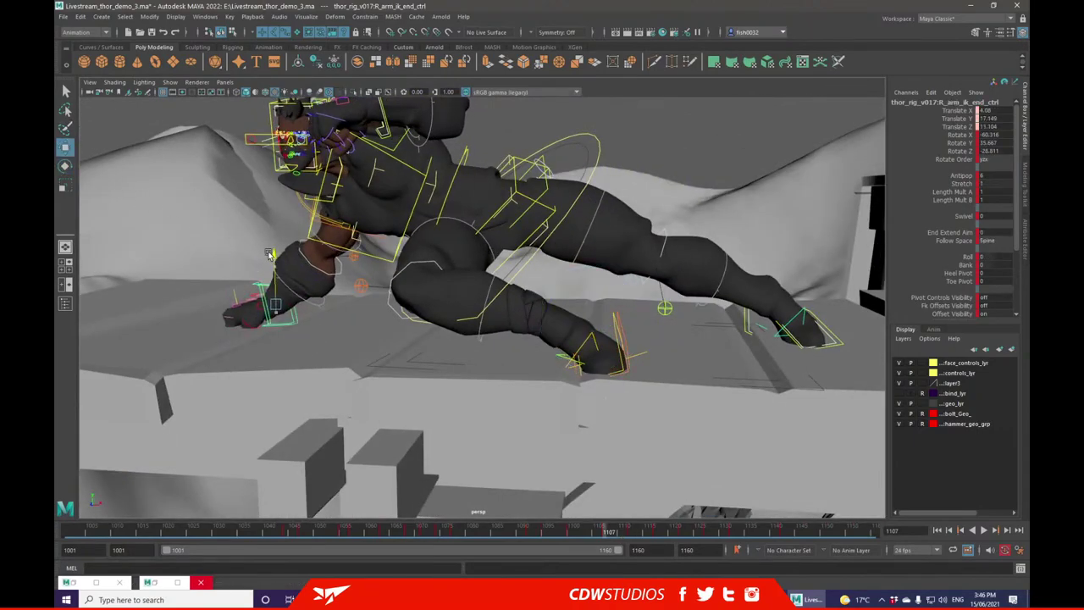
pyautogui.click(193, 105)
pyautogui.keyDown('alt'); pyautogui.moveTo(193, 105); pyautogui.dragTo(293, 143); pyautogui.keyUp('alt')
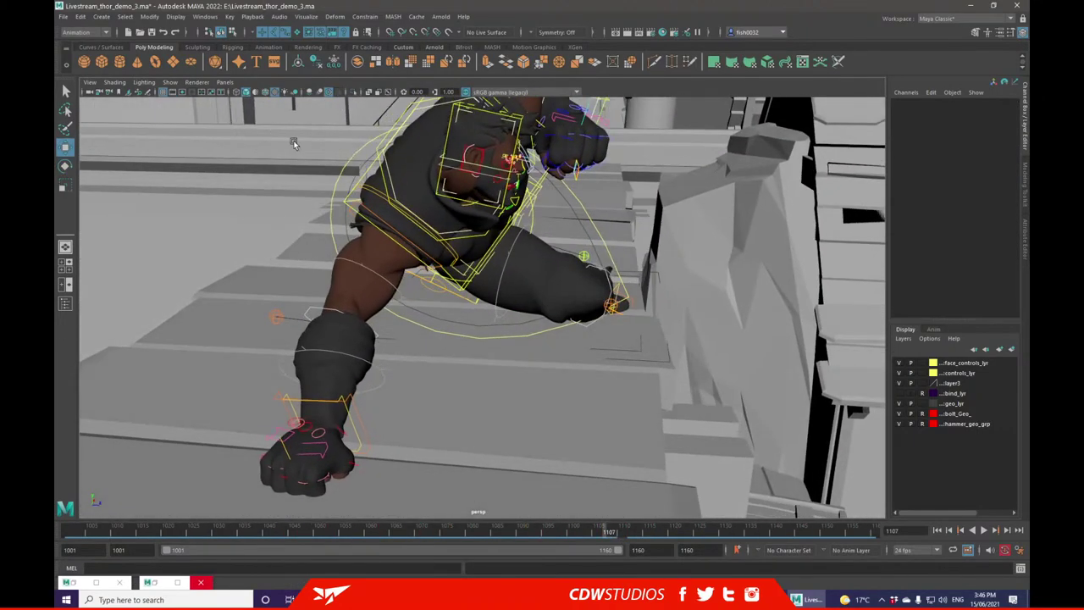
# - Rotate the right shoulder control to about X 2.4, Y 10.0, Z -4.4 at frame 1107
pyautogui.click(375, 175)
pyautogui.keyDown('alt'); pyautogui.moveTo(375, 175); pyautogui.dragTo(549, 209); pyautogui.keyUp('alt')
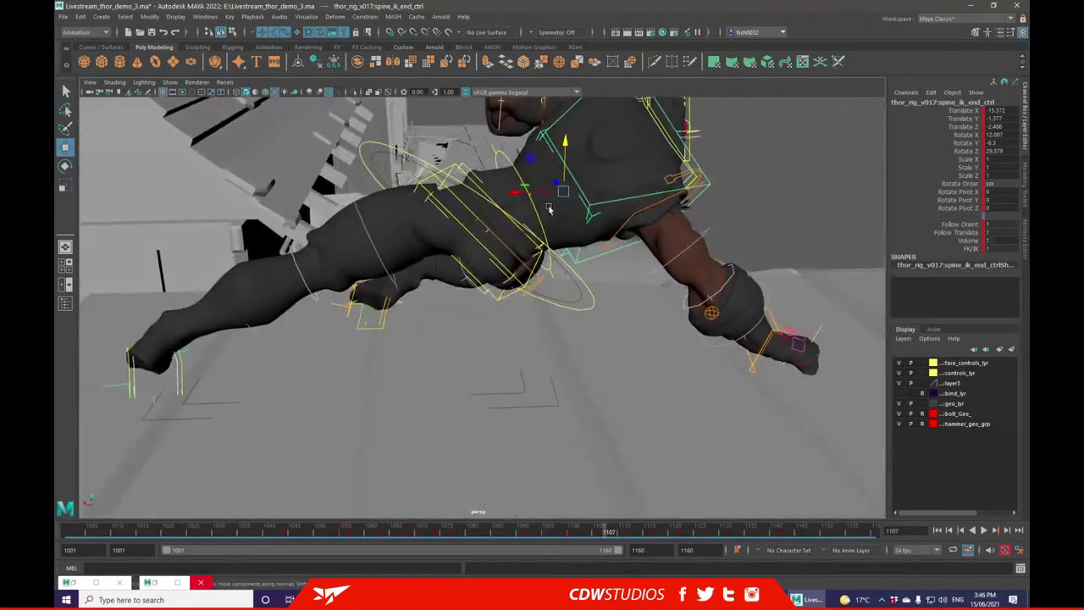
pyautogui.click(678, 178)
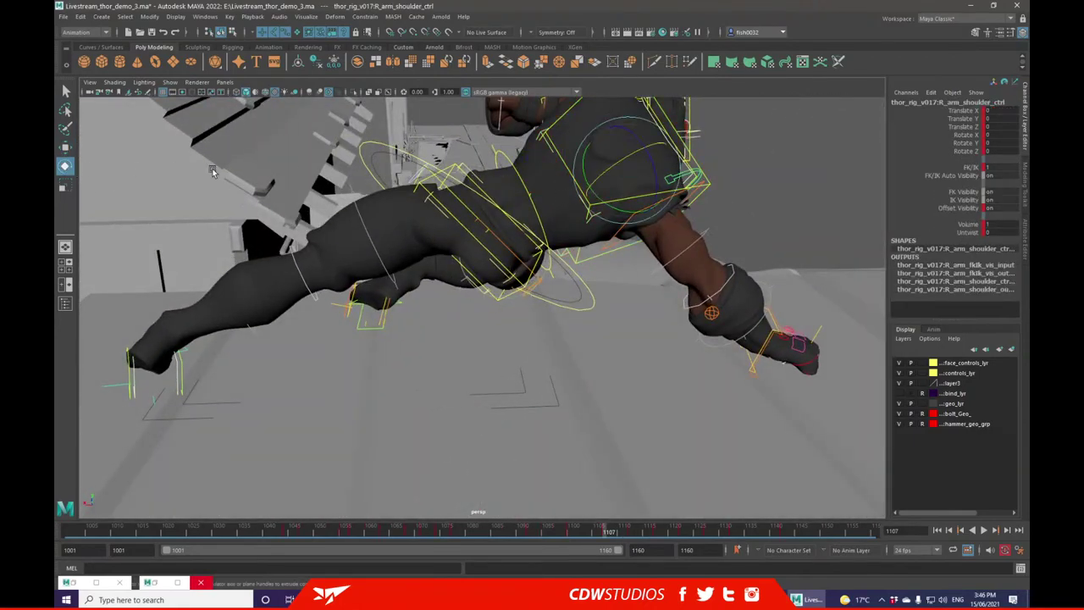
pyautogui.moveTo(598, 204); pyautogui.dragTo(655, 180)
pyautogui.keyDown('alt'); pyautogui.moveTo(766, 179); pyautogui.dragTo(383, 182); pyautogui.keyUp('alt')
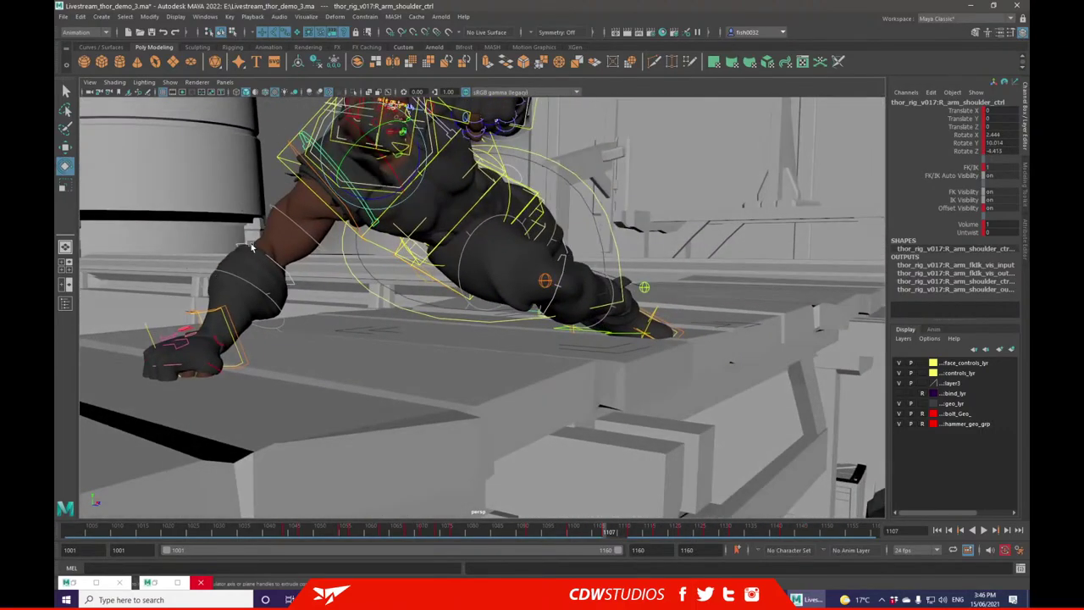
# - Move the upper spine control to about X -18.6, Y -1.2, Z -2.9 at frame 1107
pyautogui.click(287, 167)
pyautogui.keyDown('alt'); pyautogui.moveTo(292, 173); pyautogui.dragTo(245, 217); pyautogui.keyUp('alt')
pyautogui.click(67, 149)
pyautogui.moveTo(558, 192); pyautogui.dragTo(564, 195)
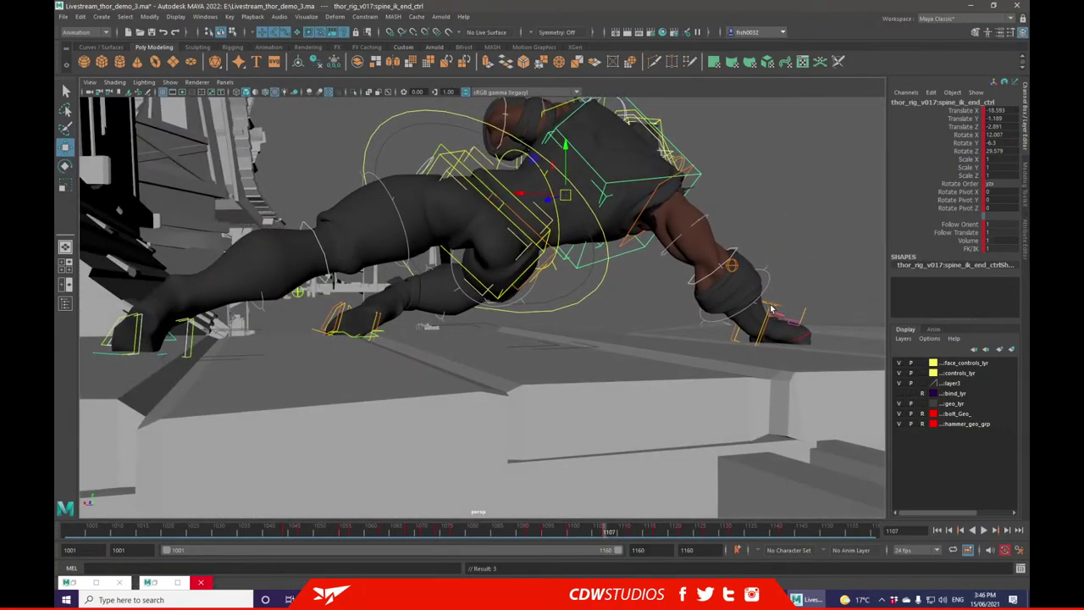
# - At frame 1107, move the right hand IK control to about X 10.5, Y 7.0, Z 10.9 and rotate it to about X -48, Y 75, Z -42
pyautogui.click(778, 305)
pyautogui.keyDown('alt'); pyautogui.moveTo(779, 304); pyautogui.dragTo(799, 292); pyautogui.keyUp('alt')
pyautogui.moveTo(775, 331); pyautogui.dragTo(728, 331)
pyautogui.keyDown('alt'); pyautogui.moveTo(728, 330); pyautogui.dragTo(62, 258); pyautogui.keyUp('alt')
pyautogui.click(64, 166)
pyautogui.moveTo(229, 363); pyautogui.dragTo(430, 312)
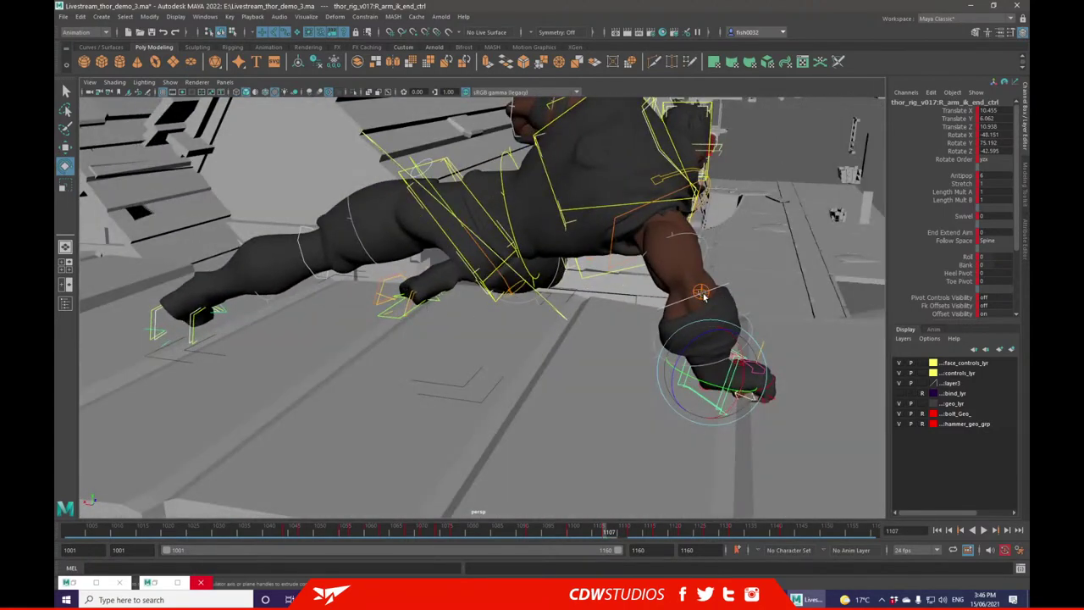
# - Reposition the right arm's pole vector control outward beside the elbow at frame 1107
pyautogui.click(702, 293)
pyautogui.click(64, 148)
pyautogui.moveTo(701, 292); pyautogui.dragTo(355, 253)
# - Rotate the head control at frame 1107 and check the full landing pose from several angles
pyautogui.click(355, 253)
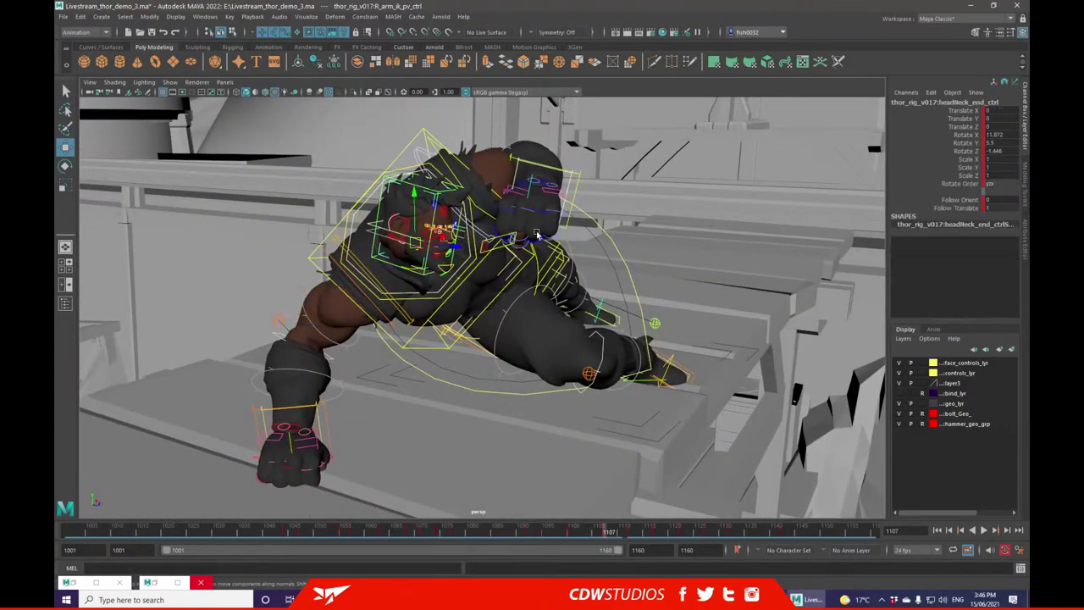
pyautogui.press('e')
pyautogui.moveTo(415, 227); pyautogui.dragTo(616, 227)
pyautogui.scroll(-5, 714, 235)
pyautogui.keyDown('alt'); pyautogui.moveTo(713, 235); pyautogui.dragTo(614, 443); pyautogui.keyUp('alt')
pyautogui.click(409, 188)
pyautogui.keyDown('alt'); pyautogui.moveTo(387, 187); pyautogui.dragTo(430, 288); pyautogui.keyUp('alt')
pyautogui.click(337, 203)
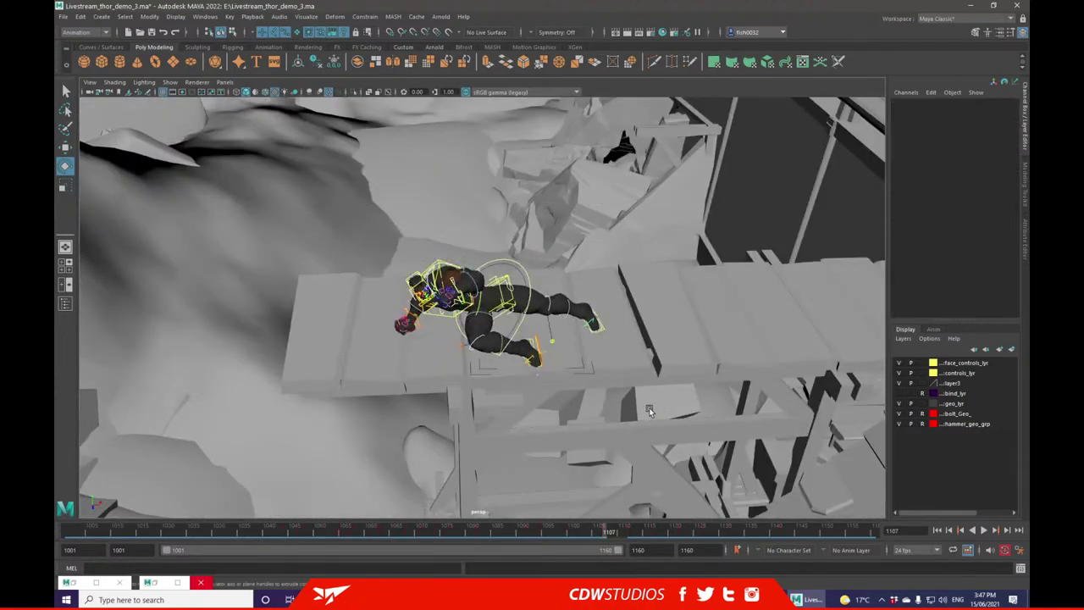
# - Select all the rig controls, copy their keys at frame 1107 and paste them at frame 1112
pyautogui.moveTo(656, 404); pyautogui.dragTo(608, 394)
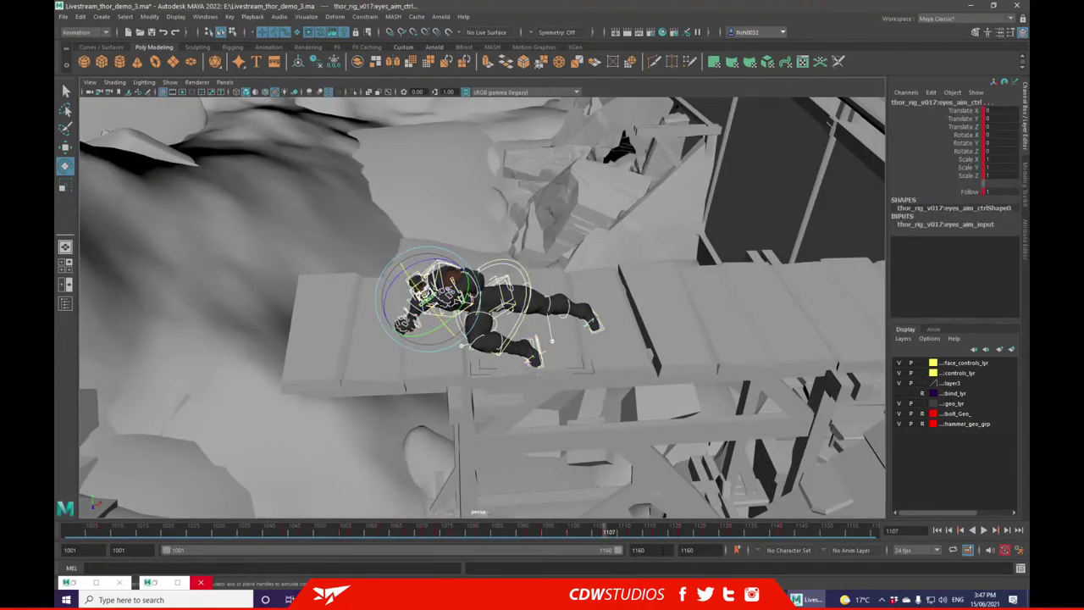
pyautogui.rightClick(605, 527)
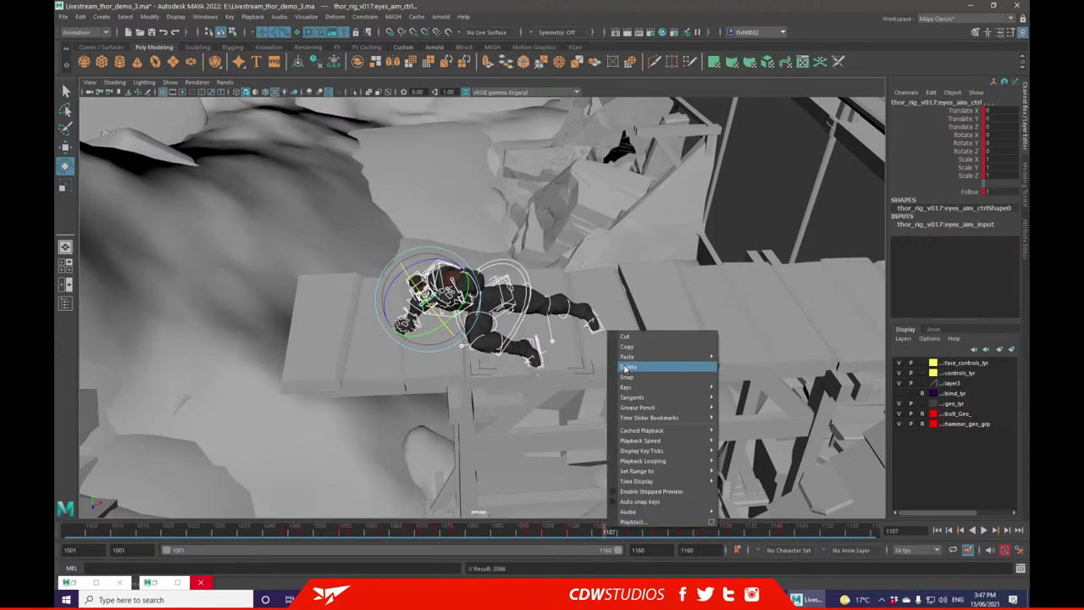
pyautogui.click(634, 346)
pyautogui.click(632, 531)
pyautogui.moveTo(641, 332); pyautogui.dragTo(813, 361, button='right')
pyautogui.hotkey('ctrl', 'v')
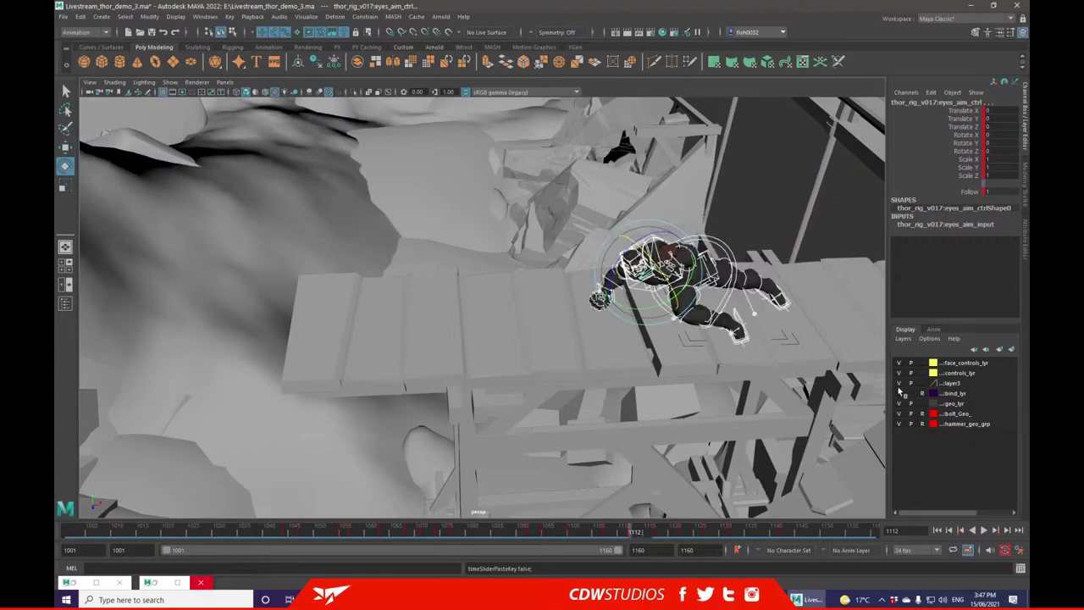
pyautogui.moveTo(599, 527); pyautogui.dragTo(635, 530)
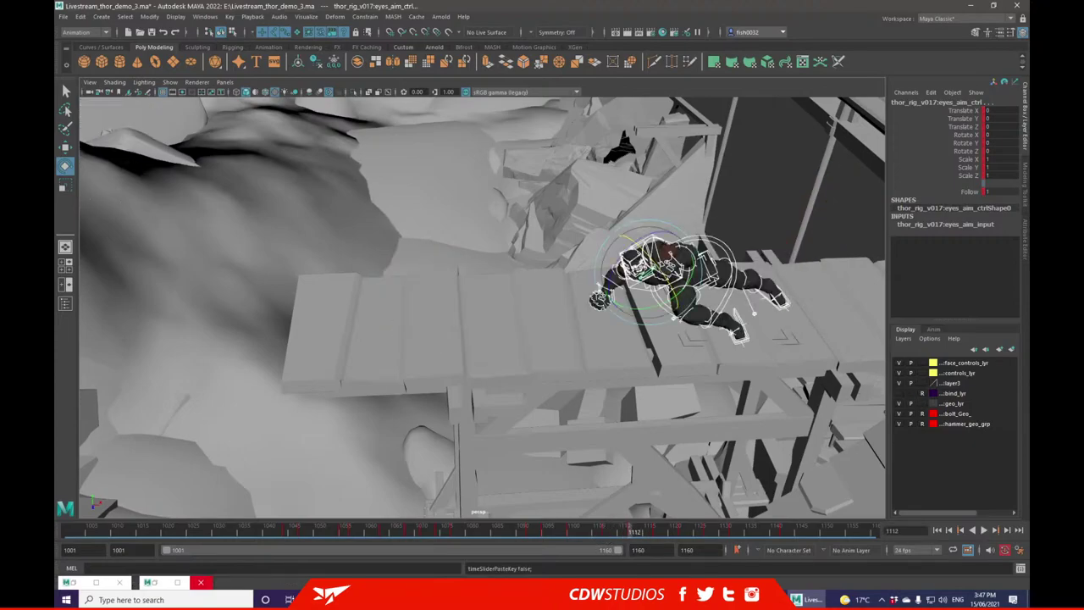
# - Raise and shift the COG control to about X -1.1, Y -55.8, Z -6.2 at frame 1112
pyautogui.click(588, 200)
pyautogui.keyDown('alt'); pyautogui.moveTo(587, 200); pyautogui.dragTo(682, 243); pyautogui.keyUp('alt')
pyautogui.click(633, 239)
pyautogui.press('f')
pyautogui.scroll(-3, 662, 262)
pyautogui.keyDown('alt'); pyautogui.moveTo(645, 294); pyautogui.dragTo(510, 219); pyautogui.keyUp('alt')
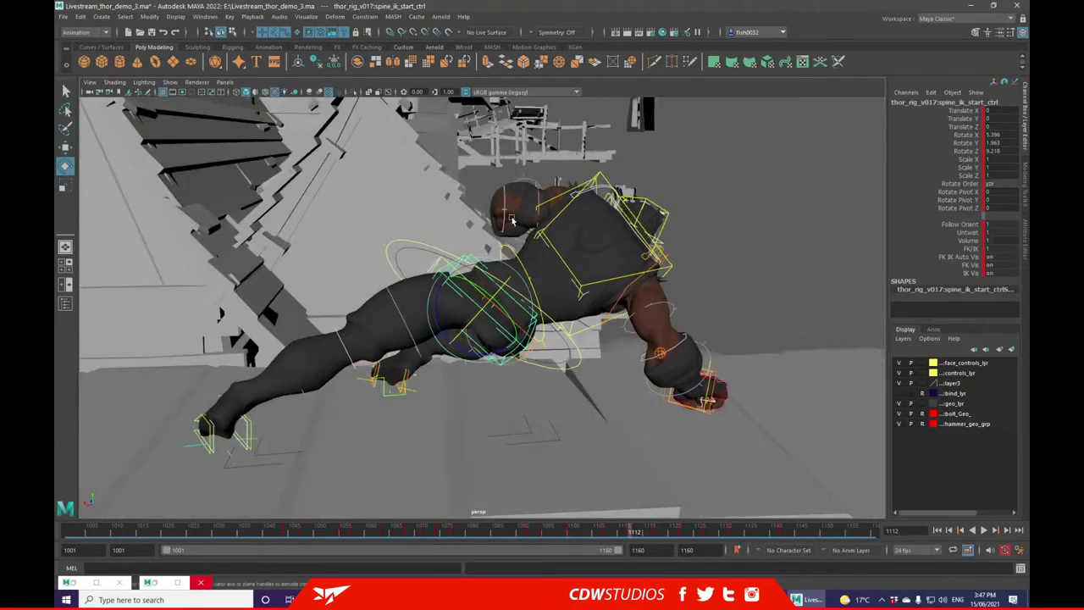
pyautogui.click(420, 241)
pyautogui.click(420, 247)
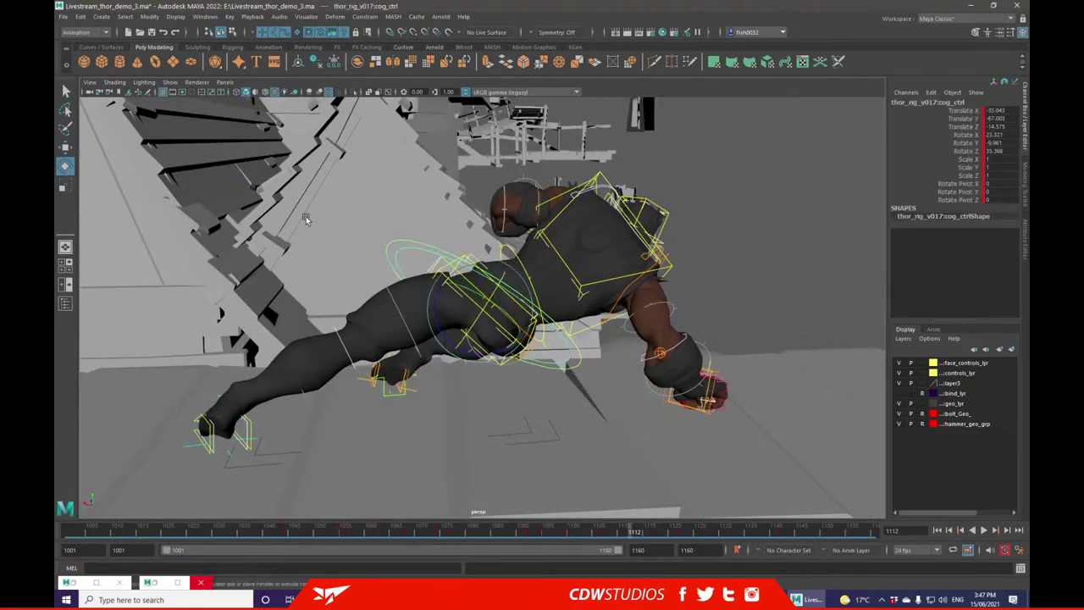
pyautogui.moveTo(479, 312); pyautogui.dragTo(386, 284)
pyautogui.keyDown('alt'); pyautogui.moveTo(529, 285); pyautogui.dragTo(344, 279); pyautogui.keyUp('alt')
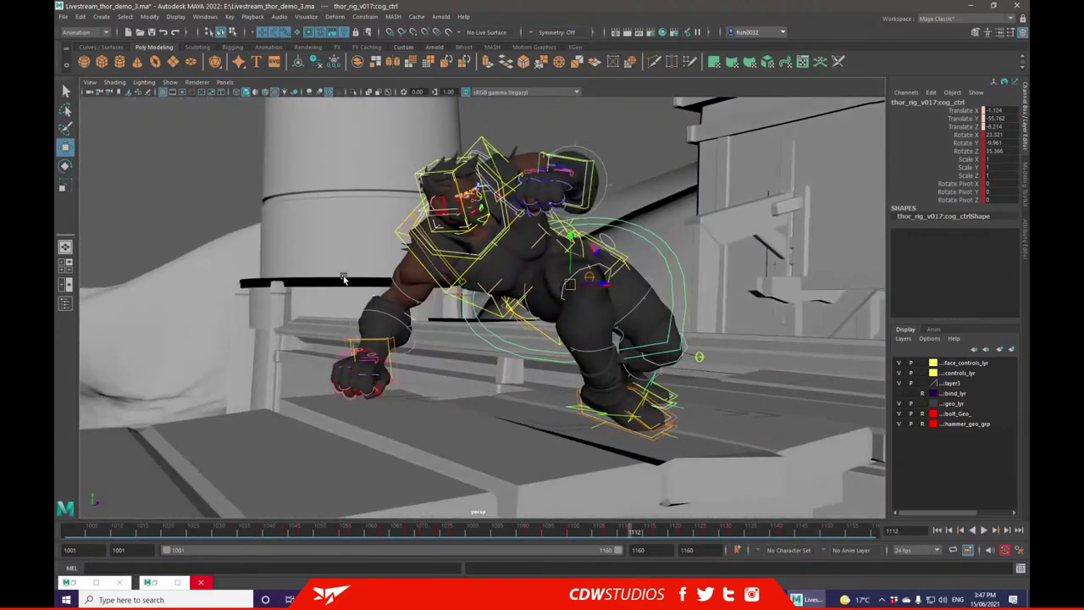
# - Move the right hand IK control down onto the planks at frame 1112, to about X -7.5, Y 3.9, Z 19.5
pyautogui.click(389, 341)
pyautogui.moveTo(365, 363); pyautogui.dragTo(339, 424)
pyautogui.keyDown('alt'); pyautogui.moveTo(339, 423); pyautogui.dragTo(456, 318); pyautogui.keyUp('alt')
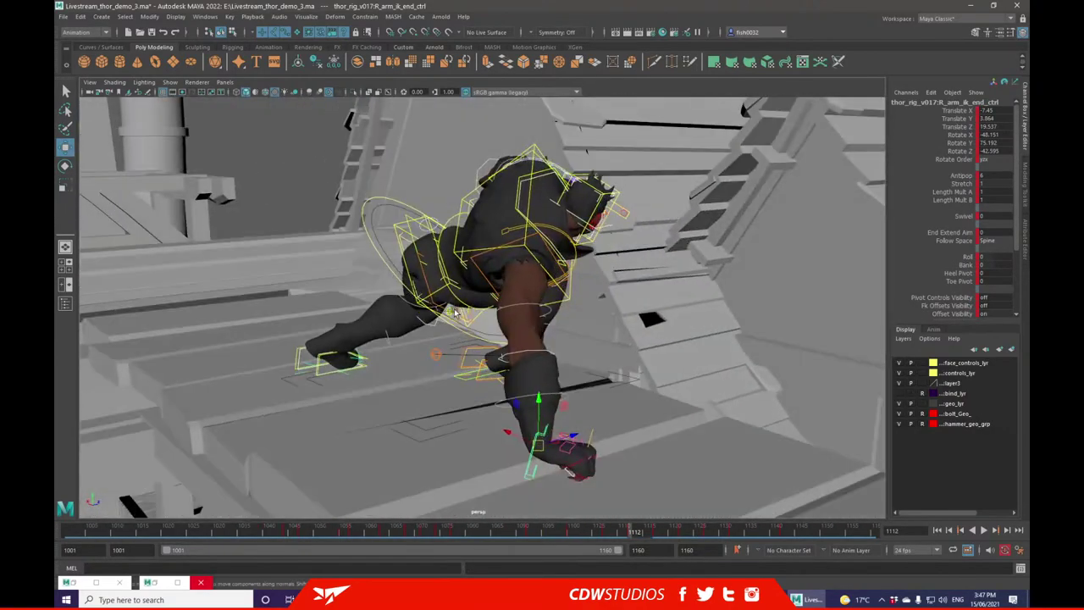
# - Rotate the COG control at frame 1112 to adjust the body's lean in the recovery pose
pyautogui.click(468, 250)
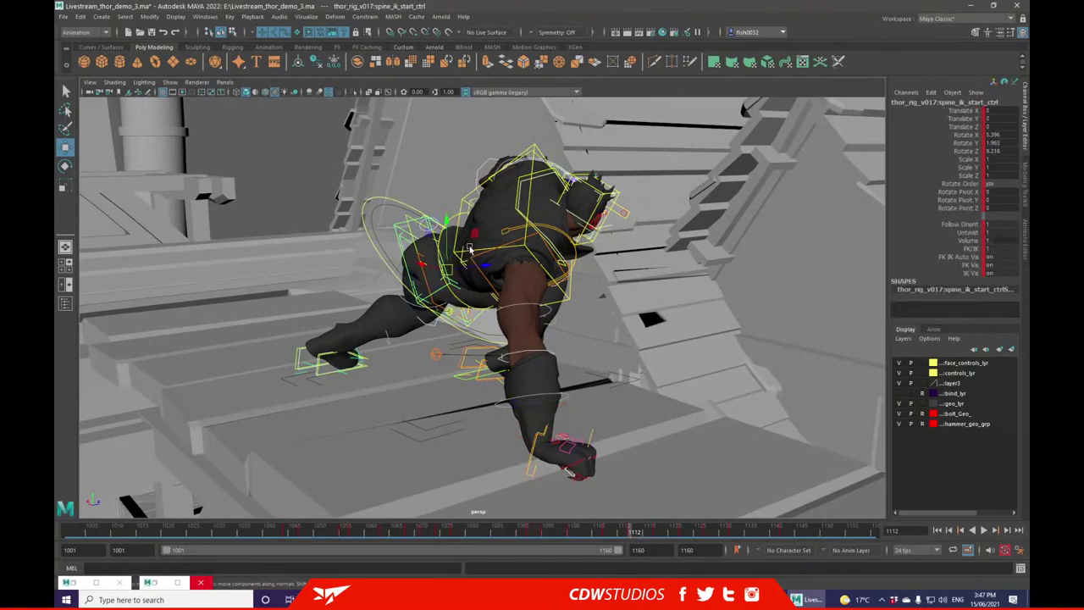
pyautogui.click(369, 225)
pyautogui.press('e')
pyautogui.moveTo(471, 274); pyautogui.dragTo(554, 457)
pyautogui.click(552, 424)
# - Try to rotate the right leg IK control at frame 1112, and undo the rotation
pyautogui.keyDown('alt'); pyautogui.moveTo(592, 407); pyautogui.dragTo(477, 378); pyautogui.keyUp('alt')
pyautogui.click(558, 452)
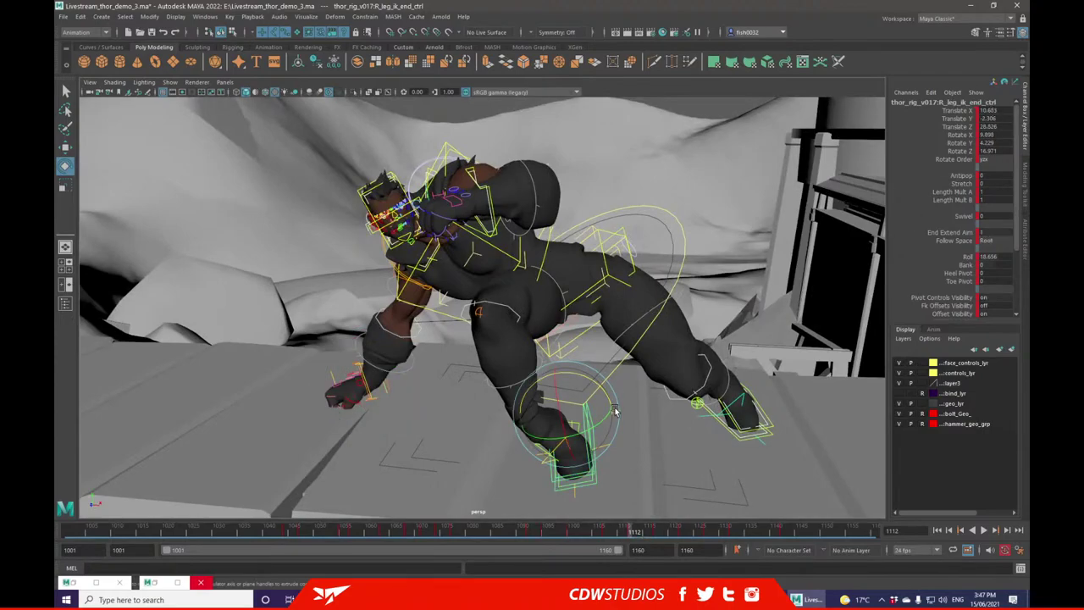
pyautogui.moveTo(586, 374); pyautogui.dragTo(600, 377)
pyautogui.hotkey('ctrl', 'z')
pyautogui.click(631, 177)
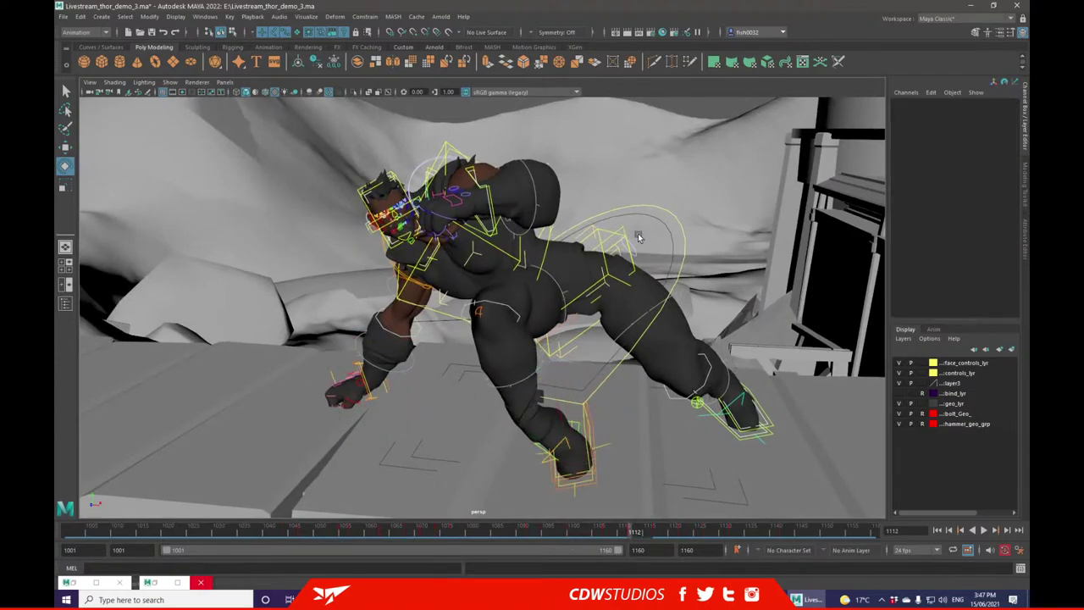
# - Rotate the right foot's reverse-ball control to settle the foot onto the planks at frame 1112
pyautogui.keyDown('alt'); pyautogui.moveTo(637, 273); pyautogui.dragTo(619, 173, button='middle'); pyautogui.keyUp('alt')
pyautogui.click(546, 342)
pyautogui.moveTo(580, 321); pyautogui.dragTo(573, 384)
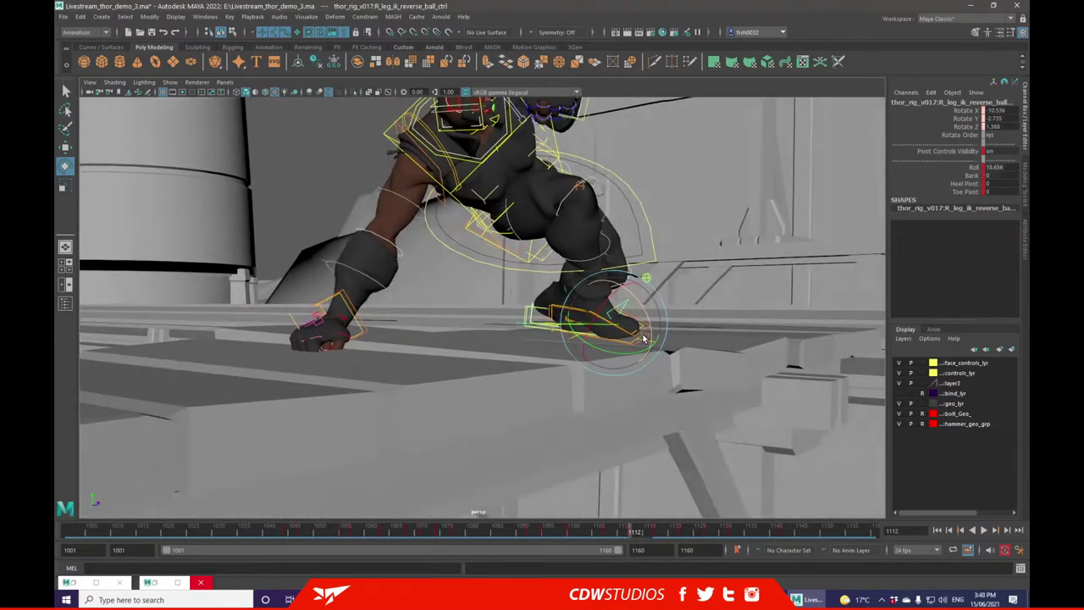
pyautogui.moveTo(643, 338); pyautogui.dragTo(644, 342)
pyautogui.keyDown('alt'); pyautogui.moveTo(644, 342); pyautogui.dragTo(655, 239); pyautogui.keyUp('alt')
pyautogui.keyDown('alt'); pyautogui.moveTo(658, 181); pyautogui.dragTo(652, 221); pyautogui.keyUp('alt')
pyautogui.click(631, 363)
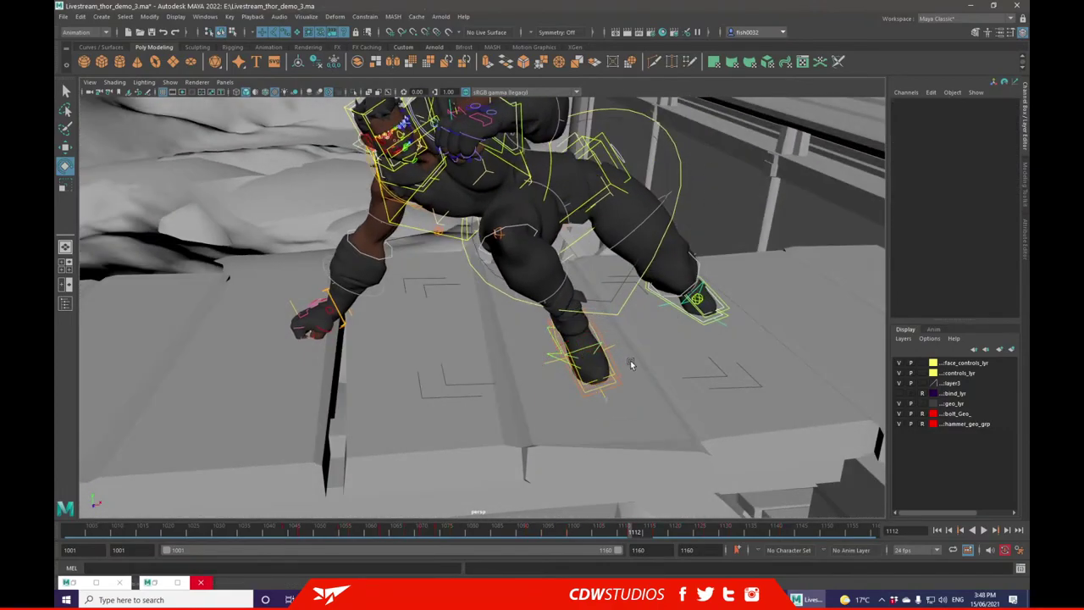
# - Try to move the right leg's extra IK control at frame 1112, and undo the move
pyautogui.click(615, 377)
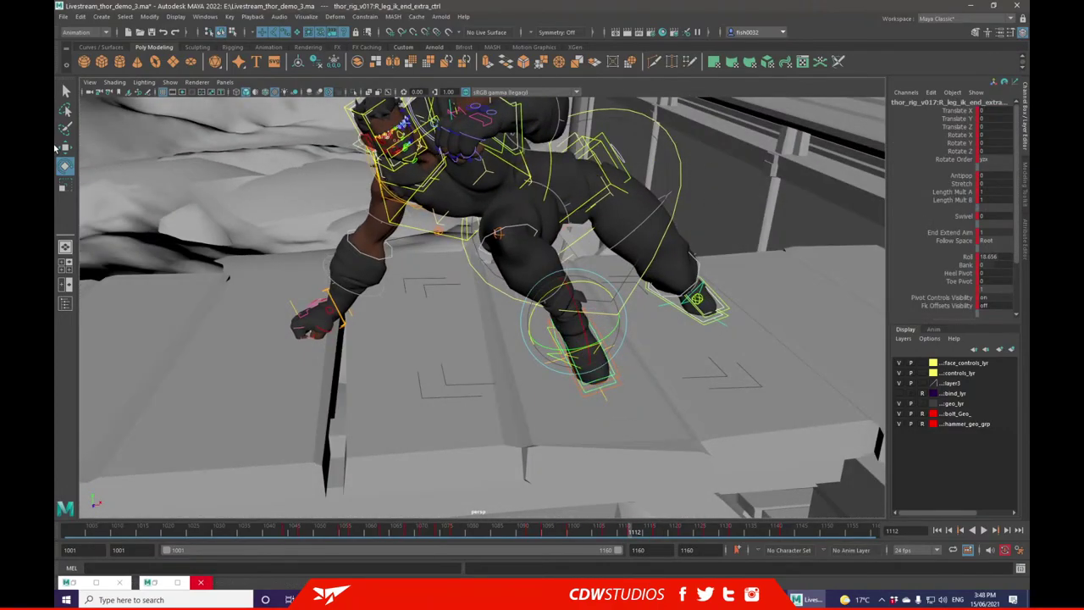
pyautogui.click(65, 147)
pyautogui.keyDown('alt'); pyautogui.moveTo(338, 279); pyautogui.dragTo(513, 280); pyautogui.keyUp('alt')
pyautogui.moveTo(434, 333); pyautogui.dragTo(441, 352)
pyautogui.hotkey('ctrl', 'z')
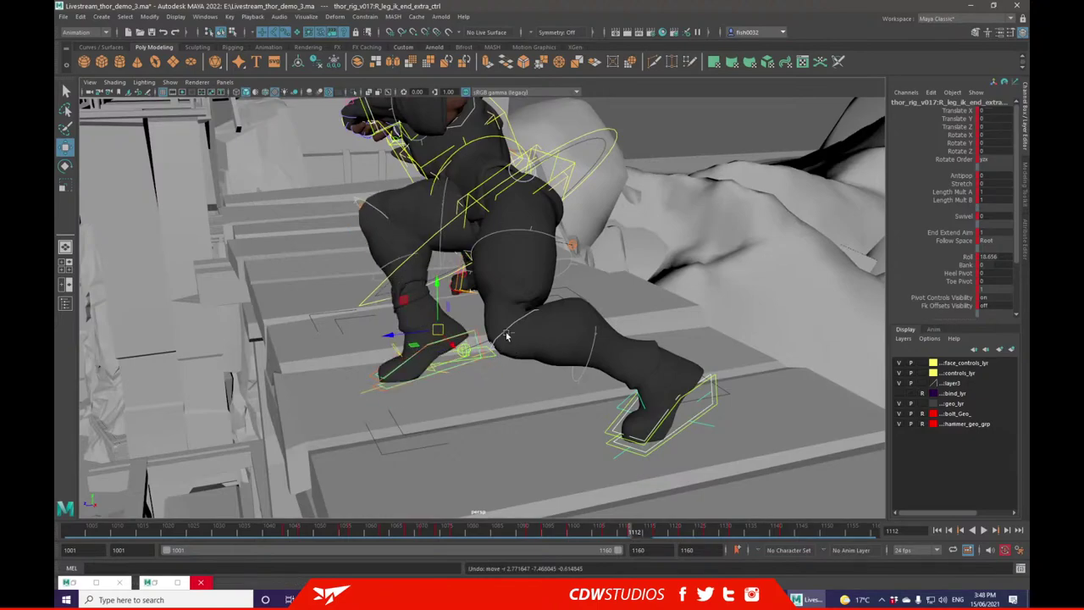
# - Reposition the right leg IK control on the planks and rotate it to about X 6.5, Y -14.9, Z 18.4
pyautogui.click(483, 337)
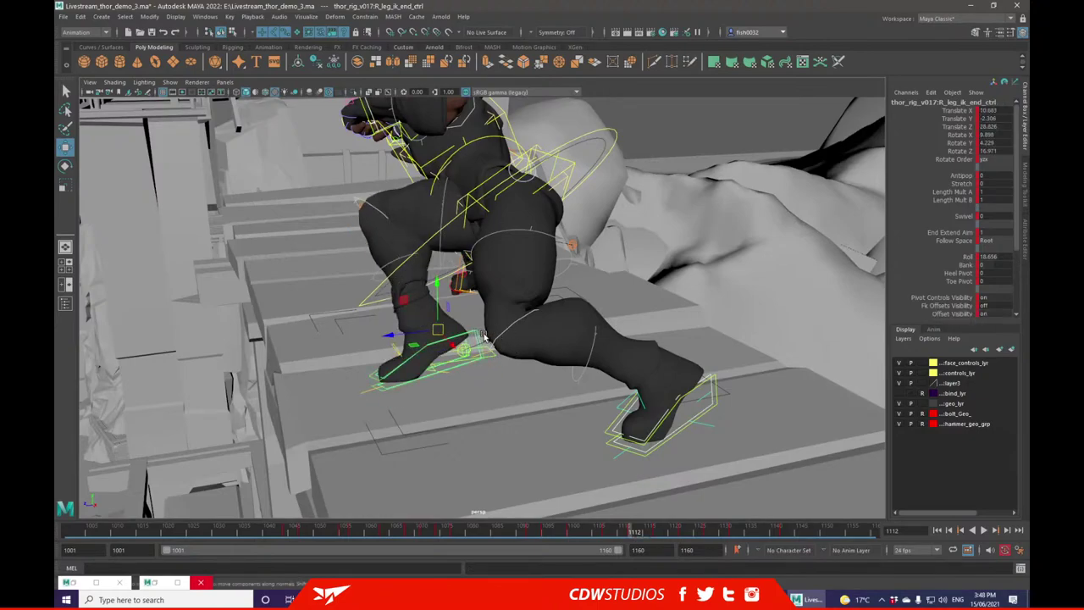
pyautogui.moveTo(450, 339); pyautogui.dragTo(531, 350)
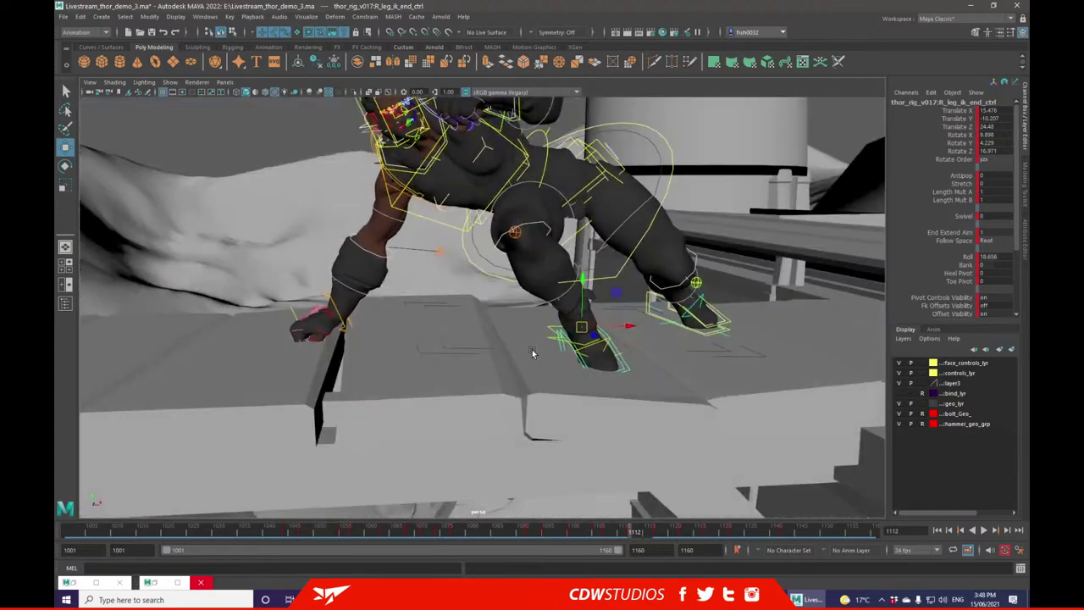
pyautogui.click(65, 166)
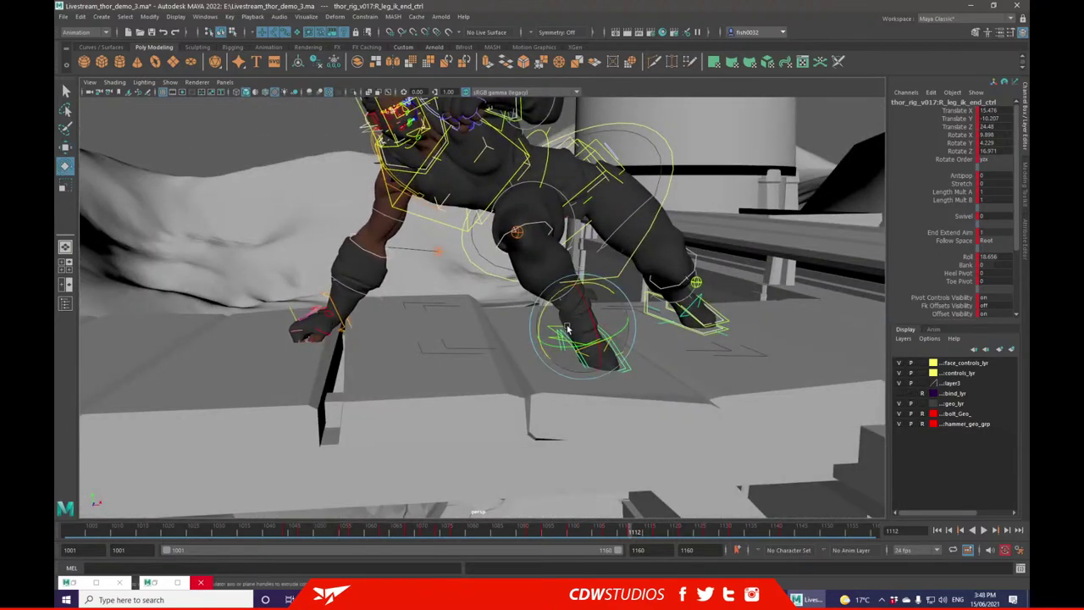
pyautogui.moveTo(608, 338); pyautogui.dragTo(584, 305)
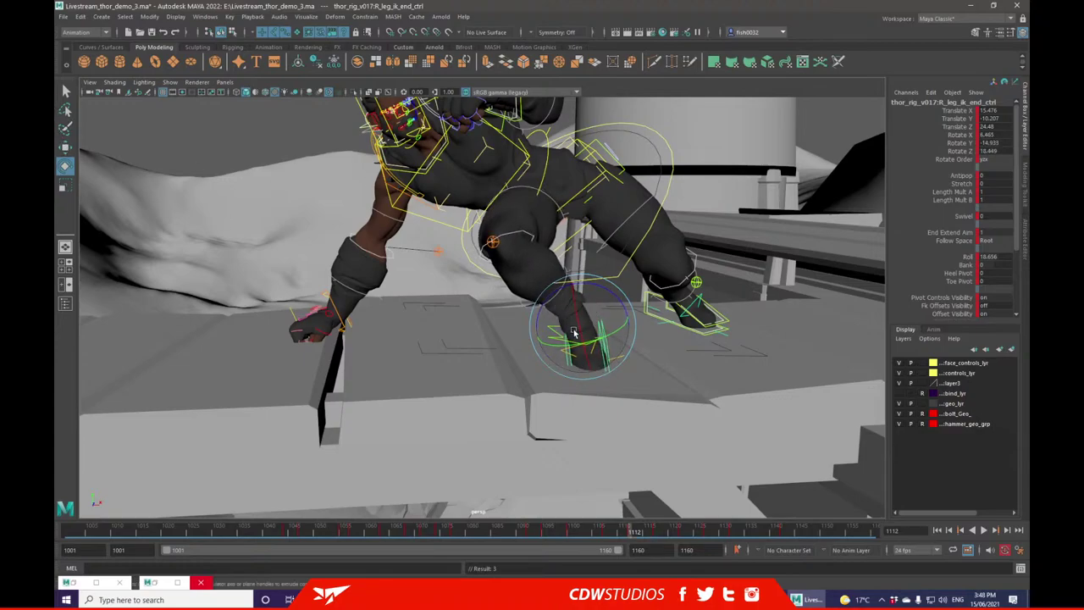
pyautogui.press('w')
pyautogui.moveTo(583, 328); pyautogui.dragTo(591, 317)
# - Reset the rotation of the left foot's reverse-ball control to 0 at frame 1112
pyautogui.keyDown('alt'); pyautogui.moveTo(718, 259); pyautogui.dragTo(542, 347); pyautogui.keyUp('alt')
pyautogui.click(373, 412)
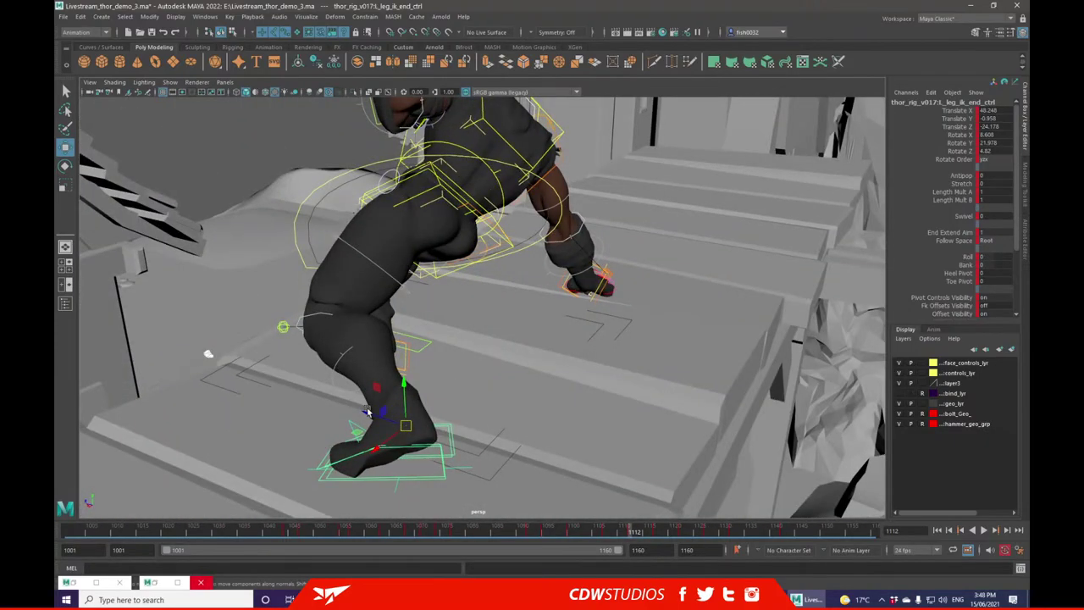
pyautogui.click(352, 425)
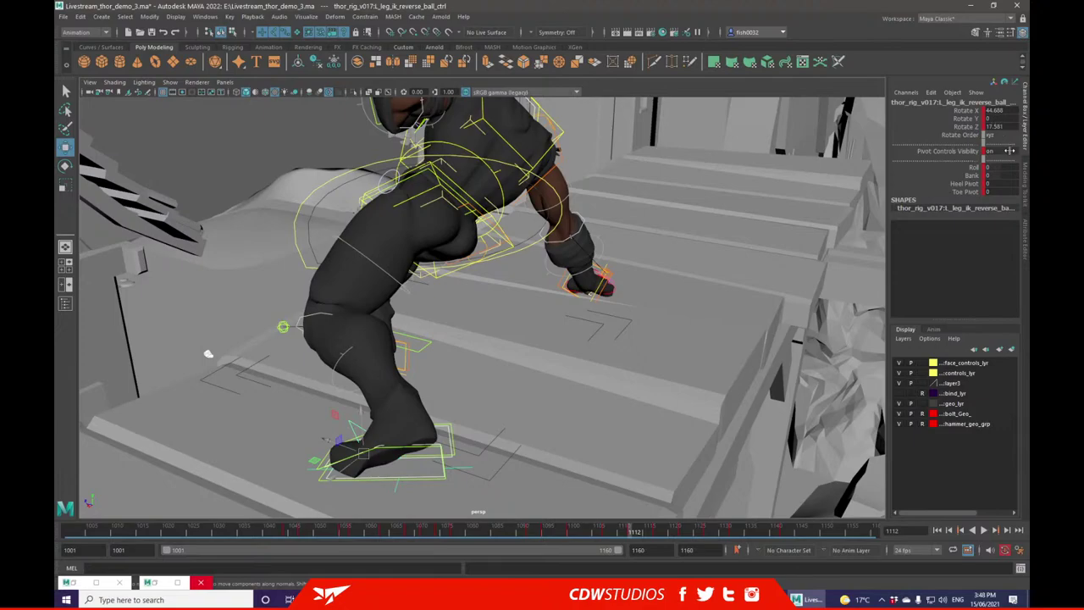
pyautogui.write('0')
pyautogui.press('Return')
# - Reposition the left leg IK control on the planks and rotate it to about X 5.7, Y 26.3, Z 6.2
pyautogui.keyDown('alt'); pyautogui.moveTo(426, 303); pyautogui.dragTo(663, 300); pyautogui.keyUp('alt')
pyautogui.moveTo(602, 291); pyautogui.dragTo(588, 303)
pyautogui.click(66, 166)
pyautogui.keyDown('alt'); pyautogui.moveTo(440, 279); pyautogui.dragTo(508, 317); pyautogui.keyUp('alt')
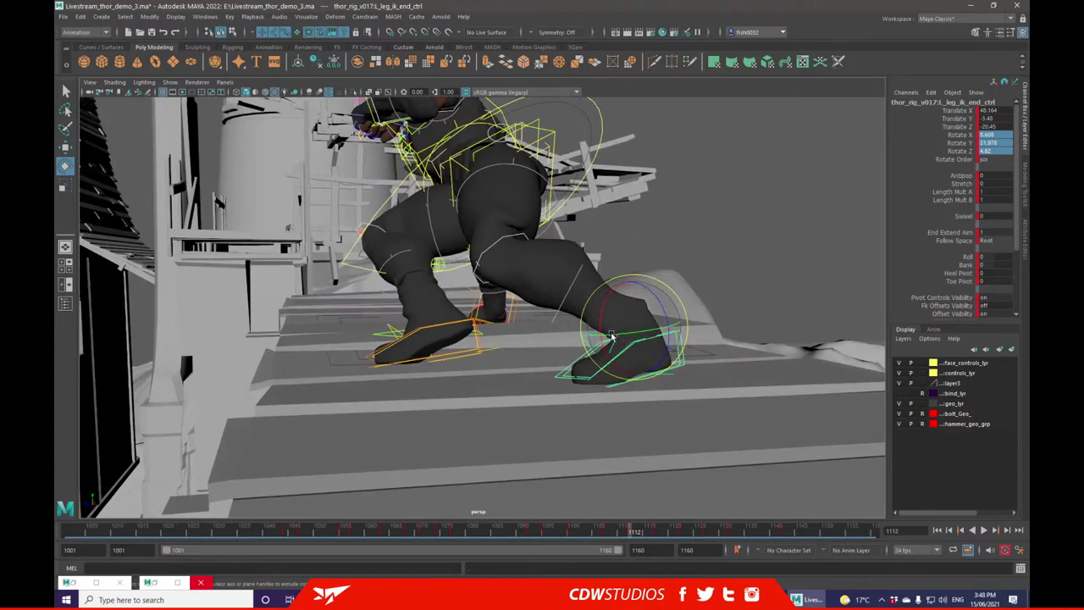
pyautogui.moveTo(603, 310); pyautogui.dragTo(531, 284)
pyautogui.press('w')
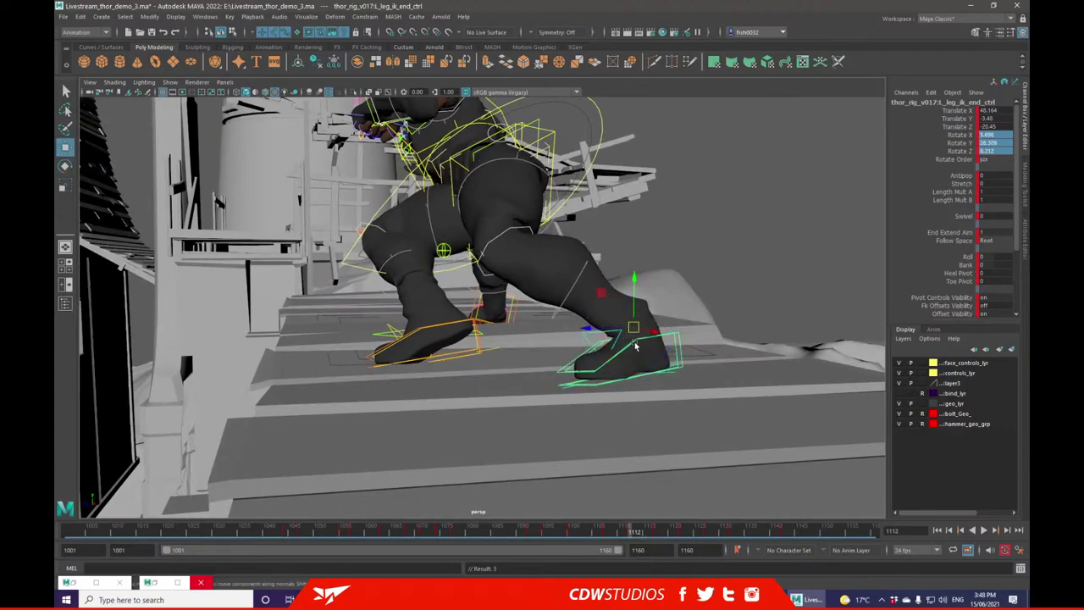
pyautogui.moveTo(639, 276); pyautogui.dragTo(597, 232)
# - Rotate the COG control at frame 1112 to lift and turn the upper body
pyautogui.scroll(4, 597, 235)
pyautogui.keyDown('alt'); pyautogui.moveTo(718, 142); pyautogui.dragTo(672, 184, button='middle'); pyautogui.keyUp('alt')
pyautogui.click(686, 173)
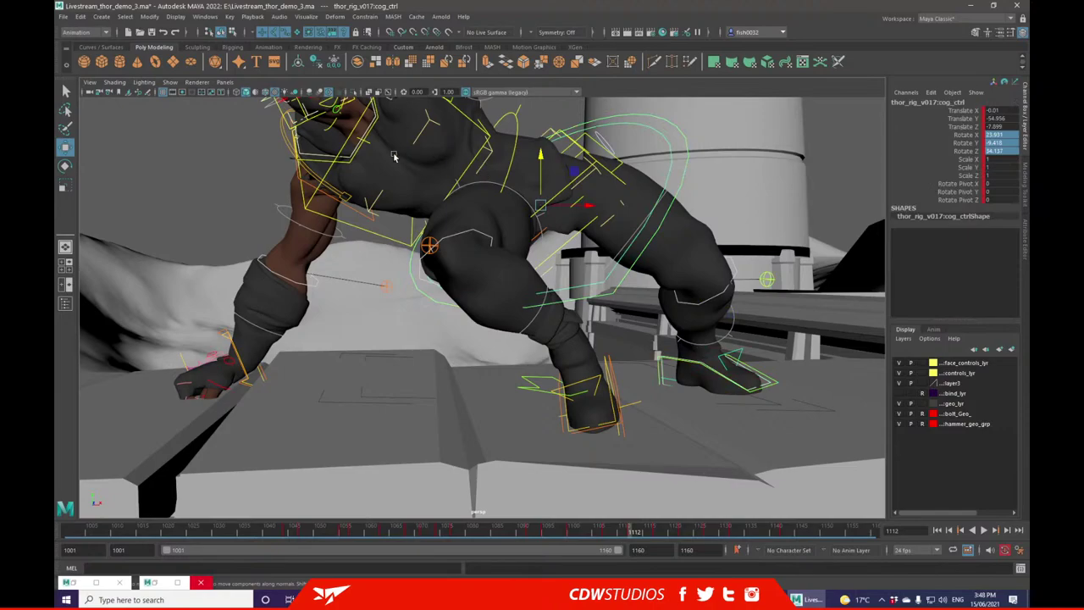
pyautogui.click(65, 166)
pyautogui.moveTo(555, 159); pyautogui.dragTo(558, 160)
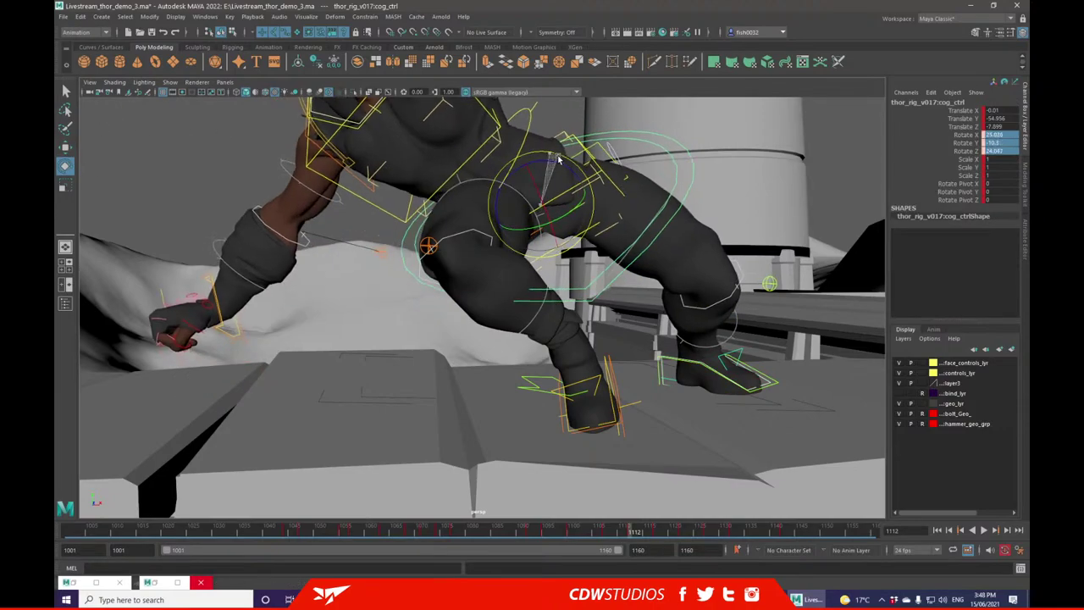
pyautogui.moveTo(567, 214); pyautogui.dragTo(345, 217)
# - Move the COG control to about X 5.3, Y -57.4, Z -23.5 at frame 1112
pyautogui.click(774, 387)
pyautogui.click(346, 166)
pyautogui.click(65, 147)
pyautogui.moveTo(493, 201); pyautogui.dragTo(438, 219)
pyautogui.keyDown('alt'); pyautogui.moveTo(373, 237); pyautogui.dragTo(437, 210); pyautogui.keyUp('alt')
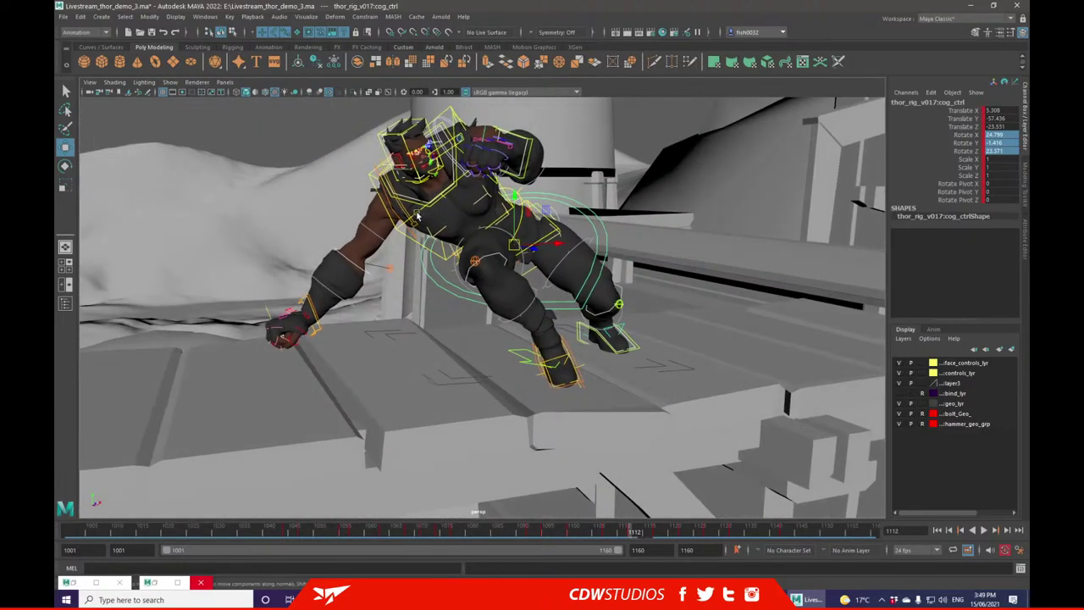
# - Reset the translation of the upper spine IK end control to 0 on all three axes at frame 1112
pyautogui.click(417, 216)
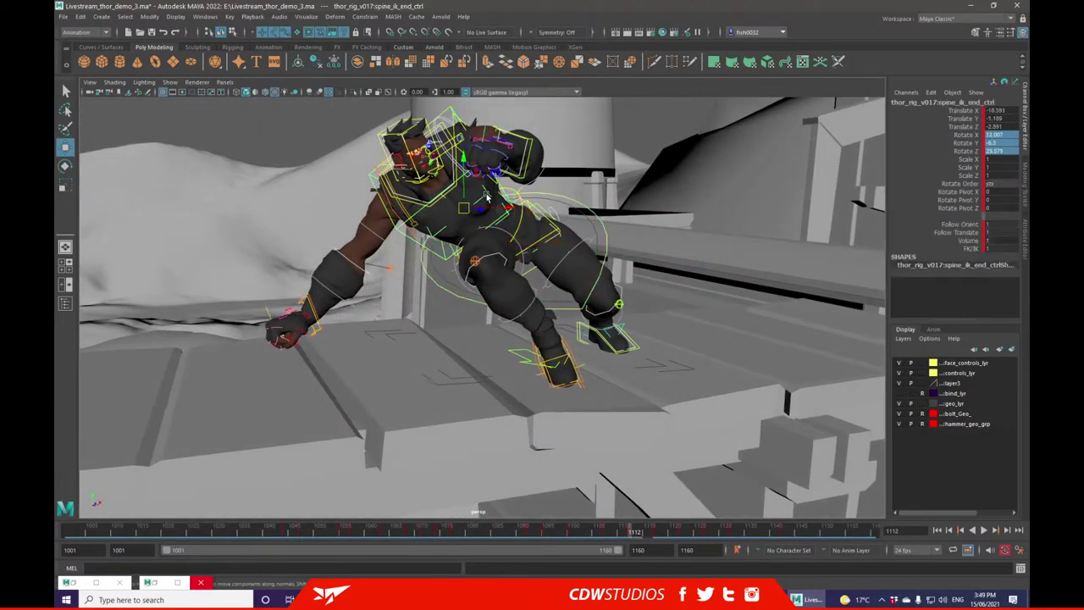
pyautogui.click(522, 229)
pyautogui.moveTo(577, 234)
pyautogui.keyDown('alt'); pyautogui.mouseDown()
pyautogui.moveTo(555, 241)
pyautogui.moveTo(569, 237)
pyautogui.mouseUp(); pyautogui.keyUp('alt')
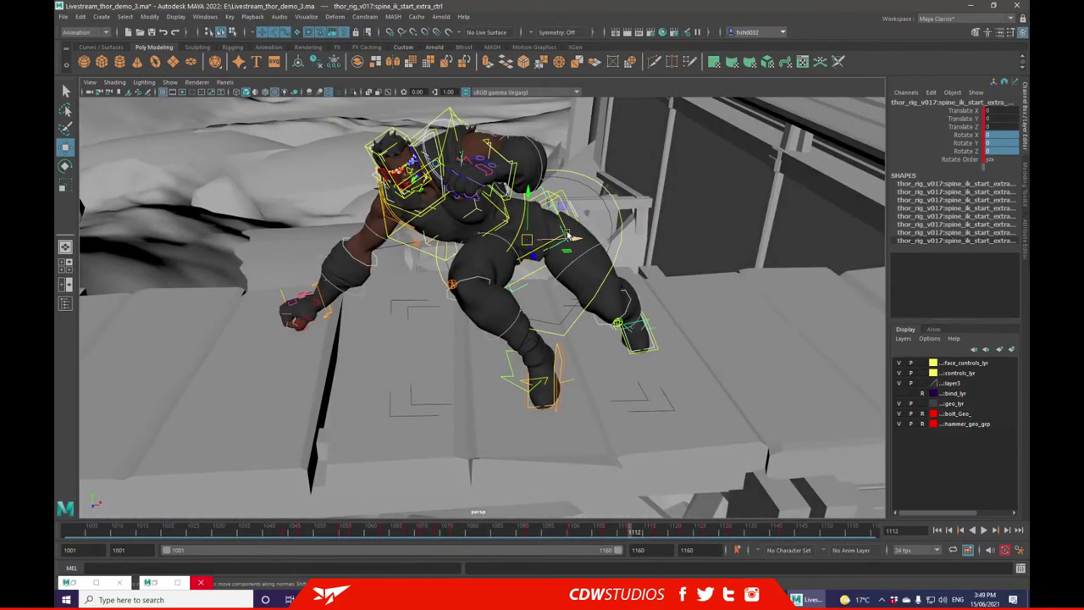
pyautogui.click(564, 230)
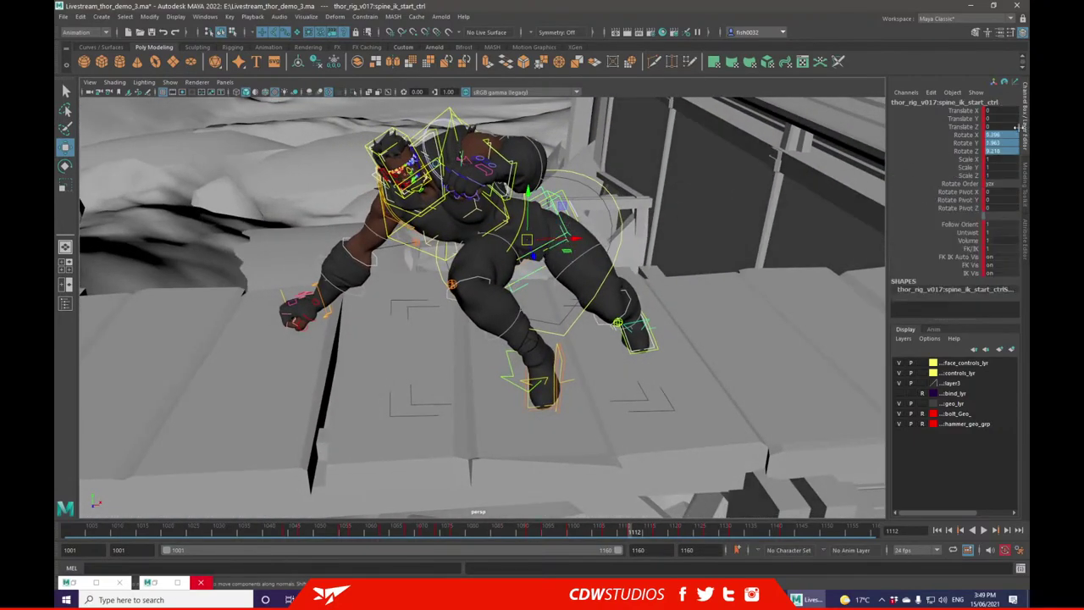
pyautogui.keyDown('alt'); pyautogui.moveTo(733, 238); pyautogui.dragTo(501, 243); pyautogui.keyUp('alt')
pyautogui.click(496, 226)
pyautogui.moveTo(1008, 110); pyautogui.dragTo(1003, 124)
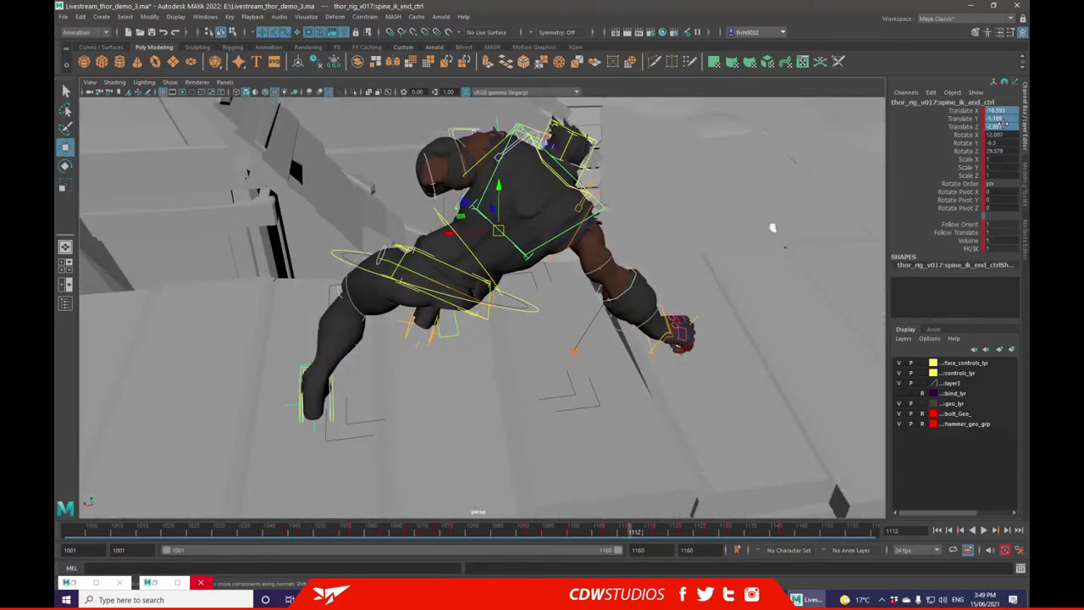
pyautogui.write('0')
pyautogui.press('Return')
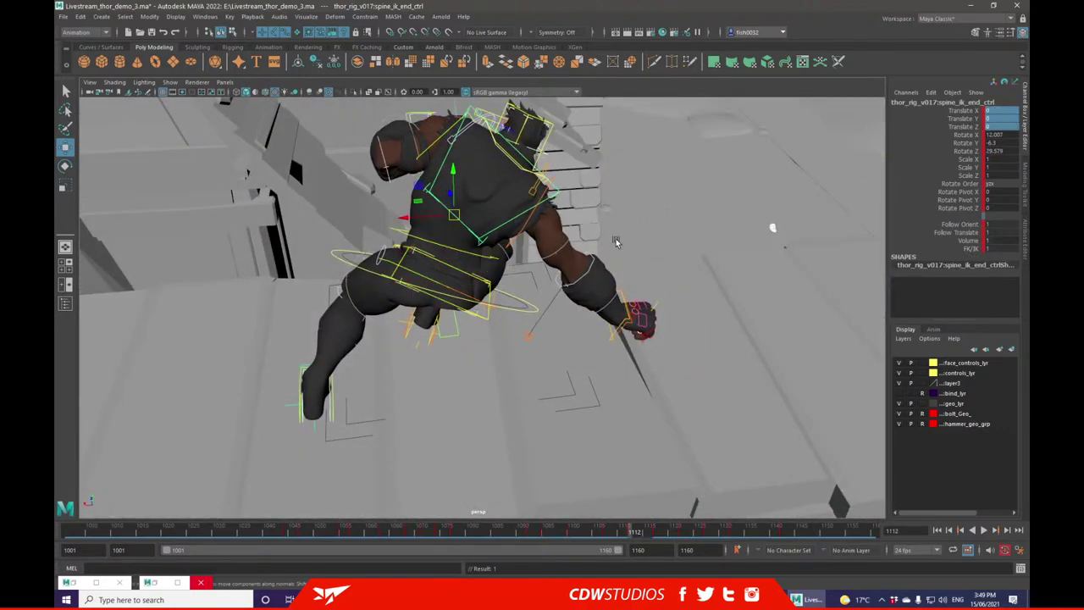
# - Move the upper spine IK end control to about X -6.1, Y -4.1, Z 0.1
pyautogui.keyDown('alt'); pyautogui.moveTo(607, 235); pyautogui.dragTo(533, 225); pyautogui.keyUp('alt')
pyautogui.moveTo(453, 199); pyautogui.dragTo(463, 217)
pyautogui.keyDown('alt'); pyautogui.moveTo(623, 233); pyautogui.dragTo(314, 335); pyautogui.keyUp('alt')
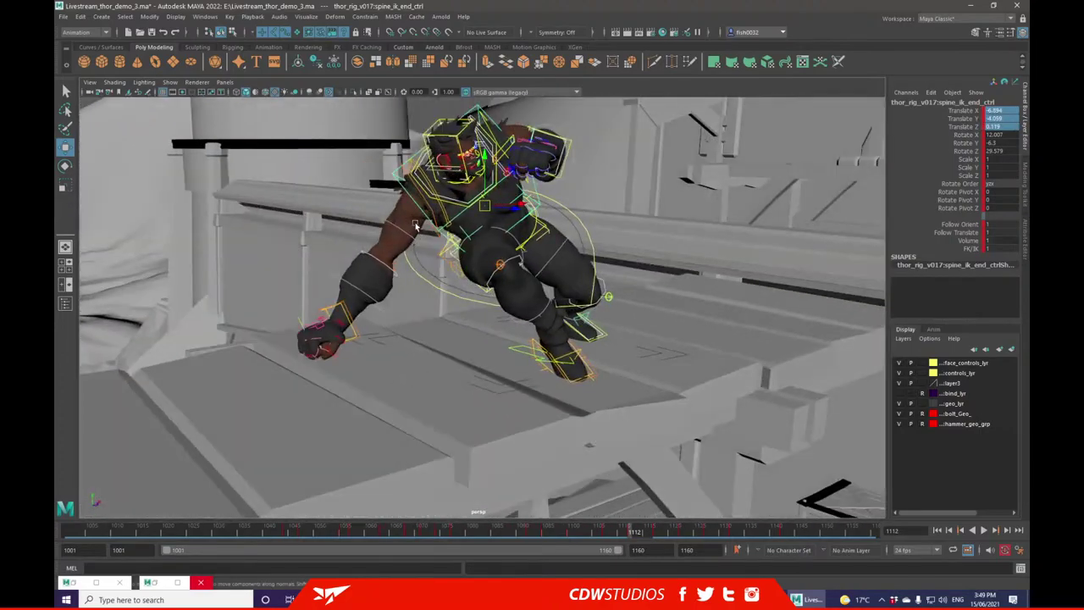
# - Move the right hand IK control to about X -0.6, Y -7.6, Z 33.7 at frame 1112
pyautogui.click(341, 310)
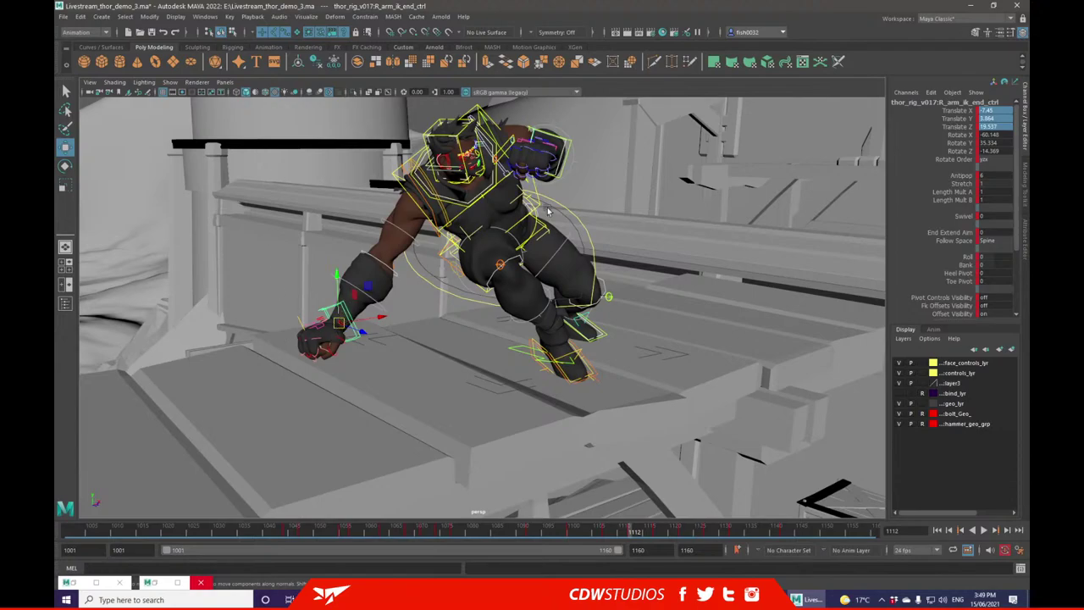
pyautogui.moveTo(338, 321); pyautogui.dragTo(357, 359)
pyautogui.keyDown('alt'); pyautogui.moveTo(359, 361); pyautogui.dragTo(445, 342); pyautogui.keyUp('alt')
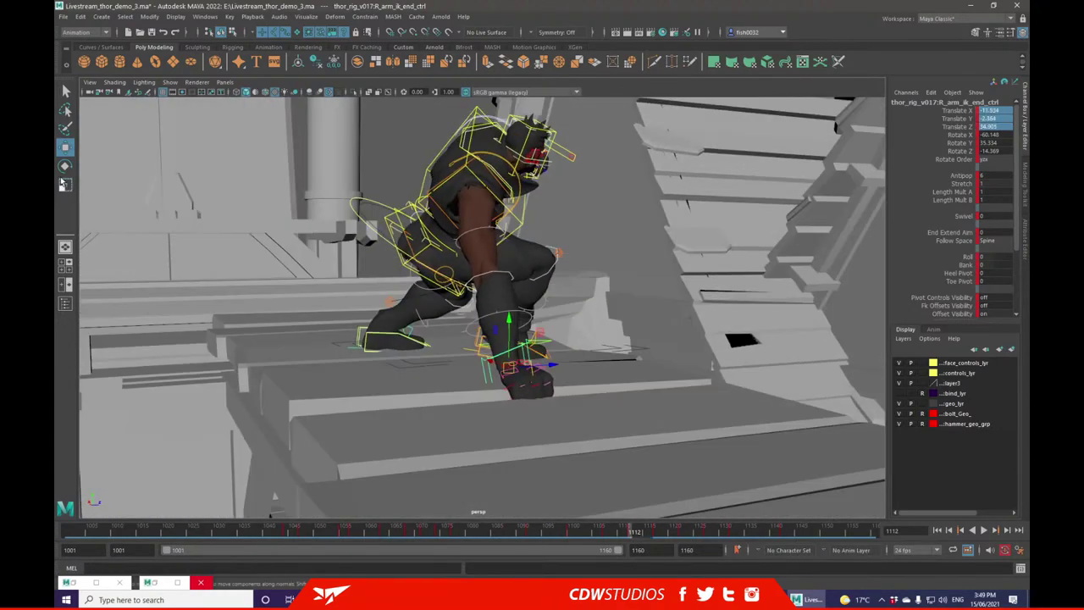
pyautogui.keyDown('alt'); pyautogui.moveTo(569, 360); pyautogui.dragTo(552, 370); pyautogui.keyUp('alt')
pyautogui.moveTo(626, 349); pyautogui.dragTo(659, 308)
# - Set the right hand IK control's Roll to 46
pyautogui.keyDown('ctrl'); pyautogui.moveTo(982, 258); pyautogui.dragTo(854, 260); pyautogui.keyUp('ctrl')
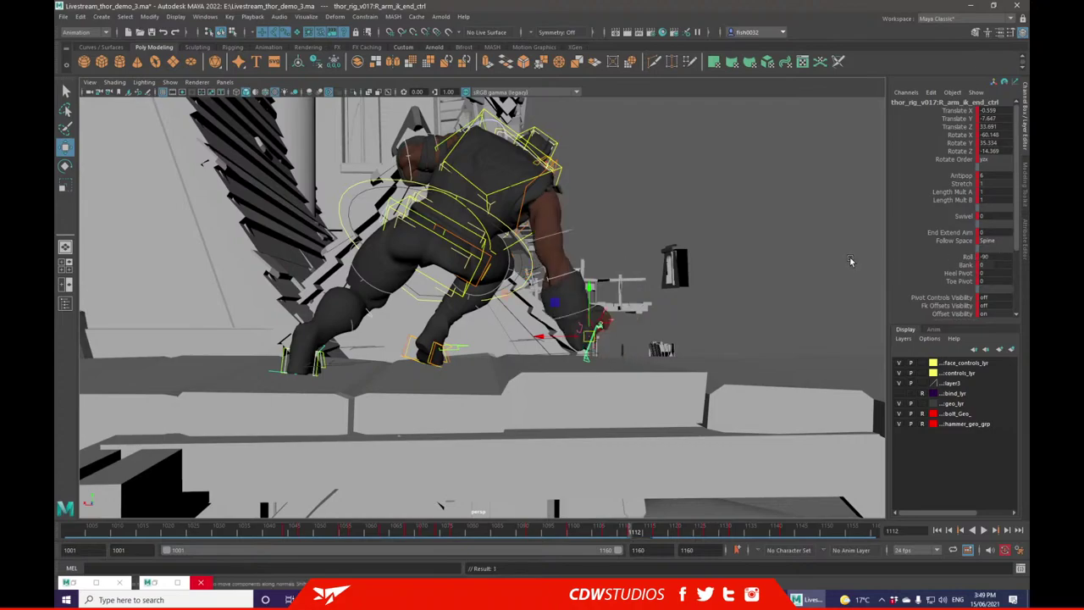
pyautogui.hotkey('ctrl', 'z')
pyautogui.click(985, 256)
pyautogui.keyDown('ctrl'); pyautogui.moveTo(985, 256); pyautogui.dragTo(1001, 256); pyautogui.keyUp('ctrl')
pyautogui.moveTo(608, 346); pyautogui.dragTo(608, 341, button='middle')
# - Open the right hand by setting Curl to 0 on its finger and thumb carpal controls
pyautogui.keyDown('alt'); pyautogui.moveTo(760, 268); pyautogui.dragTo(546, 355); pyautogui.keyUp('alt')
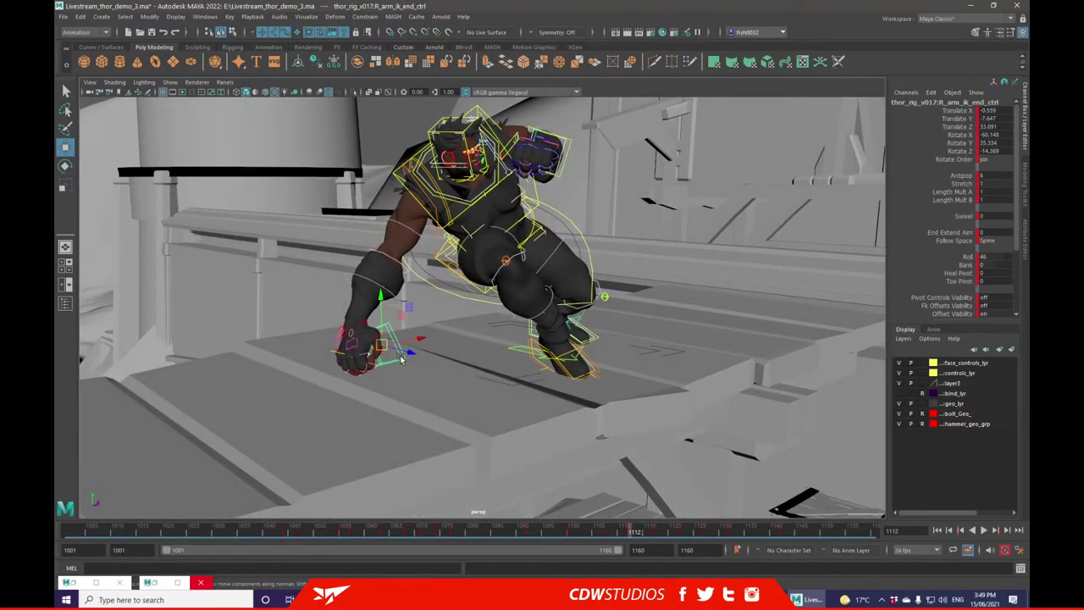
pyautogui.scroll(2, 395, 357)
pyautogui.click(340, 341)
pyautogui.press('f')
pyautogui.scroll(-7, 518, 342)
pyautogui.keyDown('shift'); pyautogui.click(429, 292); pyautogui.keyUp('shift')
pyautogui.keyDown('shift'); pyautogui.click(397, 271); pyautogui.keyUp('shift')
pyautogui.press('f')
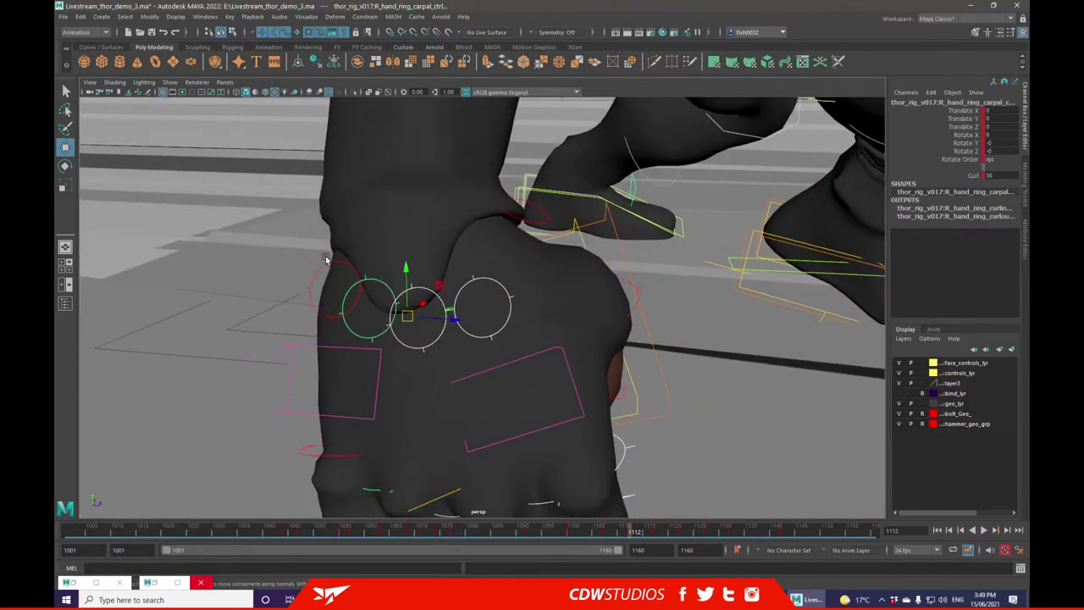
pyautogui.keyDown('shift'); pyautogui.click(335, 268); pyautogui.keyUp('shift')
pyautogui.press('f')
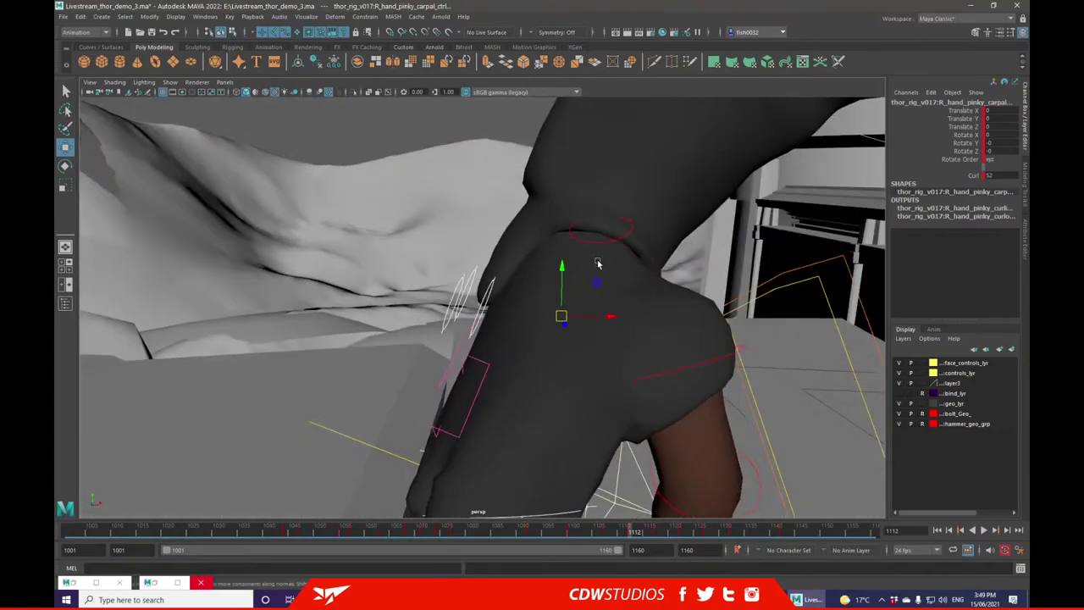
pyautogui.keyDown('shift'); pyautogui.click(599, 243); pyautogui.keyUp('shift')
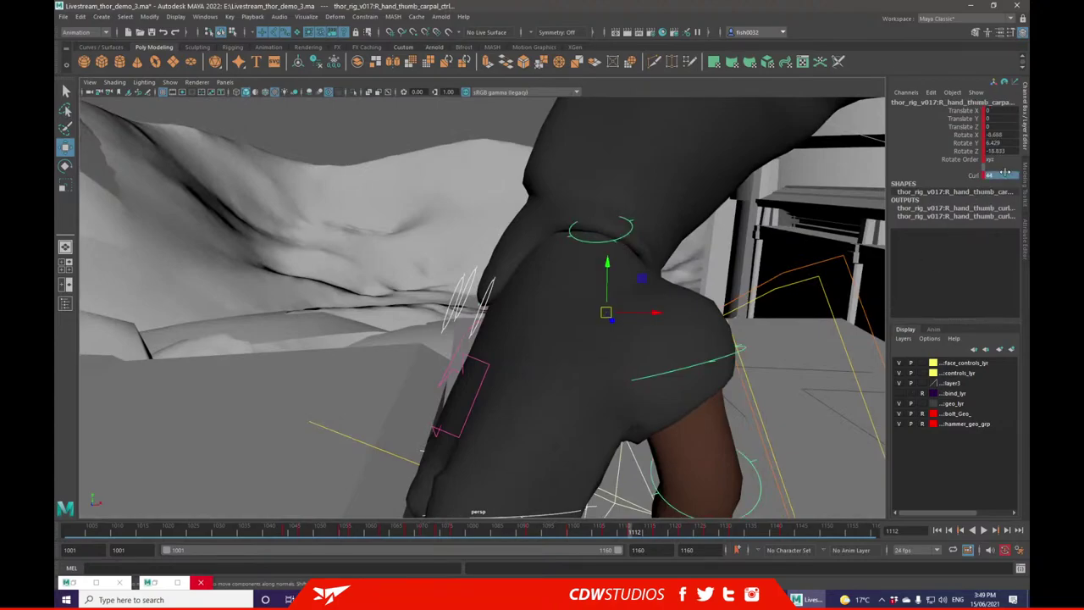
pyautogui.scroll(-4, 473, 394)
pyautogui.keyDown('alt'); pyautogui.moveTo(480, 360); pyautogui.dragTo(718, 317); pyautogui.keyUp('alt')
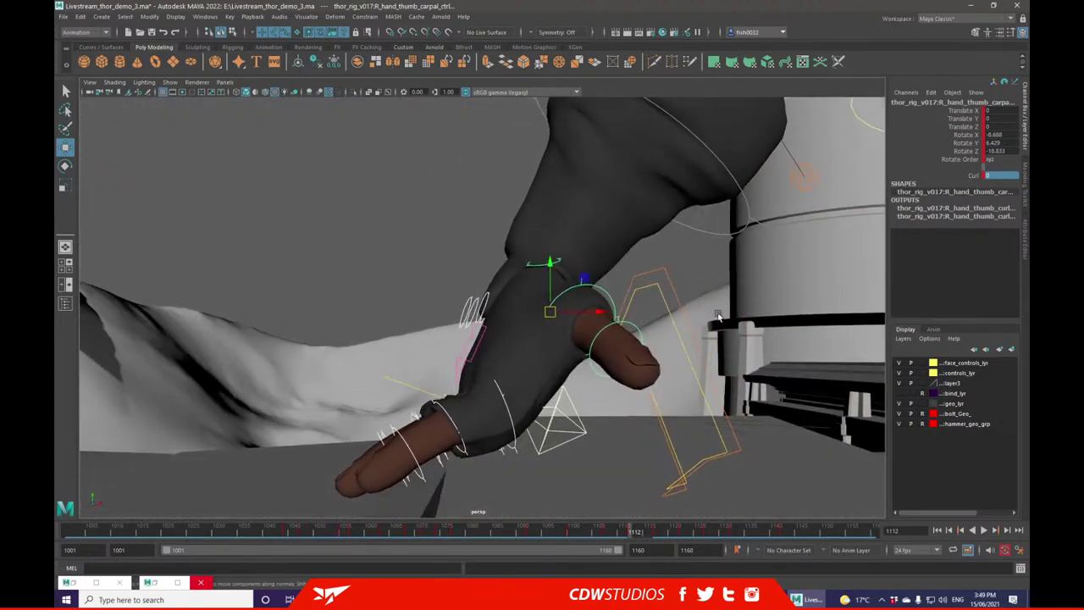
# - Shift the right hand IK control so the opened fingers meet the planks at frame 1112
pyautogui.click(655, 271)
pyautogui.keyDown('alt'); pyautogui.moveTo(654, 271); pyautogui.dragTo(674, 320); pyautogui.keyUp('alt')
pyautogui.moveTo(595, 314); pyautogui.dragTo(596, 363, button='middle')
pyautogui.keyDown('alt'); pyautogui.moveTo(595, 362); pyautogui.dragTo(527, 350); pyautogui.keyUp('alt')
# - Rotate the right thumb carpal control to about X -20.7, Y -12.8, Z 8.5
pyautogui.click(472, 330)
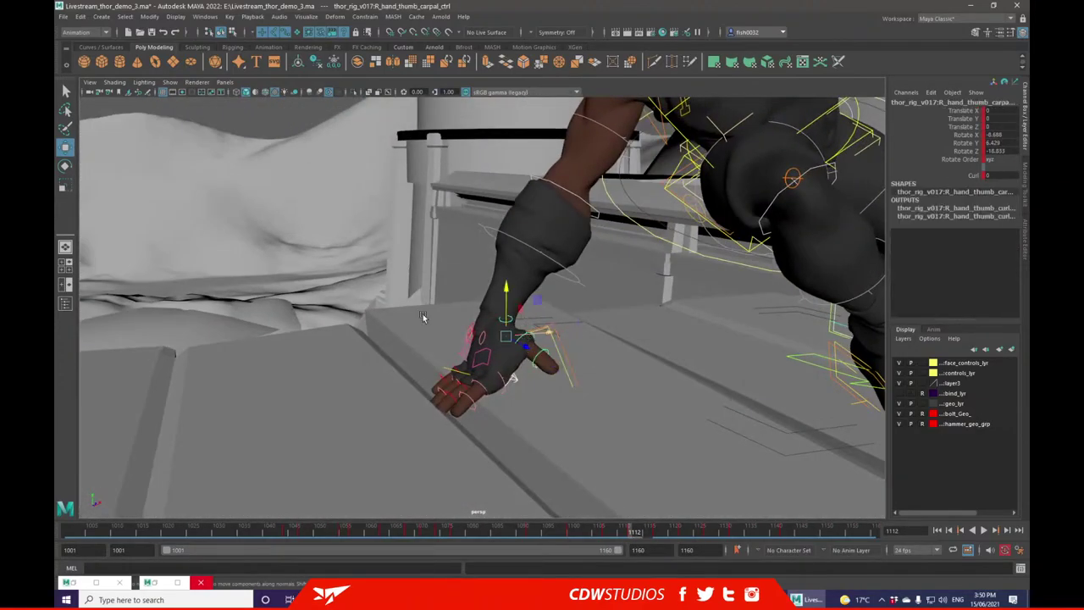
pyautogui.click(65, 166)
pyautogui.moveTo(512, 373); pyautogui.dragTo(496, 377)
# - Rotate the head control to about X -3.5, Y -18.3, Z 28.5
pyautogui.keyDown('alt'); pyautogui.moveTo(556, 282); pyautogui.dragTo(598, 303); pyautogui.keyUp('alt')
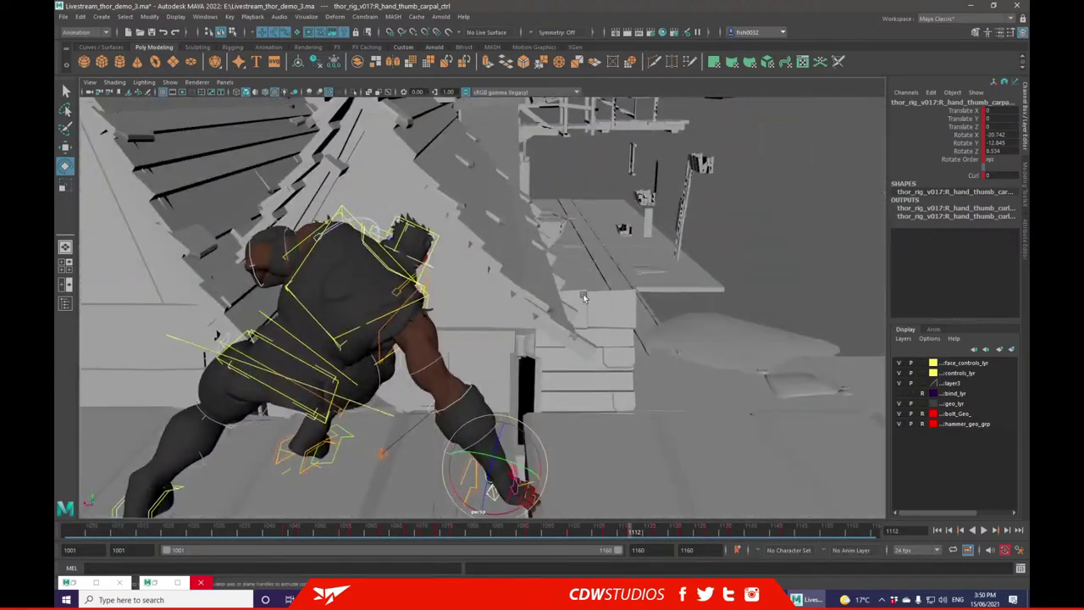
pyautogui.click(439, 242)
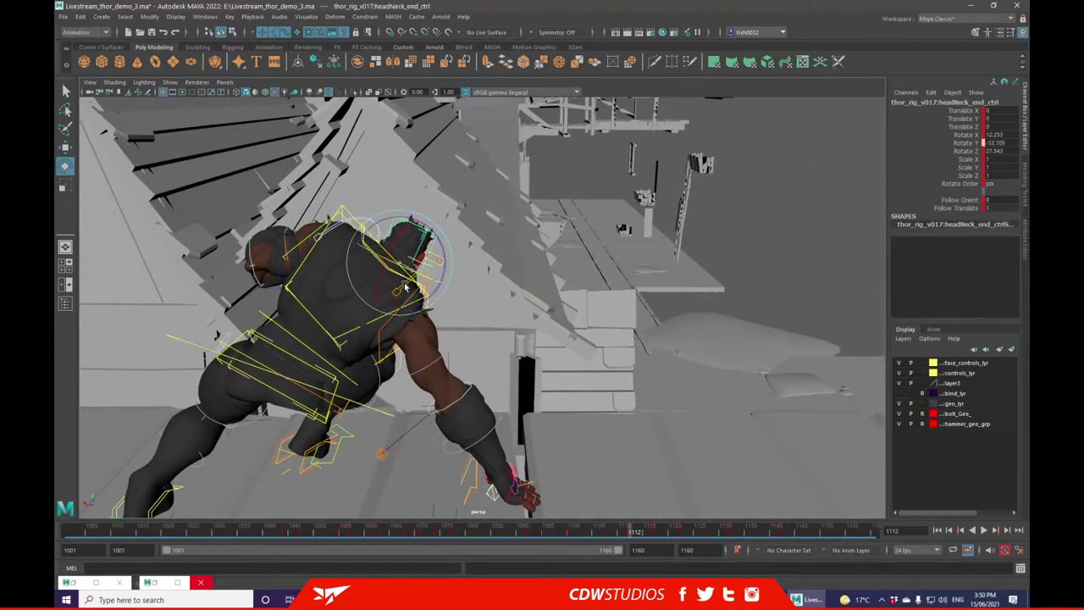
pyautogui.keyDown('alt'); pyautogui.moveTo(402, 264); pyautogui.dragTo(386, 305); pyautogui.keyUp('alt')
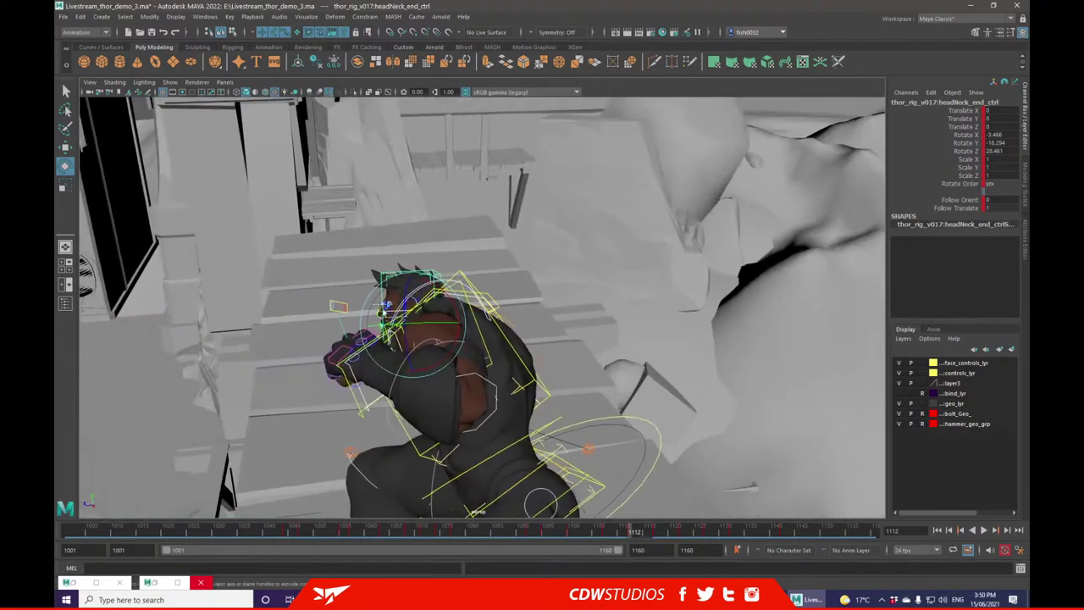
# - Move the left hand IK control to about X -28.7, Y -21.1, Z 29.9 and rotate it to about X 46.1, Y -166.8, Z -64.9
pyautogui.click(346, 384)
pyautogui.keyDown('alt'); pyautogui.moveTo(115, 168); pyautogui.dragTo(189, 219); pyautogui.keyUp('alt')
pyautogui.keyDown('alt'); pyautogui.moveTo(406, 182); pyautogui.dragTo(479, 310); pyautogui.keyUp('alt')
pyautogui.click(65, 149)
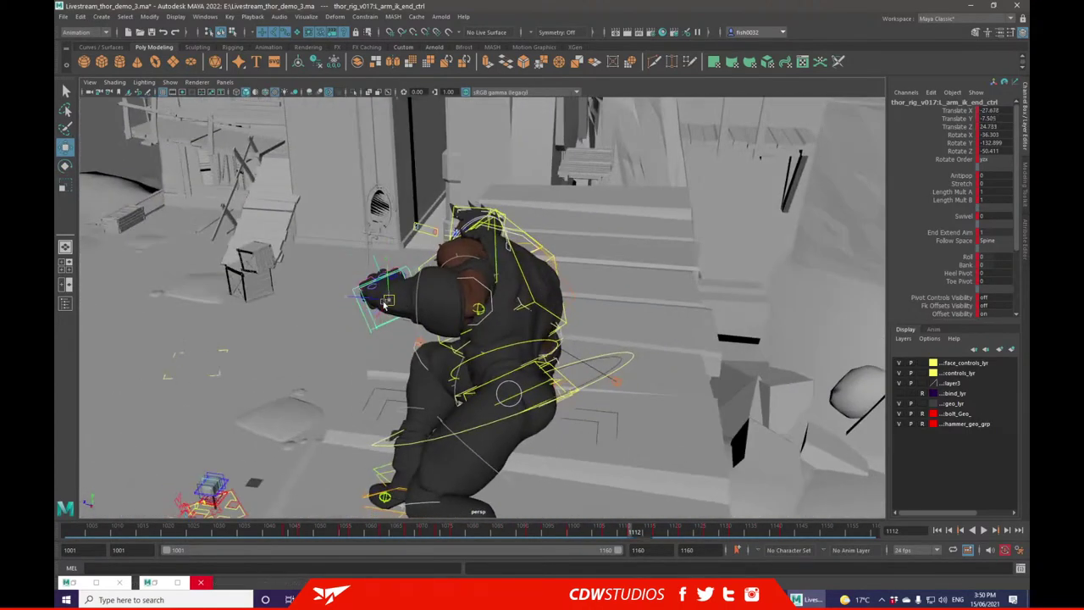
pyautogui.click(64, 167)
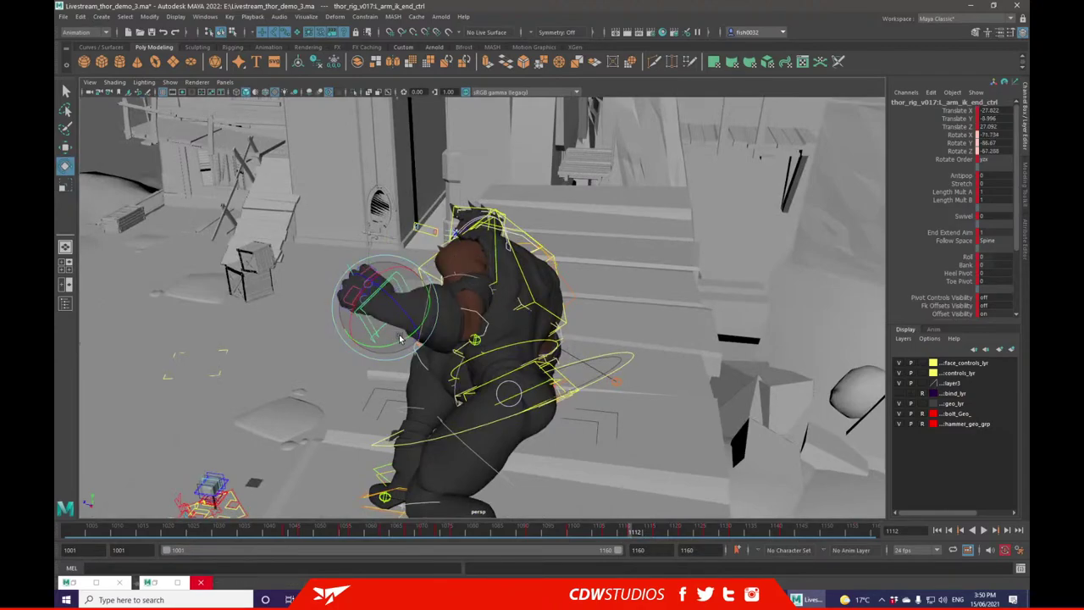
pyautogui.keyDown('alt'); pyautogui.moveTo(383, 324); pyautogui.dragTo(716, 298); pyautogui.keyUp('alt')
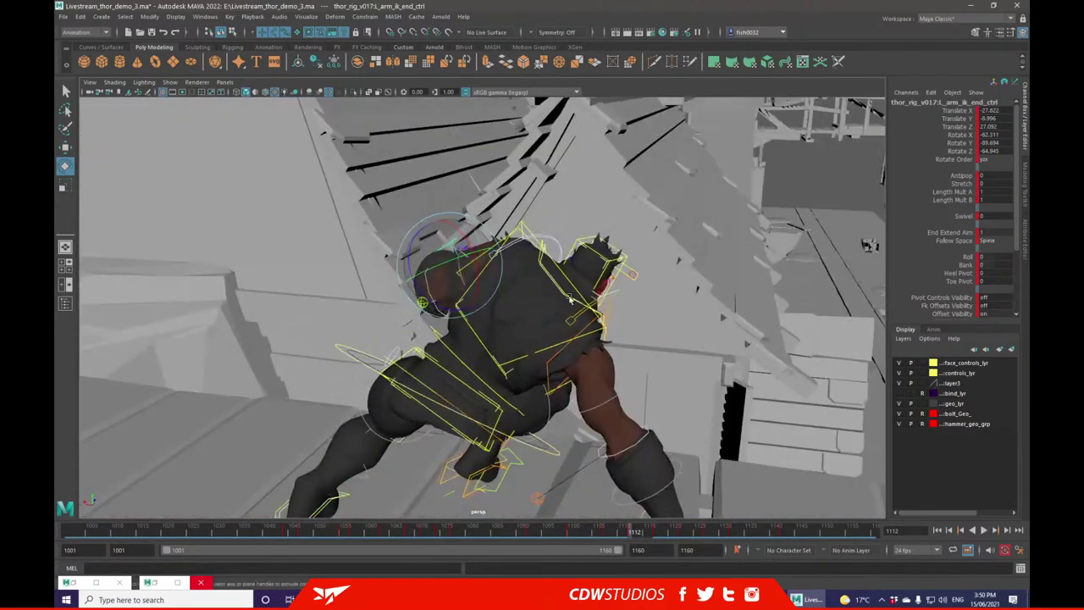
pyautogui.click(65, 147)
pyautogui.keyDown('alt'); pyautogui.moveTo(322, 291); pyautogui.dragTo(388, 299); pyautogui.keyUp('alt')
pyautogui.keyDown('alt'); pyautogui.moveTo(388, 300); pyautogui.dragTo(517, 309); pyautogui.keyUp('alt')
pyautogui.moveTo(378, 333); pyautogui.dragTo(255, 99)
pyautogui.click(65, 167)
# - Look through idea_cam and hide the NURBS curves so only the character and set are displayed
pyautogui.click(354, 103)
pyautogui.click(225, 82)
pyautogui.moveTo(286, 103)
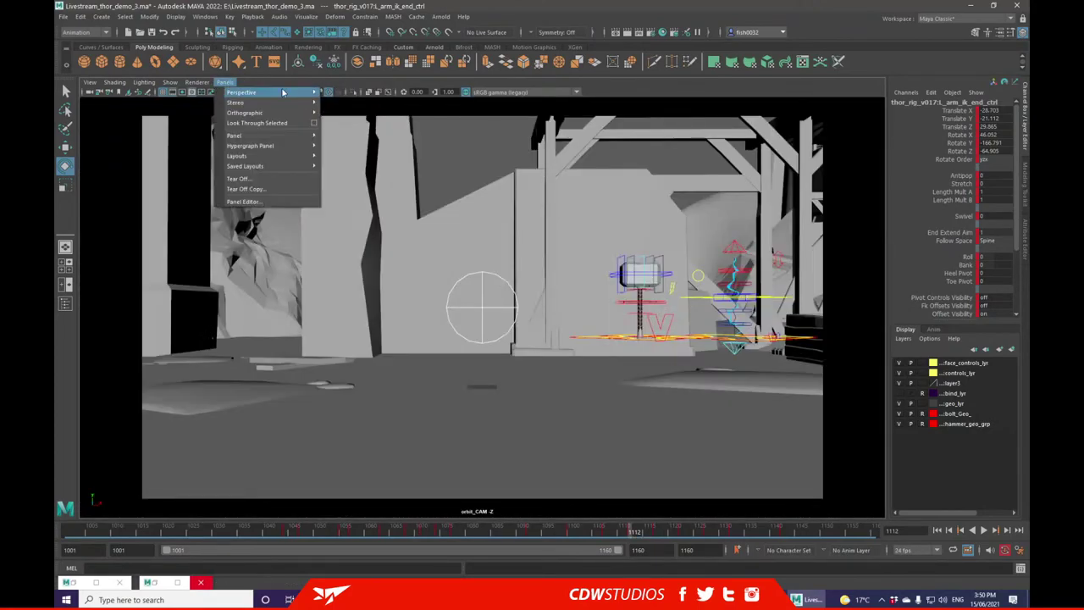
pyautogui.click(354, 92)
pyautogui.click(171, 82)
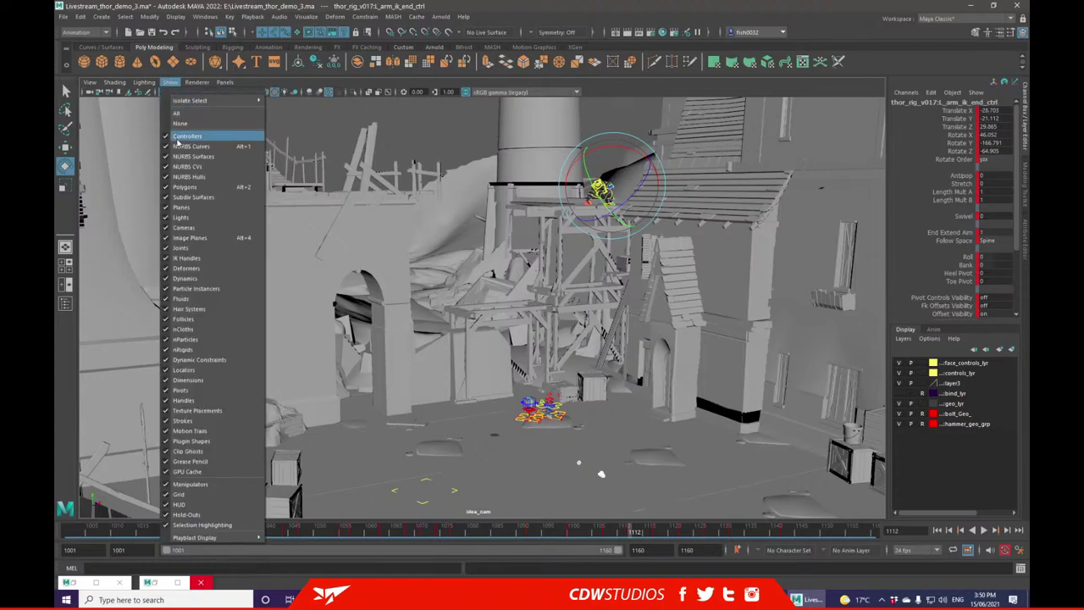
pyautogui.click(177, 146)
pyautogui.click(506, 154)
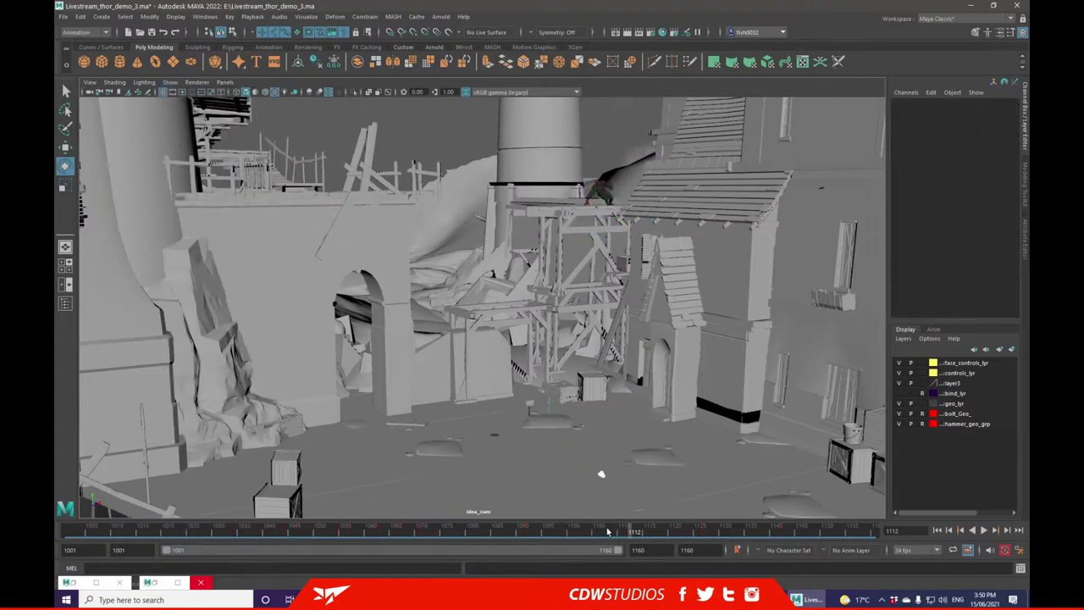
# - Play the run-and-jump animation through idea_cam from the start to review its timing and poses
pyautogui.moveTo(607, 532); pyautogui.dragTo(135, 522)
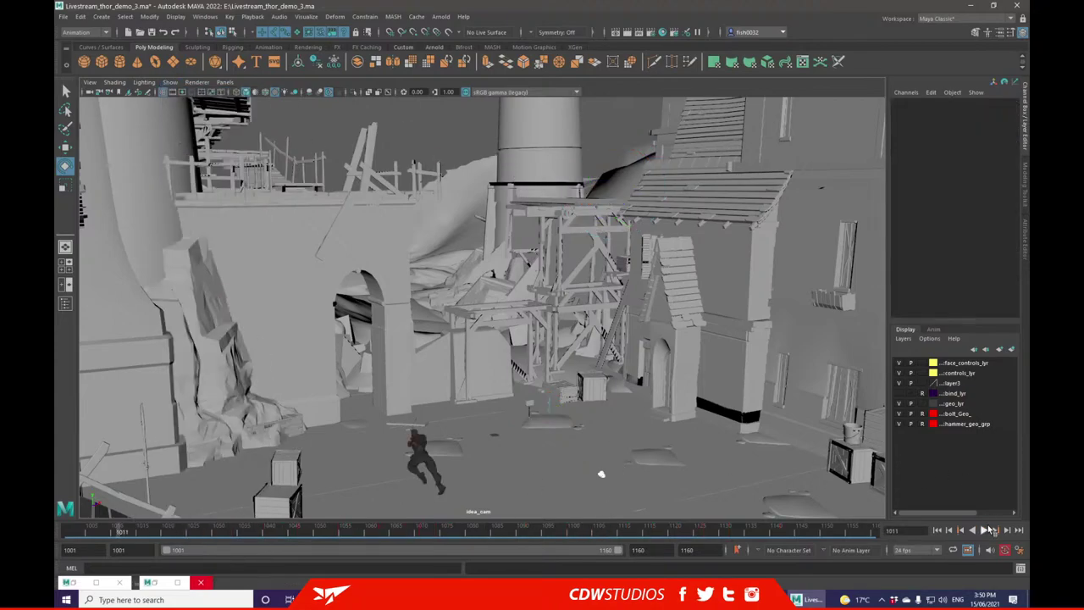
pyautogui.click(985, 530)
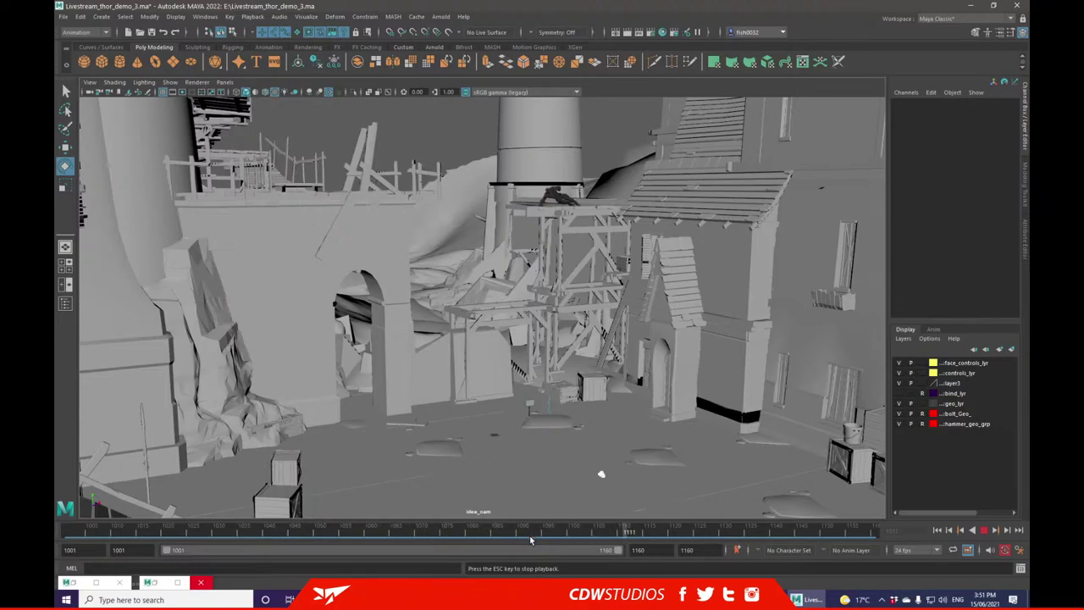
pyautogui.click(983, 531)
pyautogui.moveTo(653, 537)
pyautogui.mouseDown()
pyautogui.moveTo(427, 547)
pyautogui.moveTo(498, 550)
pyautogui.moveTo(736, 523)
pyautogui.moveTo(276, 539)
pyautogui.moveTo(444, 568)
pyautogui.moveTo(487, 563)
pyautogui.mouseUp()
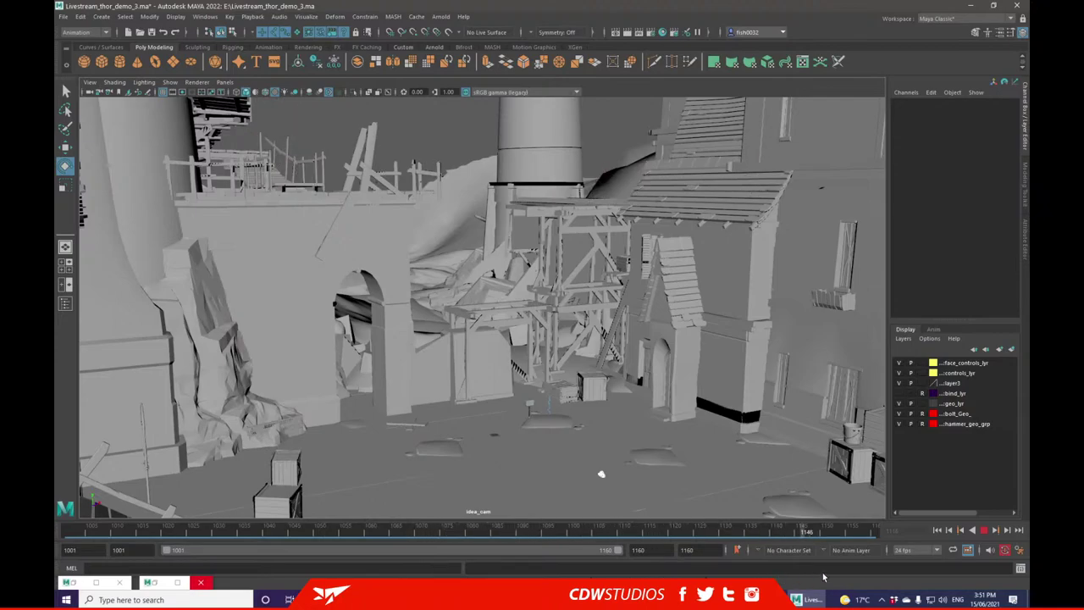
pyautogui.click(457, 531)
pyautogui.click(937, 531)
pyautogui.click(984, 529)
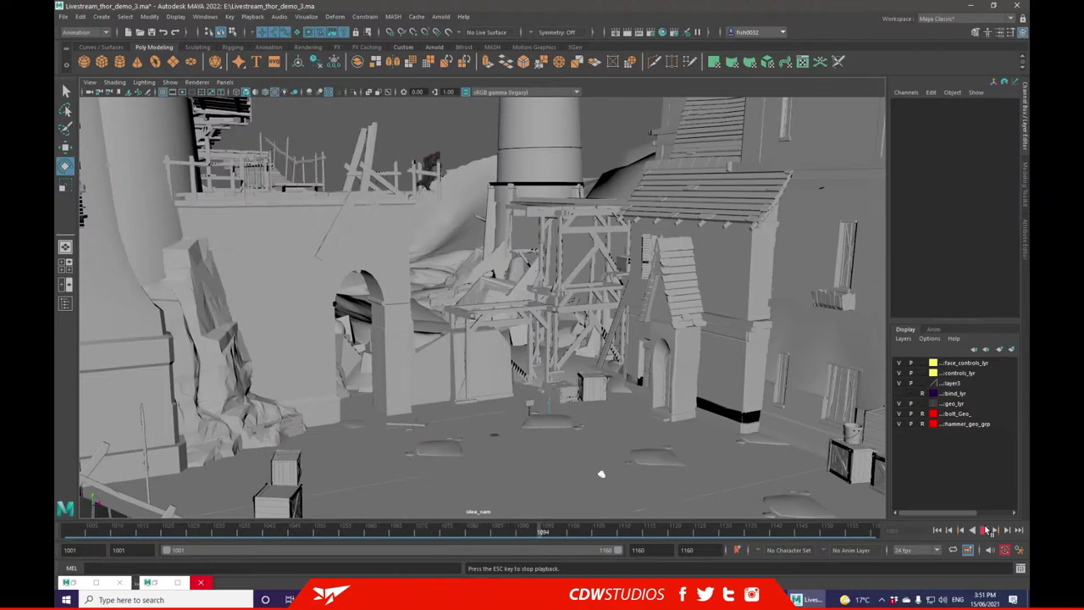
pyautogui.press('Escape')
pyautogui.click(229, 532)
pyautogui.hotkey('alt', 'v')
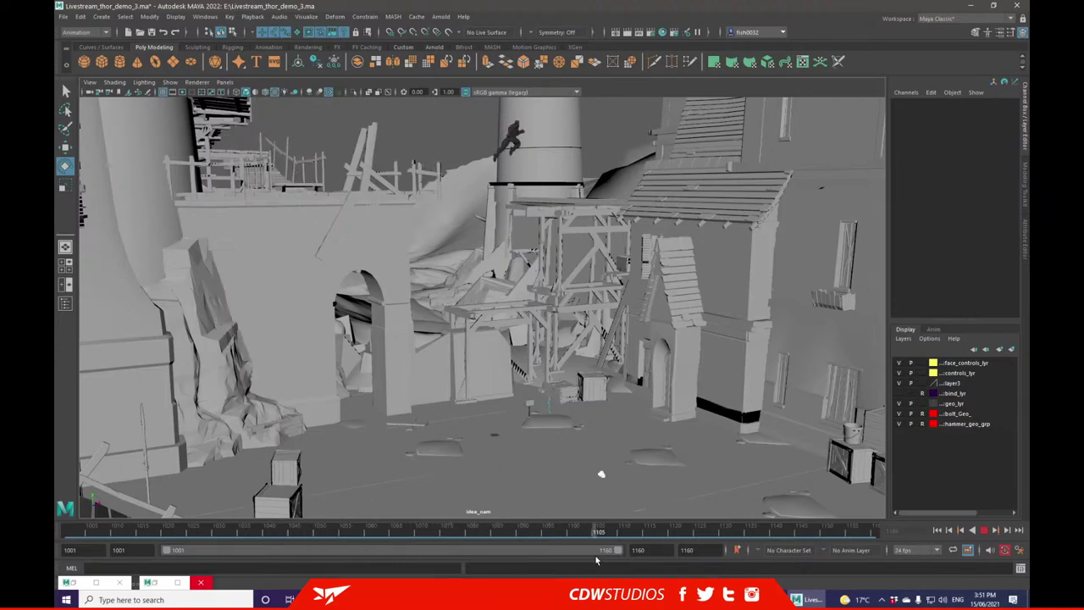
# - Scrub through the jump and platform landing up to about frame 1130, stopping at frame 1117
pyautogui.moveTo(723, 552)
pyautogui.mouseDown()
pyautogui.moveTo(689, 550)
pyautogui.moveTo(721, 545)
pyautogui.mouseUp()
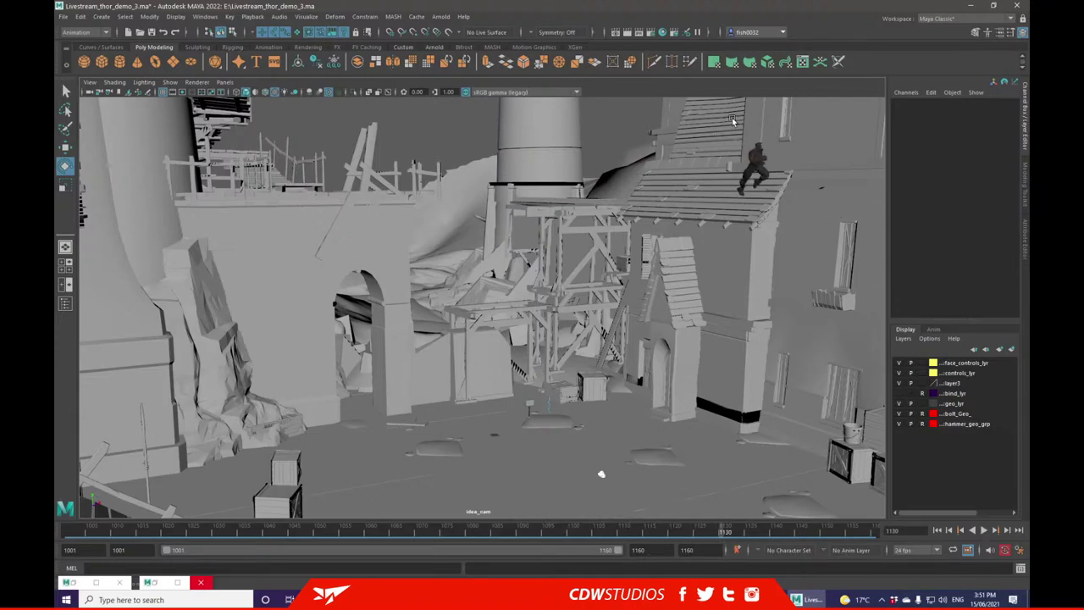
pyautogui.moveTo(550, 530)
pyautogui.mouseDown()
pyautogui.moveTo(382, 530)
pyautogui.moveTo(456, 526)
pyautogui.mouseUp()
pyautogui.moveTo(522, 526)
pyautogui.mouseDown()
pyautogui.moveTo(748, 501)
pyautogui.moveTo(566, 506)
pyautogui.moveTo(652, 508)
pyautogui.moveTo(283, 542)
pyautogui.moveTo(574, 533)
pyautogui.moveTo(434, 534)
pyautogui.moveTo(285, 565)
pyautogui.moveTo(711, 551)
pyautogui.moveTo(553, 541)
pyautogui.moveTo(254, 554)
pyautogui.moveTo(711, 552)
pyautogui.mouseUp()
pyautogui.moveTo(683, 528); pyautogui.dragTo(654, 528)
# - Show the NURBS curves again and select all of Thor's rig controls on the scaffold
pyautogui.click(171, 82)
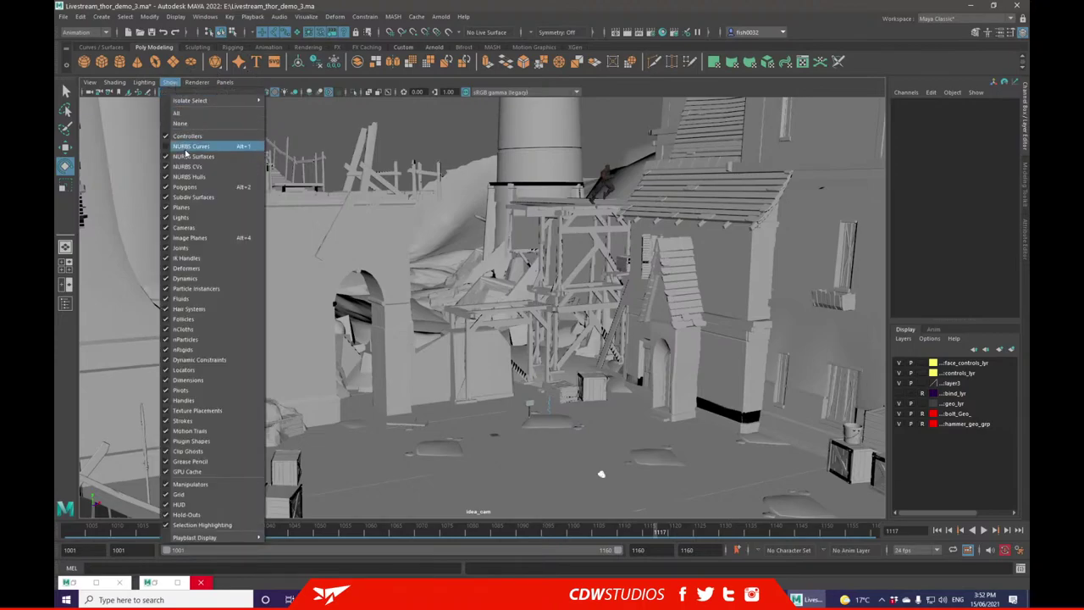
pyautogui.click(216, 150)
pyautogui.moveTo(555, 133); pyautogui.dragTo(652, 227)
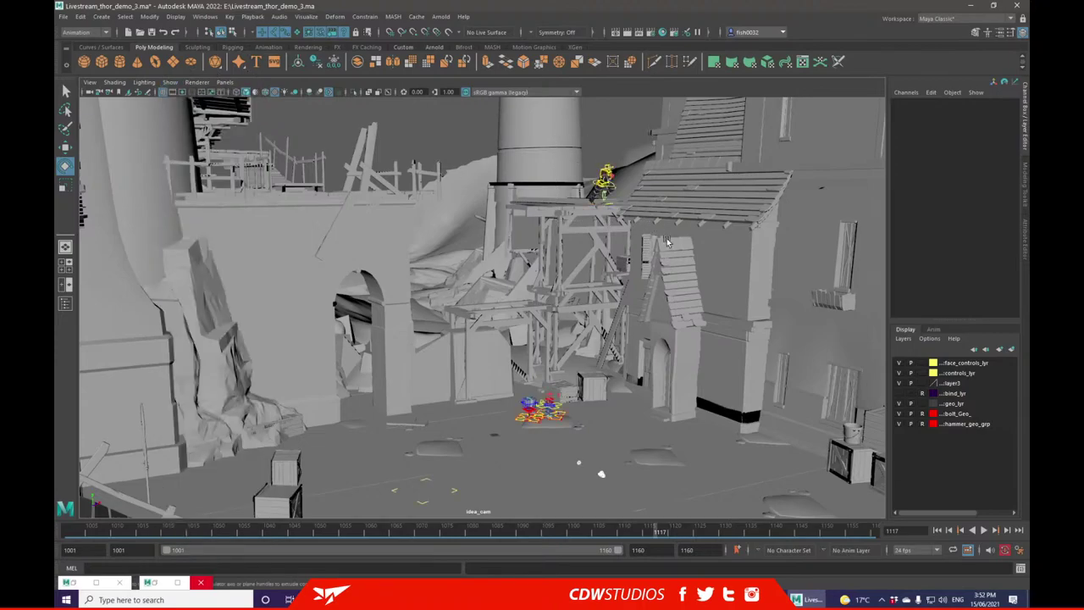
# - Copy the selected controls' keys from frame 1112 and paste them at frame 1117
pyautogui.click(631, 530)
pyautogui.moveTo(630, 534); pyautogui.dragTo(630, 531)
pyautogui.rightClick(631, 530)
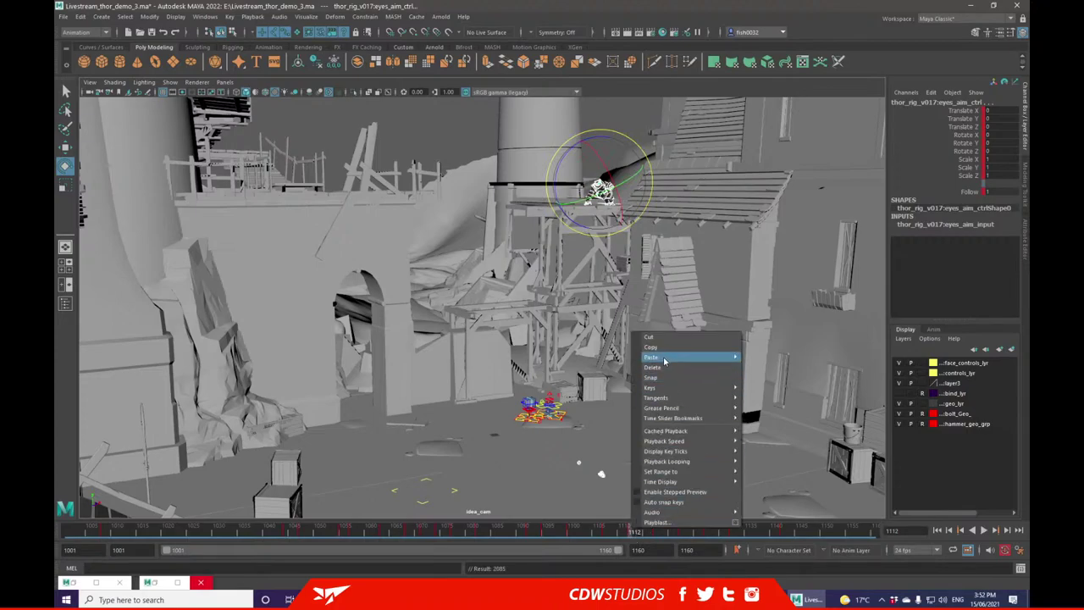
pyautogui.click(677, 360)
pyautogui.click(657, 530)
pyautogui.rightClick(658, 531)
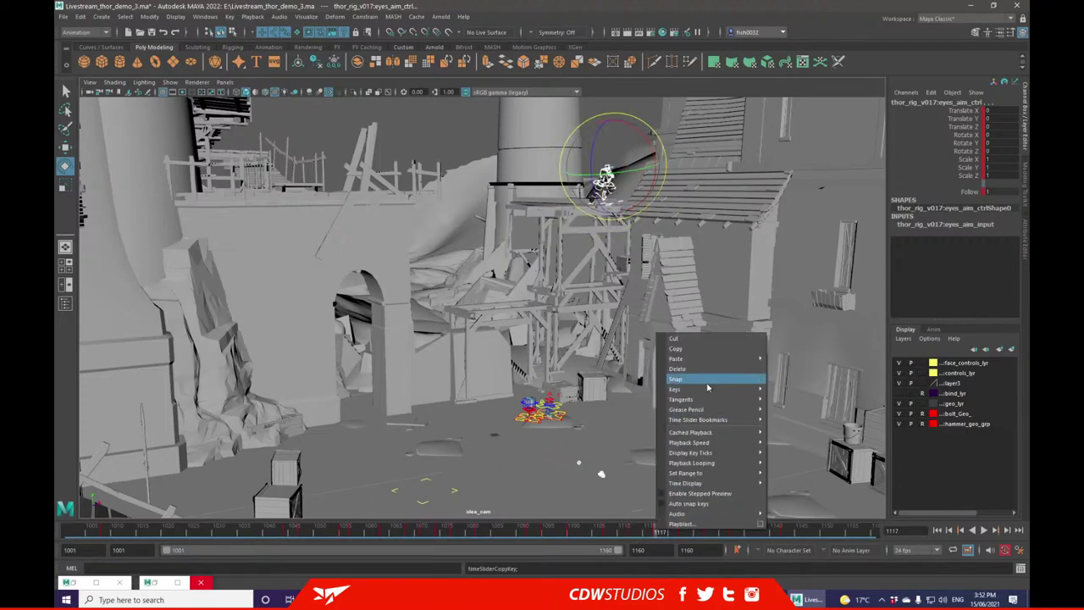